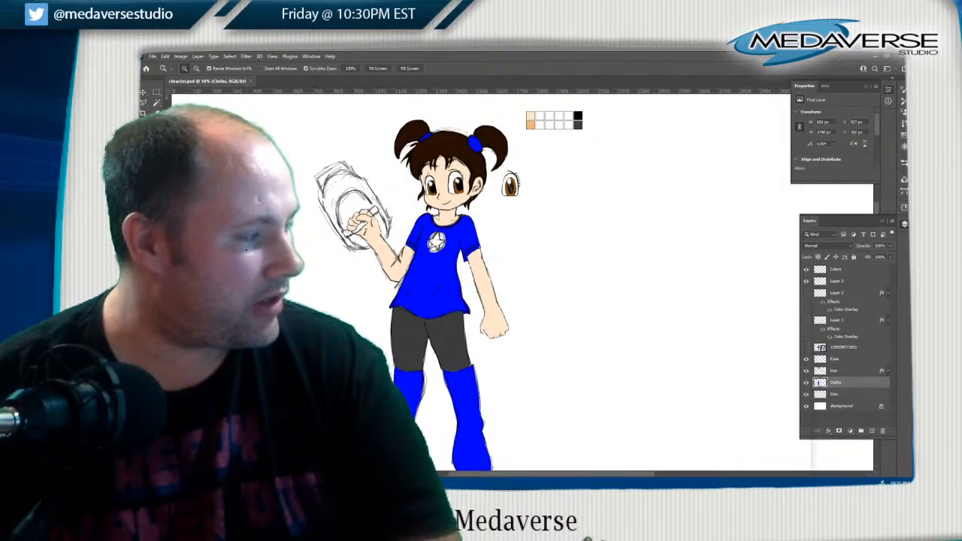
Open PAL-Chracter-Sketch.psd from the Medaverse Studio folder in Photoshop
{"action": "key", "text": "alt+Tab"}
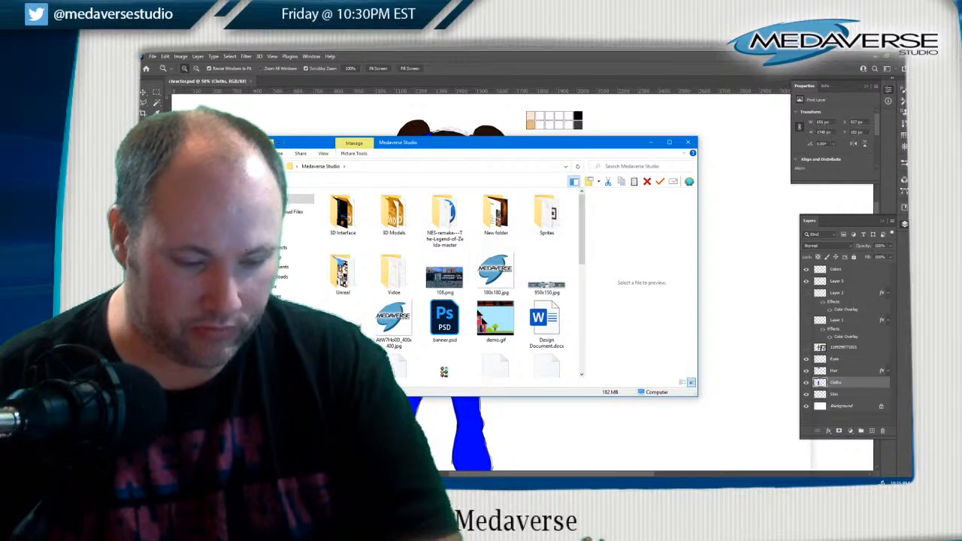
{"action": "key", "text": "alt+Tab"}
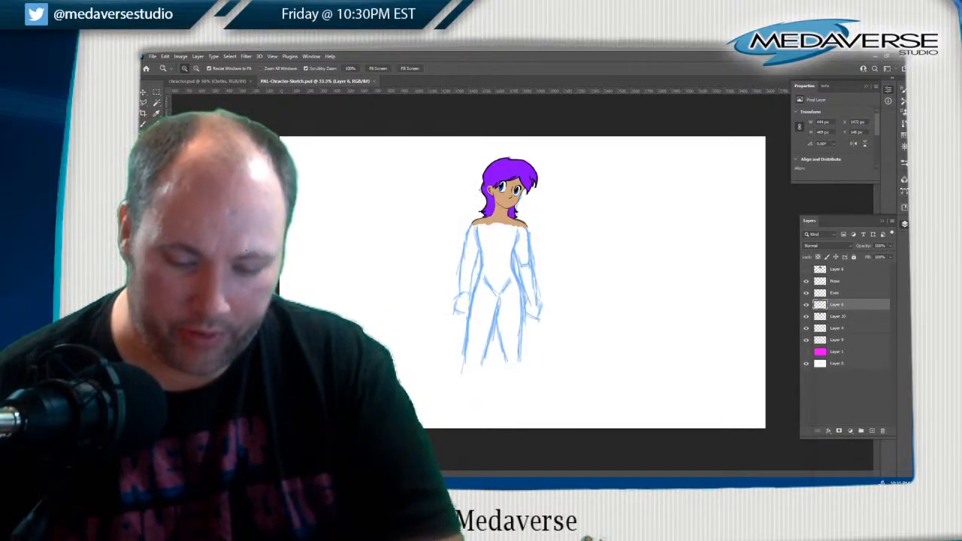
{"action": "key", "text": "ctrl+v"}
{"action": "key", "text": "ctrl+z"}
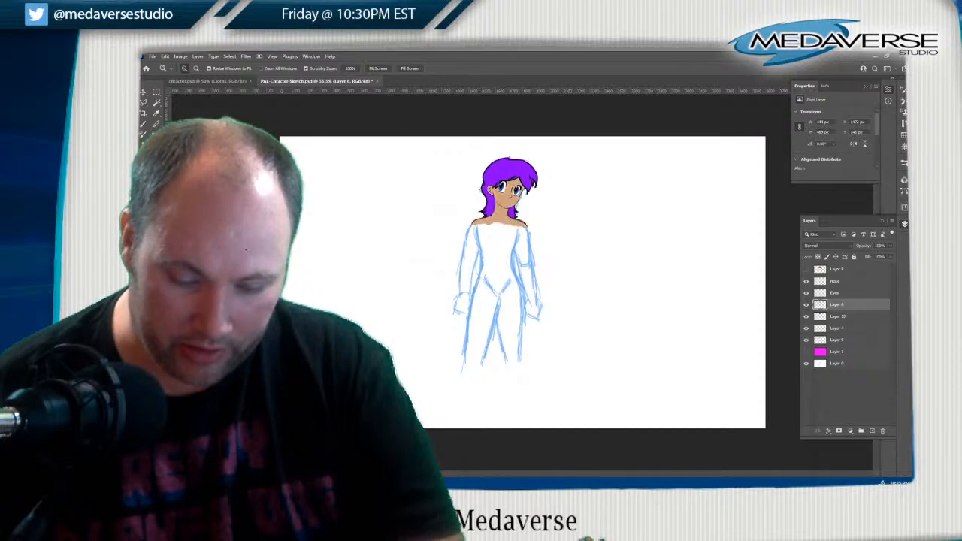
Hide the skin, line art and hair layers below Eyes to examine the blue construction sketch of the head
{"action": "left_click", "coordinate": [806, 340]}
{"action": "left_click", "coordinate": [806, 352]}
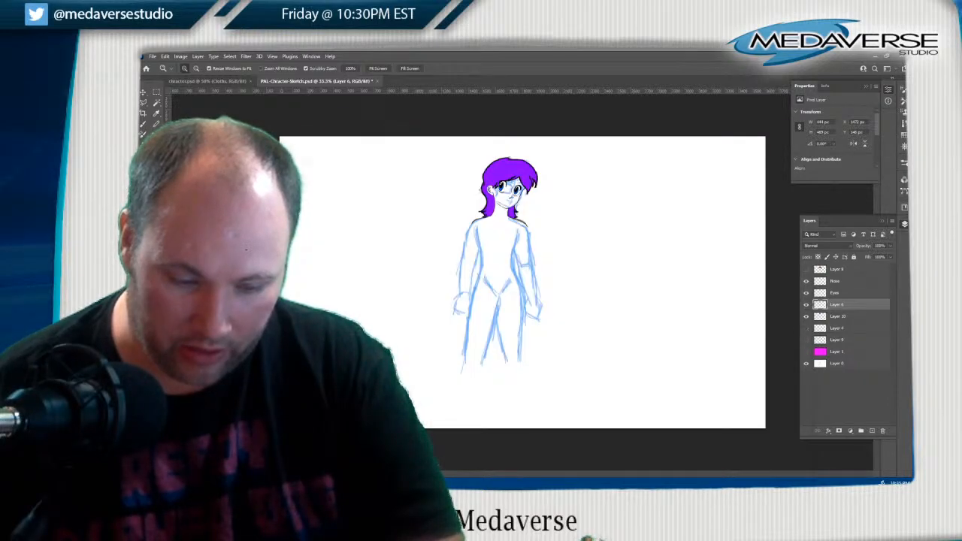
{"action": "left_click", "coordinate": [806, 315]}
{"action": "left_click", "coordinate": [806, 303]}
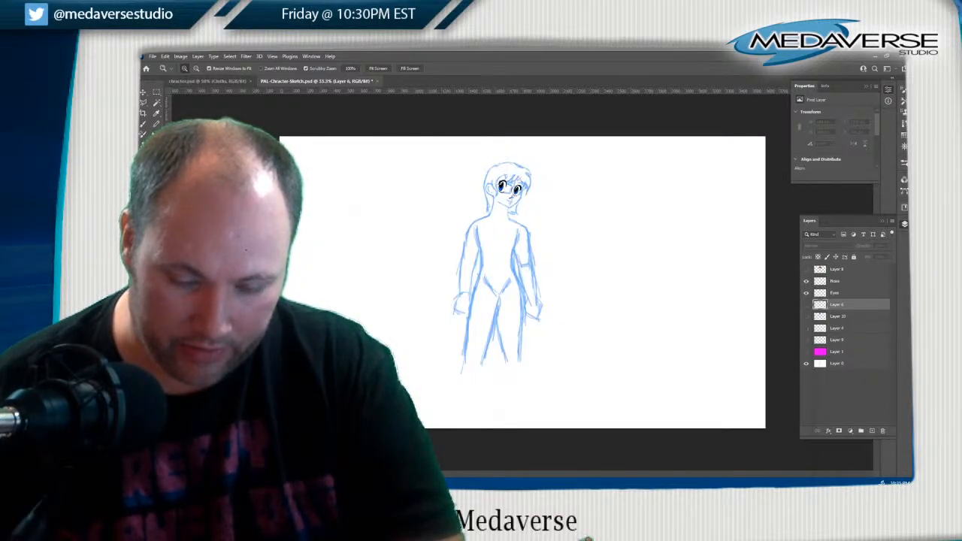
{"action": "left_click", "coordinate": [806, 292]}
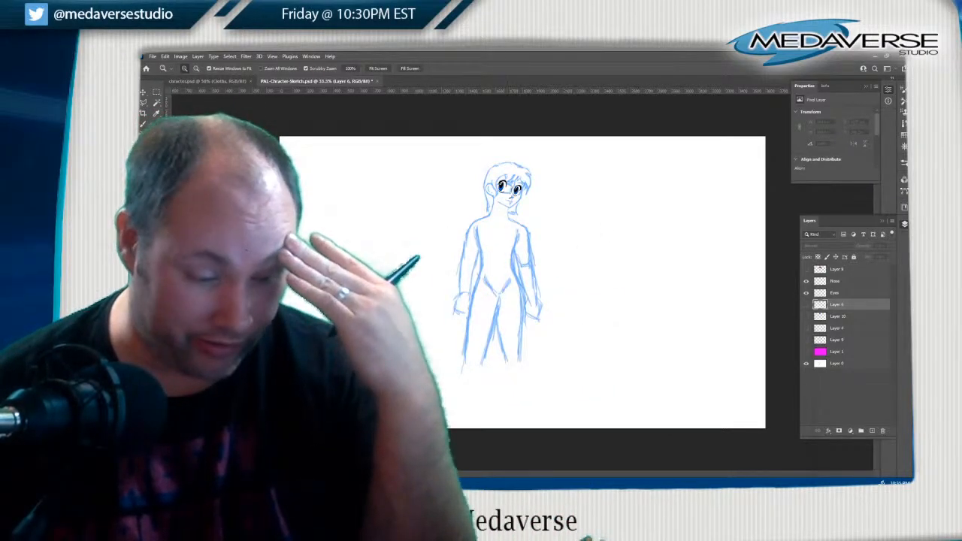
{"action": "key", "text": "ctrl+plus"}
{"action": "key", "text": "ctrl+plus"}
{"action": "key", "text": "ctrl+plus"}
{"action": "key", "text": "ctrl+plus"}
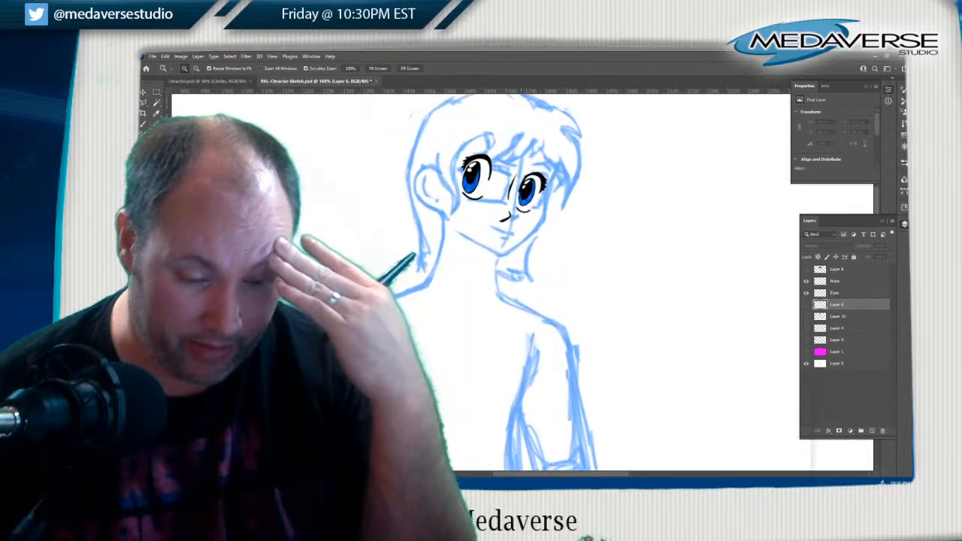
{"action": "scroll", "coordinate": [481, 282], "scroll_direction": "up", "scroll_amount": 2}
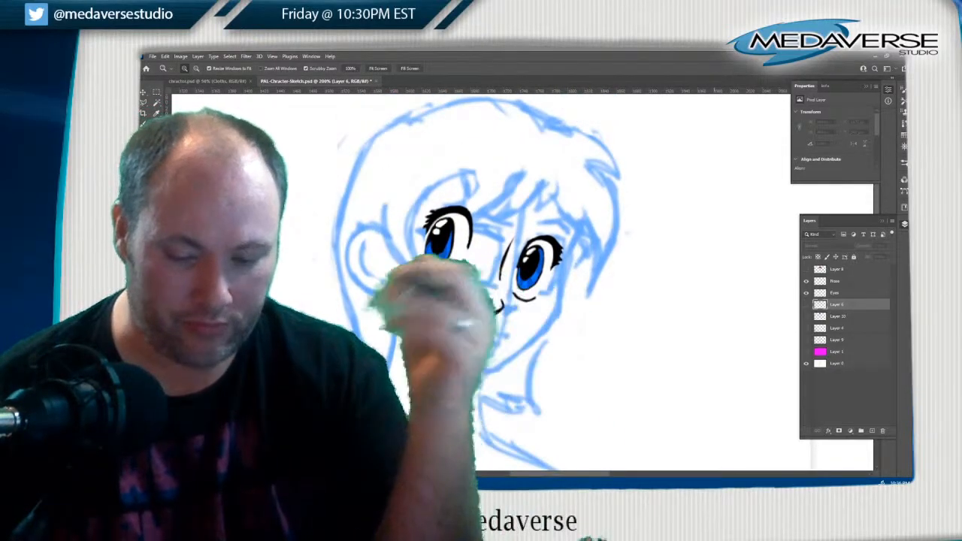
Show the hair, line art and skin layers again, and view the character at 100% against the magenta Layer 1 background
{"action": "key", "text": "ctrl+comma"}
{"action": "left_click", "coordinate": [806, 316]}
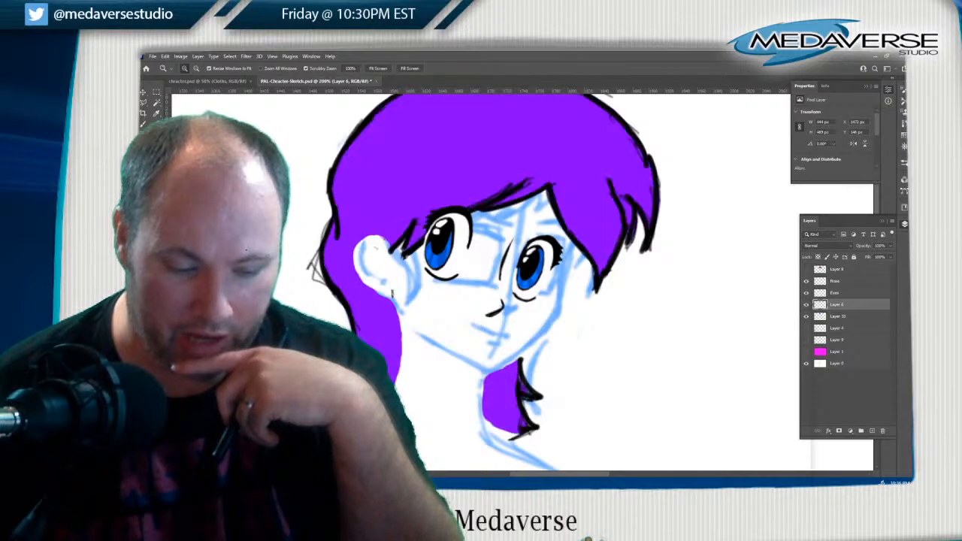
{"action": "left_click", "coordinate": [806, 328]}
{"action": "left_click", "coordinate": [806, 339]}
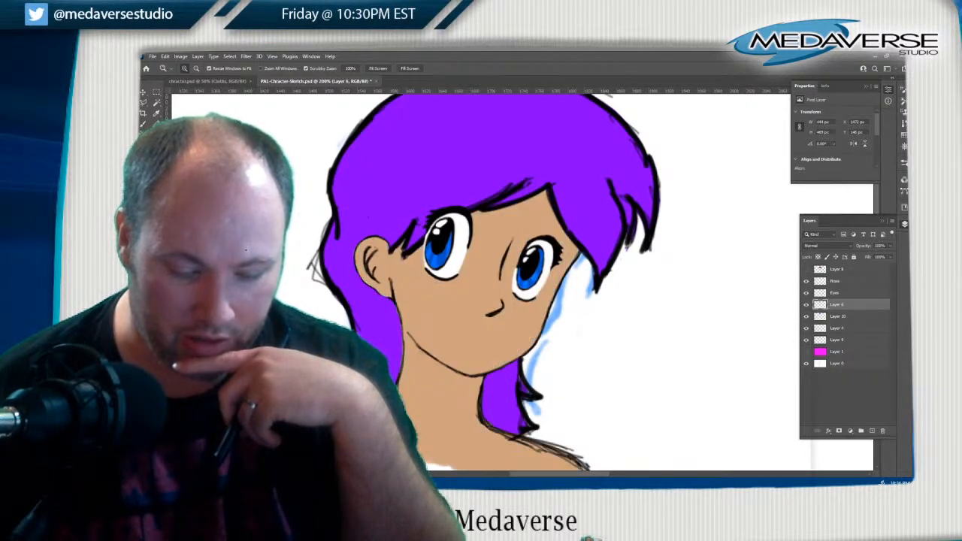
{"action": "left_click", "coordinate": [806, 351]}
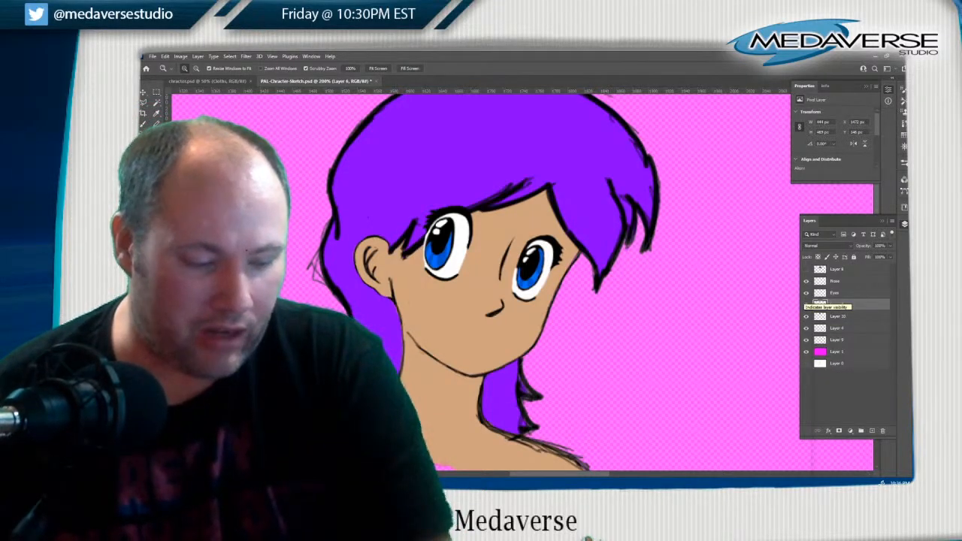
{"action": "right_click", "coordinate": [333, 214]}
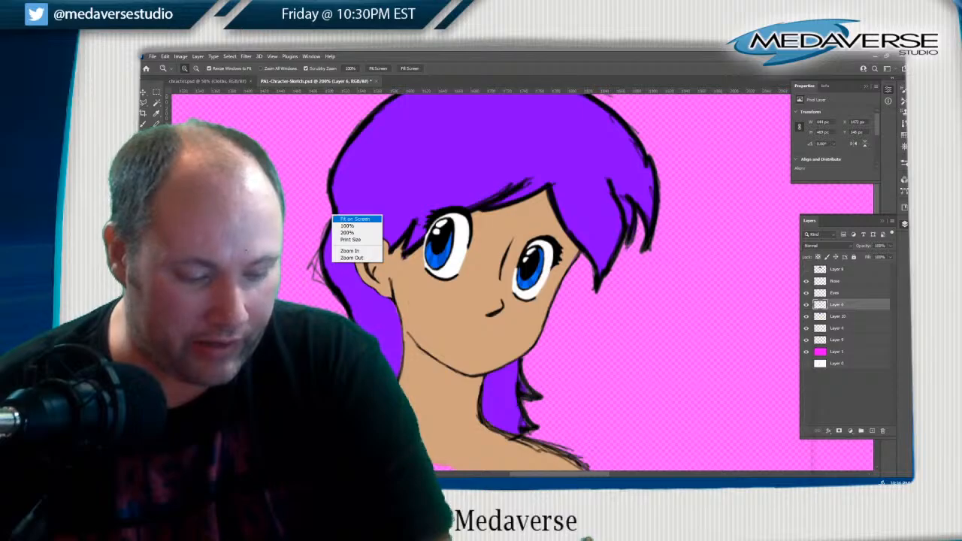
{"action": "left_click", "coordinate": [347, 225]}
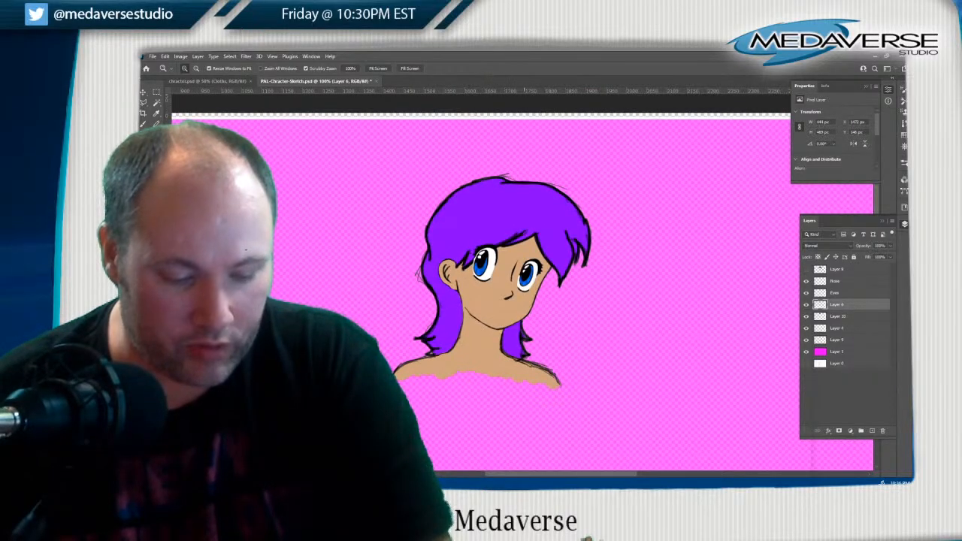
Switch to chractor.psd and hide the Eyes, Hair, Cloths and Skin color layers to view the line art alone
{"action": "left_click", "coordinate": [201, 81]}
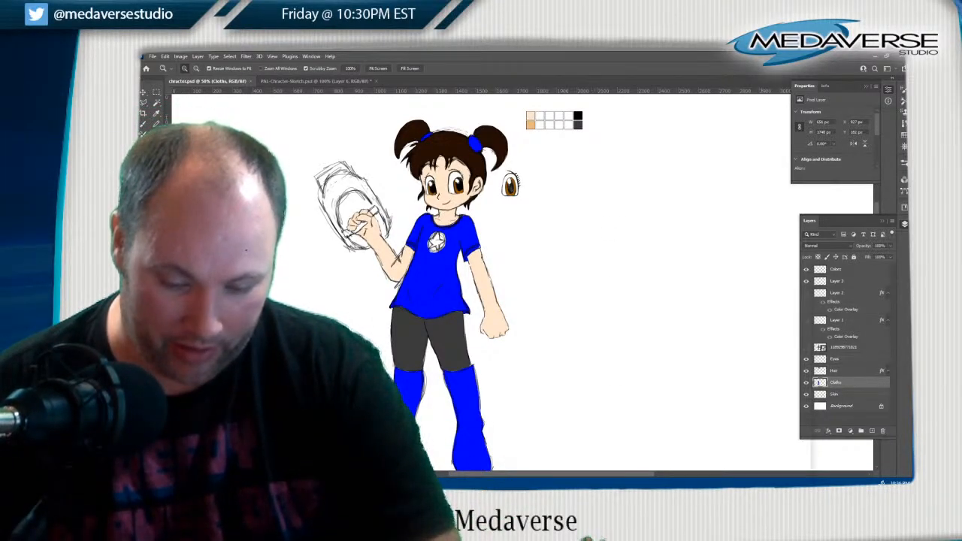
{"action": "left_click", "coordinate": [806, 359]}
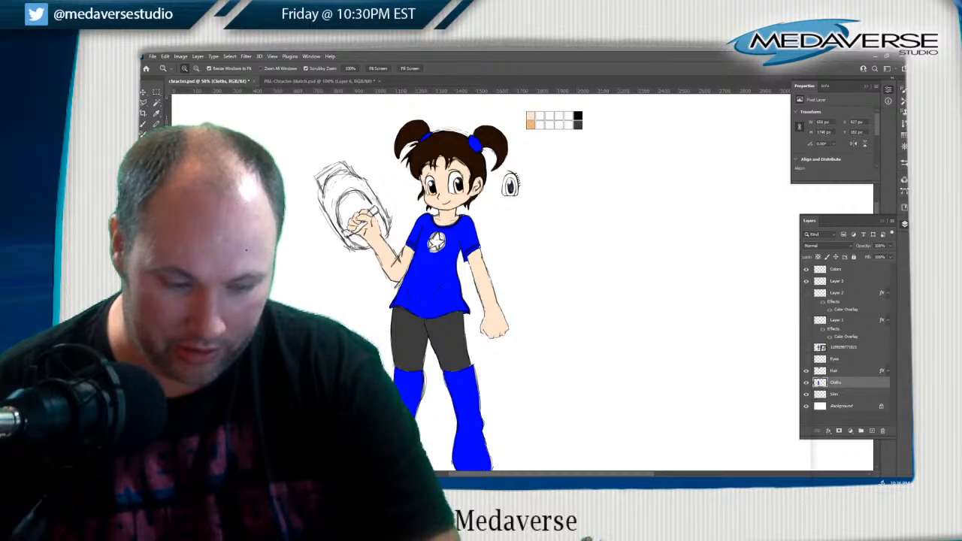
{"action": "left_click", "coordinate": [806, 370]}
{"action": "left_click", "coordinate": [806, 382]}
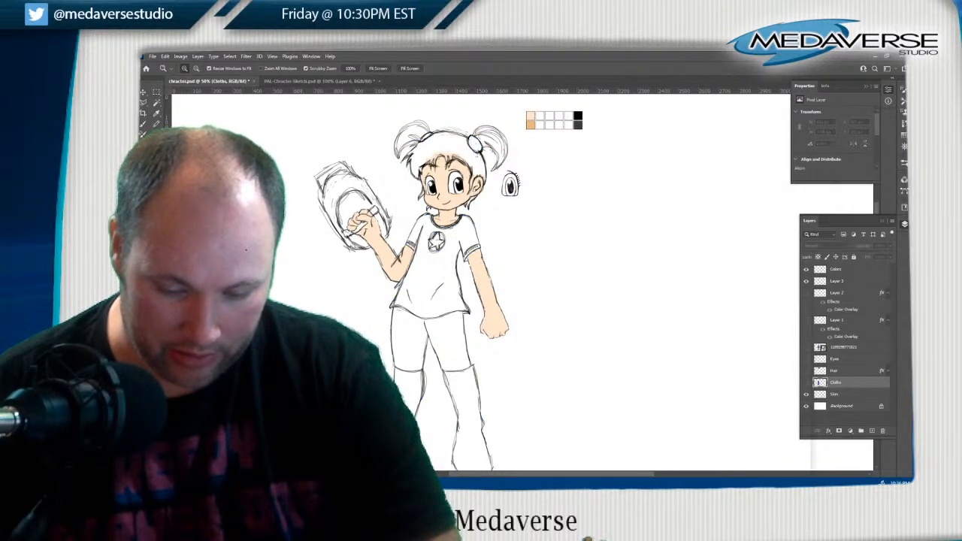
{"action": "left_click", "coordinate": [806, 394]}
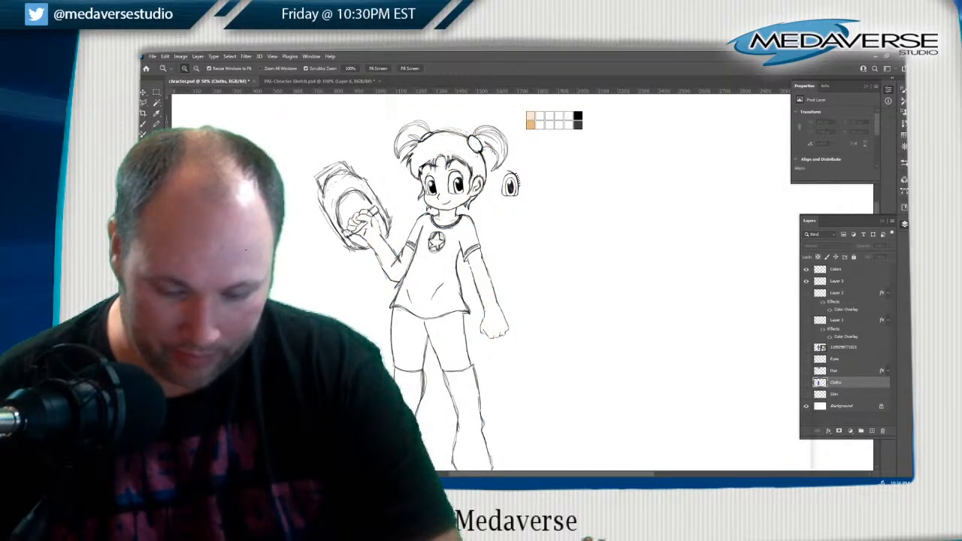
Make the Skin, Cloths, Hair and Eyes layers visible again
{"action": "left_click", "coordinate": [806, 393]}
{"action": "left_click", "coordinate": [806, 382]}
{"action": "left_click", "coordinate": [806, 371]}
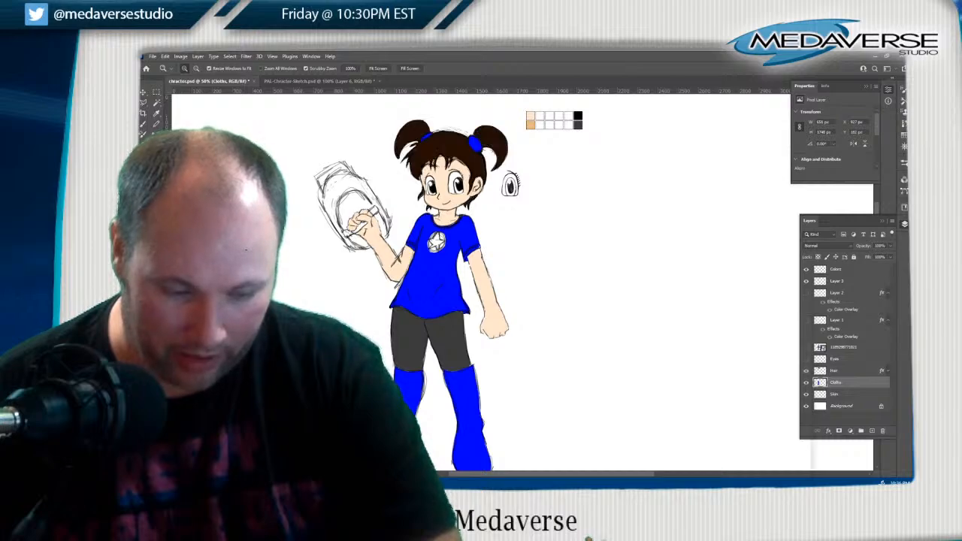
{"action": "left_click", "coordinate": [806, 358]}
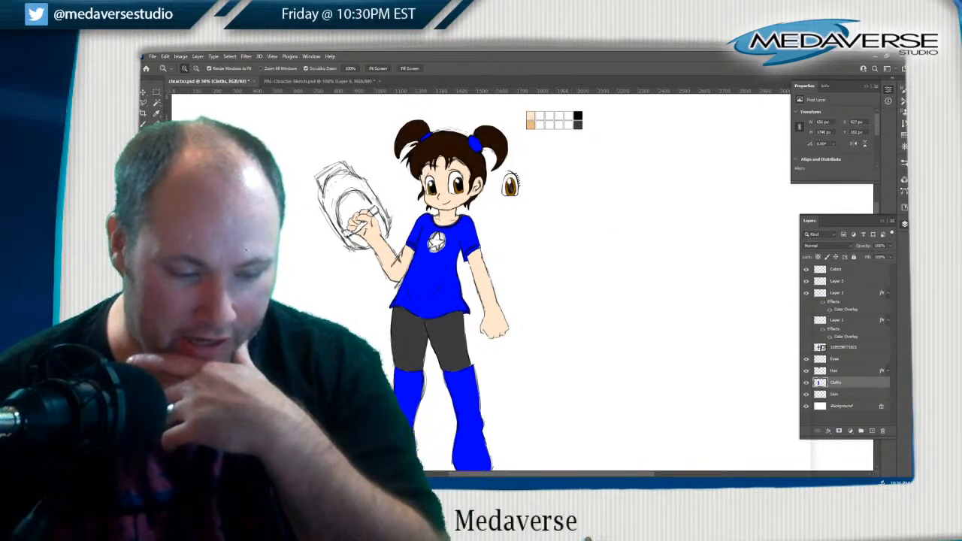
Show Layer 2 and Layer 1 to view the rough construction sketches over the character, and hide both again
{"action": "left_click", "coordinate": [806, 293]}
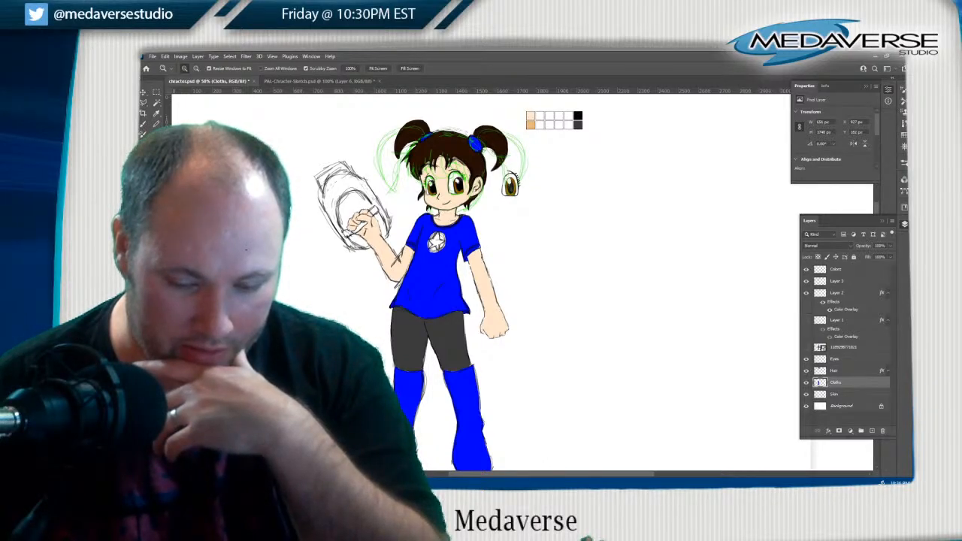
{"action": "left_click", "coordinate": [806, 320]}
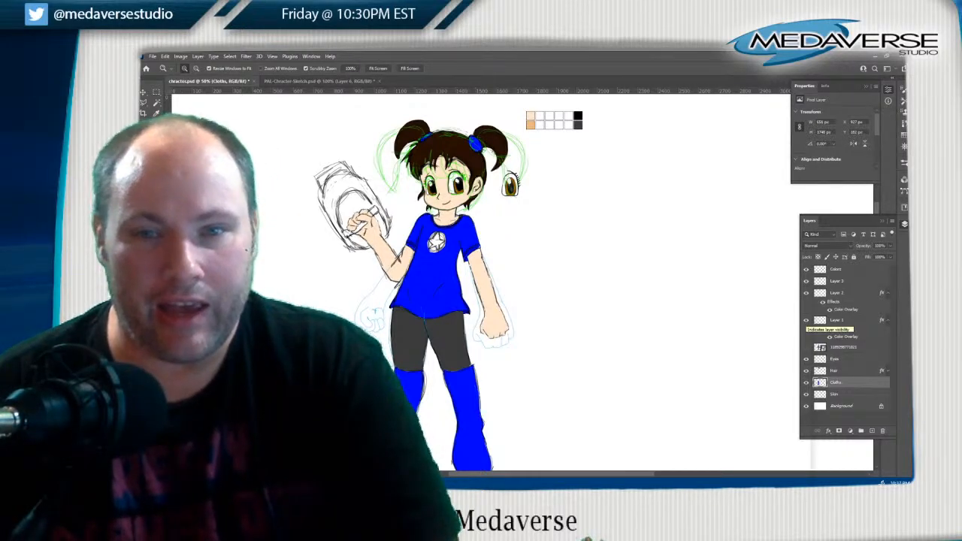
{"action": "left_click", "coordinate": [806, 320]}
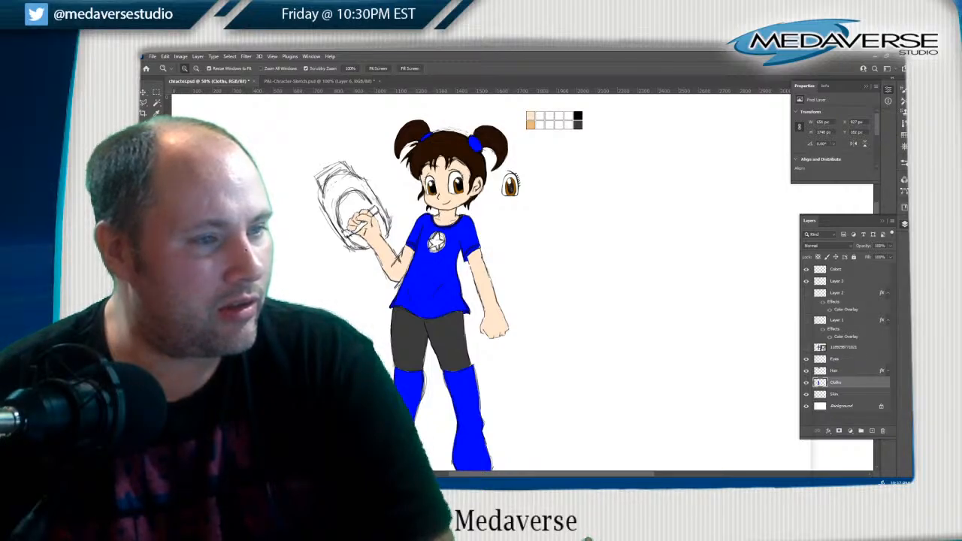
Enlarge NESSprite_v2.png in the Photos viewer and open the image as a document in Photoshop
{"action": "left_click_drag", "start_coordinate": [961, 57], "coordinate": [613, 173]}
{"action": "left_click", "coordinate": [589, 188]}
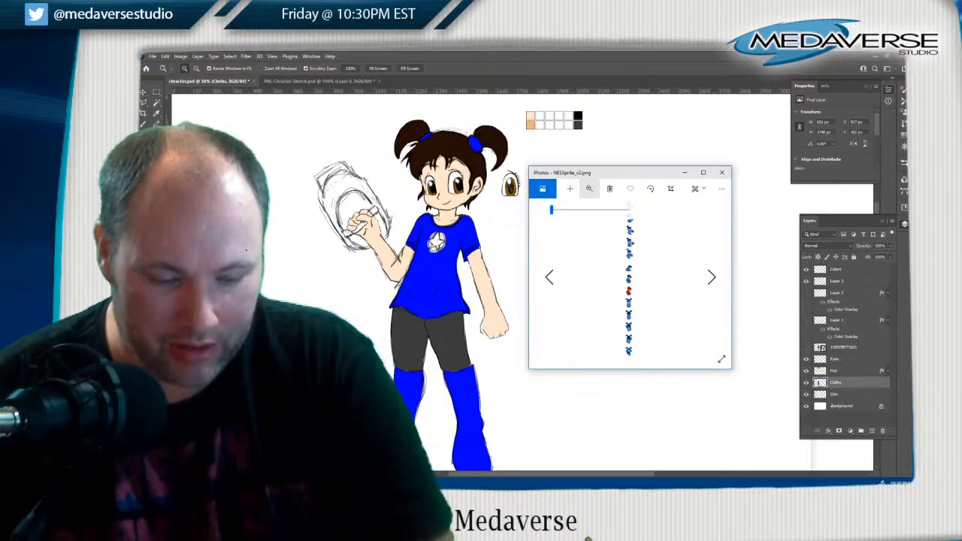
{"action": "left_click_drag", "start_coordinate": [551, 209], "coordinate": [629, 349]}
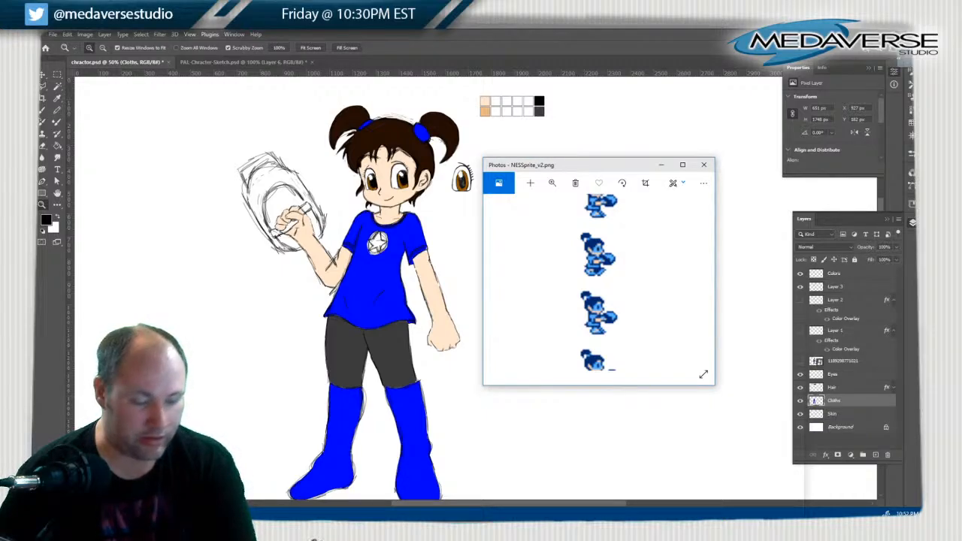
{"action": "left_click_drag", "start_coordinate": [599, 285], "coordinate": [473, 69]}
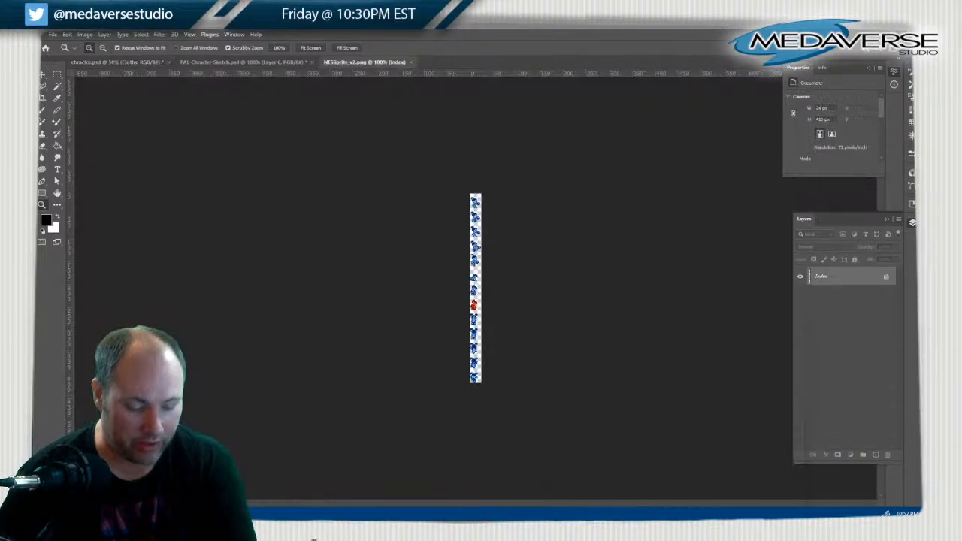
Close PAL-Chracter-Sketch.psd without saving its changes
{"action": "left_click", "coordinate": [240, 62]}
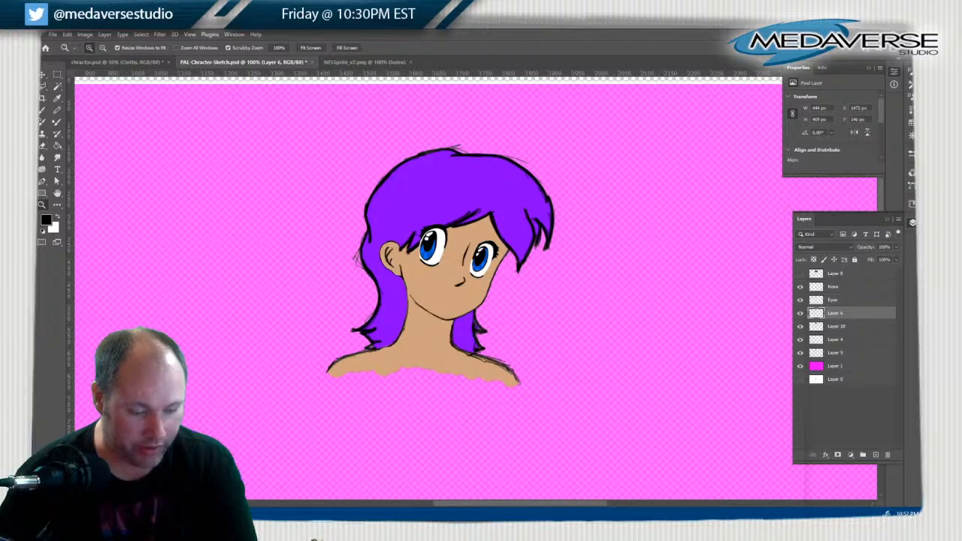
{"action": "left_click", "coordinate": [304, 62]}
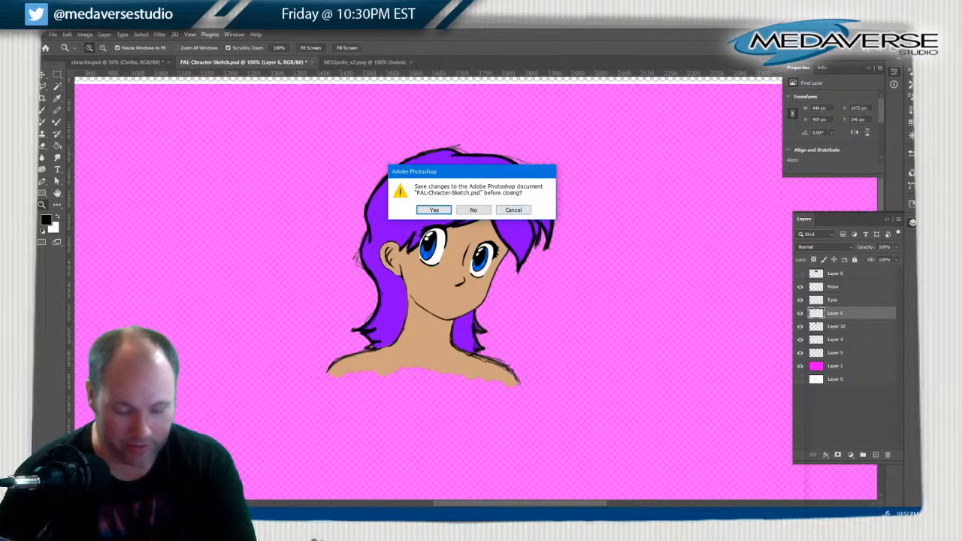
{"action": "left_click", "coordinate": [474, 210]}
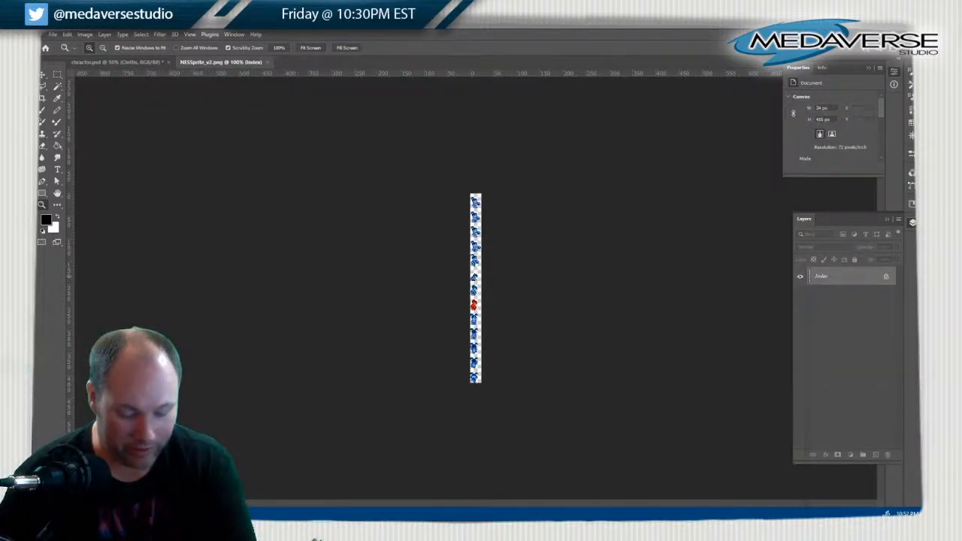
Set the foreground color to 002a6c, the dark blue of the top sprite's hair in NESSprite_v2.png
{"action": "left_click_drag", "start_coordinate": [476, 257], "coordinate": [475, 257]}
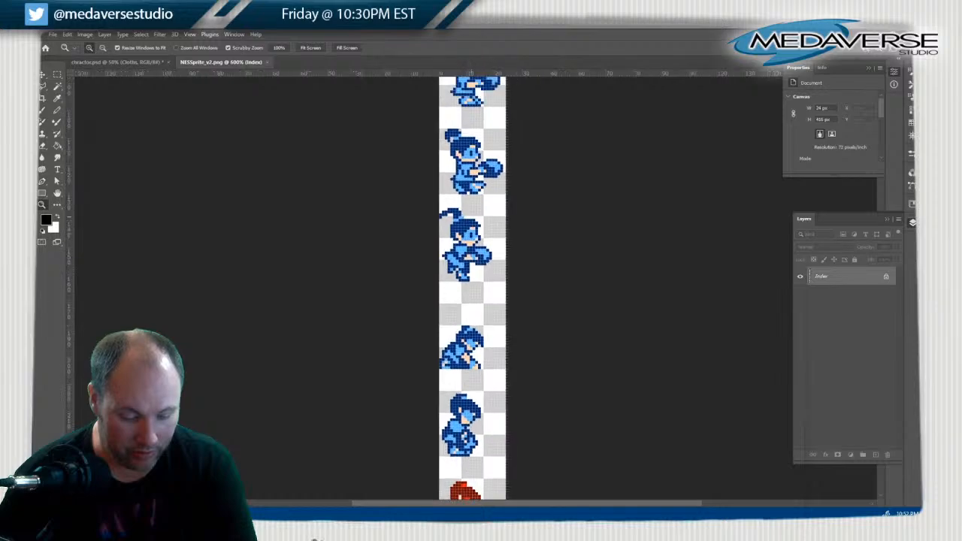
{"action": "scroll", "coordinate": [472, 288], "scroll_direction": "up", "scroll_amount": 10}
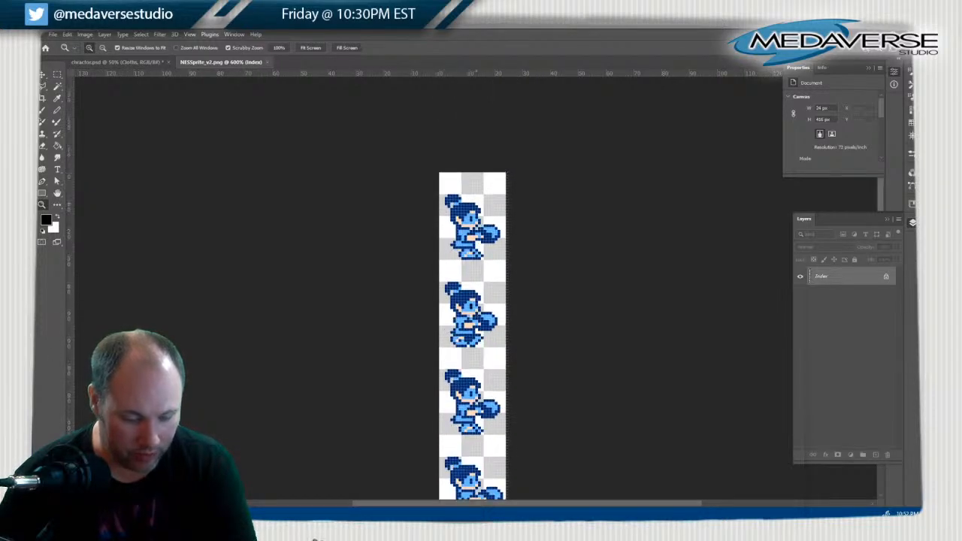
{"action": "left_click_drag", "start_coordinate": [468, 233], "coordinate": [468, 233]}
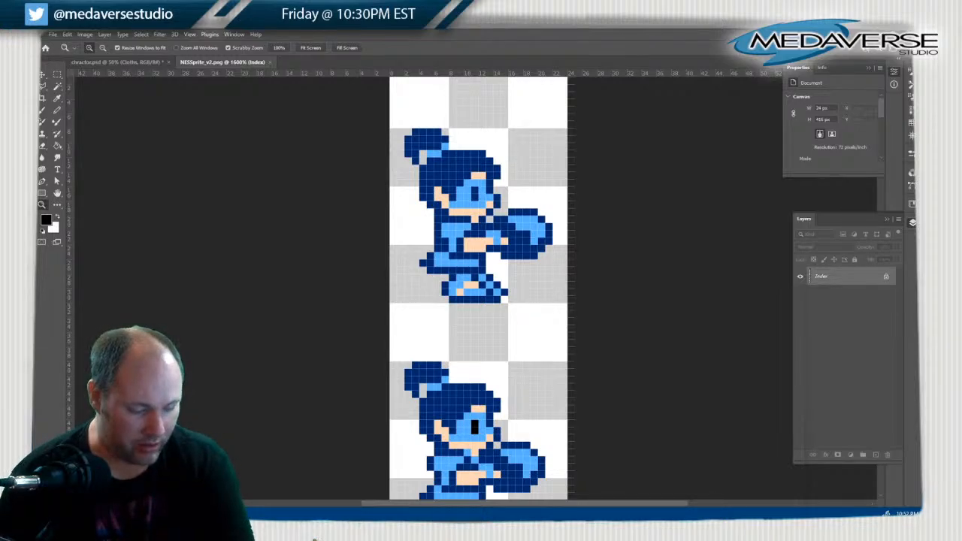
{"action": "key", "text": "i"}
{"action": "left_click", "coordinate": [46, 220]}
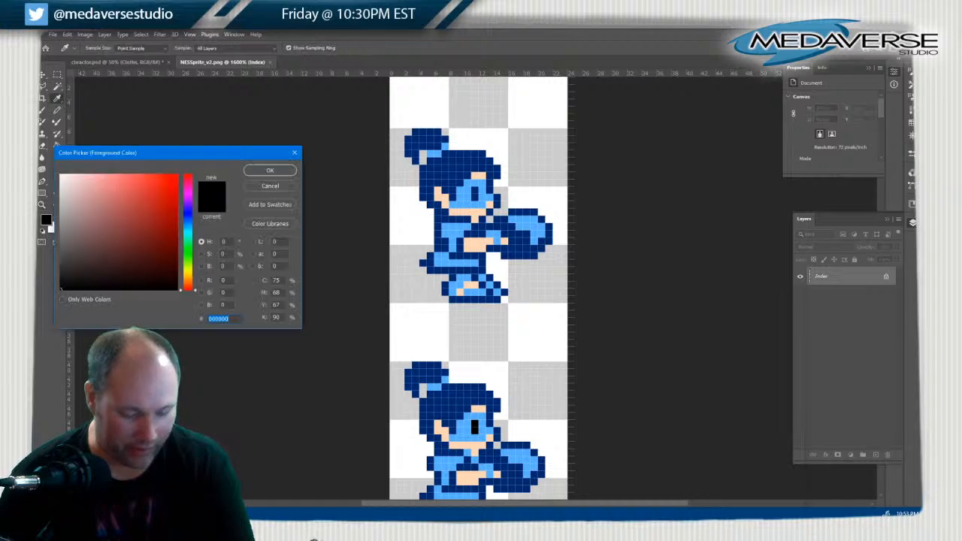
{"action": "type", "text": "002a6c"}
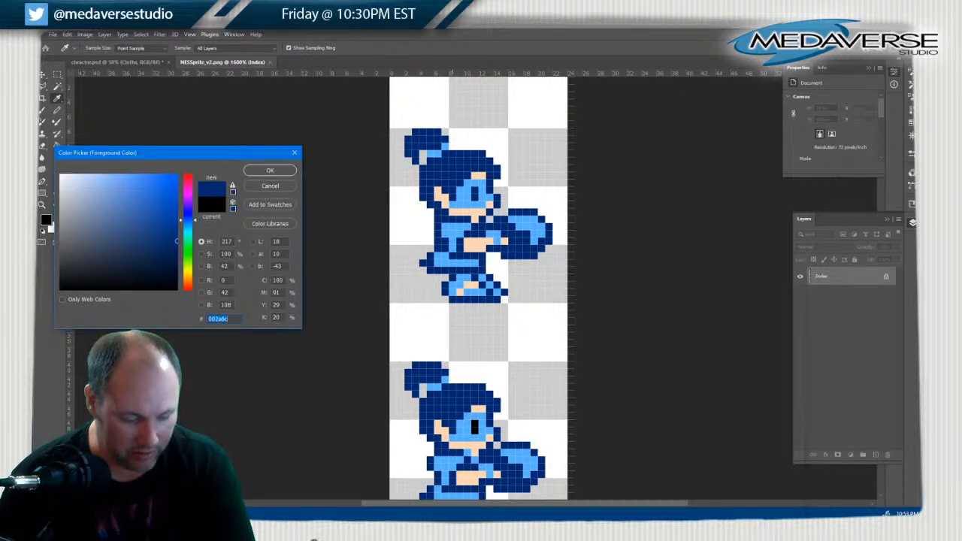
{"action": "key", "text": "Return"}
In chractor.psd, fill the empty upper palette square beside the black one with the dark blue foreground color on the Colors layer
{"action": "key", "text": "ctrl+Tab"}
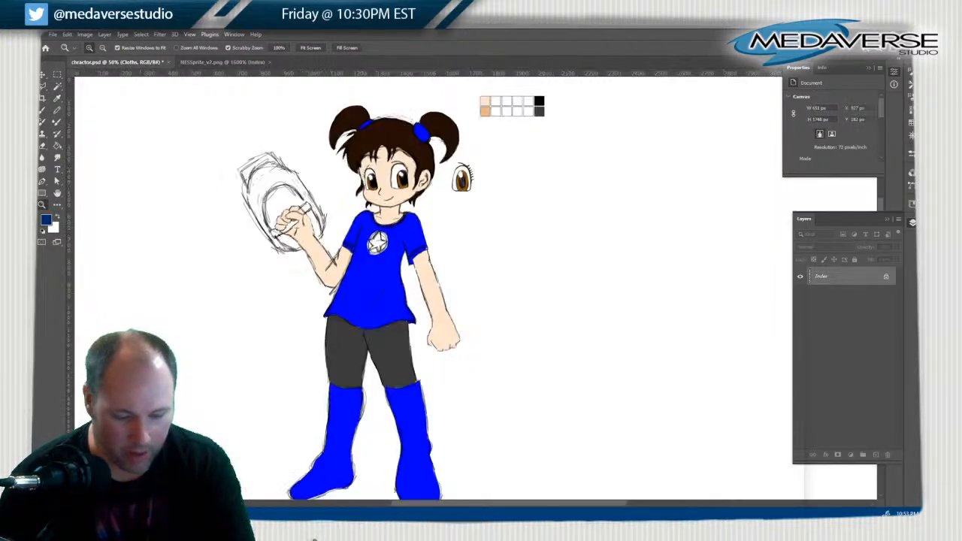
{"action": "left_click", "coordinate": [504, 106]}
{"action": "left_click", "coordinate": [504, 106]}
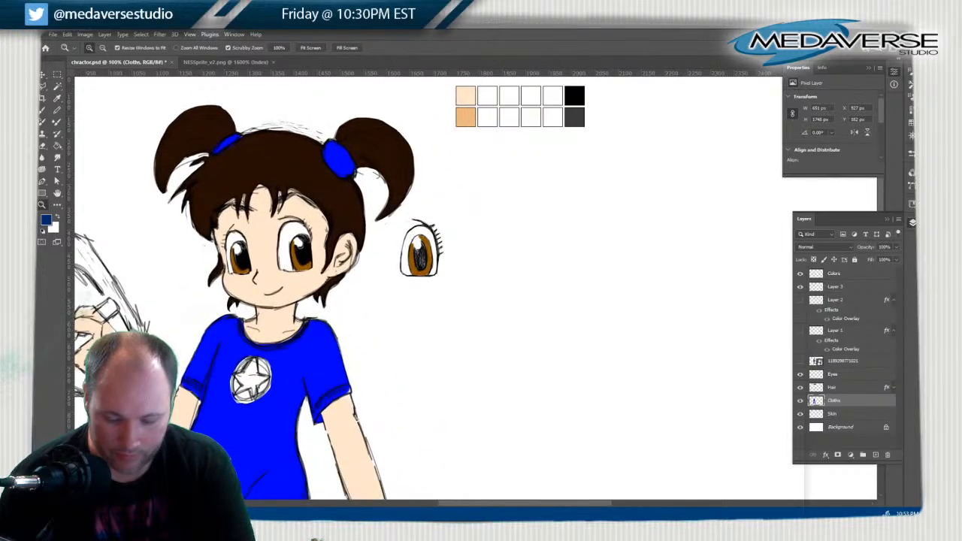
{"action": "left_click", "coordinate": [834, 273]}
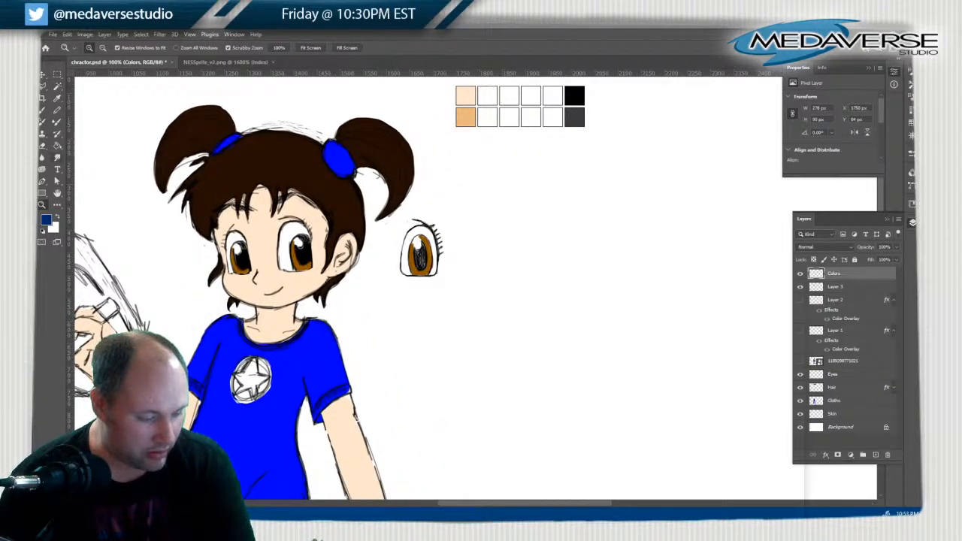
{"action": "key", "text": "g"}
{"action": "left_click", "coordinate": [553, 96]}
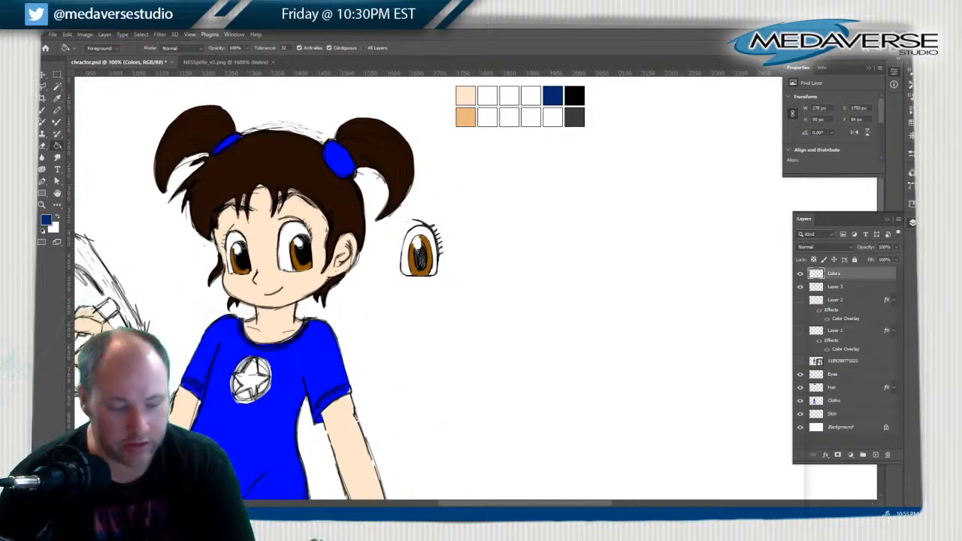
Set the foreground color to 5db5ff, the light blue of the top sprite's face in NESSprite_v2.png
{"action": "left_click", "coordinate": [226, 62]}
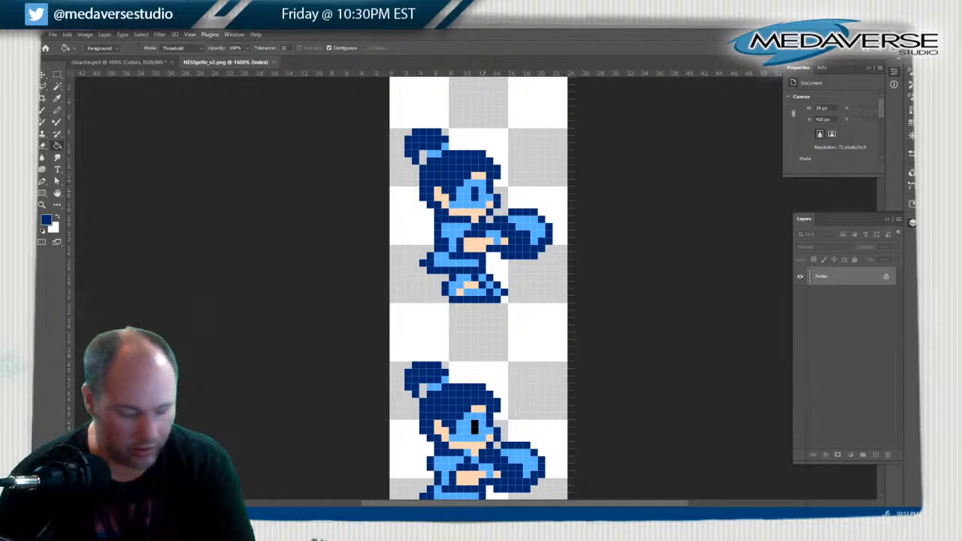
{"action": "left_click", "coordinate": [46, 218]}
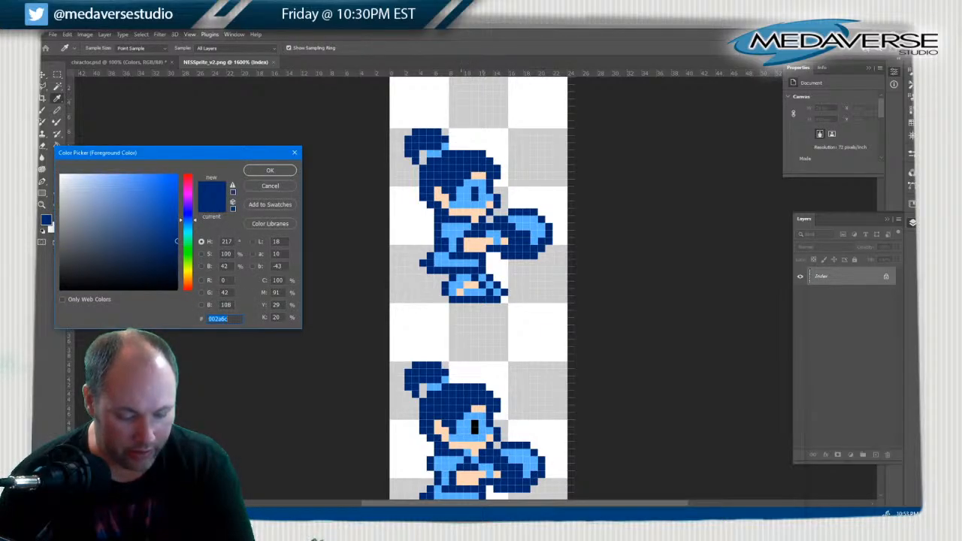
{"action": "left_click", "coordinate": [462, 197]}
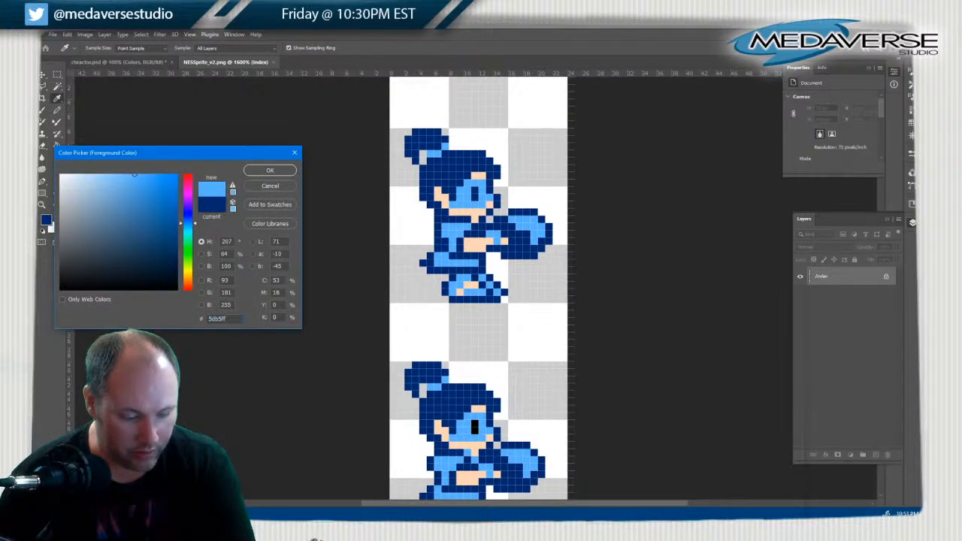
{"action": "key", "text": "Return"}
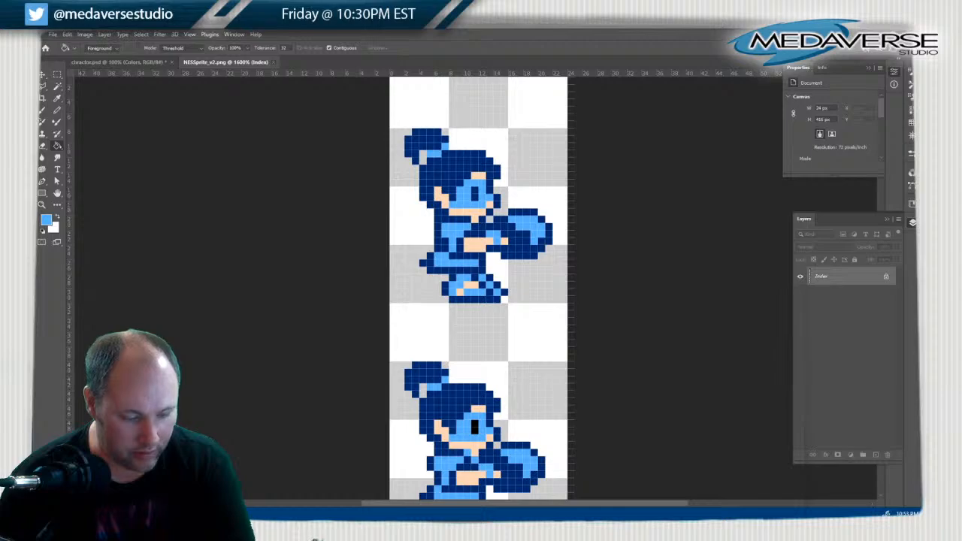
Close NESSprite_v2.png and fill the palette square below the dark blue one with the light blue
{"action": "key", "text": "ctrl+w"}
{"action": "left_click", "coordinate": [552, 117]}
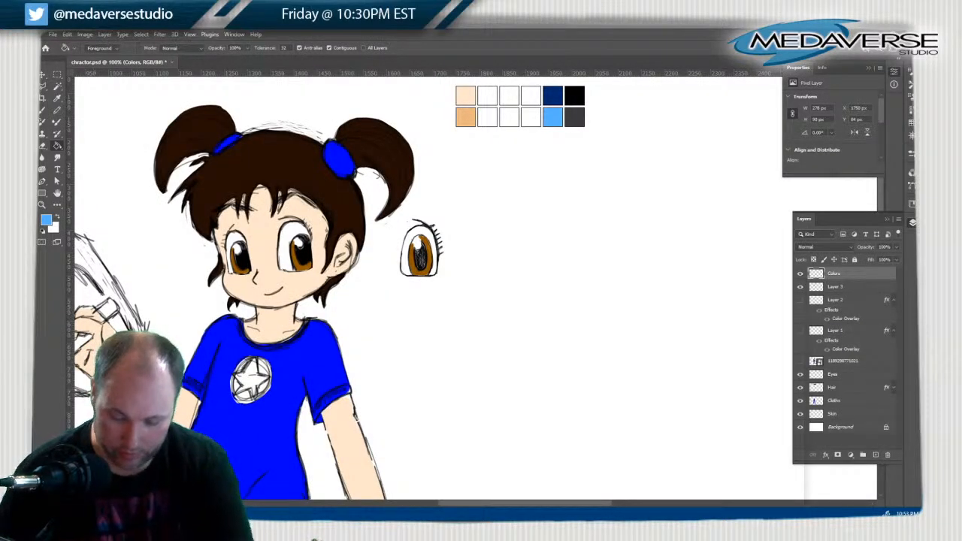
Identify the Cloths layer by toggling its visibility, and give it a Color Overlay in the palette's light blue, 5db5ff
{"action": "left_click", "coordinate": [800, 401]}
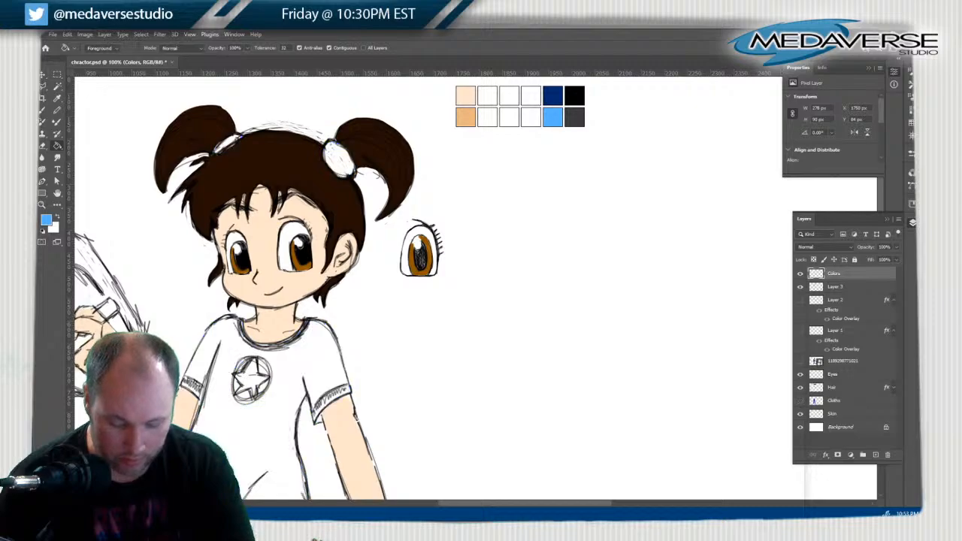
{"action": "left_click", "coordinate": [800, 401]}
{"action": "left_click", "coordinate": [849, 401]}
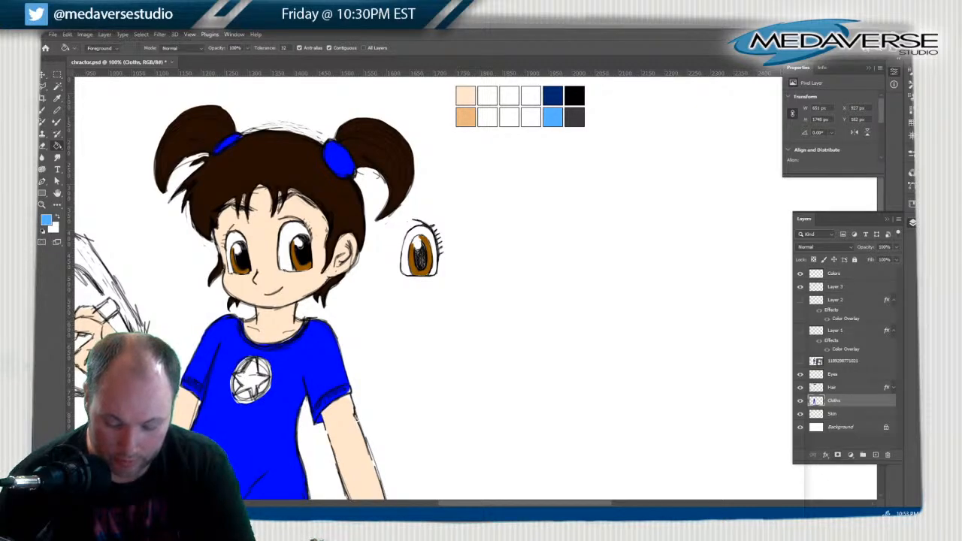
{"action": "left_click", "coordinate": [825, 455]}
{"action": "left_click", "coordinate": [842, 417]}
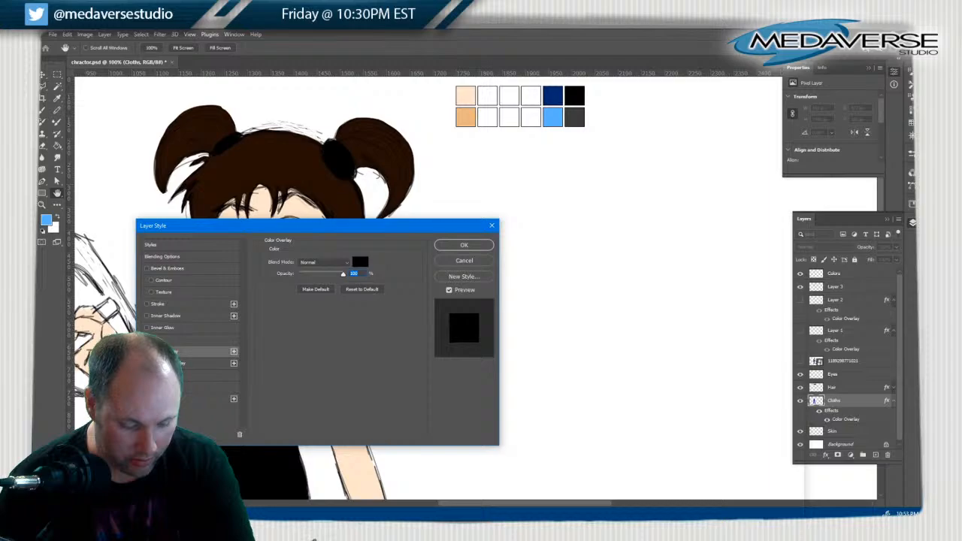
{"action": "left_click", "coordinate": [360, 262]}
{"action": "left_click", "coordinate": [553, 118]}
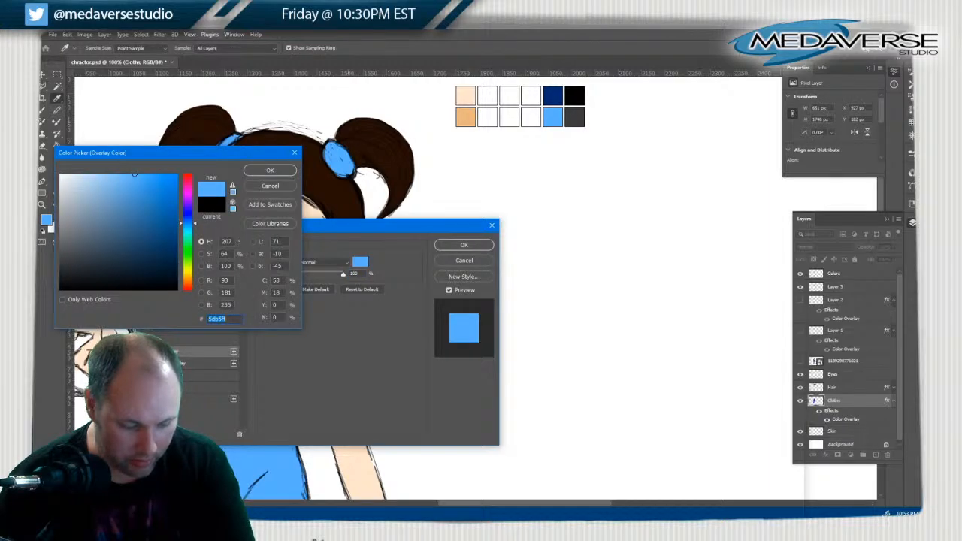
{"action": "key", "text": "Return"}
{"action": "key", "text": "Return"}
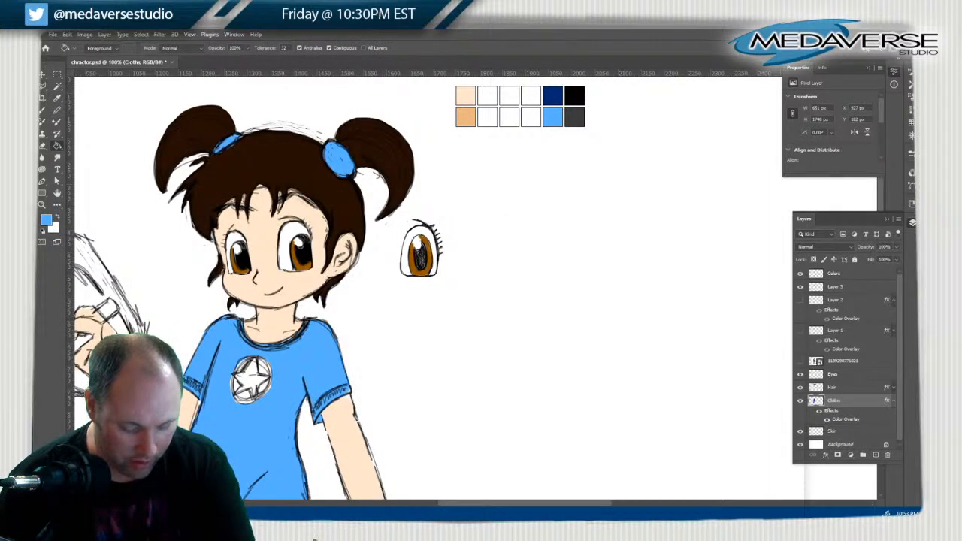
{"action": "scroll", "coordinate": [473, 350], "scroll_direction": "left", "scroll_amount": 16}
{"action": "scroll", "coordinate": [473, 349], "scroll_direction": "right", "scroll_amount": 4}
{"action": "scroll", "coordinate": [473, 350], "scroll_direction": "down", "scroll_amount": 5}
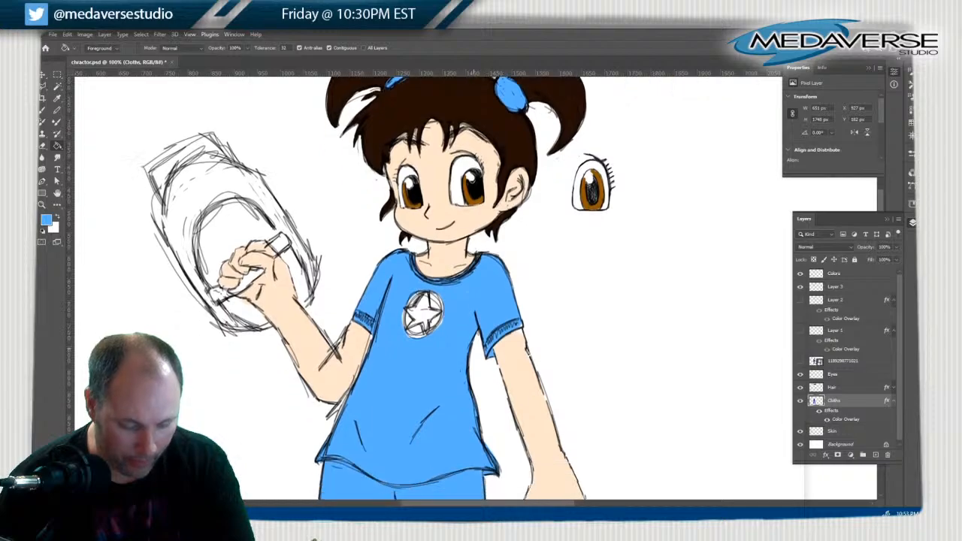
{"action": "scroll", "coordinate": [474, 350], "scroll_direction": "up", "scroll_amount": 3}
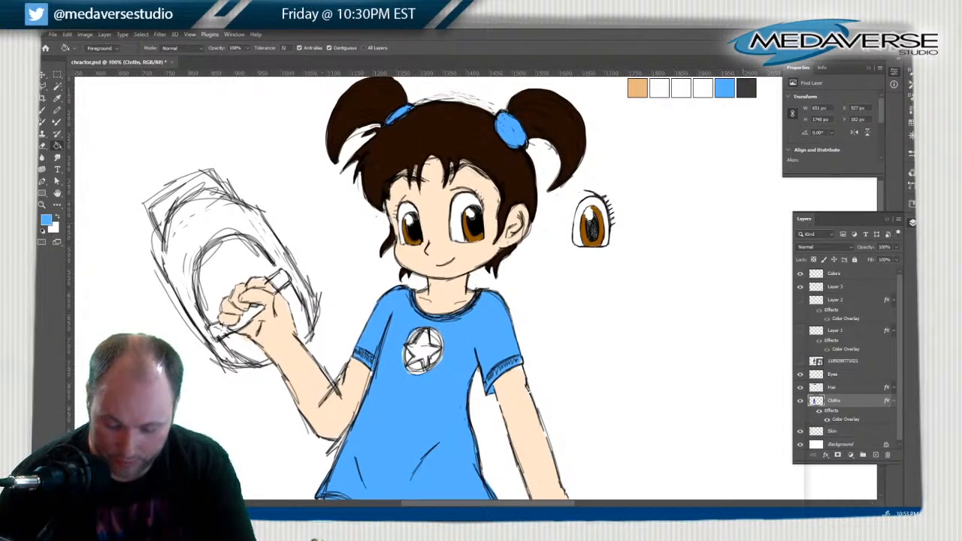
{"action": "right_click", "coordinate": [842, 360]}
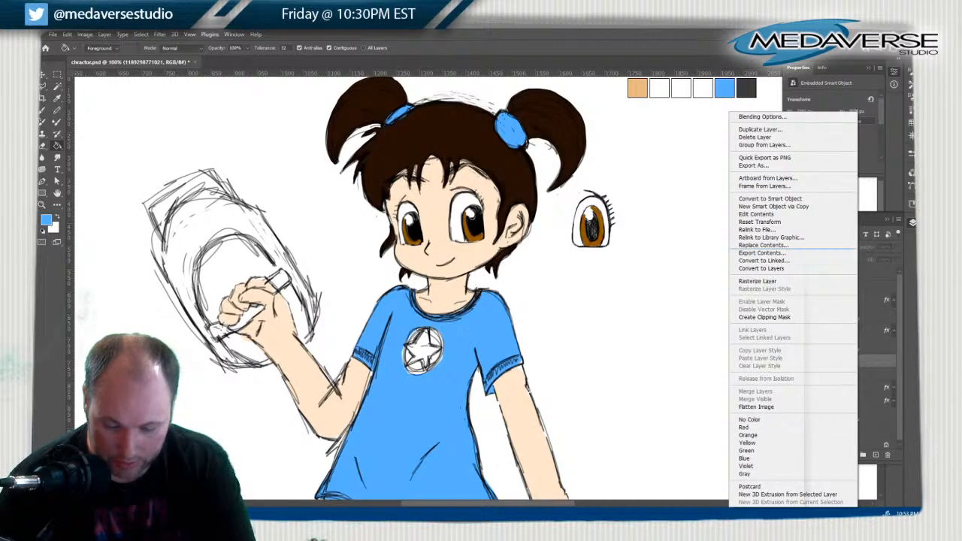
{"action": "left_click", "coordinate": [759, 137]}
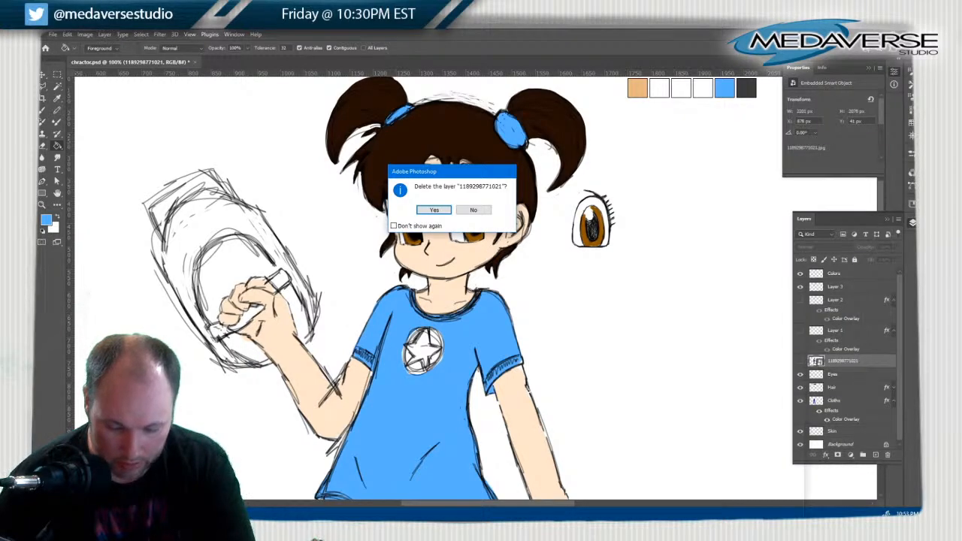
{"action": "key", "text": "Return"}
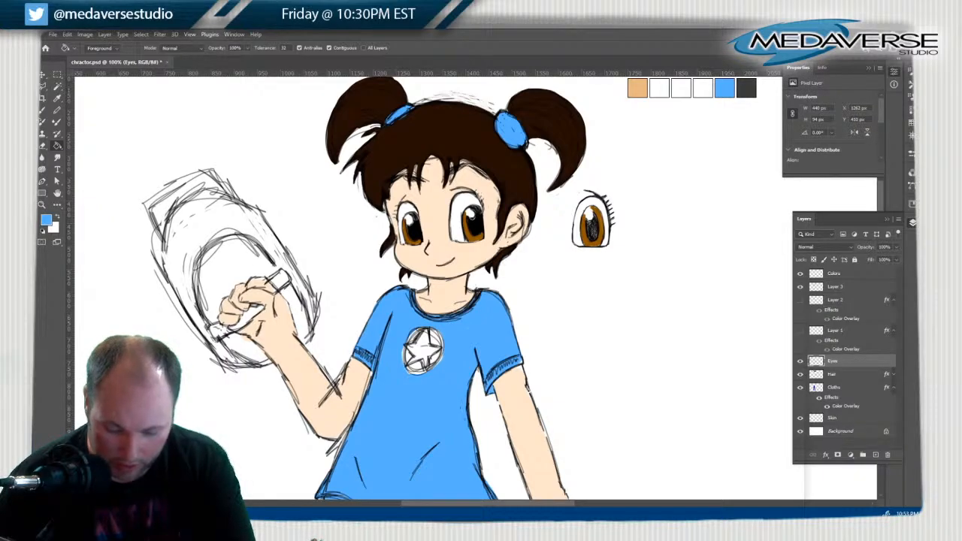
Isolate the Layer 2 head sketch by hiding the Colors, Layer 3, Eyes, Hair, Cloths and Skin layers, and turn off Layer 2's effects
{"action": "left_click", "coordinate": [800, 299]}
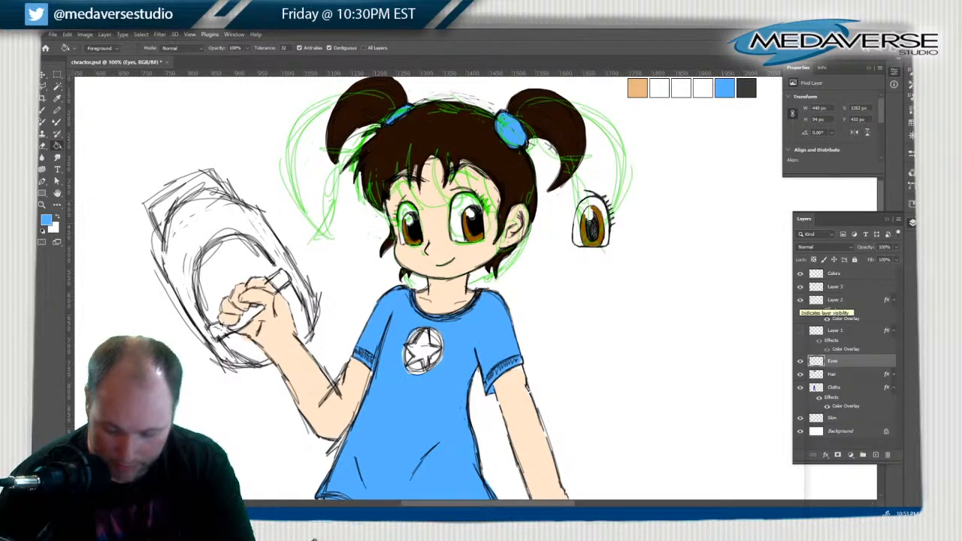
{"action": "left_click_drag", "start_coordinate": [800, 273], "coordinate": [800, 287]}
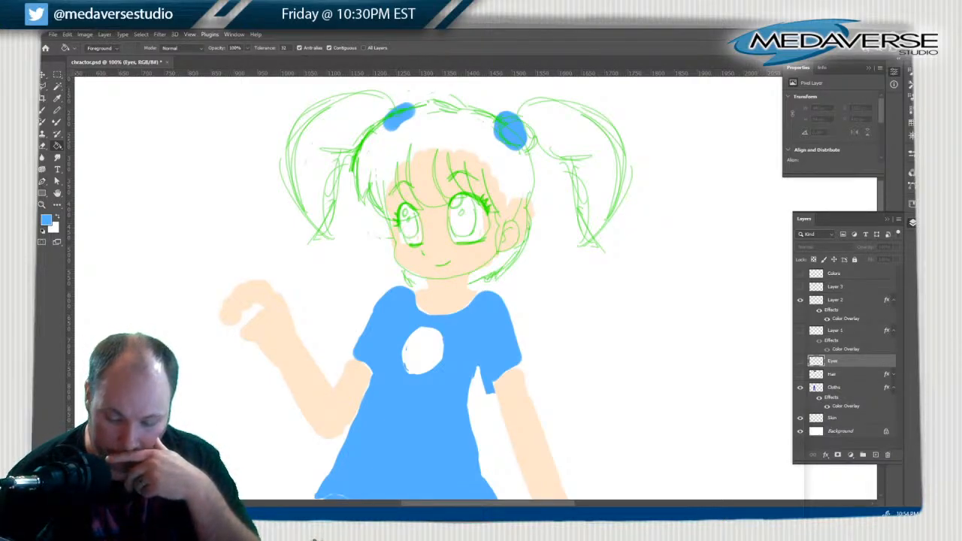
{"action": "left_click", "coordinate": [818, 309]}
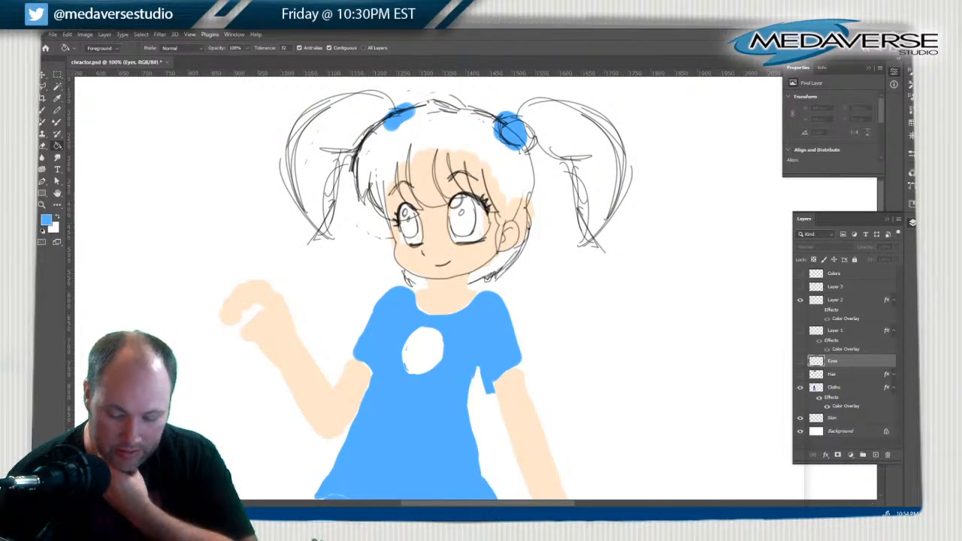
{"action": "left_click", "coordinate": [800, 387]}
{"action": "left_click", "coordinate": [800, 387]}
{"action": "left_click", "coordinate": [800, 418]}
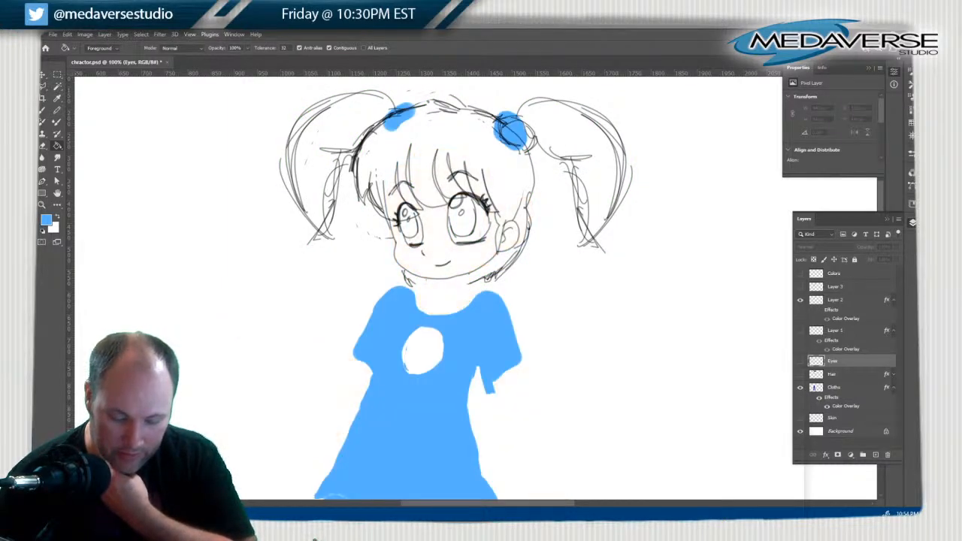
{"action": "left_click", "coordinate": [800, 388]}
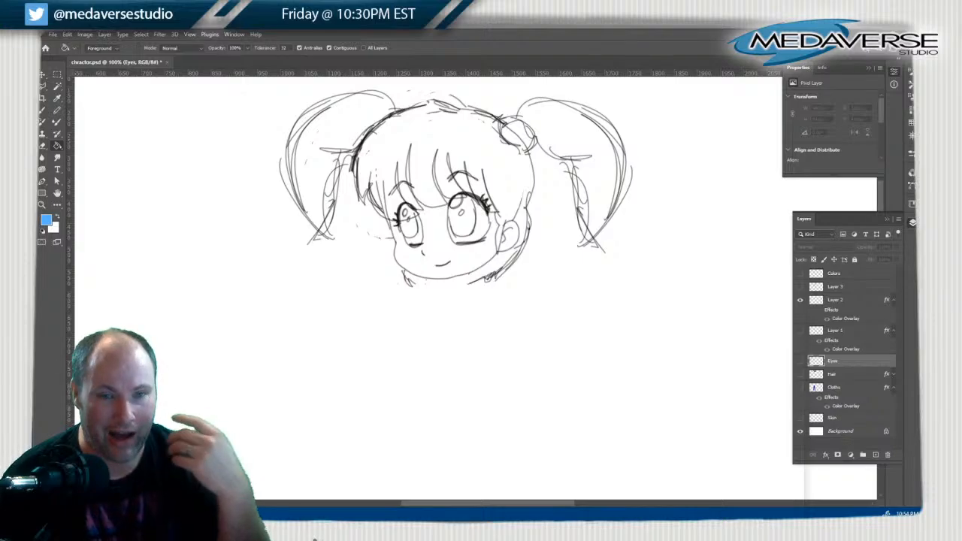
Hide Layer 2 and show Layer 3 with the Eyes, Hair, Cloths and Skin layers again, leaving Colors hidden
{"action": "left_click", "coordinate": [800, 286]}
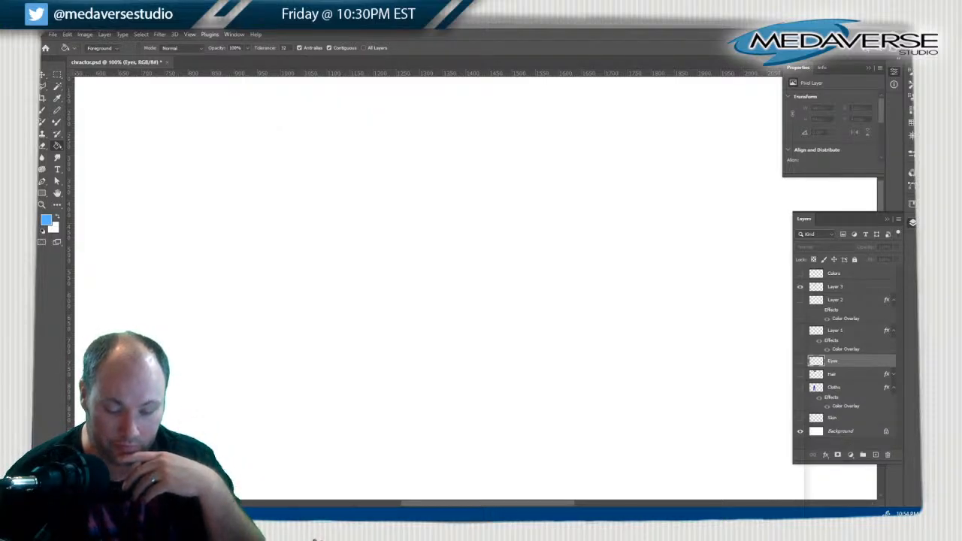
{"action": "left_click", "coordinate": [800, 274]}
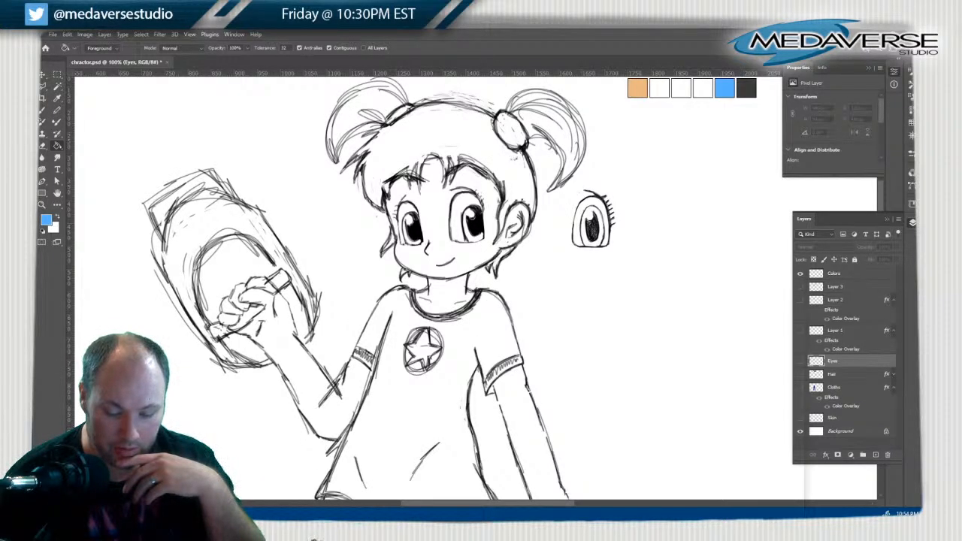
{"action": "left_click", "coordinate": [800, 273]}
{"action": "left_click", "coordinate": [800, 286]}
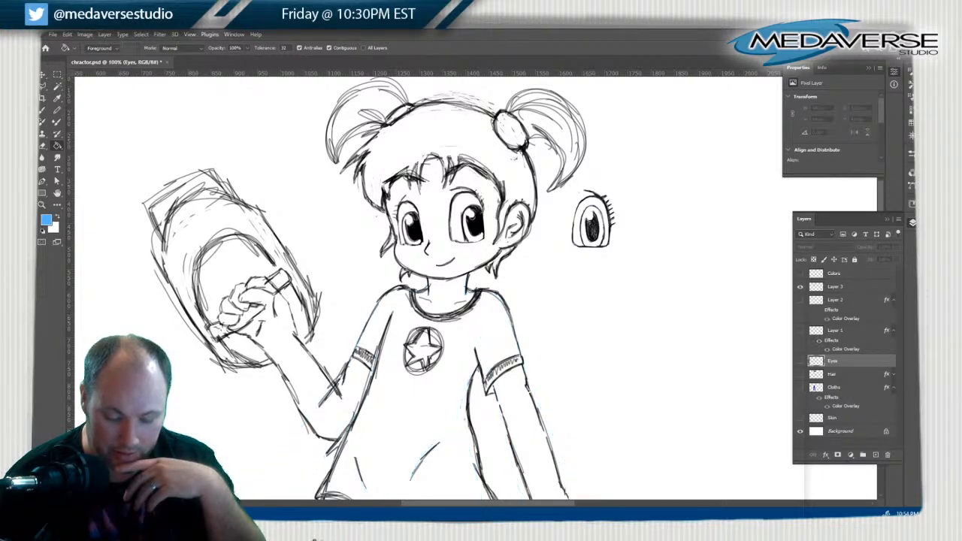
{"action": "left_click", "coordinate": [800, 361]}
{"action": "left_click", "coordinate": [800, 360]}
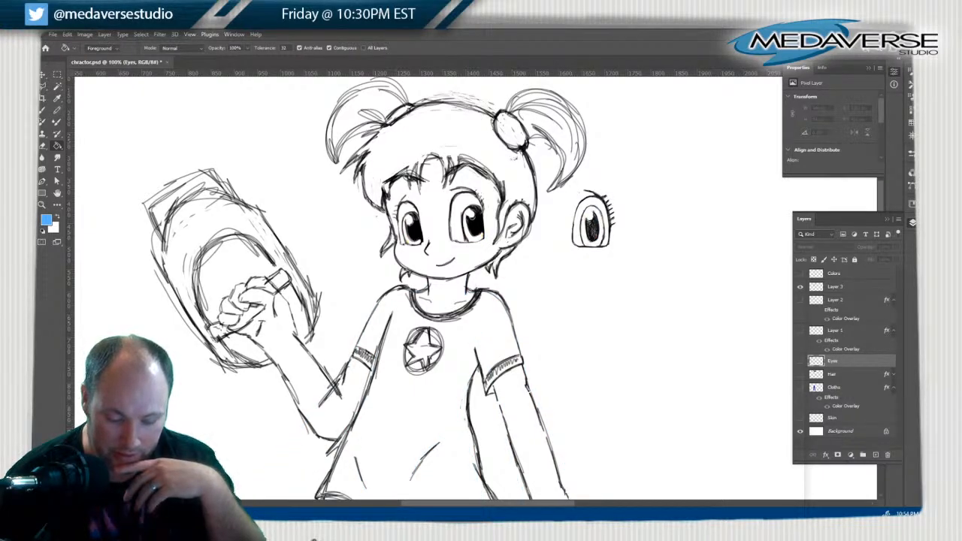
{"action": "left_click", "coordinate": [800, 361]}
{"action": "left_click", "coordinate": [800, 374]}
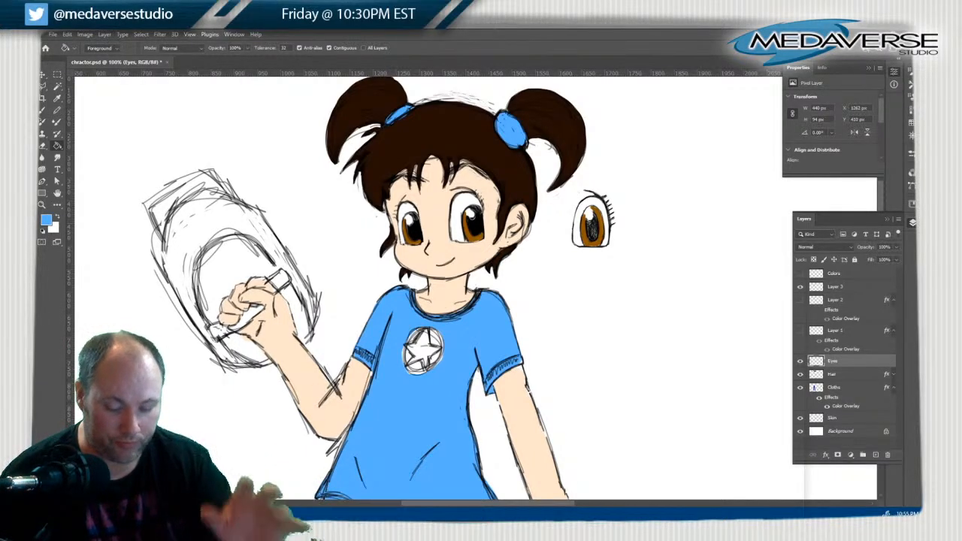
Show Layer 2, move its head sketch to the blank area right of the character below the separate eye, and clear the selection
{"action": "left_click", "coordinate": [799, 299]}
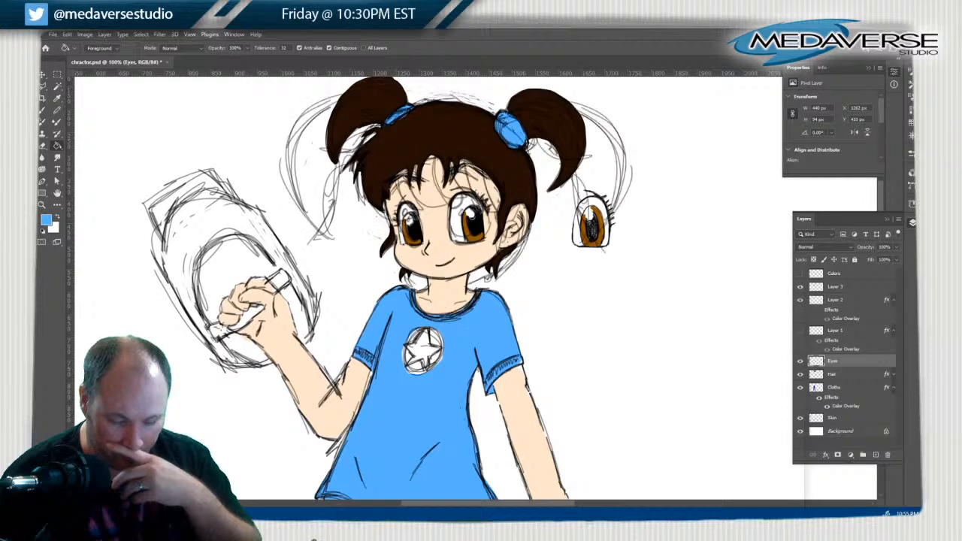
{"action": "left_click", "coordinate": [835, 299]}
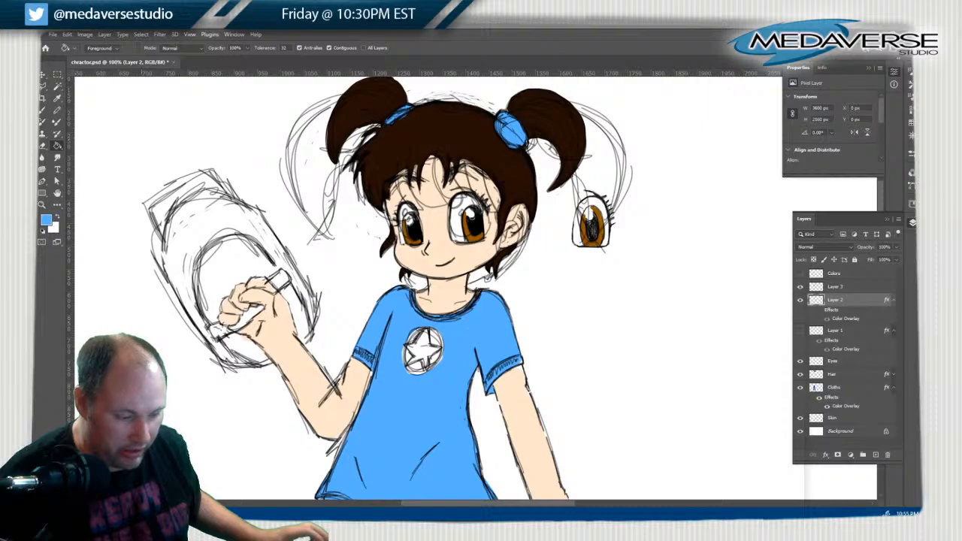
{"action": "key", "text": "v"}
{"action": "mouse_move", "coordinate": [481, 189]}
{"action": "left_mouse_down"}
{"action": "mouse_move", "coordinate": [644, 218]}
{"action": "mouse_move", "coordinate": [695, 347]}
{"action": "left_mouse_up"}
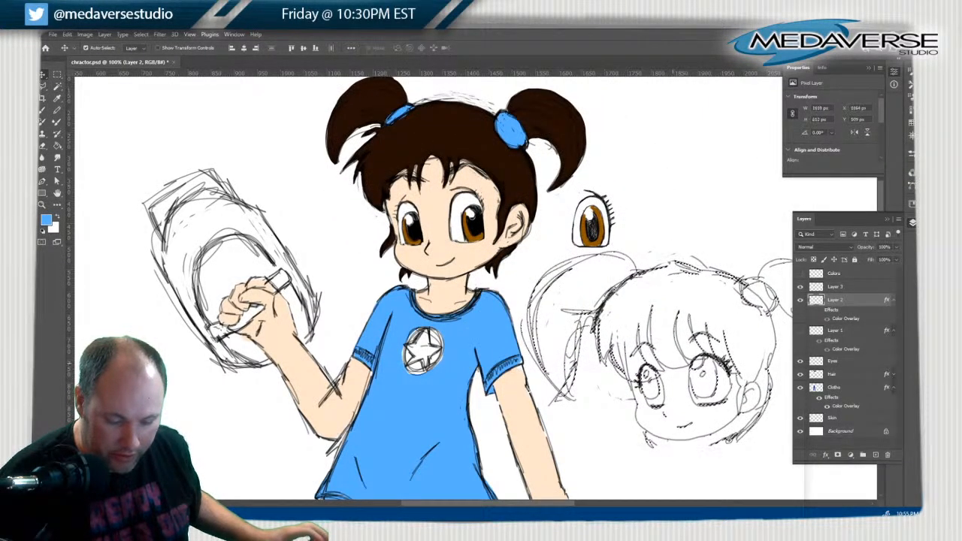
{"action": "key", "text": "m"}
{"action": "key", "text": "ctrl+d"}
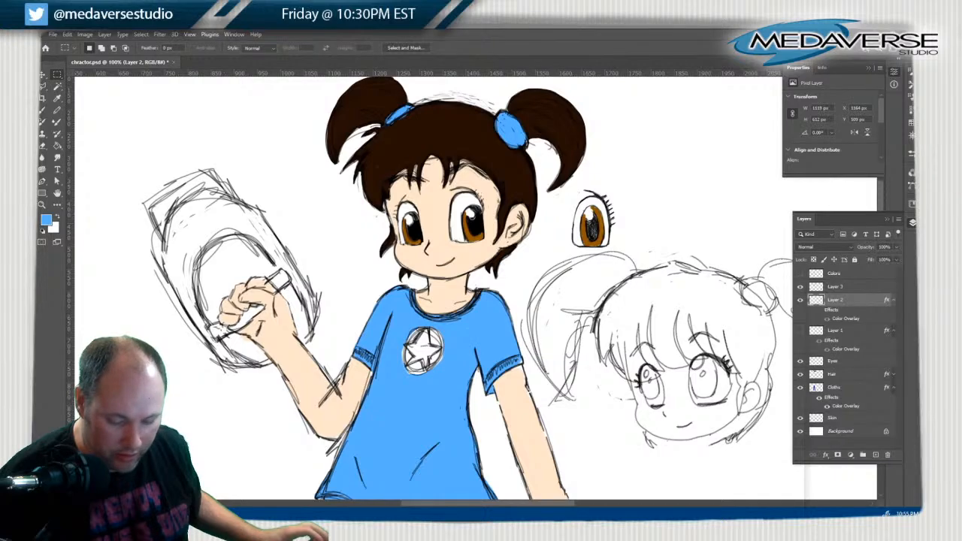
Change the Hair layer's Color Overlay to the lighter brown 76482f
{"action": "mouse_move", "coordinate": [477, 503]}
{"action": "left_mouse_down"}
{"action": "mouse_move", "coordinate": [532, 503]}
{"action": "mouse_move", "coordinate": [492, 503]}
{"action": "left_mouse_up"}
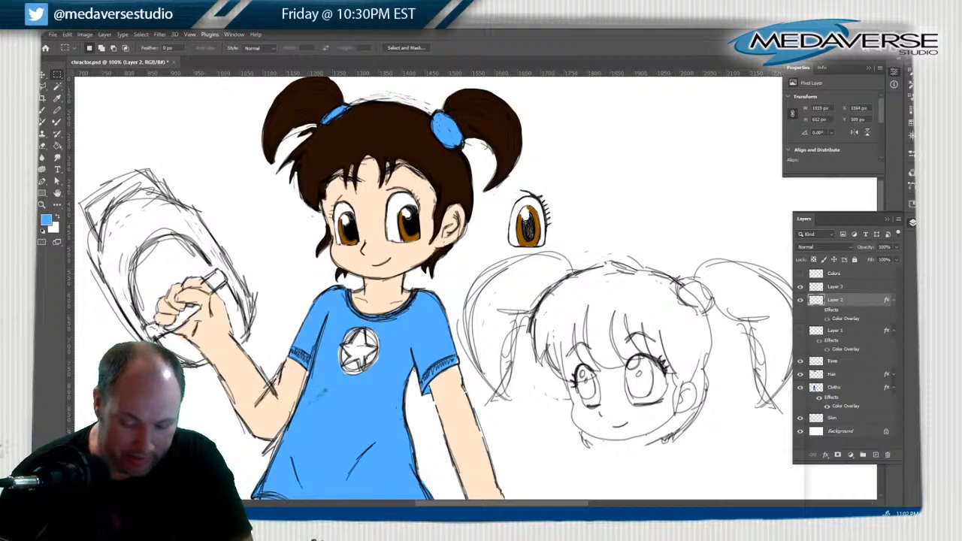
{"action": "left_click", "coordinate": [893, 374]}
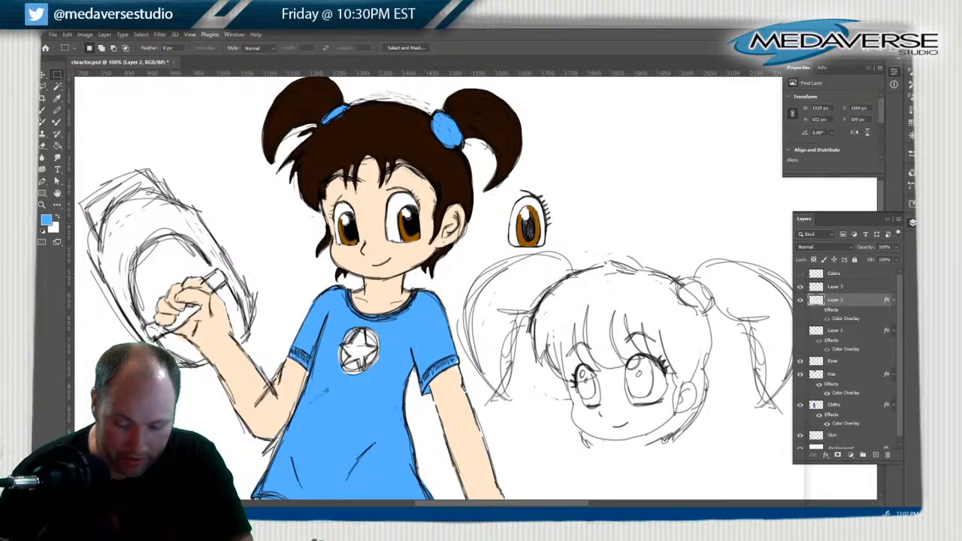
{"action": "left_click", "coordinate": [848, 374]}
{"action": "double_click", "coordinate": [845, 392]}
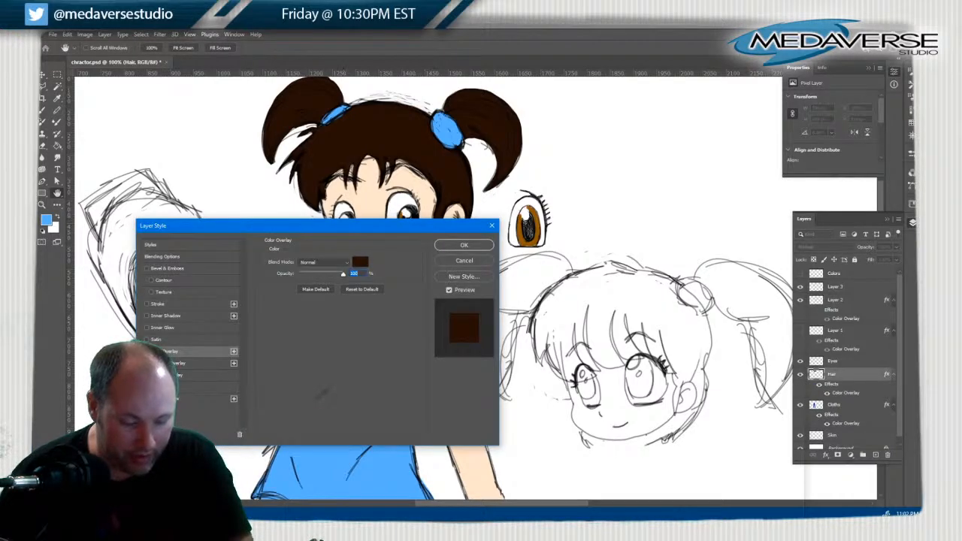
{"action": "left_click", "coordinate": [359, 261]}
{"action": "type", "text": "7a3612"}
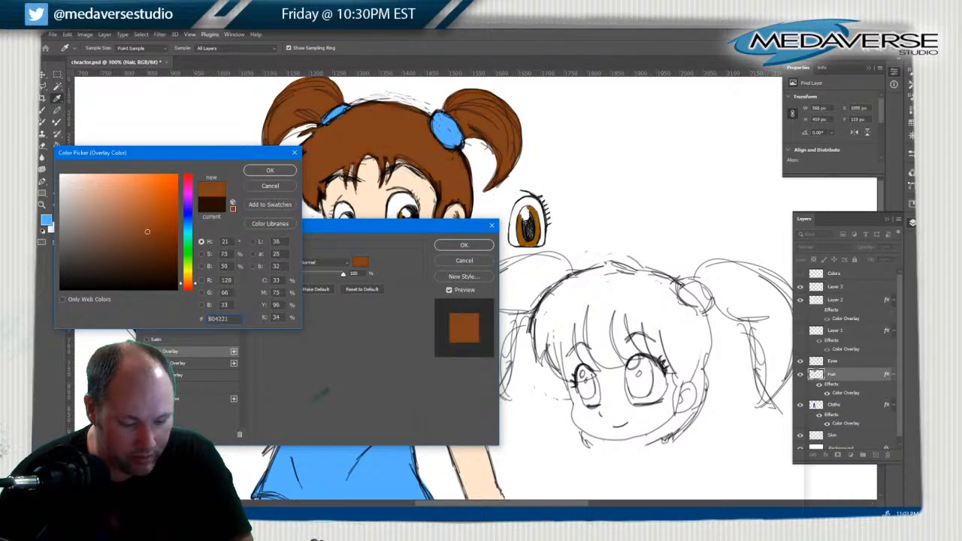
{"action": "left_click", "coordinate": [139, 239]}
{"action": "left_click", "coordinate": [136, 245]}
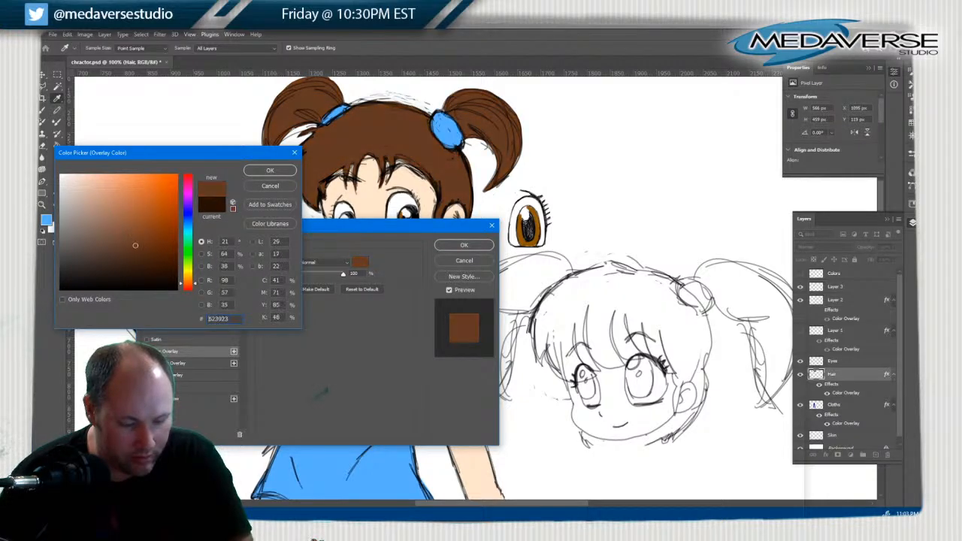
{"action": "left_click", "coordinate": [130, 236]}
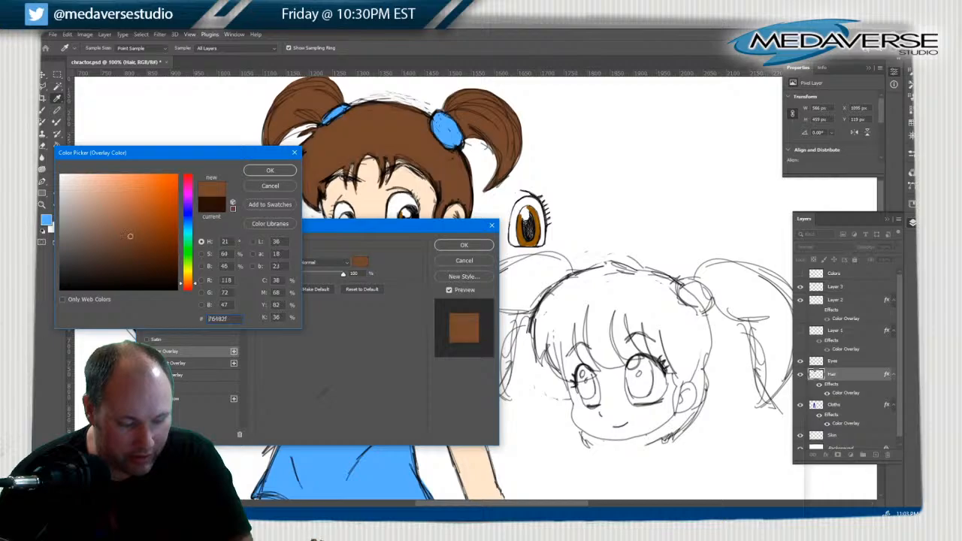
{"action": "left_click", "coordinate": [270, 170]}
{"action": "left_click", "coordinate": [463, 245]}
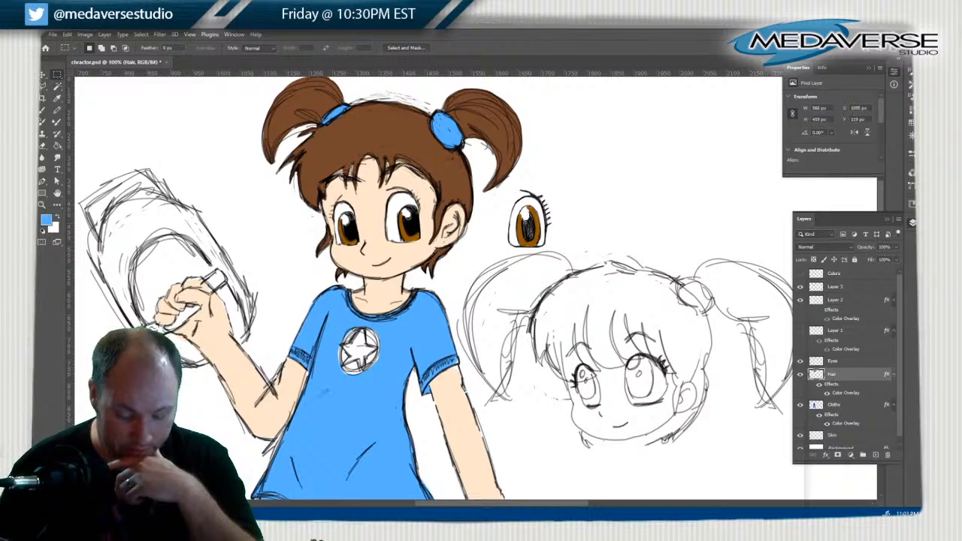
{"action": "scroll", "coordinate": [434, 287], "scroll_direction": "left", "scroll_amount": 3}
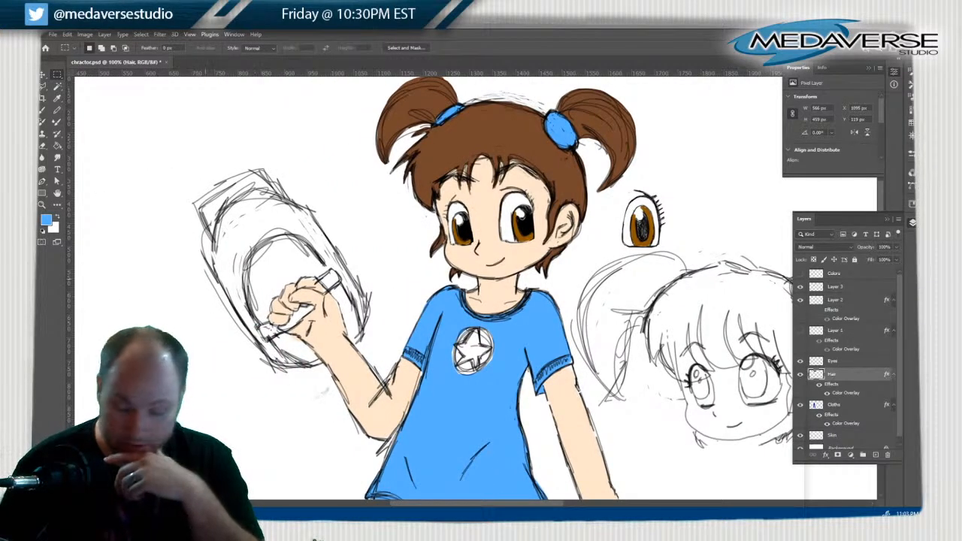
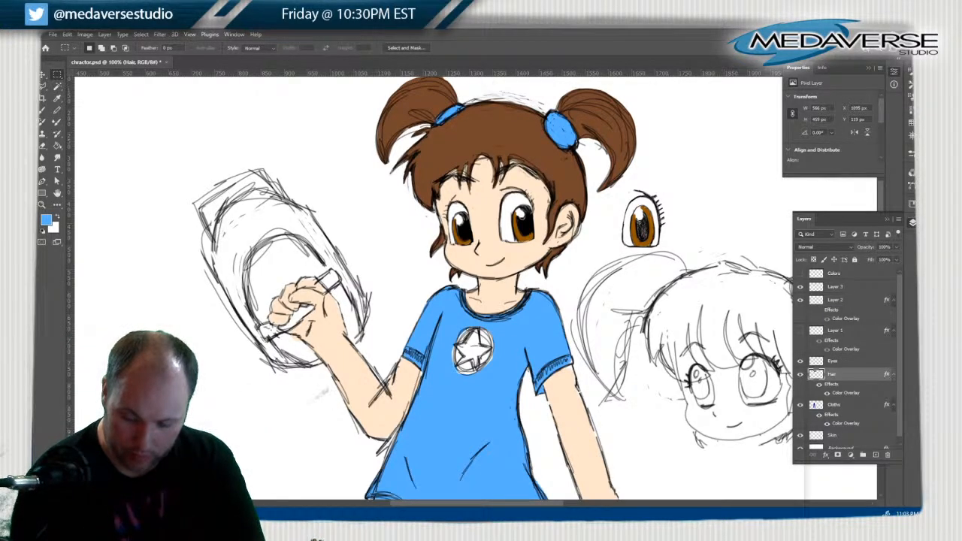
Add a new layer directly above Layer 3 and set the foreground color to black (000000)
{"action": "left_click", "coordinate": [800, 286]}
{"action": "left_click", "coordinate": [800, 287]}
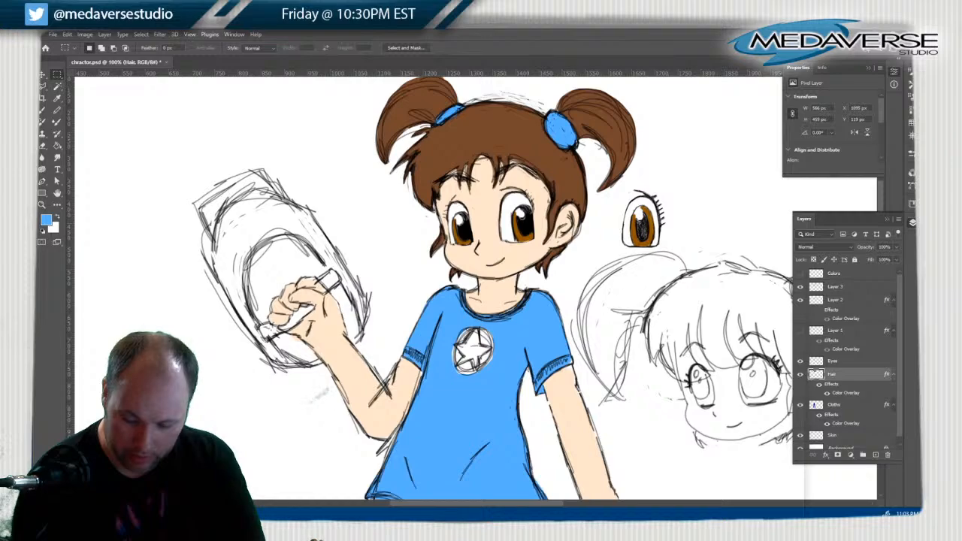
{"action": "left_click", "coordinate": [835, 287]}
{"action": "left_click", "coordinate": [875, 454]}
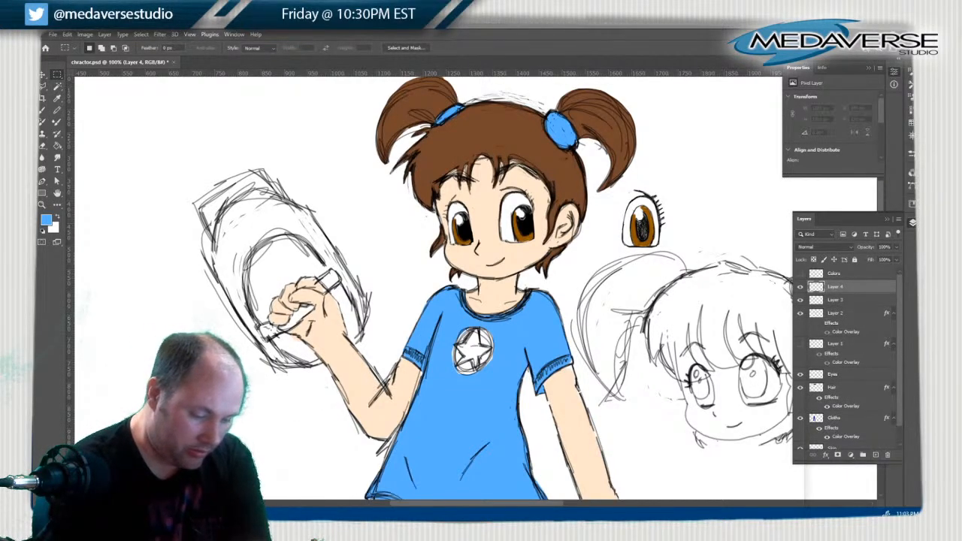
{"action": "left_click", "coordinate": [47, 219]}
{"action": "type", "text": "000000"}
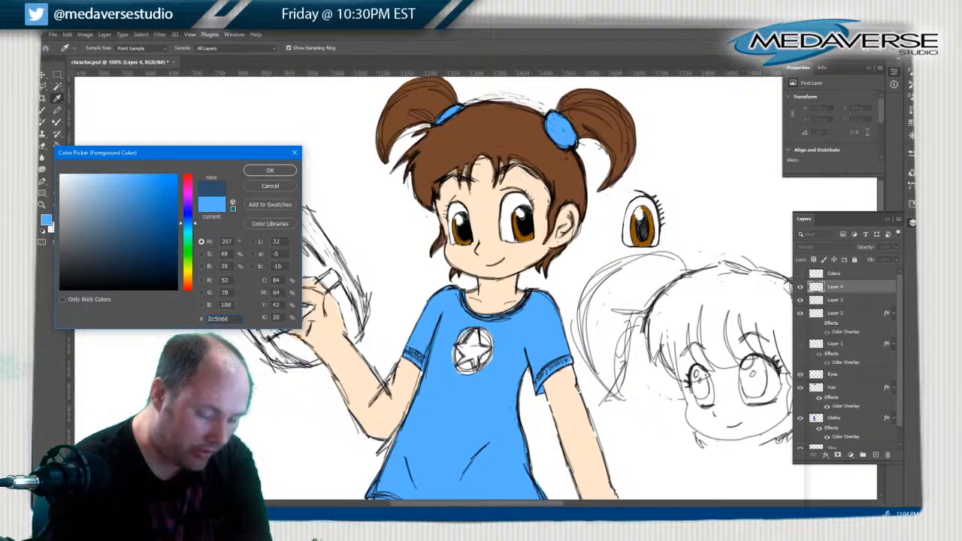
{"action": "key", "text": "Return"}
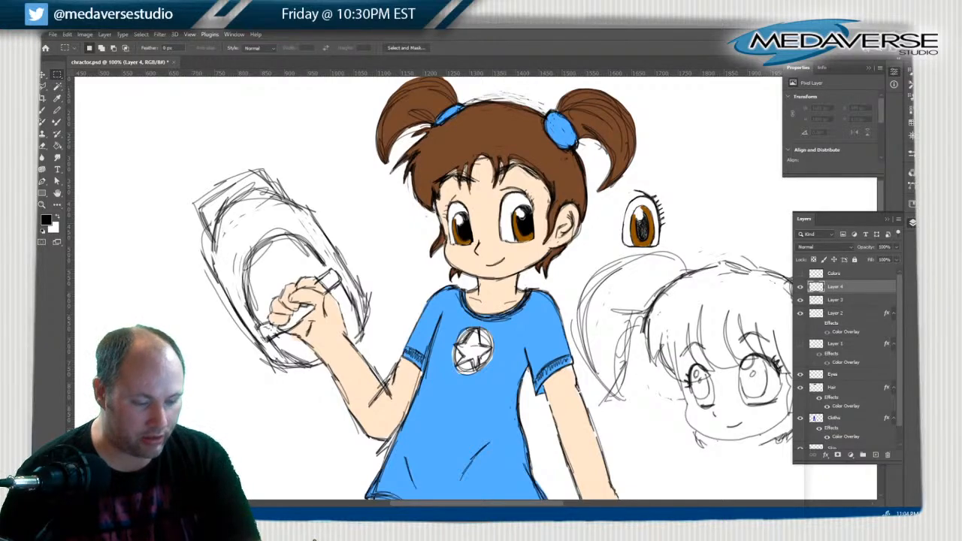
Open NESSprite_v2.png, copy its topmost sprite frame into the new Layer 4 of chractor.psd, and close the sprite file
{"action": "left_click_drag", "start_coordinate": [389, 32], "coordinate": [393, 63]}
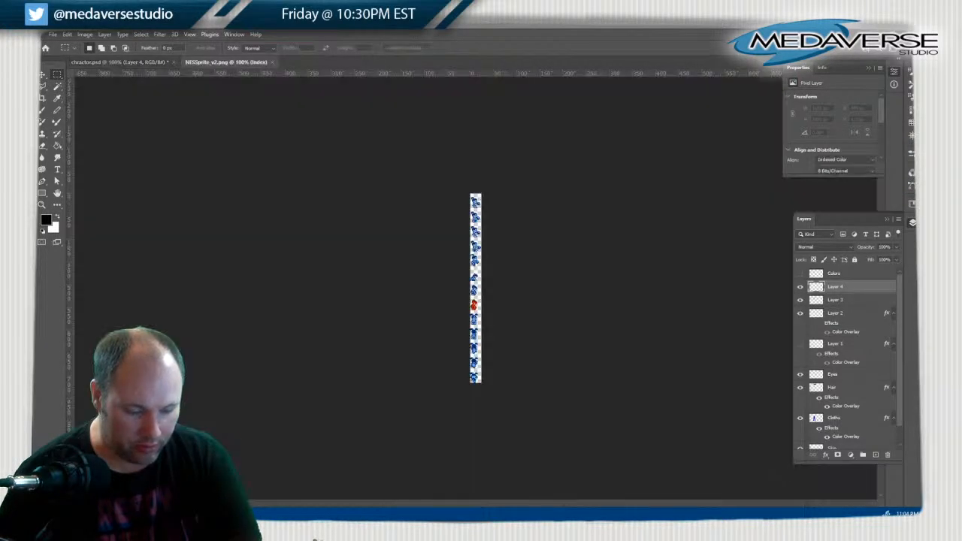
{"action": "left_click", "coordinate": [42, 205]}
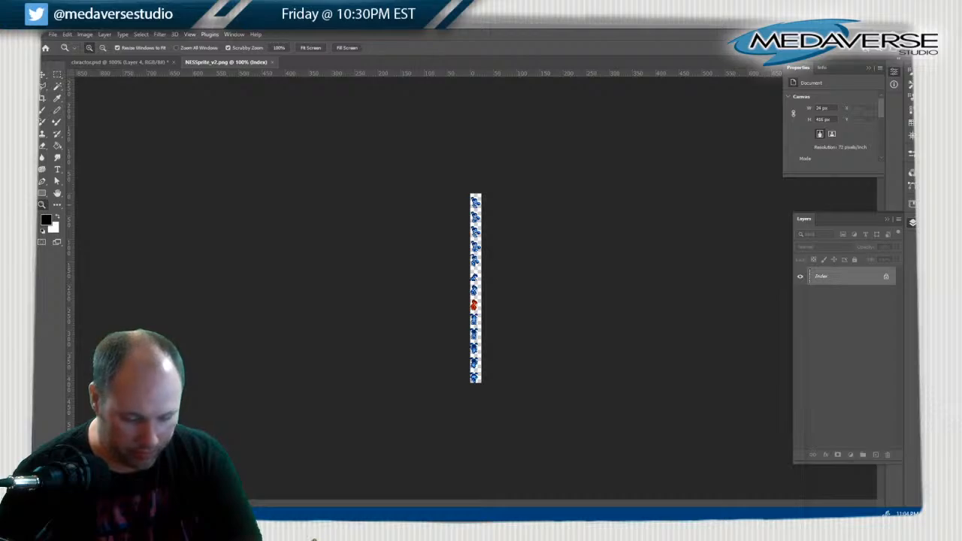
{"action": "left_click", "coordinate": [478, 207]}
{"action": "left_click", "coordinate": [479, 207]}
{"action": "left_click", "coordinate": [478, 207]}
{"action": "scroll", "coordinate": [496, 160], "scroll_direction": "up", "scroll_amount": 4}
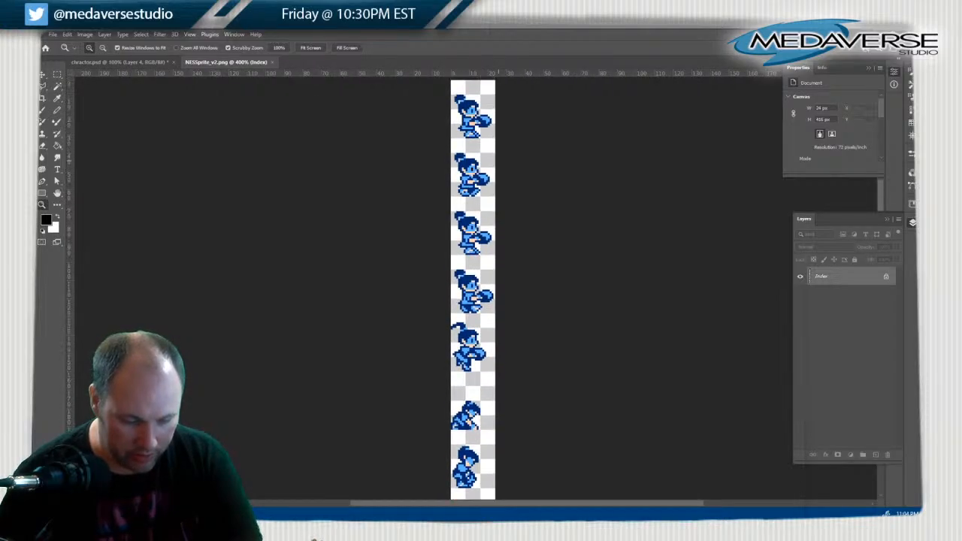
{"action": "key", "text": "m"}
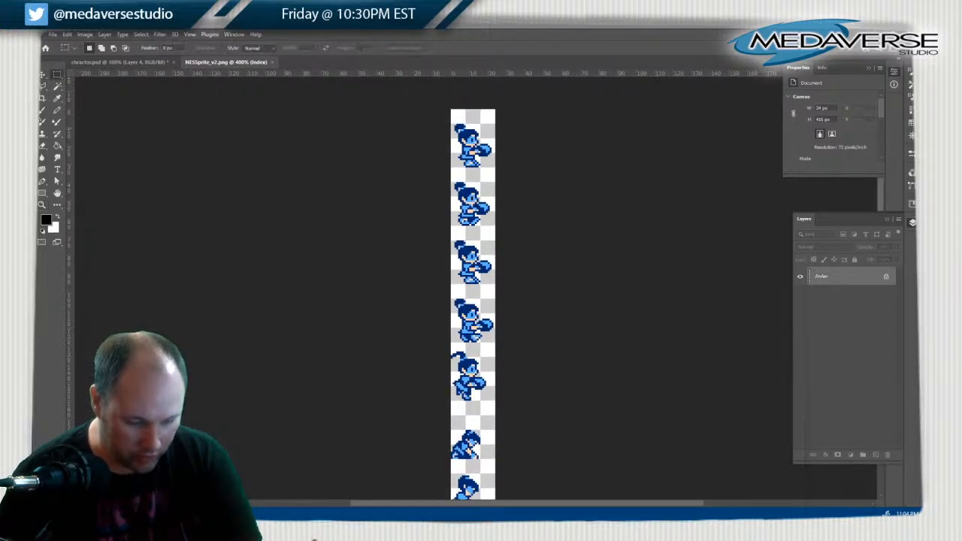
{"action": "left_click_drag", "start_coordinate": [449, 115], "coordinate": [509, 173]}
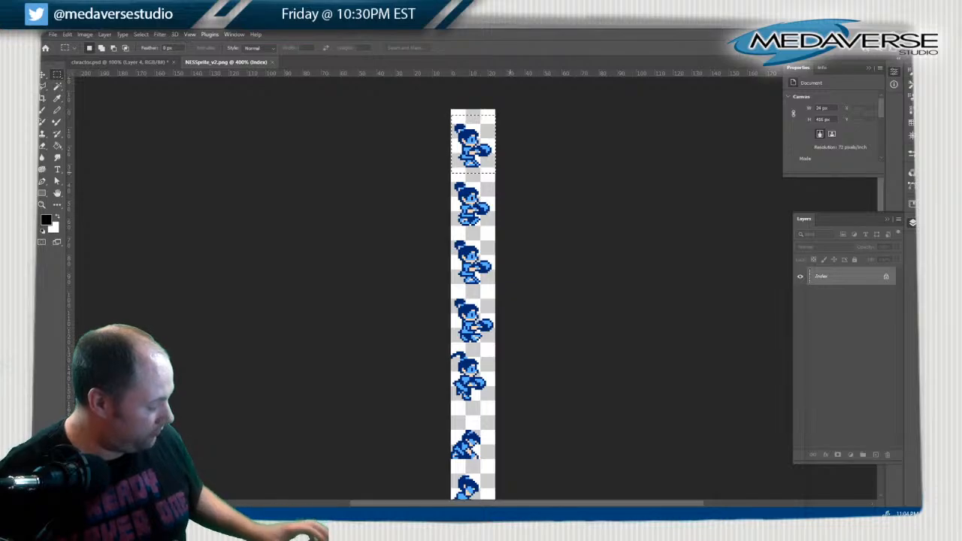
{"action": "key", "text": "ctrl+w"}
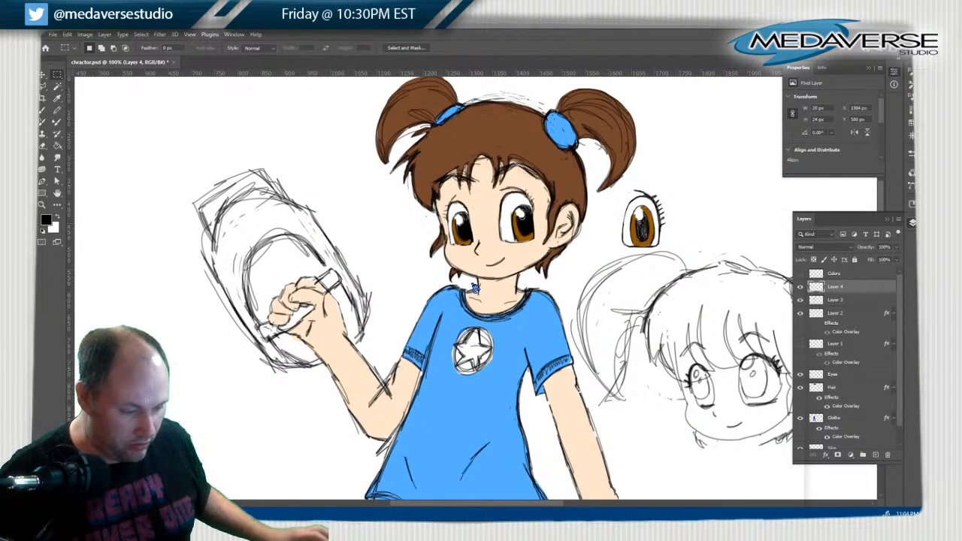
Scale the pasted sprite to about 227 × 273 px with Nearest Neighbor interpolation and place it in the blank area above and left of the held oval object
{"action": "left_click", "coordinate": [66, 35]}
{"action": "mouse_move", "coordinate": [90, 241]}
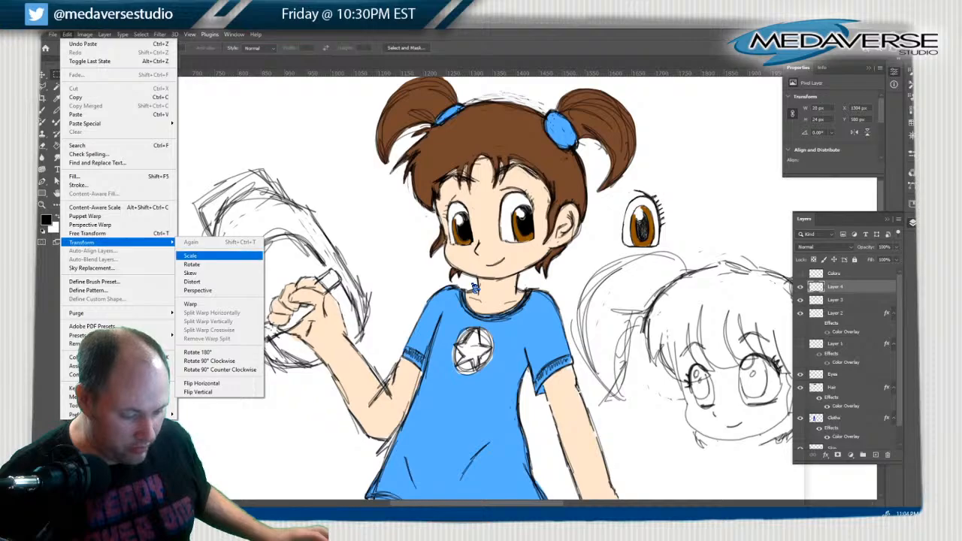
{"action": "left_click", "coordinate": [197, 256]}
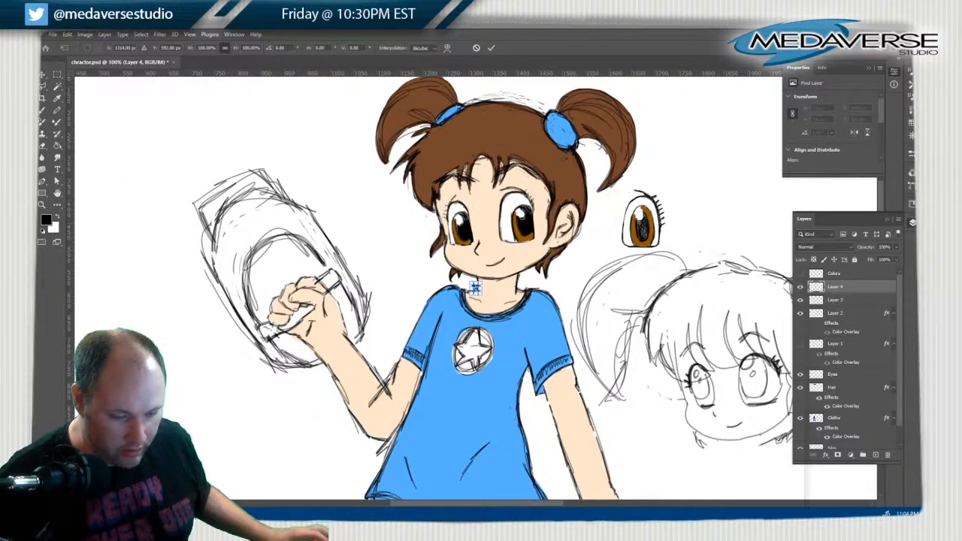
{"action": "left_click", "coordinate": [424, 48]}
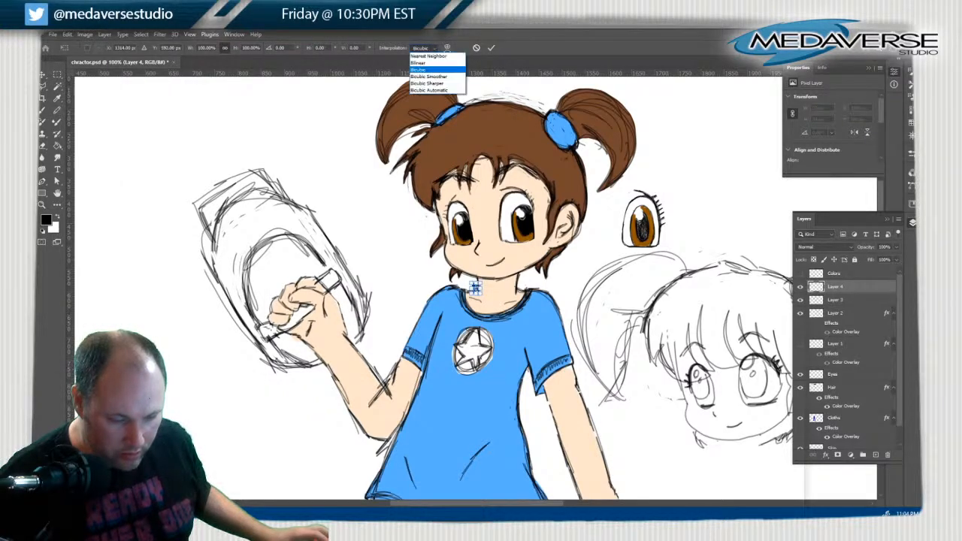
{"action": "left_click", "coordinate": [429, 56]}
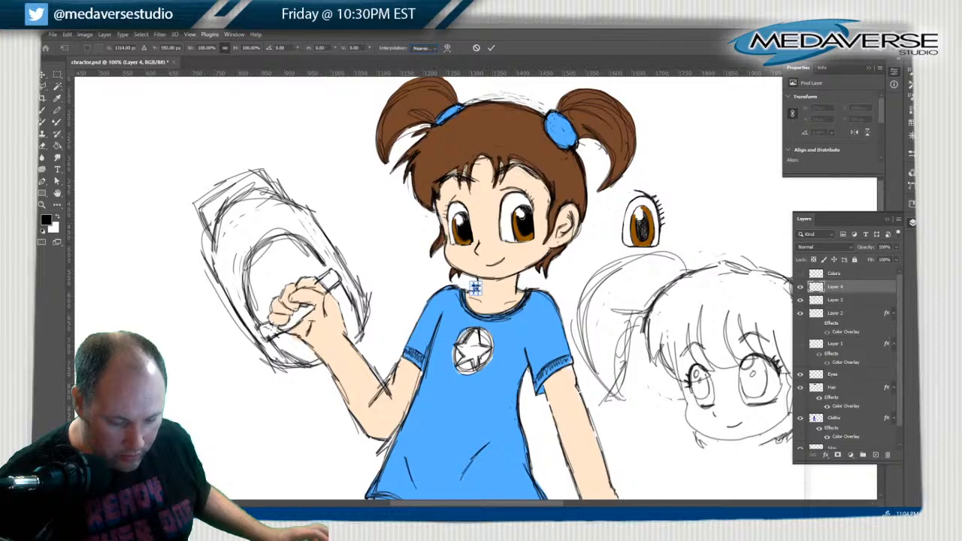
{"action": "mouse_move", "coordinate": [469, 282]}
{"action": "left_mouse_down"}
{"action": "mouse_move", "coordinate": [376, 150]}
{"action": "mouse_move", "coordinate": [295, 94]}
{"action": "mouse_move", "coordinate": [364, 157]}
{"action": "mouse_move", "coordinate": [332, 101]}
{"action": "mouse_move", "coordinate": [376, 173]}
{"action": "left_mouse_up"}
{"action": "mouse_move", "coordinate": [404, 215]}
{"action": "left_mouse_down"}
{"action": "mouse_move", "coordinate": [199, 169]}
{"action": "mouse_move", "coordinate": [127, 139]}
{"action": "left_mouse_up"}
{"action": "key", "text": "m"}
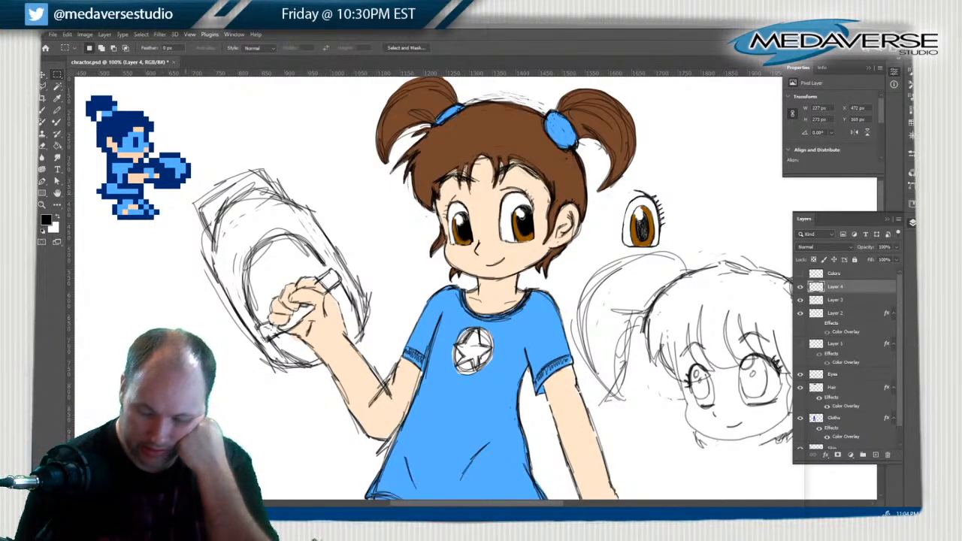
Lock all of Layer 4, which holds the sprite, and make Layer 3 the active layer
{"action": "left_click", "coordinate": [835, 299]}
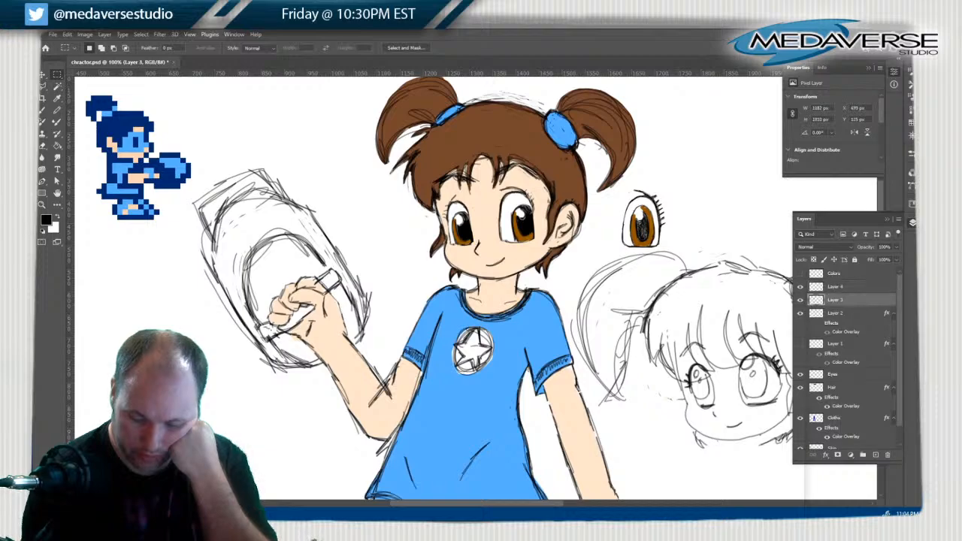
{"action": "left_click", "coordinate": [800, 286]}
{"action": "left_click", "coordinate": [800, 286]}
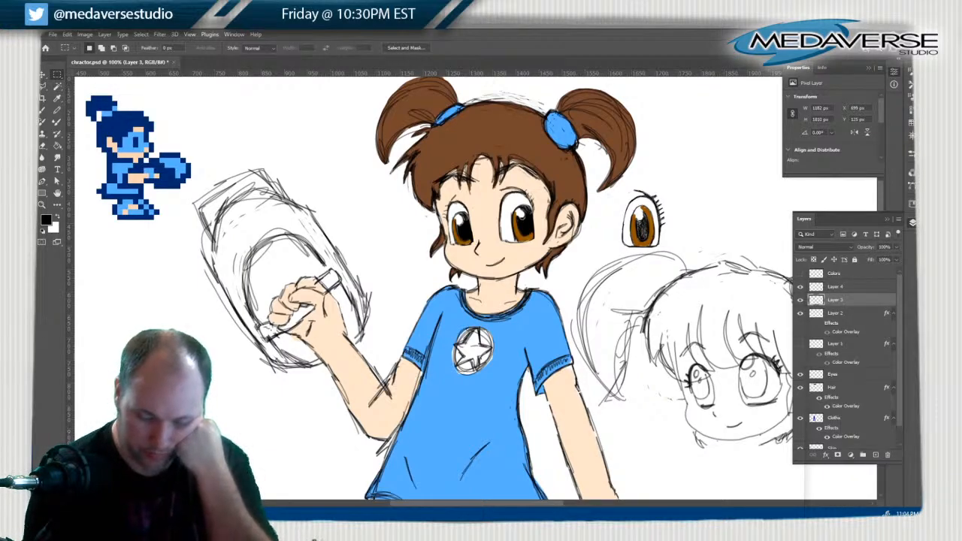
{"action": "left_click", "coordinate": [835, 287]}
{"action": "left_click", "coordinate": [854, 259]}
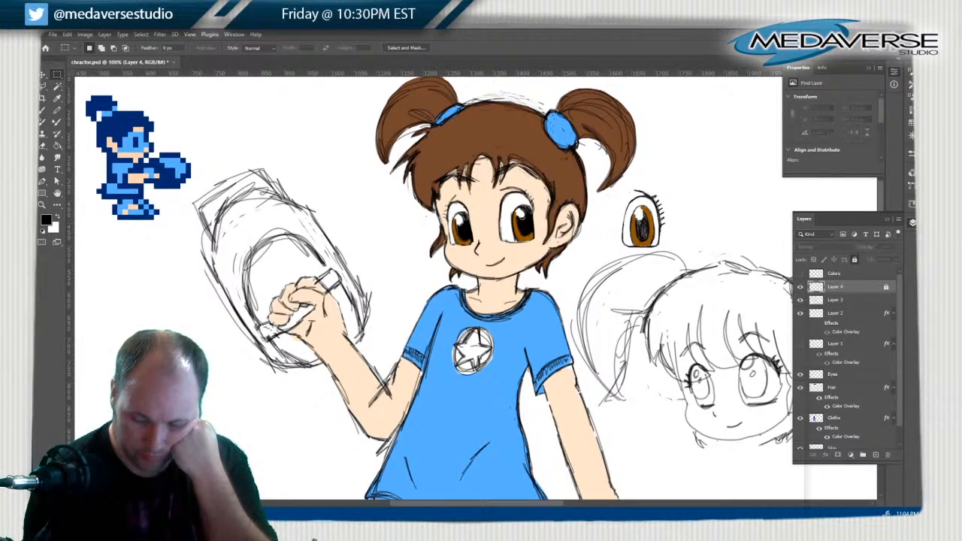
{"action": "left_click", "coordinate": [835, 300]}
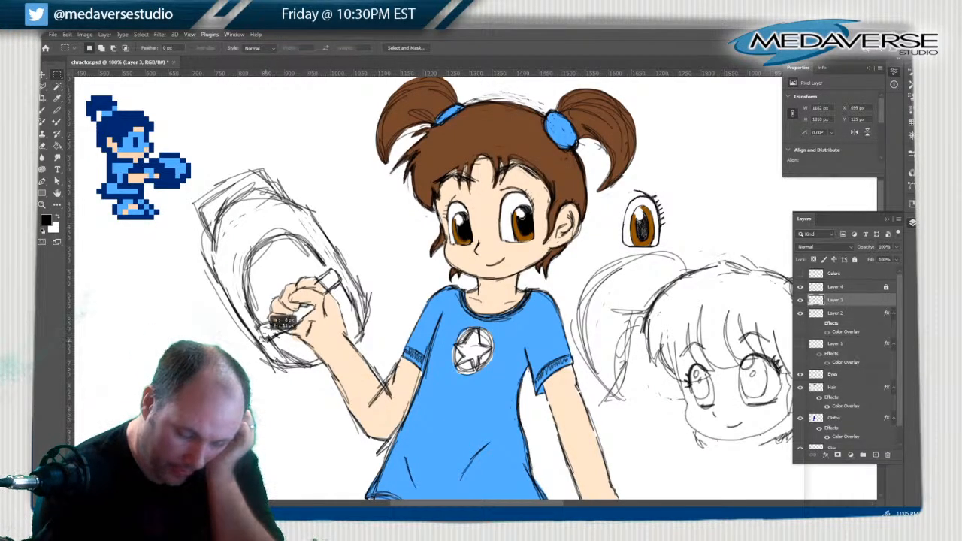
{"action": "left_click_drag", "start_coordinate": [250, 305], "coordinate": [270, 338]}
{"action": "left_click", "coordinate": [57, 110]}
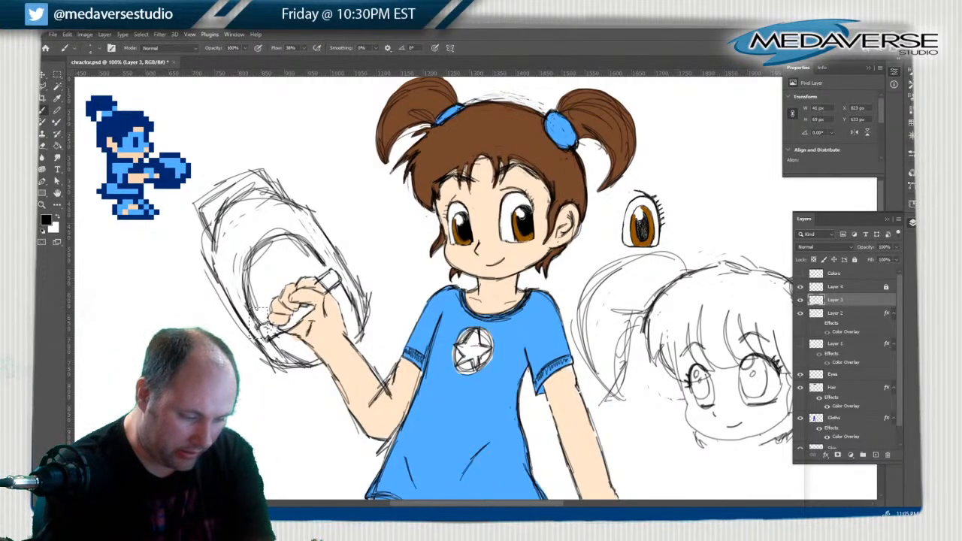
{"action": "key", "text": "m"}
{"action": "key", "text": "ctrl+d"}
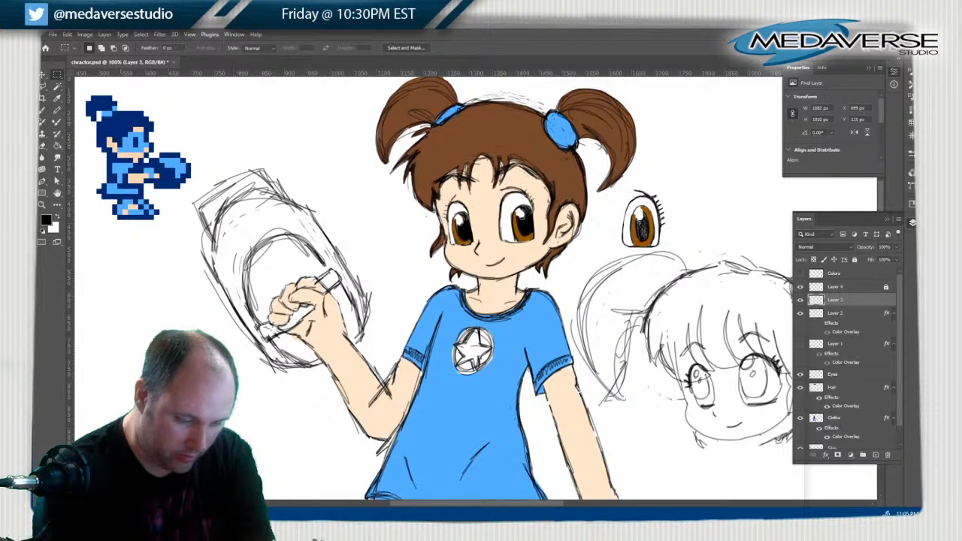
Ink the inner arch of the held oval object on Layer 3 with bold black Brush strokes
{"action": "key", "text": "b"}
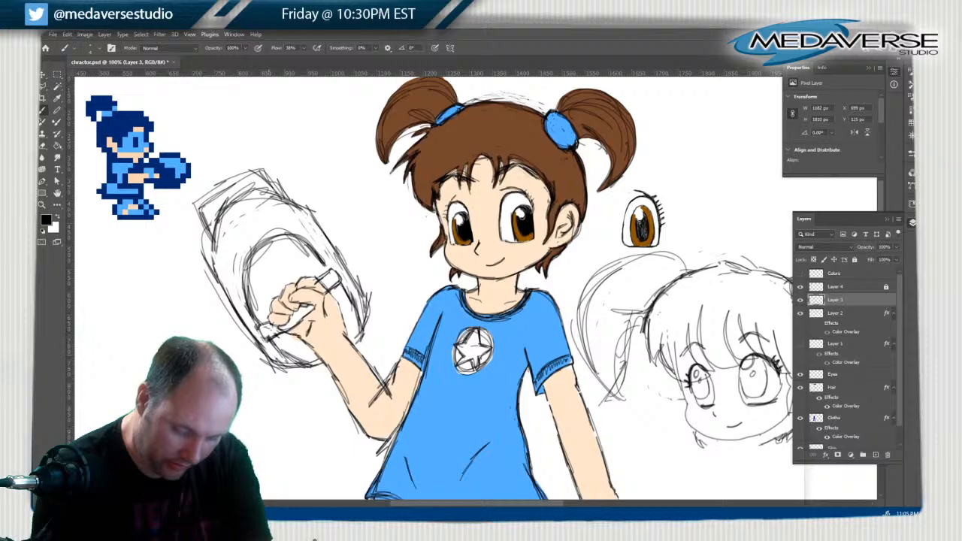
{"action": "mouse_move", "coordinate": [238, 307]}
{"action": "left_mouse_down"}
{"action": "mouse_move", "coordinate": [245, 237]}
{"action": "mouse_move", "coordinate": [275, 222]}
{"action": "mouse_move", "coordinate": [241, 309]}
{"action": "left_mouse_up"}
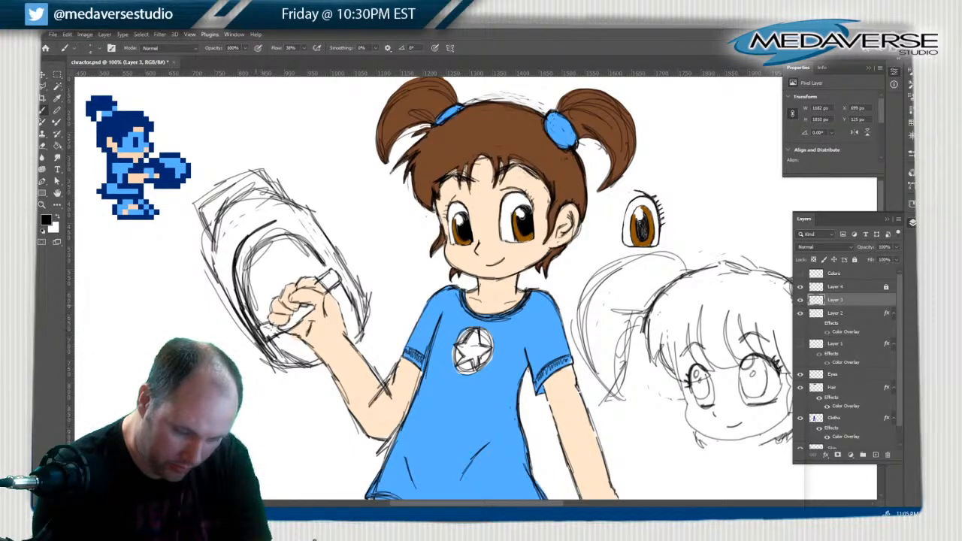
{"action": "mouse_move", "coordinate": [259, 231]}
{"action": "left_mouse_down"}
{"action": "mouse_move", "coordinate": [308, 225]}
{"action": "mouse_move", "coordinate": [366, 323]}
{"action": "mouse_move", "coordinate": [314, 244]}
{"action": "mouse_move", "coordinate": [261, 220]}
{"action": "mouse_move", "coordinate": [238, 282]}
{"action": "mouse_move", "coordinate": [239, 311]}
{"action": "mouse_move", "coordinate": [266, 220]}
{"action": "mouse_move", "coordinate": [367, 302]}
{"action": "mouse_move", "coordinate": [347, 260]}
{"action": "left_mouse_up"}
Darken the oval object's original rim with overlapping black strokes and add another arch between the rim and the inner arch
{"action": "mouse_move", "coordinate": [366, 295]}
{"action": "left_mouse_down"}
{"action": "mouse_move", "coordinate": [313, 218]}
{"action": "mouse_move", "coordinate": [284, 198]}
{"action": "mouse_move", "coordinate": [253, 194]}
{"action": "mouse_move", "coordinate": [212, 242]}
{"action": "left_mouse_up"}
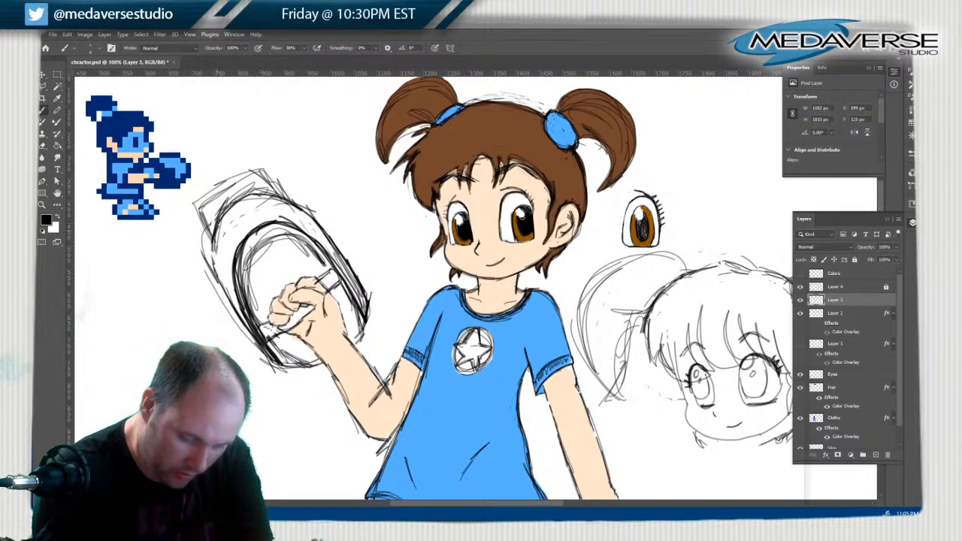
{"action": "left_click_drag", "start_coordinate": [232, 206], "coordinate": [213, 272]}
{"action": "mouse_move", "coordinate": [225, 234]}
{"action": "left_mouse_down"}
{"action": "mouse_move", "coordinate": [218, 296]}
{"action": "mouse_move", "coordinate": [233, 311]}
{"action": "left_mouse_up"}
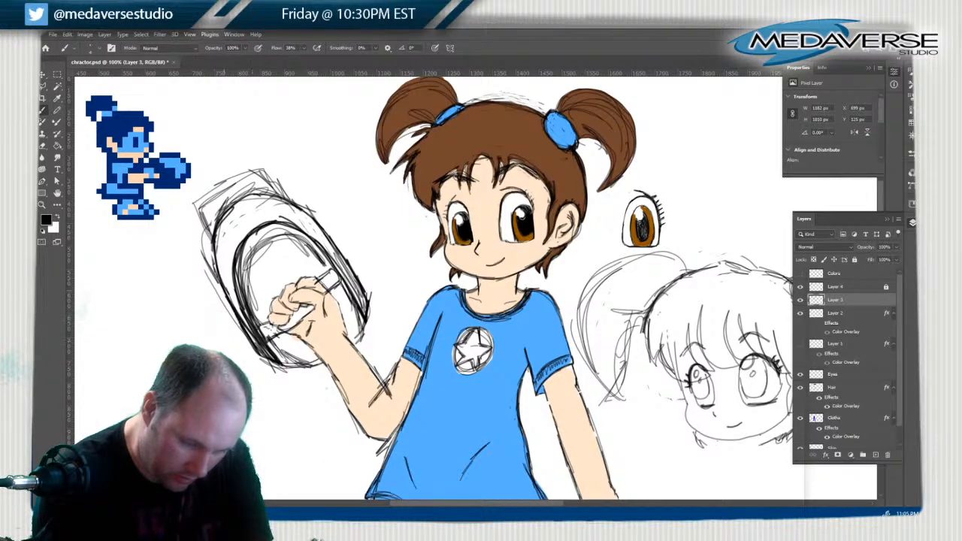
{"action": "mouse_move", "coordinate": [225, 203]}
{"action": "left_mouse_down"}
{"action": "mouse_move", "coordinate": [271, 189]}
{"action": "mouse_move", "coordinate": [330, 239]}
{"action": "left_mouse_up"}
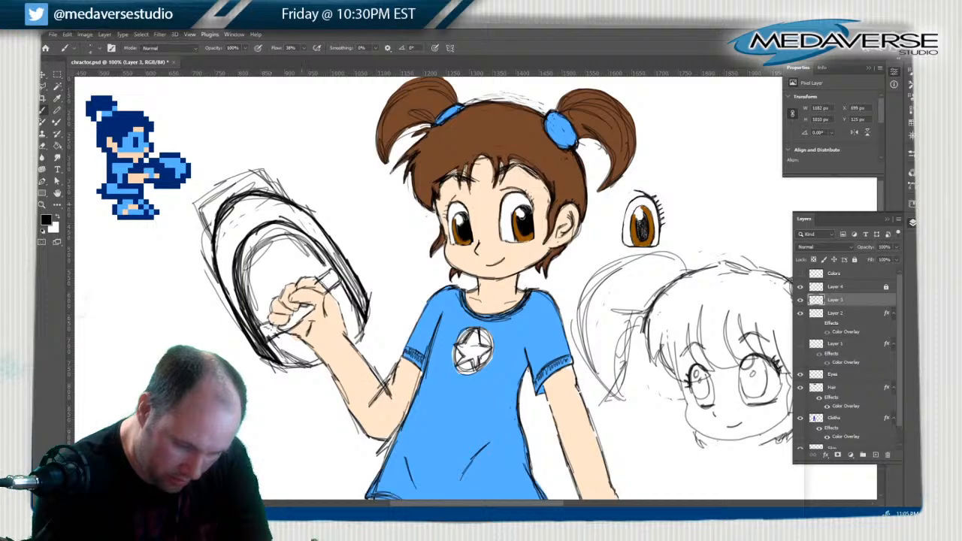
{"action": "left_click_drag", "start_coordinate": [304, 209], "coordinate": [353, 275]}
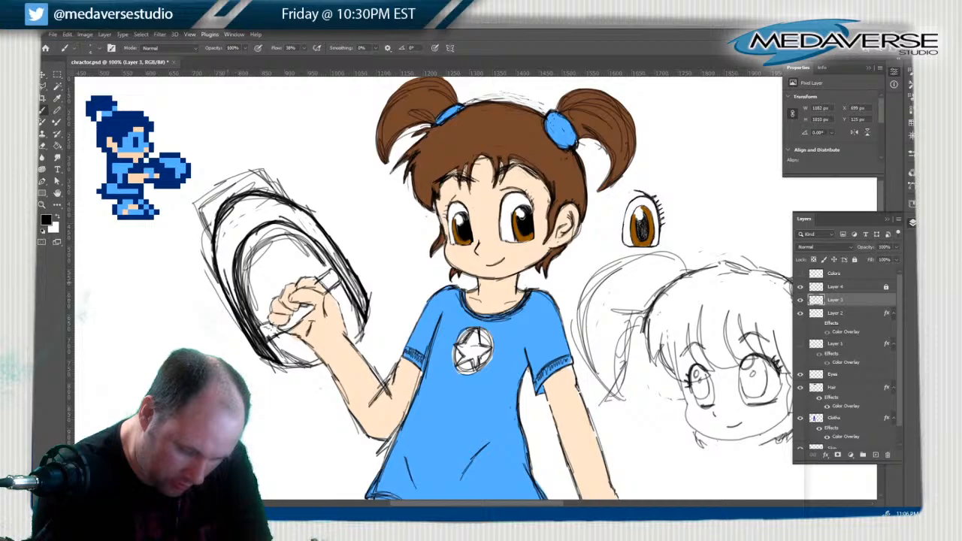
{"action": "mouse_move", "coordinate": [225, 265]}
{"action": "left_mouse_down"}
{"action": "mouse_move", "coordinate": [248, 215]}
{"action": "mouse_move", "coordinate": [293, 211]}
{"action": "mouse_move", "coordinate": [252, 208]}
{"action": "mouse_move", "coordinate": [288, 210]}
{"action": "mouse_move", "coordinate": [332, 249]}
{"action": "mouse_move", "coordinate": [362, 309]}
{"action": "left_mouse_up"}
{"action": "mouse_move", "coordinate": [349, 277]}
{"action": "left_mouse_down"}
{"action": "mouse_move", "coordinate": [287, 213]}
{"action": "mouse_move", "coordinate": [234, 218]}
{"action": "left_mouse_up"}
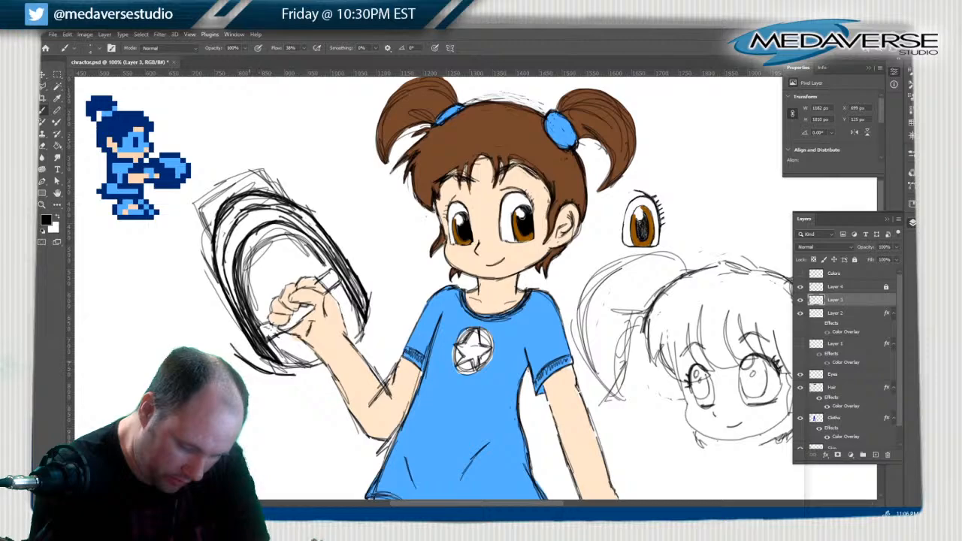
Sketch a larger rounded outline around the held oval object, running from its lower end over the top to the forearm side
{"action": "left_click_drag", "start_coordinate": [228, 336], "coordinate": [183, 220]}
{"action": "left_click_drag", "start_coordinate": [194, 261], "coordinate": [177, 184]}
{"action": "mouse_move", "coordinate": [192, 167]}
{"action": "left_mouse_down"}
{"action": "mouse_move", "coordinate": [243, 138]}
{"action": "mouse_move", "coordinate": [266, 154]}
{"action": "left_mouse_up"}
{"action": "mouse_move", "coordinate": [215, 149]}
{"action": "left_mouse_down"}
{"action": "mouse_move", "coordinate": [268, 156]}
{"action": "mouse_move", "coordinate": [301, 180]}
{"action": "mouse_move", "coordinate": [365, 278]}
{"action": "left_mouse_up"}
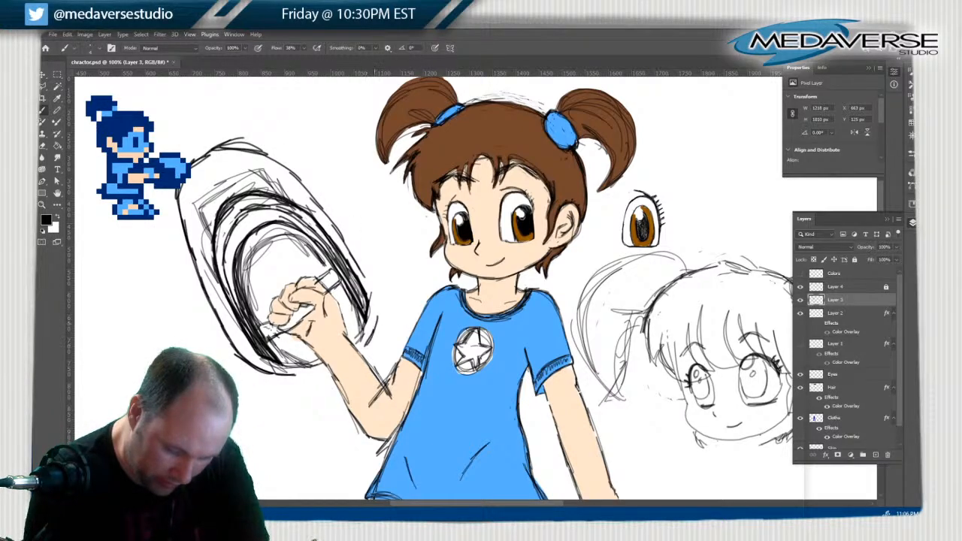
{"action": "mouse_move", "coordinate": [377, 327]}
{"action": "left_mouse_down"}
{"action": "mouse_move", "coordinate": [365, 278]}
{"action": "mouse_move", "coordinate": [375, 332]}
{"action": "left_mouse_up"}
{"action": "left_click_drag", "start_coordinate": [356, 266], "coordinate": [374, 329]}
{"action": "mouse_move", "coordinate": [332, 230]}
{"action": "left_mouse_down"}
{"action": "mouse_move", "coordinate": [363, 274]}
{"action": "mouse_move", "coordinate": [314, 200]}
{"action": "mouse_move", "coordinate": [226, 145]}
{"action": "left_mouse_up"}
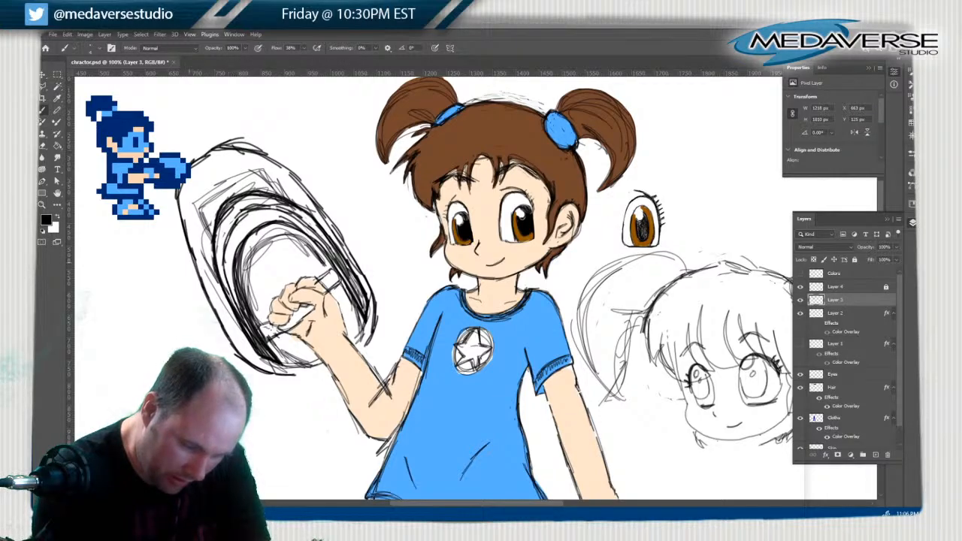
Thicken the upper-left curve of the larger outline with repeated black strokes
{"action": "mouse_move", "coordinate": [188, 248]}
{"action": "left_mouse_down"}
{"action": "mouse_move", "coordinate": [185, 194]}
{"action": "mouse_move", "coordinate": [202, 182]}
{"action": "left_mouse_up"}
{"action": "mouse_move", "coordinate": [186, 231]}
{"action": "left_mouse_down"}
{"action": "mouse_move", "coordinate": [182, 206]}
{"action": "mouse_move", "coordinate": [235, 166]}
{"action": "left_mouse_up"}
{"action": "left_click_drag", "start_coordinate": [180, 203], "coordinate": [255, 154]}
{"action": "mouse_move", "coordinate": [200, 185]}
{"action": "left_mouse_down"}
{"action": "mouse_move", "coordinate": [267, 151]}
{"action": "mouse_move", "coordinate": [305, 185]}
{"action": "mouse_move", "coordinate": [254, 155]}
{"action": "mouse_move", "coordinate": [183, 248]}
{"action": "mouse_move", "coordinate": [182, 225]}
{"action": "left_mouse_up"}
{"action": "left_click_drag", "start_coordinate": [194, 188], "coordinate": [251, 159]}
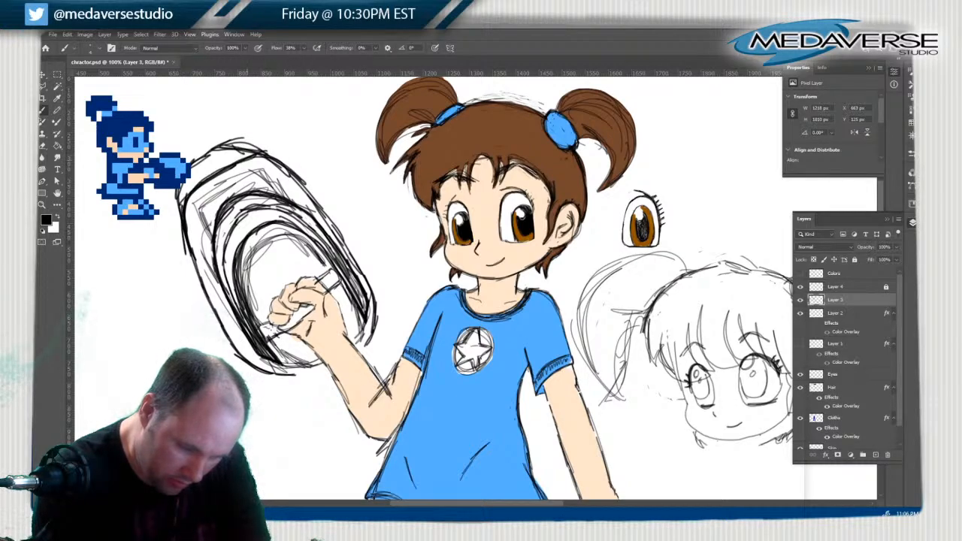
Reinforce the larger outline's long side facing the character and close its lower end behind the forearm
{"action": "left_click_drag", "start_coordinate": [314, 199], "coordinate": [362, 278]}
{"action": "left_click_drag", "start_coordinate": [373, 316], "coordinate": [368, 340]}
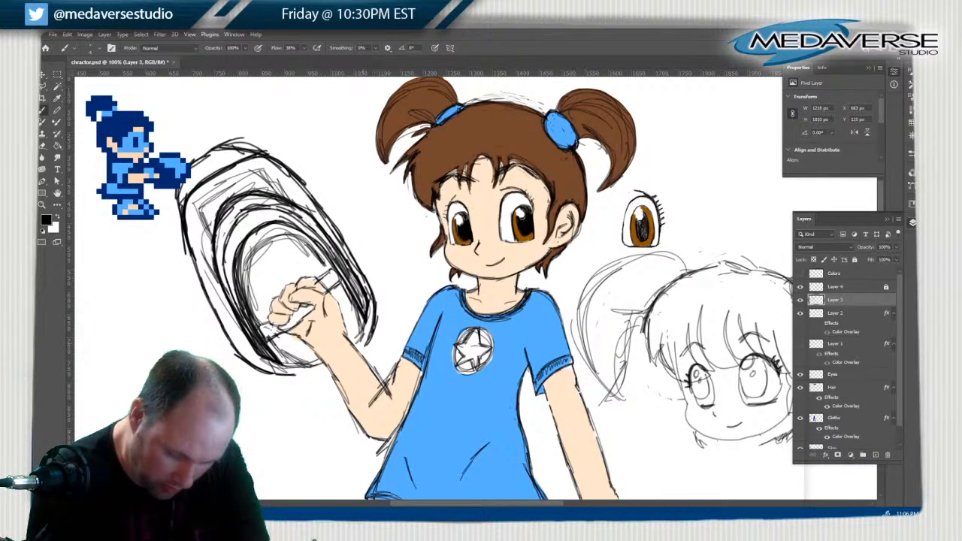
{"action": "mouse_move", "coordinate": [280, 365]}
{"action": "left_mouse_down"}
{"action": "mouse_move", "coordinate": [318, 354]}
{"action": "mouse_move", "coordinate": [317, 368]}
{"action": "mouse_move", "coordinate": [366, 325]}
{"action": "left_mouse_up"}
{"action": "mouse_move", "coordinate": [353, 334]}
{"action": "left_mouse_down"}
{"action": "mouse_move", "coordinate": [369, 315]}
{"action": "mouse_move", "coordinate": [366, 298]}
{"action": "mouse_move", "coordinate": [371, 333]}
{"action": "left_mouse_up"}
{"action": "left_click_drag", "start_coordinate": [374, 330], "coordinate": [376, 314]}
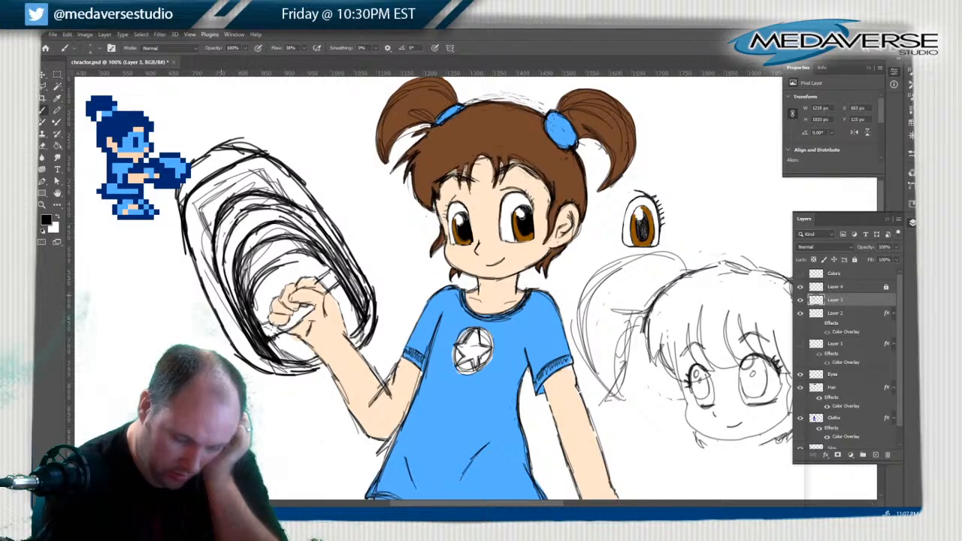
Draw a tighter outline just inside the larger one and erase the old rim strokes between it and the inner arches
{"action": "mouse_move", "coordinate": [238, 346]}
{"action": "left_mouse_down"}
{"action": "mouse_move", "coordinate": [197, 210]}
{"action": "mouse_move", "coordinate": [198, 248]}
{"action": "left_mouse_up"}
{"action": "mouse_move", "coordinate": [197, 213]}
{"action": "left_mouse_down"}
{"action": "mouse_move", "coordinate": [265, 166]}
{"action": "mouse_move", "coordinate": [311, 195]}
{"action": "left_mouse_up"}
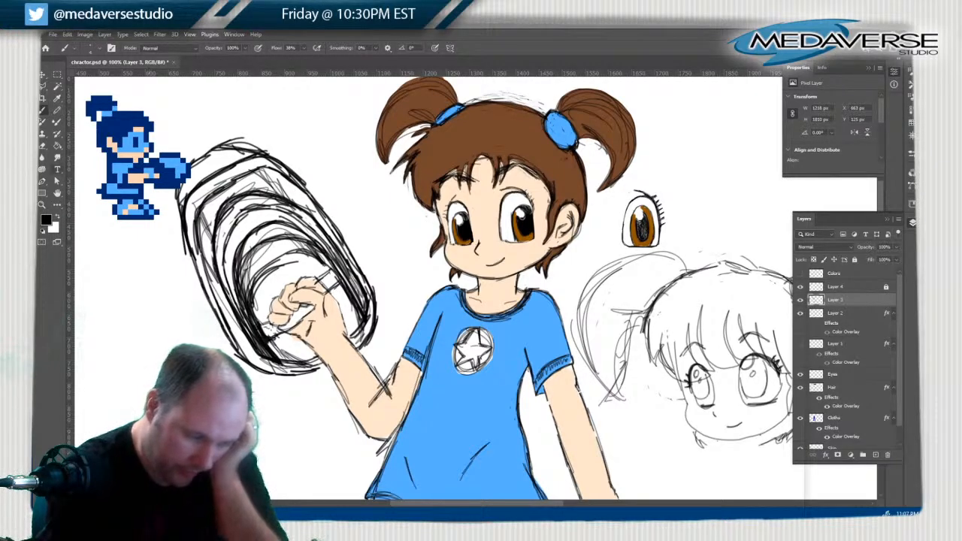
{"action": "key", "text": "e"}
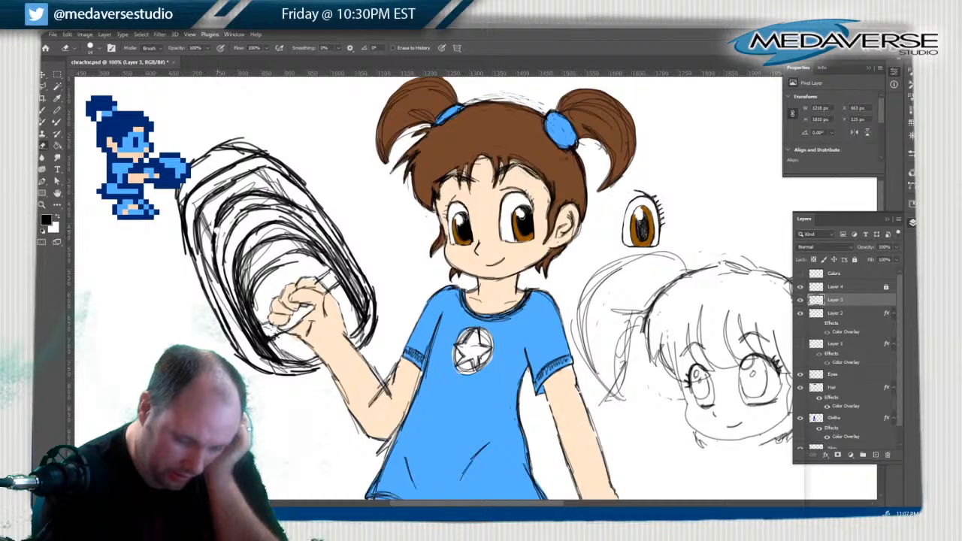
{"action": "mouse_move", "coordinate": [215, 227]}
{"action": "left_mouse_down"}
{"action": "mouse_move", "coordinate": [216, 275]}
{"action": "mouse_move", "coordinate": [239, 325]}
{"action": "left_mouse_up"}
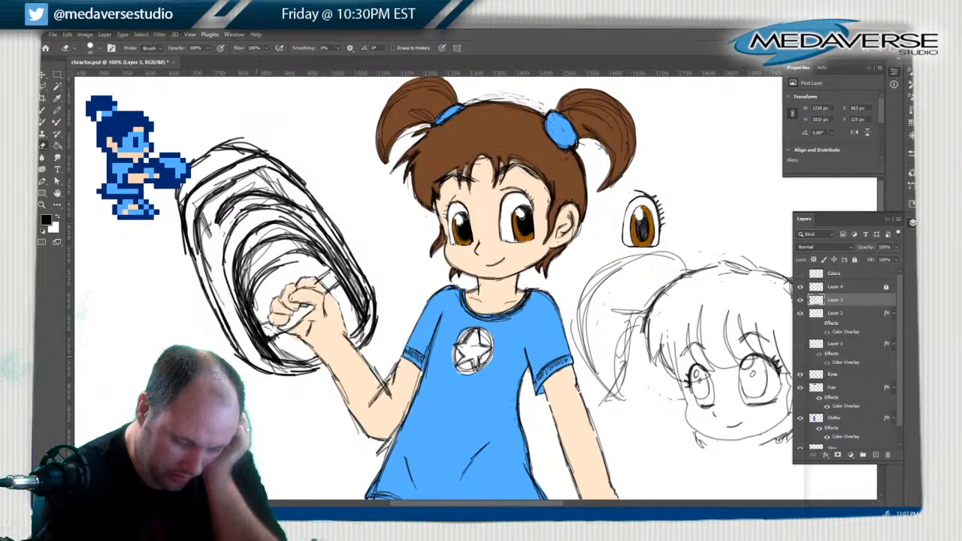
{"action": "mouse_move", "coordinate": [218, 225]}
{"action": "left_mouse_down"}
{"action": "mouse_move", "coordinate": [252, 192]}
{"action": "mouse_move", "coordinate": [246, 199]}
{"action": "mouse_move", "coordinate": [288, 199]}
{"action": "mouse_move", "coordinate": [350, 267]}
{"action": "mouse_move", "coordinate": [367, 310]}
{"action": "left_mouse_up"}
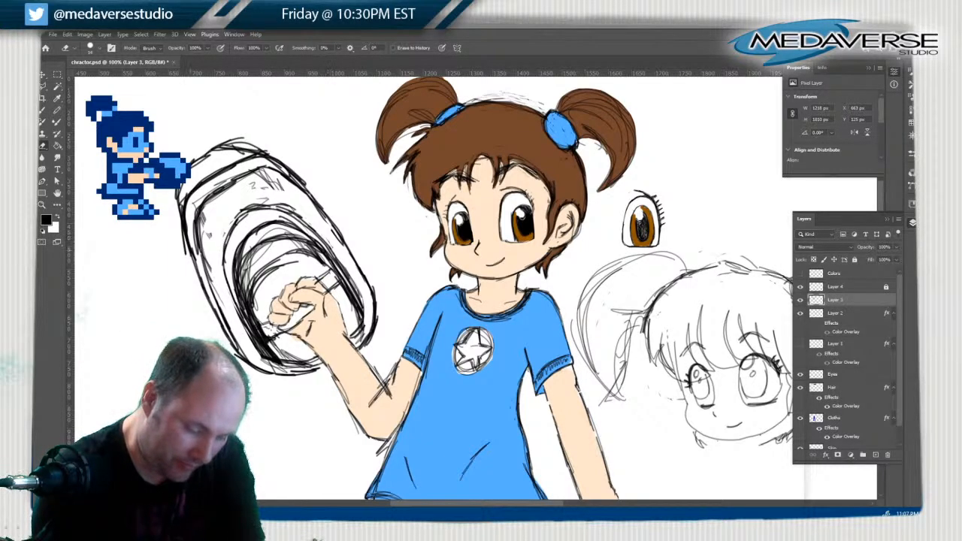
Erase the outermost outline around the object's upper part and the stray sketch marks inside its top edge
{"action": "mouse_move", "coordinate": [178, 210]}
{"action": "left_mouse_down"}
{"action": "mouse_move", "coordinate": [180, 188]}
{"action": "mouse_move", "coordinate": [208, 153]}
{"action": "mouse_move", "coordinate": [236, 142]}
{"action": "mouse_move", "coordinate": [260, 149]}
{"action": "mouse_move", "coordinate": [240, 150]}
{"action": "mouse_move", "coordinate": [255, 155]}
{"action": "mouse_move", "coordinate": [186, 201]}
{"action": "mouse_move", "coordinate": [201, 294]}
{"action": "left_mouse_up"}
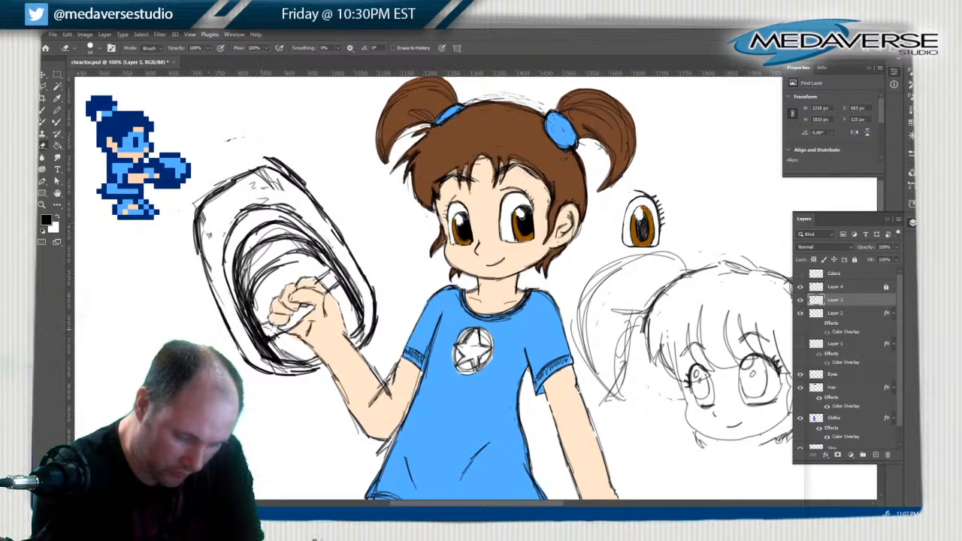
{"action": "left_click_drag", "start_coordinate": [263, 155], "coordinate": [307, 185]}
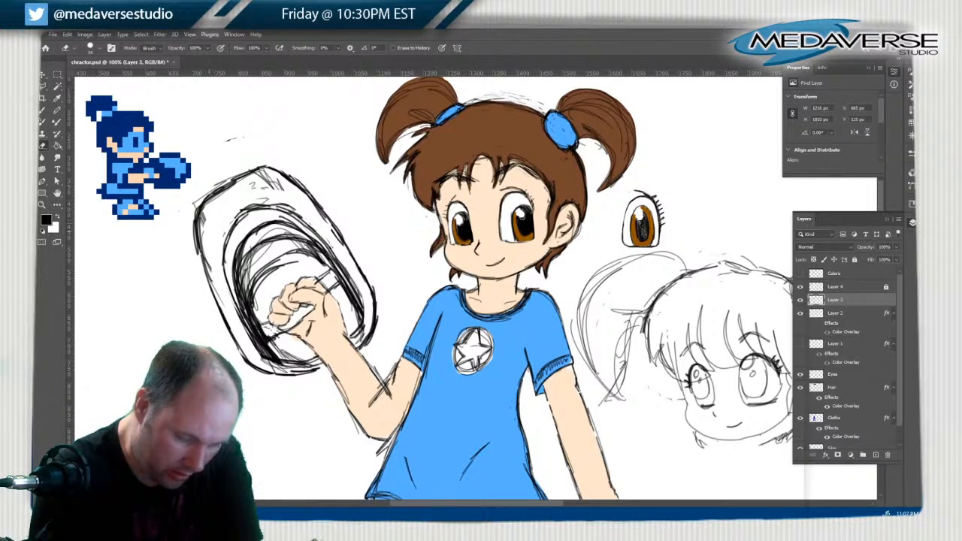
{"action": "left_click_drag", "start_coordinate": [203, 250], "coordinate": [217, 302]}
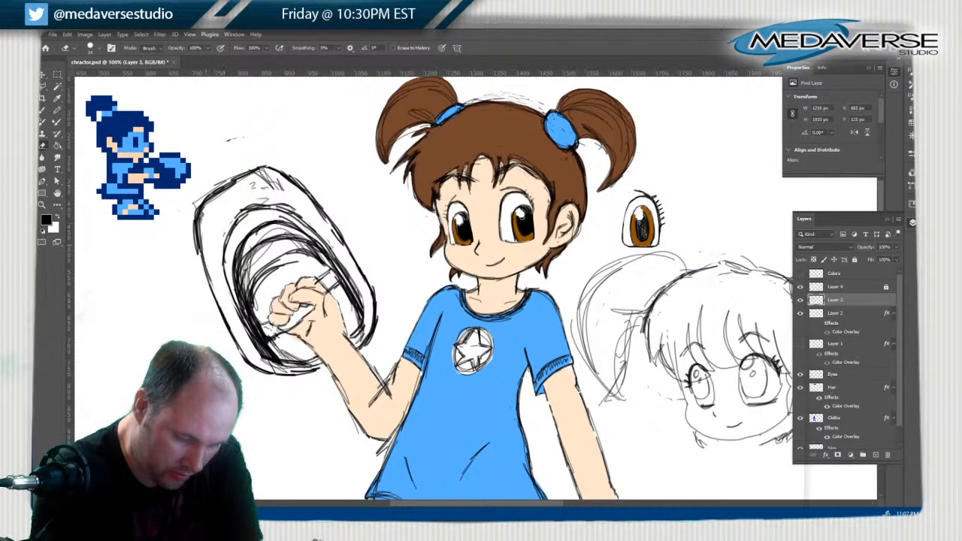
{"action": "left_click_drag", "start_coordinate": [251, 186], "coordinate": [282, 187]}
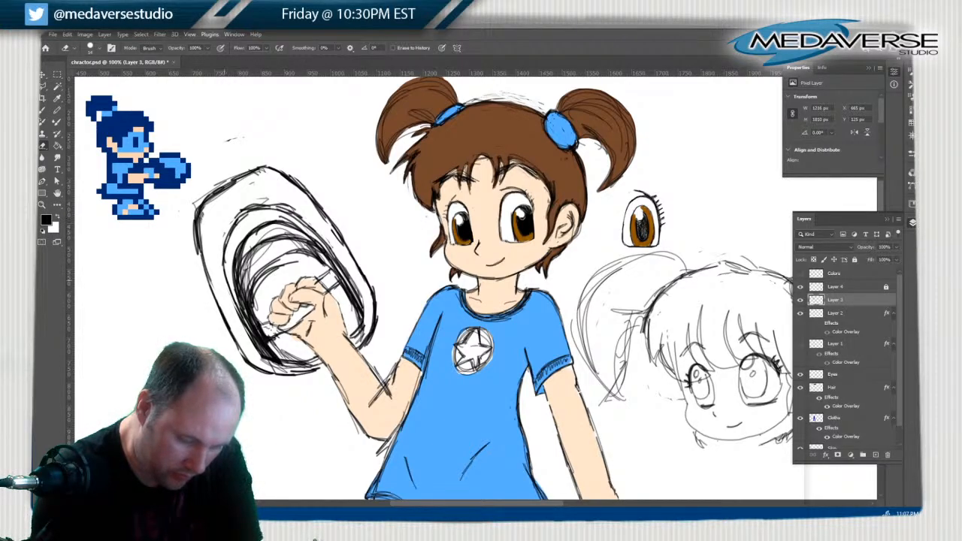
Erase both long sides of the object's outline and redraw the side away from the character with cleaner Brush strokes
{"action": "left_click_drag", "start_coordinate": [198, 250], "coordinate": [222, 313]}
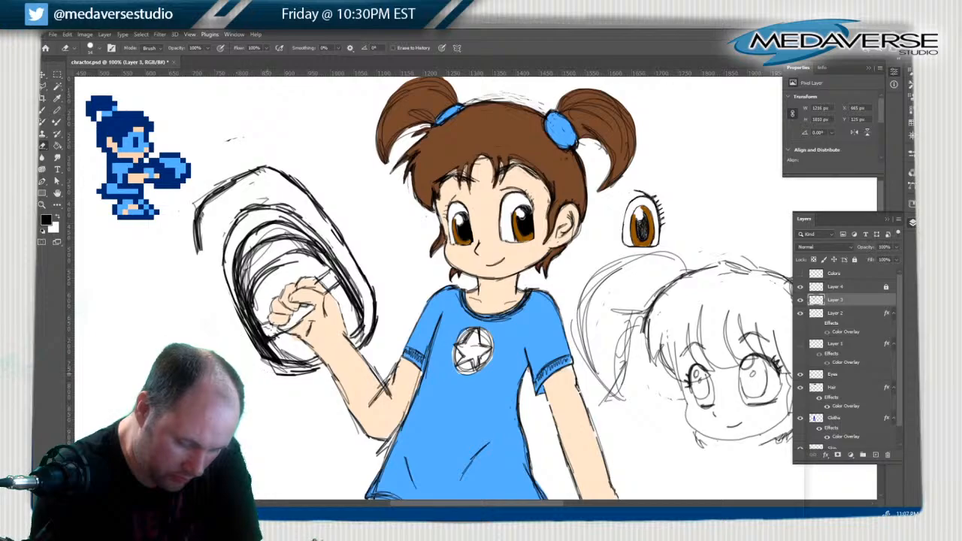
{"action": "left_click_drag", "start_coordinate": [319, 208], "coordinate": [371, 298]}
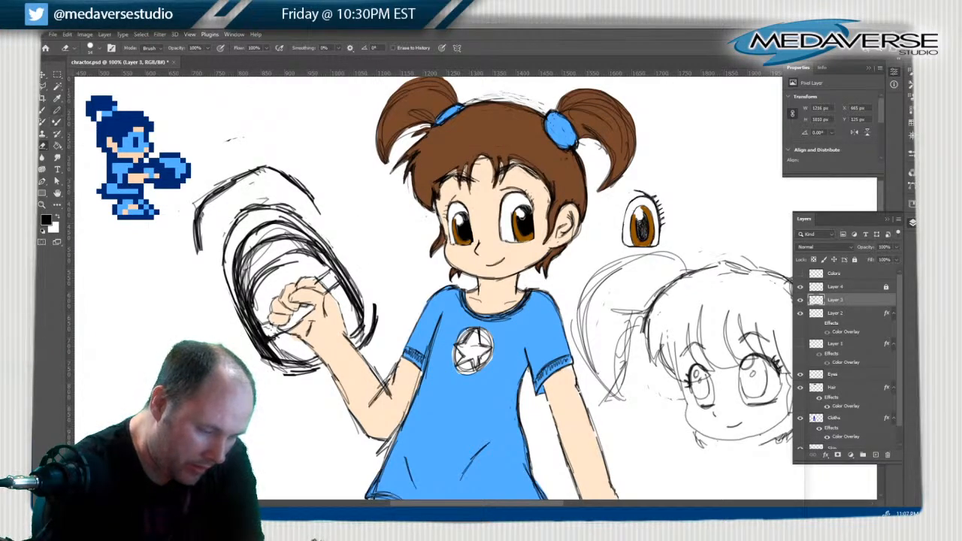
{"action": "left_click", "coordinate": [57, 110]}
{"action": "left_click", "coordinate": [43, 110]}
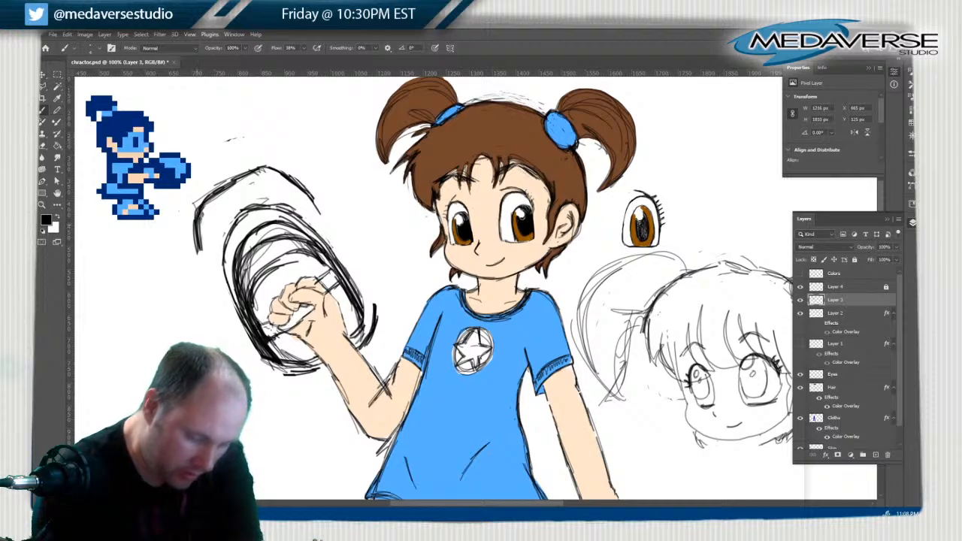
{"action": "left_click_drag", "start_coordinate": [199, 229], "coordinate": [222, 303]}
{"action": "left_click_drag", "start_coordinate": [202, 251], "coordinate": [230, 313]}
{"action": "left_click_drag", "start_coordinate": [210, 272], "coordinate": [222, 302]}
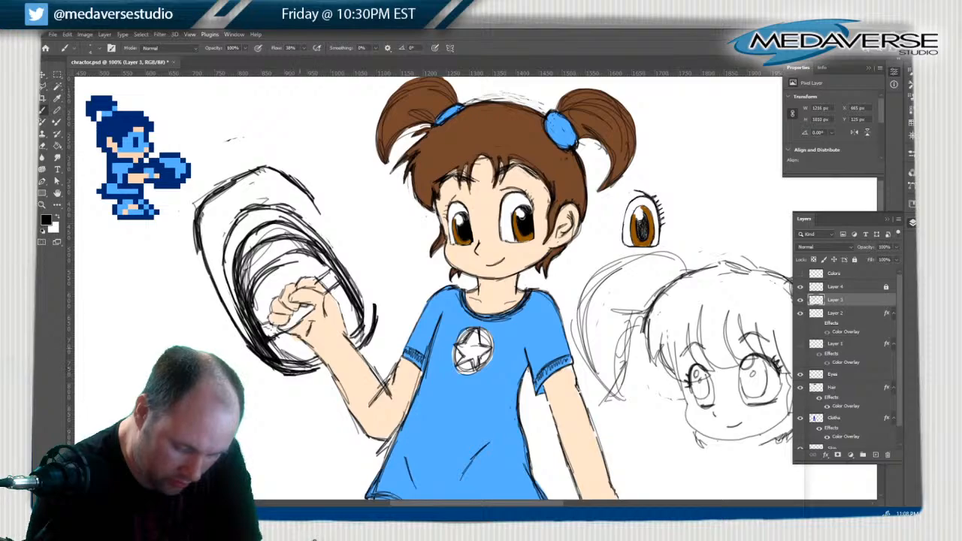
Redraw the outline's long side facing the character and add a narrow raised rim along the object's slanted top edge
{"action": "left_click_drag", "start_coordinate": [368, 304], "coordinate": [370, 339]}
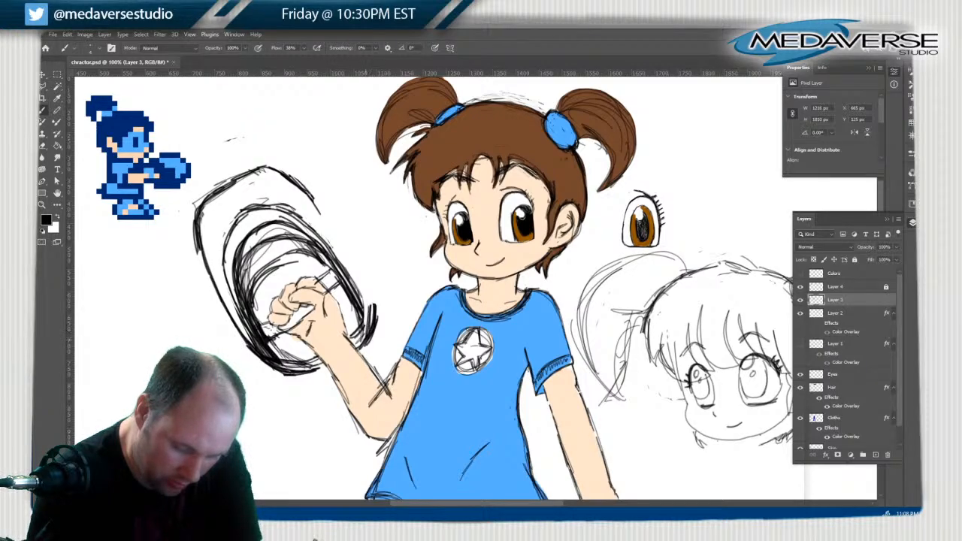
{"action": "left_click_drag", "start_coordinate": [368, 279], "coordinate": [368, 335]}
{"action": "left_click_drag", "start_coordinate": [354, 263], "coordinate": [371, 319]}
{"action": "left_click_drag", "start_coordinate": [335, 240], "coordinate": [363, 284]}
{"action": "left_click_drag", "start_coordinate": [324, 220], "coordinate": [360, 281]}
{"action": "left_click_drag", "start_coordinate": [311, 195], "coordinate": [368, 288]}
{"action": "left_click_drag", "start_coordinate": [329, 229], "coordinate": [366, 288]}
{"action": "left_click_drag", "start_coordinate": [303, 187], "coordinate": [328, 227]}
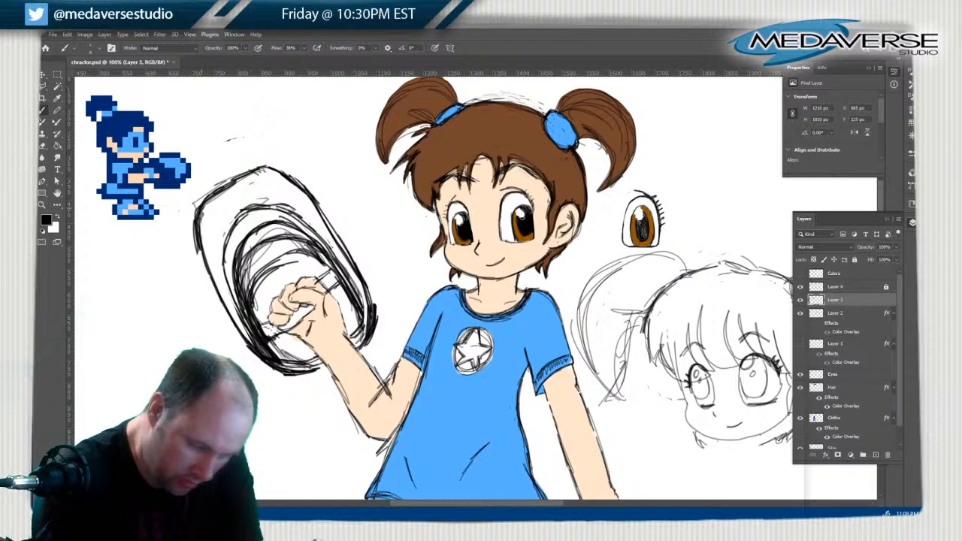
{"action": "mouse_move", "coordinate": [200, 211]}
{"action": "left_mouse_down"}
{"action": "mouse_move", "coordinate": [197, 186]}
{"action": "mouse_move", "coordinate": [252, 160]}
{"action": "mouse_move", "coordinate": [197, 191]}
{"action": "mouse_move", "coordinate": [253, 162]}
{"action": "mouse_move", "coordinate": [267, 167]}
{"action": "left_mouse_up"}
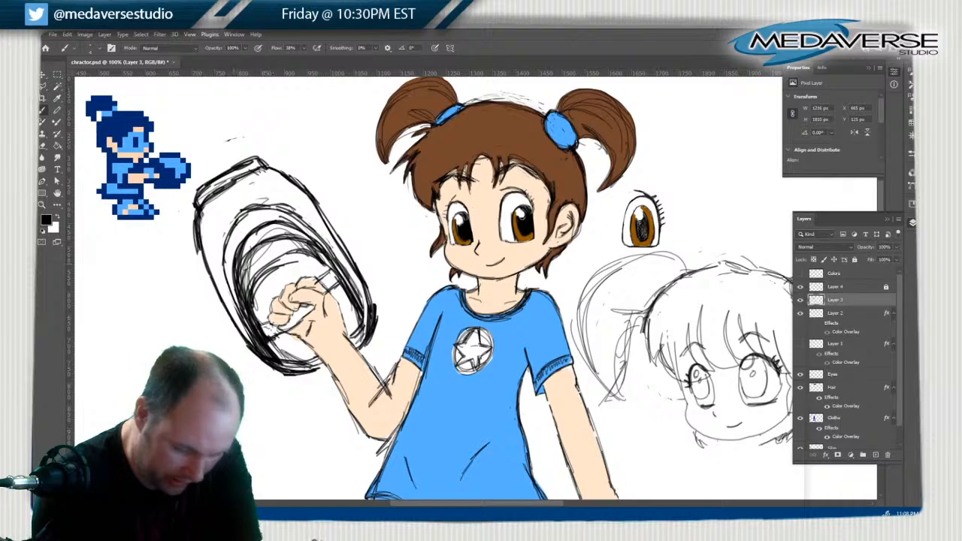
Shade the recessed band between the object's nested arches with black hatching strokes
{"action": "mouse_move", "coordinate": [232, 263]}
{"action": "left_mouse_down"}
{"action": "mouse_move", "coordinate": [254, 336]}
{"action": "mouse_move", "coordinate": [239, 309]}
{"action": "left_mouse_up"}
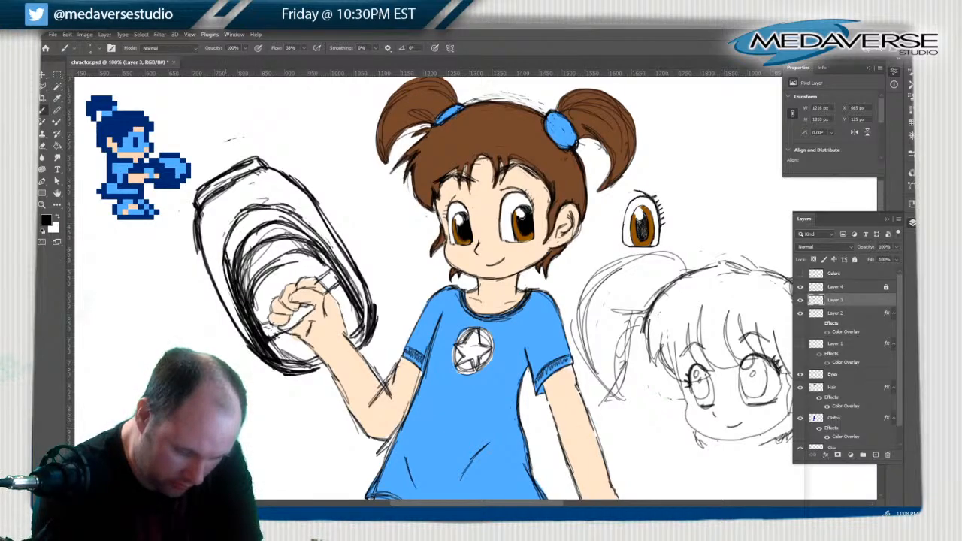
{"action": "left_click_drag", "start_coordinate": [230, 244], "coordinate": [242, 289]}
{"action": "mouse_move", "coordinate": [234, 226]}
{"action": "left_mouse_down"}
{"action": "mouse_move", "coordinate": [248, 279]}
{"action": "mouse_move", "coordinate": [268, 258]}
{"action": "left_mouse_up"}
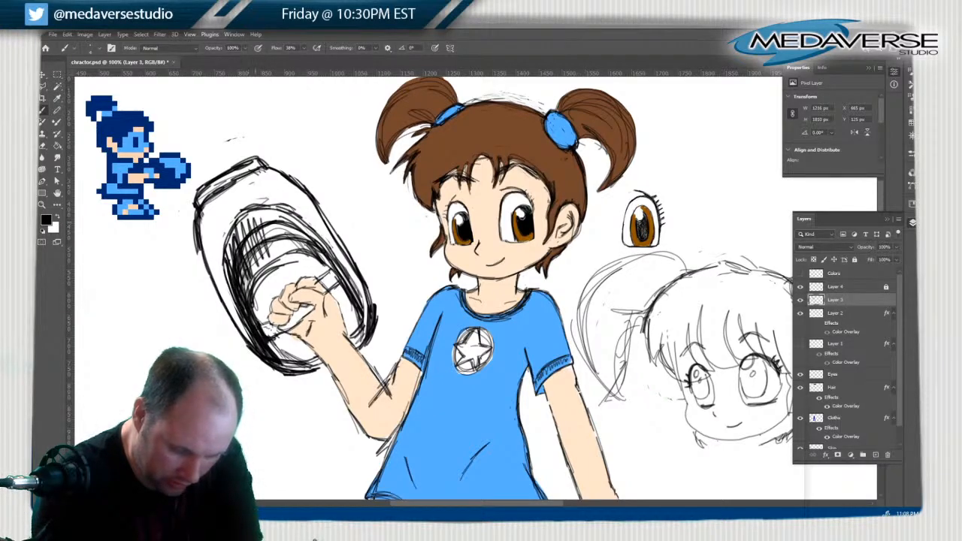
{"action": "left_click_drag", "start_coordinate": [260, 212], "coordinate": [272, 251]}
{"action": "mouse_move", "coordinate": [269, 213]}
{"action": "left_mouse_down"}
{"action": "mouse_move", "coordinate": [281, 255]}
{"action": "mouse_move", "coordinate": [297, 251]}
{"action": "left_mouse_up"}
{"action": "left_click_drag", "start_coordinate": [295, 221], "coordinate": [322, 257]}
{"action": "left_click_drag", "start_coordinate": [316, 238], "coordinate": [352, 290]}
{"action": "mouse_move", "coordinate": [348, 277]}
{"action": "left_mouse_down"}
{"action": "mouse_move", "coordinate": [365, 309]}
{"action": "mouse_move", "coordinate": [304, 223]}
{"action": "mouse_move", "coordinate": [256, 212]}
{"action": "mouse_move", "coordinate": [233, 227]}
{"action": "mouse_move", "coordinate": [234, 260]}
{"action": "mouse_move", "coordinate": [290, 278]}
{"action": "left_mouse_up"}
{"action": "left_click_drag", "start_coordinate": [247, 242], "coordinate": [299, 287]}
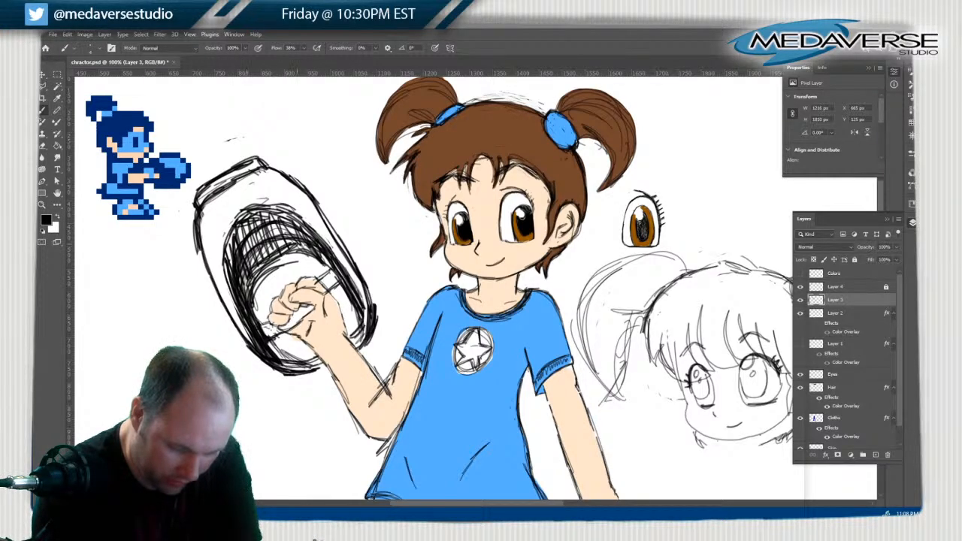
Darken the lower edge of the hatched band around the inner oval and outline the handle held in the hand
{"action": "mouse_move", "coordinate": [264, 258]}
{"action": "left_mouse_down"}
{"action": "mouse_move", "coordinate": [318, 244]}
{"action": "mouse_move", "coordinate": [341, 273]}
{"action": "mouse_move", "coordinate": [323, 248]}
{"action": "left_mouse_up"}
{"action": "left_click_drag", "start_coordinate": [261, 266], "coordinate": [243, 286]}
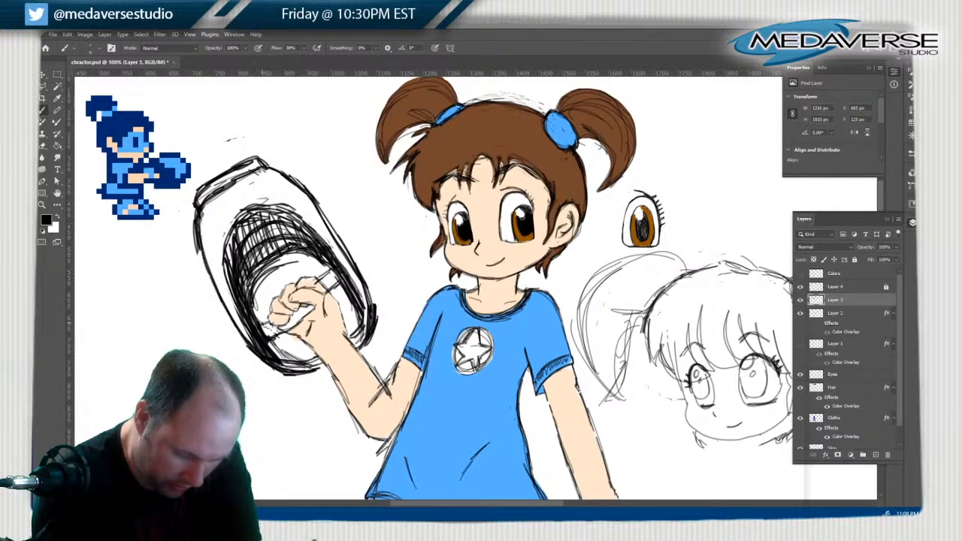
{"action": "mouse_move", "coordinate": [263, 335]}
{"action": "left_mouse_down"}
{"action": "mouse_move", "coordinate": [269, 318]}
{"action": "mouse_move", "coordinate": [259, 323]}
{"action": "mouse_move", "coordinate": [283, 332]}
{"action": "mouse_move", "coordinate": [311, 320]}
{"action": "mouse_move", "coordinate": [334, 290]}
{"action": "mouse_move", "coordinate": [327, 275]}
{"action": "left_mouse_up"}
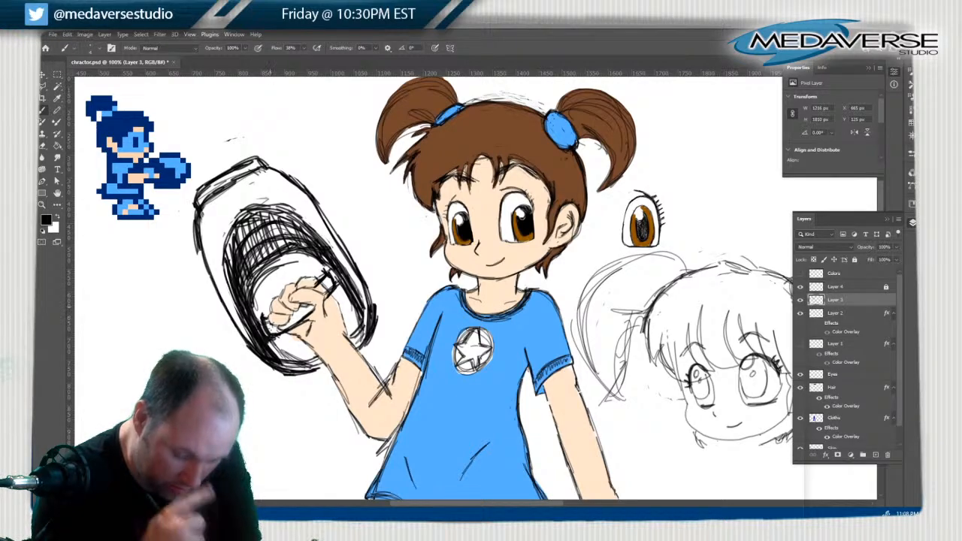
{"action": "mouse_move", "coordinate": [259, 292]}
{"action": "left_mouse_down"}
{"action": "mouse_move", "coordinate": [281, 263]}
{"action": "mouse_move", "coordinate": [305, 254]}
{"action": "mouse_move", "coordinate": [323, 256]}
{"action": "mouse_move", "coordinate": [340, 279]}
{"action": "mouse_move", "coordinate": [295, 259]}
{"action": "mouse_move", "coordinate": [259, 287]}
{"action": "left_mouse_up"}
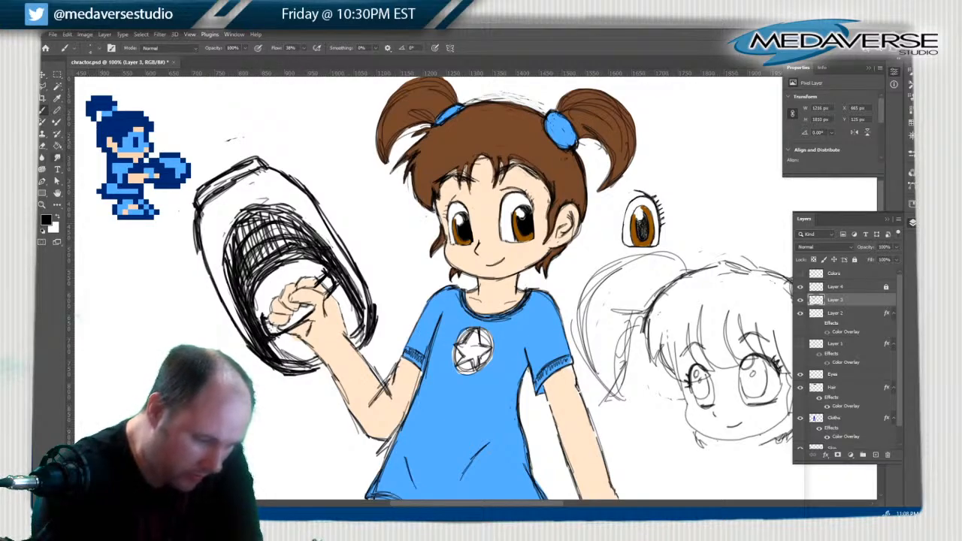
Erase the excess sketch lines just inside the object's bottom edge and along its side nearest the forearm
{"action": "key", "text": "e"}
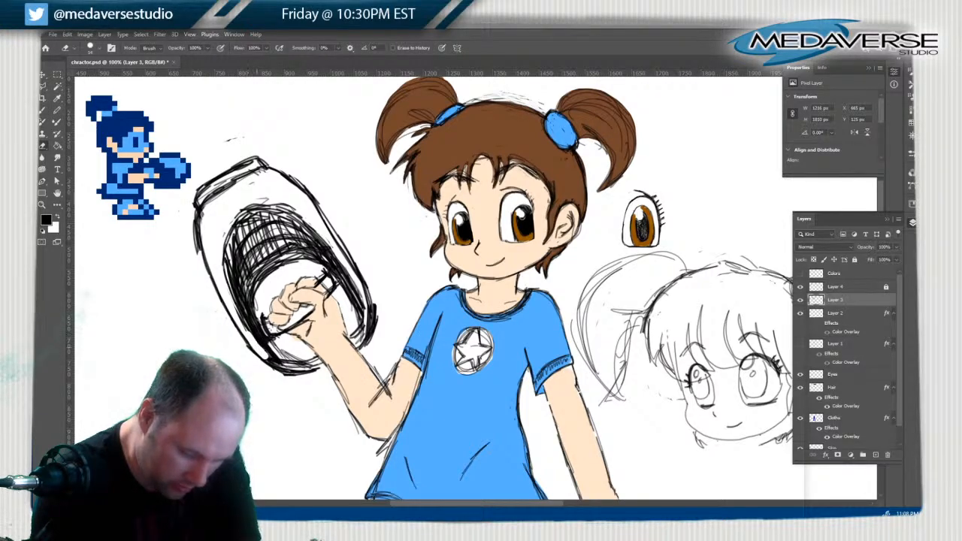
{"action": "left_click_drag", "start_coordinate": [292, 369], "coordinate": [307, 365]}
{"action": "mouse_move", "coordinate": [353, 344]}
{"action": "left_mouse_down"}
{"action": "mouse_move", "coordinate": [367, 316]}
{"action": "mouse_move", "coordinate": [345, 266]}
{"action": "mouse_move", "coordinate": [354, 271]}
{"action": "left_mouse_up"}
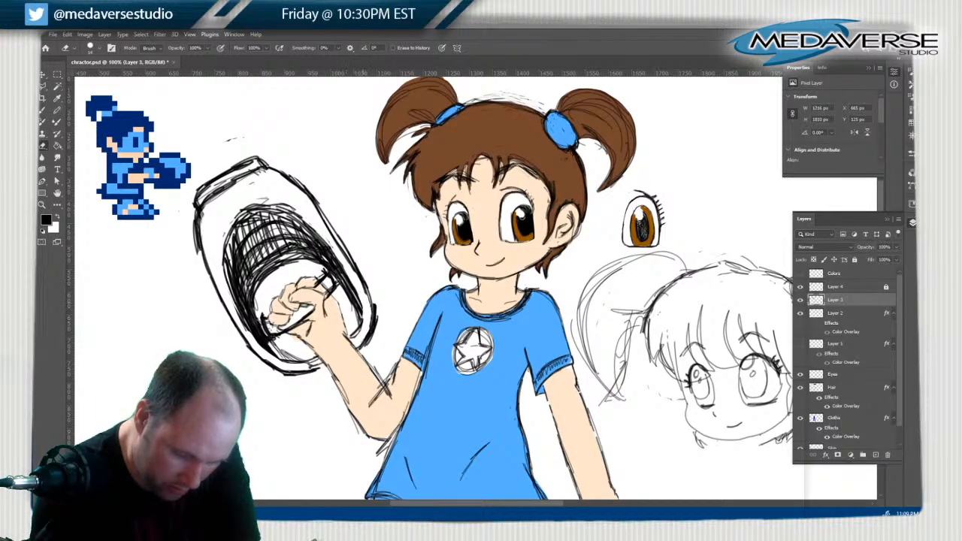
Hatch the raised rim on the object's slanted top edge in black and outline small raised tabs along both long sides
{"action": "mouse_move", "coordinate": [263, 202]}
{"action": "left_mouse_down"}
{"action": "mouse_move", "coordinate": [294, 206]}
{"action": "mouse_move", "coordinate": [234, 213]}
{"action": "mouse_move", "coordinate": [282, 207]}
{"action": "left_mouse_up"}
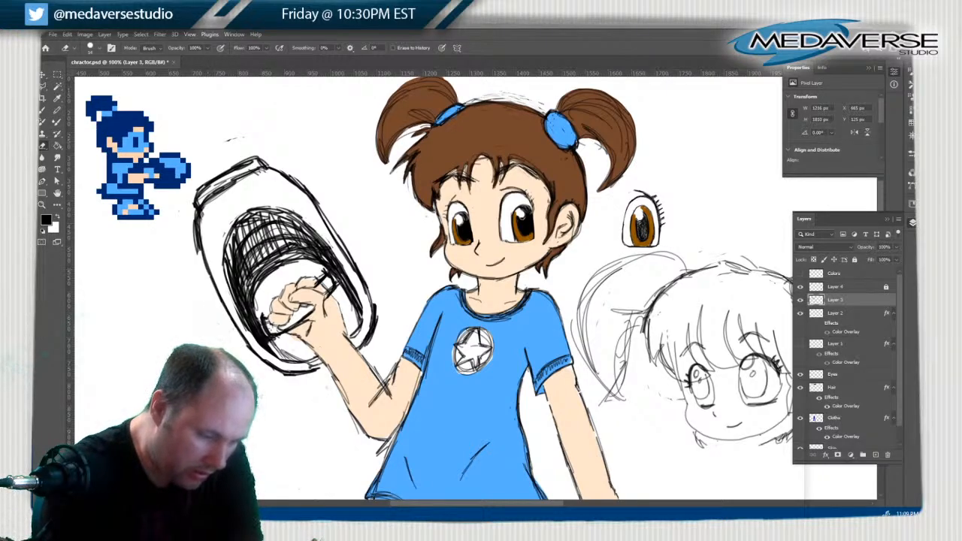
{"action": "key", "text": "b"}
{"action": "mouse_move", "coordinate": [200, 202]}
{"action": "left_mouse_down"}
{"action": "mouse_move", "coordinate": [216, 180]}
{"action": "mouse_move", "coordinate": [262, 162]}
{"action": "left_mouse_up"}
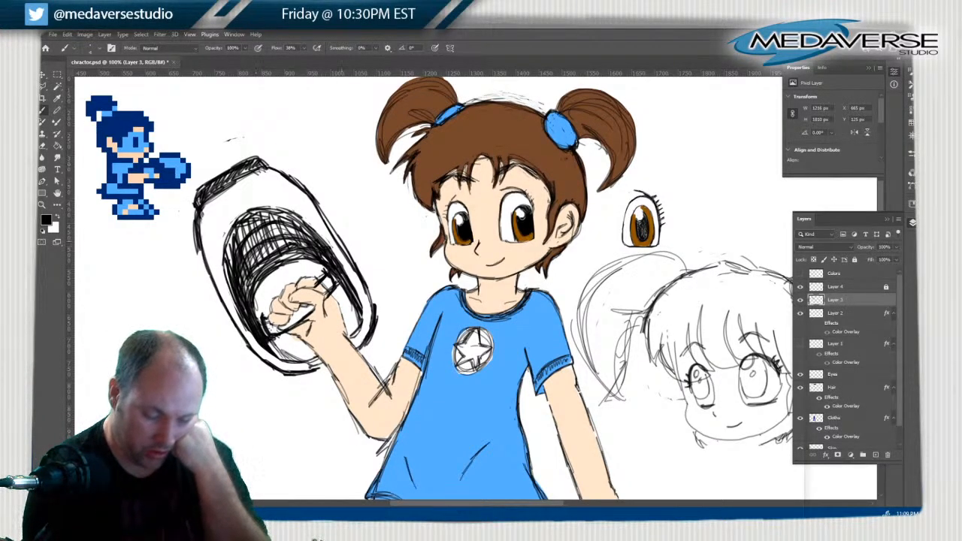
{"action": "mouse_move", "coordinate": [329, 226]}
{"action": "left_mouse_down"}
{"action": "mouse_move", "coordinate": [371, 285]}
{"action": "mouse_move", "coordinate": [366, 275]}
{"action": "left_mouse_up"}
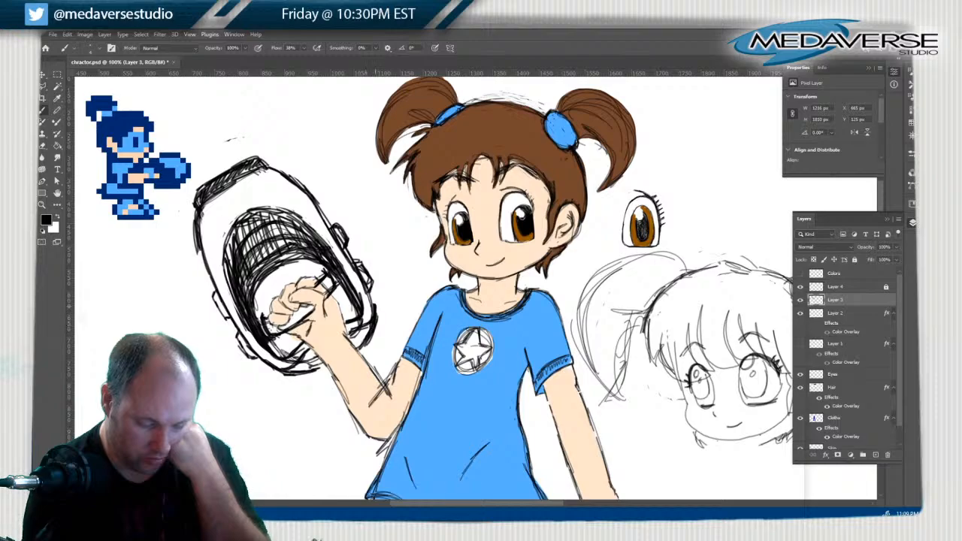
Erase the stray lines outside the object's bottom edge and redraw the short corner outline beside the forearm
{"action": "key", "text": "e"}
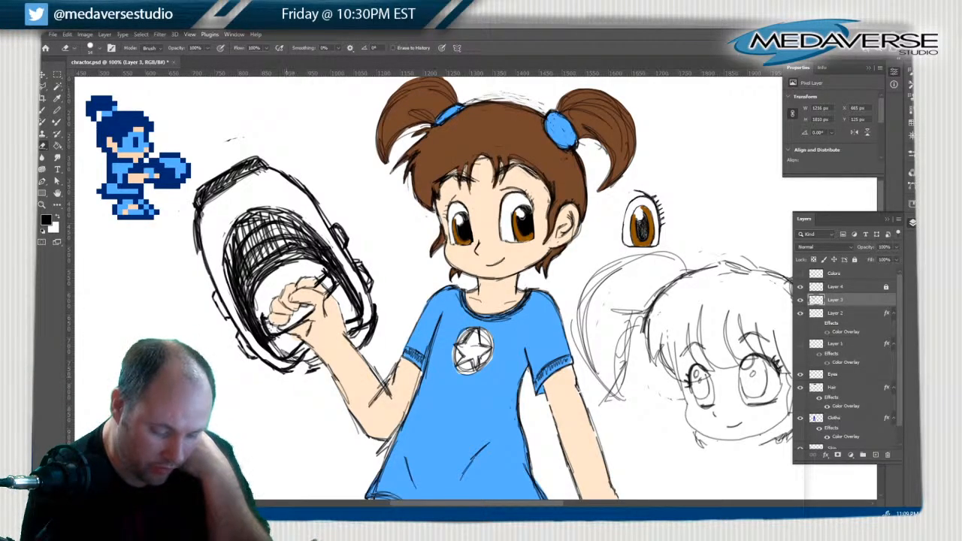
{"action": "mouse_move", "coordinate": [305, 361]}
{"action": "left_mouse_down"}
{"action": "mouse_move", "coordinate": [320, 366]}
{"action": "mouse_move", "coordinate": [372, 320]}
{"action": "mouse_move", "coordinate": [369, 335]}
{"action": "mouse_move", "coordinate": [357, 326]}
{"action": "left_mouse_up"}
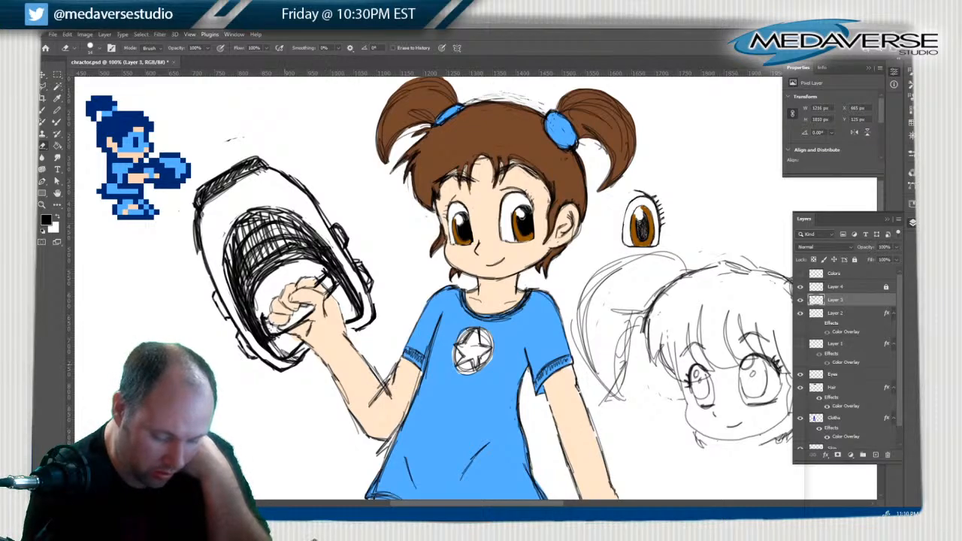
{"action": "left_click_drag", "start_coordinate": [284, 364], "coordinate": [302, 351]}
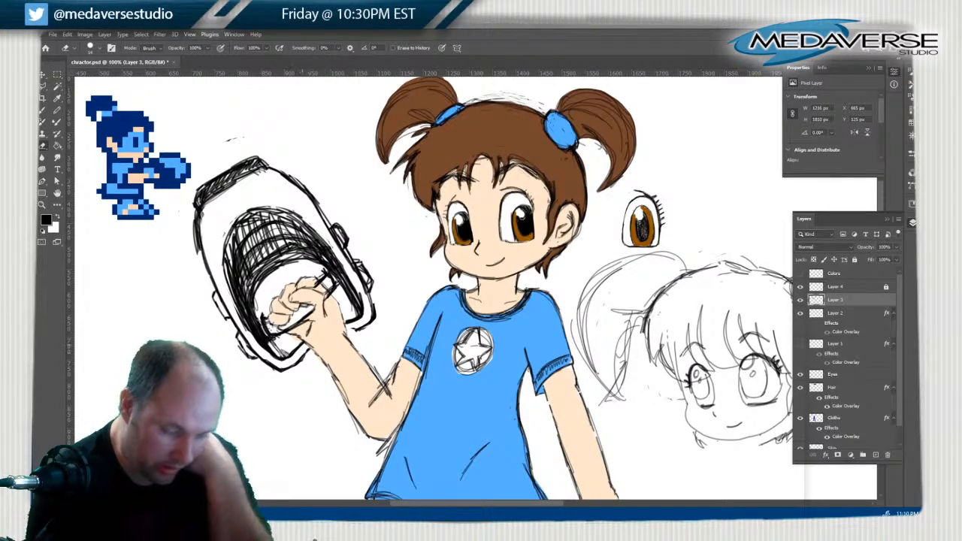
{"action": "key", "text": "b"}
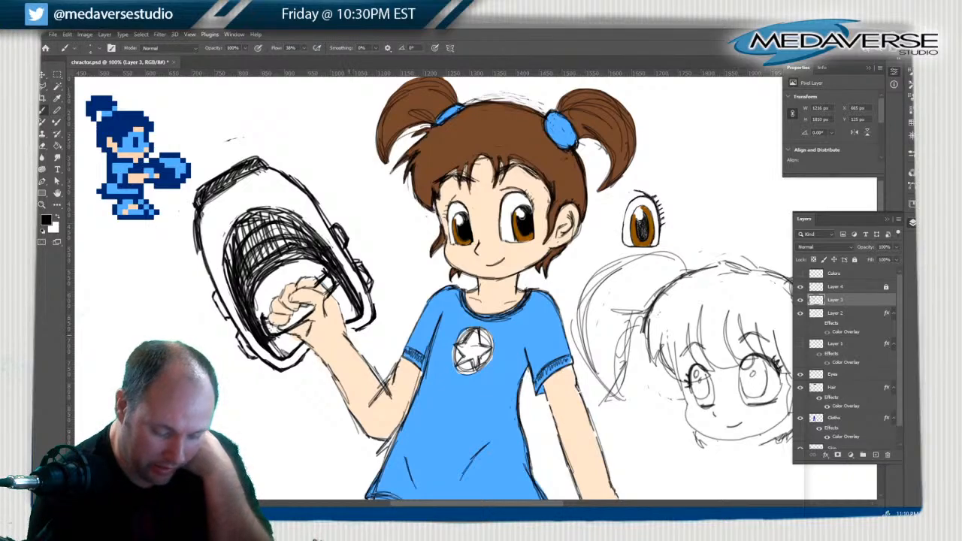
{"action": "left_click_drag", "start_coordinate": [346, 335], "coordinate": [360, 327]}
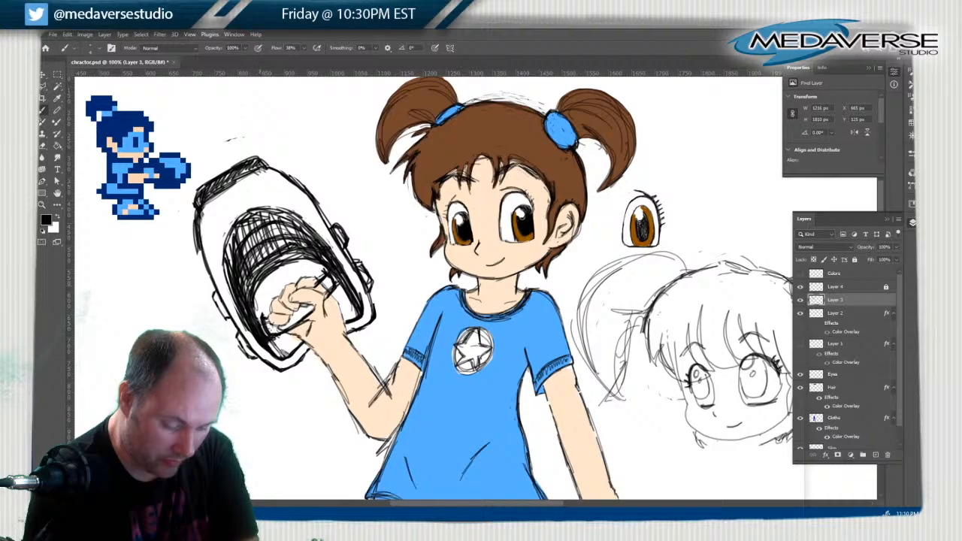
Erase the ragged upper arch of the hatched opening and redraw it with a tighter, thicker black outline
{"action": "mouse_move", "coordinate": [253, 311]}
{"action": "left_mouse_down"}
{"action": "mouse_move", "coordinate": [257, 281]}
{"action": "mouse_move", "coordinate": [283, 267]}
{"action": "mouse_move", "coordinate": [311, 261]}
{"action": "mouse_move", "coordinate": [338, 280]}
{"action": "left_mouse_up"}
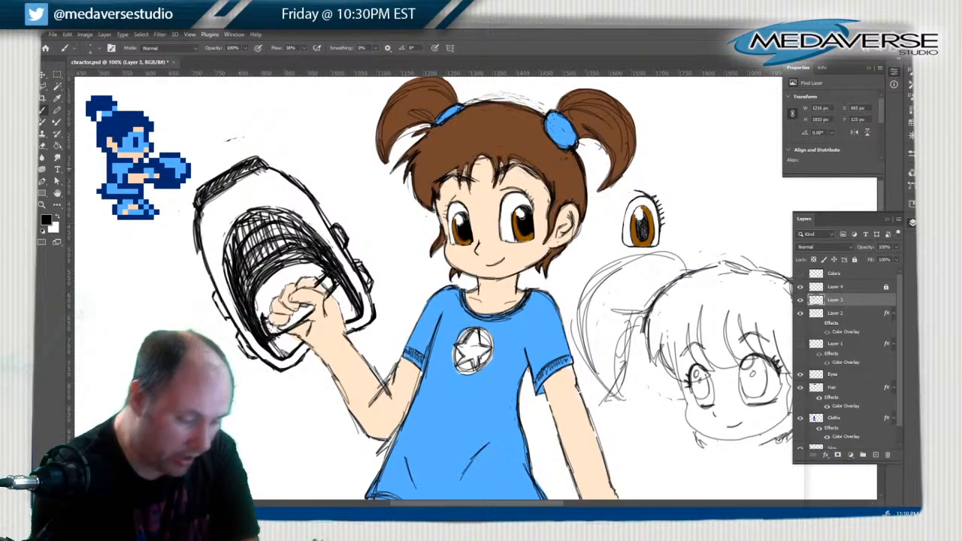
{"action": "key", "text": "g"}
{"action": "key", "text": "b"}
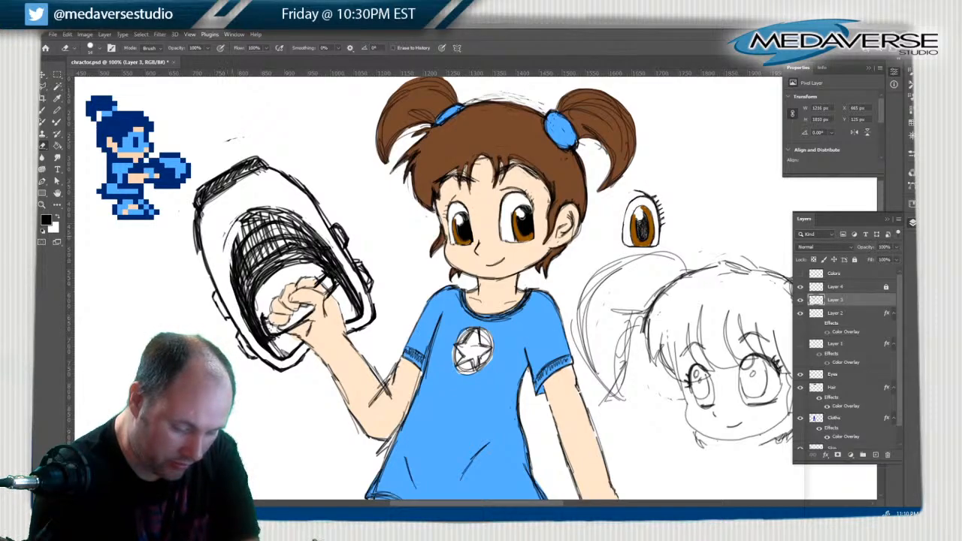
{"action": "mouse_move", "coordinate": [233, 255]}
{"action": "left_mouse_down"}
{"action": "mouse_move", "coordinate": [249, 219]}
{"action": "mouse_move", "coordinate": [238, 262]}
{"action": "mouse_move", "coordinate": [278, 214]}
{"action": "mouse_move", "coordinate": [301, 218]}
{"action": "mouse_move", "coordinate": [283, 224]}
{"action": "mouse_move", "coordinate": [312, 225]}
{"action": "mouse_move", "coordinate": [330, 241]}
{"action": "mouse_move", "coordinate": [350, 281]}
{"action": "left_mouse_up"}
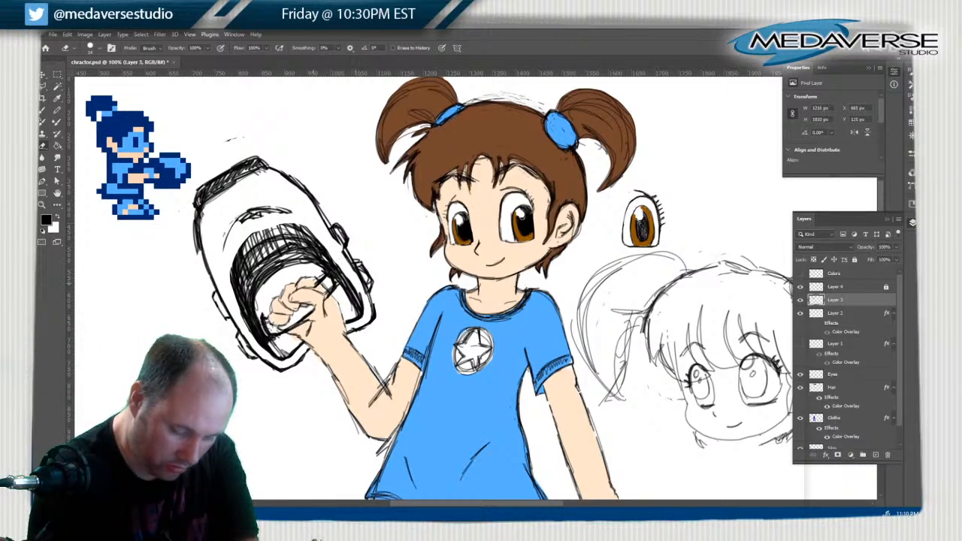
{"action": "mouse_move", "coordinate": [291, 209]}
{"action": "left_mouse_down"}
{"action": "mouse_move", "coordinate": [255, 212]}
{"action": "mouse_move", "coordinate": [224, 251]}
{"action": "left_mouse_up"}
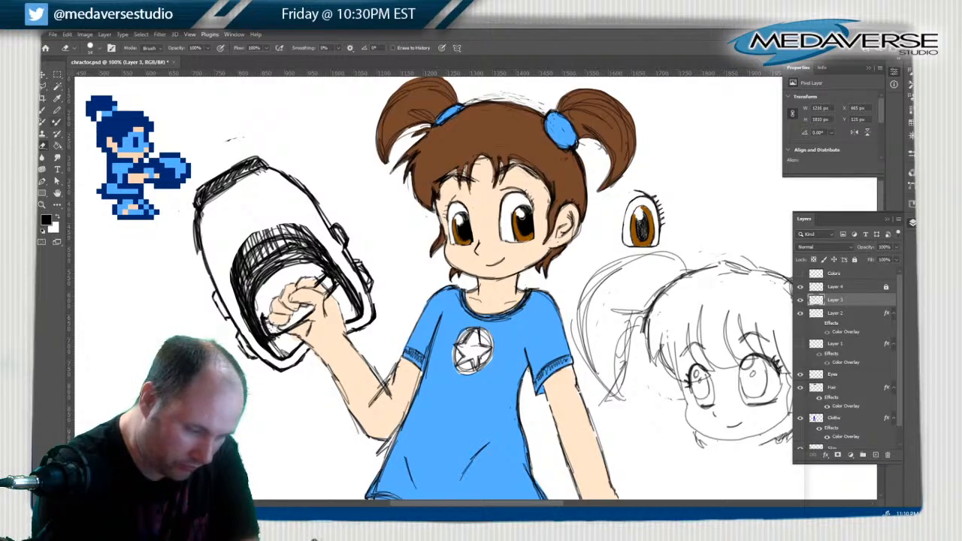
{"action": "key", "text": "b"}
{"action": "left_click_drag", "start_coordinate": [233, 290], "coordinate": [236, 306]}
{"action": "mouse_move", "coordinate": [228, 265]}
{"action": "left_mouse_down"}
{"action": "mouse_move", "coordinate": [231, 288]}
{"action": "mouse_move", "coordinate": [231, 227]}
{"action": "mouse_move", "coordinate": [259, 217]}
{"action": "mouse_move", "coordinate": [316, 238]}
{"action": "mouse_move", "coordinate": [248, 220]}
{"action": "mouse_move", "coordinate": [227, 261]}
{"action": "mouse_move", "coordinate": [254, 217]}
{"action": "mouse_move", "coordinate": [297, 216]}
{"action": "mouse_move", "coordinate": [312, 237]}
{"action": "mouse_move", "coordinate": [292, 222]}
{"action": "mouse_move", "coordinate": [237, 238]}
{"action": "mouse_move", "coordinate": [257, 219]}
{"action": "mouse_move", "coordinate": [294, 226]}
{"action": "left_mouse_up"}
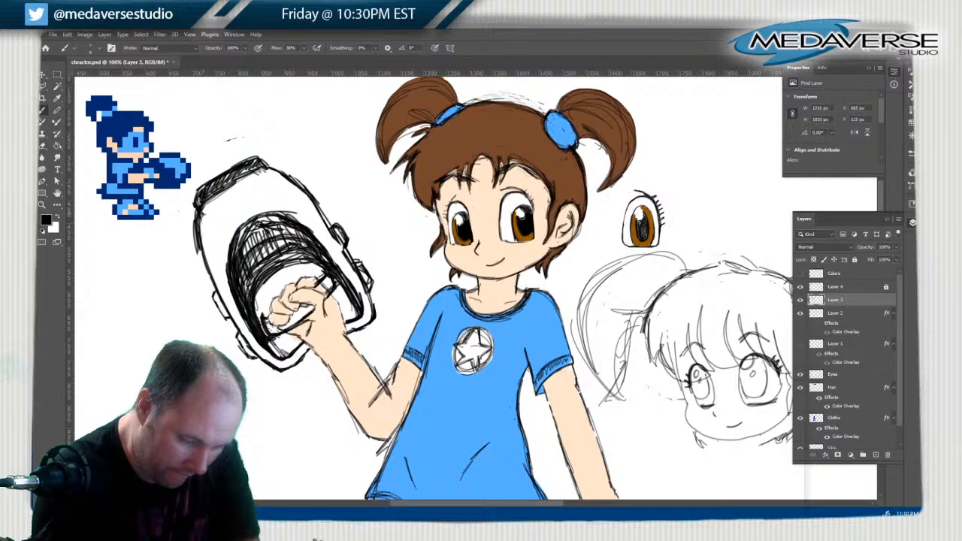
Draw panel seams and rivet dots on the object's casing and add rounded lights to the side tabs
{"action": "mouse_move", "coordinate": [202, 219]}
{"action": "left_mouse_down"}
{"action": "mouse_move", "coordinate": [269, 185]}
{"action": "mouse_move", "coordinate": [269, 197]}
{"action": "mouse_move", "coordinate": [233, 211]}
{"action": "mouse_move", "coordinate": [224, 273]}
{"action": "left_mouse_up"}
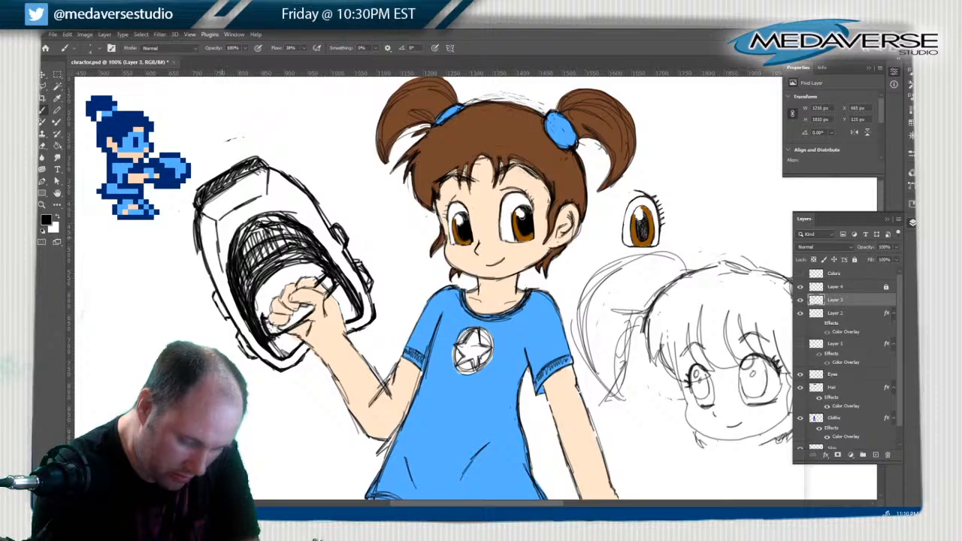
{"action": "left_click_drag", "start_coordinate": [266, 194], "coordinate": [308, 223]}
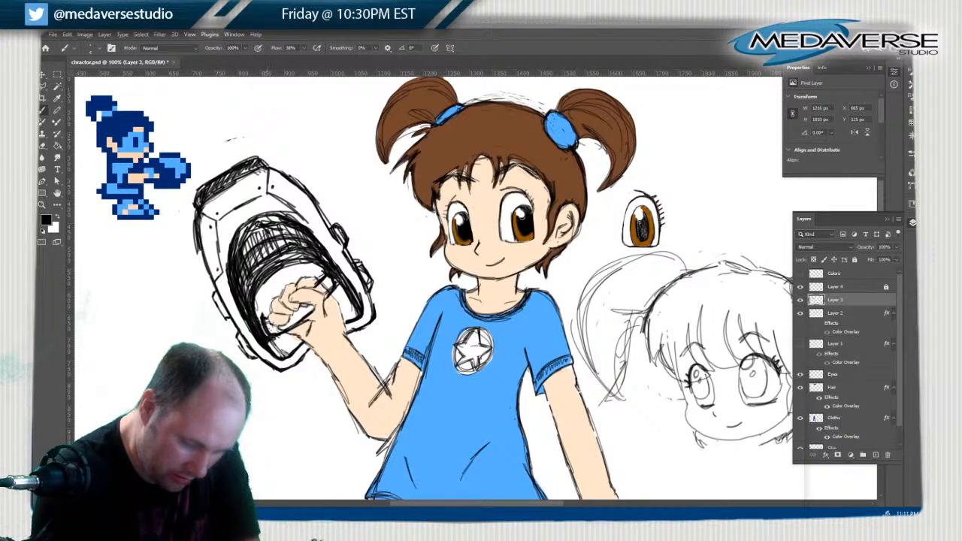
{"action": "left_click_drag", "start_coordinate": [306, 221], "coordinate": [324, 215]}
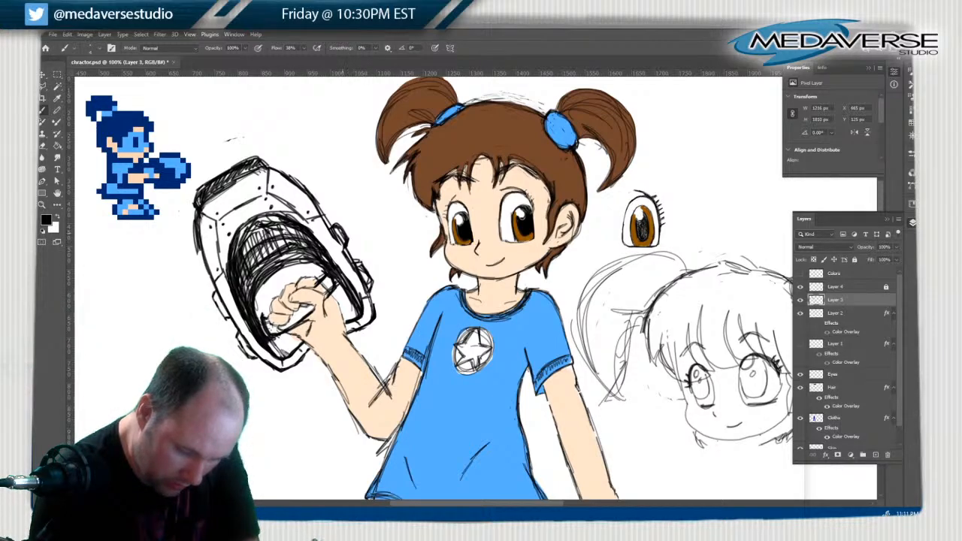
{"action": "left_click_drag", "start_coordinate": [318, 215], "coordinate": [300, 219]}
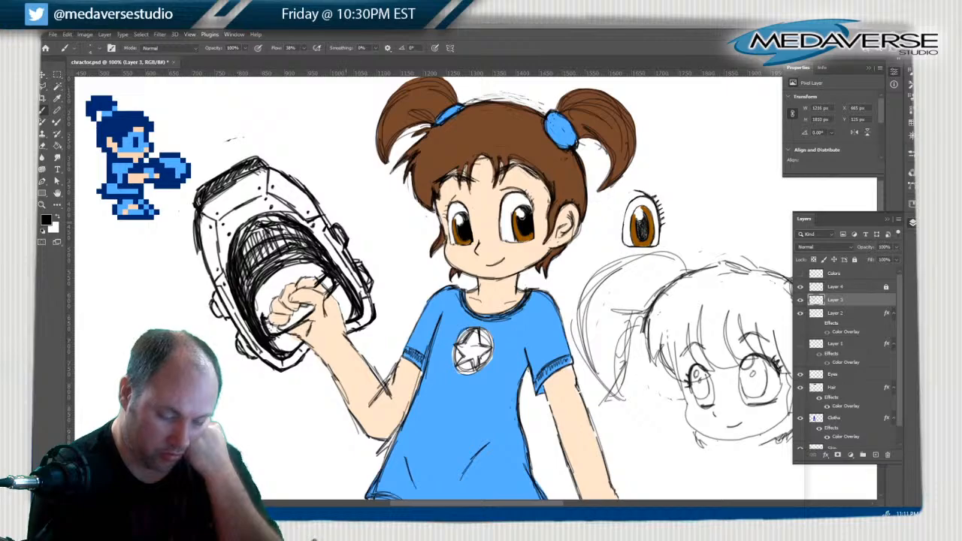
{"action": "left_click_drag", "start_coordinate": [342, 223], "coordinate": [374, 279]}
Paint the two lights on the side facing the character, the upper one blue and the lower one red (ff0000)
{"action": "left_click", "coordinate": [46, 220]}
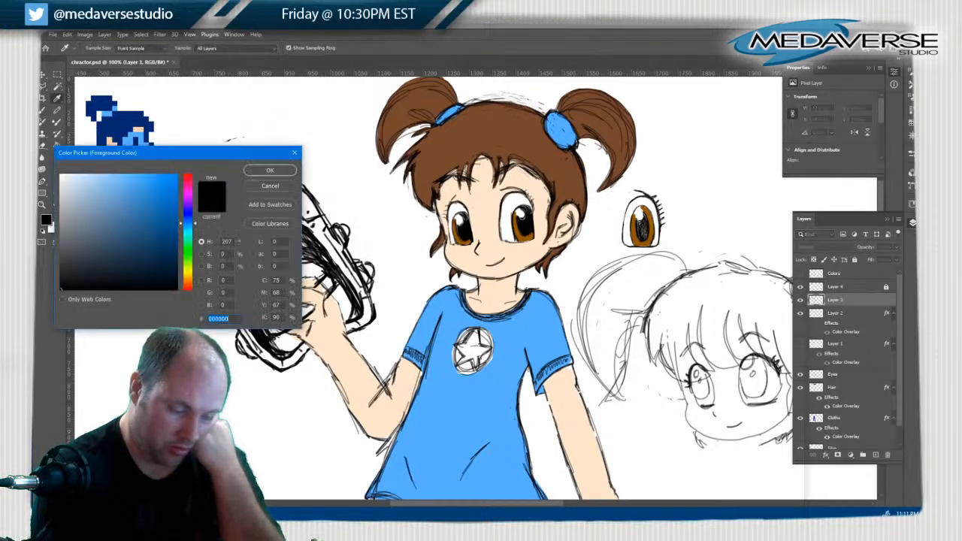
{"action": "key", "text": "Return"}
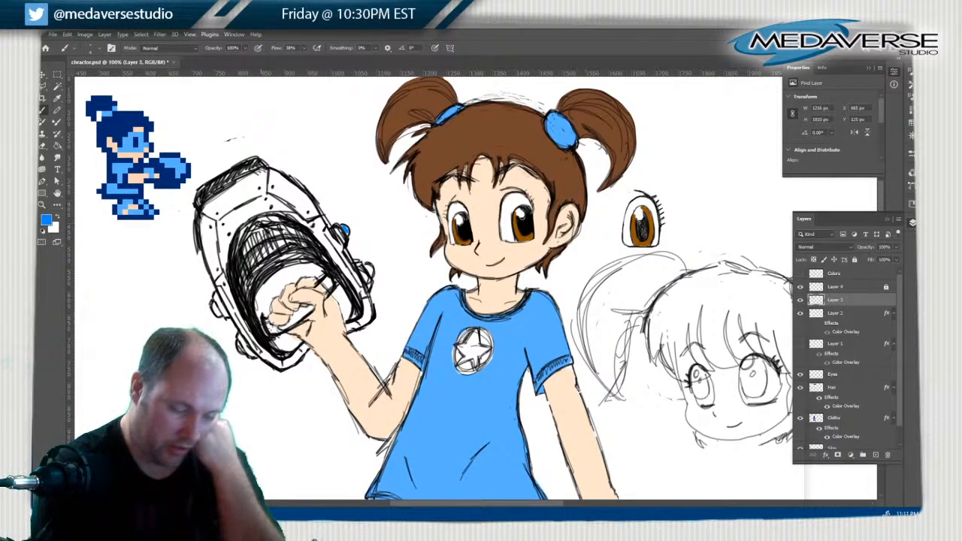
{"action": "left_click", "coordinate": [46, 219]}
{"action": "type", "text": "ff0000"}
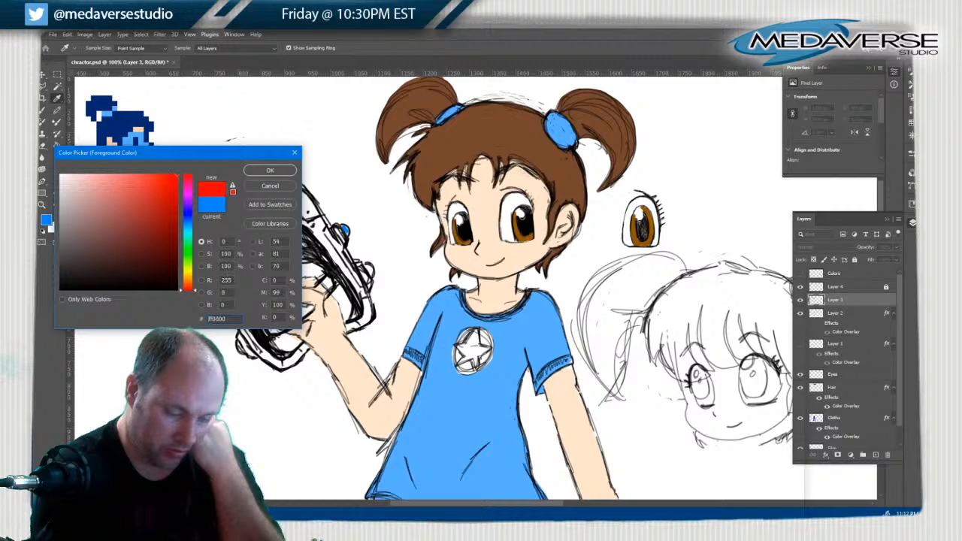
{"action": "left_click", "coordinate": [270, 170]}
{"action": "left_click_drag", "start_coordinate": [366, 268], "coordinate": [368, 267]}
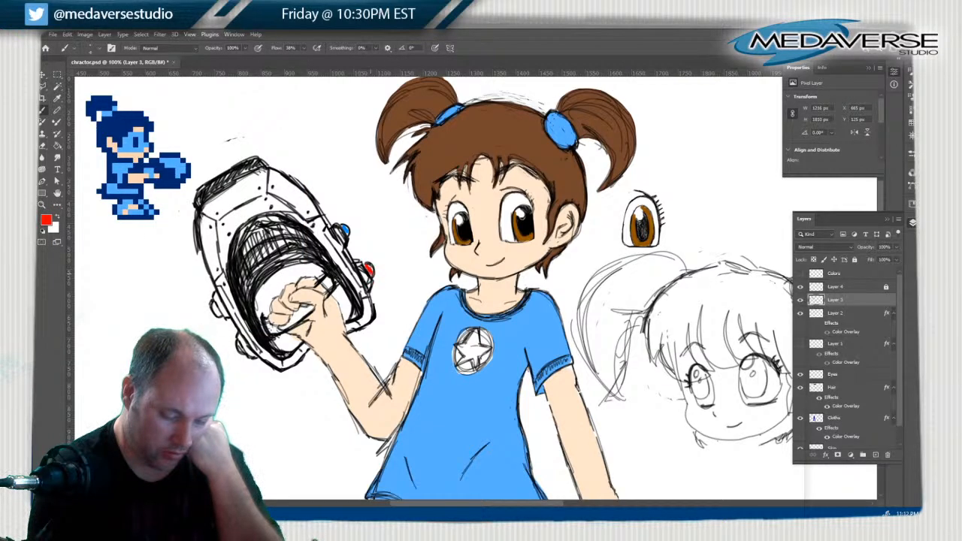
Paint the two lights on the object's far side, the upper one green (00ff18) and the lower one yellow (ffea00)
{"action": "left_click", "coordinate": [46, 220]}
{"action": "type", "text": "00ff18"}
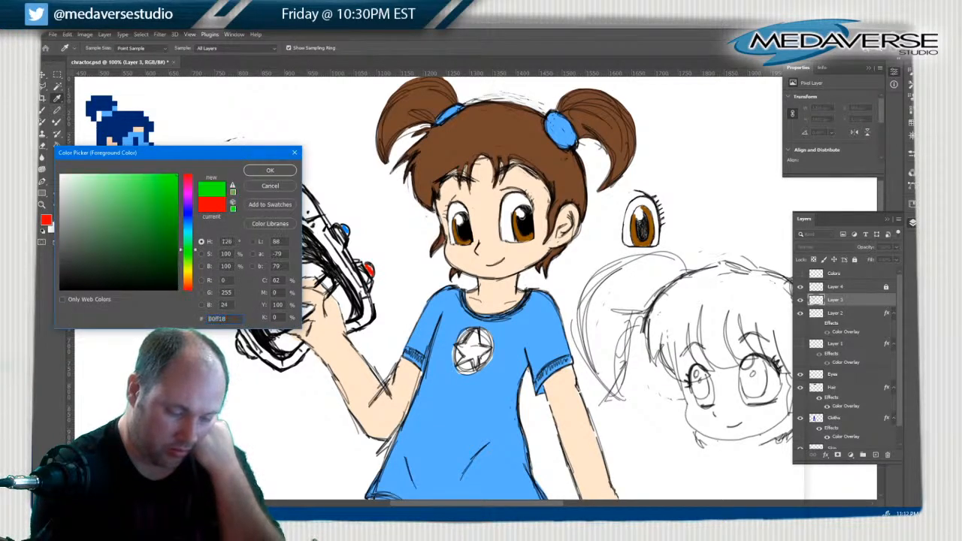
{"action": "left_click", "coordinate": [269, 170]}
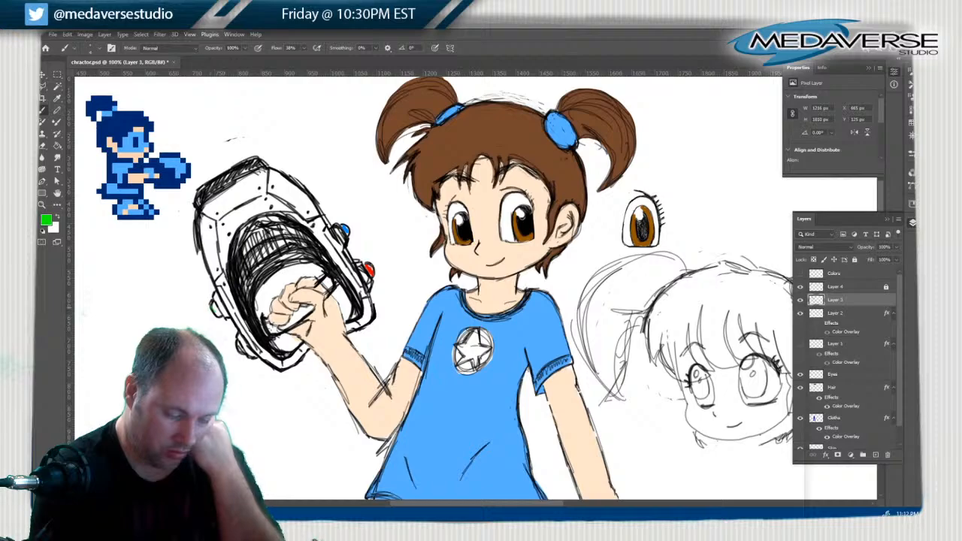
{"action": "left_click", "coordinate": [45, 219]}
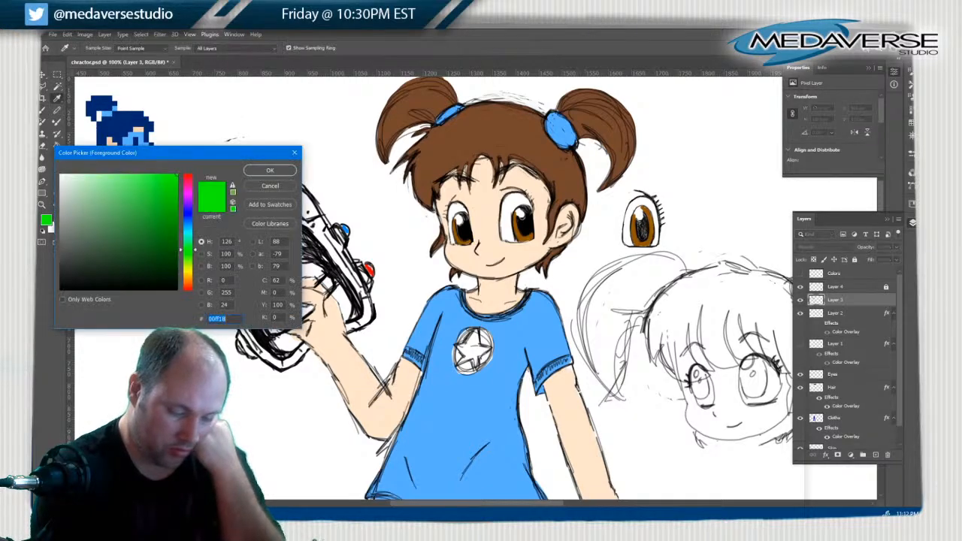
{"action": "type", "text": "ffea00"}
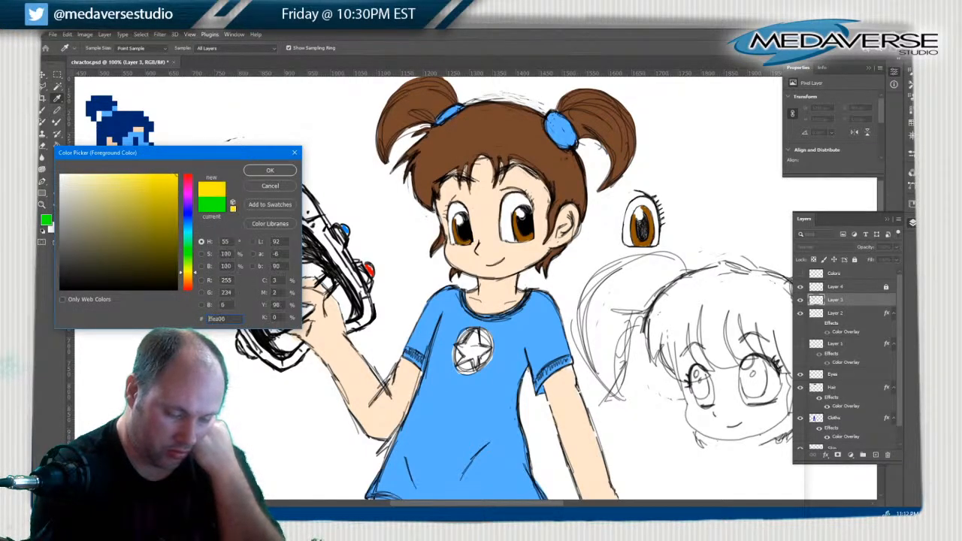
{"action": "key", "text": "Return"}
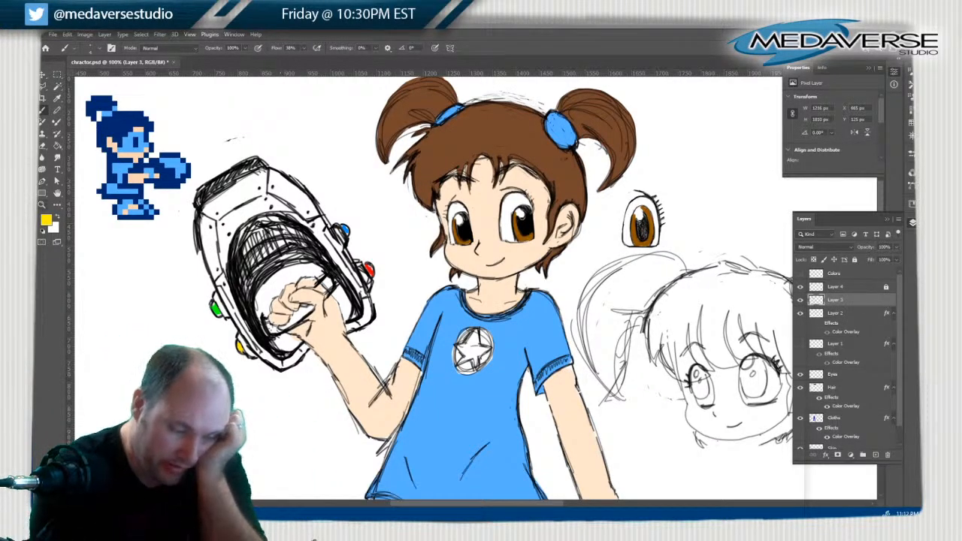
Shade the casing's bevelled outer panels around the slanted top with light blue (a3b6ff) brush strokes
{"action": "left_click", "coordinate": [46, 219]}
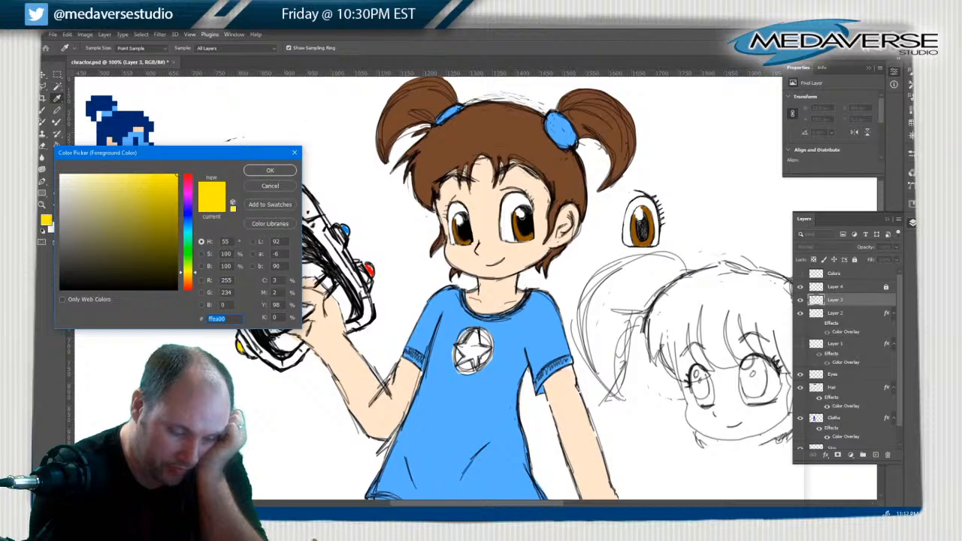
{"action": "type", "text": "00ffcc"}
{"action": "key", "text": "BackSpace"}
{"action": "key", "text": "BackSpace"}
{"action": "key", "text": "BackSpace"}
{"action": "type", "text": "cff"}
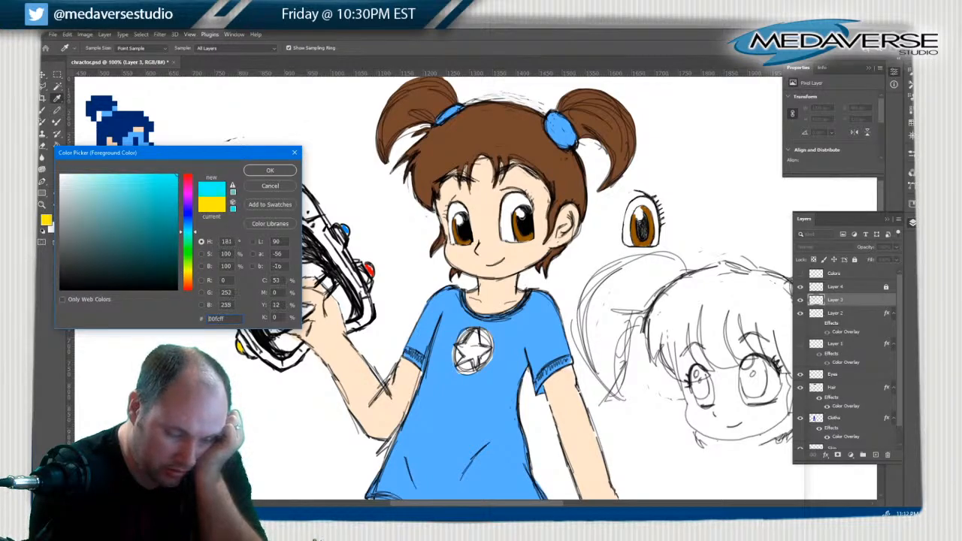
{"action": "key", "text": "BackSpace"}
{"action": "key", "text": "BackSpace"}
{"action": "key", "text": "BackSpace"}
{"action": "key", "text": "BackSpace"}
{"action": "key", "text": "BackSpace"}
{"action": "key", "text": "BackSpace"}
{"action": "type", "text": "b3c2fb"}
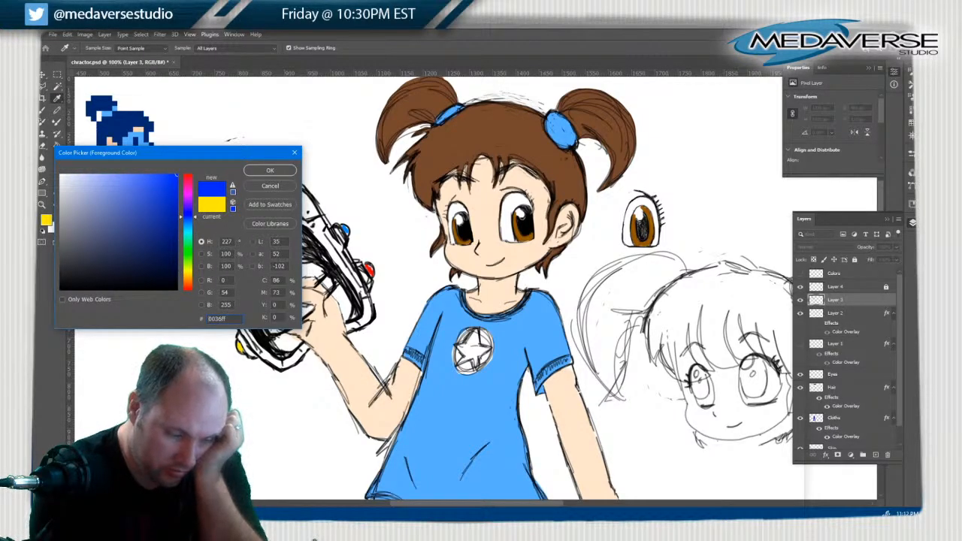
{"action": "type", "text": "cad4fa"}
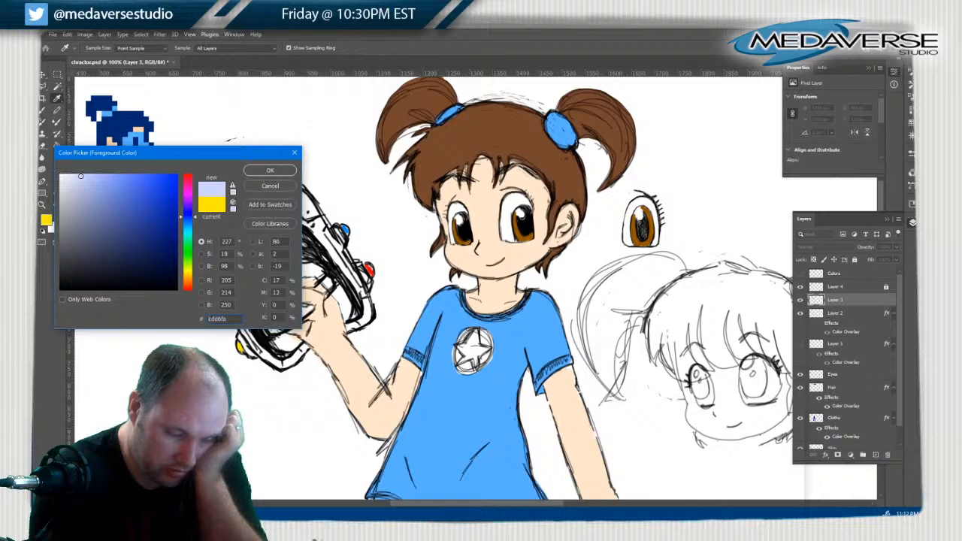
{"action": "type", "text": "a3b6ff"}
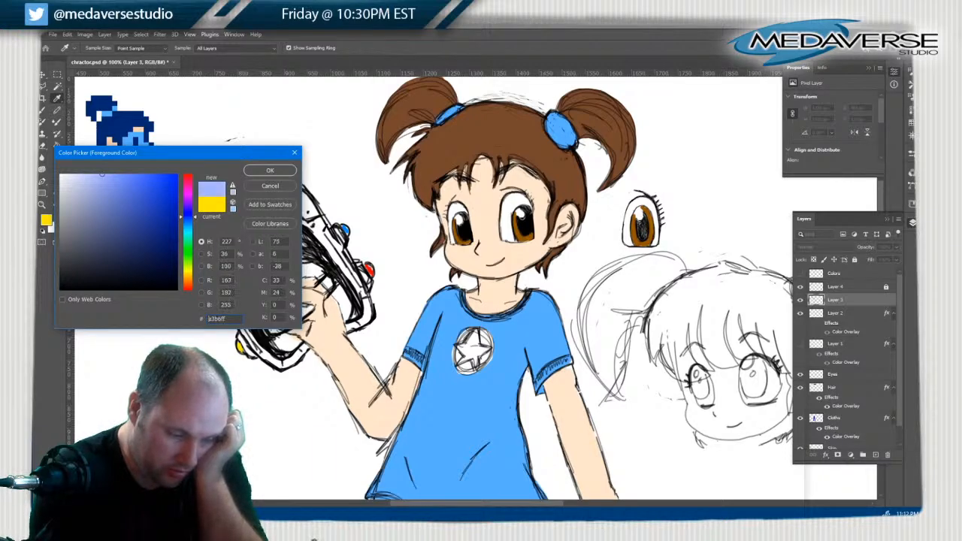
{"action": "key", "text": "Return"}
{"action": "key", "text": "b"}
{"action": "mouse_move", "coordinate": [207, 232]}
{"action": "left_mouse_down"}
{"action": "mouse_move", "coordinate": [212, 272]}
{"action": "mouse_move", "coordinate": [211, 252]}
{"action": "left_mouse_up"}
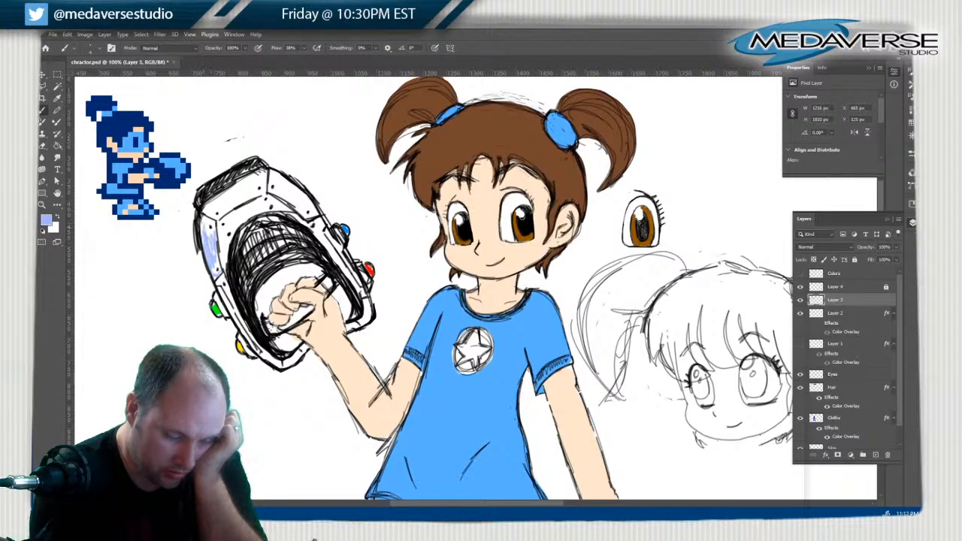
{"action": "mouse_move", "coordinate": [208, 212]}
{"action": "left_mouse_down"}
{"action": "mouse_move", "coordinate": [260, 171]}
{"action": "mouse_move", "coordinate": [304, 196]}
{"action": "left_mouse_up"}
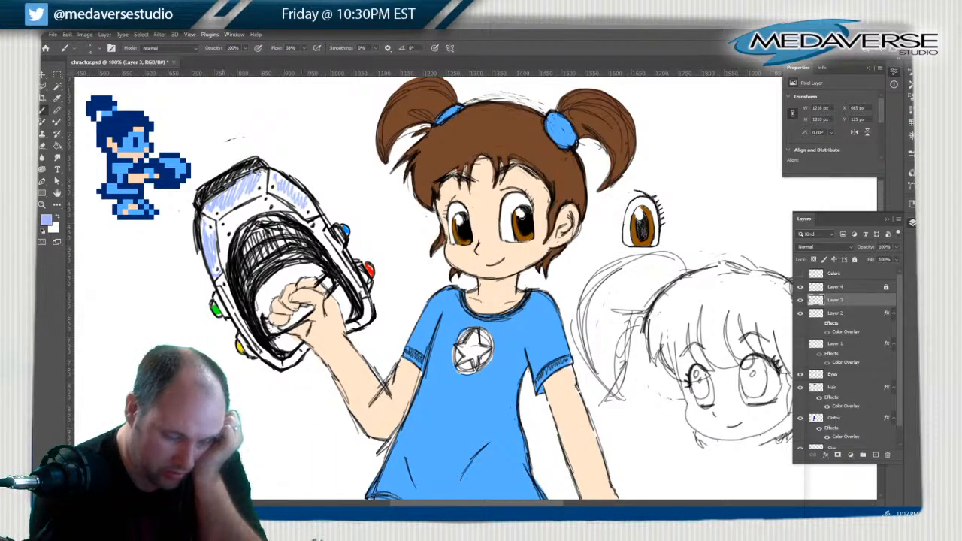
Continue the light blue shading over the casing's inner face around the hatched arch and along its long side
{"action": "mouse_move", "coordinate": [221, 261]}
{"action": "left_mouse_down"}
{"action": "mouse_move", "coordinate": [233, 212]}
{"action": "mouse_move", "coordinate": [290, 201]}
{"action": "left_mouse_up"}
{"action": "mouse_move", "coordinate": [325, 256]}
{"action": "left_mouse_down"}
{"action": "mouse_move", "coordinate": [328, 230]}
{"action": "mouse_move", "coordinate": [344, 272]}
{"action": "left_mouse_up"}
{"action": "left_click_drag", "start_coordinate": [341, 266], "coordinate": [359, 288]}
{"action": "left_click_drag", "start_coordinate": [315, 221], "coordinate": [320, 230]}
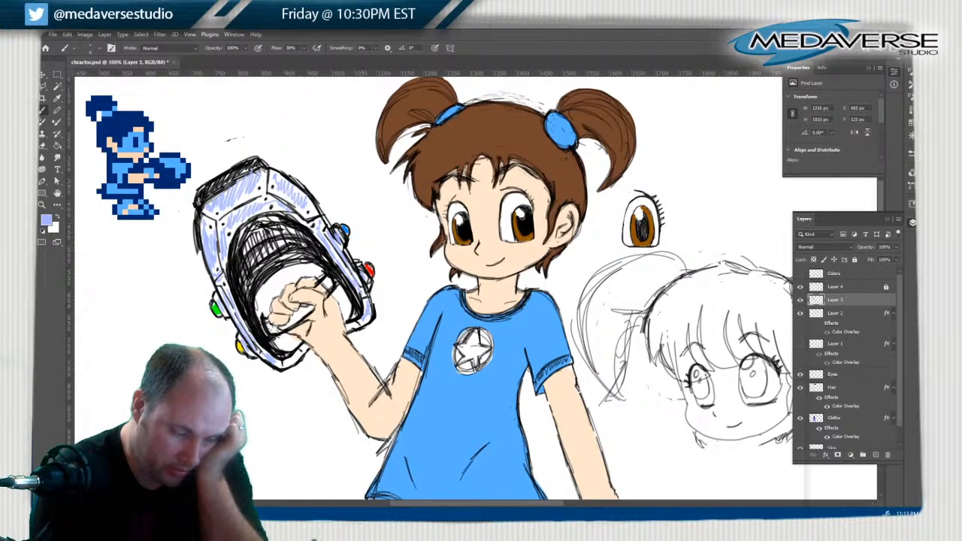
Hatch the held object's inner opening behind the hand and the lower ends of its casing in near-black (1d1d1d)
{"action": "left_click", "coordinate": [46, 220]}
{"action": "left_click", "coordinate": [85, 265]}
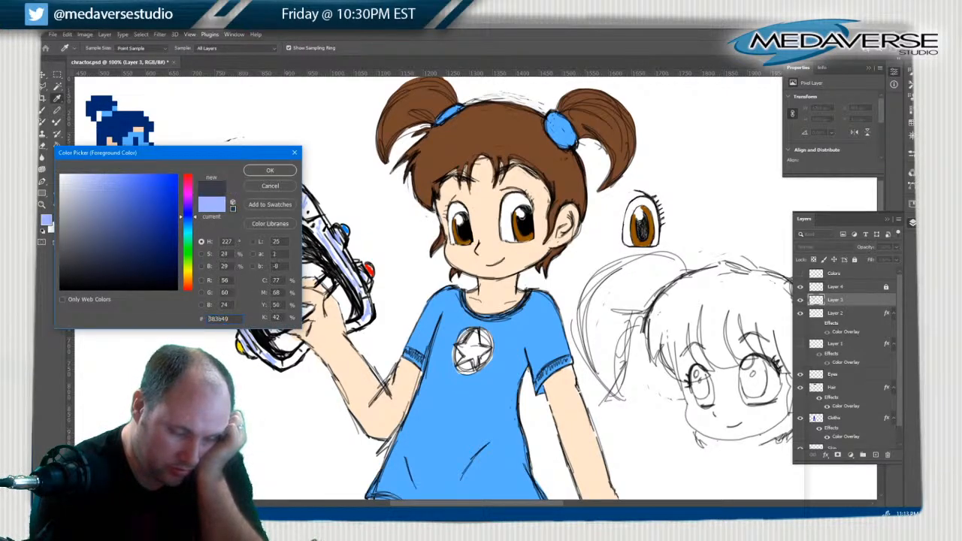
{"action": "left_click_drag", "start_coordinate": [85, 265], "coordinate": [59, 273]}
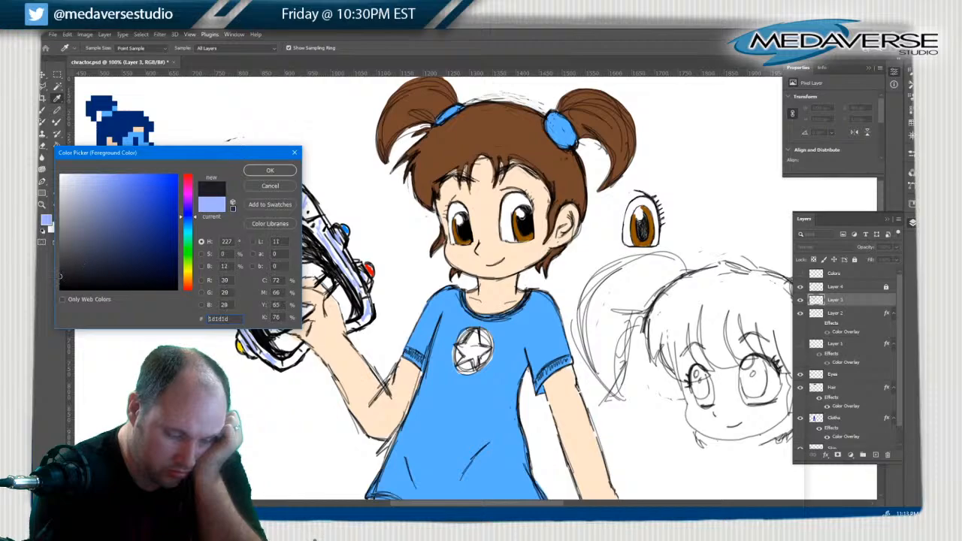
{"action": "left_click", "coordinate": [269, 171]}
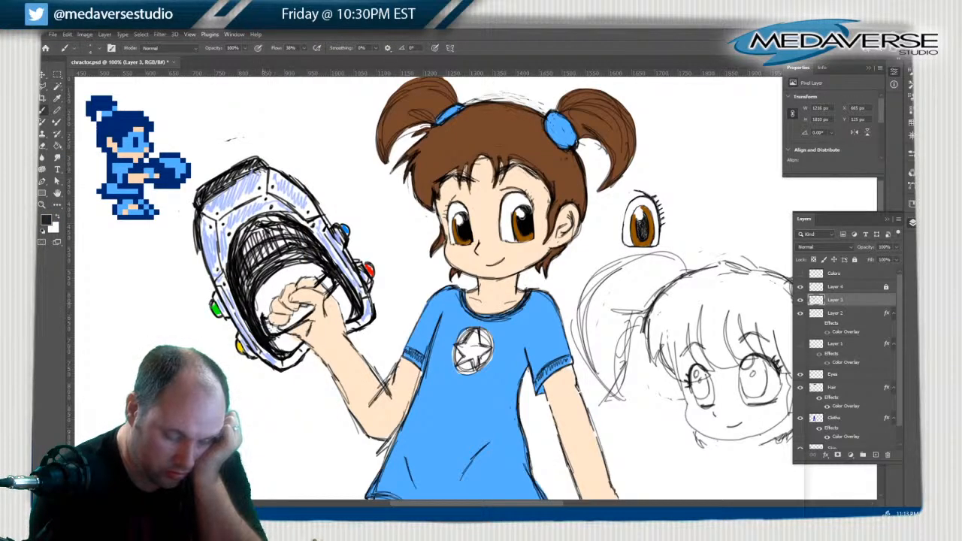
{"action": "mouse_move", "coordinate": [262, 293]}
{"action": "left_mouse_down"}
{"action": "mouse_move", "coordinate": [262, 312]}
{"action": "mouse_move", "coordinate": [279, 281]}
{"action": "mouse_move", "coordinate": [309, 269]}
{"action": "left_mouse_up"}
{"action": "left_click_drag", "start_coordinate": [280, 347], "coordinate": [290, 337]}
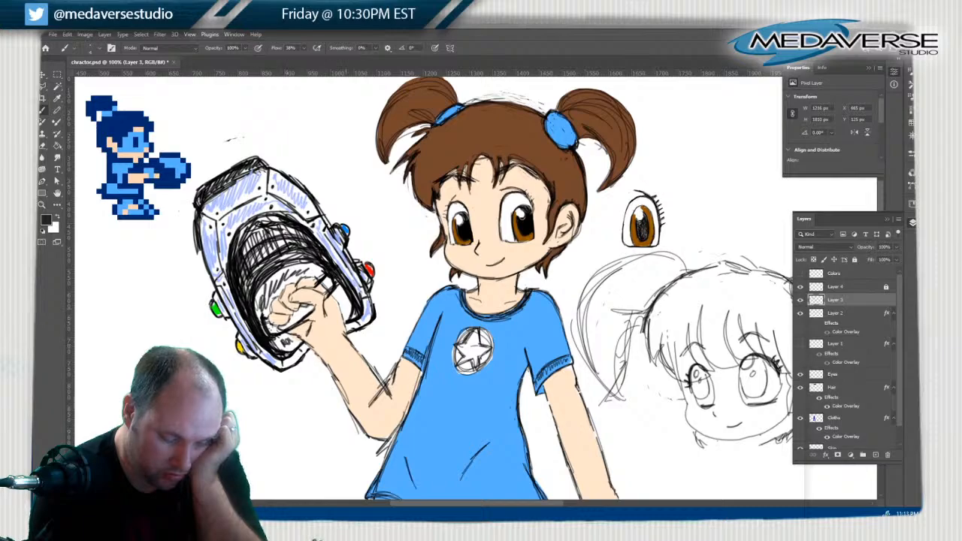
{"action": "left_click_drag", "start_coordinate": [351, 297], "coordinate": [340, 314]}
{"action": "left_click_drag", "start_coordinate": [287, 364], "coordinate": [298, 355]}
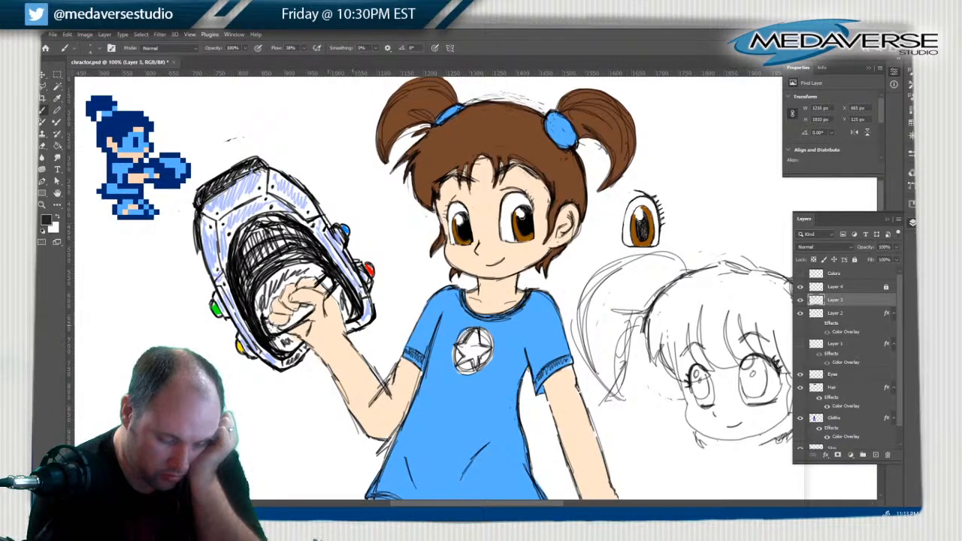
{"action": "mouse_move", "coordinate": [358, 322]}
{"action": "left_mouse_down"}
{"action": "mouse_move", "coordinate": [349, 329]}
{"action": "mouse_move", "coordinate": [366, 320]}
{"action": "left_mouse_up"}
{"action": "left_click_drag", "start_coordinate": [266, 362], "coordinate": [281, 355]}
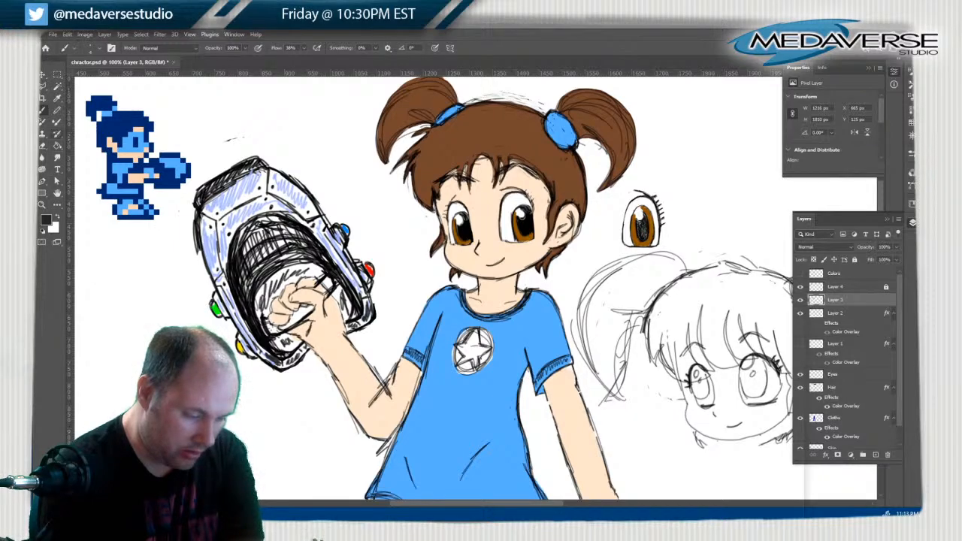
Shade the grip bar in the hand with light blue sampled from the casing, and set the brush colour to black
{"action": "left_click", "coordinate": [57, 98]}
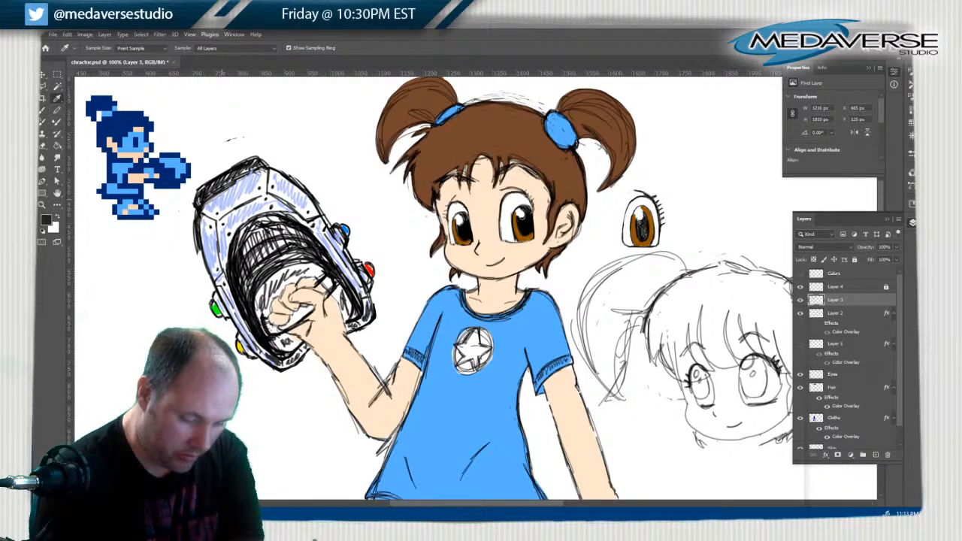
{"action": "left_click", "coordinate": [221, 199]}
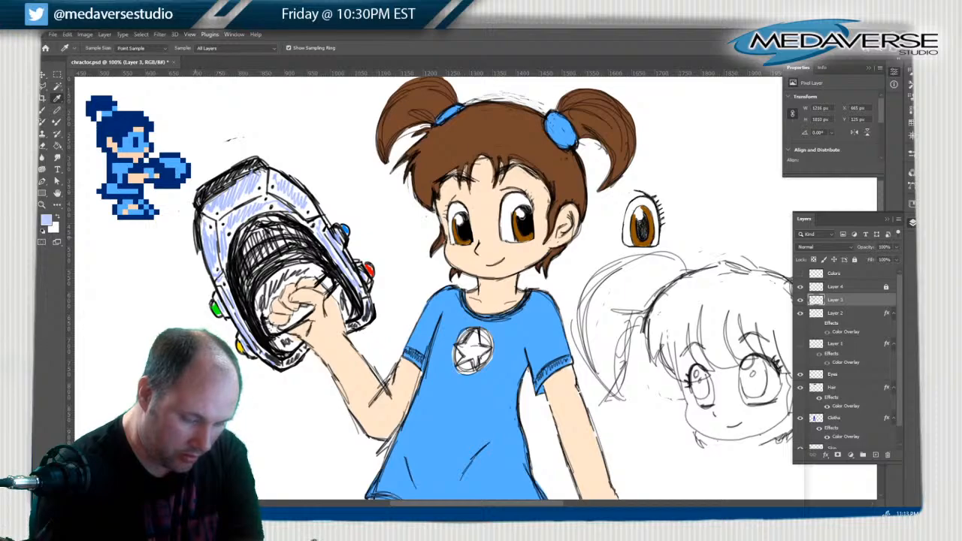
{"action": "key", "text": "b"}
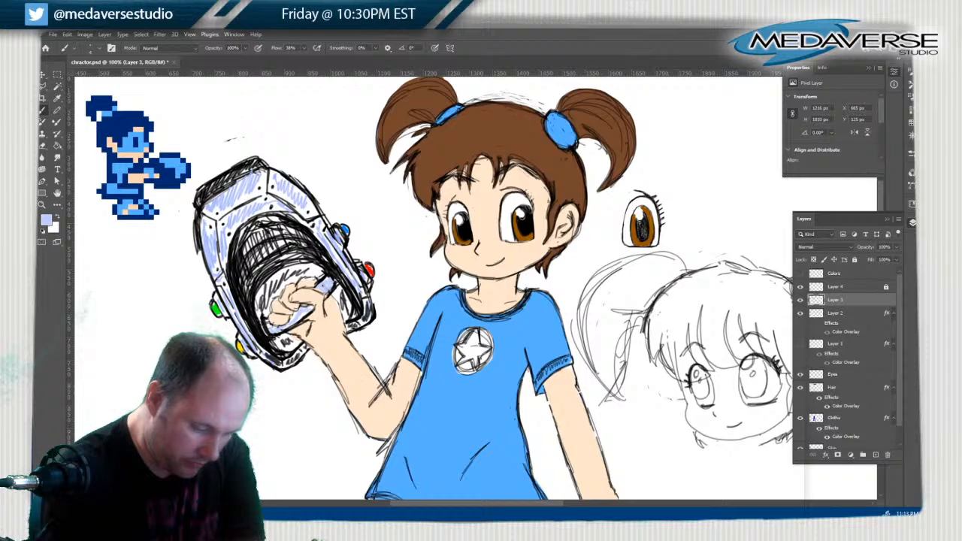
{"action": "left_click", "coordinate": [47, 219]}
{"action": "left_click", "coordinate": [60, 289]}
{"action": "key", "text": "Return"}
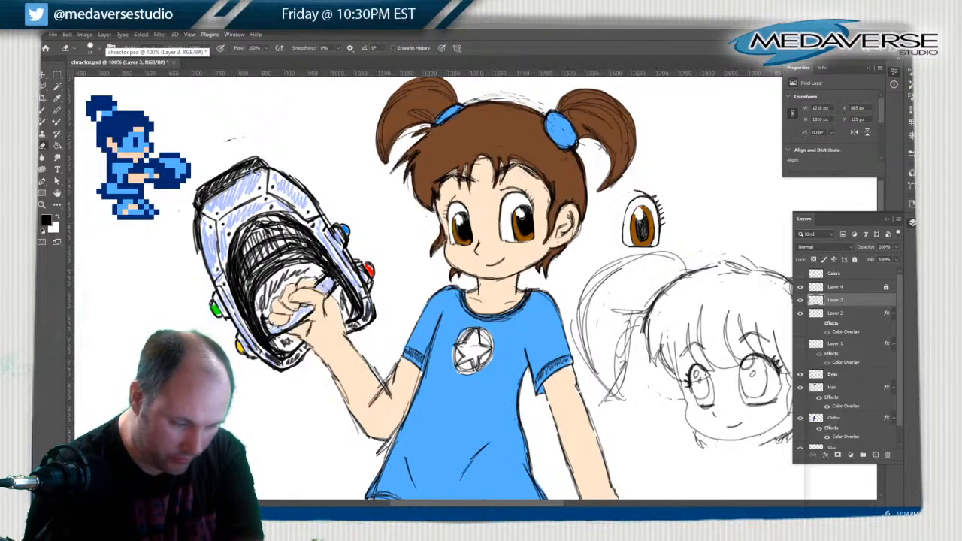
{"action": "key", "text": "b"}
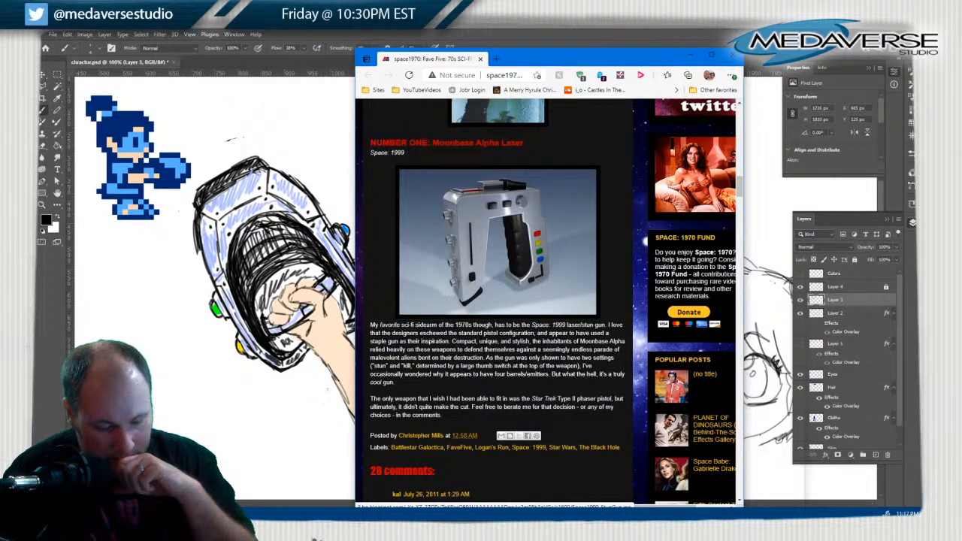
Examine the sci-fi sidearm photos in the Space: 1970 "Fave Five" article in the browser, and close it
{"action": "scroll", "coordinate": [548, 300], "scroll_direction": "up", "scroll_amount": 5}
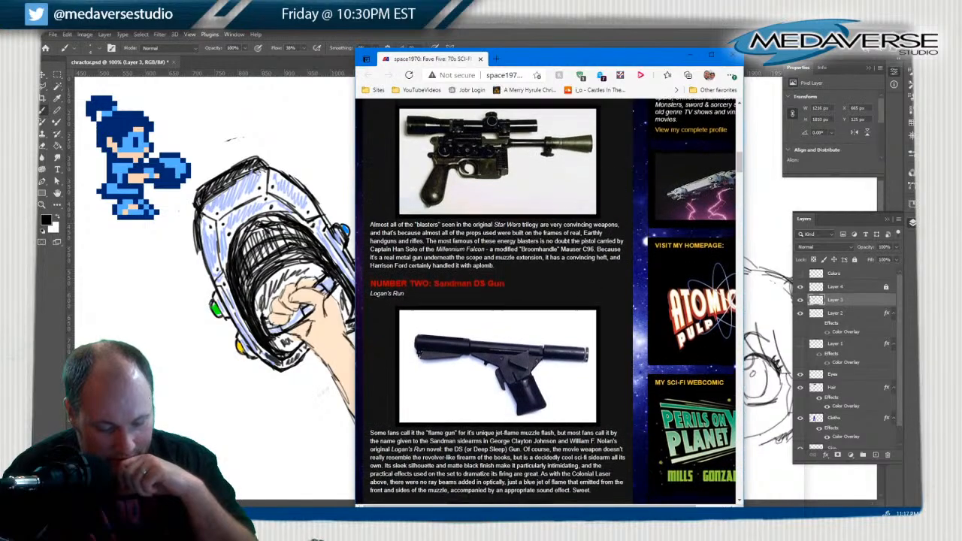
{"action": "scroll", "coordinate": [549, 300], "scroll_direction": "up", "scroll_amount": 8}
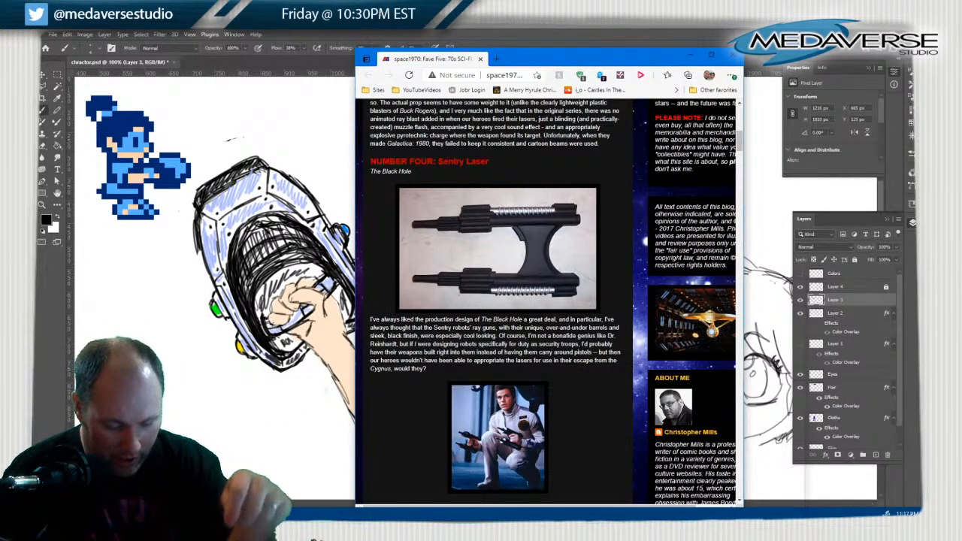
{"action": "scroll", "coordinate": [496, 300], "scroll_direction": "down", "scroll_amount": 1}
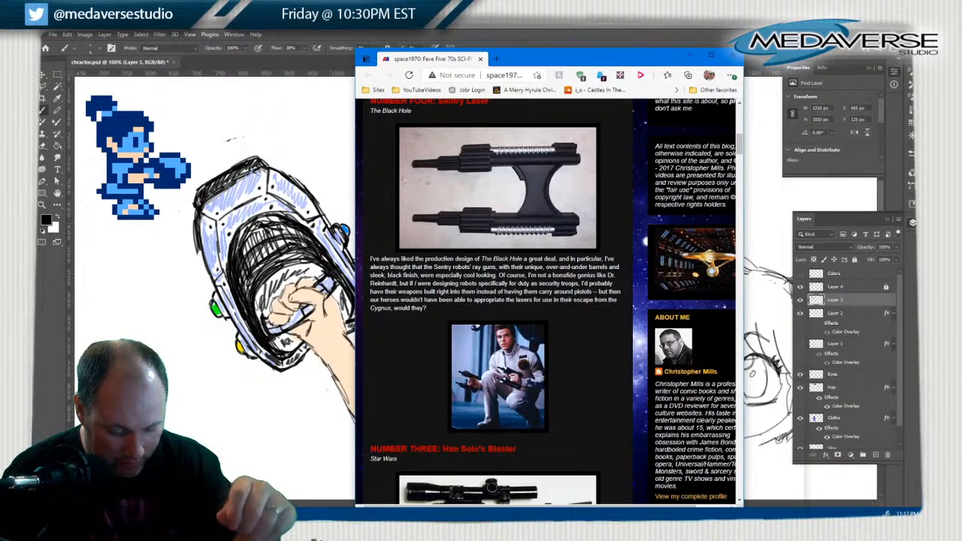
{"action": "scroll", "coordinate": [496, 300], "scroll_direction": "down", "scroll_amount": 5}
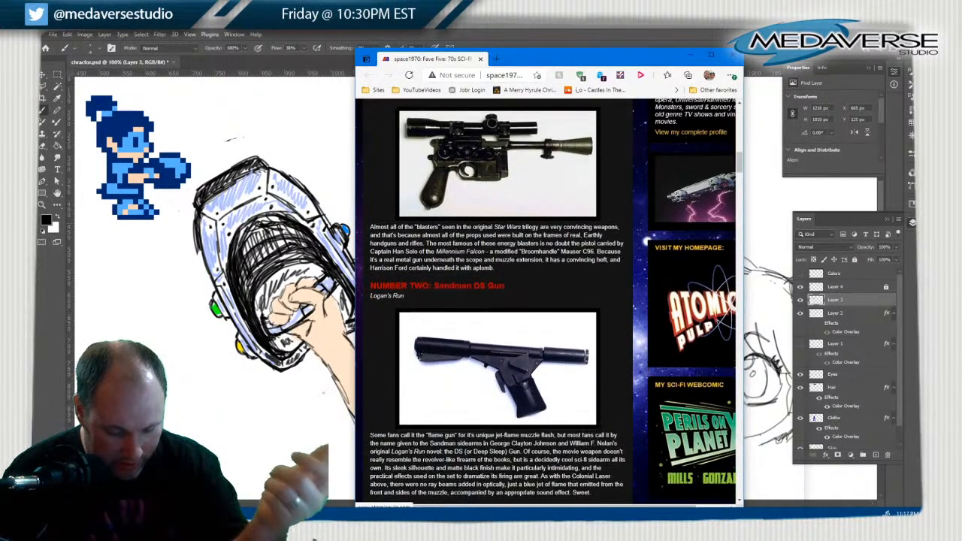
{"action": "scroll", "coordinate": [496, 300], "scroll_direction": "down", "scroll_amount": 7}
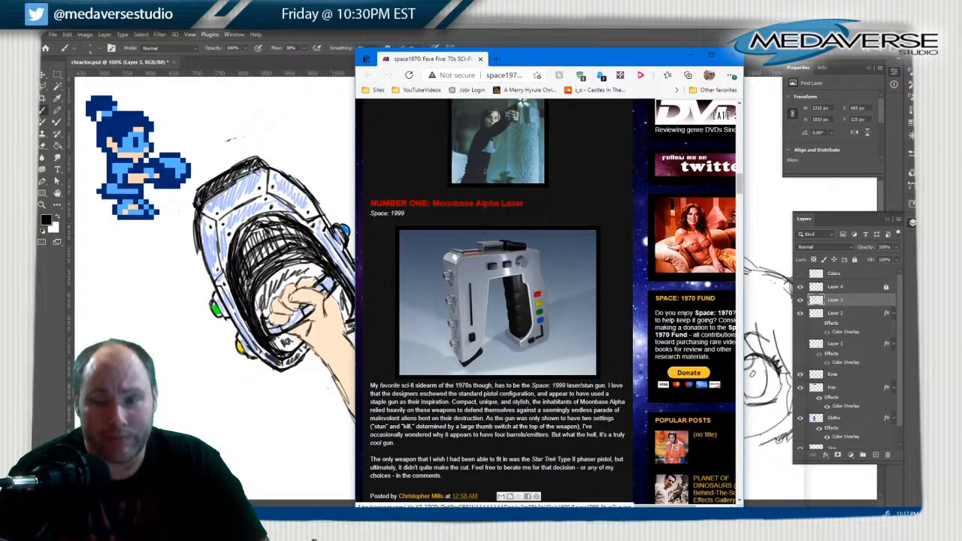
{"action": "scroll", "coordinate": [495, 301], "scroll_direction": "up", "scroll_amount": 20}
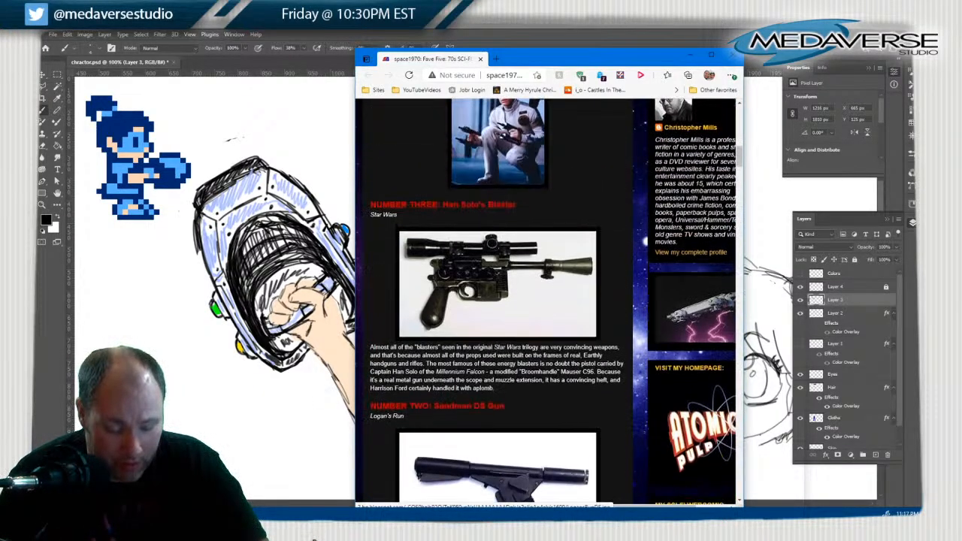
{"action": "scroll", "coordinate": [496, 300], "scroll_direction": "up", "scroll_amount": 8}
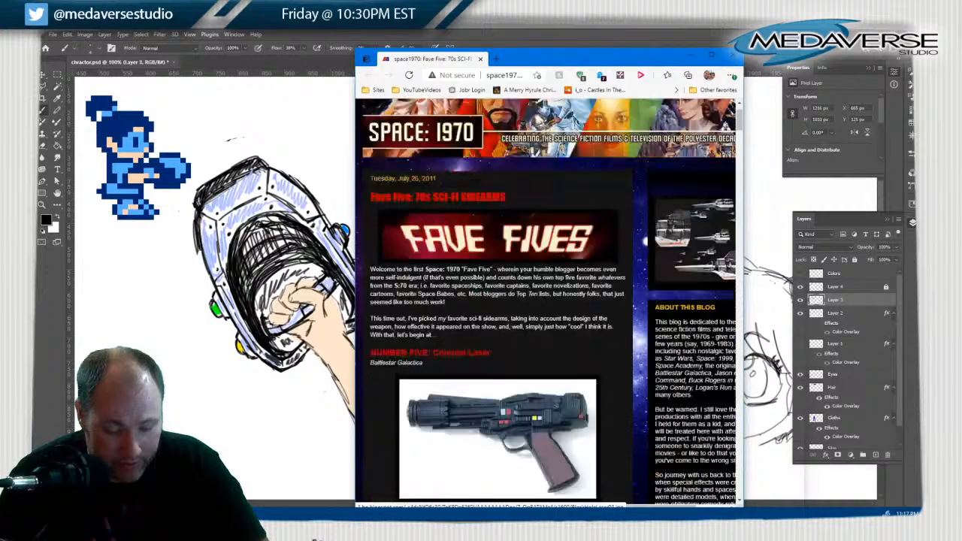
{"action": "scroll", "coordinate": [496, 301], "scroll_direction": "down", "scroll_amount": 3}
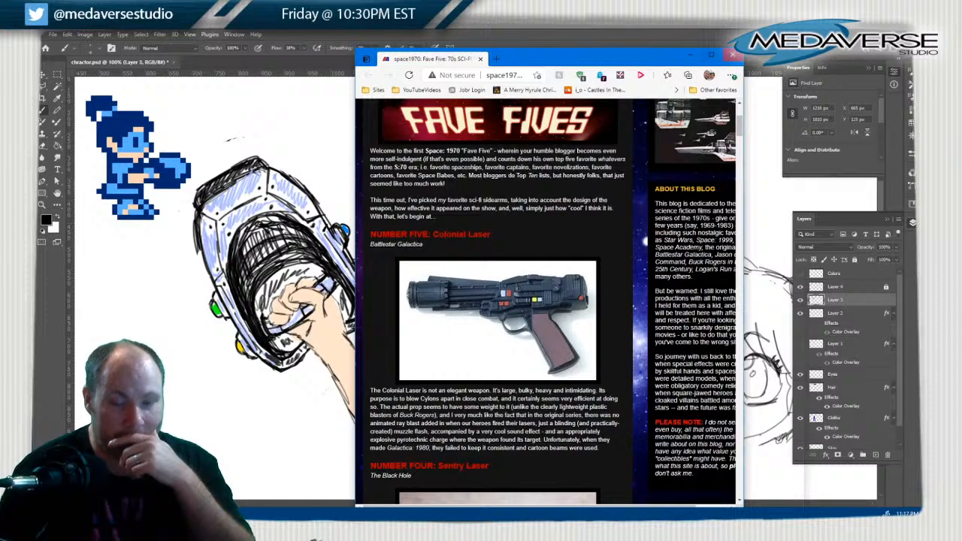
{"action": "left_click", "coordinate": [733, 55]}
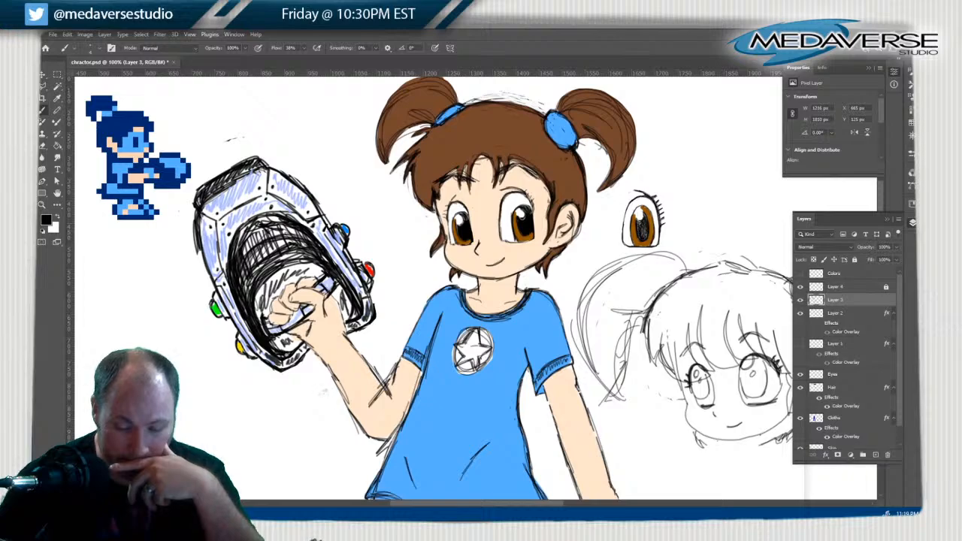
Compare the drawing with and without its line art by toggling the visibility of Layer 3 and Layer 2
{"action": "key", "text": "ctrl+comma"}
{"action": "key", "text": "ctrl+comma"}
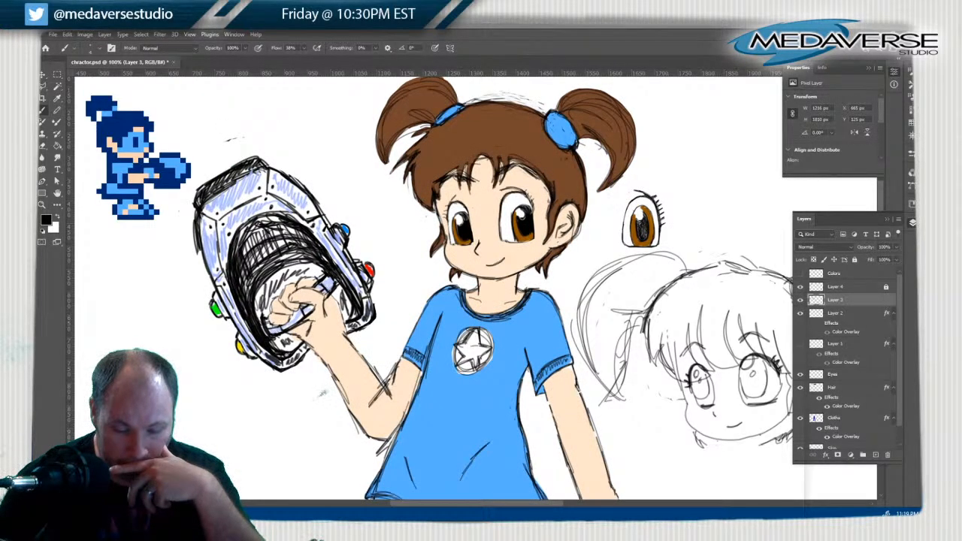
{"action": "key", "text": "ctrl+comma"}
{"action": "key", "text": "ctrl+comma"}
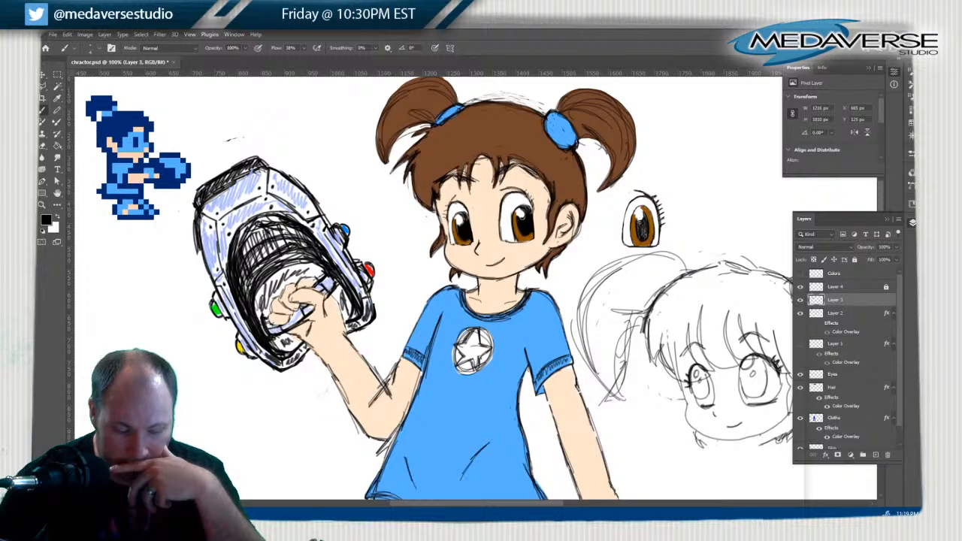
{"action": "key", "text": "ctrl+comma"}
{"action": "key", "text": "ctrl+comma"}
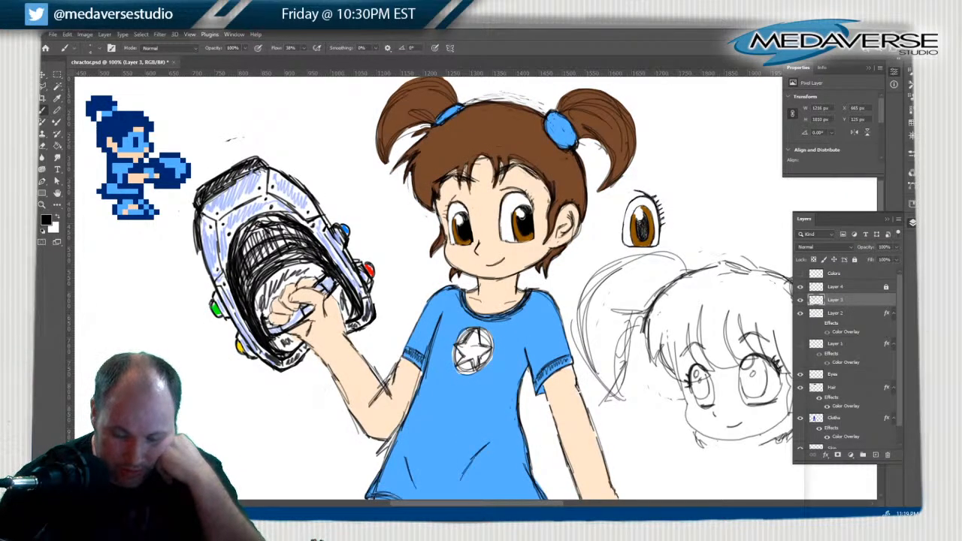
{"action": "left_click", "coordinate": [800, 314]}
{"action": "left_click", "coordinate": [801, 313]}
{"action": "left_click", "coordinate": [800, 300]}
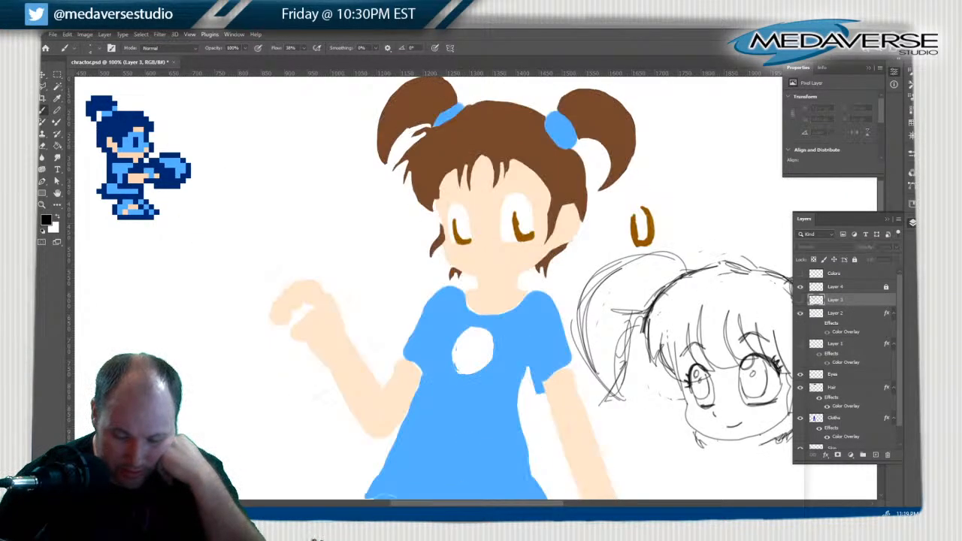
{"action": "left_click", "coordinate": [800, 299]}
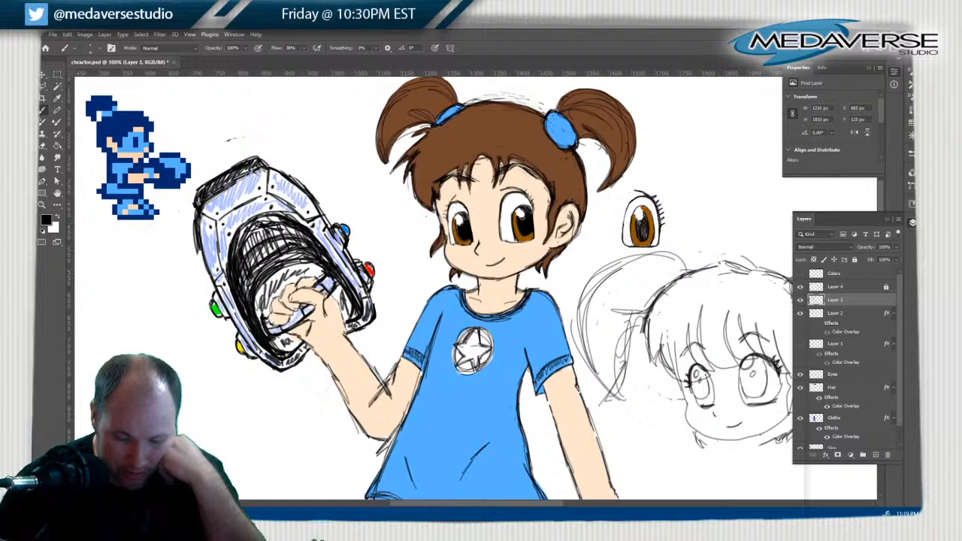
{"action": "left_click", "coordinate": [800, 300]}
{"action": "left_click", "coordinate": [800, 300]}
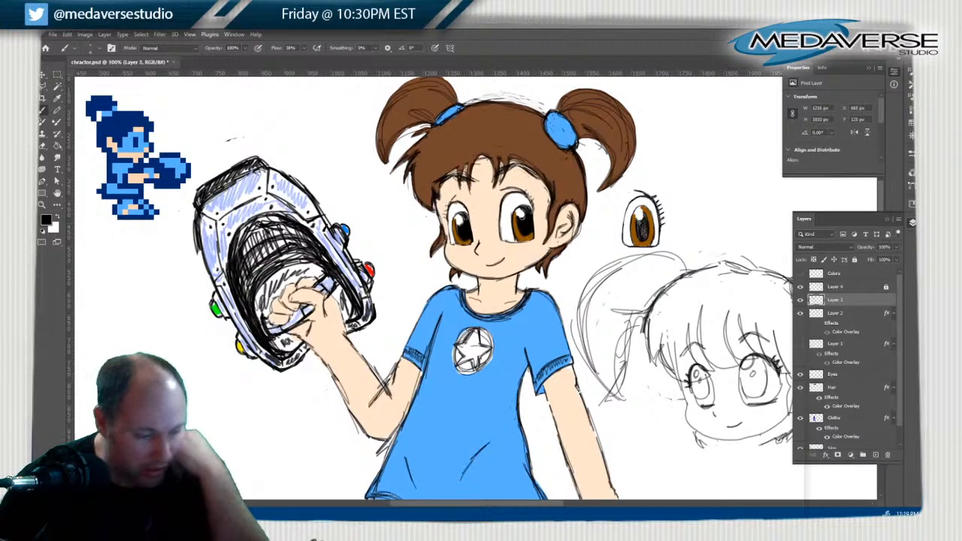
Cut the held object out of Layer 3 with a polygonal lasso, paste it on its own layer and align it with the hand
{"action": "key", "text": "l"}
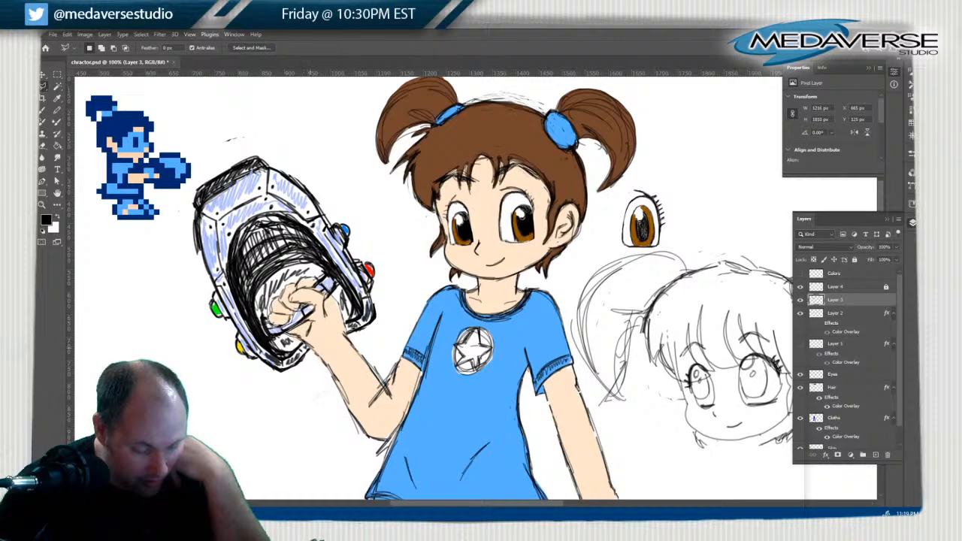
{"action": "mouse_move", "coordinate": [312, 353]}
{"action": "left_mouse_down"}
{"action": "mouse_move", "coordinate": [297, 389]}
{"action": "mouse_move", "coordinate": [185, 323]}
{"action": "mouse_move", "coordinate": [177, 245]}
{"action": "mouse_move", "coordinate": [188, 194]}
{"action": "mouse_move", "coordinate": [238, 154]}
{"action": "mouse_move", "coordinate": [269, 143]}
{"action": "mouse_move", "coordinate": [358, 218]}
{"action": "mouse_move", "coordinate": [386, 319]}
{"action": "left_mouse_up"}
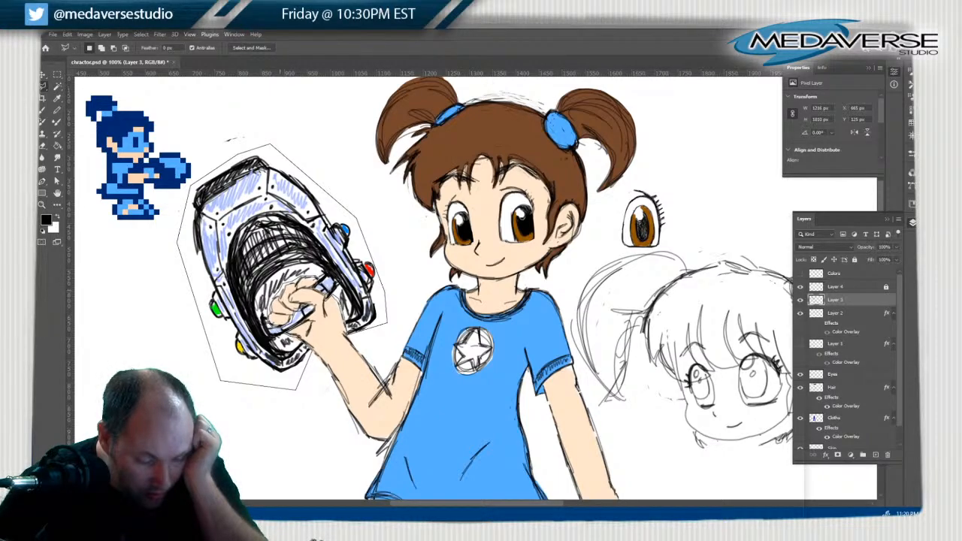
{"action": "key", "text": "Return"}
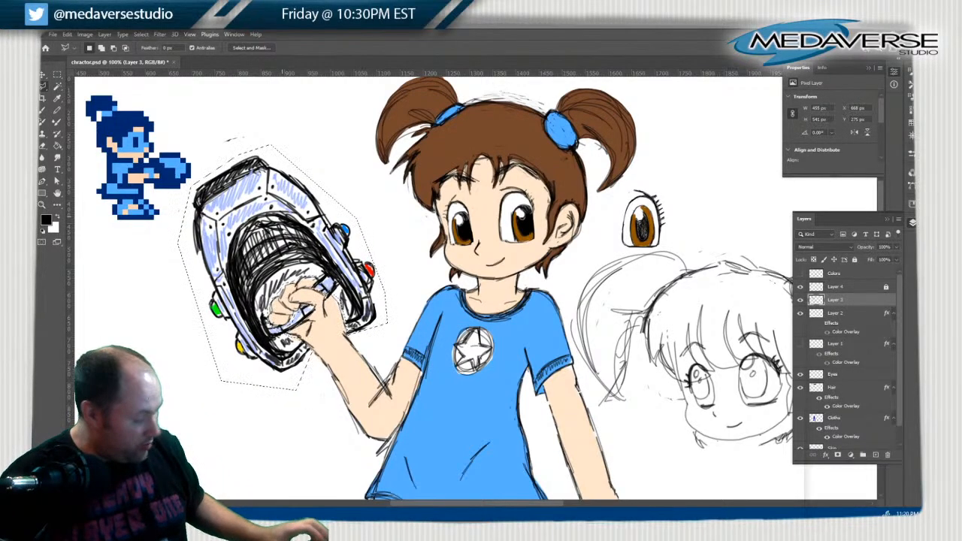
{"action": "key", "text": "ctrl+x"}
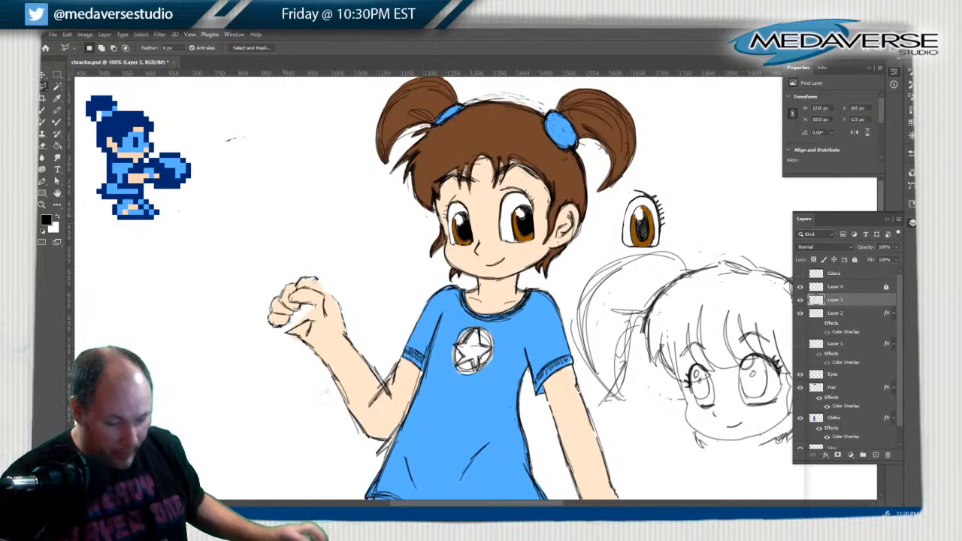
{"action": "key", "text": "ctrl+v"}
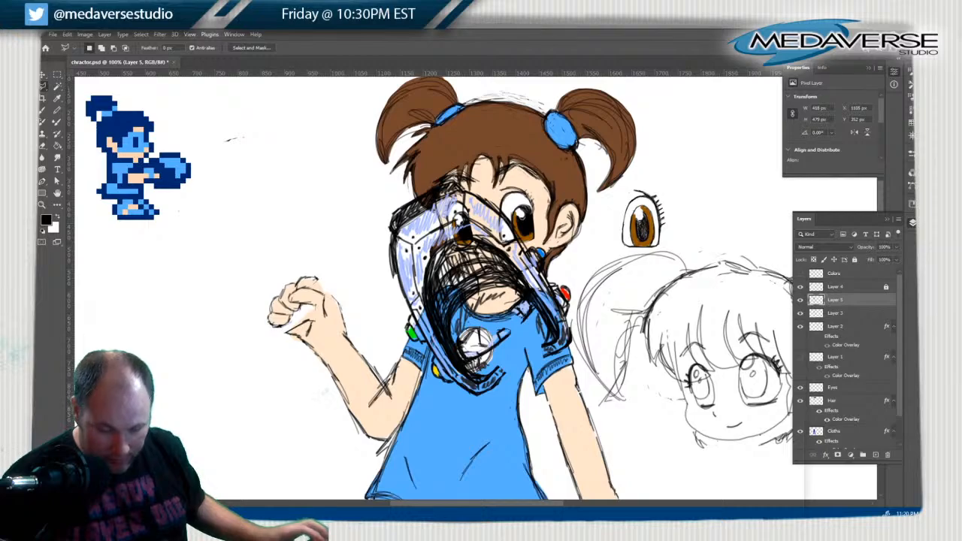
{"action": "key", "text": "v"}
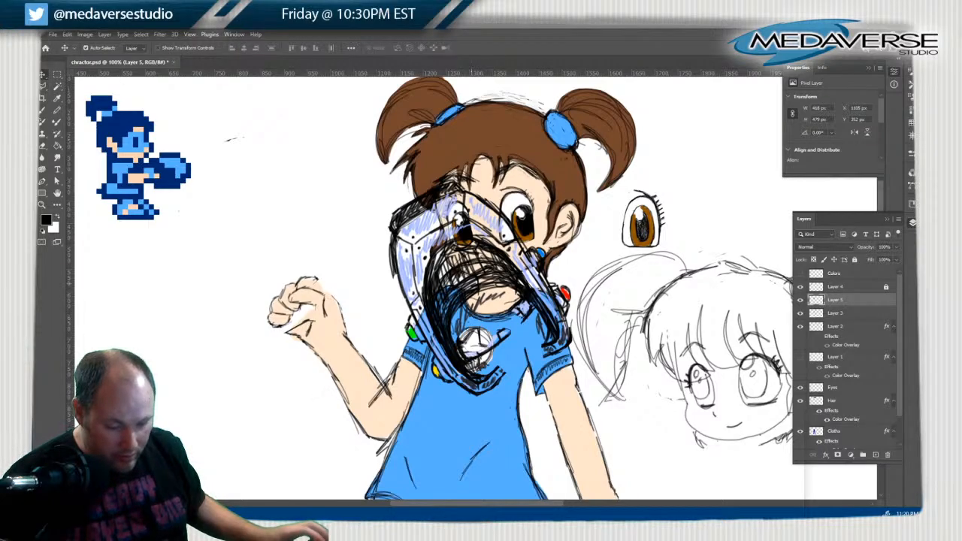
{"action": "left_click_drag", "start_coordinate": [487, 265], "coordinate": [294, 241]}
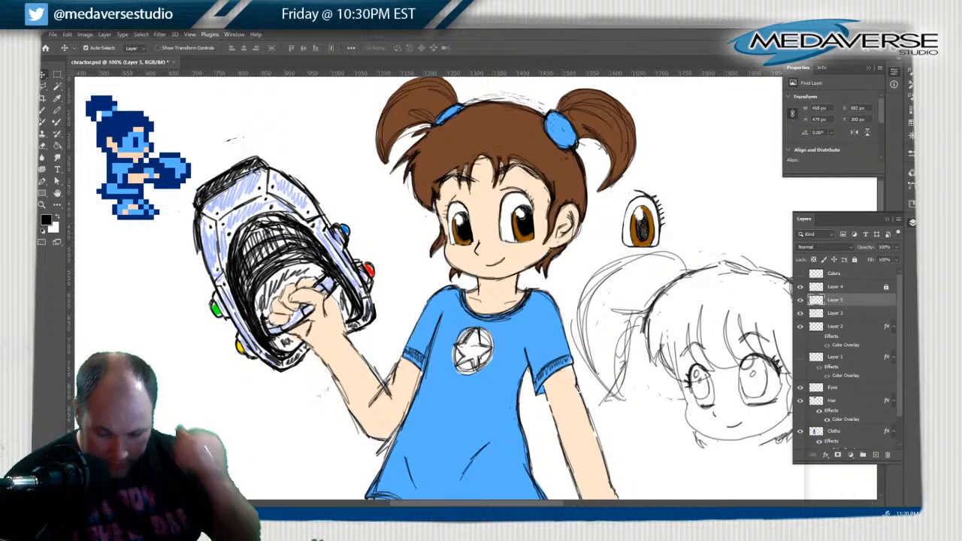
Hide the separated object's layer and add a new empty layer above it
{"action": "left_click", "coordinate": [800, 299]}
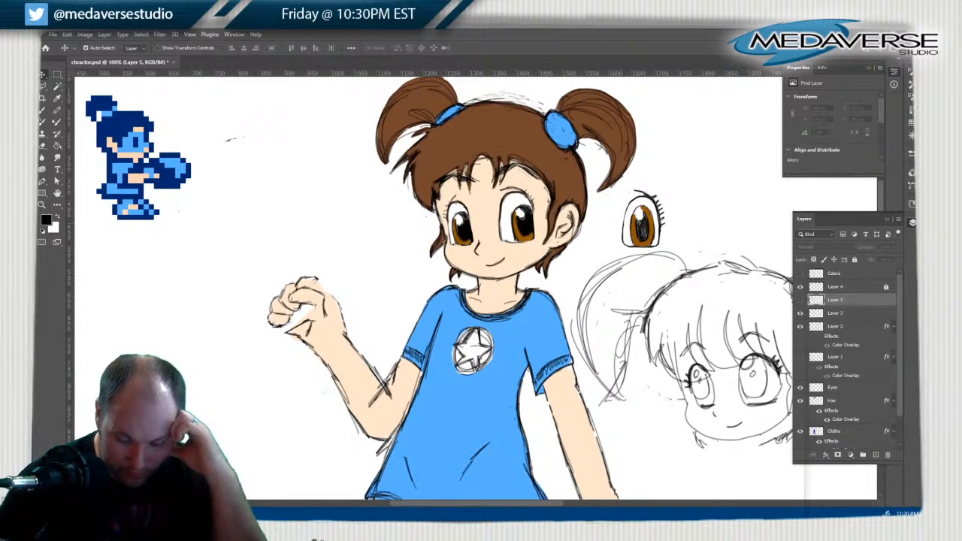
{"action": "left_click", "coordinate": [875, 454]}
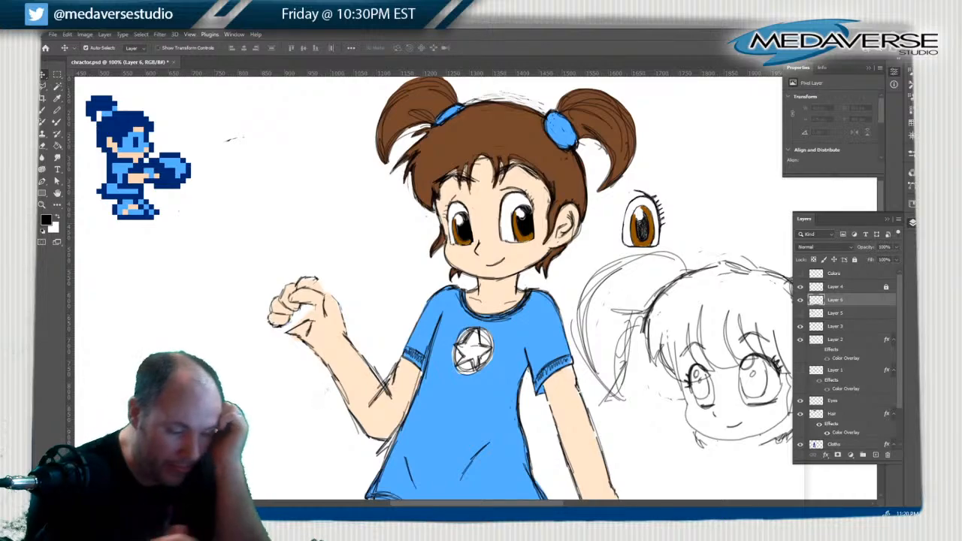
{"action": "key", "text": "b"}
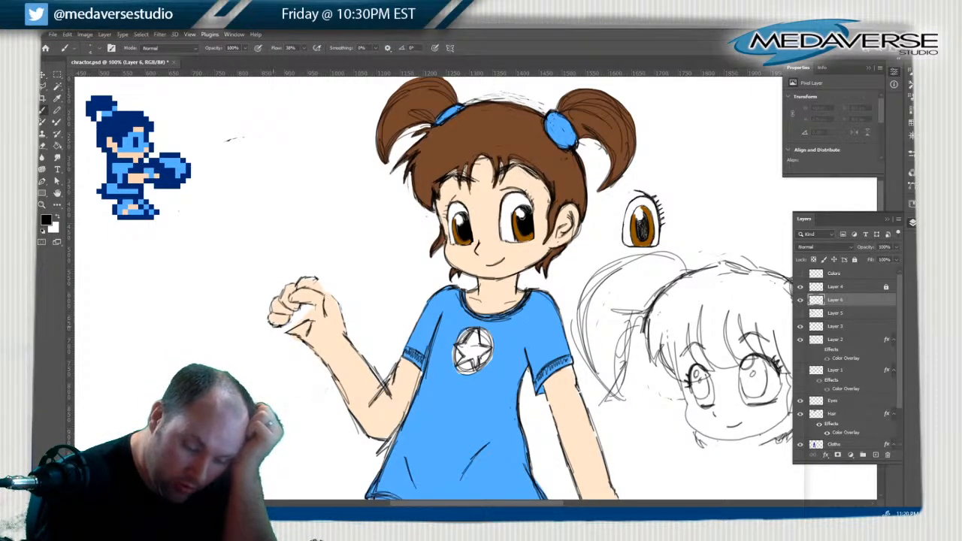
{"action": "mouse_move", "coordinate": [273, 326]}
{"action": "left_mouse_down"}
{"action": "mouse_move", "coordinate": [285, 336]}
{"action": "mouse_move", "coordinate": [314, 309]}
{"action": "mouse_move", "coordinate": [329, 271]}
{"action": "mouse_move", "coordinate": [333, 284]}
{"action": "left_mouse_up"}
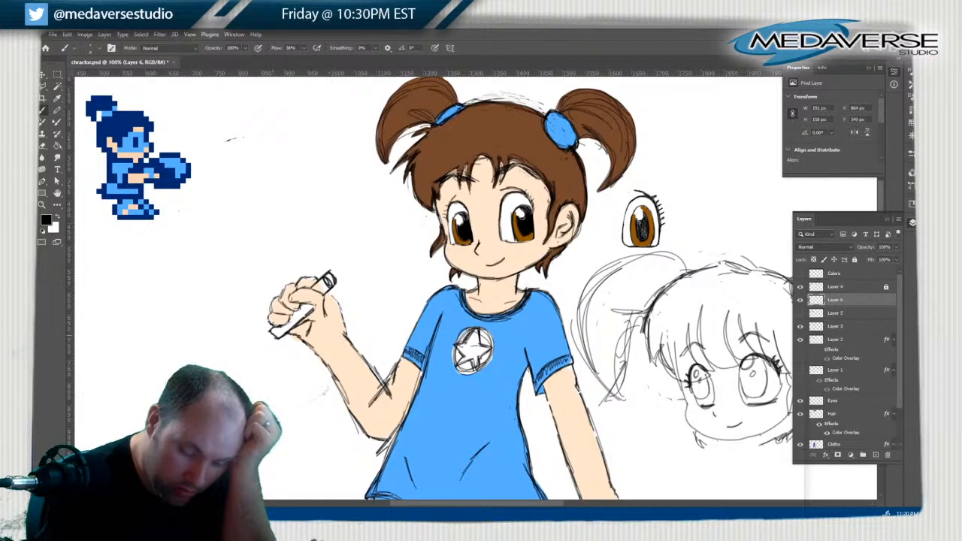
{"action": "left_click_drag", "start_coordinate": [274, 326], "coordinate": [269, 345]}
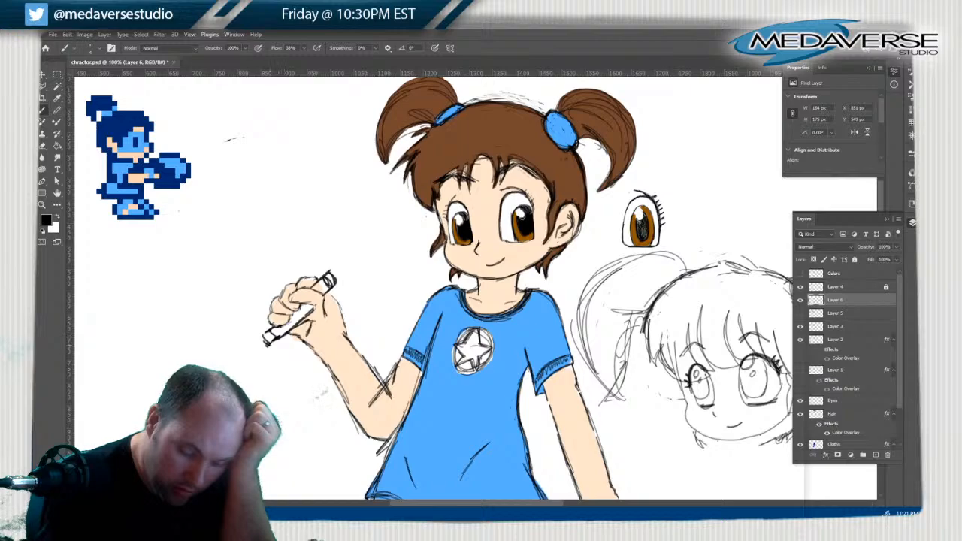
{"action": "mouse_move", "coordinate": [326, 275]}
{"action": "left_mouse_down"}
{"action": "mouse_move", "coordinate": [338, 272]}
{"action": "mouse_move", "coordinate": [334, 287]}
{"action": "left_mouse_up"}
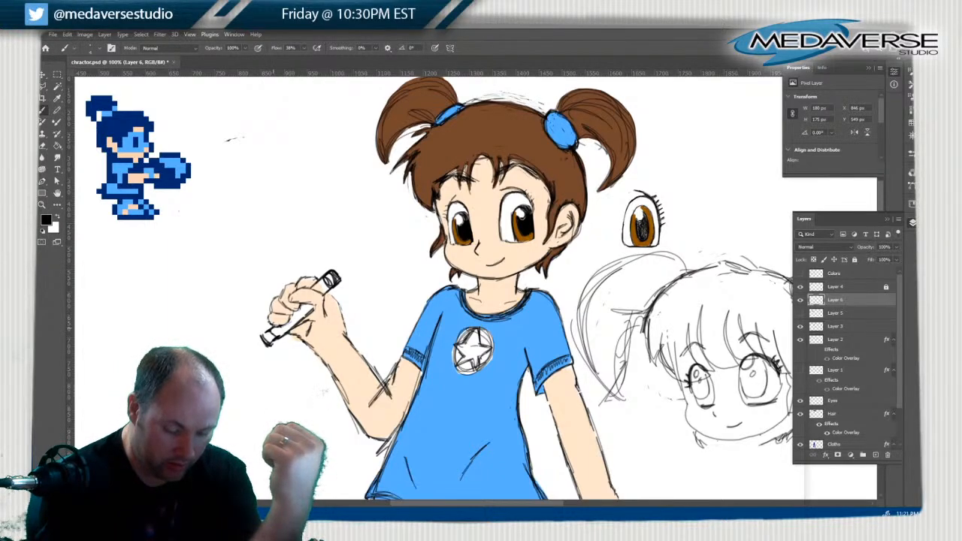
{"action": "left_click_drag", "start_coordinate": [272, 329], "coordinate": [258, 340]}
{"action": "key", "text": "e"}
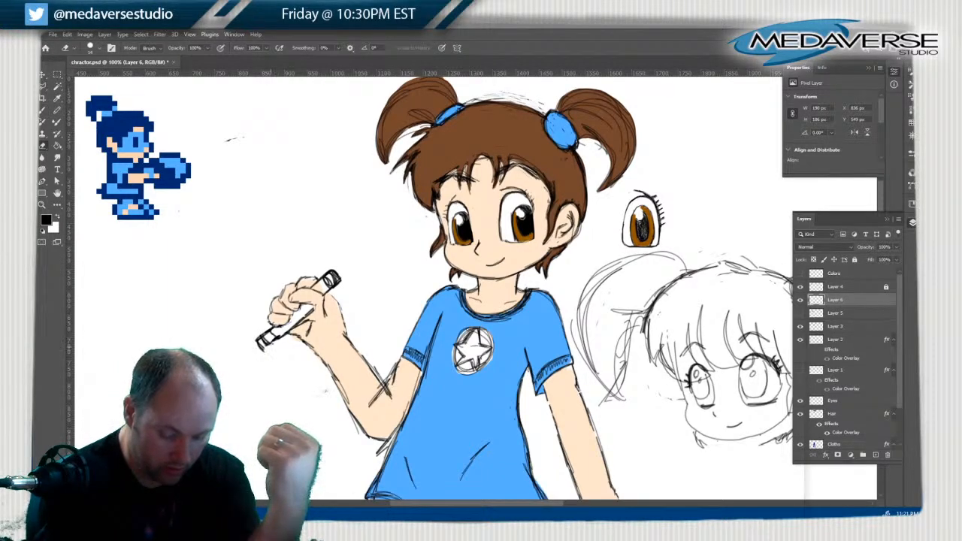
{"action": "mouse_move", "coordinate": [265, 330]}
{"action": "left_mouse_down"}
{"action": "mouse_move", "coordinate": [278, 339]}
{"action": "mouse_move", "coordinate": [333, 273]}
{"action": "left_mouse_up"}
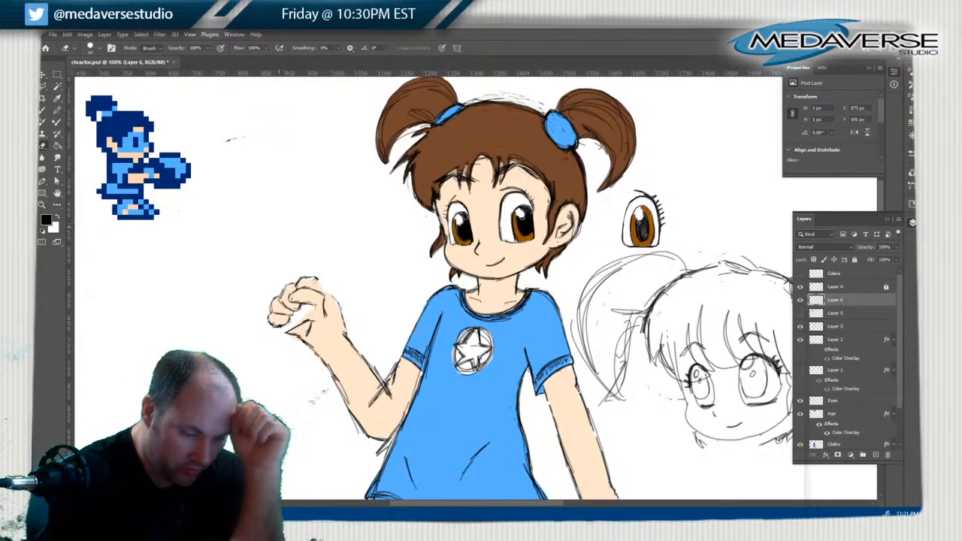
Draw a thick cylindrical handle with banded ends through the character's closed fist on Layer 6, using the black brush
{"action": "key", "text": "b"}
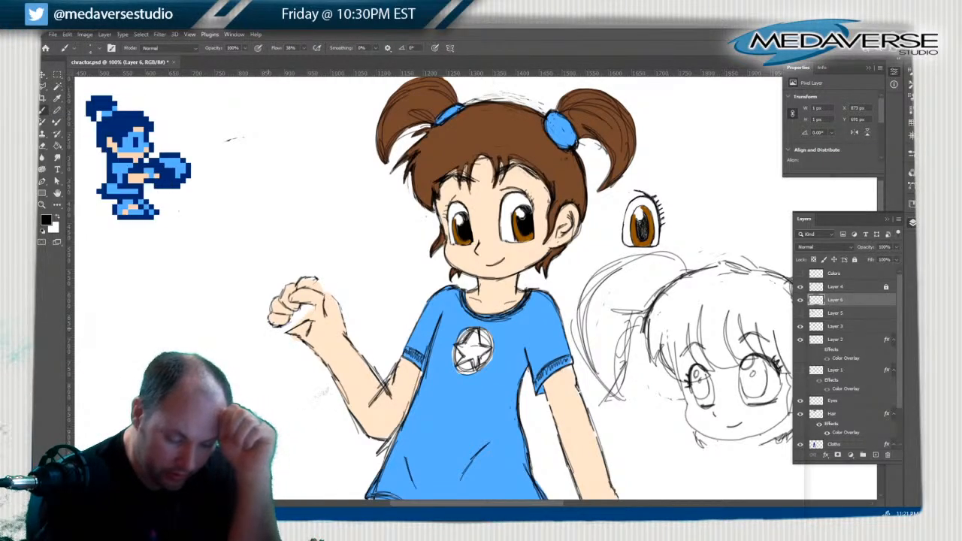
{"action": "left_click_drag", "start_coordinate": [269, 326], "coordinate": [255, 337]}
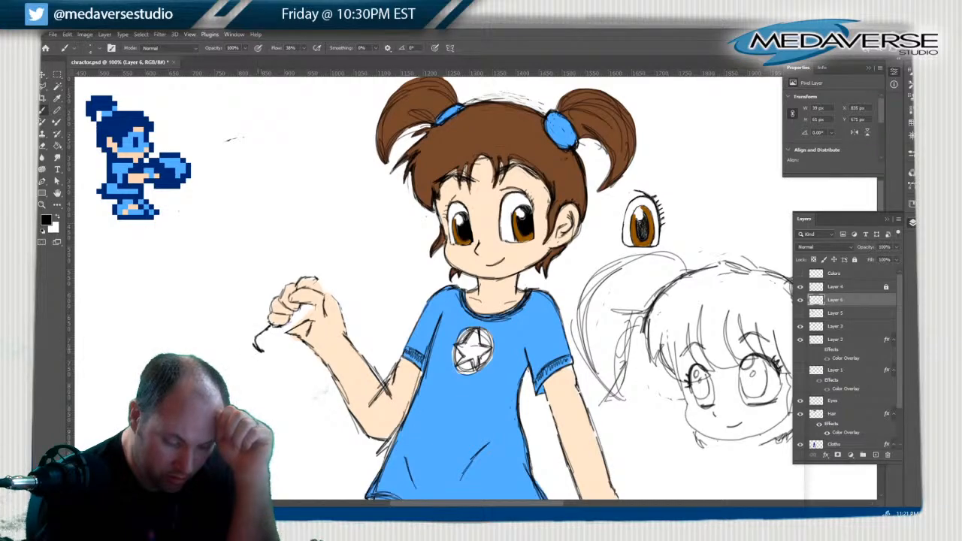
{"action": "mouse_move", "coordinate": [279, 340]}
{"action": "left_mouse_down"}
{"action": "mouse_move", "coordinate": [260, 350]}
{"action": "mouse_move", "coordinate": [318, 308]}
{"action": "mouse_move", "coordinate": [322, 275]}
{"action": "mouse_move", "coordinate": [332, 265]}
{"action": "mouse_move", "coordinate": [343, 280]}
{"action": "mouse_move", "coordinate": [334, 266]}
{"action": "left_mouse_up"}
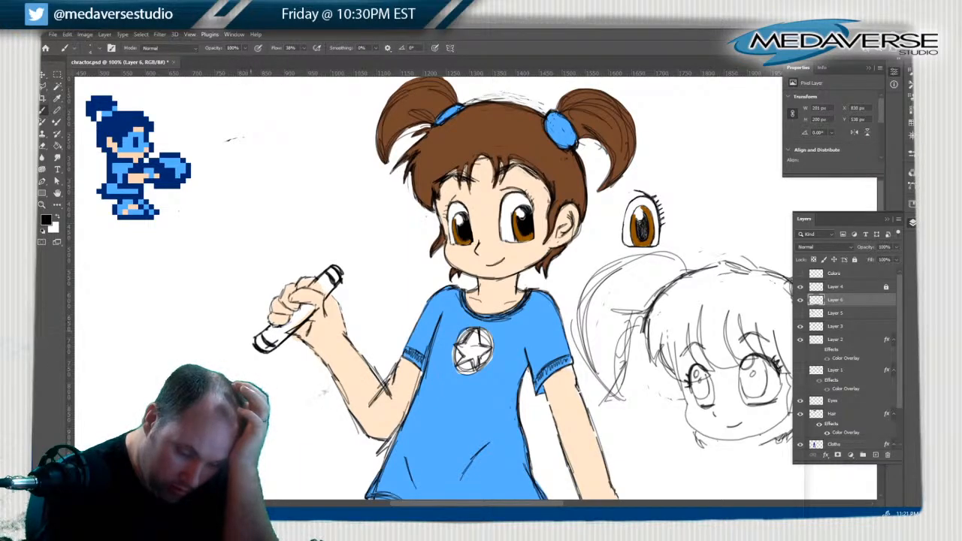
Sketch the inner frame around the handle, with a rounded arch above the fist and a squared base behind the wrist
{"action": "mouse_move", "coordinate": [255, 335]}
{"action": "left_mouse_down"}
{"action": "mouse_move", "coordinate": [233, 305]}
{"action": "mouse_move", "coordinate": [231, 263]}
{"action": "mouse_move", "coordinate": [278, 226]}
{"action": "left_mouse_up"}
{"action": "mouse_move", "coordinate": [236, 257]}
{"action": "left_mouse_down"}
{"action": "mouse_move", "coordinate": [223, 308]}
{"action": "mouse_move", "coordinate": [257, 244]}
{"action": "mouse_move", "coordinate": [300, 229]}
{"action": "mouse_move", "coordinate": [327, 263]}
{"action": "mouse_move", "coordinate": [290, 232]}
{"action": "mouse_move", "coordinate": [227, 274]}
{"action": "mouse_move", "coordinate": [225, 320]}
{"action": "mouse_move", "coordinate": [248, 248]}
{"action": "mouse_move", "coordinate": [311, 233]}
{"action": "mouse_move", "coordinate": [323, 260]}
{"action": "left_mouse_up"}
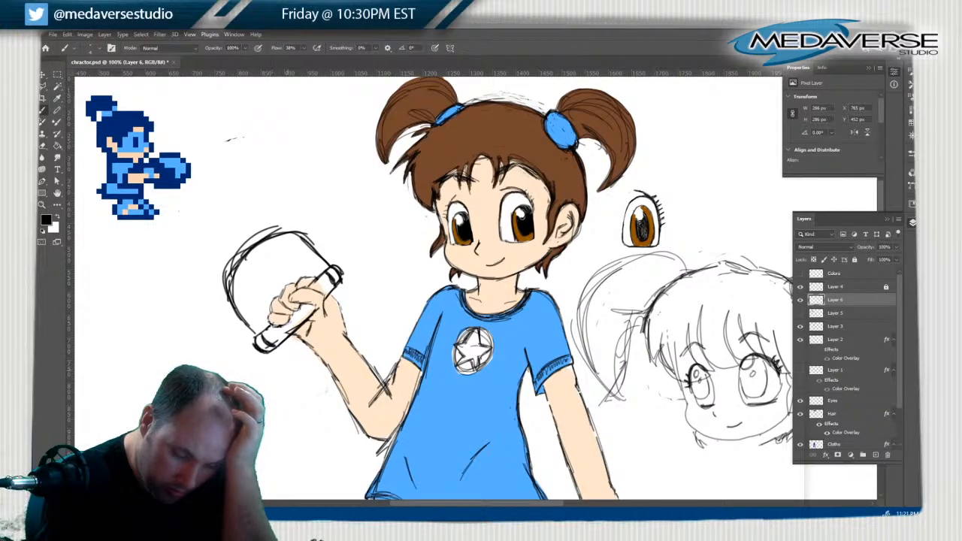
{"action": "mouse_move", "coordinate": [267, 347]}
{"action": "left_mouse_down"}
{"action": "mouse_move", "coordinate": [295, 369]}
{"action": "mouse_move", "coordinate": [315, 352]}
{"action": "left_mouse_up"}
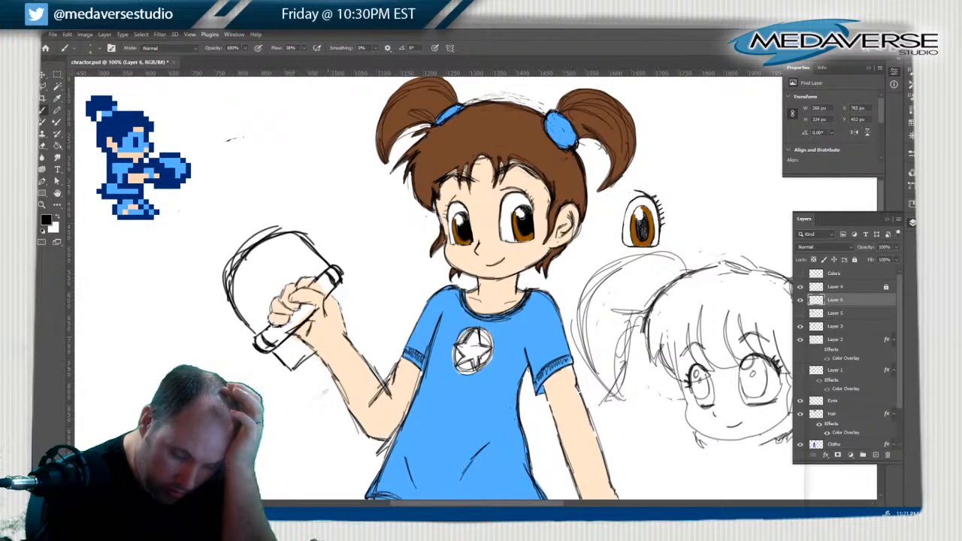
{"action": "left_click_drag", "start_coordinate": [344, 321], "coordinate": [347, 323]}
{"action": "left_click_drag", "start_coordinate": [347, 290], "coordinate": [363, 304]}
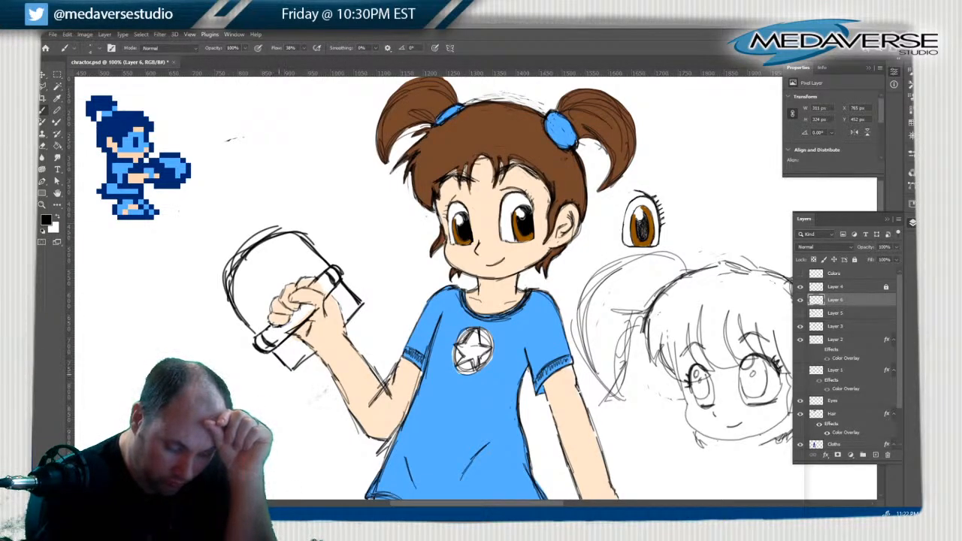
Sketch a large tilted, angular shield outline with cut corners around the arch and handle
{"action": "left_click_drag", "start_coordinate": [172, 271], "coordinate": [267, 381]}
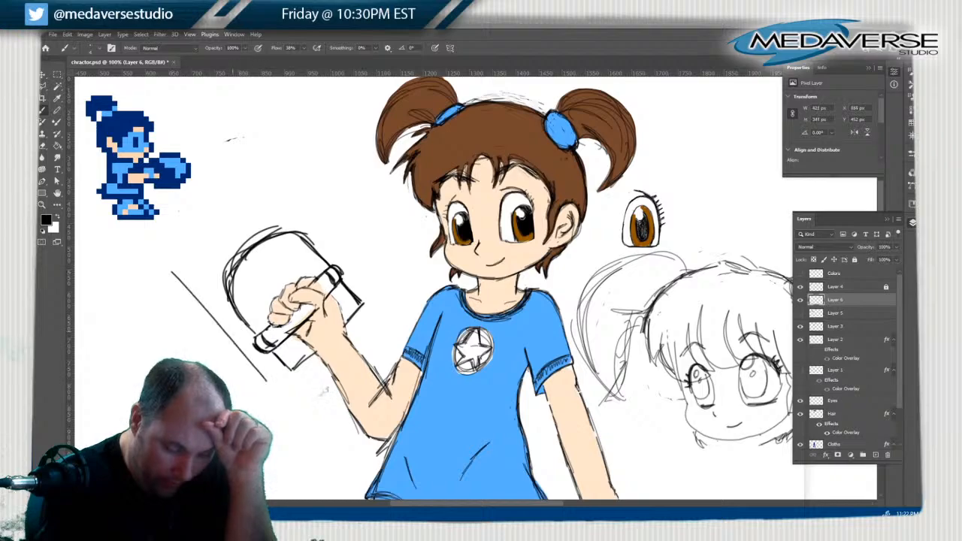
{"action": "mouse_move", "coordinate": [289, 197]}
{"action": "left_mouse_down"}
{"action": "mouse_move", "coordinate": [384, 293]}
{"action": "mouse_move", "coordinate": [383, 284]}
{"action": "left_mouse_up"}
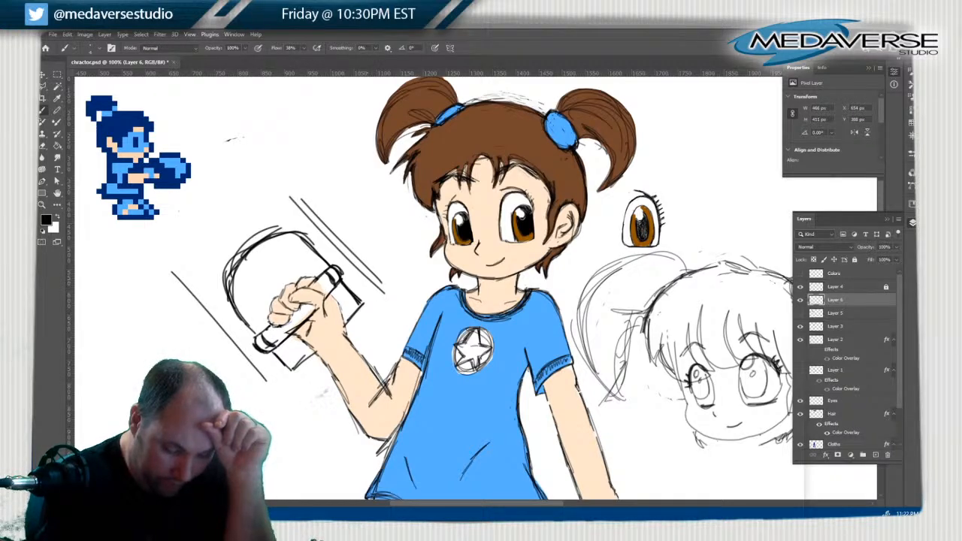
{"action": "mouse_move", "coordinate": [266, 381]}
{"action": "left_mouse_down"}
{"action": "mouse_move", "coordinate": [301, 388]}
{"action": "mouse_move", "coordinate": [389, 295]}
{"action": "mouse_move", "coordinate": [336, 238]}
{"action": "left_mouse_up"}
{"action": "left_click_drag", "start_coordinate": [381, 291], "coordinate": [275, 188]}
{"action": "mouse_move", "coordinate": [160, 265]}
{"action": "left_mouse_down"}
{"action": "mouse_move", "coordinate": [198, 303]}
{"action": "mouse_move", "coordinate": [169, 253]}
{"action": "mouse_move", "coordinate": [166, 212]}
{"action": "mouse_move", "coordinate": [226, 173]}
{"action": "left_mouse_up"}
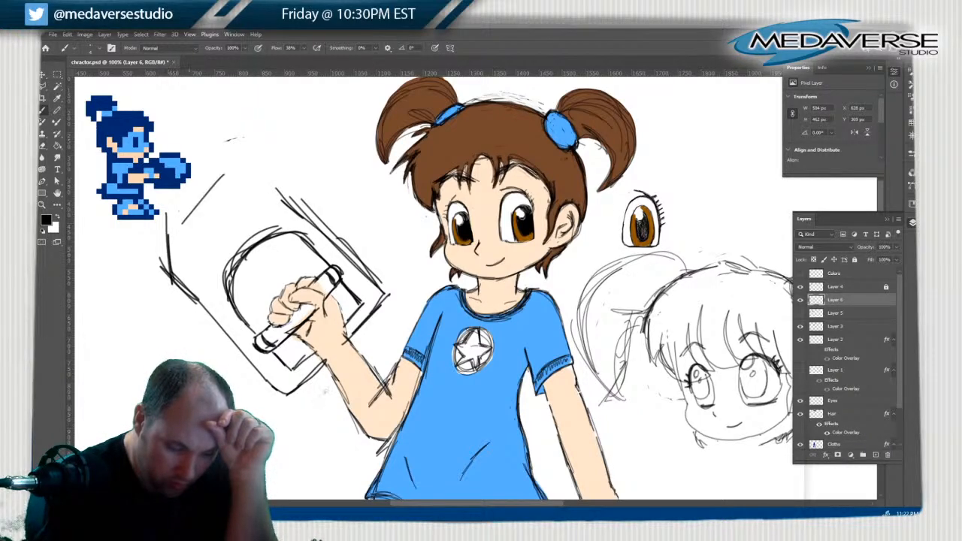
{"action": "mouse_move", "coordinate": [164, 233]}
{"action": "left_mouse_down"}
{"action": "mouse_move", "coordinate": [227, 174]}
{"action": "mouse_move", "coordinate": [279, 182]}
{"action": "left_mouse_up"}
{"action": "mouse_move", "coordinate": [216, 183]}
{"action": "left_mouse_down"}
{"action": "mouse_move", "coordinate": [279, 180]}
{"action": "mouse_move", "coordinate": [346, 248]}
{"action": "left_mouse_up"}
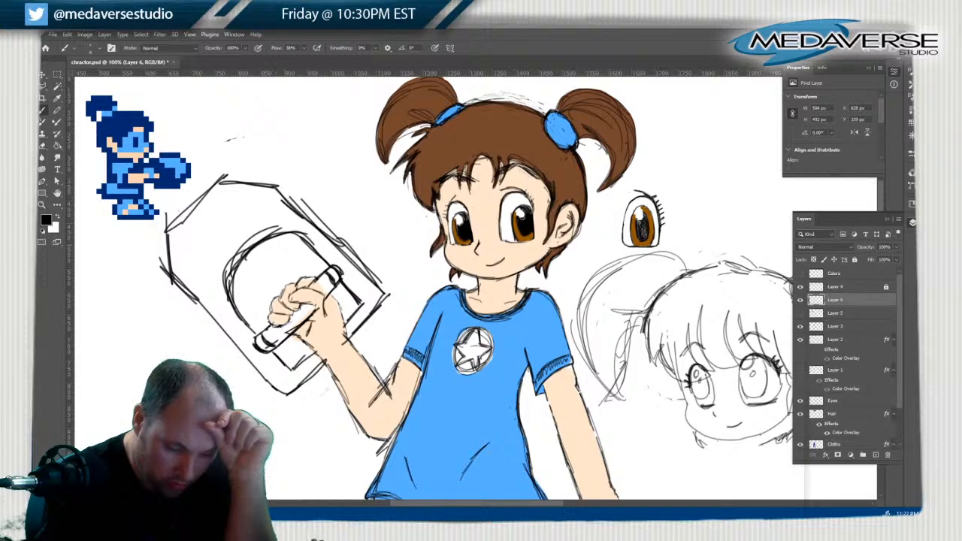
Darken the edges of the shield outline with repeated strokes along its front end, long sides and base
{"action": "mouse_move", "coordinate": [268, 170]}
{"action": "left_mouse_down"}
{"action": "mouse_move", "coordinate": [329, 236]}
{"action": "mouse_move", "coordinate": [299, 203]}
{"action": "mouse_move", "coordinate": [210, 182]}
{"action": "mouse_move", "coordinate": [166, 225]}
{"action": "left_mouse_up"}
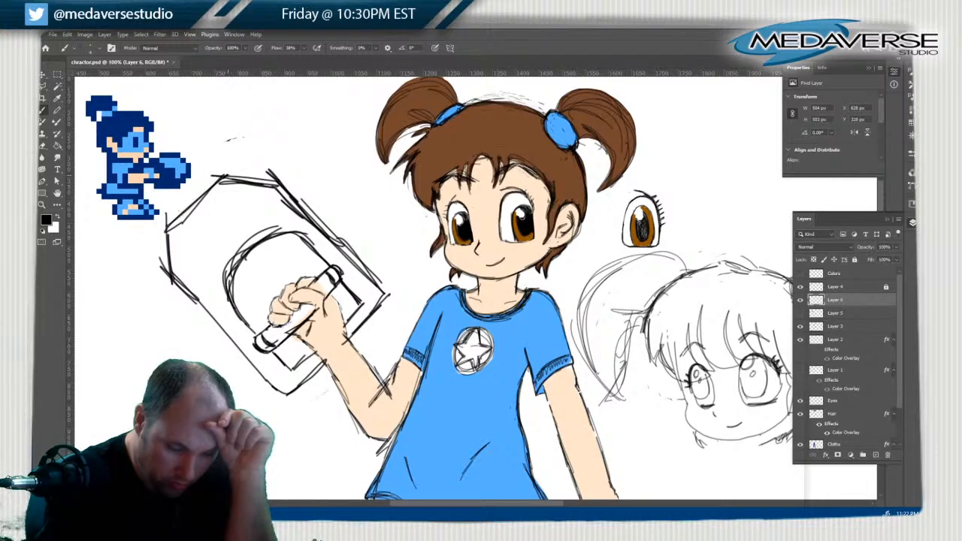
{"action": "mouse_move", "coordinate": [218, 188]}
{"action": "left_mouse_down"}
{"action": "mouse_move", "coordinate": [163, 230]}
{"action": "mouse_move", "coordinate": [198, 308]}
{"action": "left_mouse_up"}
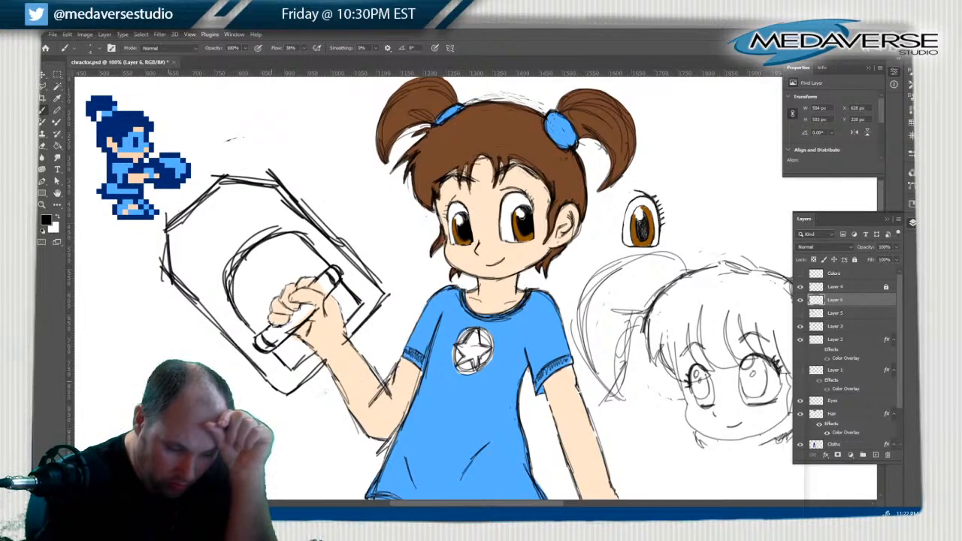
{"action": "left_click_drag", "start_coordinate": [275, 181], "coordinate": [371, 280]}
{"action": "left_click_drag", "start_coordinate": [326, 231], "coordinate": [382, 292]}
{"action": "left_click_drag", "start_coordinate": [341, 248], "coordinate": [386, 296]}
{"action": "left_click_drag", "start_coordinate": [387, 294], "coordinate": [347, 338]}
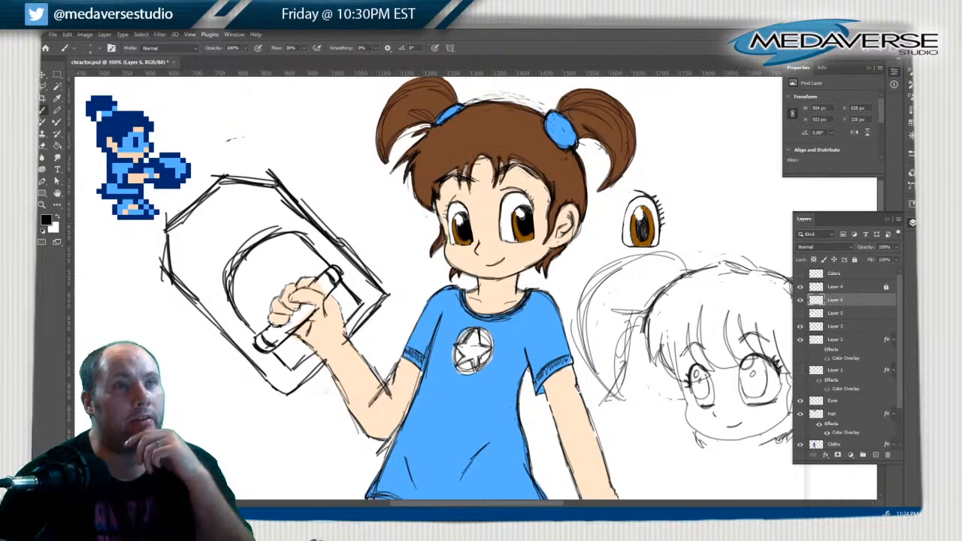
Look at the "he-man weapons" Bing image in the browser as a reference, and return to the drawing
{"action": "left_click_drag", "start_coordinate": [652, 30], "coordinate": [380, 124]}
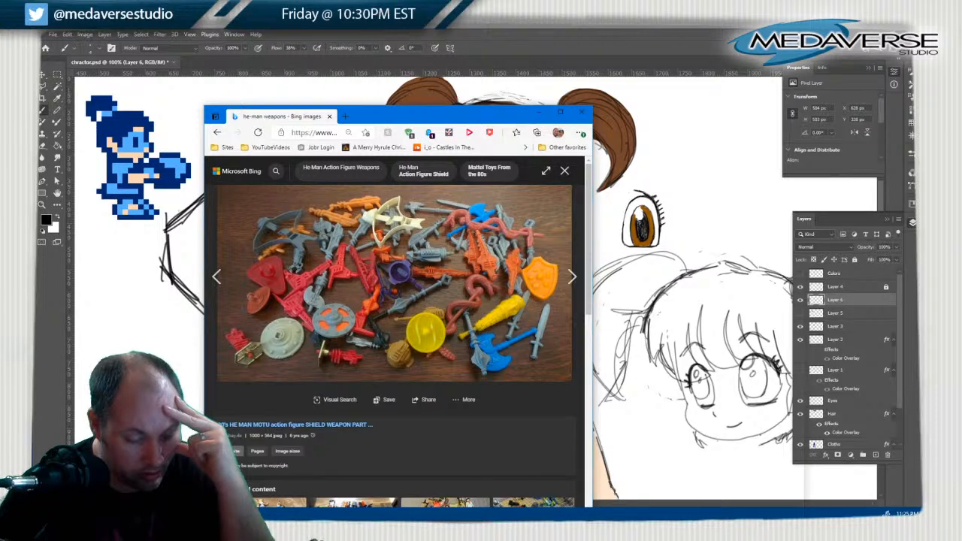
{"action": "key", "text": "alt+Tab"}
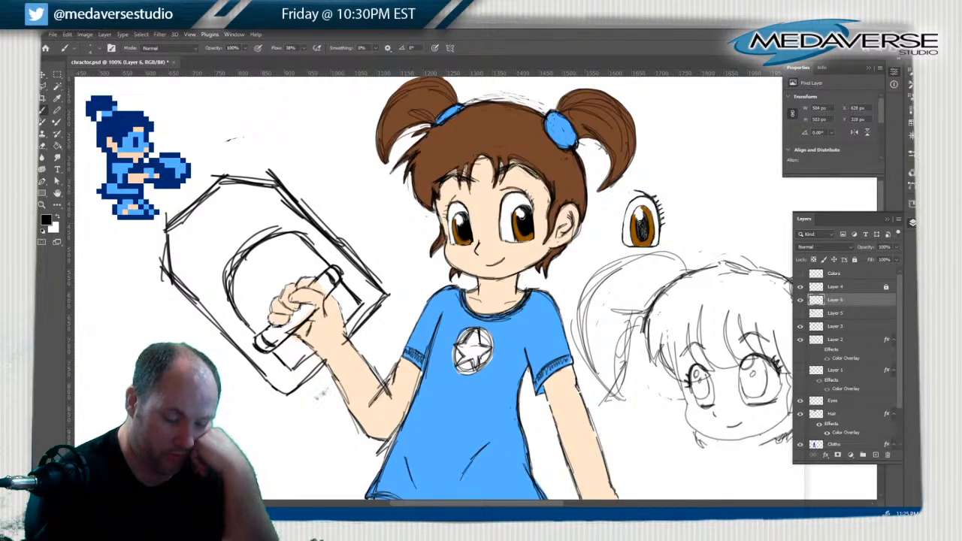
Draw an inner border line parallel to the shield's outer outline, around its sides, base and front end
{"action": "left_click_drag", "start_coordinate": [211, 297], "coordinate": [224, 312]}
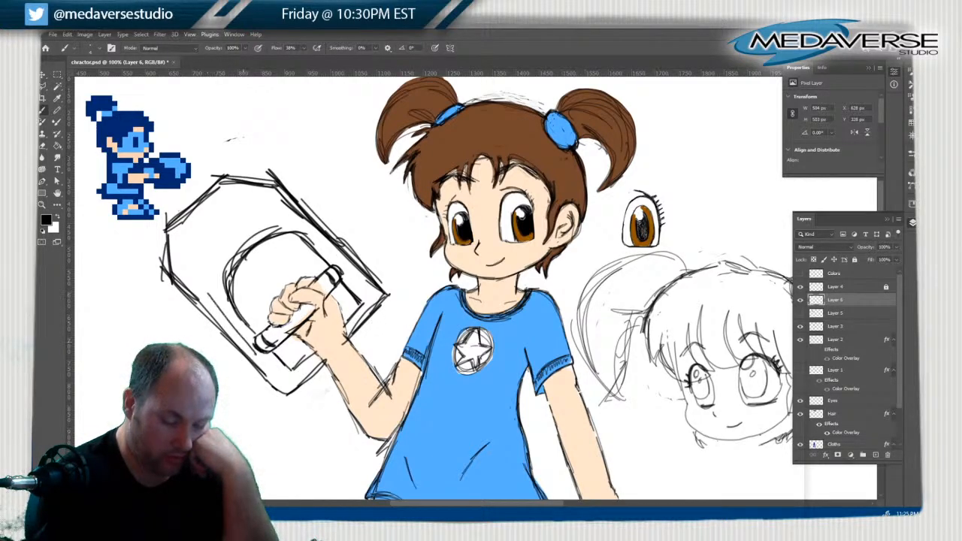
{"action": "mouse_move", "coordinate": [265, 361]}
{"action": "left_mouse_down"}
{"action": "mouse_move", "coordinate": [285, 383]}
{"action": "mouse_move", "coordinate": [308, 383]}
{"action": "left_mouse_up"}
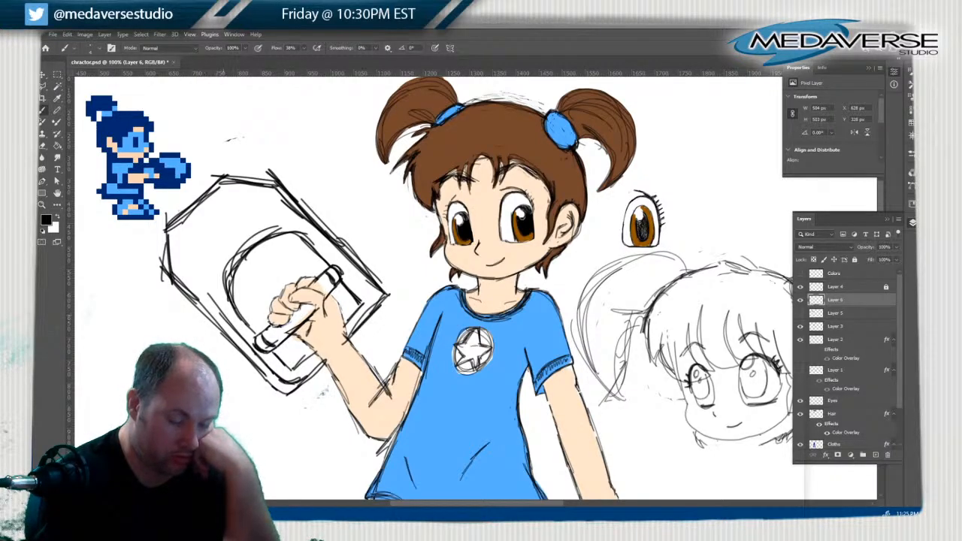
{"action": "mouse_move", "coordinate": [221, 312]}
{"action": "left_mouse_down"}
{"action": "mouse_move", "coordinate": [172, 238]}
{"action": "mouse_move", "coordinate": [188, 269]}
{"action": "mouse_move", "coordinate": [203, 194]}
{"action": "mouse_move", "coordinate": [243, 181]}
{"action": "mouse_move", "coordinate": [351, 275]}
{"action": "left_mouse_up"}
{"action": "mouse_move", "coordinate": [295, 224]}
{"action": "left_mouse_down"}
{"action": "mouse_move", "coordinate": [382, 303]}
{"action": "mouse_move", "coordinate": [260, 192]}
{"action": "left_mouse_up"}
{"action": "mouse_move", "coordinate": [251, 181]}
{"action": "left_mouse_down"}
{"action": "mouse_move", "coordinate": [301, 230]}
{"action": "mouse_move", "coordinate": [204, 179]}
{"action": "mouse_move", "coordinate": [179, 215]}
{"action": "left_mouse_up"}
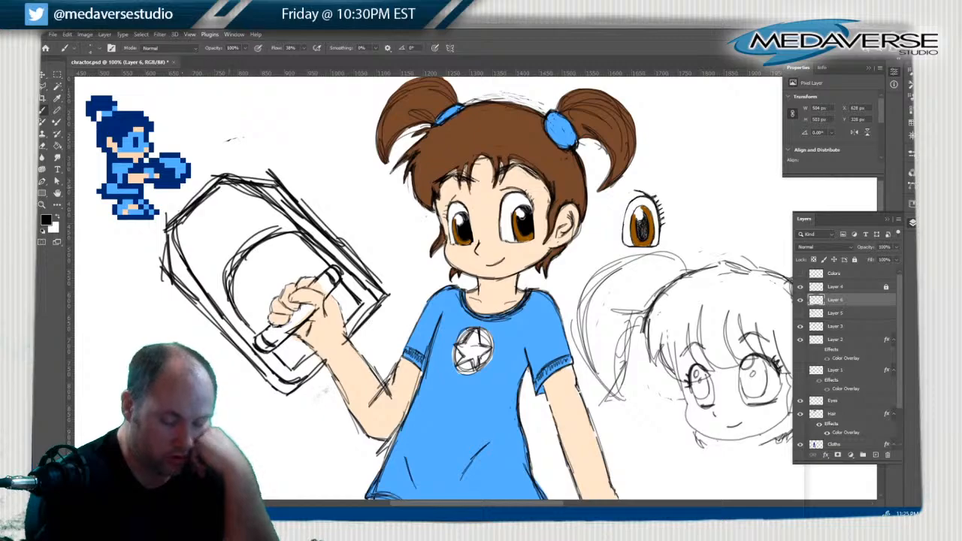
Add a second curved line around the arch above the fist and shade the band in between with dark strokes
{"action": "mouse_move", "coordinate": [241, 316]}
{"action": "left_mouse_down"}
{"action": "mouse_move", "coordinate": [249, 267]}
{"action": "mouse_move", "coordinate": [319, 242]}
{"action": "mouse_move", "coordinate": [306, 228]}
{"action": "mouse_move", "coordinate": [219, 281]}
{"action": "mouse_move", "coordinate": [216, 248]}
{"action": "mouse_move", "coordinate": [221, 283]}
{"action": "mouse_move", "coordinate": [278, 241]}
{"action": "left_mouse_up"}
{"action": "left_click_drag", "start_coordinate": [230, 298], "coordinate": [317, 228]}
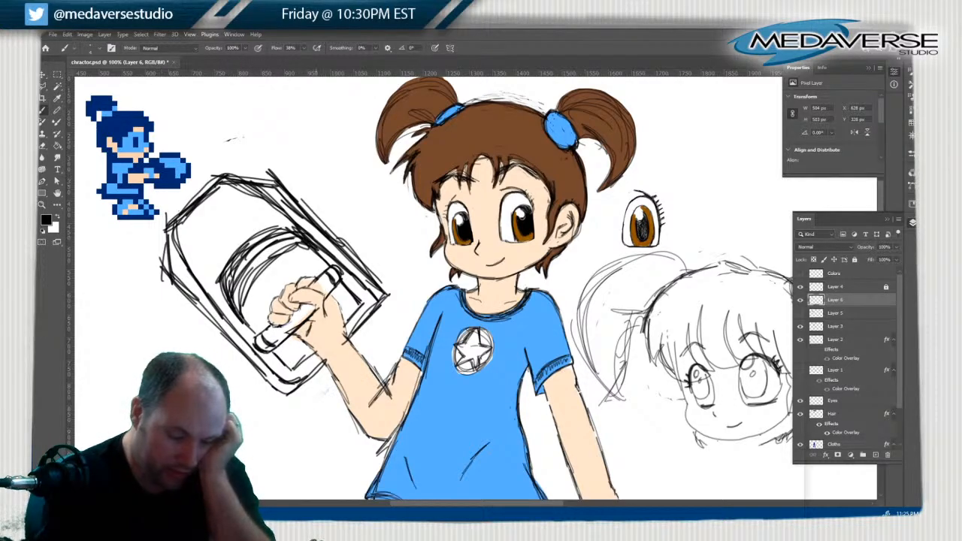
{"action": "mouse_move", "coordinate": [227, 293]}
{"action": "left_mouse_down"}
{"action": "mouse_move", "coordinate": [221, 272]}
{"action": "mouse_move", "coordinate": [222, 298]}
{"action": "left_mouse_up"}
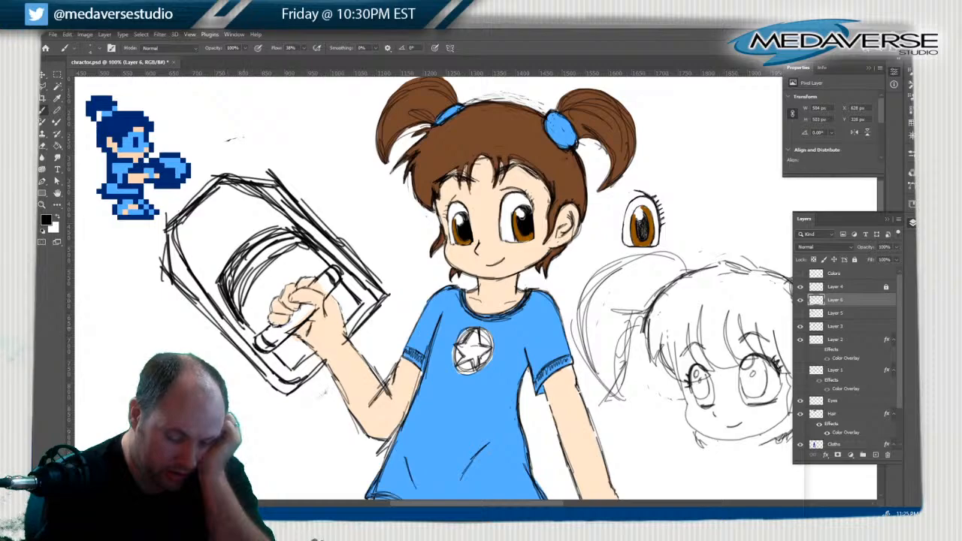
{"action": "mouse_move", "coordinate": [250, 331]}
{"action": "left_mouse_down"}
{"action": "mouse_move", "coordinate": [239, 281]}
{"action": "mouse_move", "coordinate": [294, 242]}
{"action": "mouse_move", "coordinate": [323, 245]}
{"action": "mouse_move", "coordinate": [291, 224]}
{"action": "mouse_move", "coordinate": [219, 270]}
{"action": "left_mouse_up"}
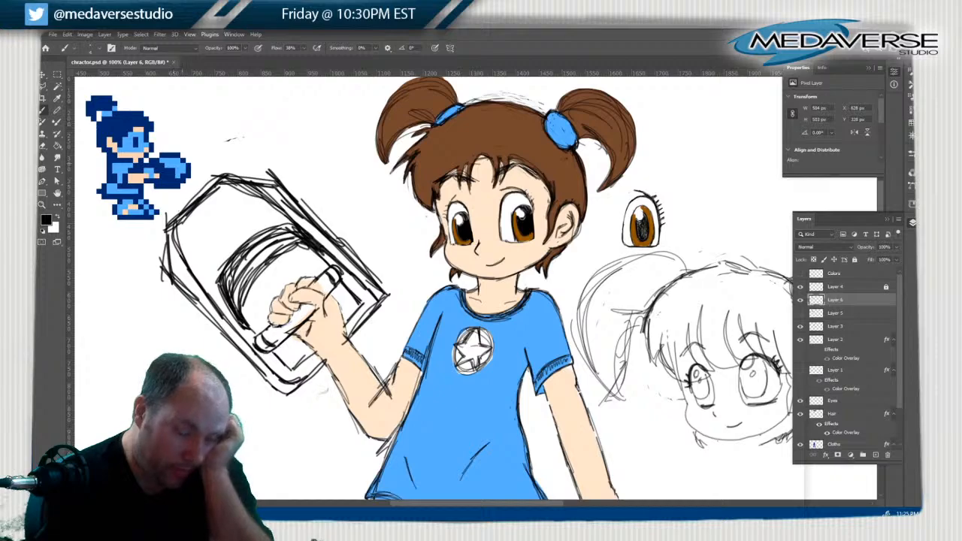
Add a raised edge at the shield's front end, a central seam, side panel lines and small rivet dots
{"action": "mouse_move", "coordinate": [174, 223]}
{"action": "left_mouse_down"}
{"action": "mouse_move", "coordinate": [176, 197]}
{"action": "mouse_move", "coordinate": [212, 170]}
{"action": "mouse_move", "coordinate": [221, 179]}
{"action": "mouse_move", "coordinate": [209, 169]}
{"action": "mouse_move", "coordinate": [185, 191]}
{"action": "mouse_move", "coordinate": [239, 245]}
{"action": "left_mouse_up"}
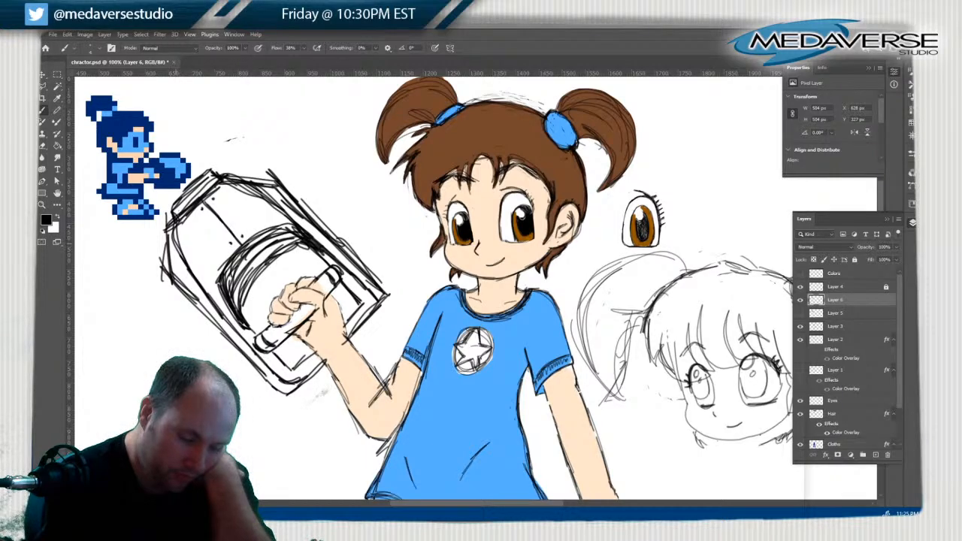
{"action": "left_click_drag", "start_coordinate": [176, 243], "coordinate": [218, 275]}
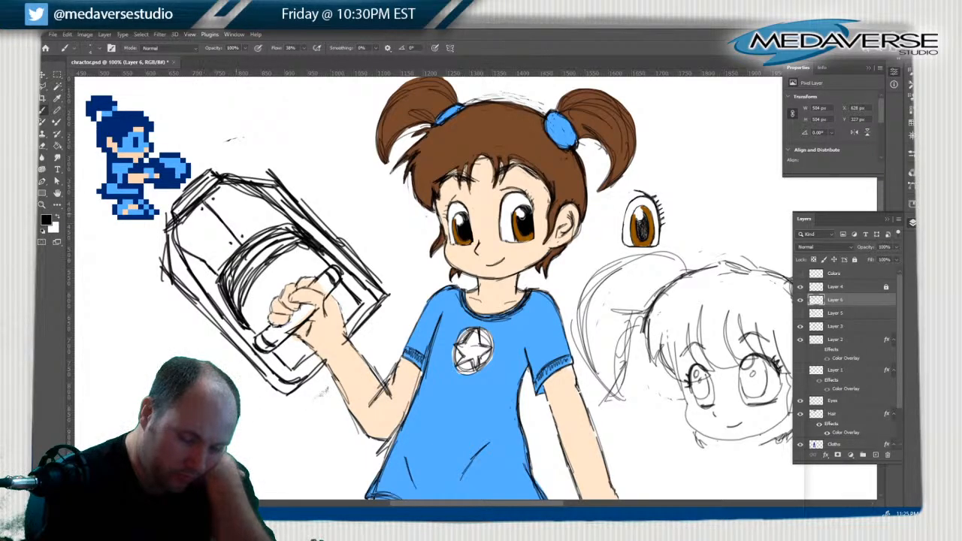
{"action": "left_click_drag", "start_coordinate": [242, 186], "coordinate": [267, 225]}
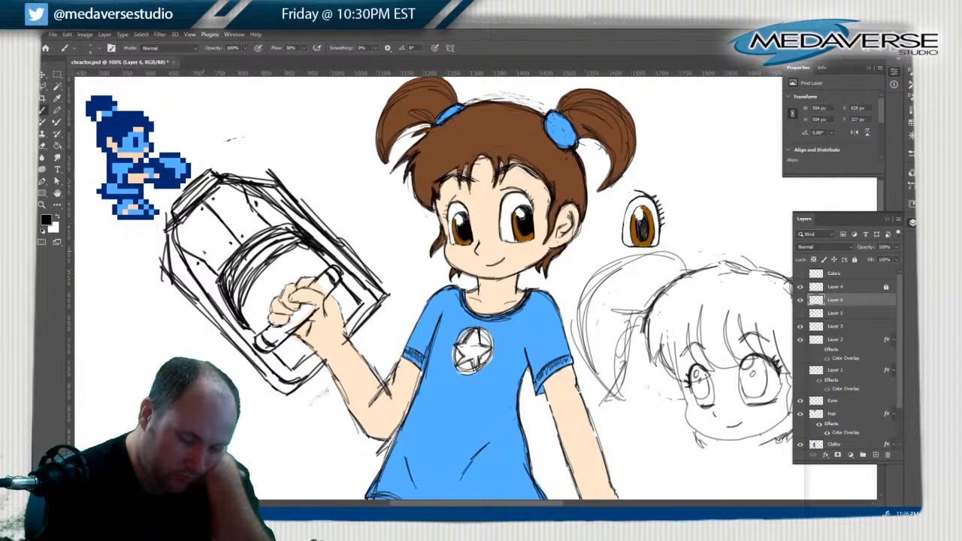
{"action": "left_click", "coordinate": [205, 253]}
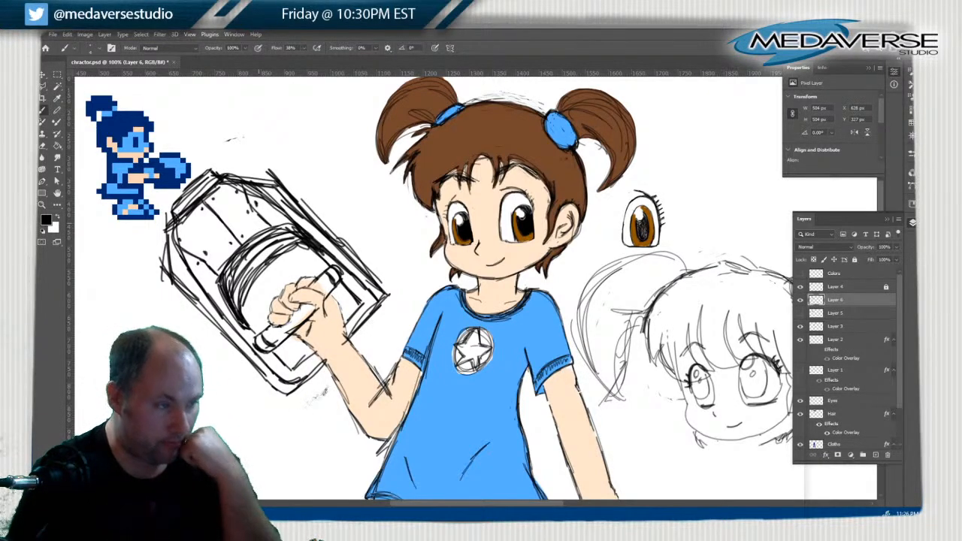
{"action": "mouse_move", "coordinate": [309, 399]}
{"action": "left_mouse_down"}
{"action": "mouse_move", "coordinate": [328, 389]}
{"action": "mouse_move", "coordinate": [310, 398]}
{"action": "left_mouse_up"}
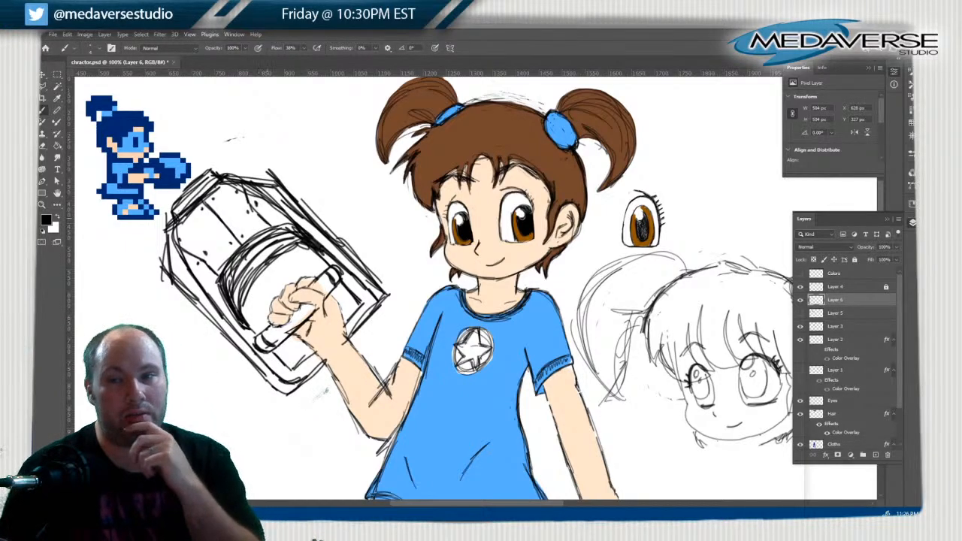
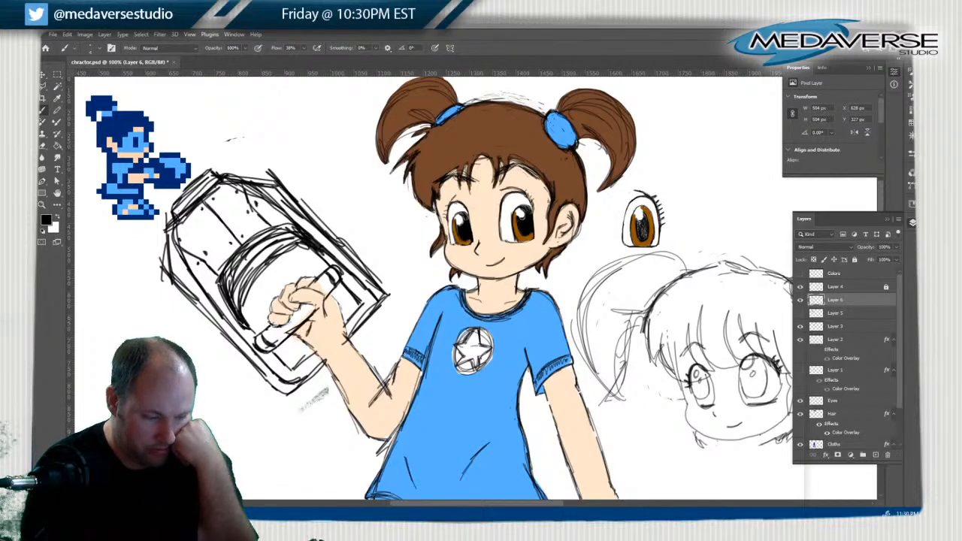
Erase the shield's front end with its raised edge, between the two long sides
{"action": "key", "text": "e"}
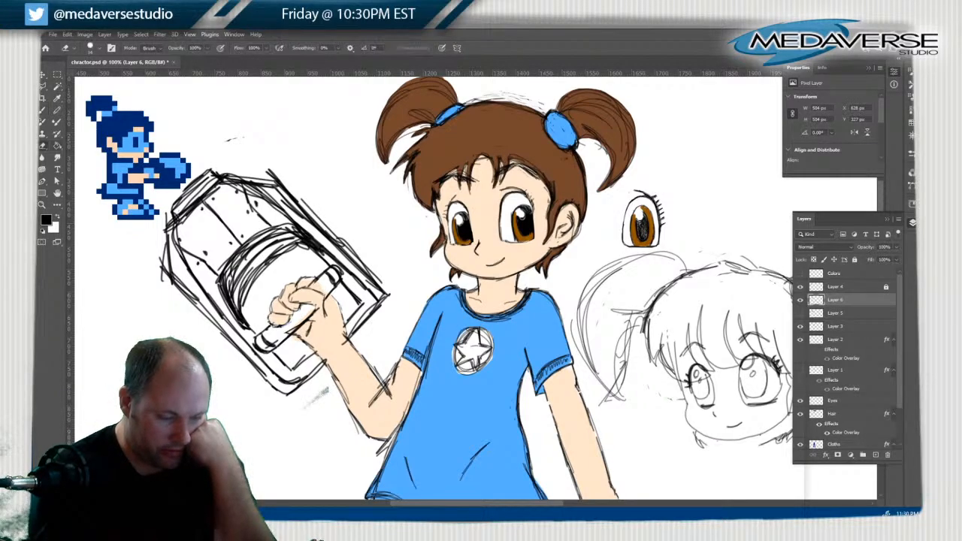
{"action": "left_click_drag", "start_coordinate": [171, 212], "coordinate": [216, 169]}
{"action": "mouse_move", "coordinate": [170, 229]}
{"action": "left_mouse_down"}
{"action": "mouse_move", "coordinate": [198, 197]}
{"action": "mouse_move", "coordinate": [171, 246]}
{"action": "mouse_move", "coordinate": [219, 181]}
{"action": "left_mouse_up"}
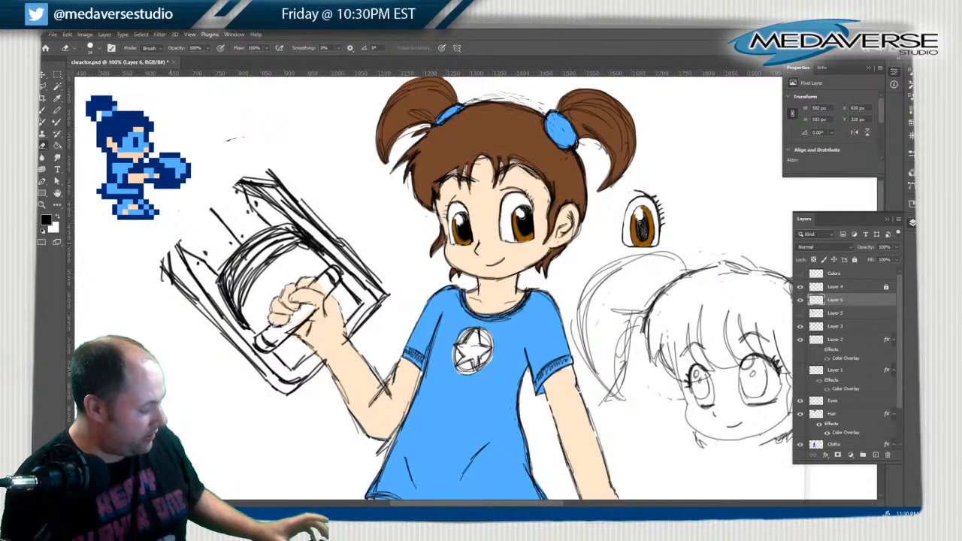
Clear the entire shield sketch from Layer 6 and get the Brush tool ready for a new design
{"action": "key", "text": "ctrl+a"}
{"action": "key", "text": "Delete"}
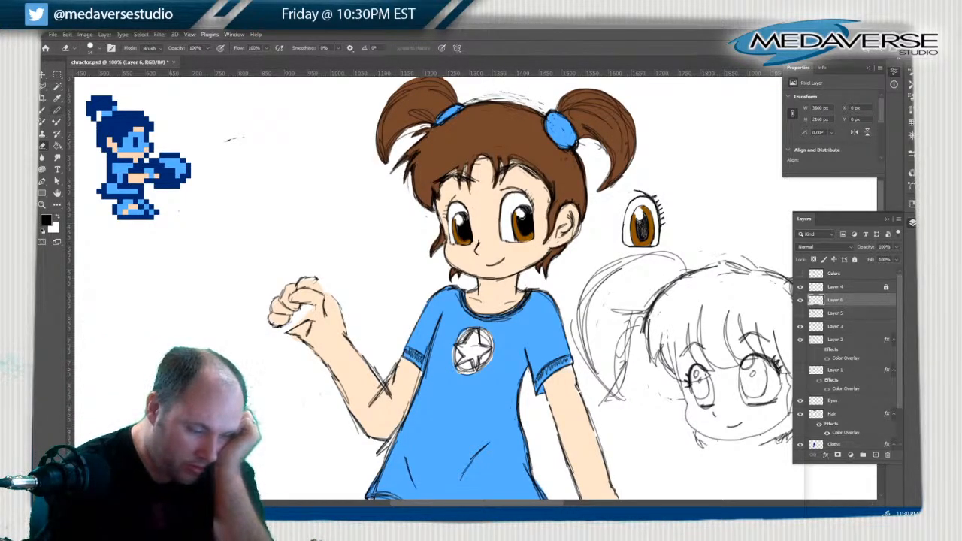
{"action": "left_click", "coordinate": [42, 110]}
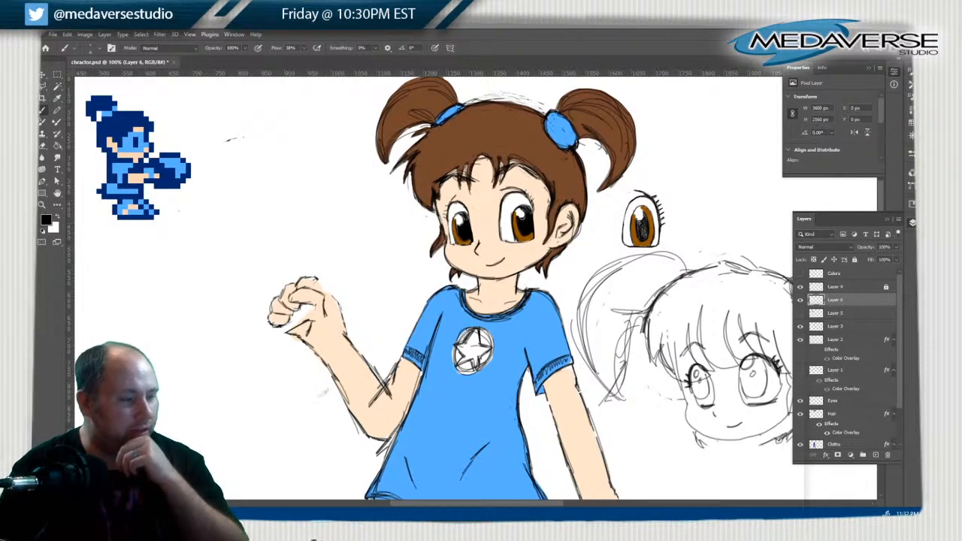
{"action": "left_click_drag", "start_coordinate": [325, 389], "coordinate": [308, 399]}
{"action": "key", "text": "ctrl+z"}
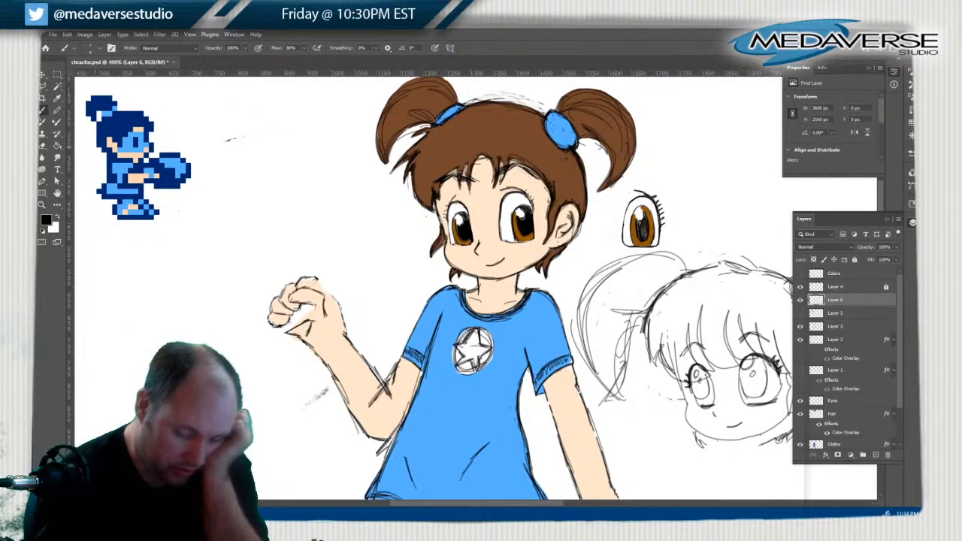
Draw a slanted cylindrical handle running through the raised fist, with two parallel sides and closed rounded ends
{"action": "mouse_move", "coordinate": [282, 323]}
{"action": "left_mouse_down"}
{"action": "mouse_move", "coordinate": [259, 335]}
{"action": "mouse_move", "coordinate": [282, 338]}
{"action": "mouse_move", "coordinate": [308, 317]}
{"action": "mouse_move", "coordinate": [328, 271]}
{"action": "mouse_move", "coordinate": [341, 280]}
{"action": "left_mouse_up"}
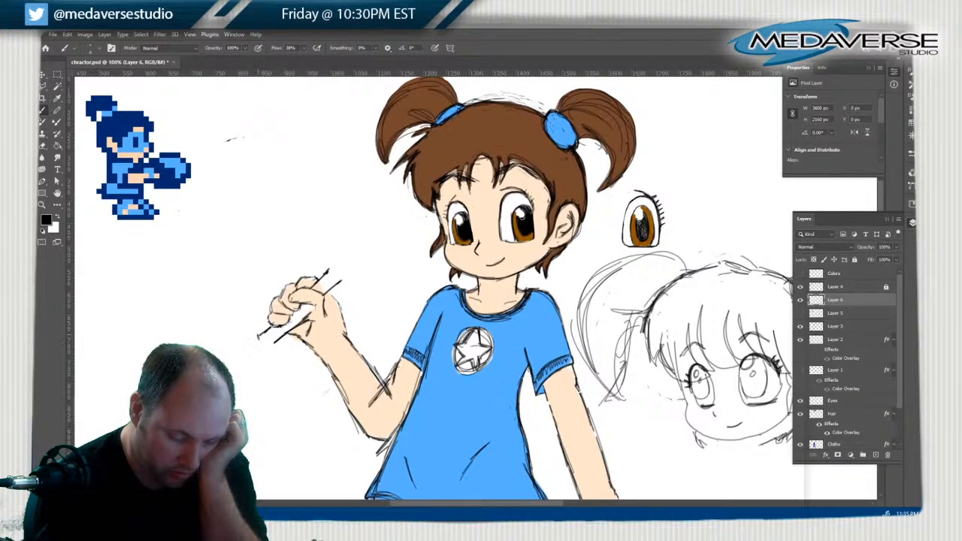
{"action": "left_click_drag", "start_coordinate": [265, 349], "coordinate": [278, 339]}
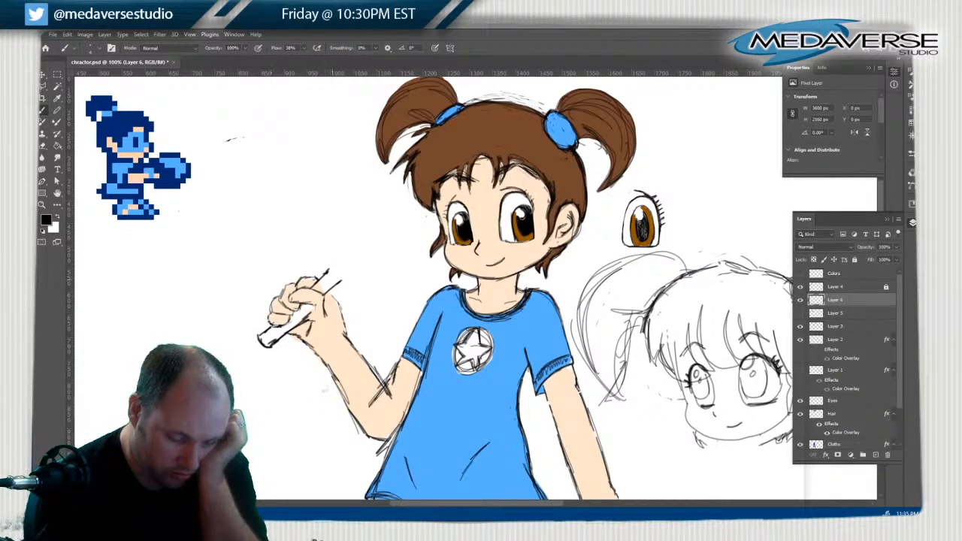
{"action": "left_click_drag", "start_coordinate": [329, 277], "coordinate": [340, 267]}
{"action": "left_click_drag", "start_coordinate": [338, 271], "coordinate": [343, 278]}
{"action": "left_click_drag", "start_coordinate": [331, 269], "coordinate": [344, 272]}
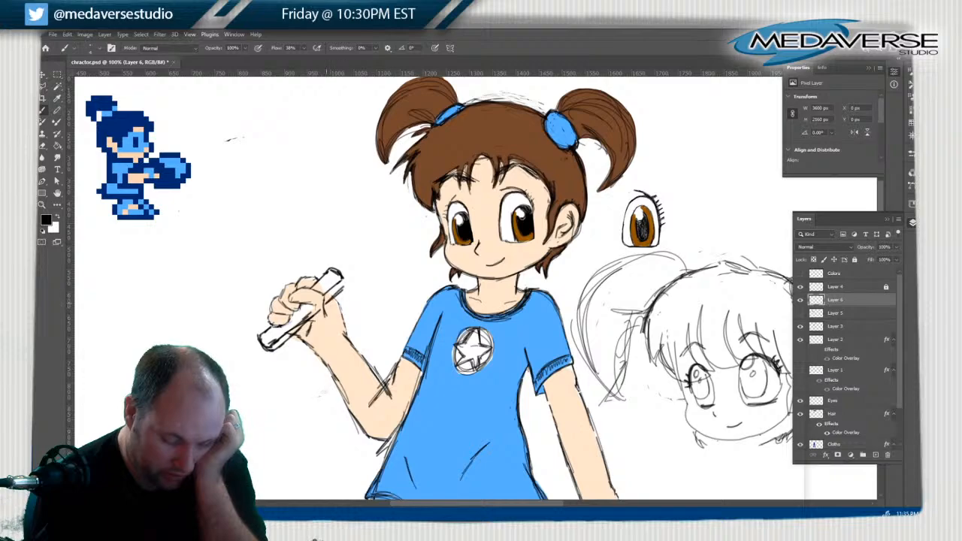
{"action": "mouse_move", "coordinate": [340, 274]}
{"action": "left_mouse_down"}
{"action": "mouse_move", "coordinate": [346, 289]}
{"action": "mouse_move", "coordinate": [311, 281]}
{"action": "left_mouse_up"}
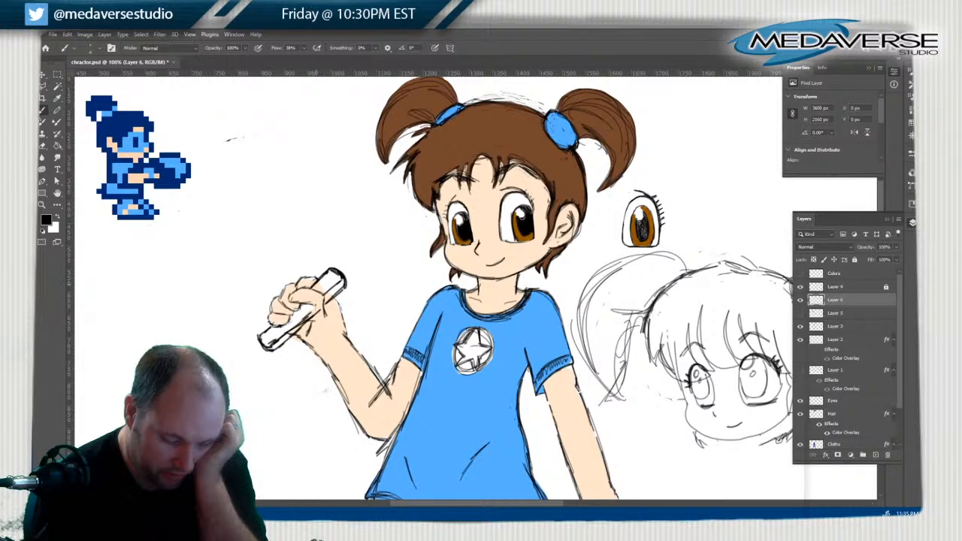
{"action": "mouse_move", "coordinate": [255, 335]}
{"action": "left_mouse_down"}
{"action": "mouse_move", "coordinate": [270, 328]}
{"action": "mouse_move", "coordinate": [274, 348]}
{"action": "left_mouse_up"}
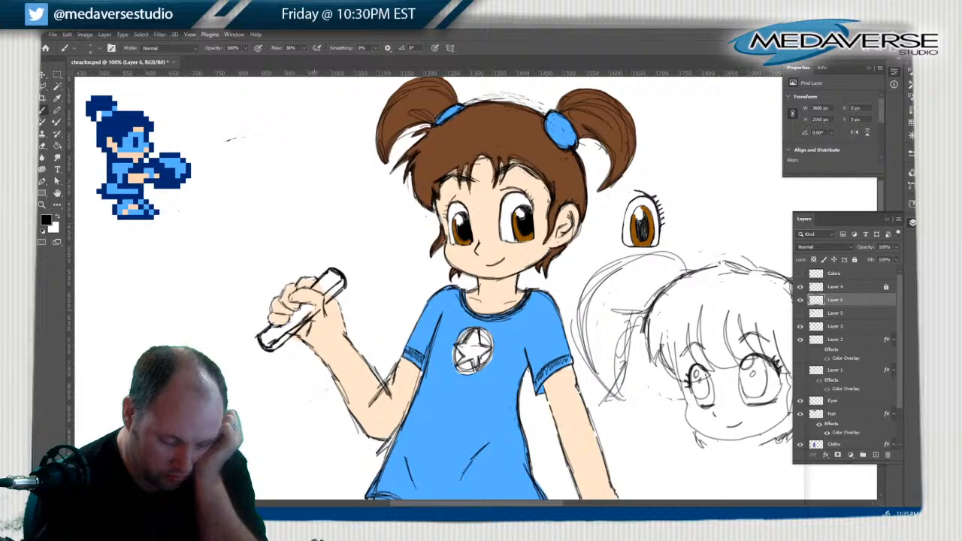
Retrace the fist's thumb, fingers and knuckles with dark lines around the handle and extend the handle's upper end
{"action": "mouse_move", "coordinate": [323, 292]}
{"action": "left_mouse_down"}
{"action": "mouse_move", "coordinate": [327, 312]}
{"action": "mouse_move", "coordinate": [308, 294]}
{"action": "mouse_move", "coordinate": [289, 299]}
{"action": "left_mouse_up"}
{"action": "left_click_drag", "start_coordinate": [293, 296], "coordinate": [287, 306]}
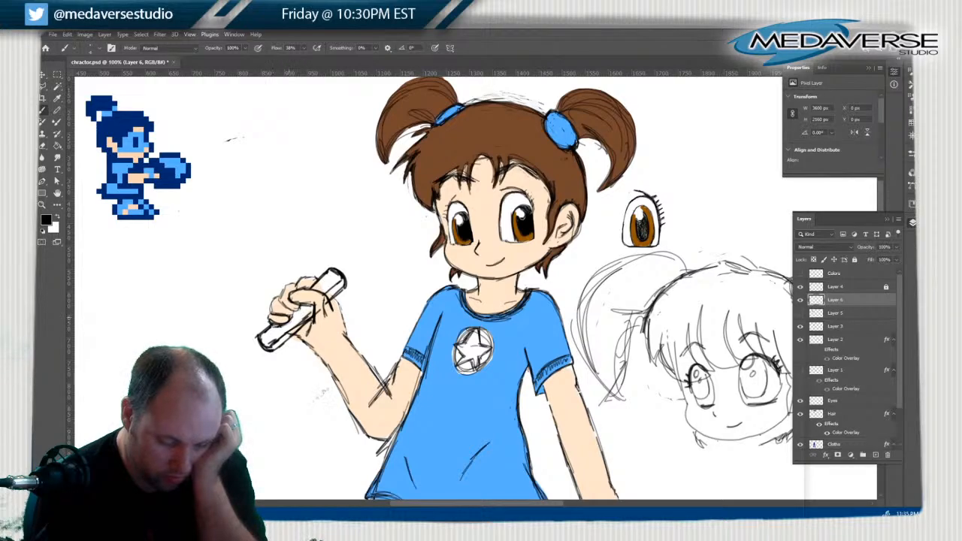
{"action": "mouse_move", "coordinate": [293, 305]}
{"action": "left_mouse_down"}
{"action": "mouse_move", "coordinate": [283, 297]}
{"action": "mouse_move", "coordinate": [290, 284]}
{"action": "mouse_move", "coordinate": [270, 323]}
{"action": "left_mouse_up"}
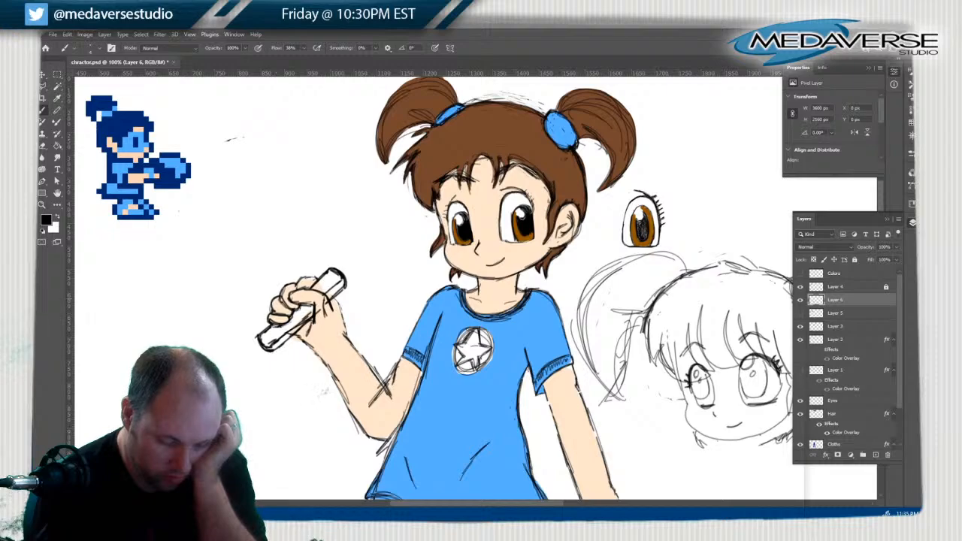
{"action": "left_click_drag", "start_coordinate": [294, 287], "coordinate": [315, 276]}
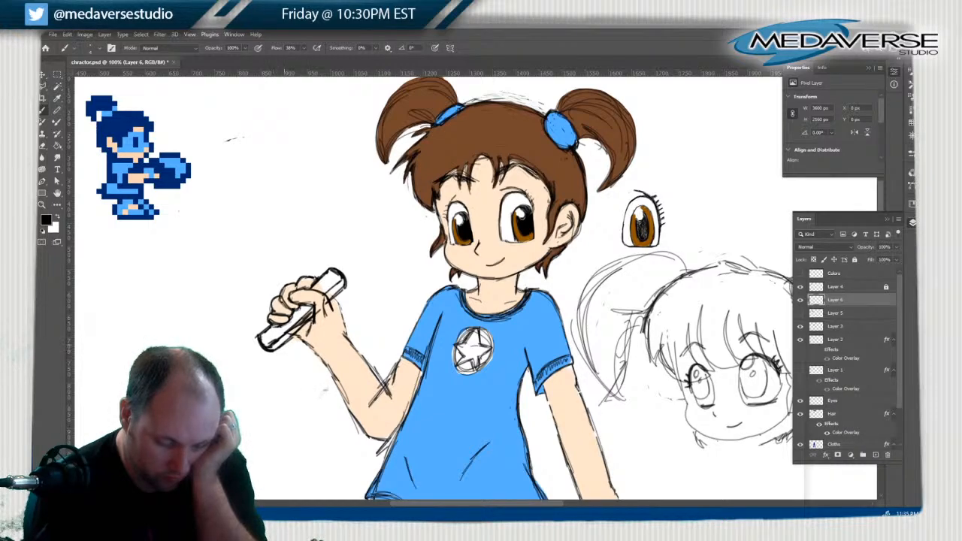
{"action": "left_click_drag", "start_coordinate": [341, 289], "coordinate": [350, 280]}
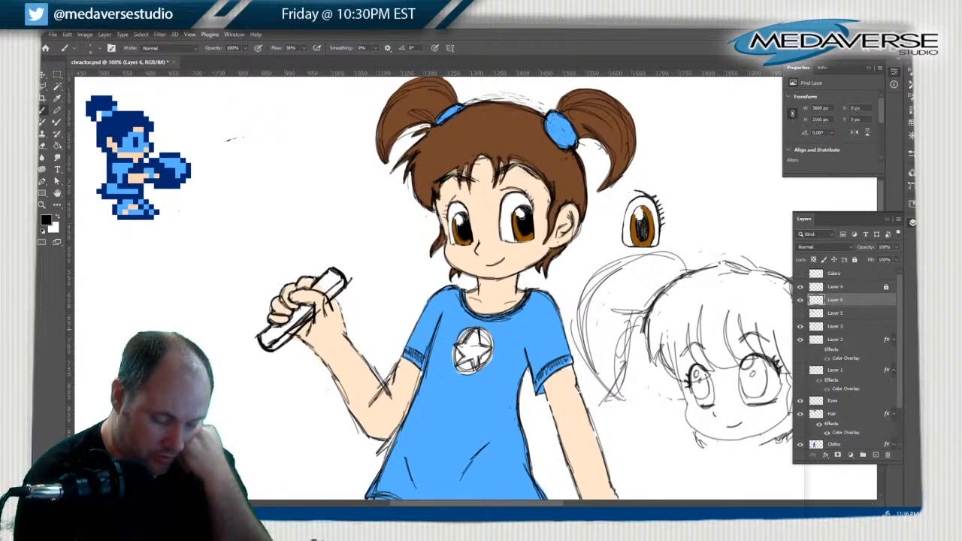
Draw double parallel side lines on both sides of the fist and close them at the base with angled corners around the forearm
{"action": "left_click_drag", "start_coordinate": [193, 299], "coordinate": [269, 389]}
{"action": "left_click_drag", "start_coordinate": [326, 214], "coordinate": [381, 287]}
{"action": "left_click_drag", "start_coordinate": [208, 293], "coordinate": [277, 377]}
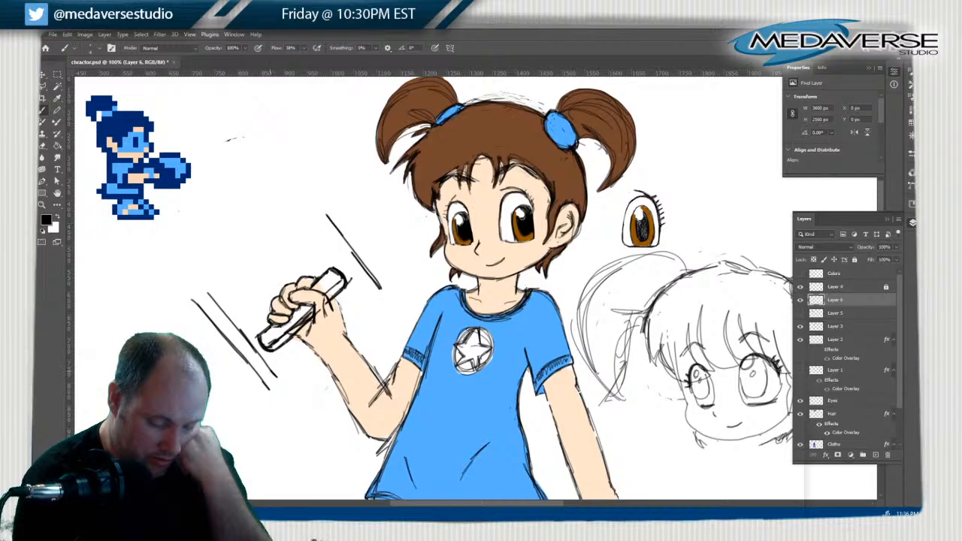
{"action": "left_click_drag", "start_coordinate": [310, 219], "coordinate": [366, 293]}
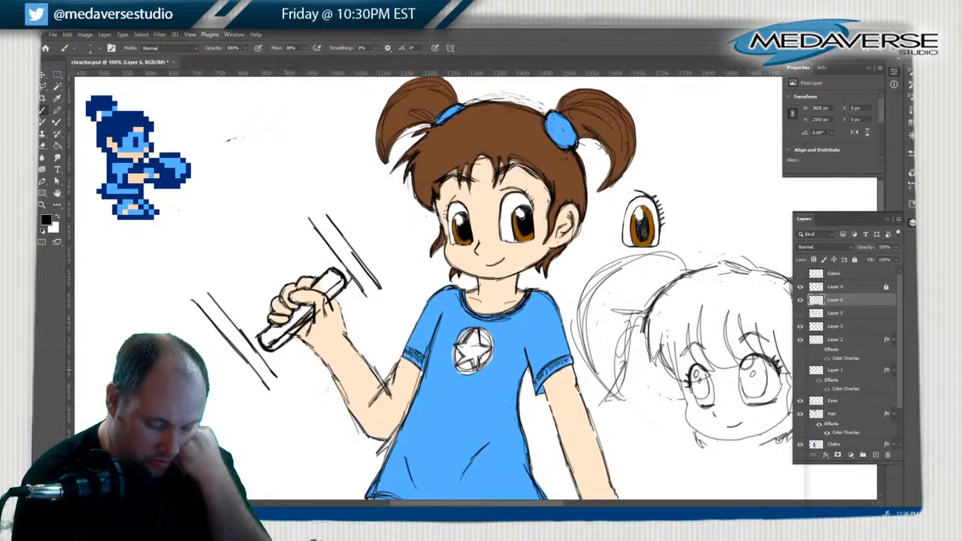
{"action": "left_click_drag", "start_coordinate": [277, 383], "coordinate": [294, 347]}
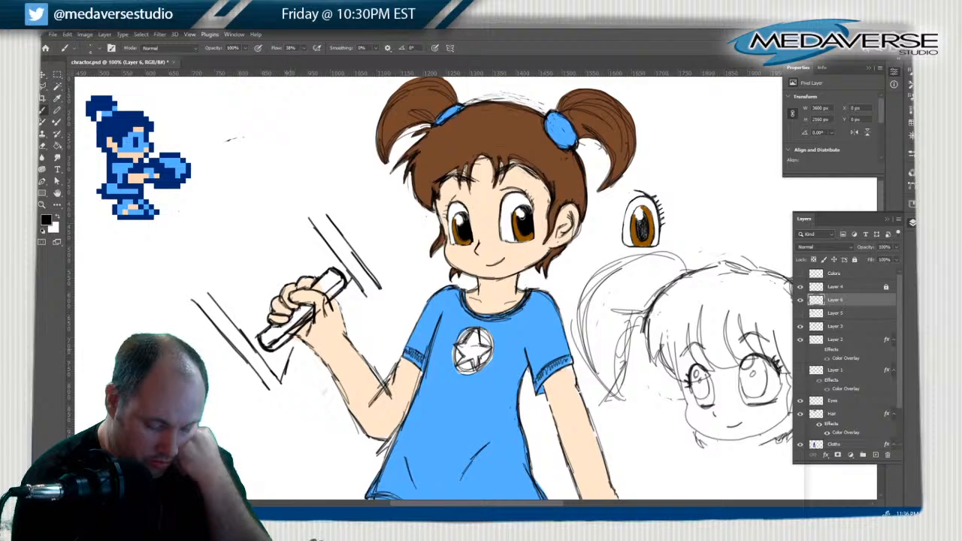
{"action": "mouse_move", "coordinate": [341, 310]}
{"action": "left_mouse_down"}
{"action": "mouse_move", "coordinate": [377, 305]}
{"action": "mouse_move", "coordinate": [361, 290]}
{"action": "left_mouse_up"}
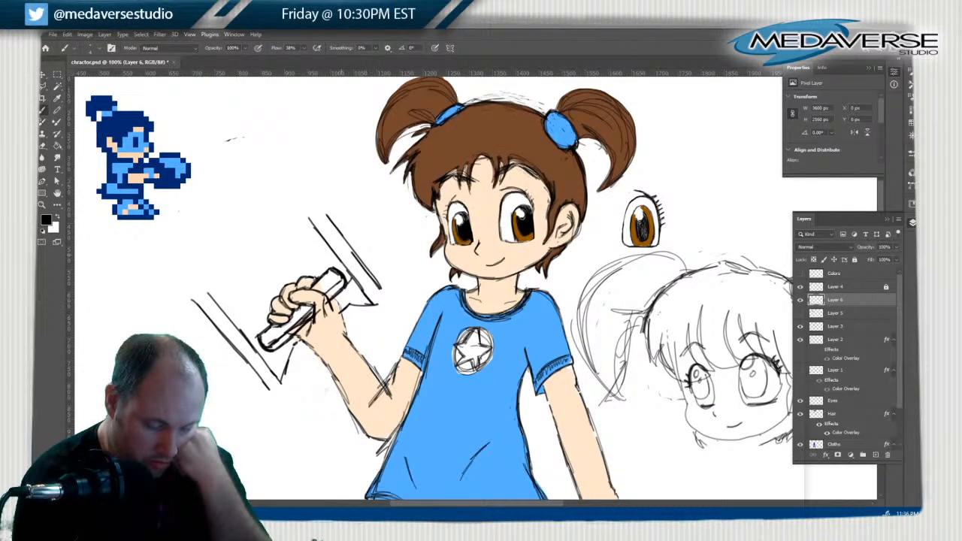
{"action": "mouse_move", "coordinate": [317, 213]}
{"action": "left_mouse_down"}
{"action": "mouse_move", "coordinate": [382, 299]}
{"action": "mouse_move", "coordinate": [352, 311]}
{"action": "mouse_move", "coordinate": [389, 306]}
{"action": "left_mouse_up"}
{"action": "mouse_move", "coordinate": [293, 379]}
{"action": "left_mouse_down"}
{"action": "mouse_move", "coordinate": [307, 347]}
{"action": "mouse_move", "coordinate": [287, 392]}
{"action": "mouse_move", "coordinate": [275, 398]}
{"action": "mouse_move", "coordinate": [260, 380]}
{"action": "left_mouse_up"}
Join the two sides beyond the fist with an inner and an outer slanted edge, and darken the outer corners
{"action": "mouse_move", "coordinate": [233, 313]}
{"action": "left_mouse_down"}
{"action": "mouse_move", "coordinate": [232, 293]}
{"action": "mouse_move", "coordinate": [297, 242]}
{"action": "left_mouse_up"}
{"action": "mouse_move", "coordinate": [263, 270]}
{"action": "left_mouse_down"}
{"action": "mouse_move", "coordinate": [304, 239]}
{"action": "mouse_move", "coordinate": [335, 240]}
{"action": "mouse_move", "coordinate": [319, 235]}
{"action": "left_mouse_up"}
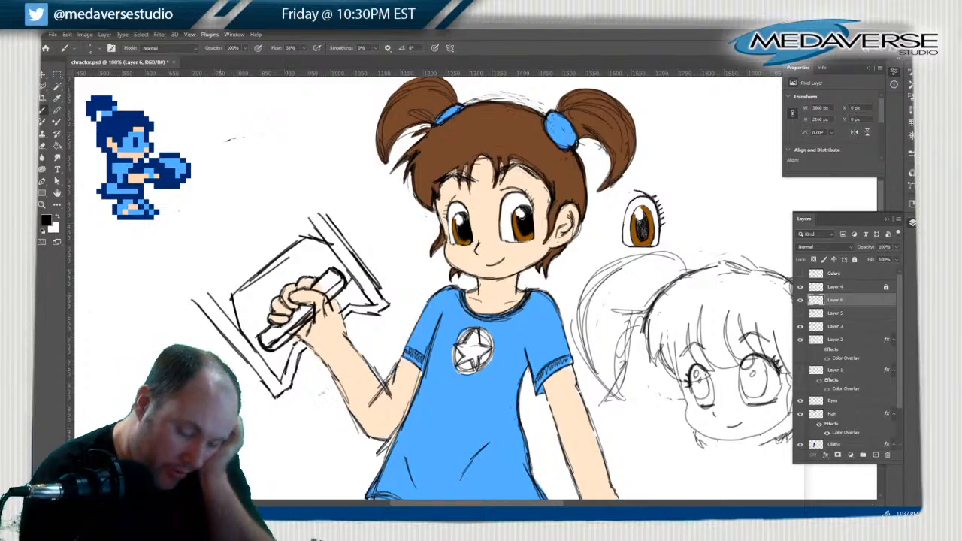
{"action": "mouse_move", "coordinate": [220, 312]}
{"action": "left_mouse_down"}
{"action": "mouse_move", "coordinate": [212, 280]}
{"action": "mouse_move", "coordinate": [297, 213]}
{"action": "mouse_move", "coordinate": [338, 222]}
{"action": "left_mouse_up"}
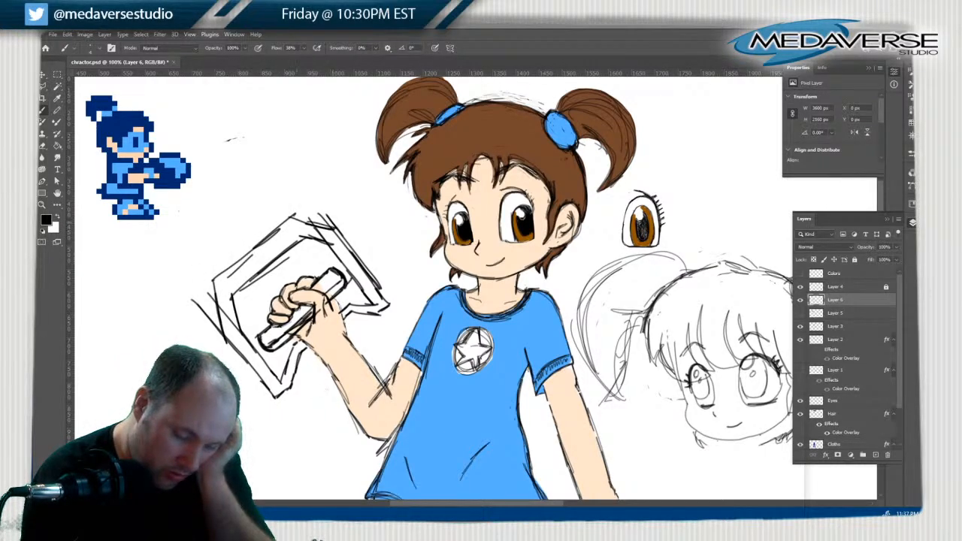
{"action": "mouse_move", "coordinate": [218, 279]}
{"action": "left_mouse_down"}
{"action": "mouse_move", "coordinate": [249, 253]}
{"action": "mouse_move", "coordinate": [236, 265]}
{"action": "left_mouse_up"}
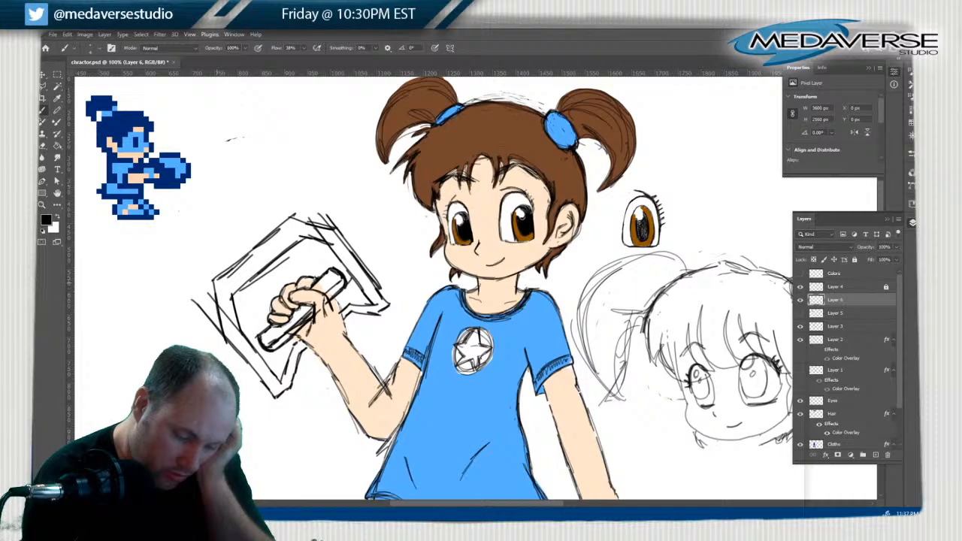
{"action": "mouse_move", "coordinate": [224, 298]}
{"action": "left_mouse_down"}
{"action": "mouse_move", "coordinate": [230, 292]}
{"action": "mouse_move", "coordinate": [215, 277]}
{"action": "left_mouse_up"}
{"action": "mouse_move", "coordinate": [290, 219]}
{"action": "left_mouse_down"}
{"action": "mouse_move", "coordinate": [305, 239]}
{"action": "mouse_move", "coordinate": [217, 282]}
{"action": "mouse_move", "coordinate": [227, 293]}
{"action": "mouse_move", "coordinate": [231, 287]}
{"action": "left_mouse_up"}
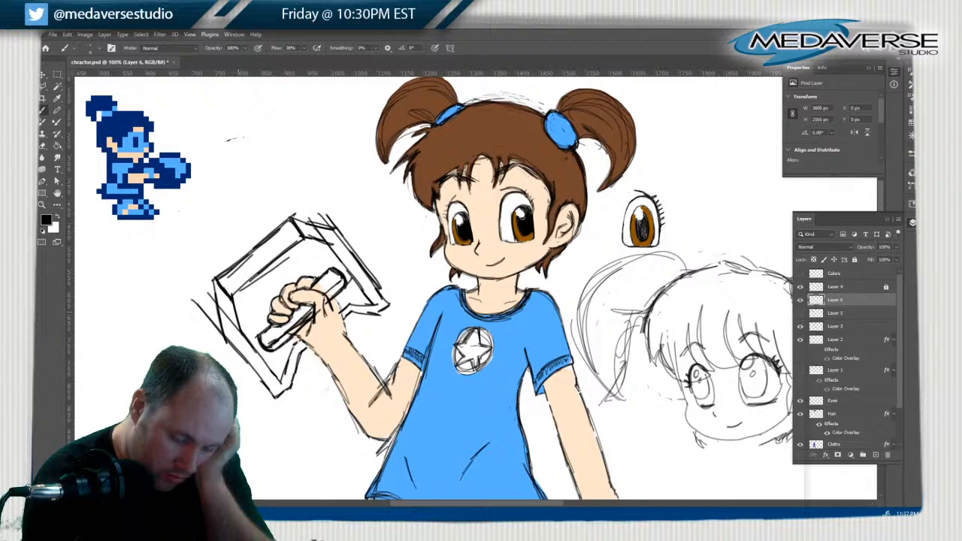
{"action": "key", "text": "ctrl+z"}
Draw a curved arch above the fist and connect the outer edge's two corners to the frame with bevel lines
{"action": "mouse_move", "coordinate": [245, 318]}
{"action": "left_mouse_down"}
{"action": "mouse_move", "coordinate": [292, 269]}
{"action": "mouse_move", "coordinate": [339, 251]}
{"action": "left_mouse_up"}
{"action": "mouse_move", "coordinate": [294, 220]}
{"action": "left_mouse_down"}
{"action": "mouse_move", "coordinate": [336, 250]}
{"action": "mouse_move", "coordinate": [324, 240]}
{"action": "left_mouse_up"}
{"action": "left_click_drag", "start_coordinate": [298, 223], "coordinate": [335, 254]}
{"action": "left_click_drag", "start_coordinate": [295, 221], "coordinate": [313, 229]}
{"action": "left_click_drag", "start_coordinate": [215, 281], "coordinate": [232, 312]}
{"action": "left_click_drag", "start_coordinate": [217, 286], "coordinate": [241, 327]}
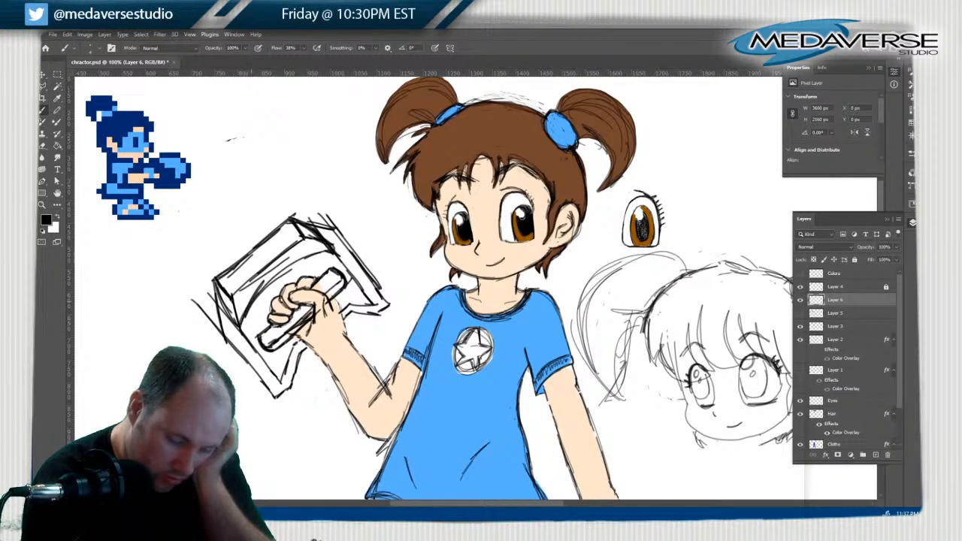
Extend the weapon's body forward from the frame with two long sides, angled shoulders and a straight front edge
{"action": "mouse_move", "coordinate": [204, 290]}
{"action": "left_mouse_down"}
{"action": "mouse_move", "coordinate": [219, 311]}
{"action": "mouse_move", "coordinate": [182, 243]}
{"action": "mouse_move", "coordinate": [182, 268]}
{"action": "mouse_move", "coordinate": [237, 201]}
{"action": "left_mouse_up"}
{"action": "left_click_drag", "start_coordinate": [185, 239], "coordinate": [261, 177]}
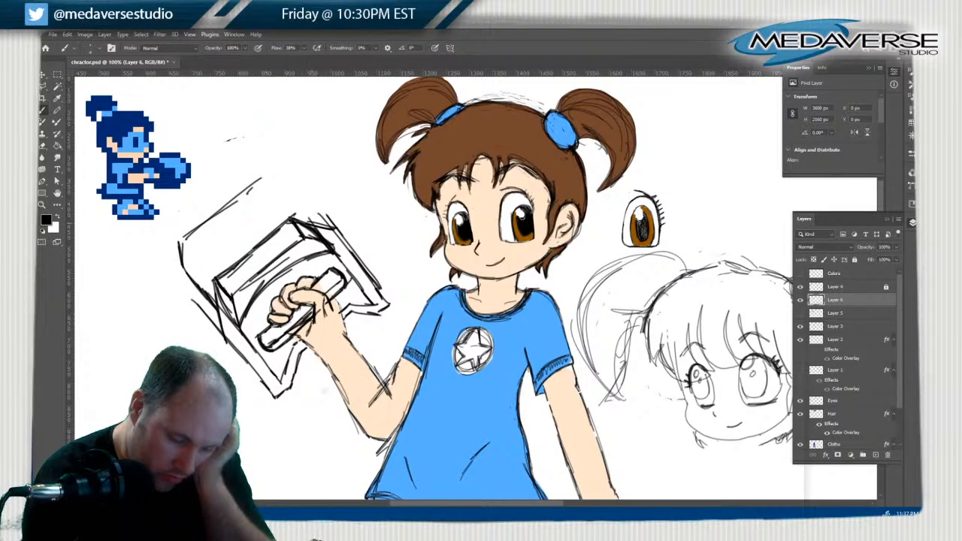
{"action": "left_click_drag", "start_coordinate": [301, 212], "coordinate": [316, 226]}
{"action": "left_click_drag", "start_coordinate": [288, 194], "coordinate": [312, 224]}
{"action": "left_click_drag", "start_coordinate": [281, 184], "coordinate": [311, 222]}
{"action": "left_click_drag", "start_coordinate": [252, 188], "coordinate": [281, 180]}
{"action": "mouse_move", "coordinate": [260, 179]}
{"action": "left_mouse_down"}
{"action": "mouse_move", "coordinate": [284, 192]}
{"action": "mouse_move", "coordinate": [269, 176]}
{"action": "left_mouse_up"}
{"action": "mouse_move", "coordinate": [258, 180]}
{"action": "left_mouse_down"}
{"action": "mouse_move", "coordinate": [183, 234]}
{"action": "mouse_move", "coordinate": [181, 267]}
{"action": "left_mouse_up"}
{"action": "left_click_drag", "start_coordinate": [181, 255], "coordinate": [182, 296]}
Add a narrower raised block with doubled edges at the front end of the weapon's body
{"action": "mouse_move", "coordinate": [188, 215]}
{"action": "left_mouse_down"}
{"action": "mouse_move", "coordinate": [176, 227]}
{"action": "mouse_move", "coordinate": [220, 188]}
{"action": "left_mouse_up"}
{"action": "mouse_move", "coordinate": [185, 210]}
{"action": "left_mouse_down"}
{"action": "mouse_move", "coordinate": [237, 171]}
{"action": "mouse_move", "coordinate": [253, 187]}
{"action": "left_mouse_up"}
{"action": "mouse_move", "coordinate": [257, 173]}
{"action": "left_mouse_down"}
{"action": "mouse_move", "coordinate": [245, 183]}
{"action": "mouse_move", "coordinate": [255, 182]}
{"action": "left_mouse_up"}
{"action": "mouse_move", "coordinate": [237, 164]}
{"action": "left_mouse_down"}
{"action": "mouse_move", "coordinate": [253, 180]}
{"action": "mouse_move", "coordinate": [177, 227]}
{"action": "left_mouse_up"}
{"action": "mouse_move", "coordinate": [188, 213]}
{"action": "left_mouse_down"}
{"action": "mouse_move", "coordinate": [173, 231]}
{"action": "mouse_move", "coordinate": [240, 164]}
{"action": "left_mouse_up"}
{"action": "left_click_drag", "start_coordinate": [242, 161], "coordinate": [257, 179]}
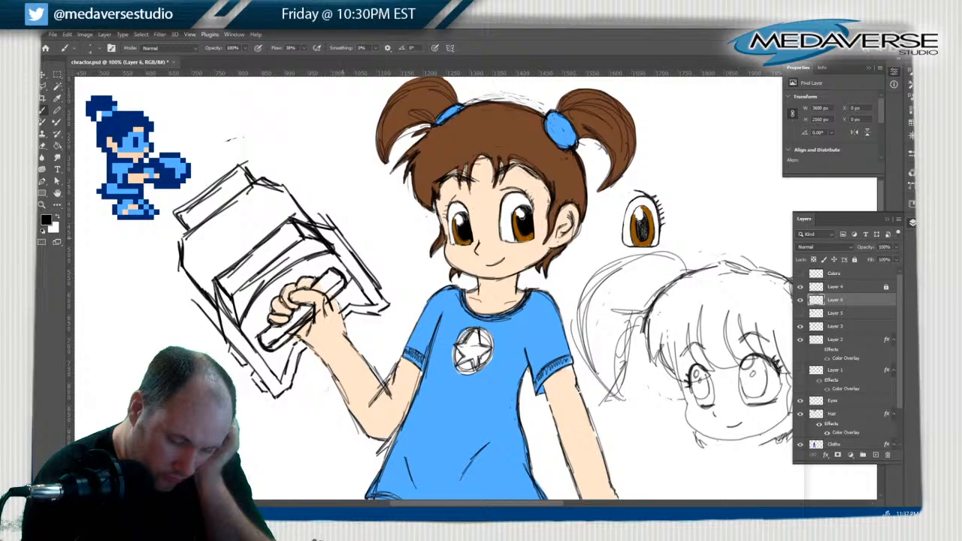
Add small rounded knobs along both outer sides near the base and erase the extra construction lines above the arch
{"action": "left_click_drag", "start_coordinate": [341, 235], "coordinate": [380, 288]}
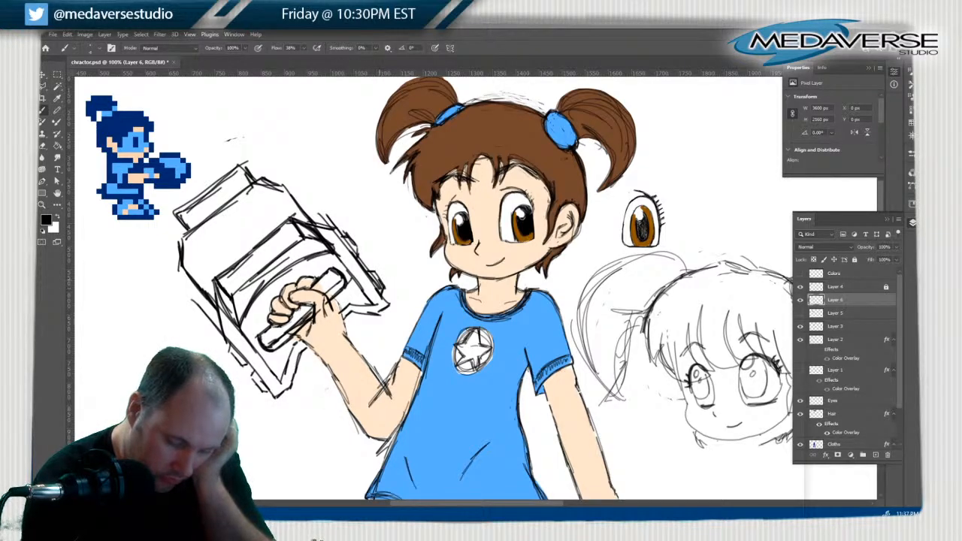
{"action": "left_click_drag", "start_coordinate": [349, 233], "coordinate": [381, 286]}
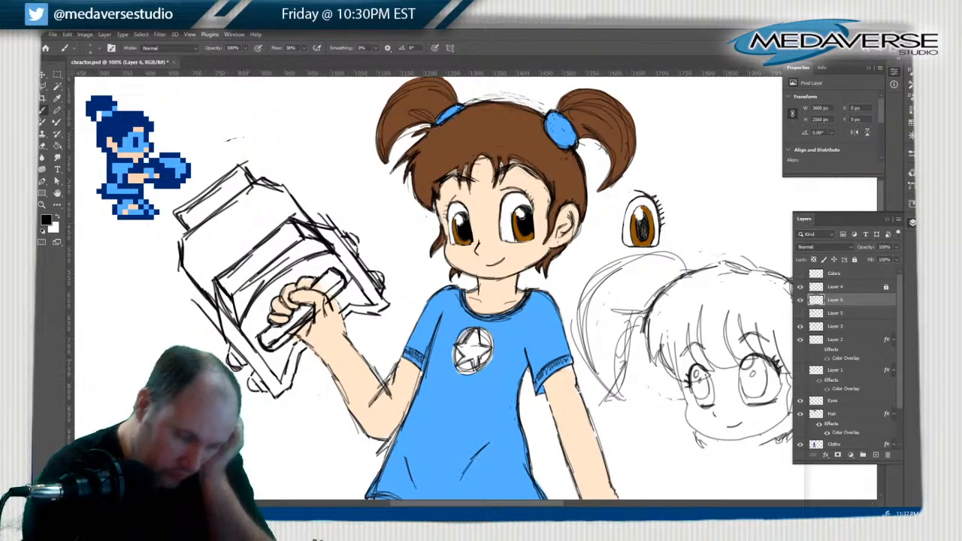
{"action": "key", "text": "e"}
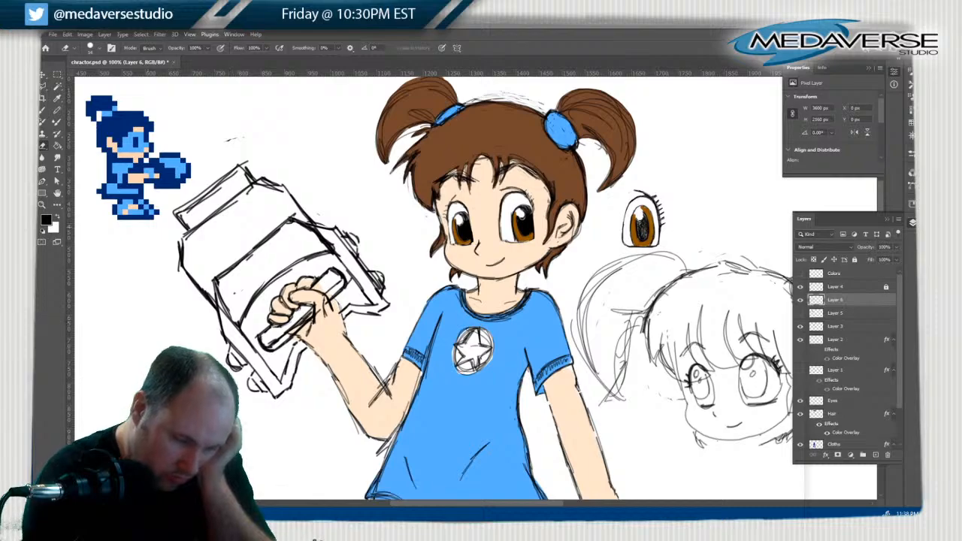
Add a jagged central seam, angular panel lines along both sides and darker detail strokes near the base corners
{"action": "left_click", "coordinate": [43, 110]}
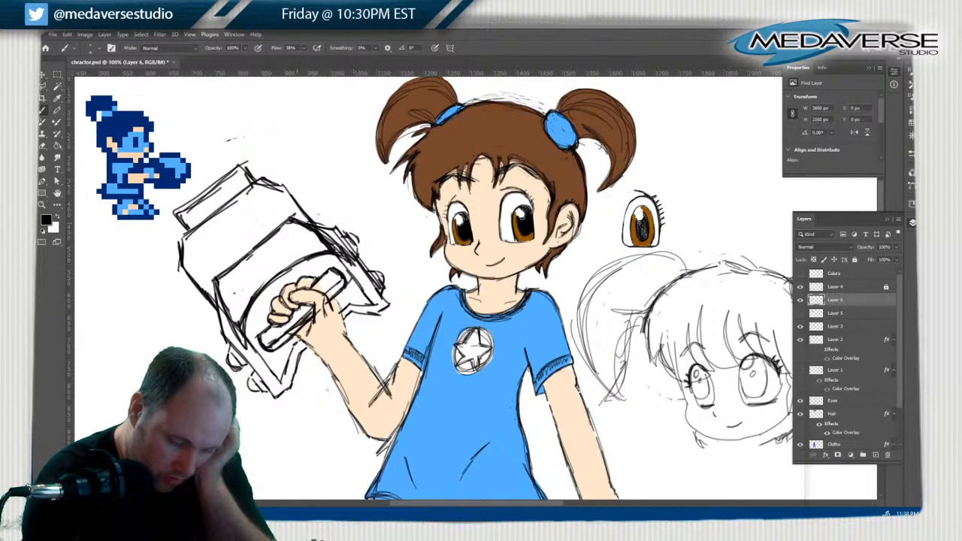
{"action": "mouse_move", "coordinate": [222, 209]}
{"action": "left_mouse_down"}
{"action": "mouse_move", "coordinate": [249, 252]}
{"action": "mouse_move", "coordinate": [220, 212]}
{"action": "left_mouse_up"}
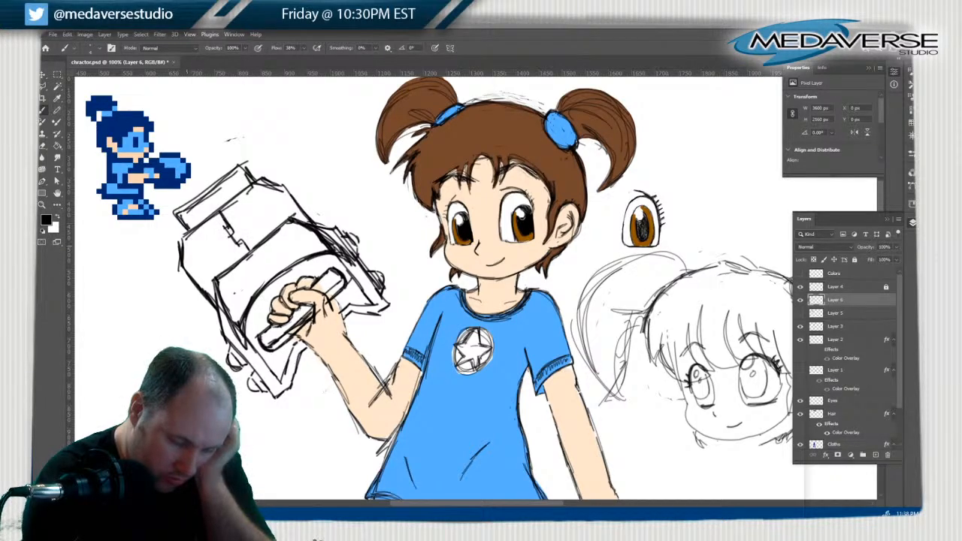
{"action": "left_click_drag", "start_coordinate": [182, 238], "coordinate": [213, 287]}
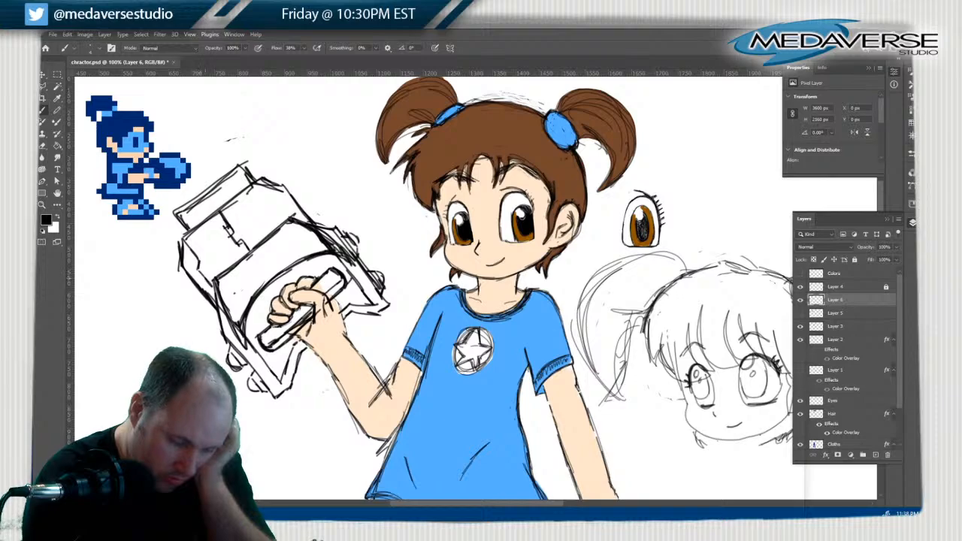
{"action": "mouse_move", "coordinate": [257, 184]}
{"action": "left_mouse_down"}
{"action": "mouse_move", "coordinate": [269, 205]}
{"action": "mouse_move", "coordinate": [296, 218]}
{"action": "mouse_move", "coordinate": [260, 189]}
{"action": "left_mouse_up"}
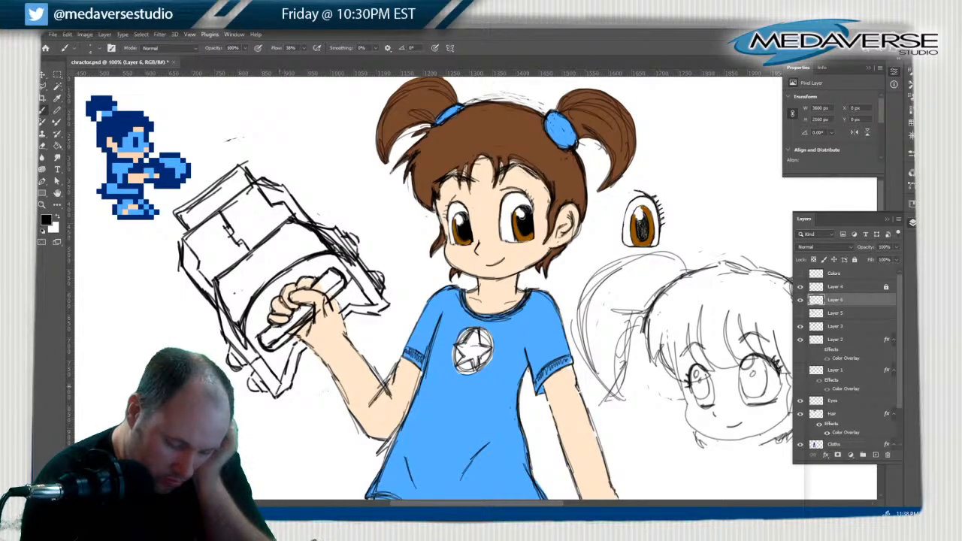
{"action": "left_click_drag", "start_coordinate": [374, 301], "coordinate": [392, 306]}
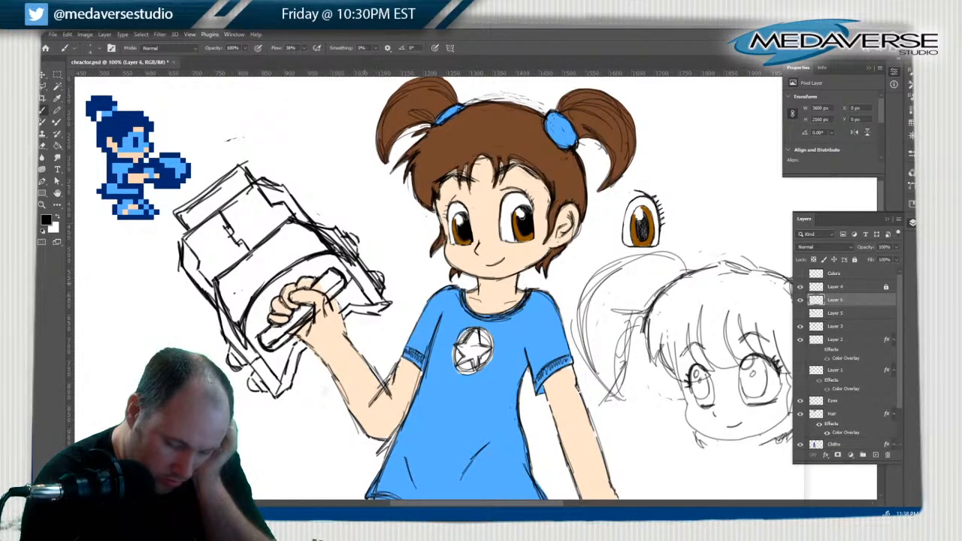
{"action": "left_click_drag", "start_coordinate": [358, 275], "coordinate": [372, 283]}
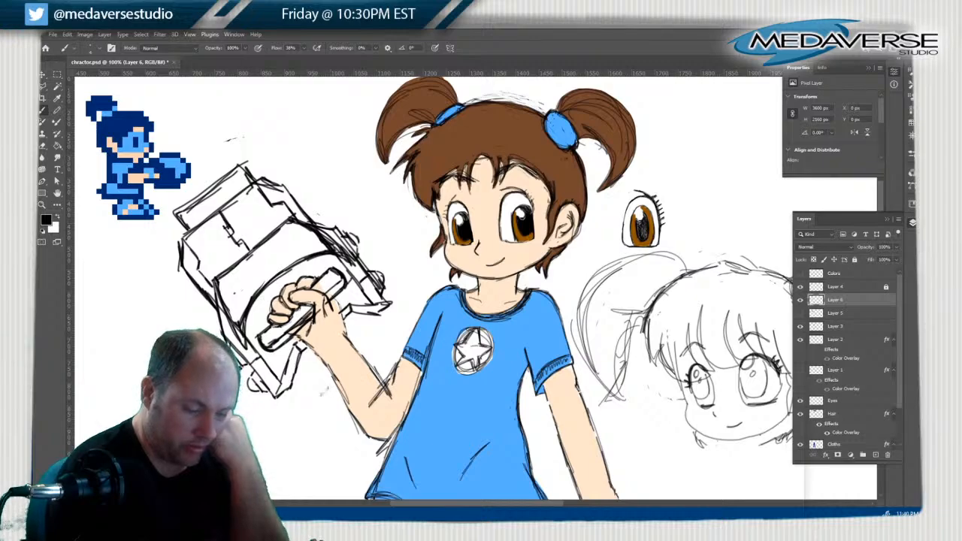
Erase the entire weapon sketch around the raised fist, including the frame, body, handle and leftover stray marks
{"action": "key", "text": "e"}
{"action": "mouse_move", "coordinate": [212, 197]}
{"action": "left_mouse_down"}
{"action": "mouse_move", "coordinate": [187, 278]}
{"action": "mouse_move", "coordinate": [175, 214]}
{"action": "mouse_move", "coordinate": [215, 294]}
{"action": "mouse_move", "coordinate": [226, 181]}
{"action": "mouse_move", "coordinate": [243, 259]}
{"action": "mouse_move", "coordinate": [330, 285]}
{"action": "left_mouse_up"}
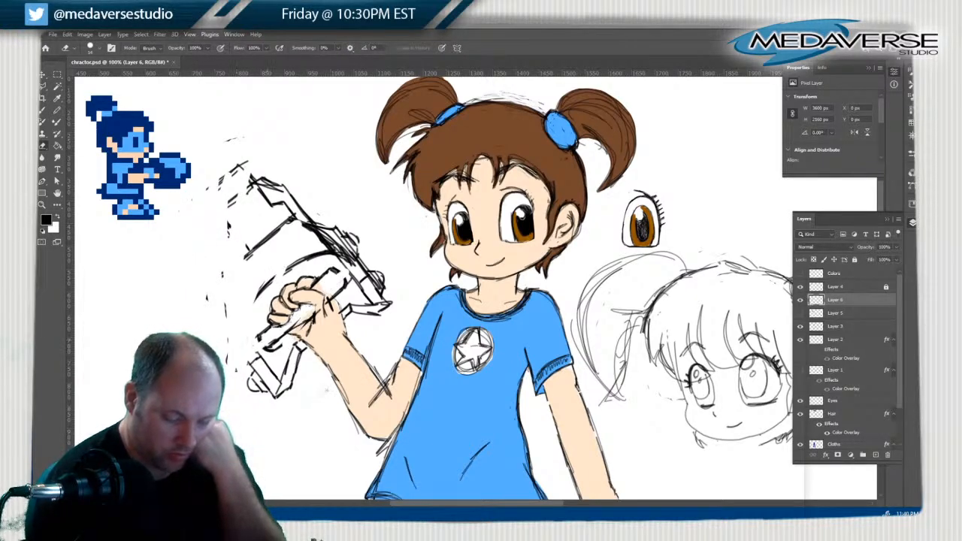
{"action": "mouse_move", "coordinate": [301, 351]}
{"action": "left_mouse_down"}
{"action": "mouse_move", "coordinate": [276, 389]}
{"action": "mouse_move", "coordinate": [365, 302]}
{"action": "mouse_move", "coordinate": [384, 308]}
{"action": "mouse_move", "coordinate": [391, 287]}
{"action": "mouse_move", "coordinate": [364, 292]}
{"action": "mouse_move", "coordinate": [293, 346]}
{"action": "mouse_move", "coordinate": [353, 281]}
{"action": "mouse_move", "coordinate": [295, 309]}
{"action": "mouse_move", "coordinate": [353, 252]}
{"action": "mouse_move", "coordinate": [286, 296]}
{"action": "mouse_move", "coordinate": [342, 254]}
{"action": "mouse_move", "coordinate": [289, 282]}
{"action": "mouse_move", "coordinate": [337, 232]}
{"action": "mouse_move", "coordinate": [289, 270]}
{"action": "mouse_move", "coordinate": [315, 229]}
{"action": "mouse_move", "coordinate": [248, 256]}
{"action": "mouse_move", "coordinate": [308, 222]}
{"action": "left_mouse_up"}
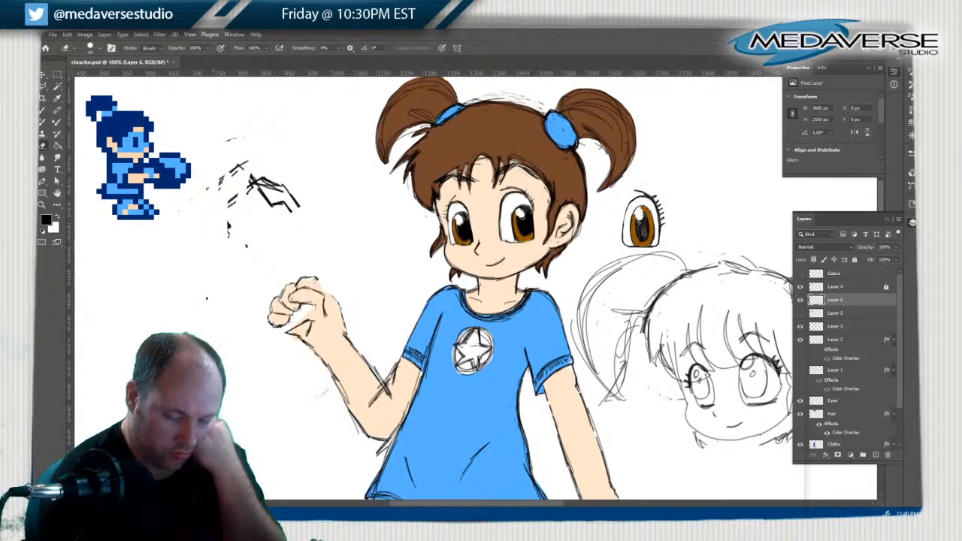
{"action": "mouse_move", "coordinate": [284, 186]}
{"action": "left_mouse_down"}
{"action": "mouse_move", "coordinate": [229, 228]}
{"action": "mouse_move", "coordinate": [224, 179]}
{"action": "mouse_move", "coordinate": [239, 167]}
{"action": "left_mouse_up"}
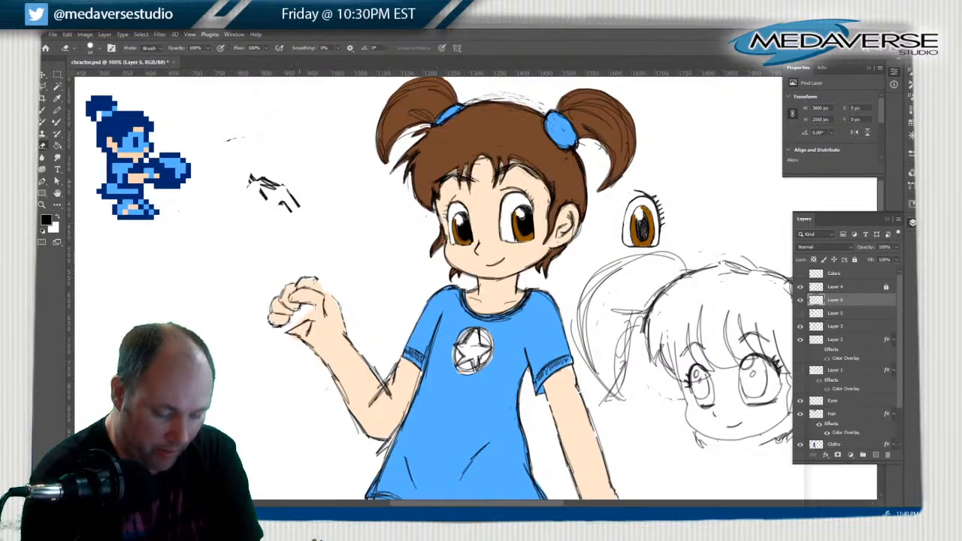
{"action": "left_click_drag", "start_coordinate": [299, 205], "coordinate": [250, 183]}
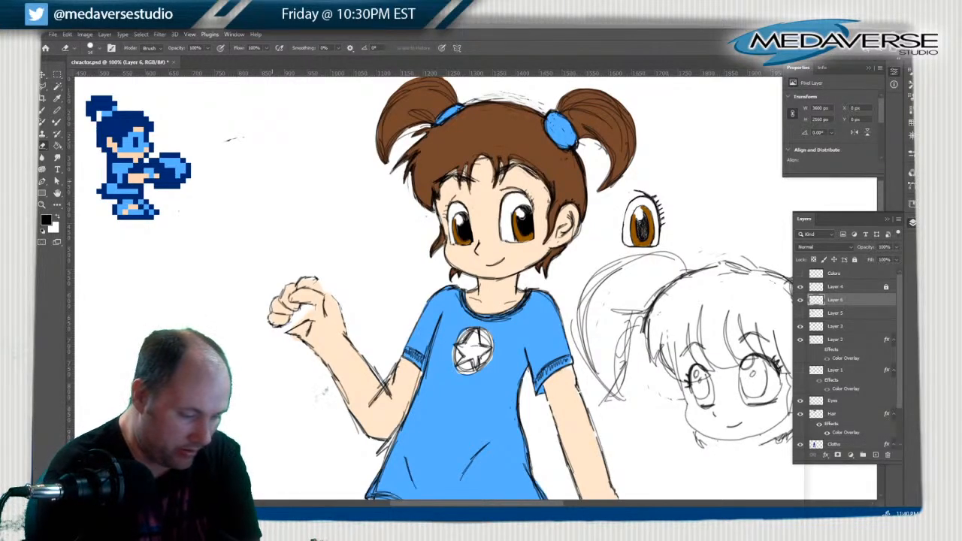
Draw a new angular grip frame around the fist with a slanted rectangular hand opening and a stepped upper corner
{"action": "left_click", "coordinate": [42, 110]}
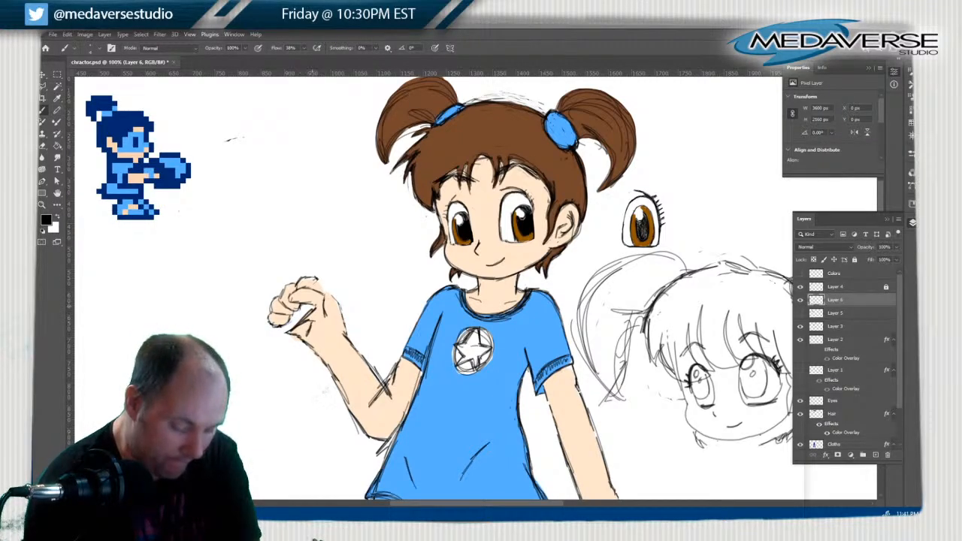
{"action": "mouse_move", "coordinate": [239, 326]}
{"action": "left_mouse_down"}
{"action": "mouse_move", "coordinate": [279, 338]}
{"action": "mouse_move", "coordinate": [305, 320]}
{"action": "mouse_move", "coordinate": [271, 321]}
{"action": "left_mouse_up"}
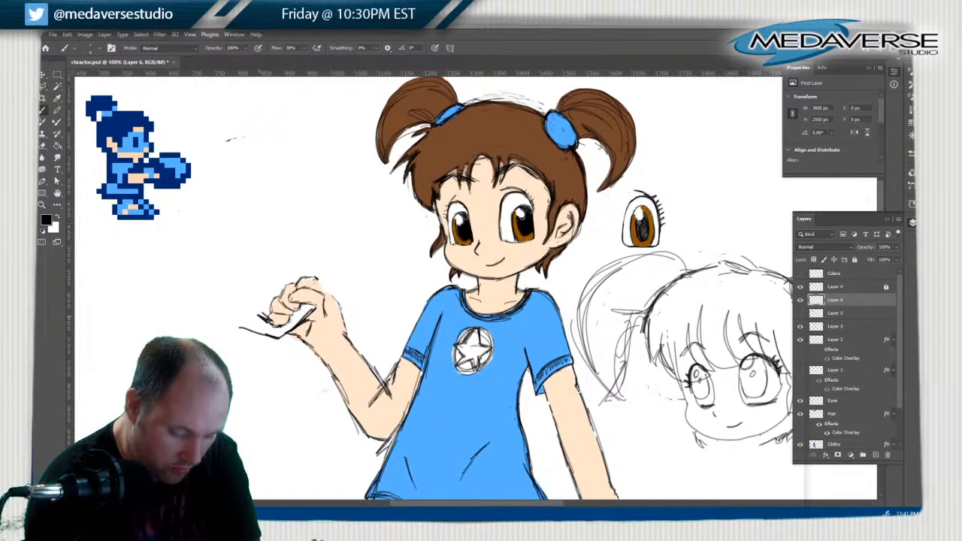
{"action": "mouse_move", "coordinate": [303, 290]}
{"action": "left_mouse_down"}
{"action": "mouse_move", "coordinate": [332, 267]}
{"action": "mouse_move", "coordinate": [345, 278]}
{"action": "mouse_move", "coordinate": [336, 258]}
{"action": "mouse_move", "coordinate": [325, 270]}
{"action": "left_mouse_up"}
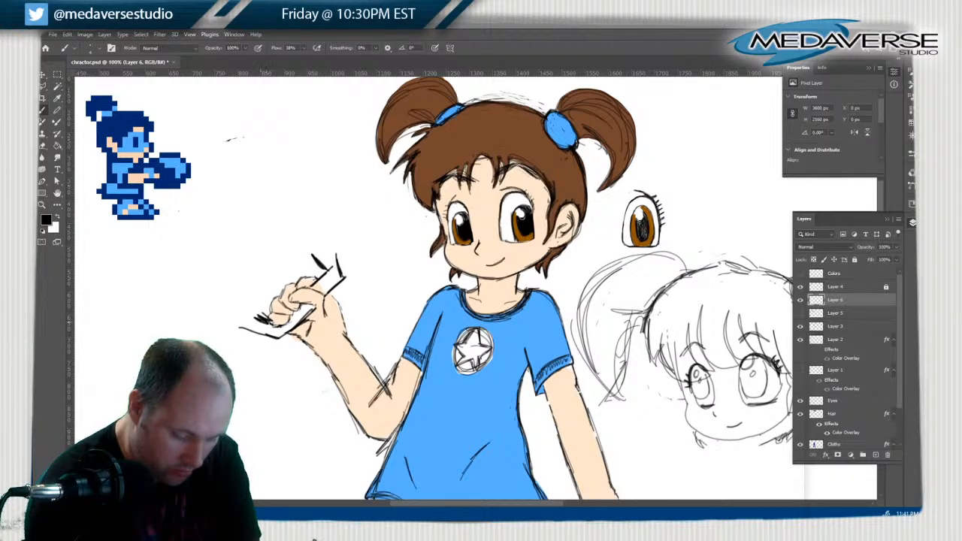
{"action": "mouse_move", "coordinate": [245, 305]}
{"action": "left_mouse_down"}
{"action": "mouse_move", "coordinate": [257, 316]}
{"action": "mouse_move", "coordinate": [264, 286]}
{"action": "mouse_move", "coordinate": [311, 254]}
{"action": "left_mouse_up"}
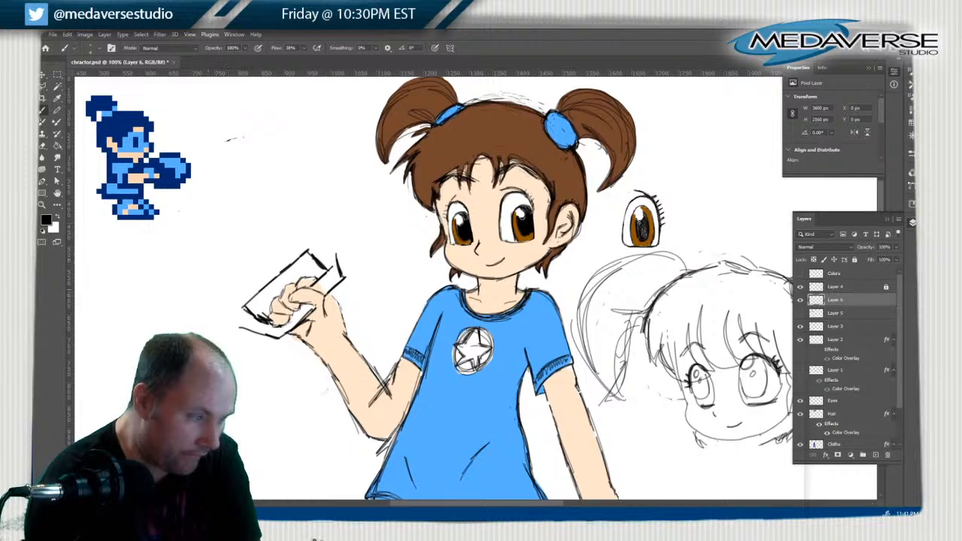
{"action": "left_click_drag", "start_coordinate": [229, 312], "coordinate": [218, 306]}
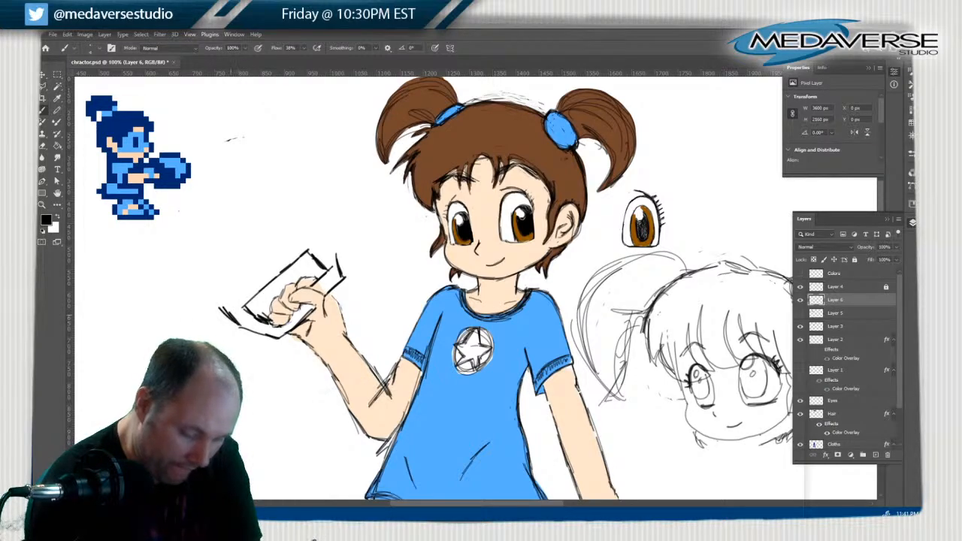
{"action": "mouse_move", "coordinate": [336, 265]}
{"action": "left_mouse_down"}
{"action": "mouse_move", "coordinate": [335, 226]}
{"action": "mouse_move", "coordinate": [301, 211]}
{"action": "mouse_move", "coordinate": [291, 219]}
{"action": "mouse_move", "coordinate": [297, 231]}
{"action": "mouse_move", "coordinate": [290, 220]}
{"action": "mouse_move", "coordinate": [293, 231]}
{"action": "mouse_move", "coordinate": [222, 311]}
{"action": "left_mouse_up"}
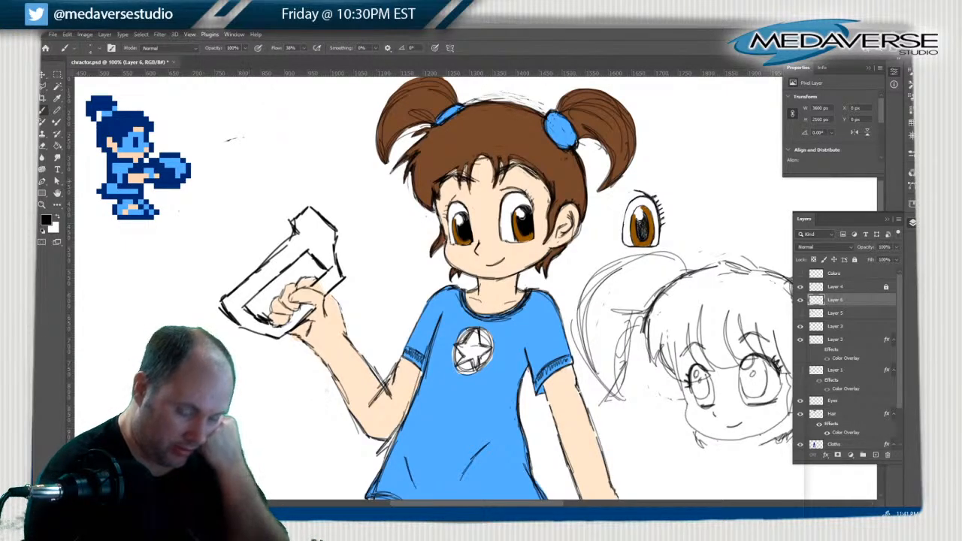
Extend a long straight barrel forward from the grip frame and add a curved guard along its outer side
{"action": "mouse_move", "coordinate": [246, 244]}
{"action": "left_mouse_down"}
{"action": "mouse_move", "coordinate": [259, 253]}
{"action": "mouse_move", "coordinate": [227, 235]}
{"action": "mouse_move", "coordinate": [187, 181]}
{"action": "mouse_move", "coordinate": [236, 135]}
{"action": "left_mouse_up"}
{"action": "mouse_move", "coordinate": [307, 206]}
{"action": "left_mouse_down"}
{"action": "mouse_move", "coordinate": [240, 131]}
{"action": "mouse_move", "coordinate": [192, 170]}
{"action": "left_mouse_up"}
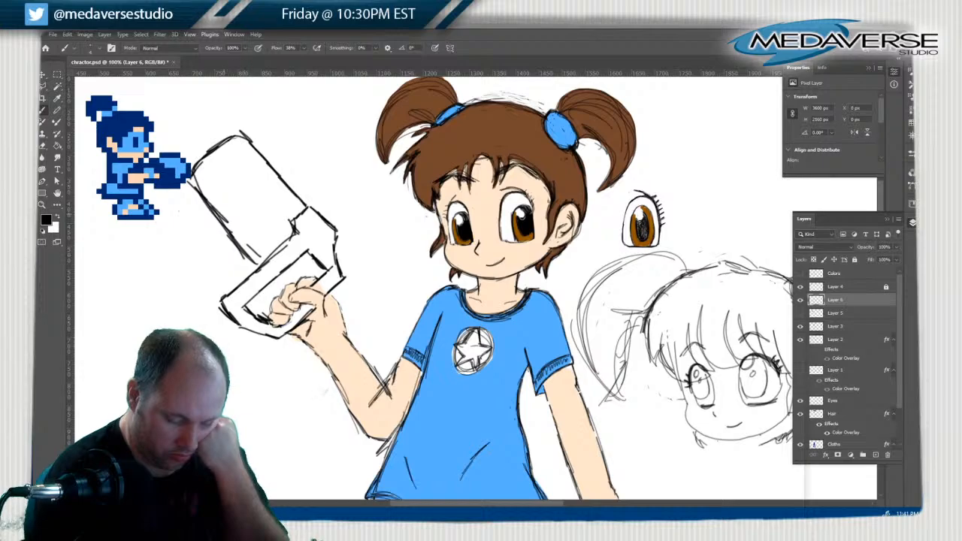
{"action": "mouse_move", "coordinate": [200, 190]}
{"action": "left_mouse_down"}
{"action": "mouse_move", "coordinate": [191, 229]}
{"action": "mouse_move", "coordinate": [218, 258]}
{"action": "mouse_move", "coordinate": [217, 288]}
{"action": "left_mouse_up"}
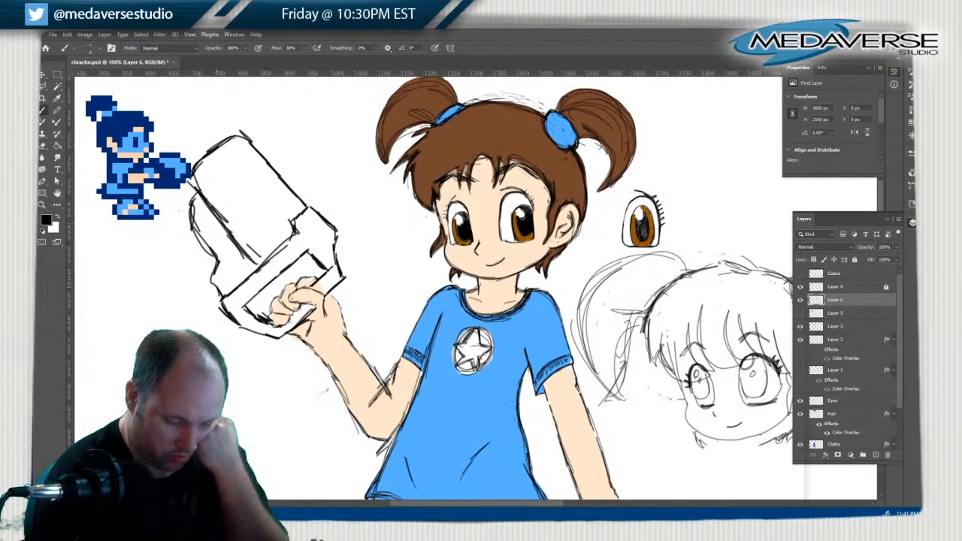
{"action": "left_click_drag", "start_coordinate": [191, 213], "coordinate": [210, 248]}
{"action": "left_click_drag", "start_coordinate": [191, 188], "coordinate": [203, 234]}
Thicken the barrel's long edges with repeated strokes and add a narrower block at its front end
{"action": "left_click_drag", "start_coordinate": [196, 170], "coordinate": [225, 207]}
{"action": "left_click_drag", "start_coordinate": [224, 207], "coordinate": [260, 266]}
{"action": "left_click_drag", "start_coordinate": [194, 180], "coordinate": [260, 264]}
{"action": "left_click_drag", "start_coordinate": [194, 178], "coordinate": [235, 233]}
{"action": "left_click_drag", "start_coordinate": [218, 131], "coordinate": [306, 206]}
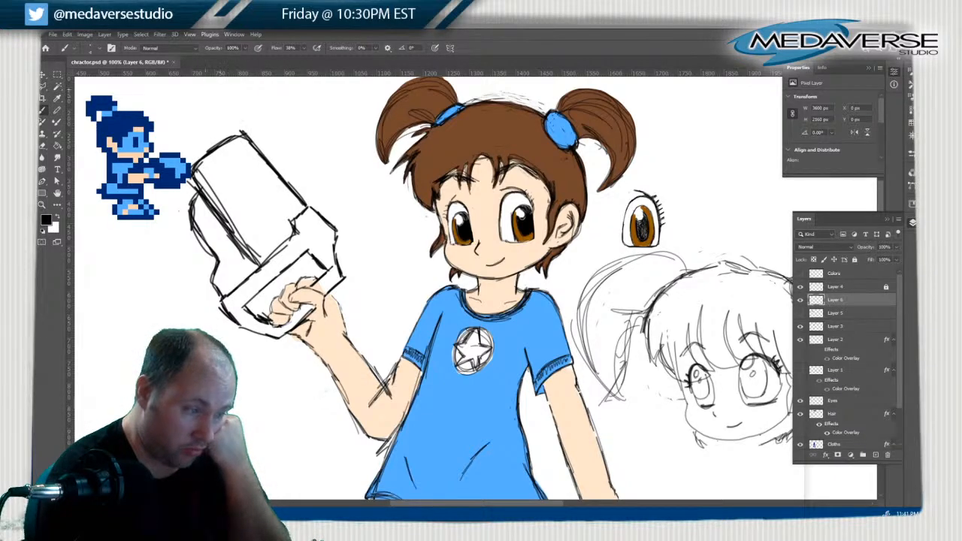
{"action": "mouse_move", "coordinate": [197, 163]}
{"action": "left_mouse_down"}
{"action": "mouse_move", "coordinate": [195, 148]}
{"action": "mouse_move", "coordinate": [227, 122]}
{"action": "mouse_move", "coordinate": [240, 134]}
{"action": "mouse_move", "coordinate": [193, 150]}
{"action": "mouse_move", "coordinate": [226, 119]}
{"action": "mouse_move", "coordinate": [338, 236]}
{"action": "mouse_move", "coordinate": [339, 269]}
{"action": "left_mouse_up"}
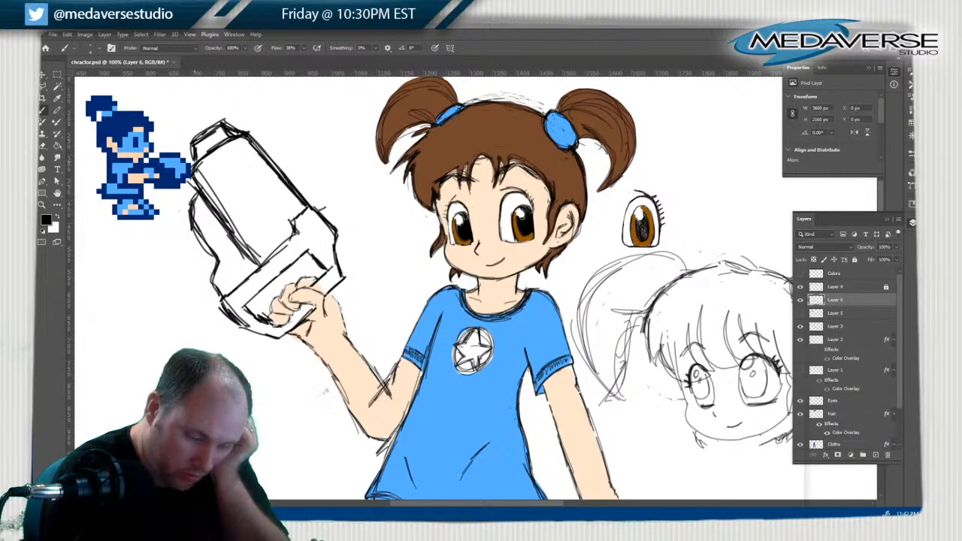
Darken the outlines of the grip frame and hand opening, and add a small raised block beside the barrel's base
{"action": "left_click_drag", "start_coordinate": [204, 193], "coordinate": [254, 260]}
{"action": "mouse_move", "coordinate": [193, 180]}
{"action": "left_mouse_down"}
{"action": "mouse_move", "coordinate": [218, 294]}
{"action": "mouse_move", "coordinate": [280, 255]}
{"action": "mouse_move", "coordinate": [245, 280]}
{"action": "mouse_move", "coordinate": [315, 200]}
{"action": "mouse_move", "coordinate": [336, 226]}
{"action": "mouse_move", "coordinate": [344, 279]}
{"action": "mouse_move", "coordinate": [327, 290]}
{"action": "left_mouse_up"}
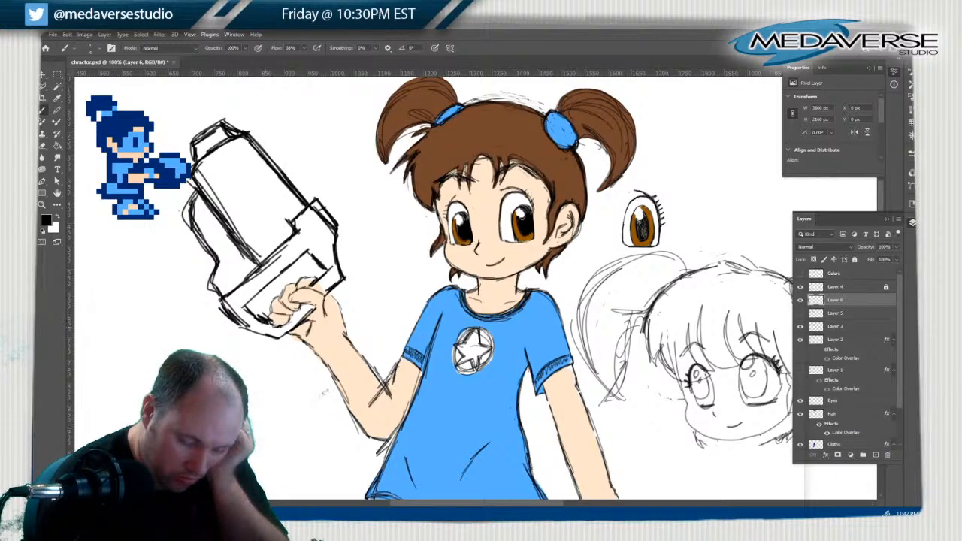
{"action": "left_click_drag", "start_coordinate": [241, 323], "coordinate": [260, 336]}
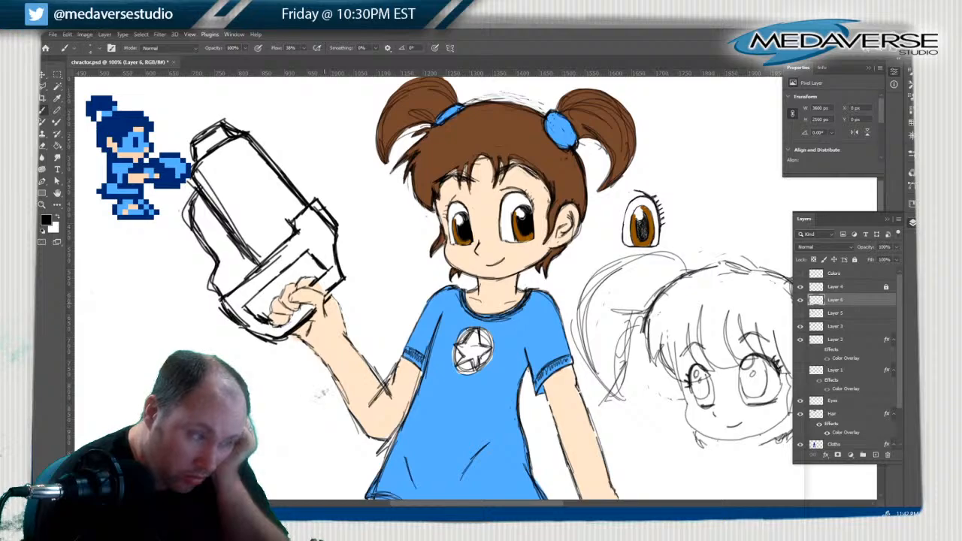
{"action": "left_click_drag", "start_coordinate": [338, 288], "coordinate": [324, 275]}
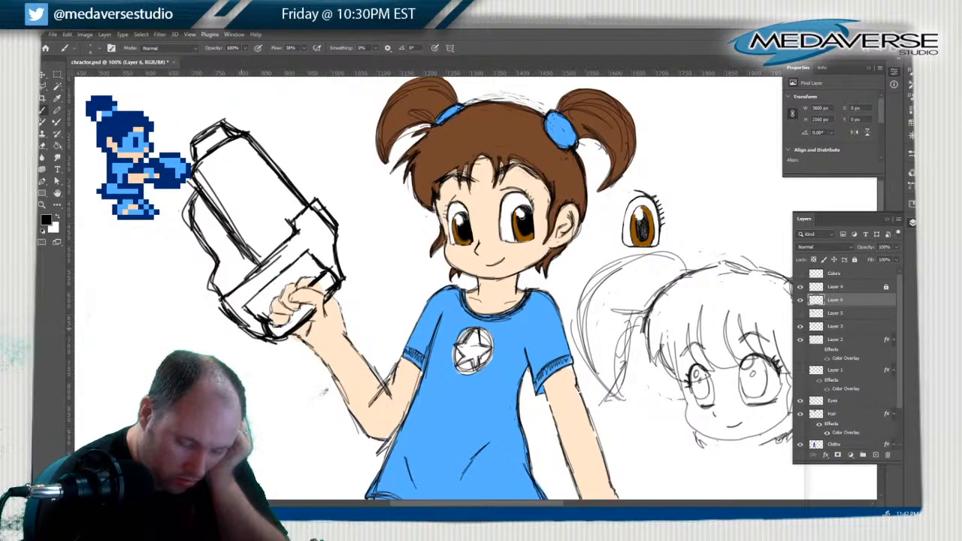
{"action": "left_click_drag", "start_coordinate": [242, 314], "coordinate": [318, 245]}
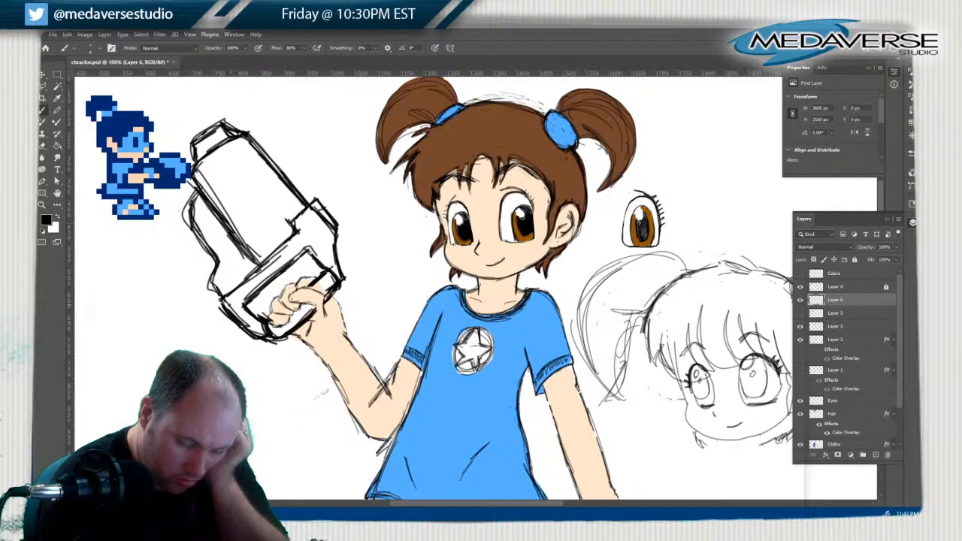
{"action": "mouse_move", "coordinate": [228, 311]}
{"action": "left_mouse_down"}
{"action": "mouse_move", "coordinate": [216, 301]}
{"action": "mouse_move", "coordinate": [290, 236]}
{"action": "mouse_move", "coordinate": [314, 195]}
{"action": "mouse_move", "coordinate": [334, 216]}
{"action": "mouse_move", "coordinate": [338, 263]}
{"action": "left_mouse_up"}
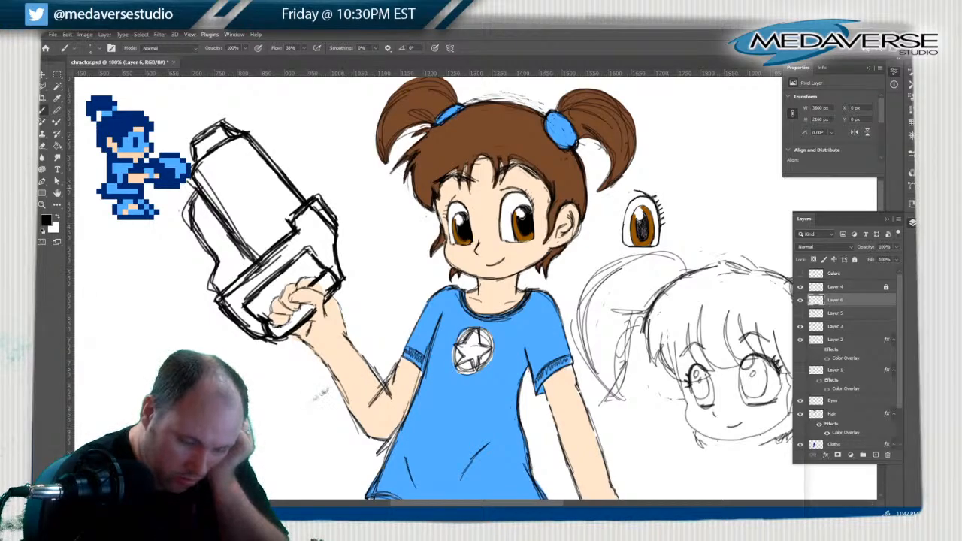
Add two double-ringed circles along the barrel's face and an inner contour line on the curved side guard
{"action": "mouse_move", "coordinate": [239, 161]}
{"action": "left_mouse_down"}
{"action": "mouse_move", "coordinate": [220, 177]}
{"action": "mouse_move", "coordinate": [241, 174]}
{"action": "mouse_move", "coordinate": [223, 176]}
{"action": "mouse_move", "coordinate": [235, 167]}
{"action": "left_mouse_up"}
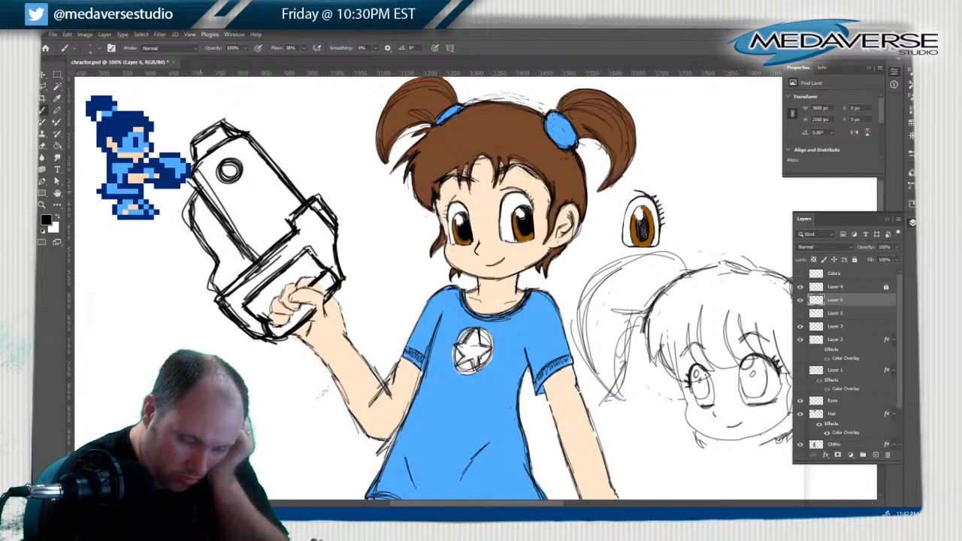
{"action": "mouse_move", "coordinate": [194, 221]}
{"action": "left_mouse_down"}
{"action": "mouse_move", "coordinate": [222, 263]}
{"action": "mouse_move", "coordinate": [222, 289]}
{"action": "mouse_move", "coordinate": [222, 261]}
{"action": "left_mouse_up"}
{"action": "left_click_drag", "start_coordinate": [193, 199], "coordinate": [195, 218]}
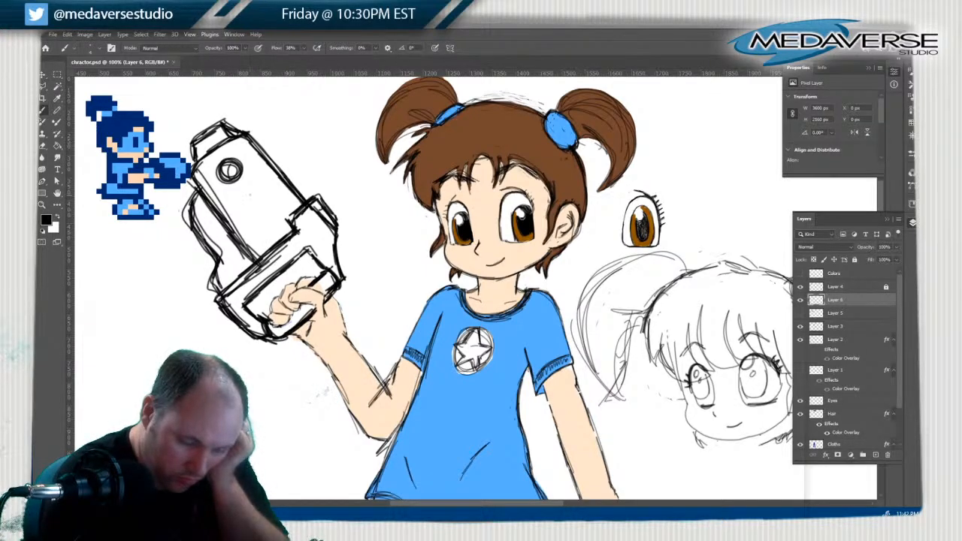
{"action": "mouse_move", "coordinate": [264, 193]}
{"action": "left_mouse_down"}
{"action": "mouse_move", "coordinate": [246, 209]}
{"action": "mouse_move", "coordinate": [264, 197]}
{"action": "mouse_move", "coordinate": [256, 205]}
{"action": "left_mouse_up"}
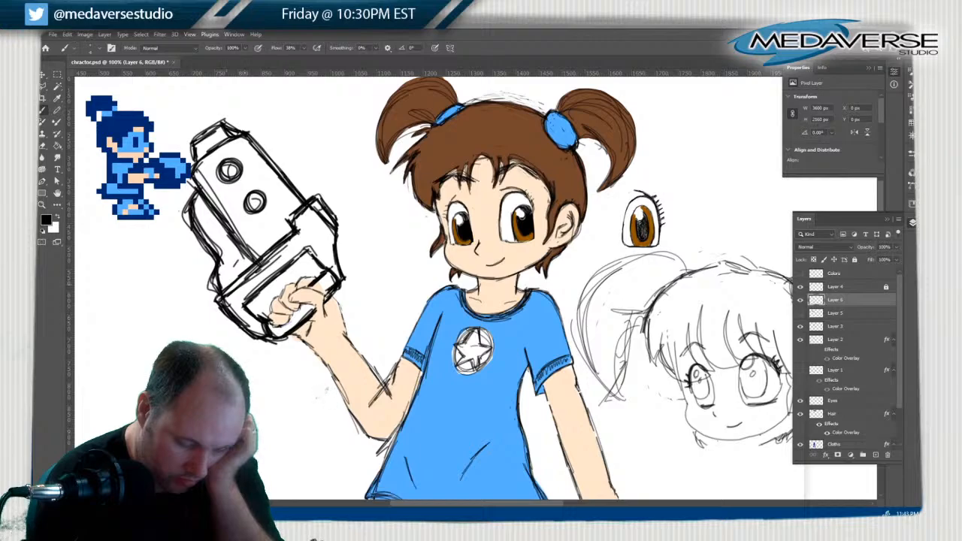
Sketch heavy overlapping arcs sweeping from the barrel's base across the grip frame to its lower corner
{"action": "mouse_move", "coordinate": [234, 268]}
{"action": "left_mouse_down"}
{"action": "mouse_move", "coordinate": [230, 312]}
{"action": "mouse_move", "coordinate": [290, 218]}
{"action": "mouse_move", "coordinate": [233, 312]}
{"action": "mouse_move", "coordinate": [272, 227]}
{"action": "mouse_move", "coordinate": [289, 216]}
{"action": "mouse_move", "coordinate": [237, 311]}
{"action": "mouse_move", "coordinate": [225, 290]}
{"action": "mouse_move", "coordinate": [245, 239]}
{"action": "mouse_move", "coordinate": [277, 221]}
{"action": "mouse_move", "coordinate": [241, 311]}
{"action": "left_mouse_up"}
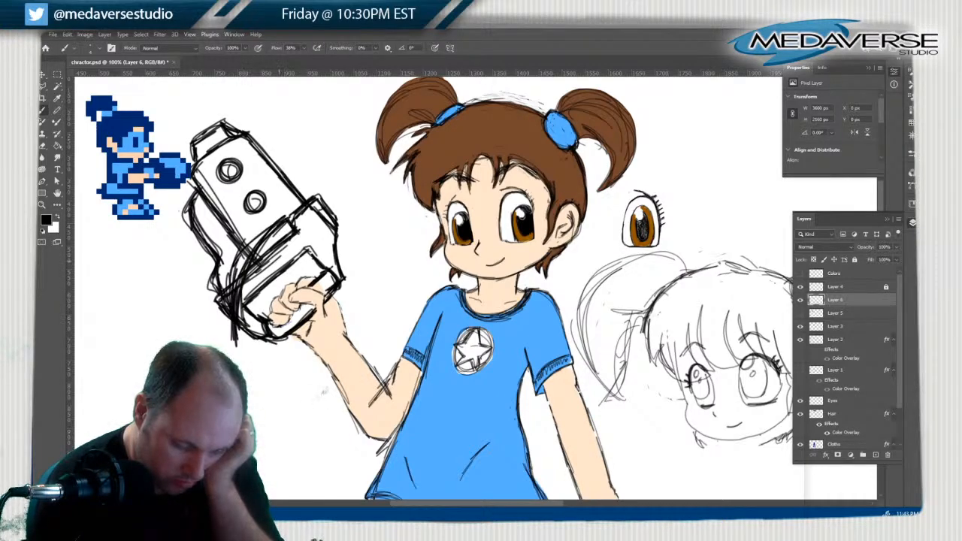
{"action": "left_click_drag", "start_coordinate": [288, 242], "coordinate": [256, 313]}
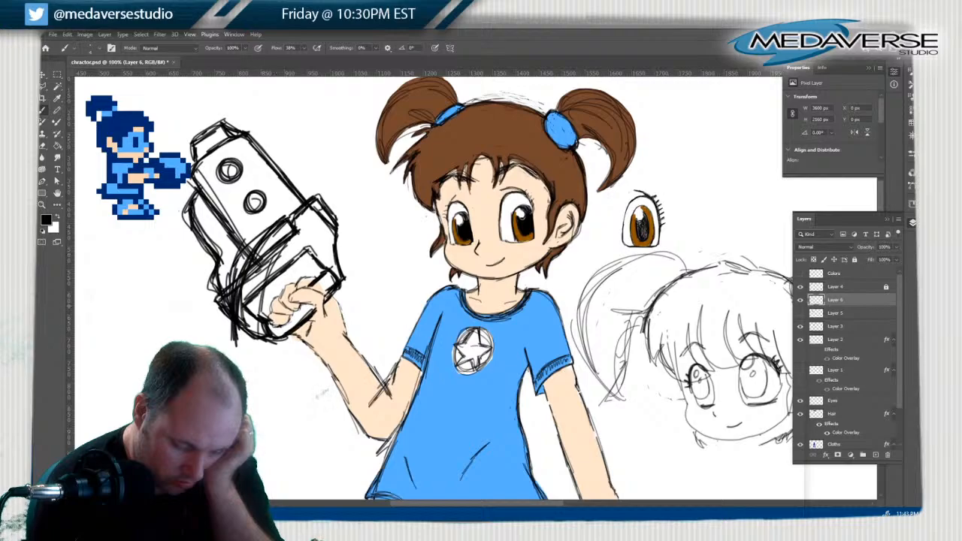
{"action": "left_click_drag", "start_coordinate": [271, 271], "coordinate": [257, 358]}
{"action": "left_click_drag", "start_coordinate": [292, 239], "coordinate": [248, 310]}
{"action": "left_click_drag", "start_coordinate": [258, 248], "coordinate": [250, 289]}
{"action": "left_click_drag", "start_coordinate": [251, 300], "coordinate": [250, 311]}
{"action": "left_click_drag", "start_coordinate": [275, 231], "coordinate": [250, 294]}
{"action": "left_click_drag", "start_coordinate": [279, 227], "coordinate": [256, 259]}
{"action": "left_click_drag", "start_coordinate": [256, 269], "coordinate": [258, 312]}
{"action": "left_click_drag", "start_coordinate": [290, 240], "coordinate": [275, 265]}
{"action": "left_click_drag", "start_coordinate": [283, 219], "coordinate": [298, 209]}
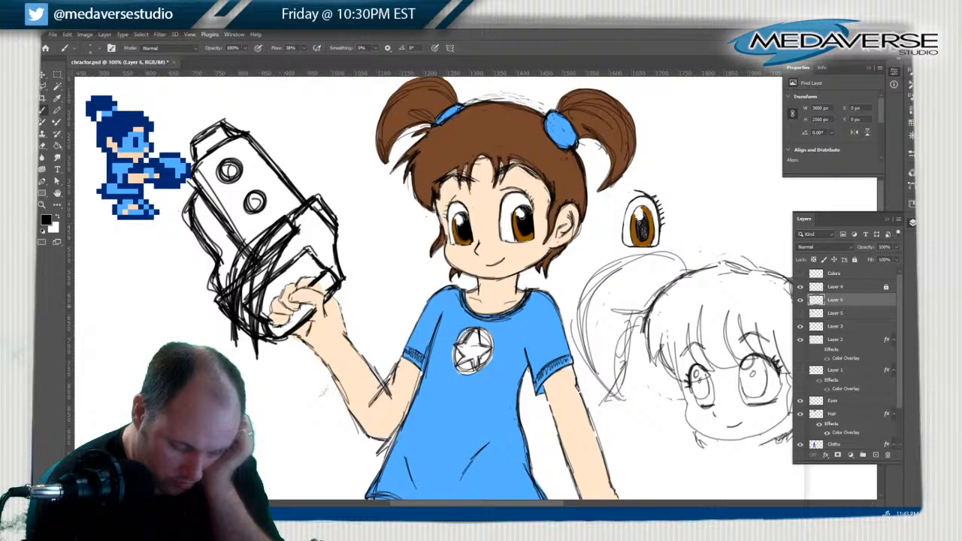
{"action": "left_click_drag", "start_coordinate": [263, 290], "coordinate": [258, 311]}
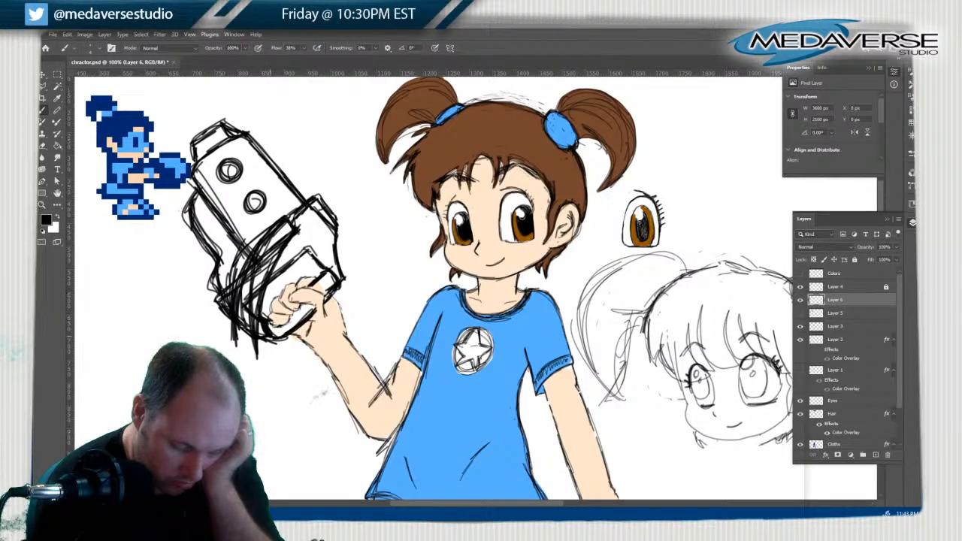
{"action": "left_click_drag", "start_coordinate": [250, 269], "coordinate": [247, 299]}
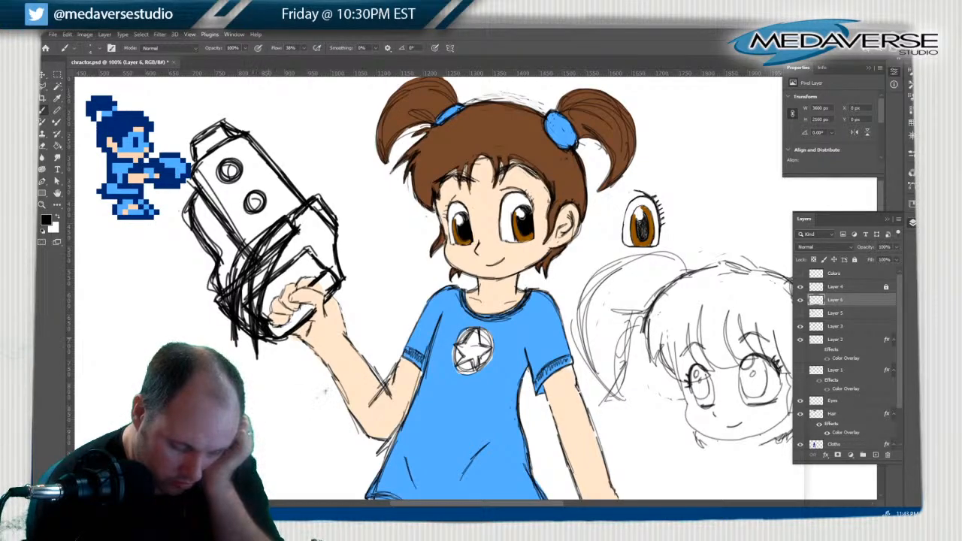
{"action": "left_click_drag", "start_coordinate": [266, 241], "coordinate": [261, 285]}
{"action": "left_click_drag", "start_coordinate": [279, 248], "coordinate": [266, 272]}
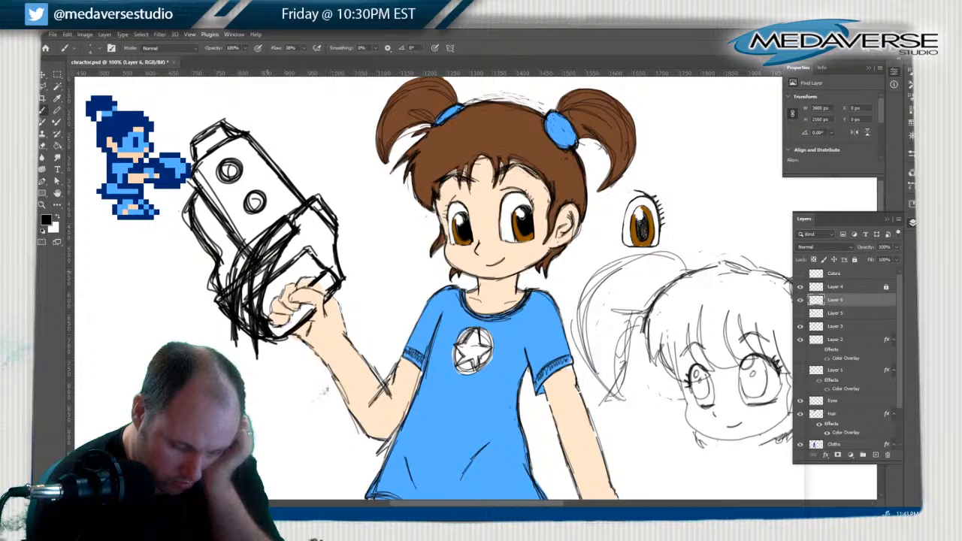
Erase the excess arc strokes and overshooting ends, leaving a clean curved band across the grip frame
{"action": "key", "text": "e"}
{"action": "left_click_drag", "start_coordinate": [233, 335], "coordinate": [239, 346]}
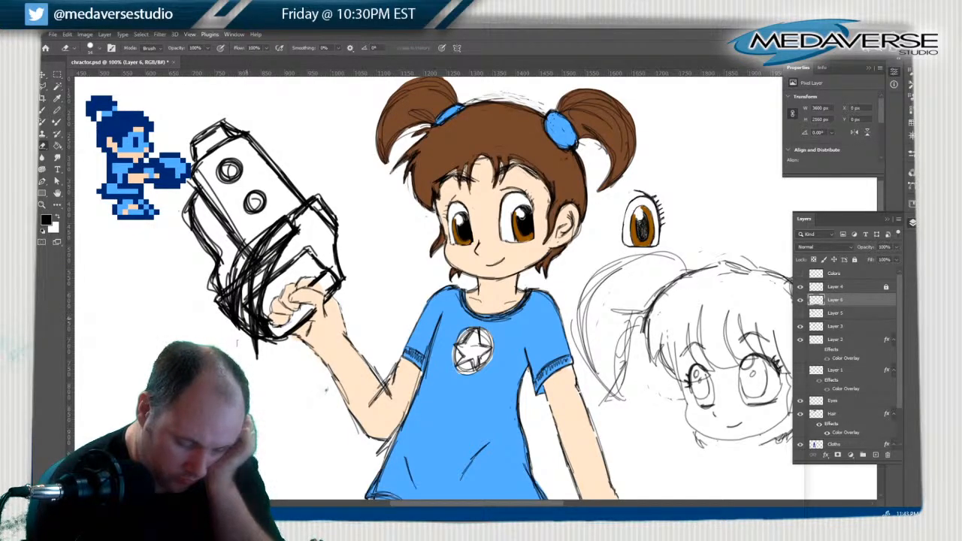
{"action": "mouse_move", "coordinate": [227, 275]}
{"action": "left_mouse_down"}
{"action": "mouse_move", "coordinate": [223, 297]}
{"action": "mouse_move", "coordinate": [247, 313]}
{"action": "left_mouse_up"}
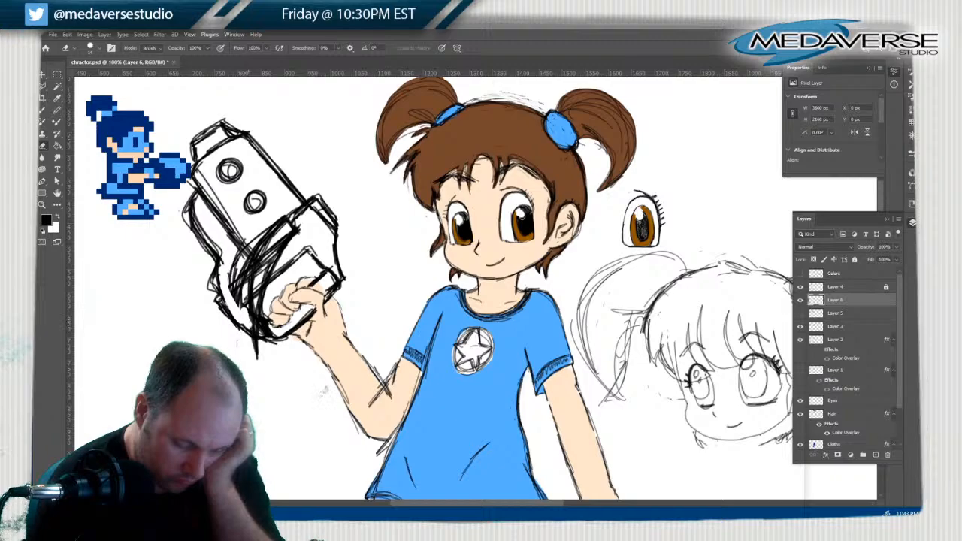
{"action": "mouse_move", "coordinate": [241, 258]}
{"action": "left_mouse_down"}
{"action": "mouse_move", "coordinate": [249, 311]}
{"action": "mouse_move", "coordinate": [253, 267]}
{"action": "mouse_move", "coordinate": [236, 263]}
{"action": "mouse_move", "coordinate": [234, 308]}
{"action": "left_mouse_up"}
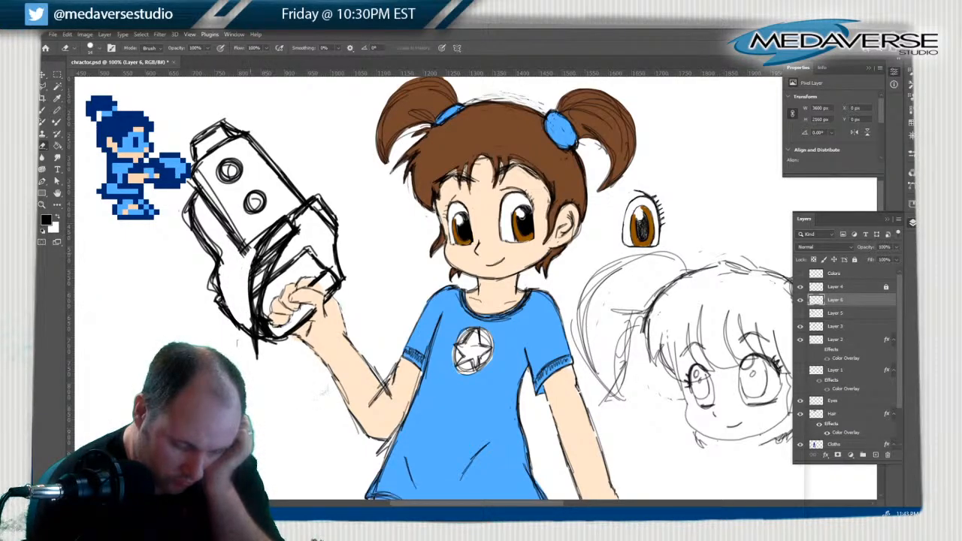
{"action": "mouse_move", "coordinate": [274, 235]}
{"action": "left_mouse_down"}
{"action": "mouse_move", "coordinate": [252, 301]}
{"action": "mouse_move", "coordinate": [277, 239]}
{"action": "mouse_move", "coordinate": [264, 290]}
{"action": "mouse_move", "coordinate": [273, 250]}
{"action": "mouse_move", "coordinate": [263, 268]}
{"action": "left_mouse_up"}
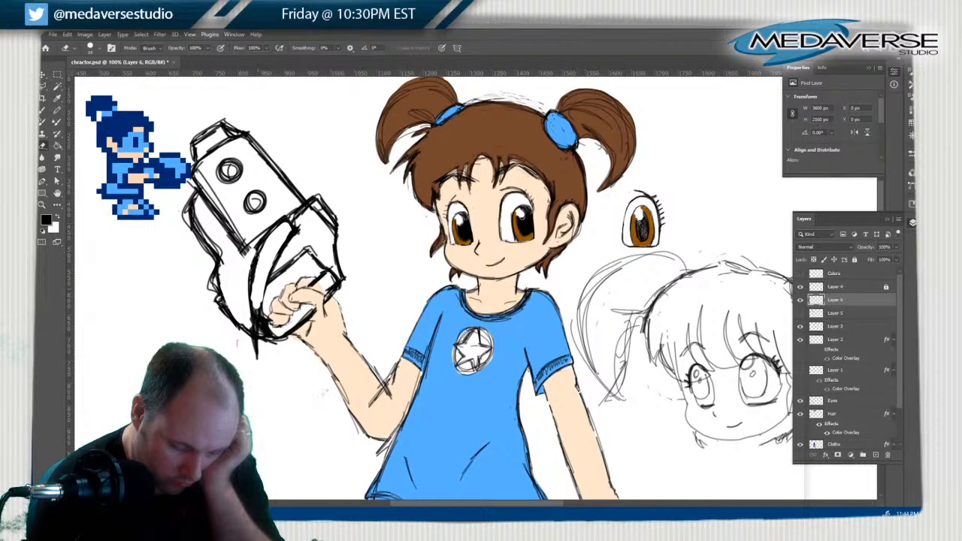
{"action": "key", "text": "b"}
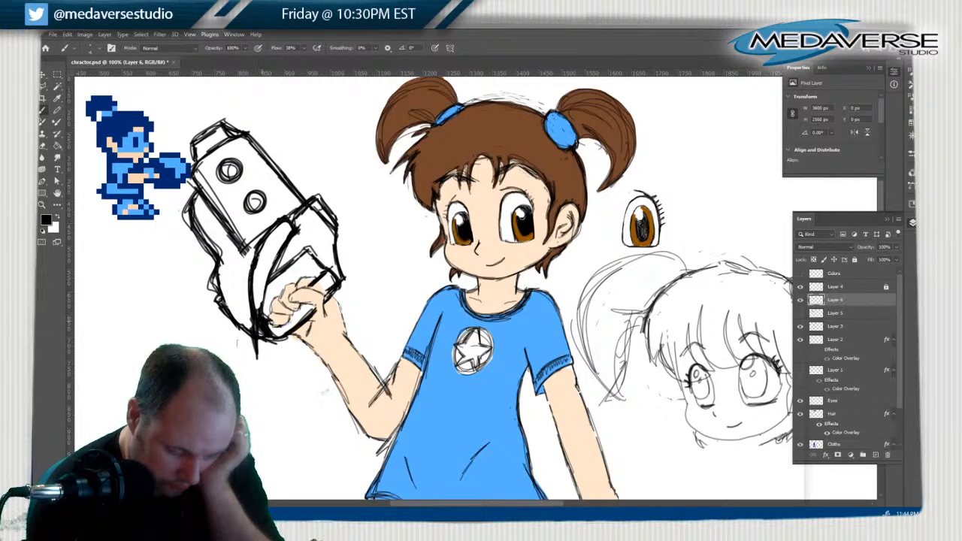
{"action": "key", "text": "e"}
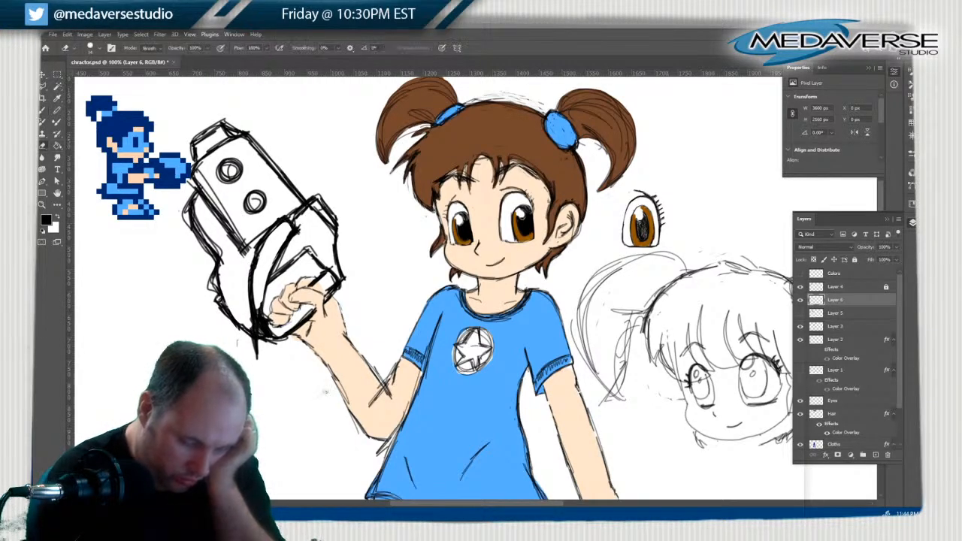
{"action": "mouse_move", "coordinate": [252, 346]}
{"action": "left_mouse_down"}
{"action": "mouse_move", "coordinate": [263, 350]}
{"action": "mouse_move", "coordinate": [256, 358]}
{"action": "left_mouse_up"}
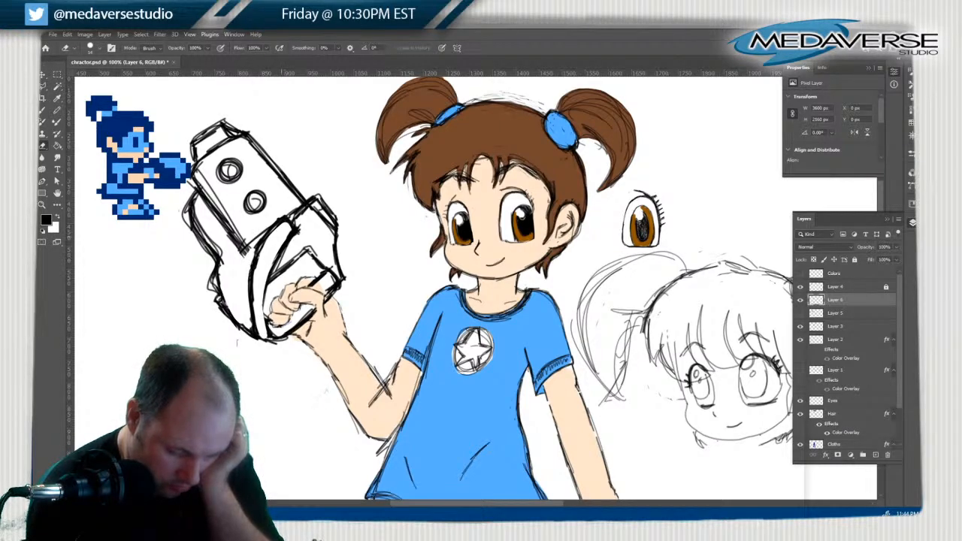
Draw black rivet dots at both ends of the curved band, plus a small block and corner knob on the frame beside the hand
{"action": "key", "text": "b"}
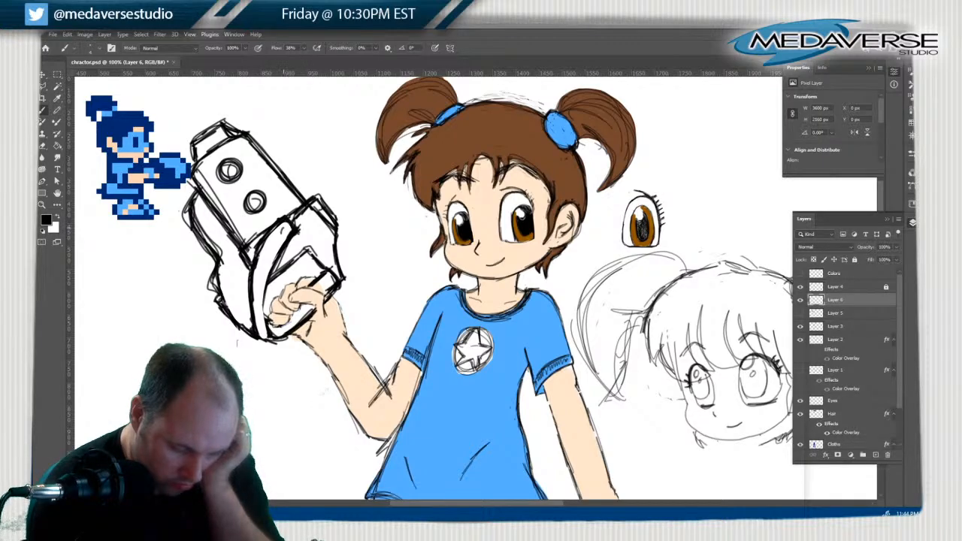
{"action": "left_click_drag", "start_coordinate": [282, 227], "coordinate": [285, 229]}
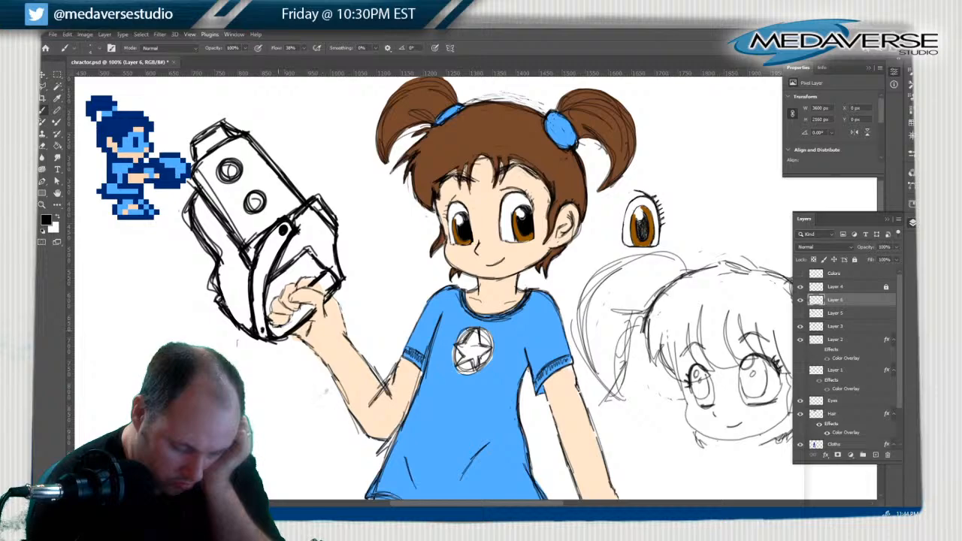
{"action": "mouse_move", "coordinate": [275, 326]}
{"action": "left_mouse_down"}
{"action": "mouse_move", "coordinate": [298, 317]}
{"action": "mouse_move", "coordinate": [330, 278]}
{"action": "mouse_move", "coordinate": [320, 287]}
{"action": "left_mouse_up"}
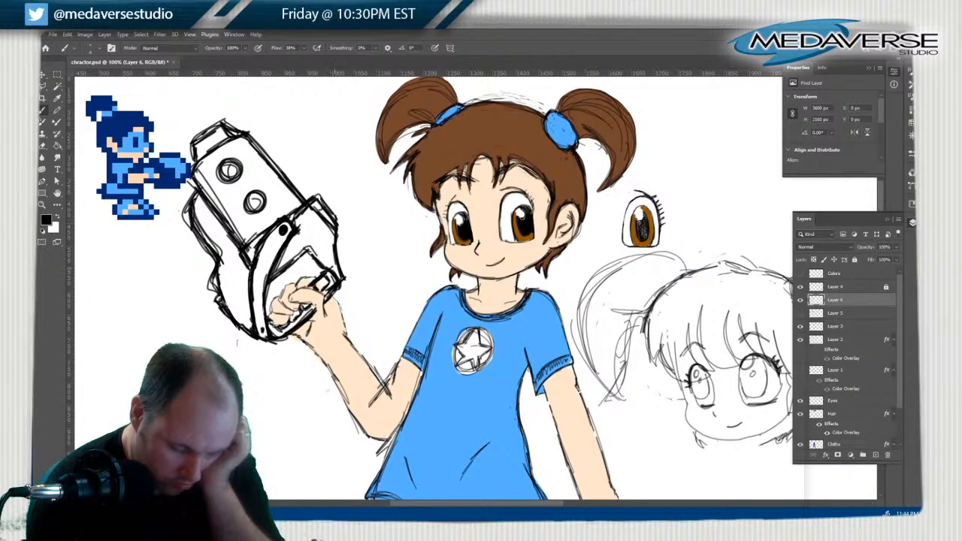
{"action": "left_click_drag", "start_coordinate": [341, 262], "coordinate": [338, 274]}
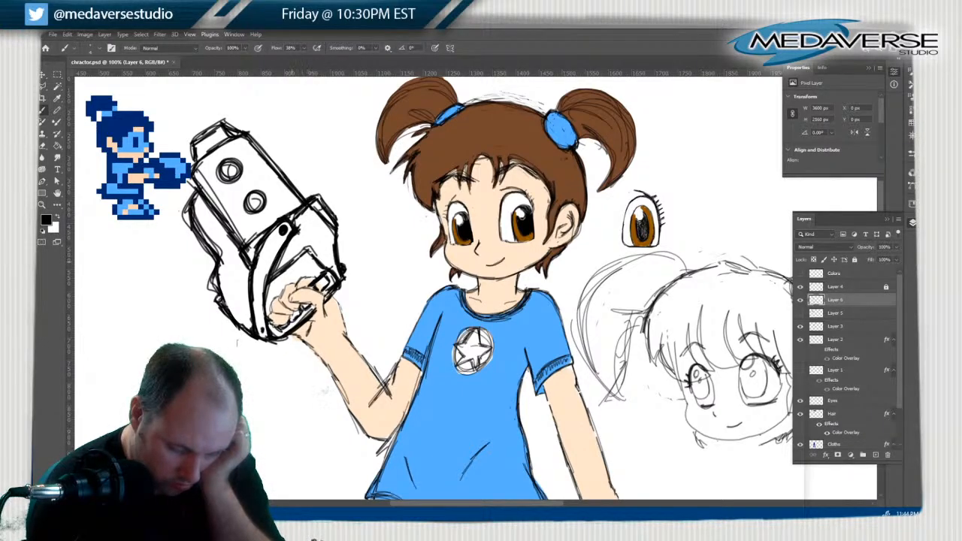
Redraw the upper edge of the hand opening as a smooth rounded contour and erase the old angular lines
{"action": "mouse_move", "coordinate": [277, 275]}
{"action": "left_mouse_down"}
{"action": "mouse_move", "coordinate": [300, 243]}
{"action": "mouse_move", "coordinate": [320, 263]}
{"action": "mouse_move", "coordinate": [311, 244]}
{"action": "mouse_move", "coordinate": [290, 261]}
{"action": "mouse_move", "coordinate": [305, 242]}
{"action": "left_mouse_up"}
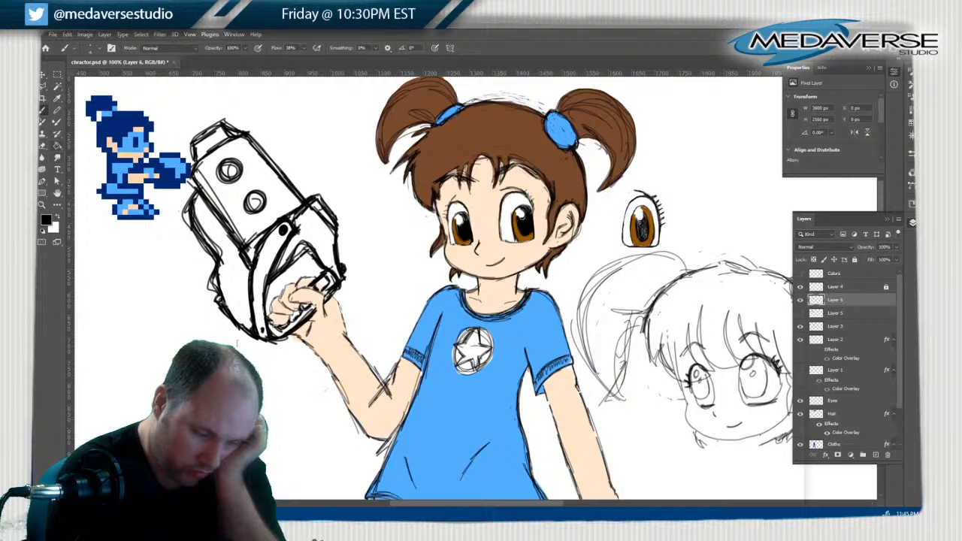
{"action": "key", "text": "g"}
{"action": "key", "text": "e"}
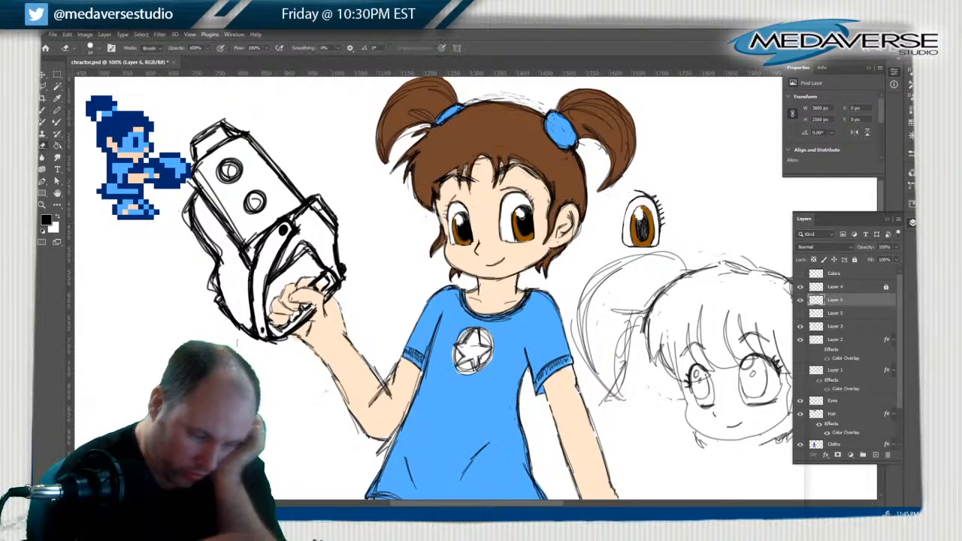
{"action": "mouse_move", "coordinate": [301, 251]}
{"action": "left_mouse_down"}
{"action": "mouse_move", "coordinate": [317, 261]}
{"action": "mouse_move", "coordinate": [289, 269]}
{"action": "left_mouse_up"}
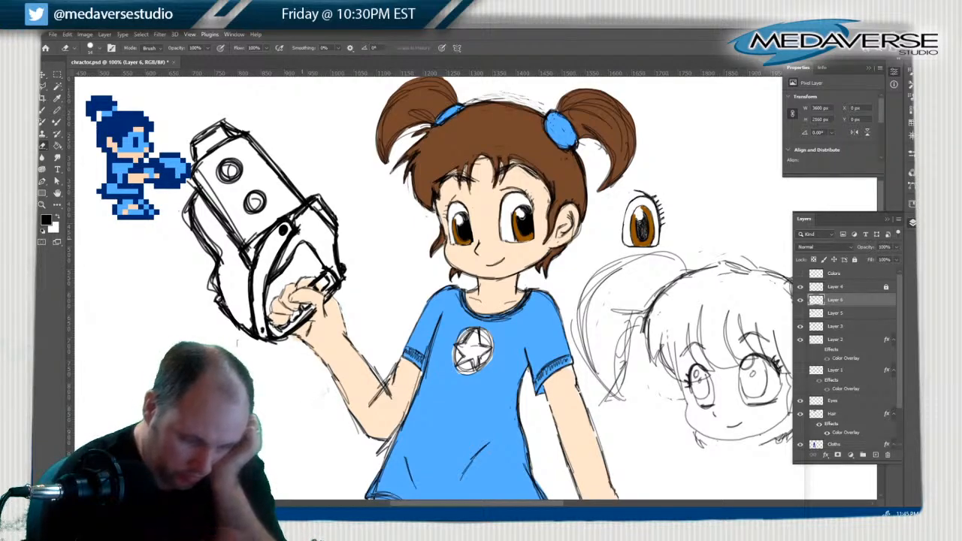
Curve the barrel's lower side edge toward its base and erase the surplus side guard lines down to one smooth outline
{"action": "key", "text": "b"}
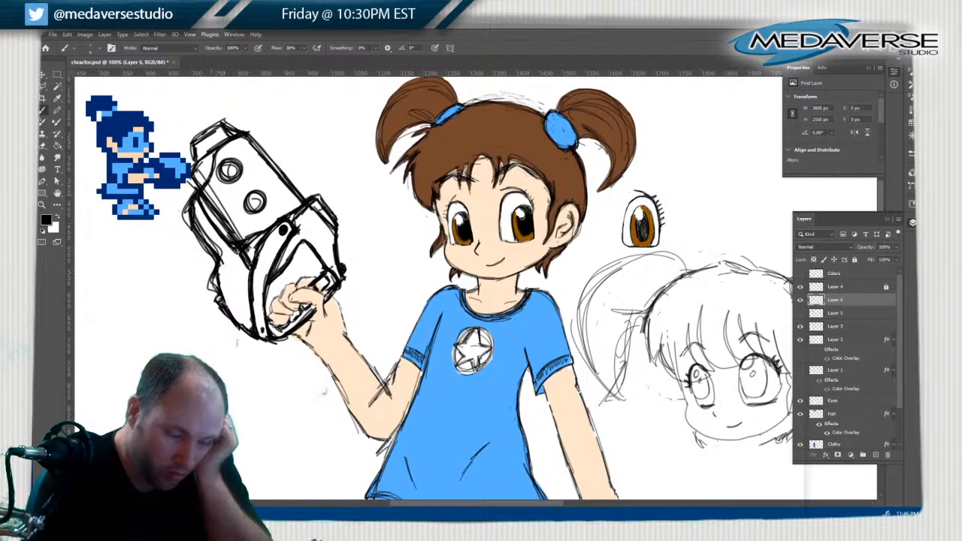
{"action": "key", "text": "e"}
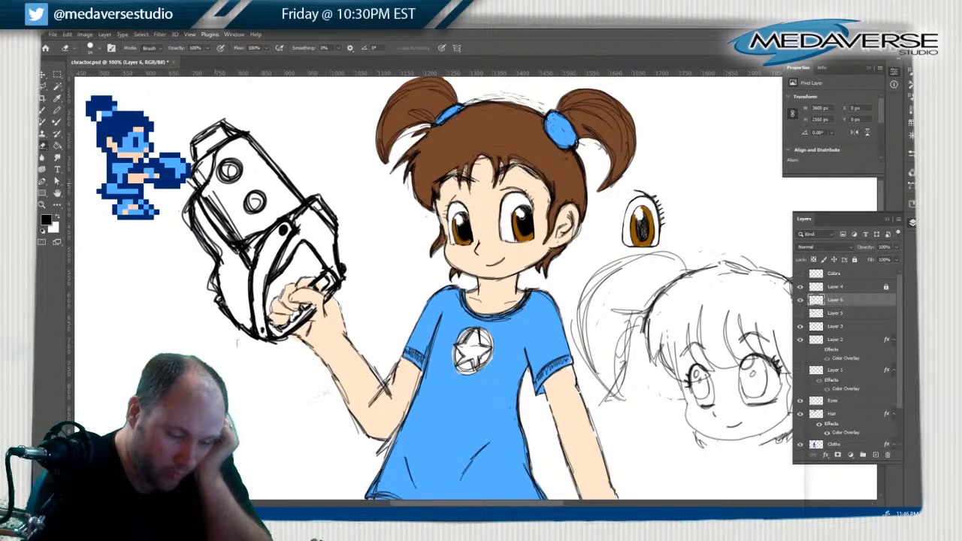
{"action": "mouse_move", "coordinate": [202, 201]}
{"action": "left_mouse_down"}
{"action": "mouse_move", "coordinate": [239, 239]}
{"action": "mouse_move", "coordinate": [212, 200]}
{"action": "mouse_move", "coordinate": [233, 230]}
{"action": "mouse_move", "coordinate": [193, 200]}
{"action": "mouse_move", "coordinate": [185, 217]}
{"action": "mouse_move", "coordinate": [199, 204]}
{"action": "mouse_move", "coordinate": [198, 227]}
{"action": "mouse_move", "coordinate": [224, 261]}
{"action": "mouse_move", "coordinate": [210, 283]}
{"action": "mouse_move", "coordinate": [219, 307]}
{"action": "left_mouse_up"}
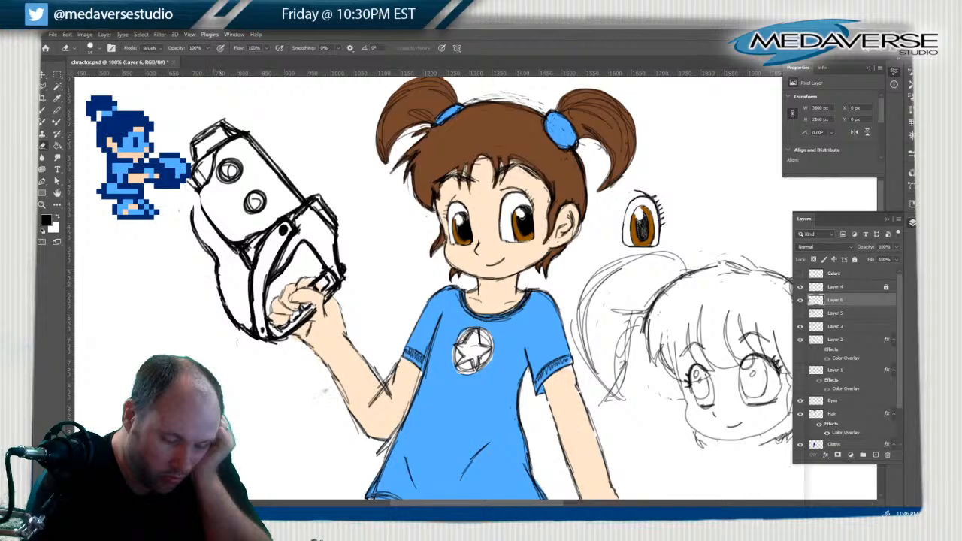
Shade the blaster's edge beside the small sprite and erase the filled joint under the barrel
{"action": "key", "text": "b"}
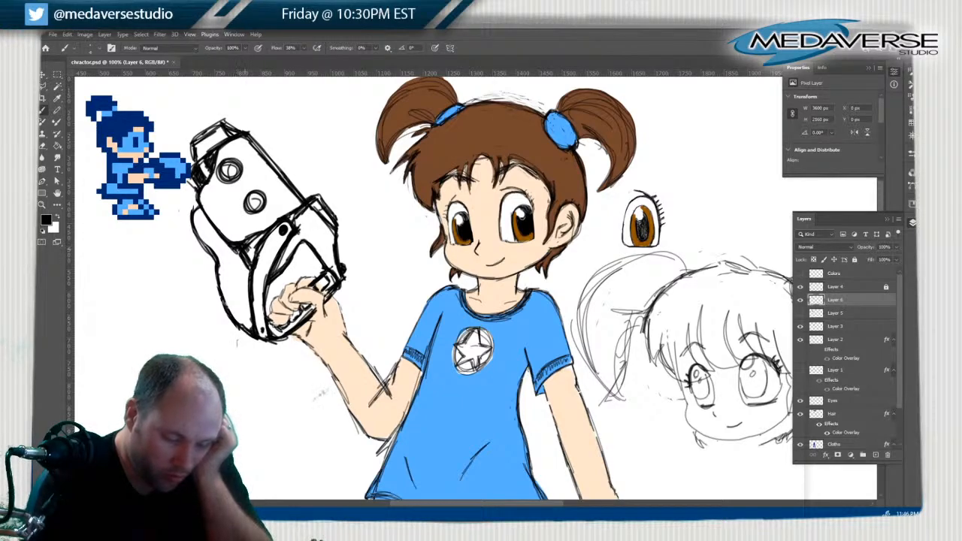
{"action": "key", "text": "e"}
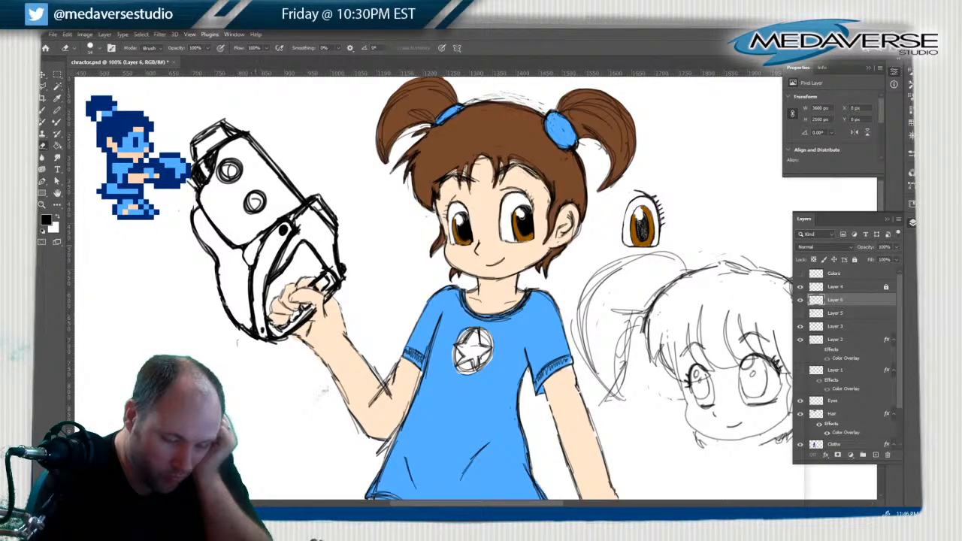
Hatch the curved band above the character's hand in black, covering the round bolt at its upper end
{"action": "key", "text": "b"}
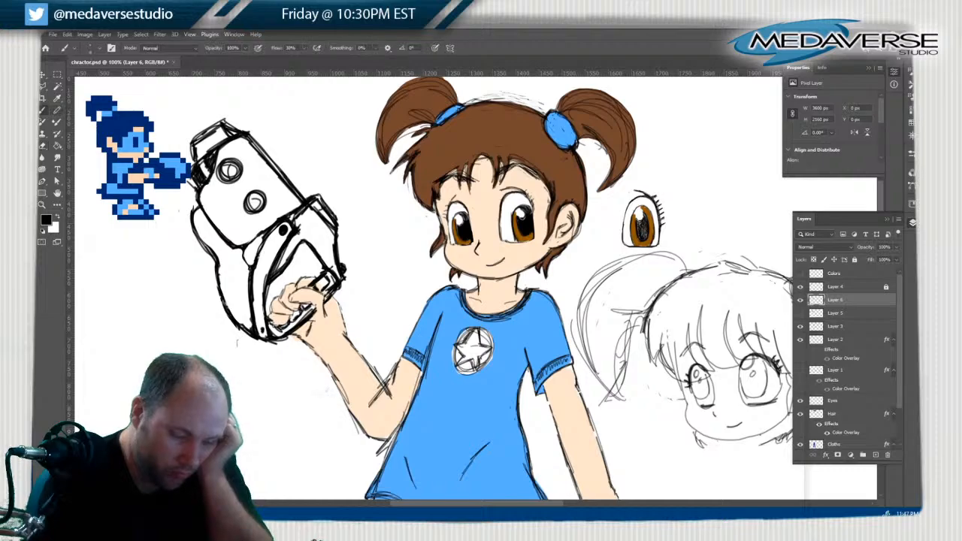
{"action": "key", "text": "shift+3"}
{"action": "key", "text": "shift+8"}
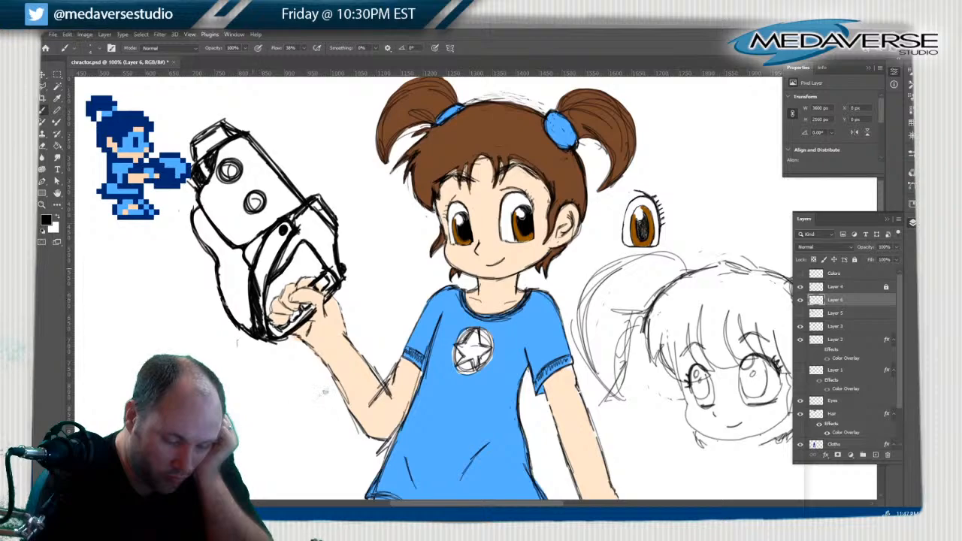
{"action": "mouse_move", "coordinate": [256, 287]}
{"action": "left_mouse_down"}
{"action": "mouse_move", "coordinate": [265, 245]}
{"action": "mouse_move", "coordinate": [291, 222]}
{"action": "left_mouse_up"}
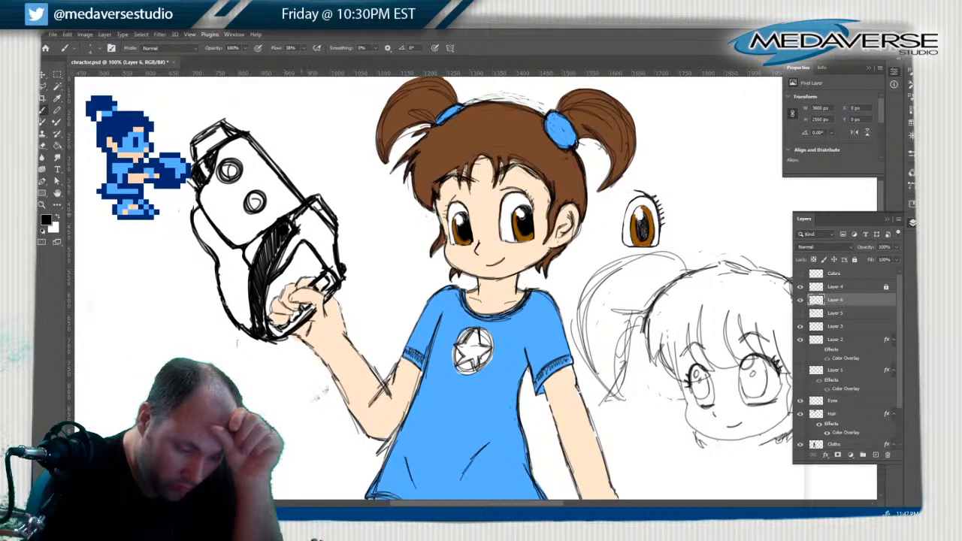
{"action": "mouse_move", "coordinate": [303, 213]}
{"action": "left_mouse_down"}
{"action": "mouse_move", "coordinate": [333, 254]}
{"action": "mouse_move", "coordinate": [308, 224]}
{"action": "left_mouse_up"}
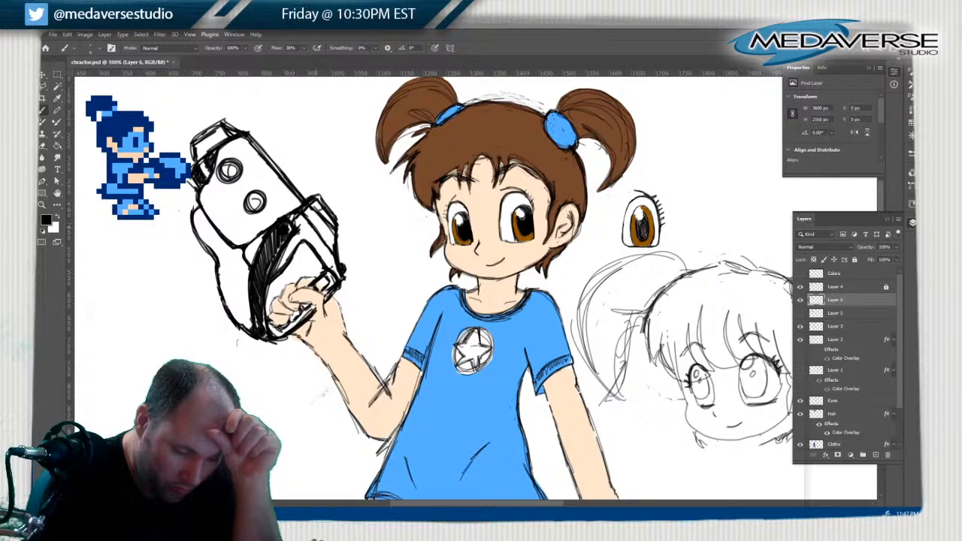
Sketch a rounded housing outline along the blaster's outer side, from mid-barrel down toward the hand
{"action": "left_click_drag", "start_coordinate": [325, 247], "coordinate": [304, 187]}
{"action": "mouse_move", "coordinate": [268, 159]}
{"action": "left_mouse_down"}
{"action": "mouse_move", "coordinate": [293, 165]}
{"action": "mouse_move", "coordinate": [311, 193]}
{"action": "left_mouse_up"}
{"action": "mouse_move", "coordinate": [273, 159]}
{"action": "left_mouse_down"}
{"action": "mouse_move", "coordinate": [323, 211]}
{"action": "mouse_move", "coordinate": [325, 240]}
{"action": "mouse_move", "coordinate": [278, 160]}
{"action": "left_mouse_up"}
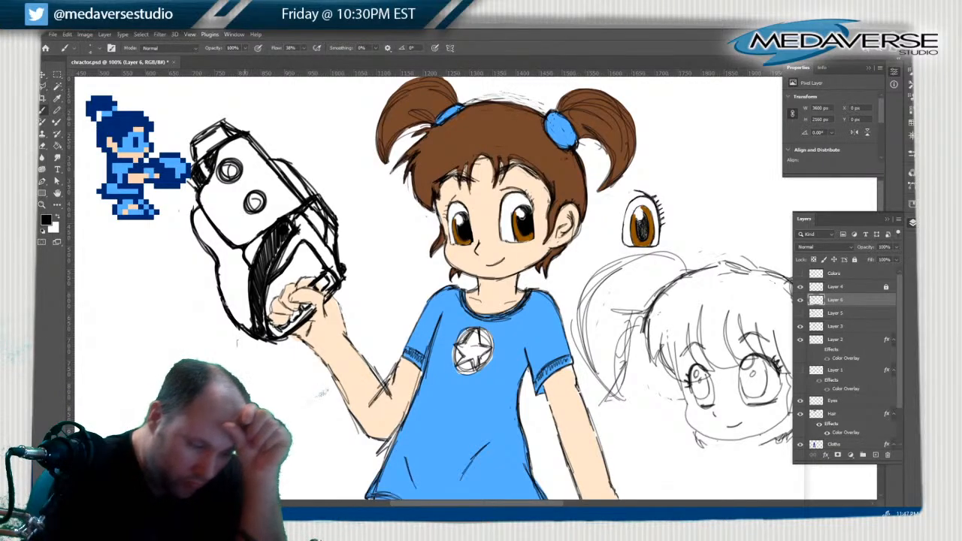
Erase the old barrel and corner lines around the new housing and thin its outer contour
{"action": "left_click", "coordinate": [43, 146]}
{"action": "mouse_move", "coordinate": [315, 191]}
{"action": "left_mouse_down"}
{"action": "mouse_move", "coordinate": [333, 217]}
{"action": "mouse_move", "coordinate": [344, 275]}
{"action": "mouse_move", "coordinate": [336, 225]}
{"action": "mouse_move", "coordinate": [299, 191]}
{"action": "left_mouse_up"}
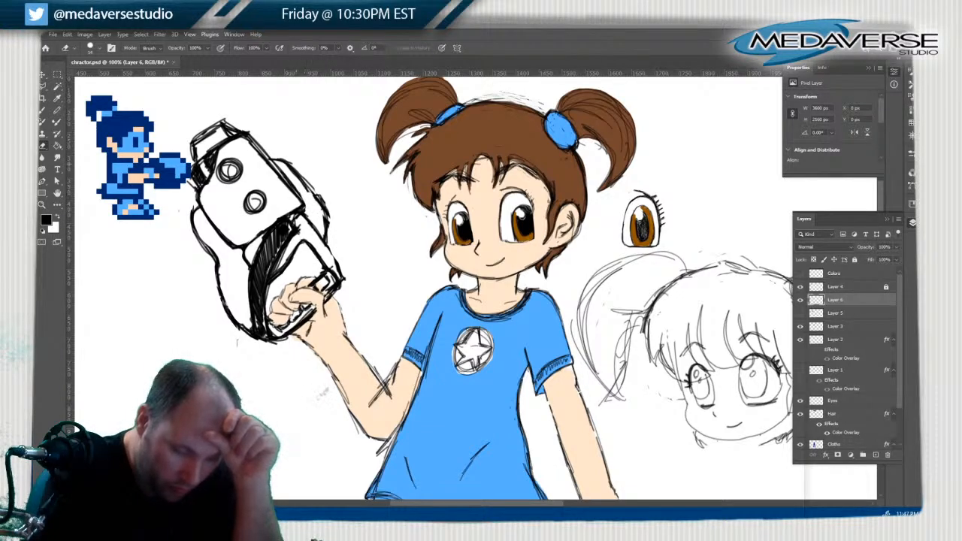
{"action": "mouse_move", "coordinate": [275, 160]}
{"action": "left_mouse_down"}
{"action": "mouse_move", "coordinate": [305, 203]}
{"action": "mouse_move", "coordinate": [263, 158]}
{"action": "mouse_move", "coordinate": [299, 200]}
{"action": "mouse_move", "coordinate": [296, 218]}
{"action": "mouse_move", "coordinate": [300, 209]}
{"action": "left_mouse_up"}
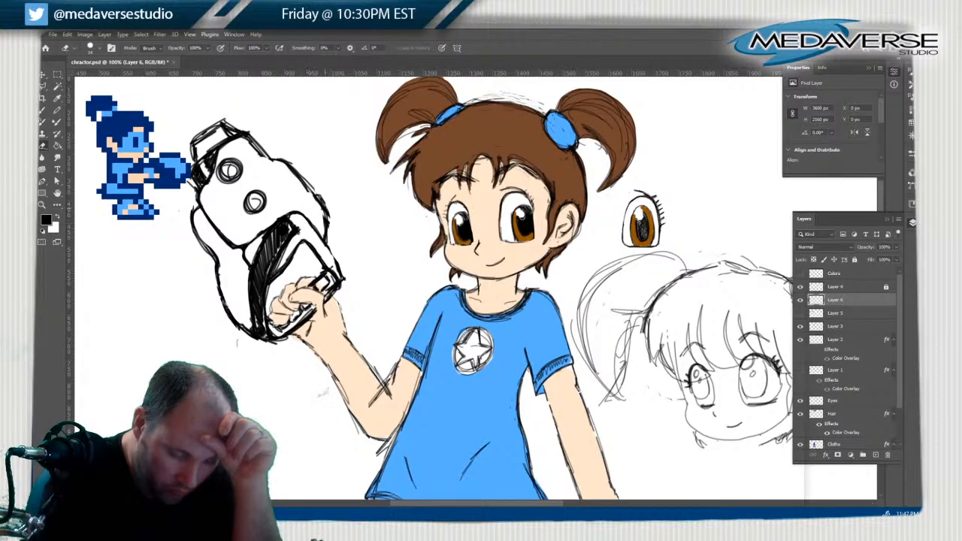
{"action": "mouse_move", "coordinate": [309, 183]}
{"action": "left_mouse_down"}
{"action": "mouse_move", "coordinate": [327, 209]}
{"action": "mouse_move", "coordinate": [285, 164]}
{"action": "mouse_move", "coordinate": [324, 210]}
{"action": "left_mouse_up"}
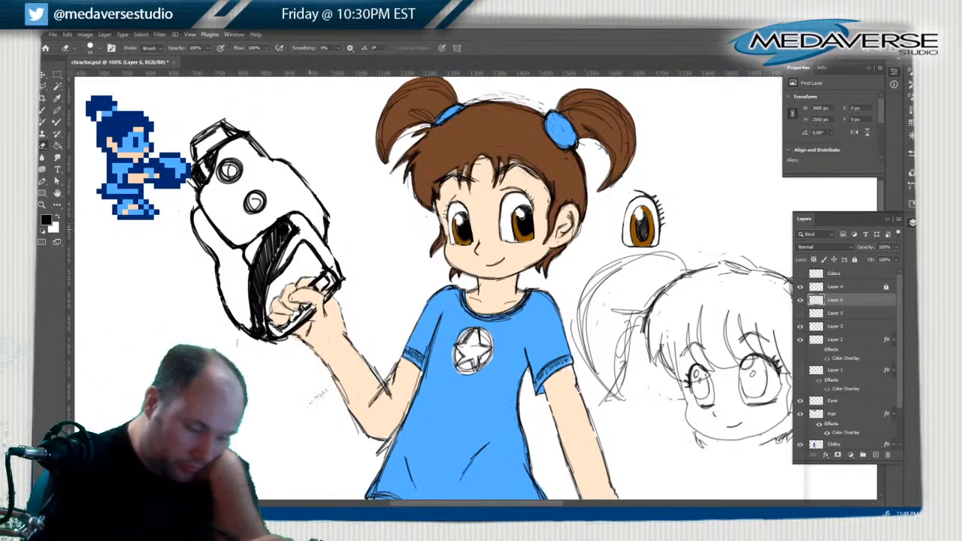
Draw an inner contour line along the upper edge of the blaster's rounded housing
{"action": "key", "text": "b"}
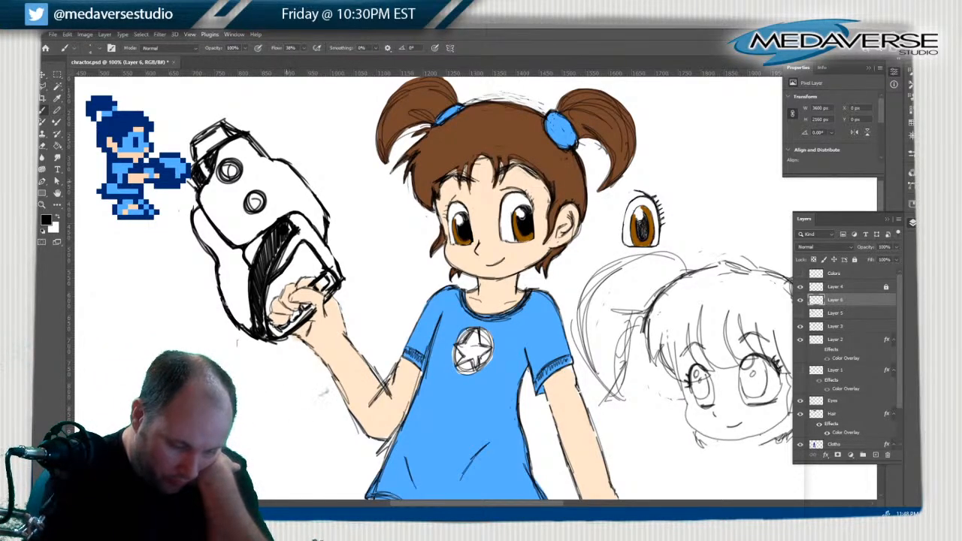
{"action": "mouse_move", "coordinate": [289, 175]}
{"action": "left_mouse_down"}
{"action": "mouse_move", "coordinate": [280, 187]}
{"action": "mouse_move", "coordinate": [303, 208]}
{"action": "left_mouse_up"}
{"action": "left_click_drag", "start_coordinate": [274, 169], "coordinate": [288, 189]}
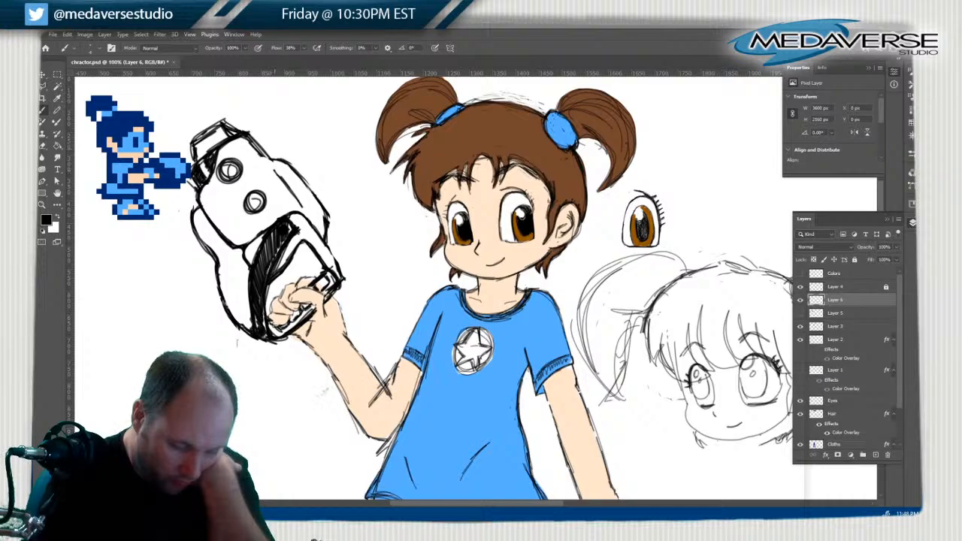
Finish filling the curved band and hatch the blaster's underside black down to the bottom of the grip
{"action": "mouse_move", "coordinate": [298, 222]}
{"action": "left_mouse_down"}
{"action": "mouse_move", "coordinate": [306, 228]}
{"action": "mouse_move", "coordinate": [289, 216]}
{"action": "mouse_move", "coordinate": [267, 273]}
{"action": "mouse_move", "coordinate": [265, 265]}
{"action": "left_mouse_up"}
{"action": "mouse_move", "coordinate": [263, 308]}
{"action": "left_mouse_down"}
{"action": "mouse_move", "coordinate": [266, 332]}
{"action": "mouse_move", "coordinate": [255, 315]}
{"action": "left_mouse_up"}
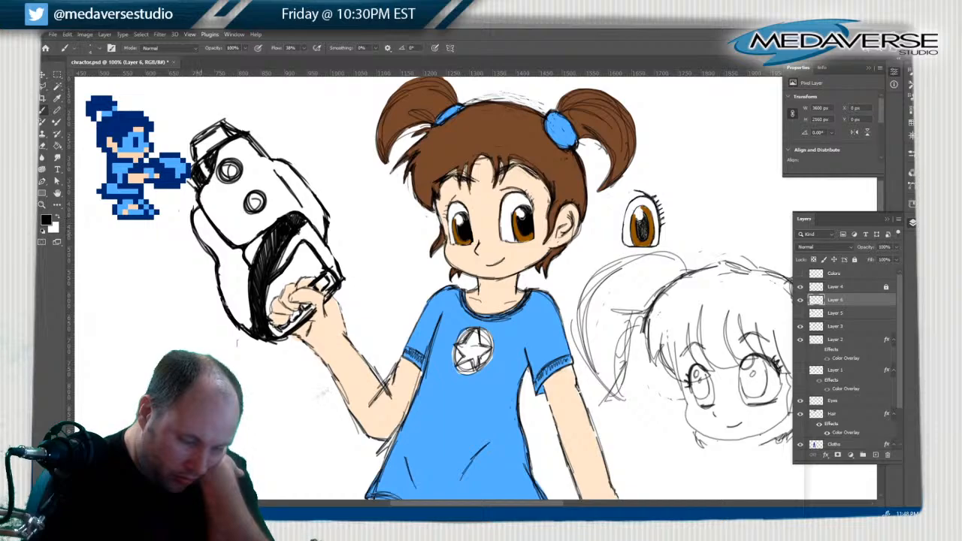
{"action": "mouse_move", "coordinate": [200, 227]}
{"action": "left_mouse_down"}
{"action": "mouse_move", "coordinate": [196, 208]}
{"action": "mouse_move", "coordinate": [212, 249]}
{"action": "left_mouse_up"}
{"action": "left_click_drag", "start_coordinate": [218, 236], "coordinate": [231, 311]}
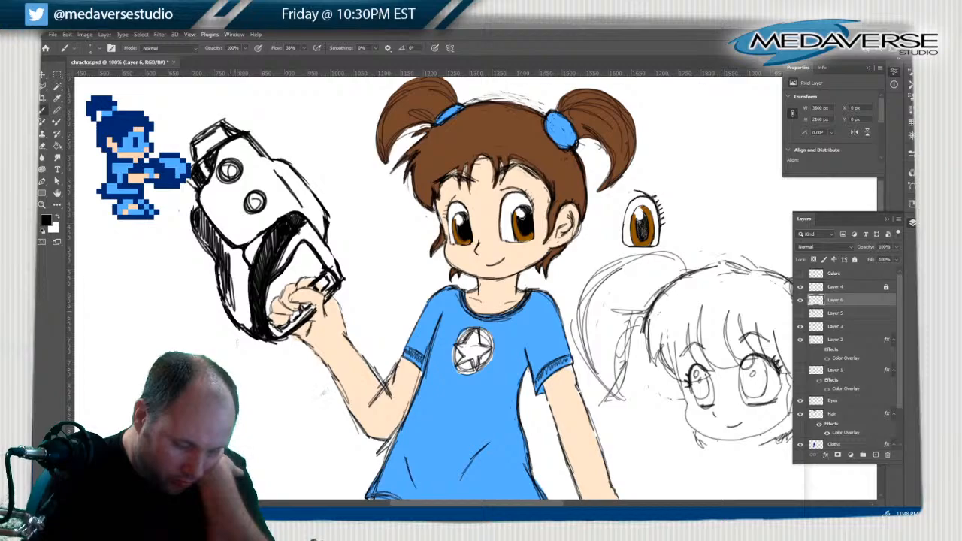
{"action": "mouse_move", "coordinate": [234, 276]}
{"action": "left_mouse_down"}
{"action": "mouse_move", "coordinate": [240, 328]}
{"action": "mouse_move", "coordinate": [240, 292]}
{"action": "left_mouse_up"}
{"action": "mouse_move", "coordinate": [248, 259]}
{"action": "left_mouse_down"}
{"action": "mouse_move", "coordinate": [230, 292]}
{"action": "mouse_move", "coordinate": [226, 282]}
{"action": "left_mouse_up"}
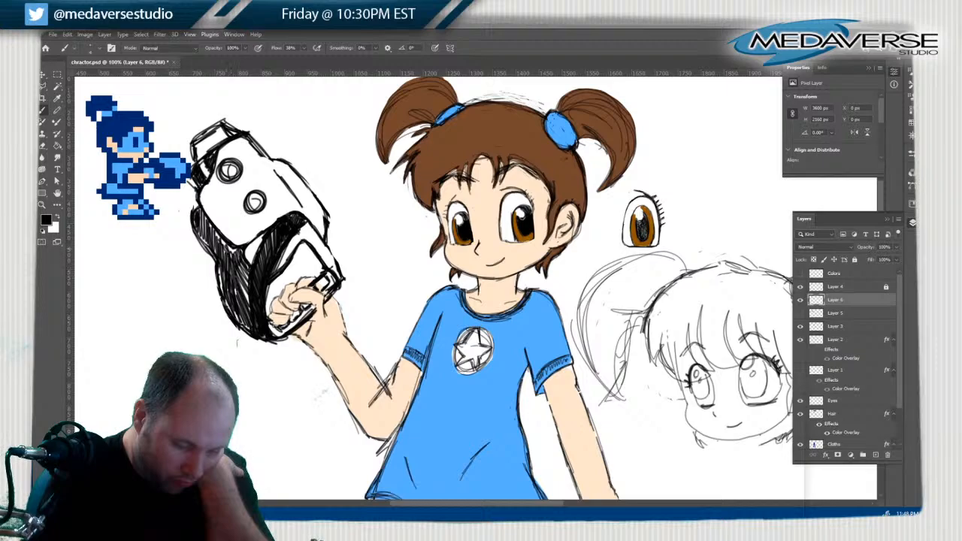
{"action": "mouse_move", "coordinate": [230, 235]}
{"action": "left_mouse_down"}
{"action": "mouse_move", "coordinate": [220, 256]}
{"action": "mouse_move", "coordinate": [240, 275]}
{"action": "mouse_move", "coordinate": [246, 321]}
{"action": "left_mouse_up"}
{"action": "mouse_move", "coordinate": [244, 271]}
{"action": "left_mouse_down"}
{"action": "mouse_move", "coordinate": [236, 319]}
{"action": "mouse_move", "coordinate": [228, 302]}
{"action": "left_mouse_up"}
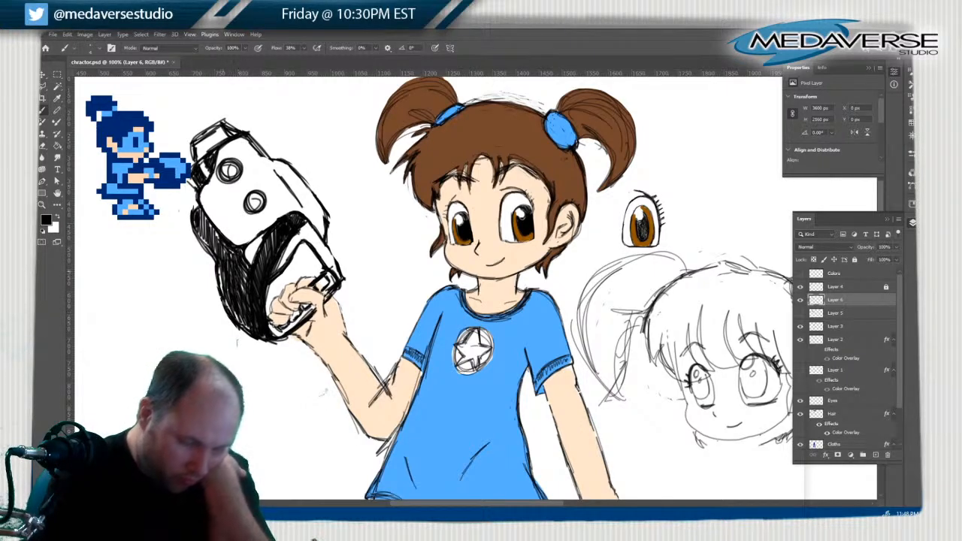
Erase a thin highlight strip between the curved band and the shaded underside, then narrow it with black strokes
{"action": "left_click", "coordinate": [57, 145]}
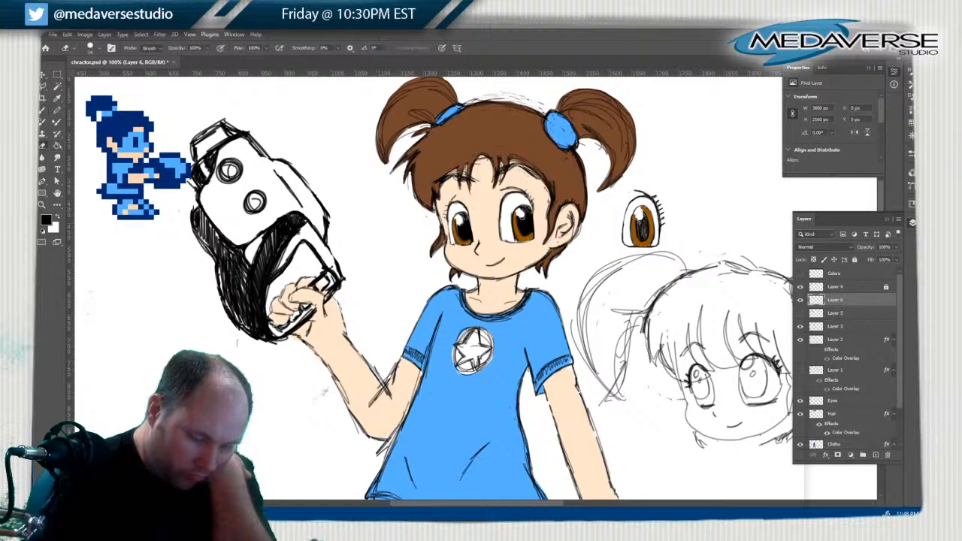
{"action": "left_click_drag", "start_coordinate": [248, 266], "coordinate": [247, 329]}
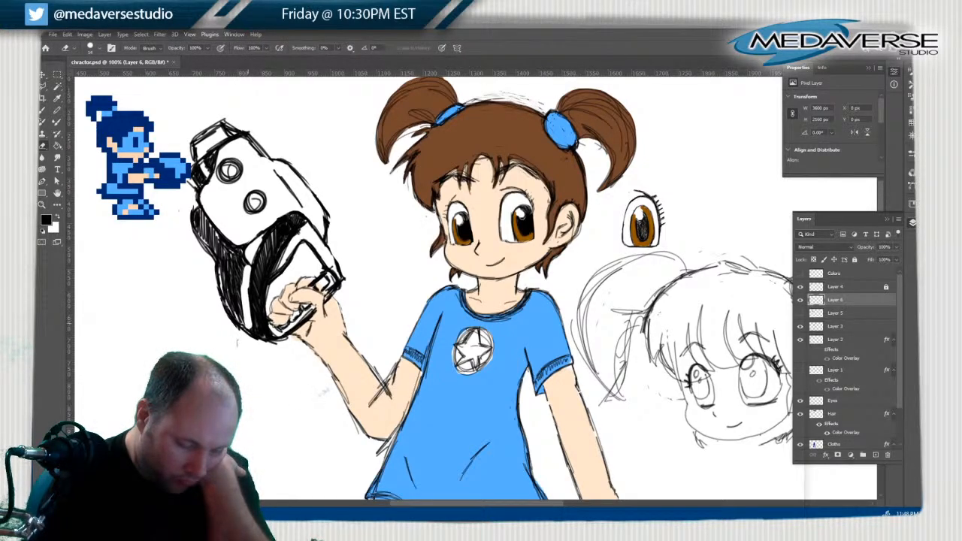
{"action": "key", "text": "b"}
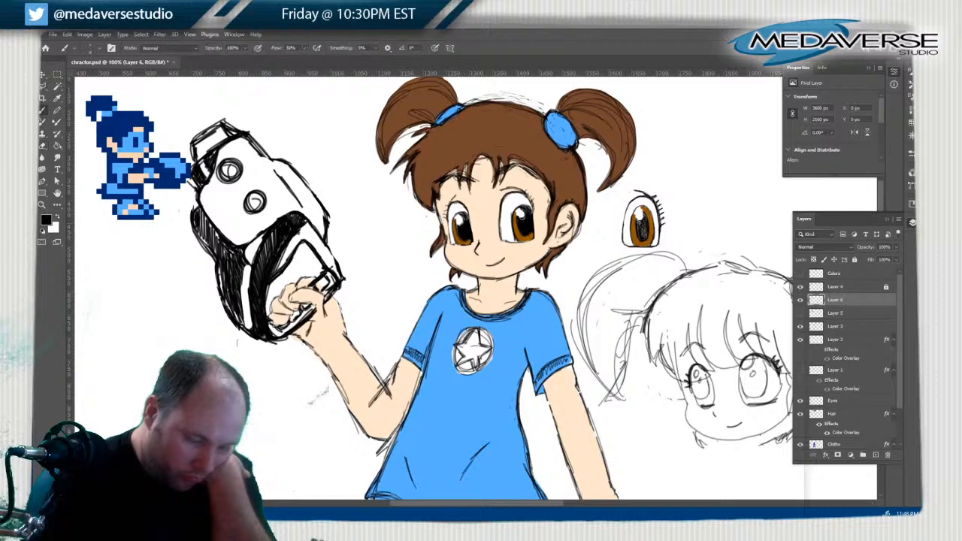
{"action": "left_click_drag", "start_coordinate": [245, 266], "coordinate": [249, 325]}
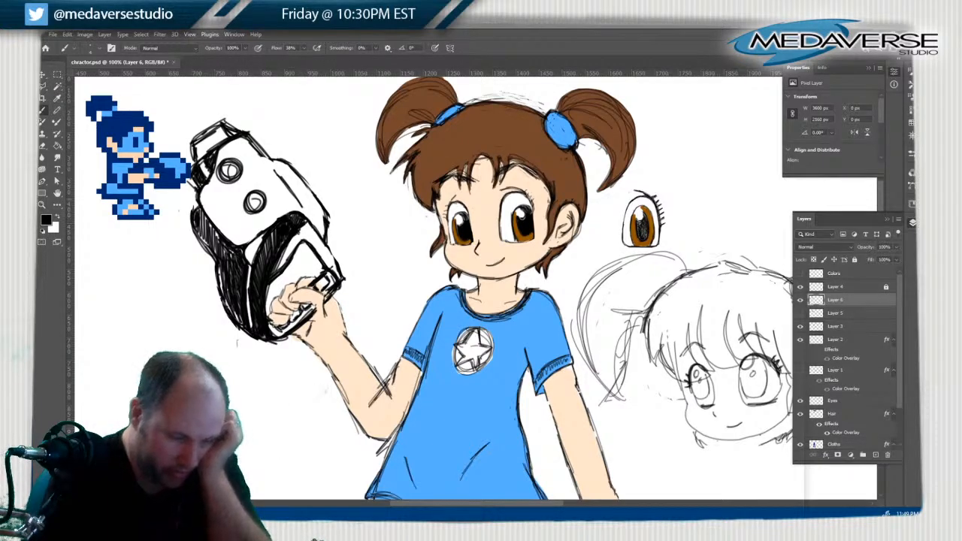
Erase the hatching from the band's upper part and draw a thick black curved rim across the blaster above the hand
{"action": "left_click", "coordinate": [56, 133]}
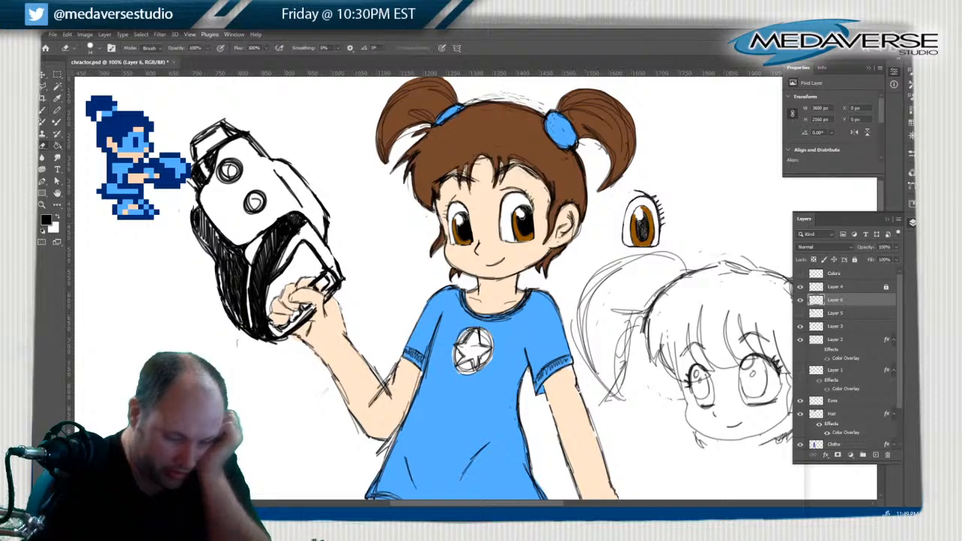
{"action": "mouse_move", "coordinate": [276, 253]}
{"action": "left_mouse_down"}
{"action": "mouse_move", "coordinate": [272, 270]}
{"action": "mouse_move", "coordinate": [254, 266]}
{"action": "mouse_move", "coordinate": [264, 246]}
{"action": "mouse_move", "coordinate": [293, 239]}
{"action": "mouse_move", "coordinate": [304, 222]}
{"action": "mouse_move", "coordinate": [272, 228]}
{"action": "mouse_move", "coordinate": [288, 224]}
{"action": "left_mouse_up"}
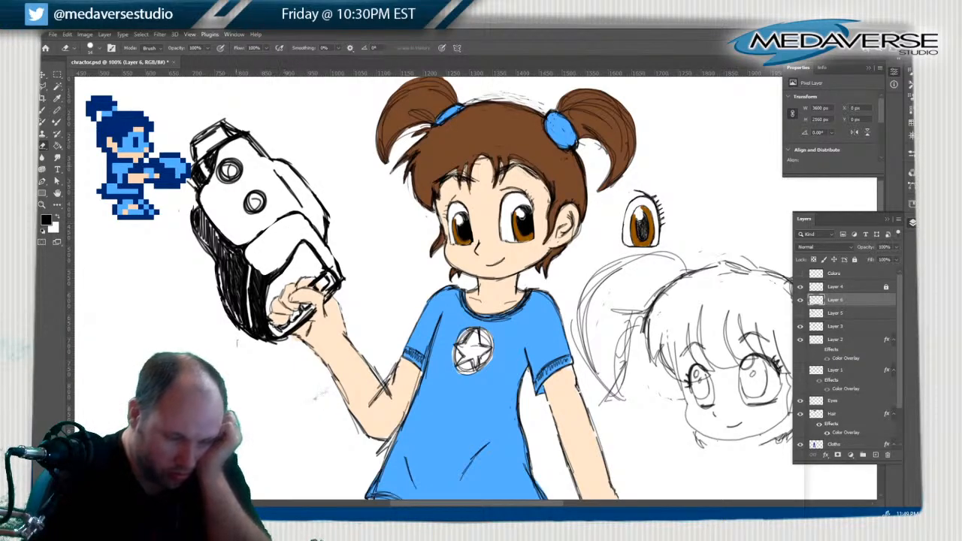
{"action": "key", "text": "b"}
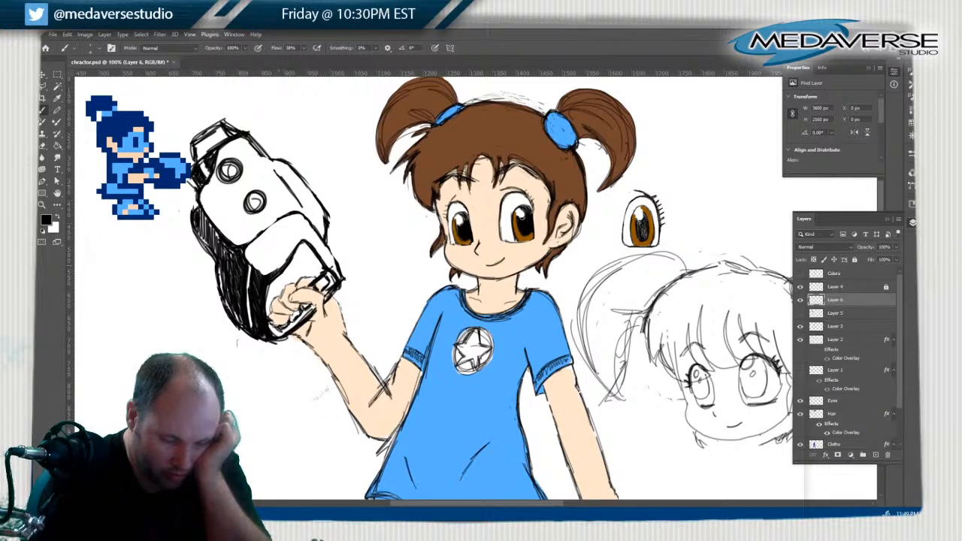
{"action": "mouse_move", "coordinate": [325, 270]}
{"action": "left_mouse_down"}
{"action": "mouse_move", "coordinate": [248, 260]}
{"action": "mouse_move", "coordinate": [335, 267]}
{"action": "mouse_move", "coordinate": [251, 253]}
{"action": "mouse_move", "coordinate": [311, 255]}
{"action": "left_mouse_up"}
{"action": "mouse_move", "coordinate": [335, 269]}
{"action": "left_mouse_down"}
{"action": "mouse_move", "coordinate": [260, 252]}
{"action": "mouse_move", "coordinate": [318, 260]}
{"action": "left_mouse_up"}
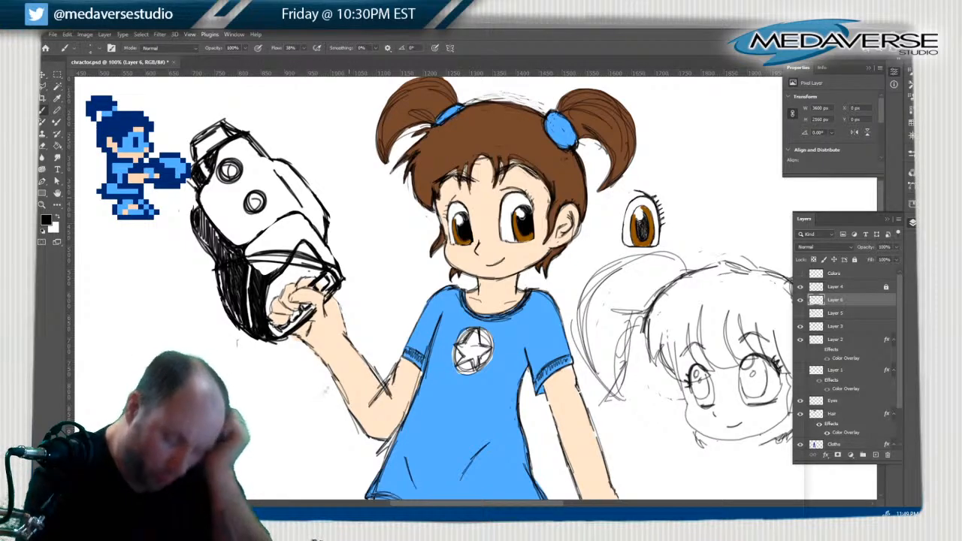
{"action": "left_click_drag", "start_coordinate": [246, 252], "coordinate": [338, 272]}
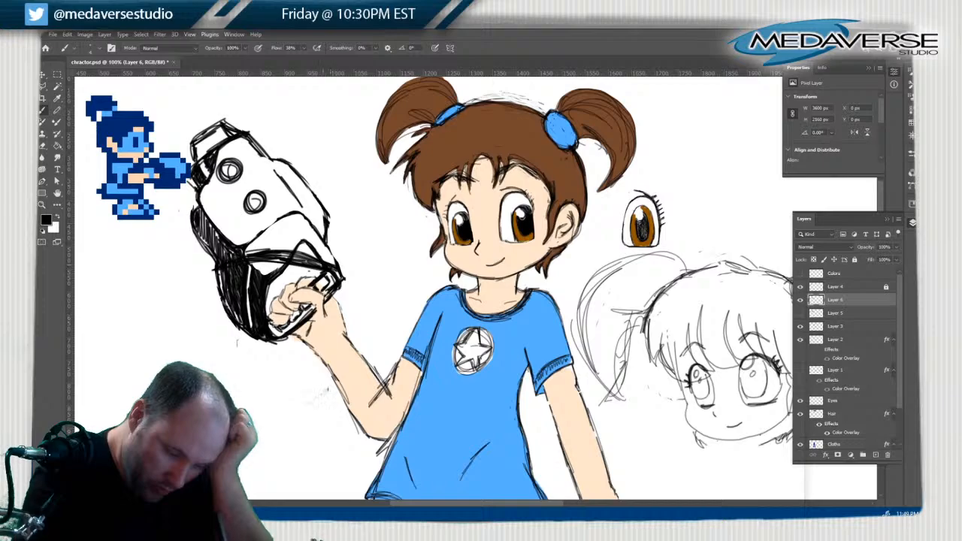
{"action": "mouse_move", "coordinate": [272, 254]}
{"action": "left_mouse_down"}
{"action": "mouse_move", "coordinate": [305, 258]}
{"action": "mouse_move", "coordinate": [221, 258]}
{"action": "mouse_move", "coordinate": [263, 250]}
{"action": "mouse_move", "coordinate": [335, 262]}
{"action": "left_mouse_up"}
{"action": "mouse_move", "coordinate": [284, 249]}
{"action": "left_mouse_down"}
{"action": "mouse_move", "coordinate": [335, 263]}
{"action": "mouse_move", "coordinate": [337, 279]}
{"action": "left_mouse_up"}
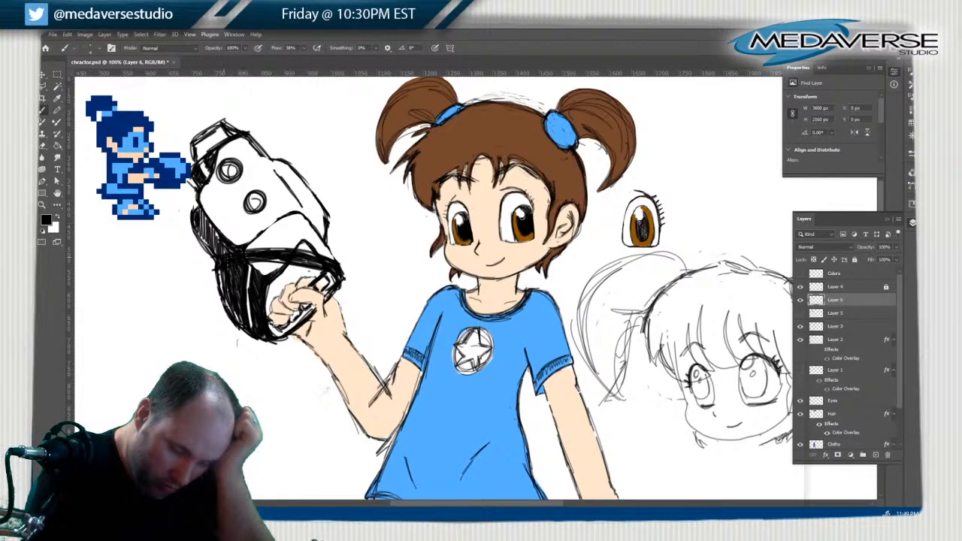
Fill the underside and the ring around the character's hand with solid black
{"action": "mouse_move", "coordinate": [213, 255]}
{"action": "left_mouse_down"}
{"action": "mouse_move", "coordinate": [199, 237]}
{"action": "mouse_move", "coordinate": [206, 245]}
{"action": "mouse_move", "coordinate": [203, 216]}
{"action": "mouse_move", "coordinate": [257, 271]}
{"action": "mouse_move", "coordinate": [250, 313]}
{"action": "left_mouse_up"}
{"action": "mouse_move", "coordinate": [256, 269]}
{"action": "left_mouse_down"}
{"action": "mouse_move", "coordinate": [281, 264]}
{"action": "mouse_move", "coordinate": [263, 273]}
{"action": "mouse_move", "coordinate": [266, 263]}
{"action": "left_mouse_up"}
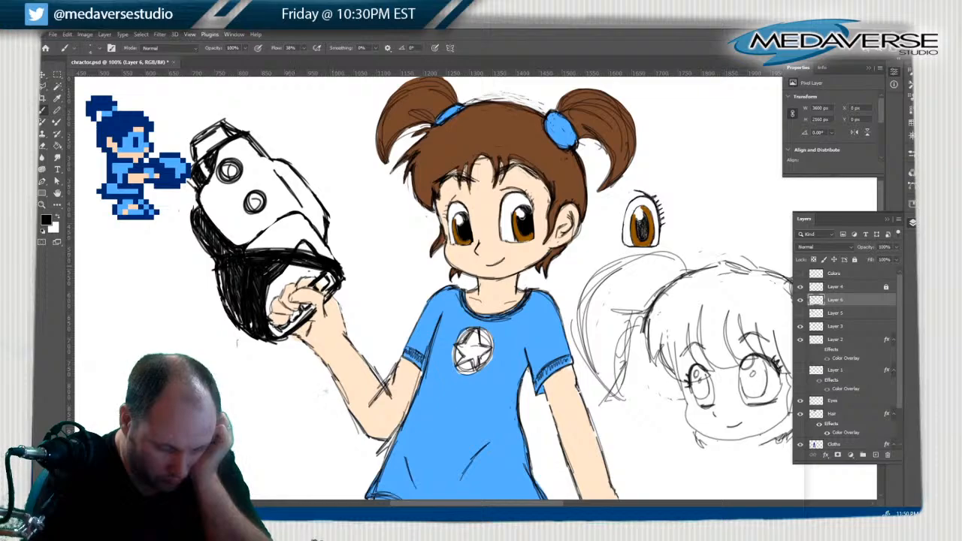
{"action": "left_click_drag", "start_coordinate": [332, 272], "coordinate": [327, 295]}
{"action": "mouse_move", "coordinate": [268, 326]}
{"action": "left_mouse_down"}
{"action": "mouse_move", "coordinate": [287, 333]}
{"action": "mouse_move", "coordinate": [279, 336]}
{"action": "mouse_move", "coordinate": [298, 310]}
{"action": "mouse_move", "coordinate": [311, 308]}
{"action": "mouse_move", "coordinate": [304, 320]}
{"action": "mouse_move", "coordinate": [326, 274]}
{"action": "mouse_move", "coordinate": [316, 284]}
{"action": "mouse_move", "coordinate": [321, 294]}
{"action": "left_mouse_up"}
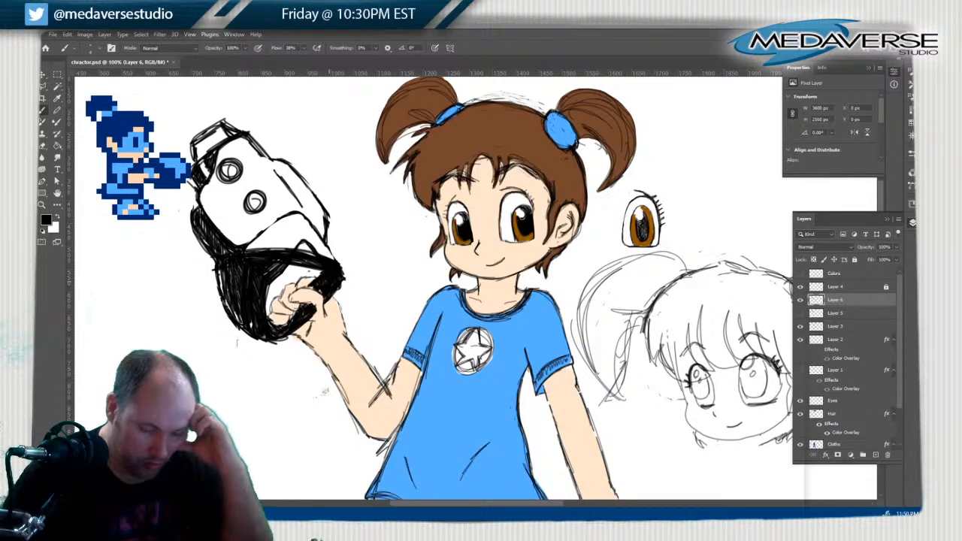
Erase the leftover peak inside the hand opening and trim the grip's outer edges to a smooth contour
{"action": "key", "text": "e"}
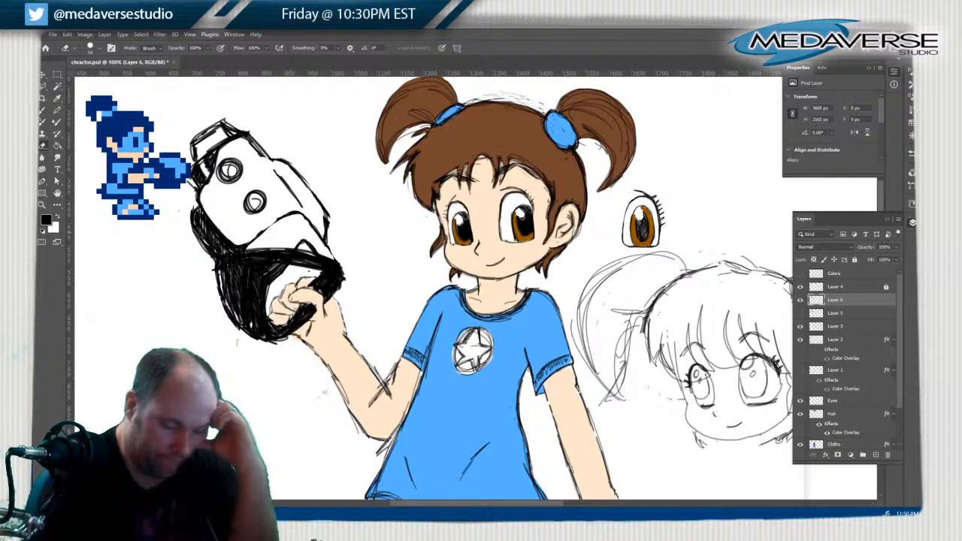
{"action": "right_click", "coordinate": [295, 241]}
{"action": "key", "text": "Escape"}
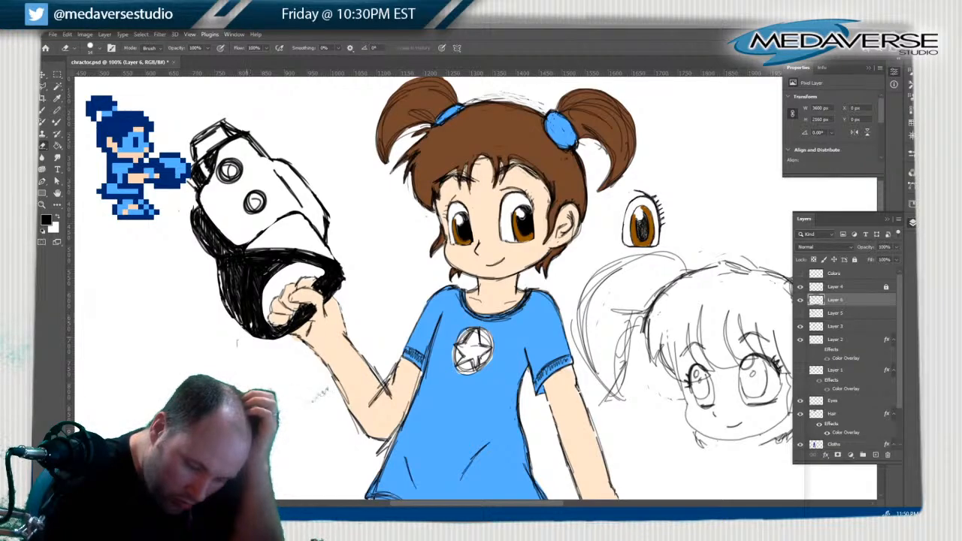
{"action": "mouse_move", "coordinate": [237, 325]}
{"action": "left_mouse_down"}
{"action": "mouse_move", "coordinate": [214, 261]}
{"action": "mouse_move", "coordinate": [229, 314]}
{"action": "left_mouse_up"}
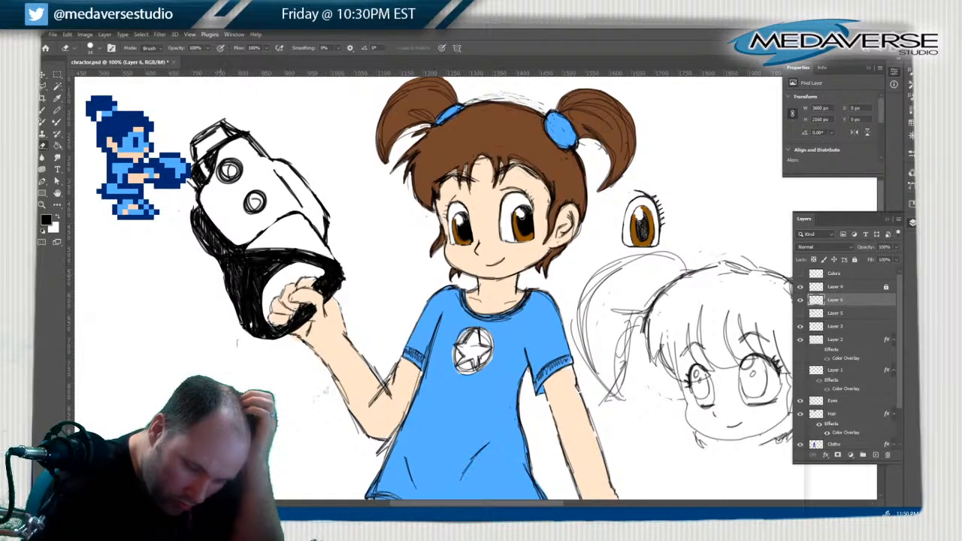
{"action": "left_click_drag", "start_coordinate": [225, 275], "coordinate": [240, 323]}
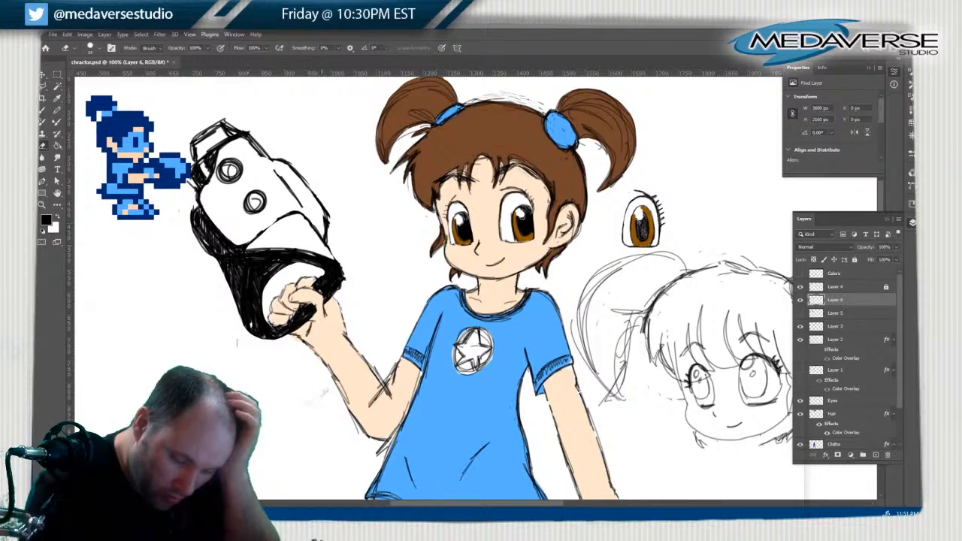
{"action": "mouse_move", "coordinate": [336, 294]}
{"action": "left_mouse_down"}
{"action": "mouse_move", "coordinate": [346, 273]}
{"action": "mouse_move", "coordinate": [330, 252]}
{"action": "left_mouse_up"}
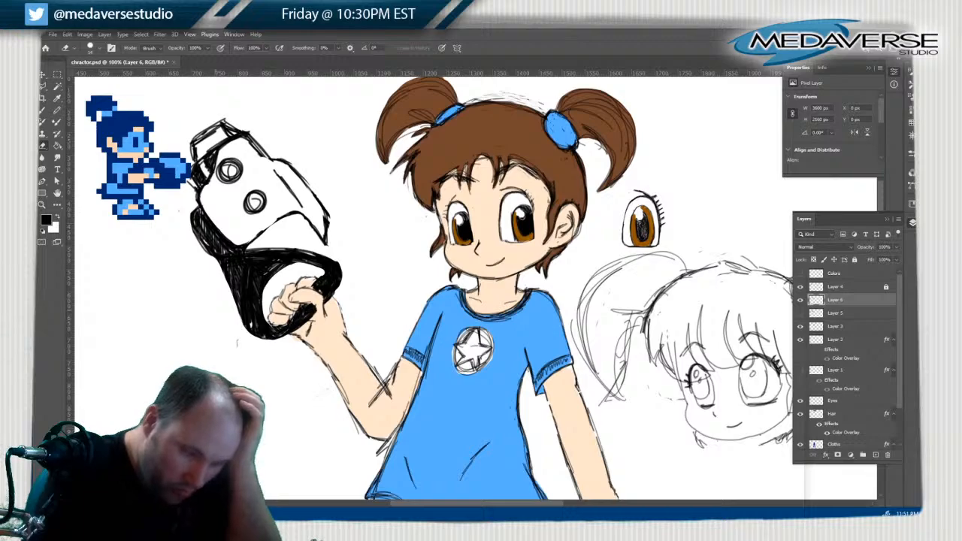
Redraw the arched panel line above the grip and close the housing's lower corner with black strokes
{"action": "key", "text": "b"}
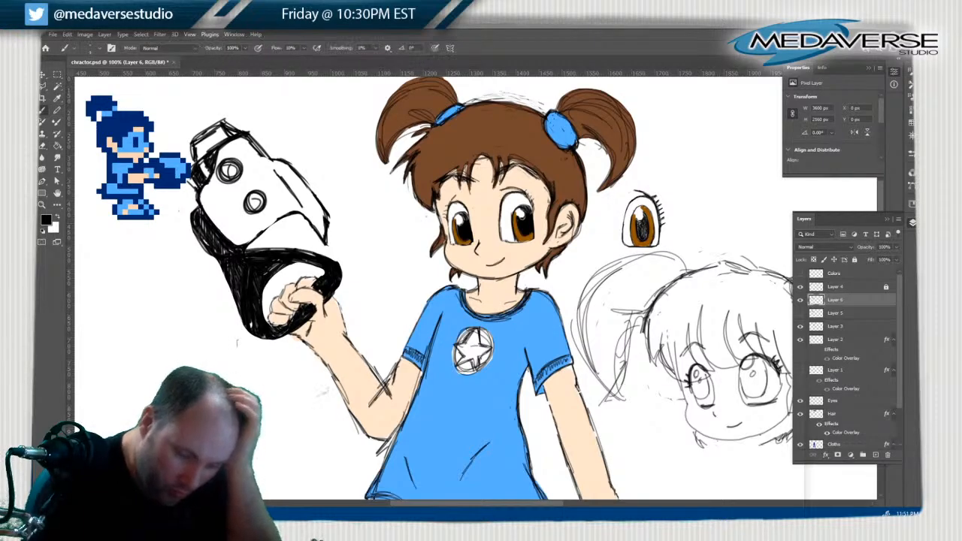
{"action": "key", "text": "period"}
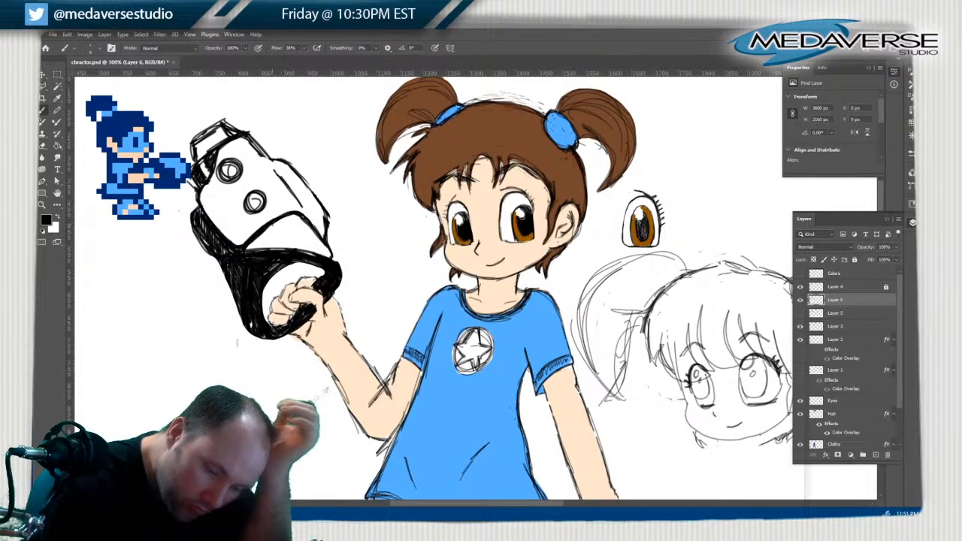
Add a line inside the arched panel above the grip, clear the muzzle's inner linework and redraw its curved outer outline
{"action": "mouse_move", "coordinate": [277, 228]}
{"action": "left_mouse_down"}
{"action": "mouse_move", "coordinate": [300, 248]}
{"action": "mouse_move", "coordinate": [326, 252]}
{"action": "left_mouse_up"}
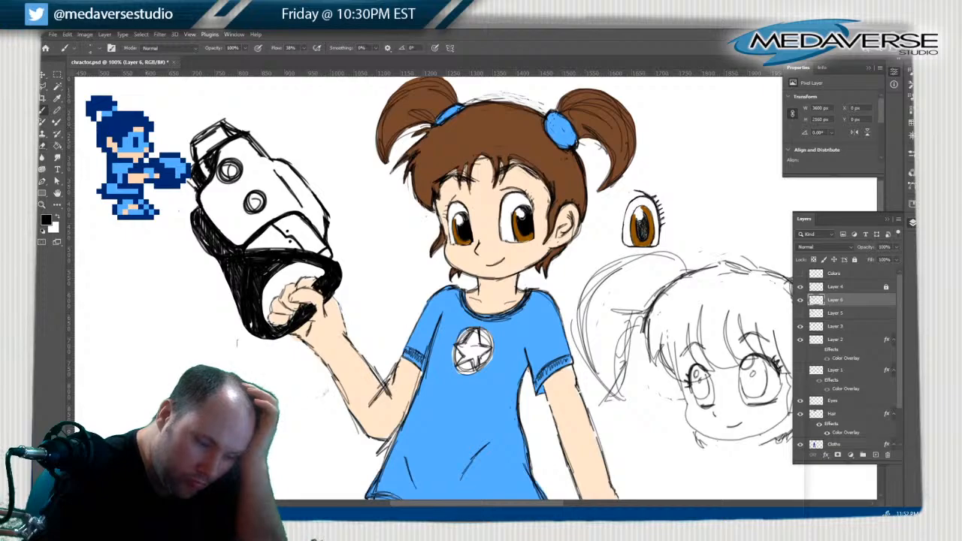
{"action": "key", "text": "e"}
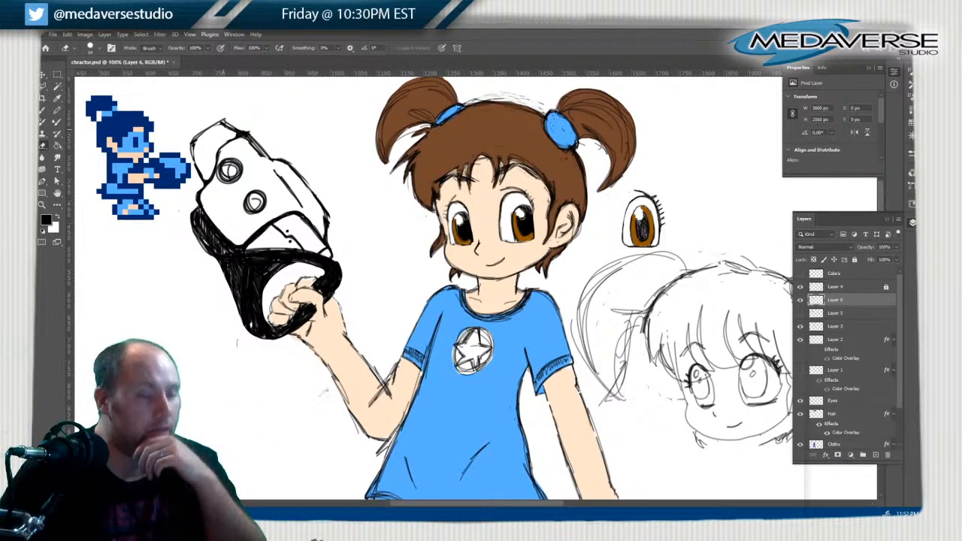
{"action": "key", "text": "b"}
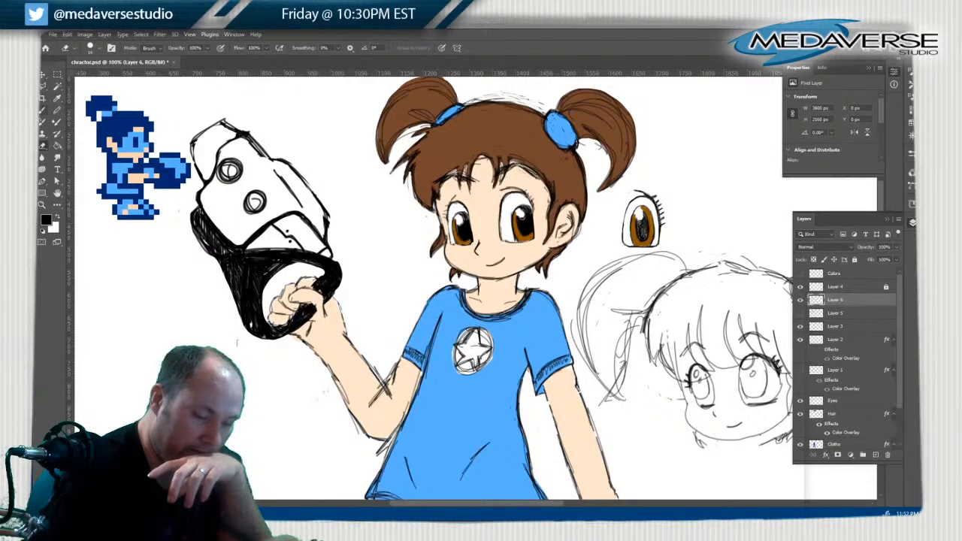
{"action": "mouse_move", "coordinate": [197, 164]}
{"action": "left_mouse_down"}
{"action": "mouse_move", "coordinate": [205, 180]}
{"action": "mouse_move", "coordinate": [192, 147]}
{"action": "mouse_move", "coordinate": [194, 164]}
{"action": "mouse_move", "coordinate": [223, 121]}
{"action": "left_mouse_up"}
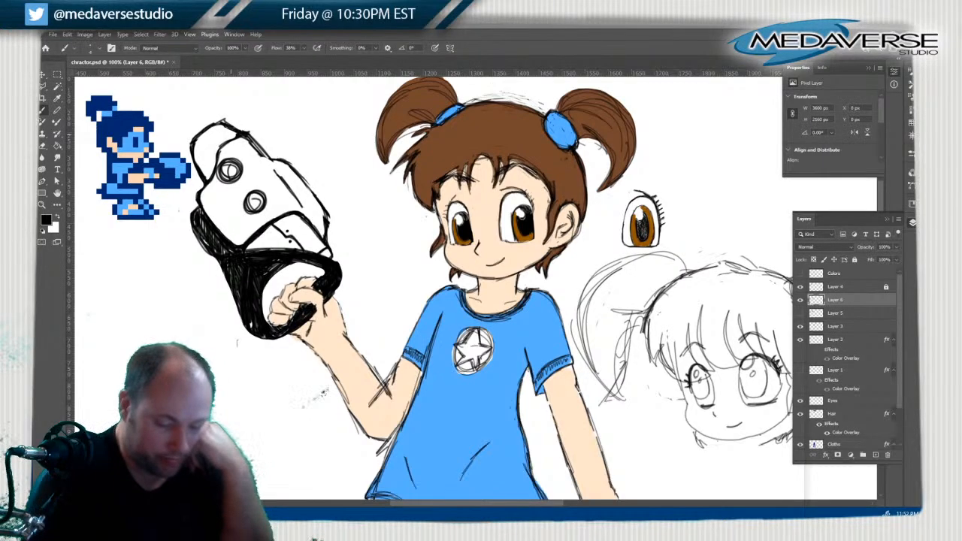
Erase the entire blaster, including its housing, round details and black grip, leaving only the character's raised fist
{"action": "key", "text": "e"}
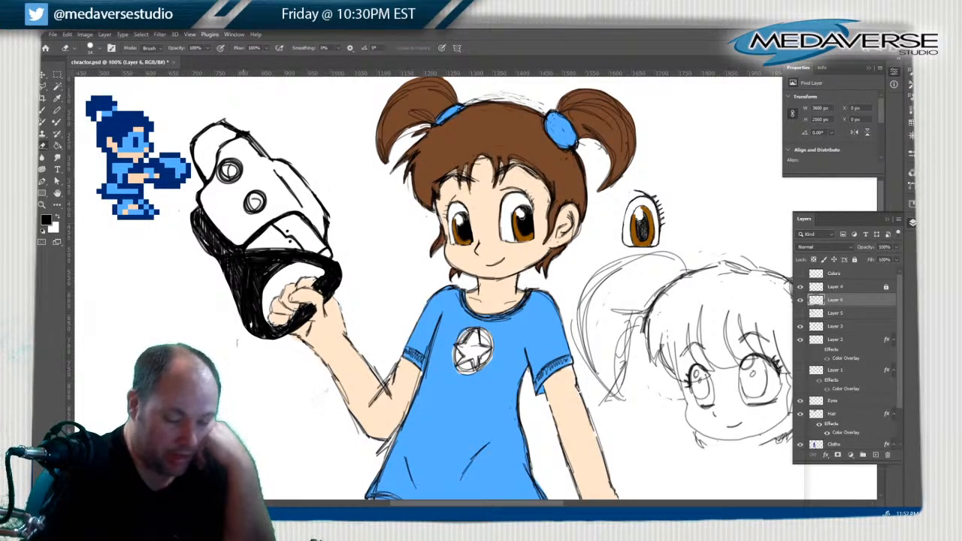
{"action": "mouse_move", "coordinate": [241, 183]}
{"action": "left_mouse_down"}
{"action": "mouse_move", "coordinate": [234, 161]}
{"action": "mouse_move", "coordinate": [228, 180]}
{"action": "mouse_move", "coordinate": [224, 159]}
{"action": "mouse_move", "coordinate": [220, 181]}
{"action": "mouse_move", "coordinate": [221, 161]}
{"action": "mouse_move", "coordinate": [217, 176]}
{"action": "mouse_move", "coordinate": [261, 204]}
{"action": "left_mouse_up"}
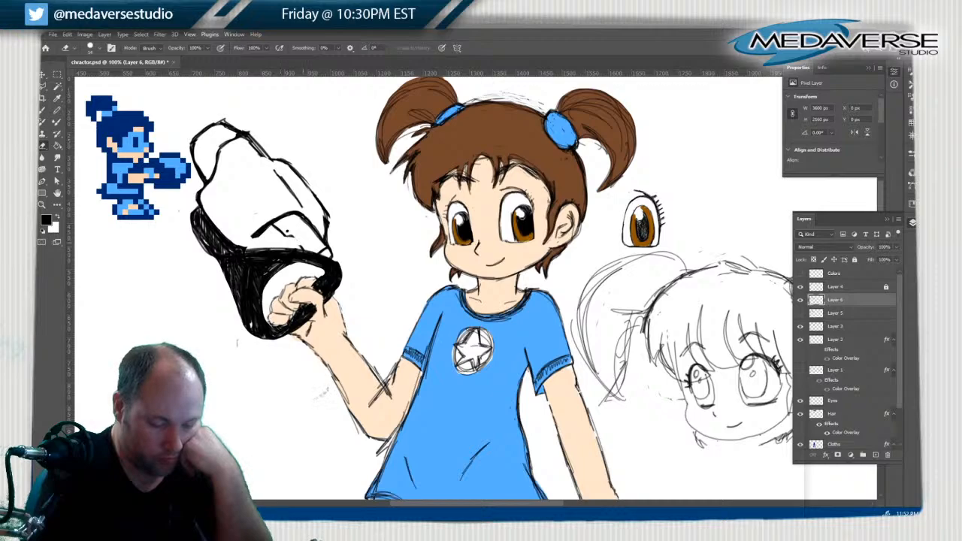
{"action": "mouse_move", "coordinate": [321, 245]}
{"action": "left_mouse_down"}
{"action": "mouse_move", "coordinate": [331, 253]}
{"action": "mouse_move", "coordinate": [296, 245]}
{"action": "mouse_move", "coordinate": [323, 241]}
{"action": "mouse_move", "coordinate": [274, 171]}
{"action": "left_mouse_up"}
{"action": "left_click_drag", "start_coordinate": [293, 213], "coordinate": [252, 236]}
{"action": "mouse_move", "coordinate": [328, 237]}
{"action": "left_mouse_down"}
{"action": "mouse_move", "coordinate": [325, 210]}
{"action": "mouse_move", "coordinate": [286, 162]}
{"action": "mouse_move", "coordinate": [224, 124]}
{"action": "mouse_move", "coordinate": [235, 140]}
{"action": "mouse_move", "coordinate": [216, 159]}
{"action": "mouse_move", "coordinate": [201, 127]}
{"action": "mouse_move", "coordinate": [192, 144]}
{"action": "mouse_move", "coordinate": [210, 182]}
{"action": "mouse_move", "coordinate": [200, 202]}
{"action": "left_mouse_up"}
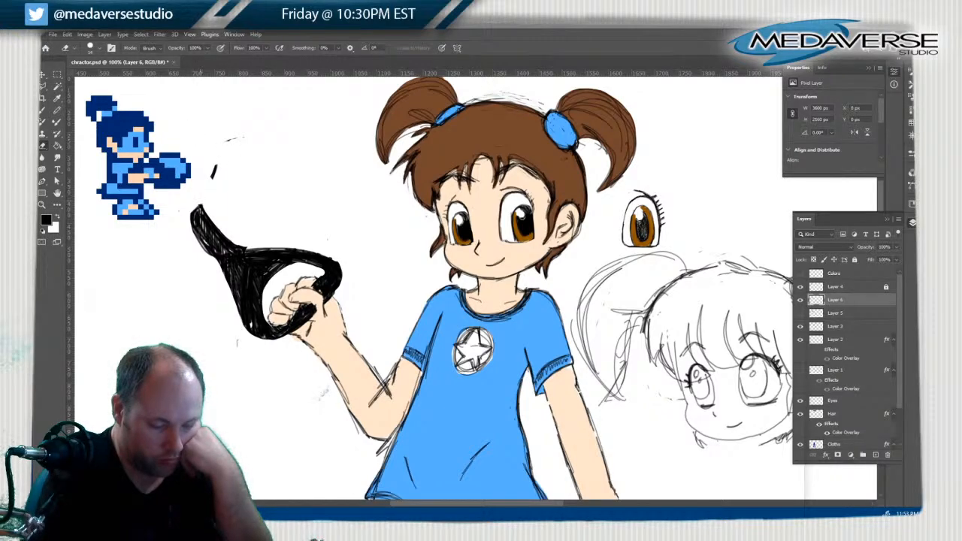
{"action": "left_click_drag", "start_coordinate": [215, 165], "coordinate": [212, 179]}
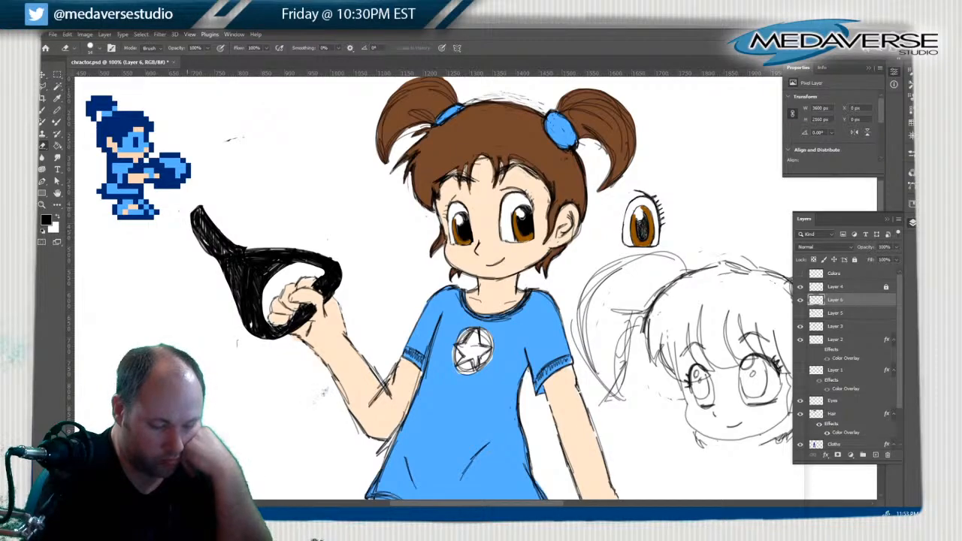
{"action": "mouse_move", "coordinate": [188, 210]}
{"action": "left_mouse_down"}
{"action": "mouse_move", "coordinate": [196, 242]}
{"action": "mouse_move", "coordinate": [208, 256]}
{"action": "mouse_move", "coordinate": [191, 207]}
{"action": "mouse_move", "coordinate": [211, 255]}
{"action": "left_mouse_up"}
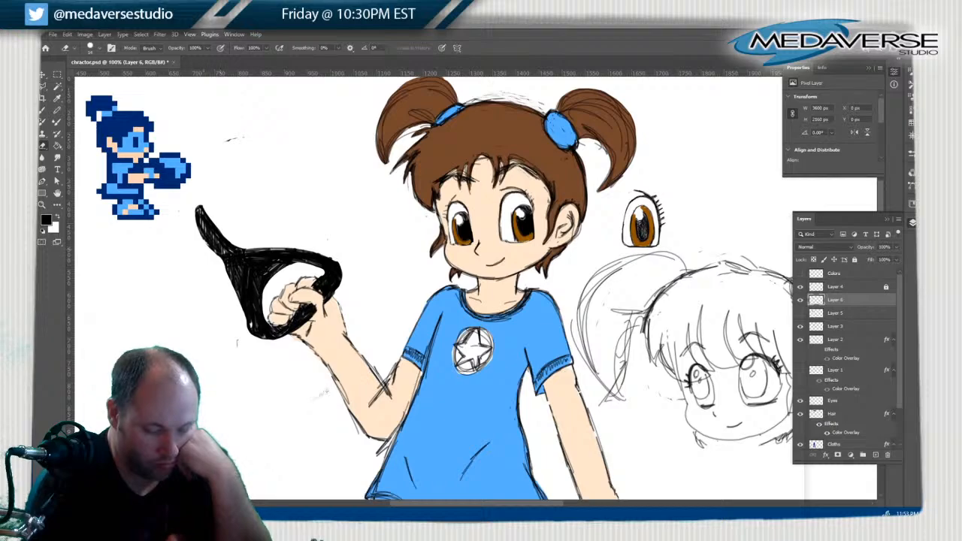
{"action": "mouse_move", "coordinate": [335, 296]}
{"action": "left_mouse_down"}
{"action": "mouse_move", "coordinate": [330, 289]}
{"action": "mouse_move", "coordinate": [292, 325]}
{"action": "mouse_move", "coordinate": [331, 280]}
{"action": "mouse_move", "coordinate": [260, 330]}
{"action": "mouse_move", "coordinate": [323, 262]}
{"action": "mouse_move", "coordinate": [256, 319]}
{"action": "mouse_move", "coordinate": [300, 257]}
{"action": "mouse_move", "coordinate": [248, 300]}
{"action": "mouse_move", "coordinate": [297, 249]}
{"action": "mouse_move", "coordinate": [229, 289]}
{"action": "mouse_move", "coordinate": [248, 255]}
{"action": "mouse_move", "coordinate": [225, 270]}
{"action": "mouse_move", "coordinate": [226, 251]}
{"action": "mouse_move", "coordinate": [198, 213]}
{"action": "left_mouse_up"}
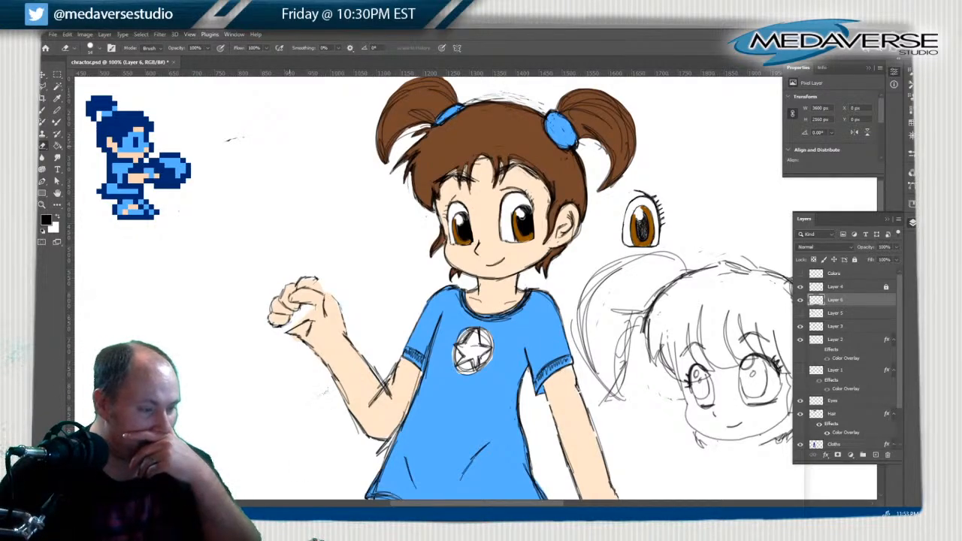
Sketch a slanted black grip outline passing through the closed fist, with its narrow end protruding below the fingers
{"action": "scroll", "coordinate": [430, 289], "scroll_direction": "up", "scroll_amount": 1}
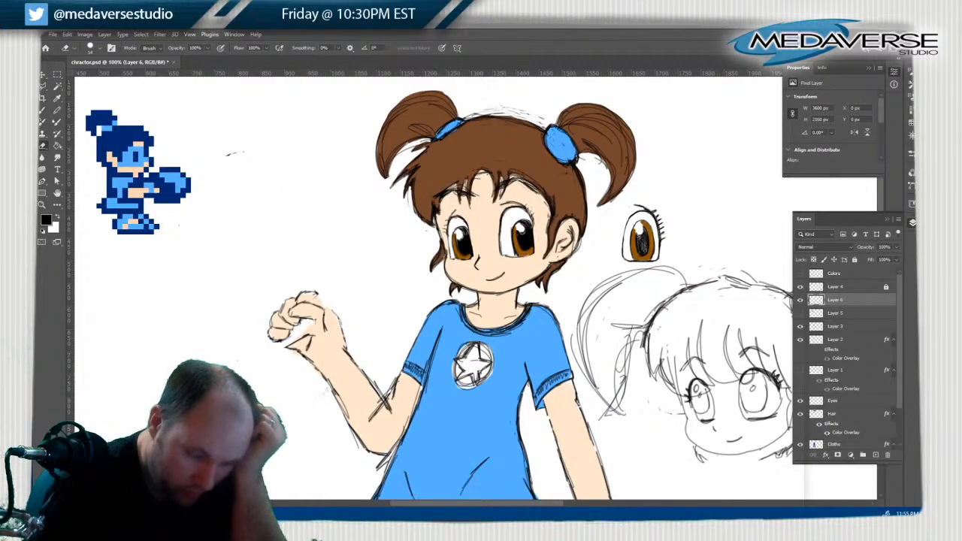
{"action": "key", "text": "z"}
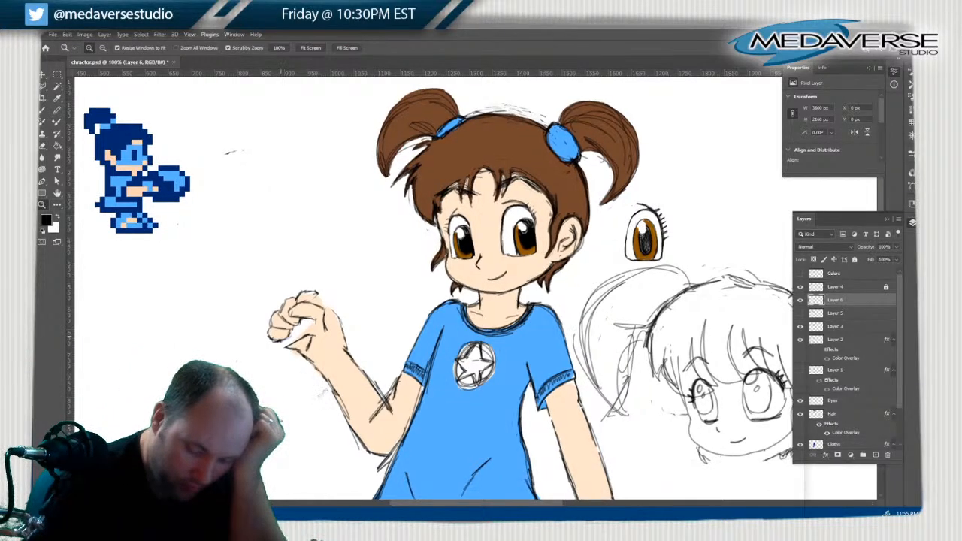
{"action": "left_click", "coordinate": [278, 339]}
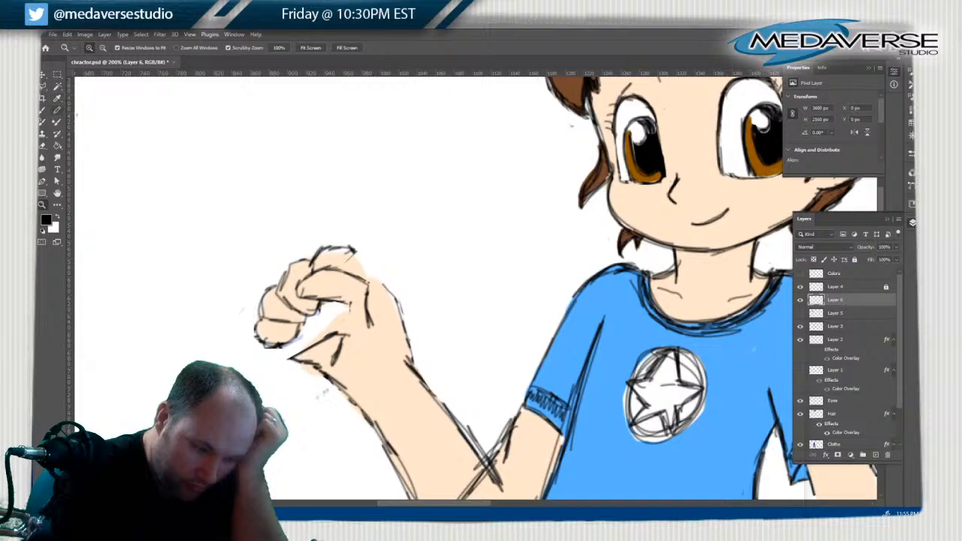
{"action": "key", "text": "b"}
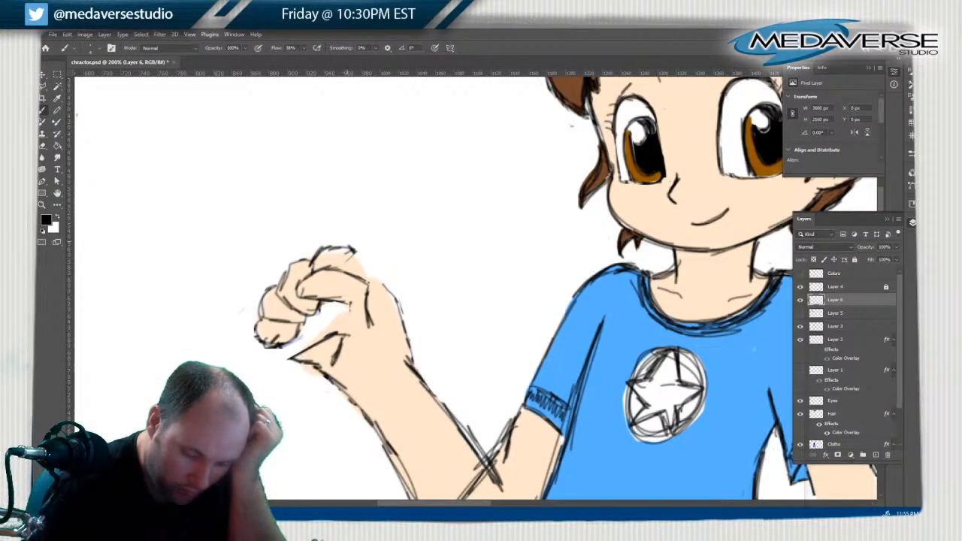
{"action": "left_click_drag", "start_coordinate": [349, 242], "coordinate": [308, 290]}
{"action": "left_click_drag", "start_coordinate": [335, 259], "coordinate": [268, 343]}
{"action": "mouse_move", "coordinate": [294, 313]}
{"action": "left_mouse_down"}
{"action": "mouse_move", "coordinate": [266, 348]}
{"action": "mouse_move", "coordinate": [278, 366]}
{"action": "mouse_move", "coordinate": [396, 272]}
{"action": "left_mouse_up"}
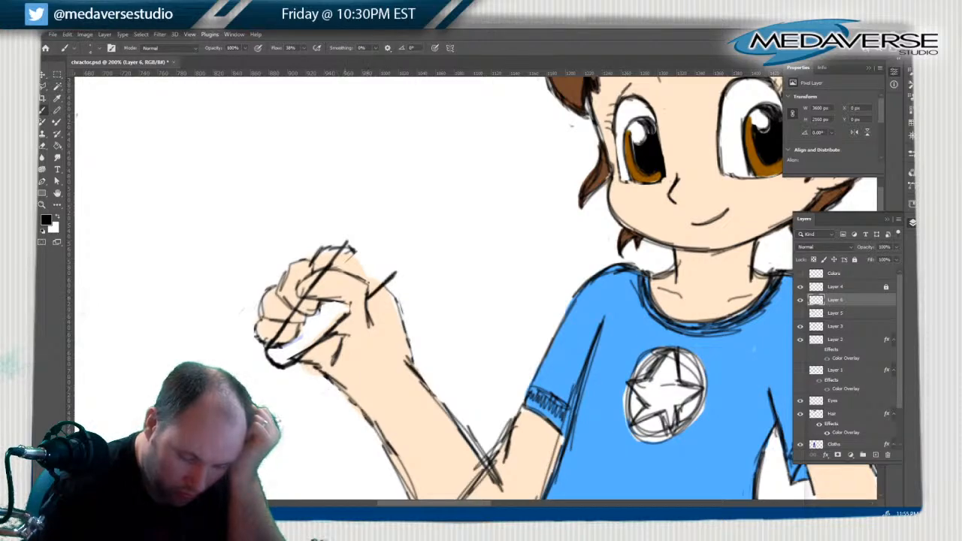
{"action": "left_click_drag", "start_coordinate": [258, 361], "coordinate": [269, 343]}
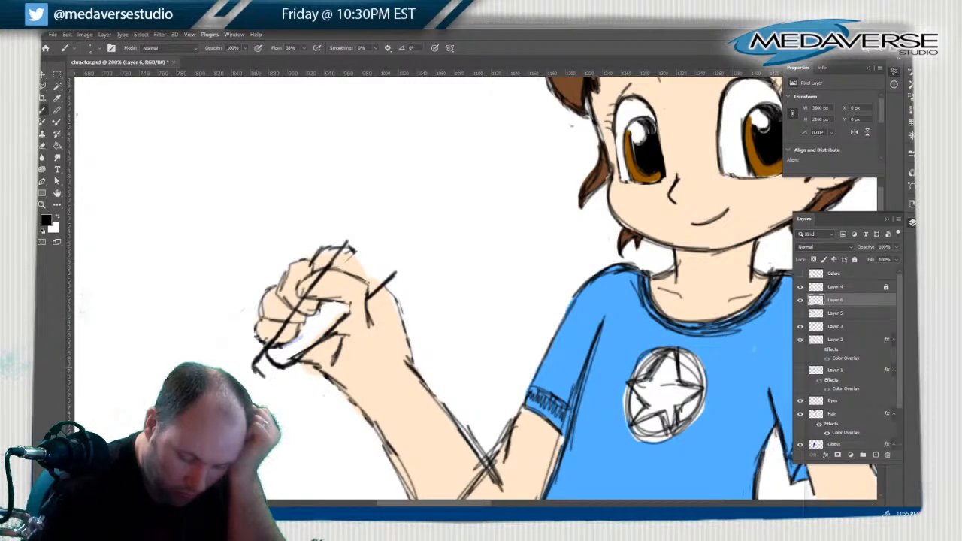
{"action": "left_click_drag", "start_coordinate": [259, 376], "coordinate": [407, 264]}
Outline the grip's wider upper end above the hand and add a slanted, notched rear piece on top of it
{"action": "mouse_move", "coordinate": [331, 262]}
{"action": "left_mouse_down"}
{"action": "mouse_move", "coordinate": [365, 219]}
{"action": "mouse_move", "coordinate": [398, 227]}
{"action": "mouse_move", "coordinate": [425, 256]}
{"action": "left_mouse_up"}
{"action": "left_click_drag", "start_coordinate": [425, 256], "coordinate": [406, 267]}
{"action": "mouse_move", "coordinate": [381, 203]}
{"action": "left_mouse_down"}
{"action": "mouse_move", "coordinate": [409, 231]}
{"action": "mouse_move", "coordinate": [369, 196]}
{"action": "left_mouse_up"}
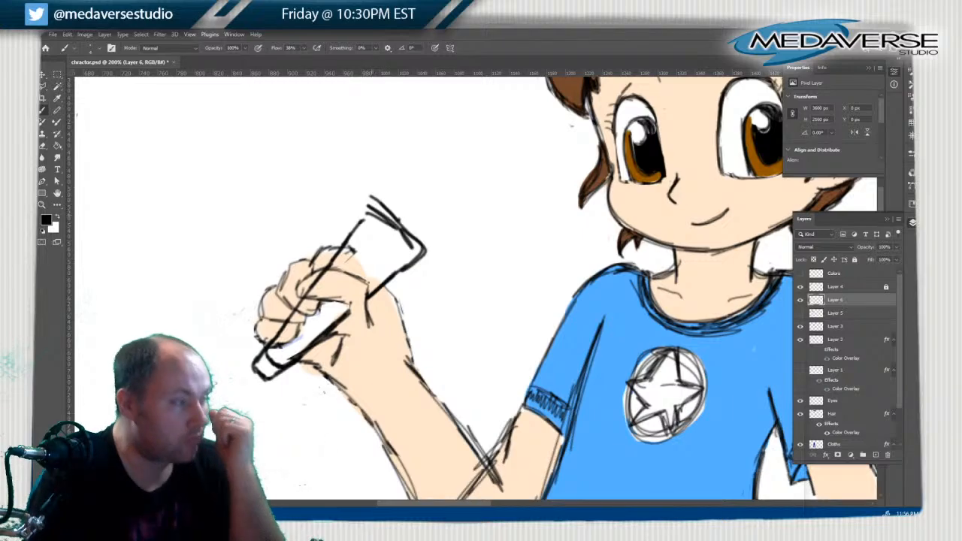
{"action": "mouse_move", "coordinate": [359, 228]}
{"action": "left_mouse_down"}
{"action": "mouse_move", "coordinate": [342, 191]}
{"action": "mouse_move", "coordinate": [355, 152]}
{"action": "mouse_move", "coordinate": [402, 197]}
{"action": "left_mouse_up"}
{"action": "mouse_move", "coordinate": [376, 169]}
{"action": "left_mouse_down"}
{"action": "mouse_move", "coordinate": [432, 233]}
{"action": "mouse_move", "coordinate": [425, 250]}
{"action": "mouse_move", "coordinate": [399, 275]}
{"action": "left_mouse_up"}
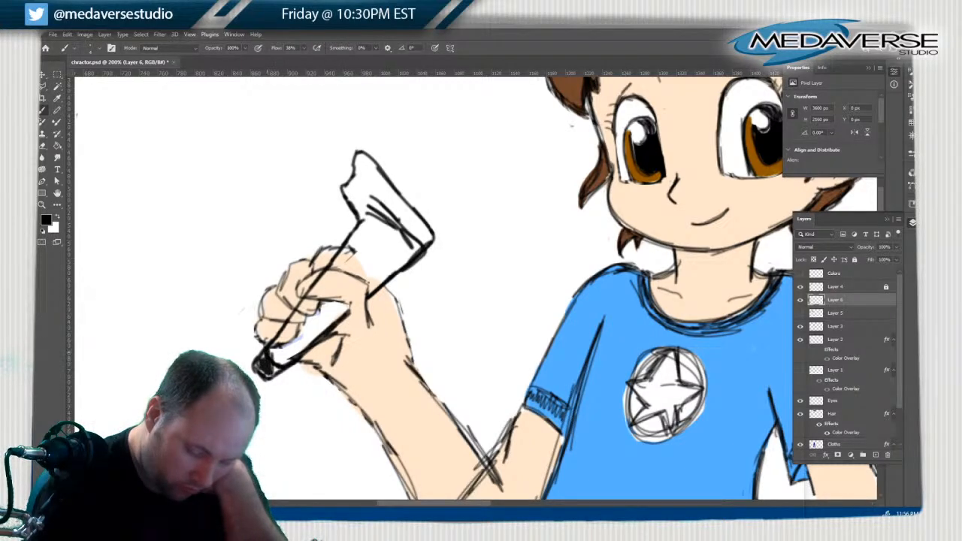
Fill the grip sections below the fingers and above the hand with black and thicken the rear piece's notched front edge
{"action": "mouse_move", "coordinate": [290, 359]}
{"action": "left_mouse_down"}
{"action": "mouse_move", "coordinate": [307, 316]}
{"action": "mouse_move", "coordinate": [332, 299]}
{"action": "mouse_move", "coordinate": [350, 302]}
{"action": "mouse_move", "coordinate": [326, 302]}
{"action": "left_mouse_up"}
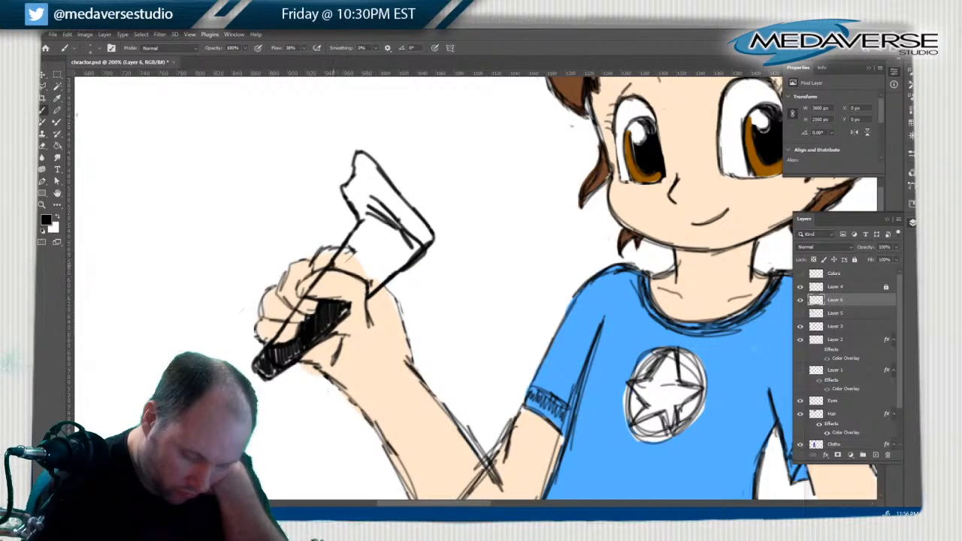
{"action": "mouse_move", "coordinate": [334, 264]}
{"action": "left_mouse_down"}
{"action": "mouse_move", "coordinate": [358, 229]}
{"action": "mouse_move", "coordinate": [358, 268]}
{"action": "mouse_move", "coordinate": [342, 270]}
{"action": "mouse_move", "coordinate": [367, 280]}
{"action": "mouse_move", "coordinate": [365, 227]}
{"action": "mouse_move", "coordinate": [373, 286]}
{"action": "mouse_move", "coordinate": [377, 224]}
{"action": "mouse_move", "coordinate": [382, 286]}
{"action": "left_mouse_up"}
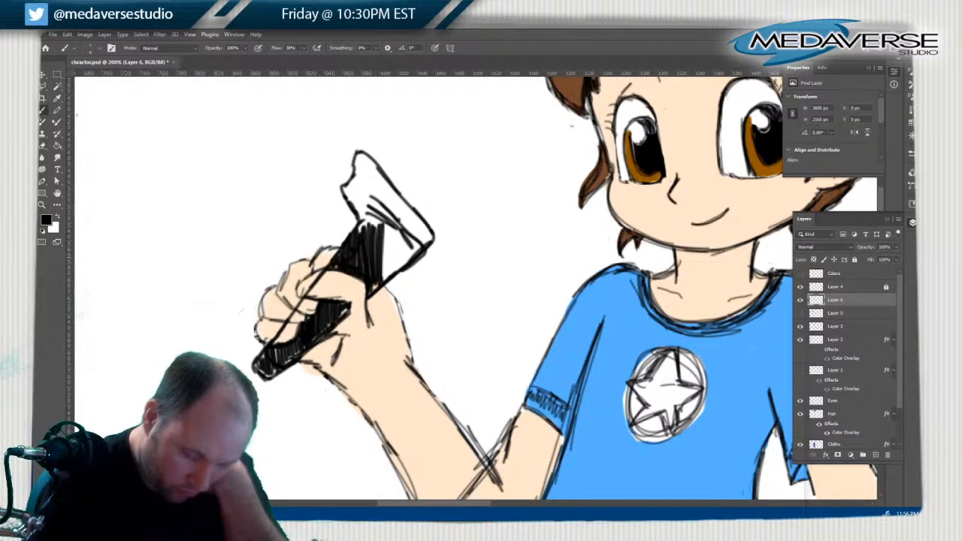
{"action": "mouse_move", "coordinate": [364, 226]}
{"action": "left_mouse_down"}
{"action": "mouse_move", "coordinate": [343, 180]}
{"action": "mouse_move", "coordinate": [356, 178]}
{"action": "mouse_move", "coordinate": [359, 153]}
{"action": "left_mouse_up"}
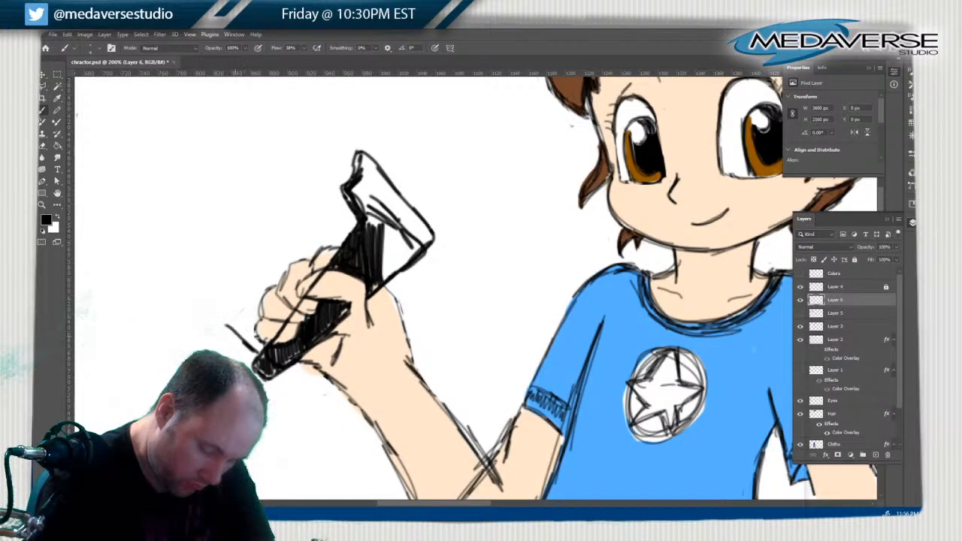
Draw an angular frame in front of the fist, joining the grip's lower end to the rear piece, with a double front edge
{"action": "mouse_move", "coordinate": [210, 308]}
{"action": "left_mouse_down"}
{"action": "mouse_move", "coordinate": [226, 326]}
{"action": "mouse_move", "coordinate": [197, 298]}
{"action": "left_mouse_up"}
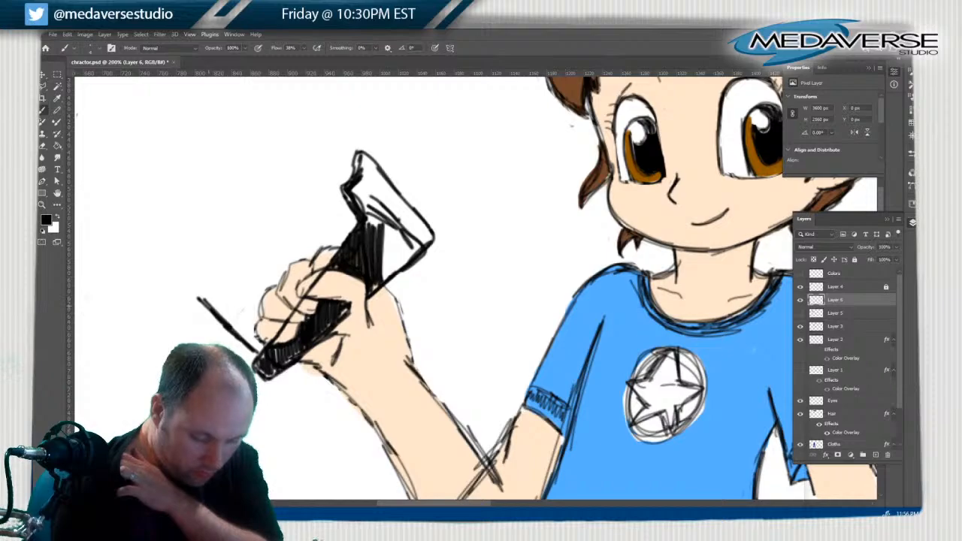
{"action": "left_click_drag", "start_coordinate": [202, 268], "coordinate": [199, 300]}
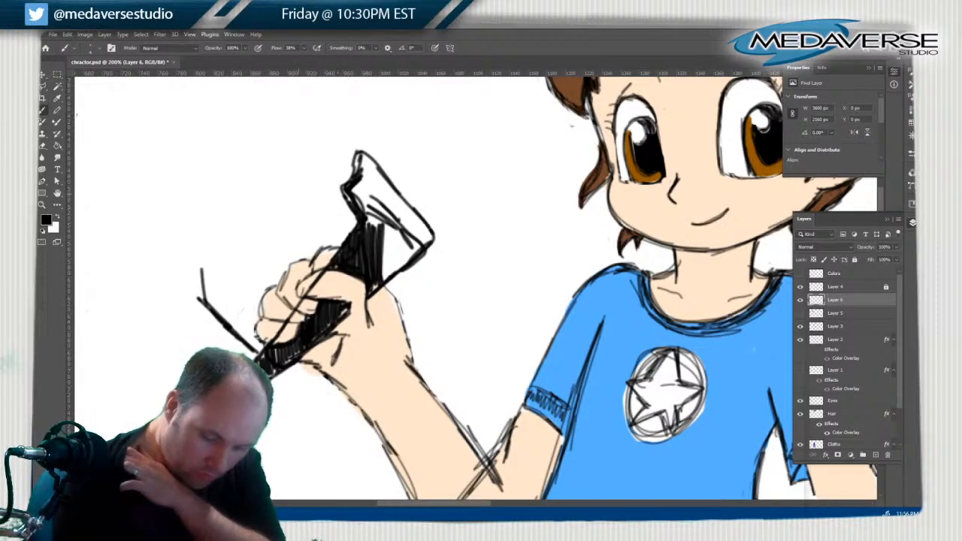
{"action": "left_click_drag", "start_coordinate": [314, 208], "coordinate": [425, 244]}
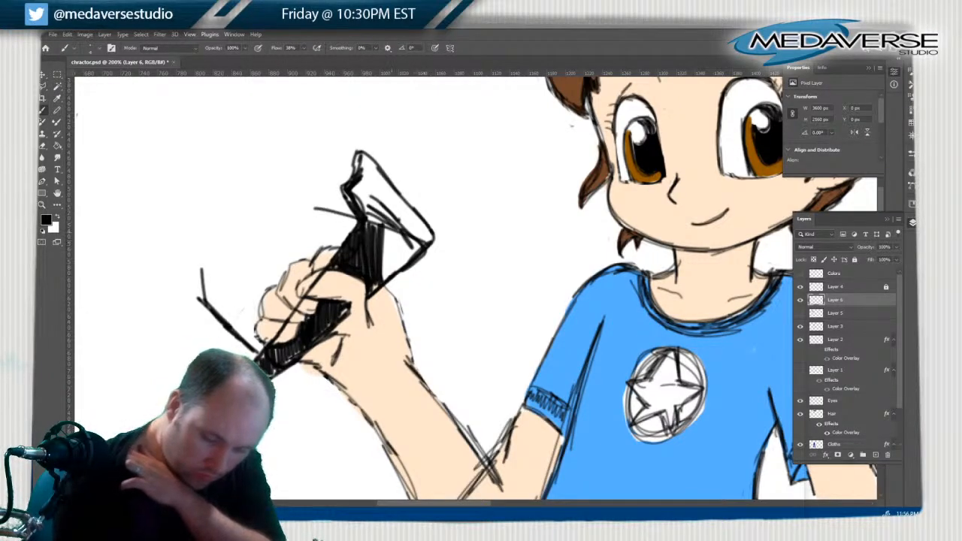
{"action": "left_click_drag", "start_coordinate": [361, 219], "coordinate": [201, 189]}
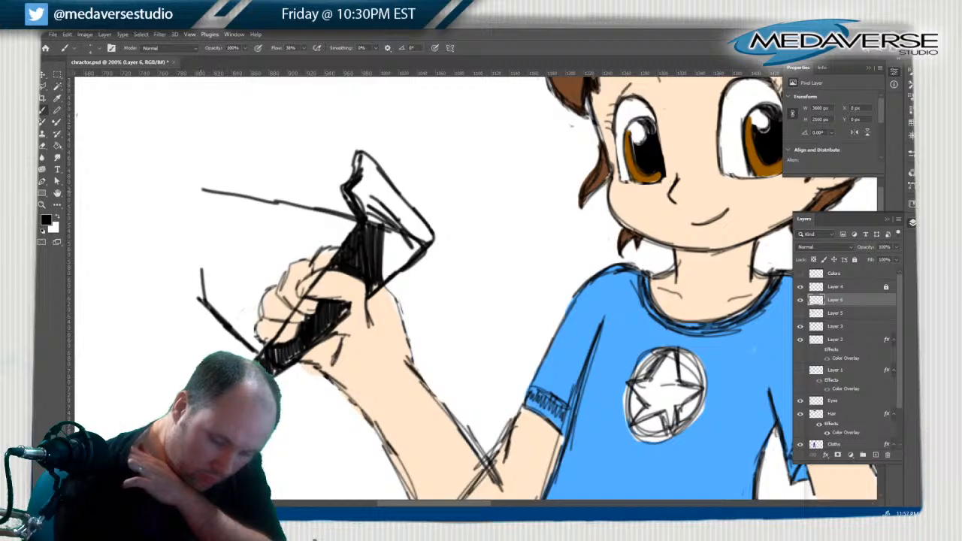
{"action": "mouse_move", "coordinate": [203, 310]}
{"action": "left_mouse_down"}
{"action": "mouse_move", "coordinate": [194, 191]}
{"action": "mouse_move", "coordinate": [429, 242]}
{"action": "left_mouse_up"}
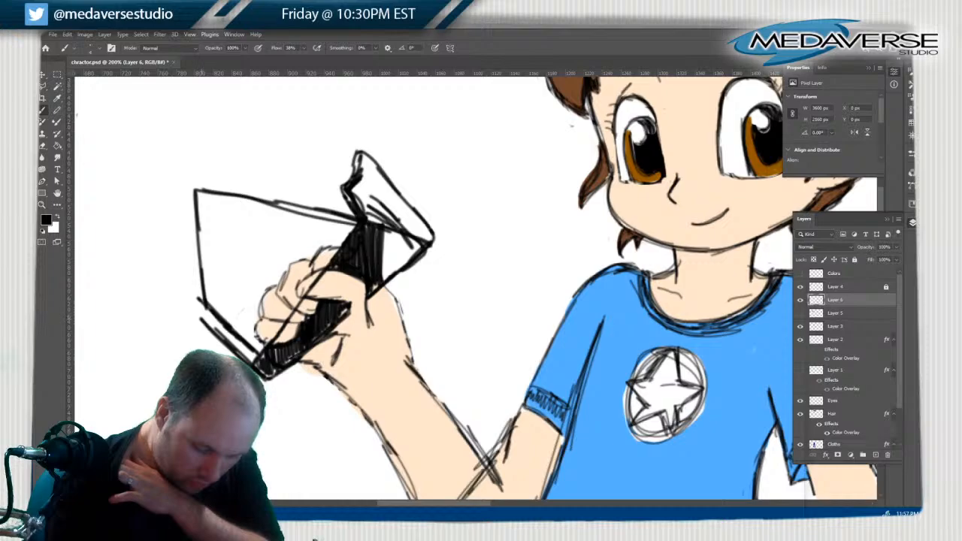
{"action": "mouse_move", "coordinate": [222, 282]}
{"action": "left_mouse_down"}
{"action": "mouse_move", "coordinate": [225, 311]}
{"action": "mouse_move", "coordinate": [212, 200]}
{"action": "left_mouse_up"}
{"action": "left_click_drag", "start_coordinate": [225, 311], "coordinate": [209, 193]}
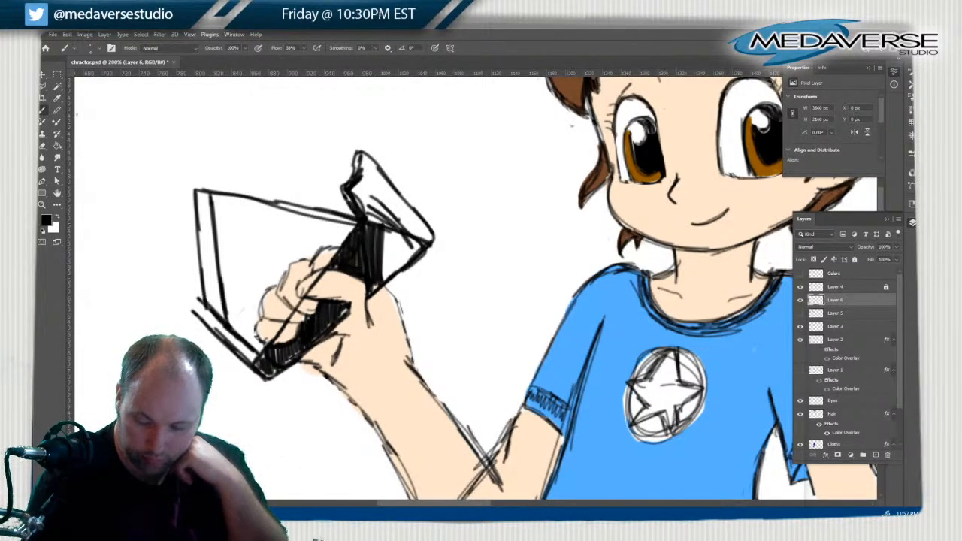
Collapse the Layers panel and sketch a tall near-vertical line along the frame's front and slanted lines above its upper edge
{"action": "left_click", "coordinate": [912, 222]}
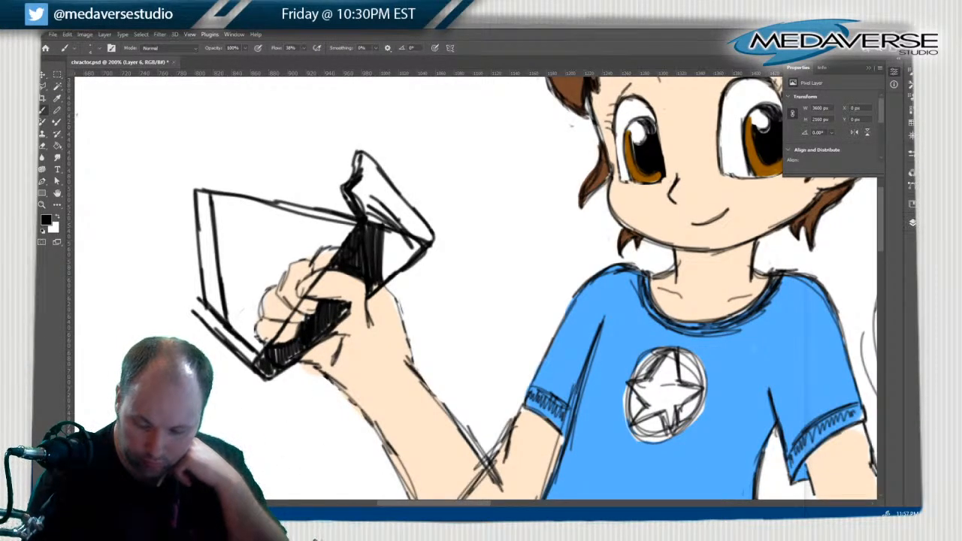
{"action": "left_click", "coordinate": [880, 386]}
{"action": "left_click", "coordinate": [880, 225]}
{"action": "left_click_drag", "start_coordinate": [879, 225], "coordinate": [880, 201]}
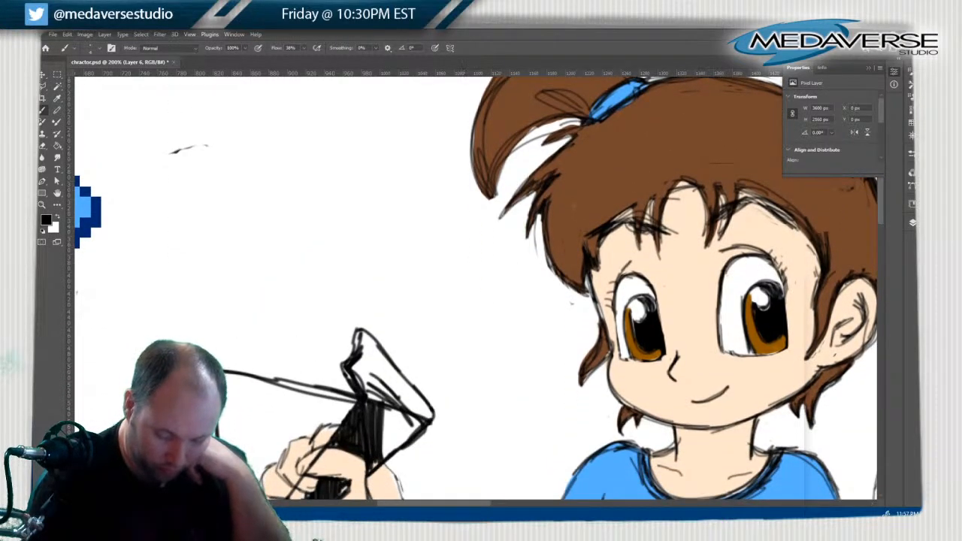
{"action": "left_click_drag", "start_coordinate": [434, 503], "coordinate": [407, 503]}
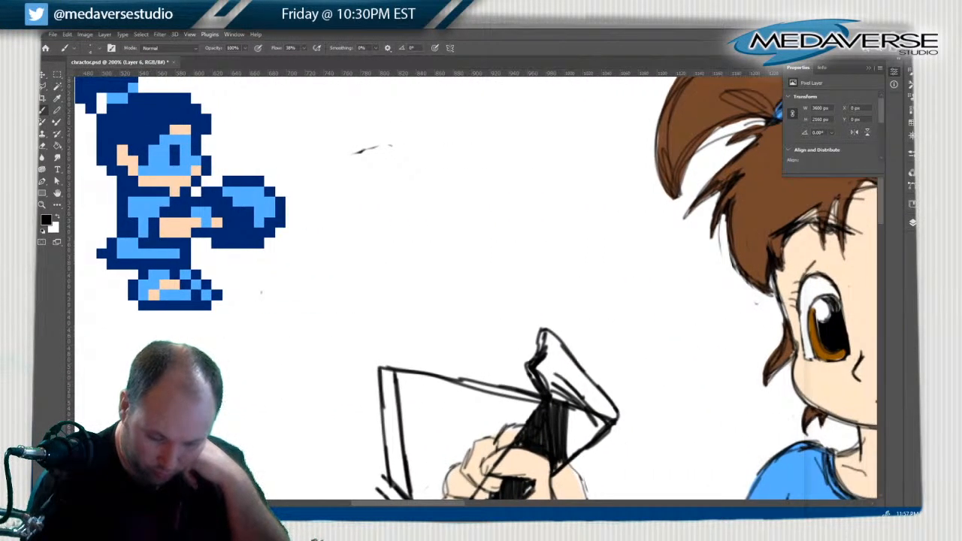
{"action": "mouse_move", "coordinate": [880, 203]}
{"action": "left_mouse_down"}
{"action": "mouse_move", "coordinate": [880, 220]}
{"action": "mouse_move", "coordinate": [879, 211]}
{"action": "left_mouse_up"}
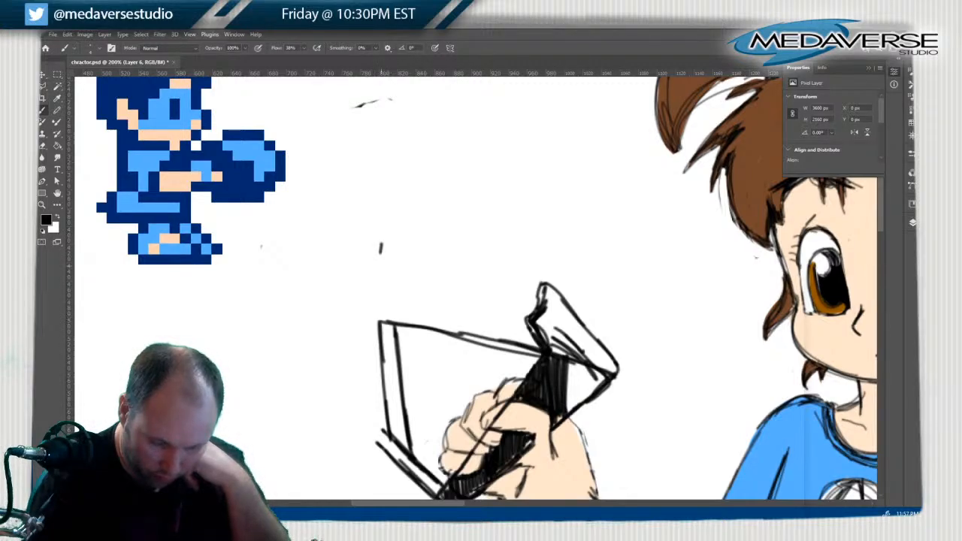
{"action": "left_click_drag", "start_coordinate": [376, 353], "coordinate": [382, 397]}
{"action": "left_click_drag", "start_coordinate": [370, 230], "coordinate": [395, 454]}
{"action": "left_click_drag", "start_coordinate": [374, 279], "coordinate": [388, 433]}
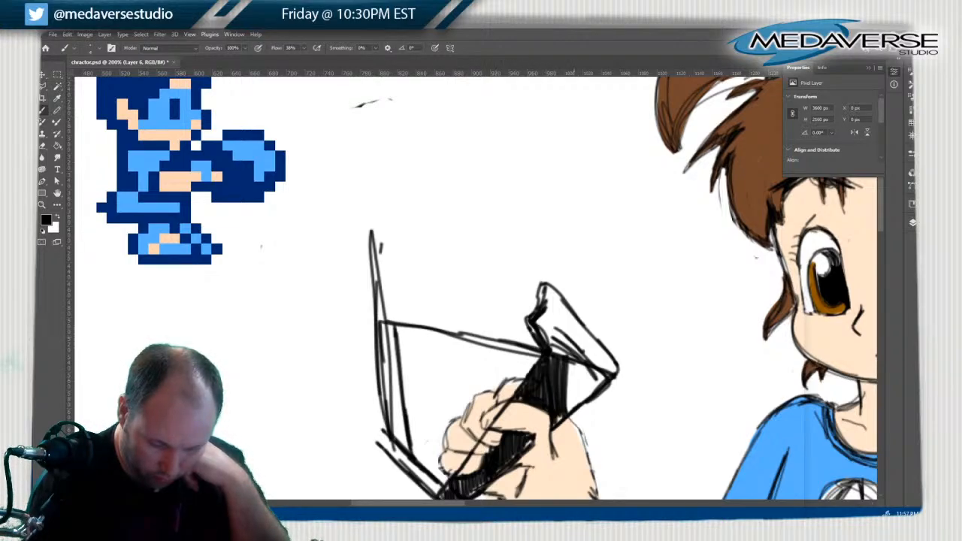
{"action": "mouse_move", "coordinate": [508, 322]}
{"action": "left_mouse_down"}
{"action": "mouse_move", "coordinate": [383, 289]}
{"action": "mouse_move", "coordinate": [612, 353]}
{"action": "left_mouse_up"}
{"action": "left_click_drag", "start_coordinate": [339, 280], "coordinate": [488, 324]}
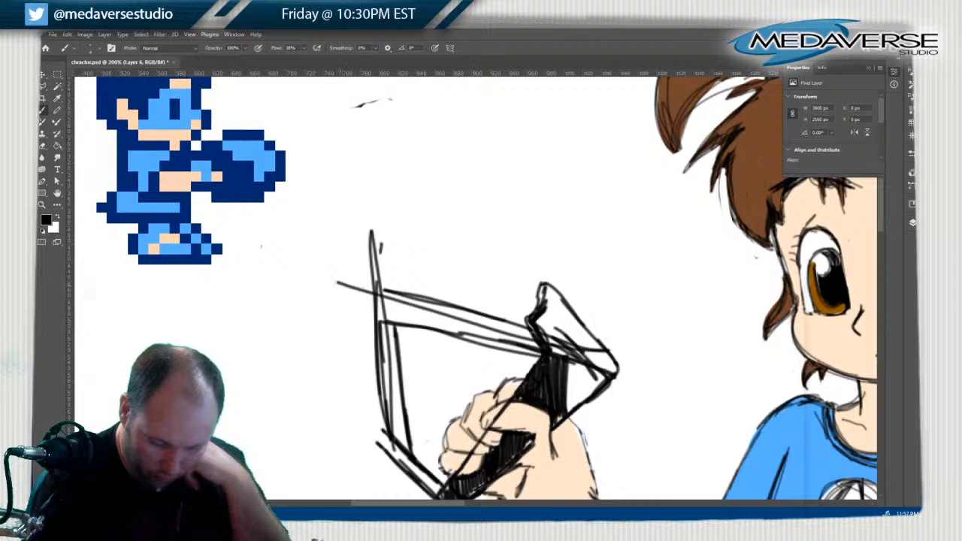
Draw a larger outer contour around the frame with a bold slanted upper edge reaching the rear point and a slanted front edge
{"action": "left_click_drag", "start_coordinate": [344, 304], "coordinate": [373, 427]}
{"action": "mouse_move", "coordinate": [341, 272]}
{"action": "left_mouse_down"}
{"action": "mouse_move", "coordinate": [381, 451]}
{"action": "mouse_move", "coordinate": [497, 333]}
{"action": "mouse_move", "coordinate": [581, 348]}
{"action": "mouse_move", "coordinate": [350, 285]}
{"action": "mouse_move", "coordinate": [627, 357]}
{"action": "left_mouse_up"}
{"action": "mouse_move", "coordinate": [627, 358]}
{"action": "left_mouse_down"}
{"action": "mouse_move", "coordinate": [615, 380]}
{"action": "mouse_move", "coordinate": [627, 358]}
{"action": "left_mouse_up"}
{"action": "left_click_drag", "start_coordinate": [627, 358], "coordinate": [337, 276]}
{"action": "mouse_move", "coordinate": [343, 278]}
{"action": "left_mouse_down"}
{"action": "mouse_move", "coordinate": [377, 442]}
{"action": "mouse_move", "coordinate": [411, 471]}
{"action": "left_mouse_up"}
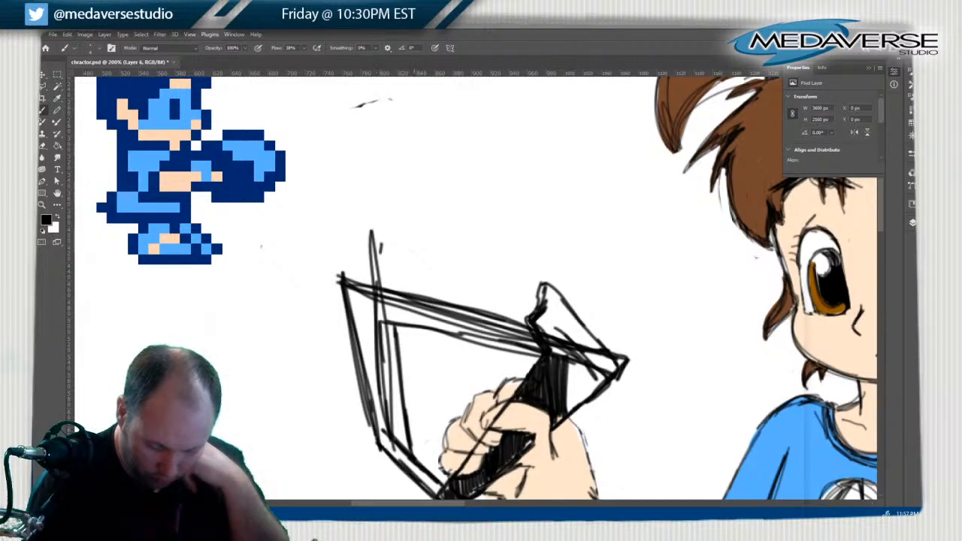
Reinforce the inner frame's lower, front and upper edges with darker black strokes
{"action": "left_click_drag", "start_coordinate": [393, 436], "coordinate": [442, 484]}
{"action": "left_click_drag", "start_coordinate": [380, 381], "coordinate": [395, 447]}
{"action": "left_click_drag", "start_coordinate": [380, 323], "coordinate": [389, 425]}
{"action": "mouse_move", "coordinate": [382, 324]}
{"action": "left_mouse_down"}
{"action": "mouse_move", "coordinate": [386, 390]}
{"action": "mouse_move", "coordinate": [504, 355]}
{"action": "mouse_move", "coordinate": [525, 362]}
{"action": "left_mouse_up"}
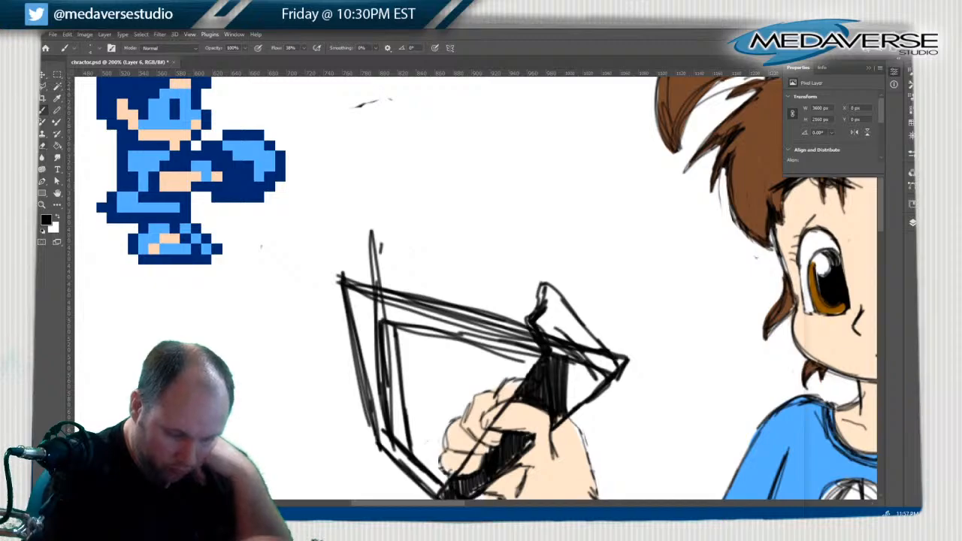
Erase the rear piece above the frame's upper edge and the part of the tall near-vertical line rising past it
{"action": "key", "text": "e"}
{"action": "left_click_drag", "start_coordinate": [376, 284], "coordinate": [373, 231]}
{"action": "left_click_drag", "start_coordinate": [404, 288], "coordinate": [625, 366]}
{"action": "left_click_drag", "start_coordinate": [493, 315], "coordinate": [629, 362]}
{"action": "mouse_move", "coordinate": [531, 315]}
{"action": "left_mouse_down"}
{"action": "mouse_move", "coordinate": [605, 344]}
{"action": "mouse_move", "coordinate": [541, 296]}
{"action": "mouse_move", "coordinate": [556, 289]}
{"action": "mouse_move", "coordinate": [539, 320]}
{"action": "left_mouse_up"}
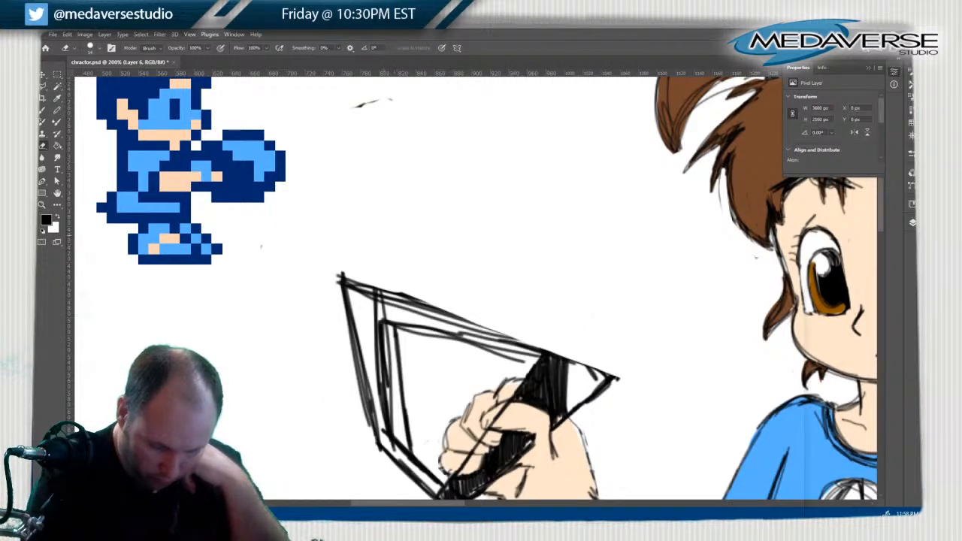
Thin the frame's outer front edge and erase the surplus strokes between the inner and outer contours along the front and top
{"action": "left_click_drag", "start_coordinate": [333, 272], "coordinate": [371, 451]}
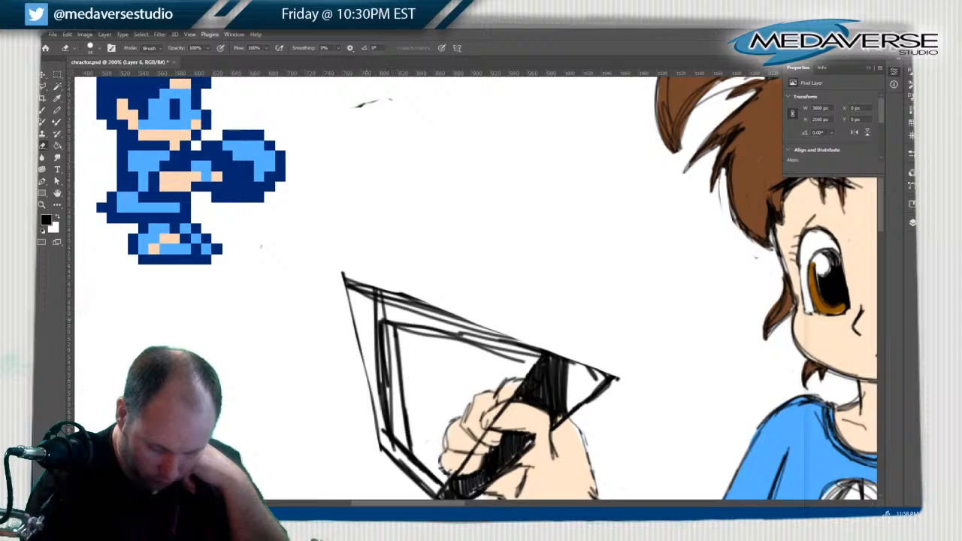
{"action": "mouse_move", "coordinate": [379, 308]}
{"action": "left_mouse_down"}
{"action": "mouse_move", "coordinate": [387, 436]}
{"action": "mouse_move", "coordinate": [392, 415]}
{"action": "mouse_move", "coordinate": [375, 341]}
{"action": "left_mouse_up"}
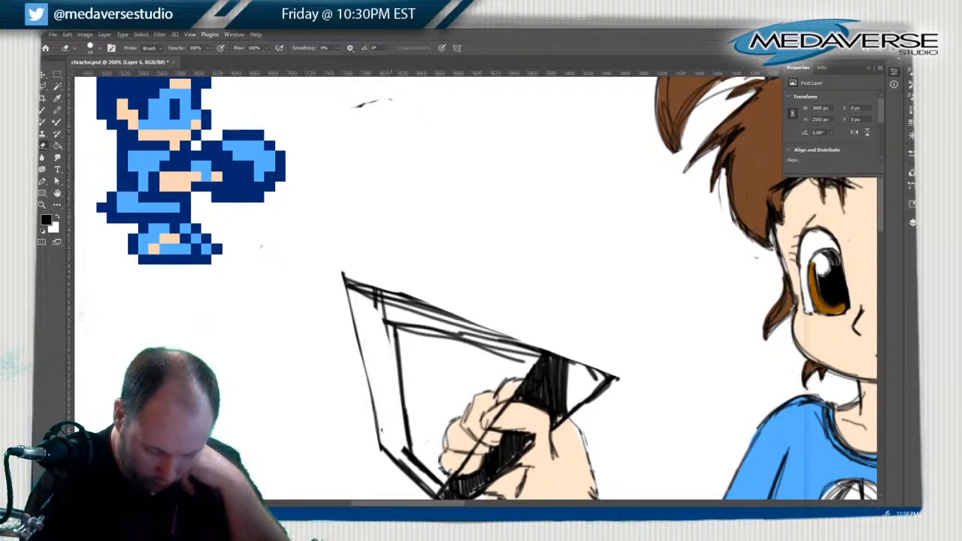
{"action": "mouse_move", "coordinate": [380, 418]}
{"action": "left_mouse_down"}
{"action": "mouse_move", "coordinate": [381, 431]}
{"action": "mouse_move", "coordinate": [407, 452]}
{"action": "left_mouse_up"}
{"action": "mouse_move", "coordinate": [376, 303]}
{"action": "left_mouse_down"}
{"action": "mouse_move", "coordinate": [387, 338]}
{"action": "mouse_move", "coordinate": [375, 302]}
{"action": "mouse_move", "coordinate": [416, 312]}
{"action": "mouse_move", "coordinate": [388, 298]}
{"action": "left_mouse_up"}
{"action": "left_click_drag", "start_coordinate": [388, 302], "coordinate": [464, 330]}
{"action": "mouse_move", "coordinate": [449, 316]}
{"action": "left_mouse_down"}
{"action": "mouse_move", "coordinate": [413, 307]}
{"action": "mouse_move", "coordinate": [563, 380]}
{"action": "mouse_move", "coordinate": [569, 365]}
{"action": "left_mouse_up"}
{"action": "left_click_drag", "start_coordinate": [587, 371], "coordinate": [596, 382]}
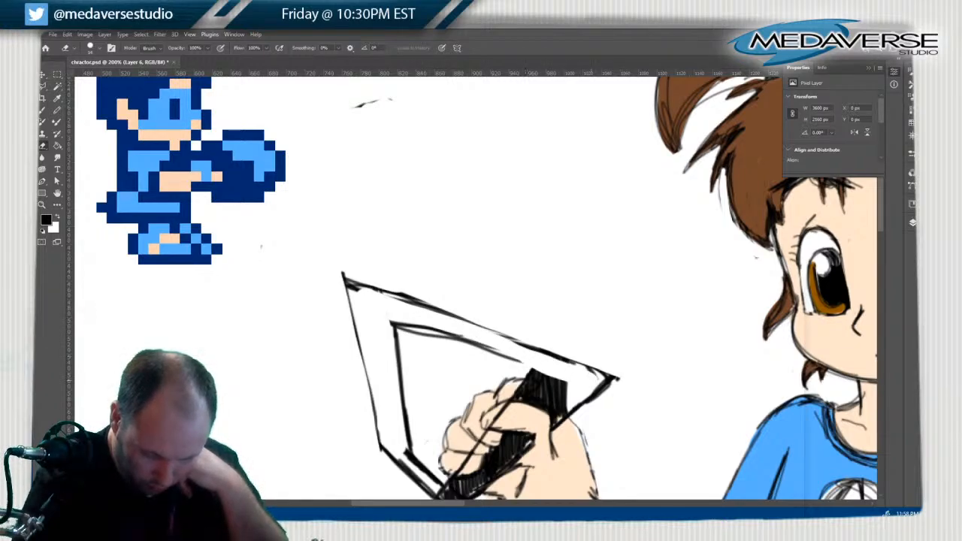
{"action": "mouse_move", "coordinate": [521, 357]}
{"action": "left_mouse_down"}
{"action": "mouse_move", "coordinate": [418, 322]}
{"action": "mouse_move", "coordinate": [545, 364]}
{"action": "left_mouse_up"}
Redraw the frame's inner upper edge in black from its front corner down to the grip's upper end
{"action": "key", "text": "b"}
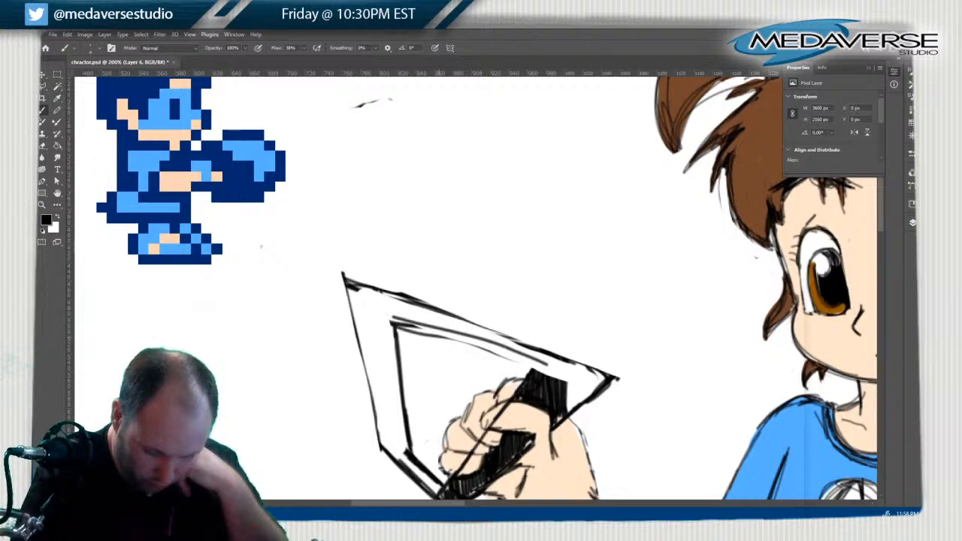
{"action": "left_click_drag", "start_coordinate": [393, 325], "coordinate": [531, 370]}
{"action": "left_click_drag", "start_coordinate": [493, 356], "coordinate": [565, 380]}
{"action": "left_click_drag", "start_coordinate": [565, 379], "coordinate": [407, 324]}
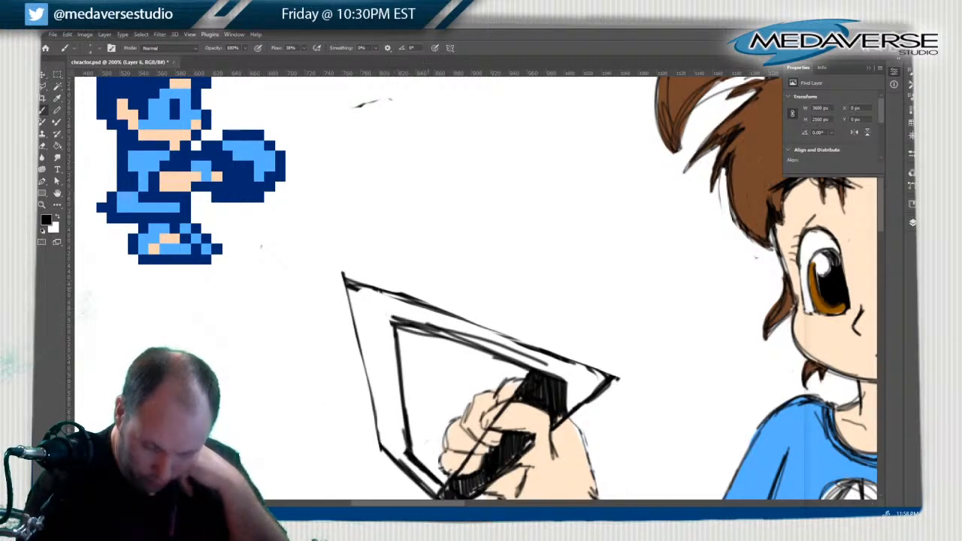
Extend the grip's front line up to the outer edge and sketch a new parallel slanted edge above the frame toward the rear point
{"action": "scroll", "coordinate": [476, 287], "scroll_direction": "down", "scroll_amount": 3}
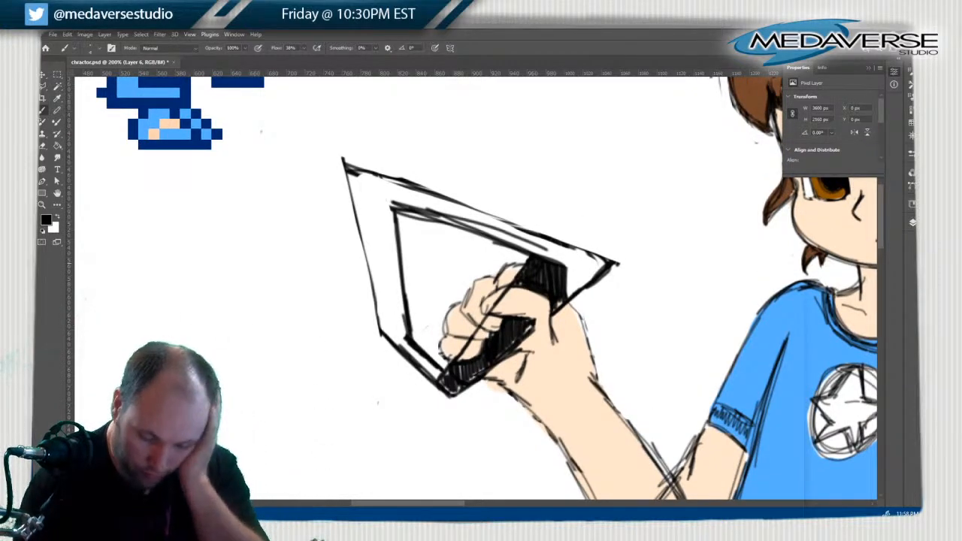
{"action": "left_click_drag", "start_coordinate": [544, 237], "coordinate": [532, 254]}
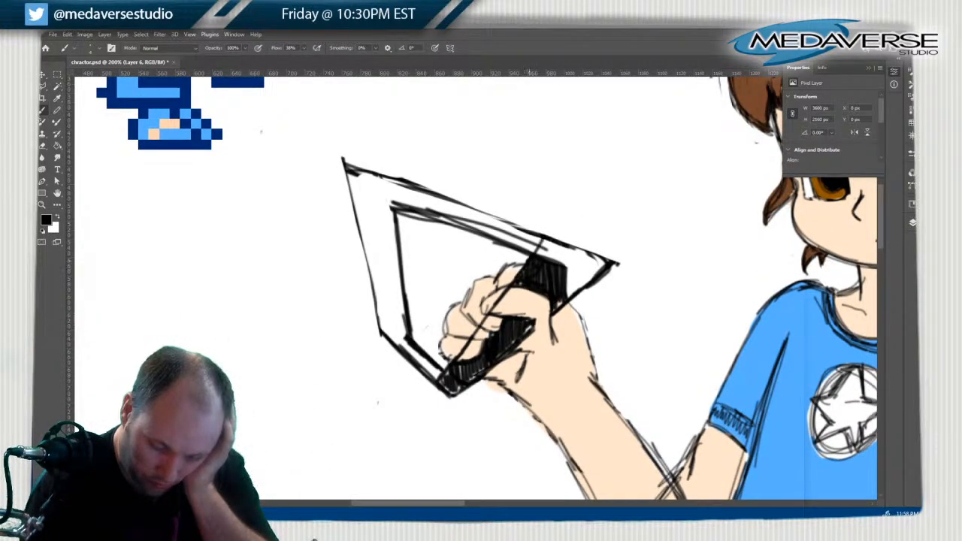
{"action": "left_click_drag", "start_coordinate": [369, 148], "coordinate": [532, 197]}
{"action": "left_click_drag", "start_coordinate": [440, 168], "coordinate": [553, 209]}
{"action": "left_click_drag", "start_coordinate": [525, 215], "coordinate": [632, 245]}
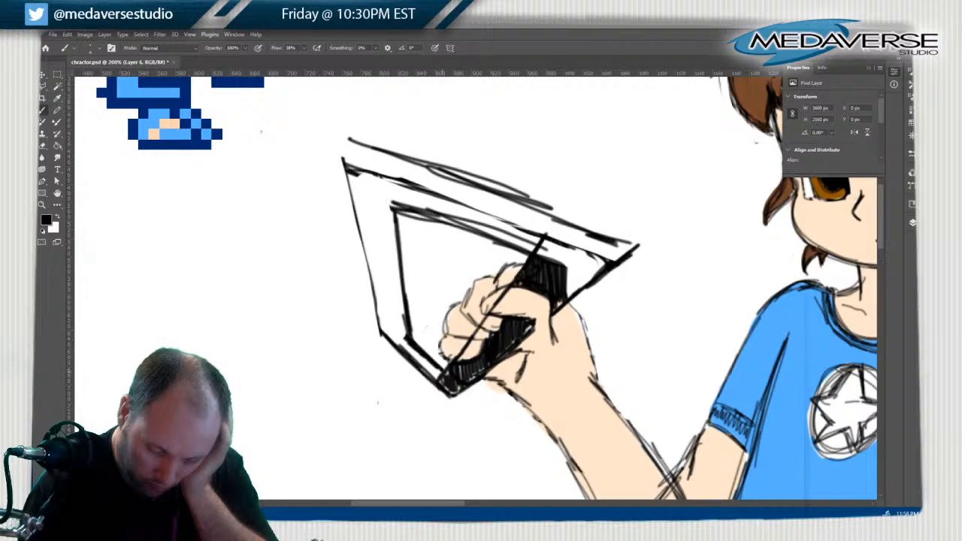
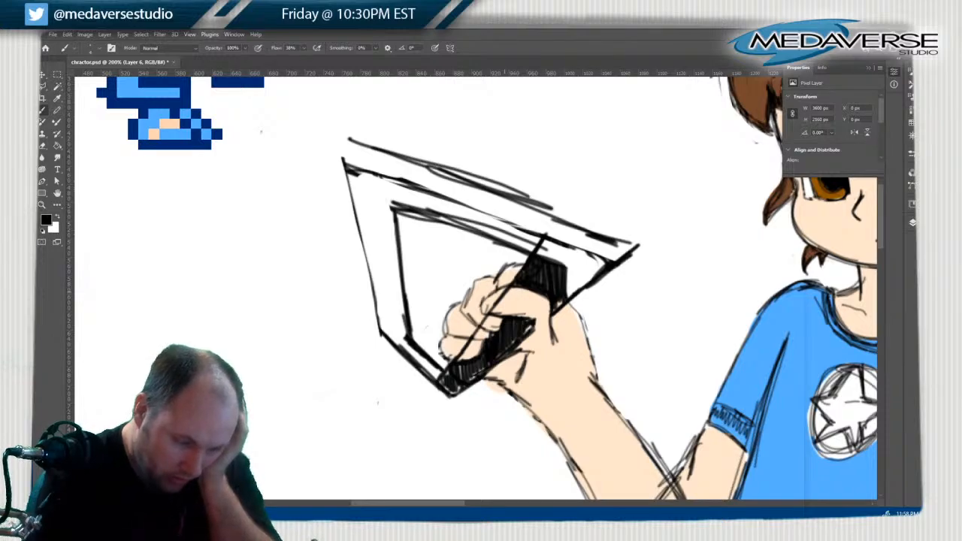
Erase the line across the fingers, the grip's extension, the old outer upper edge and the extra inner upper stroke
{"action": "key", "text": "e"}
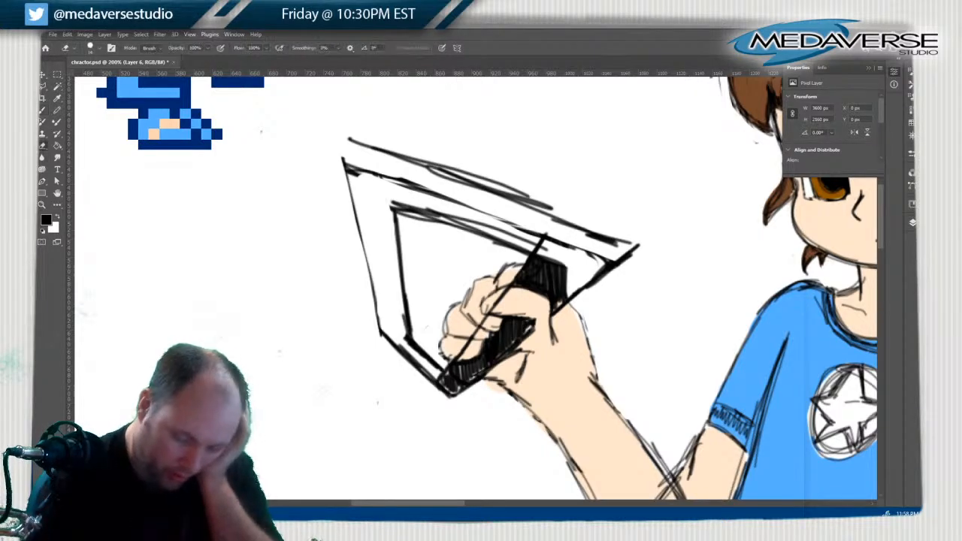
{"action": "left_click_drag", "start_coordinate": [466, 342], "coordinate": [510, 287]}
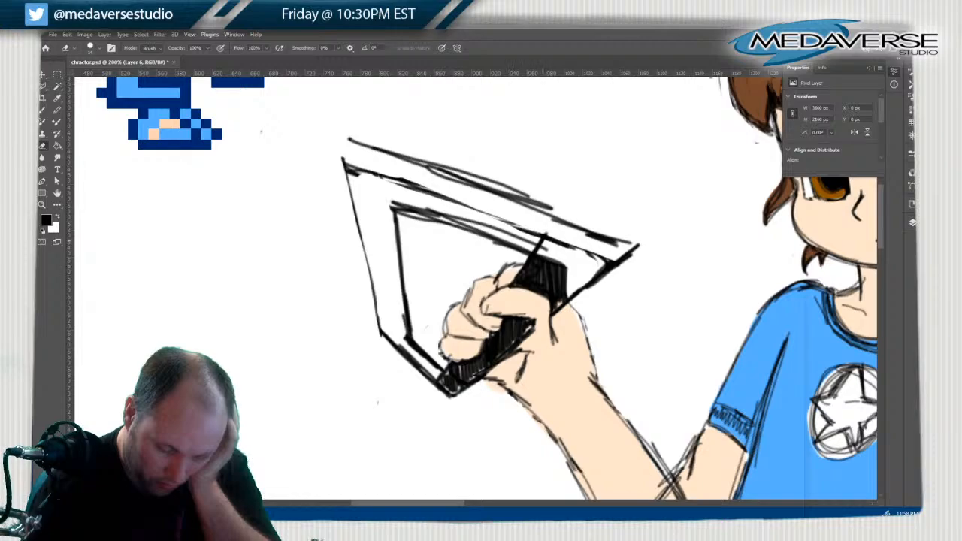
{"action": "left_click_drag", "start_coordinate": [530, 251], "coordinate": [541, 238]}
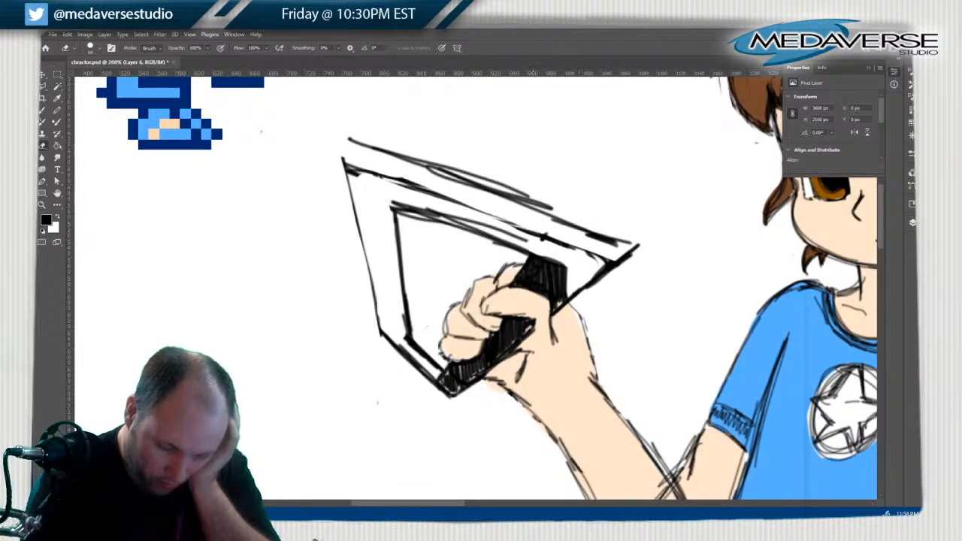
{"action": "left_click_drag", "start_coordinate": [346, 165], "coordinate": [603, 261]}
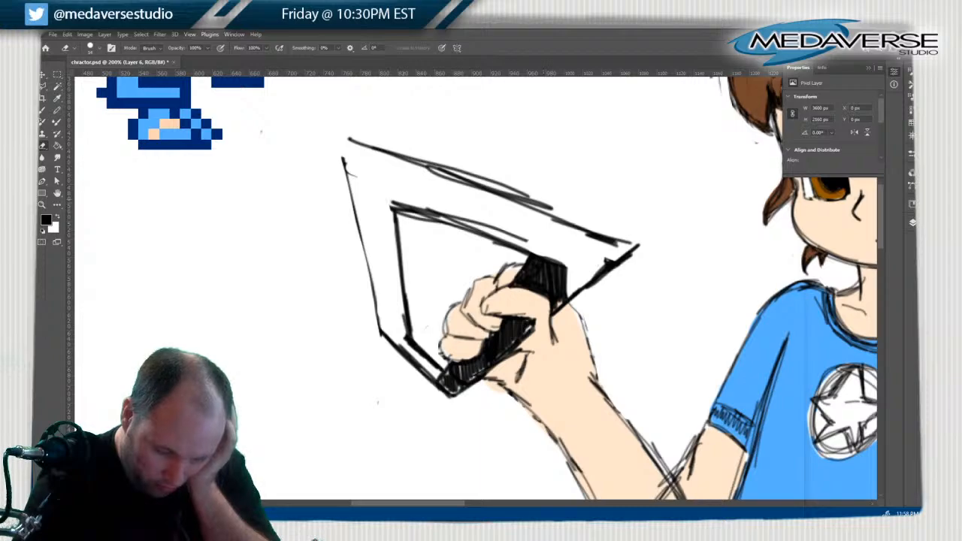
{"action": "left_click_drag", "start_coordinate": [390, 201], "coordinate": [526, 242]}
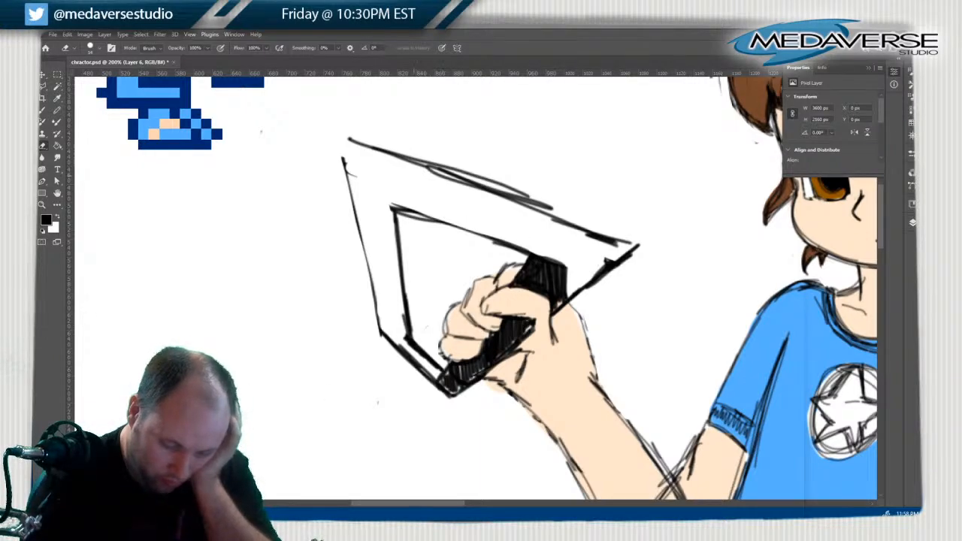
Draw a higher inner upper edge joined to the front edge and the grip, and erase the old edge beneath it
{"action": "key", "text": "b"}
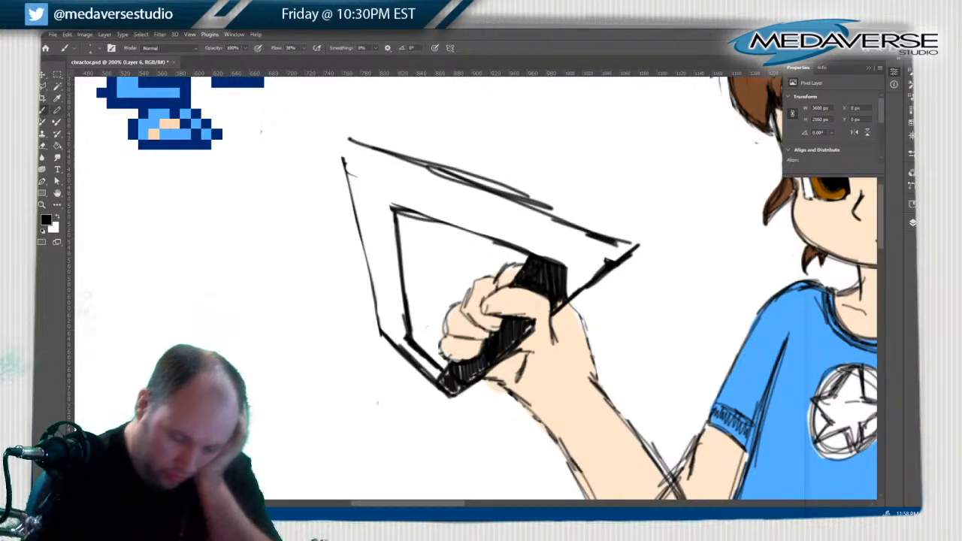
{"action": "mouse_move", "coordinate": [396, 193]}
{"action": "left_mouse_down"}
{"action": "mouse_move", "coordinate": [549, 247]}
{"action": "mouse_move", "coordinate": [537, 250]}
{"action": "mouse_move", "coordinate": [542, 242]}
{"action": "left_mouse_up"}
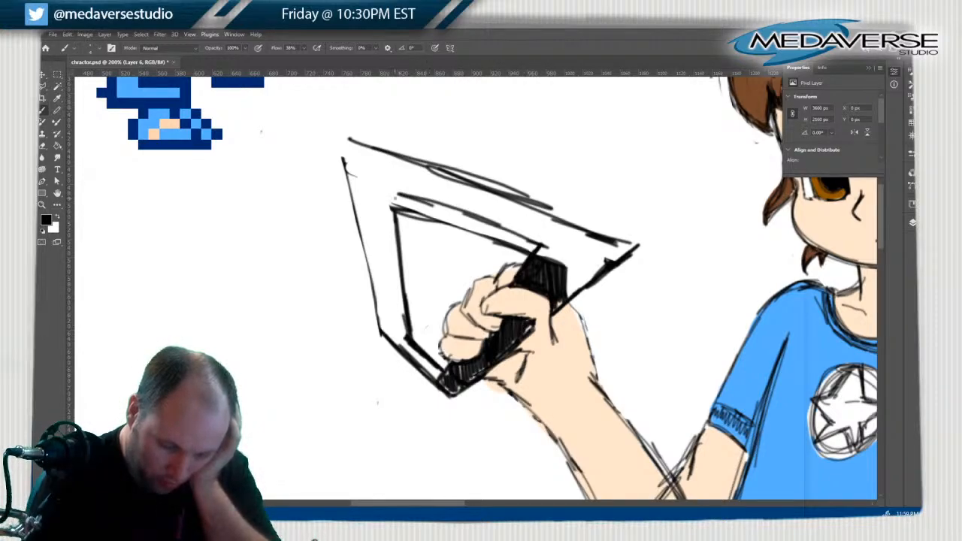
{"action": "mouse_move", "coordinate": [392, 191]}
{"action": "left_mouse_down"}
{"action": "mouse_move", "coordinate": [397, 227]}
{"action": "mouse_move", "coordinate": [396, 204]}
{"action": "left_mouse_up"}
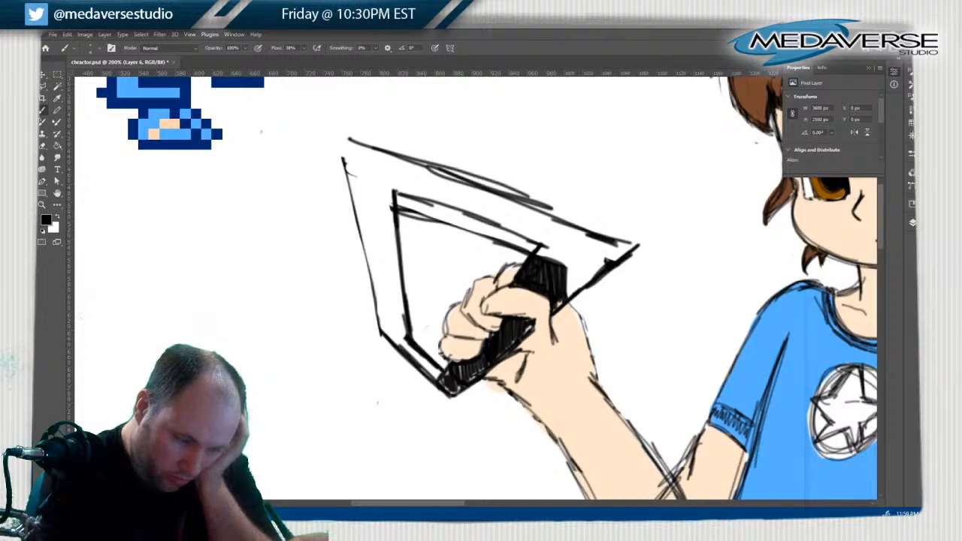
{"action": "left_click", "coordinate": [44, 144]}
{"action": "left_click_drag", "start_coordinate": [395, 205], "coordinate": [529, 256]}
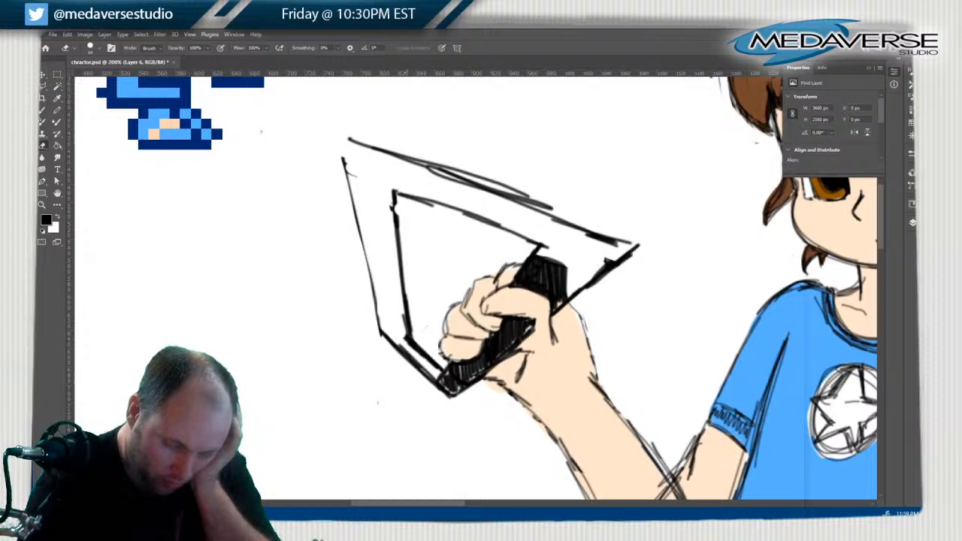
Fill the frame's lower slanted bar and the lower part of the grip with black brush strokes
{"action": "key", "text": "b"}
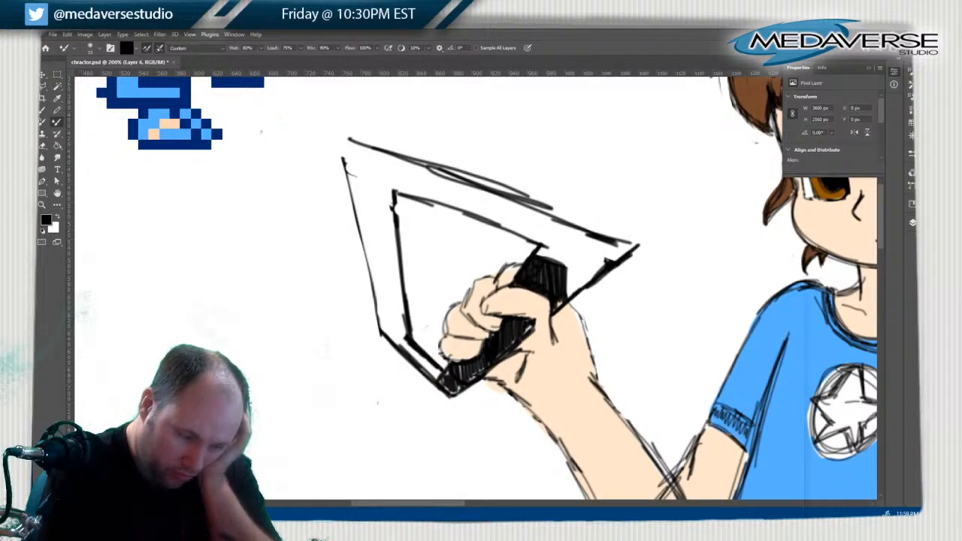
{"action": "mouse_move", "coordinate": [386, 332]}
{"action": "left_mouse_down"}
{"action": "mouse_move", "coordinate": [449, 380]}
{"action": "mouse_move", "coordinate": [380, 347]}
{"action": "mouse_move", "coordinate": [446, 397]}
{"action": "left_mouse_up"}
{"action": "mouse_move", "coordinate": [387, 349]}
{"action": "left_mouse_down"}
{"action": "mouse_move", "coordinate": [441, 395]}
{"action": "mouse_move", "coordinate": [407, 368]}
{"action": "left_mouse_up"}
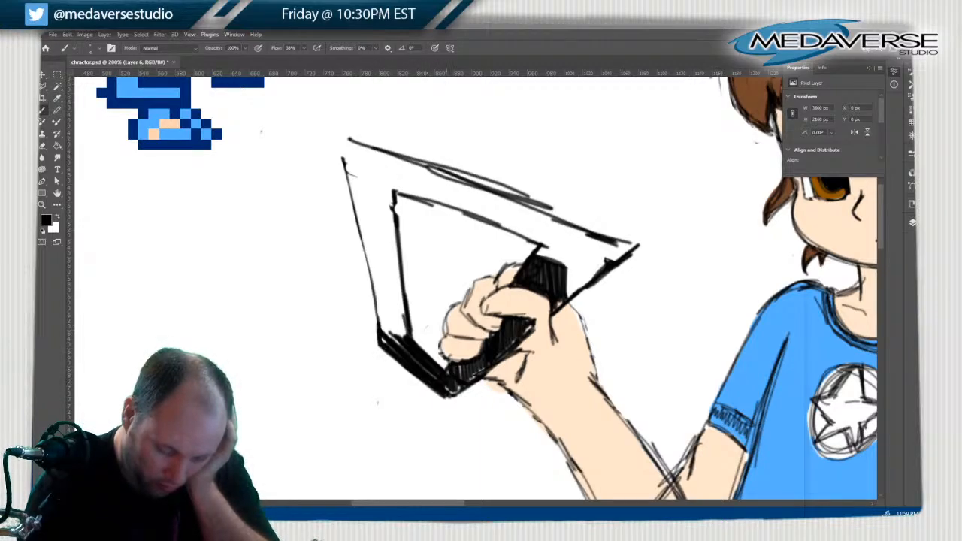
{"action": "left_click_drag", "start_coordinate": [461, 388], "coordinate": [445, 399]}
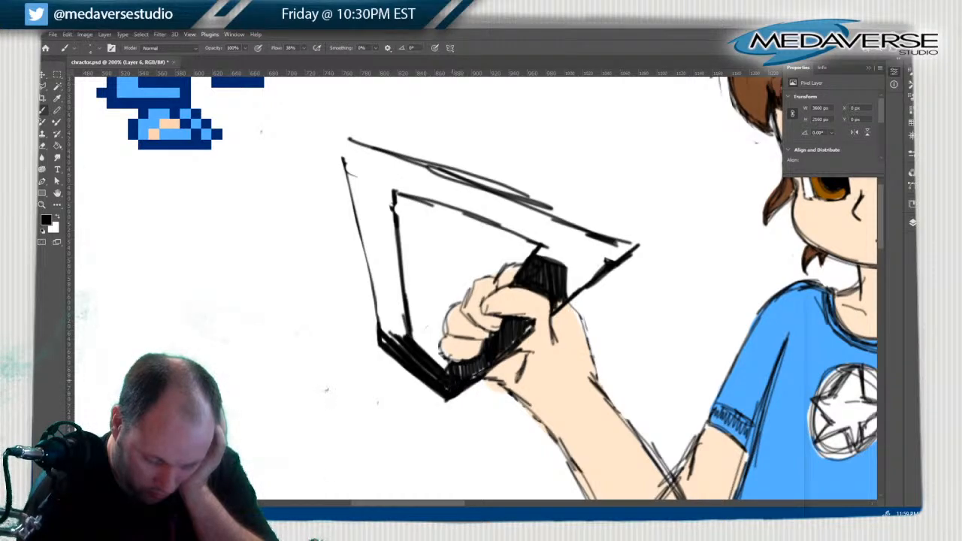
{"action": "left_click_drag", "start_coordinate": [459, 376], "coordinate": [533, 326]}
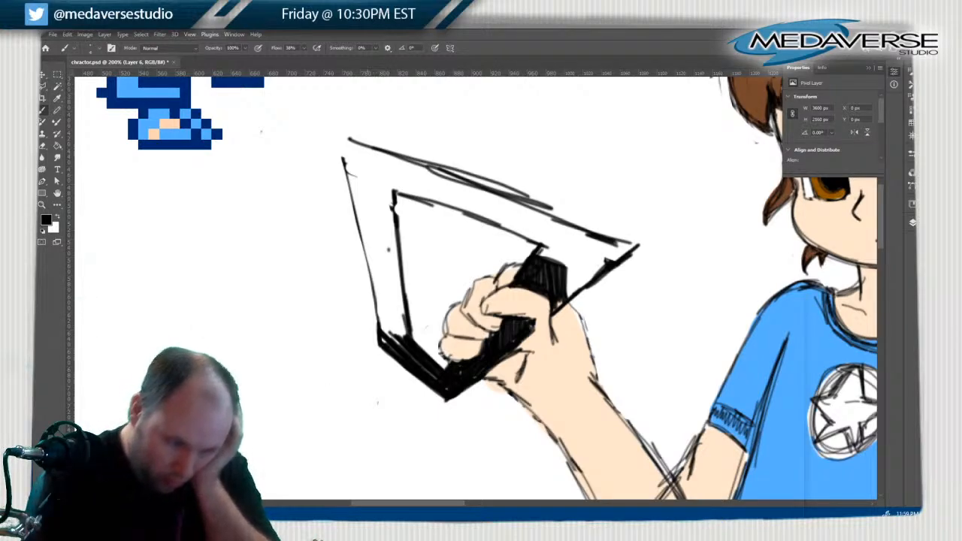
Paint the frame's front bar, upper bar and rear corner solid black with a 37 px Hard Round brush
{"action": "left_click", "coordinate": [91, 47]}
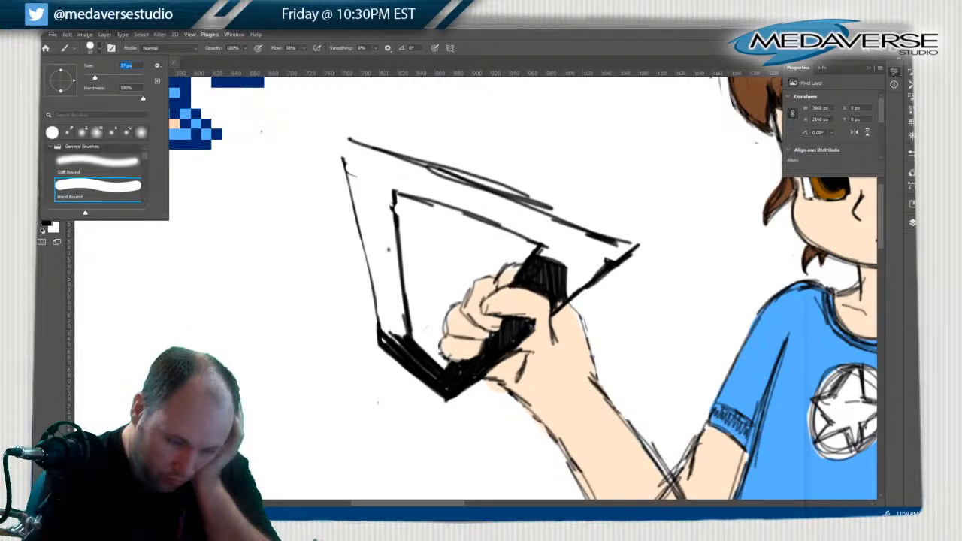
{"action": "key", "text": "Return"}
{"action": "left_click_drag", "start_coordinate": [366, 166], "coordinate": [412, 342]}
{"action": "left_click_drag", "start_coordinate": [350, 150], "coordinate": [620, 254]}
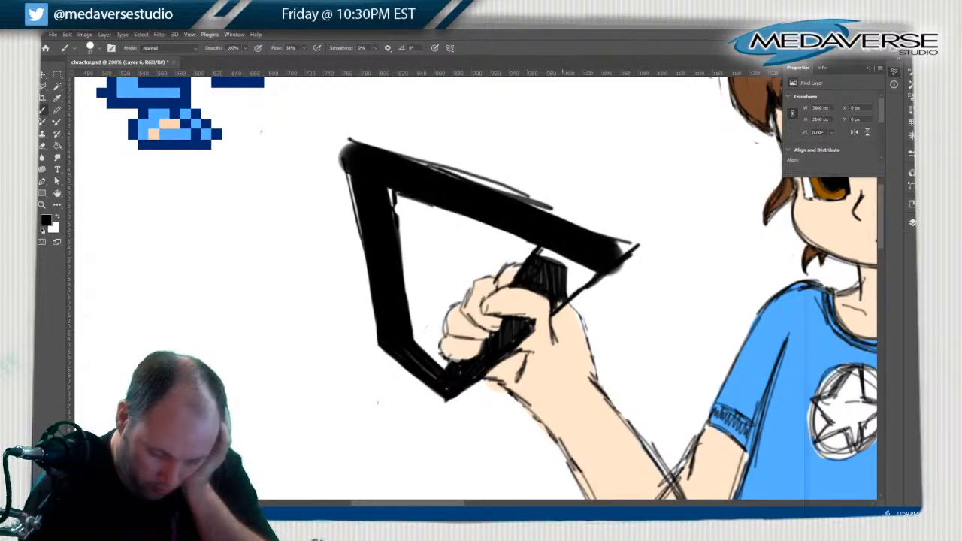
{"action": "mouse_move", "coordinate": [565, 300]}
{"action": "left_mouse_down"}
{"action": "mouse_move", "coordinate": [589, 266]}
{"action": "mouse_move", "coordinate": [593, 276]}
{"action": "mouse_move", "coordinate": [543, 266]}
{"action": "mouse_move", "coordinate": [540, 251]}
{"action": "left_mouse_up"}
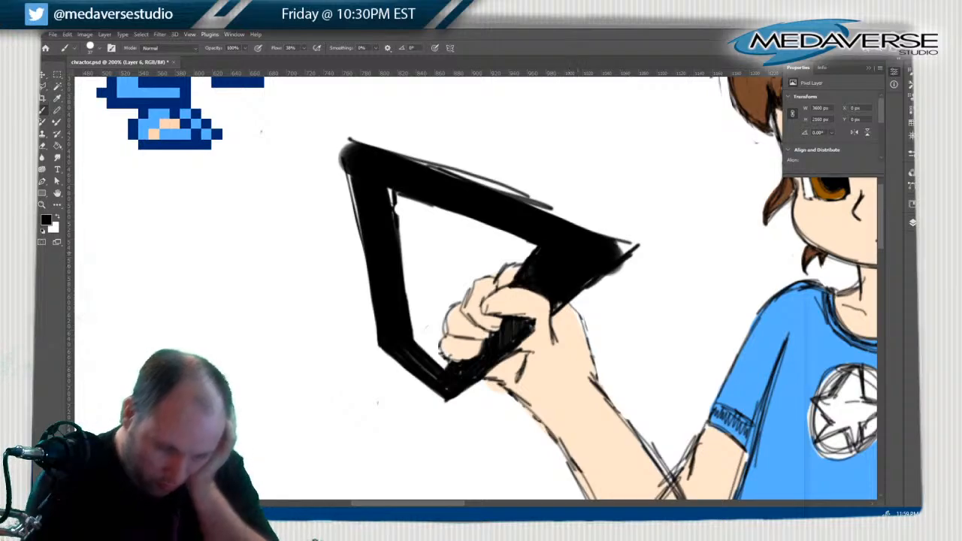
Reduce the brush to 7 px and fill the white gaps along the front bar's inner and outer edges in black
{"action": "left_click", "coordinate": [90, 48]}
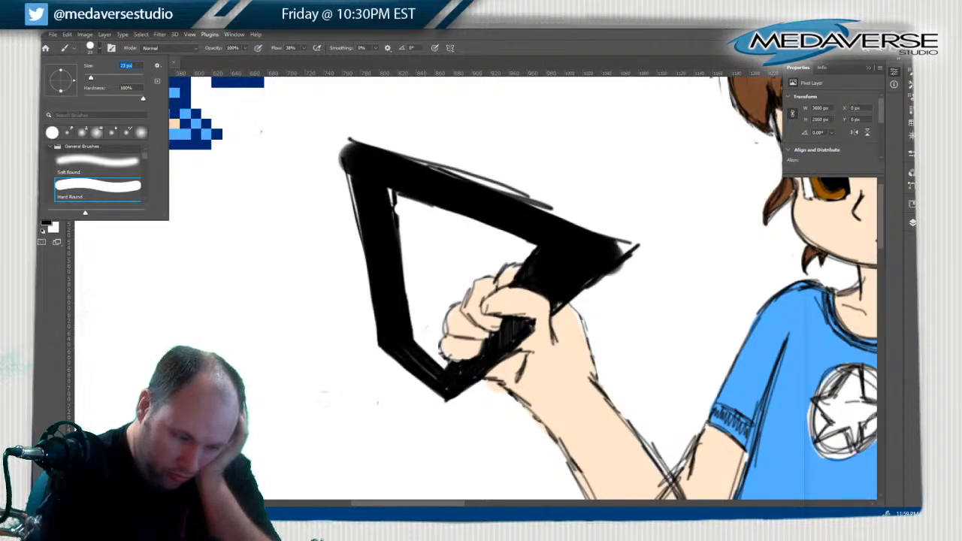
{"action": "left_click_drag", "start_coordinate": [89, 78], "coordinate": [86, 78]}
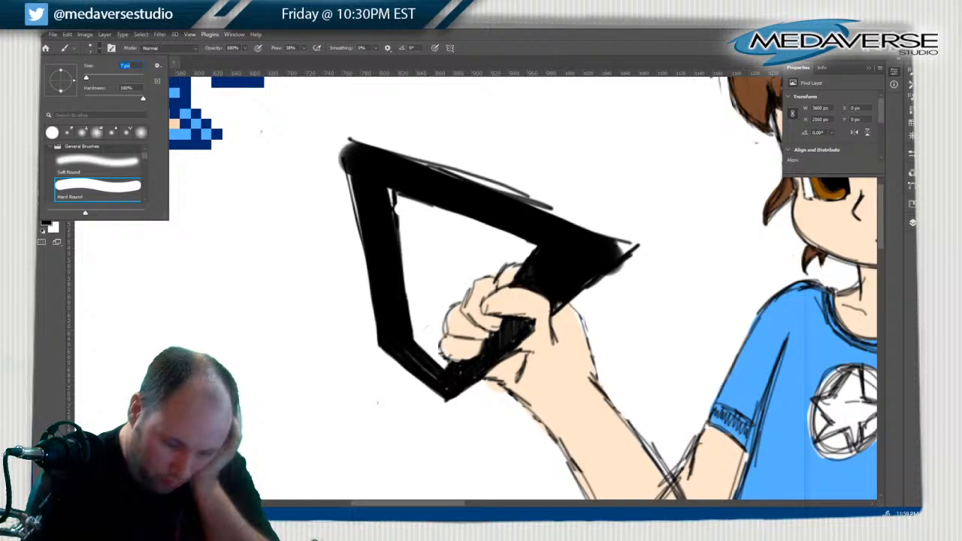
{"action": "mouse_move", "coordinate": [391, 188]}
{"action": "left_mouse_down"}
{"action": "mouse_move", "coordinate": [409, 324]}
{"action": "mouse_move", "coordinate": [399, 226]}
{"action": "mouse_move", "coordinate": [408, 300]}
{"action": "left_mouse_up"}
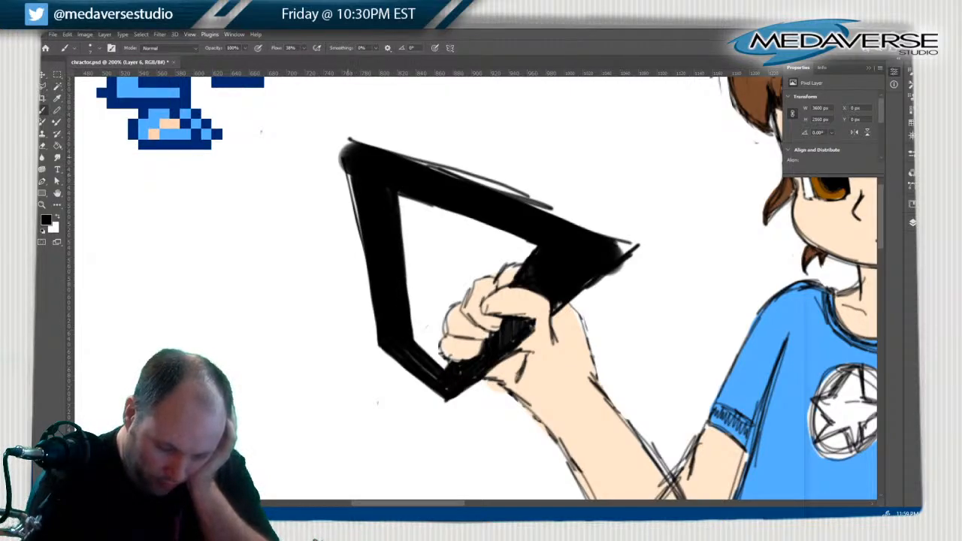
{"action": "left_click_drag", "start_coordinate": [350, 166], "coordinate": [376, 324]}
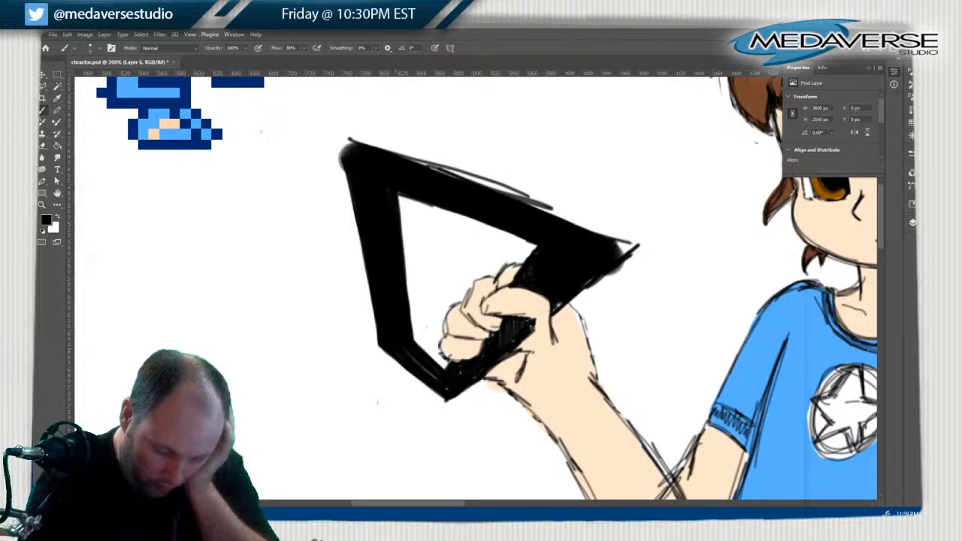
Fill the remaining light gaps in the lower bar, the grip, the edge behind the thumb and the rear tip with black
{"action": "left_click_drag", "start_coordinate": [410, 356], "coordinate": [437, 381]}
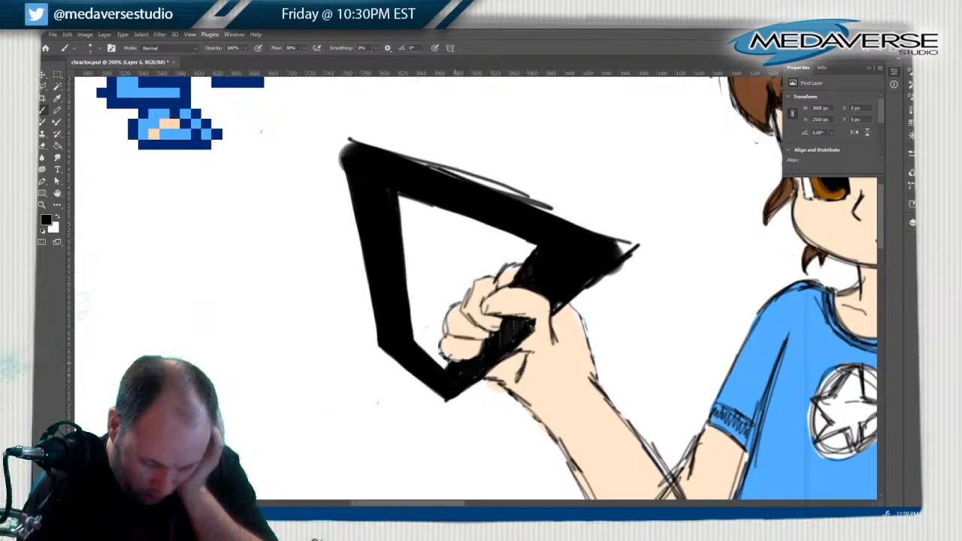
{"action": "left_click_drag", "start_coordinate": [451, 362], "coordinate": [484, 344]}
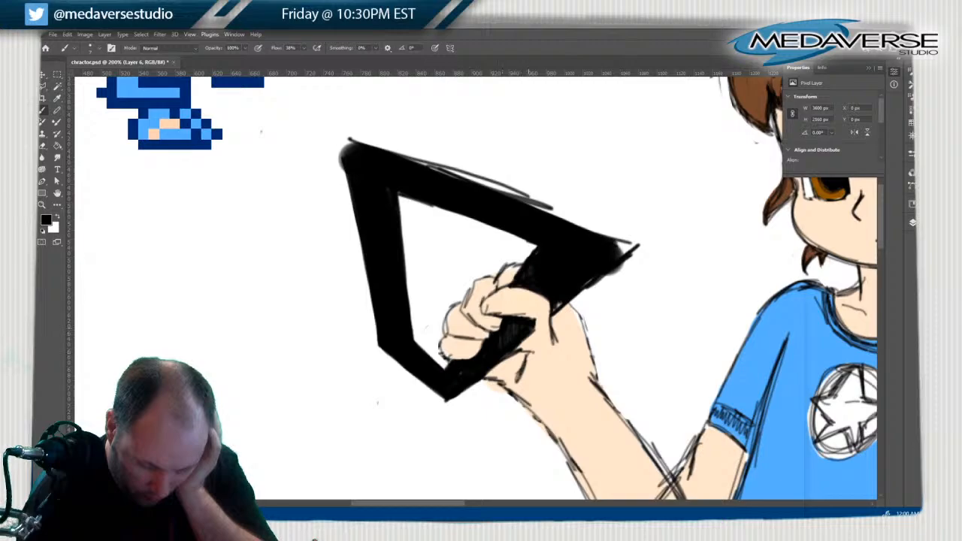
{"action": "left_click_drag", "start_coordinate": [516, 327], "coordinate": [504, 344]}
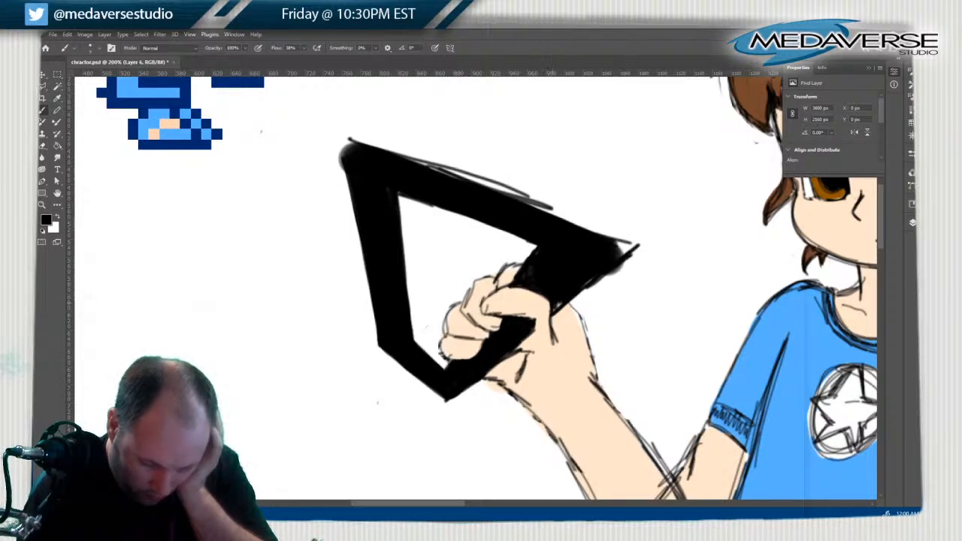
{"action": "left_click_drag", "start_coordinate": [552, 303], "coordinate": [553, 311]}
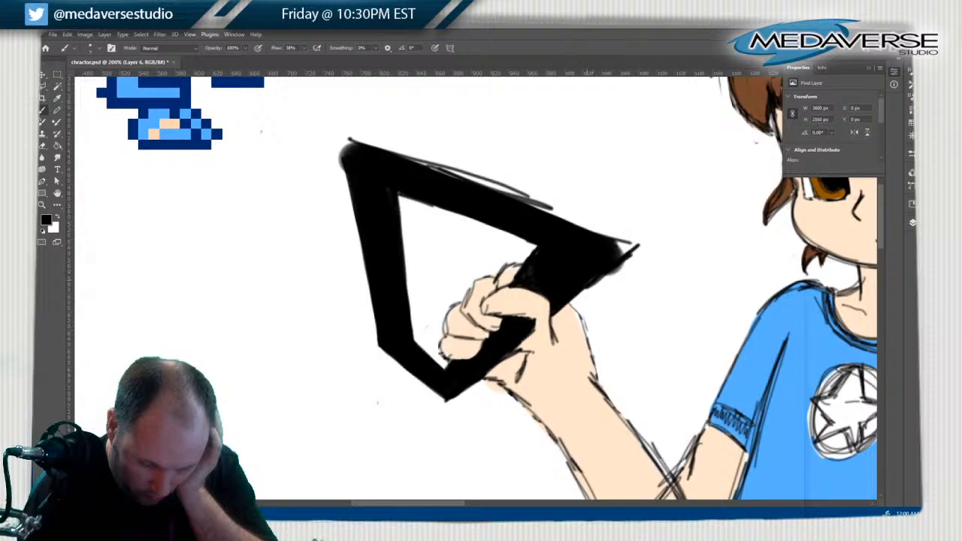
{"action": "mouse_move", "coordinate": [617, 256]}
{"action": "left_mouse_down"}
{"action": "mouse_move", "coordinate": [631, 250]}
{"action": "mouse_move", "coordinate": [621, 245]}
{"action": "left_mouse_up"}
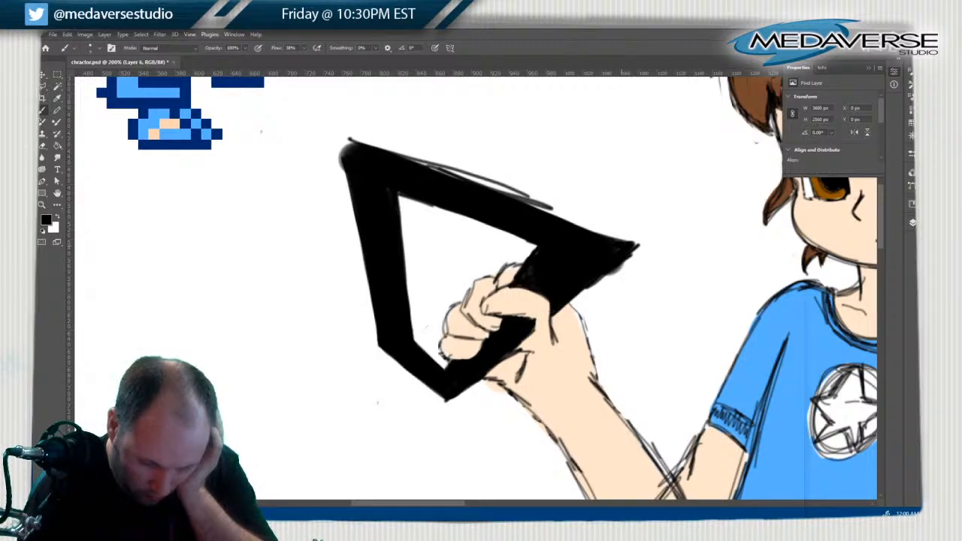
Fill the gaps along the frame's inner edges in black and erase the stray lines and rough corners along its outer contour
{"action": "mouse_move", "coordinate": [512, 282]}
{"action": "left_mouse_down"}
{"action": "mouse_move", "coordinate": [535, 246]}
{"action": "mouse_move", "coordinate": [505, 287]}
{"action": "mouse_move", "coordinate": [521, 286]}
{"action": "mouse_move", "coordinate": [531, 268]}
{"action": "left_mouse_up"}
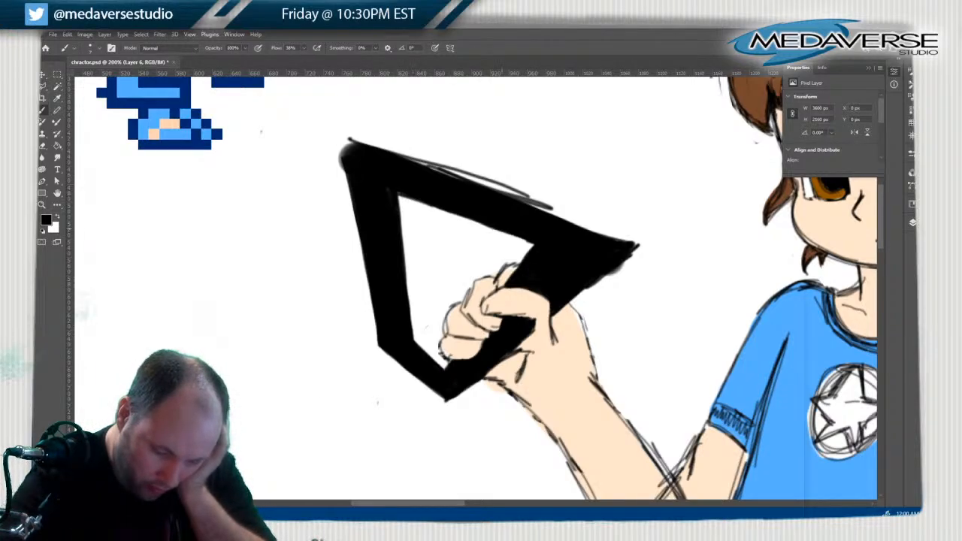
{"action": "left_click_drag", "start_coordinate": [400, 197], "coordinate": [436, 206]}
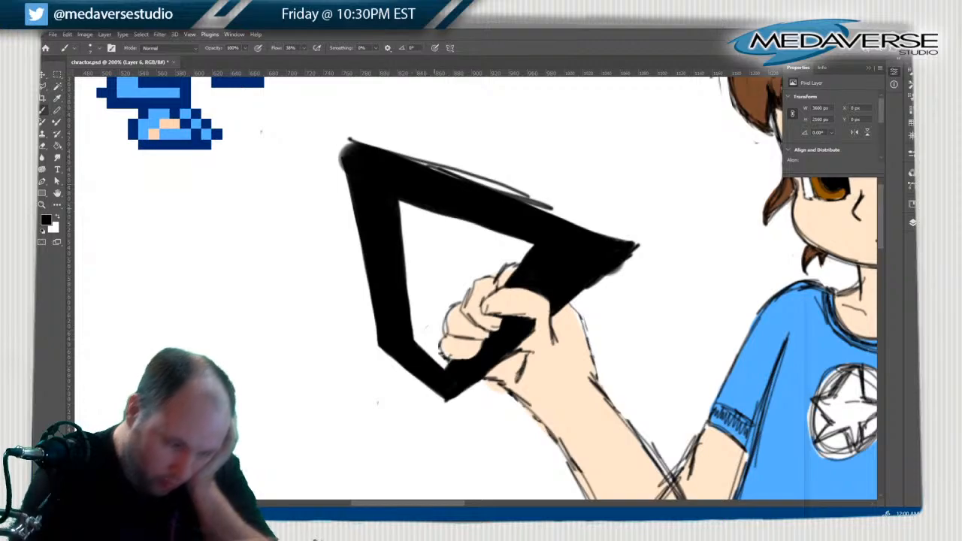
{"action": "key", "text": "e"}
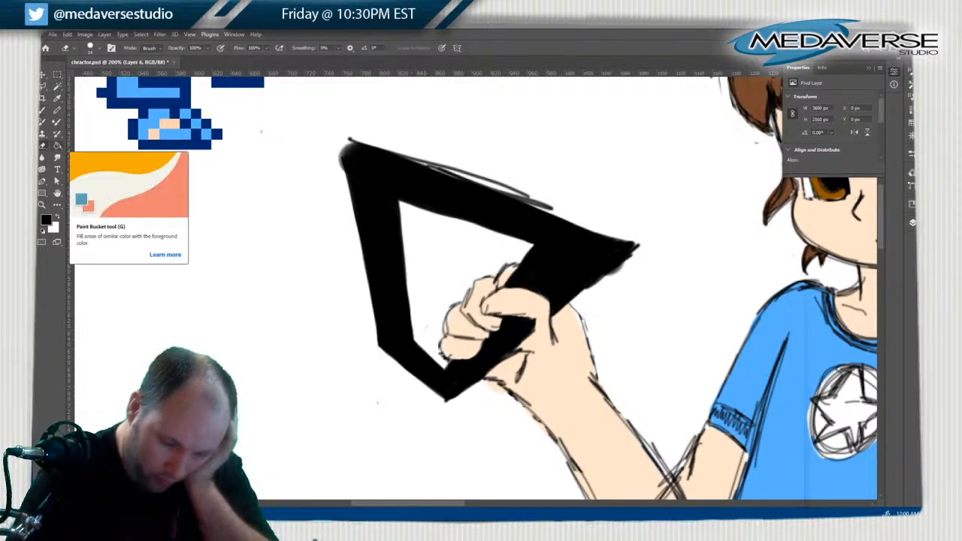
{"action": "left_click_drag", "start_coordinate": [350, 141], "coordinate": [637, 243]}
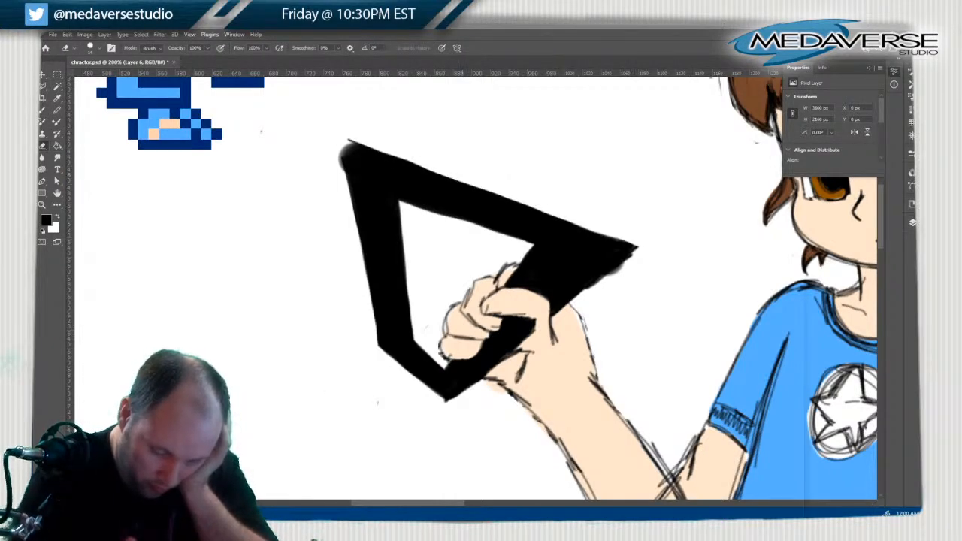
{"action": "mouse_move", "coordinate": [587, 287]}
{"action": "left_mouse_down"}
{"action": "mouse_move", "coordinate": [628, 258]}
{"action": "mouse_move", "coordinate": [590, 284]}
{"action": "left_mouse_up"}
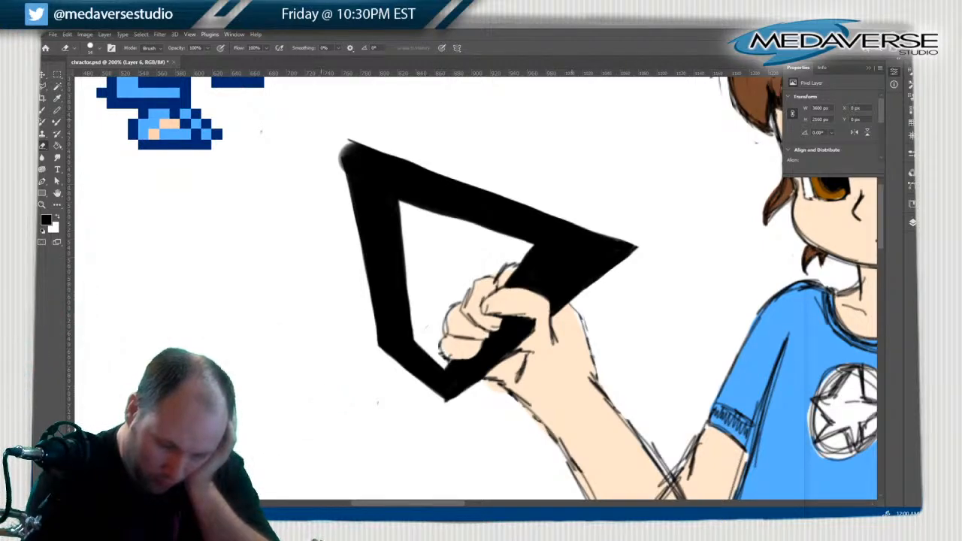
{"action": "mouse_move", "coordinate": [334, 146]}
{"action": "left_mouse_down"}
{"action": "mouse_move", "coordinate": [361, 288]}
{"action": "mouse_move", "coordinate": [348, 217]}
{"action": "left_mouse_up"}
{"action": "right_click", "coordinate": [330, 134]}
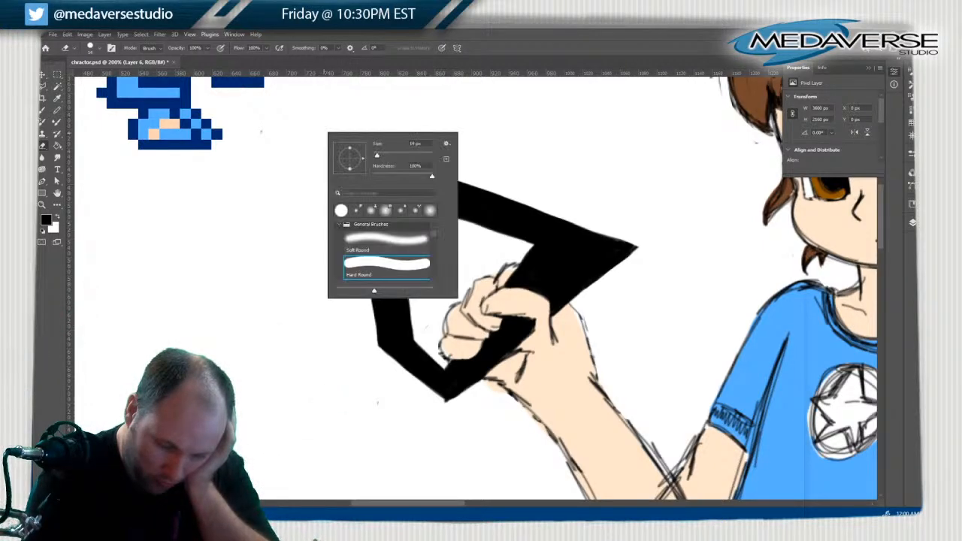
{"action": "key", "text": "Escape"}
{"action": "left_click_drag", "start_coordinate": [347, 144], "coordinate": [387, 353]}
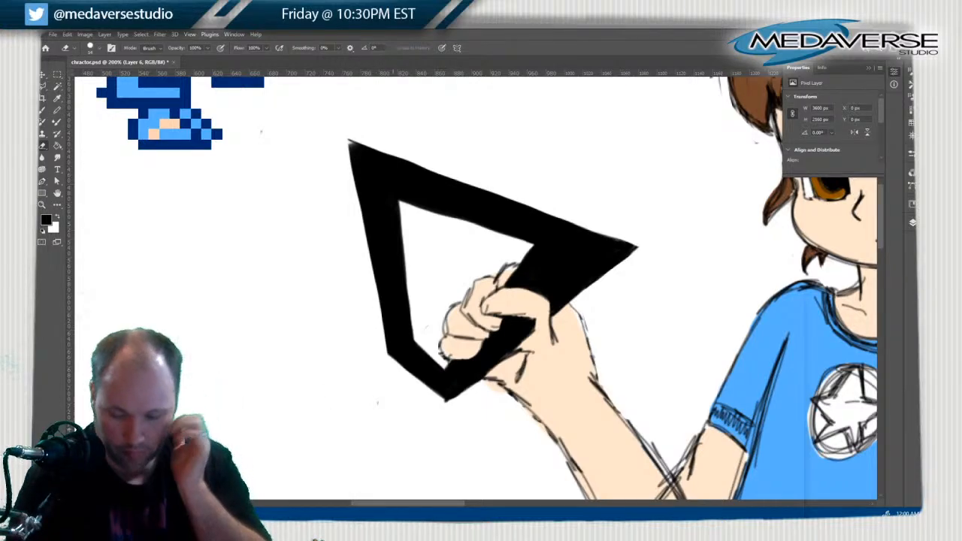
Thicken the frame's front bar inward toward the fist with black brush strokes, narrowing the white opening
{"action": "scroll", "coordinate": [480, 287], "scroll_direction": "up", "scroll_amount": 4}
{"action": "scroll", "coordinate": [479, 288], "scroll_direction": "down", "scroll_amount": 1}
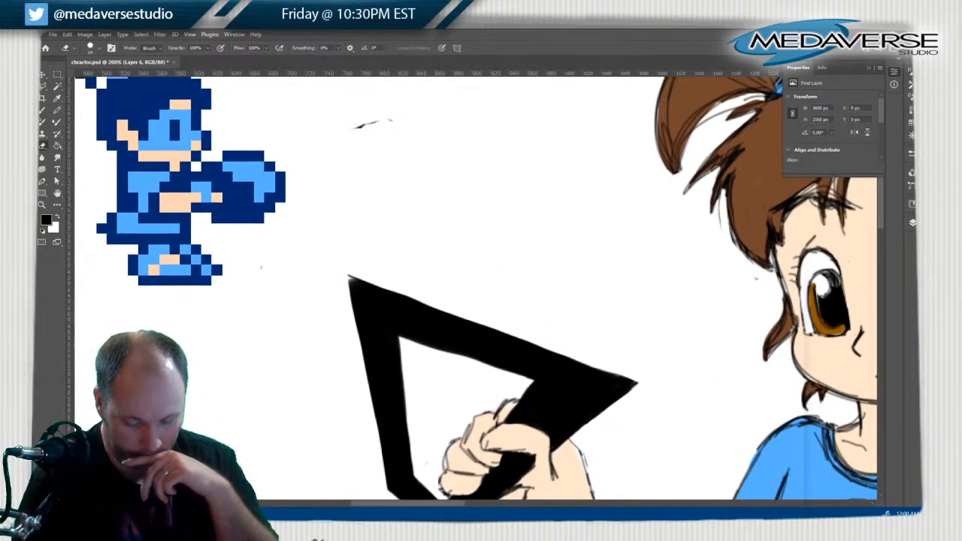
{"action": "scroll", "coordinate": [479, 287], "scroll_direction": "down", "scroll_amount": 3}
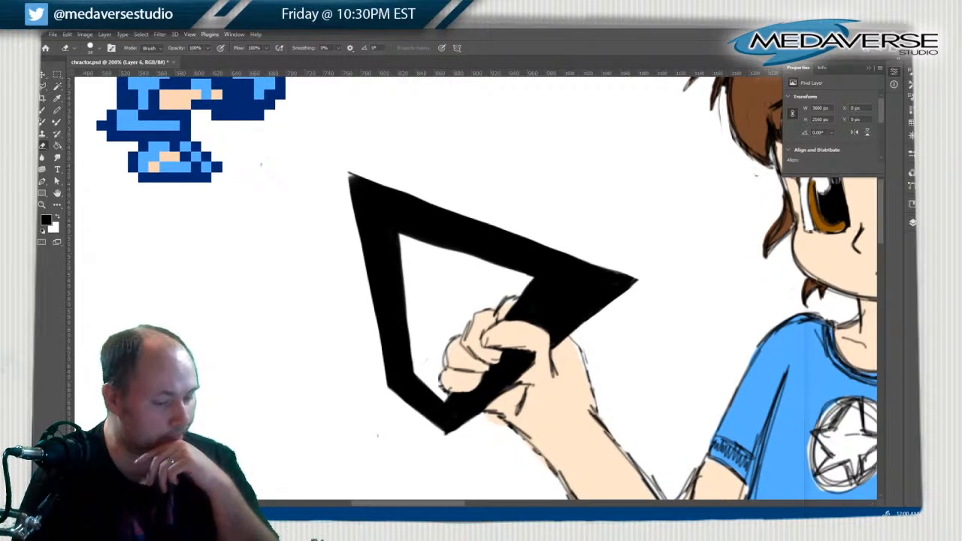
{"action": "scroll", "coordinate": [479, 288], "scroll_direction": "up", "scroll_amount": 3}
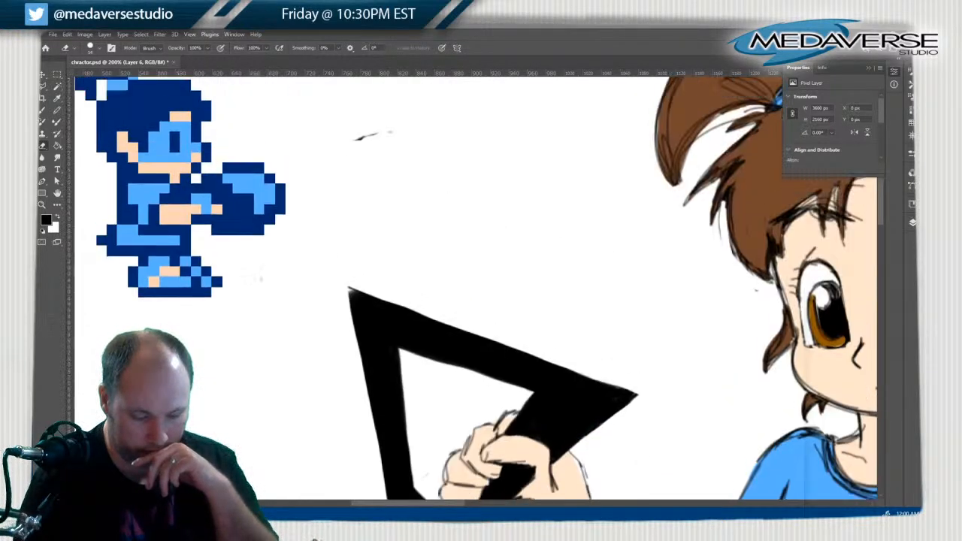
{"action": "scroll", "coordinate": [479, 287], "scroll_direction": "down", "scroll_amount": 2}
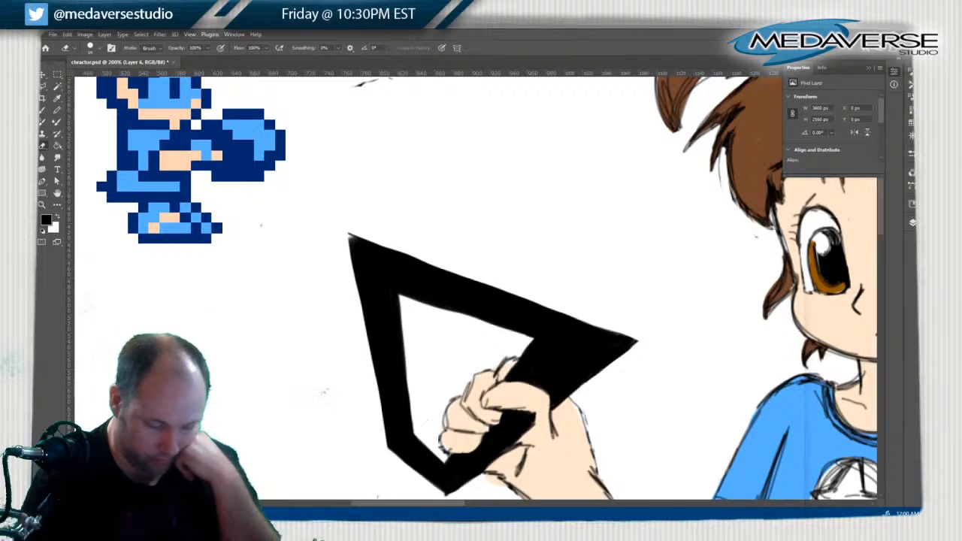
{"action": "key", "text": "b"}
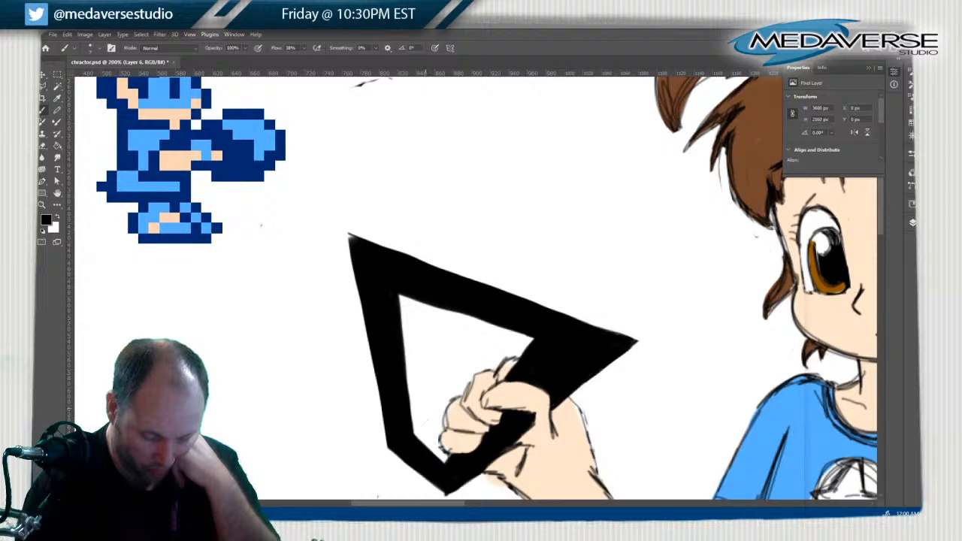
{"action": "left_click_drag", "start_coordinate": [430, 366], "coordinate": [419, 443]}
{"action": "left_click_drag", "start_coordinate": [440, 306], "coordinate": [423, 439]}
{"action": "left_click_drag", "start_coordinate": [429, 397], "coordinate": [426, 446]}
{"action": "left_click_drag", "start_coordinate": [436, 306], "coordinate": [430, 454]}
{"action": "mouse_move", "coordinate": [429, 308]}
{"action": "left_mouse_down"}
{"action": "mouse_move", "coordinate": [413, 440]}
{"action": "mouse_move", "coordinate": [404, 436]}
{"action": "mouse_move", "coordinate": [403, 348]}
{"action": "left_mouse_up"}
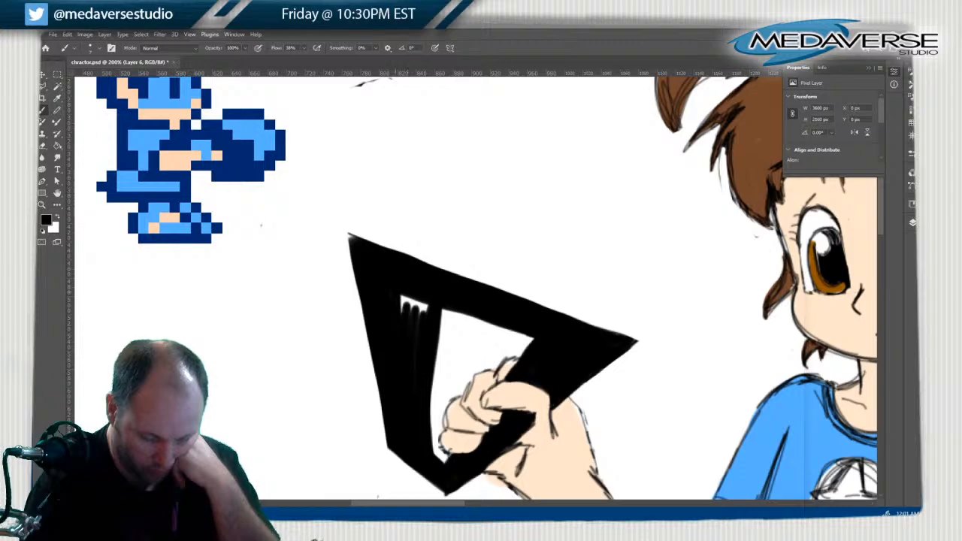
{"action": "mouse_move", "coordinate": [405, 294]}
{"action": "left_mouse_down"}
{"action": "mouse_move", "coordinate": [417, 337]}
{"action": "mouse_move", "coordinate": [428, 314]}
{"action": "left_mouse_up"}
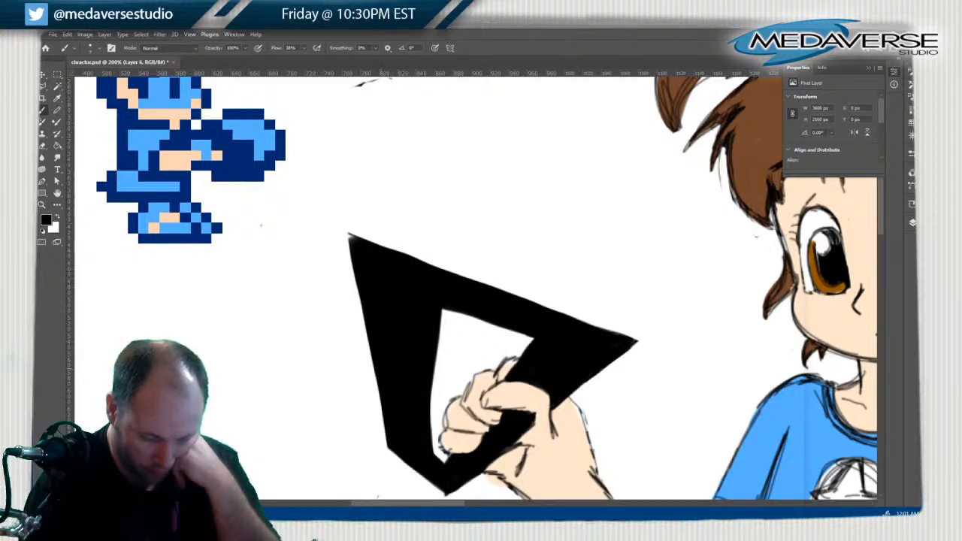
Outline a pointed extension in front of the front bar, from its lower corner up to a tip beyond the upper corner
{"action": "left_click_drag", "start_coordinate": [382, 422], "coordinate": [379, 403]}
{"action": "mouse_move", "coordinate": [388, 450]}
{"action": "left_mouse_down"}
{"action": "mouse_move", "coordinate": [303, 223]}
{"action": "mouse_move", "coordinate": [348, 245]}
{"action": "mouse_move", "coordinate": [352, 238]}
{"action": "left_mouse_up"}
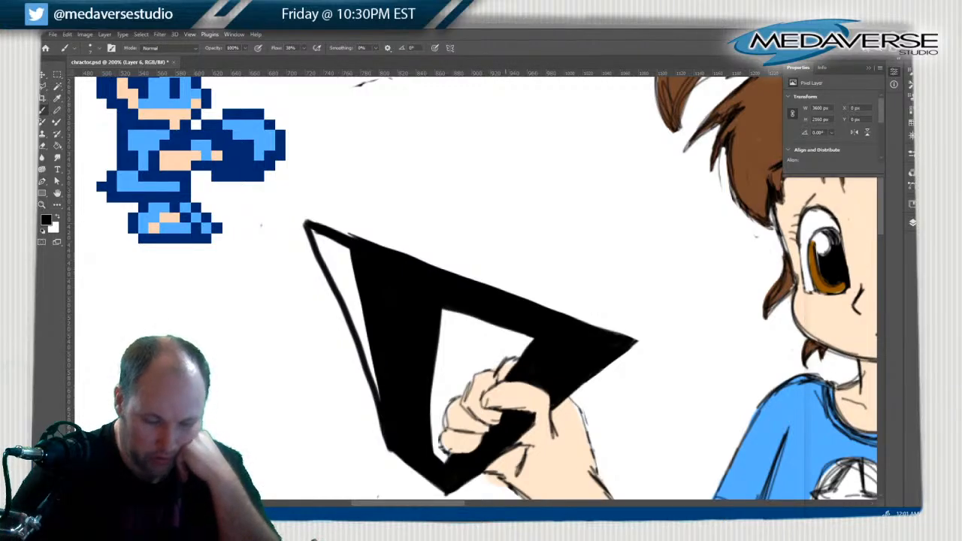
{"action": "scroll", "coordinate": [474, 287], "scroll_direction": "up", "scroll_amount": 3}
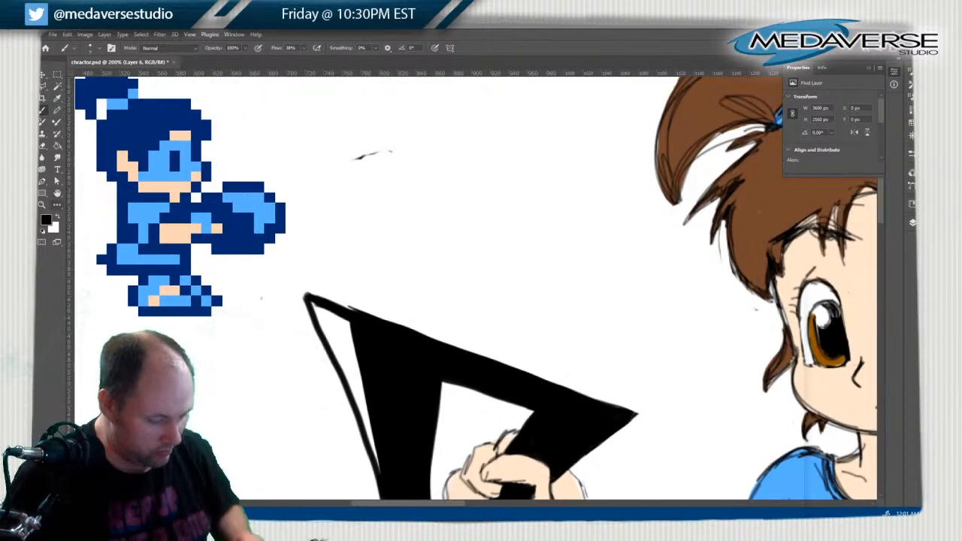
Delete the entire black blaster frame from Layer 6, leaving the raised hand empty, and clear the selection
{"action": "key", "text": "z"}
{"action": "left_click", "coordinate": [218, 210], "text": "alt"}
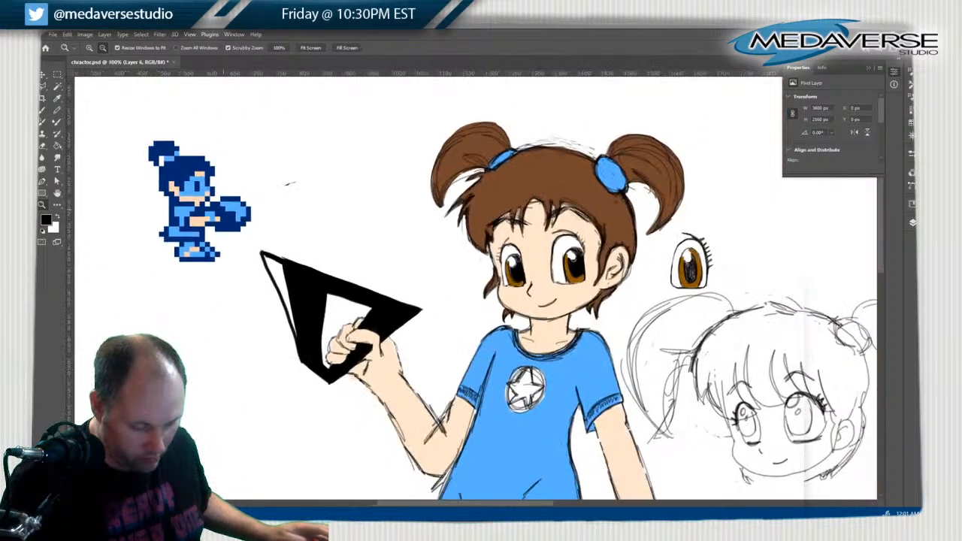
{"action": "left_click", "coordinate": [218, 210], "text": "alt"}
{"action": "left_click", "coordinate": [57, 74]}
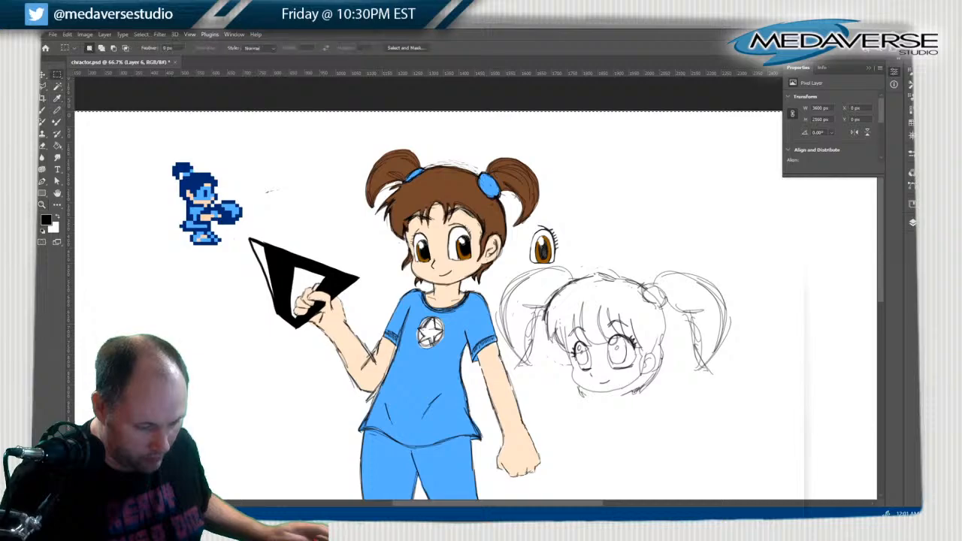
{"action": "left_click_drag", "start_coordinate": [224, 220], "coordinate": [299, 269]}
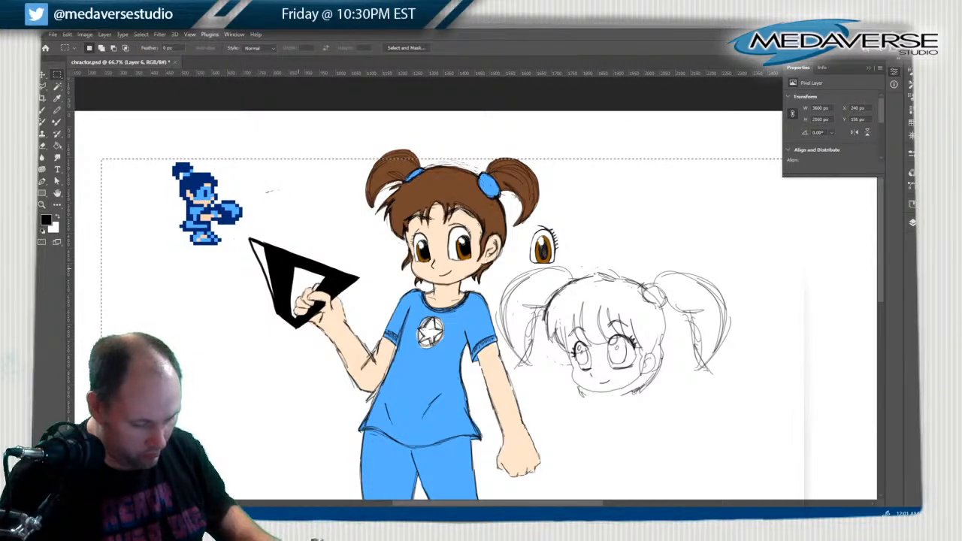
{"action": "key", "text": "Delete"}
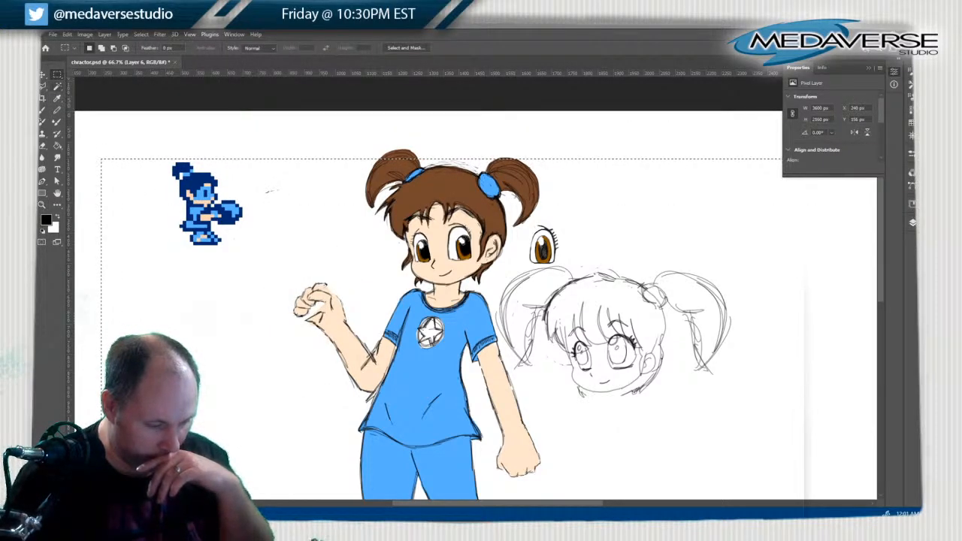
{"action": "key", "text": "ctrl+d"}
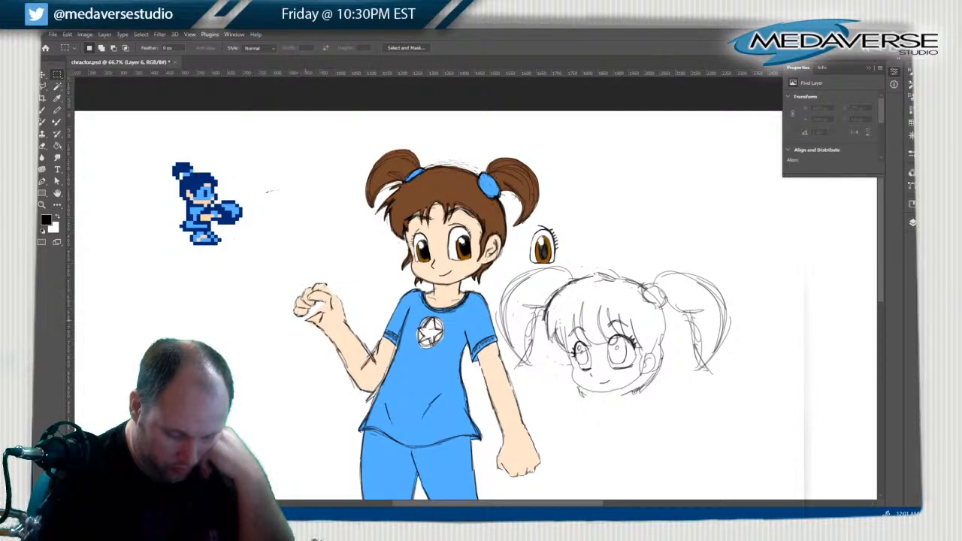
{"action": "left_click_drag", "start_coordinate": [323, 332], "coordinate": [281, 306]}
{"action": "key", "text": "ctrl+d"}
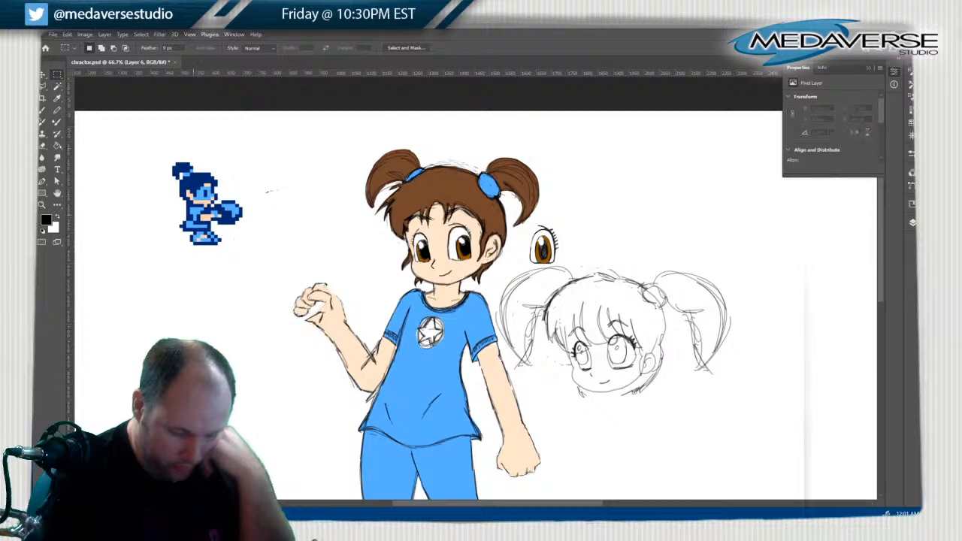
Sketch a black oval blaster outline about 382 by 480 px around the raised fist, with a smaller oval opening inside it
{"action": "key", "text": "b"}
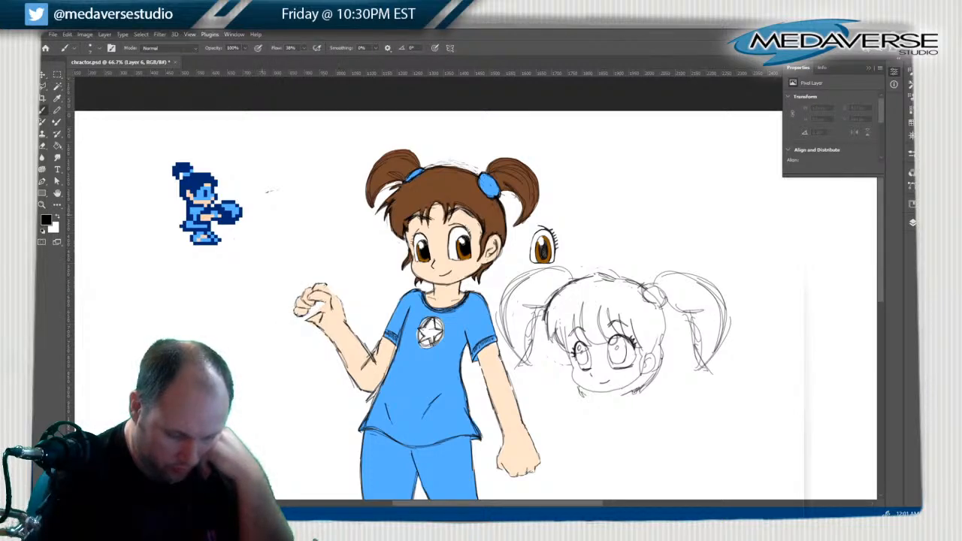
{"action": "mouse_move", "coordinate": [271, 212]}
{"action": "left_mouse_down"}
{"action": "mouse_move", "coordinate": [260, 319]}
{"action": "mouse_move", "coordinate": [323, 326]}
{"action": "left_mouse_up"}
{"action": "mouse_move", "coordinate": [253, 303]}
{"action": "left_mouse_down"}
{"action": "mouse_move", "coordinate": [300, 335]}
{"action": "mouse_move", "coordinate": [335, 329]}
{"action": "mouse_move", "coordinate": [328, 337]}
{"action": "left_mouse_up"}
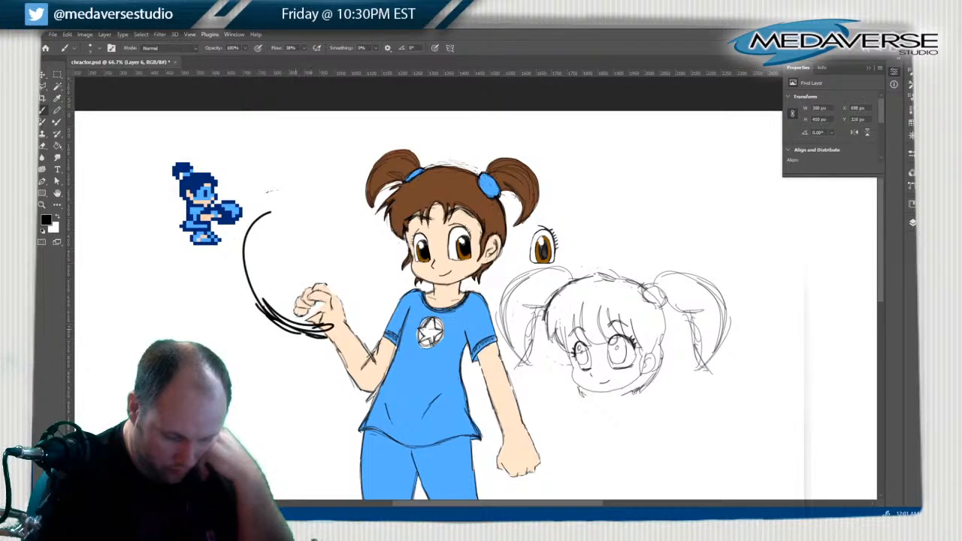
{"action": "left_click_drag", "start_coordinate": [263, 207], "coordinate": [252, 305]}
{"action": "mouse_move", "coordinate": [249, 229]}
{"action": "left_mouse_down"}
{"action": "mouse_move", "coordinate": [325, 216]}
{"action": "mouse_move", "coordinate": [353, 278]}
{"action": "mouse_move", "coordinate": [347, 323]}
{"action": "left_mouse_up"}
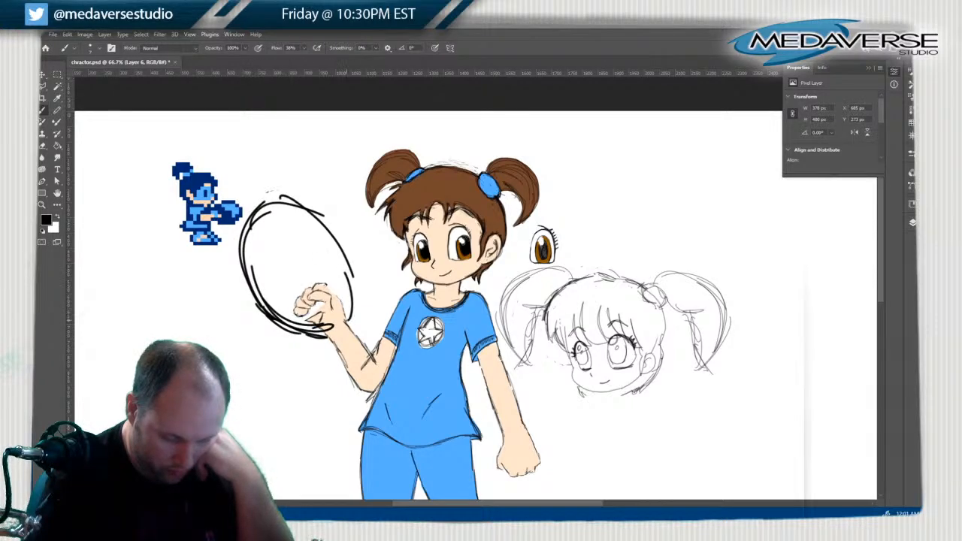
{"action": "mouse_move", "coordinate": [284, 197]}
{"action": "left_mouse_down"}
{"action": "mouse_move", "coordinate": [243, 213]}
{"action": "mouse_move", "coordinate": [238, 264]}
{"action": "mouse_move", "coordinate": [259, 316]}
{"action": "mouse_move", "coordinate": [321, 336]}
{"action": "left_mouse_up"}
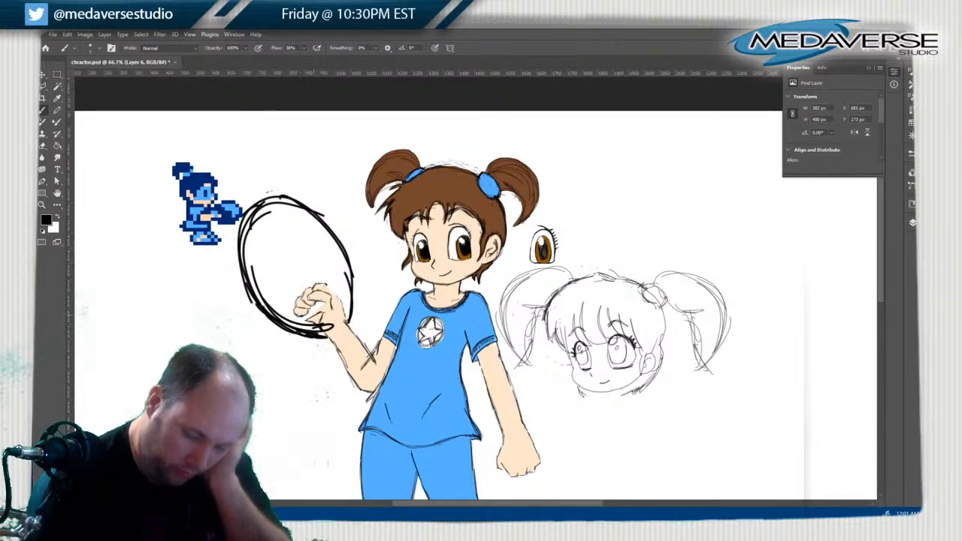
{"action": "mouse_move", "coordinate": [328, 280]}
{"action": "left_mouse_down"}
{"action": "mouse_move", "coordinate": [299, 322]}
{"action": "mouse_move", "coordinate": [288, 314]}
{"action": "mouse_move", "coordinate": [329, 287]}
{"action": "mouse_move", "coordinate": [305, 240]}
{"action": "left_mouse_up"}
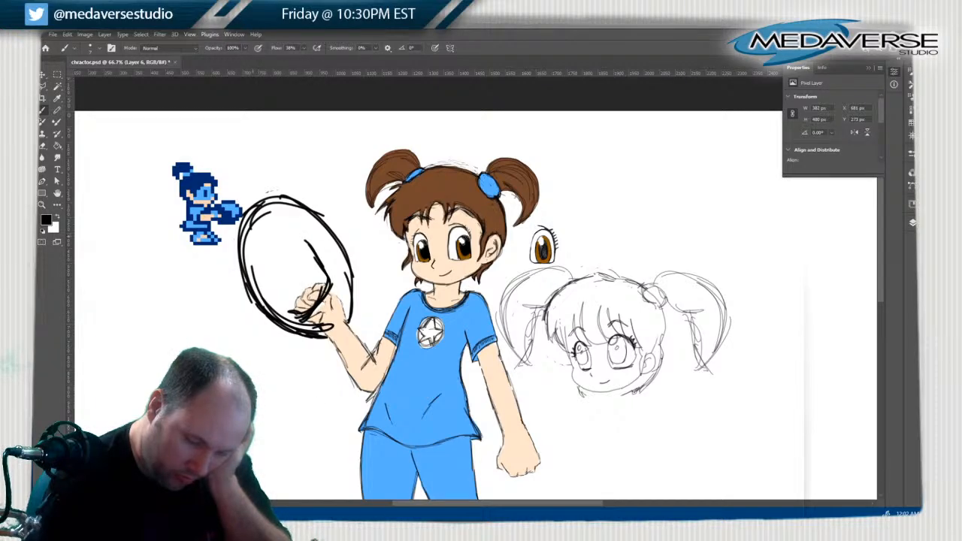
{"action": "mouse_move", "coordinate": [274, 316]}
{"action": "left_mouse_down"}
{"action": "mouse_move", "coordinate": [253, 272]}
{"action": "mouse_move", "coordinate": [289, 233]}
{"action": "mouse_move", "coordinate": [350, 288]}
{"action": "mouse_move", "coordinate": [268, 255]}
{"action": "mouse_move", "coordinate": [308, 244]}
{"action": "mouse_move", "coordinate": [259, 308]}
{"action": "mouse_move", "coordinate": [297, 334]}
{"action": "left_mouse_up"}
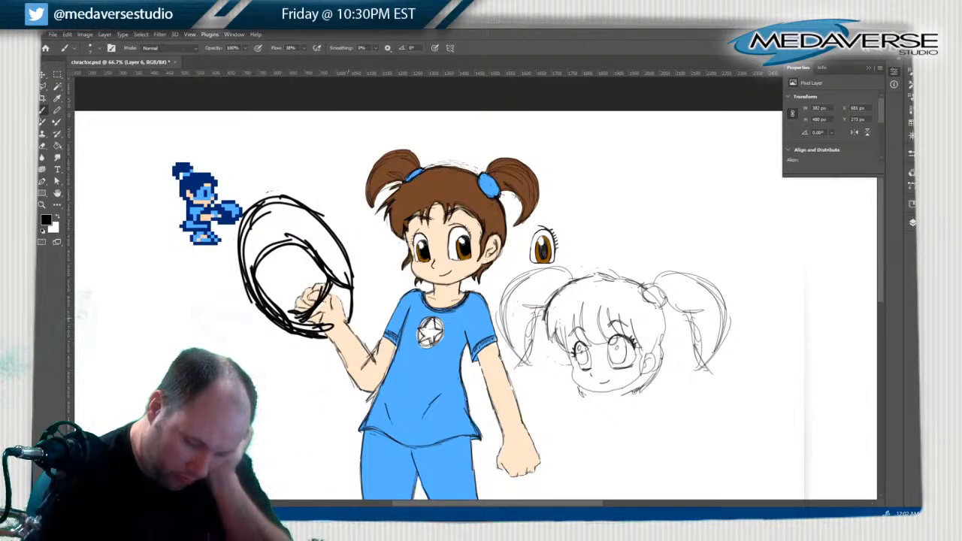
Add outer contour strokes above and beside the oval, extending it to about 455 by 529 px, and hatch the inner opening
{"action": "left_click_drag", "start_coordinate": [353, 308], "coordinate": [297, 208]}
{"action": "left_click_drag", "start_coordinate": [328, 237], "coordinate": [357, 287]}
{"action": "mouse_move", "coordinate": [326, 245]}
{"action": "left_mouse_down"}
{"action": "mouse_move", "coordinate": [277, 191]}
{"action": "mouse_move", "coordinate": [291, 206]}
{"action": "mouse_move", "coordinate": [230, 199]}
{"action": "left_mouse_up"}
{"action": "left_click_drag", "start_coordinate": [241, 235], "coordinate": [228, 280]}
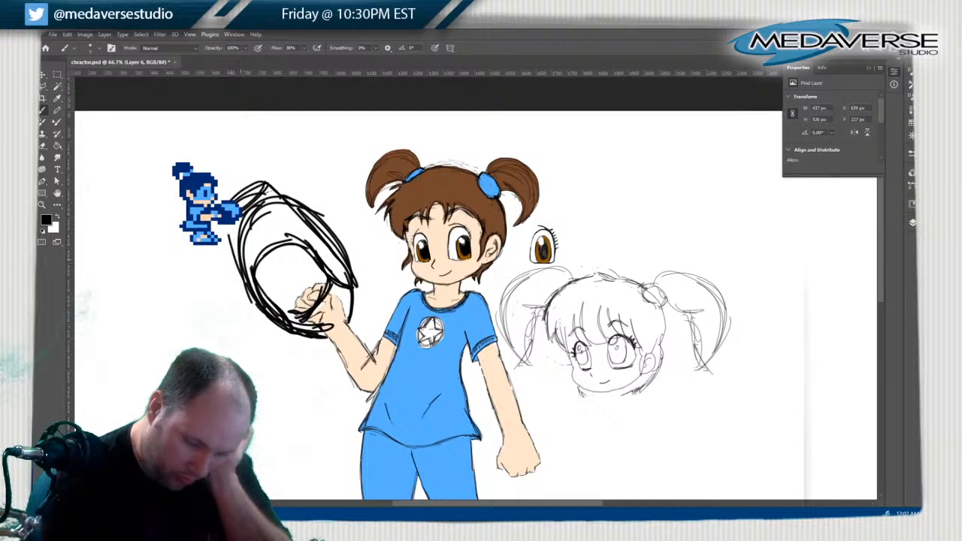
{"action": "mouse_move", "coordinate": [237, 225]}
{"action": "left_mouse_down"}
{"action": "mouse_move", "coordinate": [255, 303]}
{"action": "mouse_move", "coordinate": [227, 269]}
{"action": "mouse_move", "coordinate": [230, 238]}
{"action": "left_mouse_up"}
{"action": "left_click_drag", "start_coordinate": [268, 192], "coordinate": [244, 212]}
{"action": "mouse_move", "coordinate": [260, 182]}
{"action": "left_mouse_down"}
{"action": "mouse_move", "coordinate": [233, 200]}
{"action": "mouse_move", "coordinate": [305, 209]}
{"action": "mouse_move", "coordinate": [346, 248]}
{"action": "mouse_move", "coordinate": [354, 304]}
{"action": "left_mouse_up"}
{"action": "mouse_move", "coordinate": [325, 336]}
{"action": "left_mouse_down"}
{"action": "mouse_move", "coordinate": [272, 300]}
{"action": "mouse_move", "coordinate": [282, 308]}
{"action": "mouse_move", "coordinate": [297, 259]}
{"action": "mouse_move", "coordinate": [308, 301]}
{"action": "mouse_move", "coordinate": [320, 252]}
{"action": "mouse_move", "coordinate": [300, 301]}
{"action": "mouse_move", "coordinate": [323, 267]}
{"action": "mouse_move", "coordinate": [346, 292]}
{"action": "mouse_move", "coordinate": [343, 312]}
{"action": "mouse_move", "coordinate": [347, 290]}
{"action": "mouse_move", "coordinate": [329, 287]}
{"action": "left_mouse_up"}
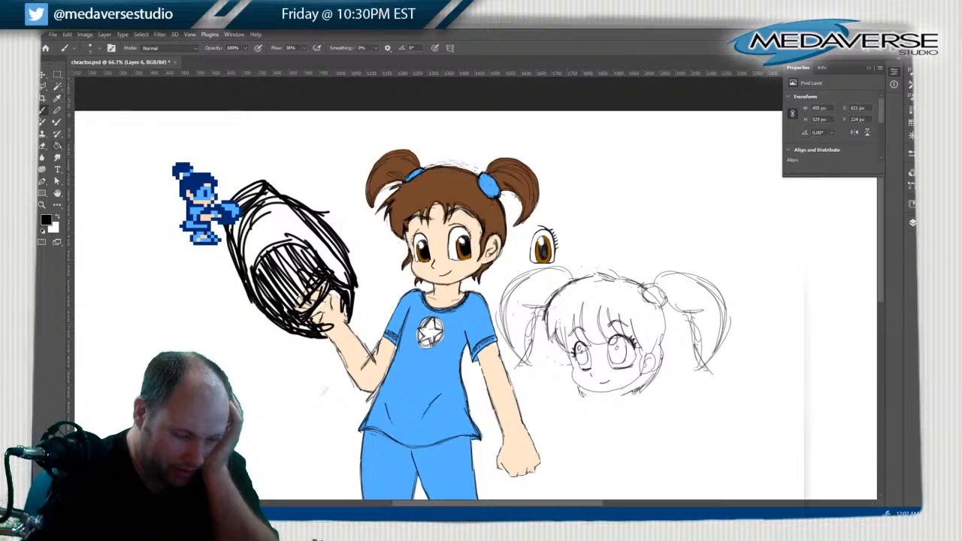
Erase the oval sketch's outer edge beside the pixel sprite and delete the whole sketch from the layer
{"action": "left_click", "coordinate": [57, 146]}
{"action": "left_click", "coordinate": [43, 146]}
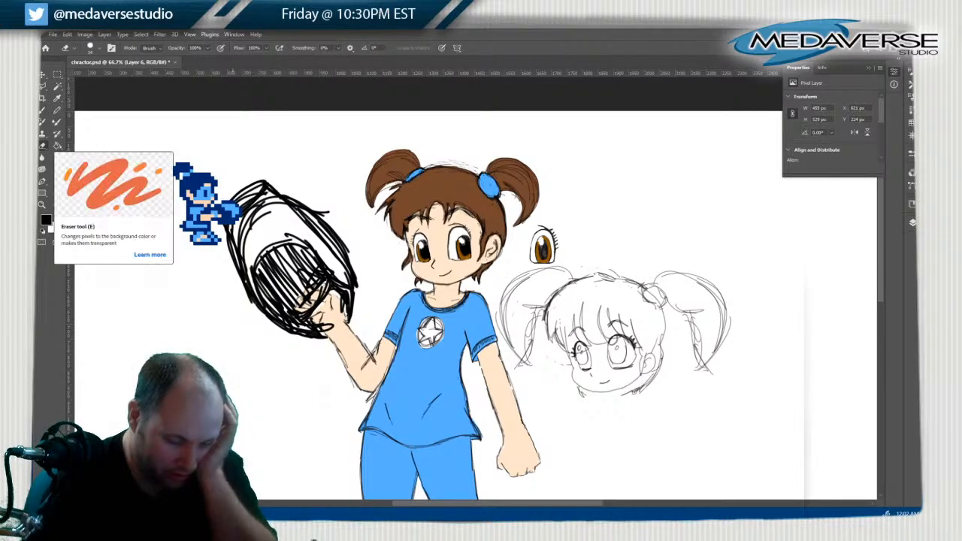
{"action": "left_click_drag", "start_coordinate": [231, 224], "coordinate": [239, 303]}
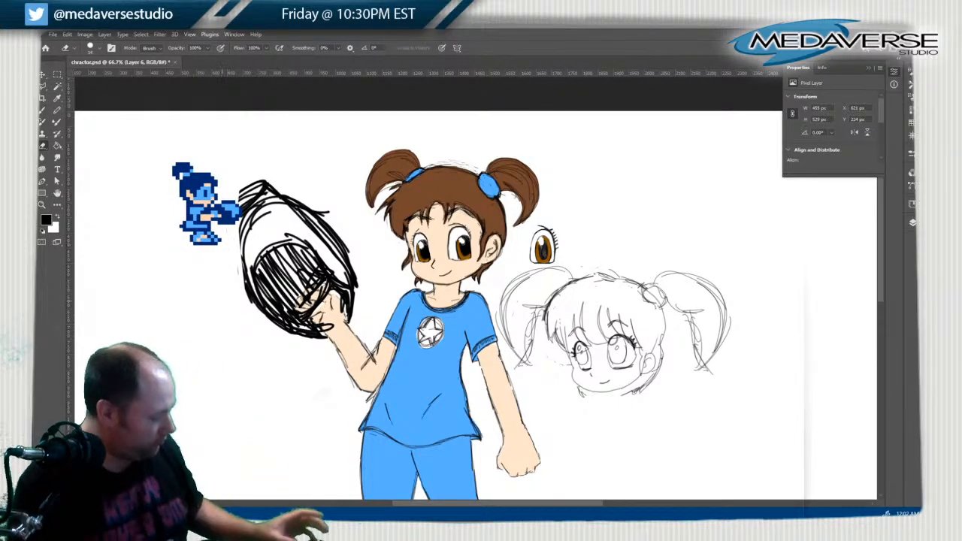
{"action": "key", "text": "ctrl+a"}
{"action": "key", "text": "Delete"}
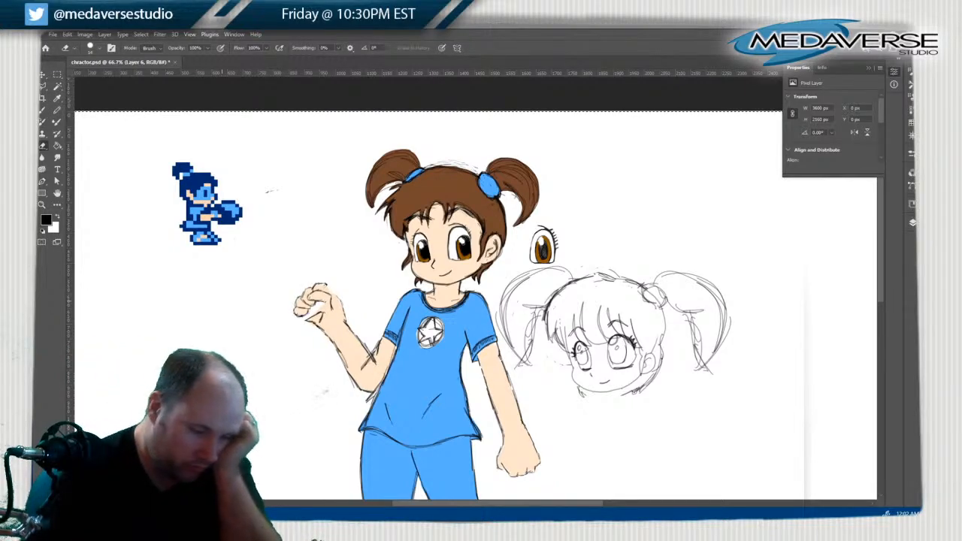
Set the Hard Round brush size to 4 px for sketching
{"action": "key", "text": "b"}
{"action": "left_click", "coordinate": [98, 48]}
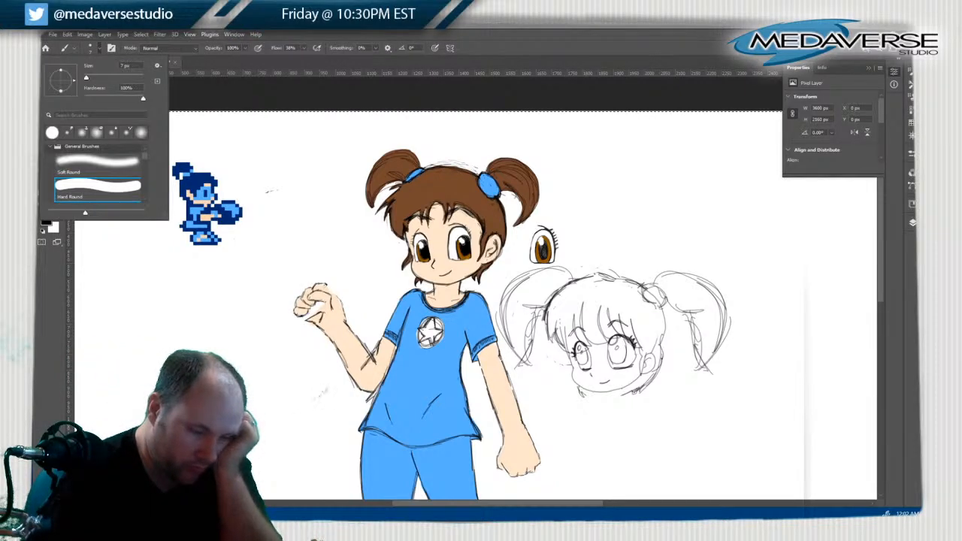
{"action": "left_click_drag", "start_coordinate": [85, 78], "coordinate": [85, 78]}
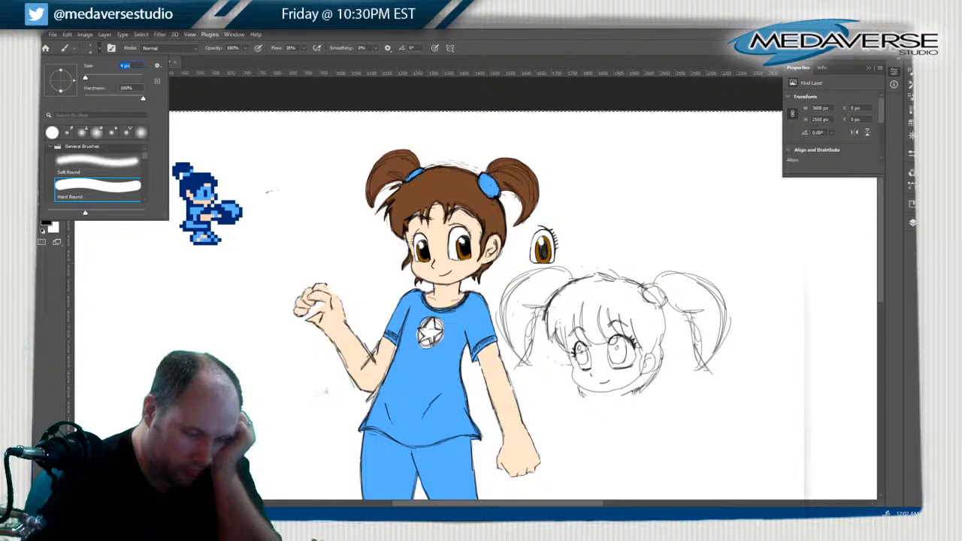
{"action": "key", "text": "Return"}
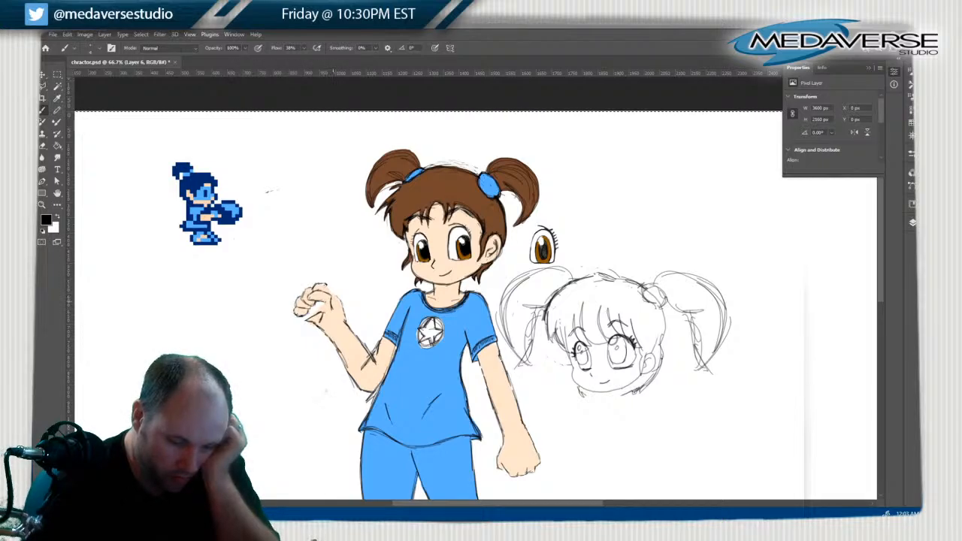
Sketch a tilted oval blaster outline about 378 by 421 px around the raised fist, with a smaller rounded opening inside it
{"action": "left_click_drag", "start_coordinate": [327, 303], "coordinate": [254, 278]}
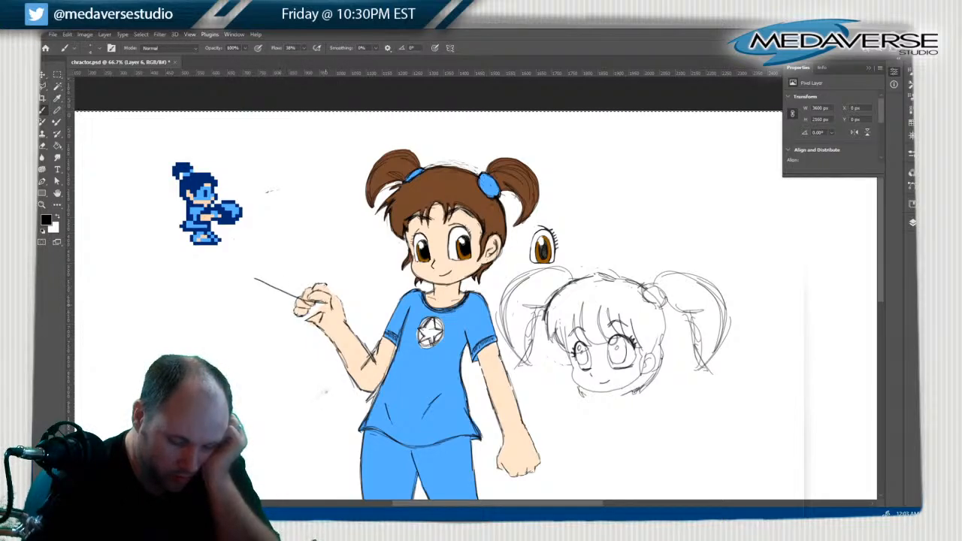
{"action": "mouse_move", "coordinate": [315, 297]}
{"action": "left_mouse_down"}
{"action": "mouse_move", "coordinate": [246, 270]}
{"action": "mouse_move", "coordinate": [336, 304]}
{"action": "mouse_move", "coordinate": [341, 296]}
{"action": "left_mouse_up"}
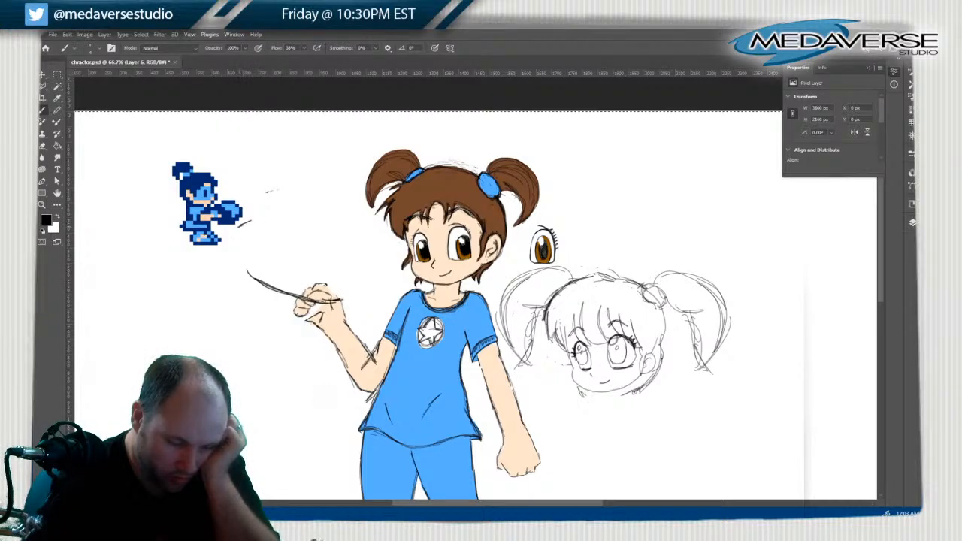
{"action": "mouse_move", "coordinate": [253, 215]}
{"action": "left_mouse_down"}
{"action": "mouse_move", "coordinate": [241, 224]}
{"action": "mouse_move", "coordinate": [311, 242]}
{"action": "mouse_move", "coordinate": [343, 294]}
{"action": "mouse_move", "coordinate": [344, 310]}
{"action": "mouse_move", "coordinate": [304, 238]}
{"action": "mouse_move", "coordinate": [253, 215]}
{"action": "mouse_move", "coordinate": [236, 234]}
{"action": "mouse_move", "coordinate": [245, 283]}
{"action": "mouse_move", "coordinate": [278, 323]}
{"action": "mouse_move", "coordinate": [322, 334]}
{"action": "mouse_move", "coordinate": [271, 316]}
{"action": "mouse_move", "coordinate": [246, 278]}
{"action": "mouse_move", "coordinate": [237, 226]}
{"action": "mouse_move", "coordinate": [265, 210]}
{"action": "mouse_move", "coordinate": [298, 226]}
{"action": "mouse_move", "coordinate": [348, 315]}
{"action": "left_mouse_up"}
{"action": "mouse_move", "coordinate": [323, 239]}
{"action": "left_mouse_down"}
{"action": "mouse_move", "coordinate": [346, 300]}
{"action": "mouse_move", "coordinate": [301, 219]}
{"action": "mouse_move", "coordinate": [266, 209]}
{"action": "mouse_move", "coordinate": [253, 293]}
{"action": "mouse_move", "coordinate": [316, 330]}
{"action": "left_mouse_up"}
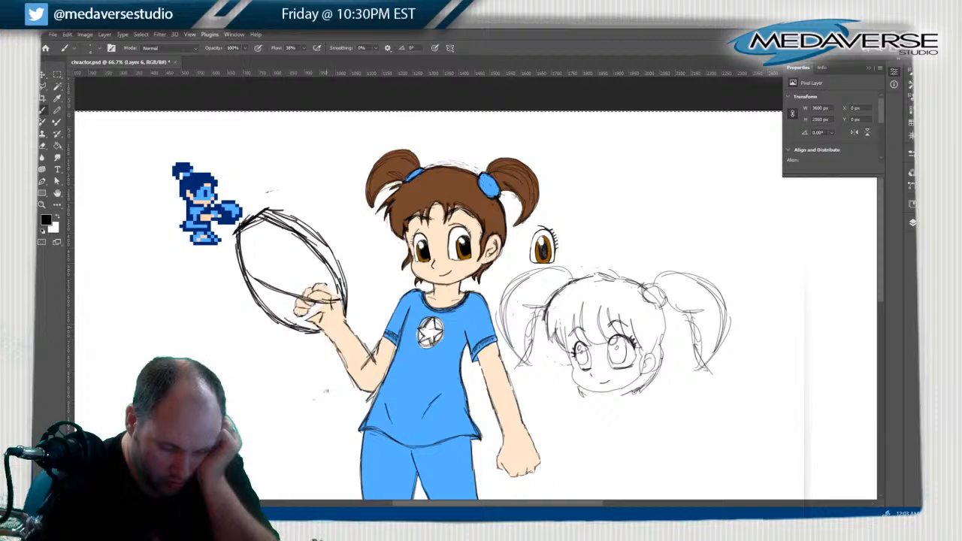
{"action": "left_click_drag", "start_coordinate": [344, 272], "coordinate": [347, 300]}
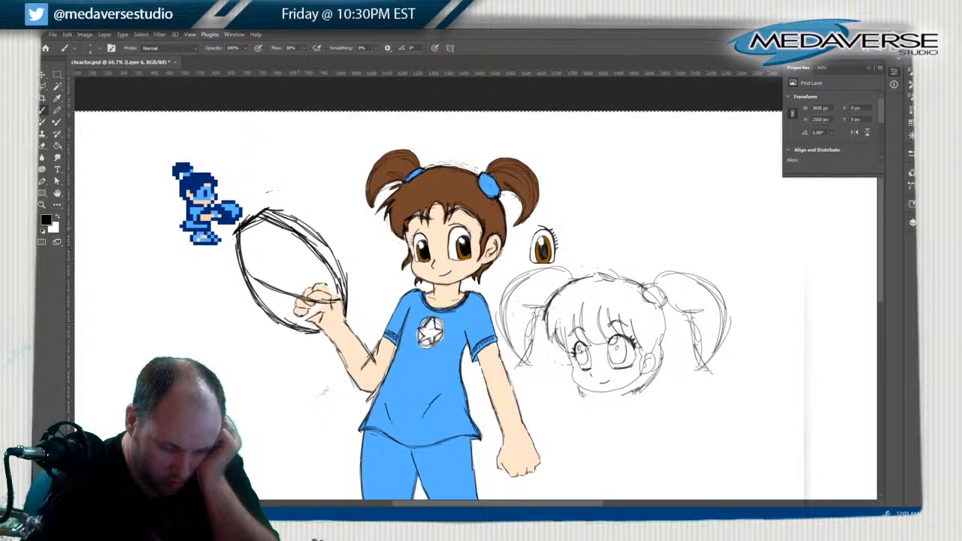
{"action": "mouse_move", "coordinate": [315, 261]}
{"action": "left_mouse_down"}
{"action": "mouse_move", "coordinate": [263, 293]}
{"action": "mouse_move", "coordinate": [252, 289]}
{"action": "mouse_move", "coordinate": [287, 295]}
{"action": "mouse_move", "coordinate": [316, 278]}
{"action": "mouse_move", "coordinate": [316, 234]}
{"action": "mouse_move", "coordinate": [320, 263]}
{"action": "mouse_move", "coordinate": [290, 298]}
{"action": "mouse_move", "coordinate": [265, 298]}
{"action": "mouse_move", "coordinate": [282, 300]}
{"action": "mouse_move", "coordinate": [317, 266]}
{"action": "left_mouse_up"}
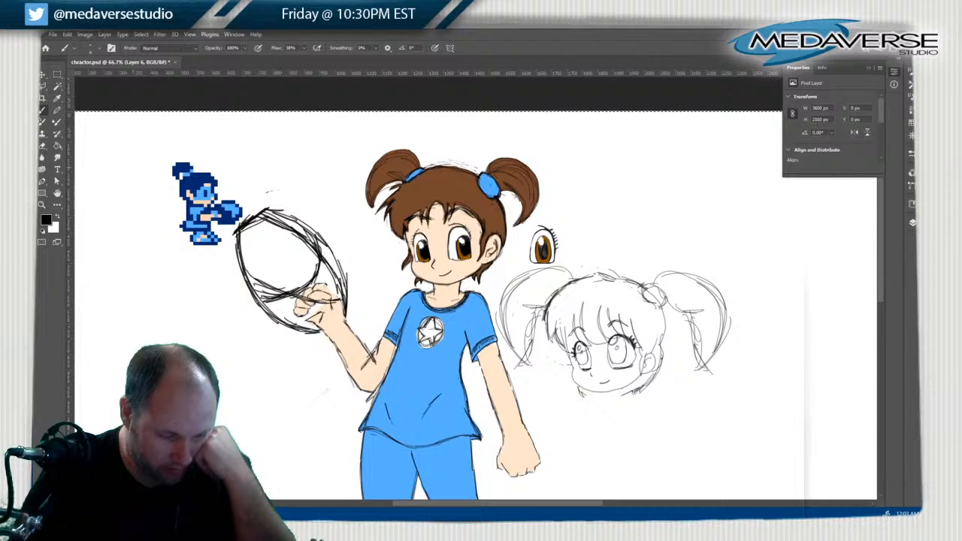
Select Layer 4, which holds the pixel sprite, and unlock it
{"action": "key", "text": "v"}
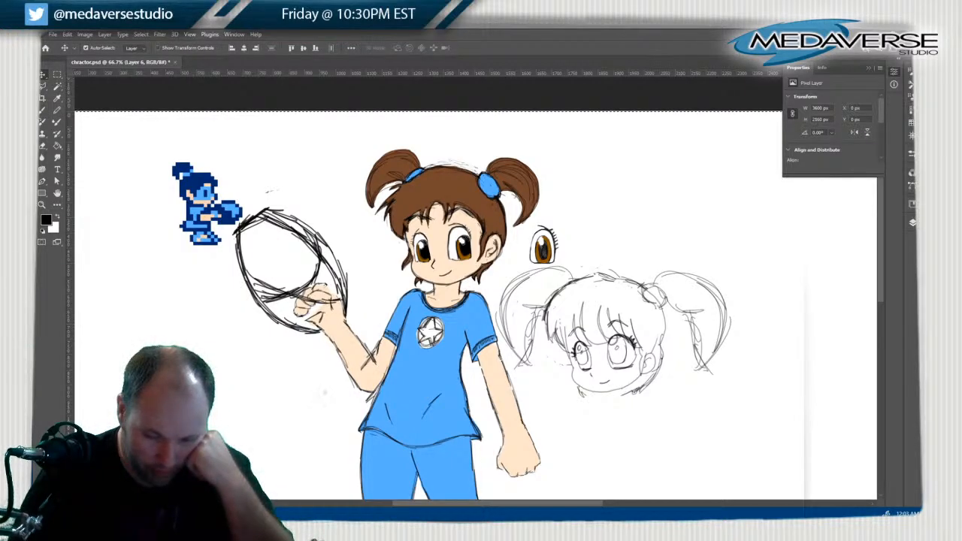
{"action": "key", "text": "F7"}
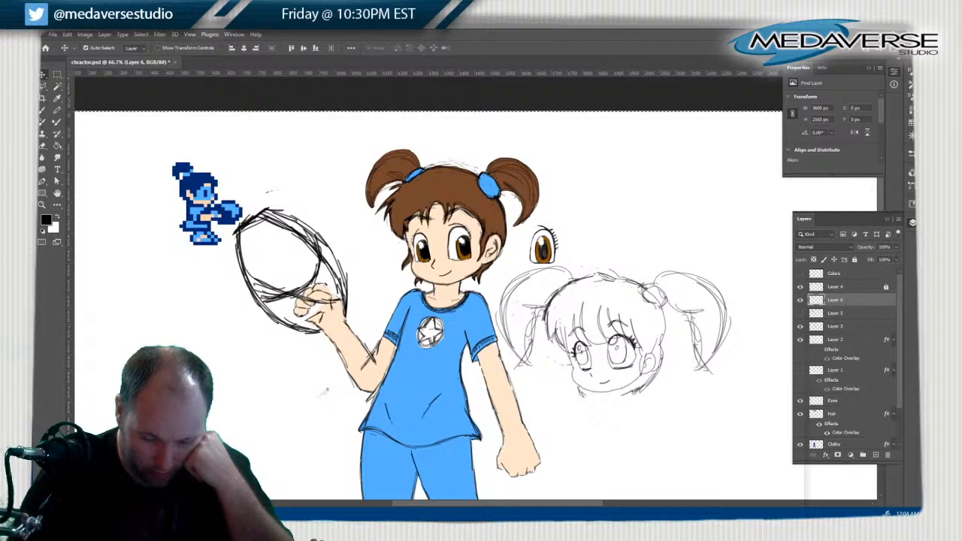
{"action": "left_click", "coordinate": [835, 286]}
{"action": "left_click", "coordinate": [854, 259]}
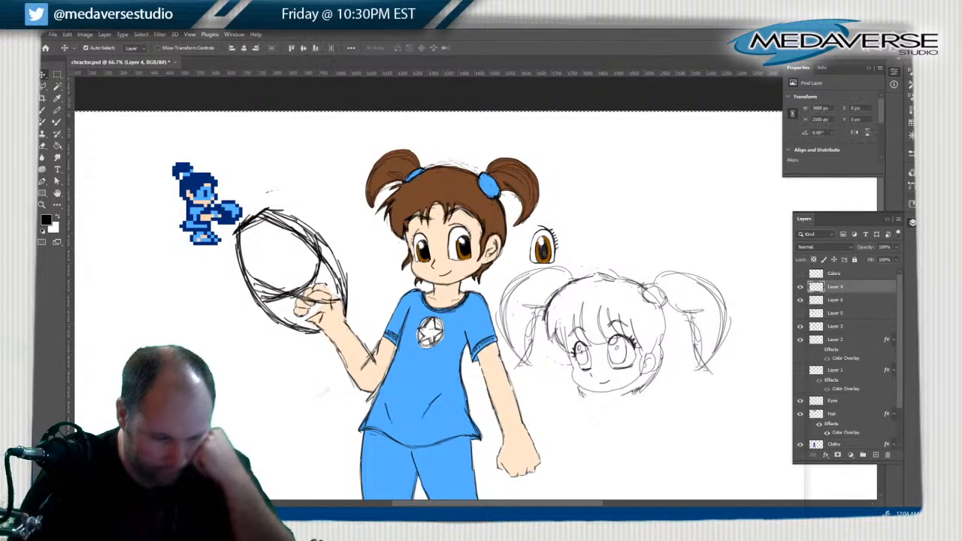
Try to flip Layer 4 horizontally with the canvas selection still active, and undo the flip
{"action": "left_click", "coordinate": [67, 35]}
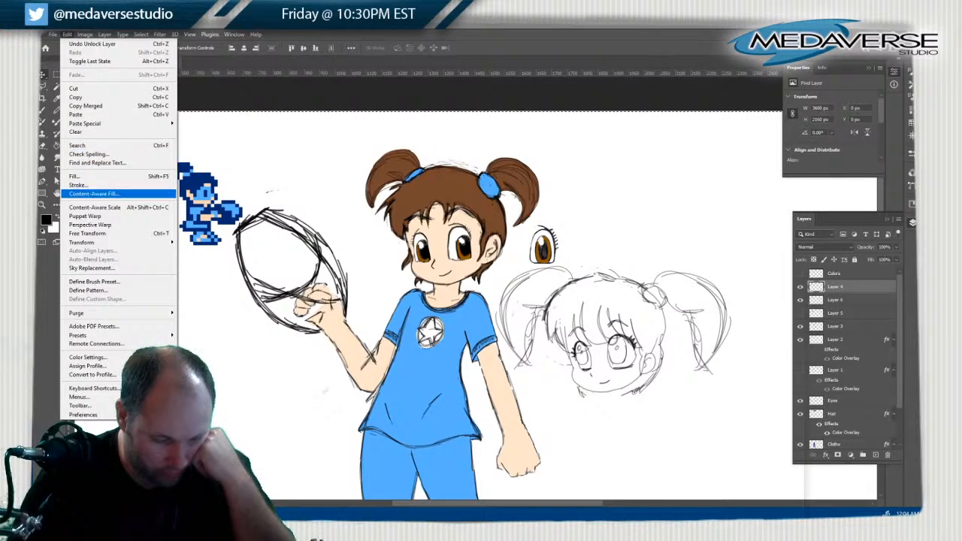
{"action": "mouse_move", "coordinate": [82, 242]}
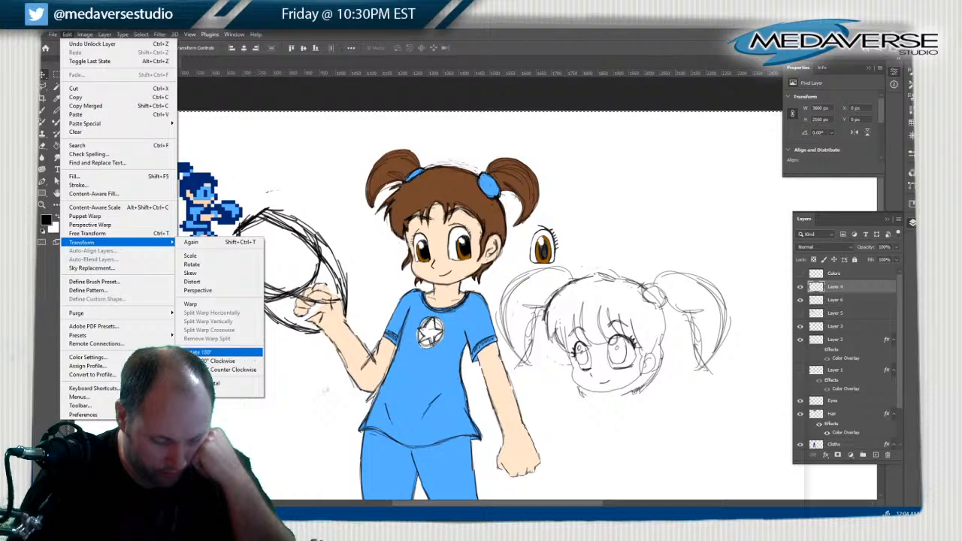
{"action": "left_click", "coordinate": [226, 382]}
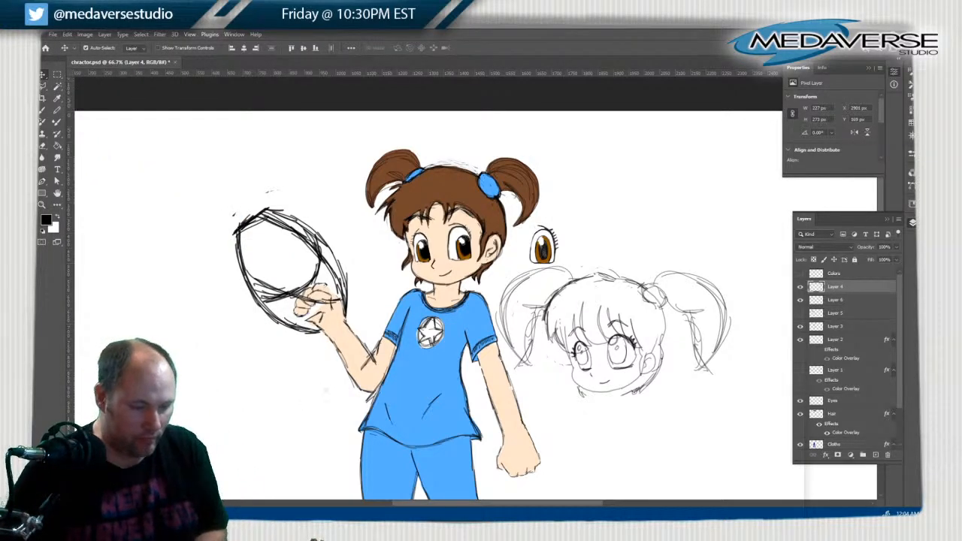
{"action": "left_click", "coordinate": [67, 34]}
{"action": "left_click", "coordinate": [81, 42]}
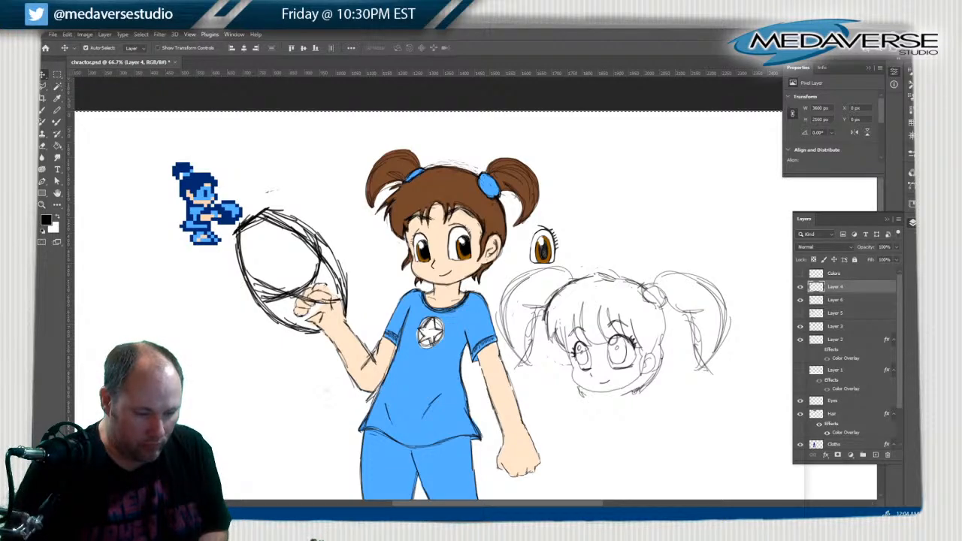
Clear the selection and flip the pixel sprite on Layer 4 horizontally in place
{"action": "key", "text": "m"}
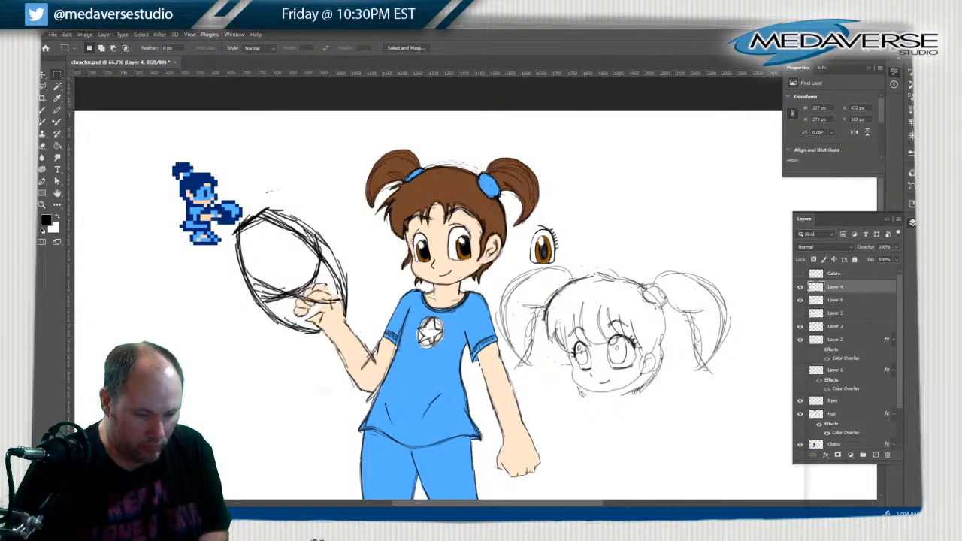
{"action": "left_click", "coordinate": [67, 35]}
{"action": "mouse_move", "coordinate": [112, 242]}
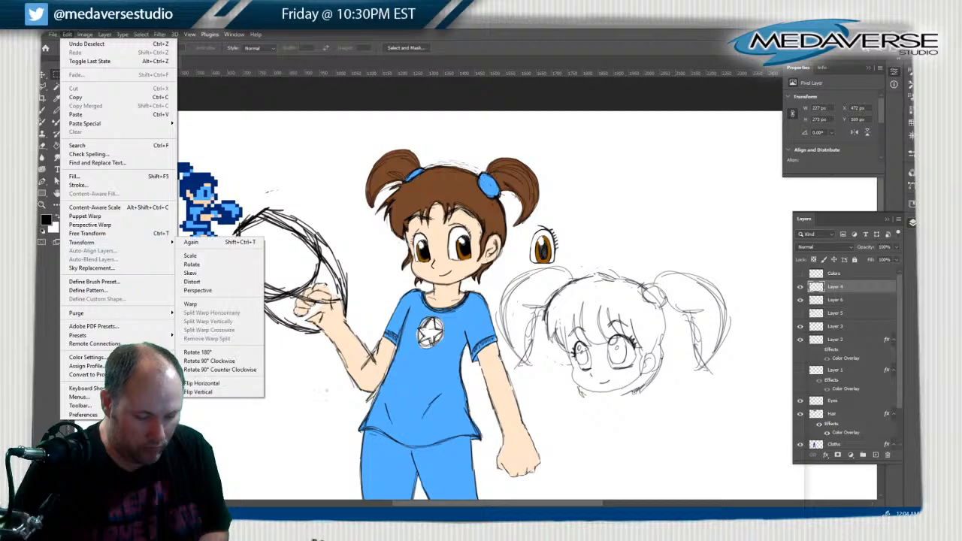
{"action": "left_click", "coordinate": [239, 384]}
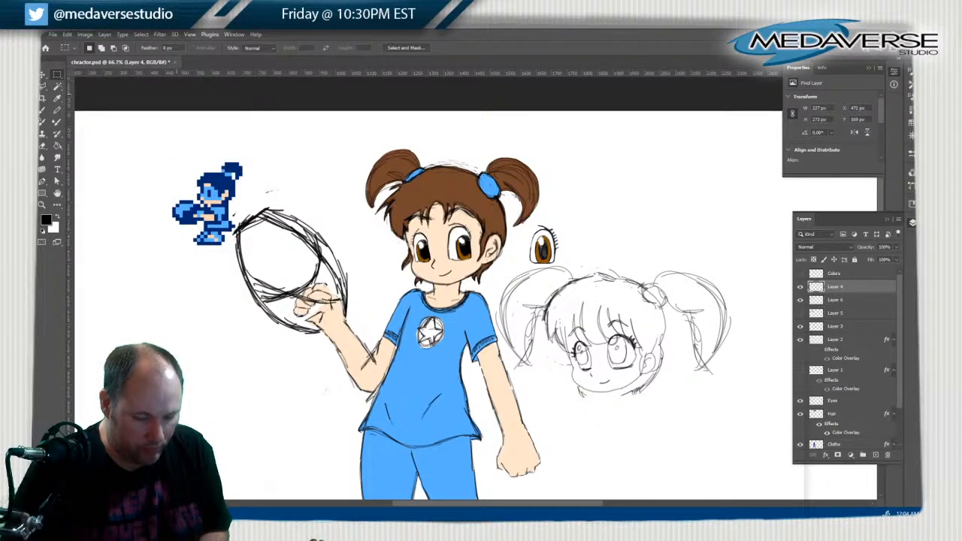
Move the flipped pixel sprite to the canvas's upper-left corner and lock Layer 4
{"action": "key", "text": "v"}
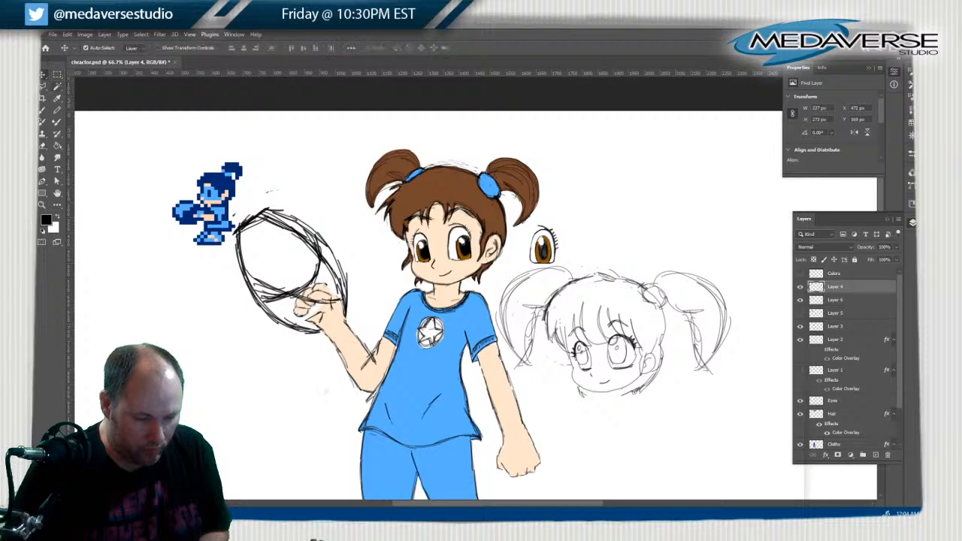
{"action": "left_click_drag", "start_coordinate": [205, 178], "coordinate": [127, 135]}
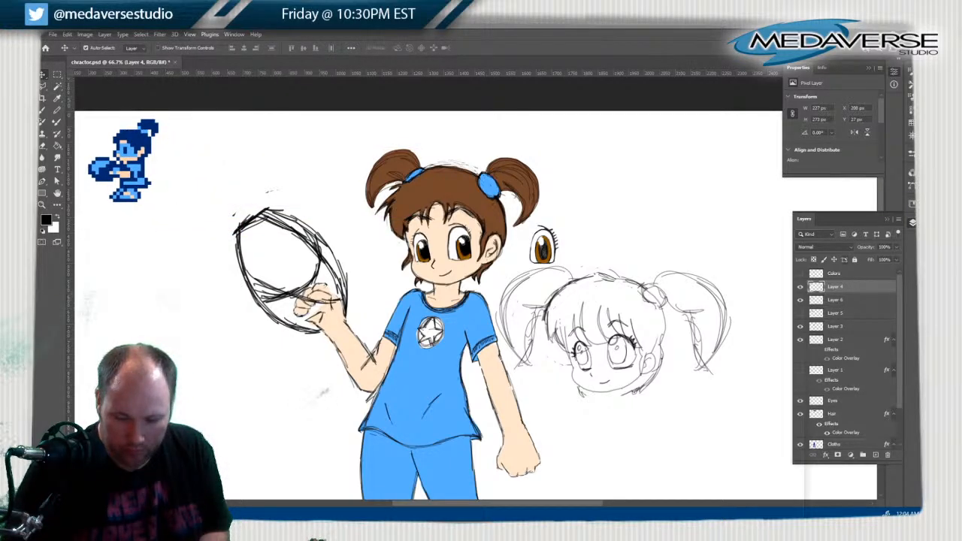
{"action": "left_click", "coordinate": [854, 260]}
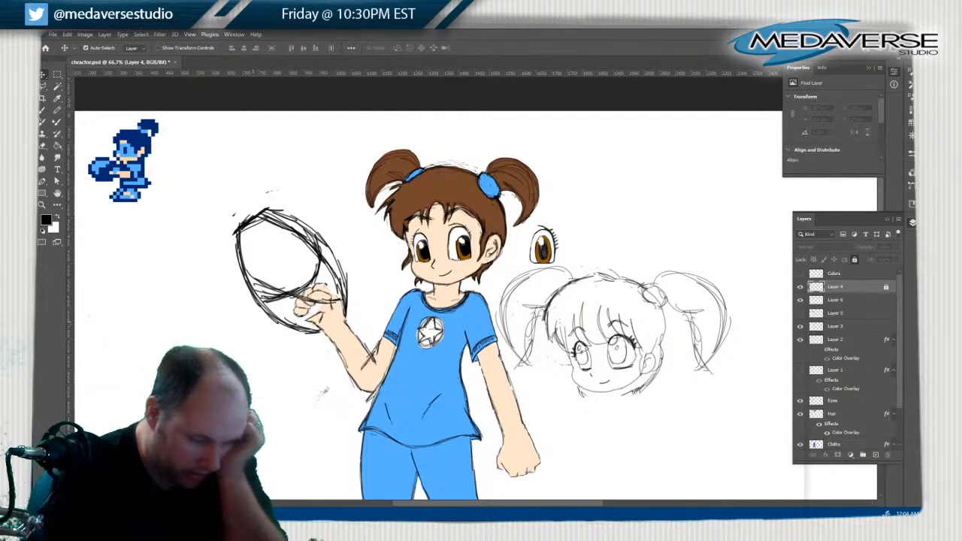
Erase the whole oval blaster sketch from Layer 6, enlarging the eraser for the remaining outer strokes
{"action": "key", "text": "g"}
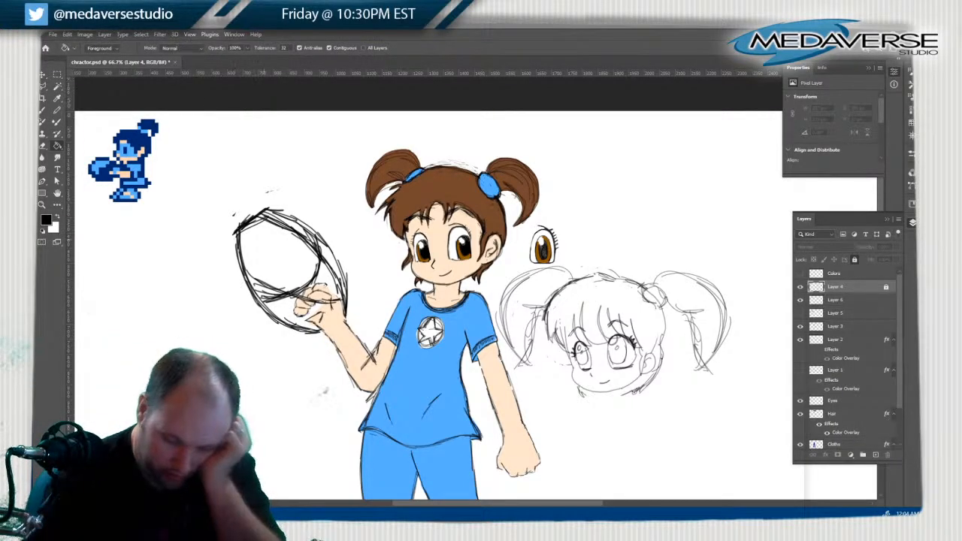
{"action": "right_click", "coordinate": [851, 299]}
{"action": "left_click", "coordinate": [858, 300]}
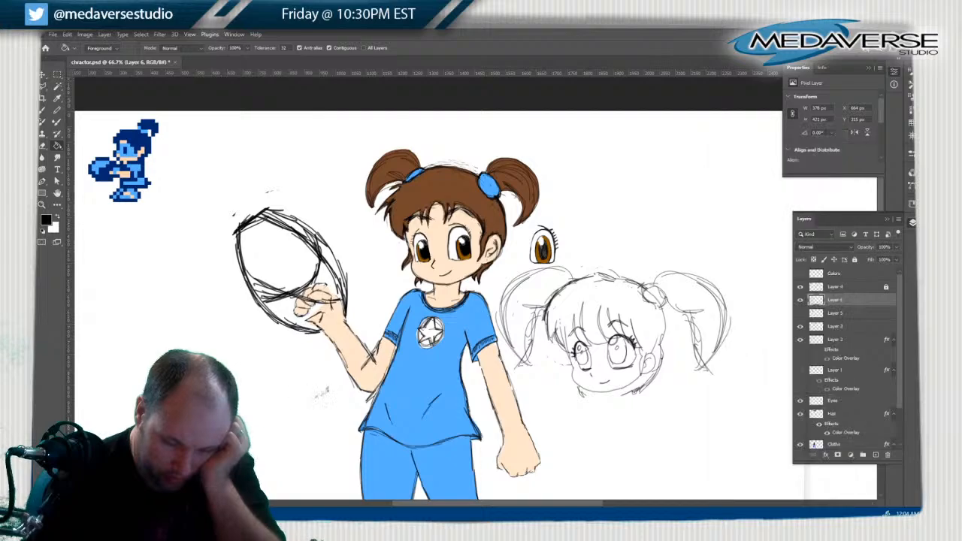
{"action": "key", "text": "b"}
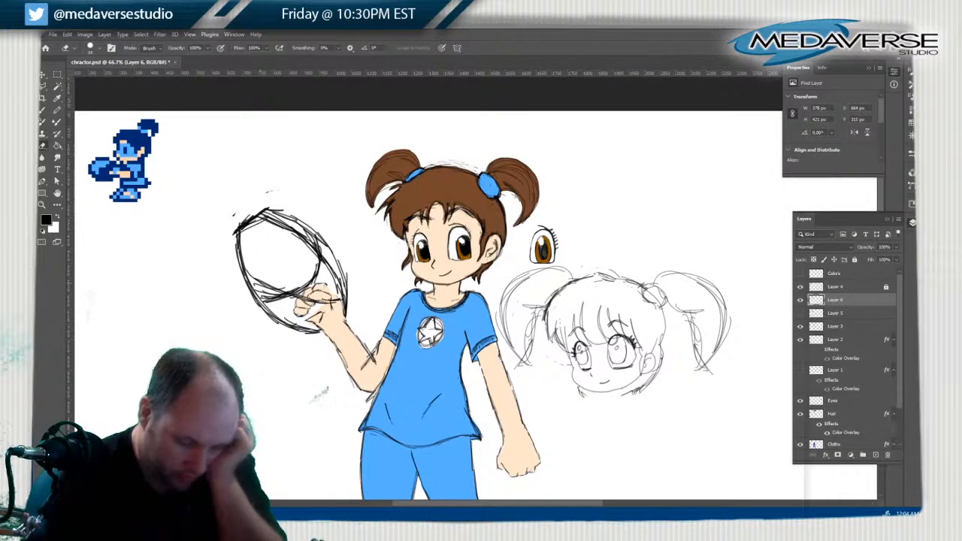
{"action": "mouse_move", "coordinate": [260, 282]}
{"action": "left_mouse_down"}
{"action": "mouse_move", "coordinate": [266, 297]}
{"action": "mouse_move", "coordinate": [315, 299]}
{"action": "mouse_move", "coordinate": [320, 250]}
{"action": "left_mouse_up"}
{"action": "mouse_move", "coordinate": [306, 298]}
{"action": "left_mouse_down"}
{"action": "mouse_move", "coordinate": [285, 292]}
{"action": "mouse_move", "coordinate": [246, 224]}
{"action": "mouse_move", "coordinate": [243, 272]}
{"action": "left_mouse_up"}
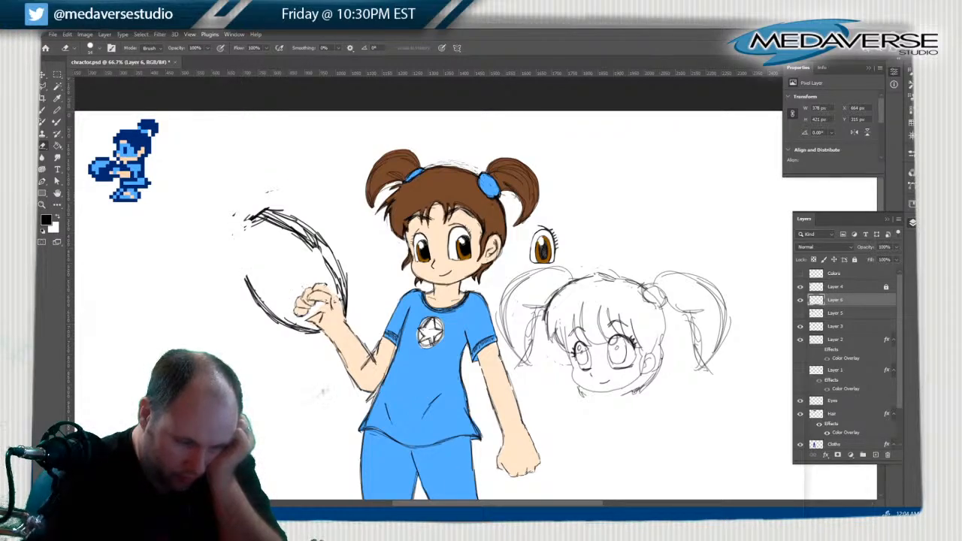
{"action": "left_click", "coordinate": [99, 48]}
{"action": "left_click_drag", "start_coordinate": [89, 77], "coordinate": [109, 78]}
{"action": "mouse_move", "coordinate": [261, 216]}
{"action": "left_mouse_down"}
{"action": "mouse_move", "coordinate": [245, 288]}
{"action": "mouse_move", "coordinate": [275, 319]}
{"action": "mouse_move", "coordinate": [284, 219]}
{"action": "mouse_move", "coordinate": [312, 241]}
{"action": "mouse_move", "coordinate": [344, 316]}
{"action": "left_mouse_up"}
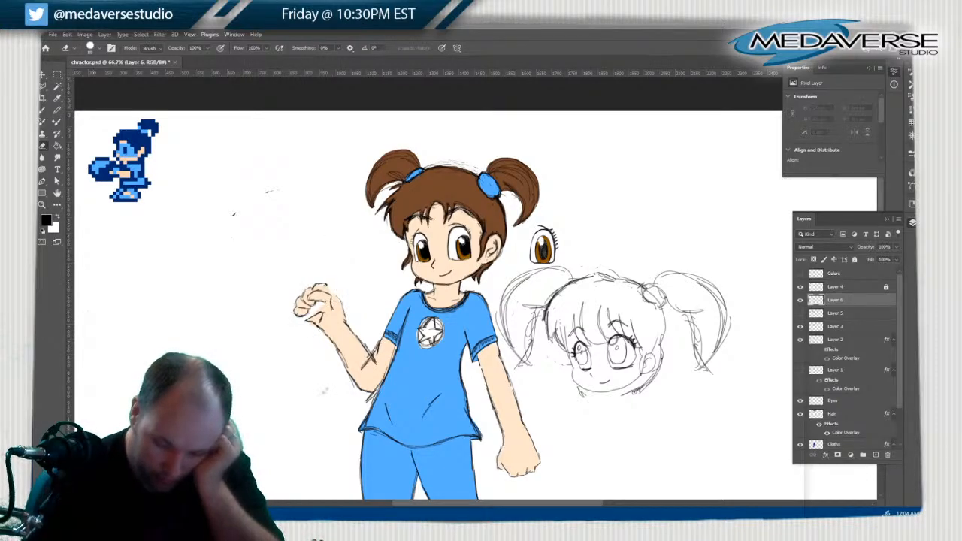
Erase the stray marks on Layer 3 in the empty area between the pixel sprite and the girl's head
{"action": "left_click", "coordinate": [800, 326]}
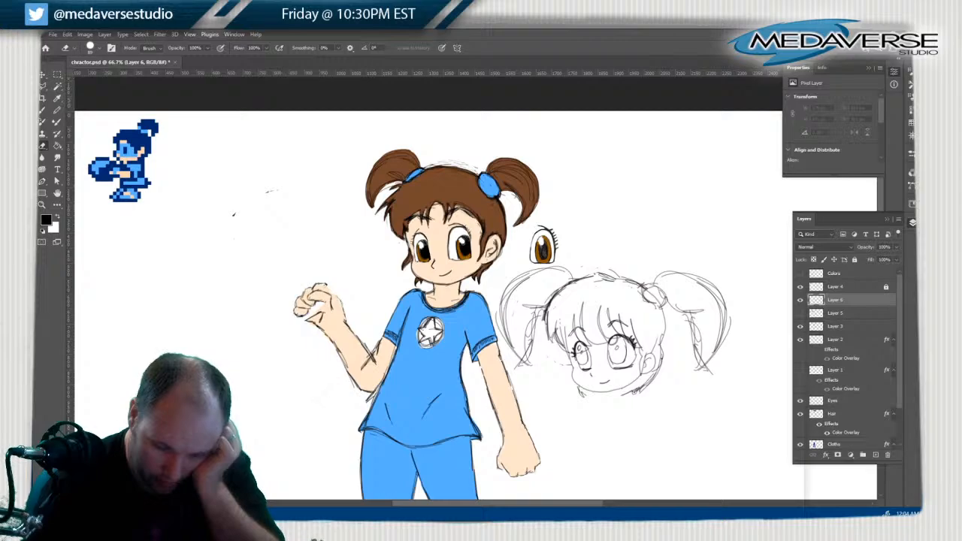
{"action": "left_click", "coordinate": [835, 326]}
{"action": "left_click_drag", "start_coordinate": [234, 216], "coordinate": [274, 189]}
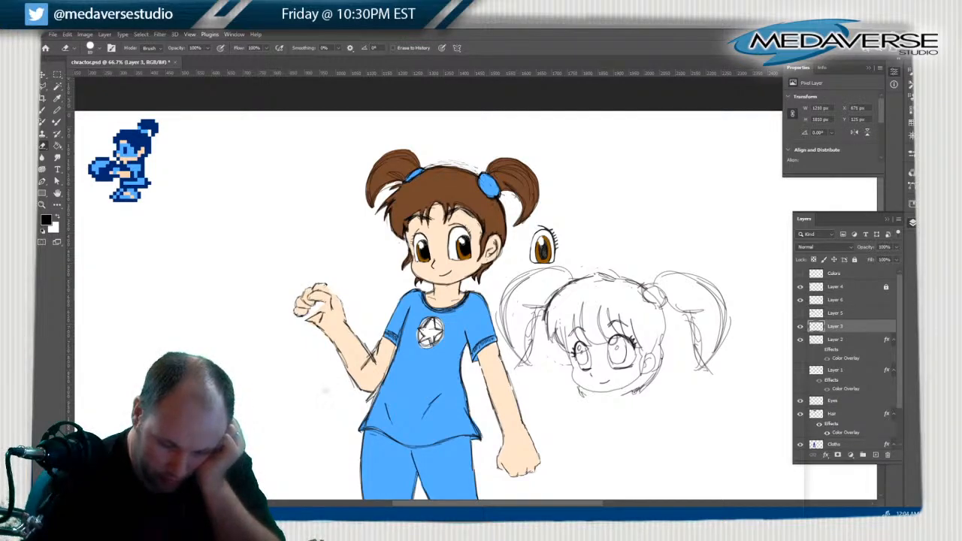
Sketch the stepped upper edges of an angular blaster on Layer 6 above the raised fist, about 337 by 221 px
{"action": "left_click", "coordinate": [835, 300]}
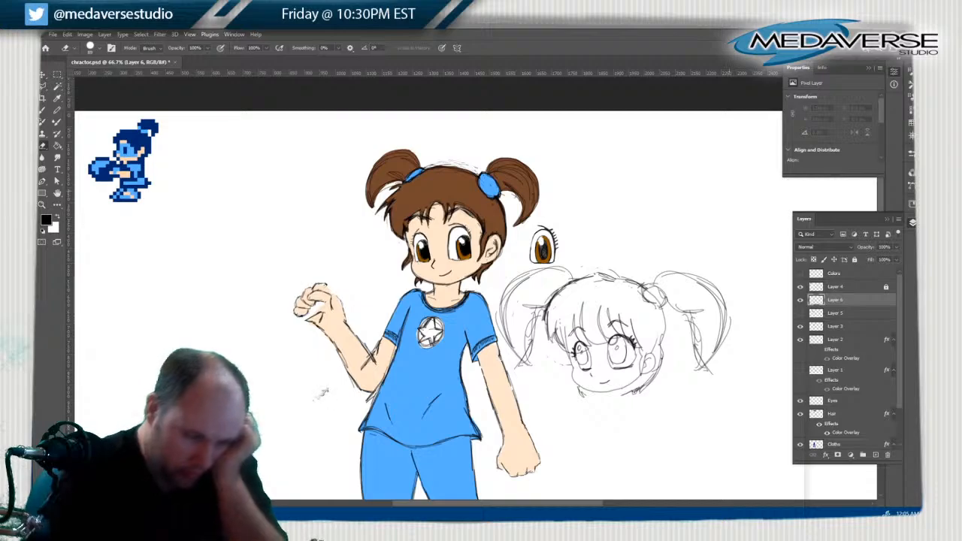
{"action": "key", "text": "b"}
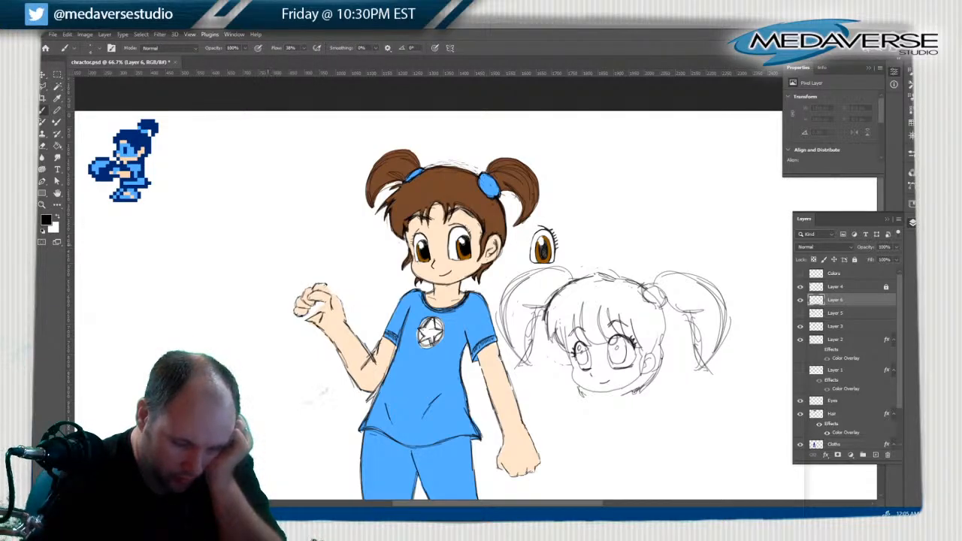
{"action": "mouse_move", "coordinate": [249, 254]}
{"action": "left_mouse_down"}
{"action": "mouse_move", "coordinate": [302, 236]}
{"action": "mouse_move", "coordinate": [332, 272]}
{"action": "left_mouse_up"}
{"action": "left_click_drag", "start_coordinate": [301, 230], "coordinate": [337, 277]}
{"action": "mouse_move", "coordinate": [295, 225]}
{"action": "left_mouse_down"}
{"action": "mouse_move", "coordinate": [305, 219]}
{"action": "mouse_move", "coordinate": [283, 212]}
{"action": "mouse_move", "coordinate": [237, 235]}
{"action": "mouse_move", "coordinate": [246, 248]}
{"action": "mouse_move", "coordinate": [235, 253]}
{"action": "left_mouse_up"}
{"action": "left_click_drag", "start_coordinate": [291, 221], "coordinate": [334, 269]}
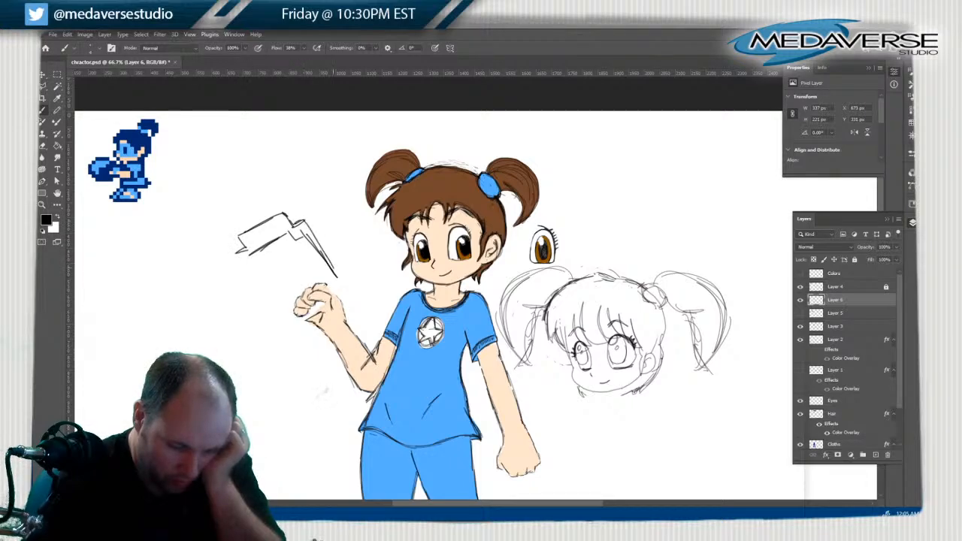
{"action": "left_click_drag", "start_coordinate": [316, 231], "coordinate": [328, 254]}
Draw the blaster's sides and lower edge around the fist, closing the stepped outline at about 436 by 444 px
{"action": "left_click_drag", "start_coordinate": [234, 253], "coordinate": [259, 294]}
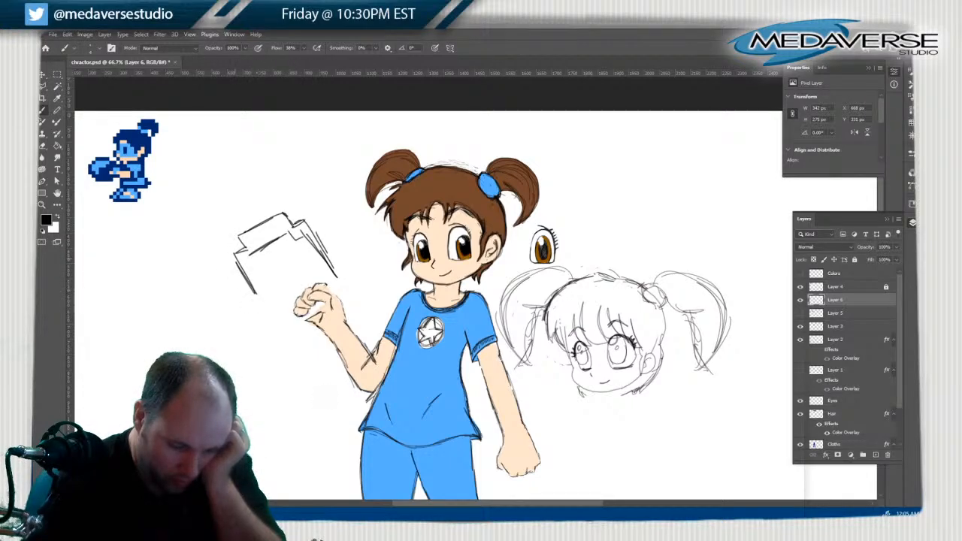
{"action": "mouse_move", "coordinate": [240, 253]}
{"action": "left_mouse_down"}
{"action": "mouse_move", "coordinate": [232, 266]}
{"action": "mouse_move", "coordinate": [252, 302]}
{"action": "left_mouse_up"}
{"action": "mouse_move", "coordinate": [242, 266]}
{"action": "left_mouse_down"}
{"action": "mouse_move", "coordinate": [230, 274]}
{"action": "mouse_move", "coordinate": [260, 318]}
{"action": "mouse_move", "coordinate": [297, 329]}
{"action": "mouse_move", "coordinate": [278, 337]}
{"action": "mouse_move", "coordinate": [296, 326]}
{"action": "mouse_move", "coordinate": [284, 334]}
{"action": "mouse_move", "coordinate": [252, 306]}
{"action": "left_mouse_up"}
{"action": "mouse_move", "coordinate": [245, 294]}
{"action": "left_mouse_down"}
{"action": "mouse_move", "coordinate": [234, 276]}
{"action": "mouse_move", "coordinate": [239, 231]}
{"action": "mouse_move", "coordinate": [284, 212]}
{"action": "mouse_move", "coordinate": [343, 272]}
{"action": "mouse_move", "coordinate": [361, 314]}
{"action": "mouse_move", "coordinate": [341, 304]}
{"action": "mouse_move", "coordinate": [361, 316]}
{"action": "left_mouse_up"}
{"action": "mouse_move", "coordinate": [340, 278]}
{"action": "left_mouse_down"}
{"action": "mouse_move", "coordinate": [362, 307]}
{"action": "mouse_move", "coordinate": [347, 274]}
{"action": "left_mouse_up"}
{"action": "mouse_move", "coordinate": [313, 221]}
{"action": "left_mouse_down"}
{"action": "mouse_move", "coordinate": [341, 263]}
{"action": "mouse_move", "coordinate": [299, 220]}
{"action": "left_mouse_up"}
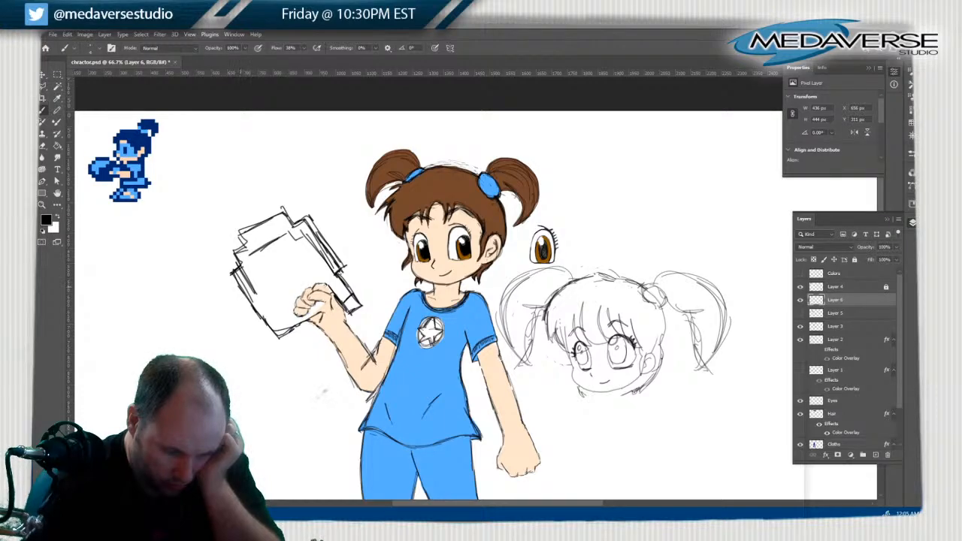
Add a stepped contour line across the blaster's middle and a block at its upper end, extending it to about 455 by 486 px
{"action": "mouse_move", "coordinate": [242, 283]}
{"action": "left_mouse_down"}
{"action": "mouse_move", "coordinate": [260, 275]}
{"action": "mouse_move", "coordinate": [257, 291]}
{"action": "mouse_move", "coordinate": [294, 271]}
{"action": "mouse_move", "coordinate": [309, 277]}
{"action": "mouse_move", "coordinate": [326, 269]}
{"action": "left_mouse_up"}
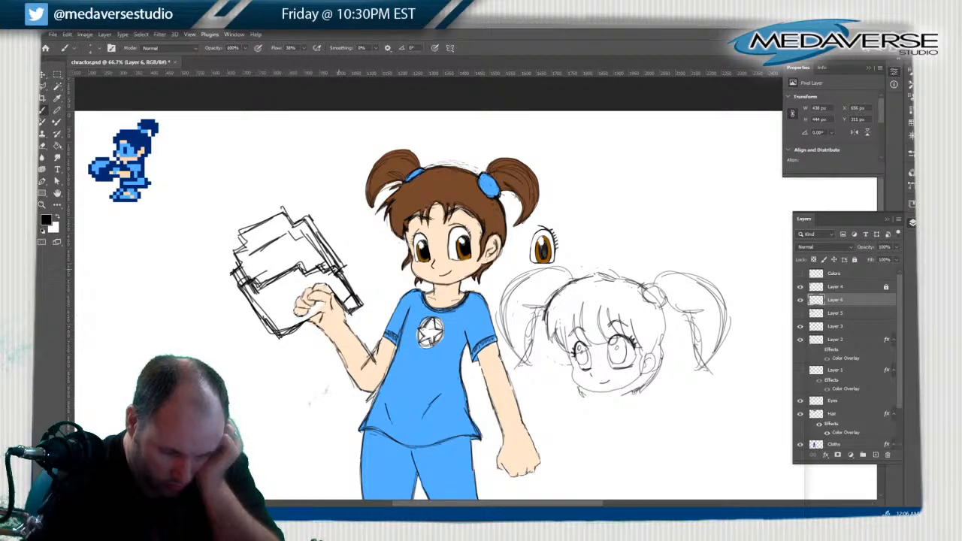
{"action": "mouse_move", "coordinate": [341, 264]}
{"action": "left_mouse_down"}
{"action": "mouse_move", "coordinate": [312, 211]}
{"action": "mouse_move", "coordinate": [272, 195]}
{"action": "mouse_move", "coordinate": [232, 220]}
{"action": "mouse_move", "coordinate": [239, 239]}
{"action": "mouse_move", "coordinate": [225, 261]}
{"action": "mouse_move", "coordinate": [229, 284]}
{"action": "mouse_move", "coordinate": [241, 227]}
{"action": "mouse_move", "coordinate": [275, 195]}
{"action": "mouse_move", "coordinate": [333, 247]}
{"action": "left_mouse_up"}
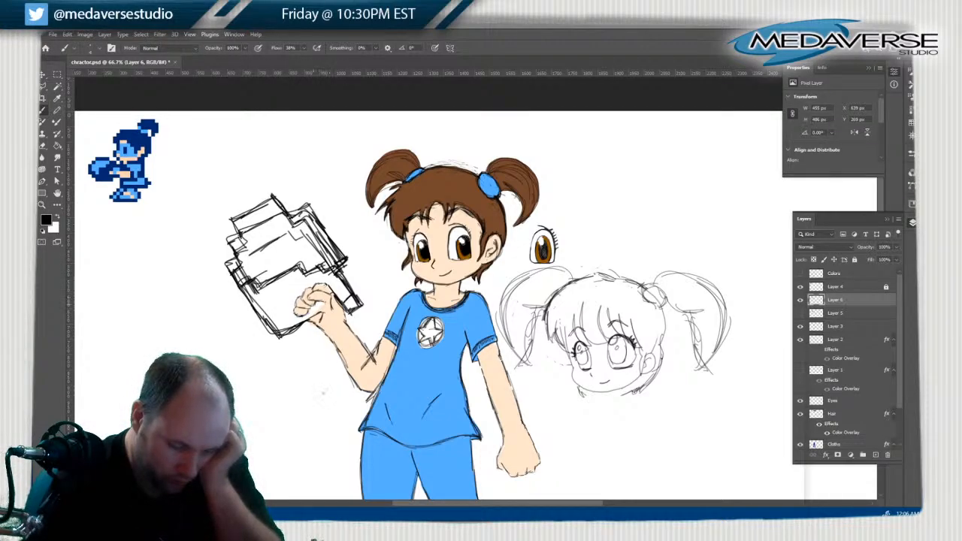
Add a second lower edge beneath the fist and a small corner block beside the forearm, extending the blaster to about 474 by 517 px
{"action": "left_click_drag", "start_coordinate": [316, 300], "coordinate": [275, 319]}
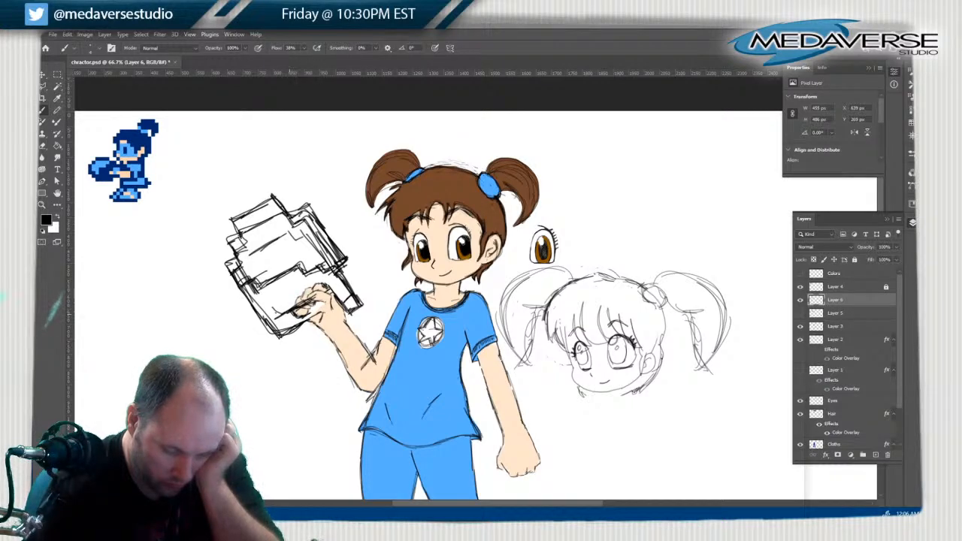
{"action": "mouse_move", "coordinate": [268, 323]}
{"action": "left_mouse_down"}
{"action": "mouse_move", "coordinate": [283, 342]}
{"action": "mouse_move", "coordinate": [325, 314]}
{"action": "left_mouse_up"}
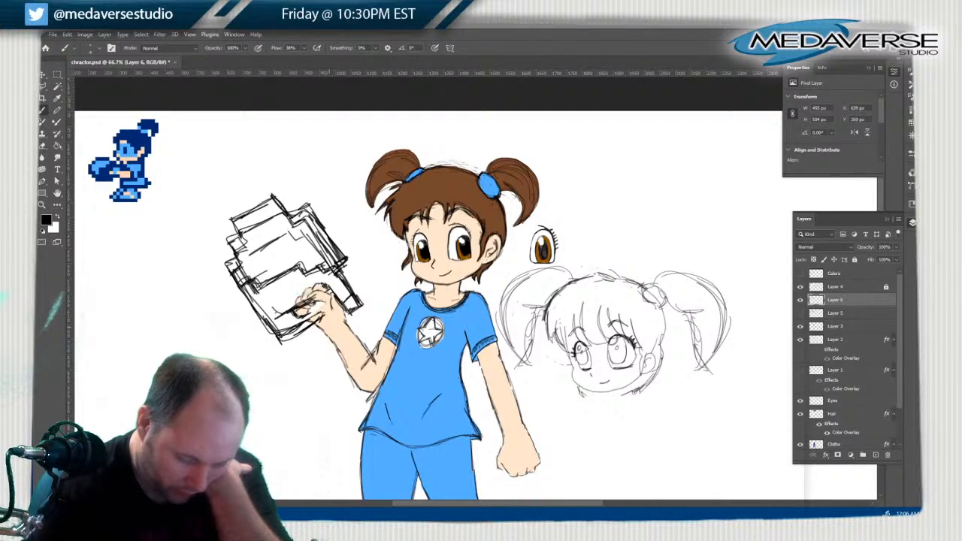
{"action": "left_click_drag", "start_coordinate": [318, 332], "coordinate": [292, 347]}
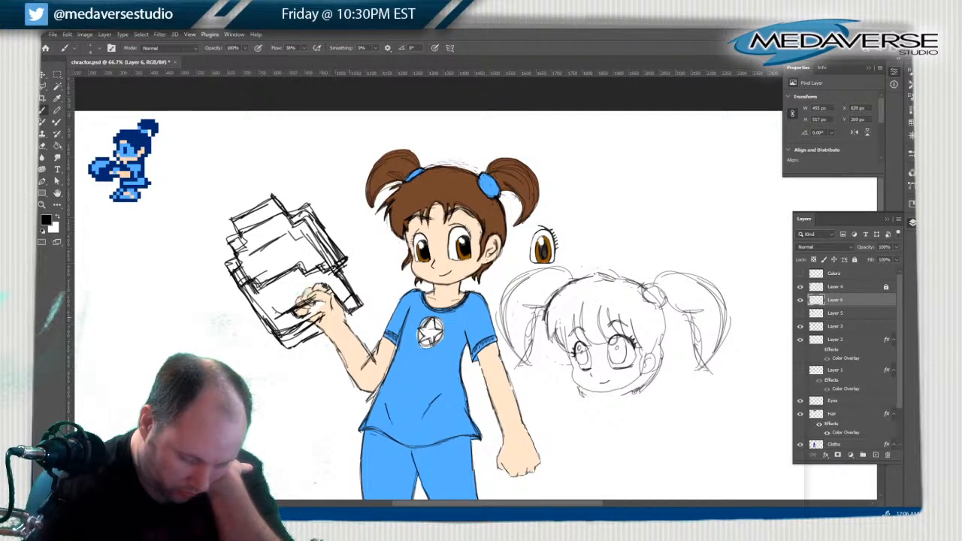
{"action": "mouse_move", "coordinate": [359, 305]}
{"action": "left_mouse_down"}
{"action": "mouse_move", "coordinate": [356, 325]}
{"action": "mouse_move", "coordinate": [341, 324]}
{"action": "mouse_move", "coordinate": [352, 318]}
{"action": "left_mouse_up"}
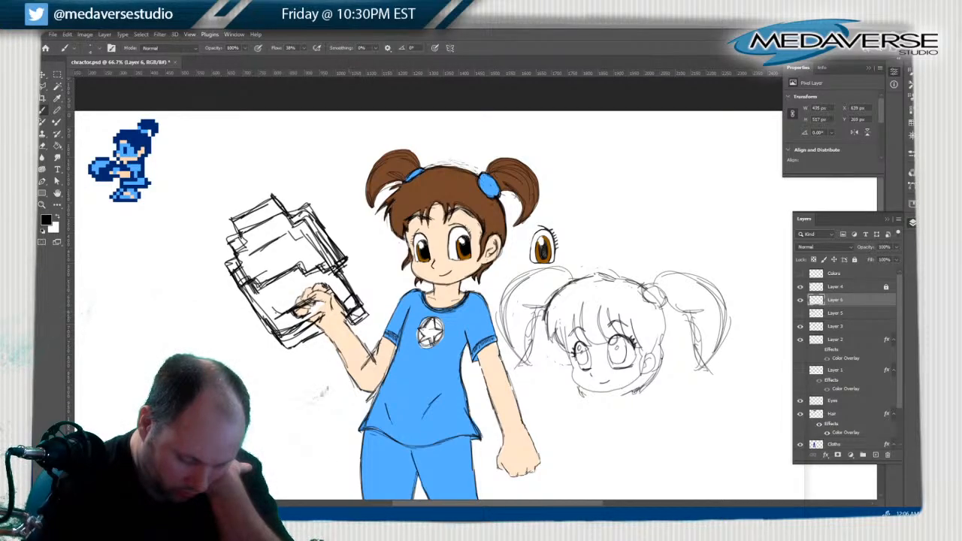
Erase the sketch lines crossing the fist and the inner edge along the blaster's lower end
{"action": "key", "text": "e"}
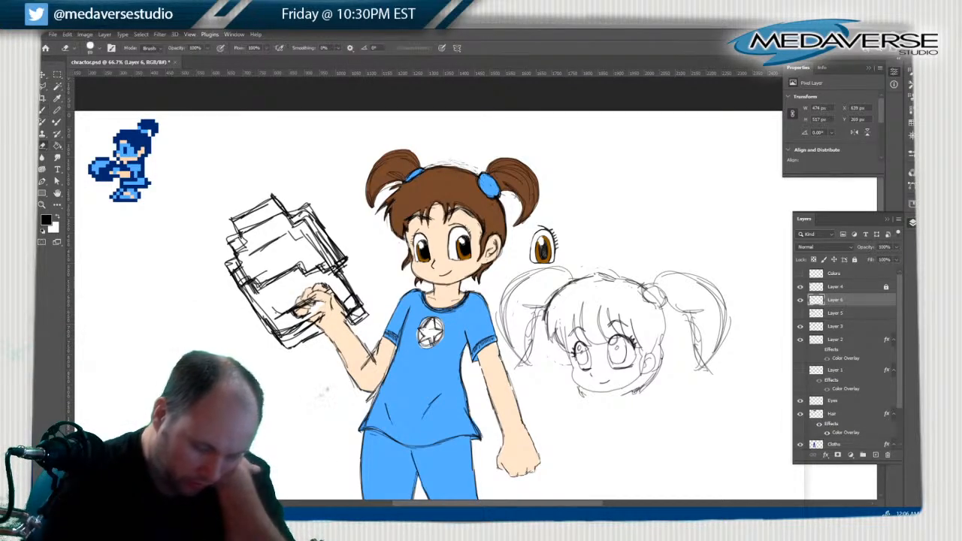
{"action": "left_click_drag", "start_coordinate": [322, 298], "coordinate": [289, 332]}
{"action": "left_click_drag", "start_coordinate": [282, 308], "coordinate": [272, 335]}
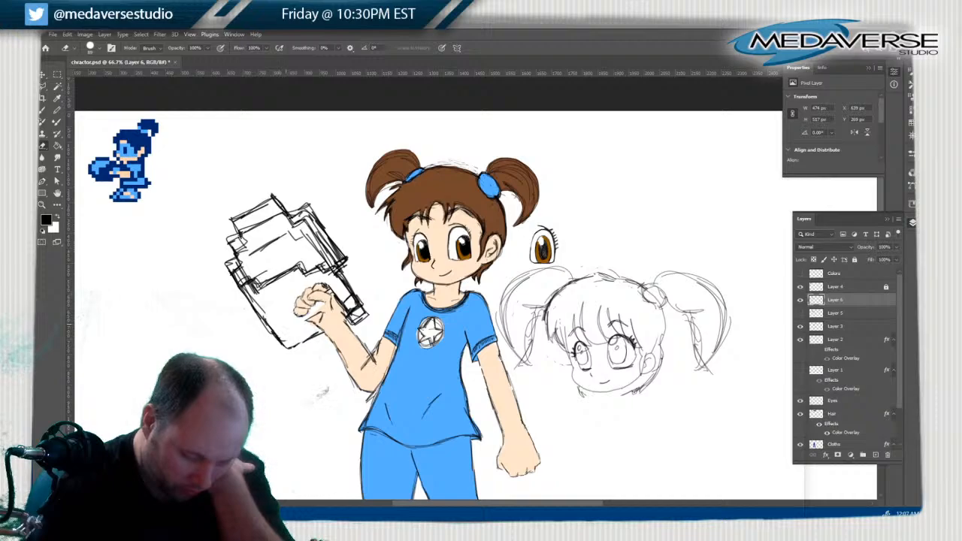
Draw a slanted rectangular grip opening around the fist, with dark shading strokes beside the wrist
{"action": "key", "text": "b"}
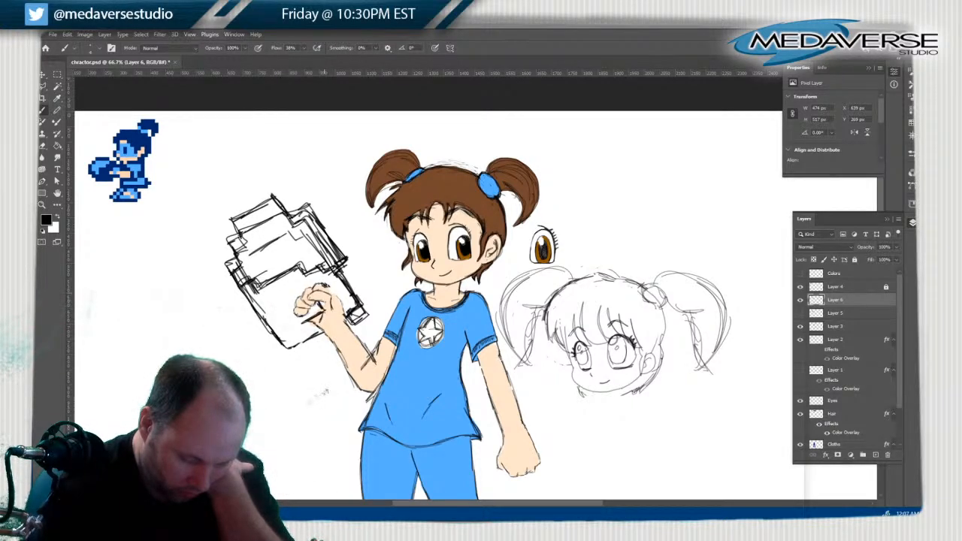
{"action": "left_click_drag", "start_coordinate": [320, 303], "coordinate": [334, 292]}
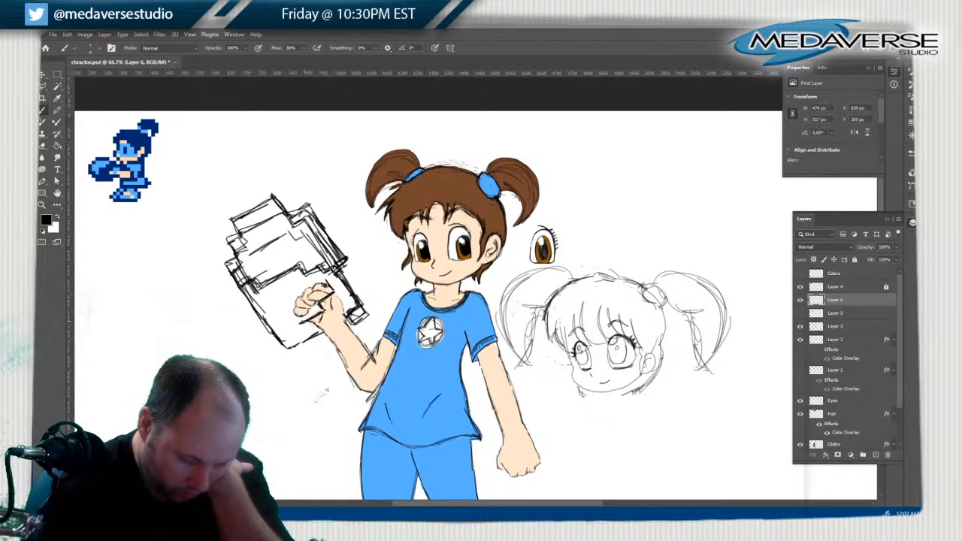
{"action": "left_click_drag", "start_coordinate": [286, 316], "coordinate": [286, 326]}
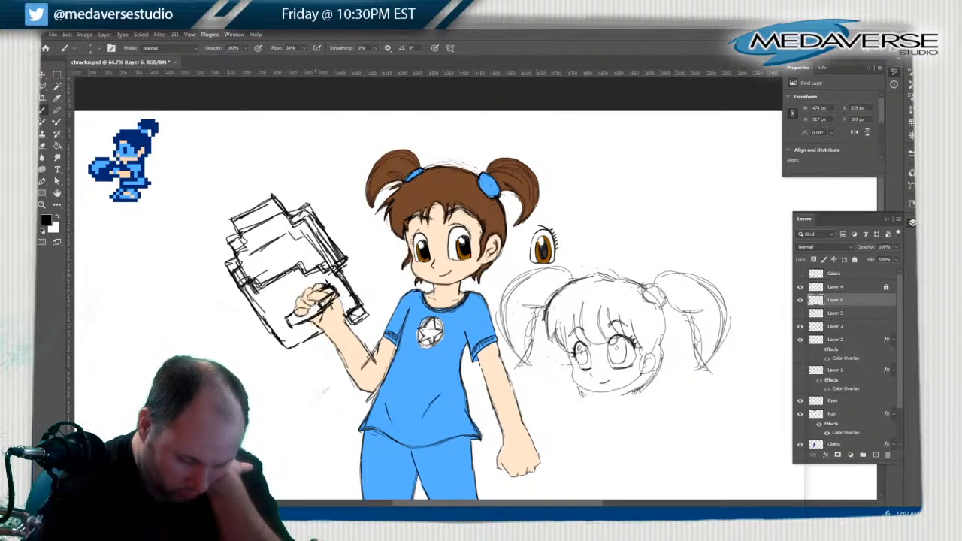
{"action": "mouse_move", "coordinate": [282, 307]}
{"action": "left_mouse_down"}
{"action": "mouse_move", "coordinate": [288, 319]}
{"action": "mouse_move", "coordinate": [312, 293]}
{"action": "mouse_move", "coordinate": [331, 320]}
{"action": "left_mouse_up"}
{"action": "mouse_move", "coordinate": [311, 291]}
{"action": "left_mouse_down"}
{"action": "mouse_move", "coordinate": [334, 320]}
{"action": "mouse_move", "coordinate": [354, 305]}
{"action": "left_mouse_up"}
{"action": "left_click_drag", "start_coordinate": [344, 316], "coordinate": [329, 323]}
{"action": "mouse_move", "coordinate": [309, 291]}
{"action": "left_mouse_down"}
{"action": "mouse_move", "coordinate": [318, 302]}
{"action": "mouse_move", "coordinate": [311, 296]}
{"action": "left_mouse_up"}
{"action": "mouse_move", "coordinate": [285, 296]}
{"action": "left_mouse_down"}
{"action": "mouse_move", "coordinate": [299, 305]}
{"action": "mouse_move", "coordinate": [293, 327]}
{"action": "mouse_move", "coordinate": [300, 296]}
{"action": "left_mouse_up"}
{"action": "mouse_move", "coordinate": [302, 297]}
{"action": "left_mouse_down"}
{"action": "mouse_move", "coordinate": [311, 290]}
{"action": "mouse_move", "coordinate": [344, 313]}
{"action": "left_mouse_up"}
{"action": "left_click_drag", "start_coordinate": [335, 305], "coordinate": [343, 312]}
{"action": "left_click_drag", "start_coordinate": [337, 304], "coordinate": [352, 312]}
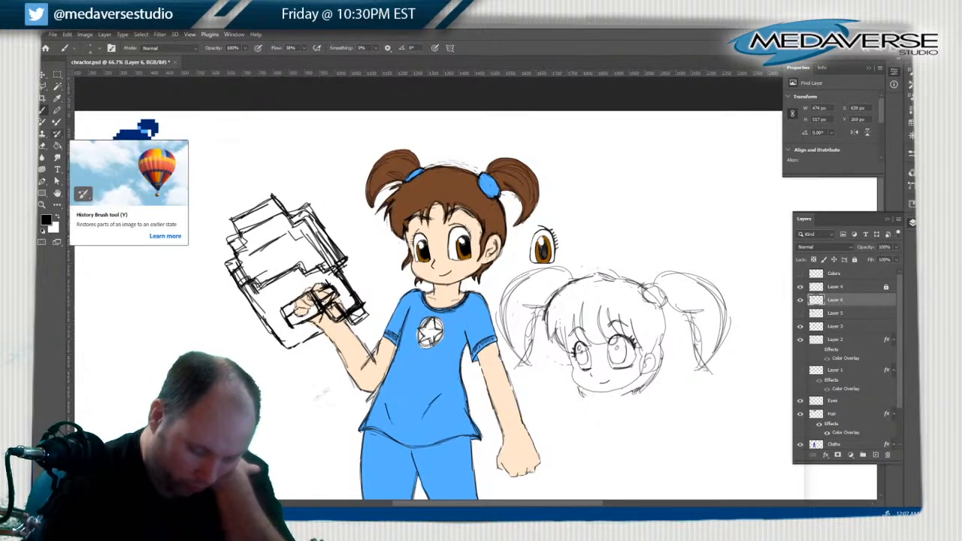
Reduce the eraser size to 28 px and trim the blaster's corner beside the forearm, narrowing the sketch to about 462 px
{"action": "left_click", "coordinate": [43, 146]}
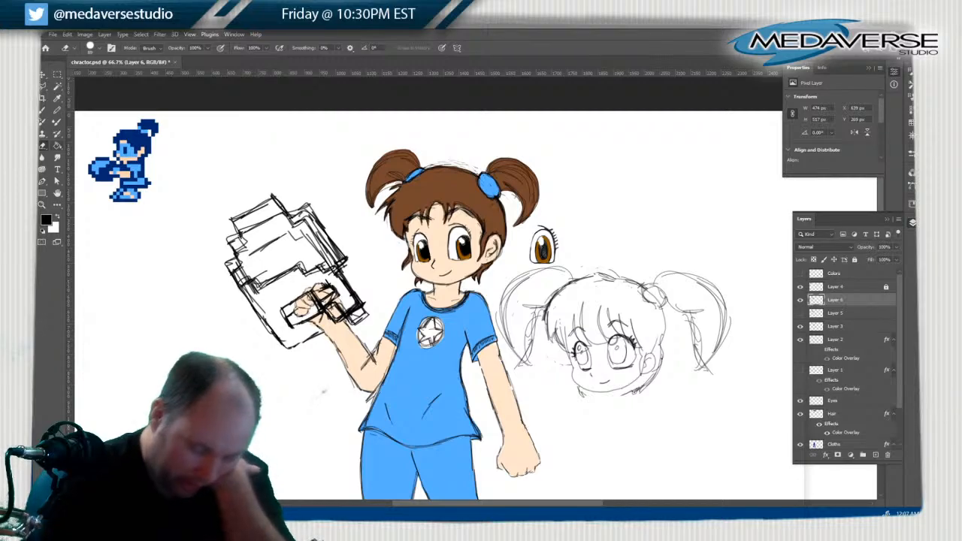
{"action": "left_click_drag", "start_coordinate": [325, 305], "coordinate": [347, 320]}
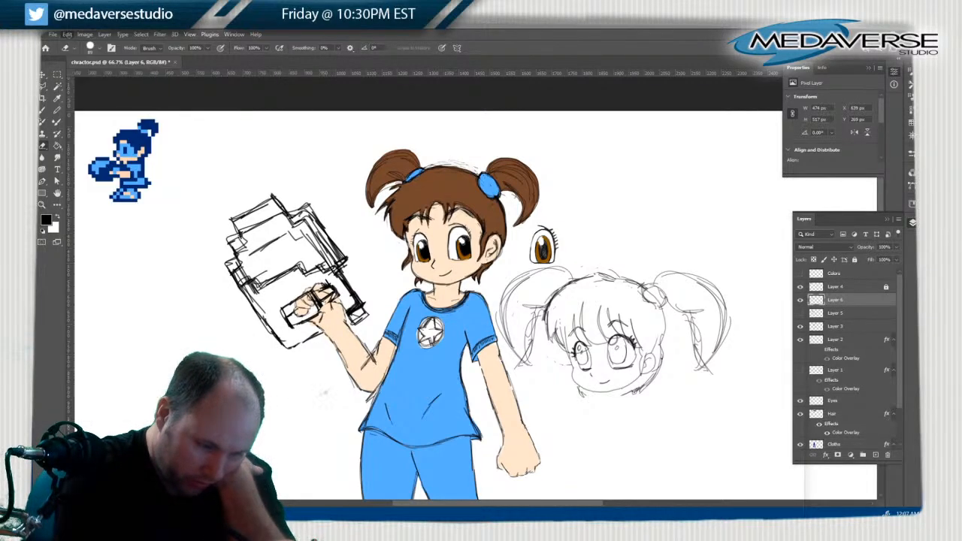
{"action": "left_click", "coordinate": [67, 34]}
{"action": "left_click", "coordinate": [78, 44]}
{"action": "left_click", "coordinate": [93, 48]}
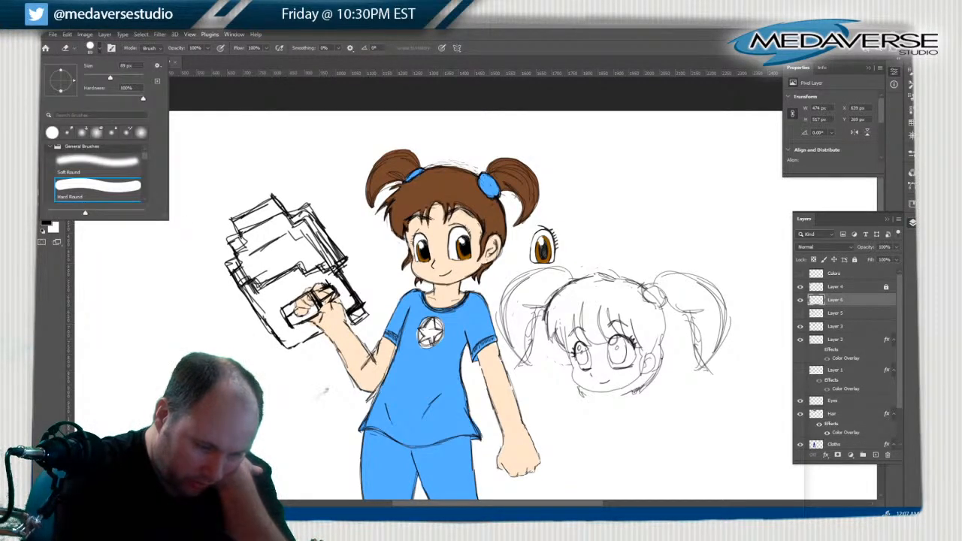
{"action": "left_click_drag", "start_coordinate": [111, 78], "coordinate": [92, 78]}
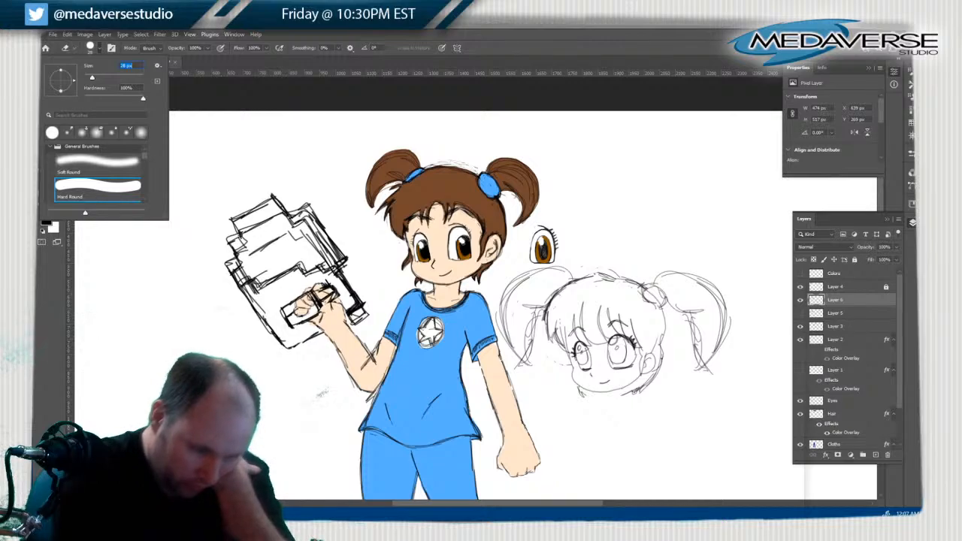
{"action": "left_click", "coordinate": [68, 34]}
{"action": "left_click", "coordinate": [78, 44]}
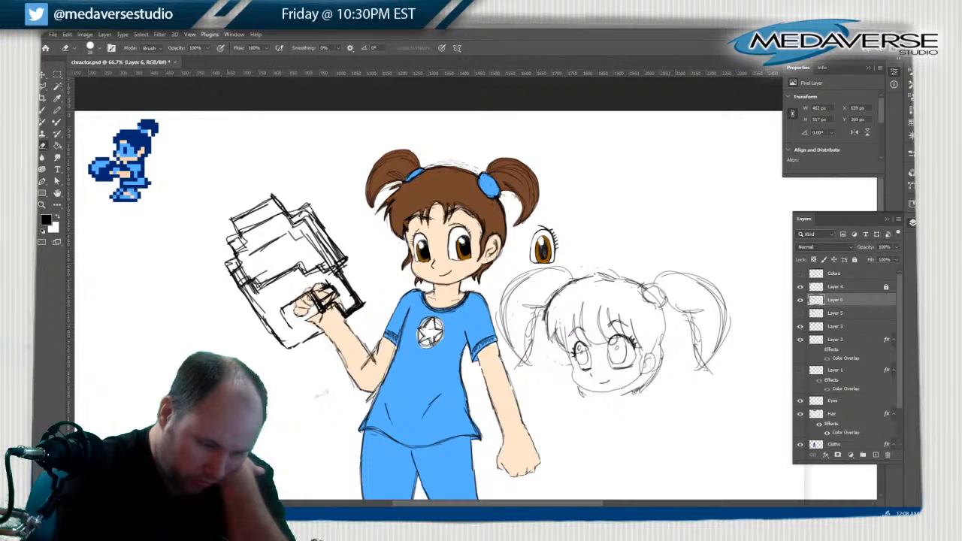
Close the lower outline with brush lines, then fill the blaster's lower section around the fist with black, covering the remaining gaps
{"action": "key", "text": "shift+b"}
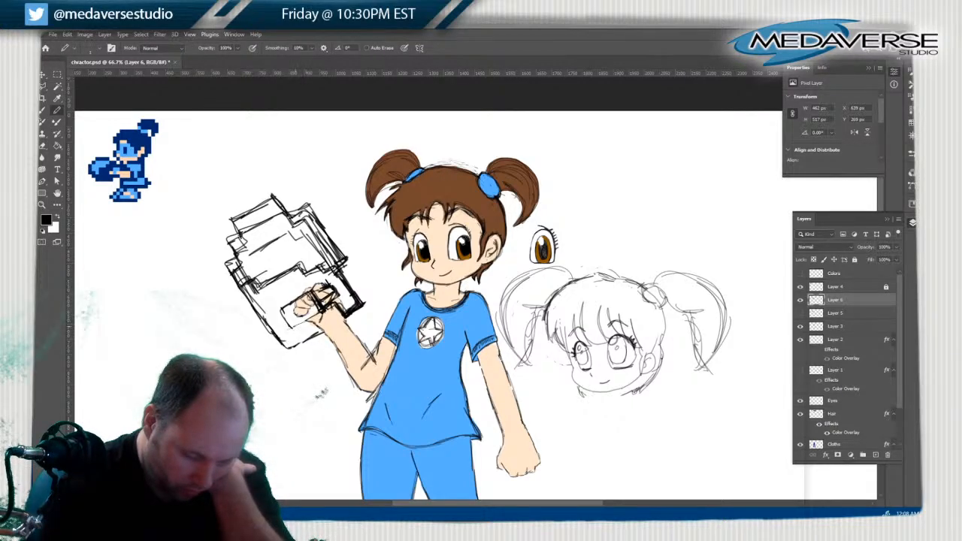
{"action": "key", "text": "shift+b"}
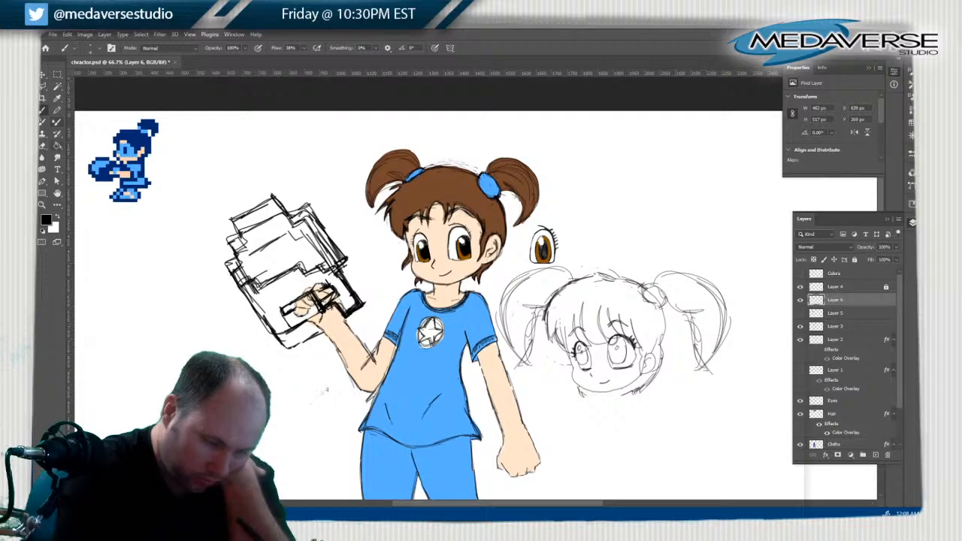
{"action": "key", "text": "g"}
{"action": "left_click", "coordinate": [263, 305]}
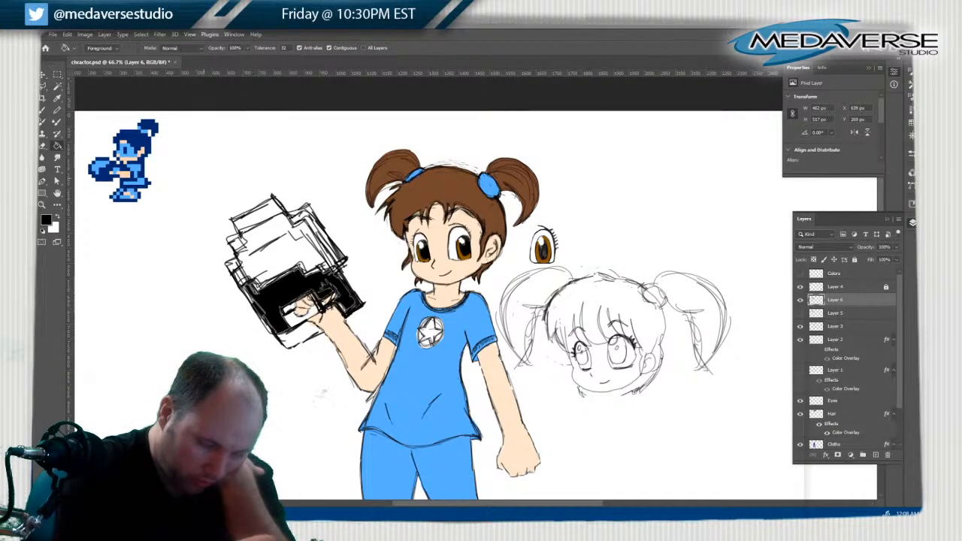
{"action": "key", "text": "b"}
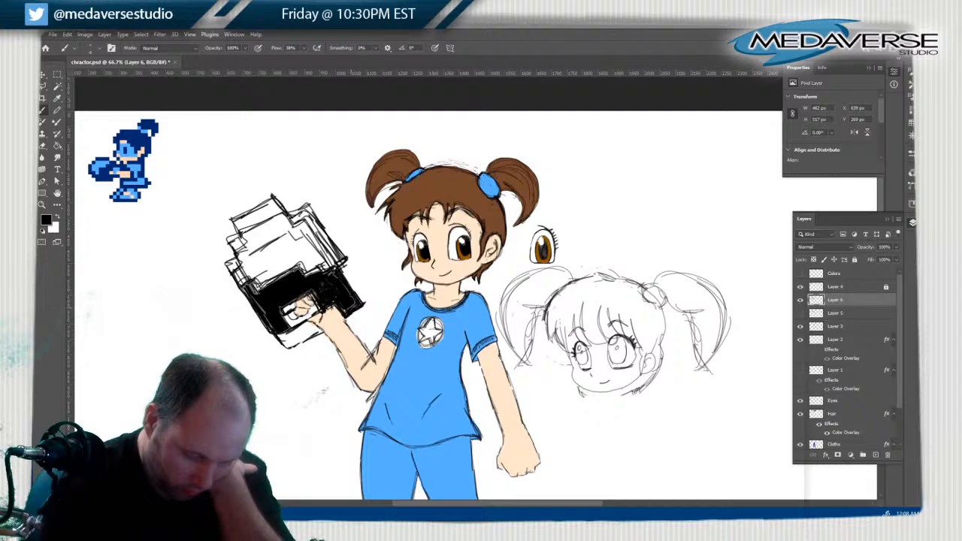
Erase the outline strip below the black section and reinforce the blaster's upper stepped edges, bringing it to about 498 px high
{"action": "key", "text": "e"}
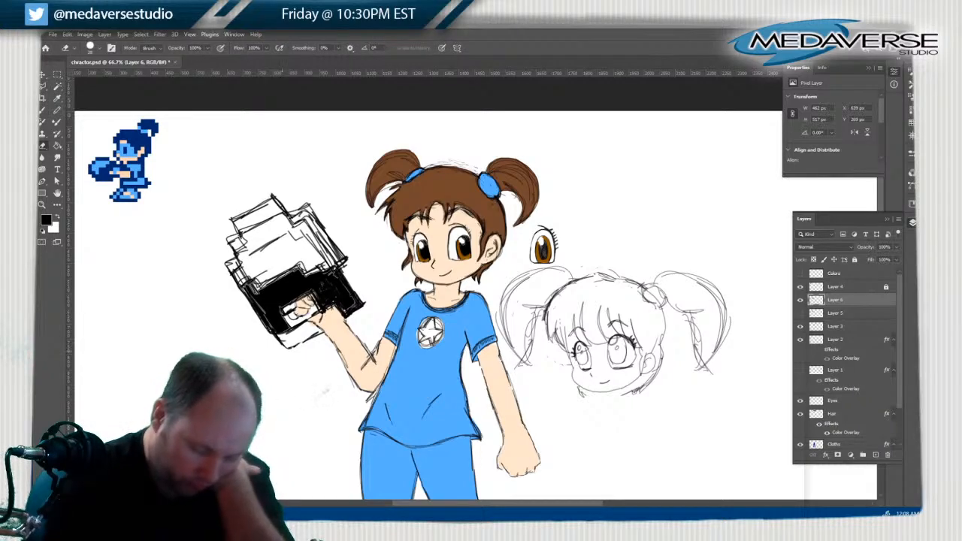
{"action": "left_click_drag", "start_coordinate": [295, 347], "coordinate": [323, 332]}
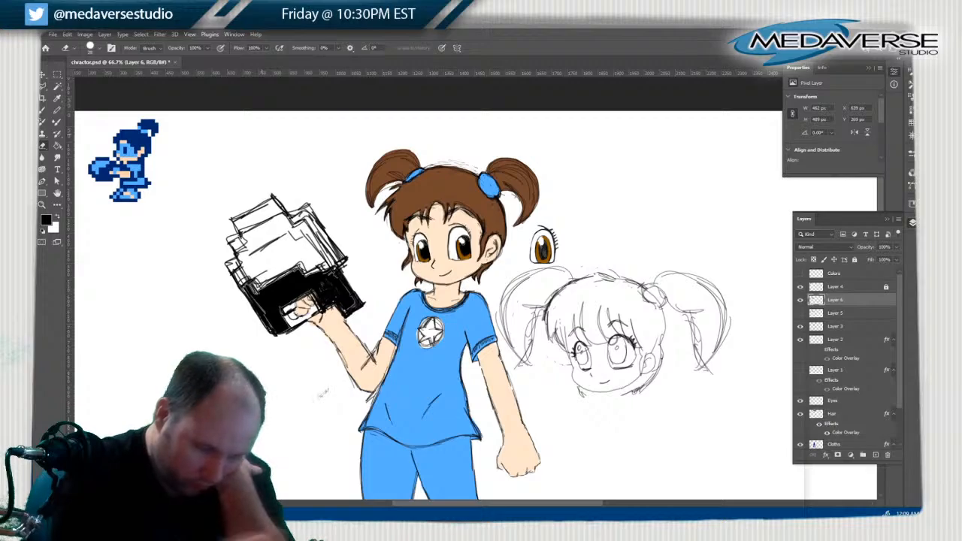
{"action": "key", "text": "b"}
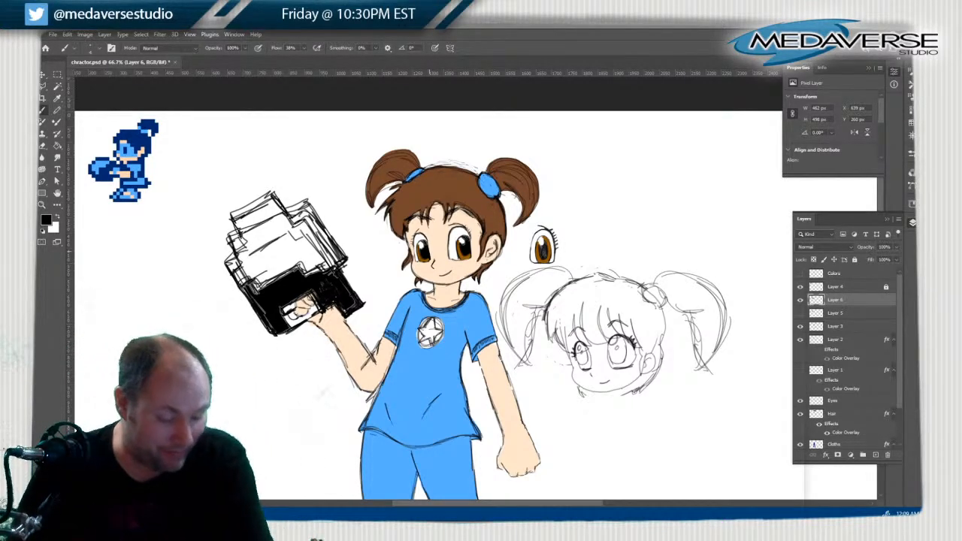
Paint the strip along the blaster's outer side solid black and thicken the black section's lower edge
{"action": "key", "text": "z"}
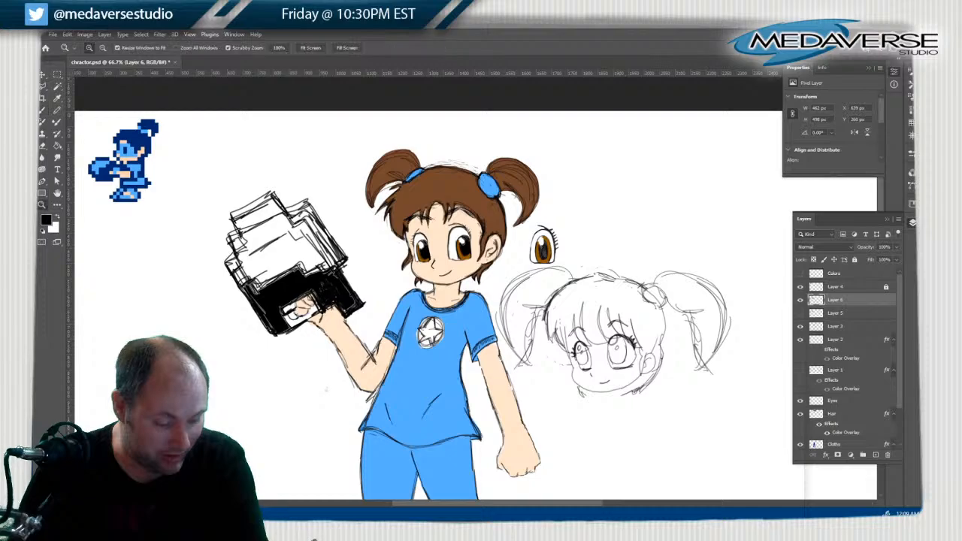
{"action": "left_click", "coordinate": [288, 243]}
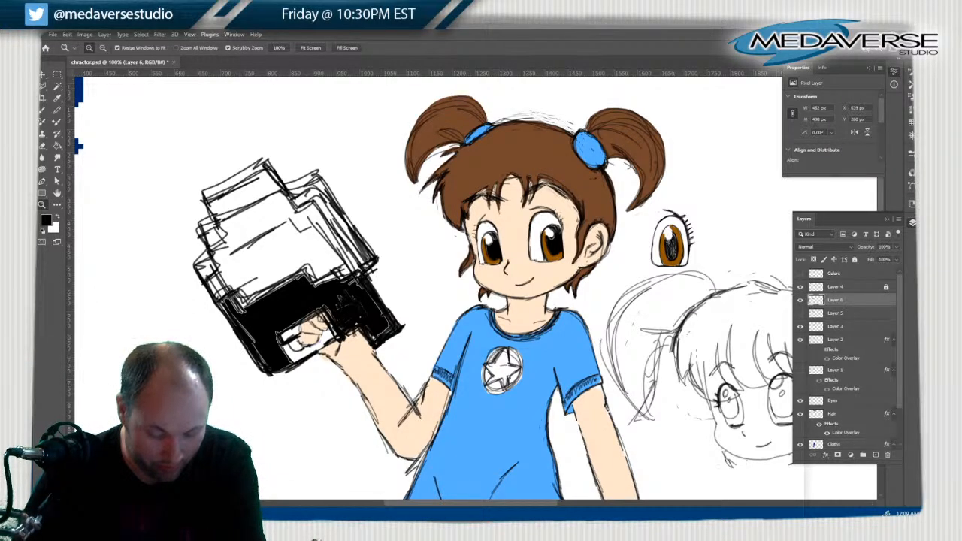
{"action": "left_click_drag", "start_coordinate": [470, 504], "coordinate": [448, 503]}
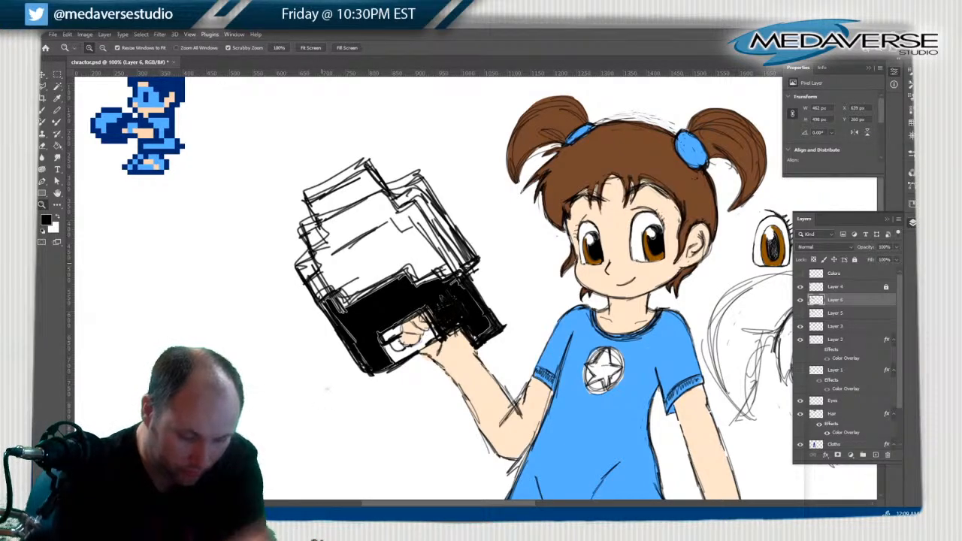
{"action": "key", "text": "b"}
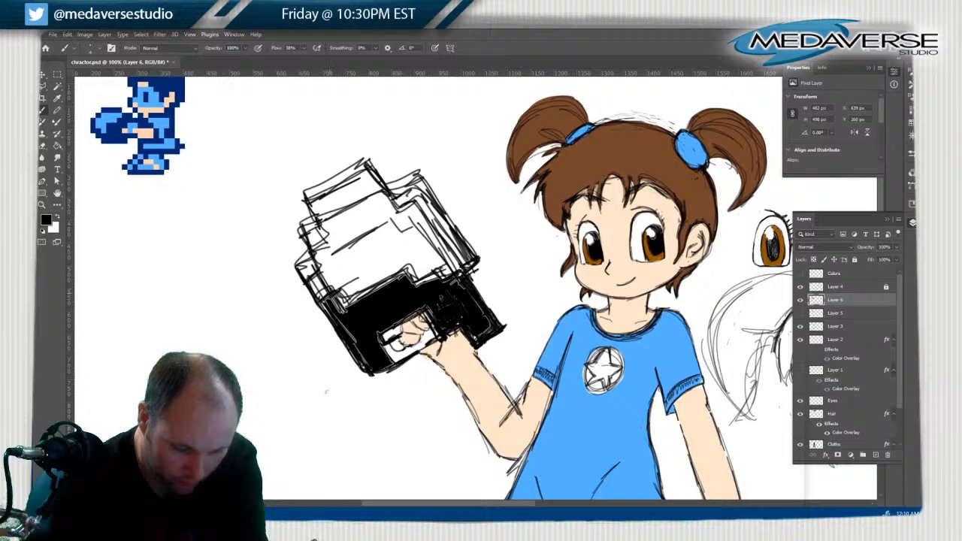
{"action": "mouse_move", "coordinate": [301, 260]}
{"action": "left_mouse_down"}
{"action": "mouse_move", "coordinate": [308, 296]}
{"action": "mouse_move", "coordinate": [321, 308]}
{"action": "mouse_move", "coordinate": [312, 270]}
{"action": "mouse_move", "coordinate": [335, 307]}
{"action": "mouse_move", "coordinate": [309, 269]}
{"action": "mouse_move", "coordinate": [341, 350]}
{"action": "mouse_move", "coordinate": [367, 377]}
{"action": "mouse_move", "coordinate": [383, 370]}
{"action": "mouse_move", "coordinate": [368, 378]}
{"action": "mouse_move", "coordinate": [338, 339]}
{"action": "left_mouse_up"}
{"action": "mouse_move", "coordinate": [320, 303]}
{"action": "left_mouse_down"}
{"action": "mouse_move", "coordinate": [307, 263]}
{"action": "mouse_move", "coordinate": [366, 363]}
{"action": "left_mouse_up"}
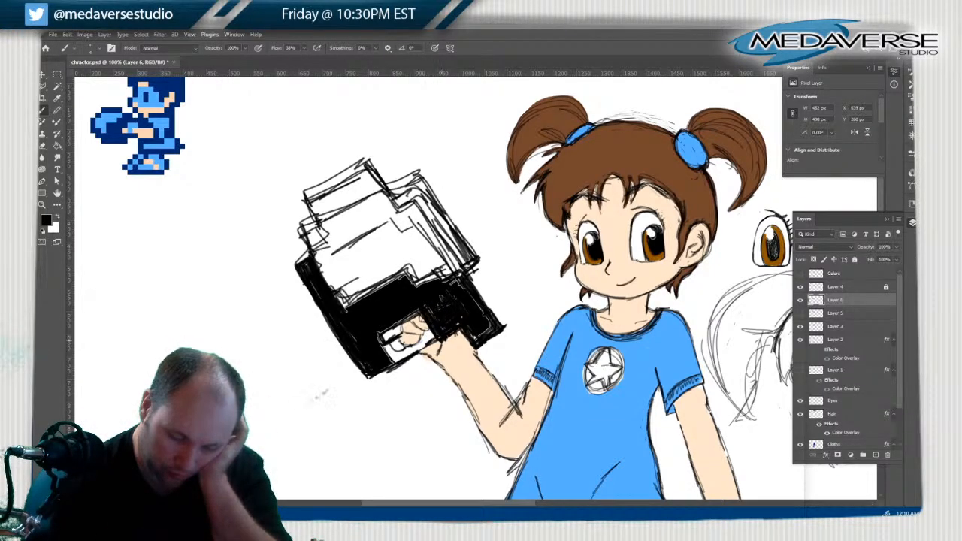
{"action": "left_click_drag", "start_coordinate": [398, 365], "coordinate": [368, 380]}
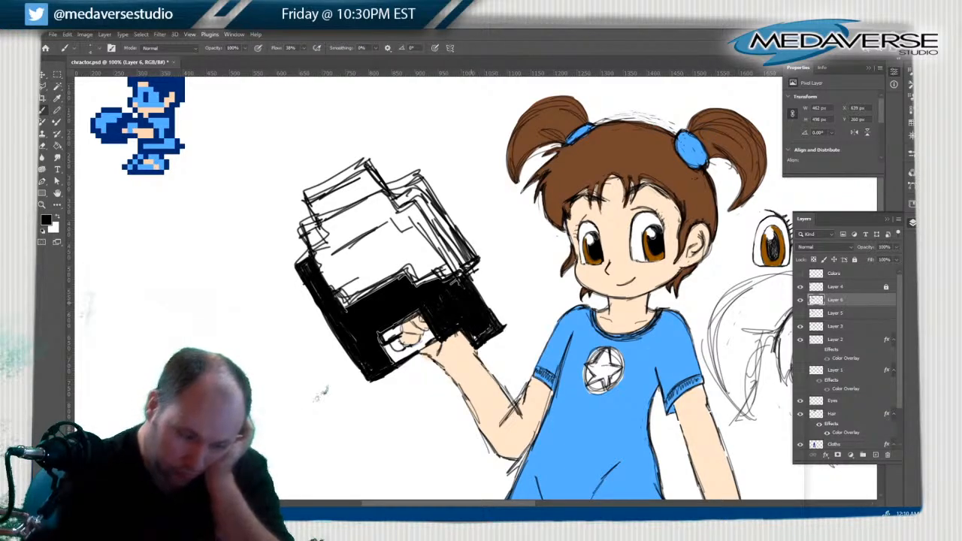
Erase the inner contour lines from the blaster's white upper section and the doubled lines at its outer step
{"action": "key", "text": "e"}
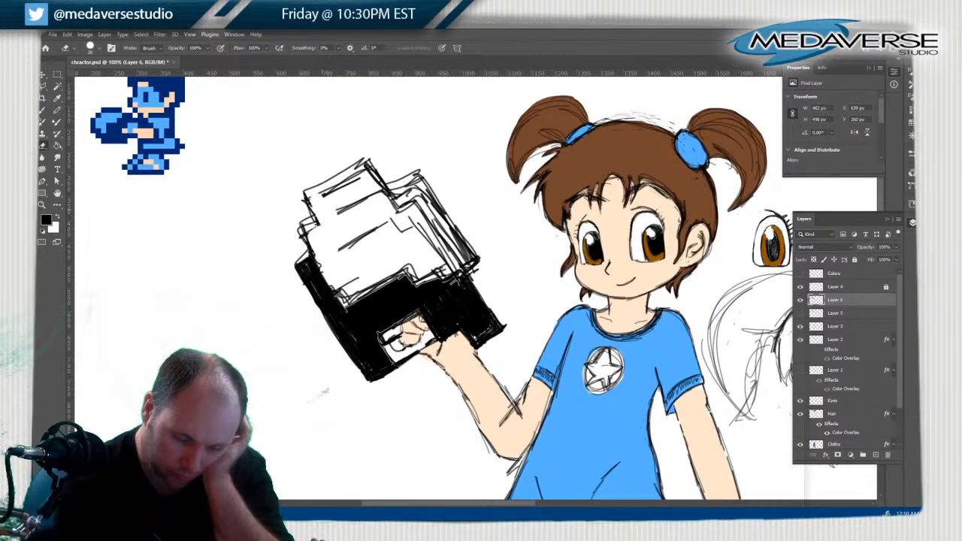
{"action": "mouse_move", "coordinate": [349, 207]}
{"action": "left_mouse_down"}
{"action": "mouse_move", "coordinate": [354, 240]}
{"action": "mouse_move", "coordinate": [393, 221]}
{"action": "mouse_move", "coordinate": [415, 224]}
{"action": "mouse_move", "coordinate": [399, 208]}
{"action": "mouse_move", "coordinate": [417, 202]}
{"action": "mouse_move", "coordinate": [455, 259]}
{"action": "mouse_move", "coordinate": [452, 234]}
{"action": "mouse_move", "coordinate": [460, 259]}
{"action": "mouse_move", "coordinate": [437, 271]}
{"action": "mouse_move", "coordinate": [448, 271]}
{"action": "mouse_move", "coordinate": [330, 281]}
{"action": "mouse_move", "coordinate": [342, 299]}
{"action": "mouse_move", "coordinate": [395, 269]}
{"action": "left_mouse_up"}
{"action": "left_click_drag", "start_coordinate": [423, 230], "coordinate": [443, 256]}
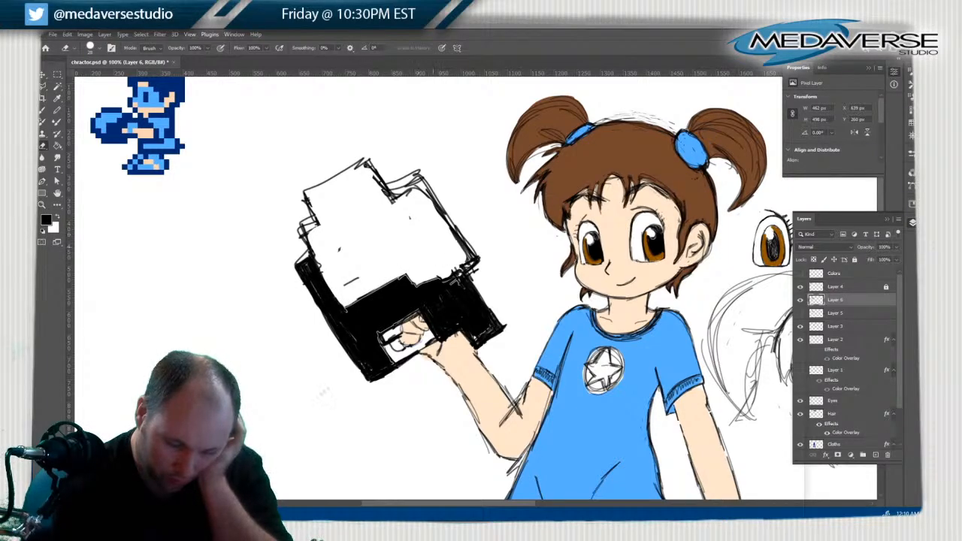
{"action": "left_click_drag", "start_coordinate": [344, 285], "coordinate": [359, 279]}
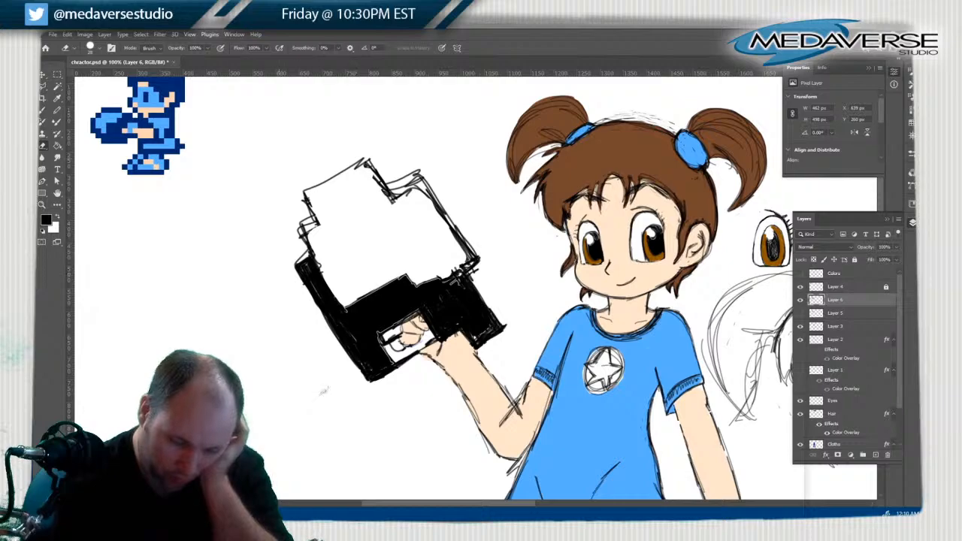
{"action": "mouse_move", "coordinate": [300, 218]}
{"action": "left_mouse_down"}
{"action": "mouse_move", "coordinate": [309, 215]}
{"action": "mouse_move", "coordinate": [296, 236]}
{"action": "left_mouse_up"}
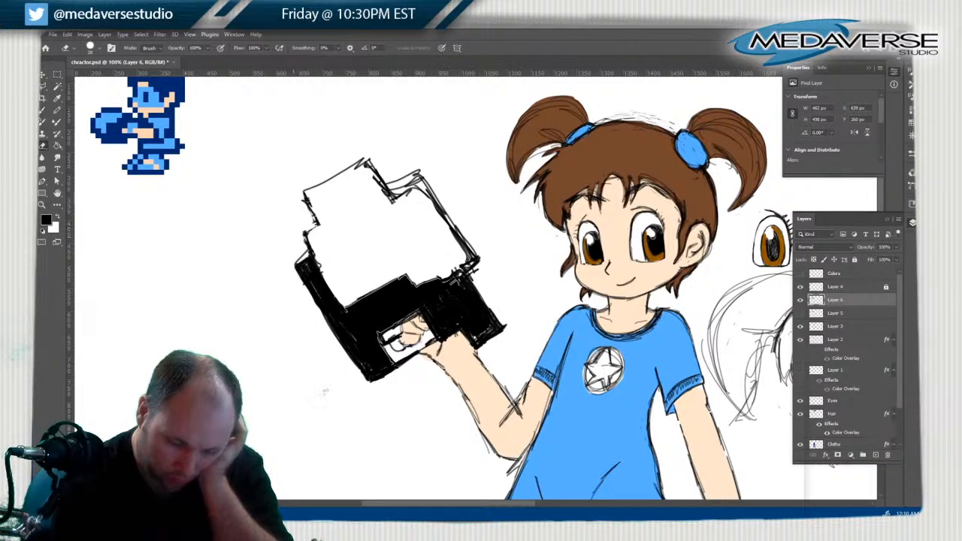
Trim the doubled outer lines facing the girl and the black section's rough edges, reducing the blaster to about 447 by 487 px
{"action": "mouse_move", "coordinate": [392, 185]}
{"action": "left_mouse_down"}
{"action": "mouse_move", "coordinate": [423, 180]}
{"action": "mouse_move", "coordinate": [508, 326]}
{"action": "left_mouse_up"}
{"action": "mouse_move", "coordinate": [482, 289]}
{"action": "left_mouse_down"}
{"action": "mouse_move", "coordinate": [503, 331]}
{"action": "mouse_move", "coordinate": [471, 273]}
{"action": "left_mouse_up"}
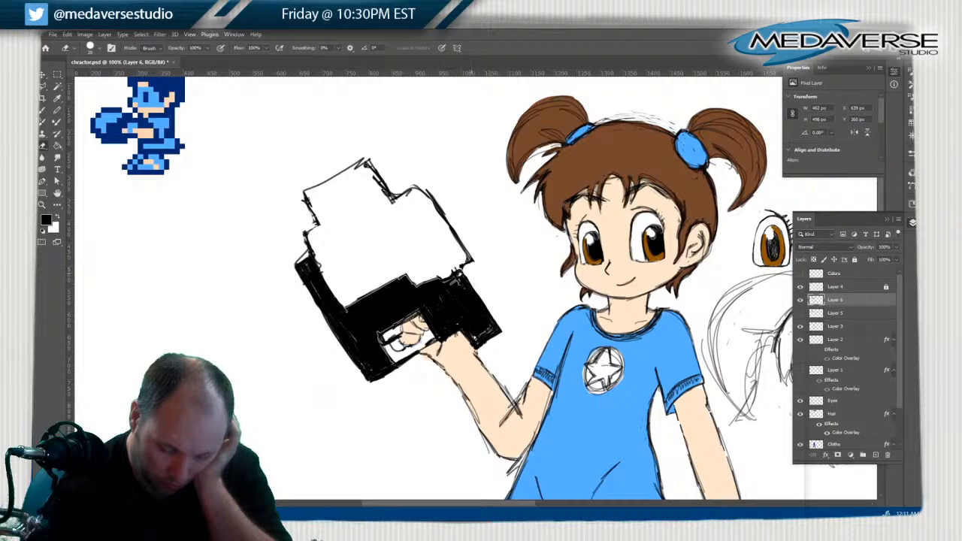
{"action": "left_click_drag", "start_coordinate": [480, 354], "coordinate": [509, 330]}
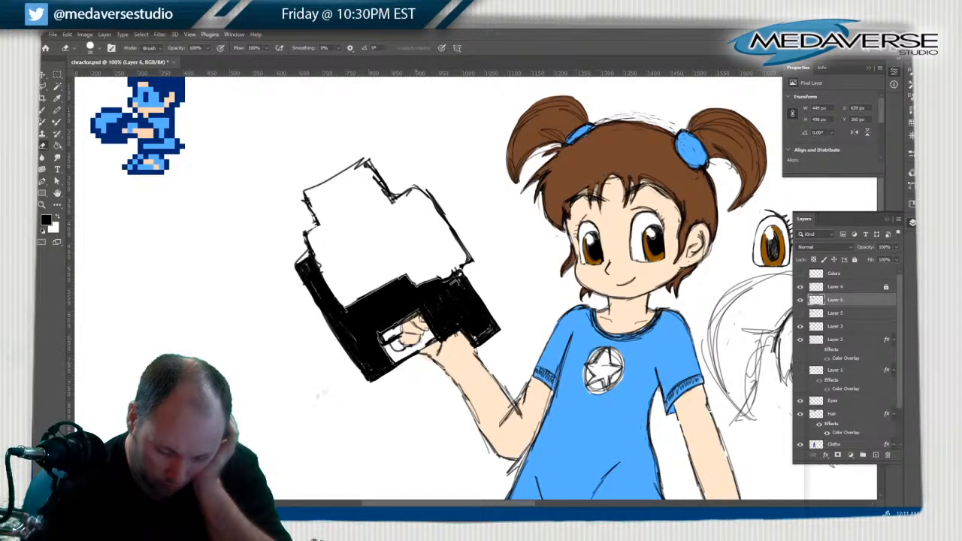
{"action": "left_click_drag", "start_coordinate": [296, 263], "coordinate": [348, 358]}
{"action": "left_click_drag", "start_coordinate": [317, 314], "coordinate": [362, 383]}
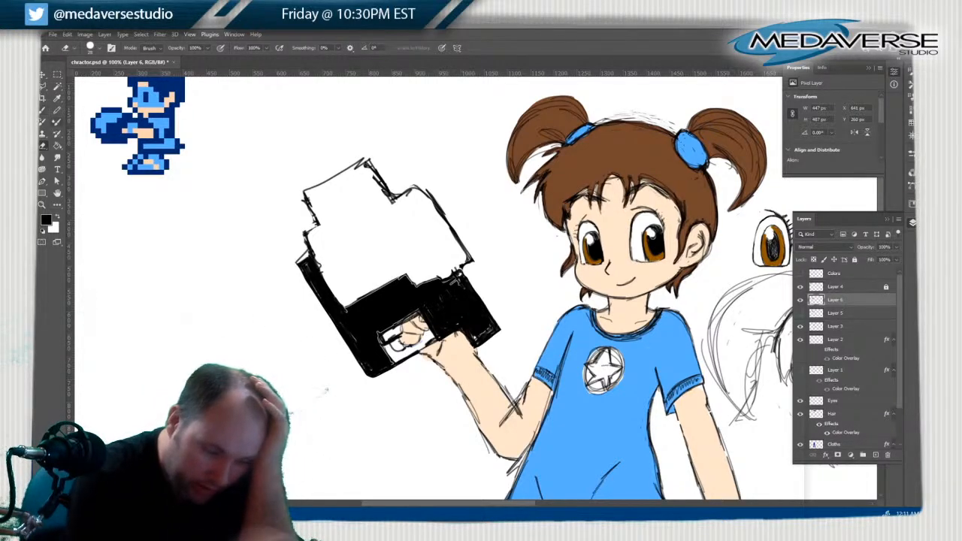
Trim the outer side of the blaster's black section with the Eraser, reducing the blaster to about 436 px wide
{"action": "key", "text": "b"}
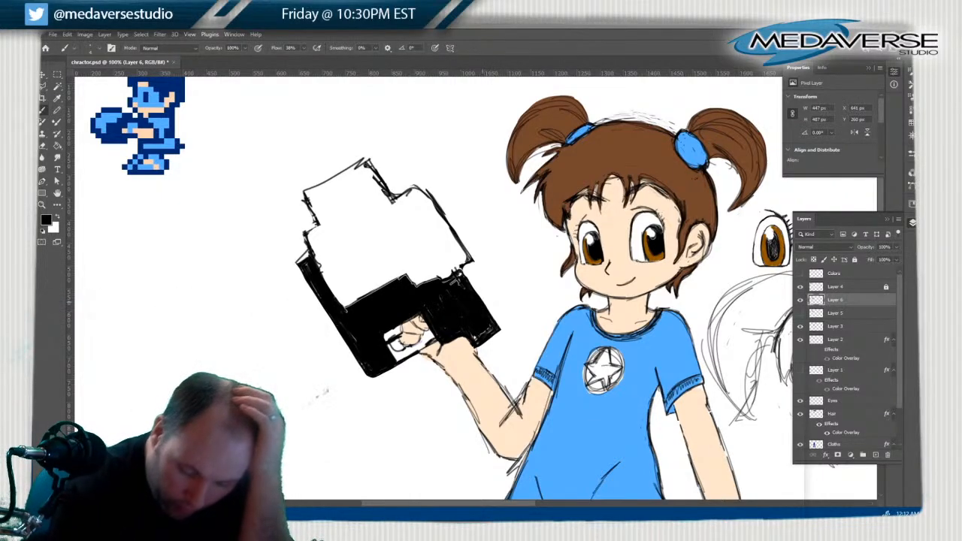
{"action": "key", "text": "e"}
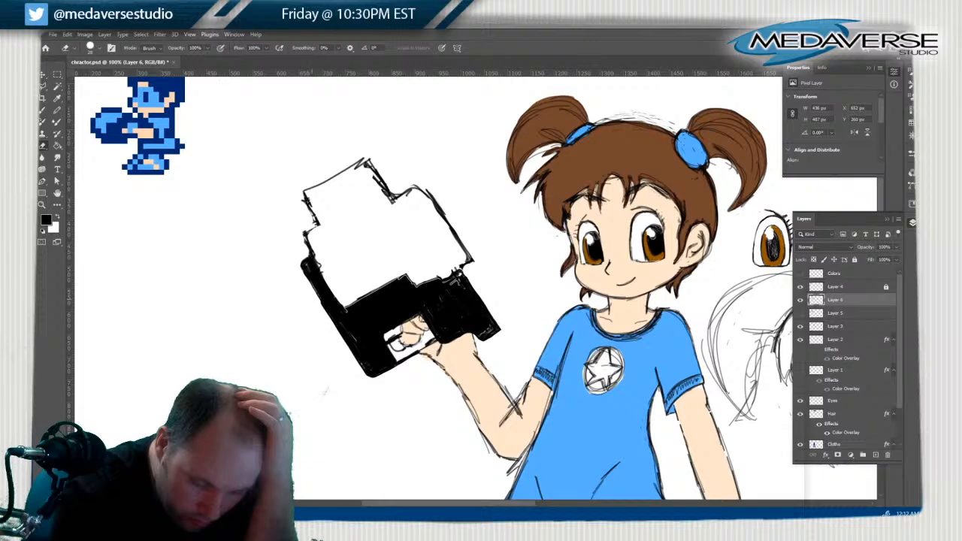
{"action": "left_click_drag", "start_coordinate": [328, 313], "coordinate": [364, 371]}
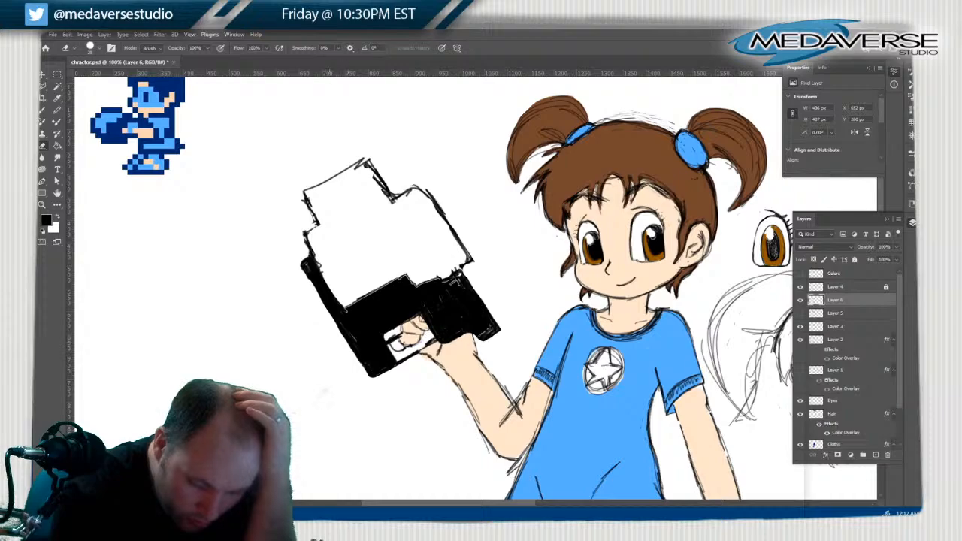
Set the Hard Round brush to 32 px and paint the black section's outer side and the side facing the girl solid black
{"action": "key", "text": "b"}
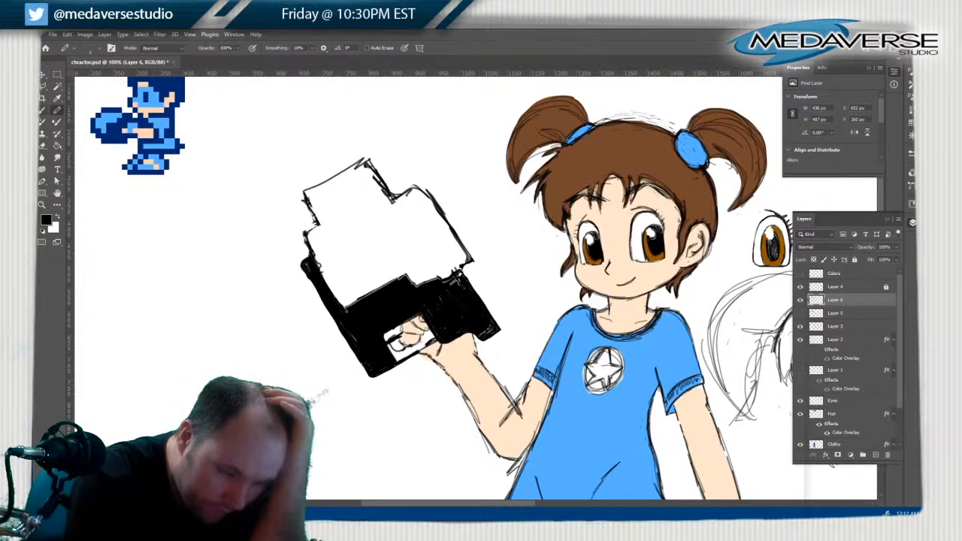
{"action": "left_click", "coordinate": [98, 48]}
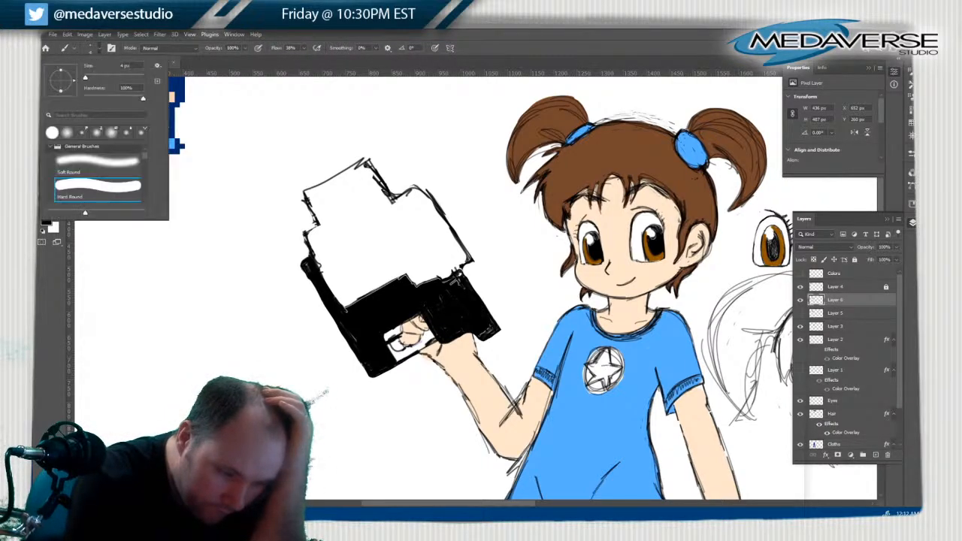
{"action": "type", "text": "32"}
{"action": "key", "text": "Return"}
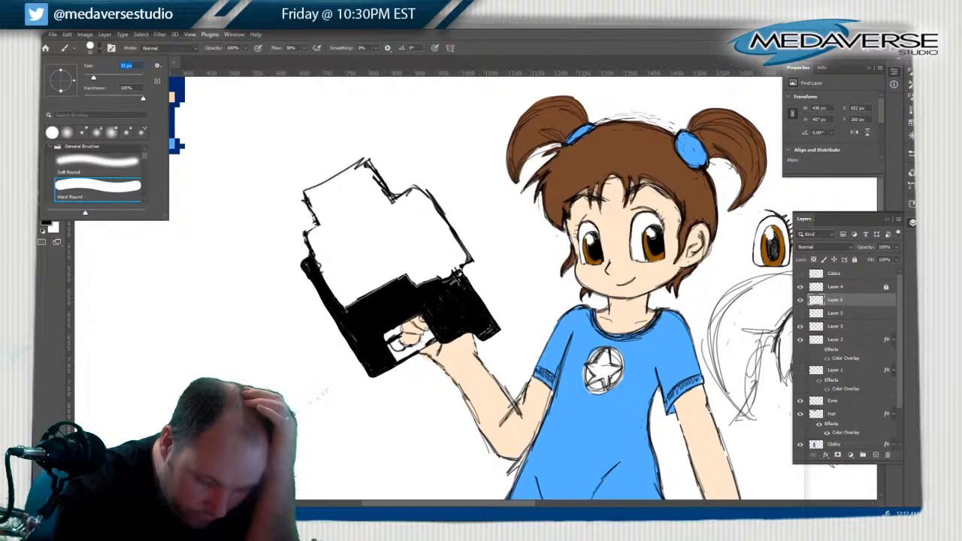
{"action": "key", "text": "Return"}
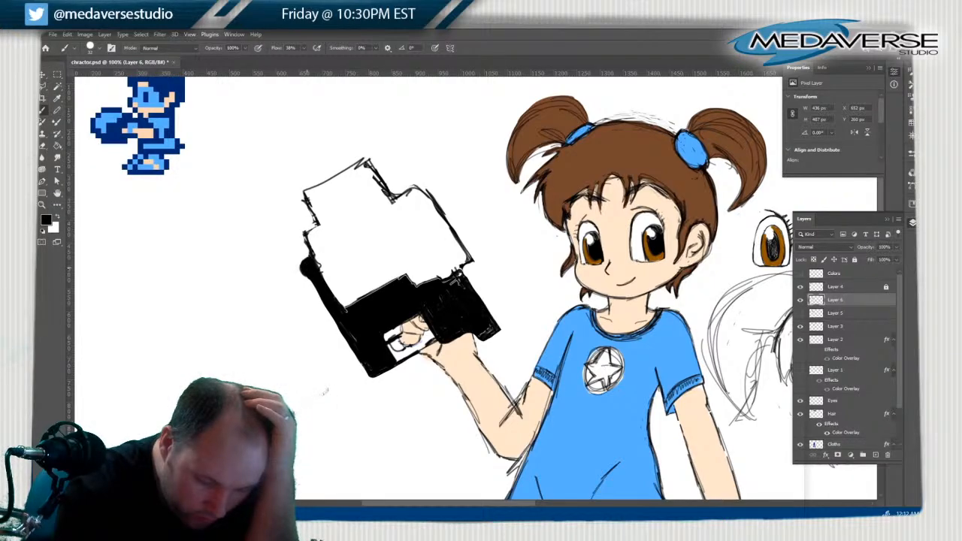
{"action": "left_click_drag", "start_coordinate": [305, 272], "coordinate": [370, 380]}
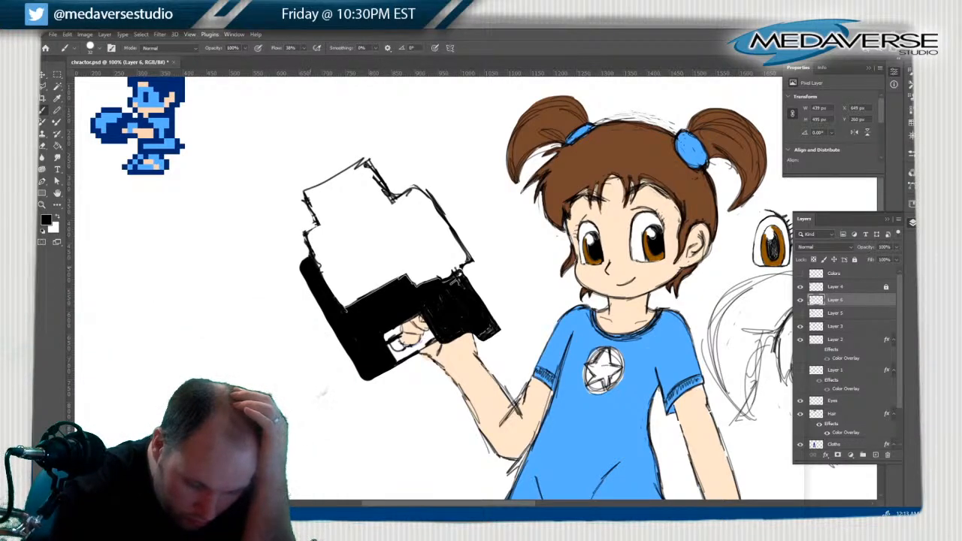
{"action": "left_click_drag", "start_coordinate": [310, 267], "coordinate": [348, 329]}
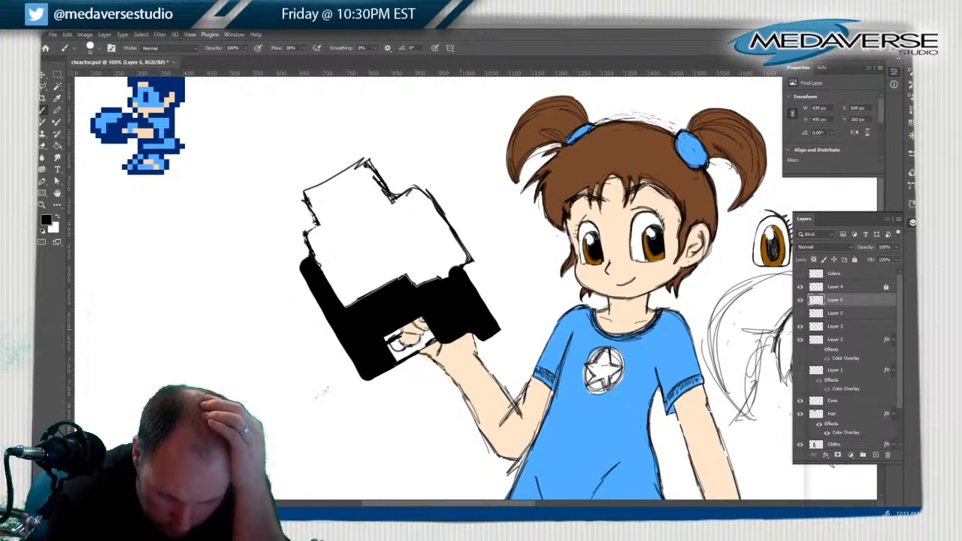
{"action": "left_click_drag", "start_coordinate": [486, 338], "coordinate": [505, 333]}
{"action": "left_click_drag", "start_coordinate": [452, 263], "coordinate": [503, 335]}
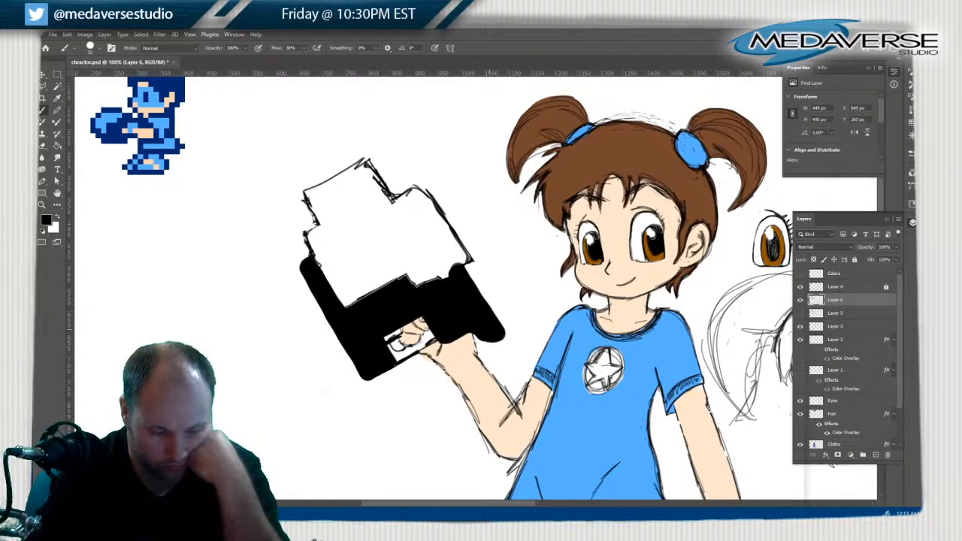
Erase the black section's stepped upper edge into a smooth wavy contour and remove the stray outline beside it
{"action": "key", "text": "e"}
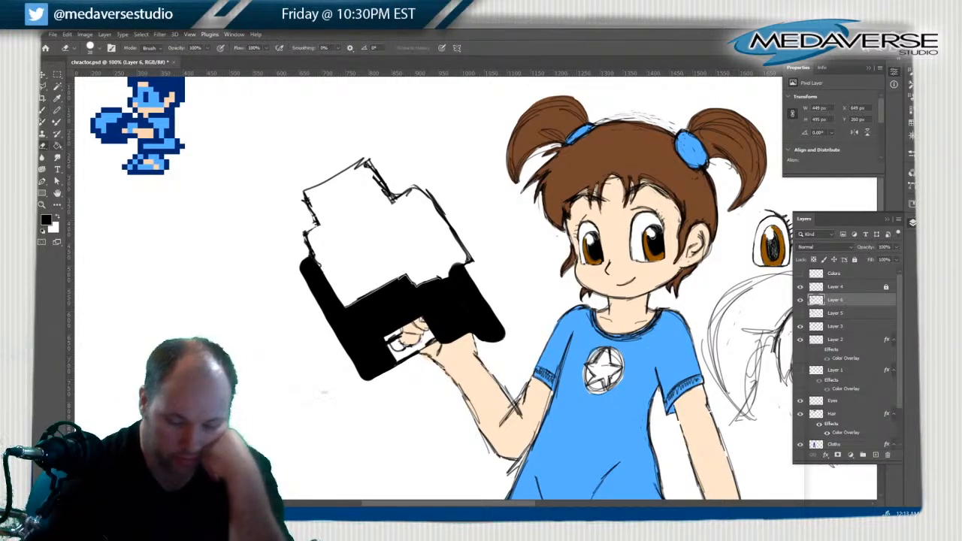
{"action": "mouse_move", "coordinate": [461, 263]}
{"action": "left_mouse_down"}
{"action": "mouse_move", "coordinate": [503, 335]}
{"action": "mouse_move", "coordinate": [473, 290]}
{"action": "mouse_move", "coordinate": [448, 274]}
{"action": "mouse_move", "coordinate": [469, 260]}
{"action": "mouse_move", "coordinate": [415, 287]}
{"action": "mouse_move", "coordinate": [405, 276]}
{"action": "left_mouse_up"}
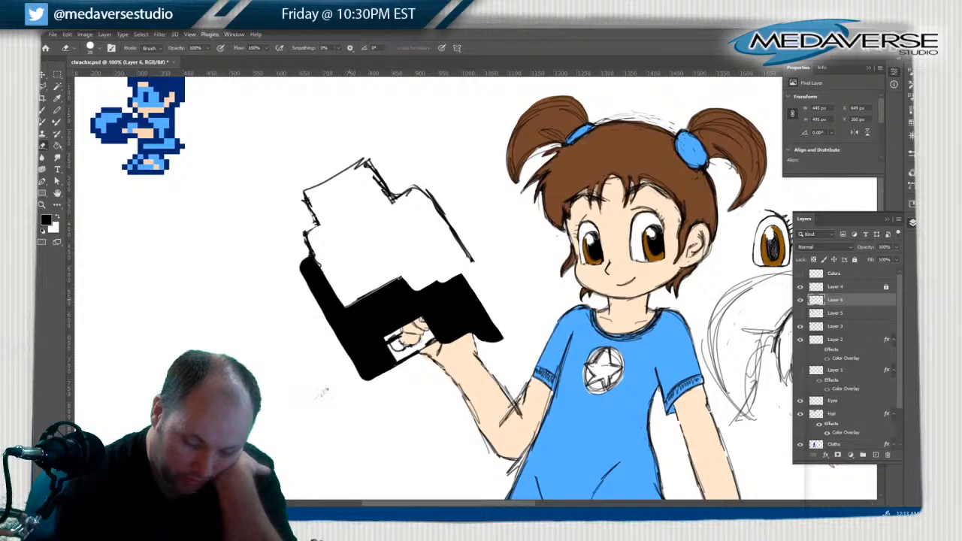
{"action": "mouse_move", "coordinate": [341, 307]}
{"action": "left_mouse_down"}
{"action": "mouse_move", "coordinate": [404, 280]}
{"action": "mouse_move", "coordinate": [469, 284]}
{"action": "left_mouse_up"}
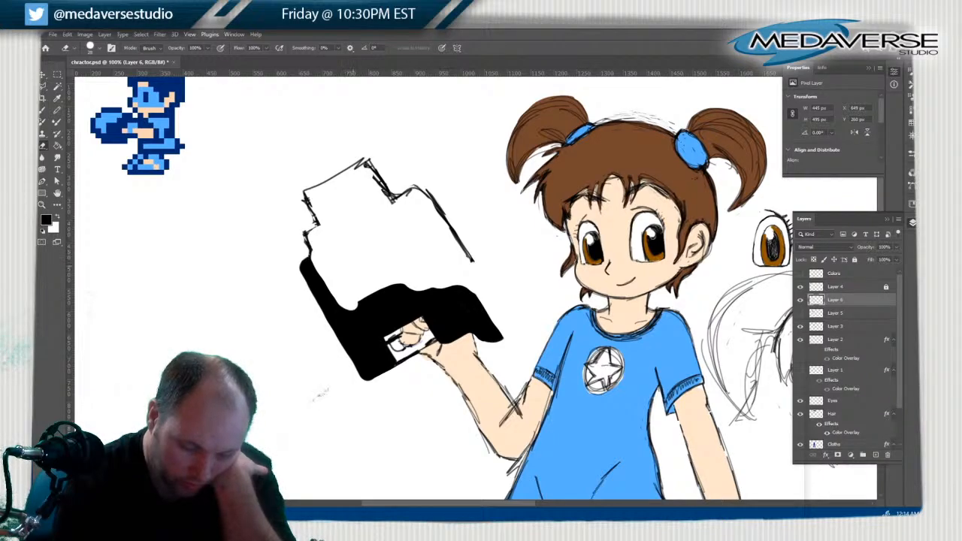
Extend the black section's upper edge to the outer corner and fill the enclosed gap with solid black
{"action": "key", "text": "b"}
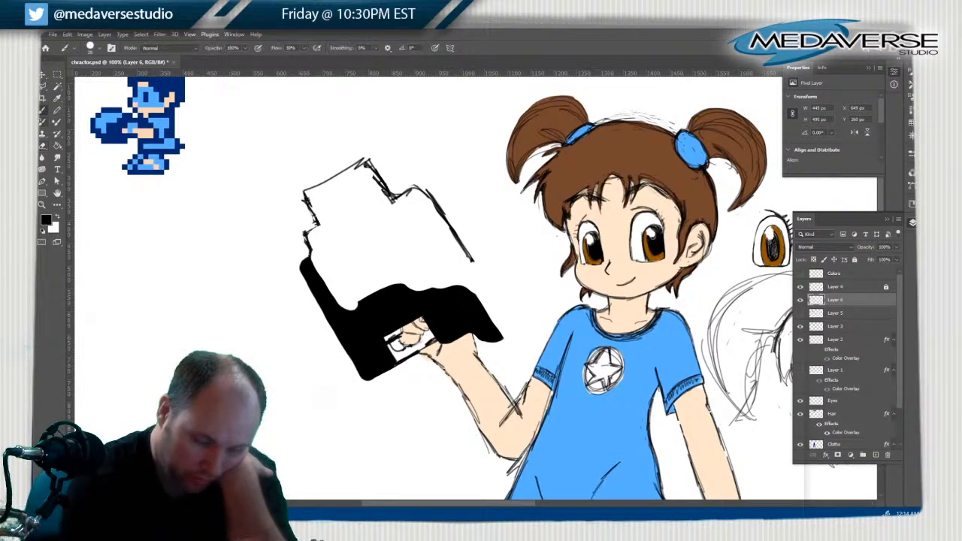
{"action": "mouse_move", "coordinate": [313, 266]}
{"action": "left_mouse_down"}
{"action": "mouse_move", "coordinate": [329, 263]}
{"action": "mouse_move", "coordinate": [367, 299]}
{"action": "left_mouse_up"}
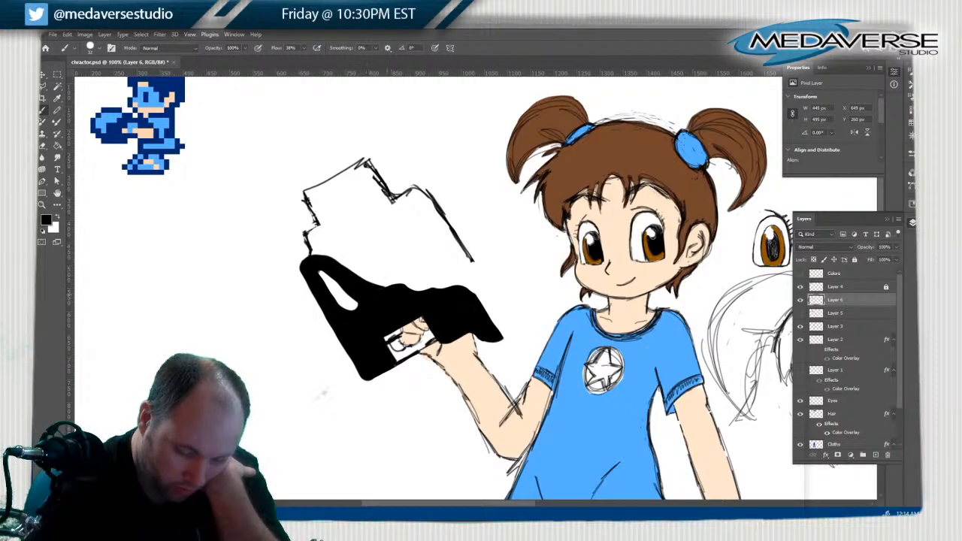
{"action": "mouse_move", "coordinate": [357, 293]}
{"action": "left_mouse_down"}
{"action": "mouse_move", "coordinate": [324, 277]}
{"action": "mouse_move", "coordinate": [350, 303]}
{"action": "mouse_move", "coordinate": [343, 295]}
{"action": "left_mouse_up"}
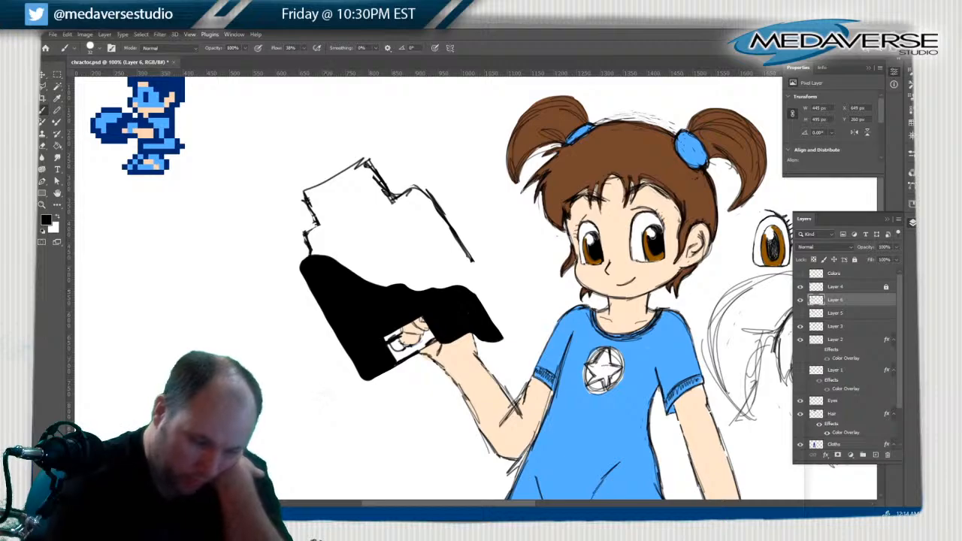
Erase the black section's outer lower corner into a rounded shape with a straight outer side, and clean the opening around the fist
{"action": "key", "text": "e"}
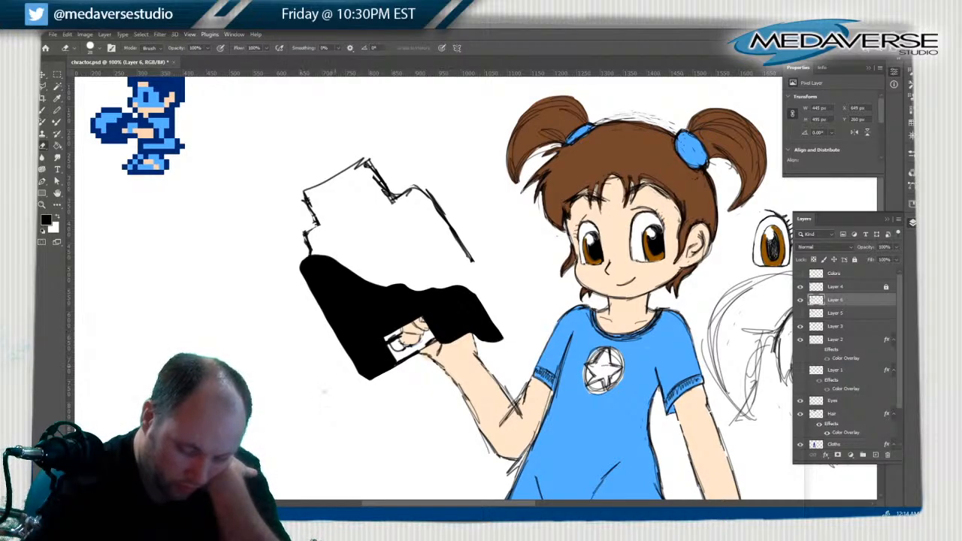
{"action": "mouse_move", "coordinate": [369, 384]}
{"action": "left_mouse_down"}
{"action": "mouse_move", "coordinate": [335, 343]}
{"action": "mouse_move", "coordinate": [368, 371]}
{"action": "mouse_move", "coordinate": [395, 366]}
{"action": "mouse_move", "coordinate": [344, 347]}
{"action": "mouse_move", "coordinate": [301, 268]}
{"action": "left_mouse_up"}
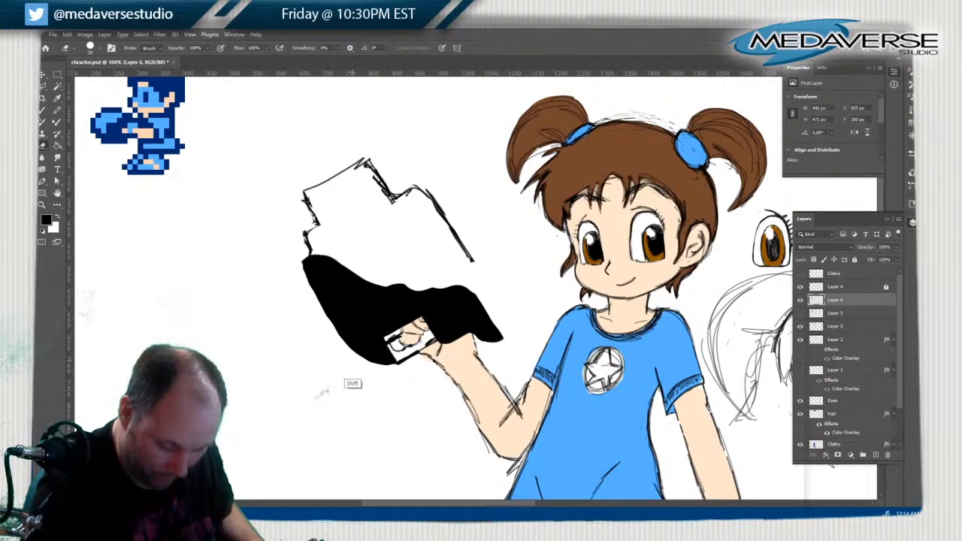
{"action": "left_click", "coordinate": [354, 368], "text": "shift"}
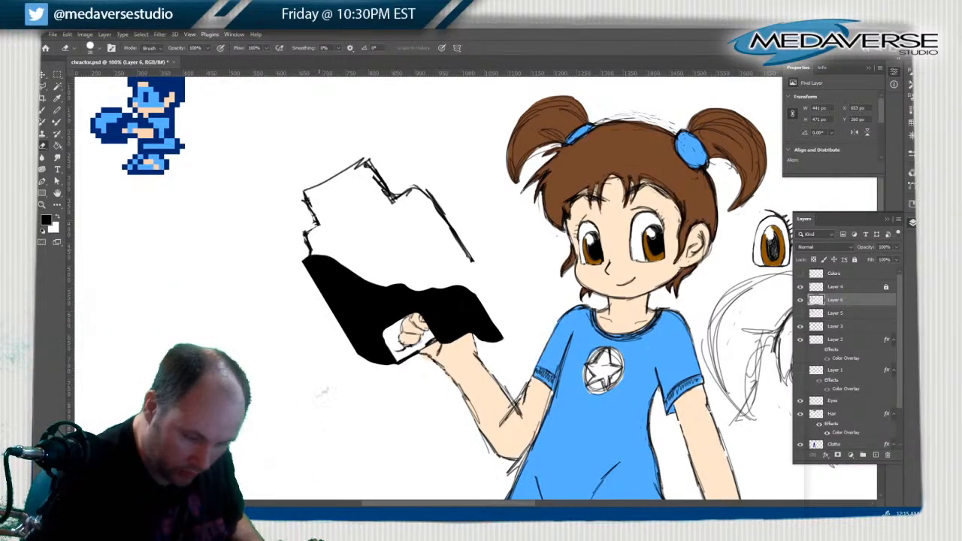
Set the brush size to 4 px and shade the grip strip below the girl's fist black
{"action": "key", "text": "b"}
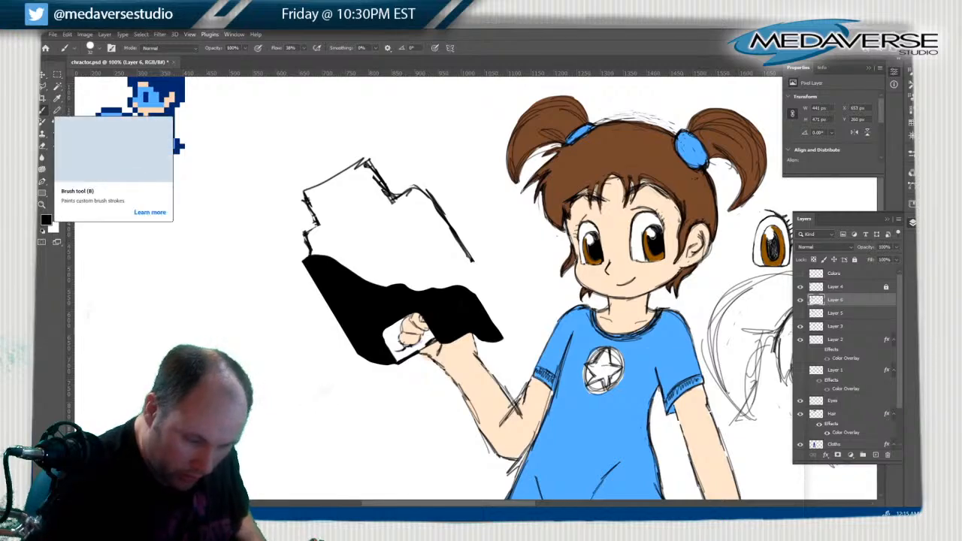
{"action": "left_click", "coordinate": [98, 48]}
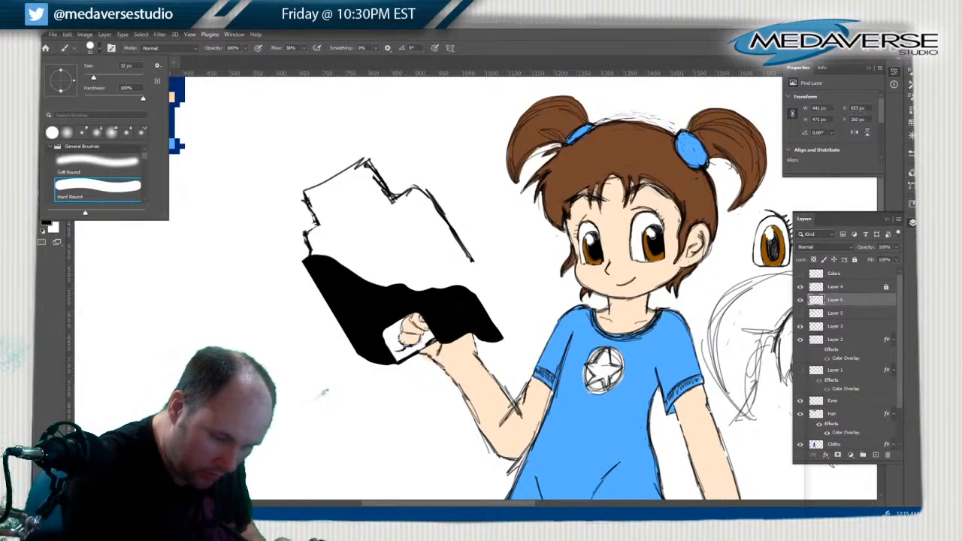
{"action": "key", "text": "bracketleft"}
{"action": "key", "text": "bracketright"}
{"action": "key", "text": "bracketright"}
{"action": "key", "text": "bracketright"}
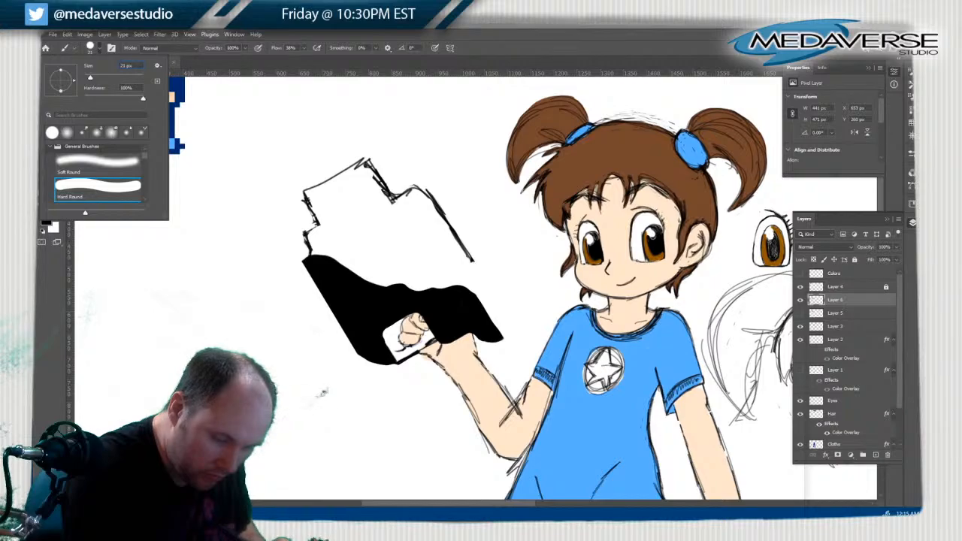
{"action": "key", "text": "bracketleft"}
{"action": "key", "text": "bracketleft"}
{"action": "key", "text": "bracketleft"}
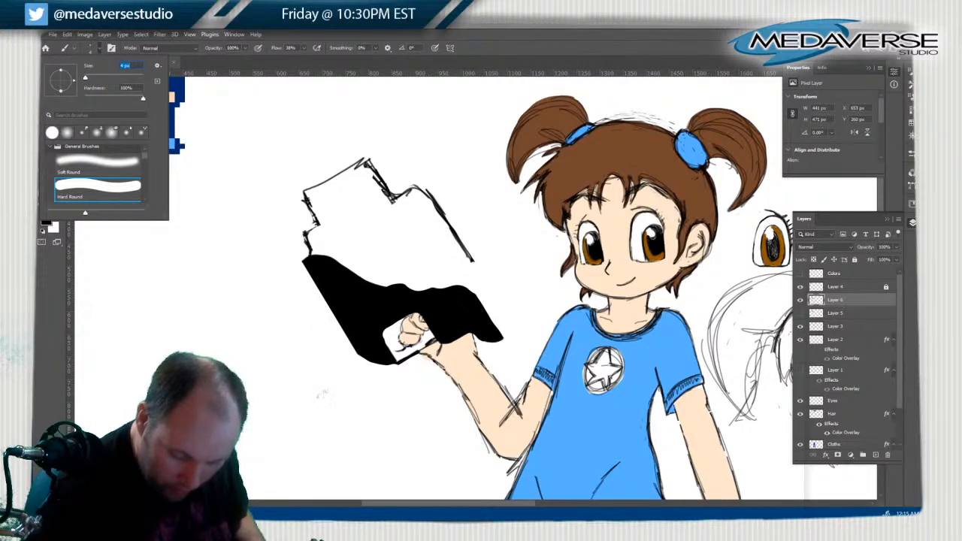
{"action": "key", "text": "Escape"}
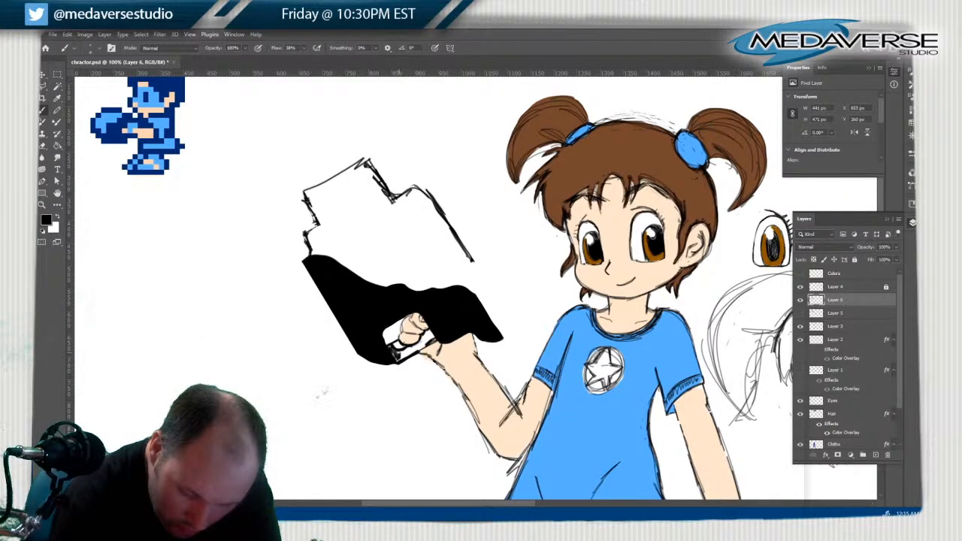
{"action": "left_click_drag", "start_coordinate": [402, 351], "coordinate": [429, 335]}
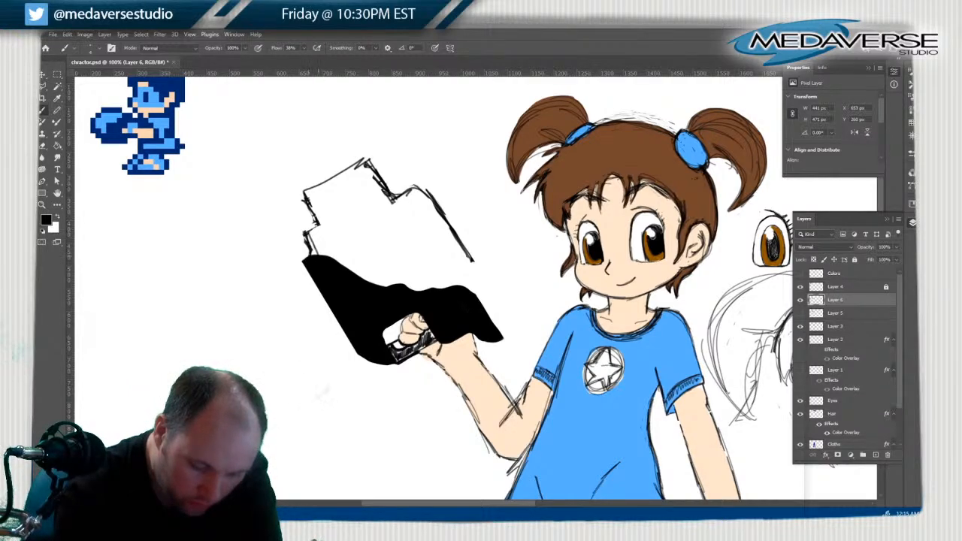
Sketch a narrower neck with rounded shoulders on the blaster's white upper section, bringing the blaster to about 441 by 474 px
{"action": "right_click", "coordinate": [313, 238]}
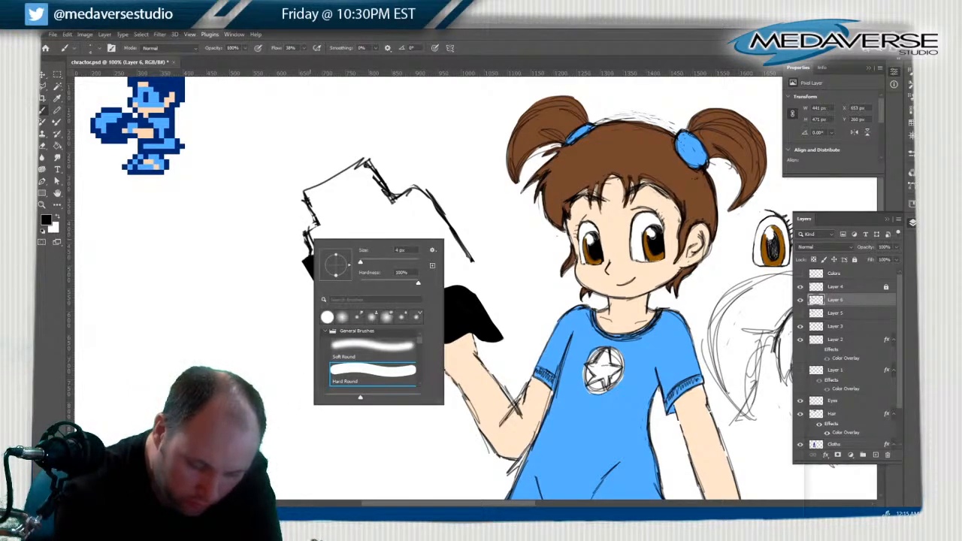
{"action": "key", "text": "Escape"}
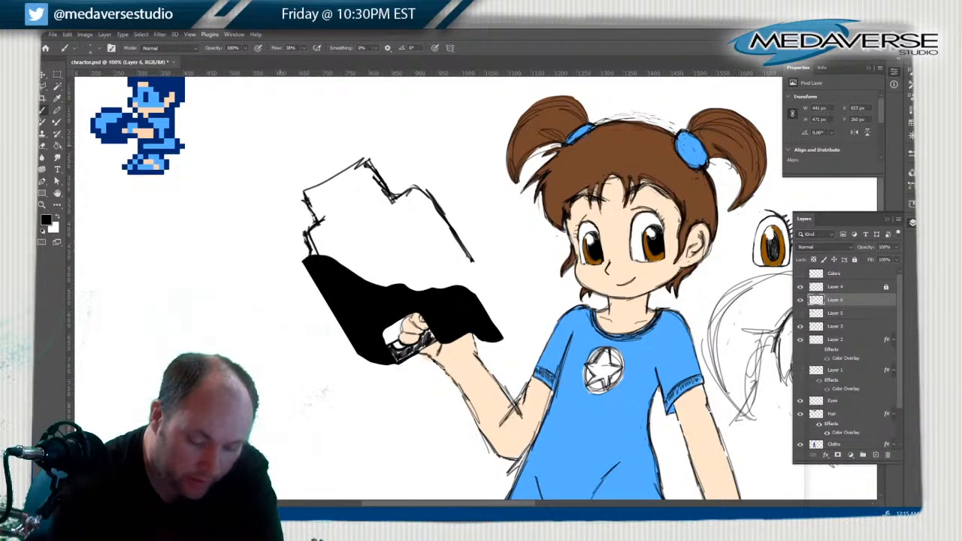
{"action": "mouse_move", "coordinate": [318, 219]}
{"action": "left_mouse_down"}
{"action": "mouse_move", "coordinate": [358, 200]}
{"action": "mouse_move", "coordinate": [346, 202]}
{"action": "mouse_move", "coordinate": [336, 186]}
{"action": "left_mouse_up"}
{"action": "left_click_drag", "start_coordinate": [323, 204], "coordinate": [349, 172]}
{"action": "left_click_drag", "start_coordinate": [326, 192], "coordinate": [335, 179]}
{"action": "mouse_move", "coordinate": [330, 217]}
{"action": "left_mouse_down"}
{"action": "mouse_move", "coordinate": [335, 178]}
{"action": "mouse_move", "coordinate": [388, 156]}
{"action": "mouse_move", "coordinate": [391, 193]}
{"action": "mouse_move", "coordinate": [433, 196]}
{"action": "mouse_move", "coordinate": [487, 304]}
{"action": "mouse_move", "coordinate": [426, 192]}
{"action": "mouse_move", "coordinate": [402, 194]}
{"action": "mouse_move", "coordinate": [384, 173]}
{"action": "mouse_move", "coordinate": [434, 209]}
{"action": "mouse_move", "coordinate": [415, 198]}
{"action": "left_mouse_up"}
{"action": "mouse_move", "coordinate": [418, 198]}
{"action": "left_mouse_down"}
{"action": "mouse_move", "coordinate": [397, 195]}
{"action": "mouse_move", "coordinate": [368, 164]}
{"action": "left_mouse_up"}
{"action": "left_click_drag", "start_coordinate": [368, 161], "coordinate": [322, 184]}
{"action": "left_click_drag", "start_coordinate": [335, 182], "coordinate": [320, 210]}
{"action": "left_click_drag", "start_coordinate": [366, 166], "coordinate": [341, 177]}
{"action": "mouse_move", "coordinate": [338, 177]}
{"action": "left_mouse_down"}
{"action": "mouse_move", "coordinate": [320, 184]}
{"action": "mouse_move", "coordinate": [307, 226]}
{"action": "left_mouse_up"}
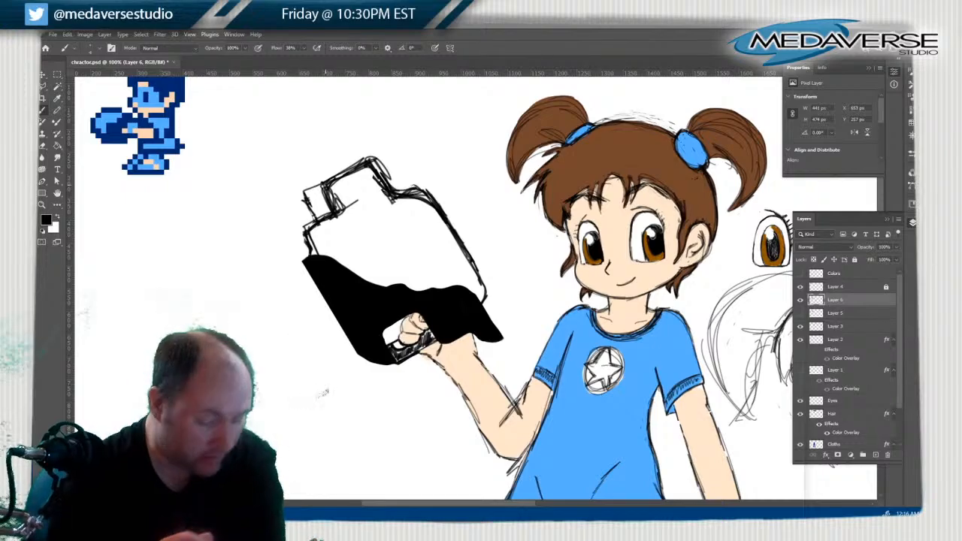
{"action": "mouse_move", "coordinate": [338, 215]}
{"action": "left_mouse_down"}
{"action": "mouse_move", "coordinate": [350, 235]}
{"action": "mouse_move", "coordinate": [390, 213]}
{"action": "mouse_move", "coordinate": [399, 195]}
{"action": "left_mouse_up"}
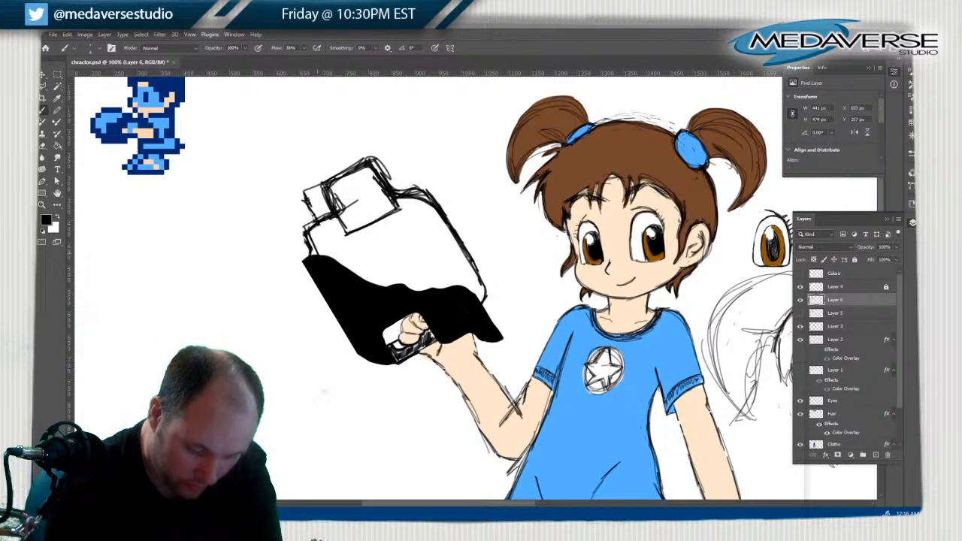
{"action": "mouse_move", "coordinate": [316, 252]}
{"action": "left_mouse_down"}
{"action": "mouse_move", "coordinate": [335, 227]}
{"action": "mouse_move", "coordinate": [330, 218]}
{"action": "mouse_move", "coordinate": [319, 253]}
{"action": "mouse_move", "coordinate": [330, 227]}
{"action": "left_mouse_up"}
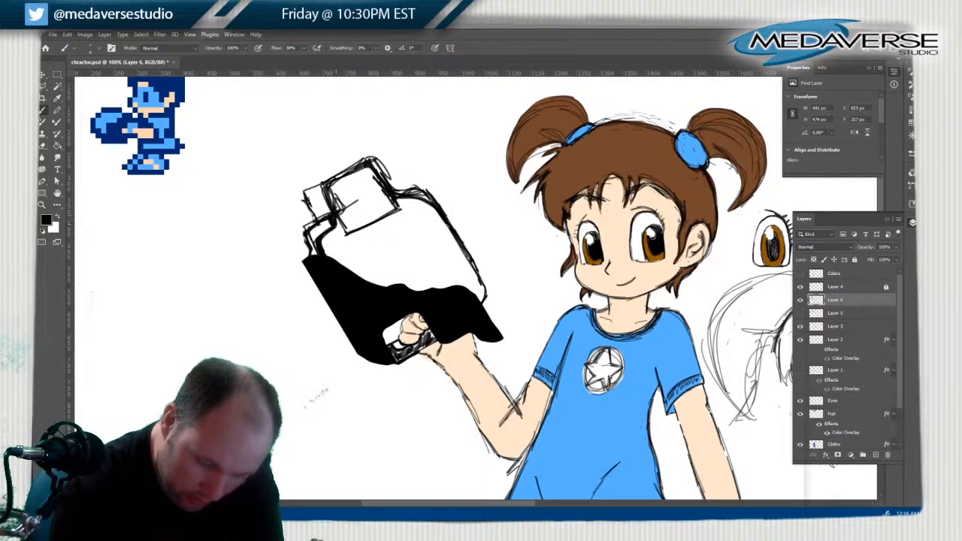
Erase the construction lines inside the blaster's neck and the doubled line at its outer shoulder
{"action": "key", "text": "e"}
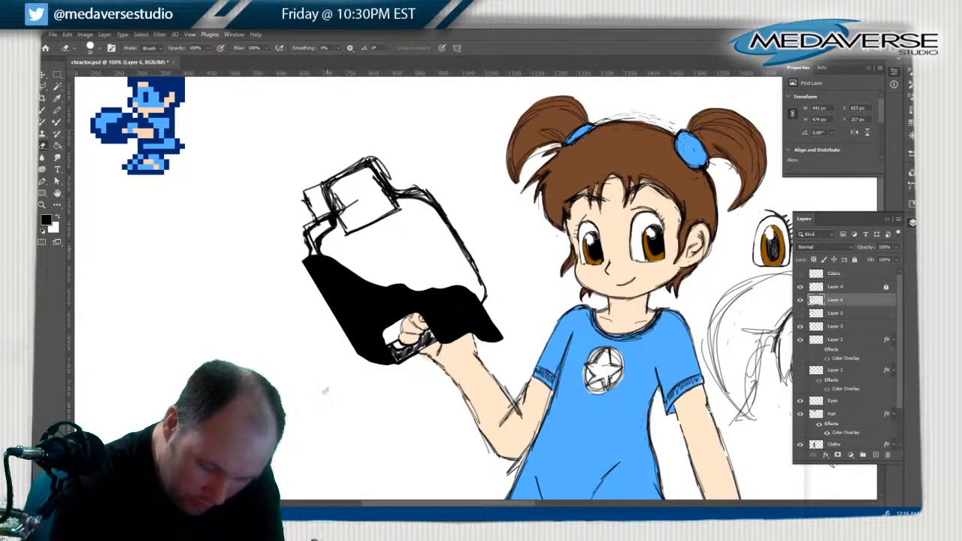
{"action": "mouse_move", "coordinate": [330, 234]}
{"action": "left_mouse_down"}
{"action": "mouse_move", "coordinate": [340, 226]}
{"action": "mouse_move", "coordinate": [328, 229]}
{"action": "left_mouse_up"}
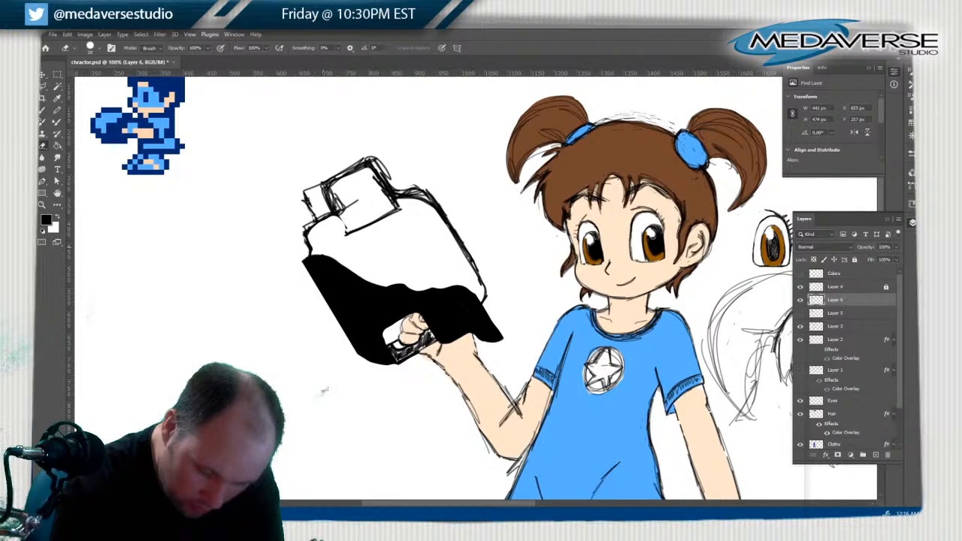
{"action": "mouse_move", "coordinate": [347, 236]}
{"action": "left_mouse_down"}
{"action": "mouse_move", "coordinate": [341, 212]}
{"action": "mouse_move", "coordinate": [356, 203]}
{"action": "mouse_move", "coordinate": [338, 197]}
{"action": "mouse_move", "coordinate": [339, 209]}
{"action": "mouse_move", "coordinate": [331, 190]}
{"action": "mouse_move", "coordinate": [360, 169]}
{"action": "mouse_move", "coordinate": [397, 212]}
{"action": "mouse_move", "coordinate": [350, 231]}
{"action": "left_mouse_up"}
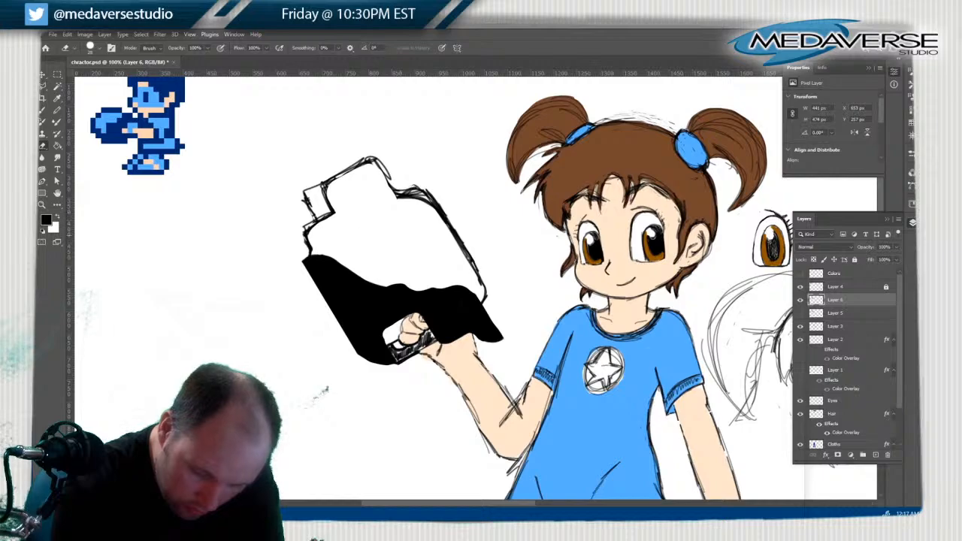
Erase the old corner outside the neck and thin the doubled lines facing the girl, leaving the blaster about 439 by 473 px
{"action": "mouse_move", "coordinate": [308, 188]}
{"action": "left_mouse_down"}
{"action": "mouse_move", "coordinate": [328, 181]}
{"action": "mouse_move", "coordinate": [305, 246]}
{"action": "left_mouse_up"}
{"action": "left_click_drag", "start_coordinate": [305, 191], "coordinate": [306, 206]}
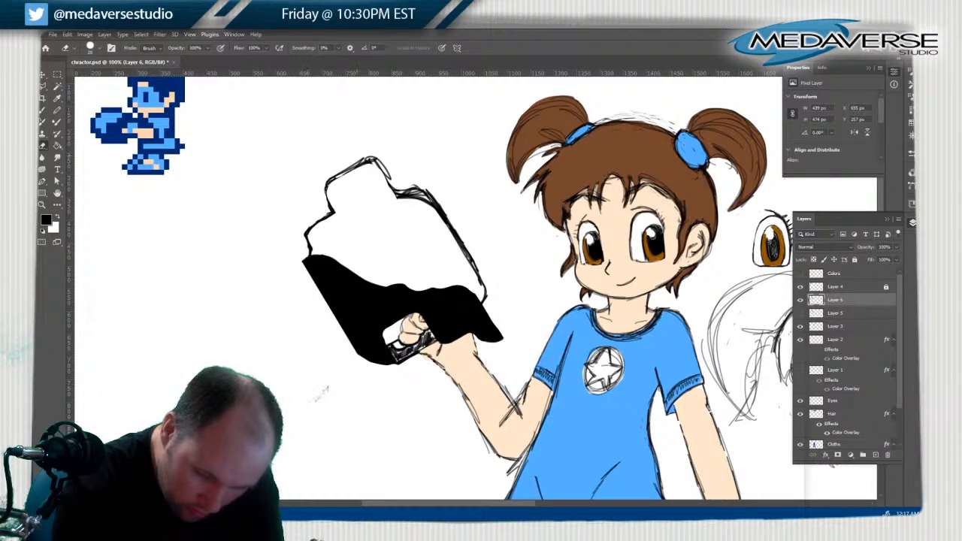
{"action": "mouse_move", "coordinate": [372, 157]}
{"action": "left_mouse_down"}
{"action": "mouse_move", "coordinate": [399, 193]}
{"action": "mouse_move", "coordinate": [433, 198]}
{"action": "mouse_move", "coordinate": [474, 265]}
{"action": "left_mouse_up"}
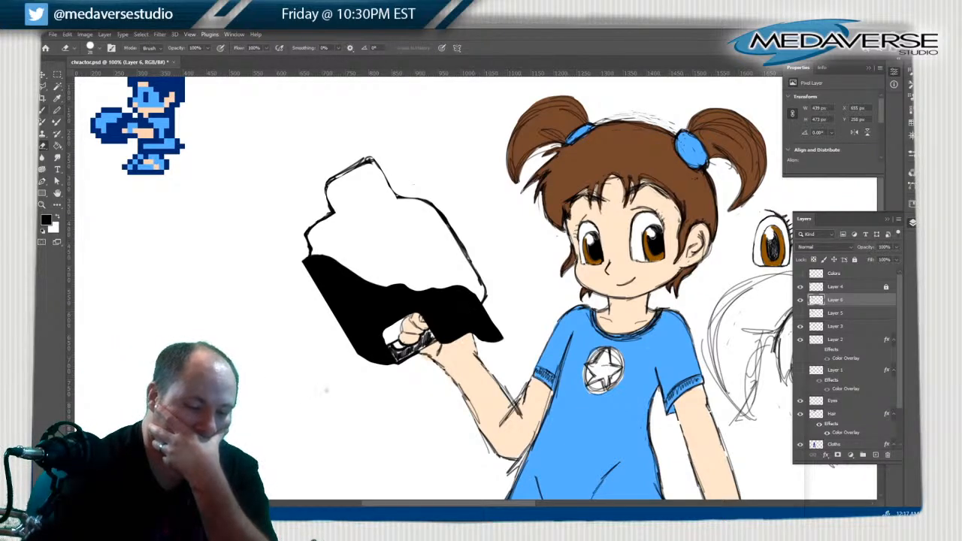
Shade a black band across the blaster's muzzle and draw two round buttons on the shoulder facing the girl
{"action": "key", "text": "b"}
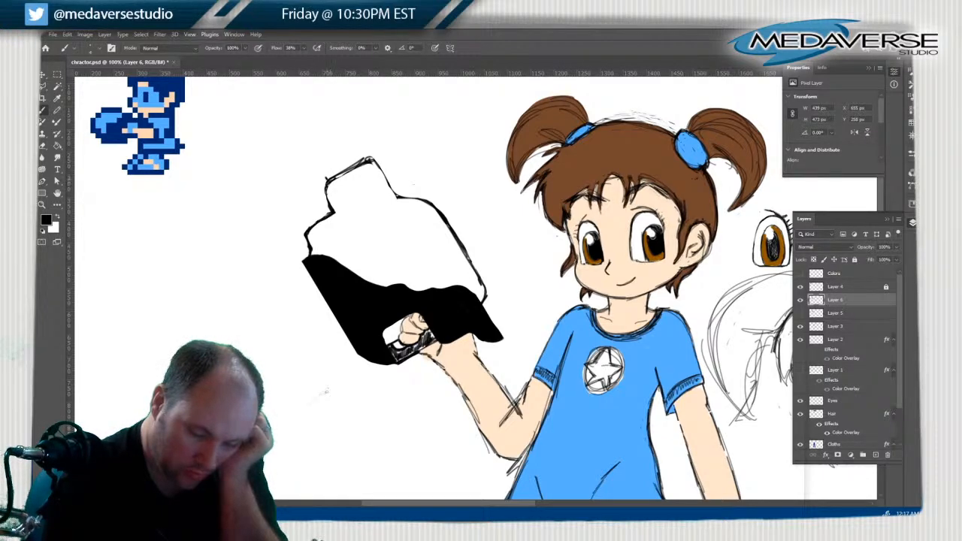
{"action": "left_click_drag", "start_coordinate": [327, 179], "coordinate": [363, 158]}
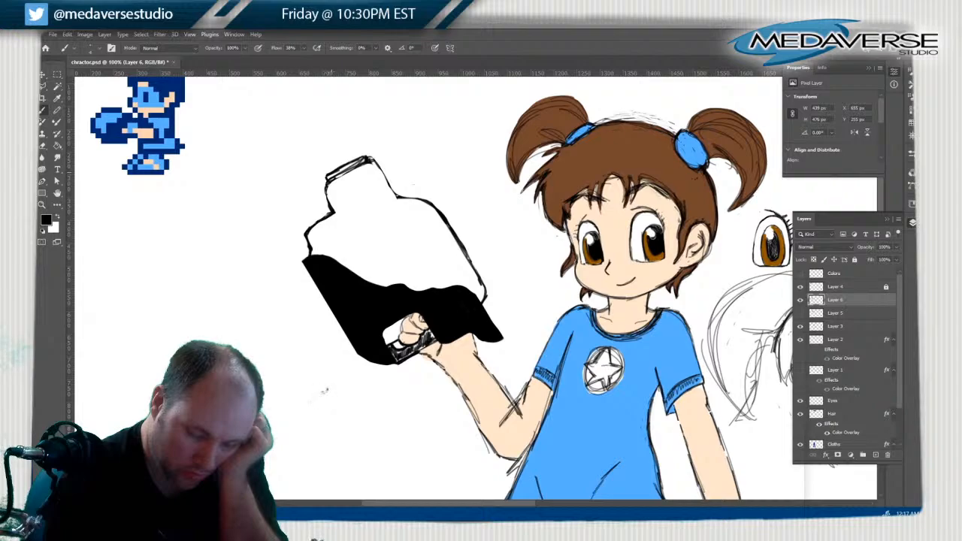
{"action": "mouse_move", "coordinate": [331, 177]}
{"action": "left_mouse_down"}
{"action": "mouse_move", "coordinate": [365, 158]}
{"action": "mouse_move", "coordinate": [407, 208]}
{"action": "mouse_move", "coordinate": [435, 207]}
{"action": "left_mouse_up"}
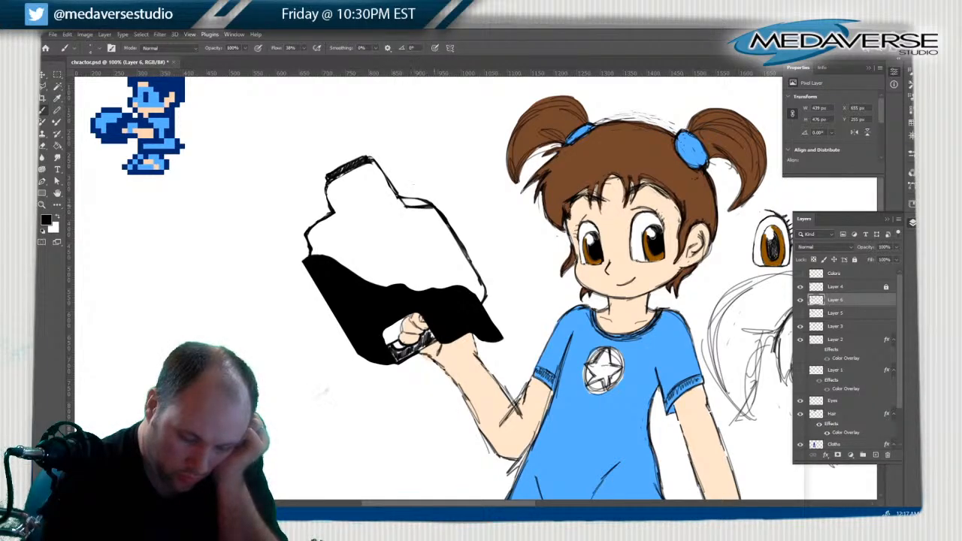
{"action": "mouse_move", "coordinate": [373, 160]}
{"action": "left_mouse_down"}
{"action": "mouse_move", "coordinate": [407, 206]}
{"action": "mouse_move", "coordinate": [391, 189]}
{"action": "left_mouse_up"}
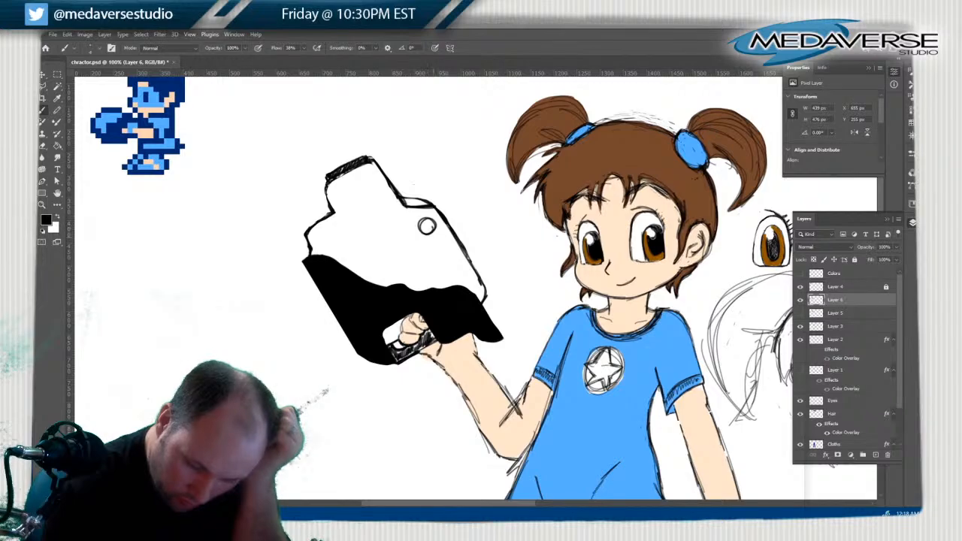
{"action": "mouse_move", "coordinate": [445, 257]}
{"action": "left_mouse_down"}
{"action": "mouse_move", "coordinate": [432, 248]}
{"action": "mouse_move", "coordinate": [449, 246]}
{"action": "left_mouse_up"}
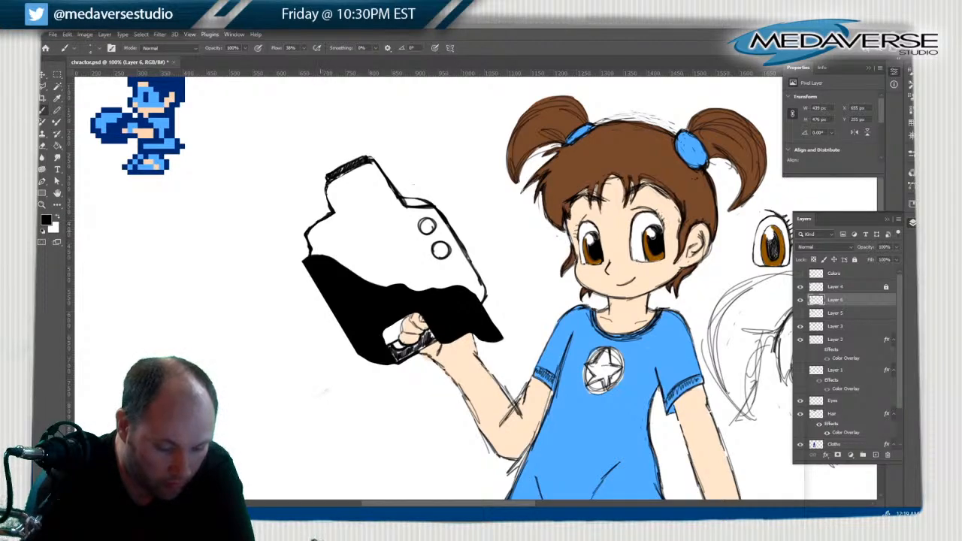
Redraw the blaster's outer shoulder farther inward, erasing the old edge and trimming the black section, leaving the blaster about 407 by 476 px
{"action": "left_click_drag", "start_coordinate": [320, 223], "coordinate": [335, 262]}
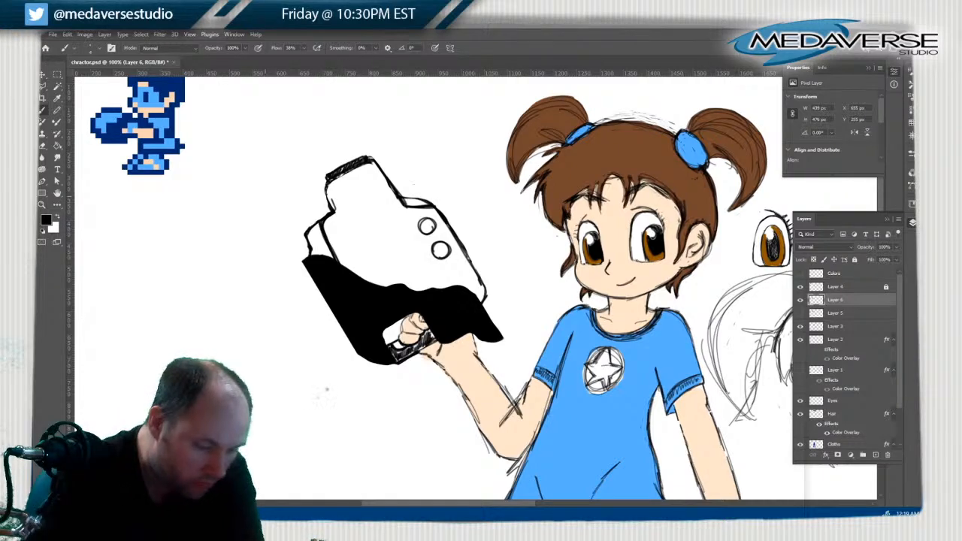
{"action": "key", "text": "e"}
{"action": "mouse_move", "coordinate": [315, 222]}
{"action": "left_mouse_down"}
{"action": "mouse_move", "coordinate": [304, 264]}
{"action": "mouse_move", "coordinate": [308, 257]}
{"action": "mouse_move", "coordinate": [329, 308]}
{"action": "left_mouse_up"}
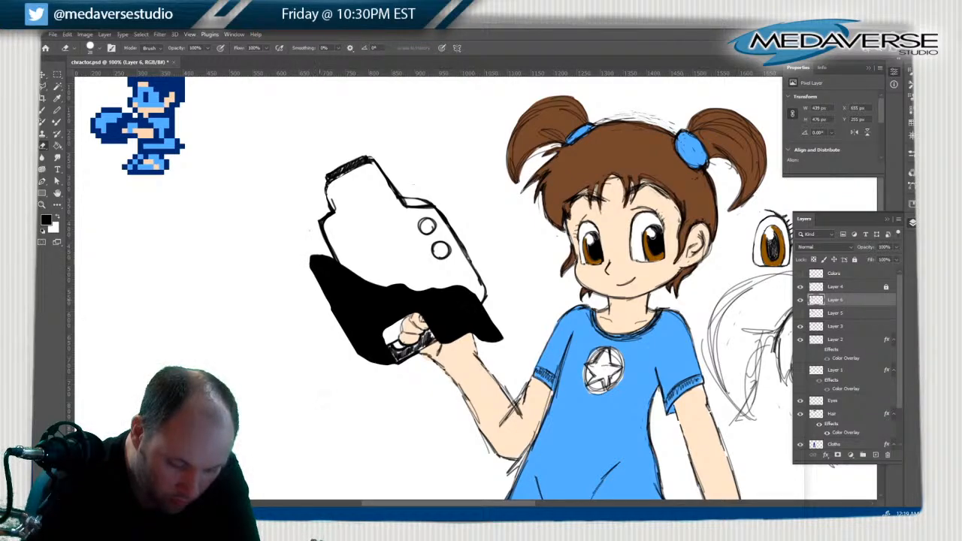
{"action": "left_click_drag", "start_coordinate": [309, 256], "coordinate": [330, 308]}
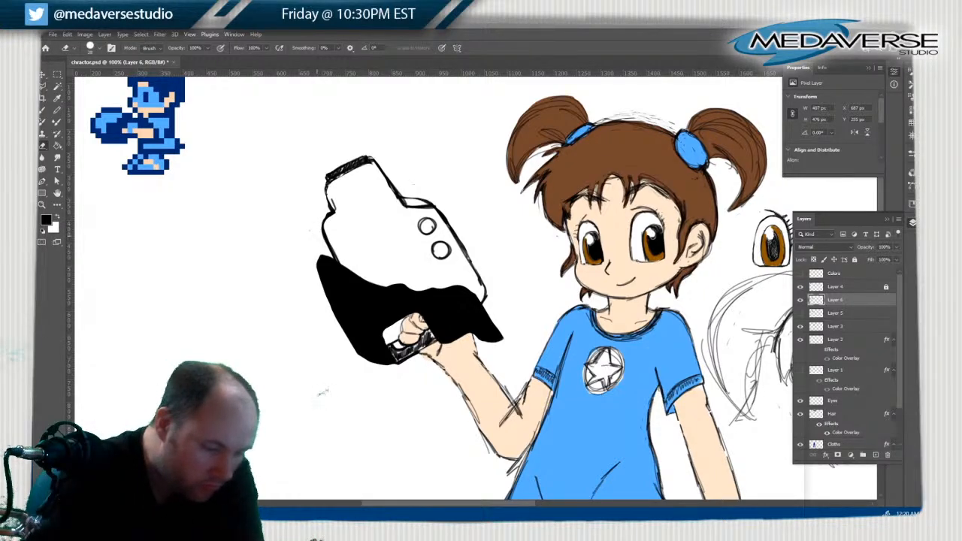
Sketch a curved strip along the blaster's outer side, erase the old neck corner inside it and add short hatch marks
{"action": "key", "text": "b"}
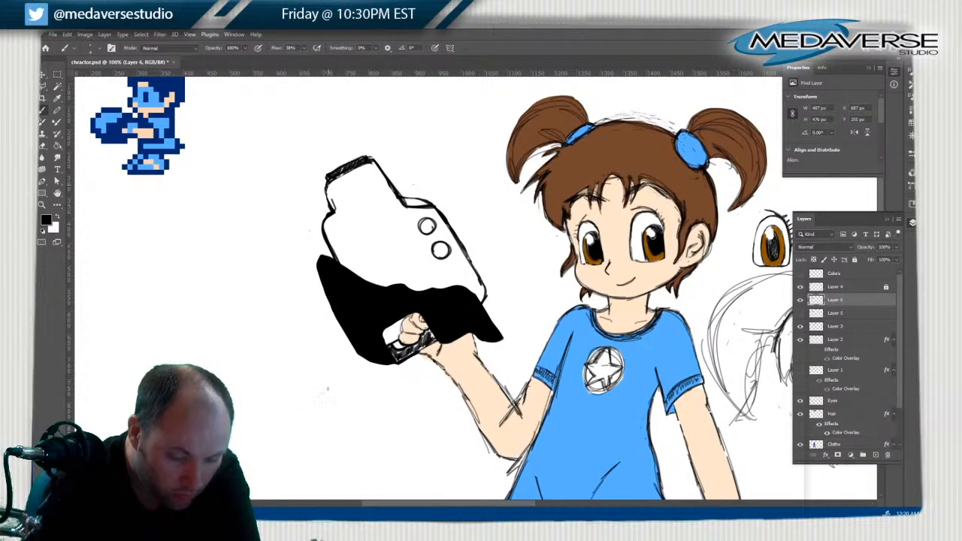
{"action": "mouse_move", "coordinate": [331, 183]}
{"action": "left_mouse_down"}
{"action": "mouse_move", "coordinate": [368, 281]}
{"action": "mouse_move", "coordinate": [333, 183]}
{"action": "left_mouse_up"}
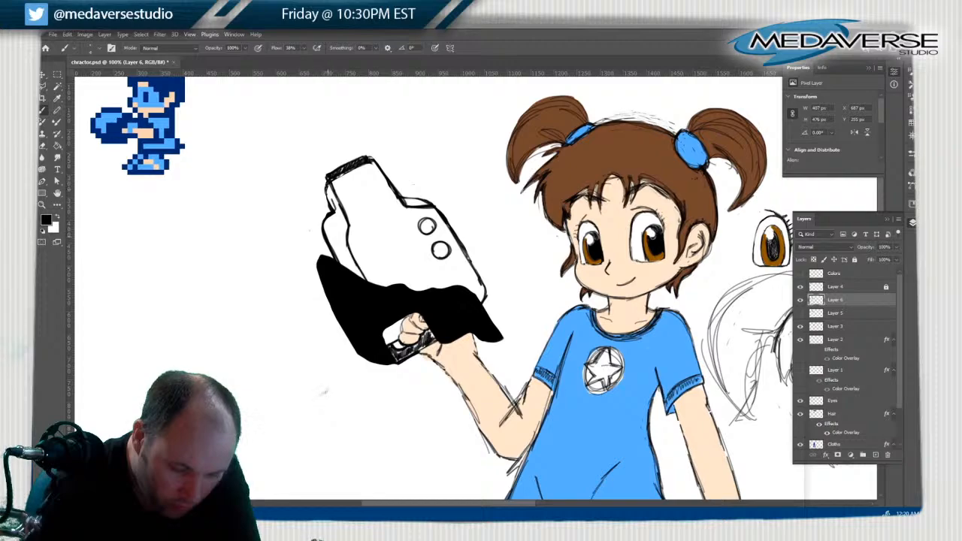
{"action": "mouse_move", "coordinate": [326, 241]}
{"action": "left_mouse_down"}
{"action": "mouse_move", "coordinate": [328, 182]}
{"action": "mouse_move", "coordinate": [320, 228]}
{"action": "mouse_move", "coordinate": [329, 185]}
{"action": "mouse_move", "coordinate": [322, 213]}
{"action": "left_mouse_up"}
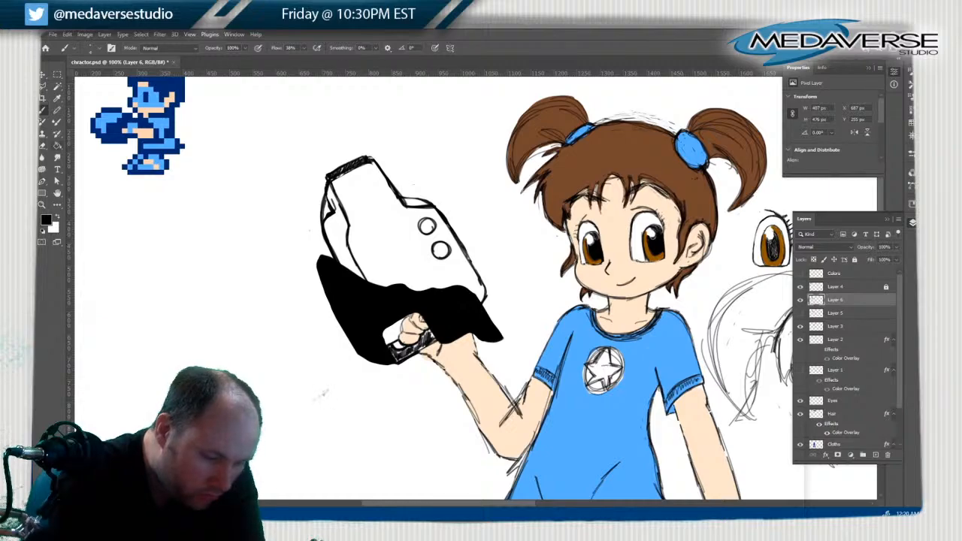
{"action": "key", "text": "e"}
{"action": "mouse_move", "coordinate": [329, 209]}
{"action": "left_mouse_down"}
{"action": "mouse_move", "coordinate": [324, 224]}
{"action": "mouse_move", "coordinate": [324, 210]}
{"action": "left_mouse_up"}
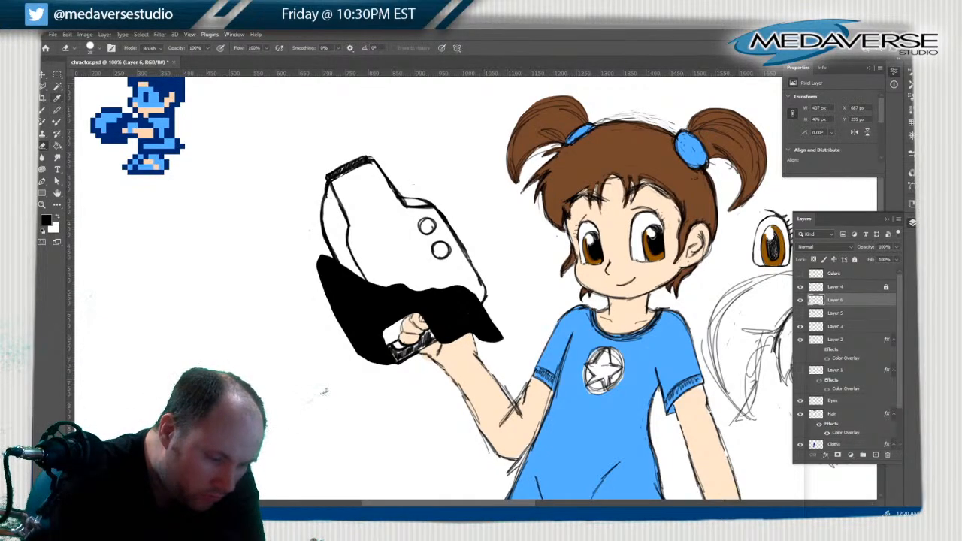
{"action": "key", "text": "b"}
{"action": "key", "text": "shift+b"}
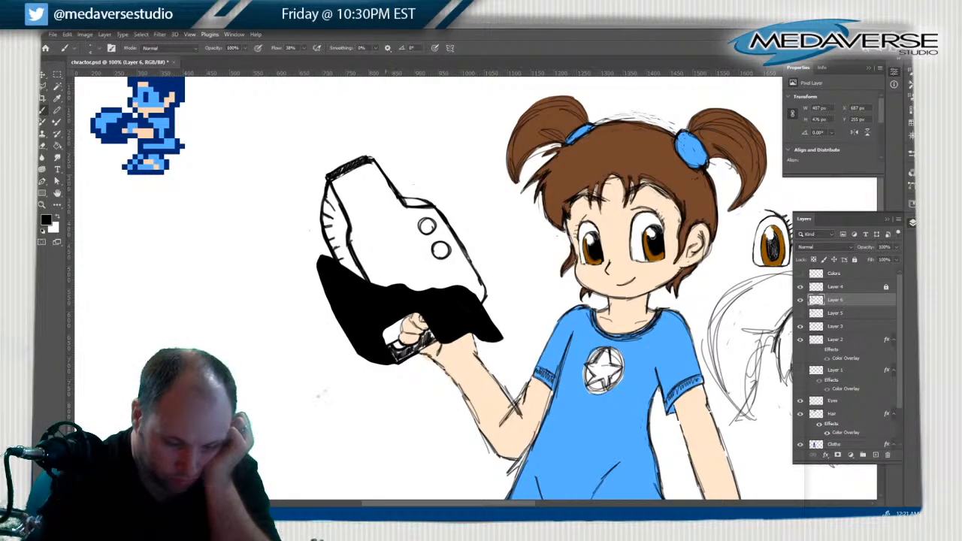
Widen the blaster's neck toward the girl with a new outline, erasing the old inner edge and the two round buttons
{"action": "mouse_move", "coordinate": [374, 159]}
{"action": "left_mouse_down"}
{"action": "mouse_move", "coordinate": [428, 200]}
{"action": "mouse_move", "coordinate": [373, 155]}
{"action": "left_mouse_up"}
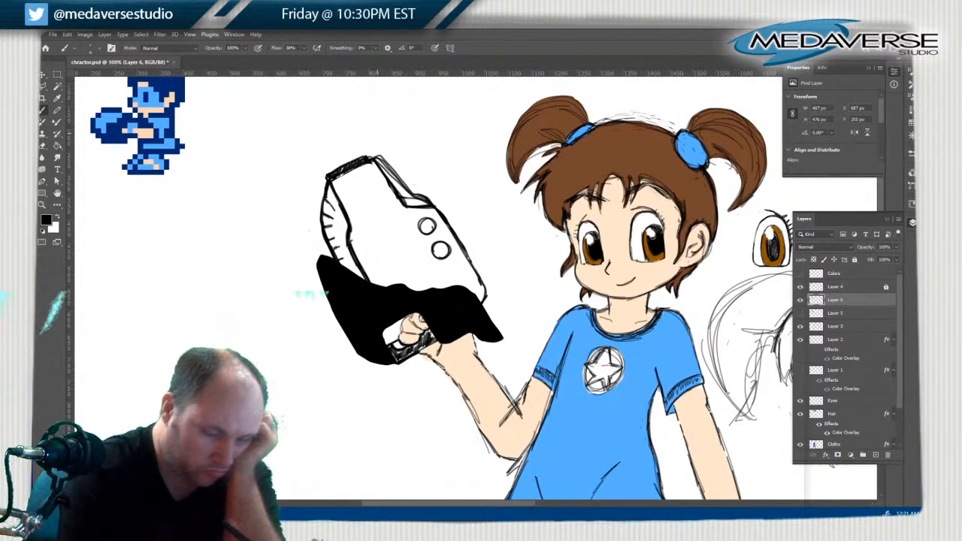
{"action": "key", "text": "e"}
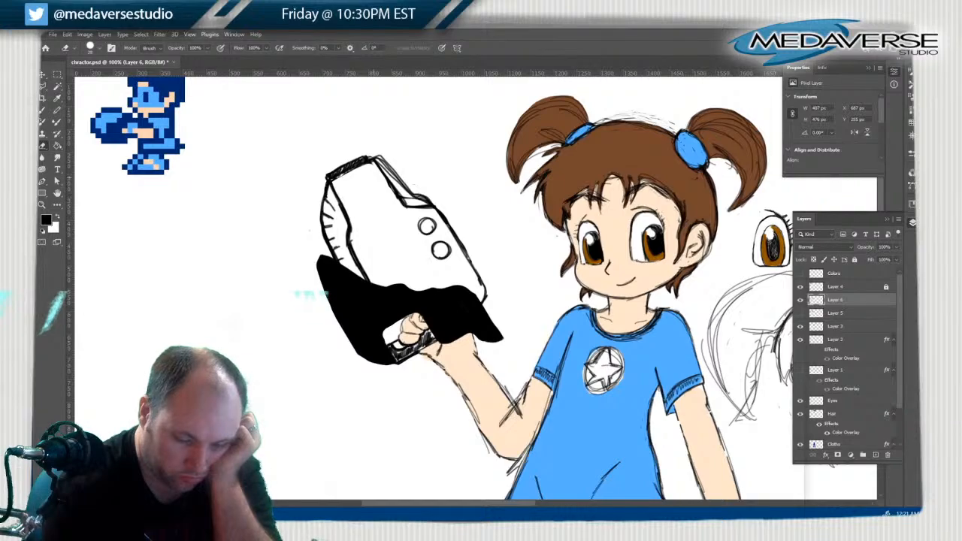
{"action": "mouse_move", "coordinate": [379, 171]}
{"action": "left_mouse_down"}
{"action": "mouse_move", "coordinate": [427, 218]}
{"action": "mouse_move", "coordinate": [444, 249]}
{"action": "mouse_move", "coordinate": [435, 254]}
{"action": "left_mouse_up"}
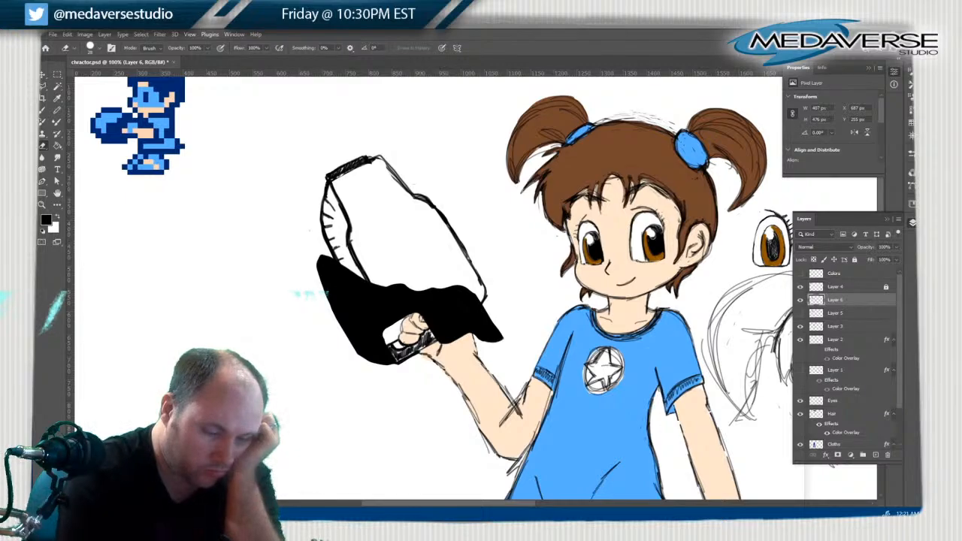
Draw a double-line band across the blaster's white body and erase the outline between its lines on the girl's side
{"action": "key", "text": "b"}
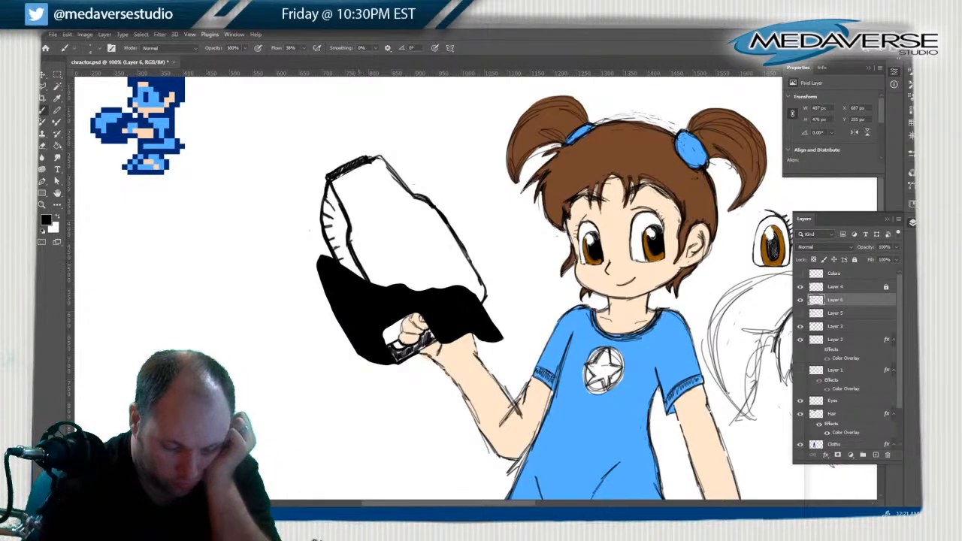
{"action": "mouse_move", "coordinate": [362, 262]}
{"action": "left_mouse_down"}
{"action": "mouse_move", "coordinate": [441, 223]}
{"action": "mouse_move", "coordinate": [367, 263]}
{"action": "mouse_move", "coordinate": [378, 267]}
{"action": "mouse_move", "coordinate": [443, 229]}
{"action": "left_mouse_up"}
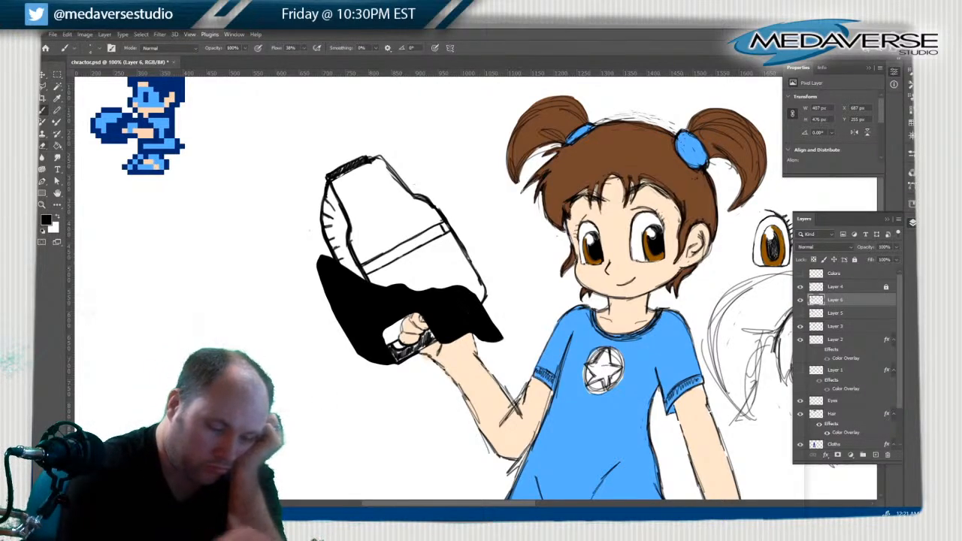
{"action": "key", "text": "e"}
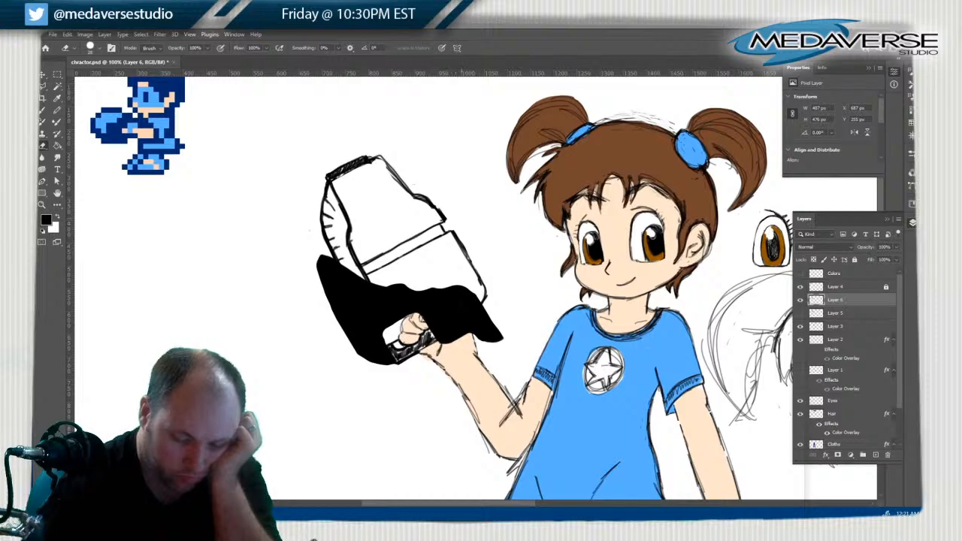
Draw two narrow slots above the band and a curved collar line across the base of the neck
{"action": "key", "text": "b"}
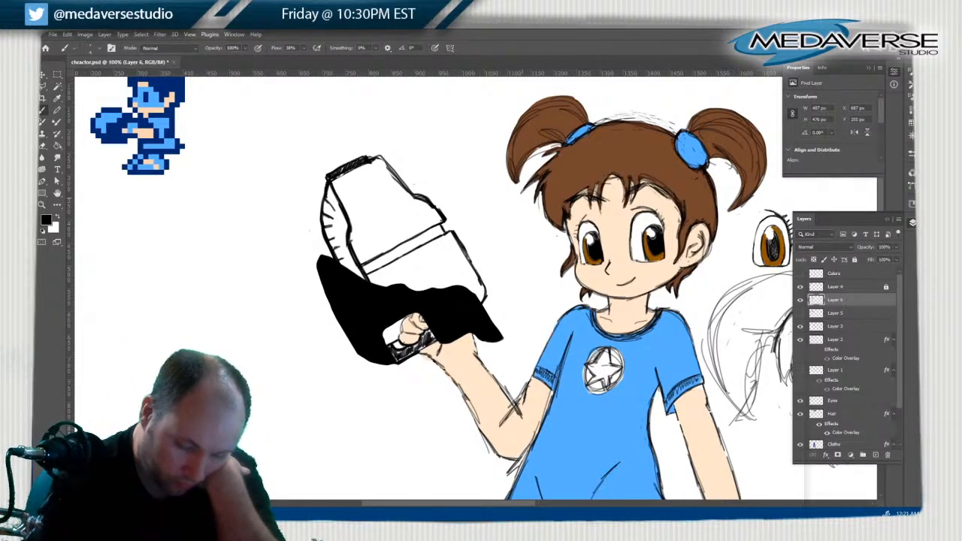
{"action": "left_click_drag", "start_coordinate": [360, 239], "coordinate": [369, 253]}
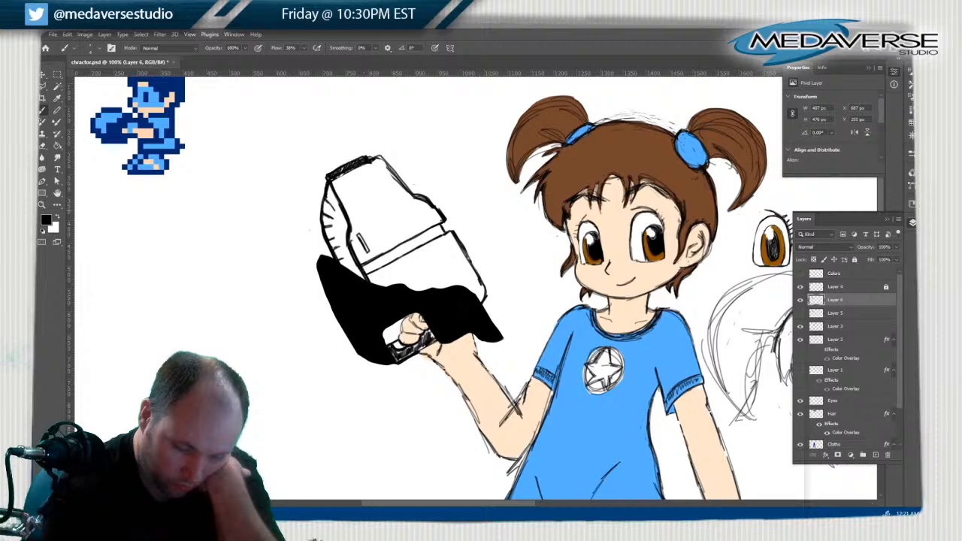
{"action": "left_click_drag", "start_coordinate": [417, 208], "coordinate": [426, 223]}
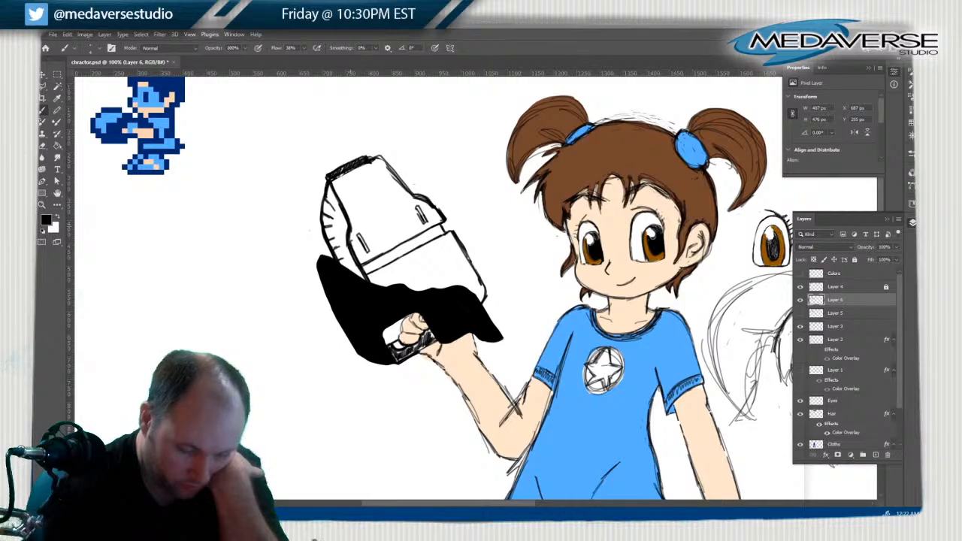
{"action": "left_click_drag", "start_coordinate": [352, 225], "coordinate": [398, 198]}
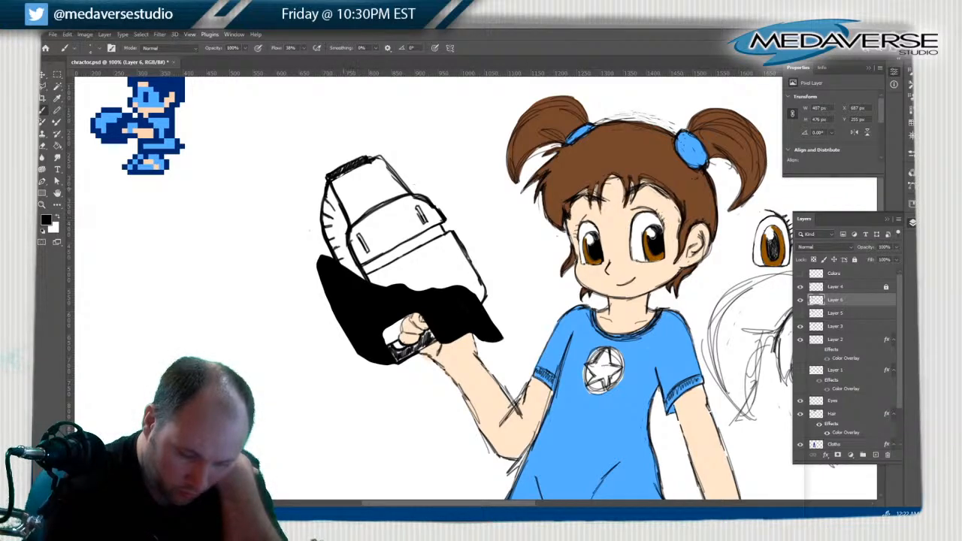
Replace the muzzle's black shading with a thin outlined rim and curve the neck's outer edge, bringing the blaster to about 407 by 493 px
{"action": "key", "text": "e"}
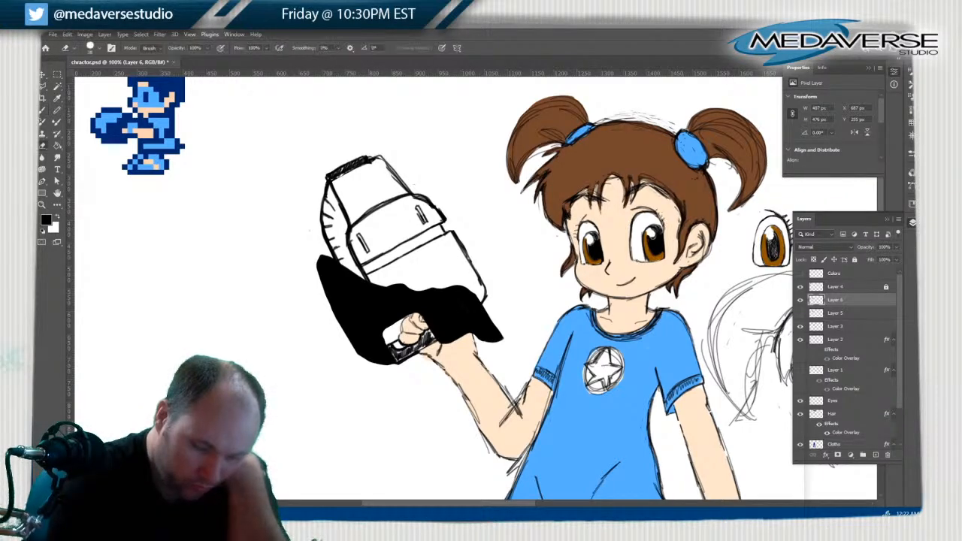
{"action": "left_click_drag", "start_coordinate": [328, 178], "coordinate": [370, 159]}
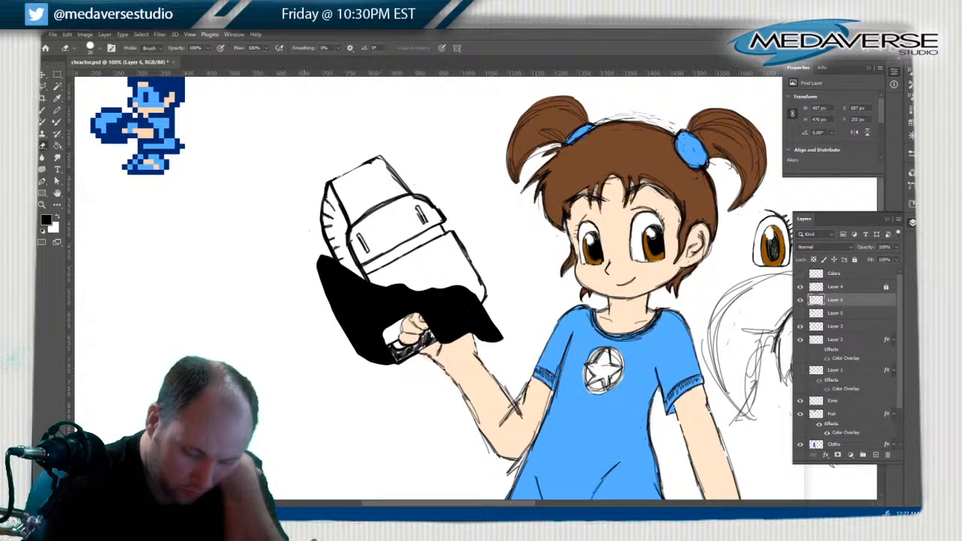
{"action": "key", "text": "b"}
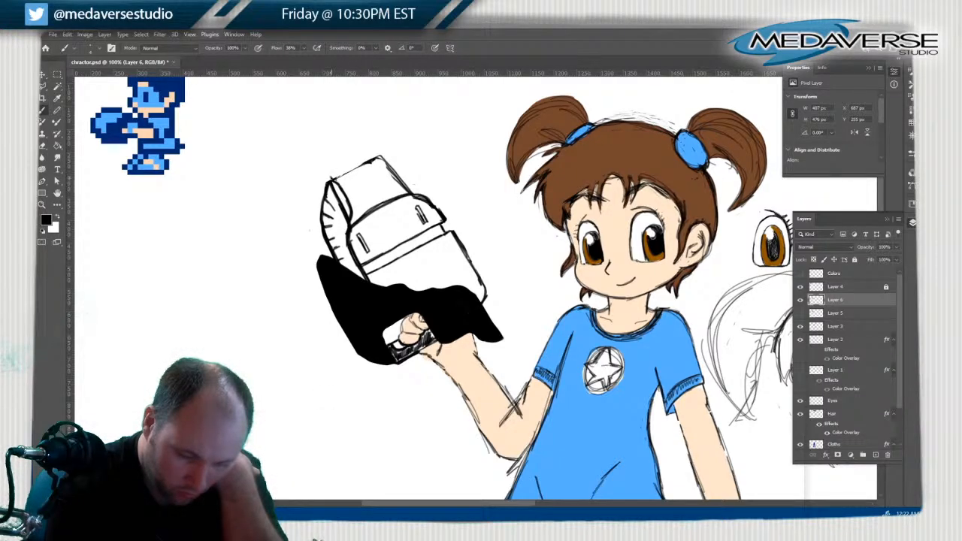
{"action": "mouse_move", "coordinate": [329, 173]}
{"action": "left_mouse_down"}
{"action": "mouse_move", "coordinate": [382, 155]}
{"action": "mouse_move", "coordinate": [375, 149]}
{"action": "mouse_move", "coordinate": [381, 155]}
{"action": "mouse_move", "coordinate": [358, 169]}
{"action": "left_mouse_up"}
{"action": "left_click_drag", "start_coordinate": [371, 161], "coordinate": [380, 156]}
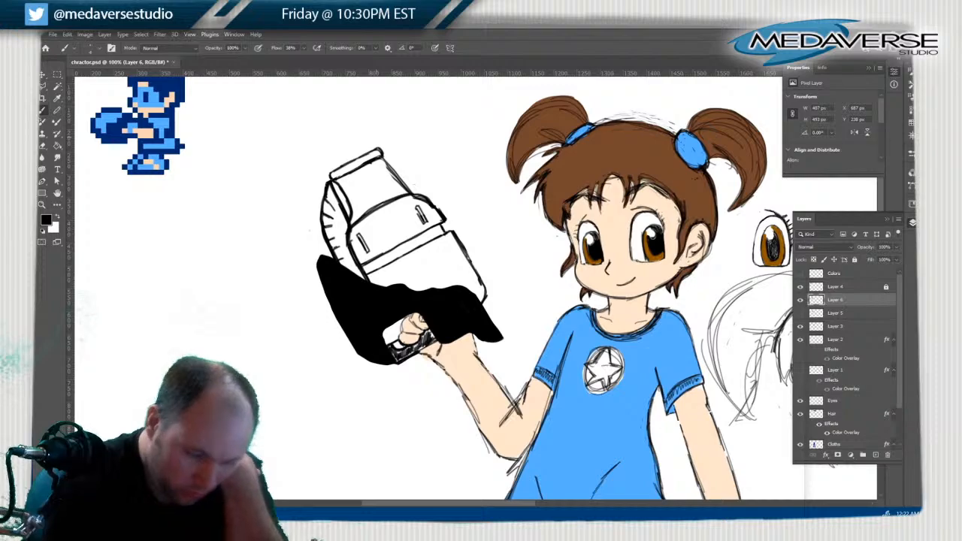
Erase the old straight edge and hatching beside the muzzle, and darken the neck's side outlines
{"action": "key", "text": "e"}
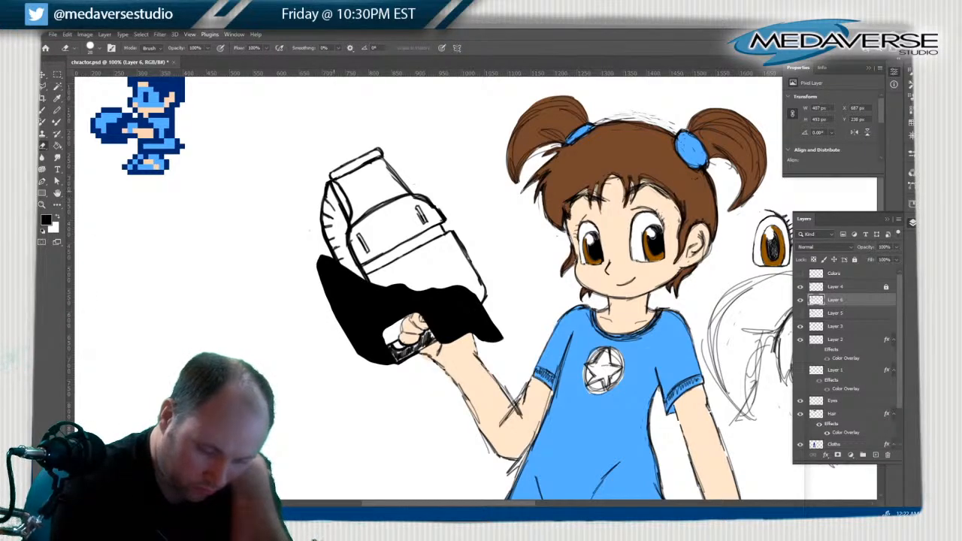
{"action": "mouse_move", "coordinate": [335, 194]}
{"action": "left_mouse_down"}
{"action": "mouse_move", "coordinate": [348, 221]}
{"action": "mouse_move", "coordinate": [331, 184]}
{"action": "left_mouse_up"}
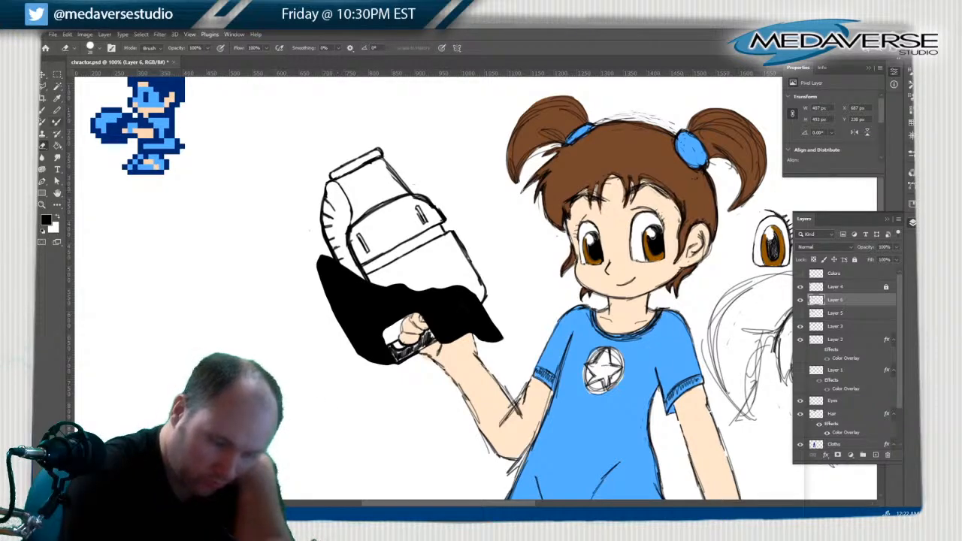
{"action": "key", "text": "b"}
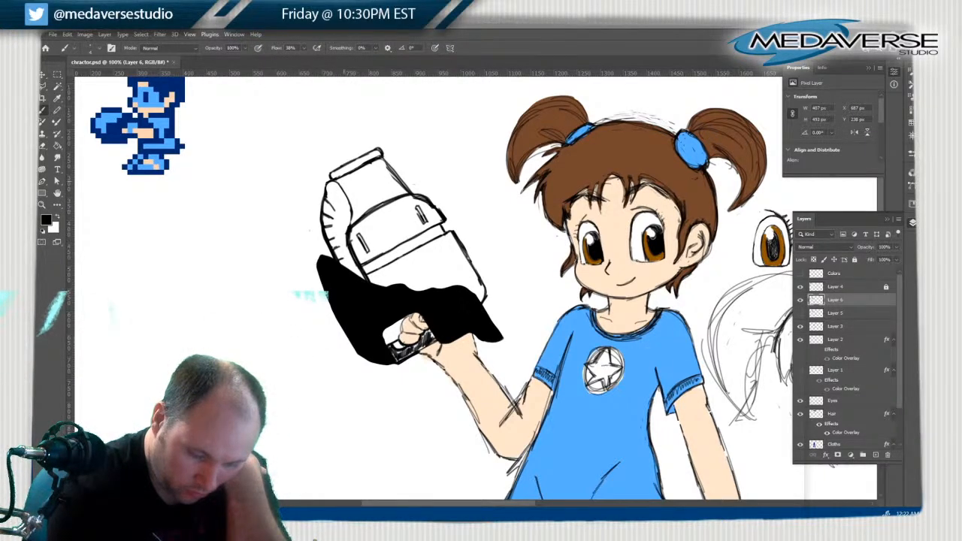
{"action": "mouse_move", "coordinate": [340, 185]}
{"action": "left_mouse_down"}
{"action": "mouse_move", "coordinate": [351, 214]}
{"action": "mouse_move", "coordinate": [346, 242]}
{"action": "mouse_move", "coordinate": [345, 193]}
{"action": "left_mouse_up"}
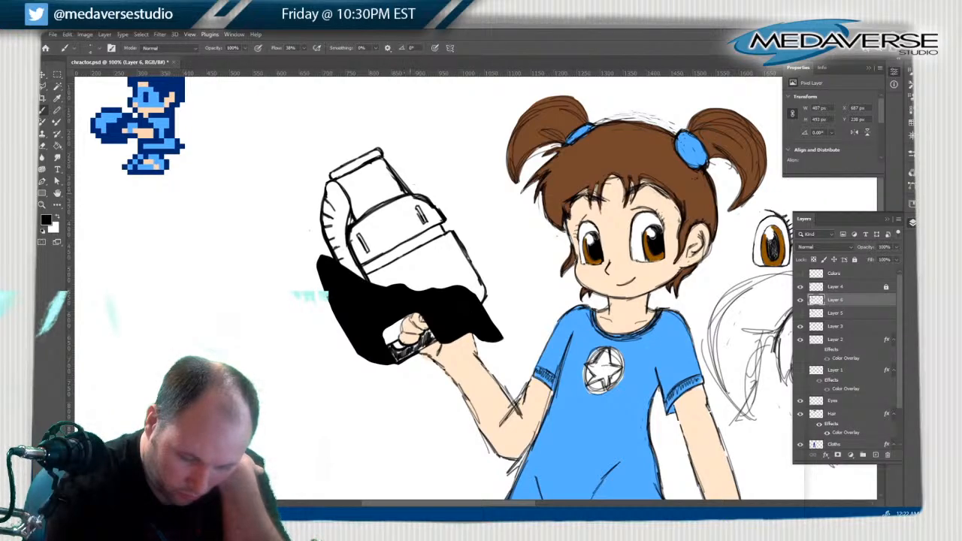
Set the eraser size to 10 px and clean up the dark overlap where the side strip meets the collar
{"action": "key", "text": "e"}
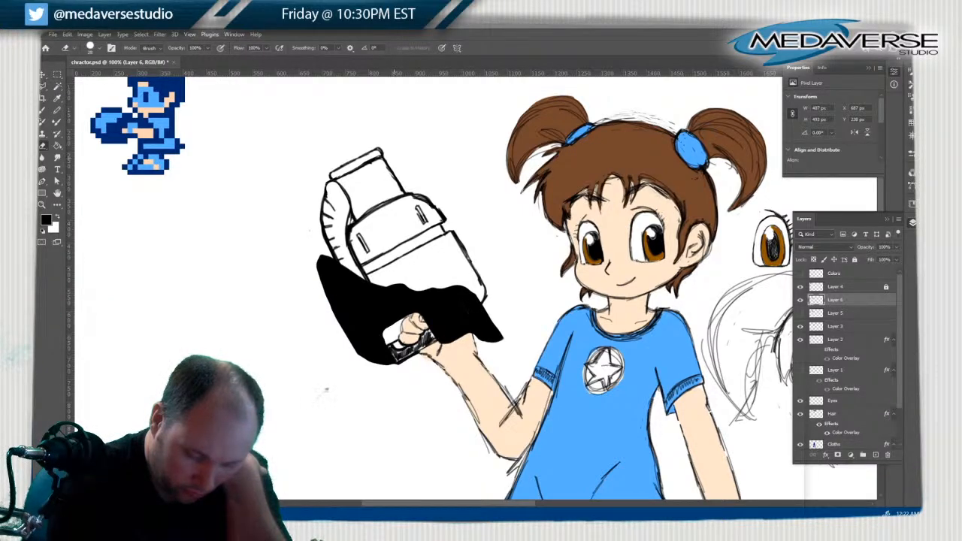
{"action": "left_click", "coordinate": [100, 48]}
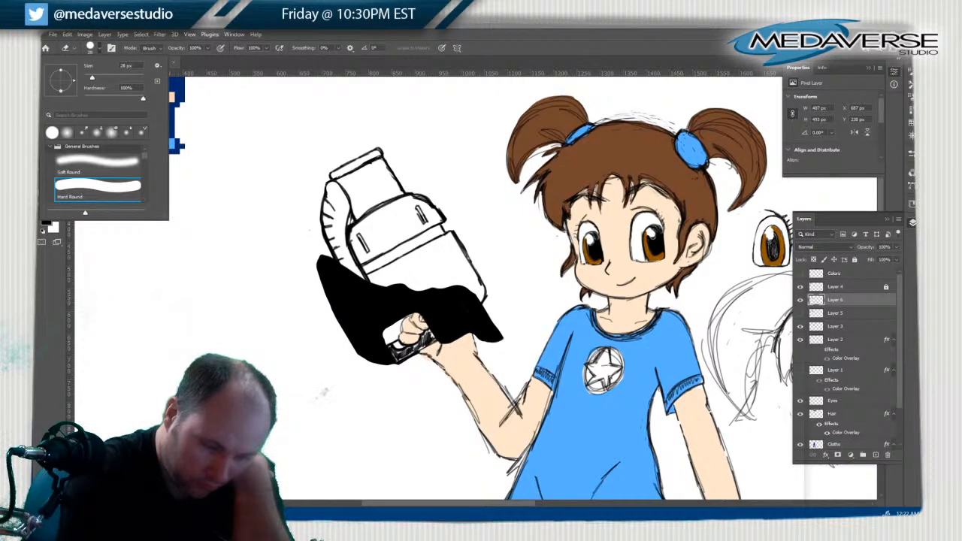
{"action": "left_click_drag", "start_coordinate": [90, 78], "coordinate": [87, 77]}
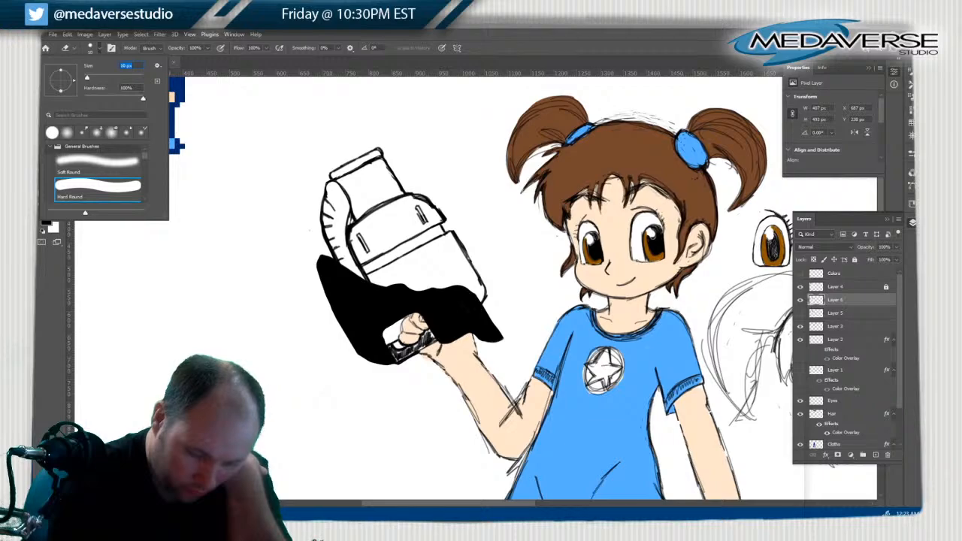
{"action": "key", "text": "Return"}
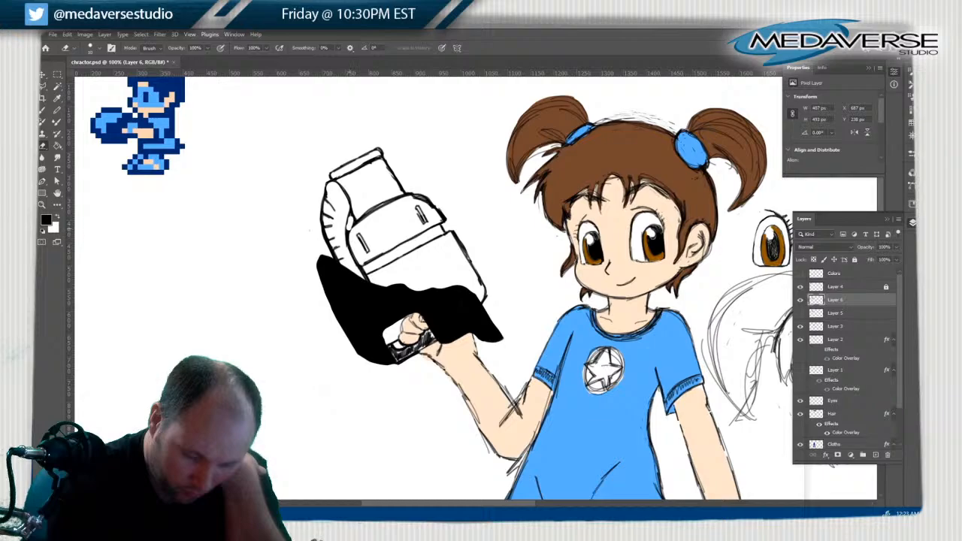
Erase the side strip's inner line beside the collar and redraw the collar's curved upper outline
{"action": "mouse_move", "coordinate": [350, 220]}
{"action": "left_mouse_down"}
{"action": "mouse_move", "coordinate": [360, 220]}
{"action": "mouse_move", "coordinate": [348, 216]}
{"action": "left_mouse_up"}
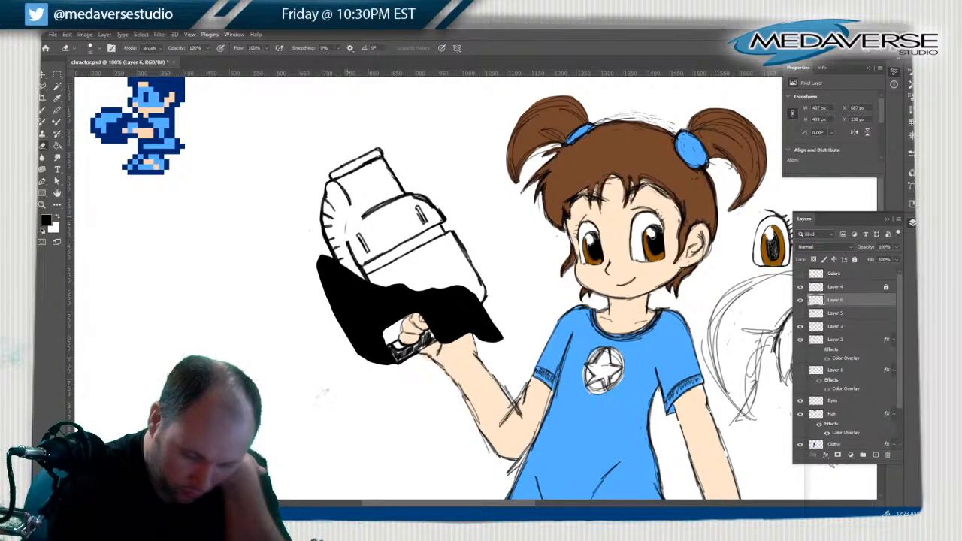
{"action": "left_click", "coordinate": [43, 110]}
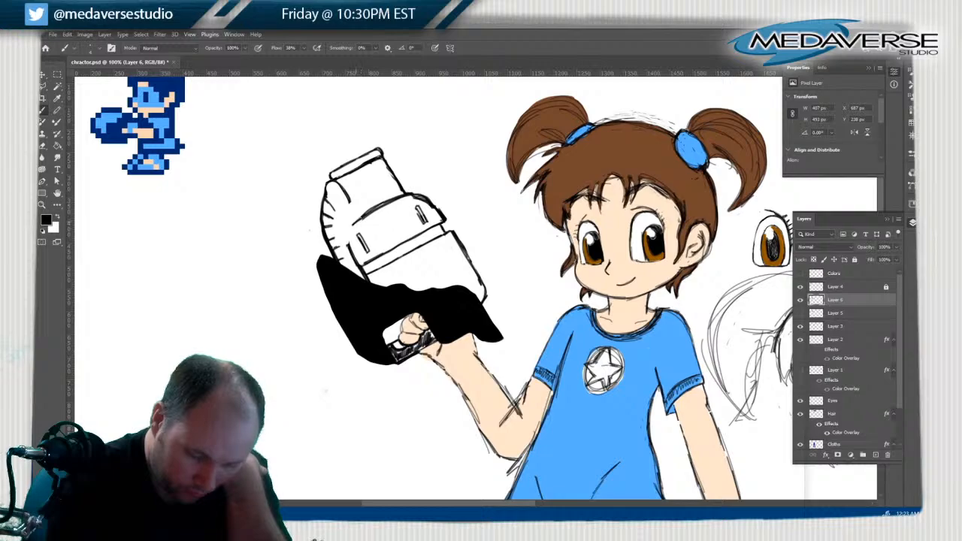
{"action": "mouse_move", "coordinate": [350, 227]}
{"action": "left_mouse_down"}
{"action": "mouse_move", "coordinate": [350, 239]}
{"action": "mouse_move", "coordinate": [380, 205]}
{"action": "mouse_move", "coordinate": [424, 193]}
{"action": "left_mouse_up"}
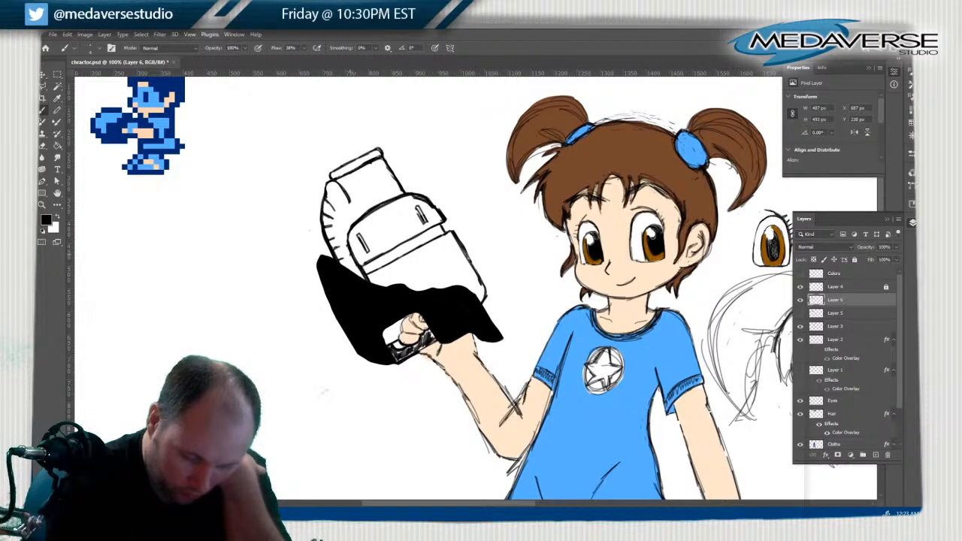
Blacken the collar's two slots, add three small marks between them, and trim the slots into narrow stepped shapes with the eraser
{"action": "left_click_drag", "start_coordinate": [352, 255], "coordinate": [354, 267]}
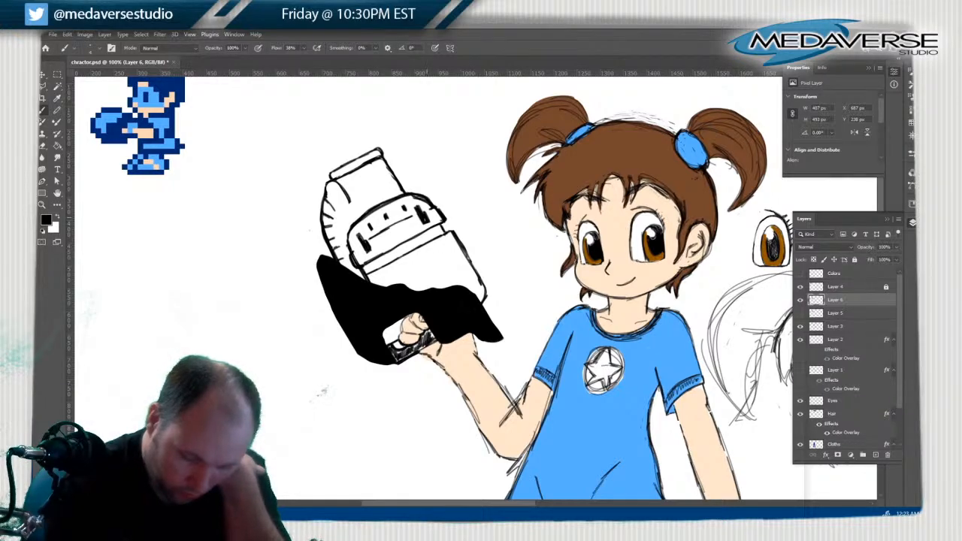
{"action": "key", "text": "z"}
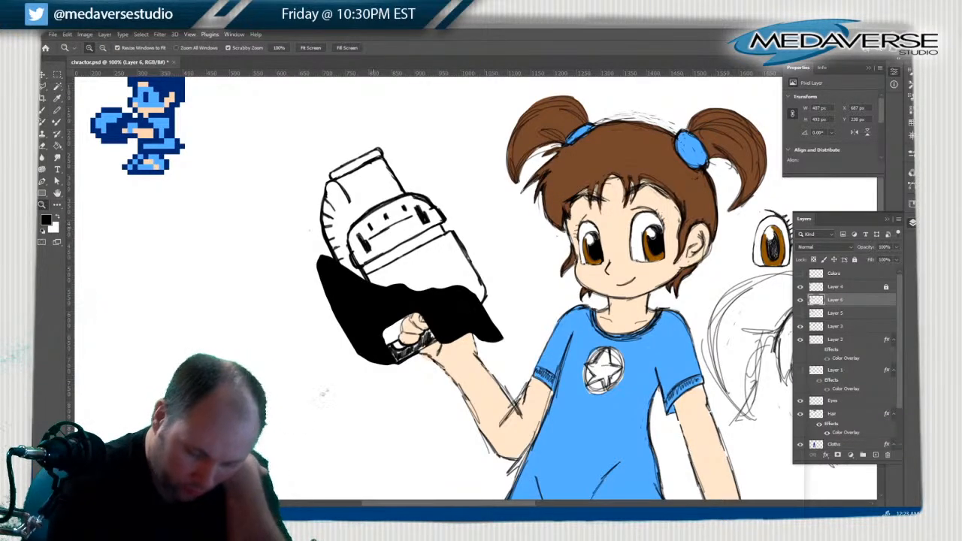
{"action": "left_click", "coordinate": [371, 237]}
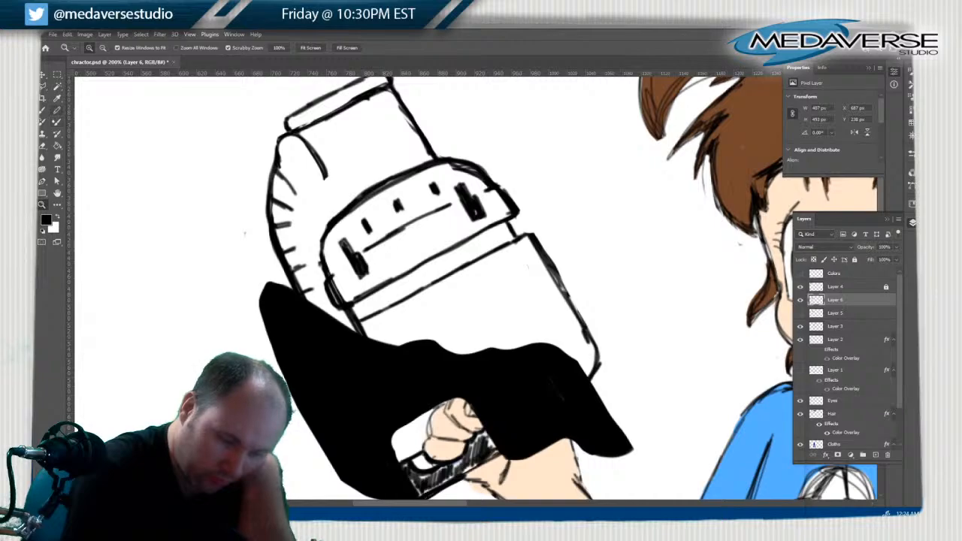
{"action": "key", "text": "e"}
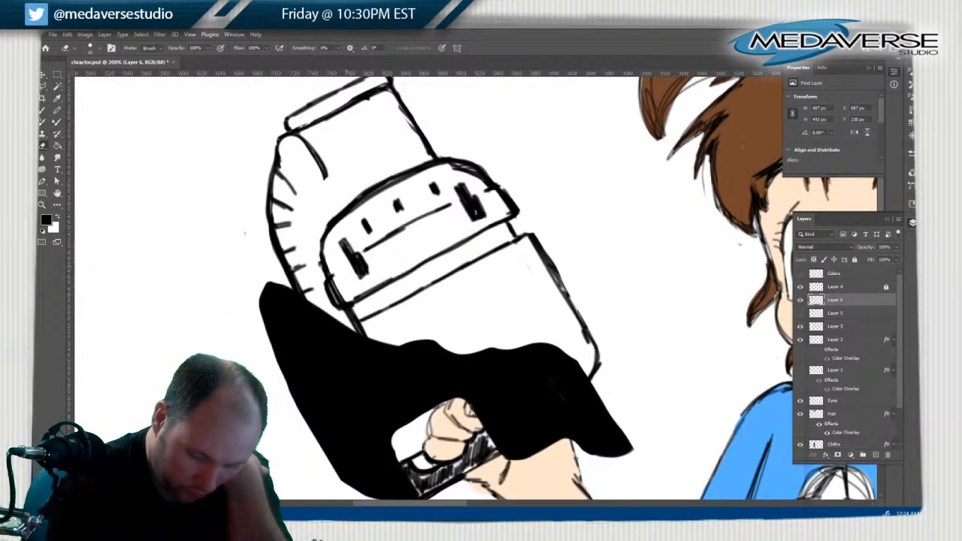
{"action": "left_click_drag", "start_coordinate": [350, 261], "coordinate": [359, 275]}
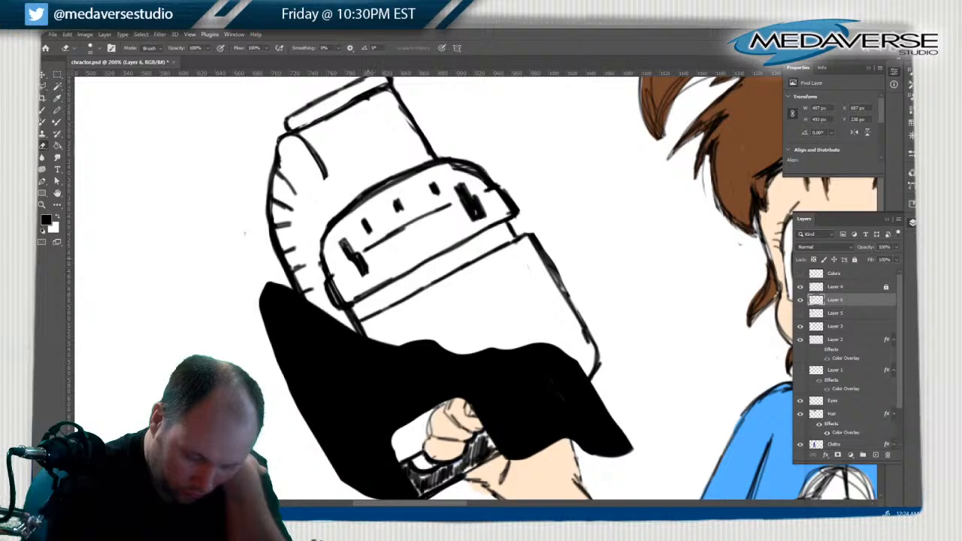
{"action": "left_click_drag", "start_coordinate": [363, 247], "coordinate": [366, 269]}
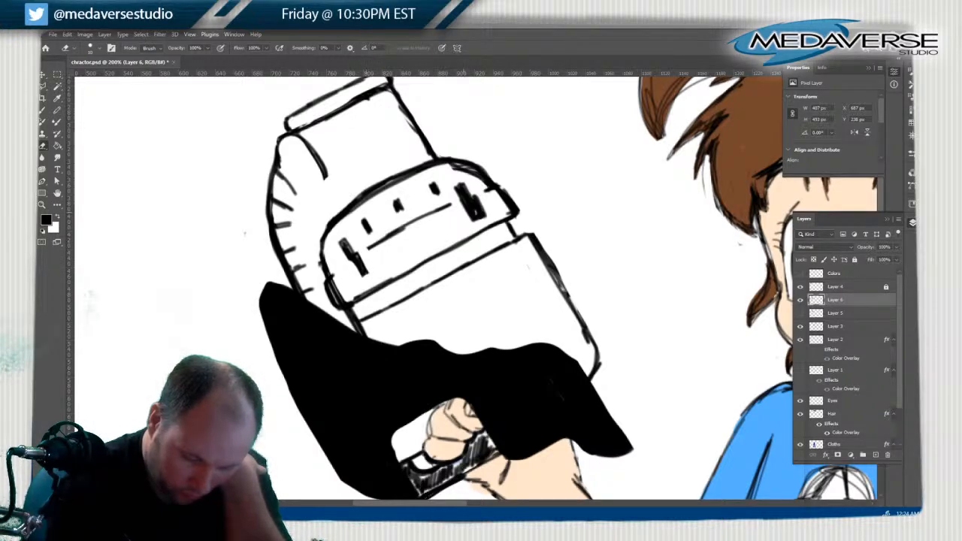
{"action": "left_click_drag", "start_coordinate": [461, 202], "coordinate": [475, 222]}
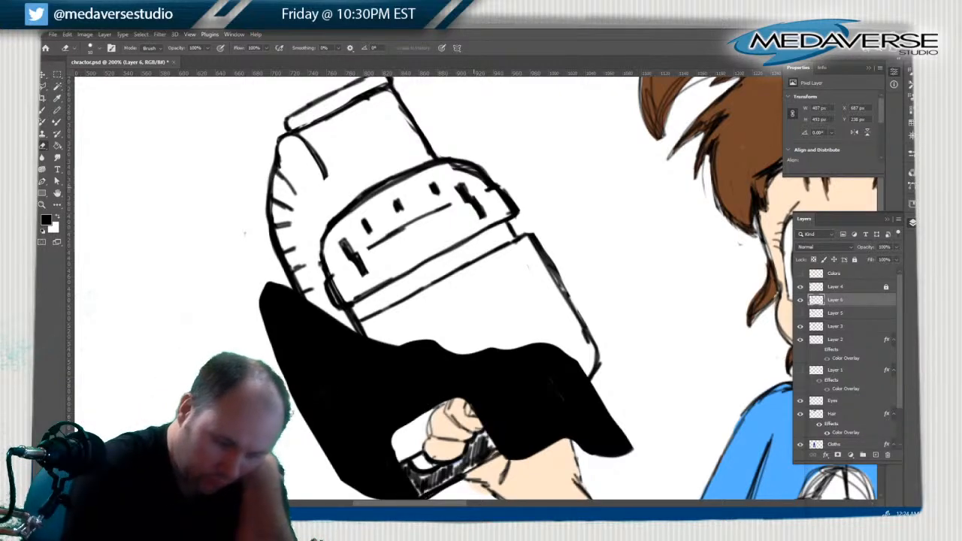
Draw a short notch line at each end of the collar, beside the black slots
{"action": "key", "text": "b"}
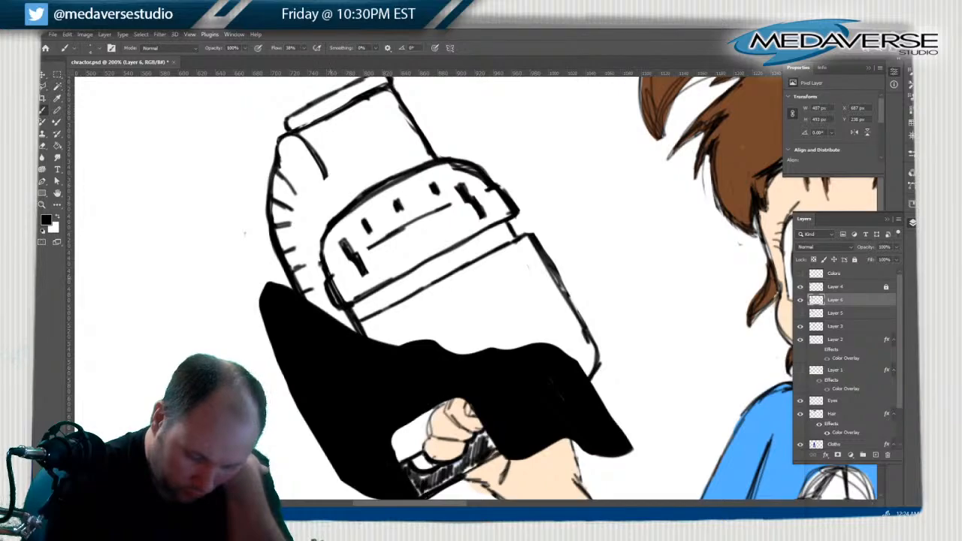
{"action": "mouse_move", "coordinate": [330, 278]}
{"action": "left_mouse_down"}
{"action": "mouse_move", "coordinate": [341, 271]}
{"action": "mouse_move", "coordinate": [333, 273]}
{"action": "left_mouse_up"}
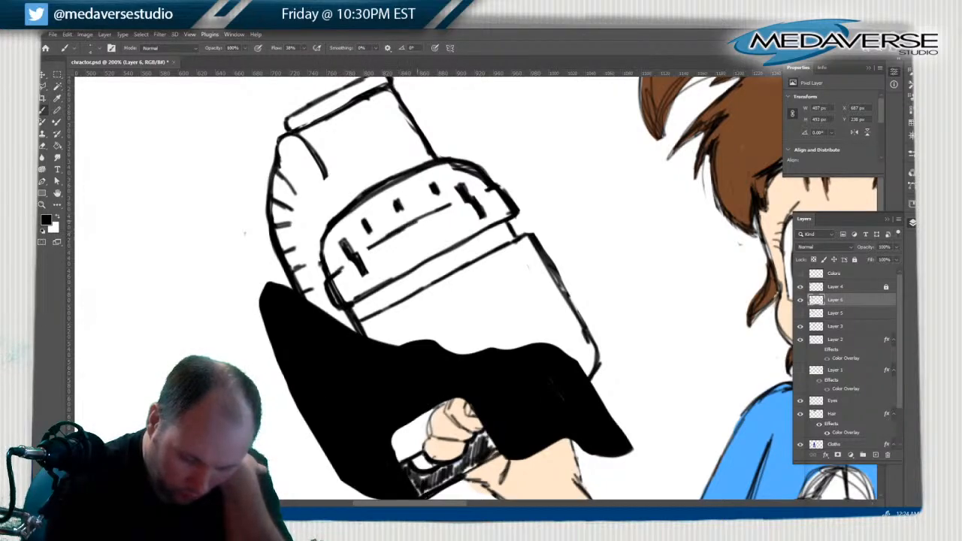
{"action": "left_click_drag", "start_coordinate": [481, 194], "coordinate": [491, 190]}
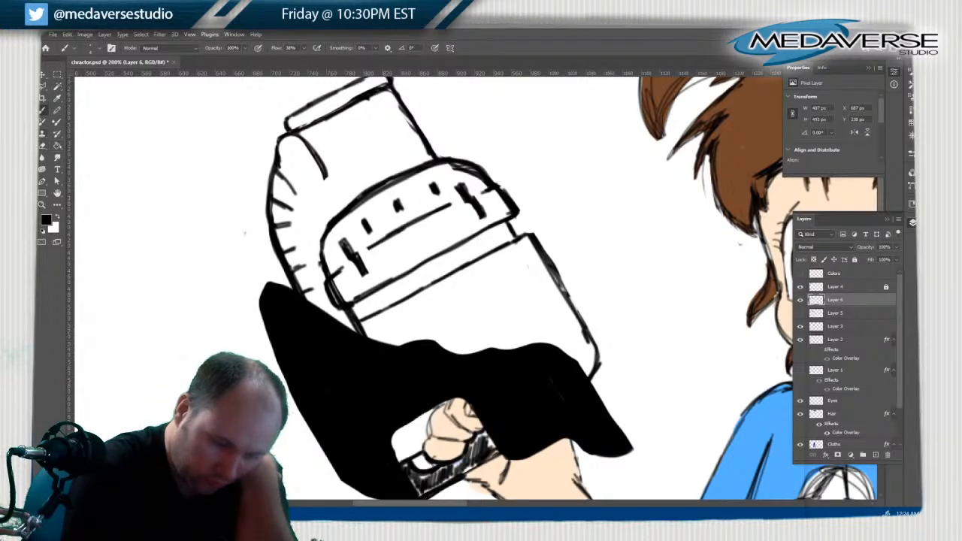
Erase the heavy strokes at both ends of the collar and thin its outline into a clean, even line
{"action": "key", "text": "e"}
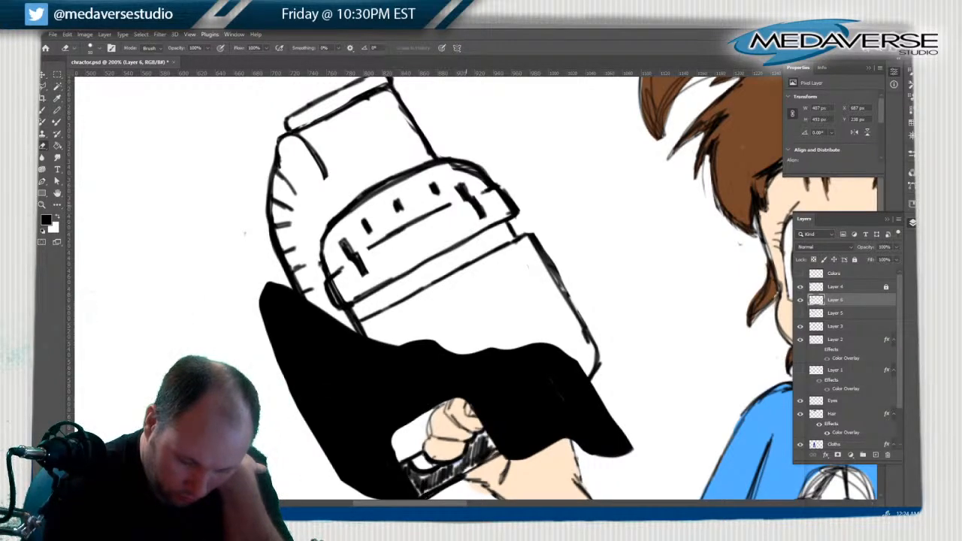
{"action": "mouse_move", "coordinate": [331, 278]}
{"action": "left_mouse_down"}
{"action": "mouse_move", "coordinate": [343, 304]}
{"action": "mouse_move", "coordinate": [389, 277]}
{"action": "left_mouse_up"}
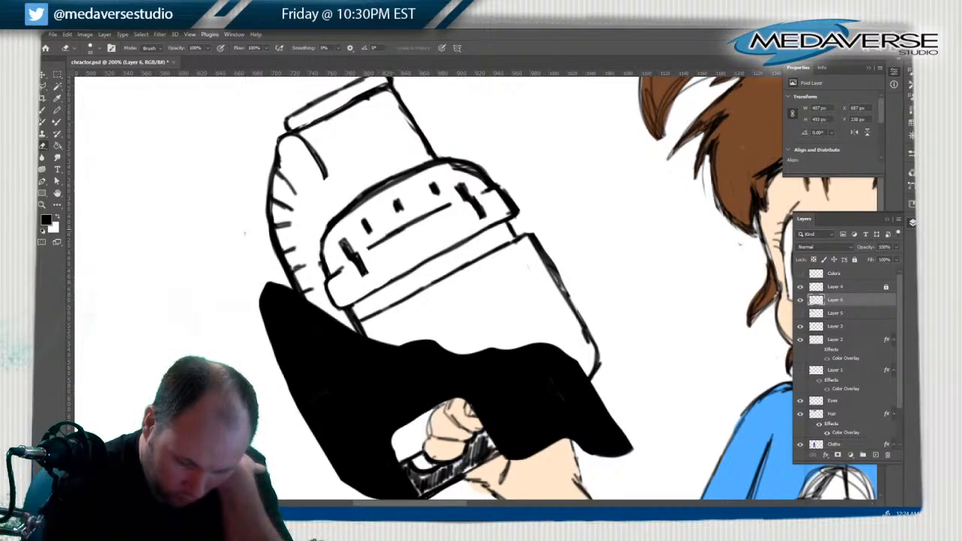
{"action": "left_click_drag", "start_coordinate": [488, 195], "coordinate": [509, 210]}
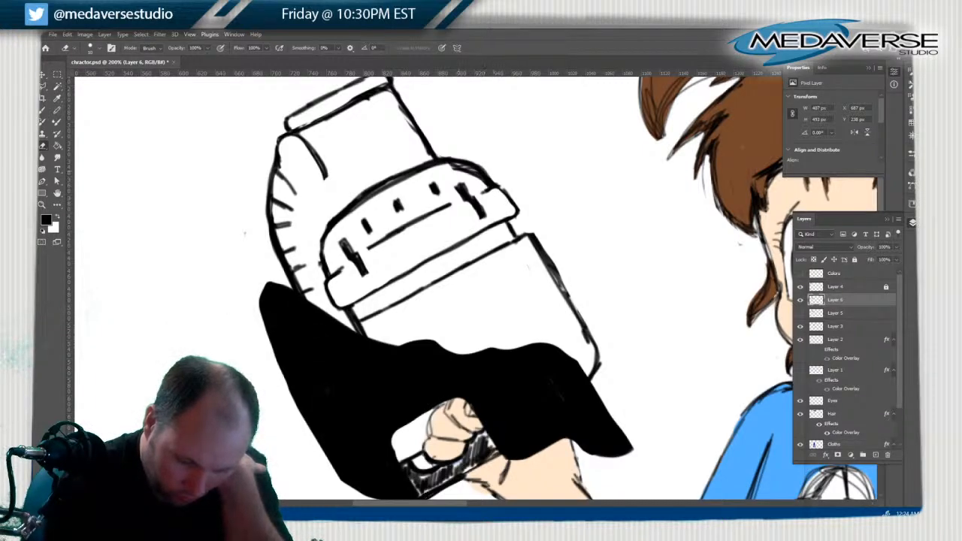
{"action": "mouse_move", "coordinate": [447, 167]}
{"action": "left_mouse_down"}
{"action": "mouse_move", "coordinate": [486, 184]}
{"action": "mouse_move", "coordinate": [439, 167]}
{"action": "mouse_move", "coordinate": [382, 190]}
{"action": "mouse_move", "coordinate": [326, 241]}
{"action": "mouse_move", "coordinate": [333, 273]}
{"action": "left_mouse_up"}
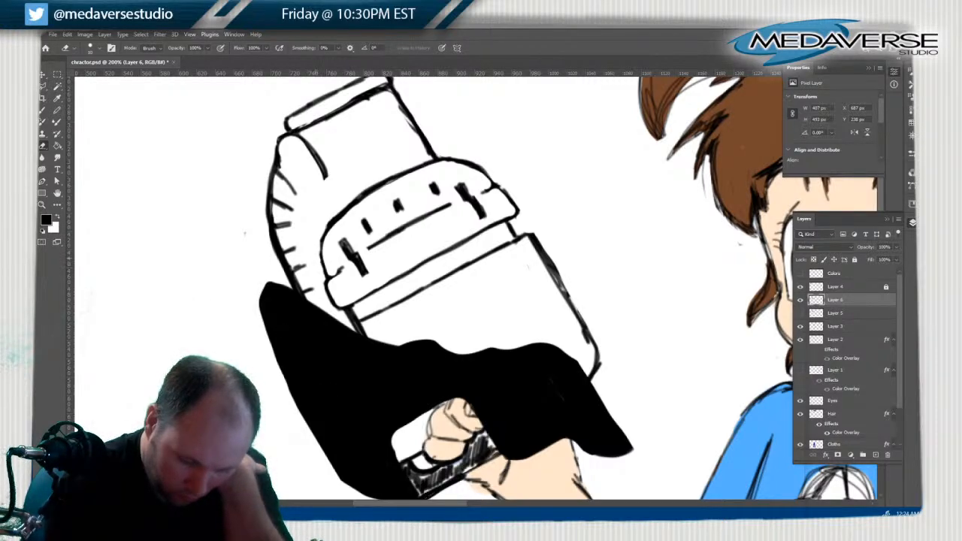
{"action": "left_click_drag", "start_coordinate": [316, 251], "coordinate": [326, 216]}
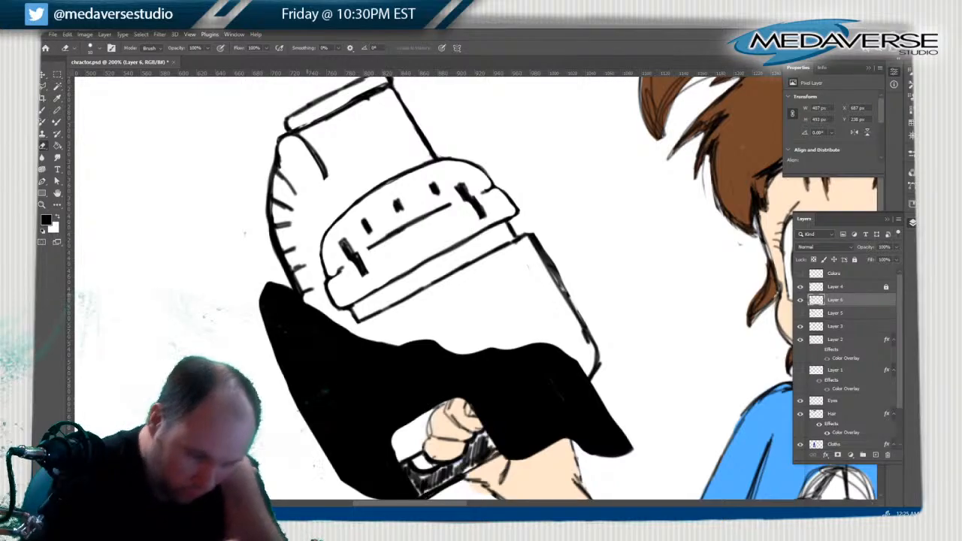
Draw a small curved edge below the band's end beside the side strip and darken the band's lower line
{"action": "key", "text": "b"}
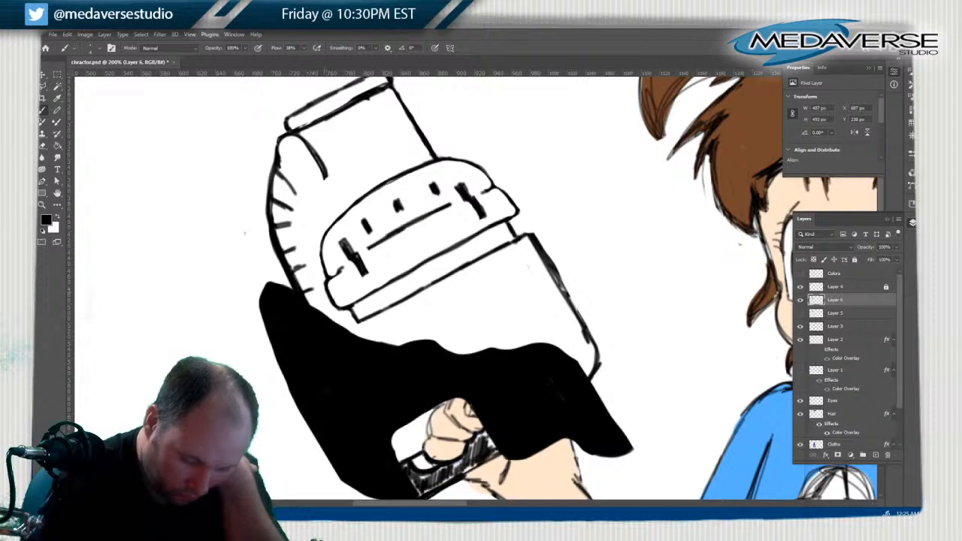
{"action": "mouse_move", "coordinate": [344, 314]}
{"action": "left_mouse_down"}
{"action": "mouse_move", "coordinate": [376, 342]}
{"action": "mouse_move", "coordinate": [343, 309]}
{"action": "left_mouse_up"}
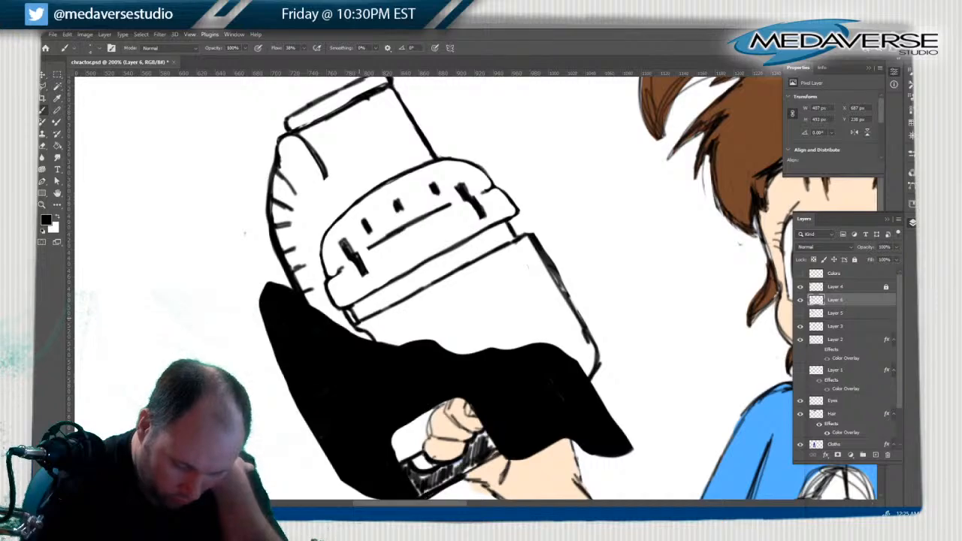
{"action": "left_click_drag", "start_coordinate": [356, 324], "coordinate": [524, 236]}
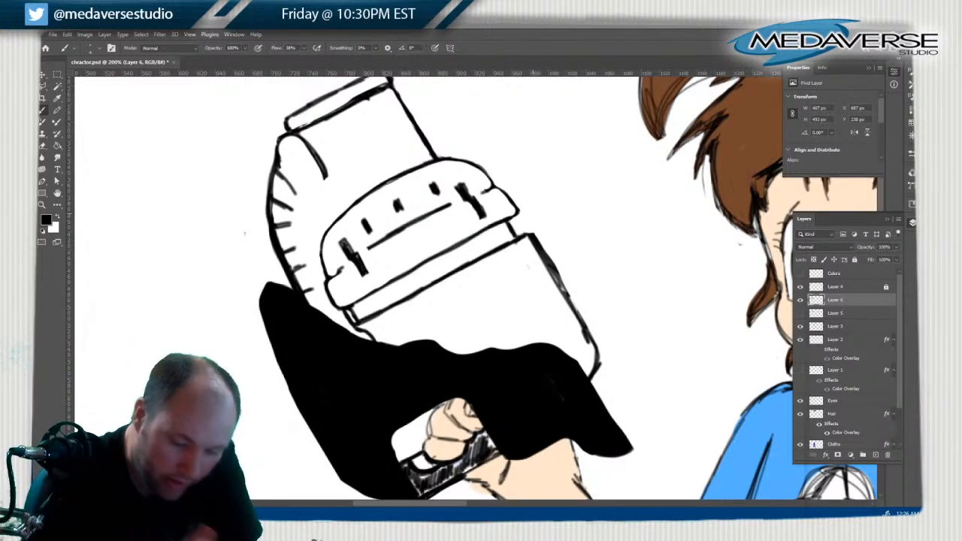
Close the side strip's upper end with a hooked edge, redraw its inner line, and add a line joining it to the collar
{"action": "mouse_move", "coordinate": [327, 171]}
{"action": "left_mouse_down"}
{"action": "mouse_move", "coordinate": [328, 194]}
{"action": "mouse_move", "coordinate": [308, 195]}
{"action": "mouse_move", "coordinate": [320, 245]}
{"action": "mouse_move", "coordinate": [305, 188]}
{"action": "left_mouse_up"}
{"action": "left_click_drag", "start_coordinate": [280, 156], "coordinate": [283, 161]}
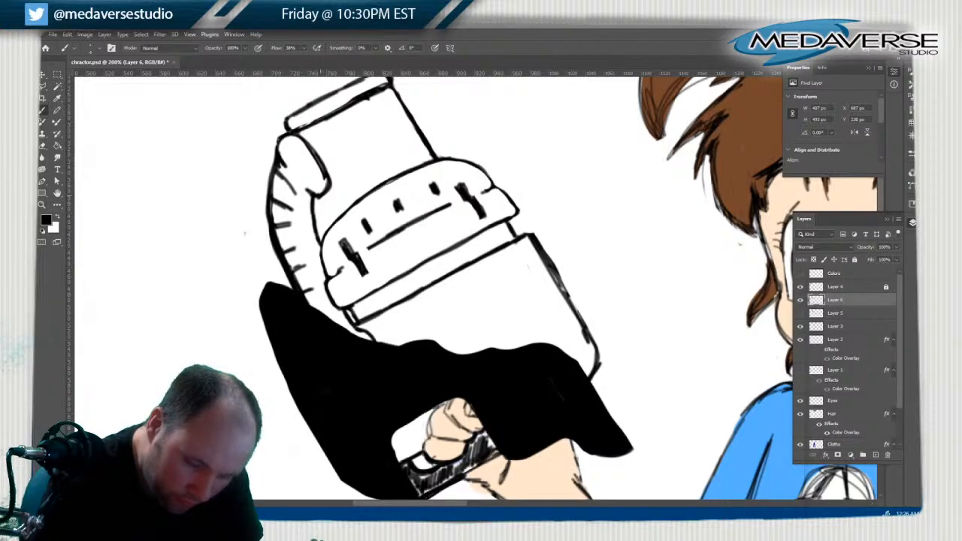
{"action": "left_click_drag", "start_coordinate": [320, 199], "coordinate": [333, 218]}
{"action": "left_click_drag", "start_coordinate": [332, 217], "coordinate": [320, 198]}
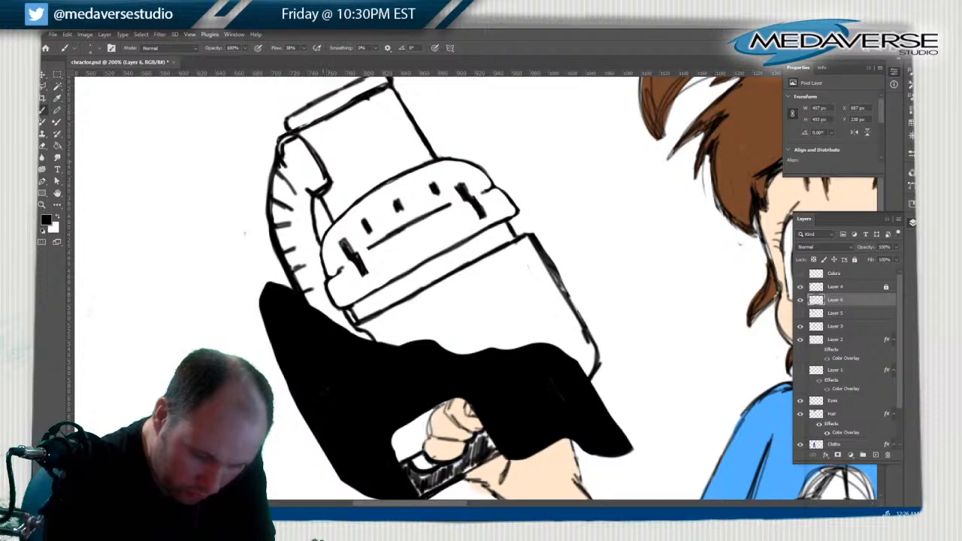
{"action": "left_click_drag", "start_coordinate": [299, 136], "coordinate": [331, 177]}
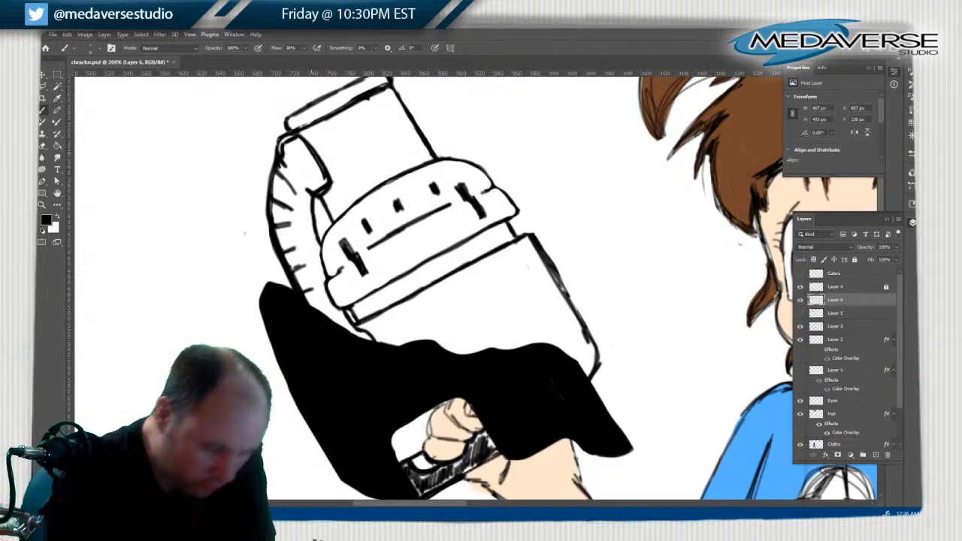
Set the eraser size to 4 px and trim the side strip's outer outline into thin, scalloped segments
{"action": "key", "text": "e"}
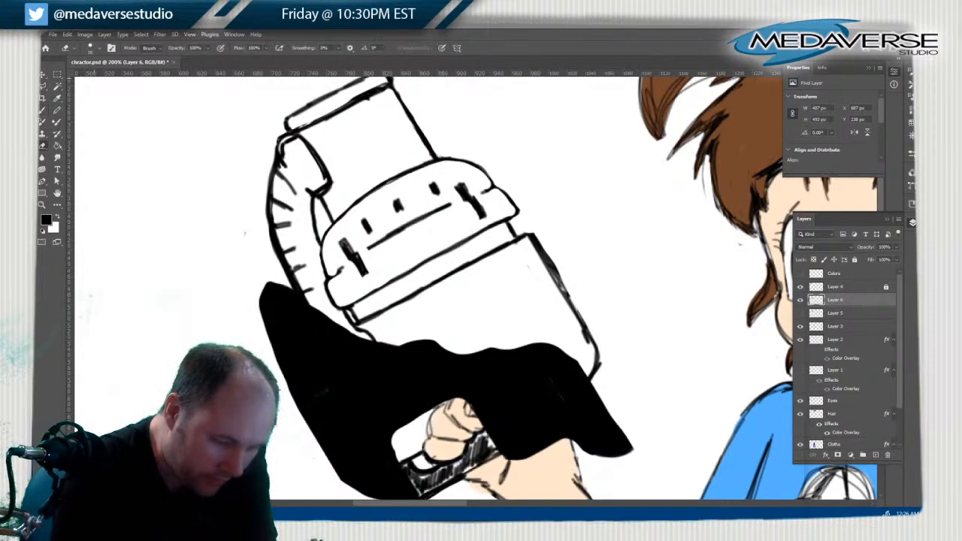
{"action": "left_click", "coordinate": [90, 48]}
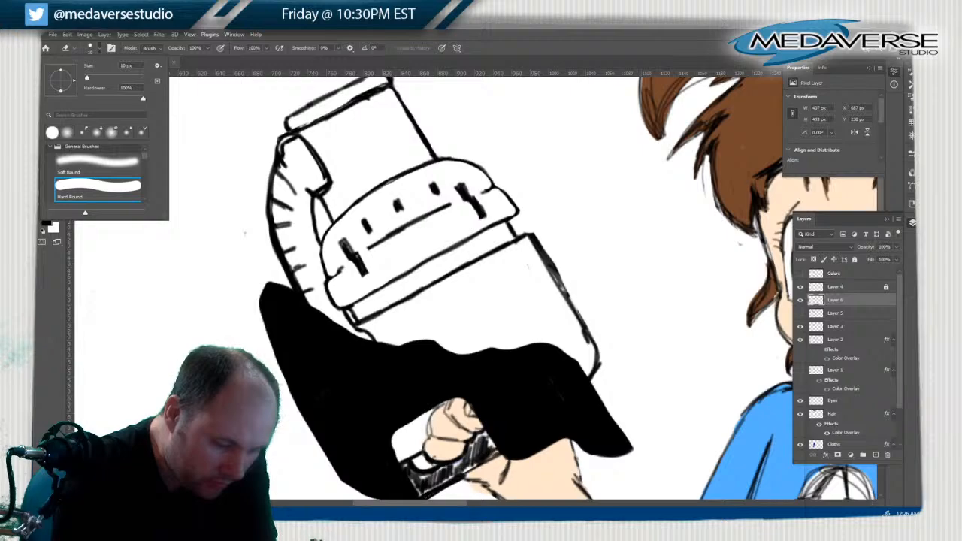
{"action": "left_click", "coordinate": [126, 65]}
{"action": "type", "text": "5"}
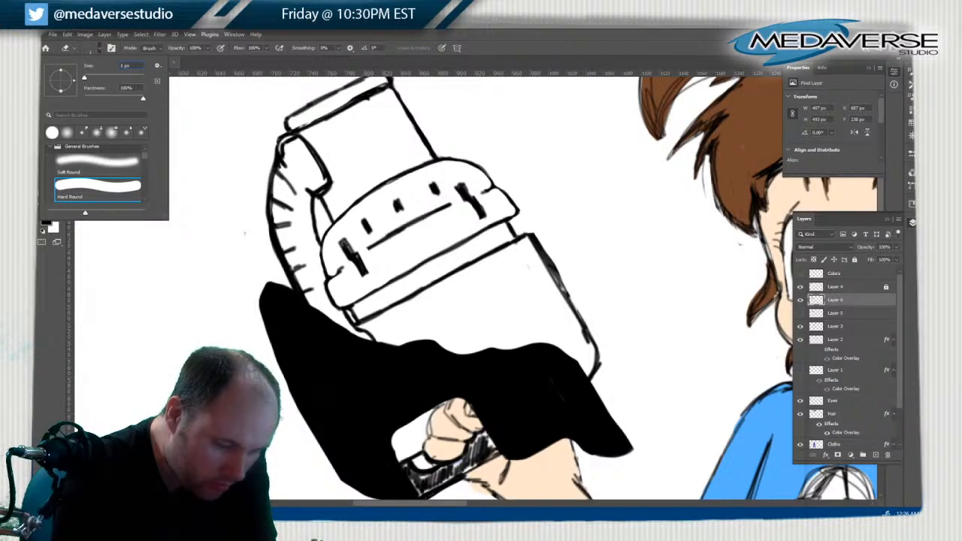
{"action": "key", "text": "Return"}
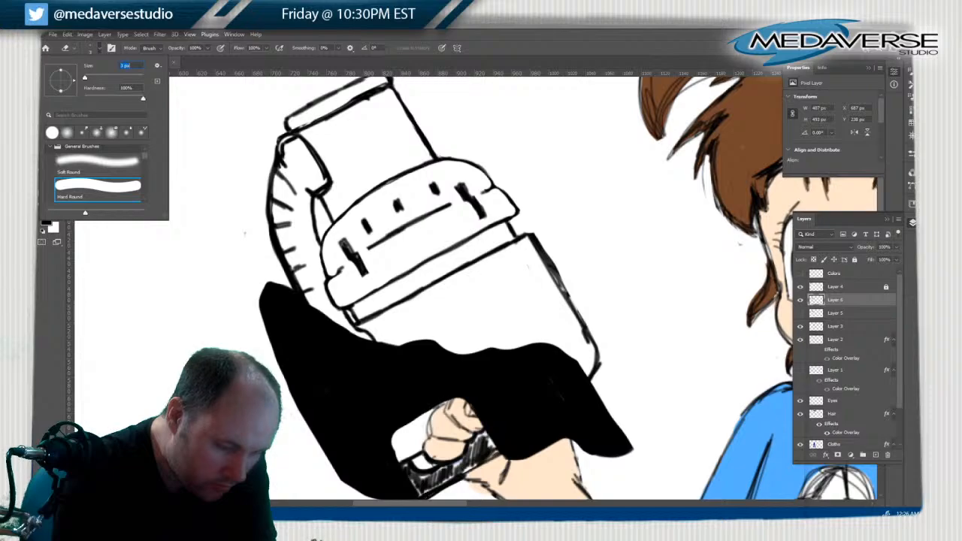
{"action": "key", "text": "Up"}
{"action": "key", "text": "Up"}
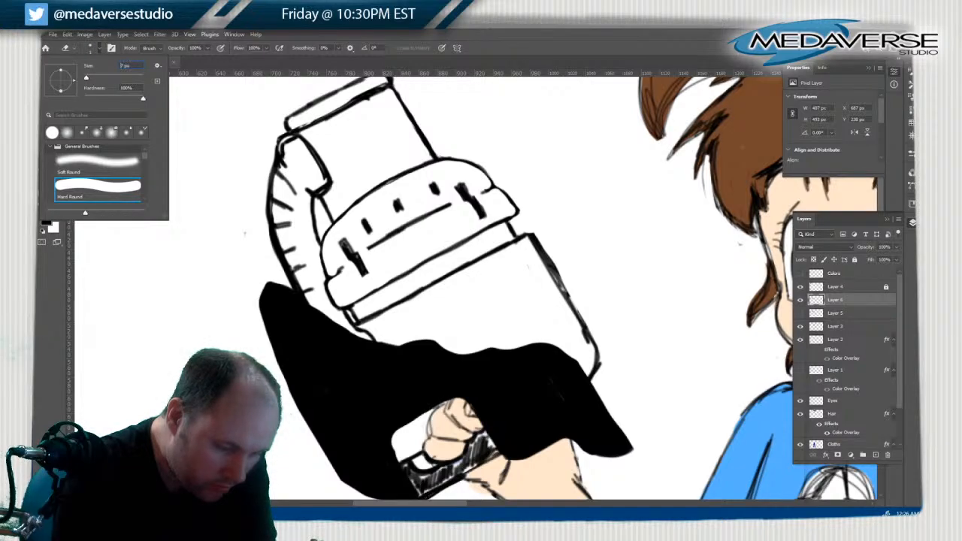
{"action": "key", "text": "Down"}
{"action": "key", "text": "Down"}
{"action": "key", "text": "Down"}
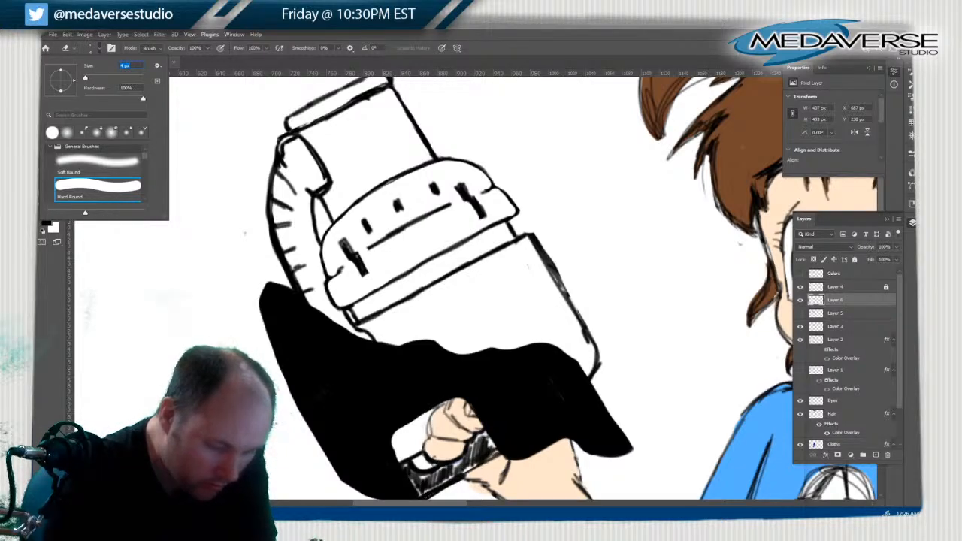
{"action": "key", "text": "Return"}
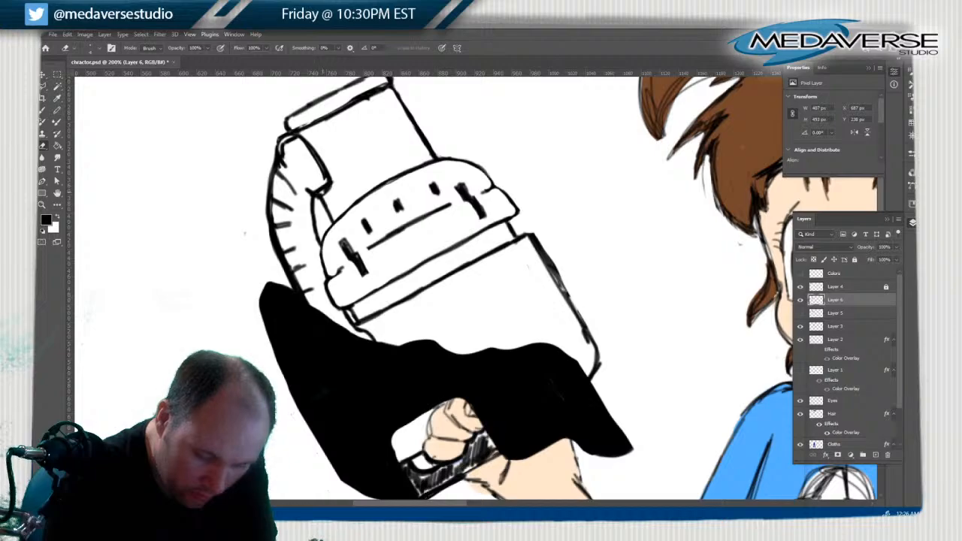
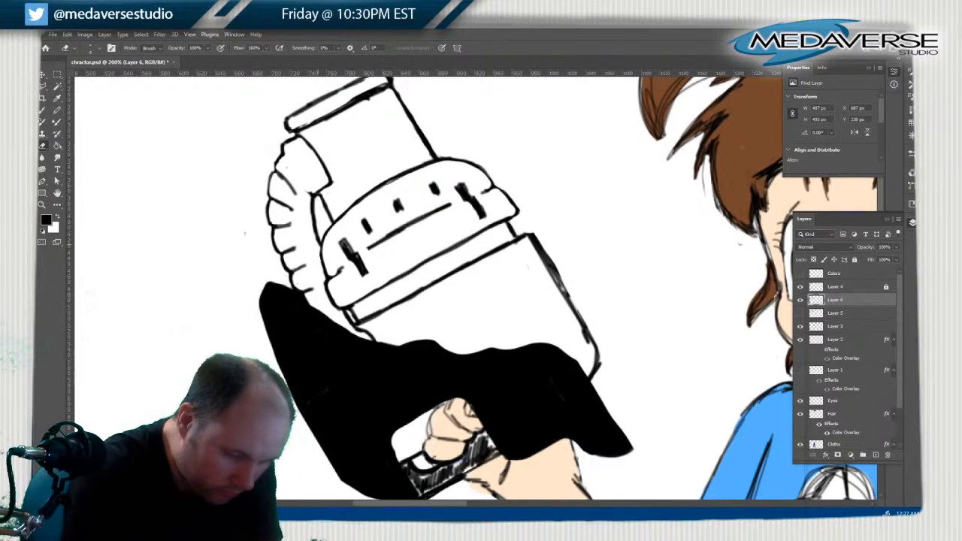
Draw short ridge marks along the inner edge of the side strip with the brush
{"action": "key", "text": "b"}
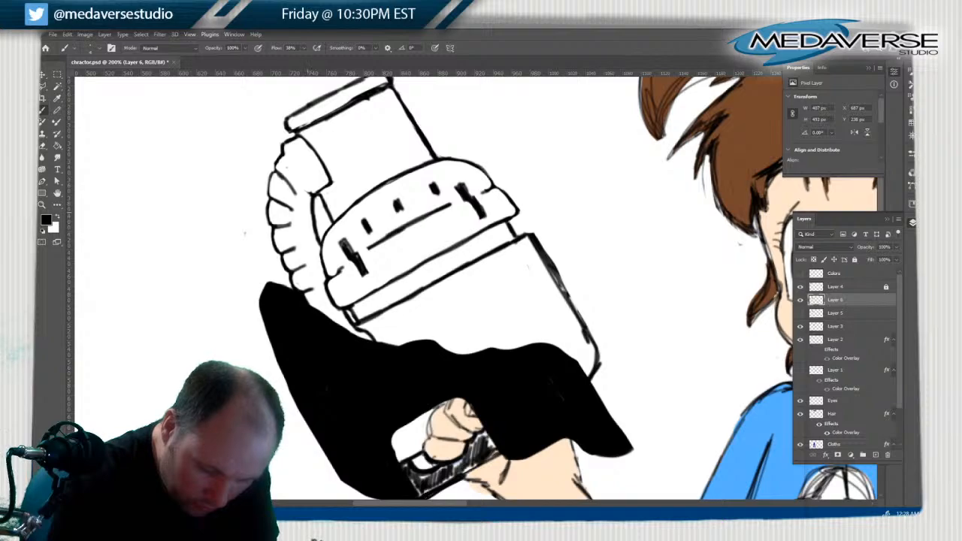
{"action": "left_click_drag", "start_coordinate": [307, 211], "coordinate": [312, 213]}
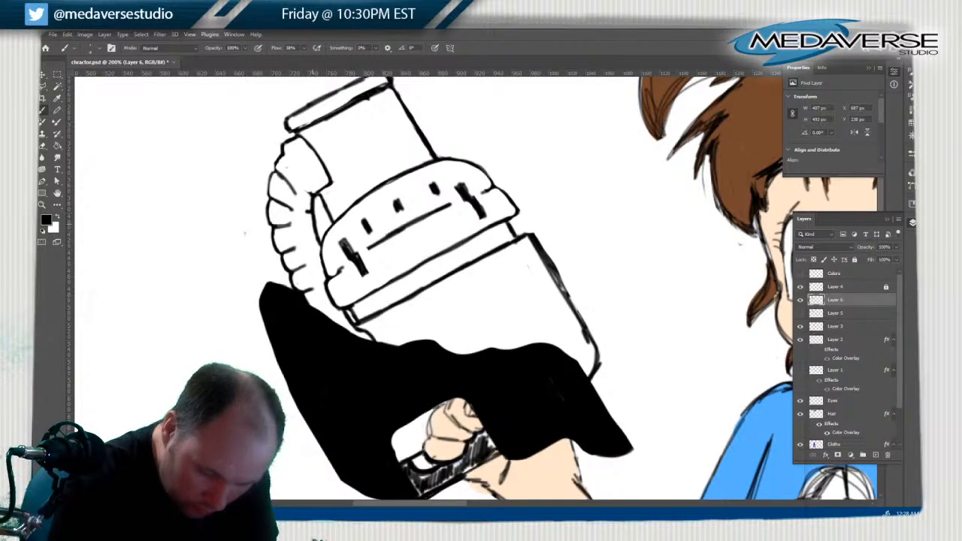
Draw short ridge lines along the inner edge of the ribbed hose on the arm cannon
{"action": "left_click_drag", "start_coordinate": [305, 220], "coordinate": [316, 239]}
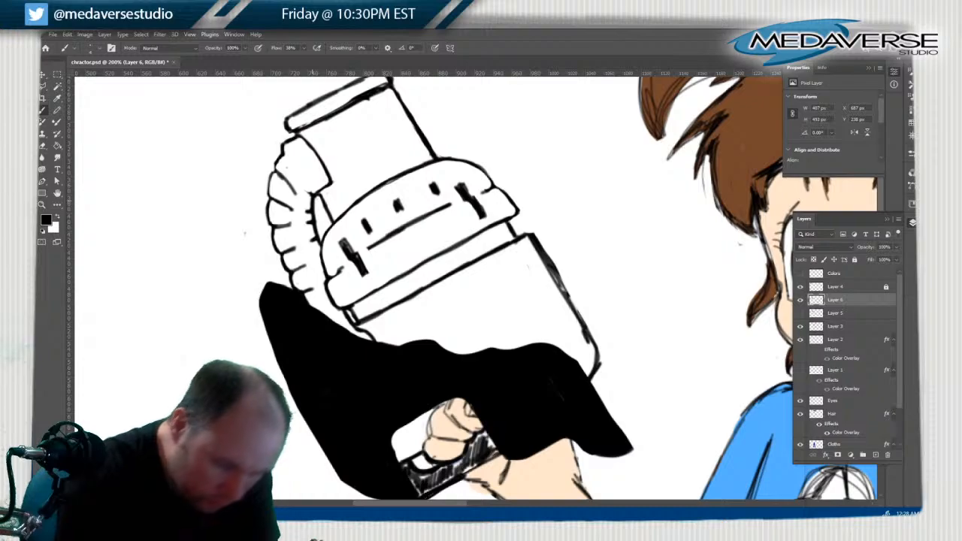
{"action": "key", "text": "e"}
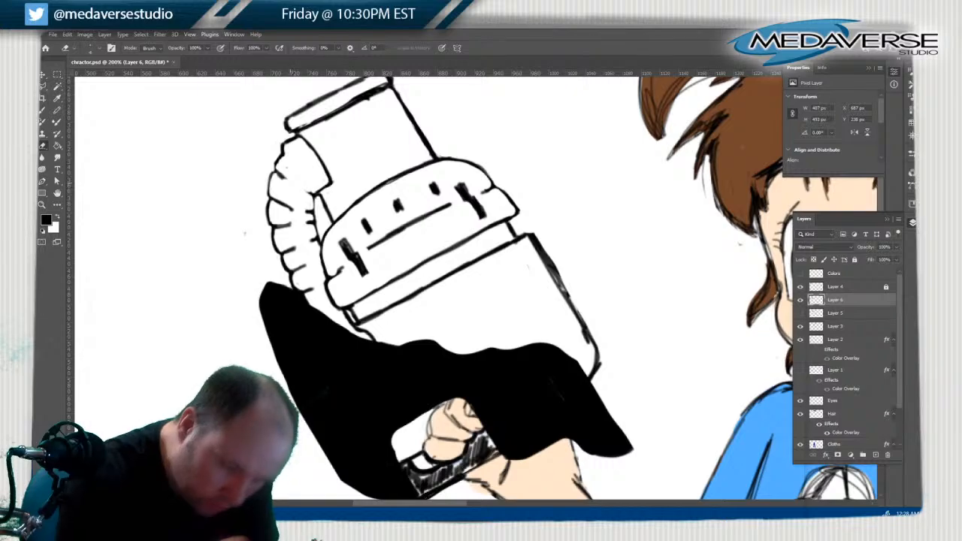
{"action": "key", "text": "b"}
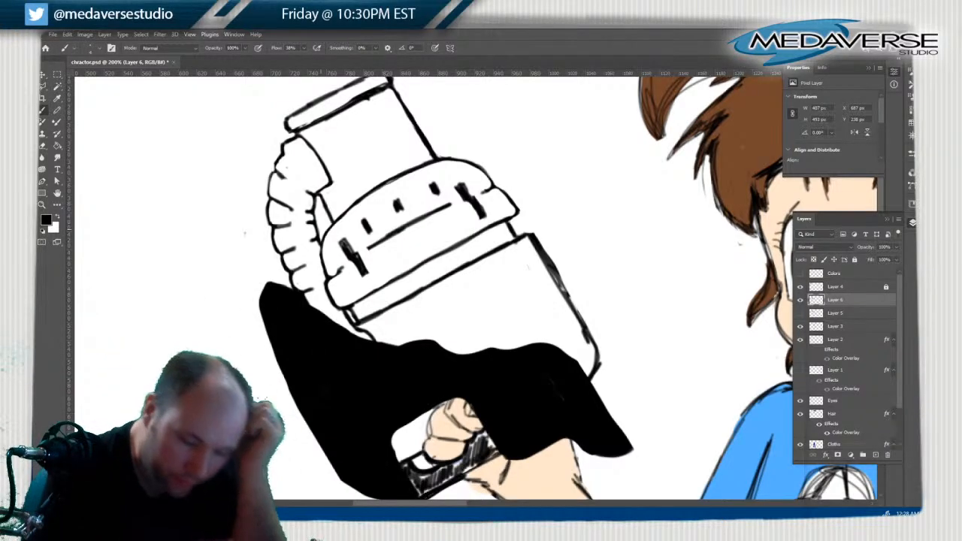
Add a thin contour line inside the hose's upper collar, trimmed with the eraser, and a small curve at the hose's lower end
{"action": "mouse_move", "coordinate": [288, 161]}
{"action": "left_mouse_down"}
{"action": "mouse_move", "coordinate": [314, 190]}
{"action": "mouse_move", "coordinate": [329, 189]}
{"action": "left_mouse_up"}
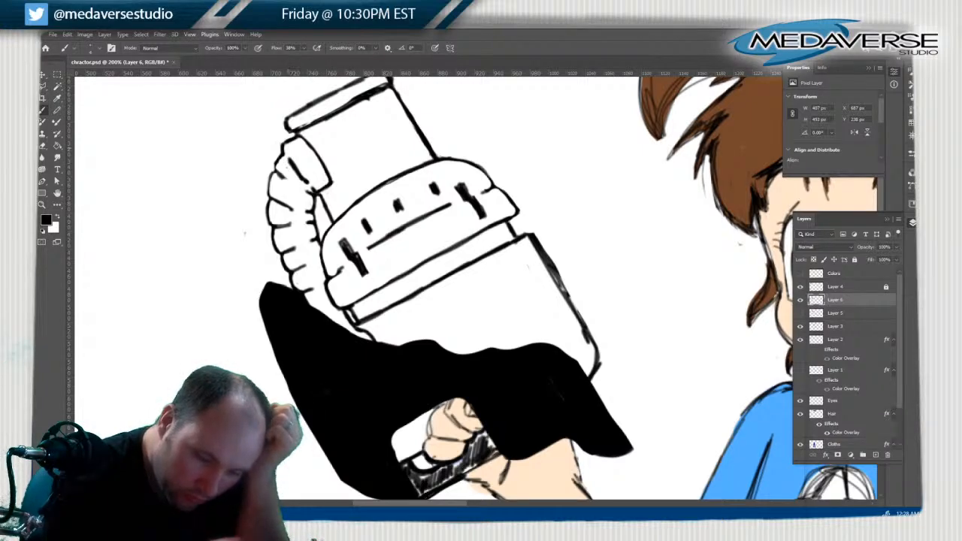
{"action": "key", "text": "e"}
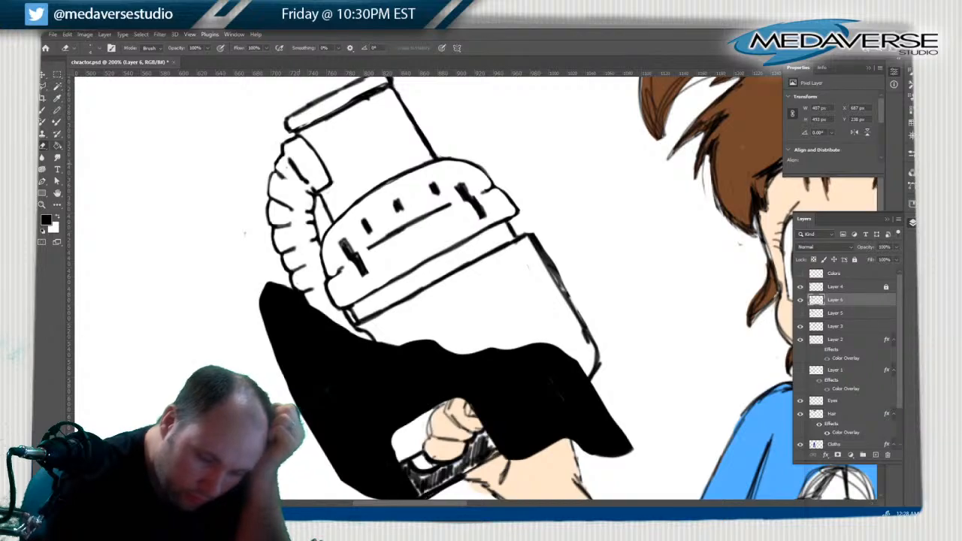
{"action": "left_click_drag", "start_coordinate": [294, 162], "coordinate": [302, 182]}
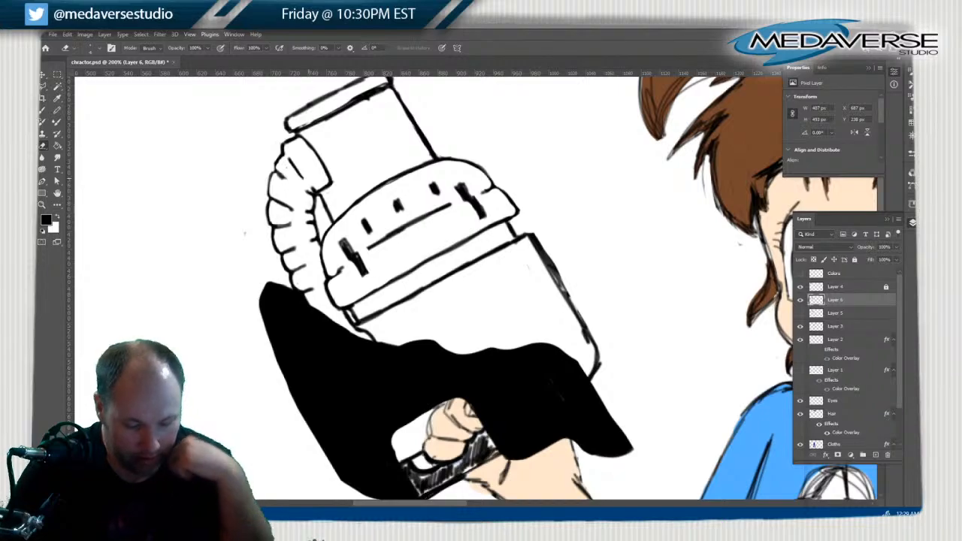
{"action": "key", "text": "b"}
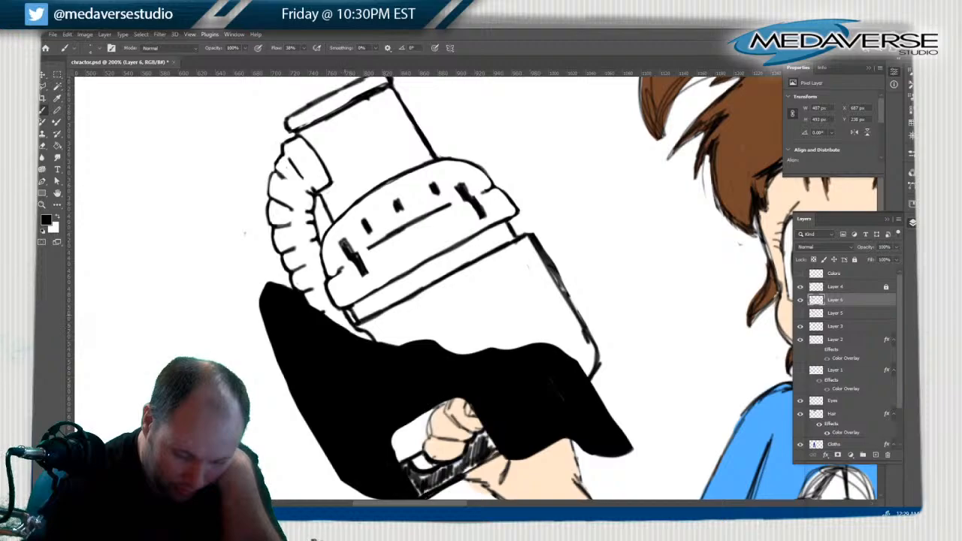
{"action": "left_click_drag", "start_coordinate": [348, 323], "coordinate": [357, 334]}
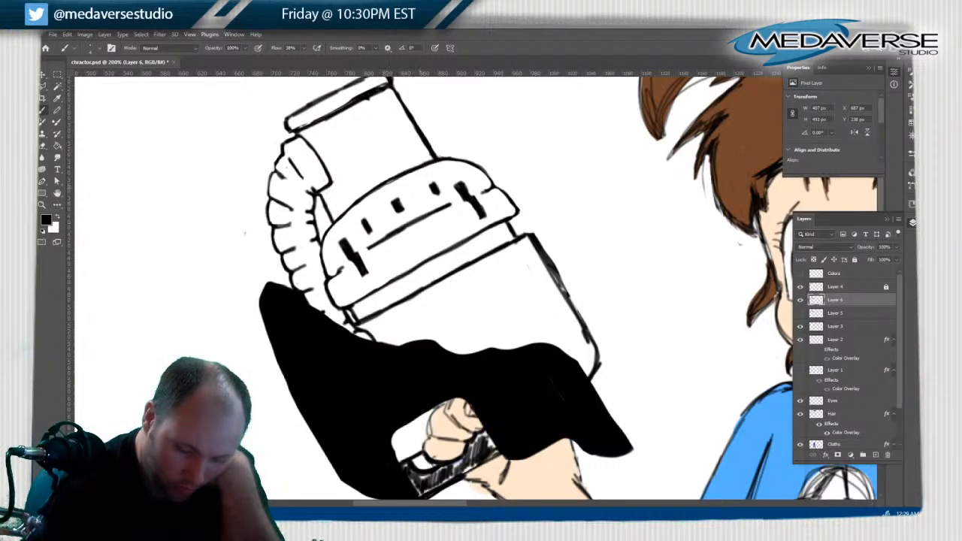
Thin the long line across the face of the cannon's wide band with the eraser
{"action": "key", "text": "e"}
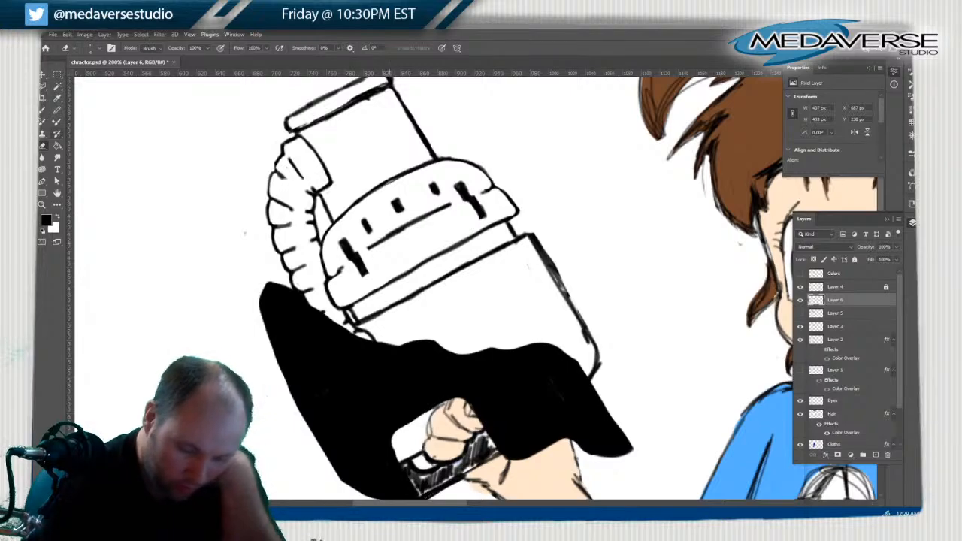
{"action": "left_click_drag", "start_coordinate": [367, 249], "coordinate": [443, 211]}
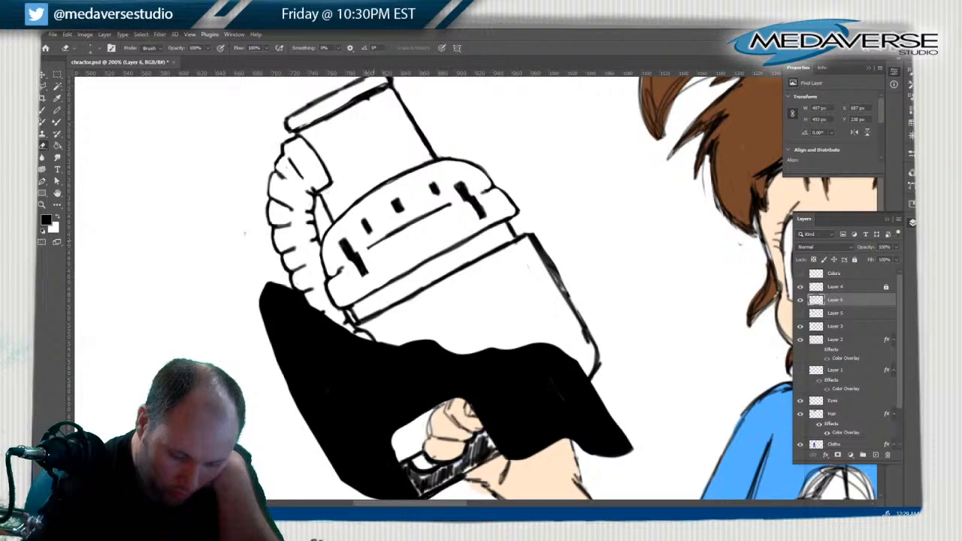
{"action": "left_click_drag", "start_coordinate": [388, 233], "coordinate": [414, 220]}
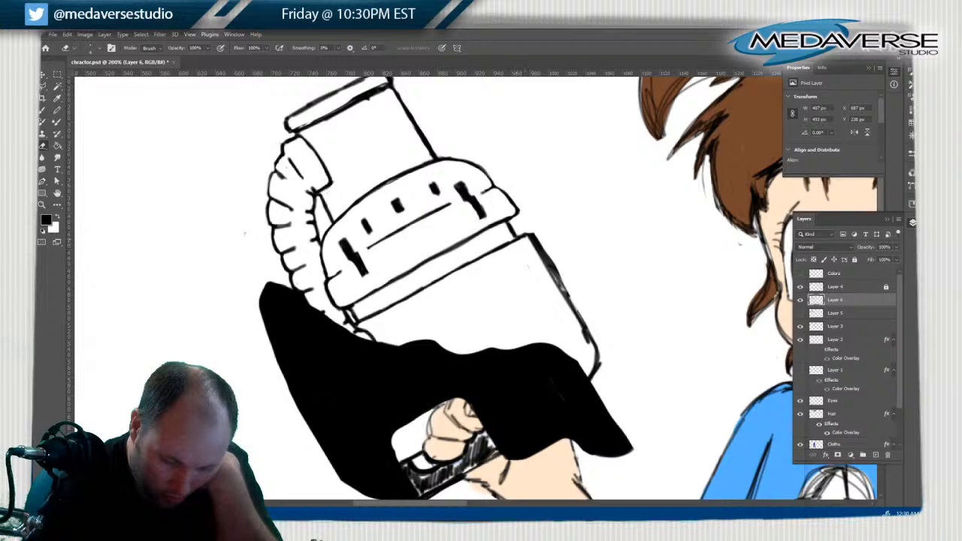
Thicken the lines beneath the cannon's wide band in black and darken the far end of the narrow ring
{"action": "left_click", "coordinate": [44, 111]}
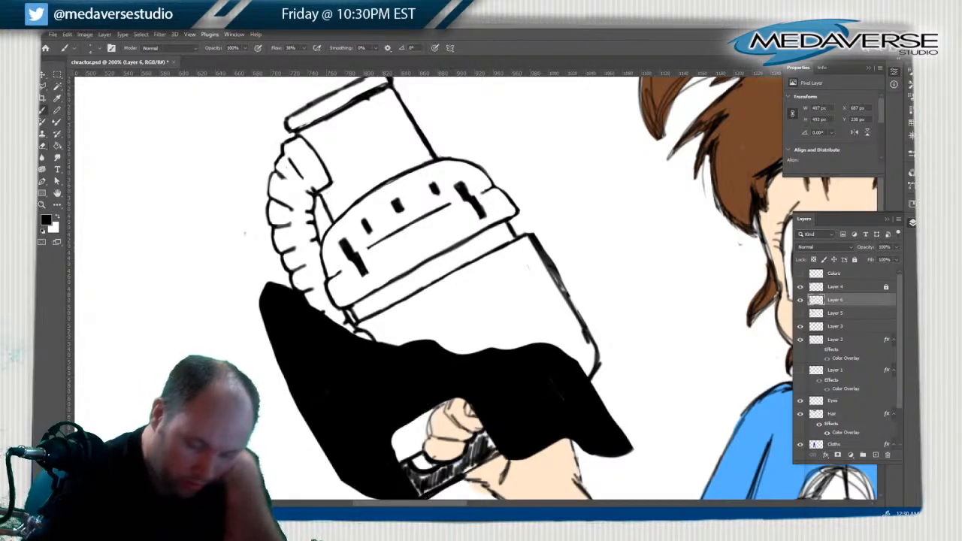
{"action": "mouse_move", "coordinate": [361, 319]}
{"action": "left_mouse_down"}
{"action": "mouse_move", "coordinate": [514, 238]}
{"action": "mouse_move", "coordinate": [386, 306]}
{"action": "mouse_move", "coordinate": [360, 305]}
{"action": "mouse_move", "coordinate": [501, 226]}
{"action": "mouse_move", "coordinate": [476, 235]}
{"action": "mouse_move", "coordinate": [354, 308]}
{"action": "left_mouse_up"}
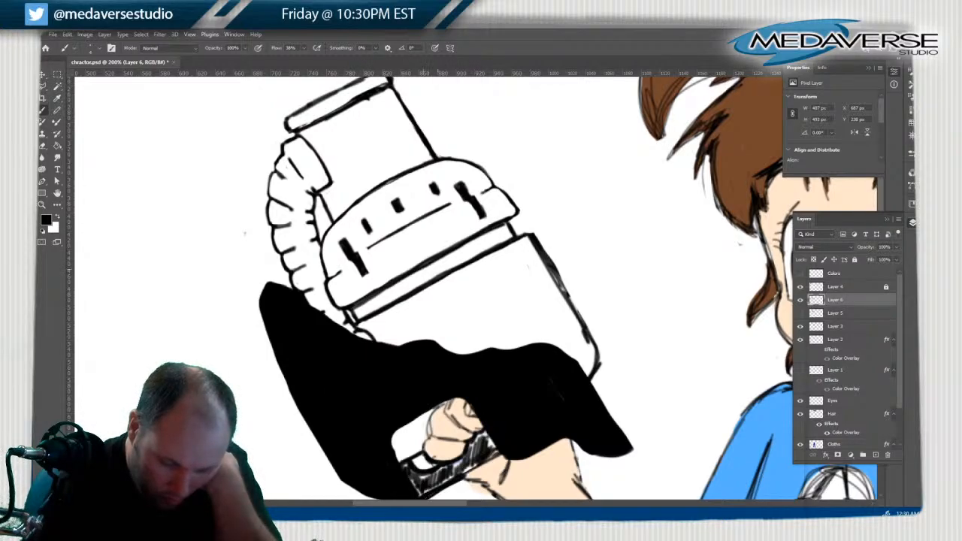
{"action": "left_click_drag", "start_coordinate": [424, 268], "coordinate": [440, 253]}
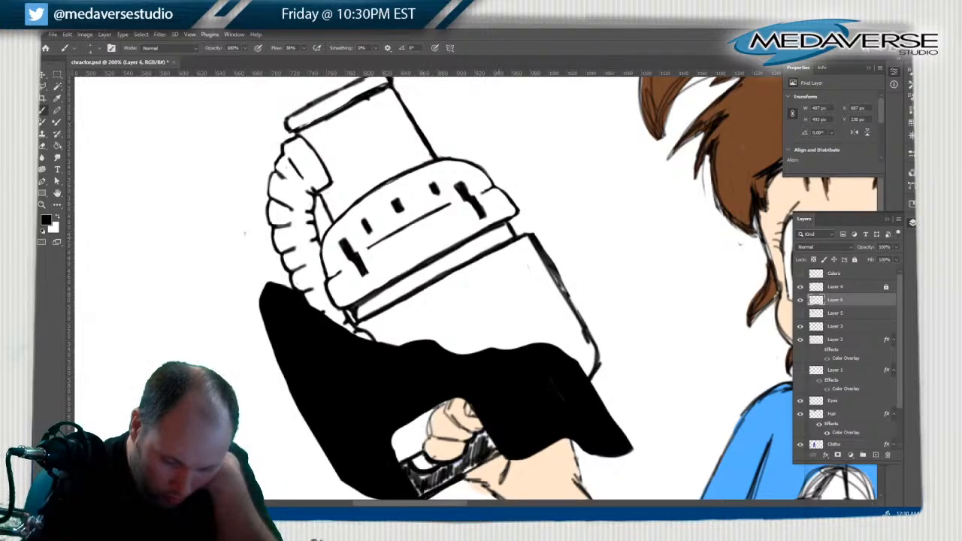
{"action": "left_click_drag", "start_coordinate": [496, 227], "coordinate": [507, 228]}
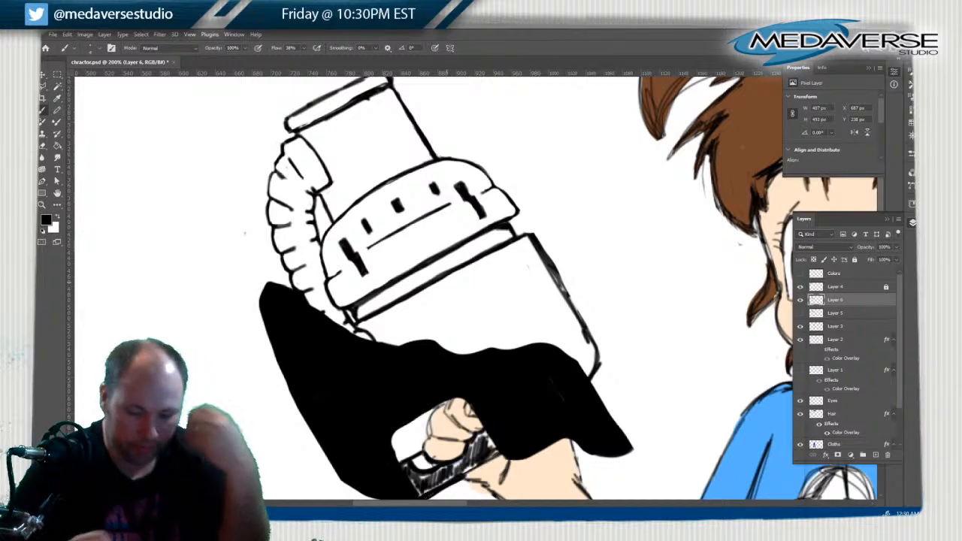
Thin and smooth the lower barrel's outer edge and the two long lines of the muzzle rim with the eraser
{"action": "scroll", "coordinate": [543, 389], "scroll_direction": "down", "scroll_amount": 1}
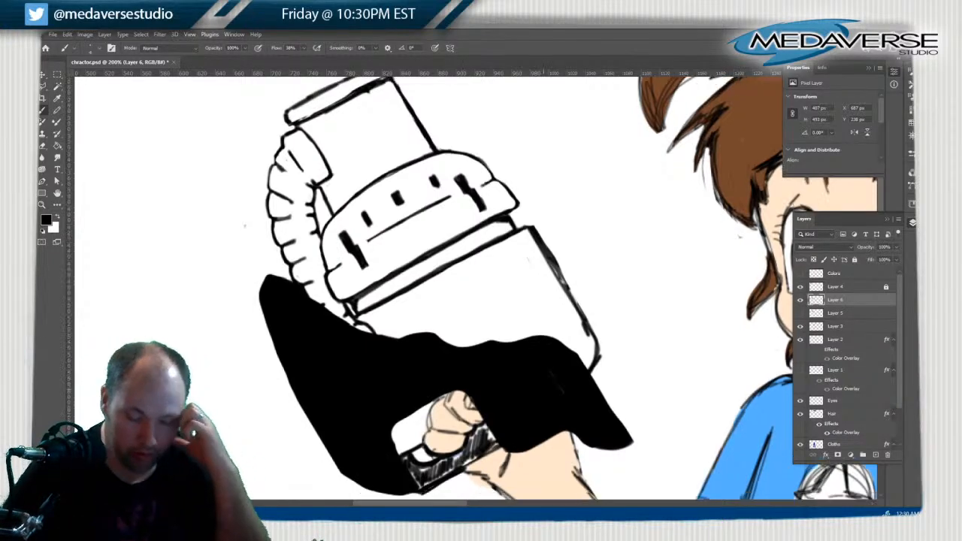
{"action": "scroll", "coordinate": [543, 389], "scroll_direction": "down", "scroll_amount": 3}
{"action": "scroll", "coordinate": [532, 374], "scroll_direction": "up", "scroll_amount": 6}
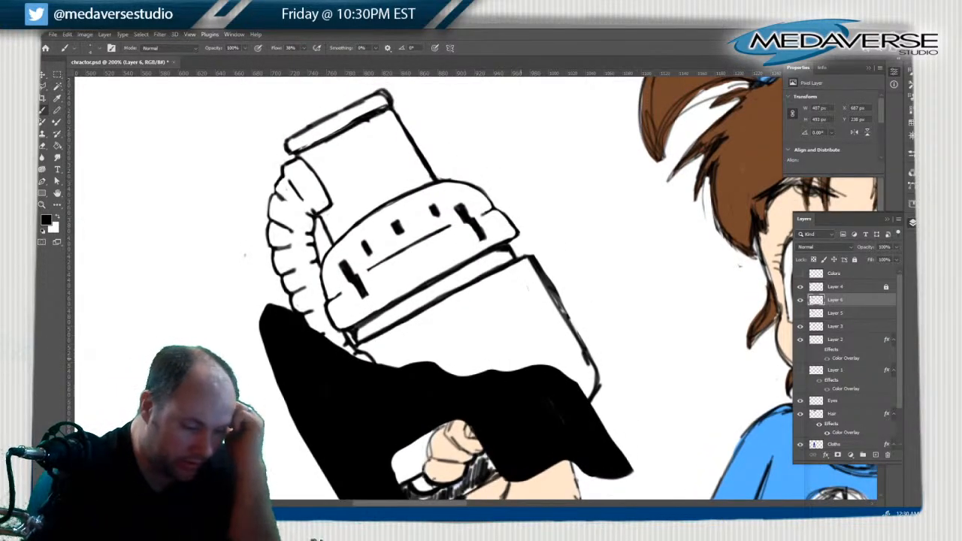
{"action": "key", "text": "e"}
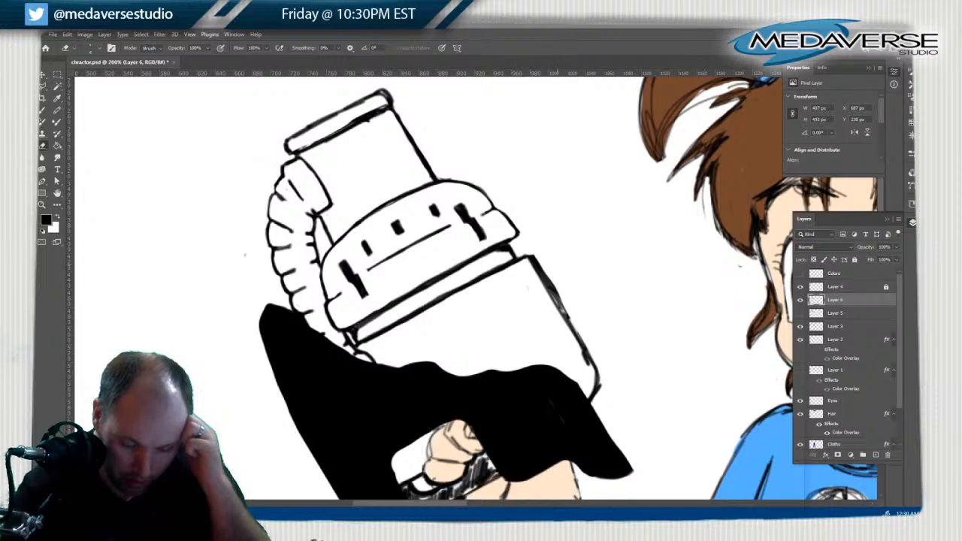
{"action": "left_click_drag", "start_coordinate": [533, 260], "coordinate": [567, 313]}
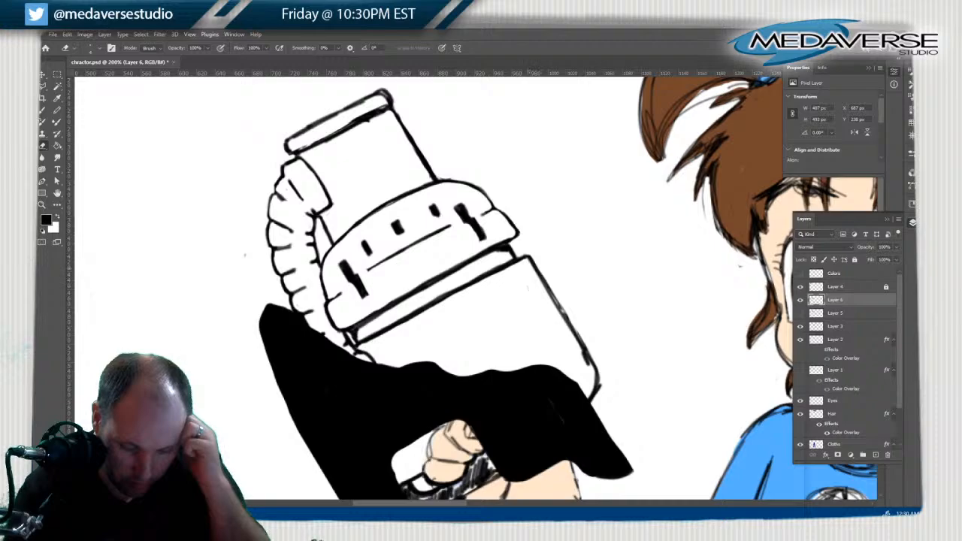
{"action": "left_click_drag", "start_coordinate": [541, 287], "coordinate": [589, 371]}
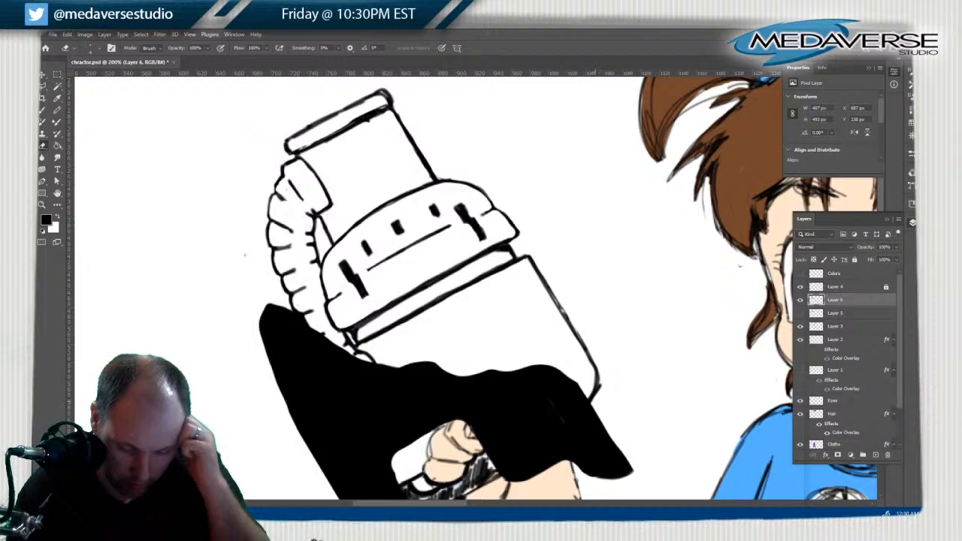
{"action": "left_click_drag", "start_coordinate": [596, 398], "coordinate": [599, 383]}
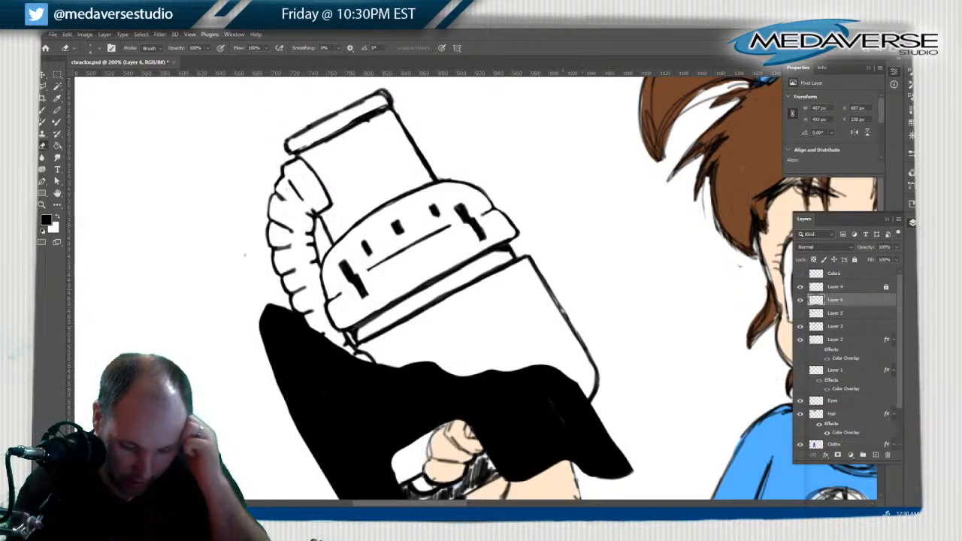
{"action": "left_click_drag", "start_coordinate": [535, 260], "coordinate": [577, 331]}
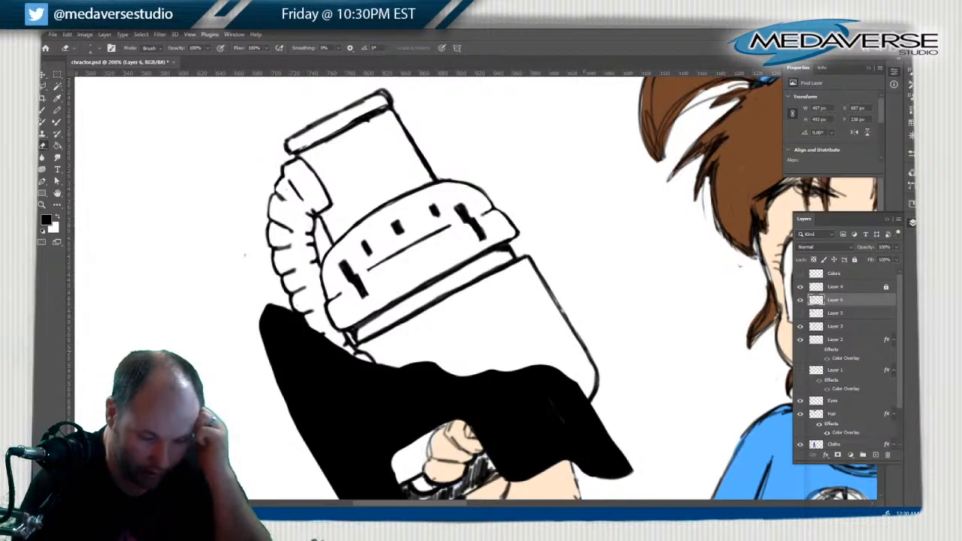
{"action": "left_click_drag", "start_coordinate": [298, 153], "coordinate": [385, 107]}
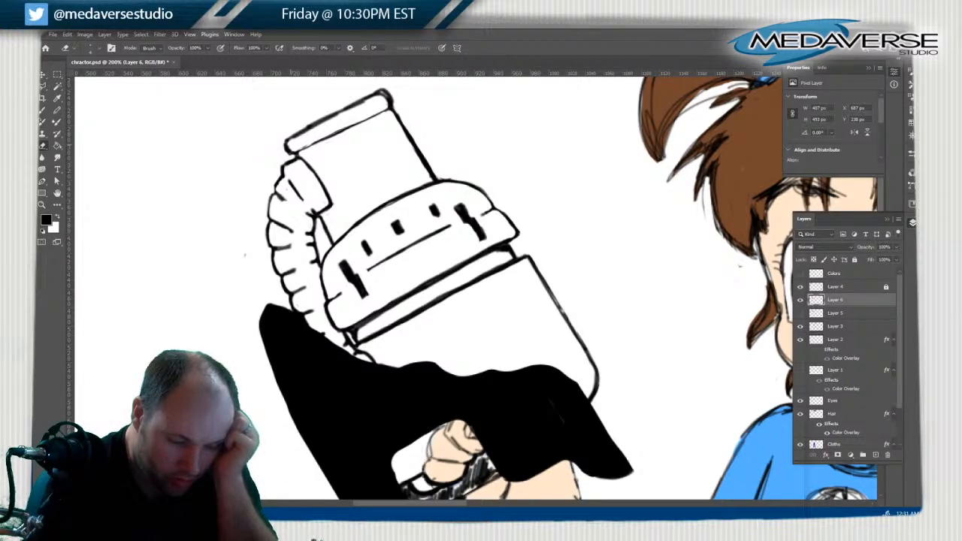
{"action": "left_click_drag", "start_coordinate": [290, 138], "coordinate": [382, 95]}
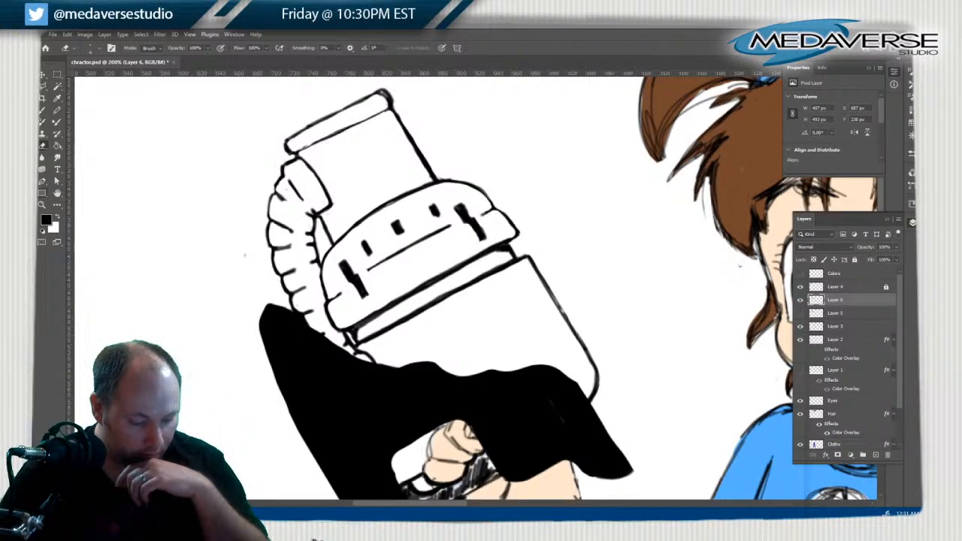
Examine the whole character to judge the cannon's line work, and return to a 200% view of the cannon
{"action": "left_click", "coordinate": [42, 205]}
{"action": "right_click", "coordinate": [287, 188]}
{"action": "left_click", "coordinate": [311, 194]}
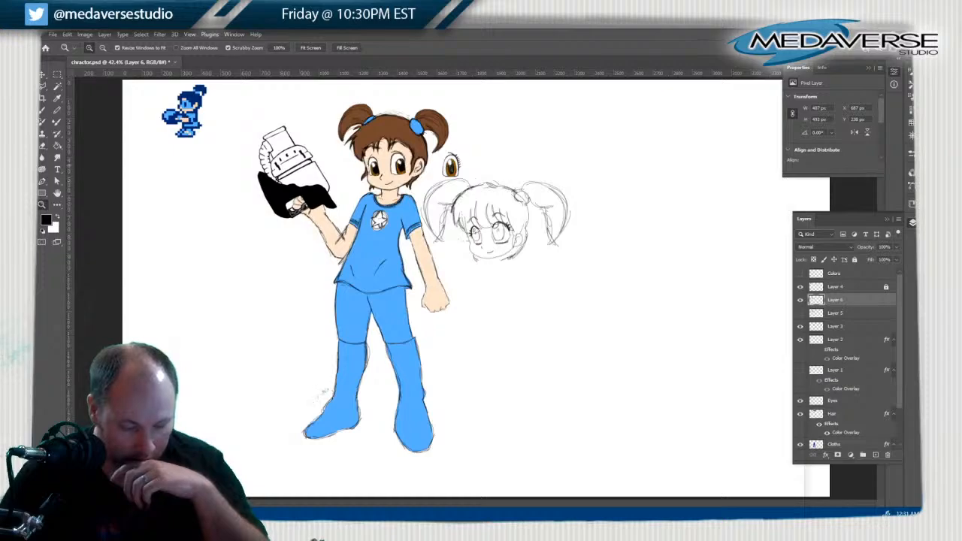
{"action": "left_click", "coordinate": [327, 147]}
{"action": "left_click", "coordinate": [328, 147]}
{"action": "scroll", "coordinate": [328, 147], "scroll_direction": "up", "scroll_amount": 2}
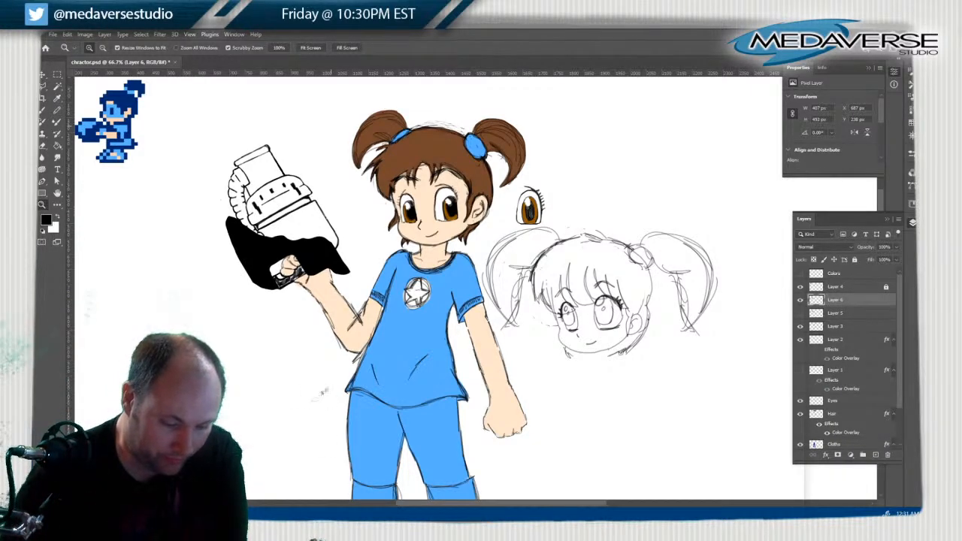
{"action": "key", "text": "ctrl+plus"}
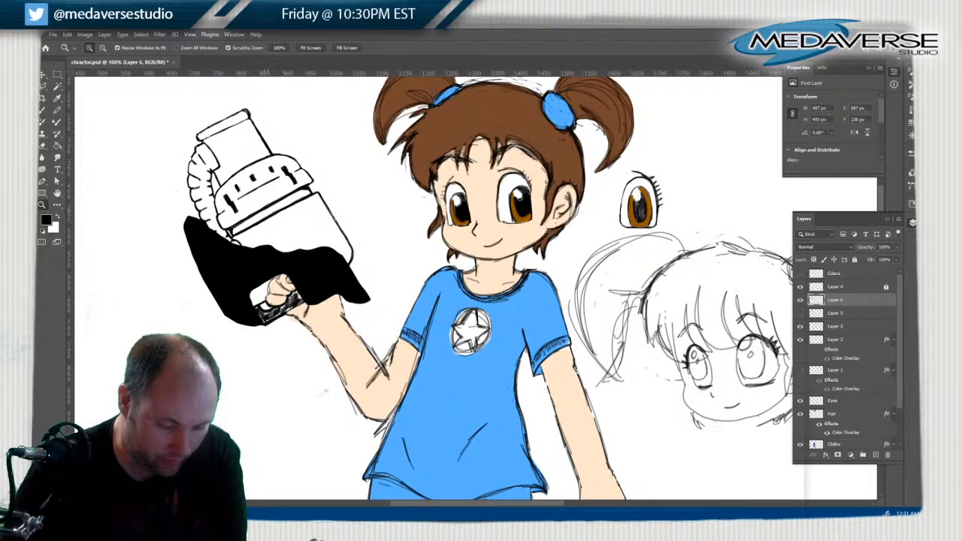
{"action": "key", "text": "ctrl+plus"}
{"action": "scroll", "coordinate": [471, 286], "scroll_direction": "up", "scroll_amount": 2}
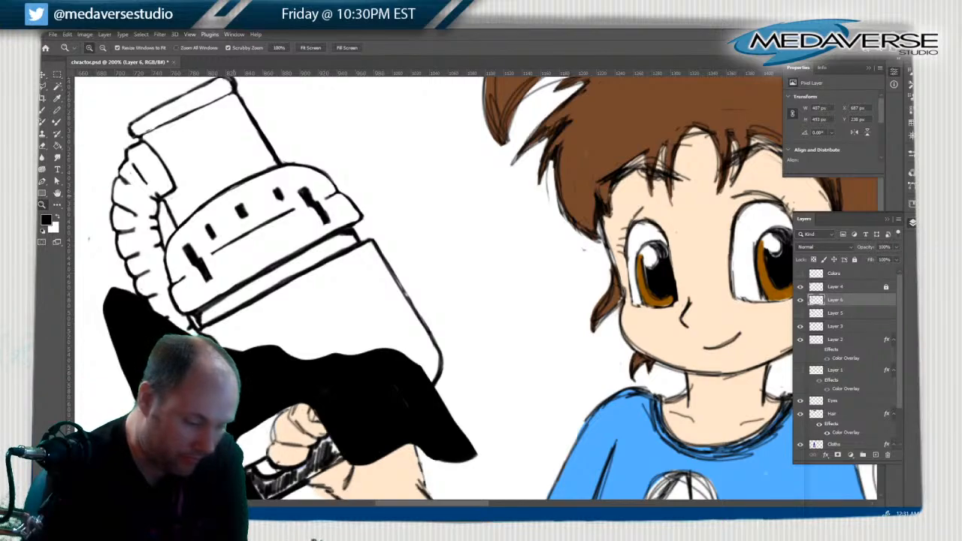
Draw a black dividing line down the lower barrel from the ring to the black shape
{"action": "key", "text": "b"}
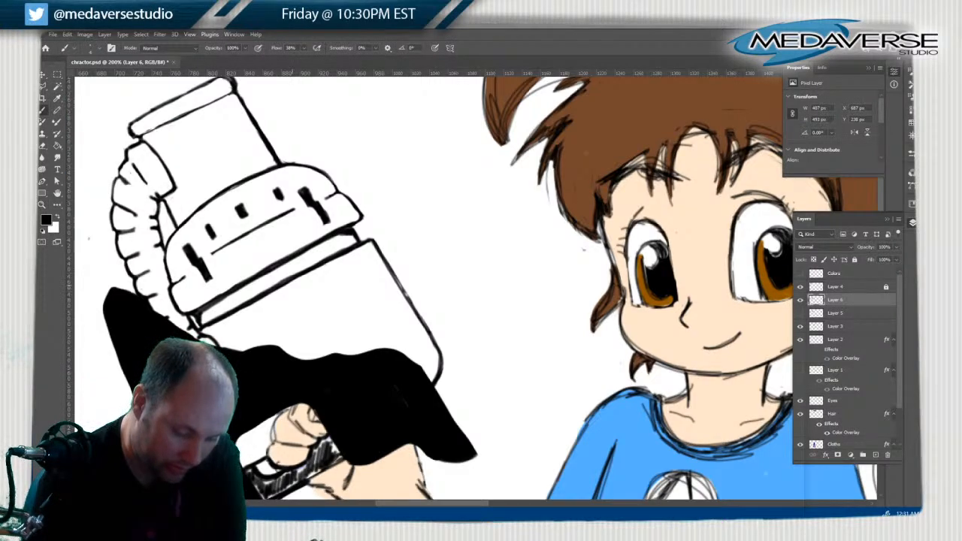
{"action": "mouse_move", "coordinate": [288, 281]}
{"action": "left_mouse_down"}
{"action": "mouse_move", "coordinate": [330, 356]}
{"action": "mouse_move", "coordinate": [292, 286]}
{"action": "left_mouse_up"}
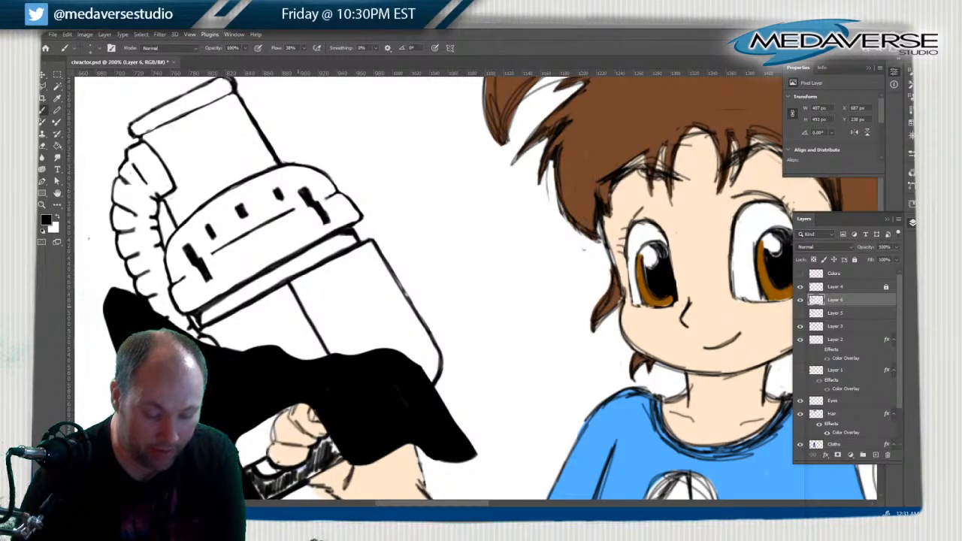
{"action": "left_click_drag", "start_coordinate": [387, 268], "coordinate": [406, 294]}
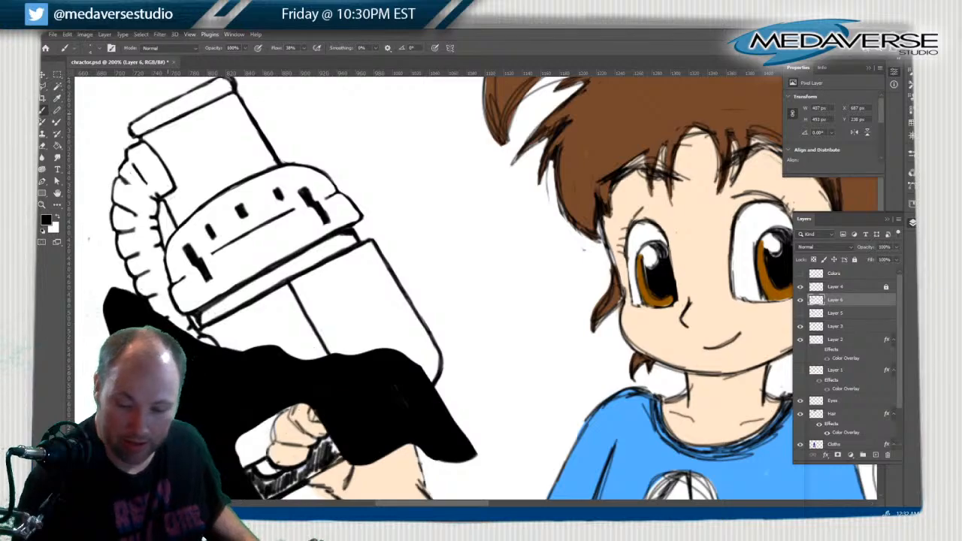
Refine the muzzle rim's outline with the eraser and return to the Brush tool at 38% flow
{"action": "scroll", "coordinate": [473, 286], "scroll_direction": "up", "scroll_amount": 5}
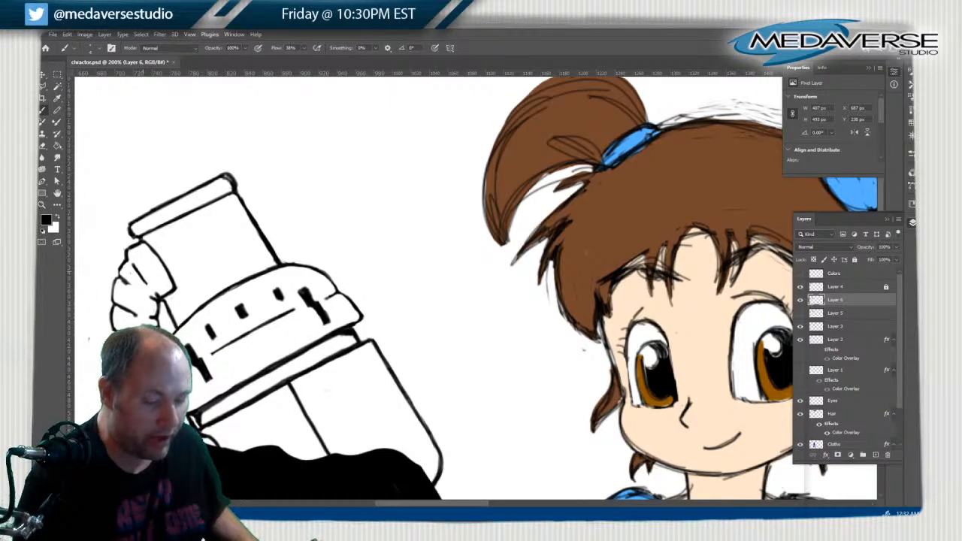
{"action": "key", "text": "e"}
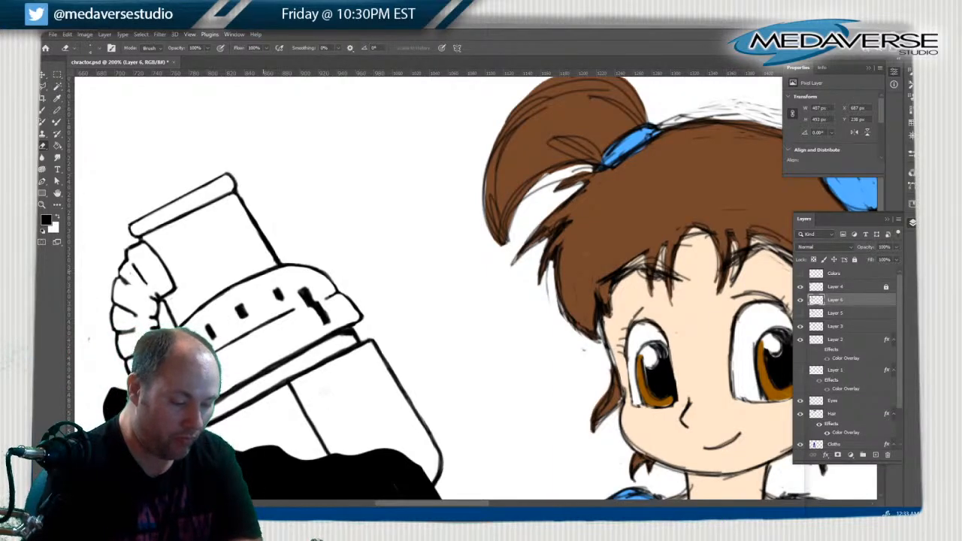
{"action": "key", "text": "b"}
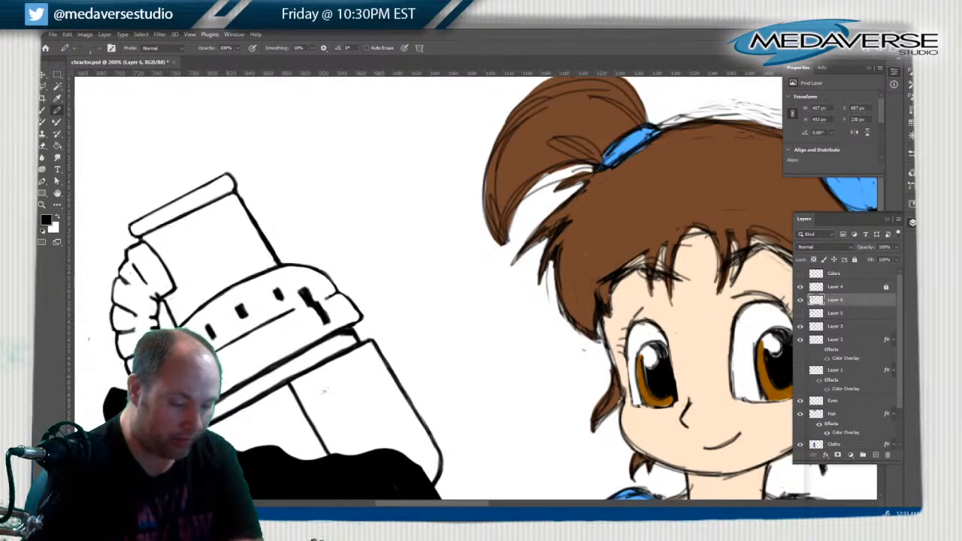
{"action": "key", "text": "shift+b"}
{"action": "key", "text": "shift+3"}
{"action": "key", "text": "shift+8"}
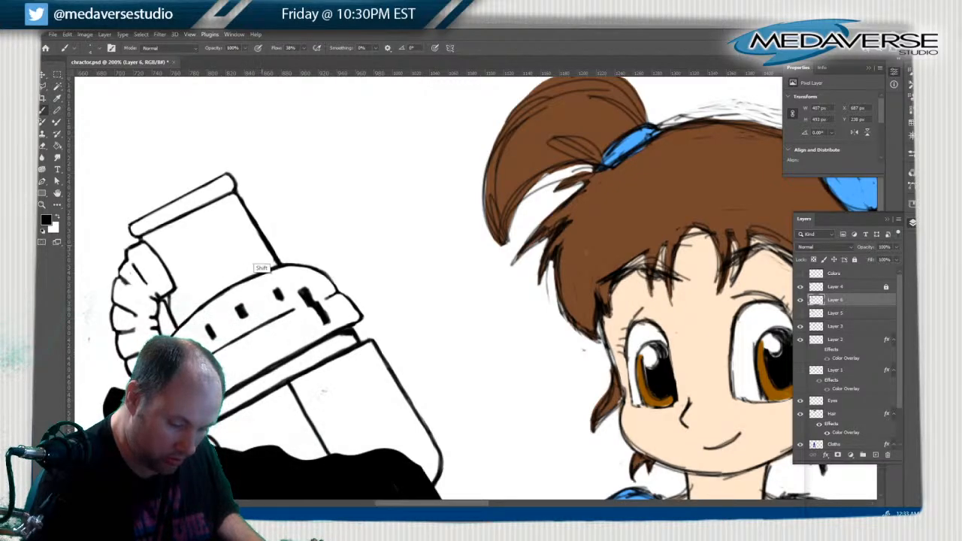
Draw a straight line across the base of the upper barrel and erase the barrel's side edge between that line and the collar
{"action": "left_click", "coordinate": [263, 243], "text": "shift"}
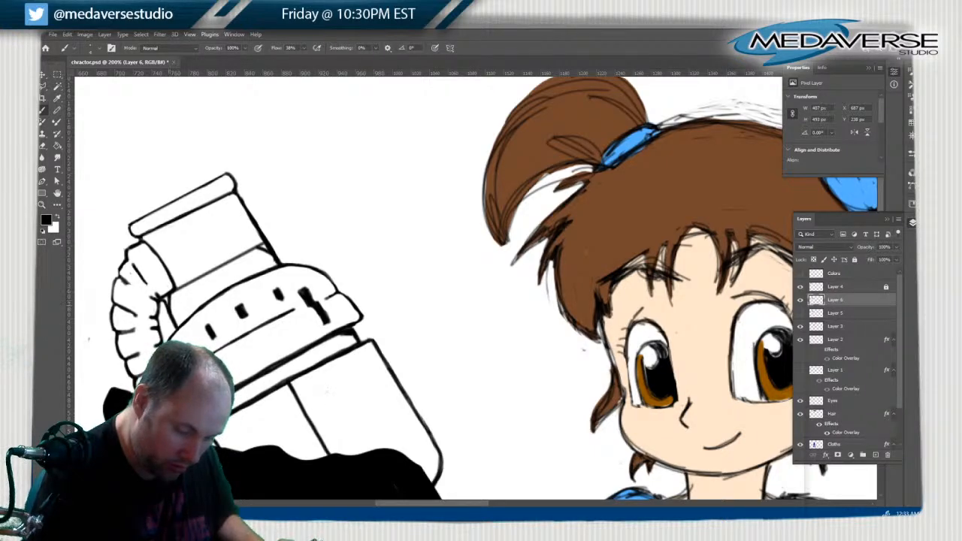
{"action": "key", "text": "g"}
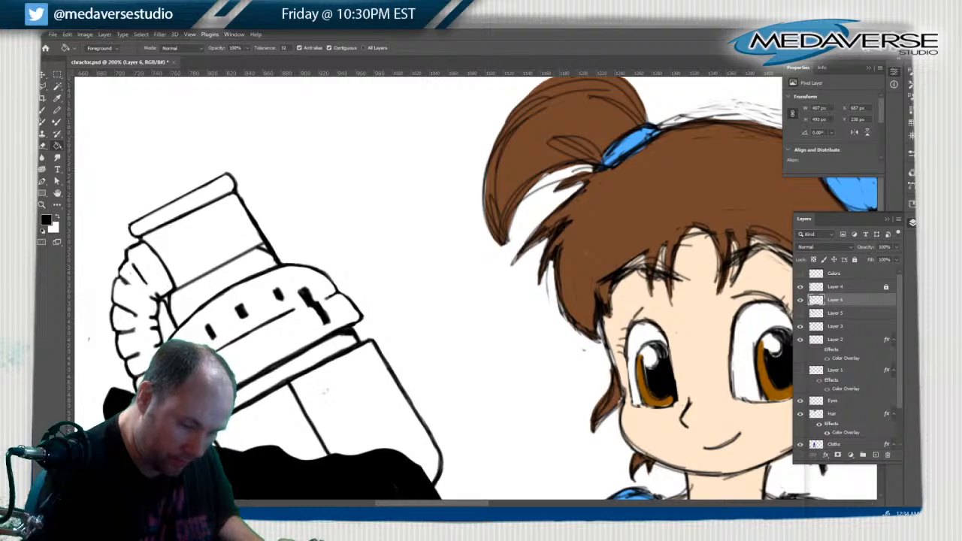
{"action": "key", "text": "e"}
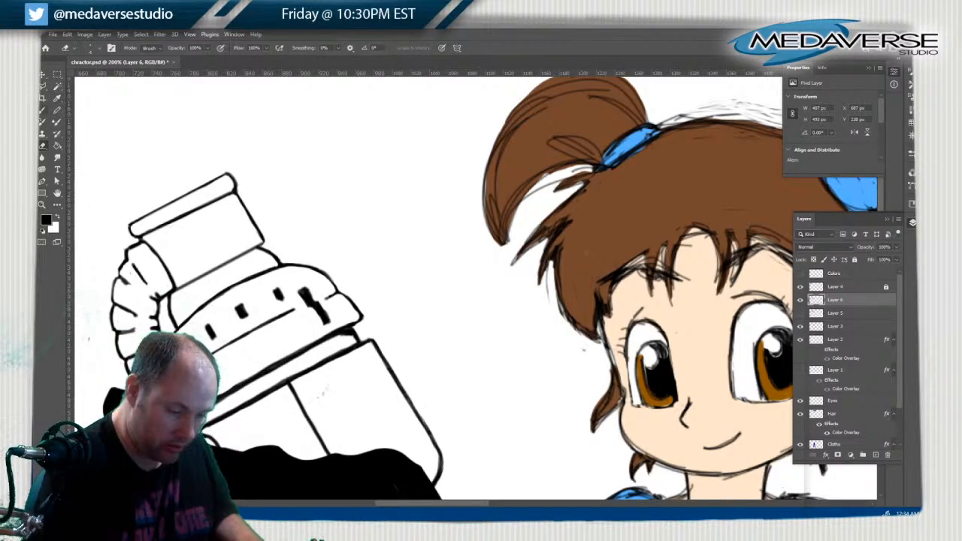
Try adding a second, parallel line just below the new line across the base of the upper barrel
{"action": "key", "text": "b"}
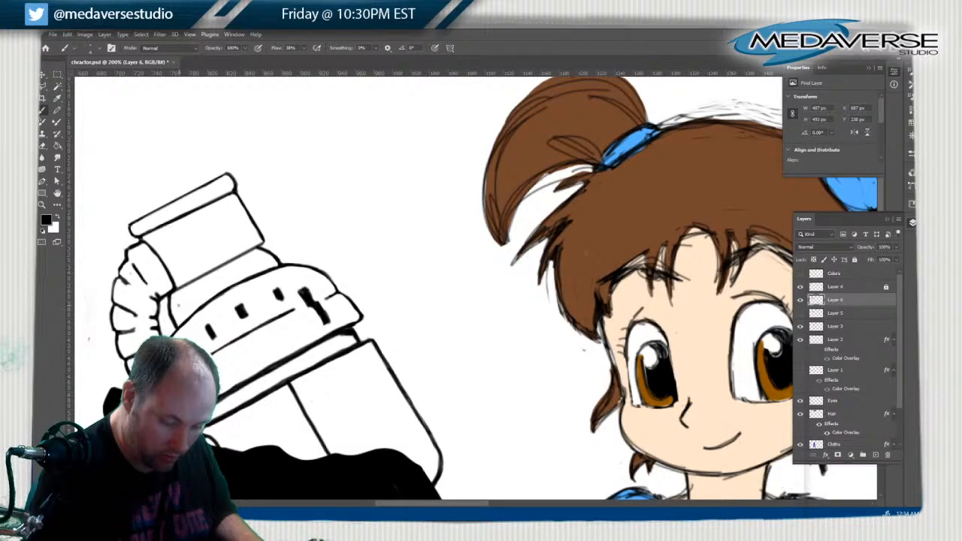
{"action": "left_click_drag", "start_coordinate": [178, 305], "coordinate": [249, 263]}
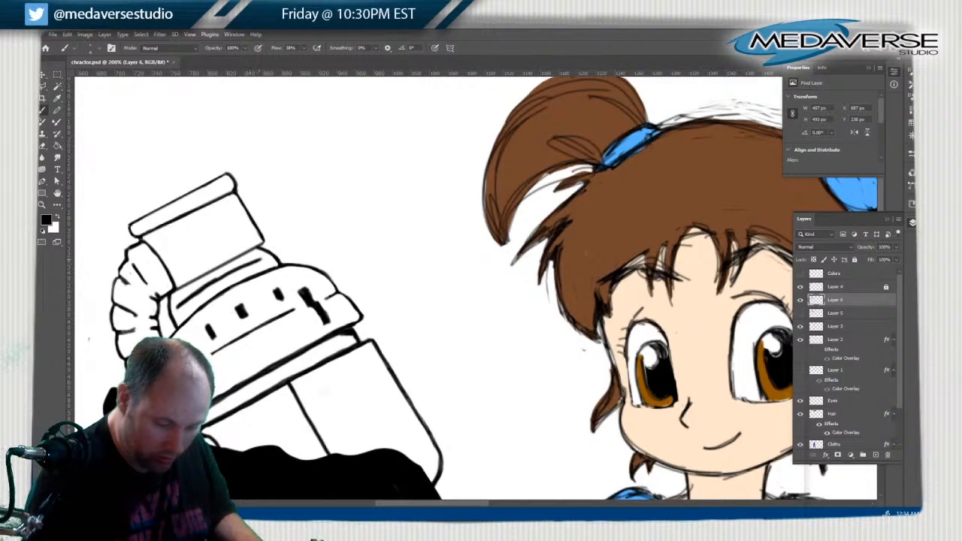
{"action": "key", "text": "e"}
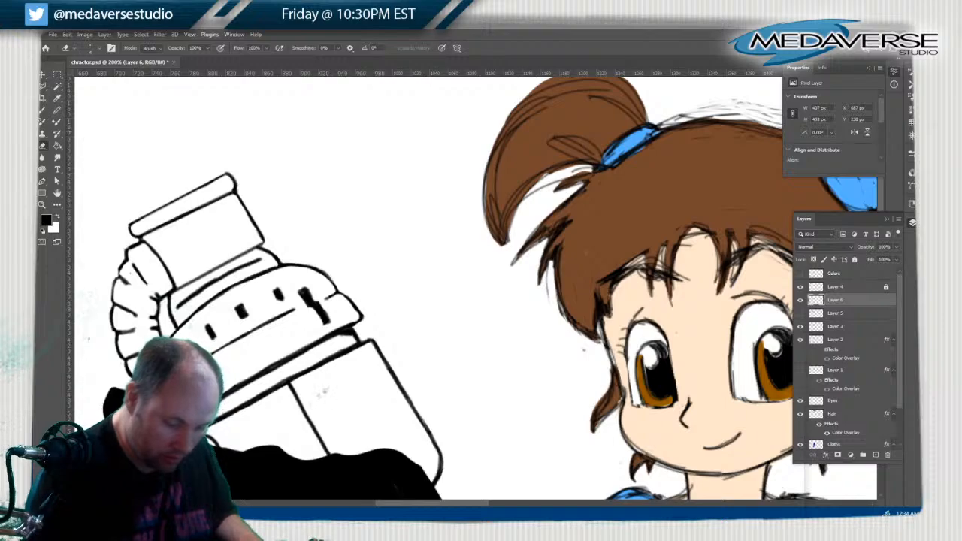
{"action": "left_click_drag", "start_coordinate": [177, 304], "coordinate": [188, 296]}
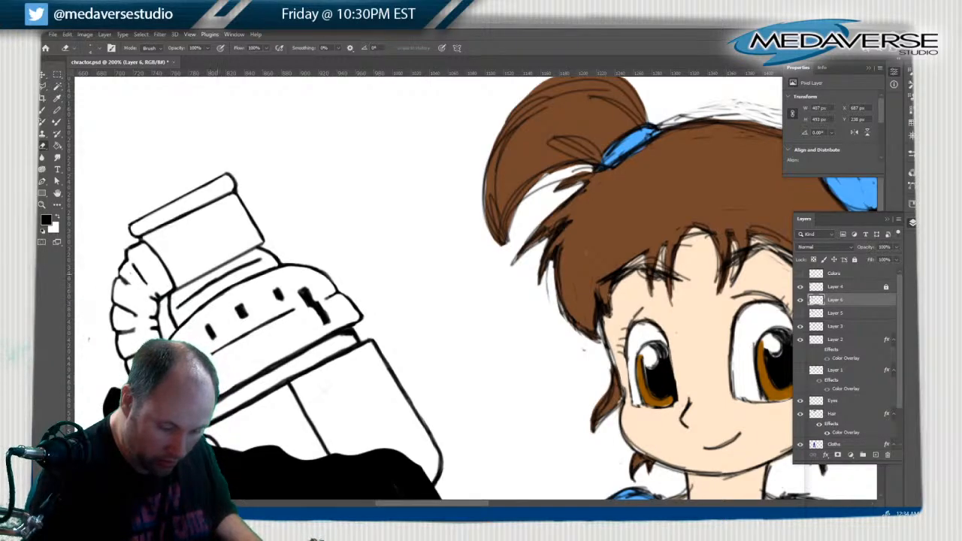
{"action": "mouse_move", "coordinate": [182, 305]}
{"action": "left_mouse_down"}
{"action": "mouse_move", "coordinate": [259, 262]}
{"action": "mouse_move", "coordinate": [181, 305]}
{"action": "left_mouse_up"}
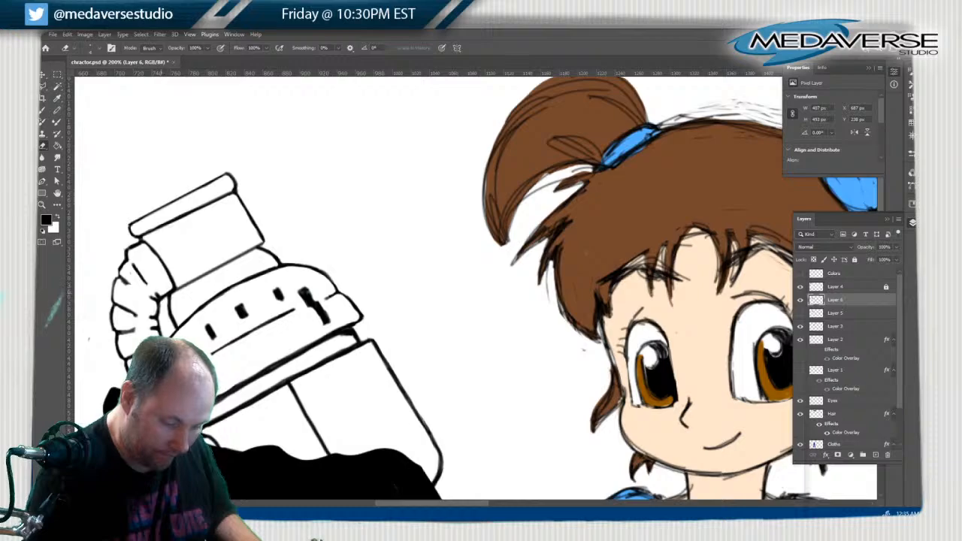
{"action": "key", "text": "b"}
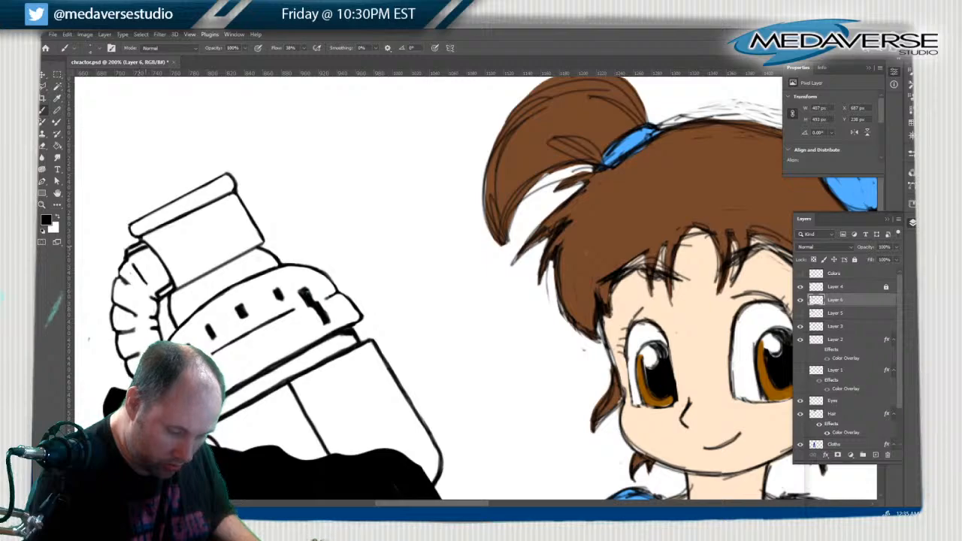
{"action": "right_click", "coordinate": [154, 238]}
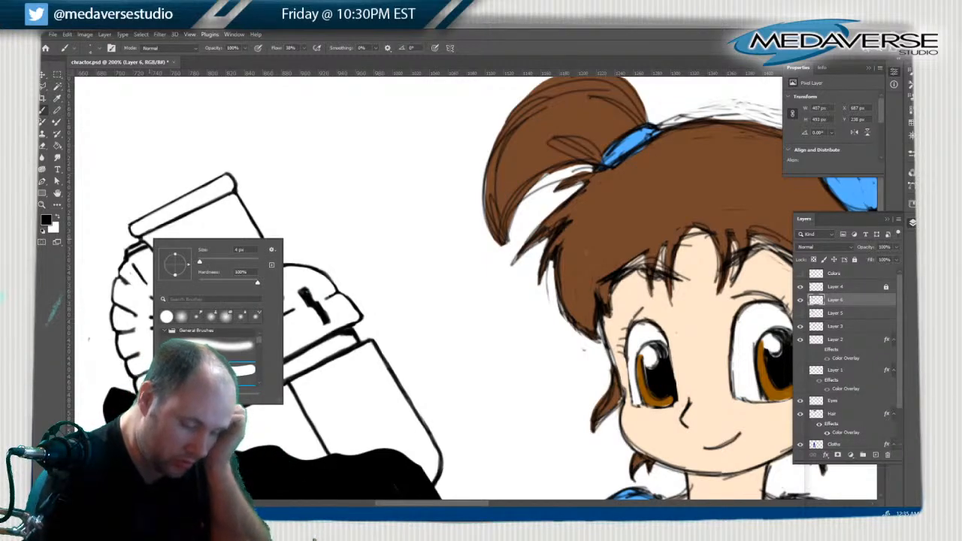
{"action": "key", "text": "Escape"}
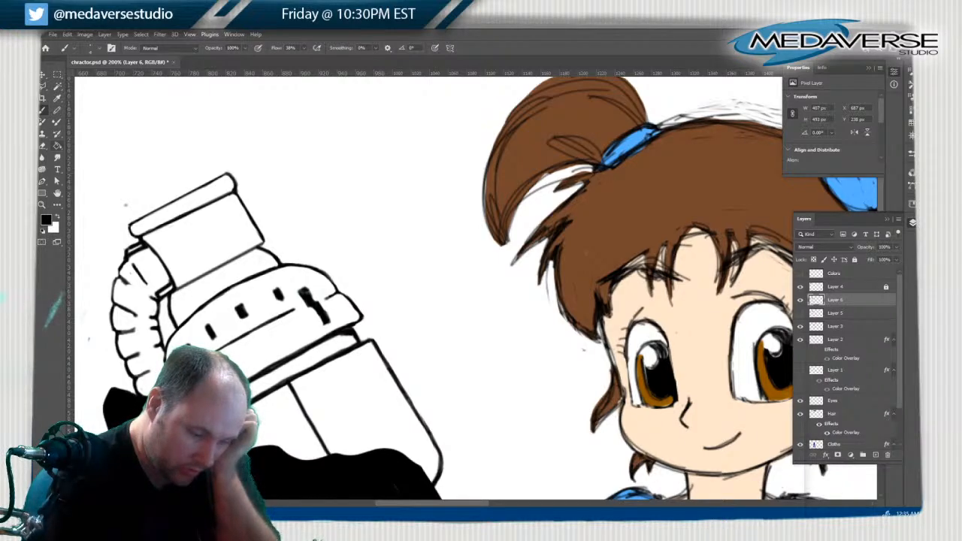
{"action": "left_click", "coordinate": [57, 146]}
{"action": "left_click", "coordinate": [323, 393]}
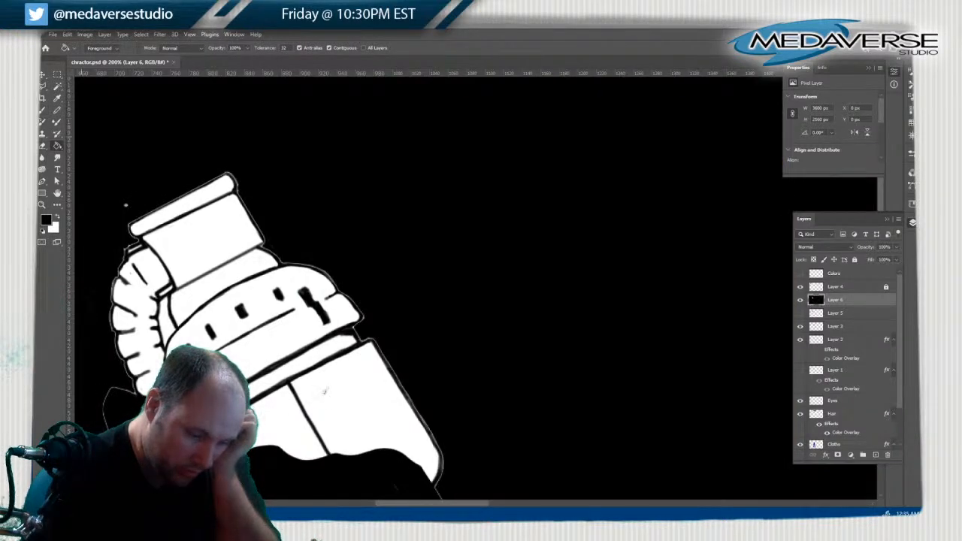
{"action": "left_click", "coordinate": [67, 35]}
{"action": "left_click", "coordinate": [83, 40]}
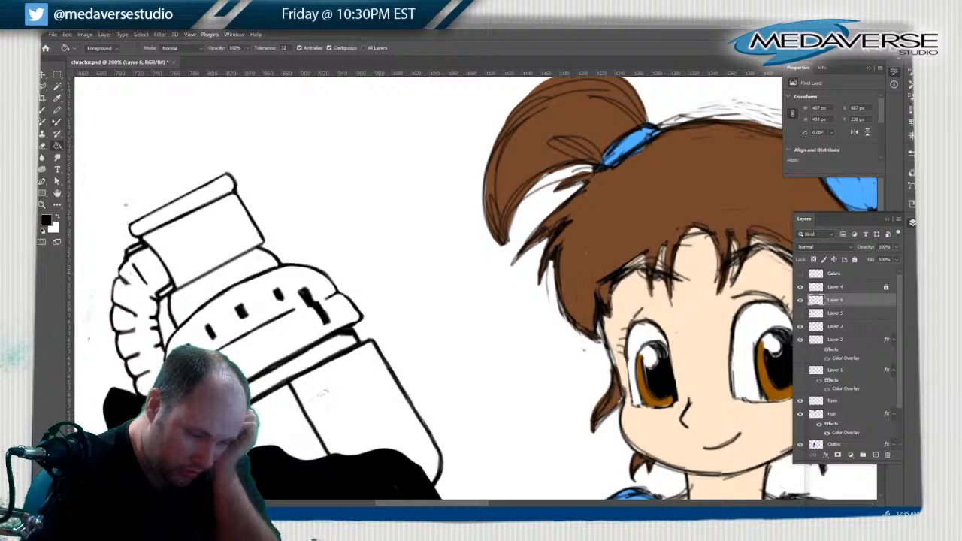
Erase the ribbed hose's upper end and the adjoining upper barrel edge, and redraw the hose end with the Brush tool as a rounded, ribbed tip
{"action": "key", "text": "e"}
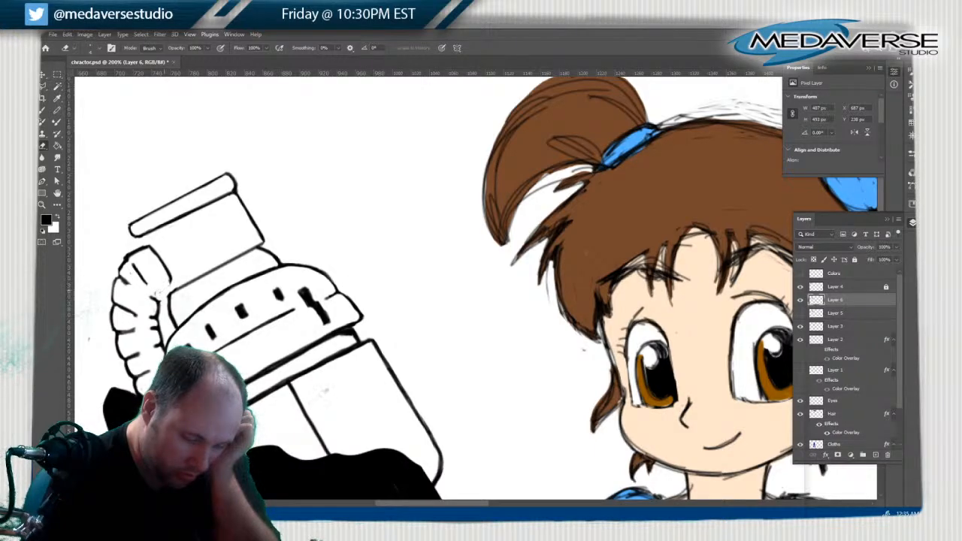
{"action": "mouse_move", "coordinate": [170, 273]}
{"action": "left_mouse_down"}
{"action": "mouse_move", "coordinate": [126, 260]}
{"action": "mouse_move", "coordinate": [146, 248]}
{"action": "mouse_move", "coordinate": [160, 260]}
{"action": "mouse_move", "coordinate": [132, 265]}
{"action": "left_mouse_up"}
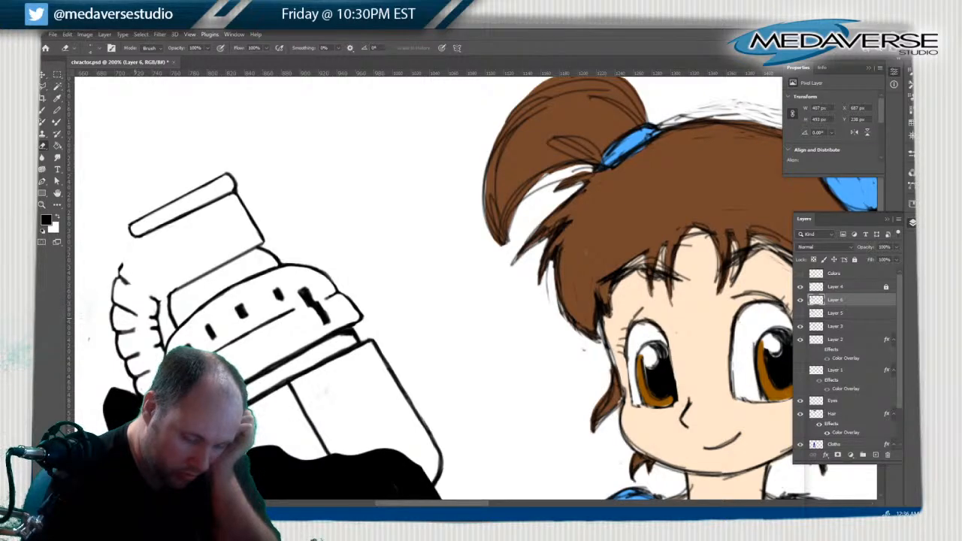
{"action": "left_click_drag", "start_coordinate": [158, 304], "coordinate": [155, 297]}
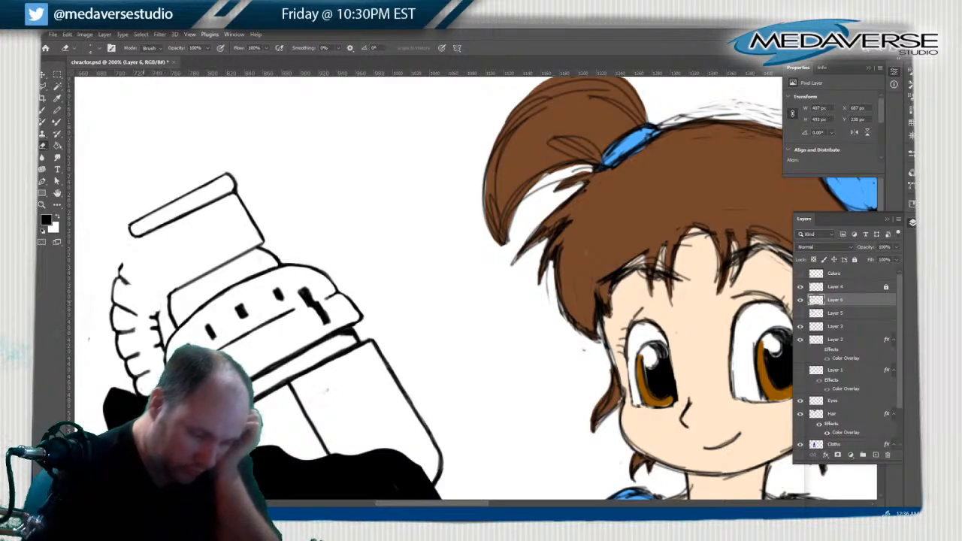
{"action": "key", "text": "b"}
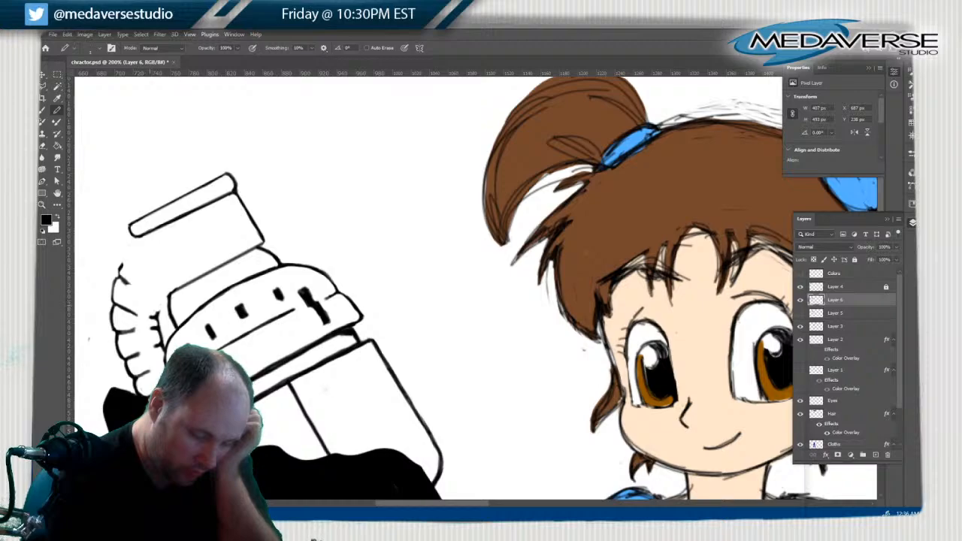
{"action": "key", "text": "shift+b"}
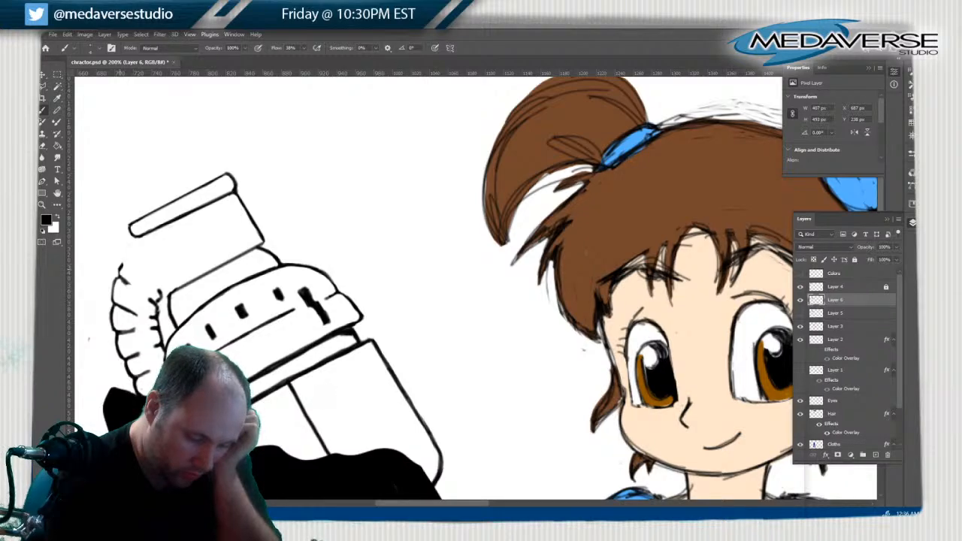
{"action": "mouse_move", "coordinate": [117, 269]}
{"action": "left_mouse_down"}
{"action": "mouse_move", "coordinate": [151, 245]}
{"action": "mouse_move", "coordinate": [164, 288]}
{"action": "mouse_move", "coordinate": [162, 258]}
{"action": "mouse_move", "coordinate": [145, 245]}
{"action": "mouse_move", "coordinate": [122, 269]}
{"action": "mouse_move", "coordinate": [130, 255]}
{"action": "left_mouse_up"}
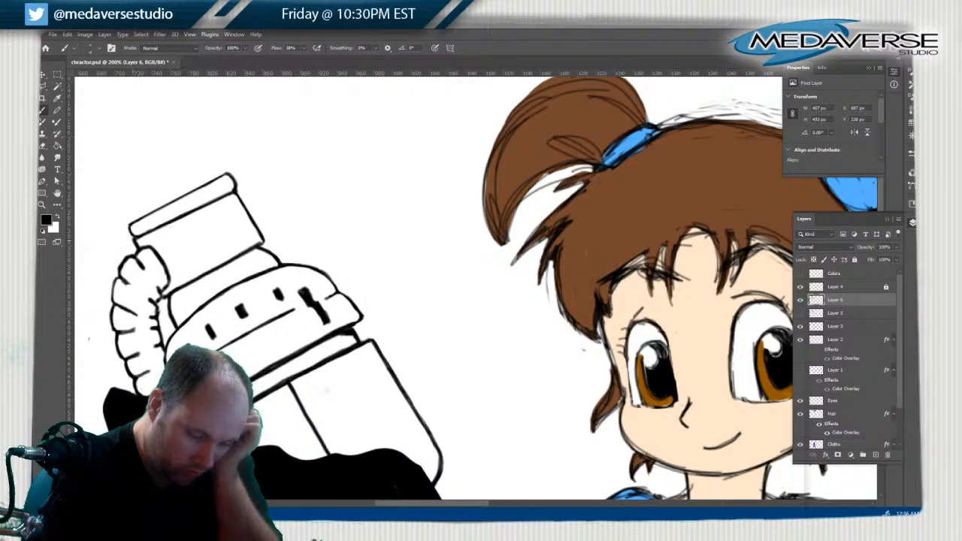
Paint a larger, thicker black outline around the muzzle rim's upper edge and both of its ends
{"action": "left_click_drag", "start_coordinate": [133, 243], "coordinate": [119, 233]}
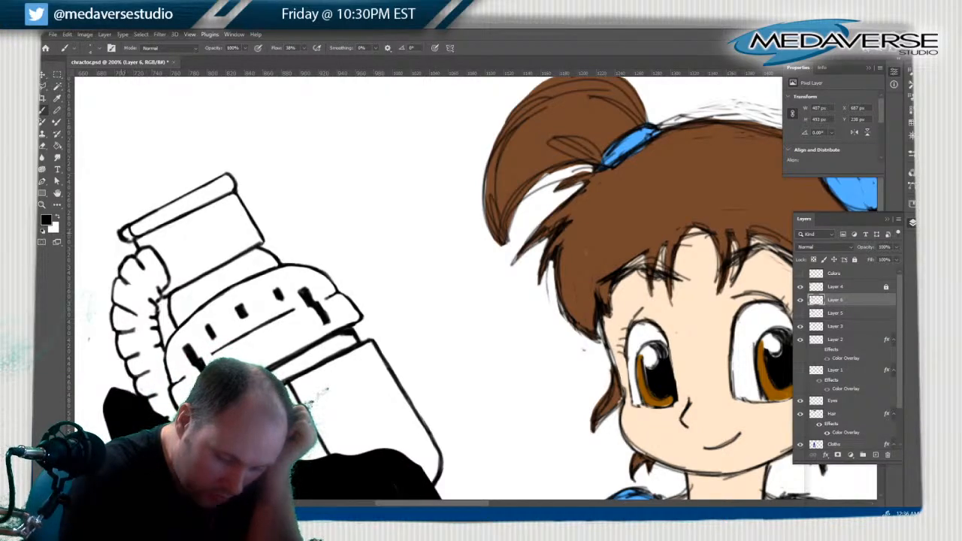
{"action": "mouse_move", "coordinate": [124, 224]}
{"action": "left_mouse_down"}
{"action": "mouse_move", "coordinate": [225, 171]}
{"action": "mouse_move", "coordinate": [126, 222]}
{"action": "mouse_move", "coordinate": [120, 245]}
{"action": "left_mouse_up"}
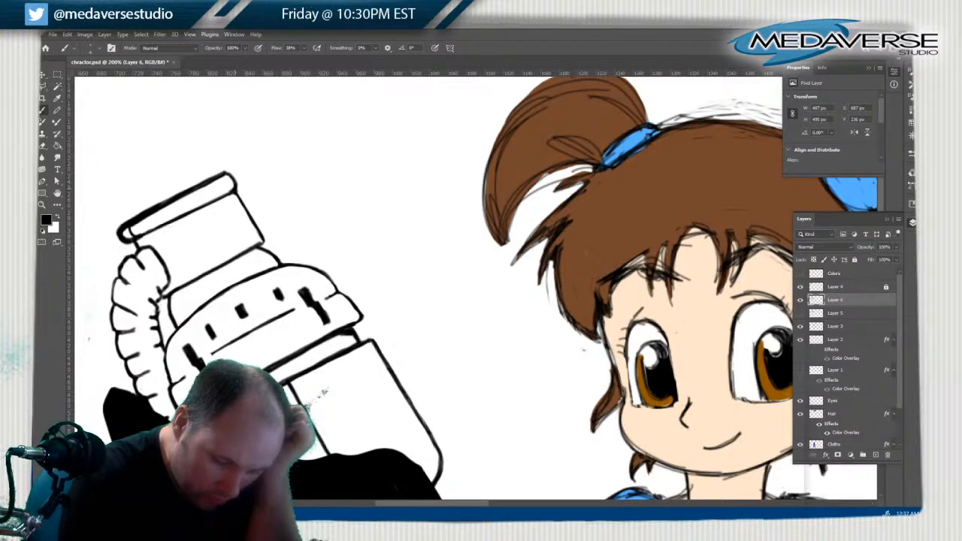
{"action": "mouse_move", "coordinate": [237, 189]}
{"action": "left_mouse_down"}
{"action": "mouse_move", "coordinate": [230, 172]}
{"action": "mouse_move", "coordinate": [239, 191]}
{"action": "mouse_move", "coordinate": [233, 181]}
{"action": "left_mouse_up"}
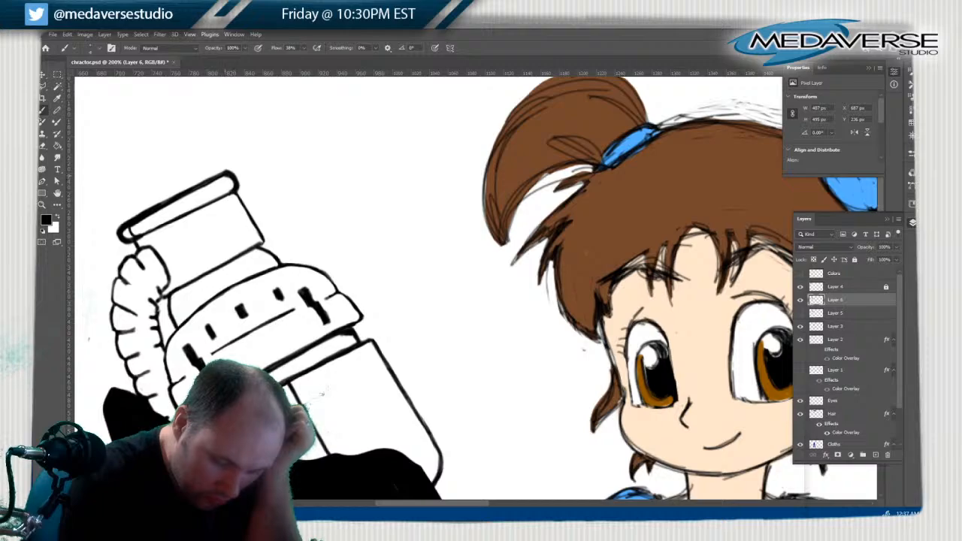
{"action": "mouse_move", "coordinate": [136, 226]}
{"action": "left_mouse_down"}
{"action": "mouse_move", "coordinate": [123, 236]}
{"action": "mouse_move", "coordinate": [138, 238]}
{"action": "mouse_move", "coordinate": [130, 235]}
{"action": "left_mouse_up"}
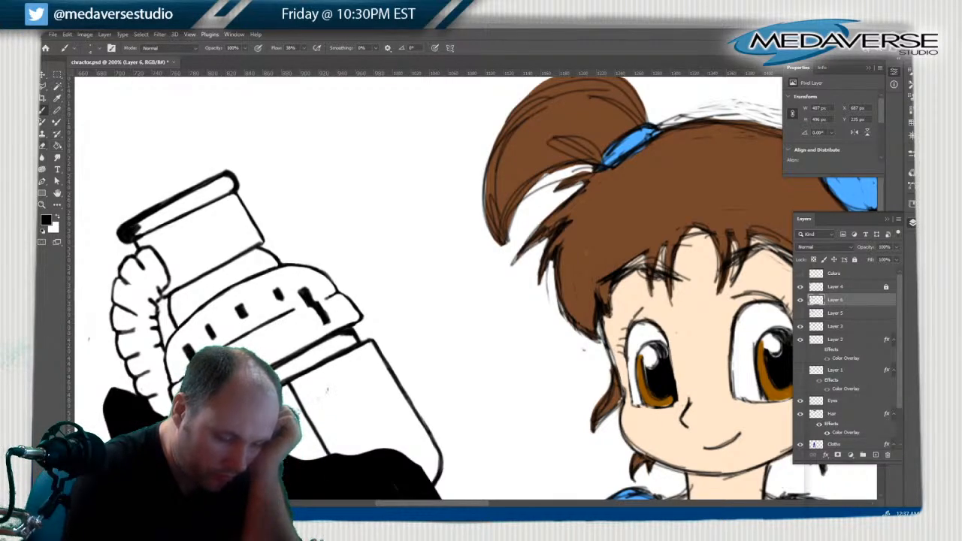
Erase the old muzzle rim outline inside the new one, and thin the remaining rim outline and the lower line of the ring
{"action": "left_click", "coordinate": [56, 134]}
{"action": "left_click_drag", "start_coordinate": [133, 229], "coordinate": [124, 227]}
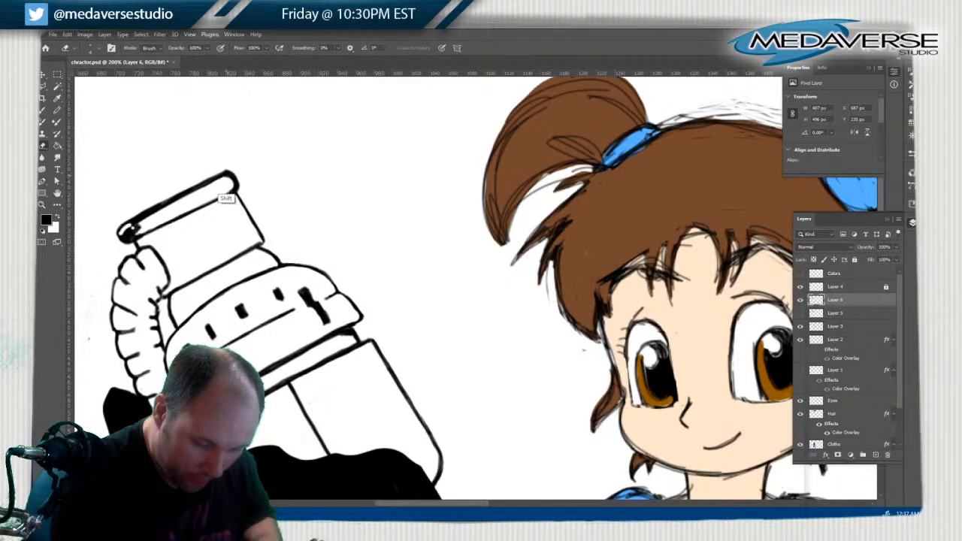
{"action": "left_click", "coordinate": [227, 175], "text": "shift"}
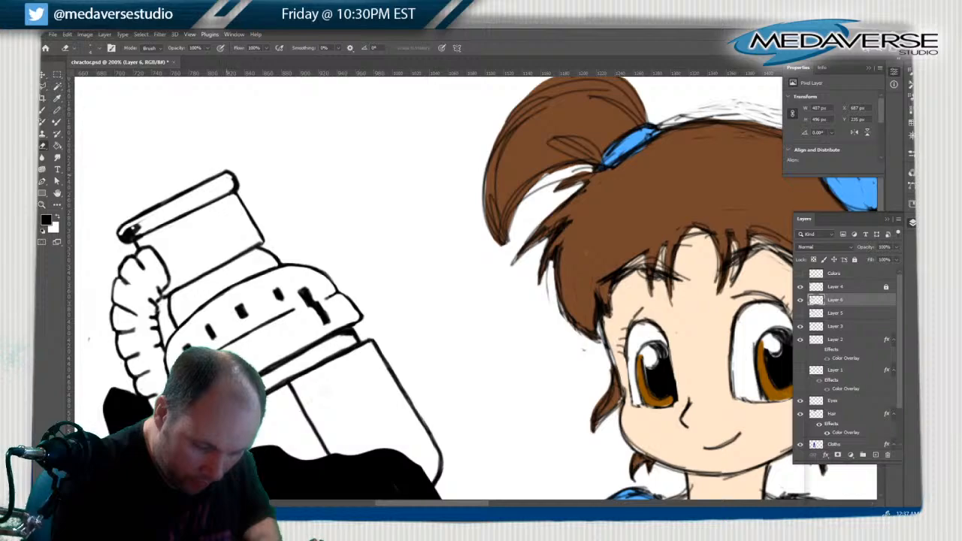
{"action": "left_click_drag", "start_coordinate": [227, 175], "coordinate": [234, 183]}
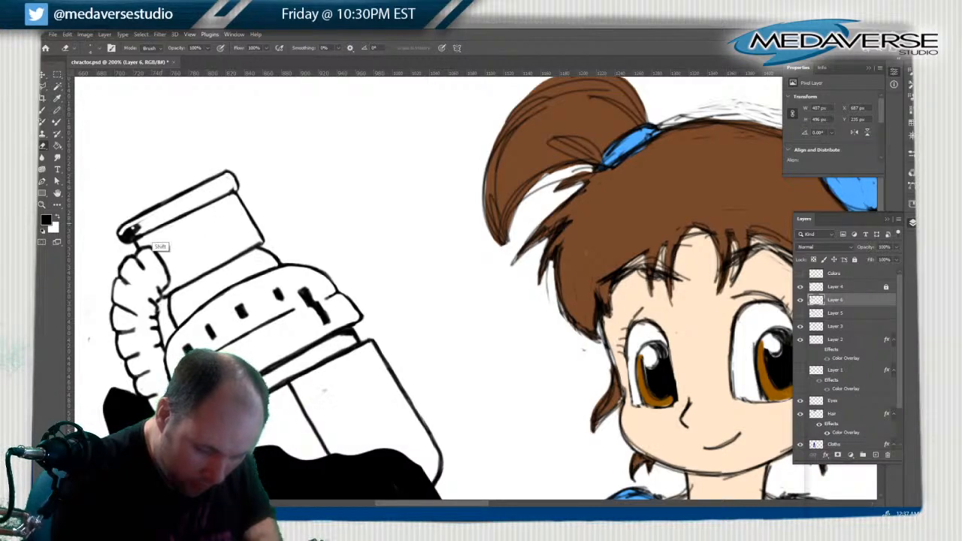
{"action": "left_click", "coordinate": [128, 240], "text": "shift"}
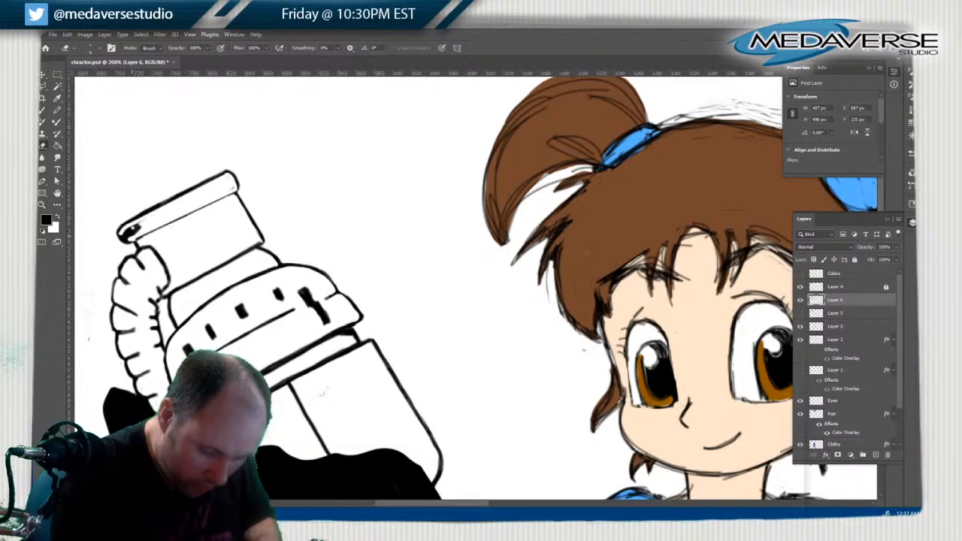
{"action": "mouse_move", "coordinate": [131, 241]}
{"action": "left_mouse_down"}
{"action": "mouse_move", "coordinate": [124, 239]}
{"action": "mouse_move", "coordinate": [136, 230]}
{"action": "left_mouse_up"}
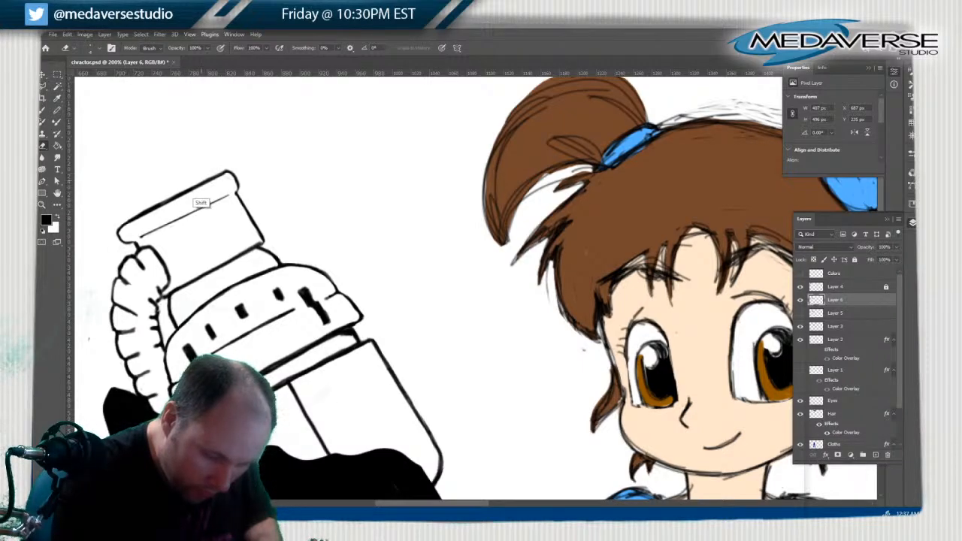
{"action": "left_click", "coordinate": [228, 171], "text": "shift"}
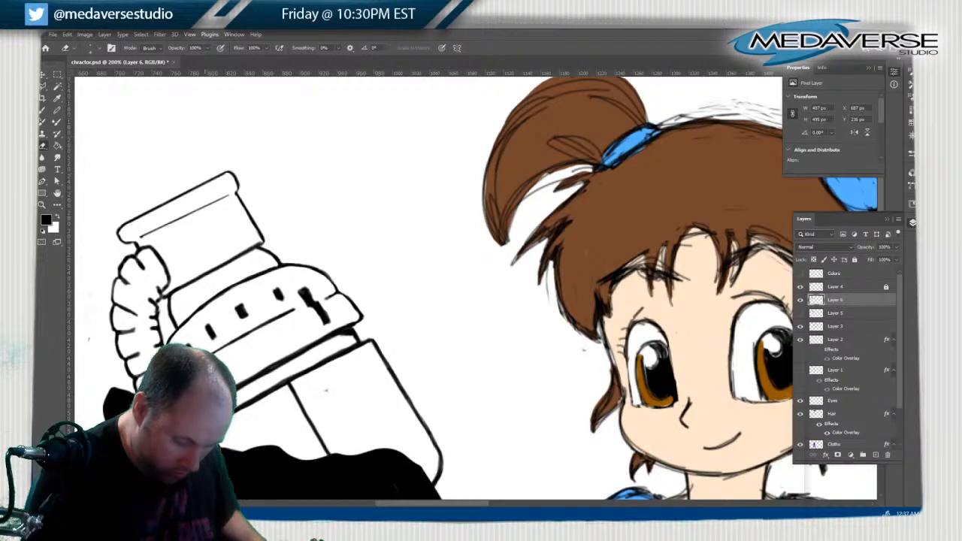
{"action": "left_click", "coordinate": [354, 345], "text": "shift"}
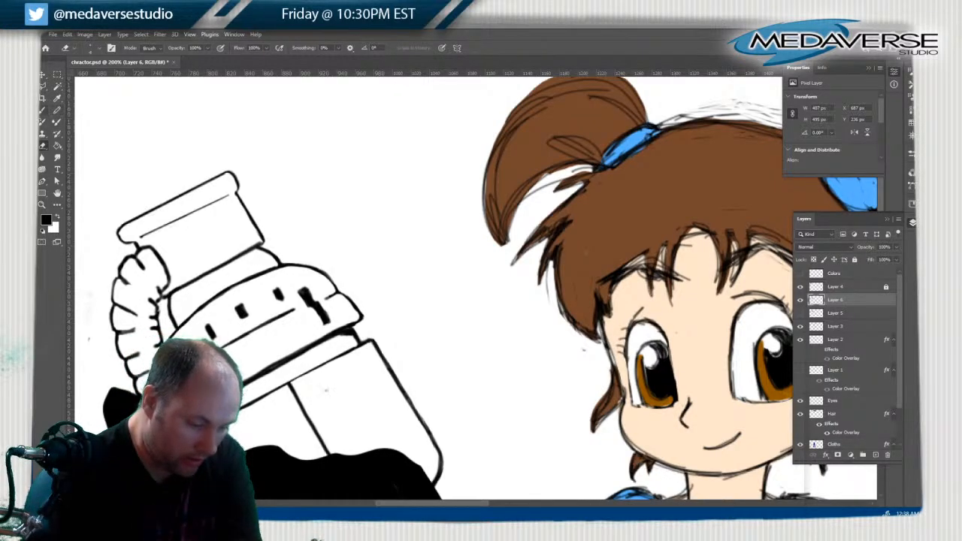
Paint a black nub at the lower barrel's outer corner and three small black tabs along the muzzle rim's upper edge
{"action": "key", "text": "b"}
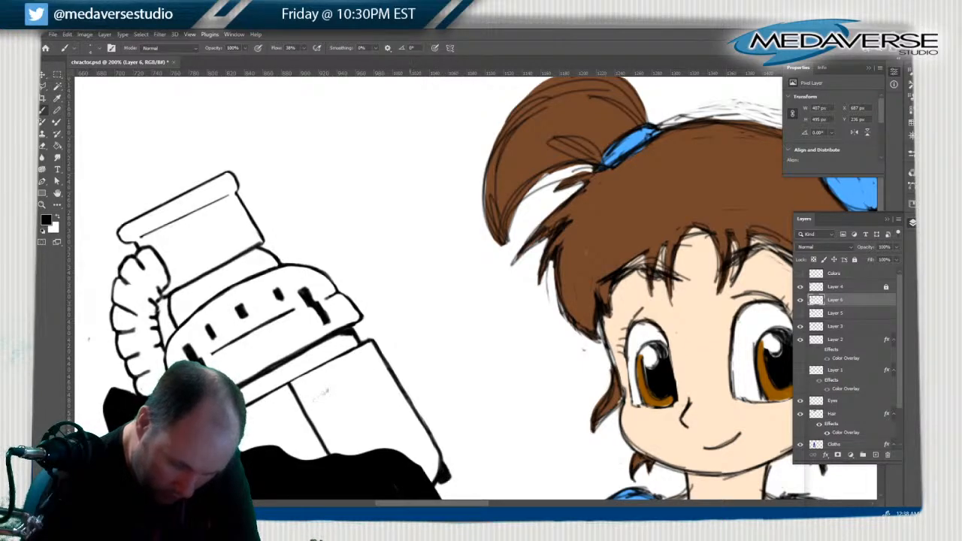
{"action": "left_click_drag", "start_coordinate": [308, 398], "coordinate": [328, 389]}
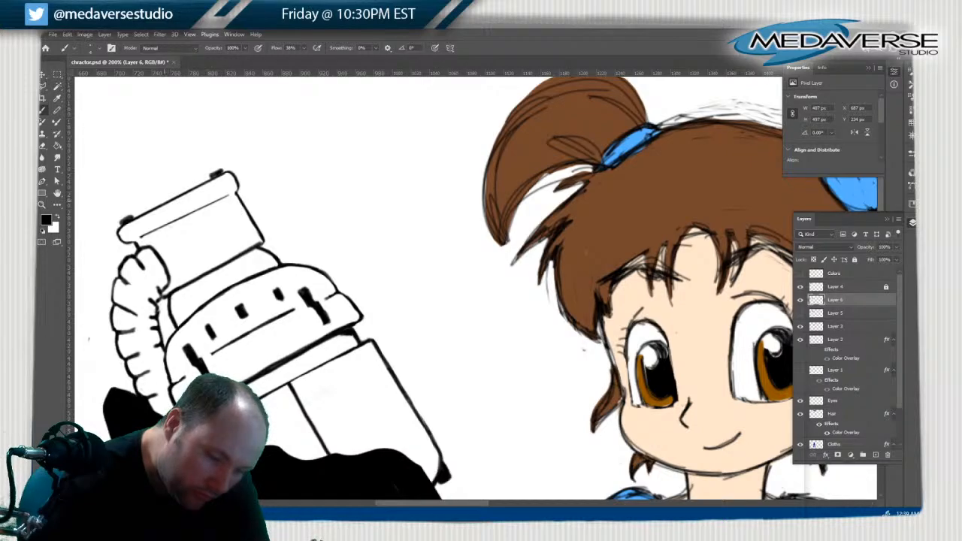
{"action": "left_click_drag", "start_coordinate": [162, 200], "coordinate": [172, 196]}
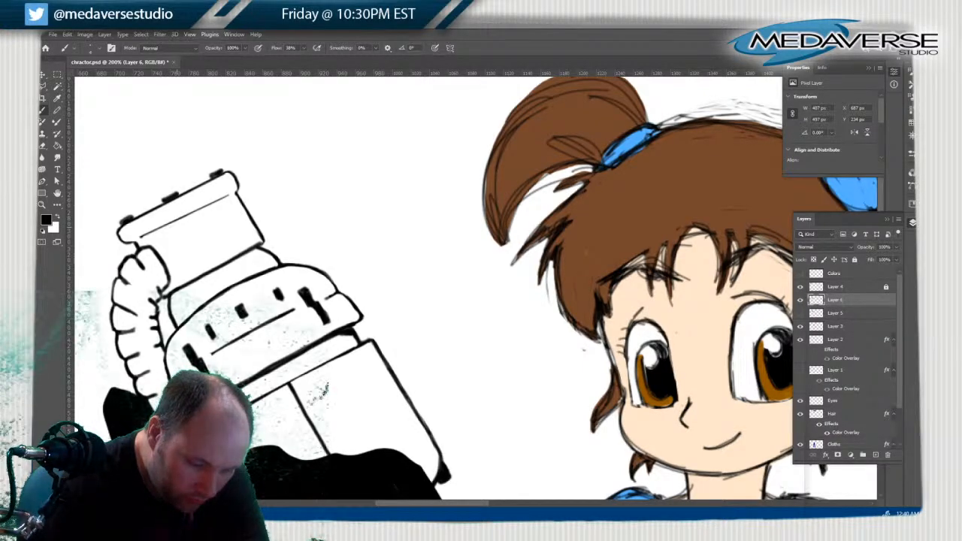
Draw a straight black dividing line down the upper barrel from the inner rim line to the curved collar
{"action": "left_click_drag", "start_coordinate": [309, 393], "coordinate": [328, 388]}
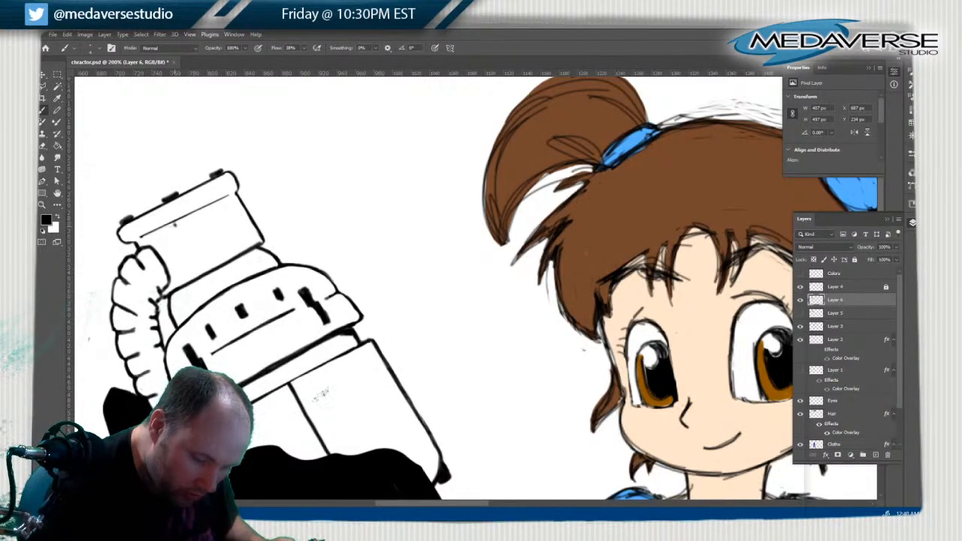
{"action": "left_click", "coordinate": [214, 295], "text": "shift"}
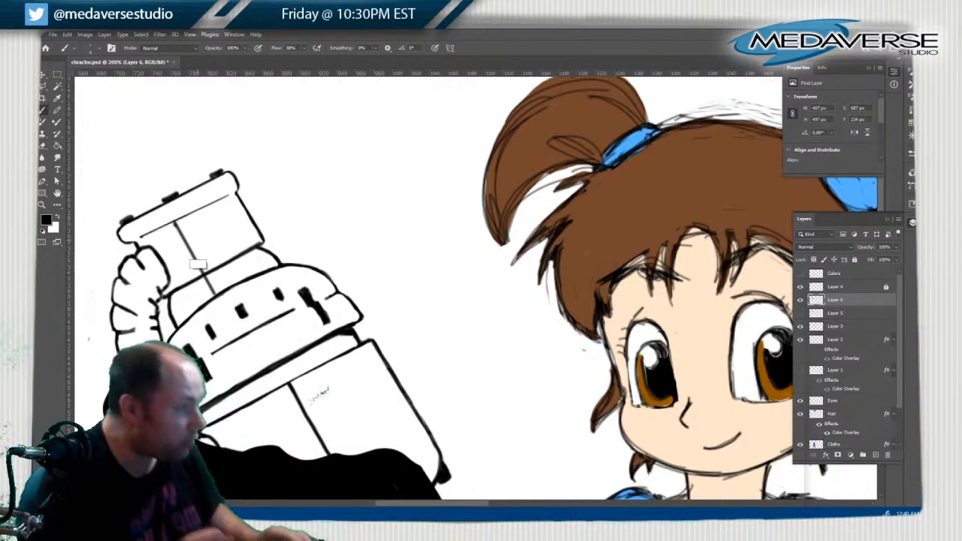
Replace the upper barrel's dividing line with two straight, closely spaced parallel black lines from the inner rim line to the curved collar
{"action": "key", "text": "ctrl+z"}
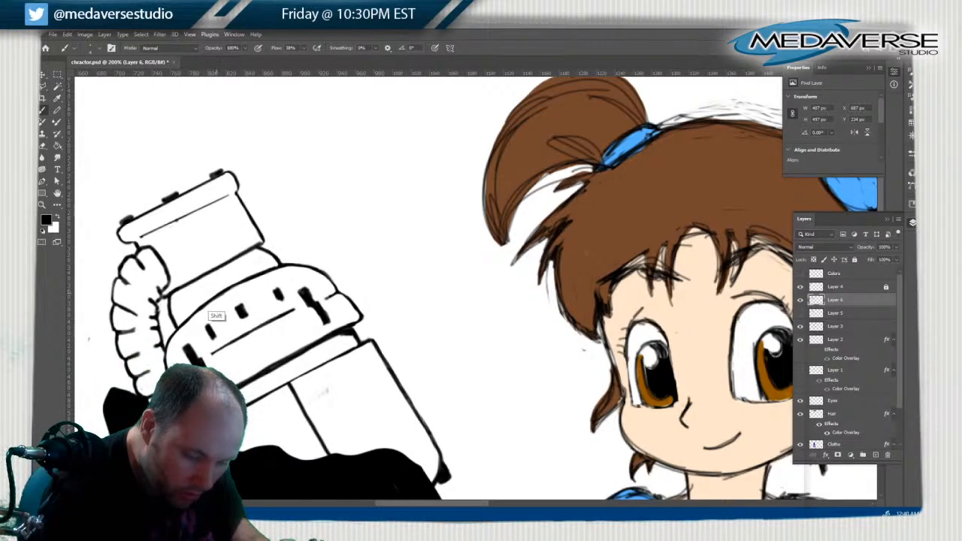
{"action": "left_click", "coordinate": [217, 293], "text": "shift"}
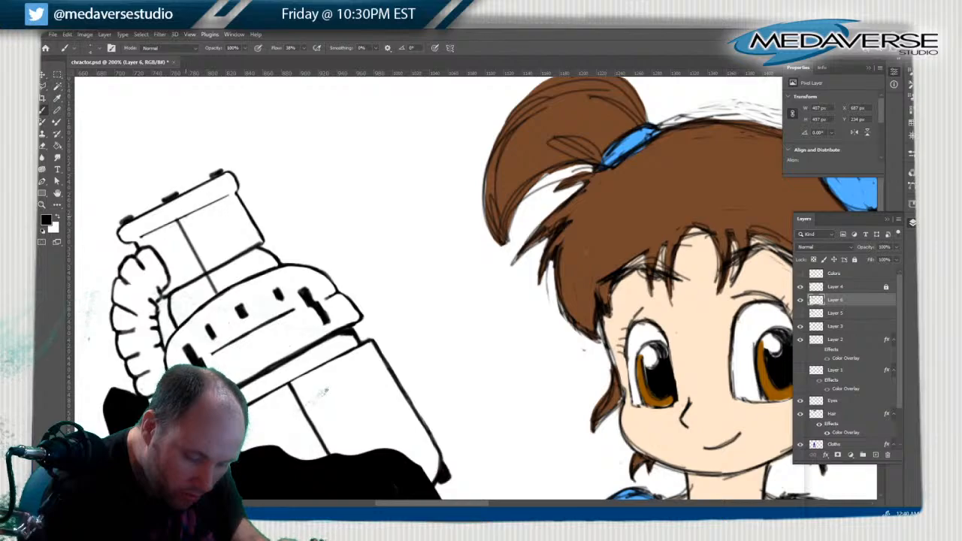
{"action": "left_click", "coordinate": [225, 289], "text": "shift"}
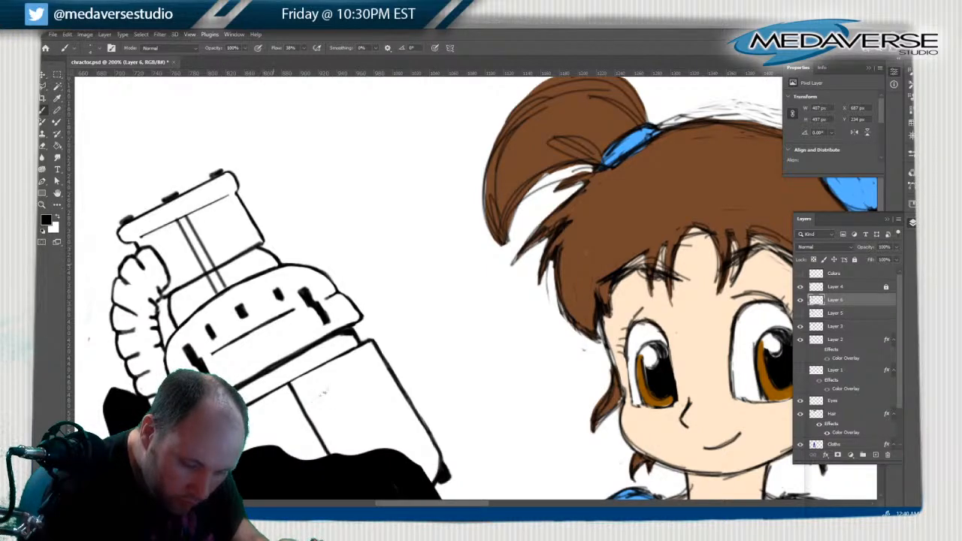
{"action": "left_click", "coordinate": [274, 264], "text": "shift"}
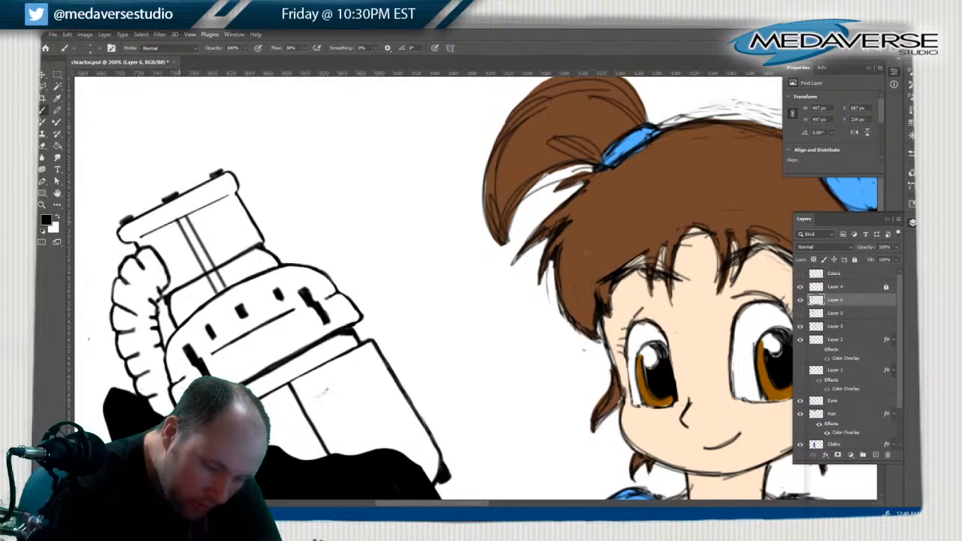
Fill the gap between the two barrel lines with black and erase the lines below the barrel's lower edge
{"action": "left_click_drag", "start_coordinate": [182, 219], "coordinate": [200, 263]}
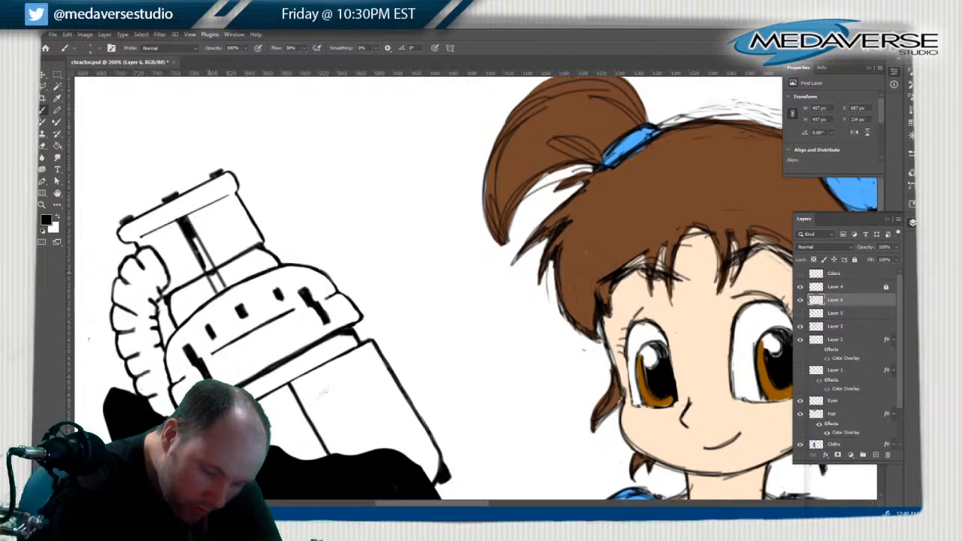
{"action": "mouse_move", "coordinate": [204, 264]}
{"action": "left_mouse_down"}
{"action": "mouse_move", "coordinate": [197, 239]}
{"action": "mouse_move", "coordinate": [203, 262]}
{"action": "mouse_move", "coordinate": [196, 257]}
{"action": "left_mouse_up"}
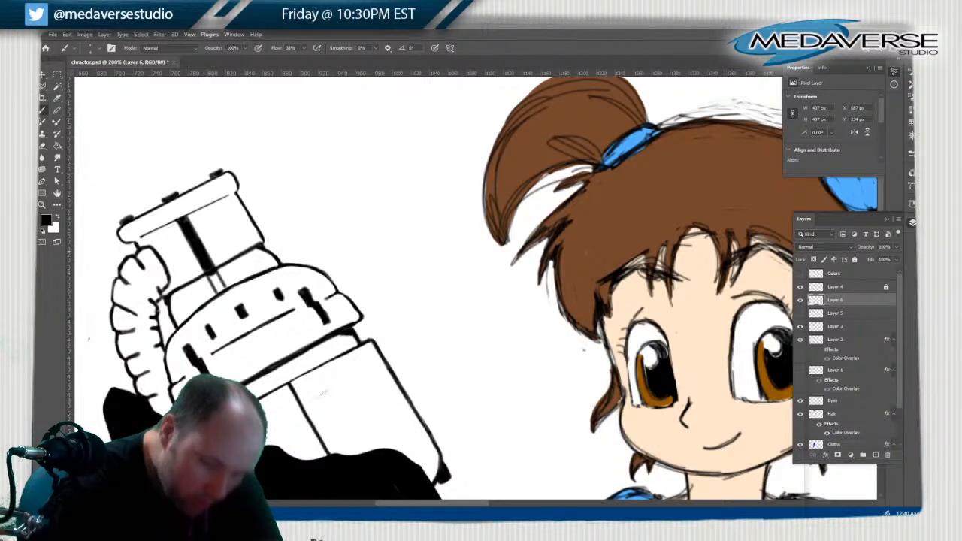
{"action": "key", "text": "e"}
{"action": "left_click_drag", "start_coordinate": [212, 291], "coordinate": [220, 291]}
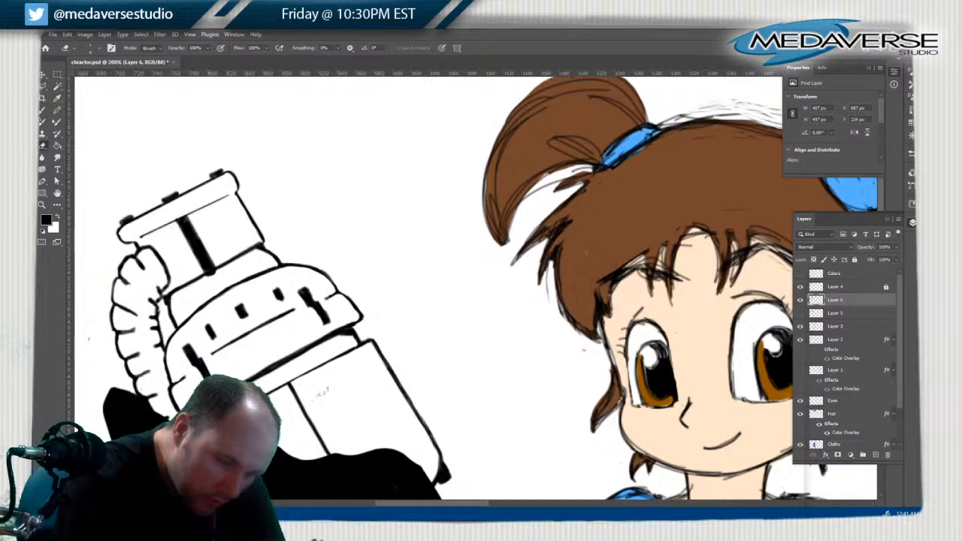
Draw two short thin black lines on the band just below the barrel's black stripe
{"action": "key", "text": "b"}
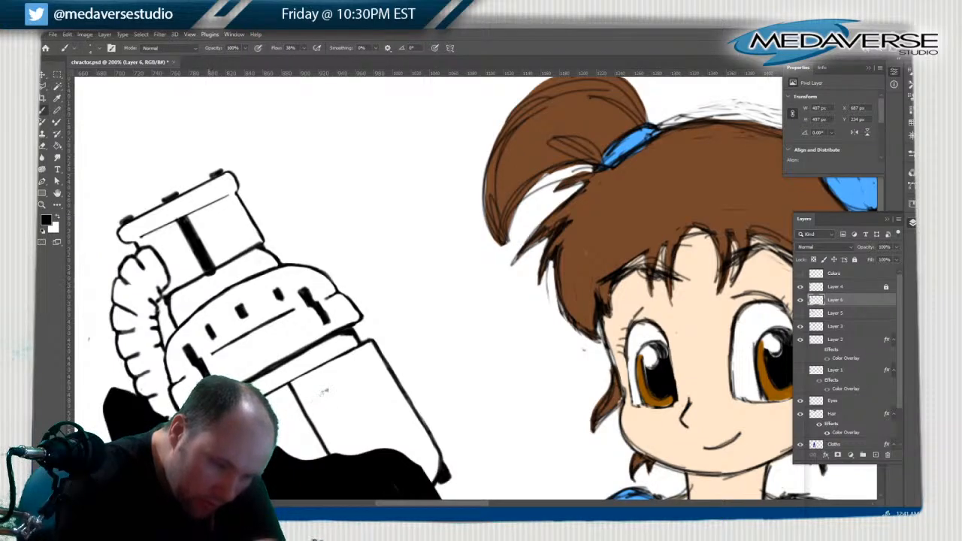
{"action": "left_click", "coordinate": [99, 48]}
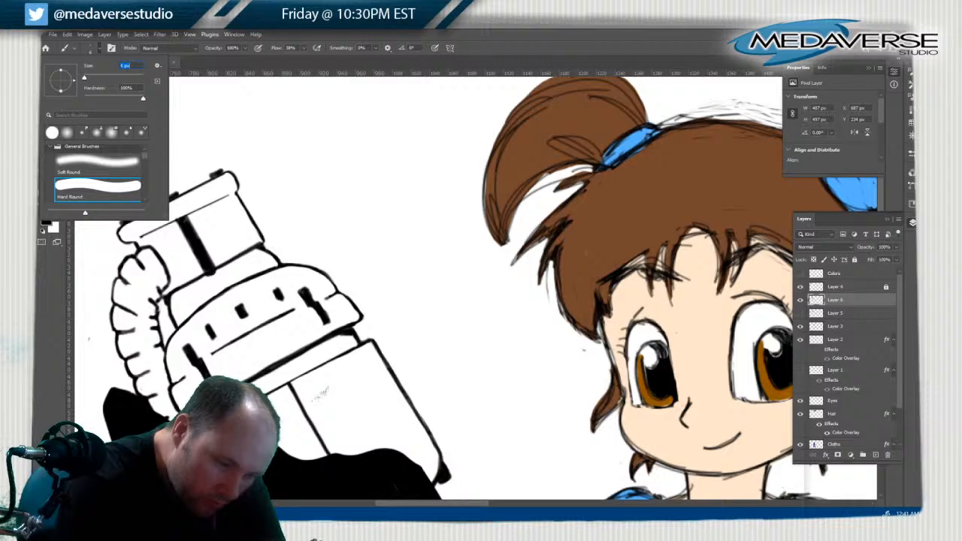
{"action": "key", "text": "Return"}
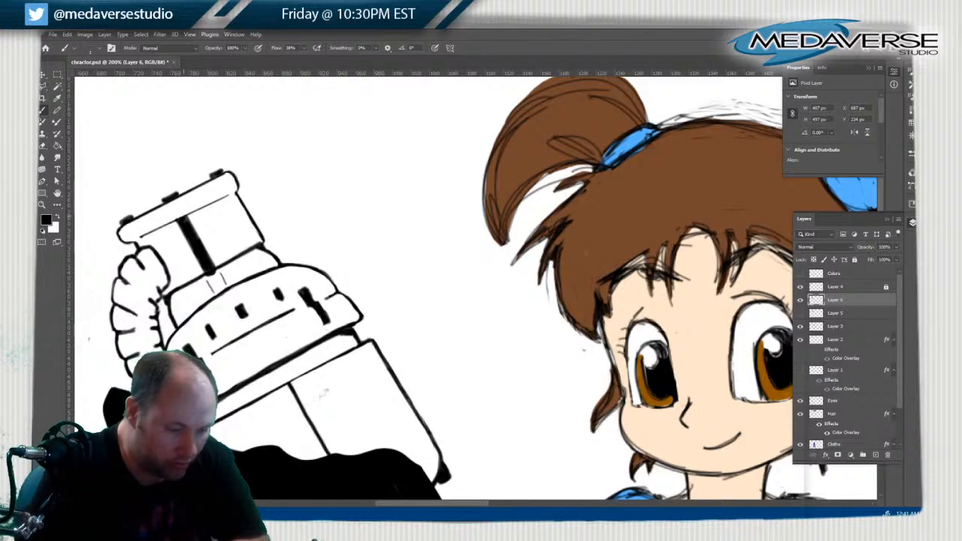
Repaint the curved collar's upper outline in black with a smaller brush and erase its excess thickness along the edge
{"action": "left_click", "coordinate": [98, 49]}
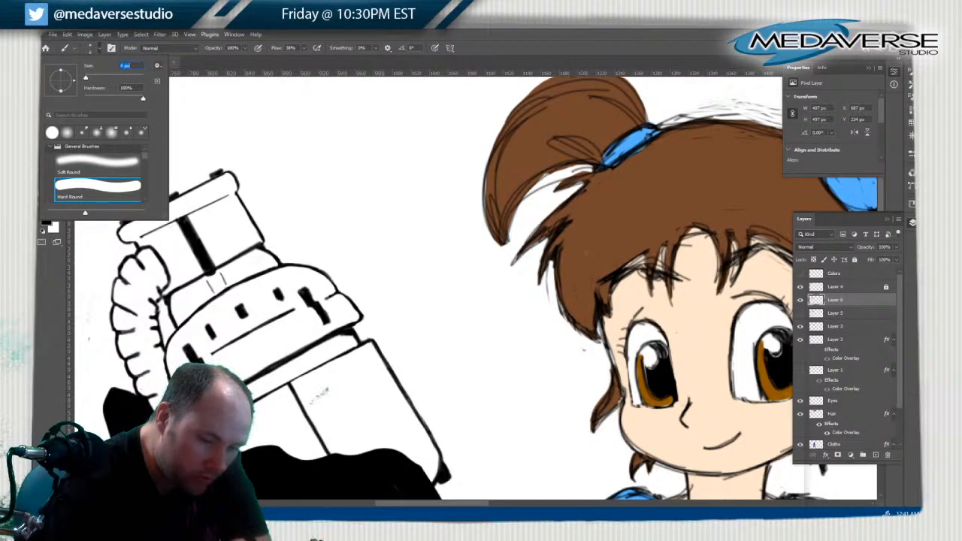
{"action": "type", "text": "1"}
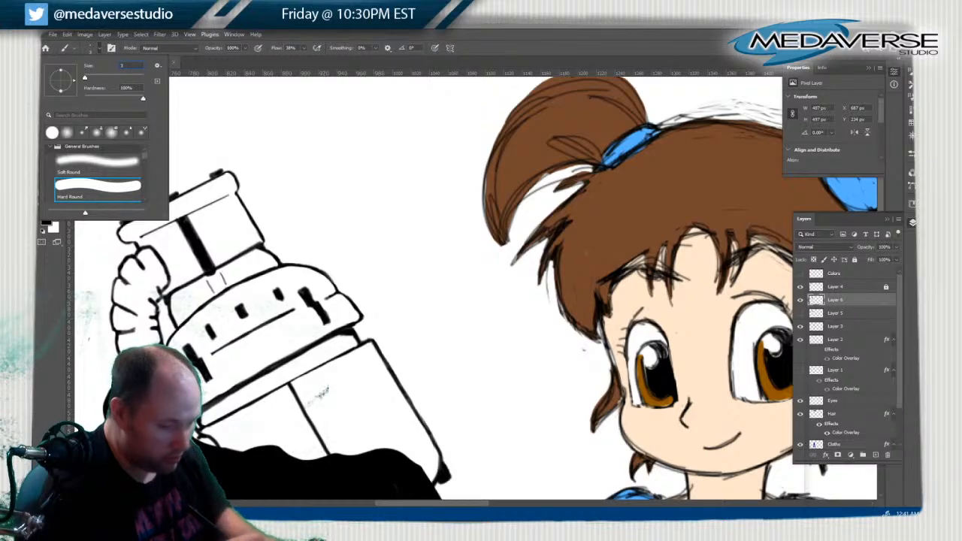
{"action": "key", "text": "Return"}
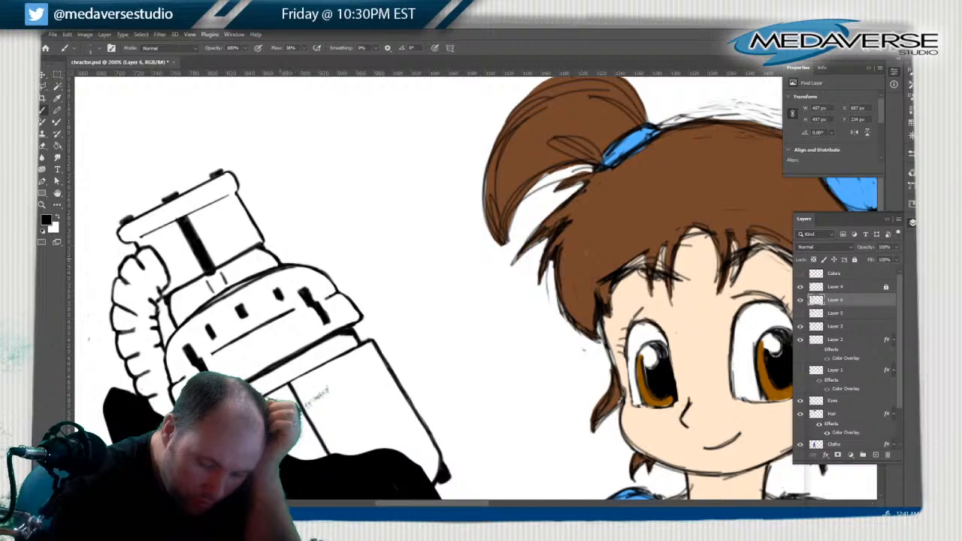
{"action": "key", "text": "e"}
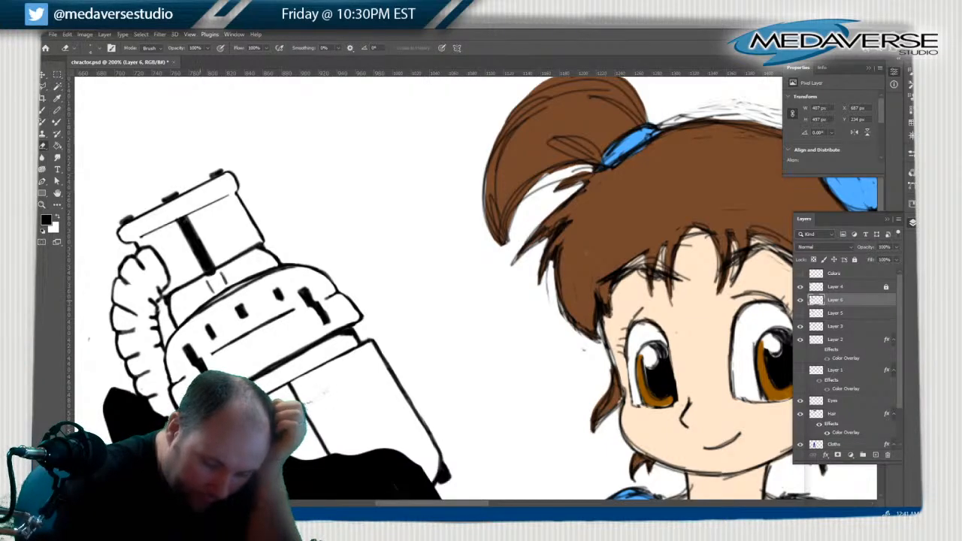
{"action": "mouse_move", "coordinate": [202, 306]}
{"action": "left_mouse_down"}
{"action": "mouse_move", "coordinate": [274, 268]}
{"action": "mouse_move", "coordinate": [217, 295]}
{"action": "left_mouse_up"}
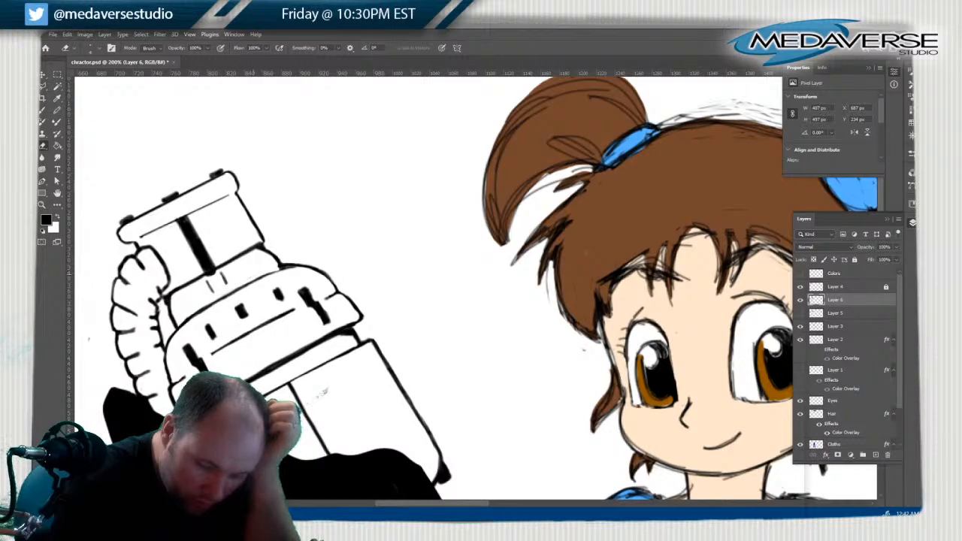
{"action": "left_click_drag", "start_coordinate": [295, 271], "coordinate": [286, 269]}
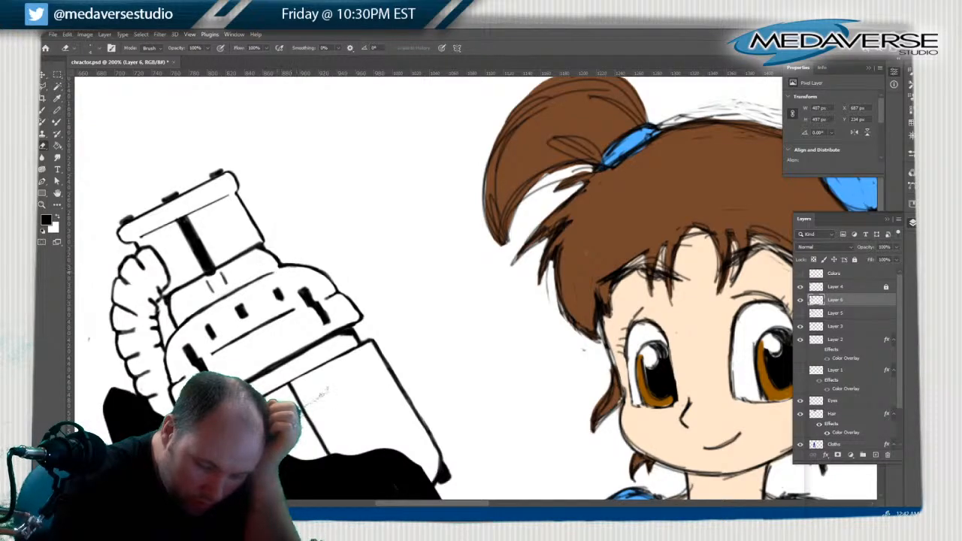
{"action": "left_click_drag", "start_coordinate": [319, 393], "coordinate": [325, 391]}
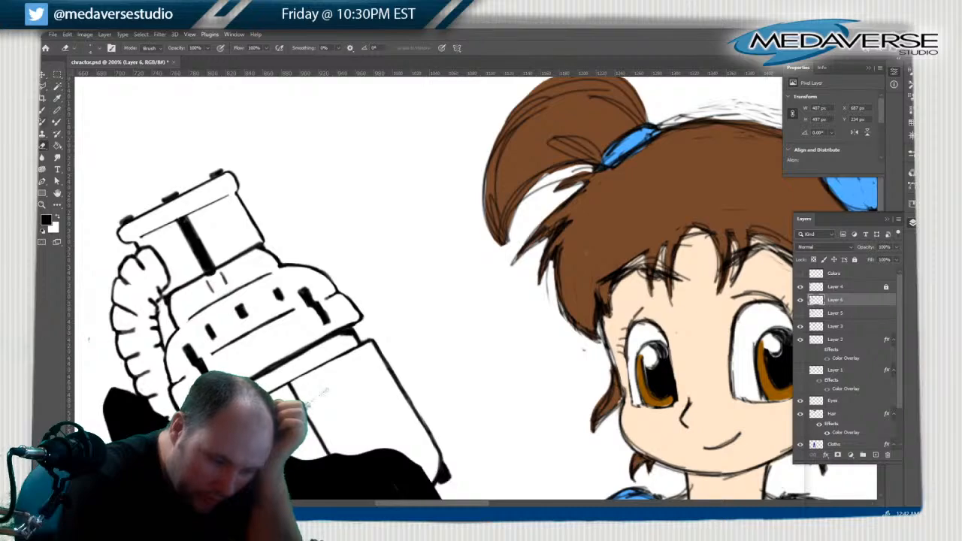
{"action": "key", "text": "b"}
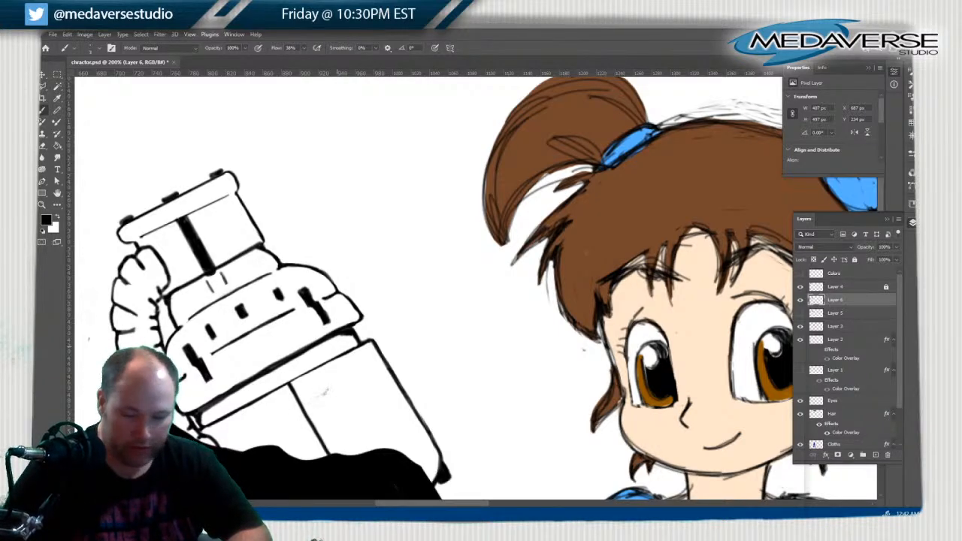
Examine the arm cannon's line art against the whole character, first at full-page view and again at 200%
{"action": "scroll", "coordinate": [324, 391], "scroll_direction": "down", "scroll_amount": 3}
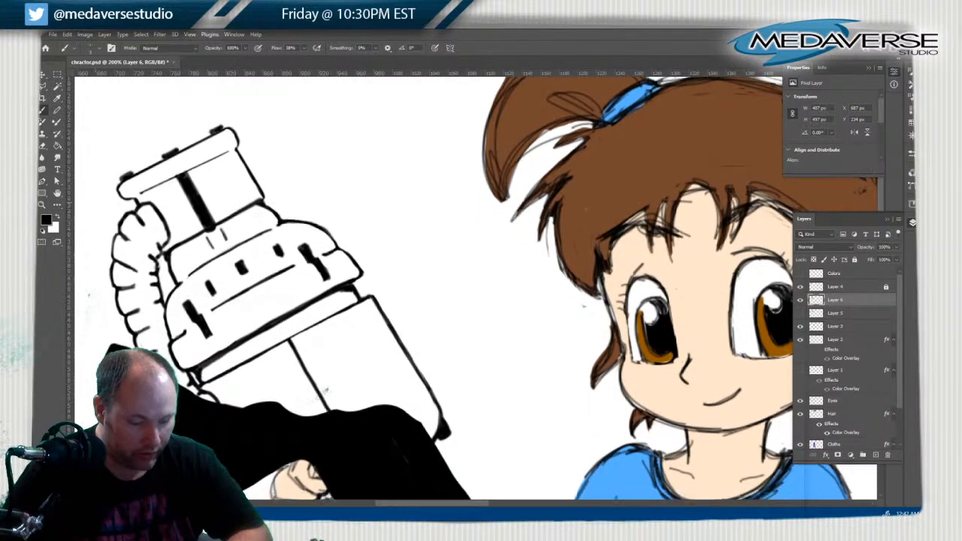
{"action": "key", "text": "z"}
{"action": "right_click", "coordinate": [230, 206]}
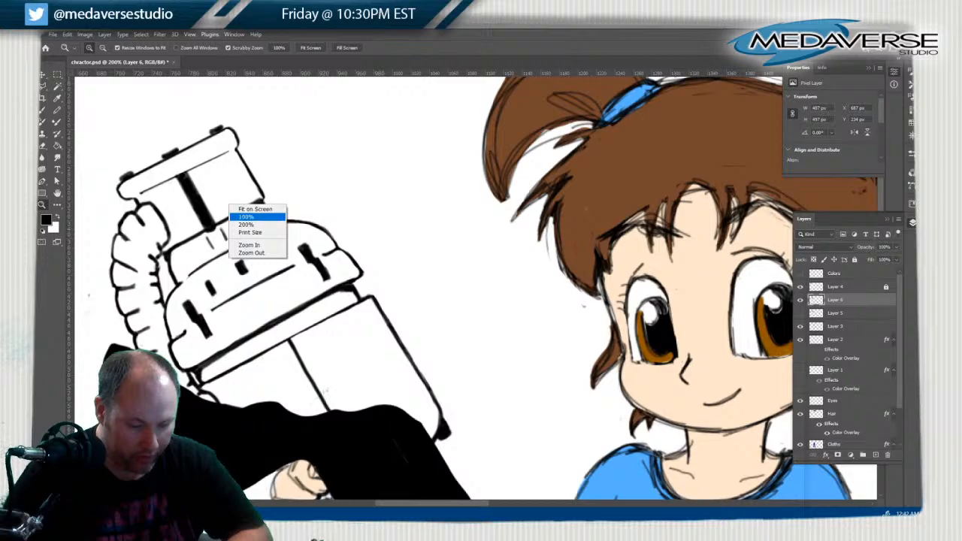
{"action": "left_click", "coordinate": [255, 209]}
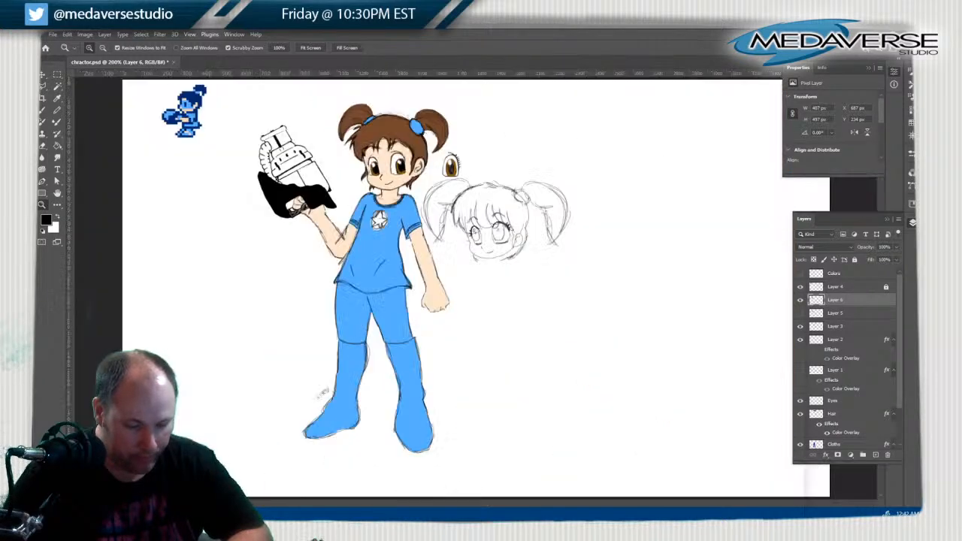
{"action": "key", "text": "ctrl+plus"}
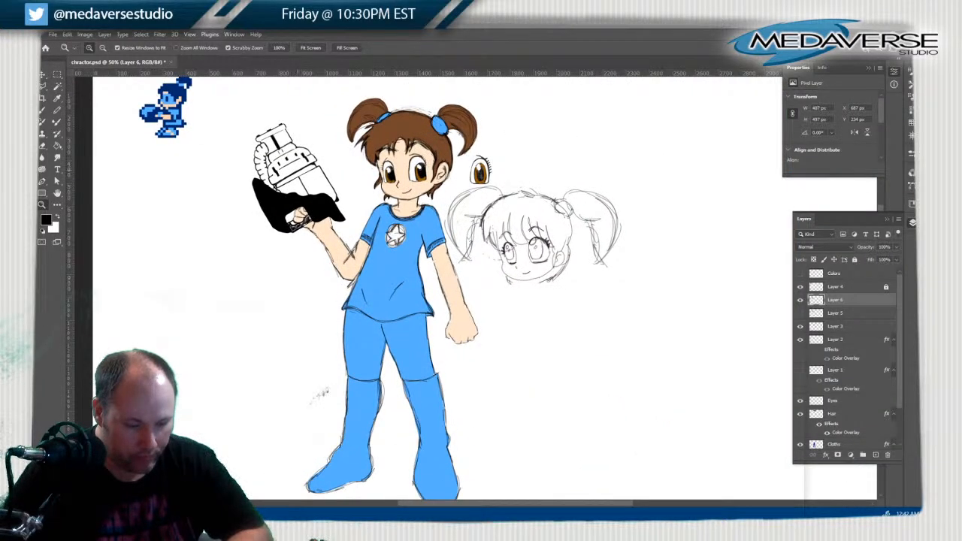
{"action": "key", "text": "ctrl+plus"}
{"action": "key", "text": "ctrl+plus"}
{"action": "key", "text": "ctrl+plus"}
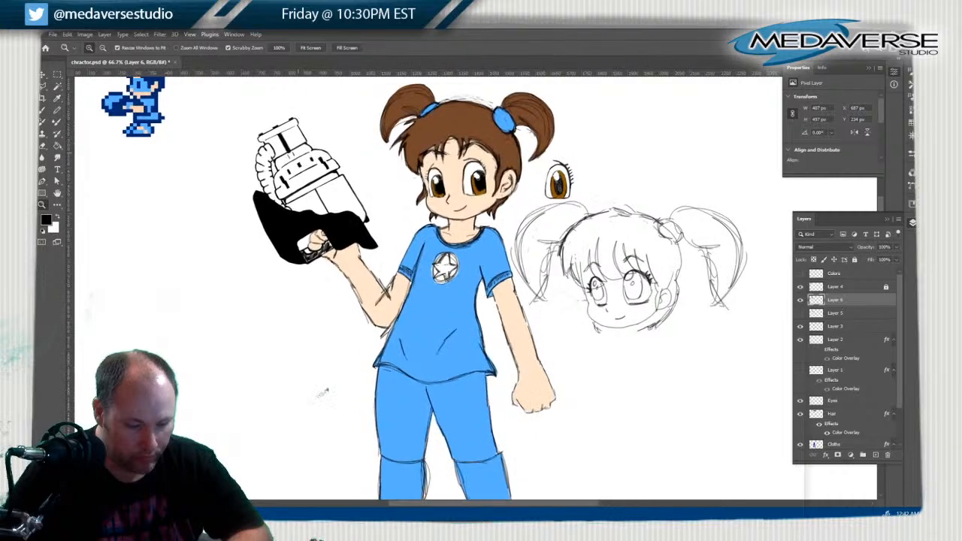
{"action": "scroll", "coordinate": [476, 289], "scroll_direction": "down", "scroll_amount": 2}
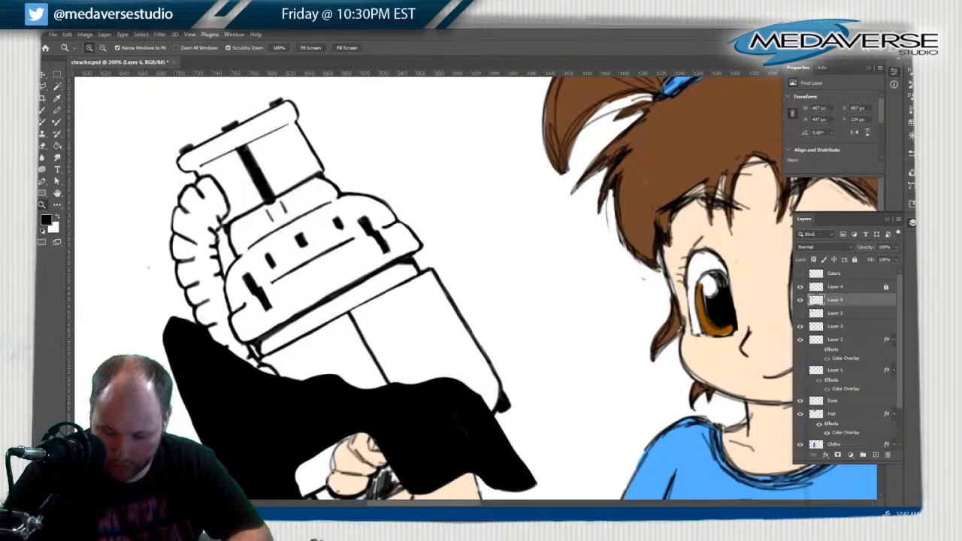
On the Cloths layer, paint the cannon's body, collar and upper barrel with the light blue sampled from the shirt
{"action": "left_click", "coordinate": [799, 444]}
{"action": "left_click", "coordinate": [799, 444]}
{"action": "left_click", "coordinate": [834, 444]}
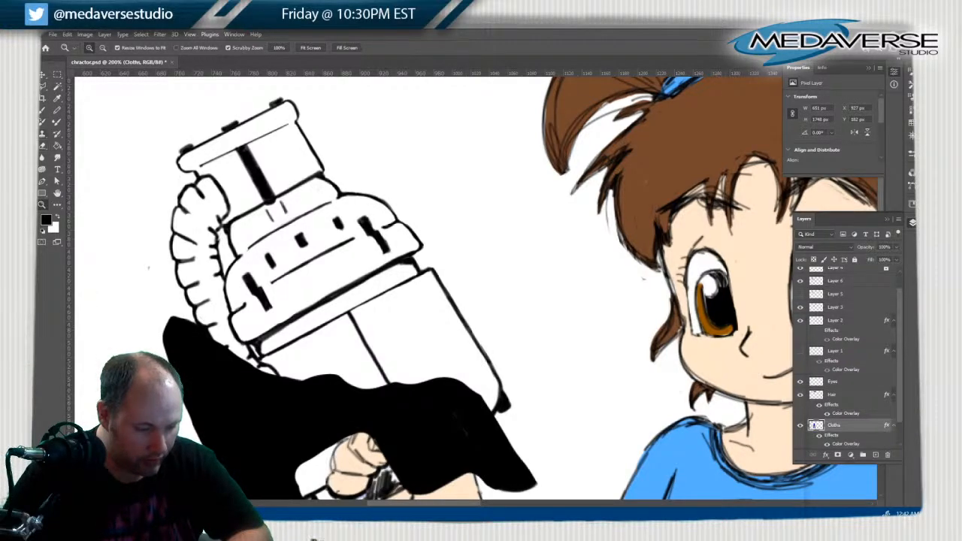
{"action": "key", "text": "b"}
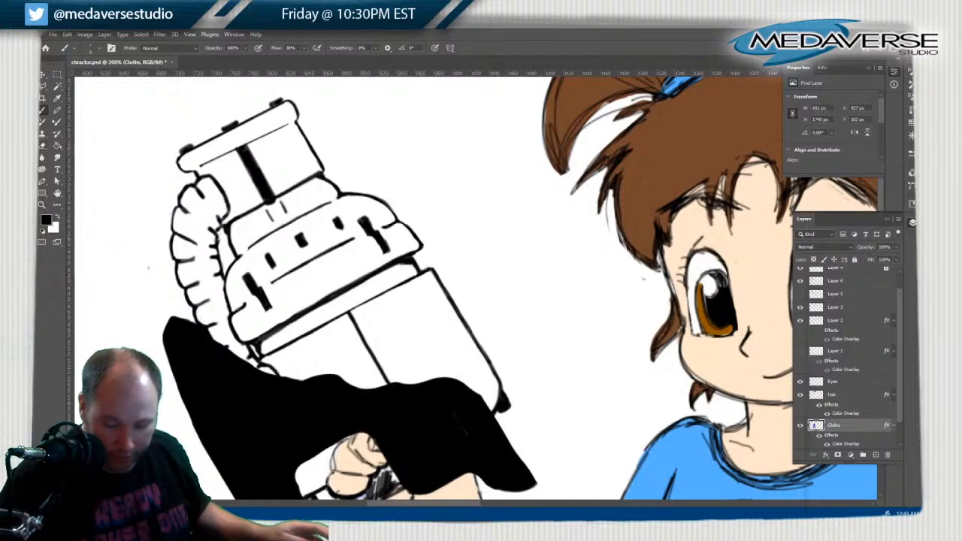
{"action": "left_click", "coordinate": [668, 453], "text": "alt"}
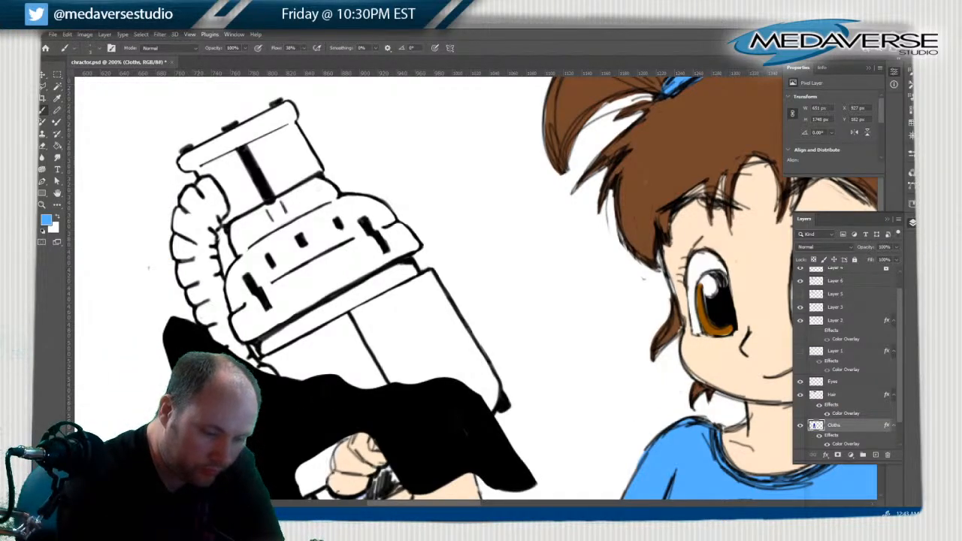
{"action": "left_click", "coordinate": [99, 48]}
{"action": "mouse_move", "coordinate": [244, 201]}
{"action": "left_mouse_down"}
{"action": "mouse_move", "coordinate": [259, 271]}
{"action": "mouse_move", "coordinate": [240, 308]}
{"action": "mouse_move", "coordinate": [282, 356]}
{"action": "mouse_move", "coordinate": [307, 367]}
{"action": "mouse_move", "coordinate": [451, 357]}
{"action": "mouse_move", "coordinate": [479, 372]}
{"action": "mouse_move", "coordinate": [496, 402]}
{"action": "mouse_move", "coordinate": [489, 379]}
{"action": "left_mouse_up"}
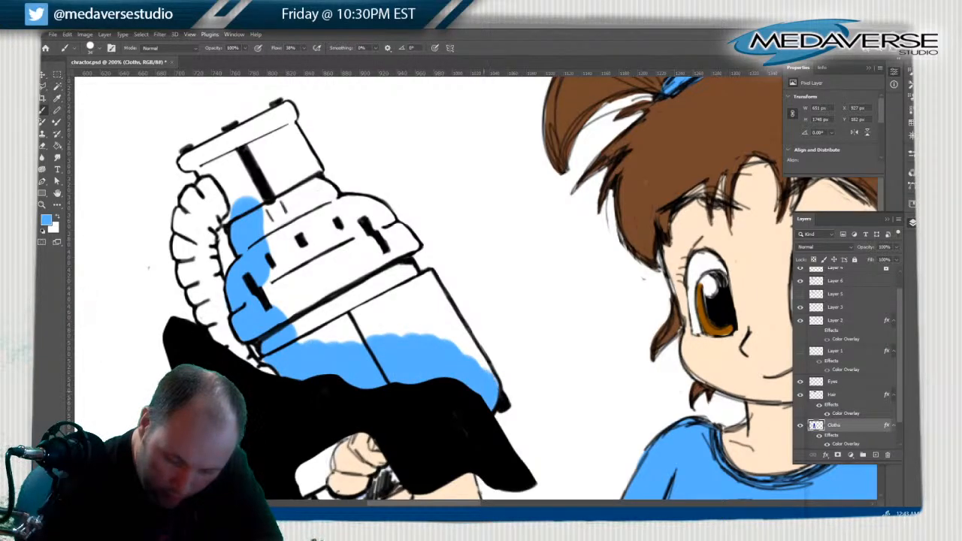
{"action": "mouse_move", "coordinate": [412, 276]}
{"action": "left_mouse_down"}
{"action": "mouse_move", "coordinate": [496, 383]}
{"action": "mouse_move", "coordinate": [397, 279]}
{"action": "mouse_move", "coordinate": [399, 268]}
{"action": "mouse_move", "coordinate": [421, 308]}
{"action": "mouse_move", "coordinate": [398, 323]}
{"action": "mouse_move", "coordinate": [368, 278]}
{"action": "mouse_move", "coordinate": [315, 263]}
{"action": "left_mouse_up"}
{"action": "mouse_move", "coordinate": [330, 323]}
{"action": "left_mouse_down"}
{"action": "mouse_move", "coordinate": [282, 305]}
{"action": "mouse_move", "coordinate": [274, 255]}
{"action": "mouse_move", "coordinate": [285, 240]}
{"action": "left_mouse_up"}
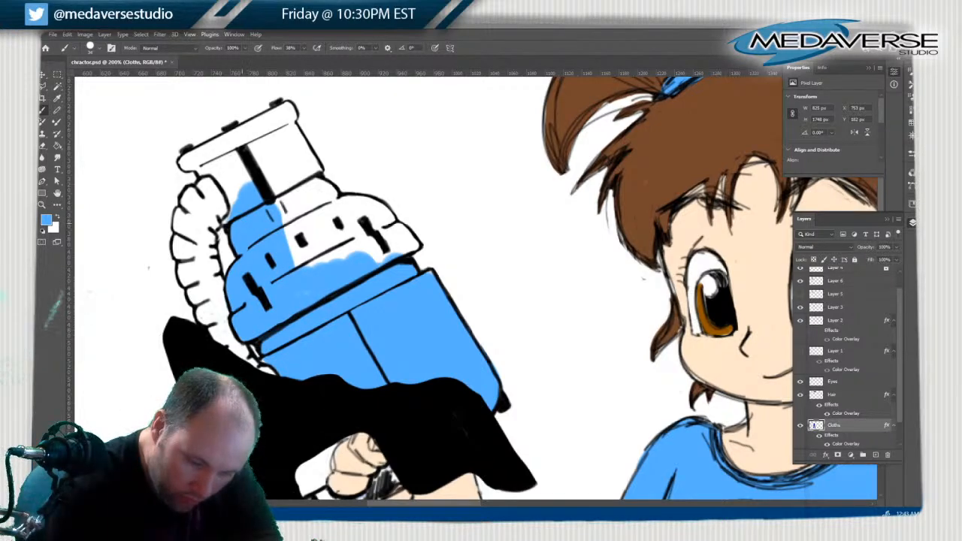
{"action": "mouse_move", "coordinate": [235, 199]}
{"action": "left_mouse_down"}
{"action": "mouse_move", "coordinate": [221, 165]}
{"action": "mouse_move", "coordinate": [205, 154]}
{"action": "mouse_move", "coordinate": [259, 176]}
{"action": "mouse_move", "coordinate": [289, 161]}
{"action": "mouse_move", "coordinate": [301, 131]}
{"action": "mouse_move", "coordinate": [319, 194]}
{"action": "mouse_move", "coordinate": [308, 214]}
{"action": "mouse_move", "coordinate": [335, 201]}
{"action": "mouse_move", "coordinate": [300, 225]}
{"action": "mouse_move", "coordinate": [323, 218]}
{"action": "mouse_move", "coordinate": [356, 244]}
{"action": "mouse_move", "coordinate": [368, 214]}
{"action": "mouse_move", "coordinate": [353, 203]}
{"action": "mouse_move", "coordinate": [383, 225]}
{"action": "mouse_move", "coordinate": [391, 218]}
{"action": "mouse_move", "coordinate": [415, 254]}
{"action": "left_mouse_up"}
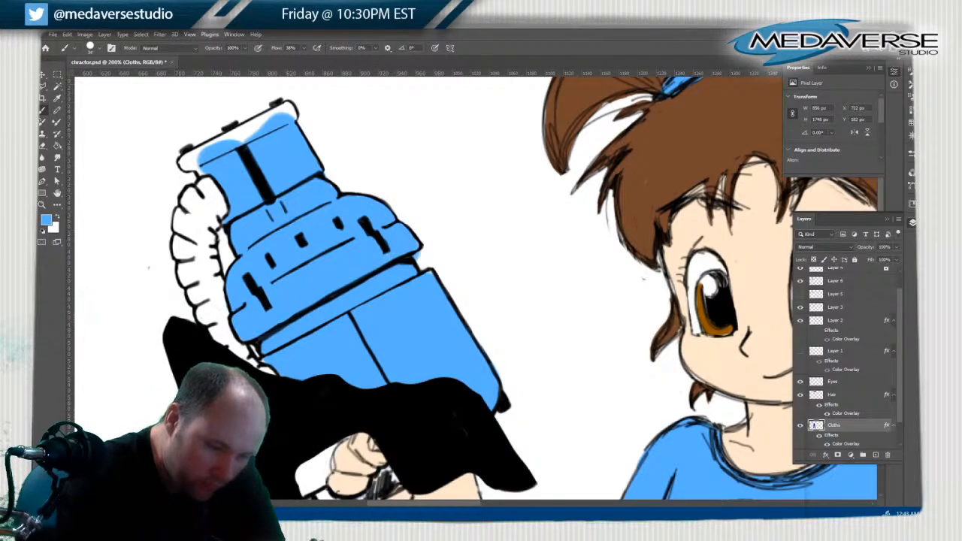
Fill the remaining white areas of the muzzle rim with the same light blue using a 9 px brush
{"action": "left_click", "coordinate": [90, 48]}
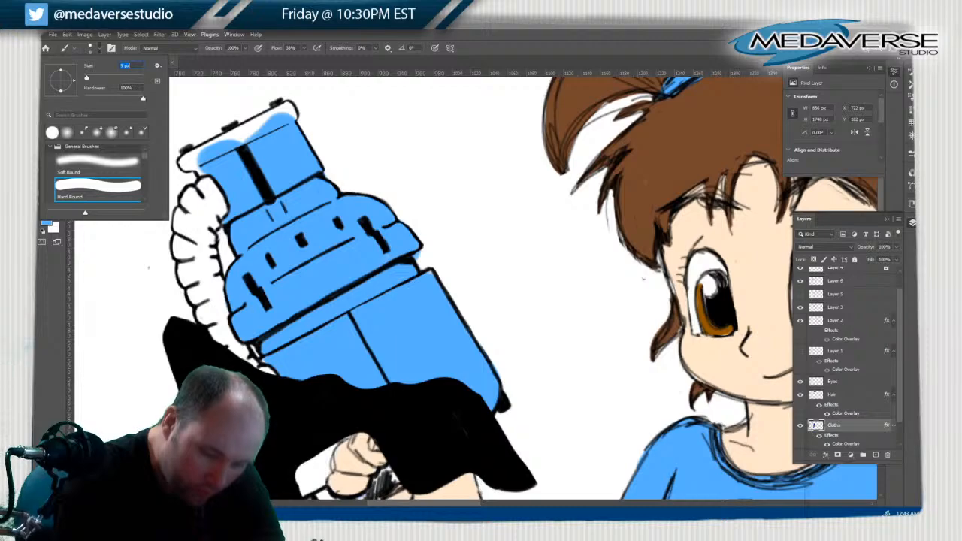
{"action": "left_click", "coordinate": [188, 155]}
{"action": "mouse_move", "coordinate": [187, 154]}
{"action": "left_mouse_down"}
{"action": "mouse_move", "coordinate": [184, 165]}
{"action": "mouse_move", "coordinate": [199, 168]}
{"action": "mouse_move", "coordinate": [201, 150]}
{"action": "mouse_move", "coordinate": [292, 105]}
{"action": "mouse_move", "coordinate": [239, 139]}
{"action": "left_mouse_up"}
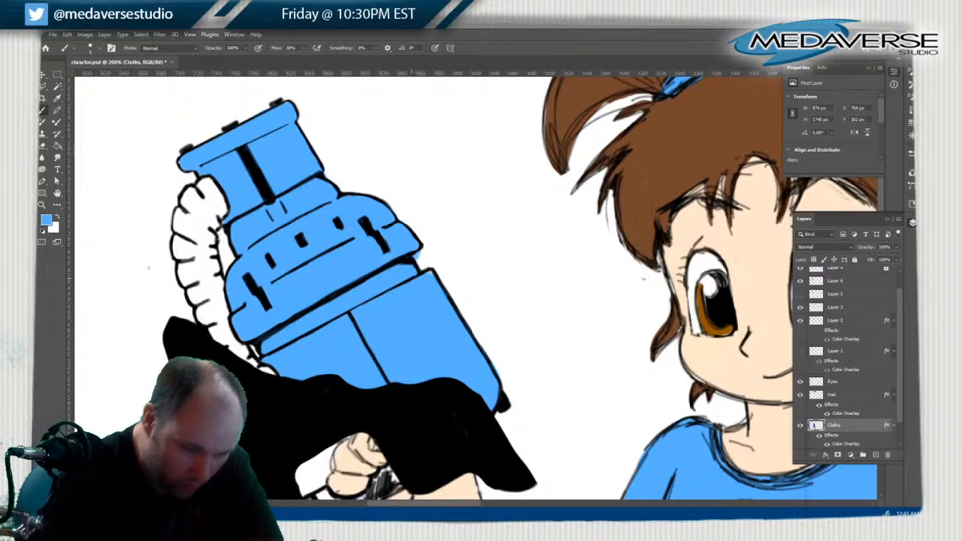
{"action": "left_click", "coordinate": [42, 145]}
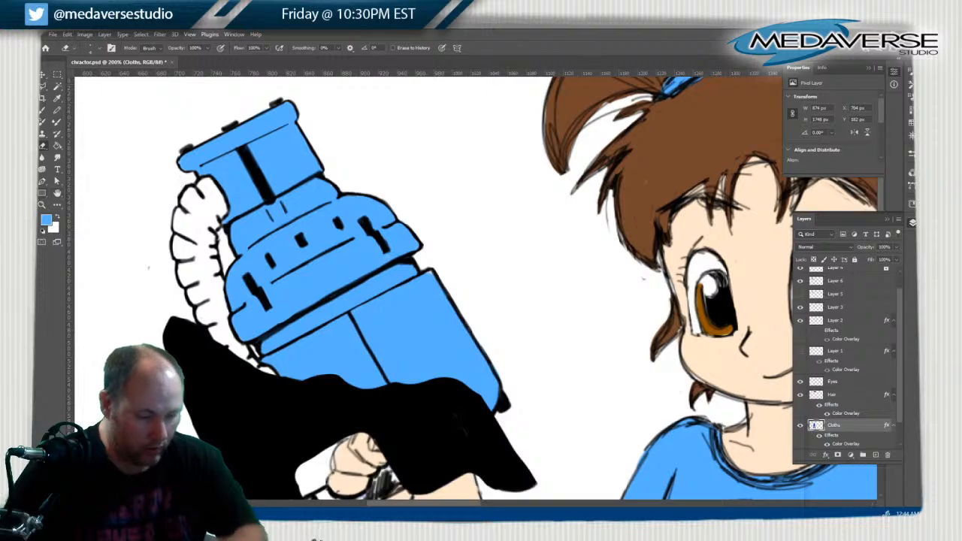
{"action": "key", "text": "ctrl+plus"}
{"action": "key", "text": "ctrl+minus"}
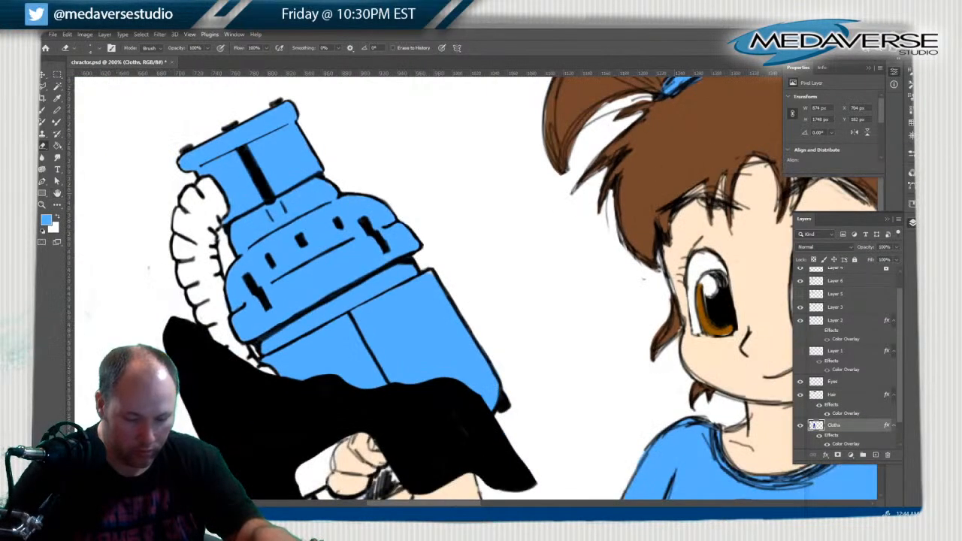
{"action": "key", "text": "ctrl+minus"}
{"action": "scroll", "coordinate": [476, 288], "scroll_direction": "down", "scroll_amount": 1}
{"action": "scroll", "coordinate": [476, 288], "scroll_direction": "down", "scroll_amount": 3}
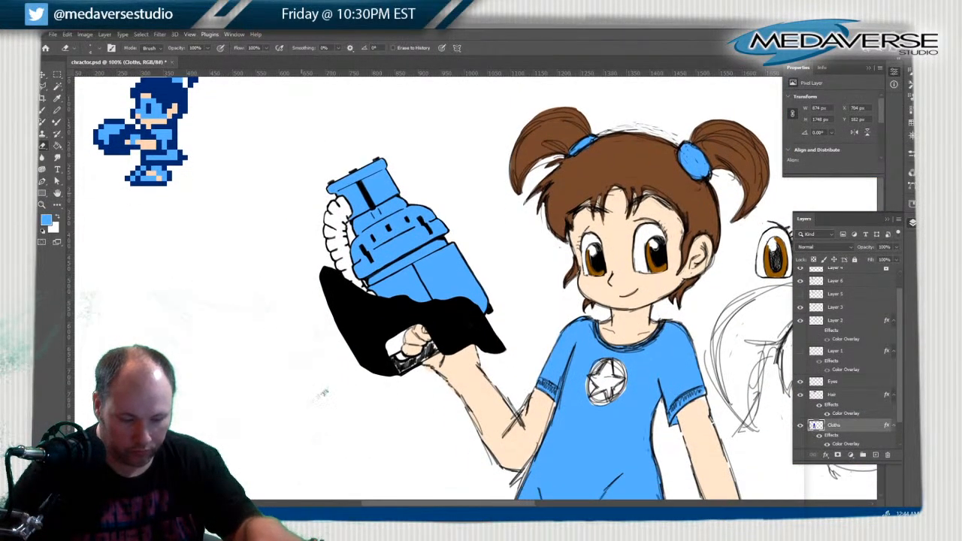
On the Cloths layer, paint the cannon's ribbed hose and the handle in the girl's fist with the same light blue
{"action": "key", "text": "ctrl+minus"}
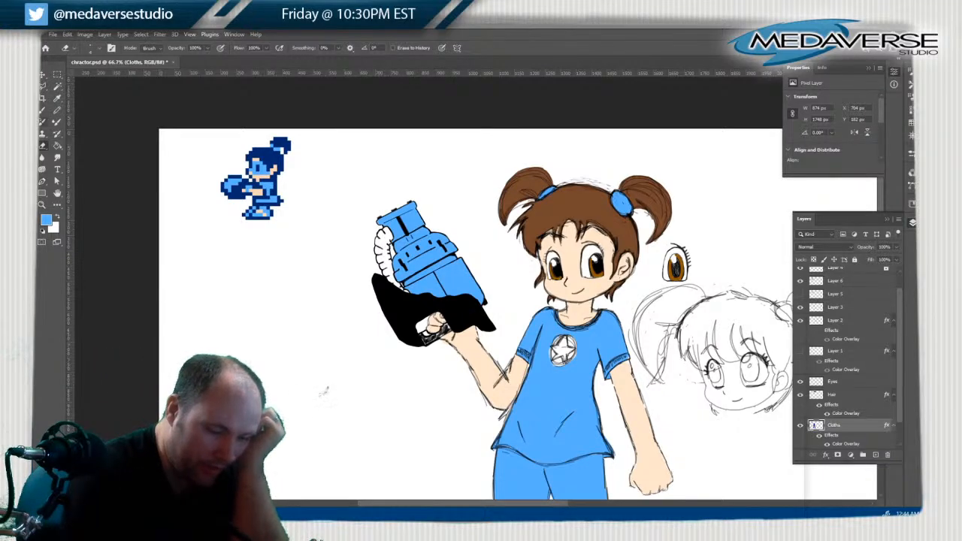
{"action": "key", "text": "b"}
{"action": "mouse_move", "coordinate": [386, 235]}
{"action": "left_mouse_down"}
{"action": "mouse_move", "coordinate": [393, 281]}
{"action": "mouse_move", "coordinate": [386, 267]}
{"action": "left_mouse_up"}
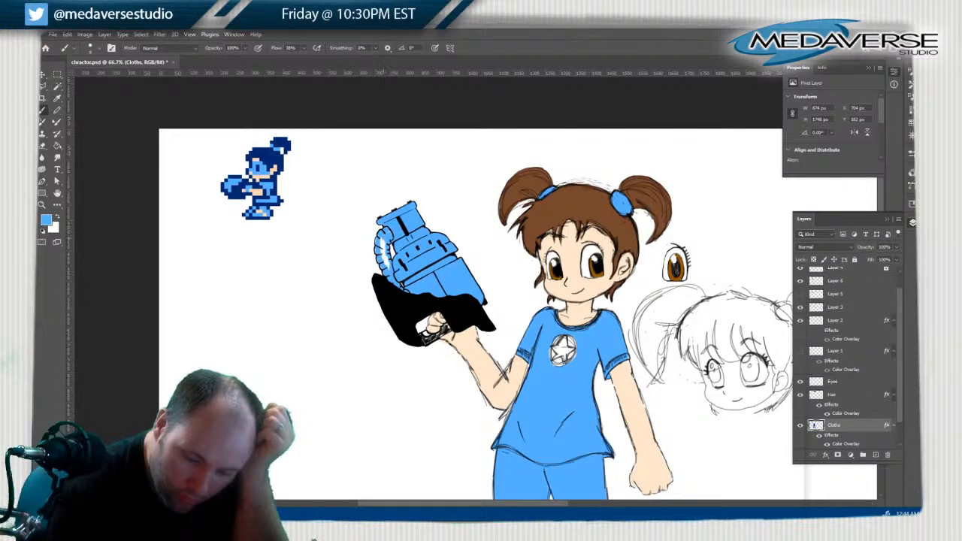
{"action": "left_click_drag", "start_coordinate": [383, 241], "coordinate": [389, 268]}
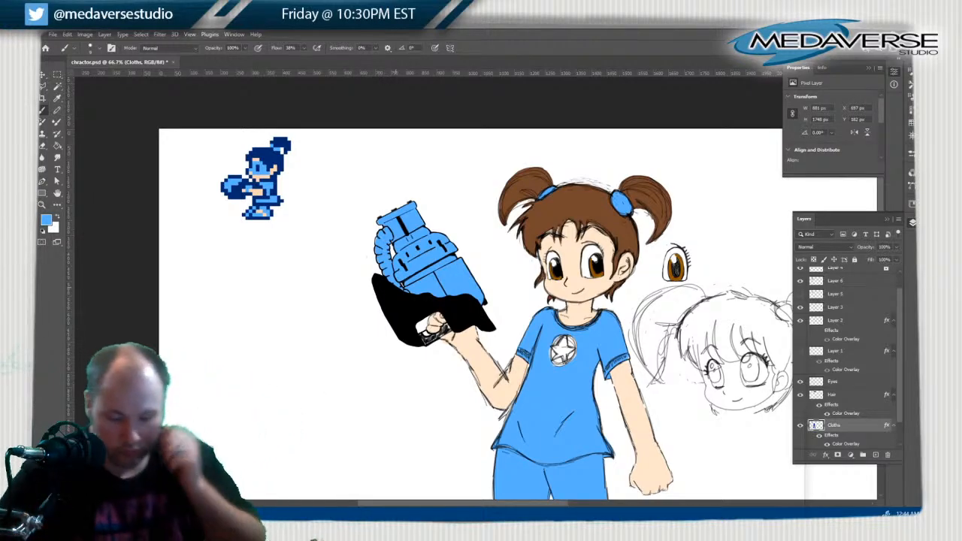
{"action": "scroll", "coordinate": [473, 300], "scroll_direction": "down", "scroll_amount": 2}
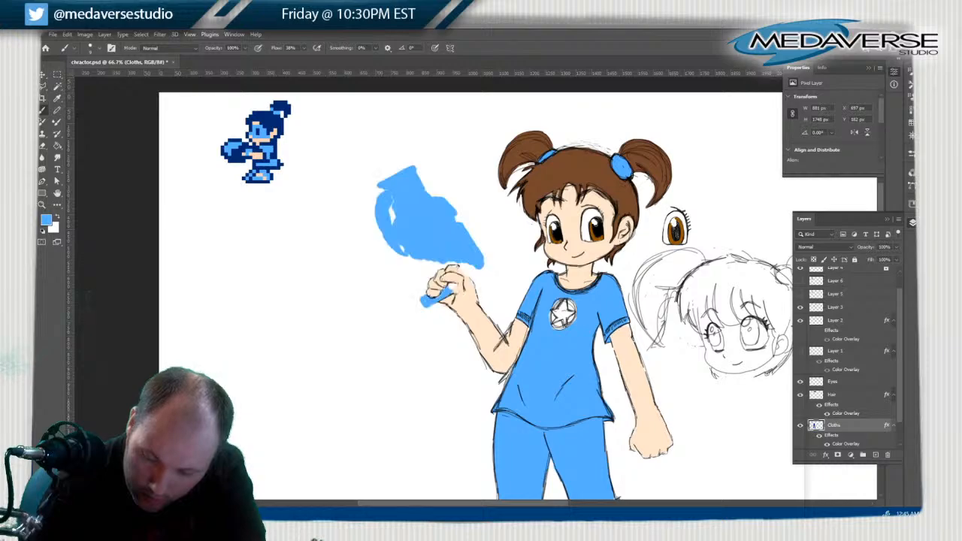
On Layer 6, erase the black scribbles inside the cannon's handle
{"action": "left_click", "coordinate": [834, 280]}
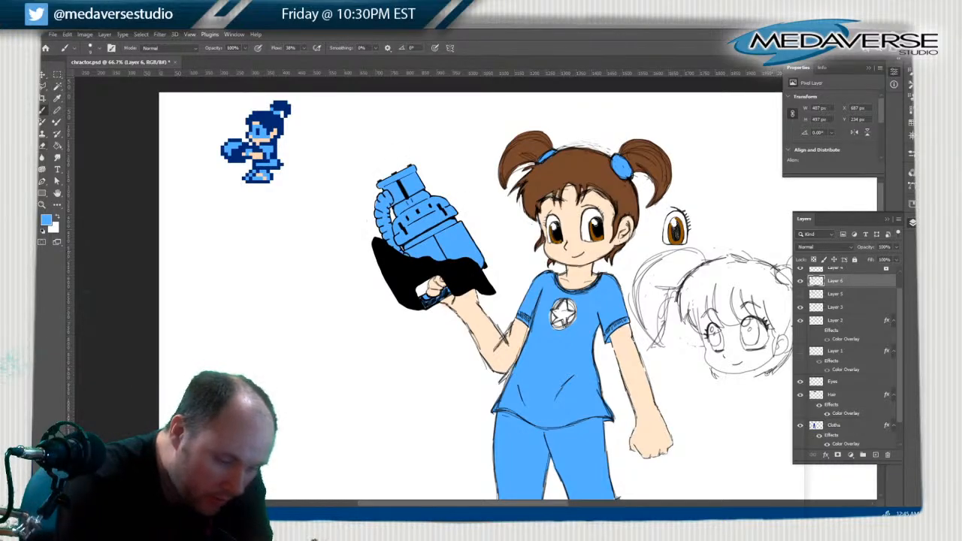
{"action": "key", "text": "e"}
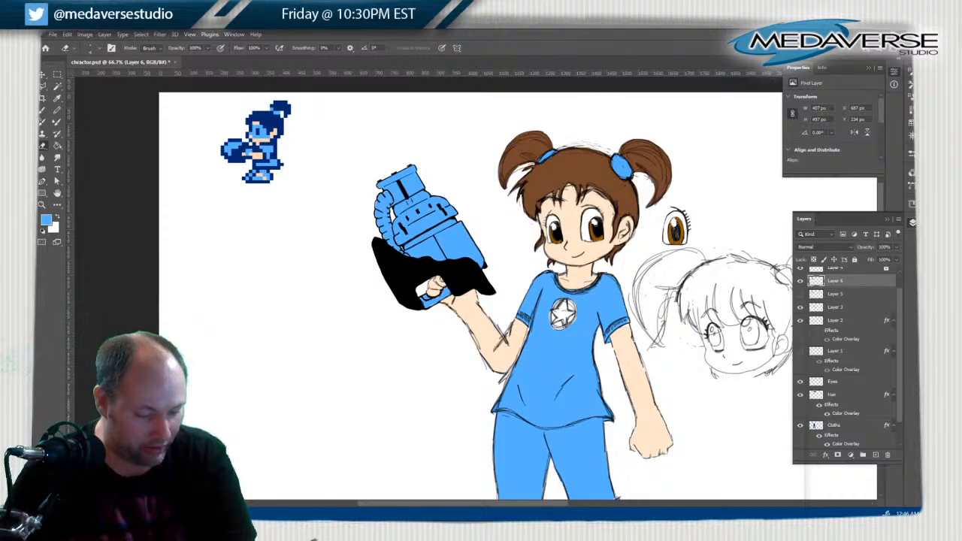
Outline the fingers gripping the handle in black on Layer 6, using a 3 px hard round brush
{"action": "key", "text": "z"}
{"action": "left_click", "coordinate": [450, 282]}
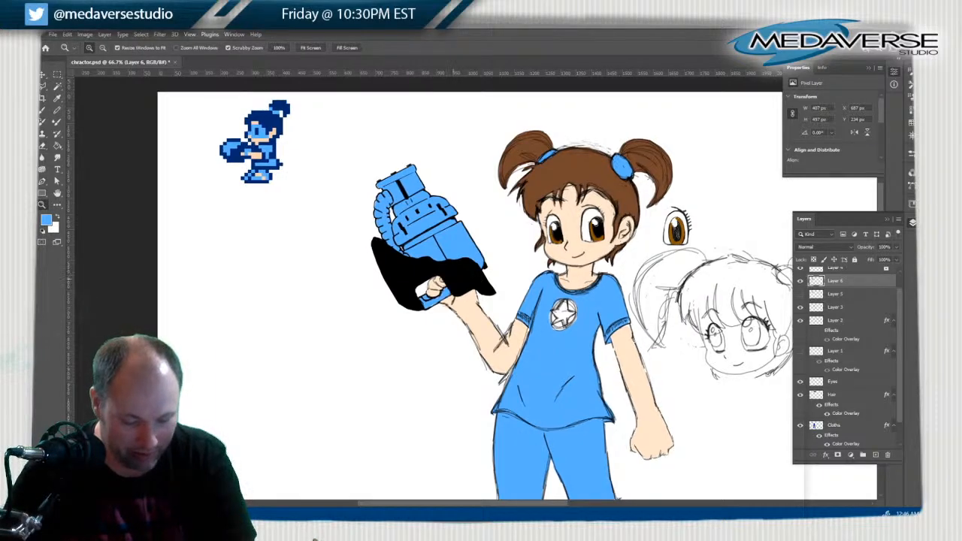
{"action": "left_click", "coordinate": [450, 281]}
{"action": "left_click", "coordinate": [447, 282]}
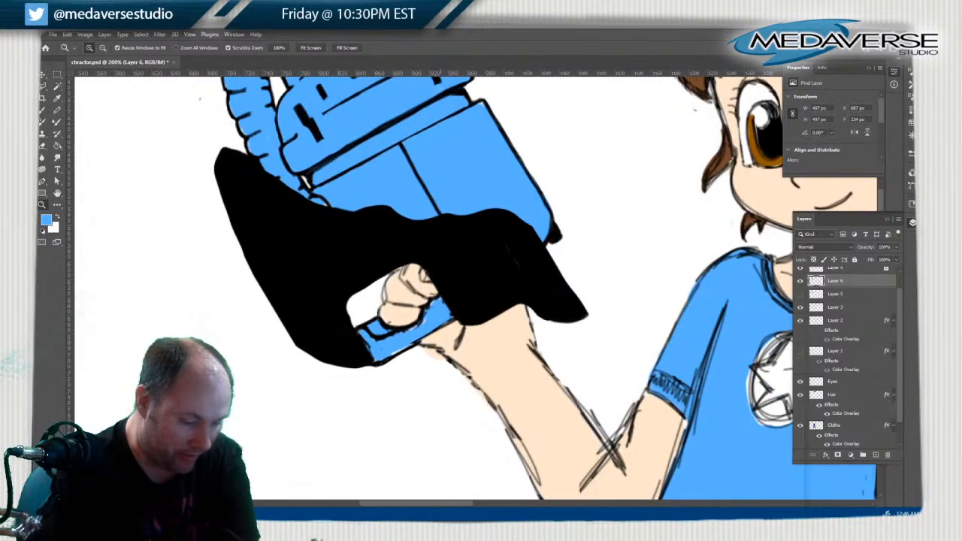
{"action": "key", "text": "b"}
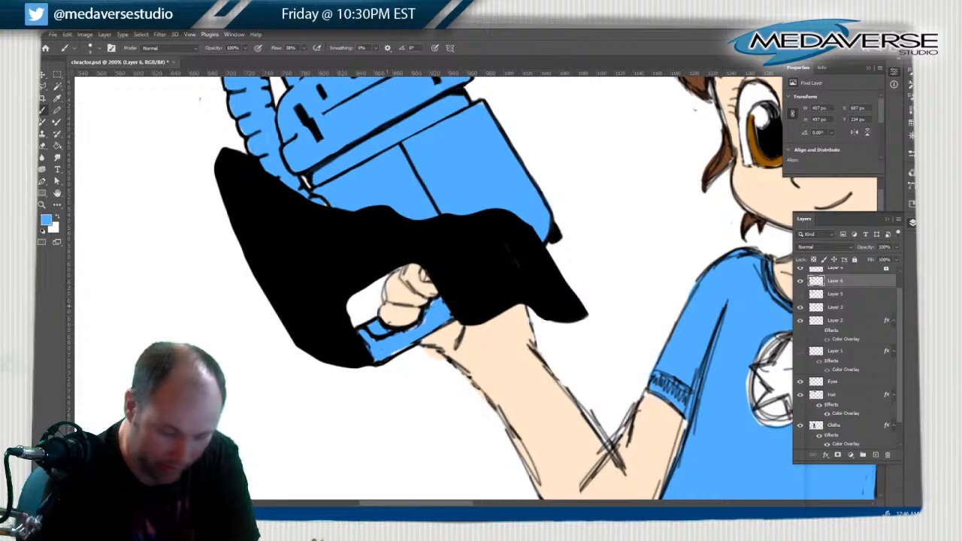
{"action": "left_click", "coordinate": [99, 48]}
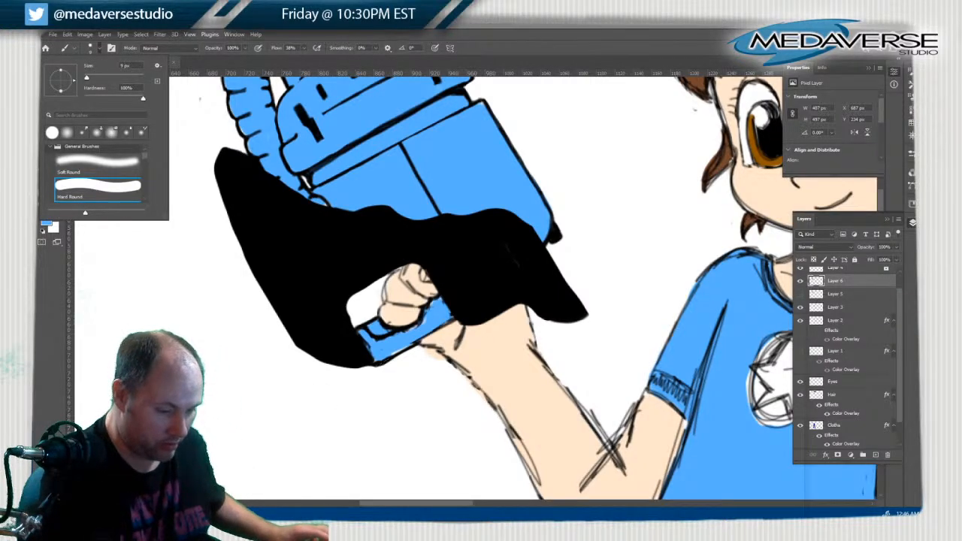
{"action": "left_click", "coordinate": [130, 66]}
{"action": "double_click", "coordinate": [129, 66]}
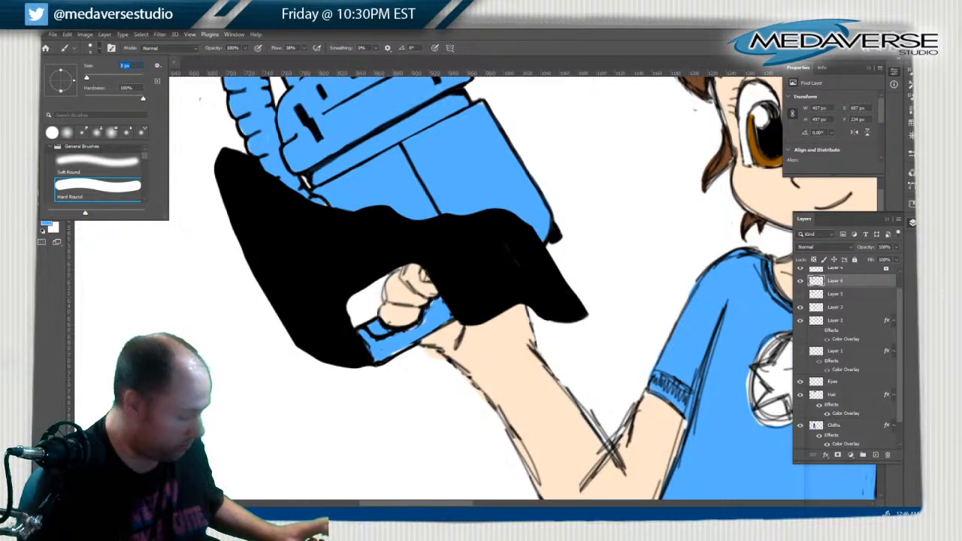
{"action": "type", "text": "3"}
{"action": "key", "text": "Tab"}
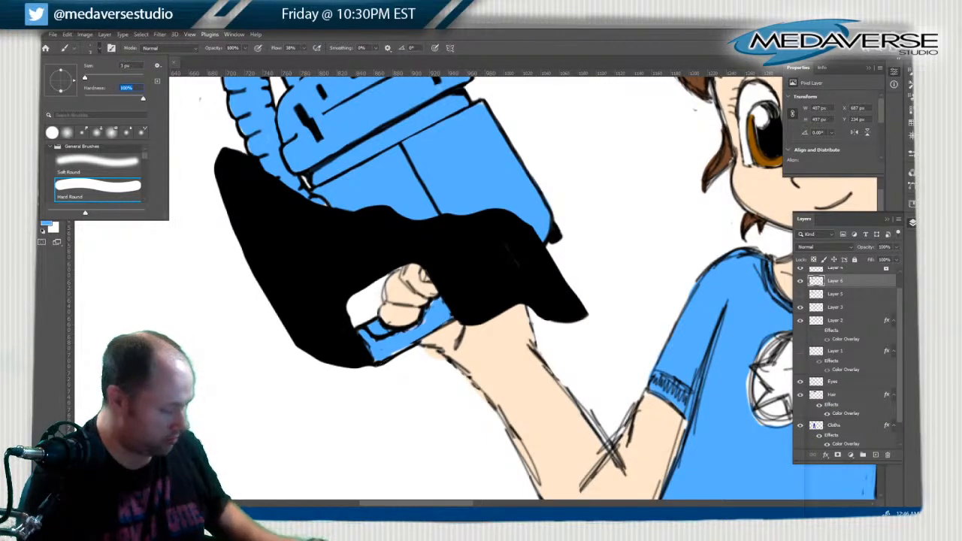
{"action": "key", "text": "Return"}
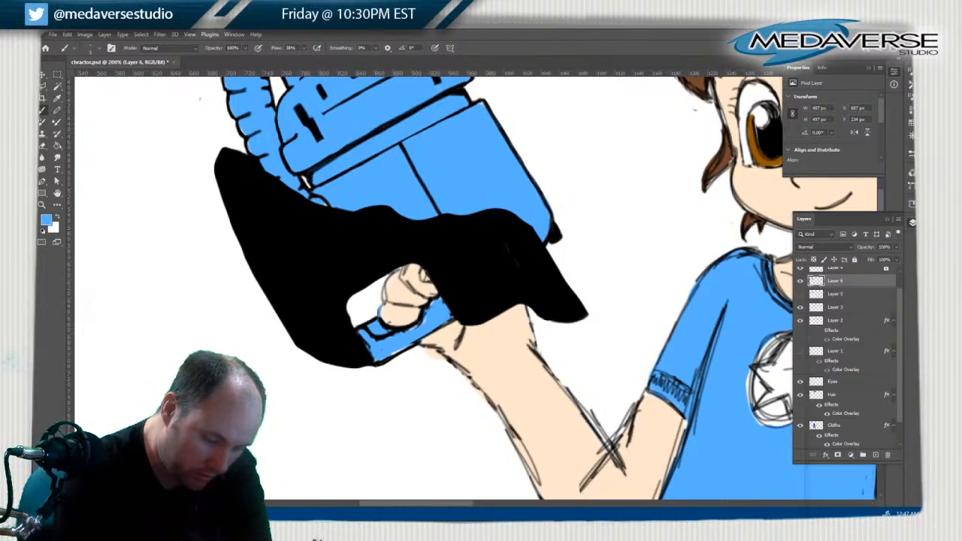
{"action": "left_click", "coordinate": [47, 219]}
{"action": "left_click_drag", "start_coordinate": [90, 259], "coordinate": [61, 288]}
{"action": "key", "text": "Return"}
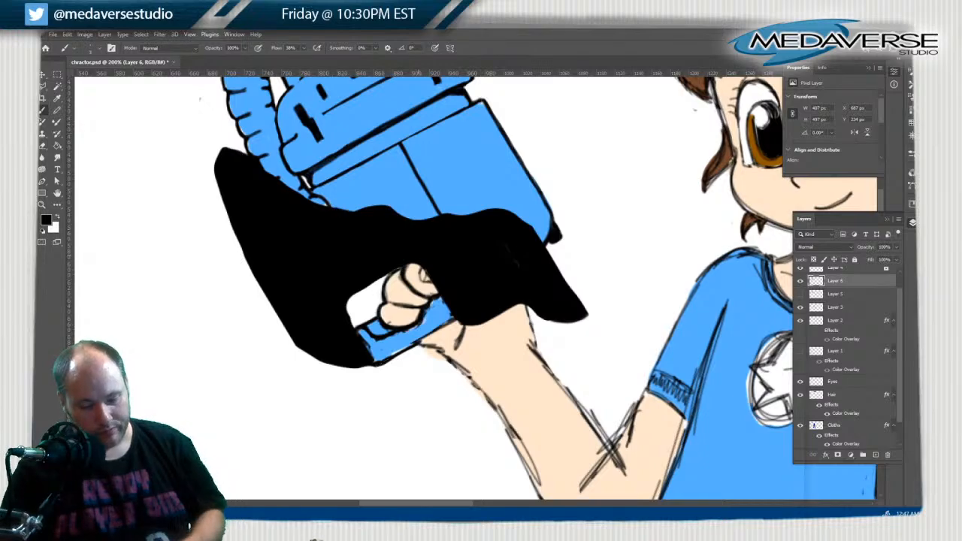
Draw straight black parallel lines along the lower barrel's lengthwise seam, from the barrel's upper edge to the black shape
{"action": "scroll", "coordinate": [473, 285], "scroll_direction": "up", "scroll_amount": 3}
{"action": "scroll", "coordinate": [473, 285], "scroll_direction": "up", "scroll_amount": 5}
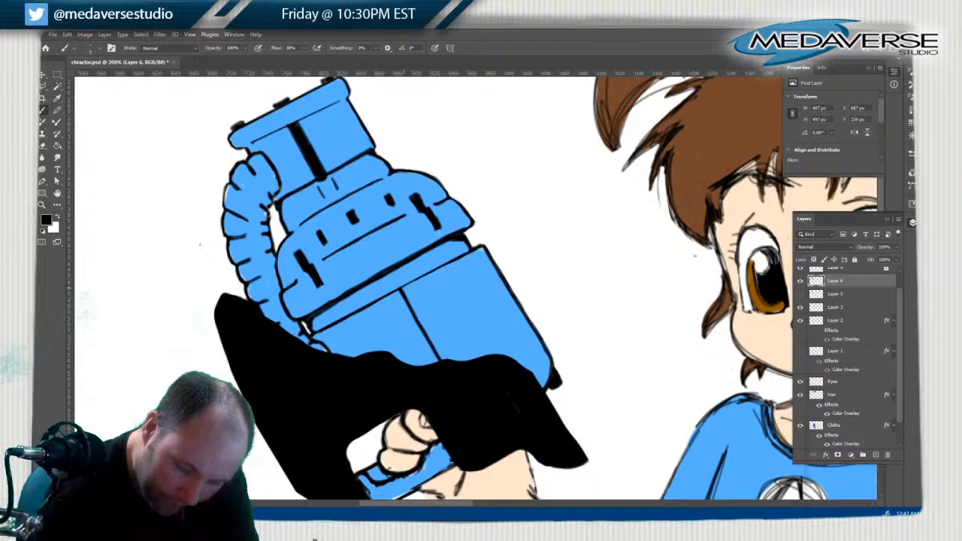
{"action": "mouse_move", "coordinate": [403, 288]}
{"action": "left_mouse_down"}
{"action": "mouse_move", "coordinate": [444, 359]}
{"action": "mouse_move", "coordinate": [404, 288]}
{"action": "left_mouse_up"}
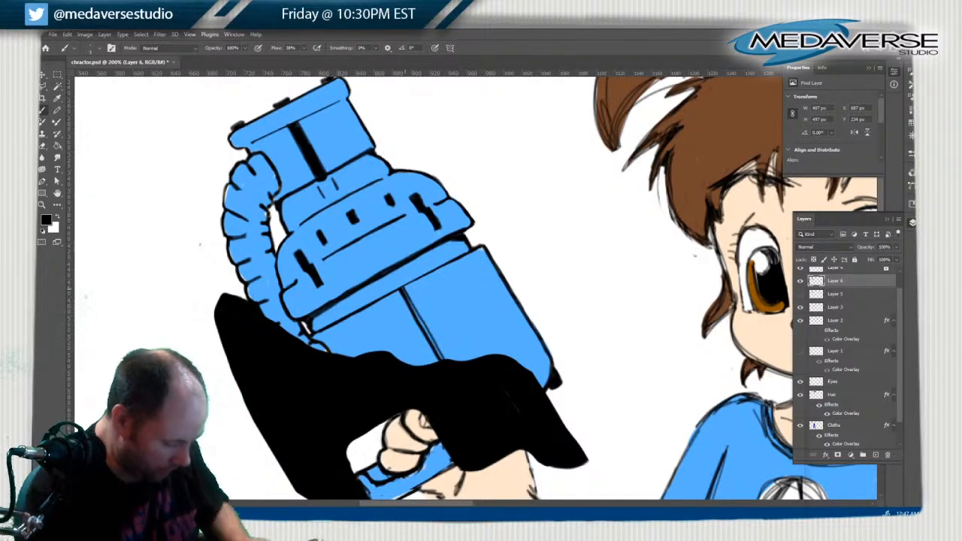
{"action": "left_click", "coordinate": [442, 361], "text": "shift"}
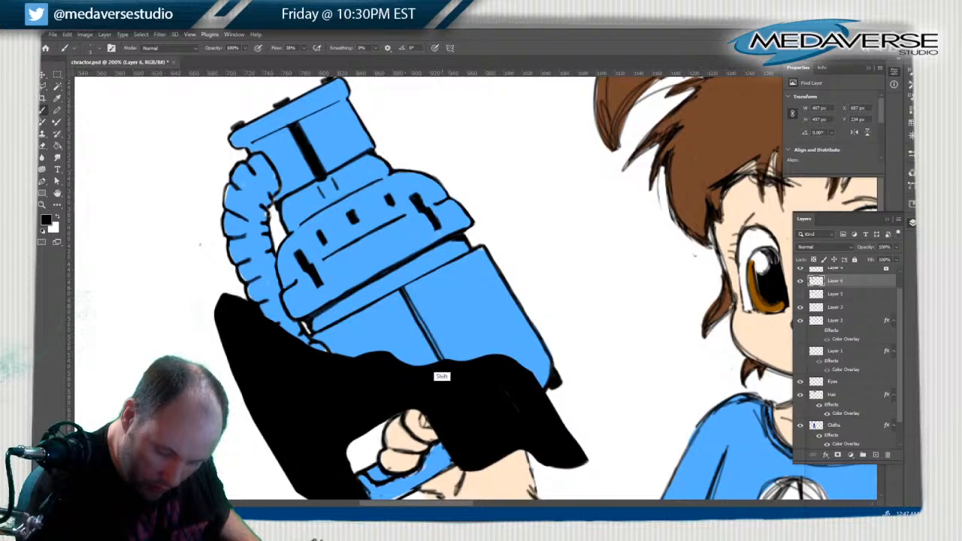
{"action": "left_click", "coordinate": [405, 288], "text": "shift"}
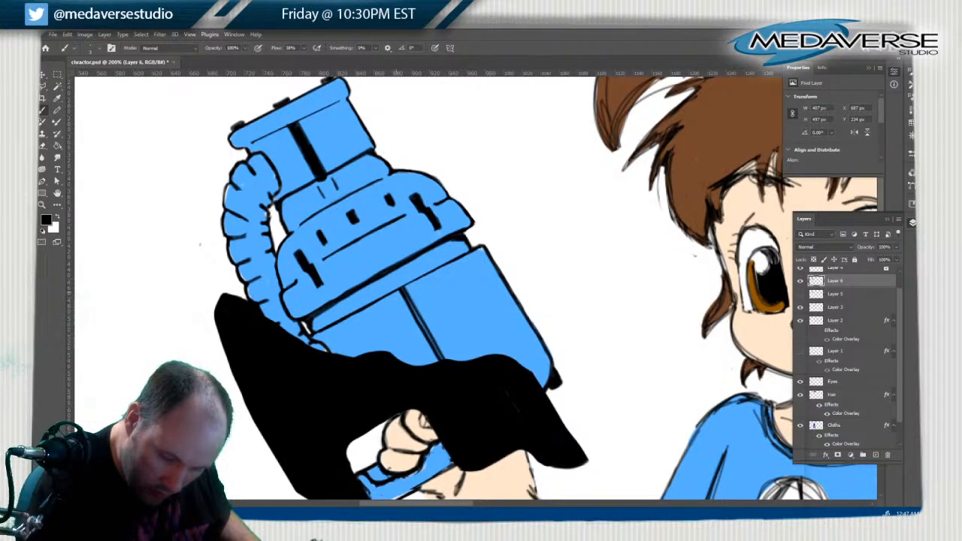
{"action": "left_click", "coordinate": [434, 363], "text": "shift"}
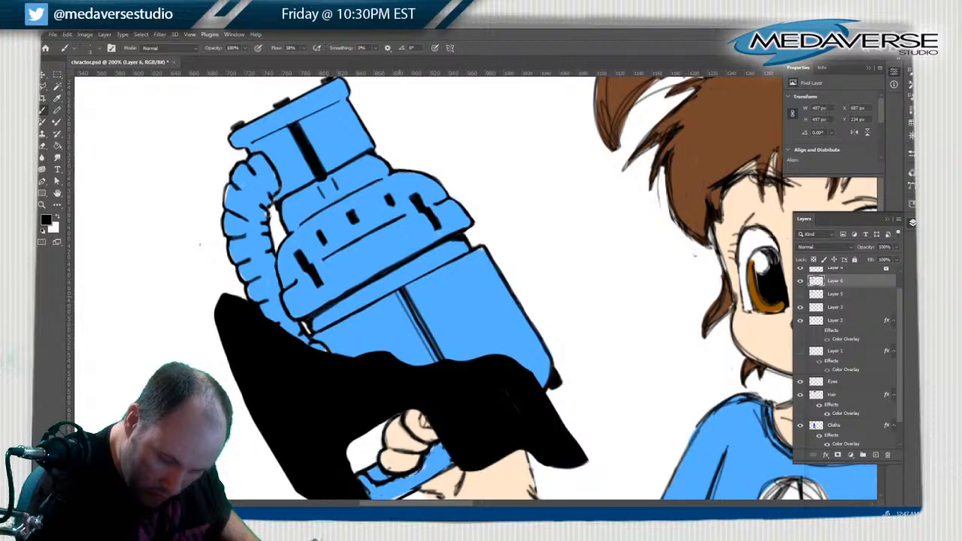
{"action": "left_click", "coordinate": [435, 364], "text": "shift"}
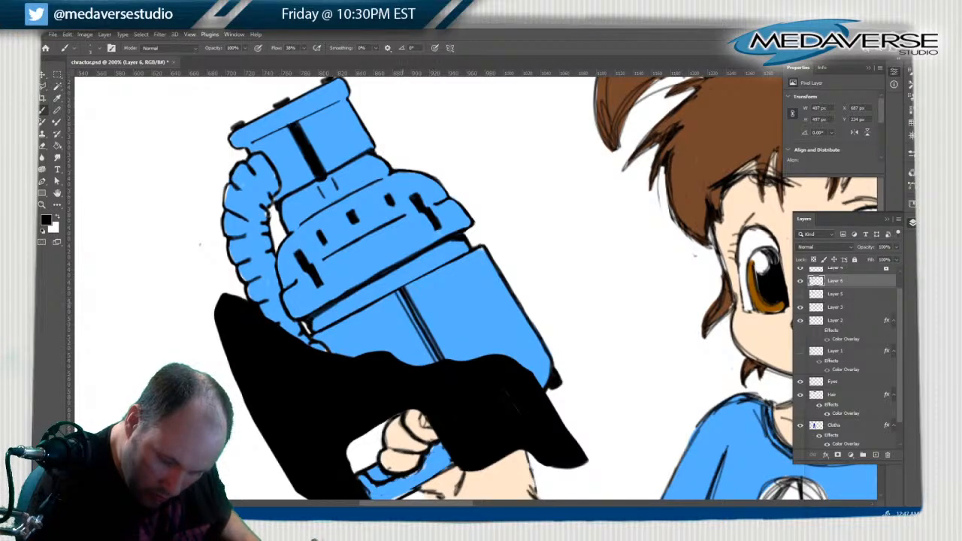
{"action": "left_click", "coordinate": [435, 363], "text": "shift"}
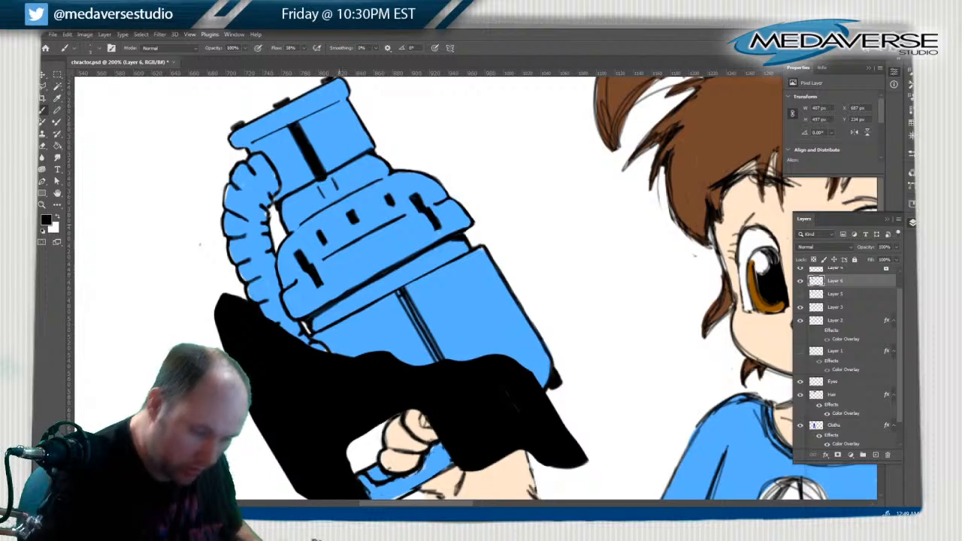
Erase a small gap at the seam's upper end and fill between its parallel lines in black
{"action": "key", "text": "e"}
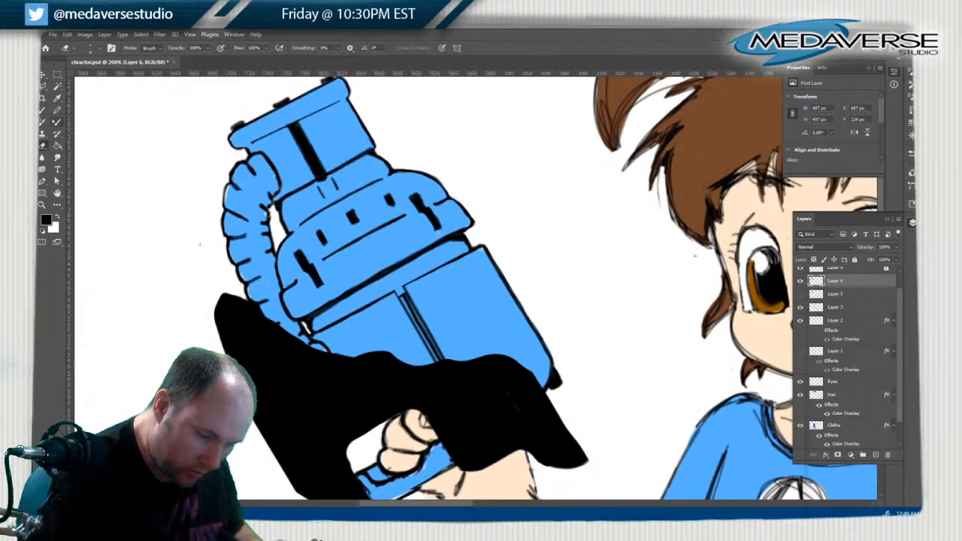
{"action": "left_click", "coordinate": [43, 110]}
{"action": "mouse_move", "coordinate": [403, 301]}
{"action": "left_mouse_down"}
{"action": "mouse_move", "coordinate": [434, 355]}
{"action": "mouse_move", "coordinate": [409, 302]}
{"action": "left_mouse_up"}
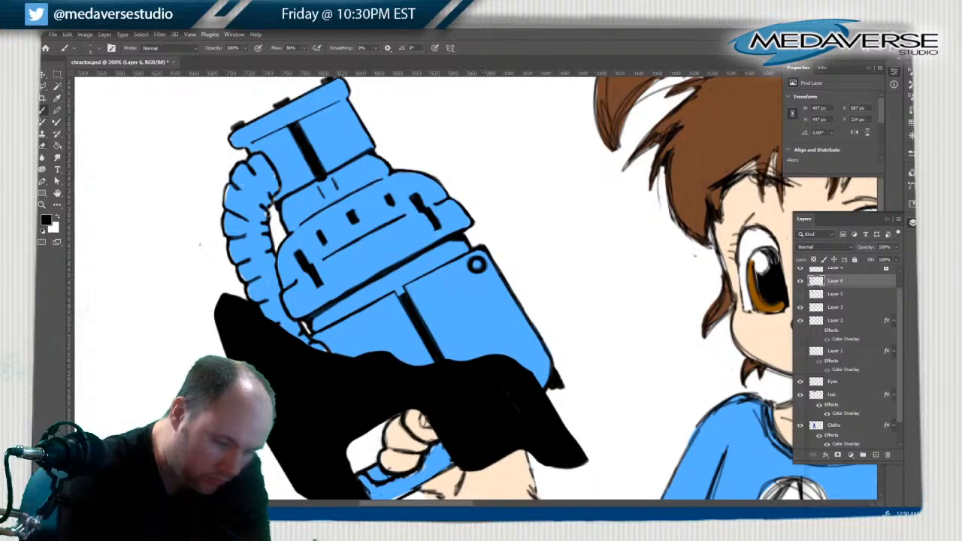
Thin the outline of the round screw near the lower barrel's upper corner and draw a slot across it in black
{"action": "left_click", "coordinate": [43, 146]}
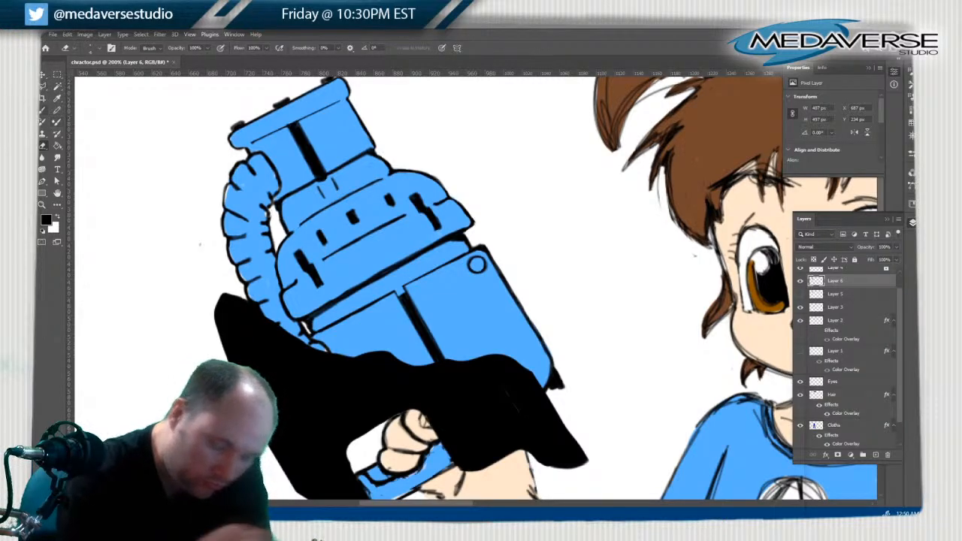
{"action": "left_click", "coordinate": [42, 110]}
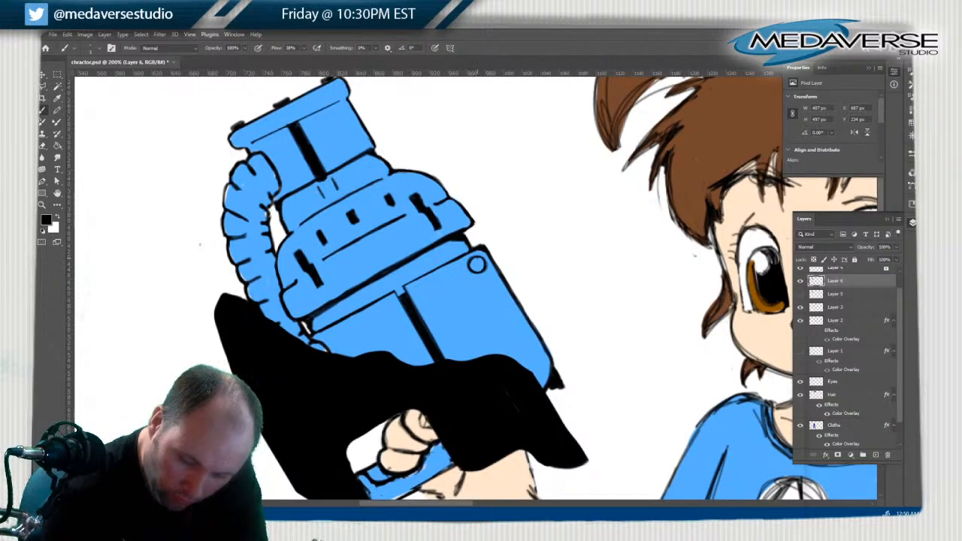
{"action": "left_click_drag", "start_coordinate": [480, 258], "coordinate": [475, 271]}
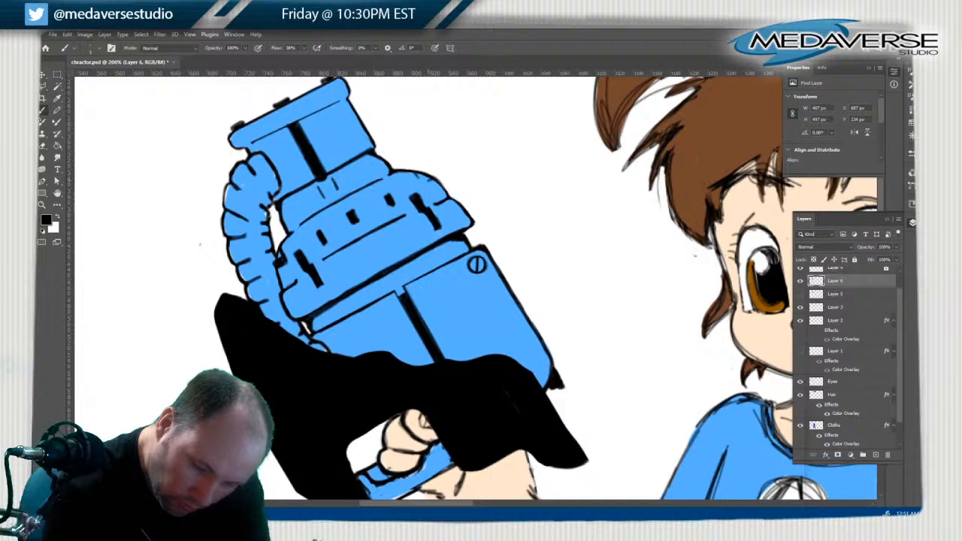
Redraw notches in the collar's outline at both ends in black and erase the excess line thickness
{"action": "left_click_drag", "start_coordinate": [429, 181], "coordinate": [418, 177]}
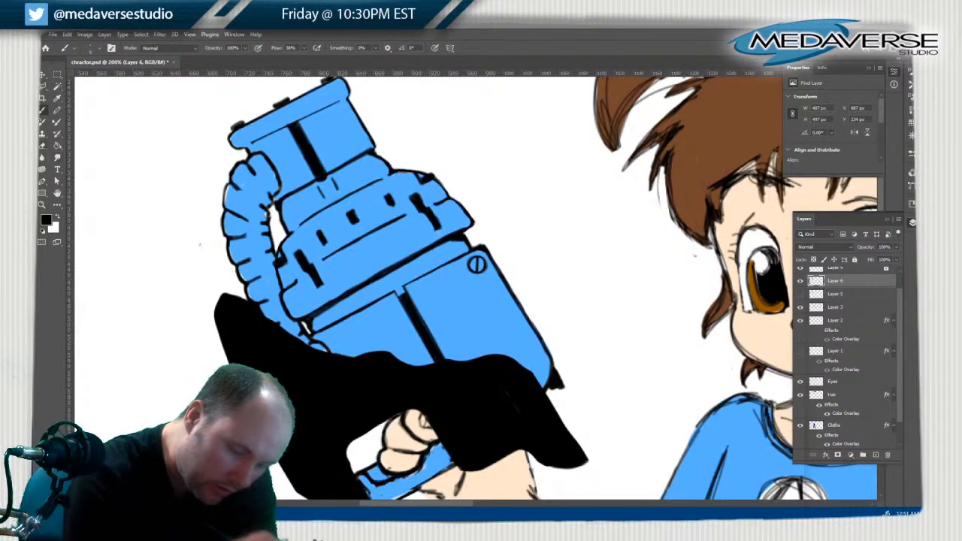
{"action": "key", "text": "e"}
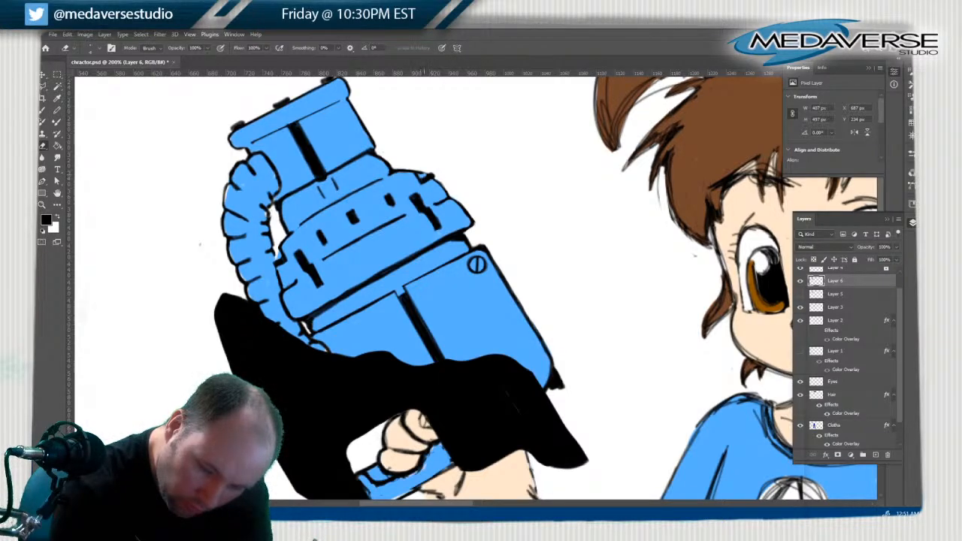
{"action": "left_click_drag", "start_coordinate": [424, 177], "coordinate": [416, 171]}
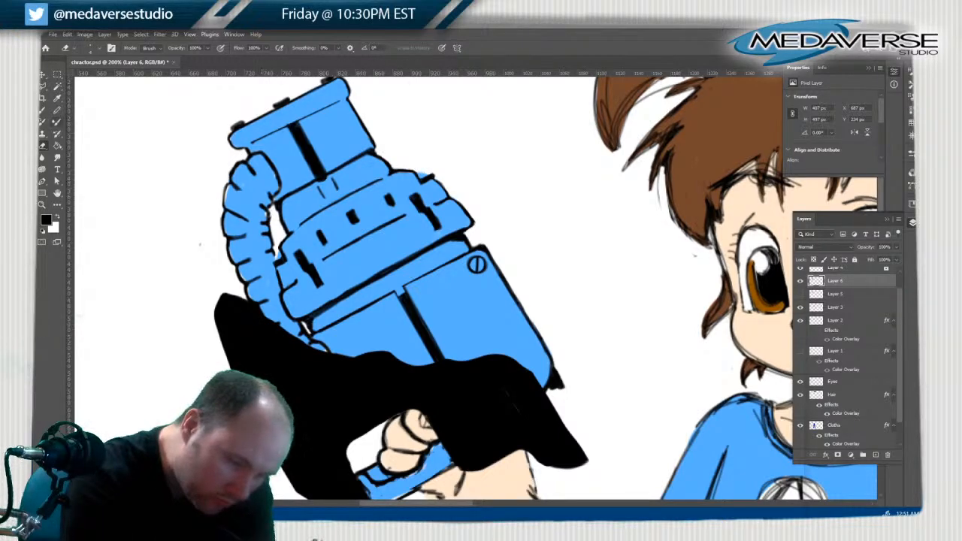
{"action": "key", "text": "b"}
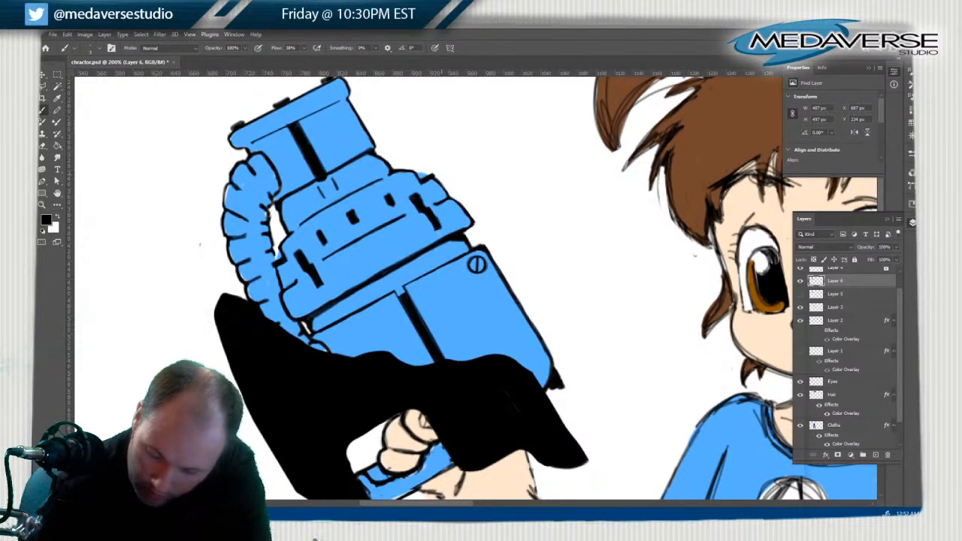
On the Cloths layer, erase the light blue spilling outside the collar's notched outline, and check the fill with Layer 6 hidden
{"action": "left_click", "coordinate": [834, 425]}
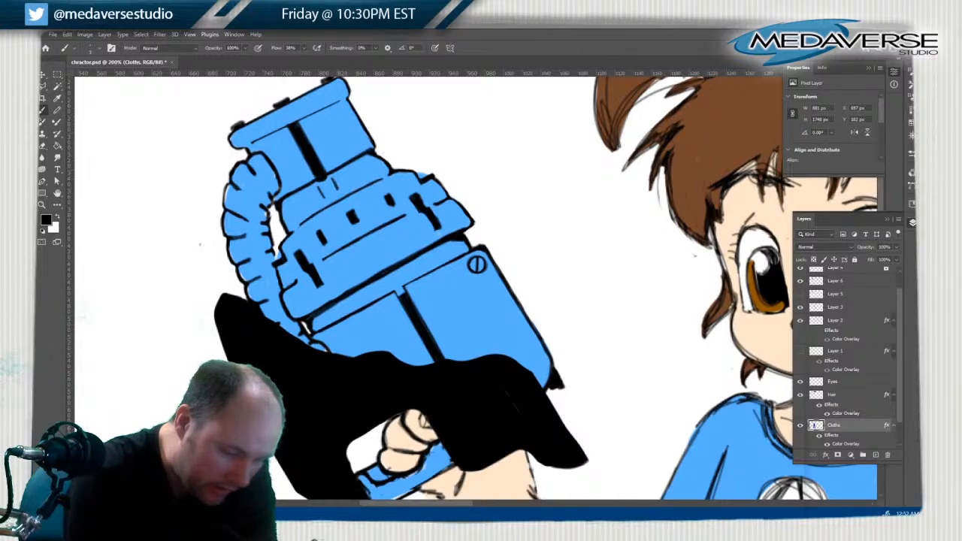
{"action": "key", "text": "e"}
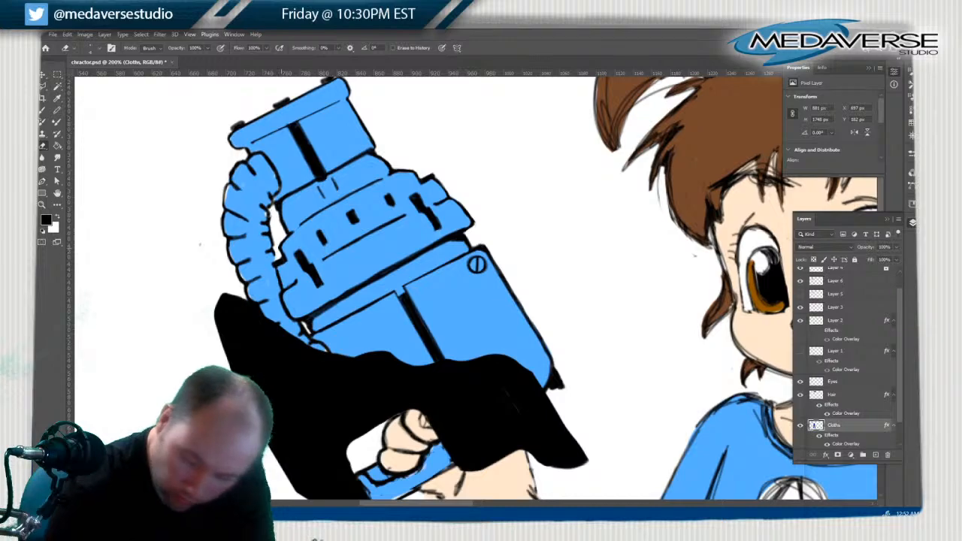
{"action": "left_click", "coordinate": [800, 281]}
{"action": "left_click", "coordinate": [800, 281]}
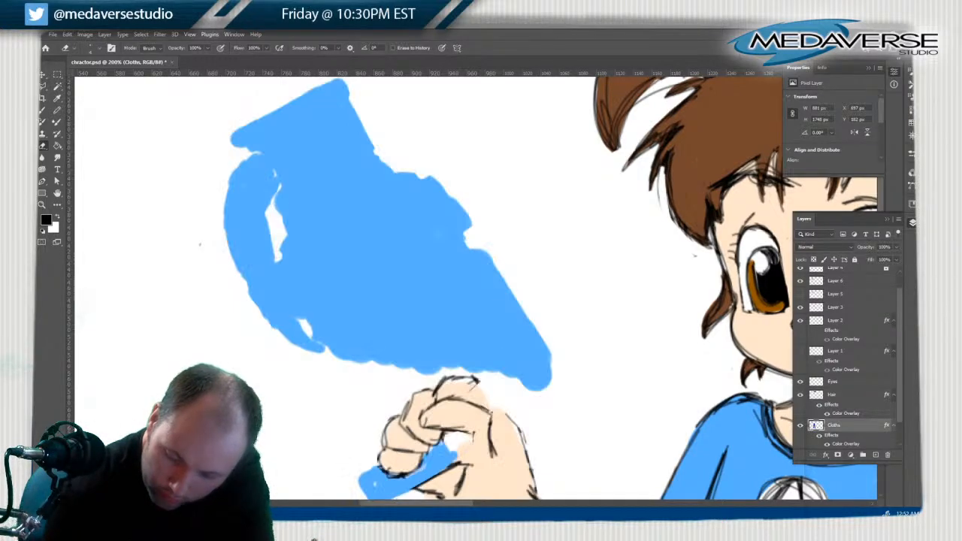
On Layer 6, redraw the small square detail at the collar's centre as an open bracket in black and erase its filled part
{"action": "left_click", "coordinate": [835, 281]}
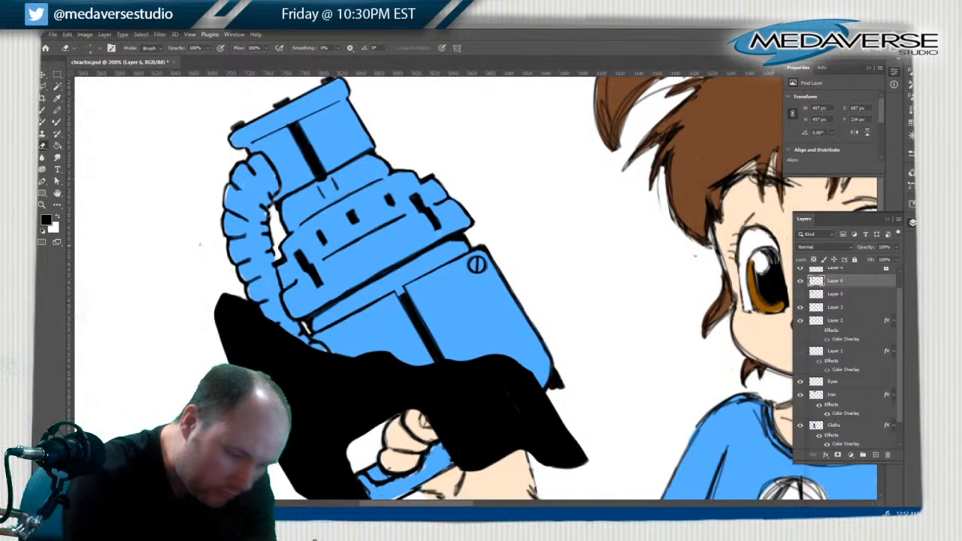
{"action": "key", "text": "b"}
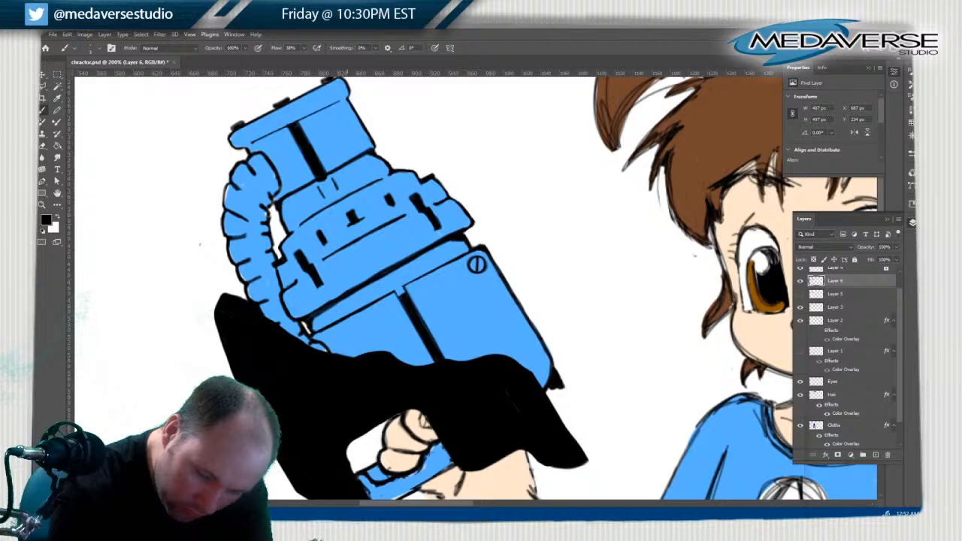
{"action": "left_click_drag", "start_coordinate": [356, 218], "coordinate": [361, 216]}
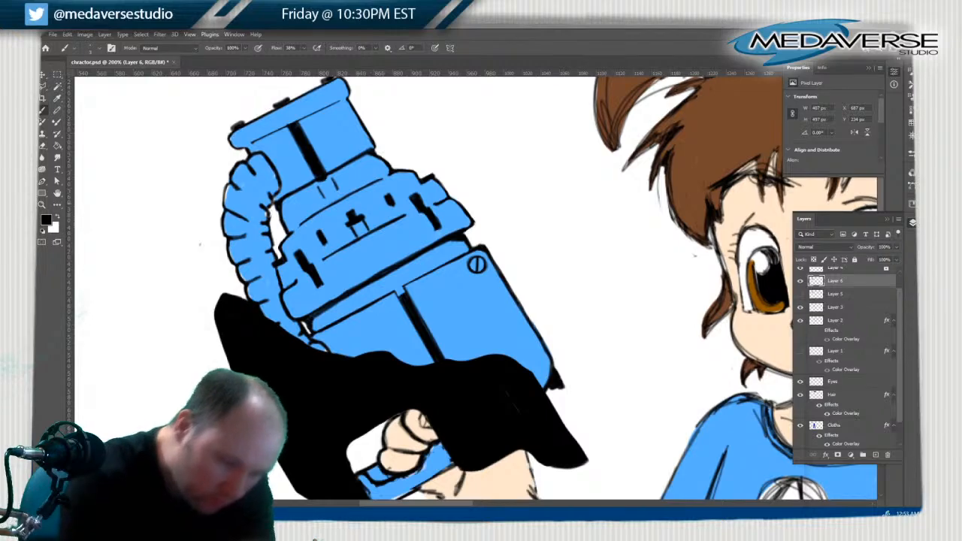
{"action": "key", "text": "e"}
{"action": "left_click_drag", "start_coordinate": [350, 216], "coordinate": [349, 211]}
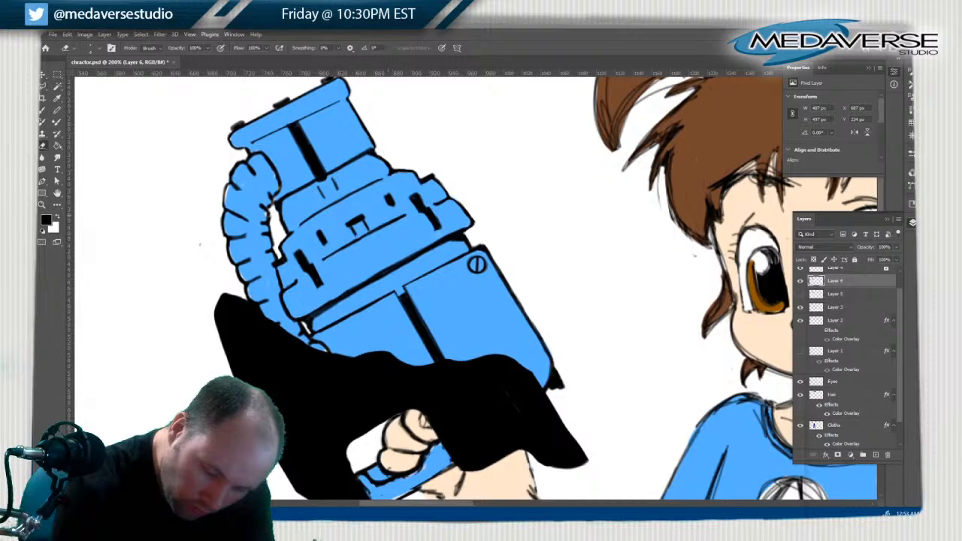
{"action": "left_click_drag", "start_coordinate": [360, 233], "coordinate": [378, 233]}
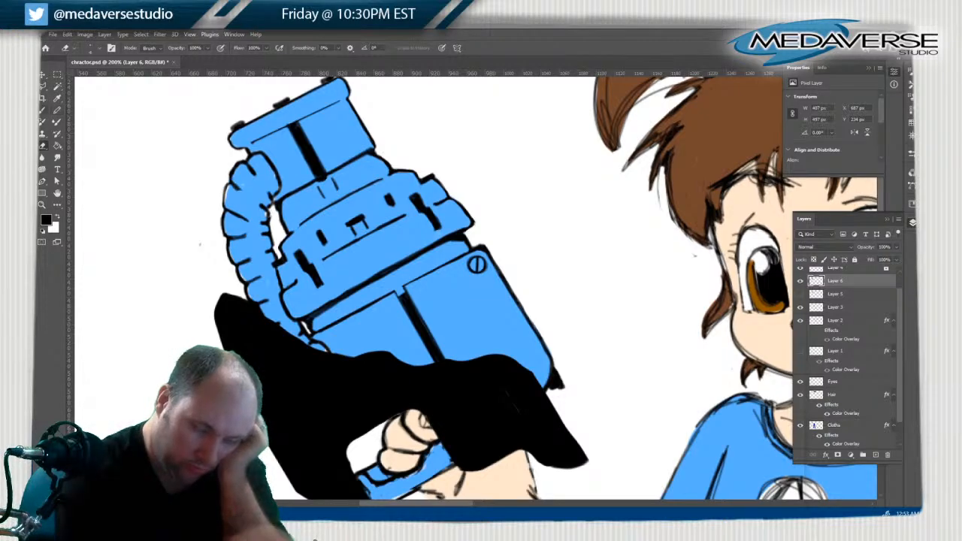
{"action": "key", "text": "b"}
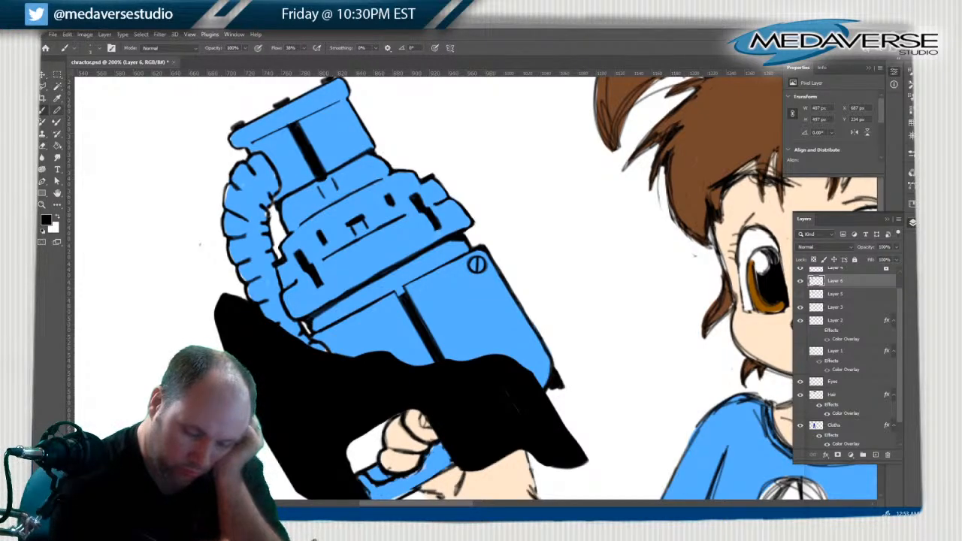
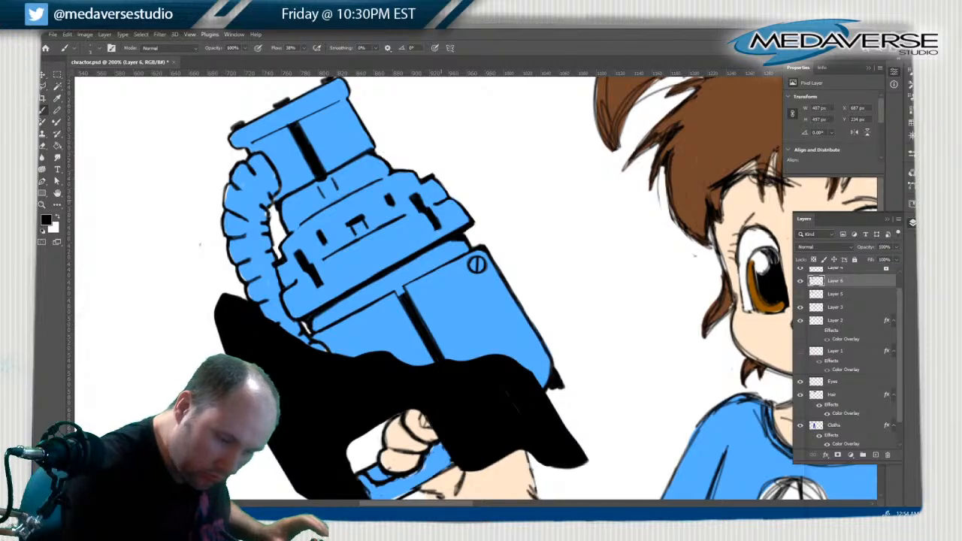
Thin the black outline where the collar meets the lower barrel's upper corner, and select the Cloths layer for erasing
{"action": "key", "text": "e"}
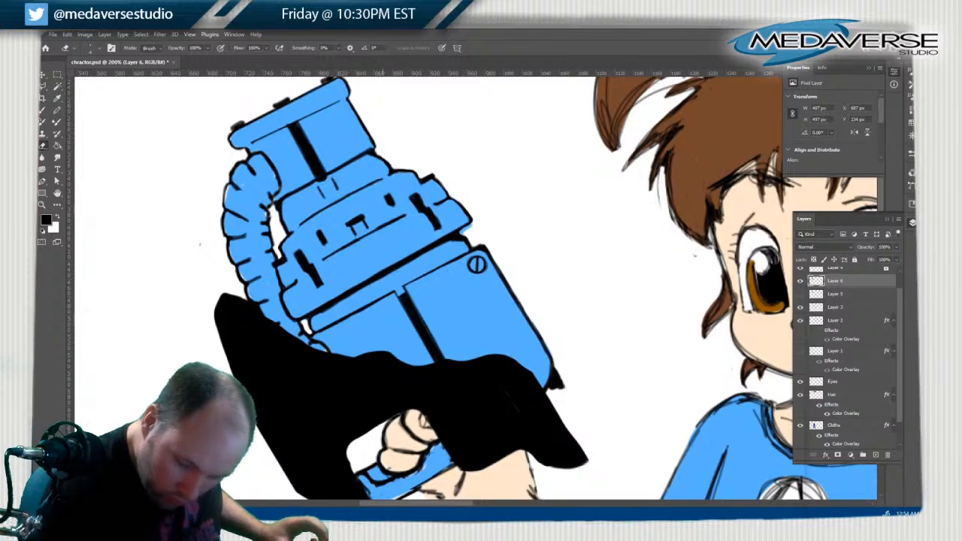
{"action": "key", "text": "shift"}
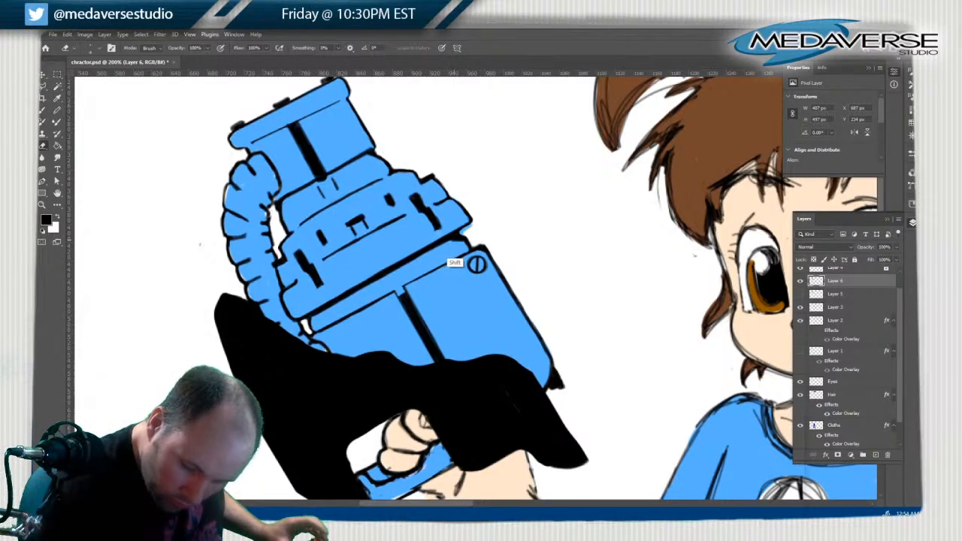
{"action": "left_click", "coordinate": [462, 240], "text": "shift"}
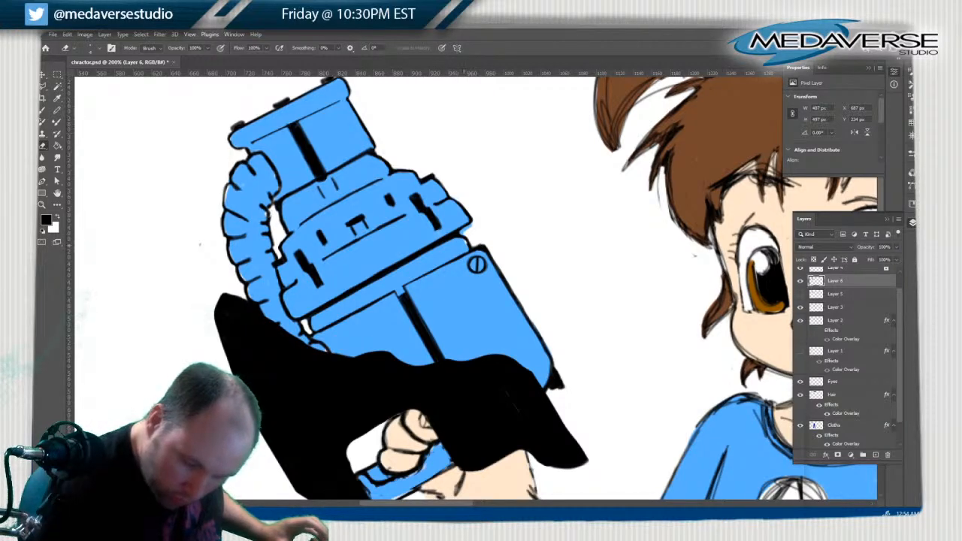
{"action": "key", "text": "b"}
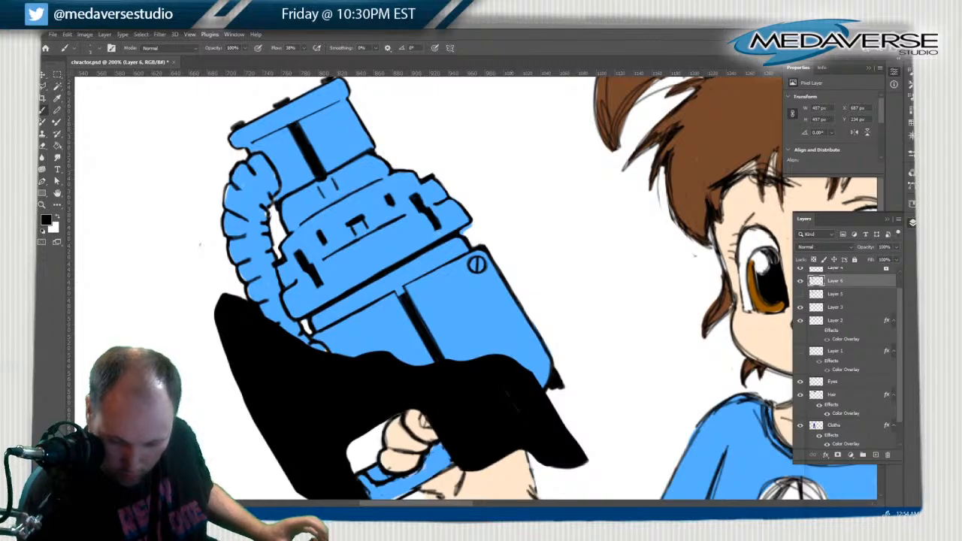
{"action": "left_click", "coordinate": [834, 426]}
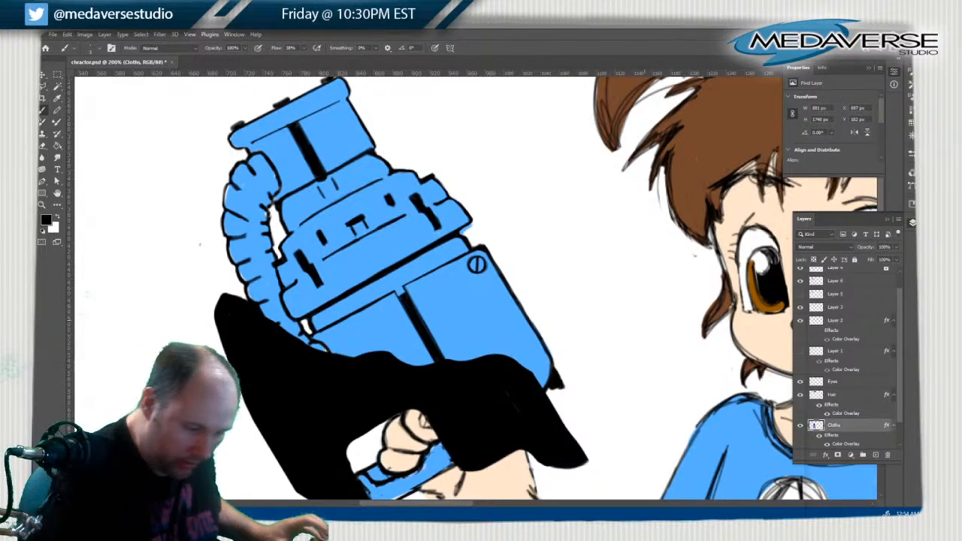
{"action": "key", "text": "e"}
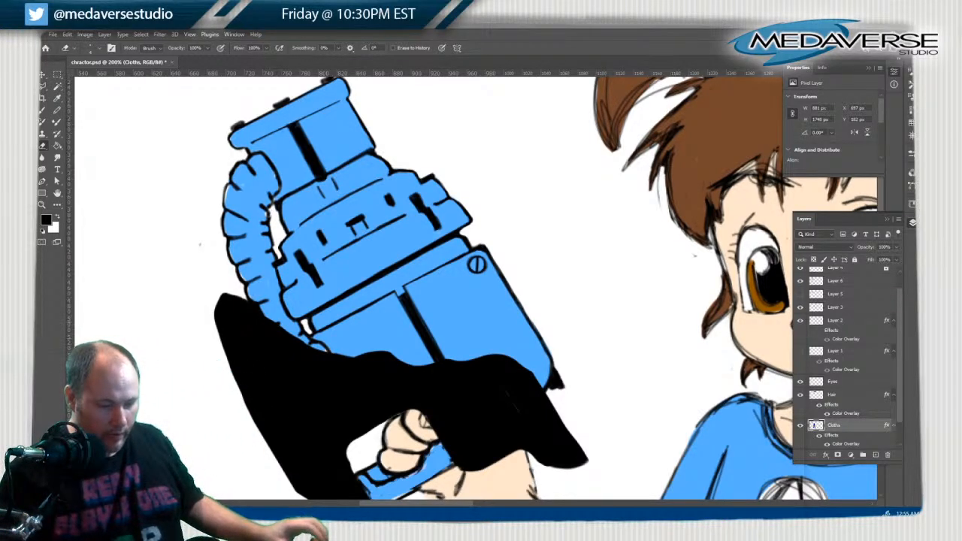
Hide Layer 2 with the rough pigtailed head sketch beside the character and collapse its effects list
{"action": "key", "text": "z"}
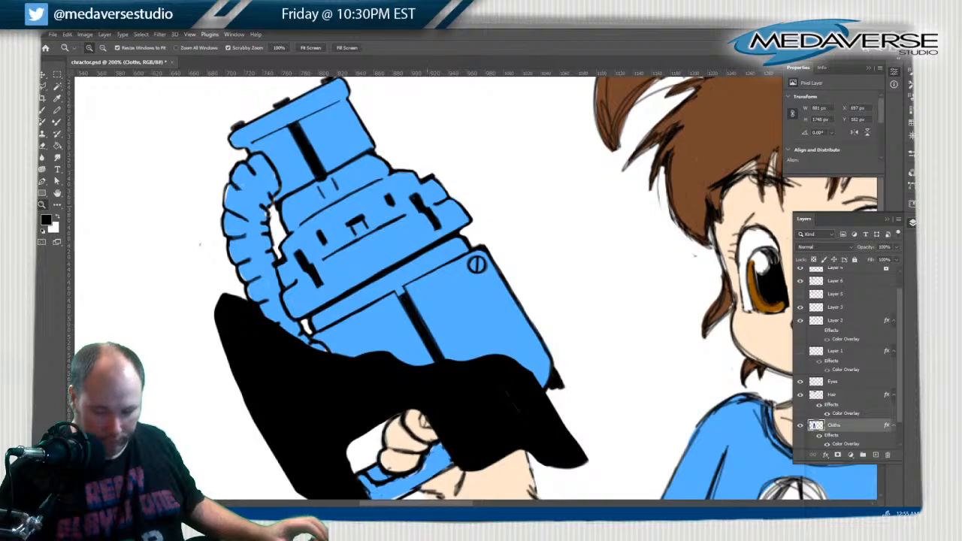
{"action": "right_click", "coordinate": [428, 208]}
{"action": "left_click", "coordinate": [454, 212]}
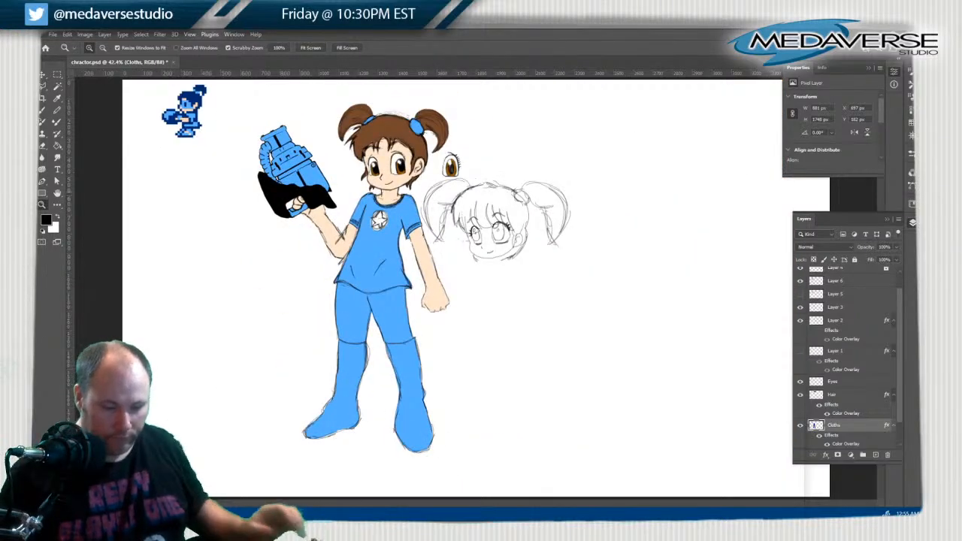
{"action": "key", "text": "ctrl+plus"}
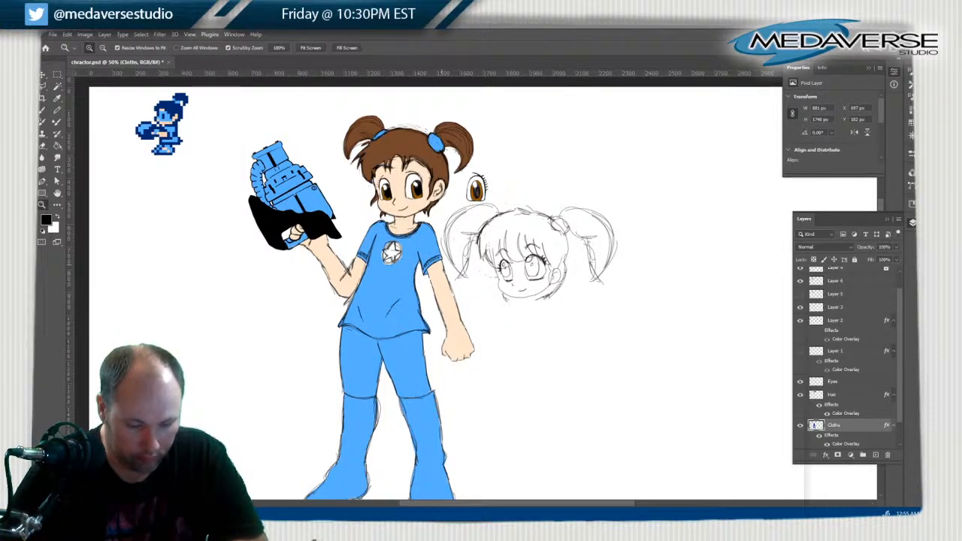
{"action": "key", "text": "ctrl+plus"}
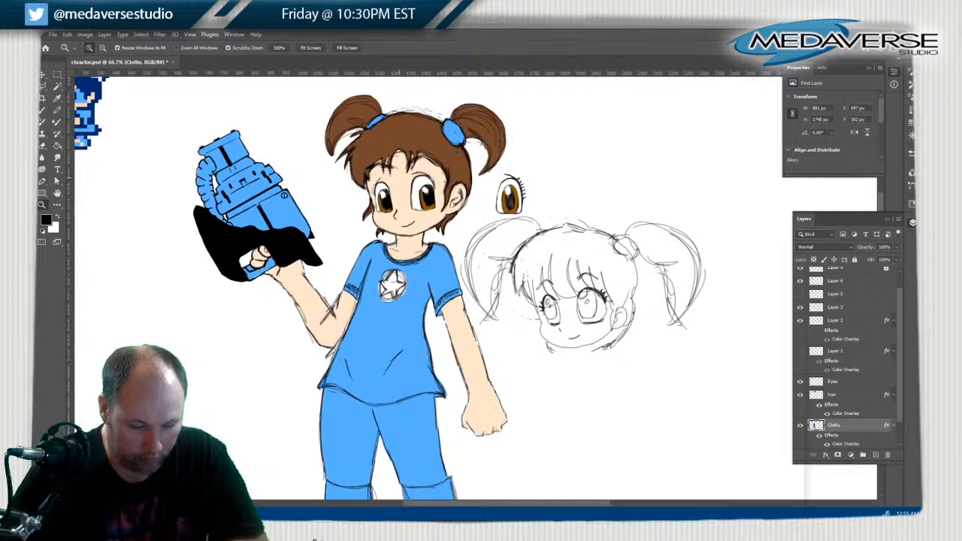
{"action": "key", "text": "ctrl+plus"}
{"action": "scroll", "coordinate": [430, 287], "scroll_direction": "up", "scroll_amount": 1}
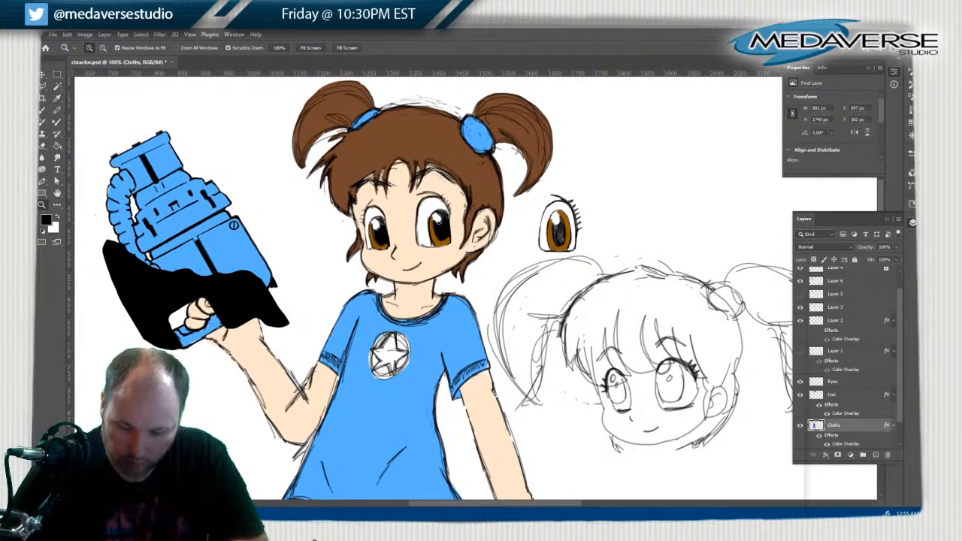
{"action": "left_click", "coordinate": [799, 306]}
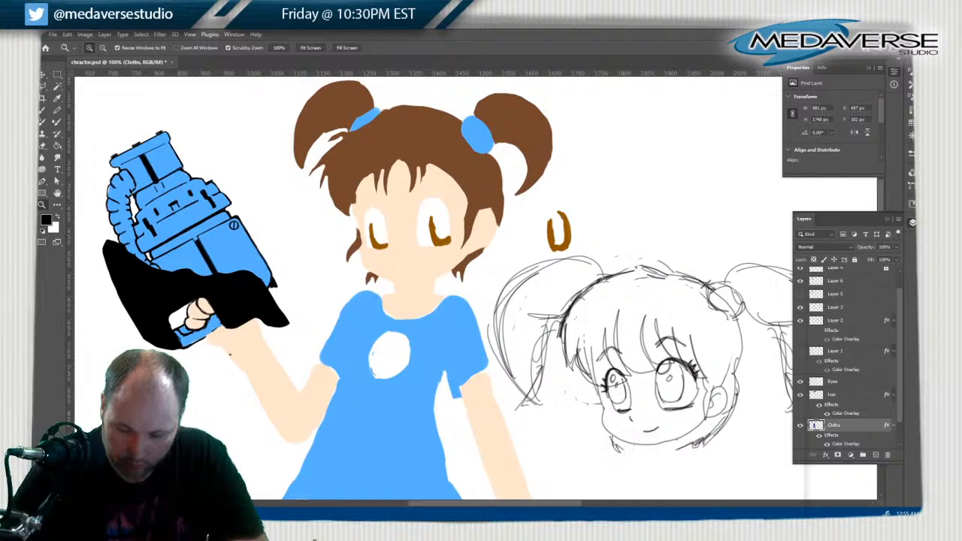
{"action": "left_click", "coordinate": [800, 307]}
{"action": "left_click", "coordinate": [799, 320]}
{"action": "left_click", "coordinate": [892, 320]}
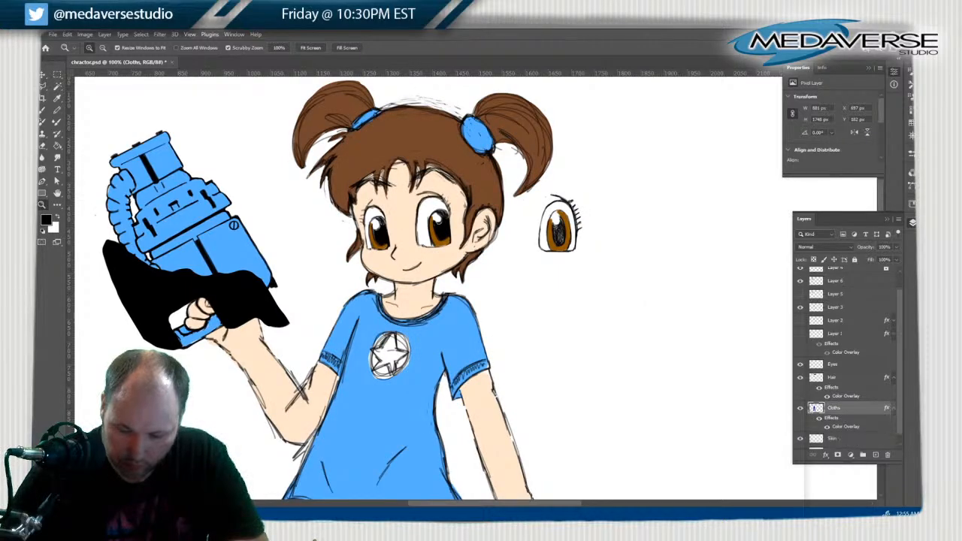
Look over the coloured character at 100% from the pigtails down to the shirt hem, including the arm cannon
{"action": "scroll", "coordinate": [420, 286], "scroll_direction": "down", "scroll_amount": 1}
{"action": "scroll", "coordinate": [421, 285], "scroll_direction": "up", "scroll_amount": 2}
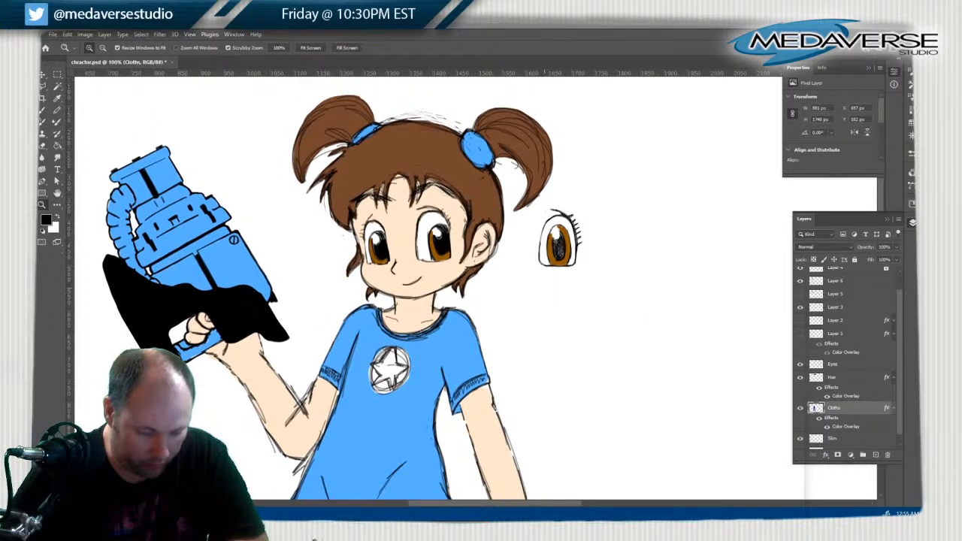
{"action": "scroll", "coordinate": [420, 285], "scroll_direction": "up", "scroll_amount": 1}
{"action": "scroll", "coordinate": [421, 285], "scroll_direction": "down", "scroll_amount": 1}
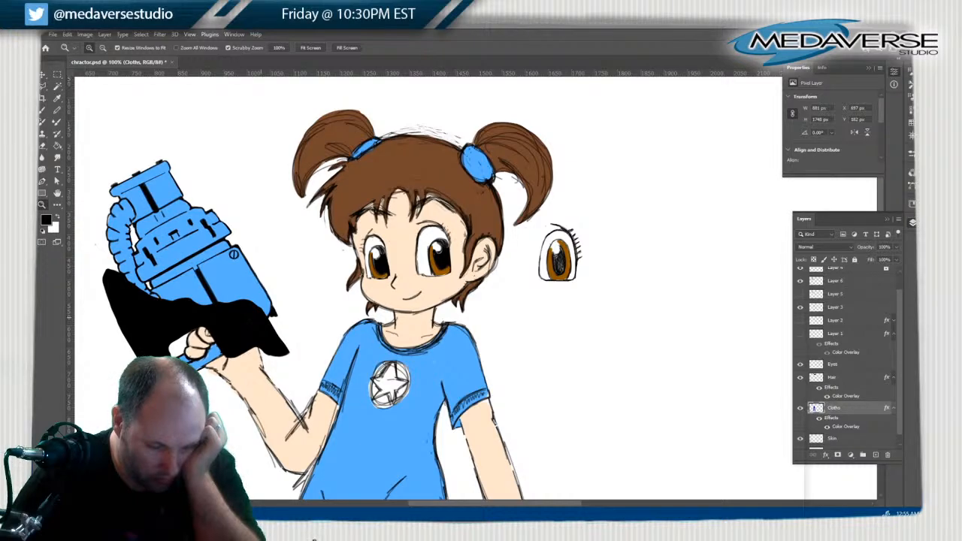
{"action": "scroll", "coordinate": [323, 288], "scroll_direction": "down", "scroll_amount": 3}
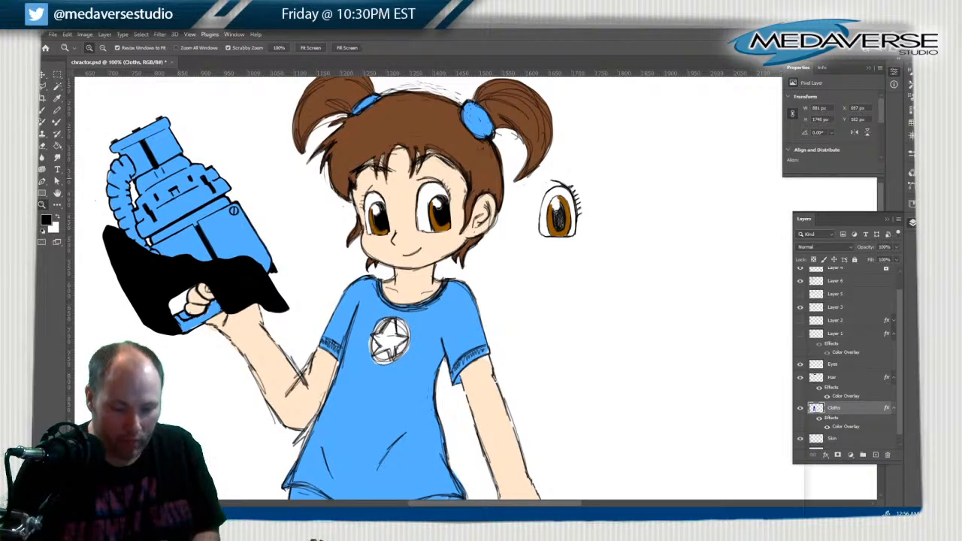
{"action": "scroll", "coordinate": [328, 286], "scroll_direction": "down", "scroll_amount": 1}
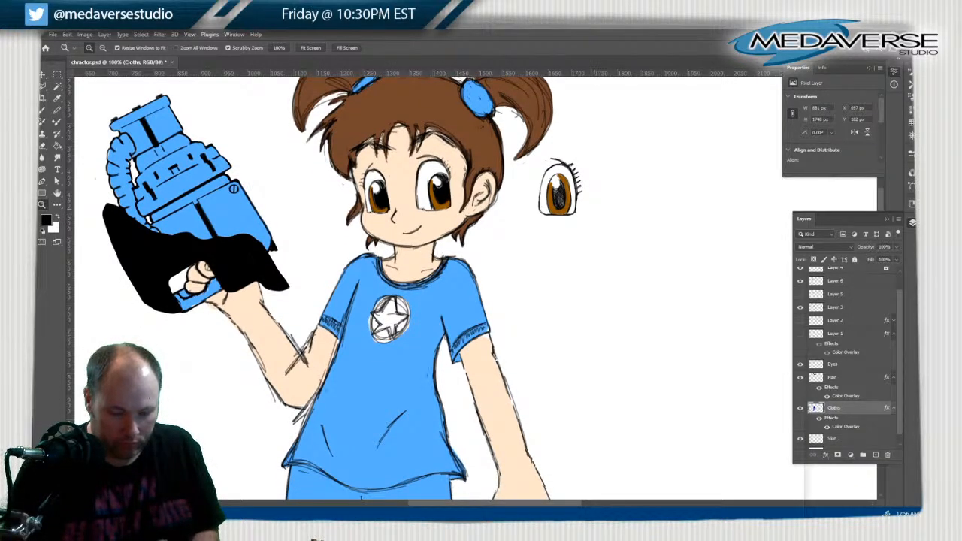
{"action": "scroll", "coordinate": [328, 285], "scroll_direction": "up", "scroll_amount": 3}
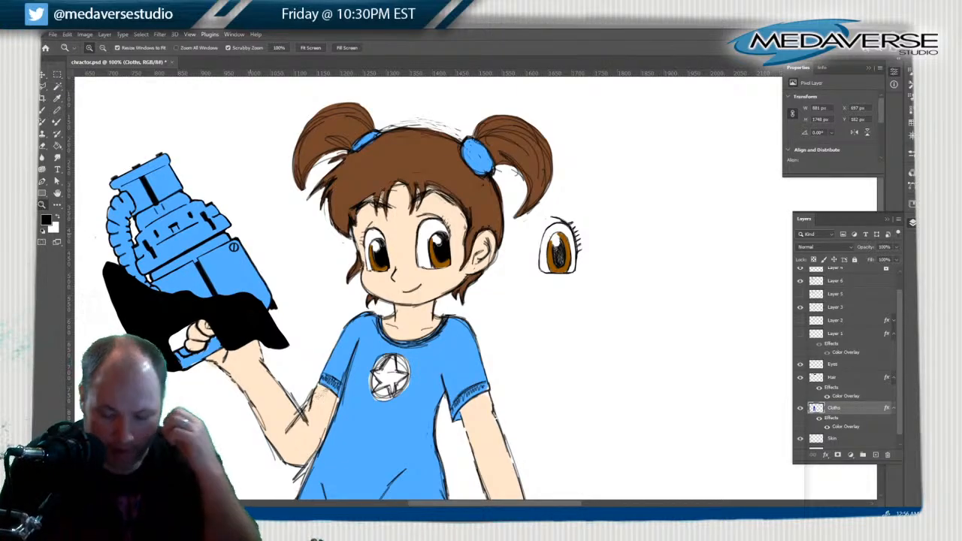
{"action": "scroll", "coordinate": [848, 357], "scroll_direction": "up", "scroll_amount": 1}
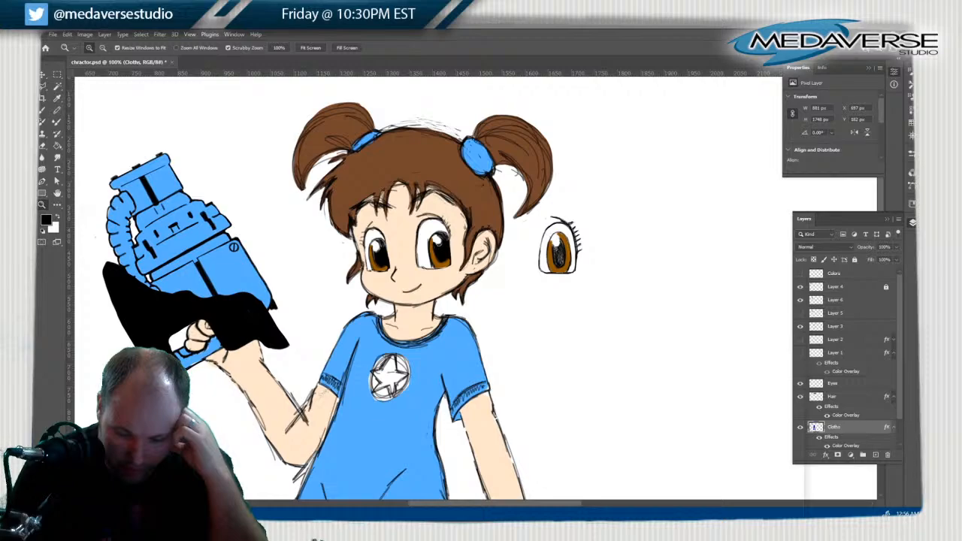
Check what Layer 6 and Layer 3 contribute to the drawing by toggling their visibility
{"action": "left_click", "coordinate": [799, 299]}
{"action": "left_click", "coordinate": [799, 299]}
{"action": "left_click", "coordinate": [799, 325]}
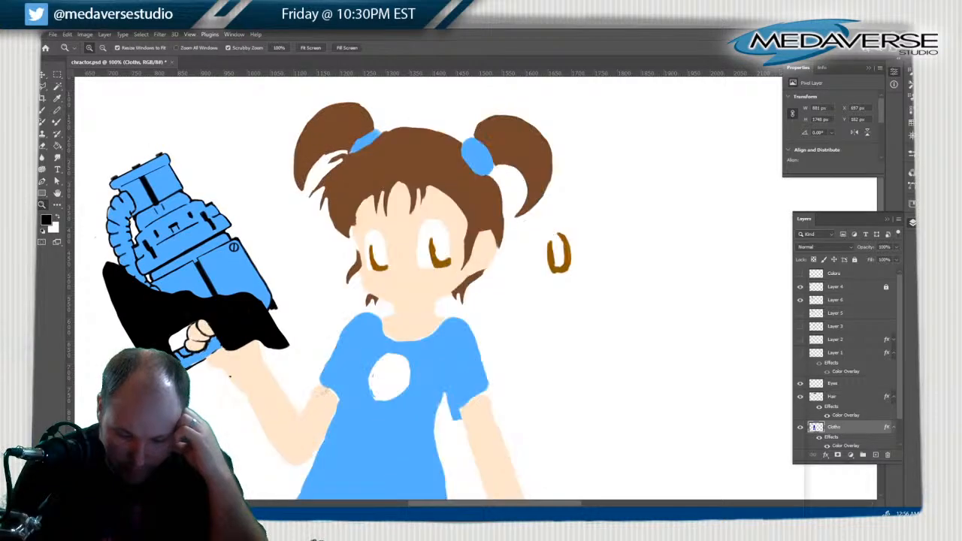
{"action": "left_click", "coordinate": [799, 325]}
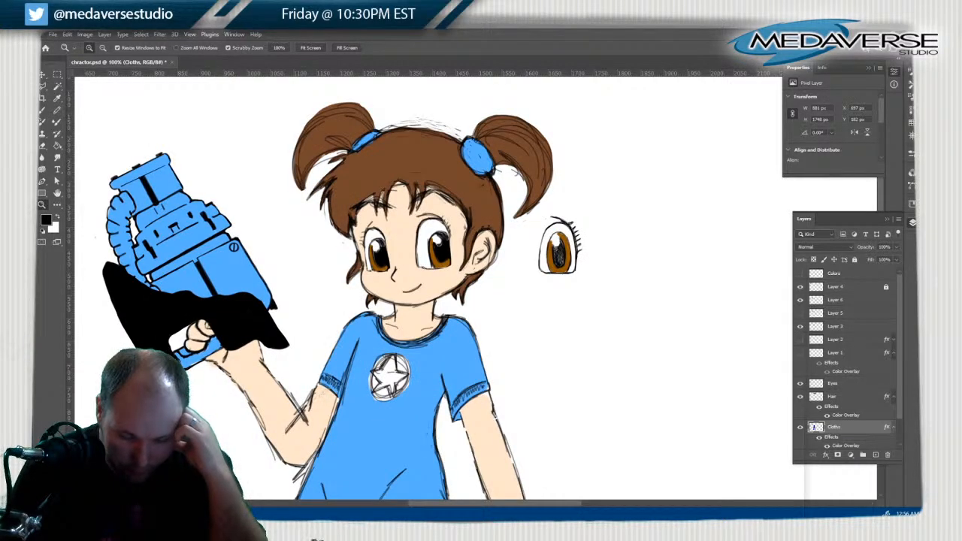
{"action": "scroll", "coordinate": [420, 285], "scroll_direction": "left", "scroll_amount": 8}
{"action": "scroll", "coordinate": [421, 285], "scroll_direction": "right", "scroll_amount": 11}
{"action": "scroll", "coordinate": [421, 285], "scroll_direction": "left", "scroll_amount": 4}
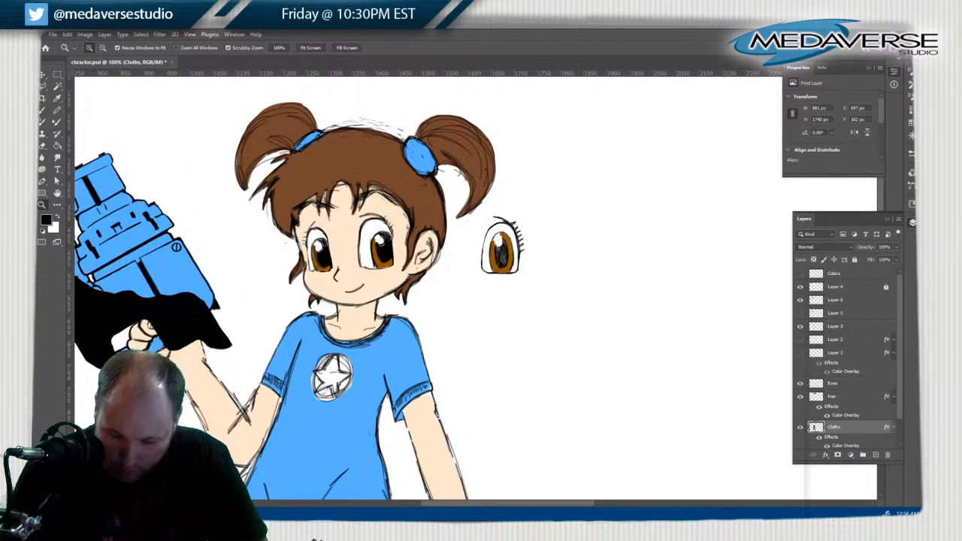
{"action": "left_click", "coordinate": [799, 326]}
{"action": "left_click", "coordinate": [800, 326]}
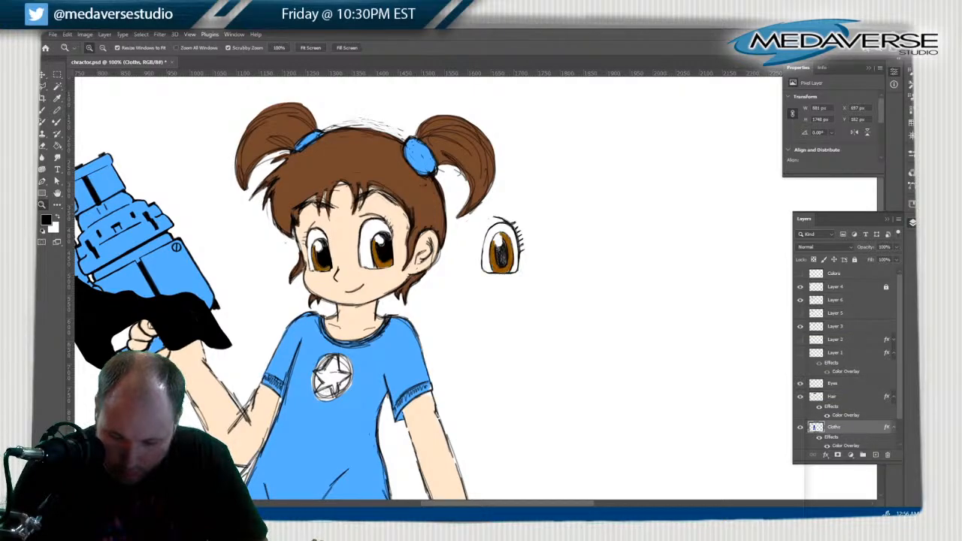
Check the contents of the Hair, Cloths, Layer 4, Skin and Layer 3 layers by toggling their visibility
{"action": "left_click", "coordinate": [799, 396]}
{"action": "left_click", "coordinate": [799, 396]}
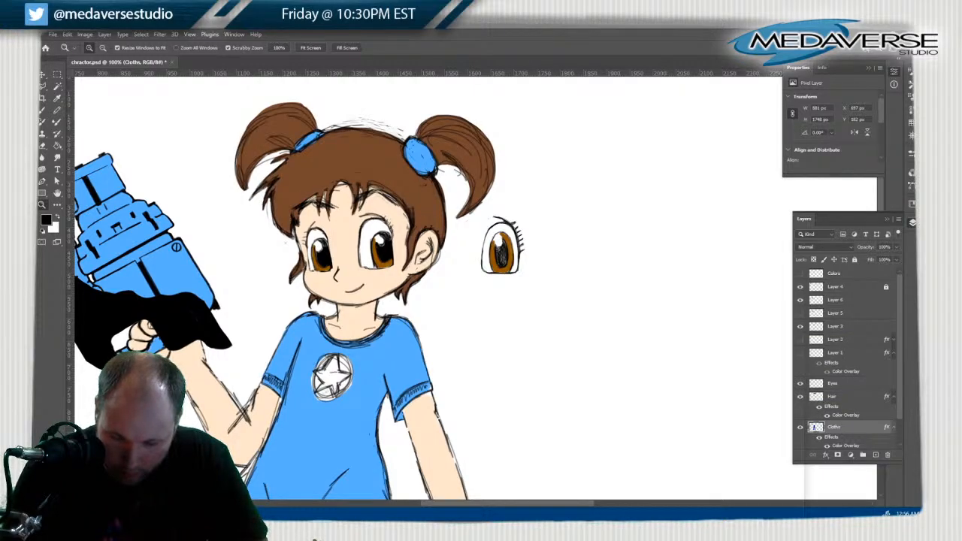
{"action": "left_click", "coordinate": [799, 427]}
{"action": "left_click", "coordinate": [800, 427]}
{"action": "left_click", "coordinate": [799, 286]}
{"action": "left_click", "coordinate": [799, 326]}
{"action": "left_click", "coordinate": [799, 286]}
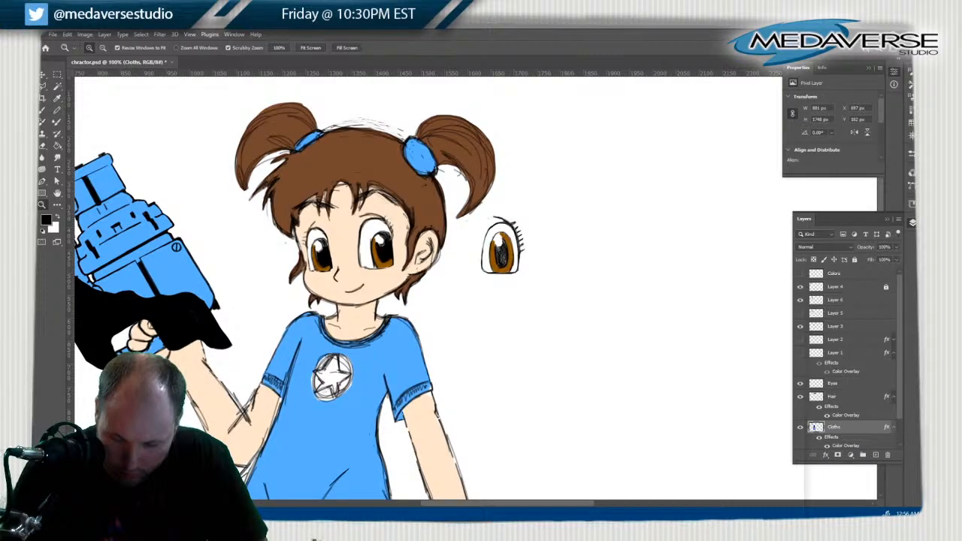
{"action": "scroll", "coordinate": [847, 357], "scroll_direction": "down", "scroll_amount": 2}
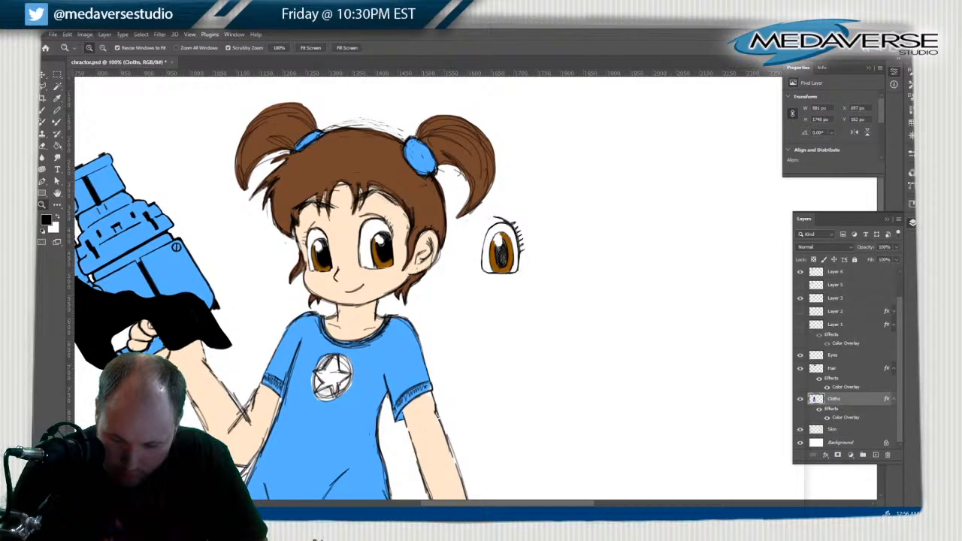
{"action": "left_click", "coordinate": [800, 429]}
{"action": "left_click", "coordinate": [799, 429]}
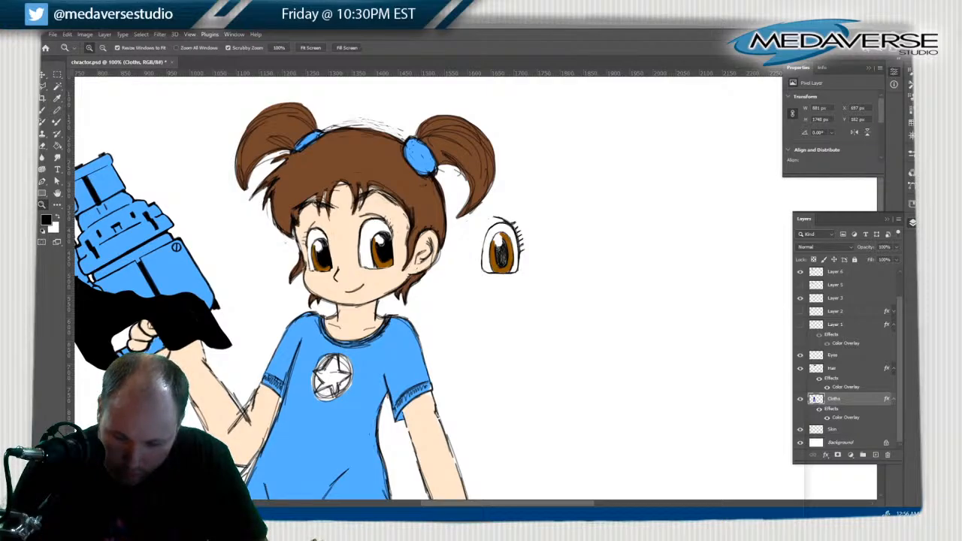
{"action": "left_click", "coordinate": [799, 298]}
{"action": "left_click", "coordinate": [799, 297]}
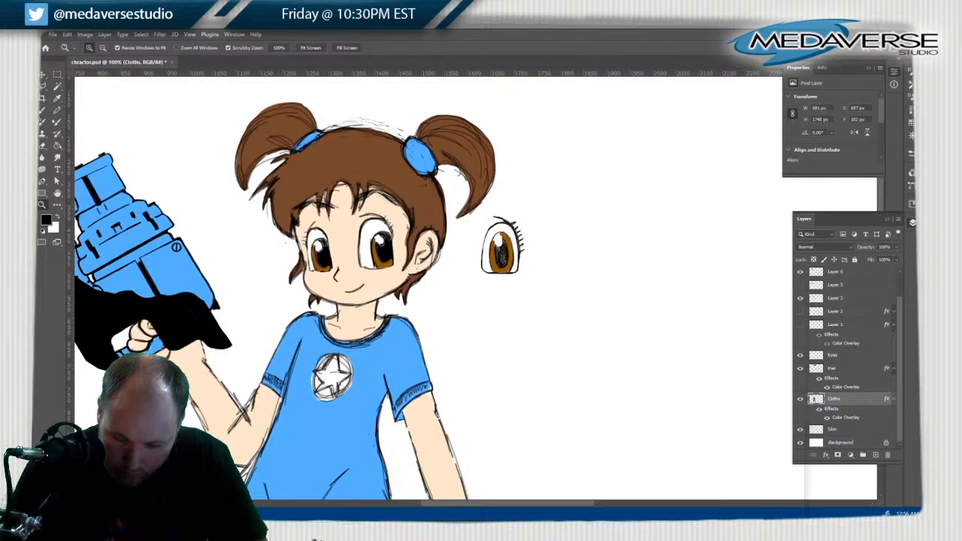
Check the contents of the Eyes, Layer 1, Cloths and Hair layers by toggling their visibility
{"action": "left_click", "coordinate": [799, 355]}
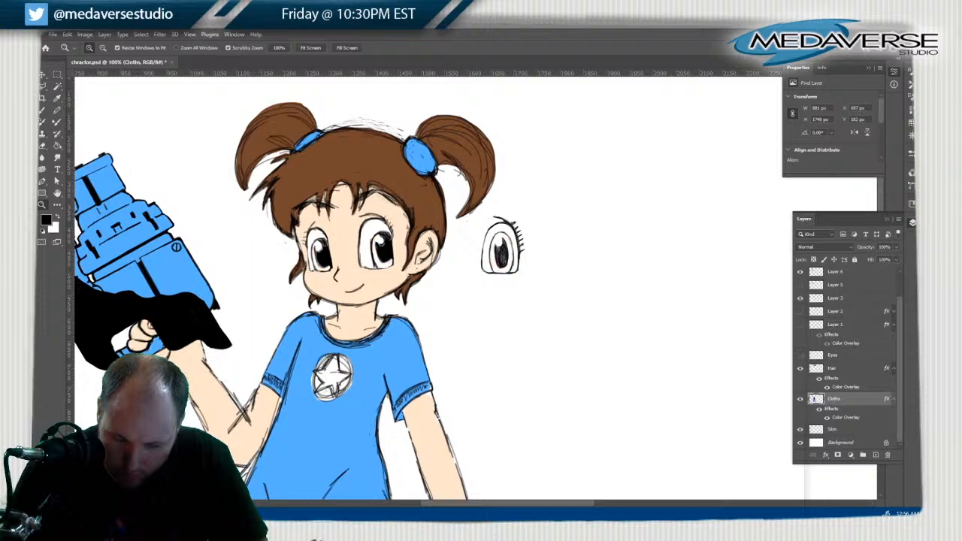
{"action": "left_click", "coordinate": [799, 354]}
{"action": "left_click", "coordinate": [799, 325]}
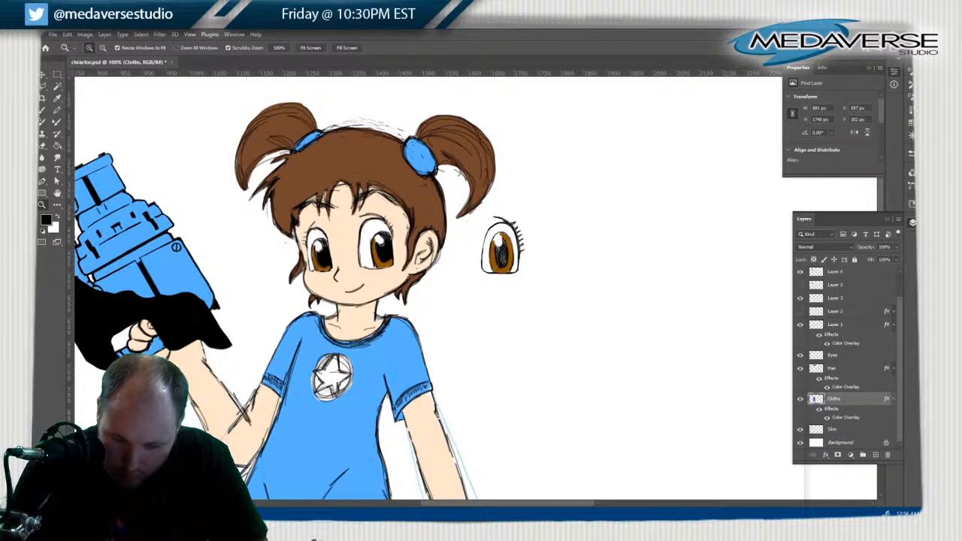
{"action": "left_click", "coordinate": [799, 324]}
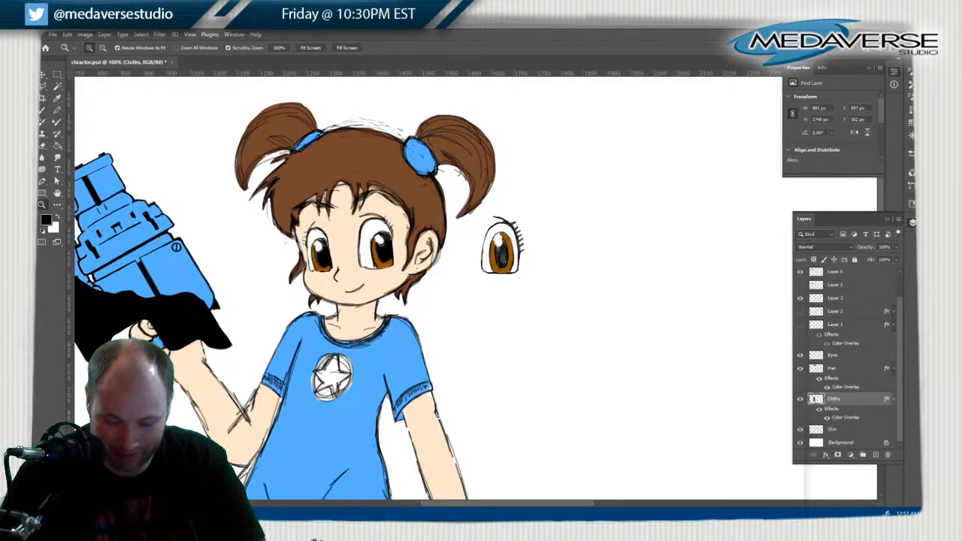
{"action": "left_click", "coordinate": [800, 399]}
{"action": "left_click", "coordinate": [800, 399]}
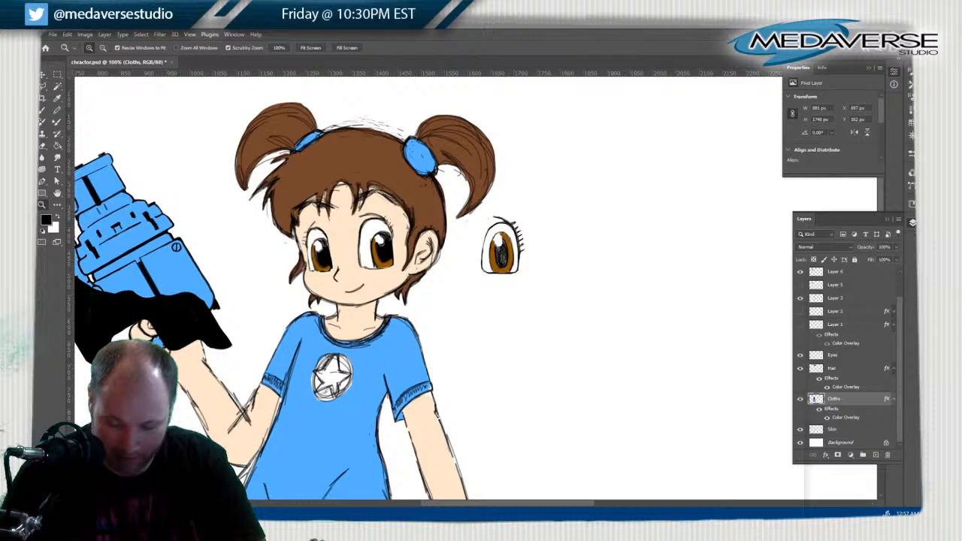
{"action": "left_click", "coordinate": [800, 368]}
{"action": "left_click", "coordinate": [800, 369]}
{"action": "left_click", "coordinate": [800, 354]}
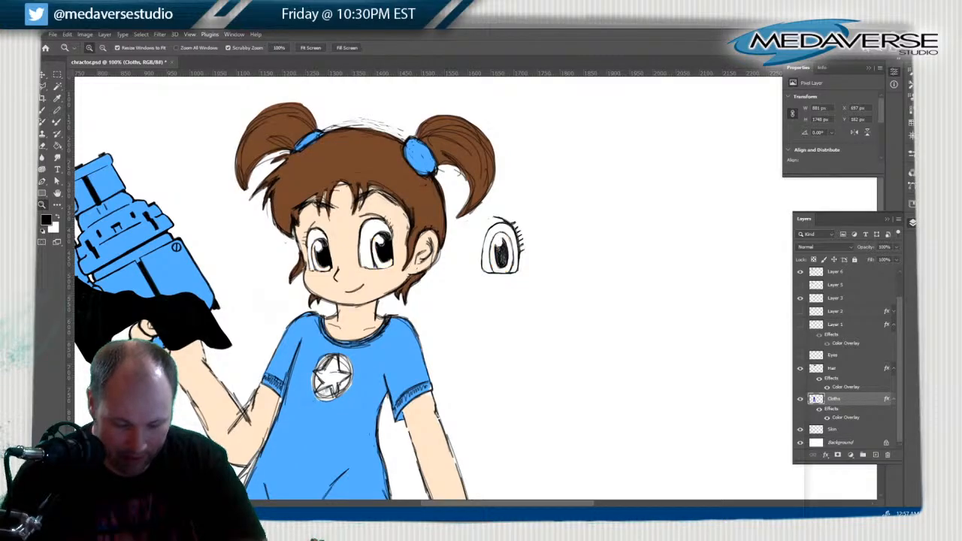
{"action": "left_click", "coordinate": [800, 354]}
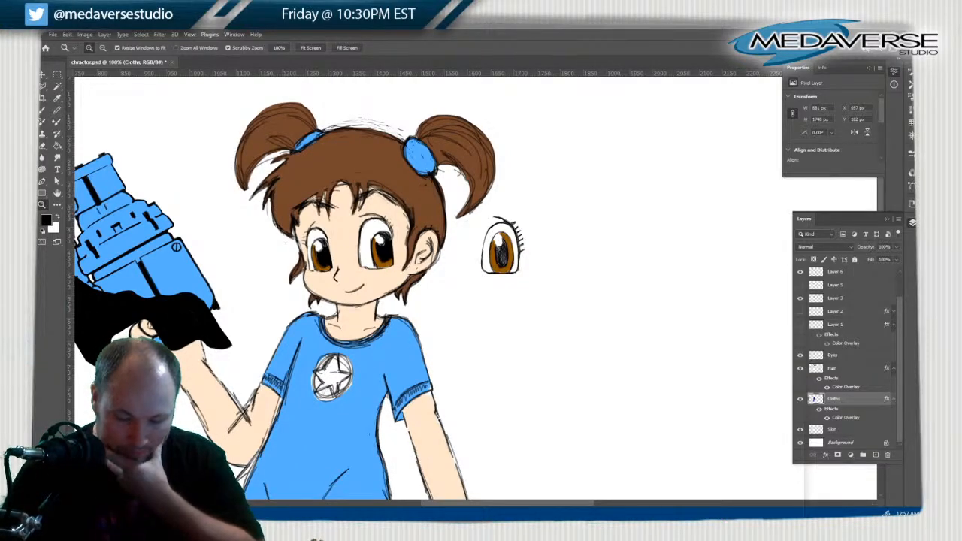
Examine the blue pixel-art sprite at 200% and find which layer holds it by toggling Layer 6 and Layer 4
{"action": "scroll", "coordinate": [440, 289], "scroll_direction": "left", "scroll_amount": 5}
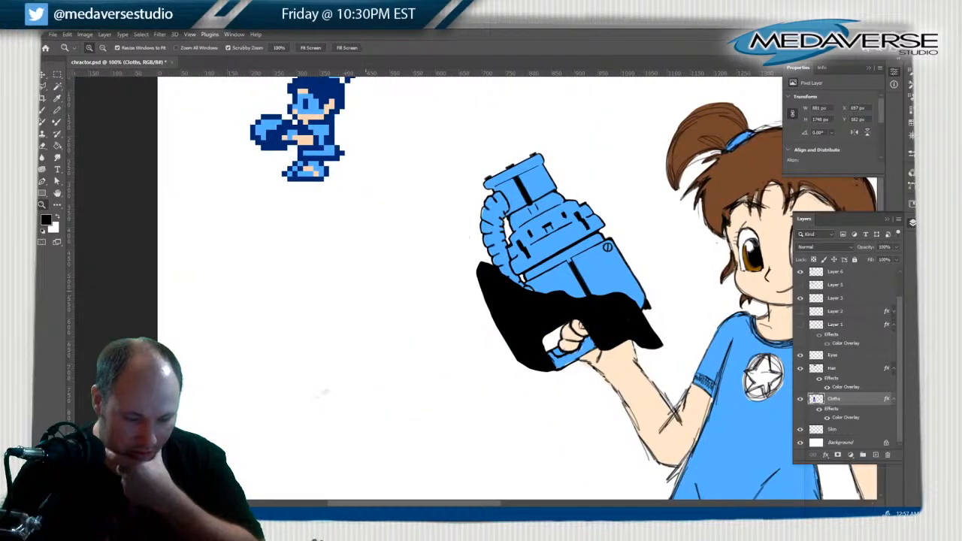
{"action": "scroll", "coordinate": [321, 392], "scroll_direction": "up", "scroll_amount": 2}
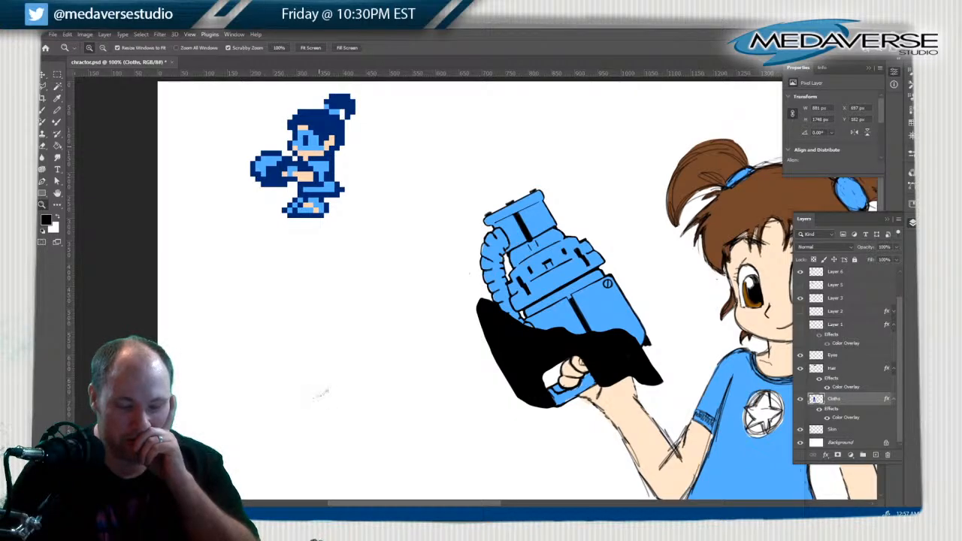
{"action": "left_click", "coordinate": [321, 392]}
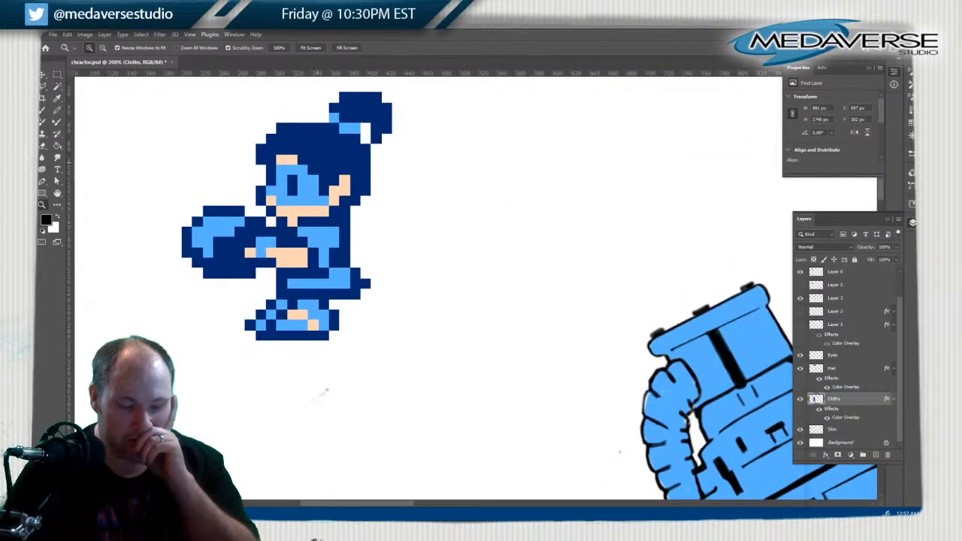
{"action": "key", "text": "b"}
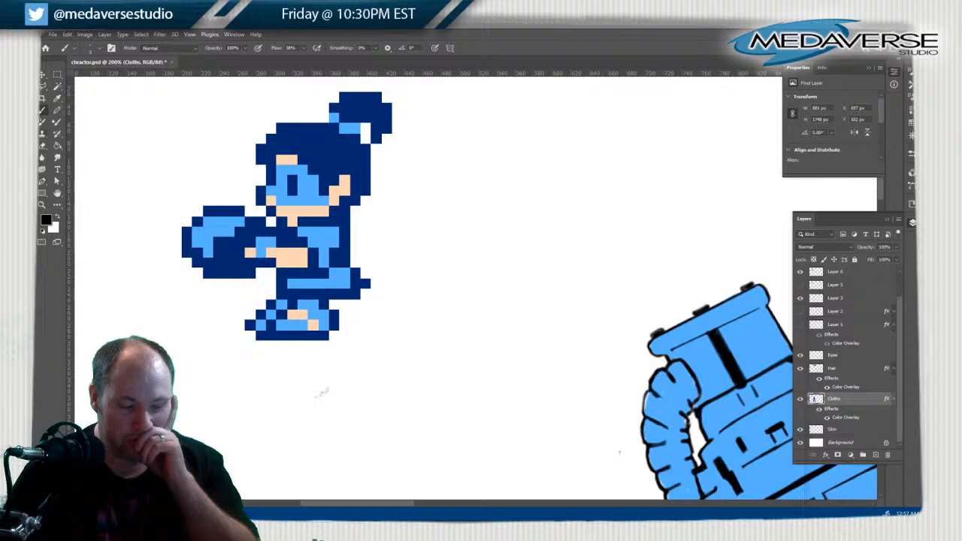
{"action": "key", "text": "g"}
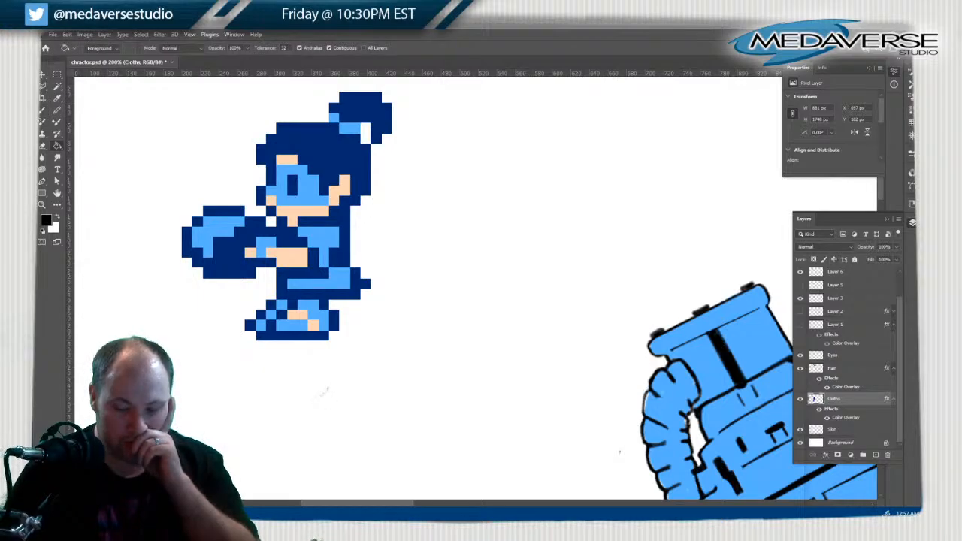
{"action": "left_click", "coordinate": [800, 272]}
{"action": "left_click", "coordinate": [800, 272]}
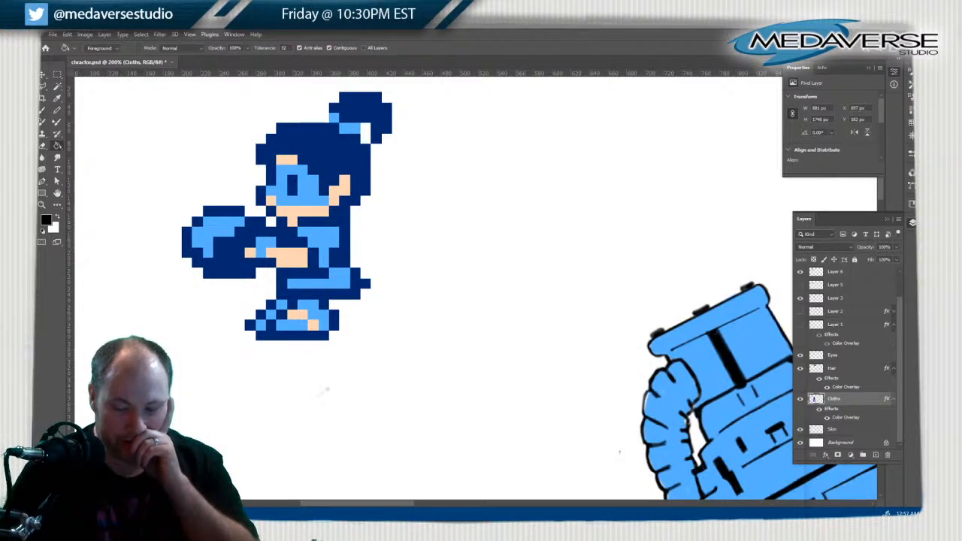
{"action": "scroll", "coordinate": [849, 357], "scroll_direction": "up", "scroll_amount": 2}
{"action": "left_click", "coordinate": [801, 287]}
{"action": "left_click", "coordinate": [800, 287]}
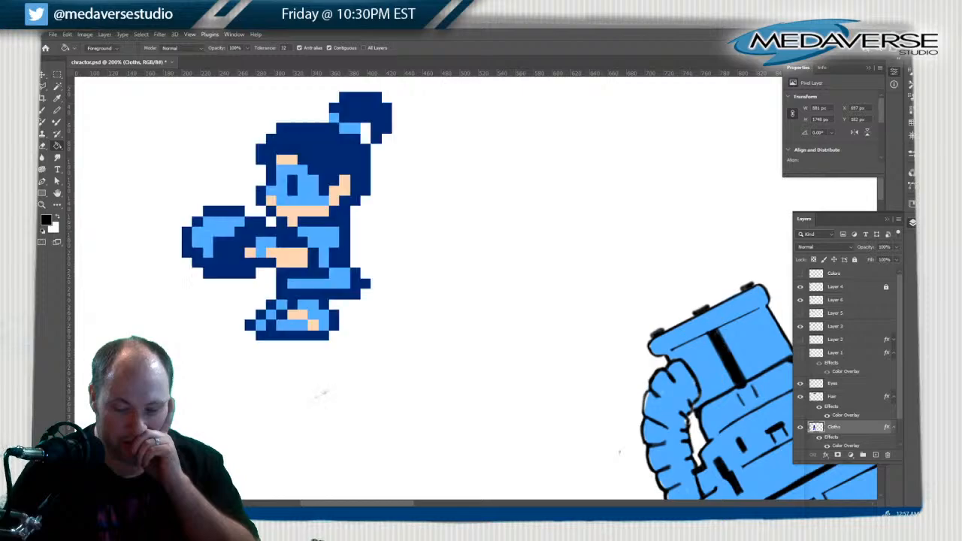
Select and unlock Layer 4, and sample the skin colour from the sprite's face
{"action": "left_click", "coordinate": [826, 286]}
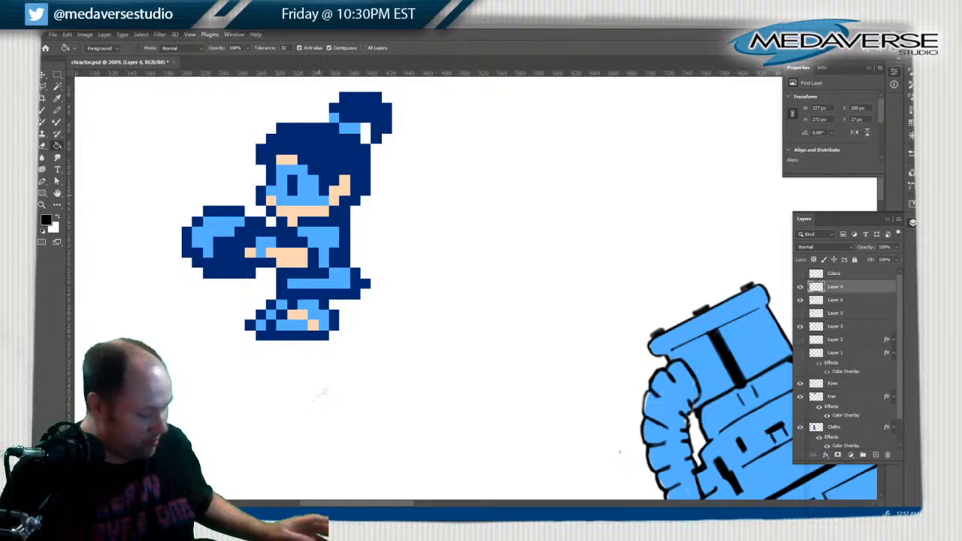
{"action": "left_click", "coordinate": [318, 211], "text": "alt"}
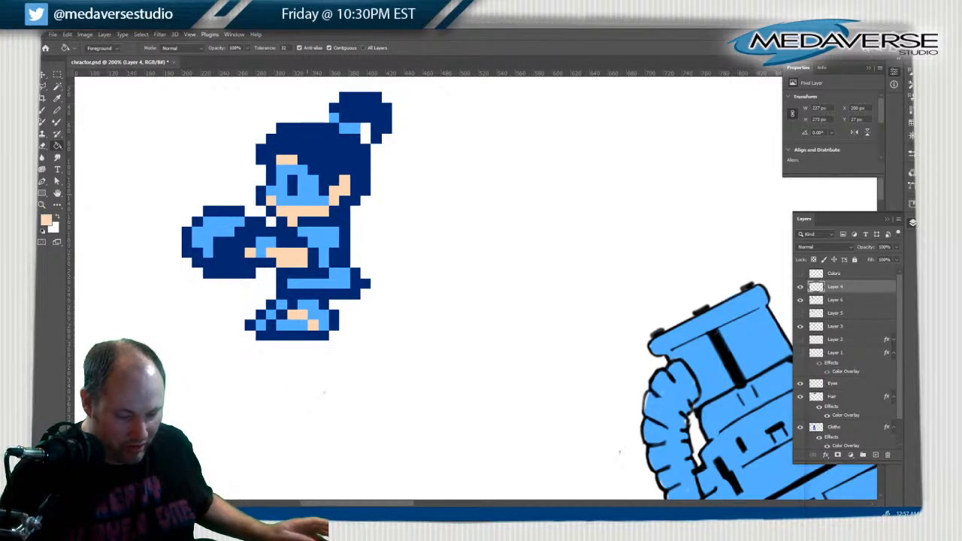
Try filling the light blue area of the sprite's face with the skin colour, and undo the fill
{"action": "left_click", "coordinate": [311, 195]}
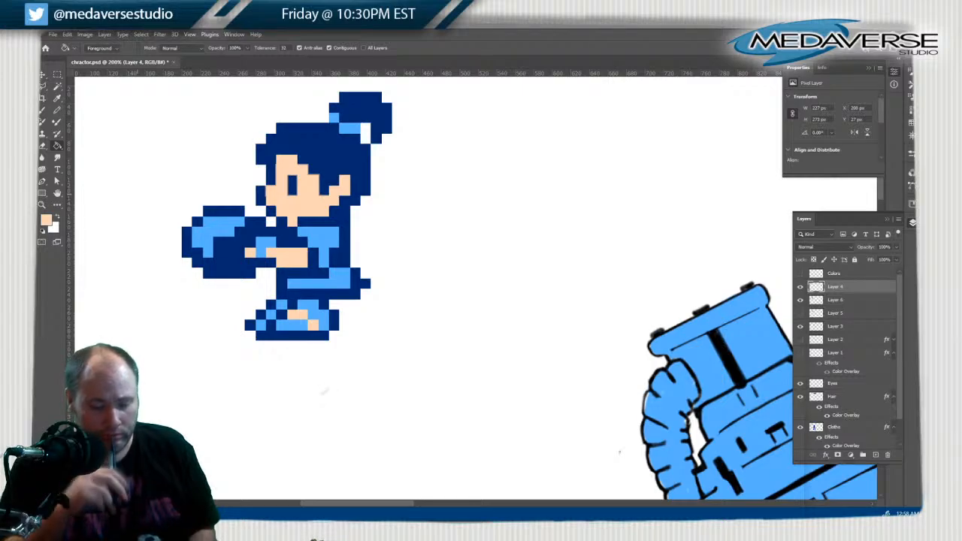
{"action": "key", "text": "b"}
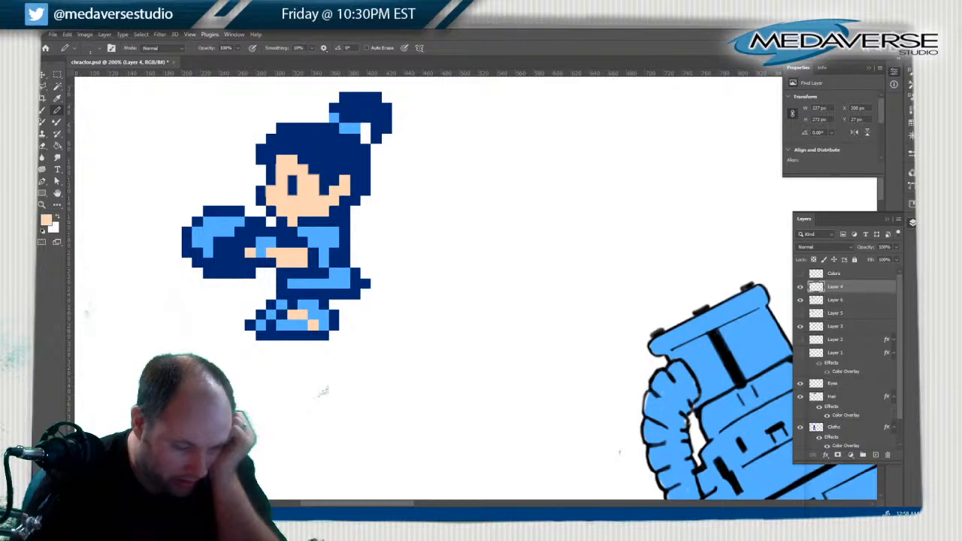
{"action": "key", "text": "m"}
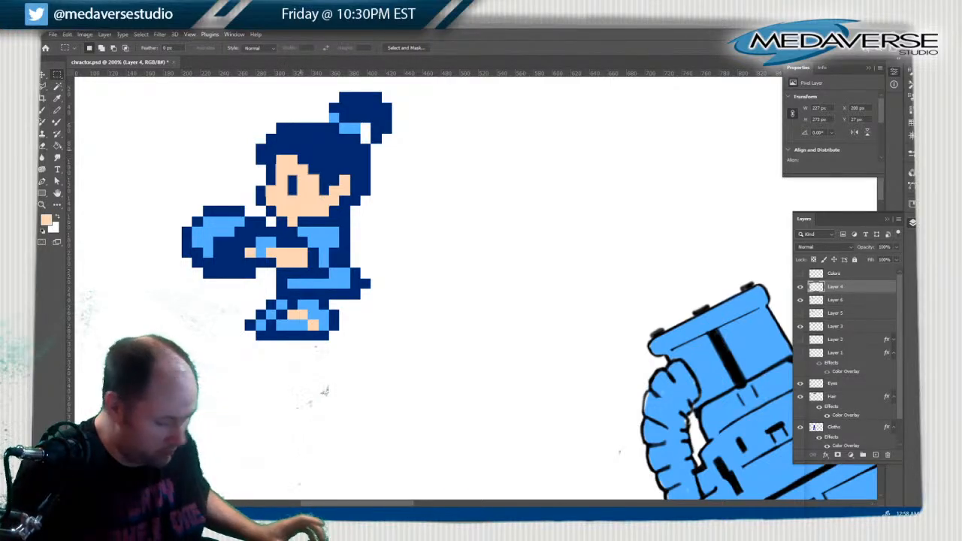
{"action": "key", "text": "ctrl+z"}
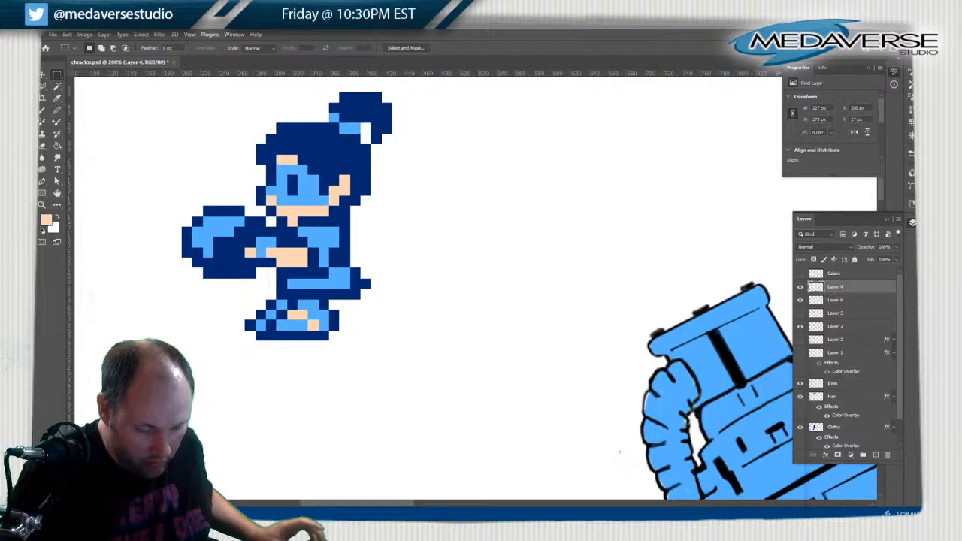
Select the light blue face area with the Magic Wand at tolerance 1, with anti-alias off and contiguous on
{"action": "key", "text": "w"}
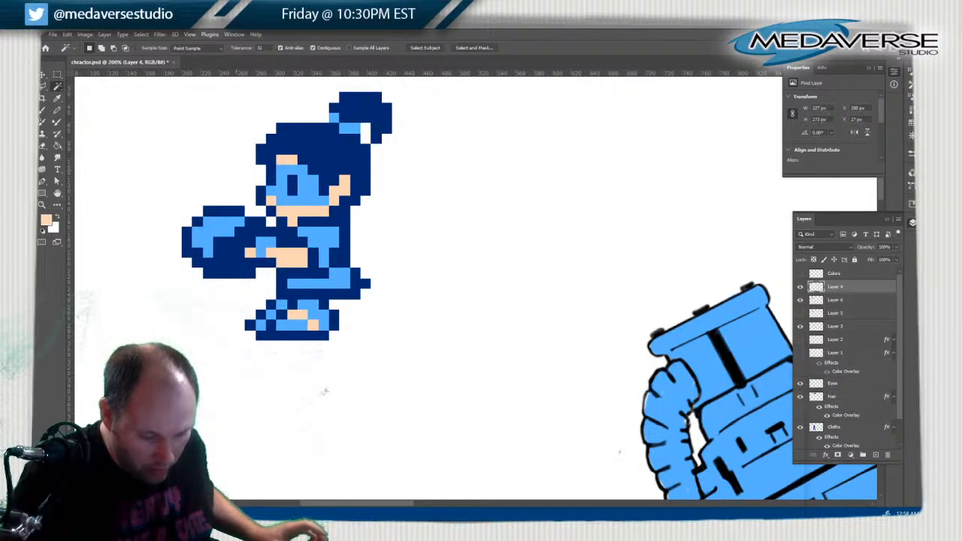
{"action": "left_click", "coordinate": [297, 185]}
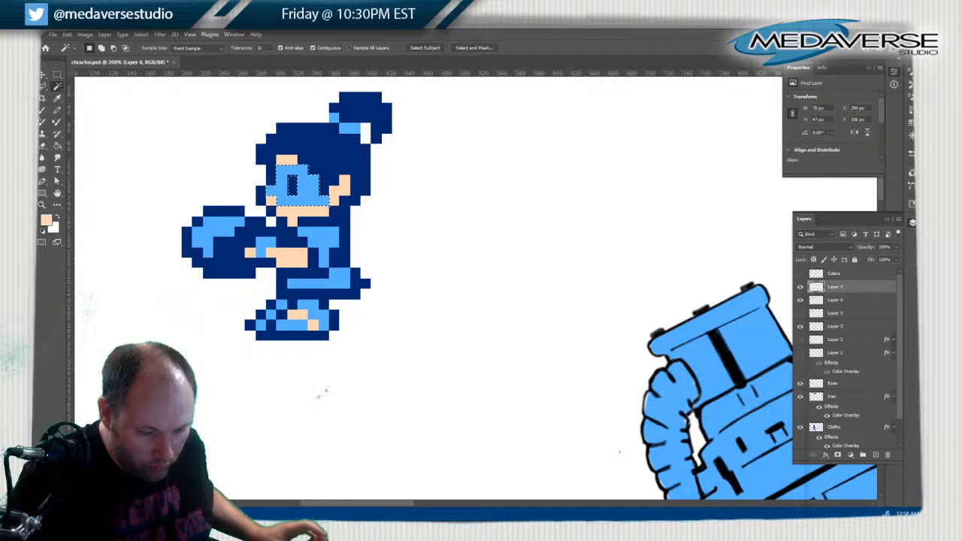
{"action": "double_click", "coordinate": [259, 47]}
{"action": "type", "text": "1"}
{"action": "left_click", "coordinate": [293, 184]}
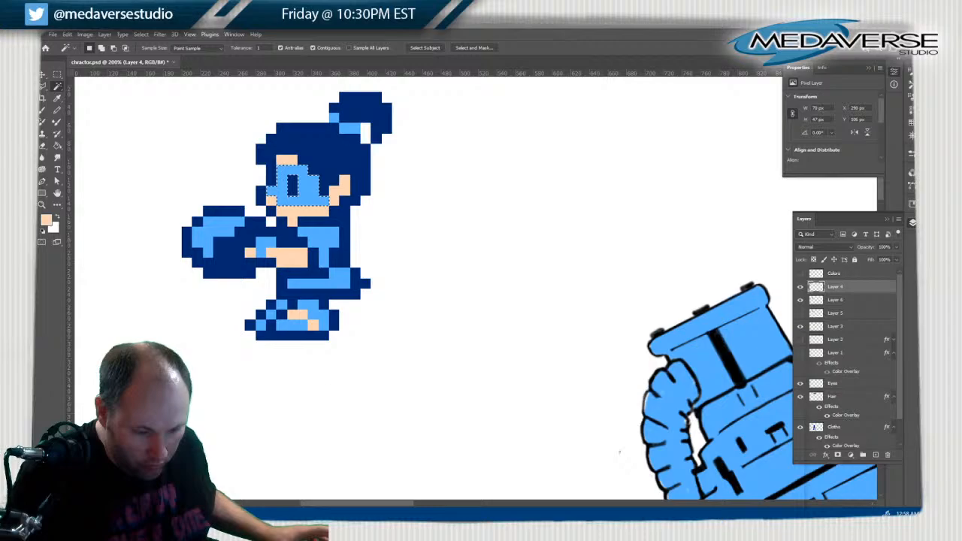
{"action": "left_click", "coordinate": [312, 48]}
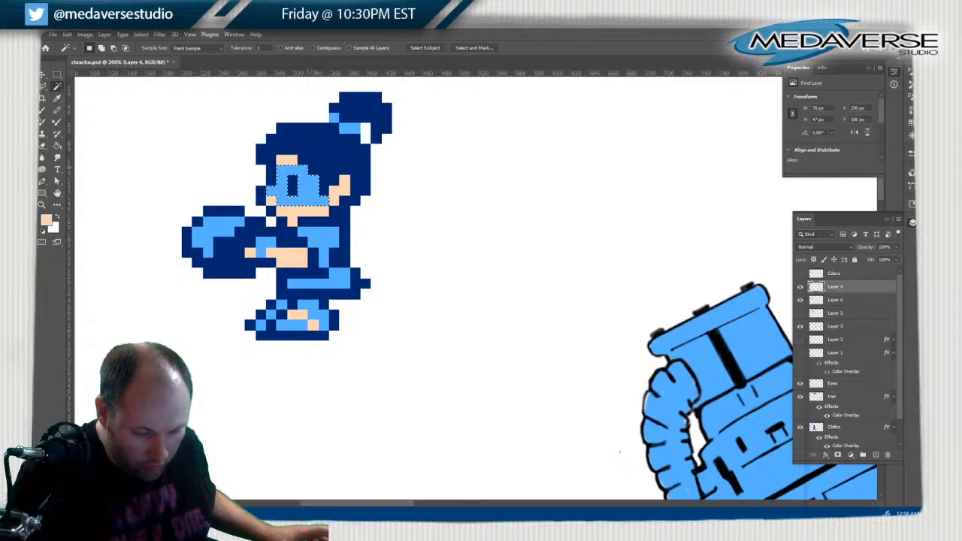
{"action": "left_click", "coordinate": [301, 182]}
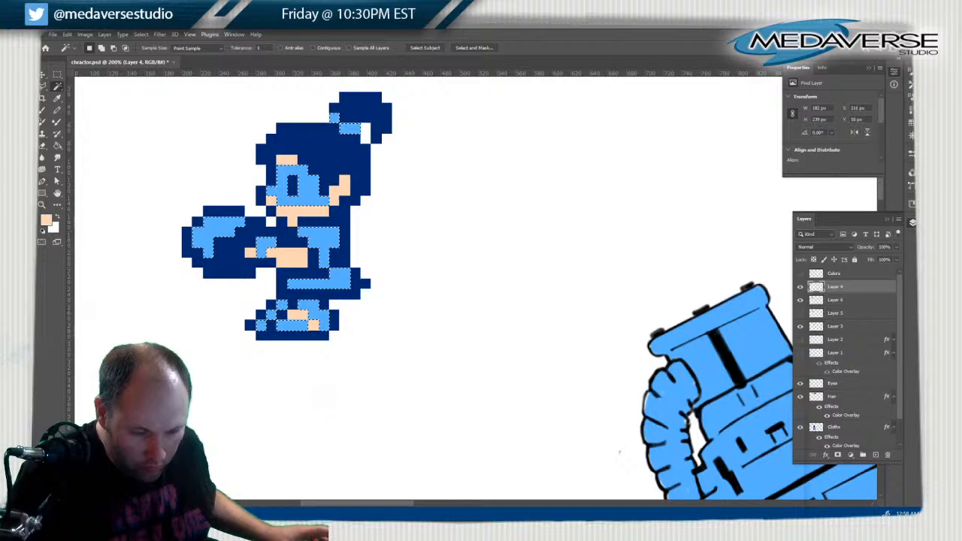
{"action": "left_click", "coordinate": [312, 47]}
{"action": "left_click", "coordinate": [300, 183]}
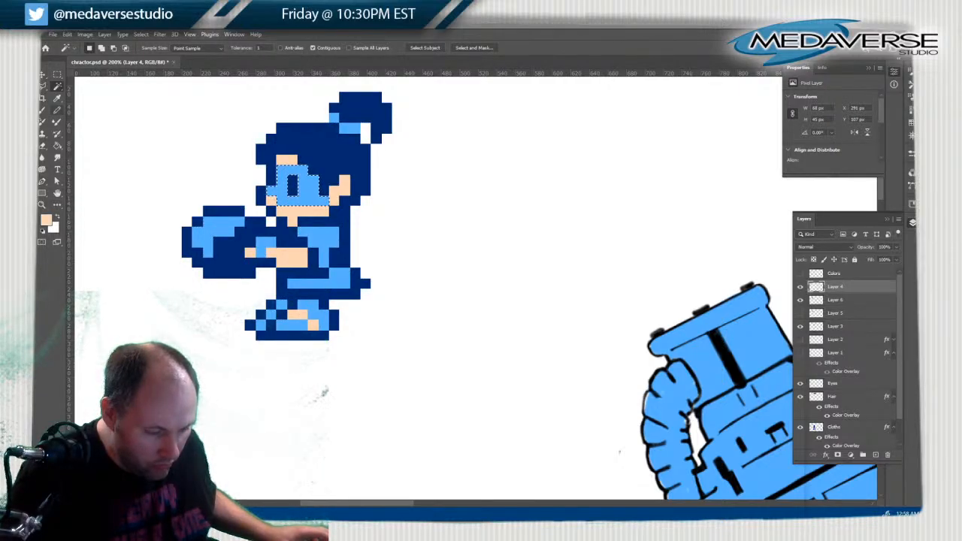
Paint the selected face area with the skin colour using an enlarged brush, and clear the selection
{"action": "key", "text": "b"}
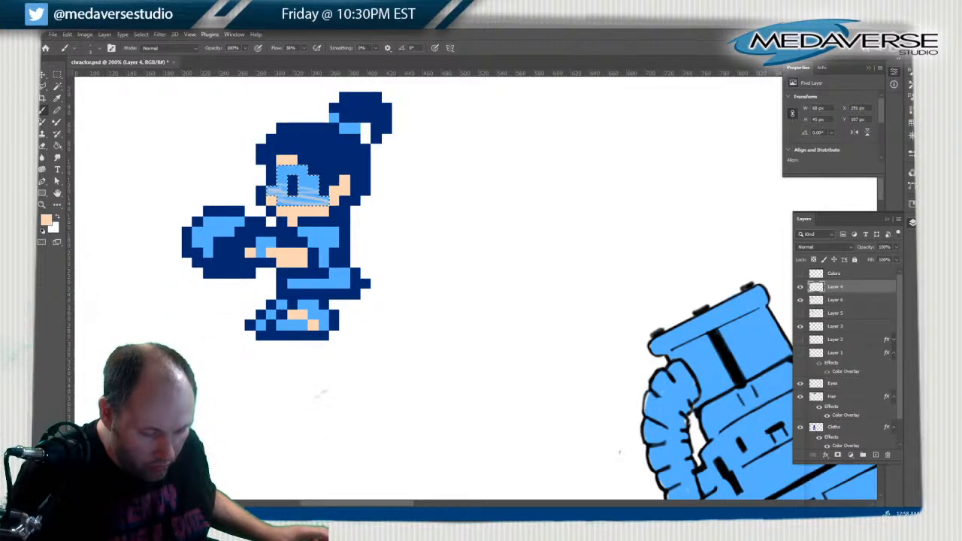
{"action": "left_click", "coordinate": [99, 48]}
{"action": "left_click_drag", "start_coordinate": [84, 78], "coordinate": [106, 78]}
{"action": "left_click_drag", "start_coordinate": [281, 175], "coordinate": [321, 198]}
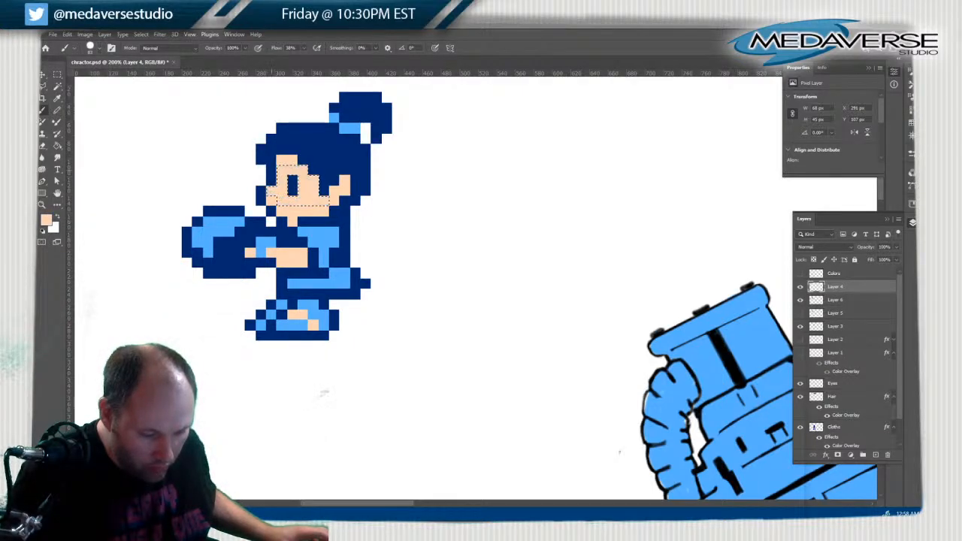
{"action": "key", "text": "ctrl+d"}
Make a rectangular selection around the sprite's dark blue eye and shift it one pixel block to the right
{"action": "key", "text": "m"}
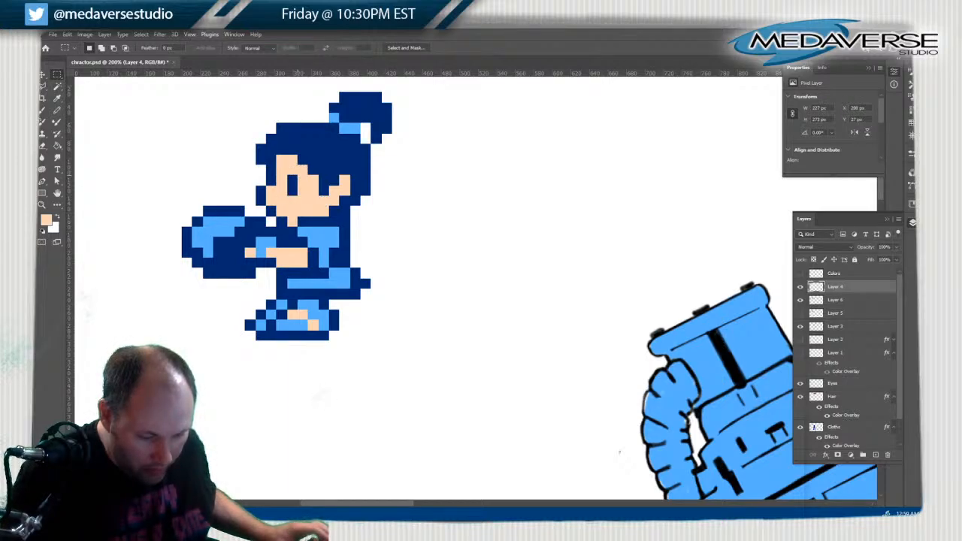
{"action": "left_click_drag", "start_coordinate": [286, 175], "coordinate": [298, 196]}
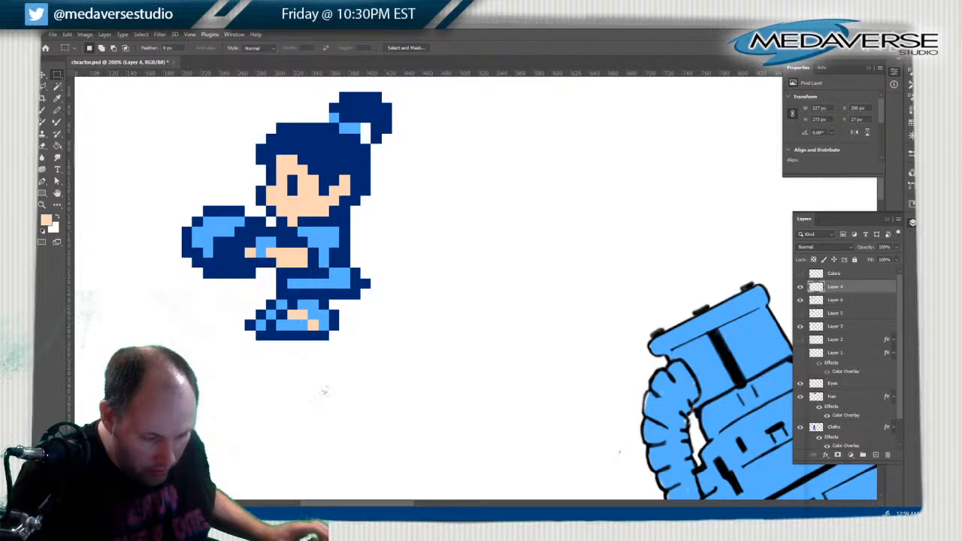
{"action": "key", "text": "w"}
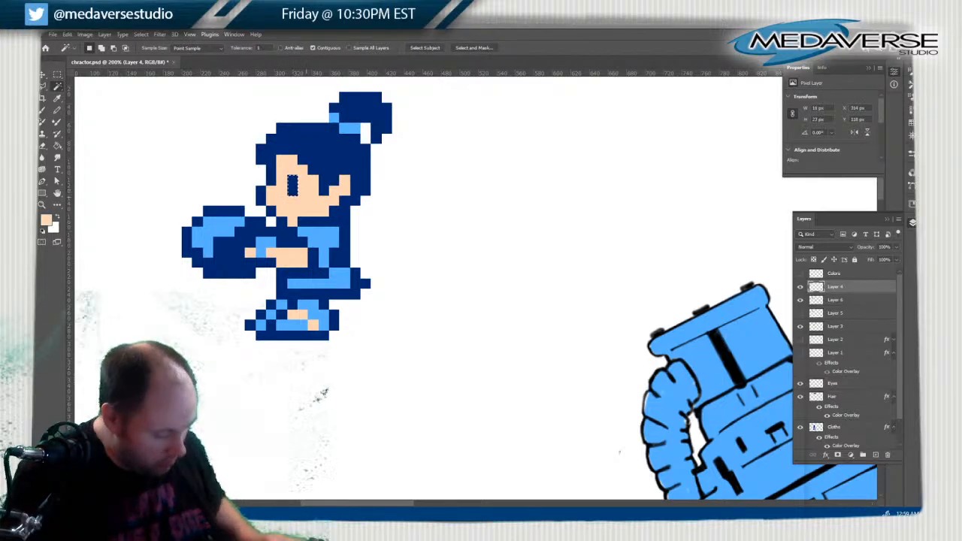
{"action": "key", "text": "Right"}
{"action": "key", "text": "Right"}
{"action": "key", "text": "Right"}
{"action": "key", "text": "Right"}
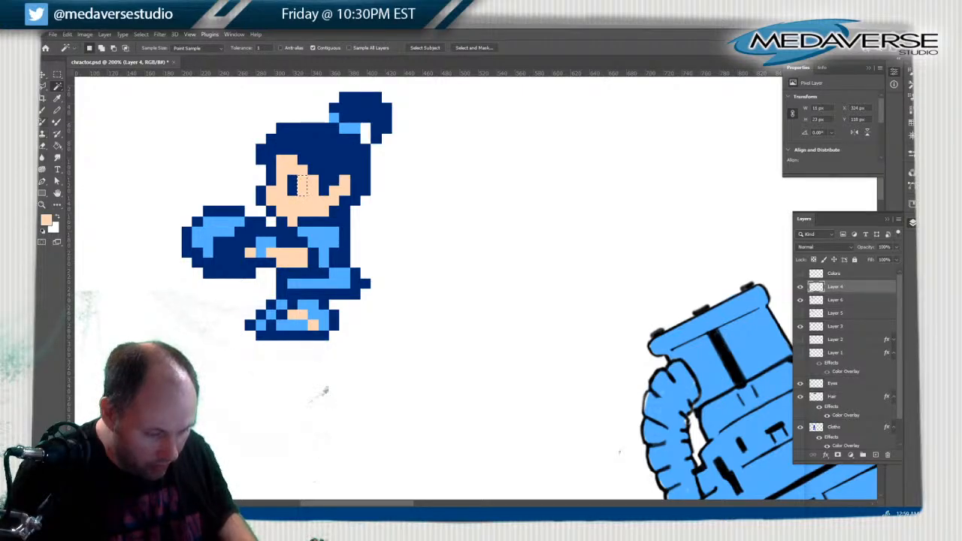
Fill the selection beside the eye with the light blue sampled from the sprite's wrist, and deselect
{"action": "key", "text": "i"}
{"action": "left_click", "coordinate": [263, 243]}
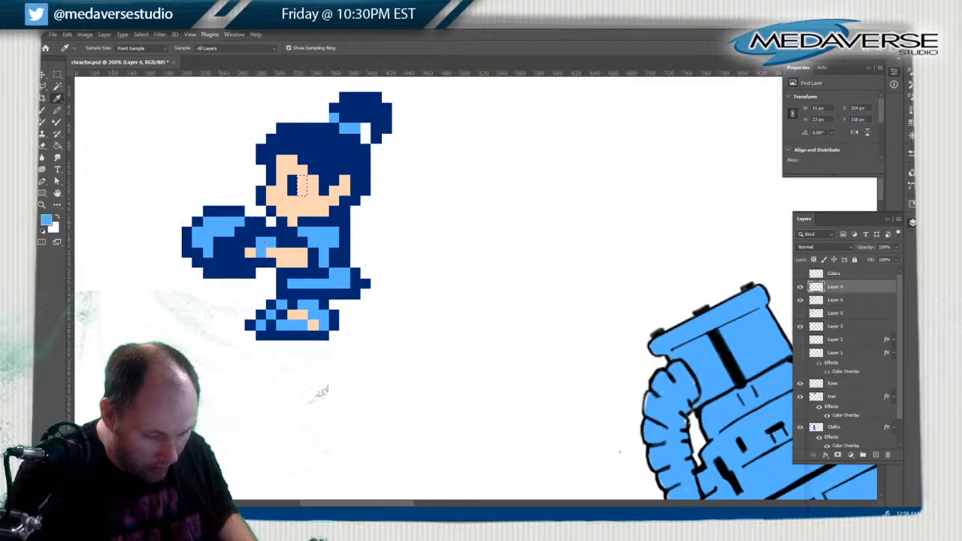
{"action": "key", "text": "g"}
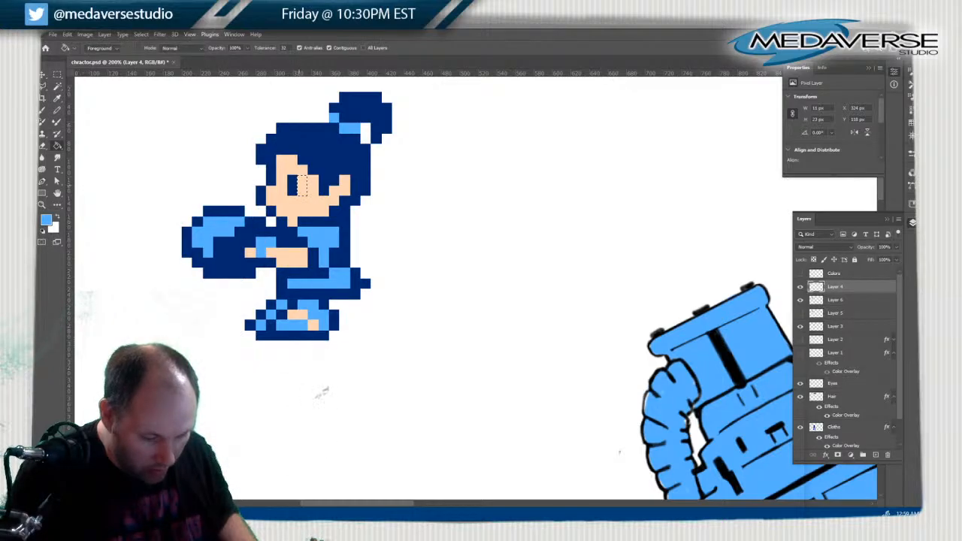
{"action": "key", "text": "alt+BackSpace"}
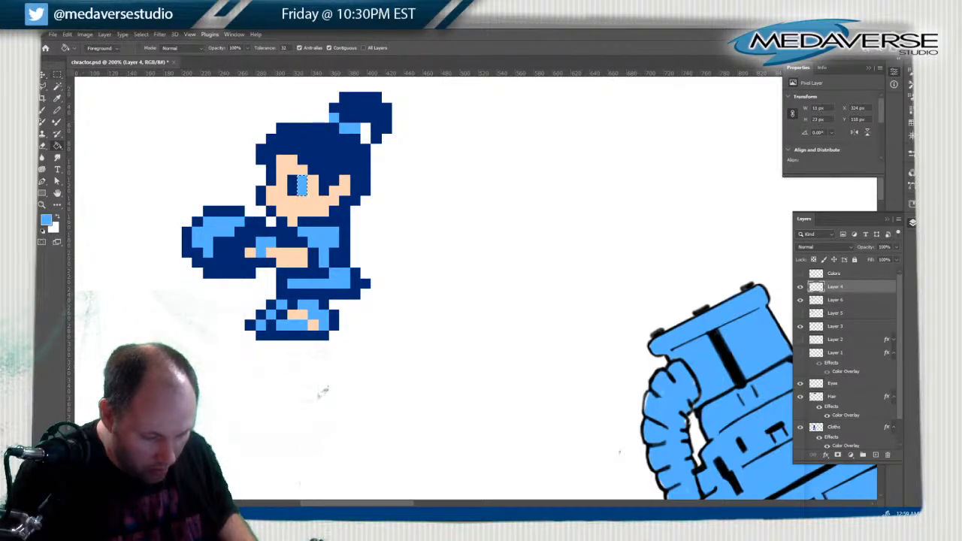
{"action": "key", "text": "m"}
{"action": "key", "text": "ctrl+d"}
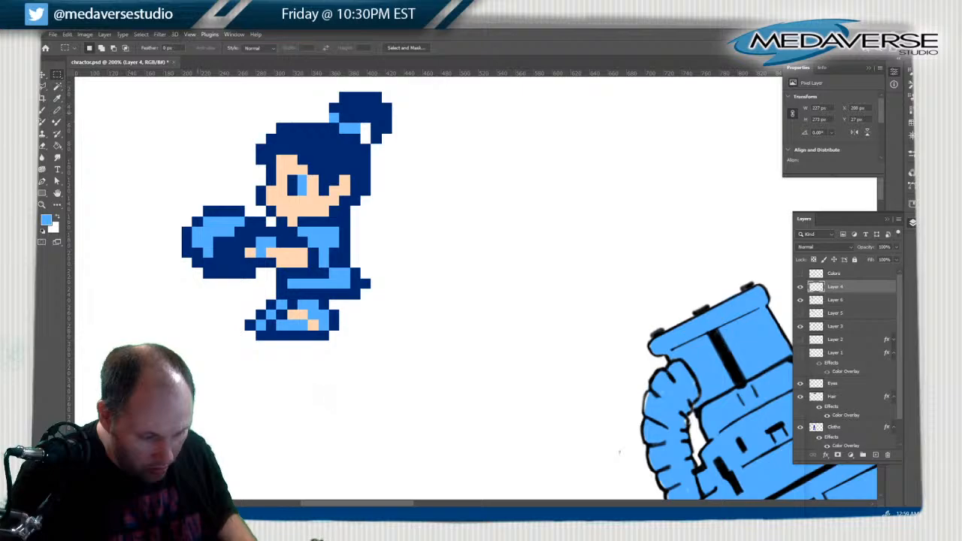
Select the single light blue block on the sprite's hair tie and reposition that selection over the upper dark block of the eye
{"action": "left_click_drag", "start_coordinate": [193, 112], "coordinate": [200, 114]}
{"action": "key", "text": "w"}
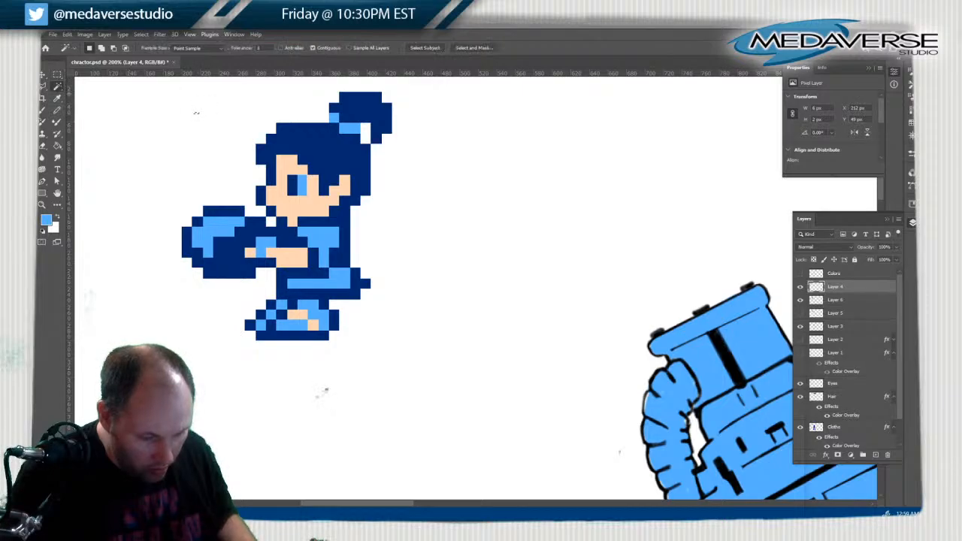
{"action": "left_click", "coordinate": [334, 118]}
{"action": "key", "text": "v"}
{"action": "key", "text": "m"}
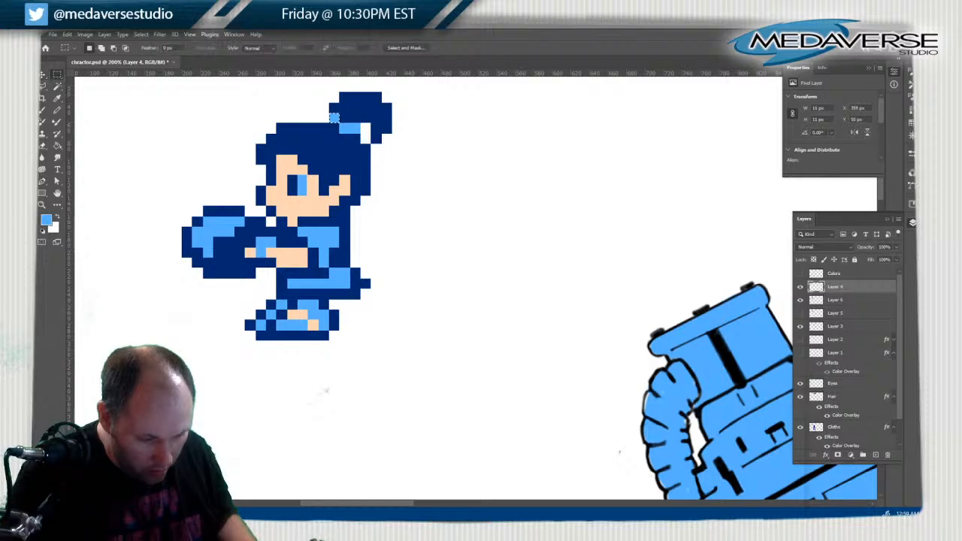
{"action": "left_click_drag", "start_coordinate": [289, 174], "coordinate": [299, 186]}
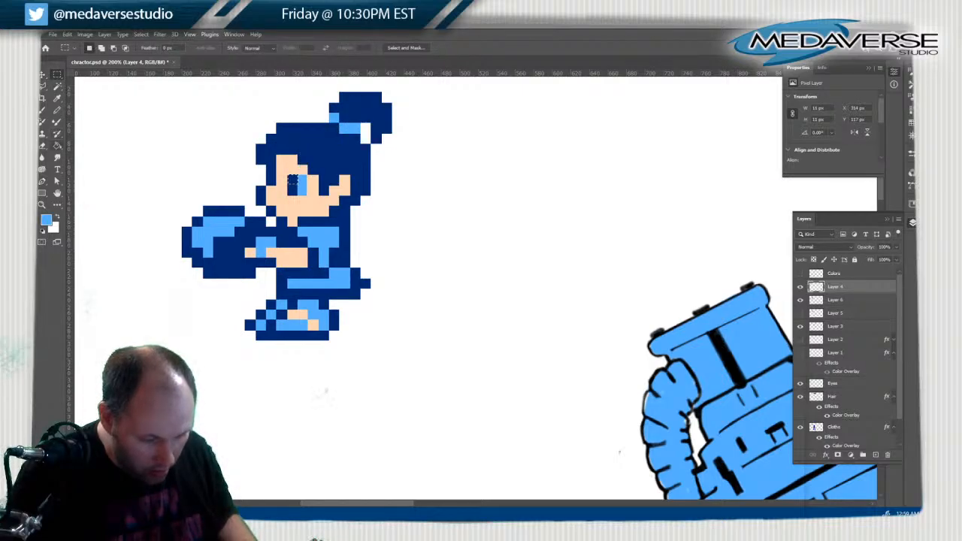
Fill the selected upper dark eye block with light blue and clear the selection
{"action": "key", "text": "g"}
{"action": "left_click", "coordinate": [294, 181]}
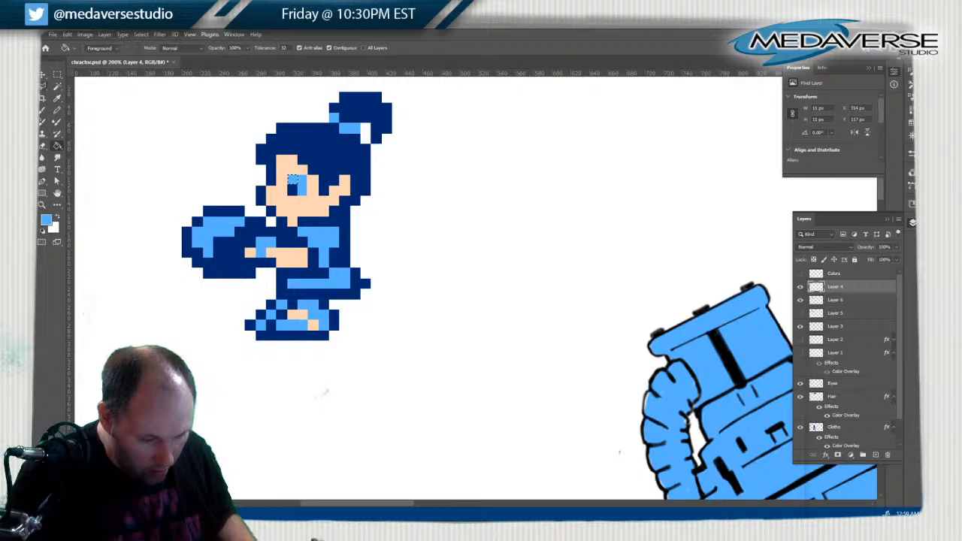
{"action": "key", "text": "m"}
{"action": "key", "text": "ctrl+d"}
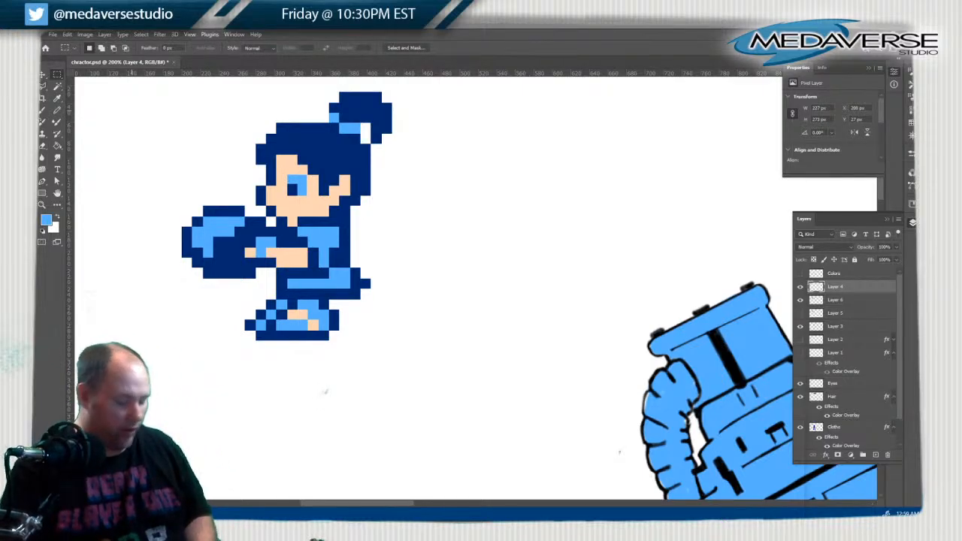
Undo the upper eye fill, fill the lower dark eye block with light blue instead, and deselect
{"action": "left_click", "coordinate": [67, 33]}
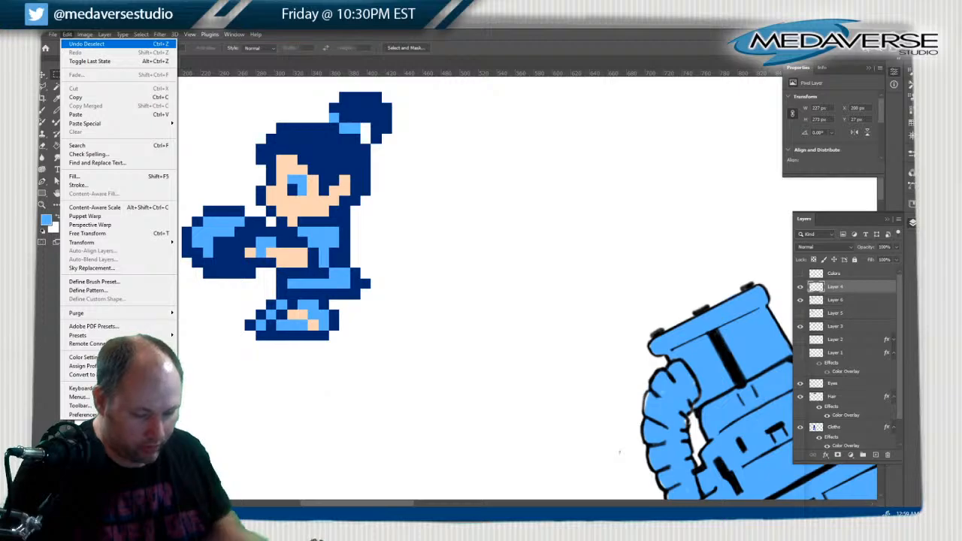
{"action": "left_click", "coordinate": [75, 42]}
{"action": "left_click", "coordinate": [67, 34]}
{"action": "left_click", "coordinate": [76, 42]}
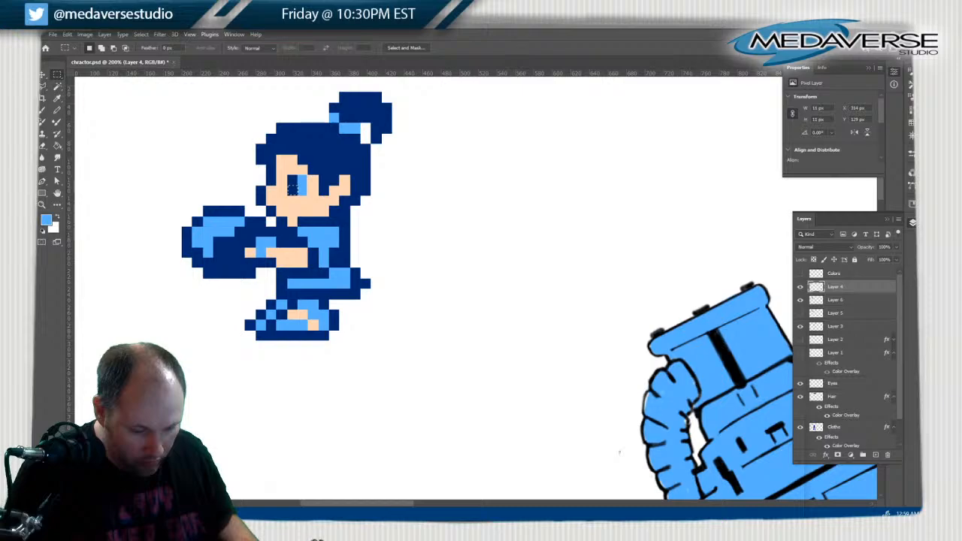
{"action": "key", "text": "g"}
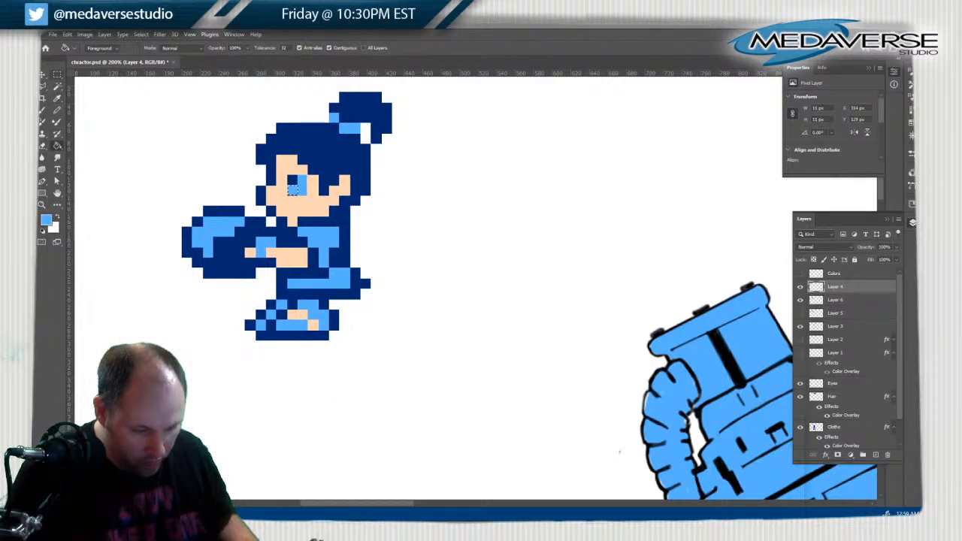
{"action": "key", "text": "m"}
{"action": "key", "text": "ctrl+d"}
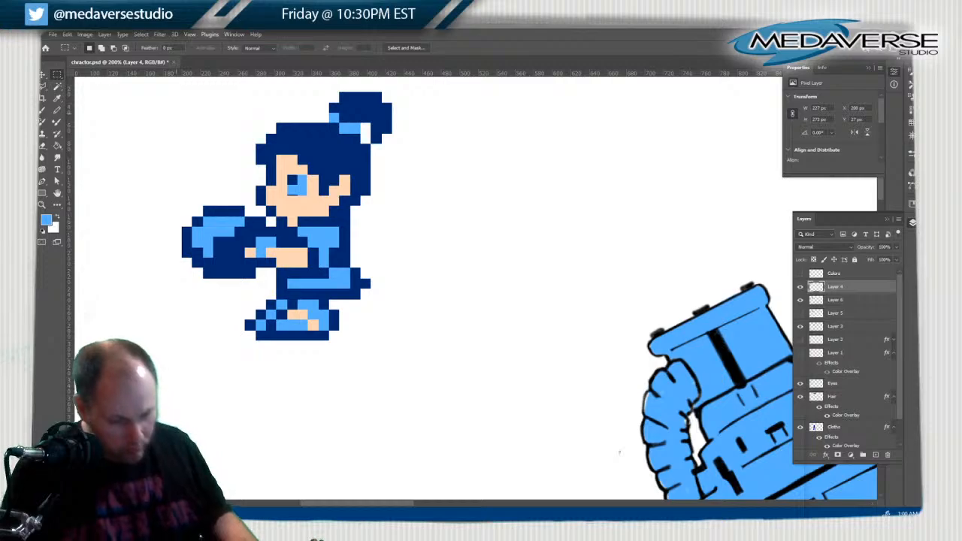
Retry the light blue fill on the lower eye block with the selection one pixel lower, and undo it to keep the dark column
{"action": "key", "text": "ctrl+shift+d"}
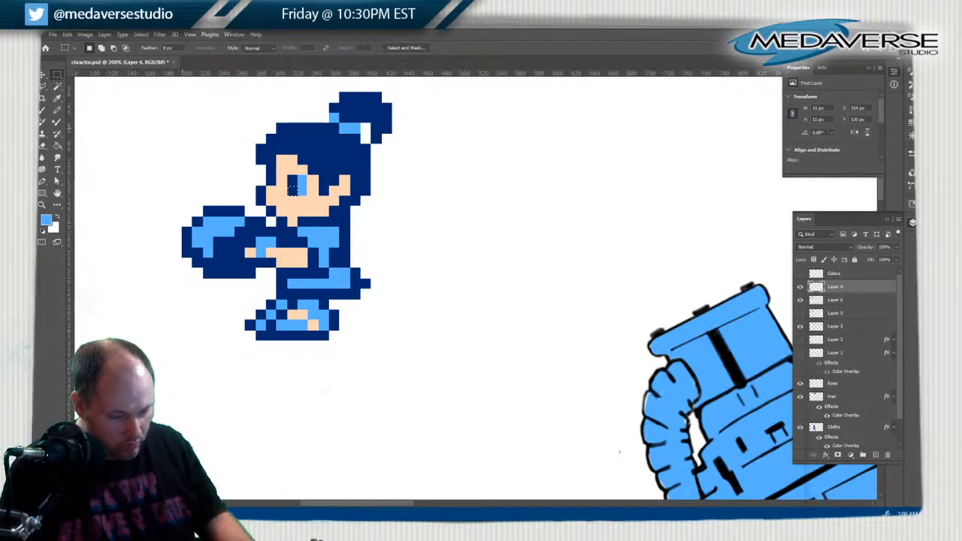
{"action": "key", "text": "g"}
{"action": "key", "text": "alt+BackSpace"}
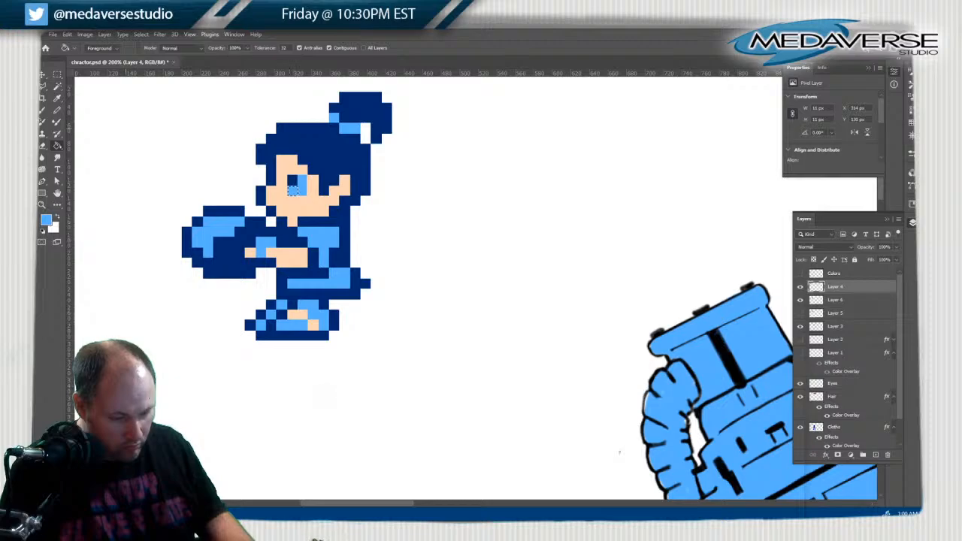
{"action": "key", "text": "m"}
{"action": "key", "text": "ctrl+d"}
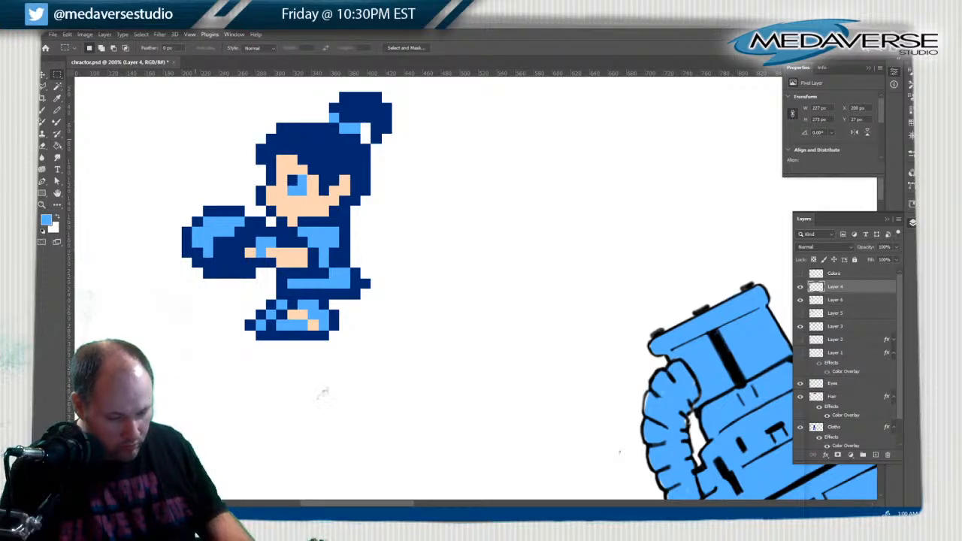
{"action": "key", "text": "ctrl+shift+d"}
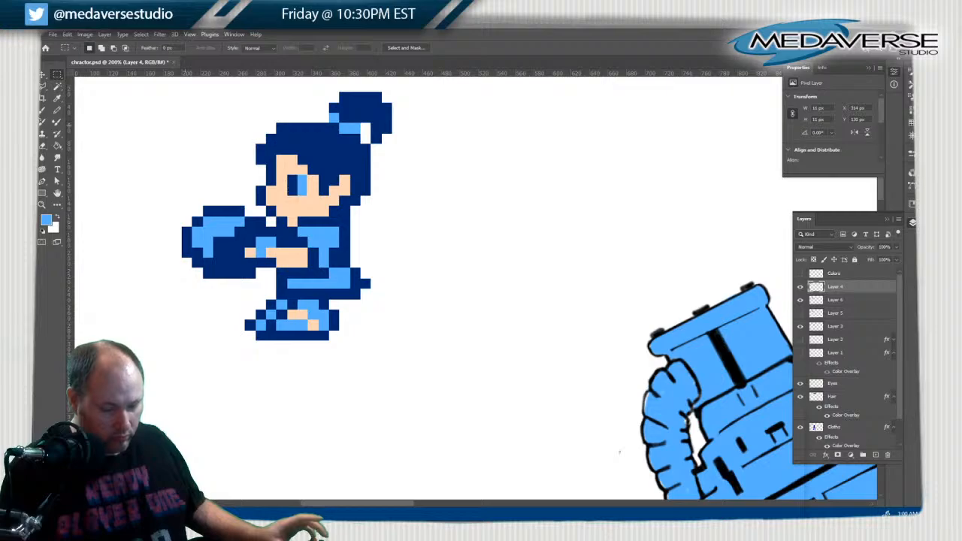
{"action": "key", "text": "ctrl+d"}
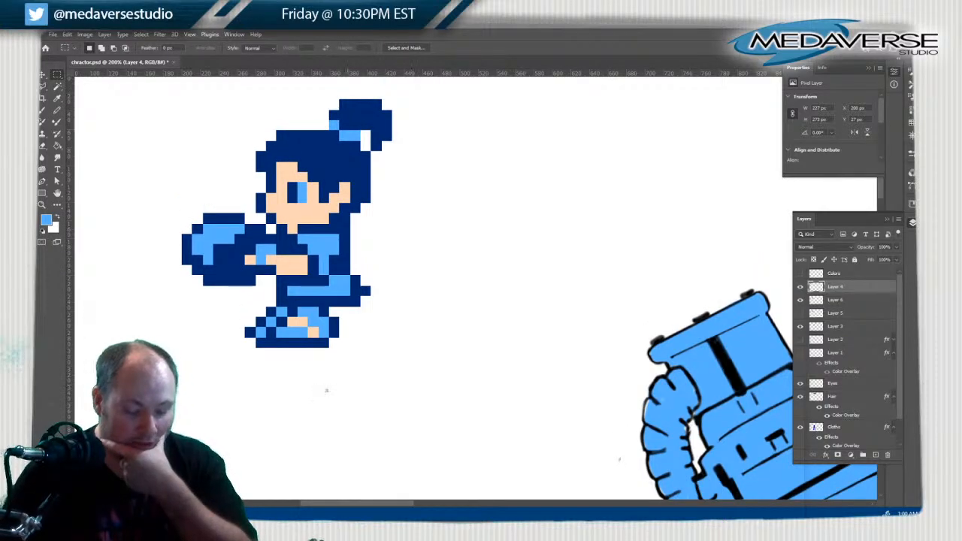
Add a Color Overlay effect to the cartoon girl's Eyes layer
{"action": "scroll", "coordinate": [324, 393], "scroll_direction": "right", "scroll_amount": 10}
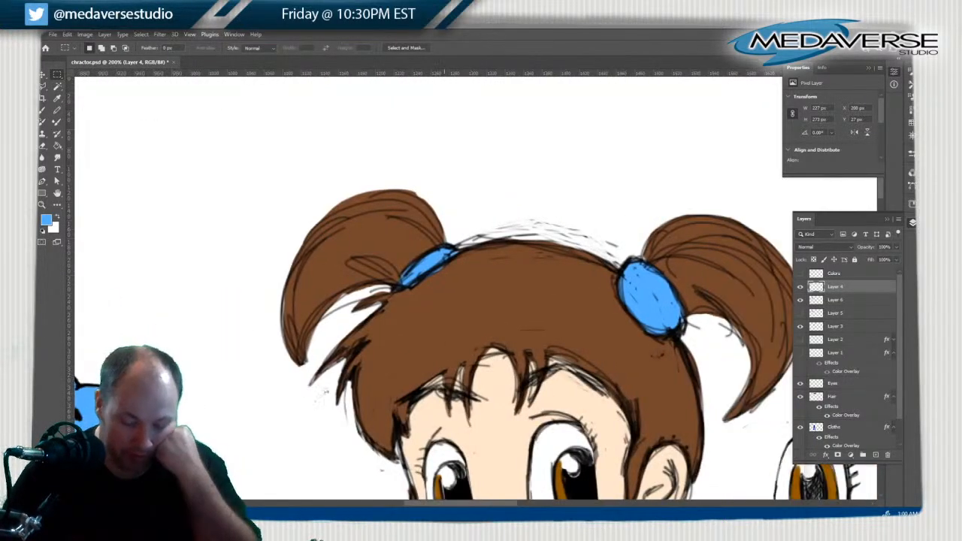
{"action": "scroll", "coordinate": [481, 300], "scroll_direction": "down", "scroll_amount": 3}
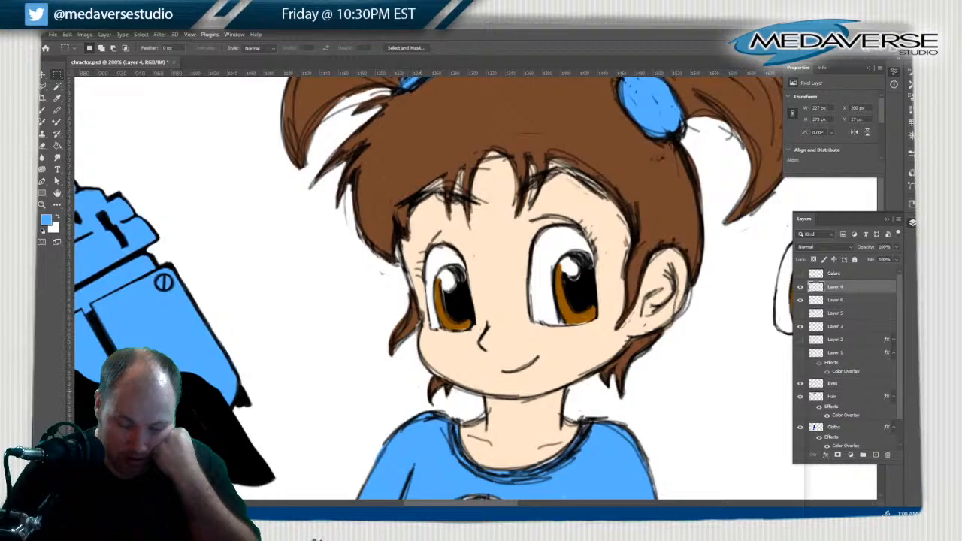
{"action": "key", "text": "z"}
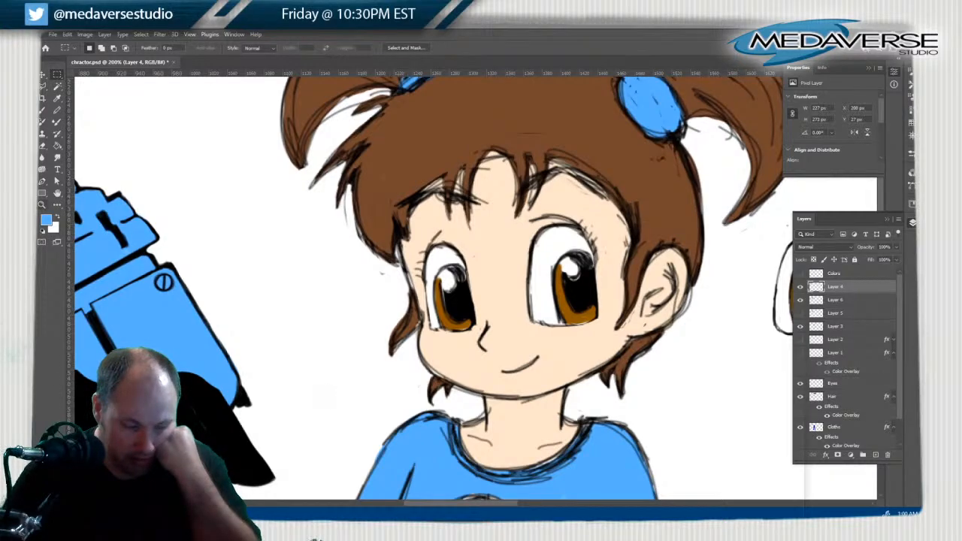
{"action": "right_click", "coordinate": [266, 201]}
{"action": "left_click", "coordinate": [285, 205]}
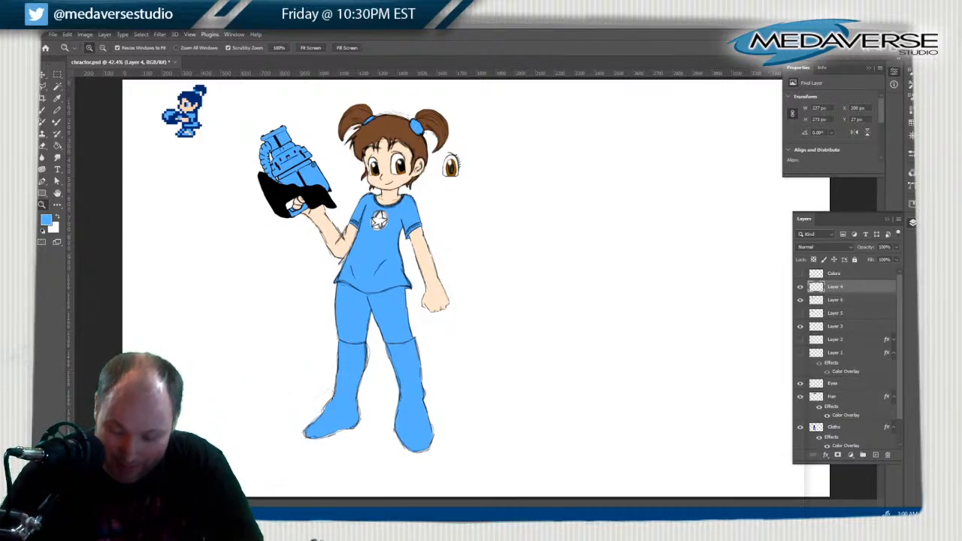
{"action": "scroll", "coordinate": [847, 357], "scroll_direction": "down", "scroll_amount": 1}
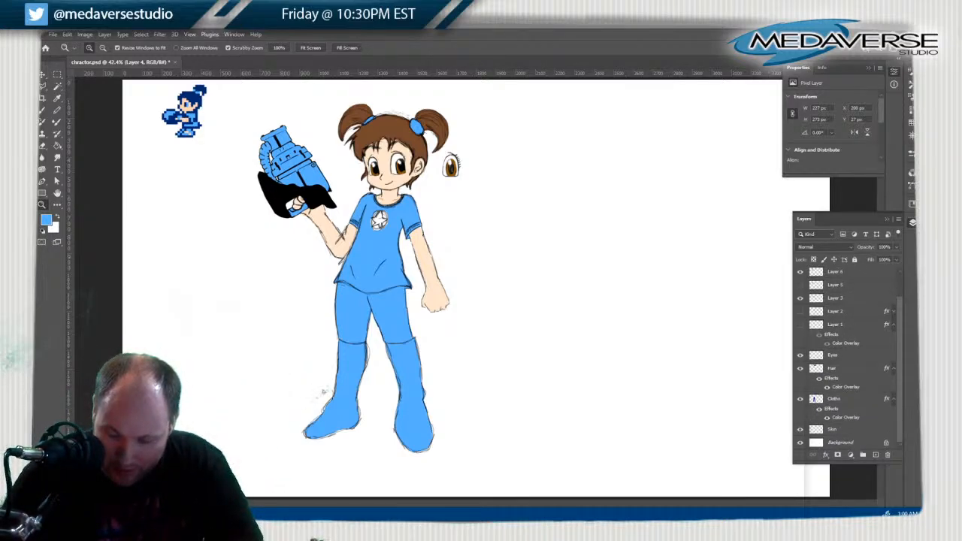
{"action": "left_click", "coordinate": [842, 355]}
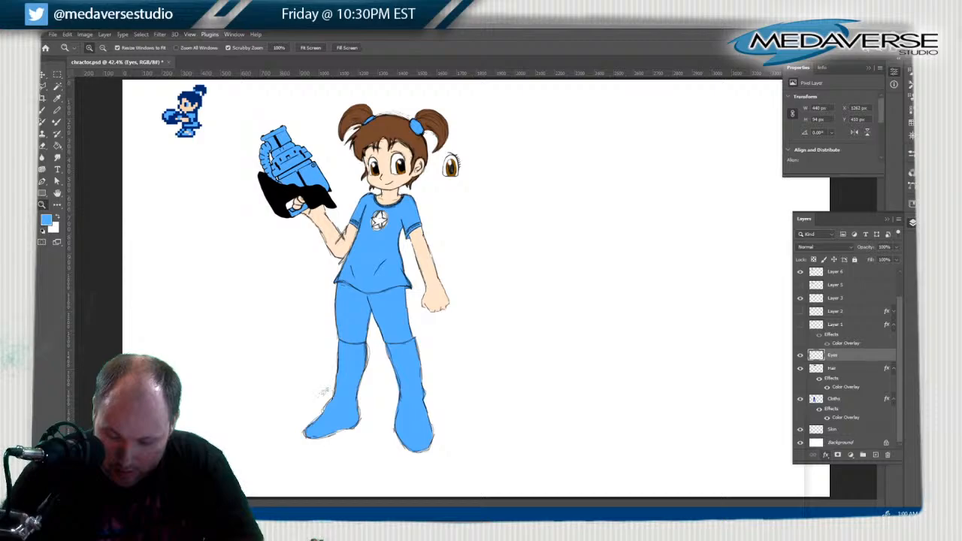
{"action": "left_click", "coordinate": [825, 454]}
{"action": "left_click", "coordinate": [843, 419]}
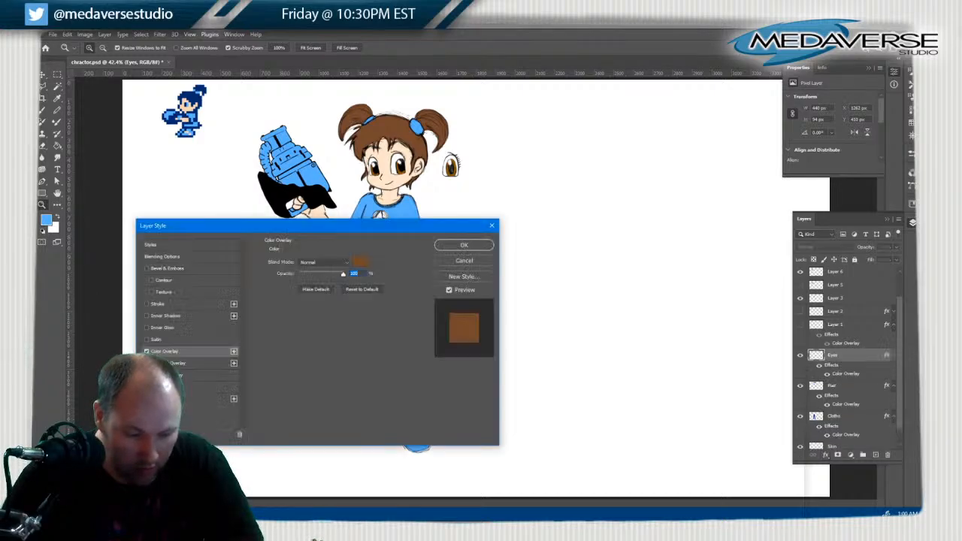
Set the Eyes overlay colour to the light blue sampled from the girl's shirt and apply the layer style
{"action": "left_click", "coordinate": [360, 261]}
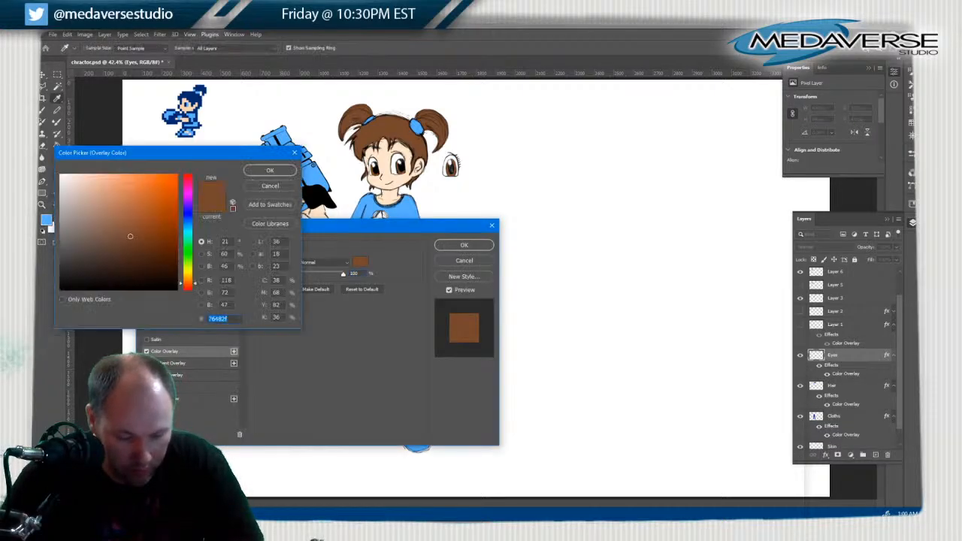
{"action": "left_click", "coordinate": [403, 206]}
{"action": "left_click", "coordinate": [270, 171]}
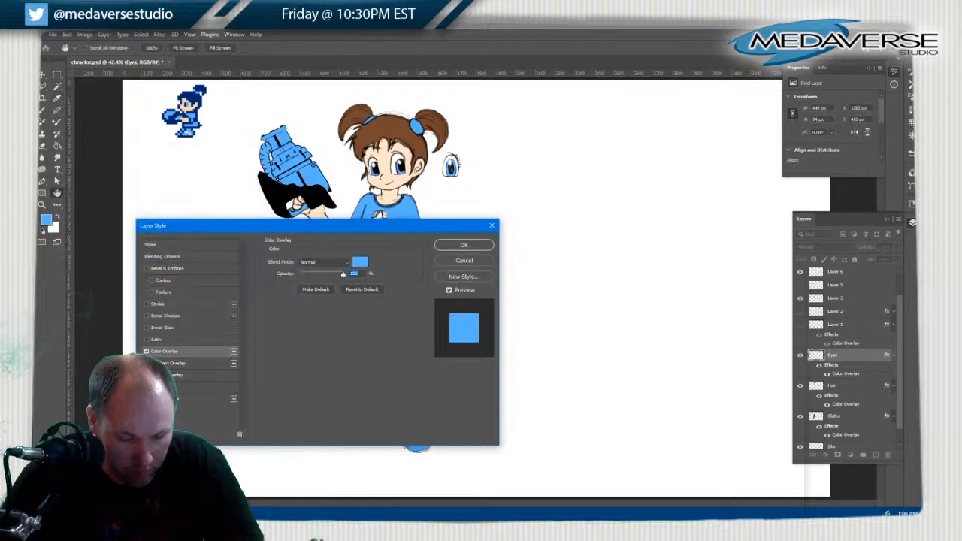
{"action": "left_click", "coordinate": [464, 245]}
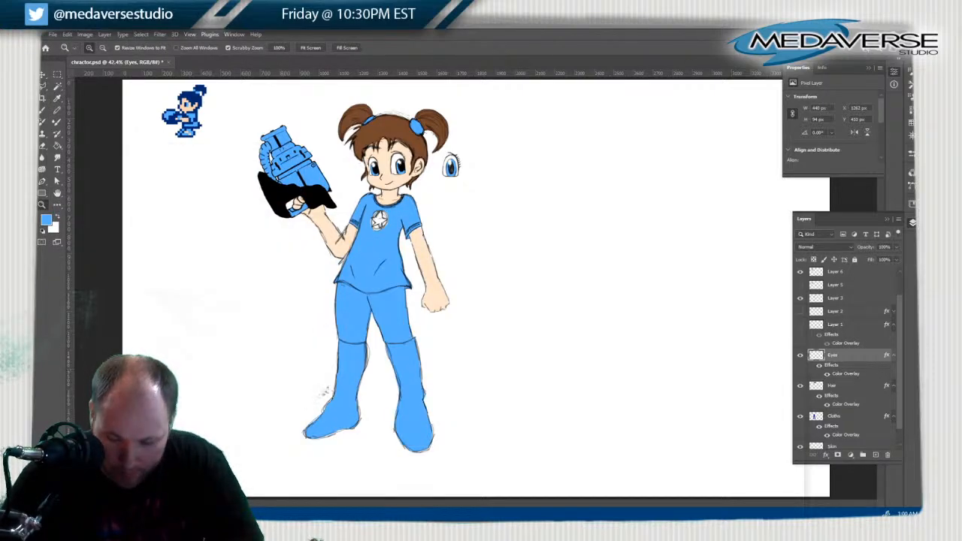
Check the Hair layer's Color Overlay settings and turn off that layer's effects to remove the brown
{"action": "left_click", "coordinate": [832, 385]}
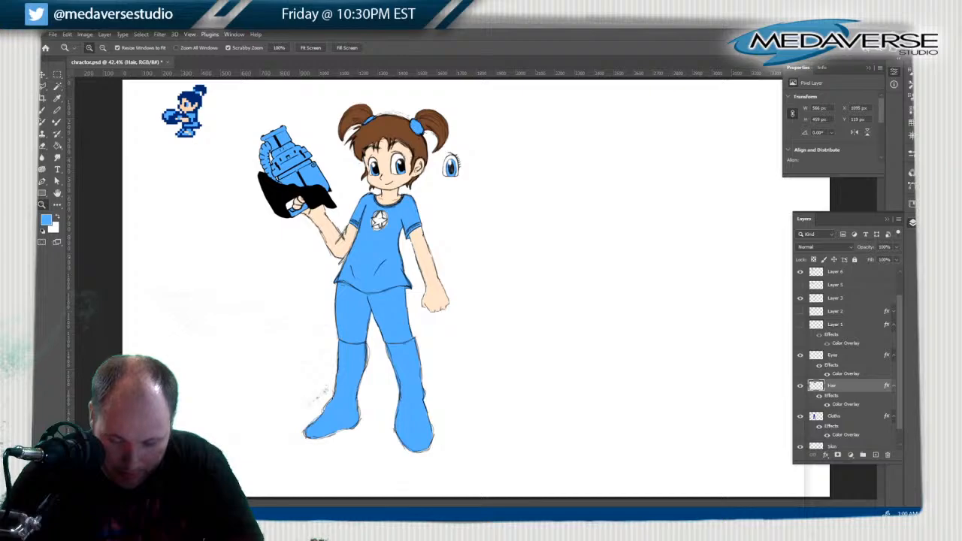
{"action": "double_click", "coordinate": [845, 404]}
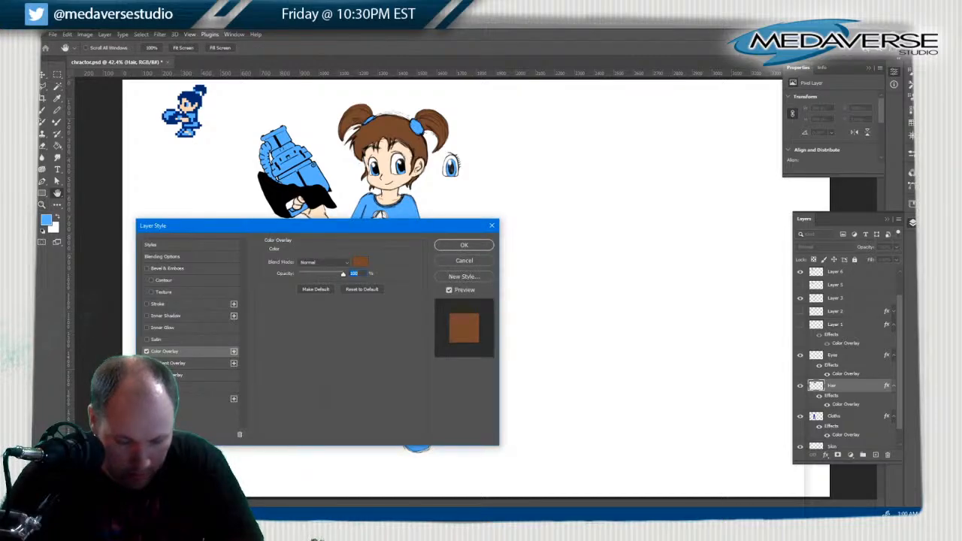
{"action": "key", "text": "Return"}
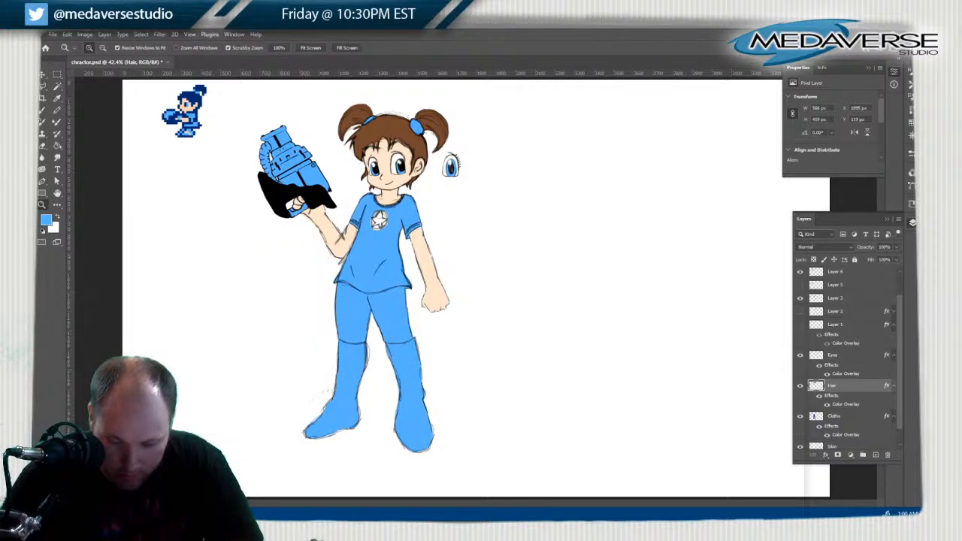
{"action": "left_click", "coordinate": [818, 396]}
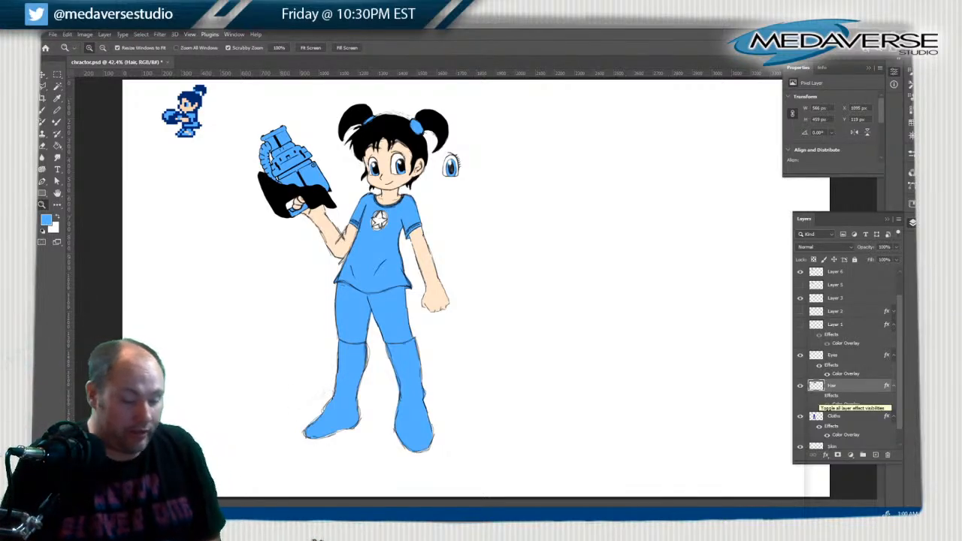
Examine the girl's black hair and blue eyes up close and in full view, comparing her with the pixel-art sprite
{"action": "left_click", "coordinate": [387, 163]}
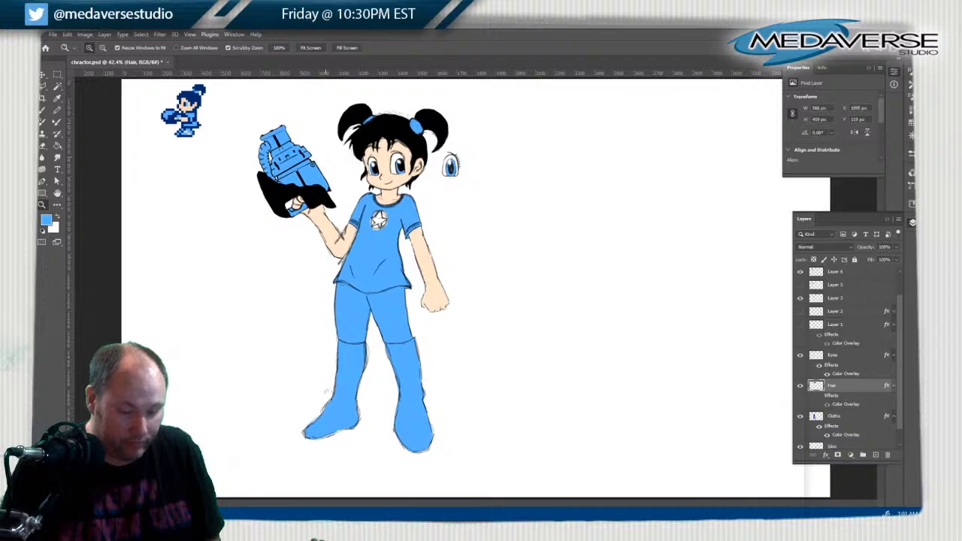
{"action": "left_click", "coordinate": [387, 163]}
{"action": "left_click", "coordinate": [387, 163]}
{"action": "scroll", "coordinate": [388, 188], "scroll_direction": "up", "scroll_amount": 1}
{"action": "scroll", "coordinate": [315, 287], "scroll_direction": "up", "scroll_amount": 3}
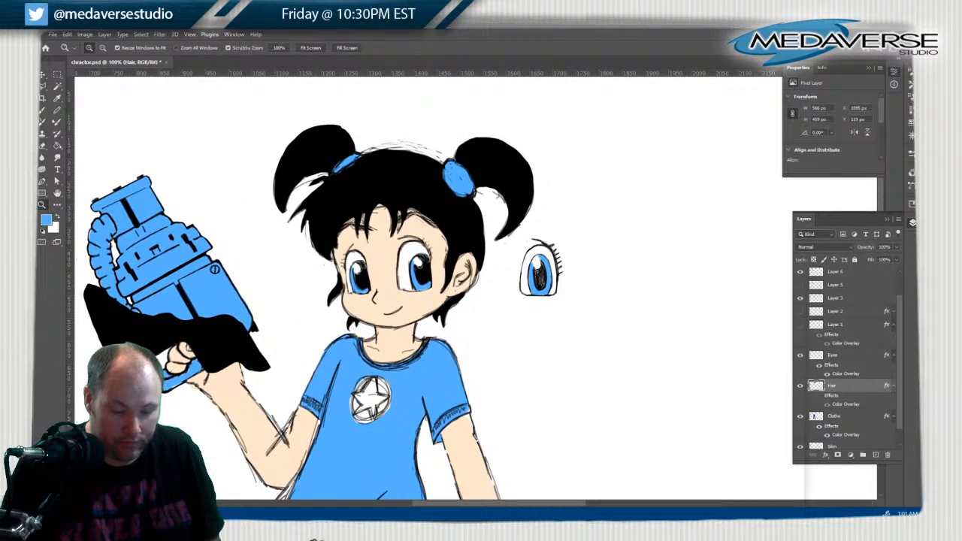
{"action": "scroll", "coordinate": [427, 288], "scroll_direction": "left", "scroll_amount": 5}
{"action": "scroll", "coordinate": [426, 288], "scroll_direction": "right", "scroll_amount": 1}
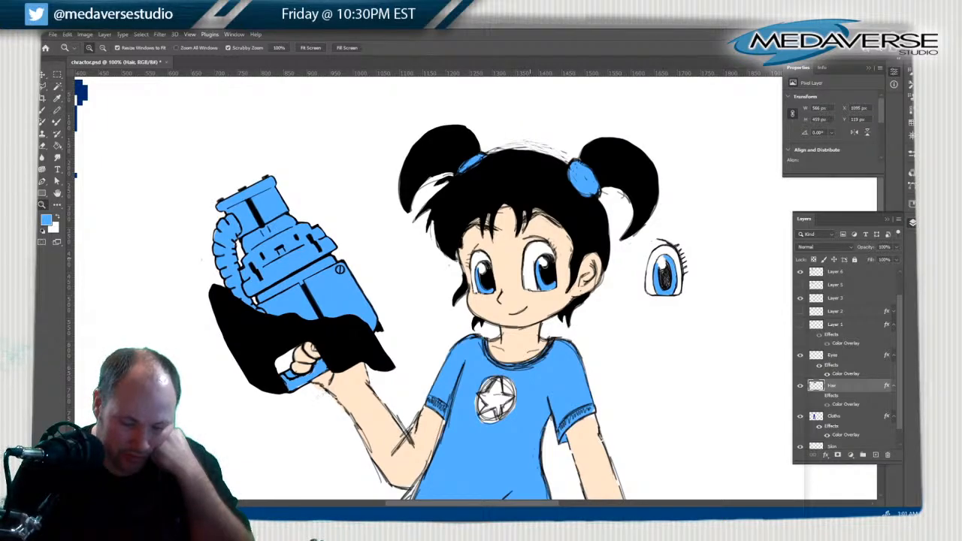
{"action": "right_click", "coordinate": [529, 259]}
{"action": "left_click", "coordinate": [547, 263]}
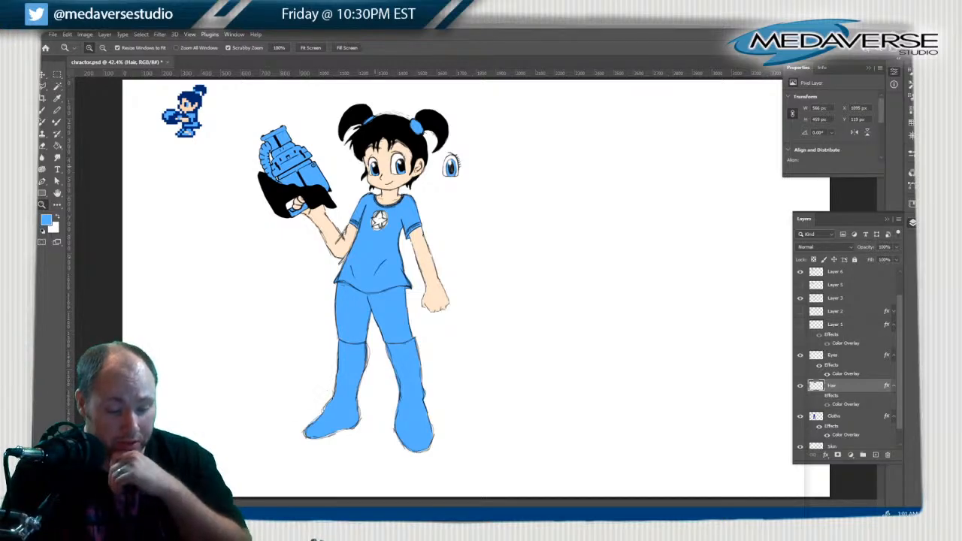
{"action": "left_click", "coordinate": [369, 145]}
{"action": "left_click", "coordinate": [370, 145]}
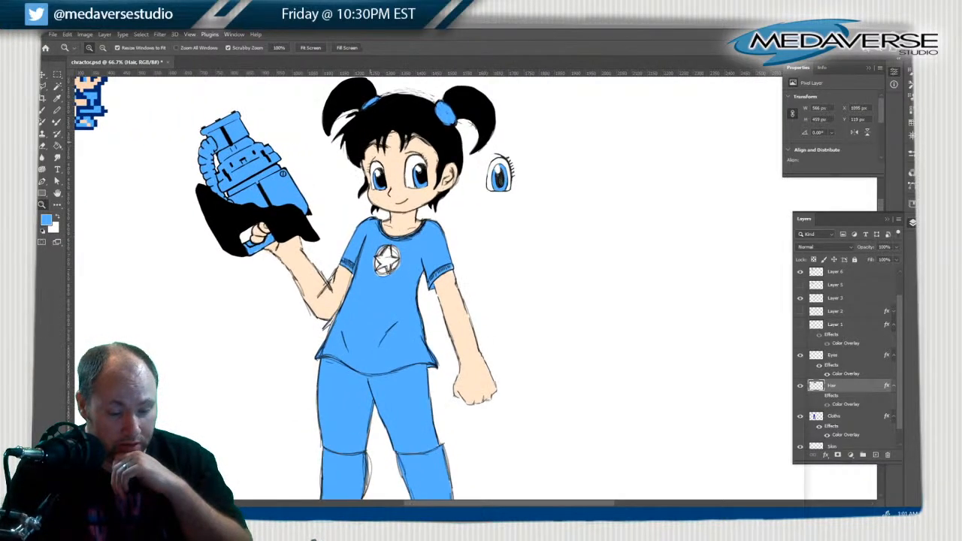
{"action": "left_click", "coordinate": [370, 144]}
{"action": "scroll", "coordinate": [371, 151], "scroll_direction": "up", "scroll_amount": 3}
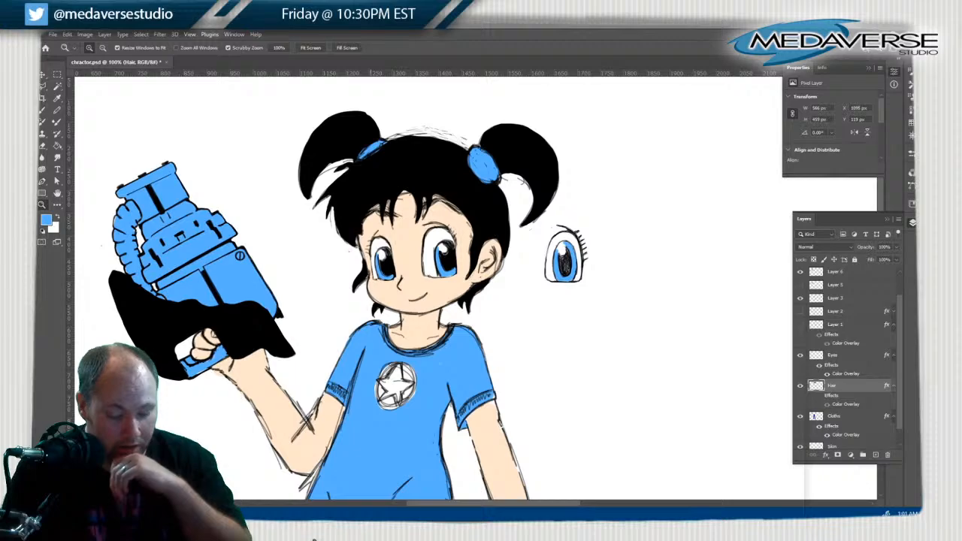
{"action": "left_click_drag", "start_coordinate": [493, 504], "coordinate": [447, 503]}
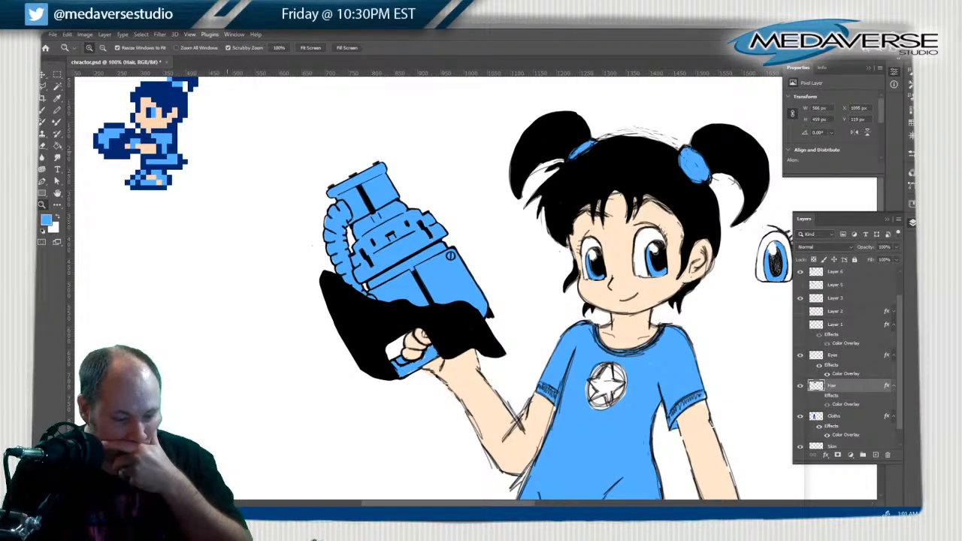
Examine the recoloured girl, her arm cannon and the spare eye sketch alongside the pixel-art sprite
{"action": "scroll", "coordinate": [424, 285], "scroll_direction": "right", "scroll_amount": 2}
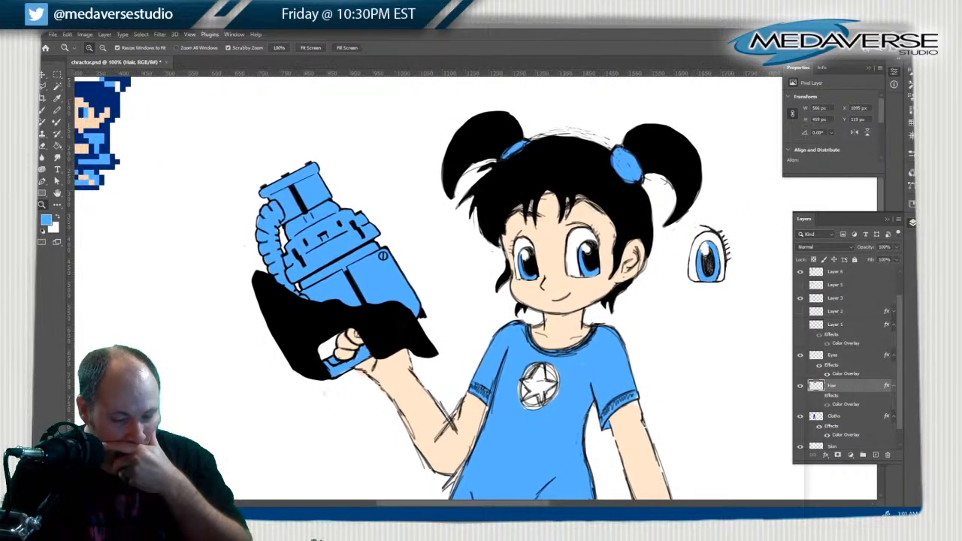
{"action": "scroll", "coordinate": [423, 285], "scroll_direction": "left", "scroll_amount": 3}
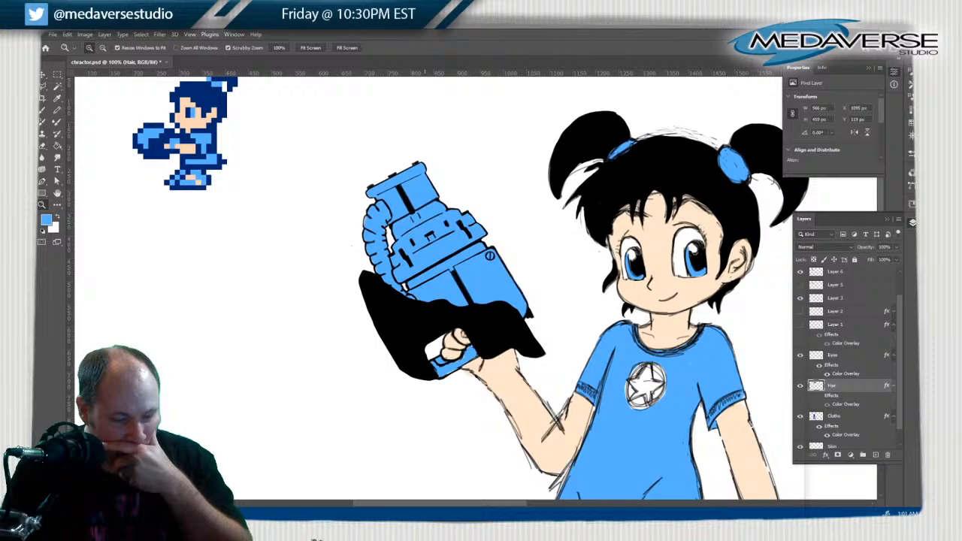
{"action": "scroll", "coordinate": [429, 286], "scroll_direction": "right", "scroll_amount": 5}
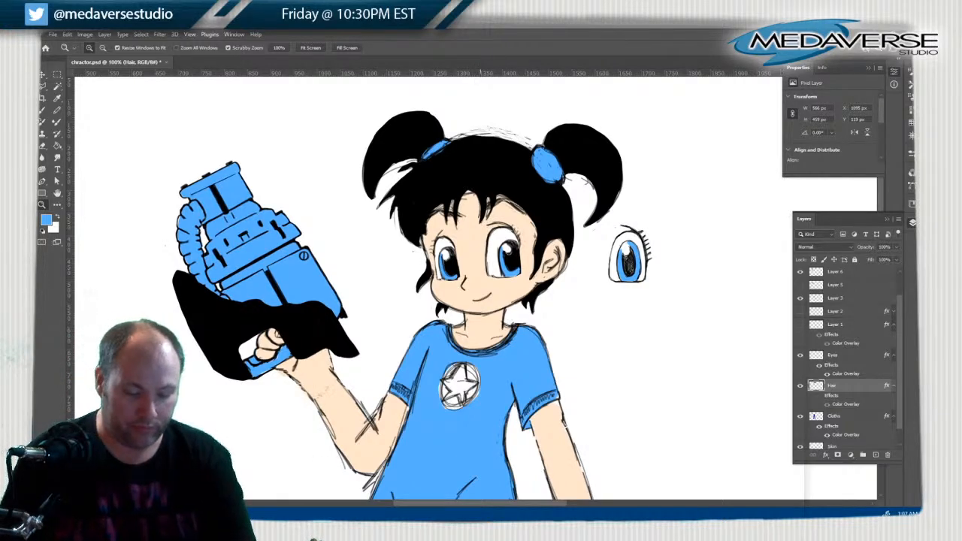
{"action": "scroll", "coordinate": [428, 293], "scroll_direction": "down", "scroll_amount": 3}
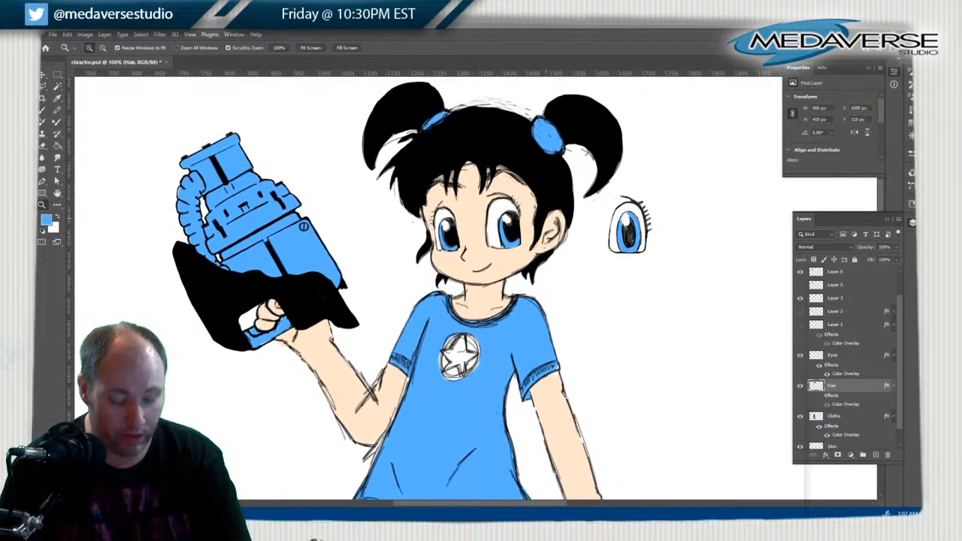
{"action": "scroll", "coordinate": [429, 293], "scroll_direction": "up", "scroll_amount": 4}
{"action": "scroll", "coordinate": [428, 293], "scroll_direction": "up", "scroll_amount": 3}
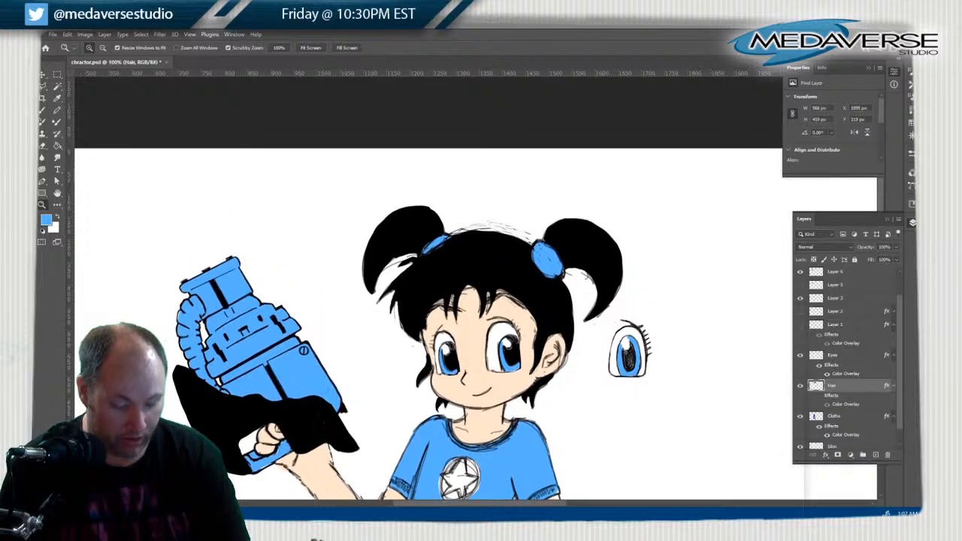
{"action": "scroll", "coordinate": [428, 293], "scroll_direction": "left", "scroll_amount": 5}
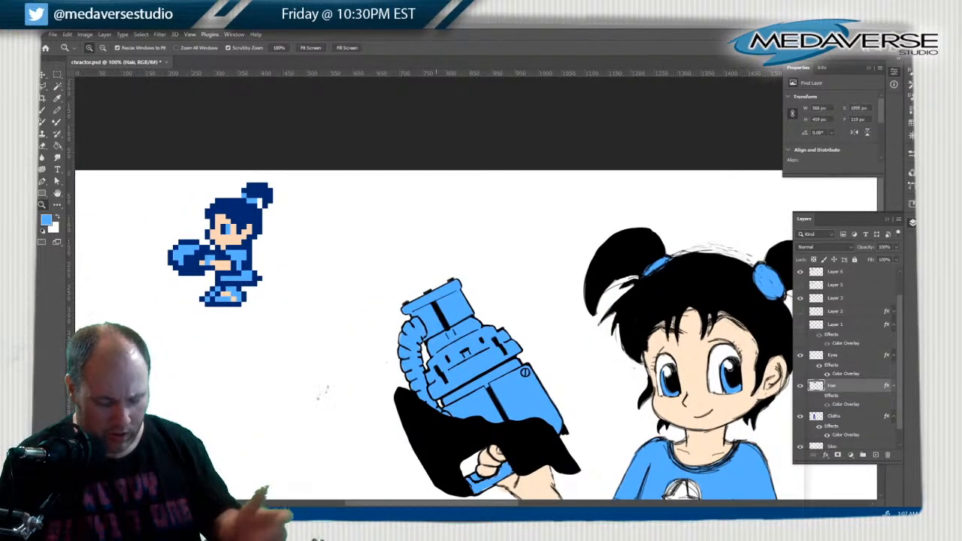
{"action": "scroll", "coordinate": [428, 293], "scroll_direction": "right", "scroll_amount": 5}
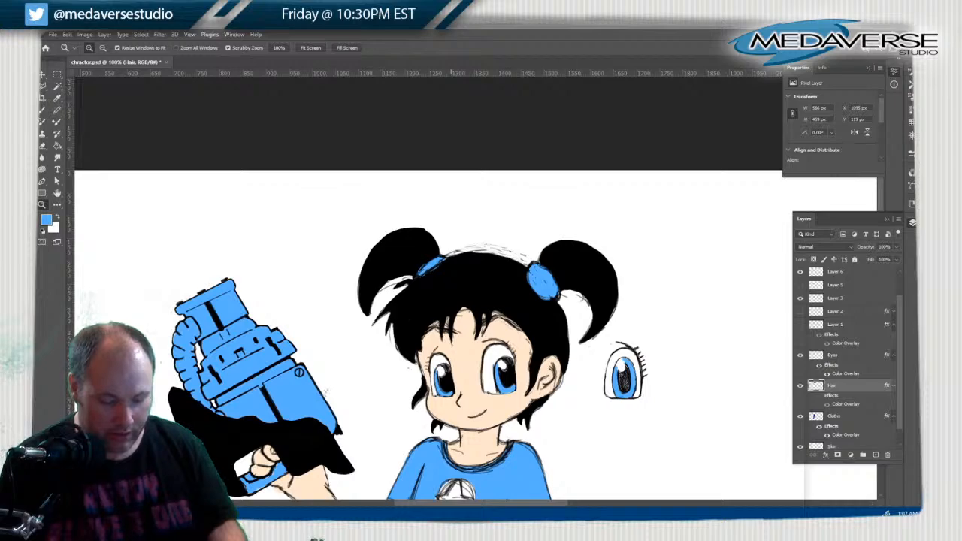
{"action": "scroll", "coordinate": [429, 293], "scroll_direction": "down", "scroll_amount": 3}
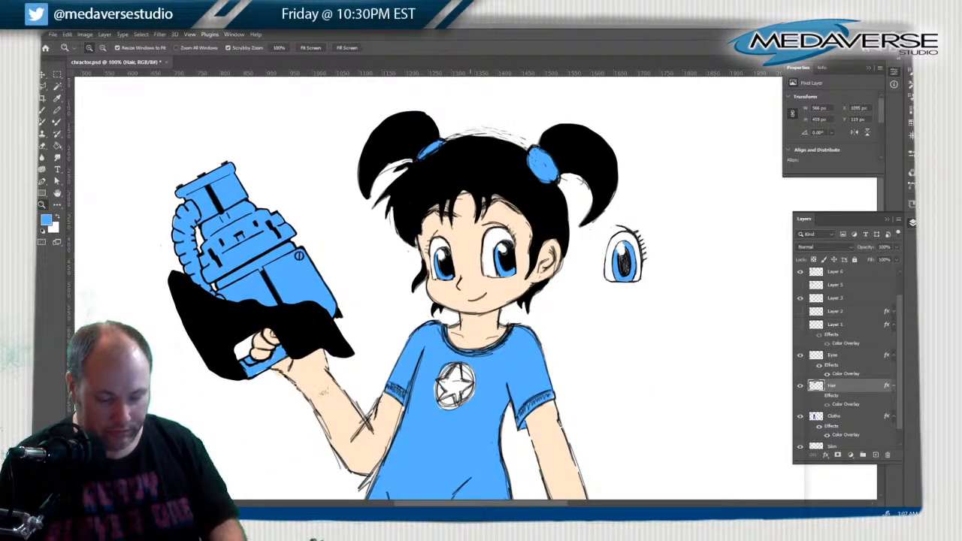
{"action": "scroll", "coordinate": [428, 293], "scroll_direction": "down", "scroll_amount": 1}
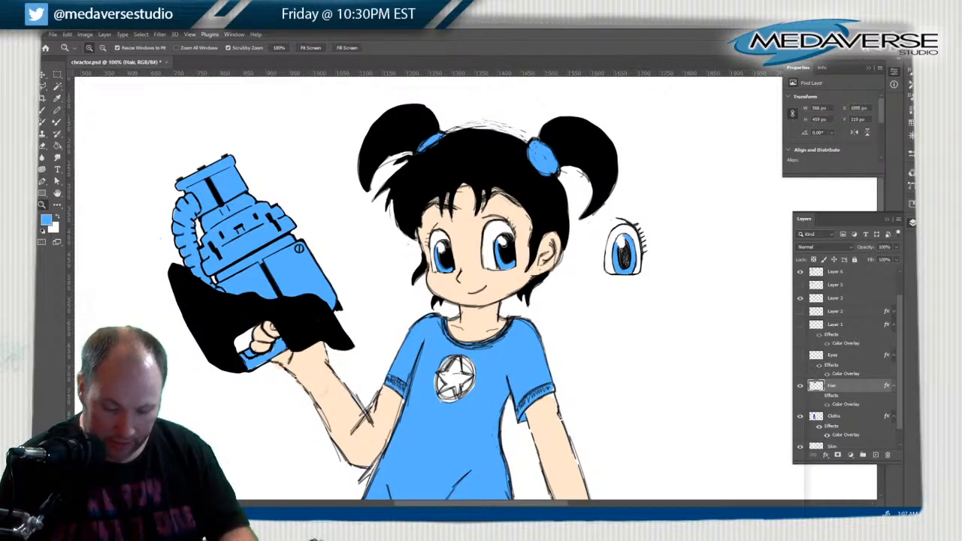
Hide the girl's Eyes colour layer and check Layer 3's visibility to see which line art it holds
{"action": "left_click", "coordinate": [819, 365]}
{"action": "left_click", "coordinate": [819, 365]}
{"action": "left_click", "coordinate": [799, 355]}
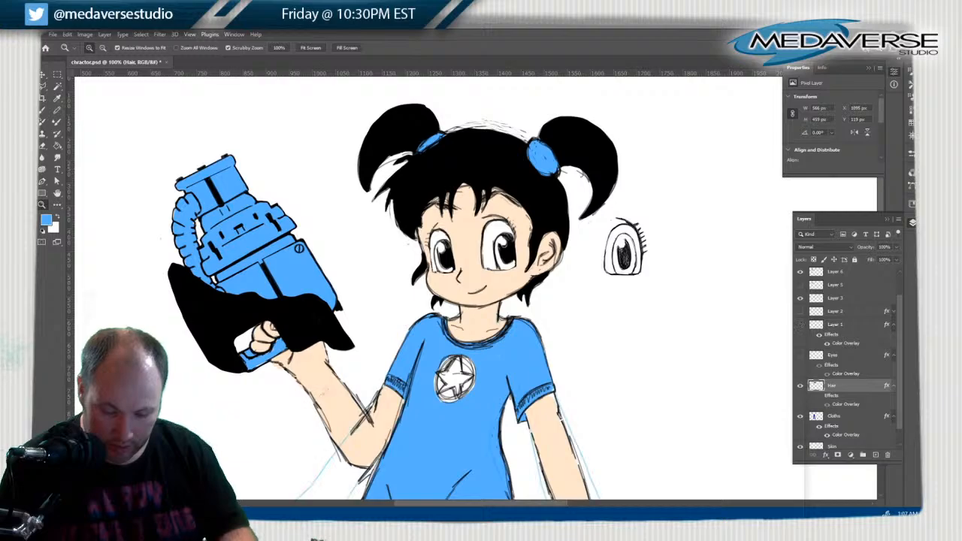
{"action": "left_click", "coordinate": [799, 298]}
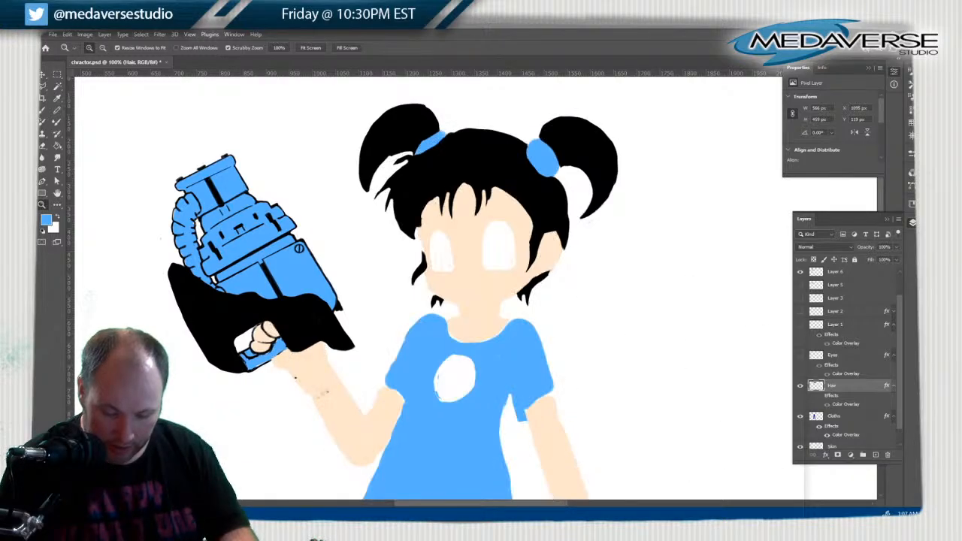
{"action": "left_click", "coordinate": [799, 298]}
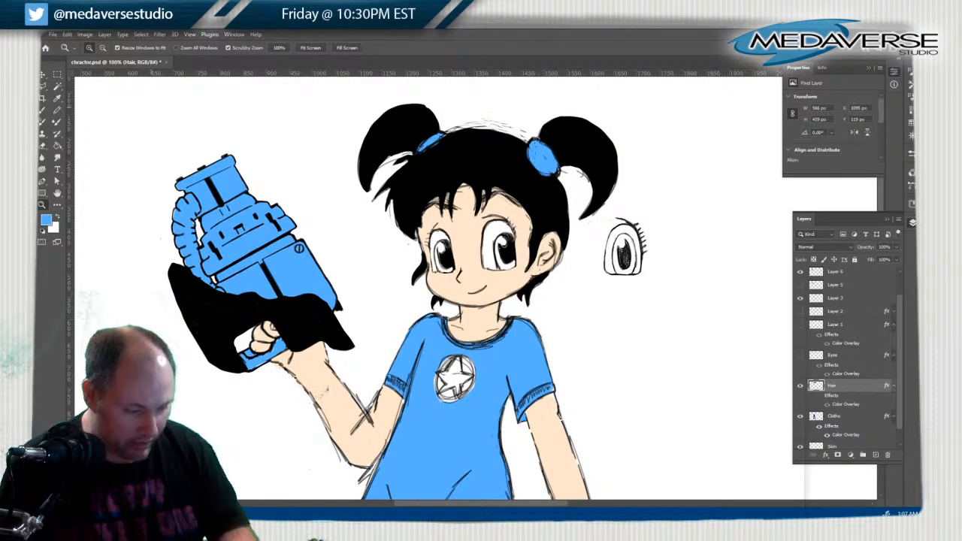
Select both of the girl's eyes with Polygonal Lasso outlines, adding the second eye to the first selection
{"action": "key", "text": "m"}
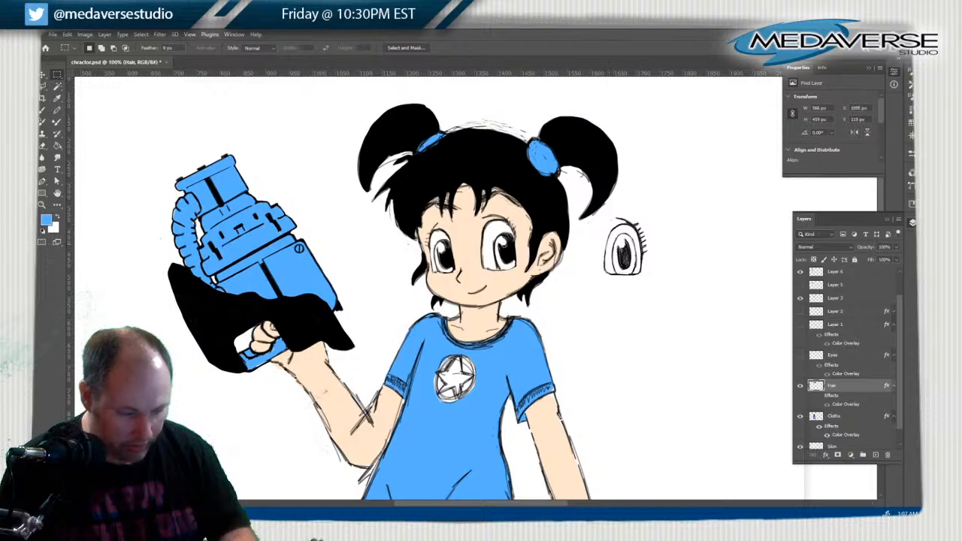
{"action": "key", "text": "l"}
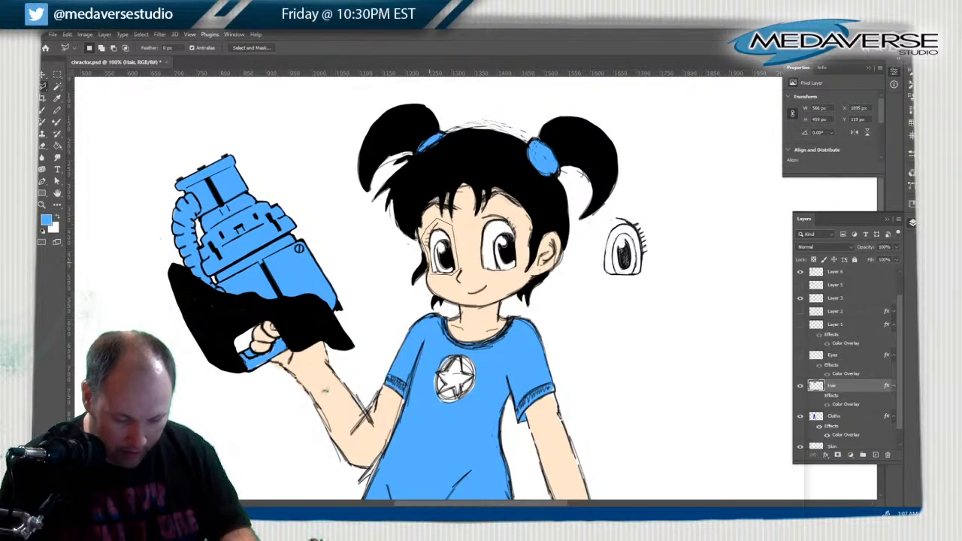
{"action": "left_click", "coordinate": [430, 274]}
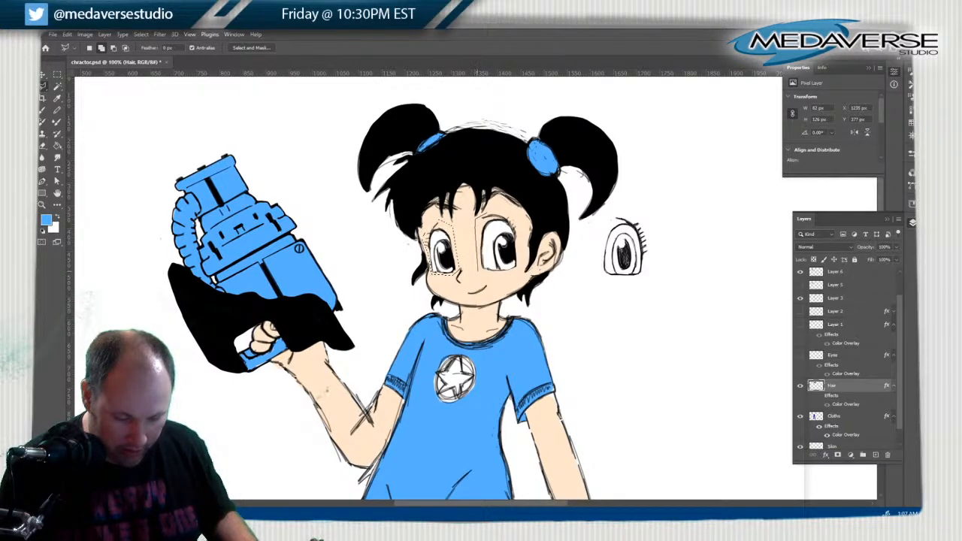
{"action": "left_click", "coordinate": [511, 274]}
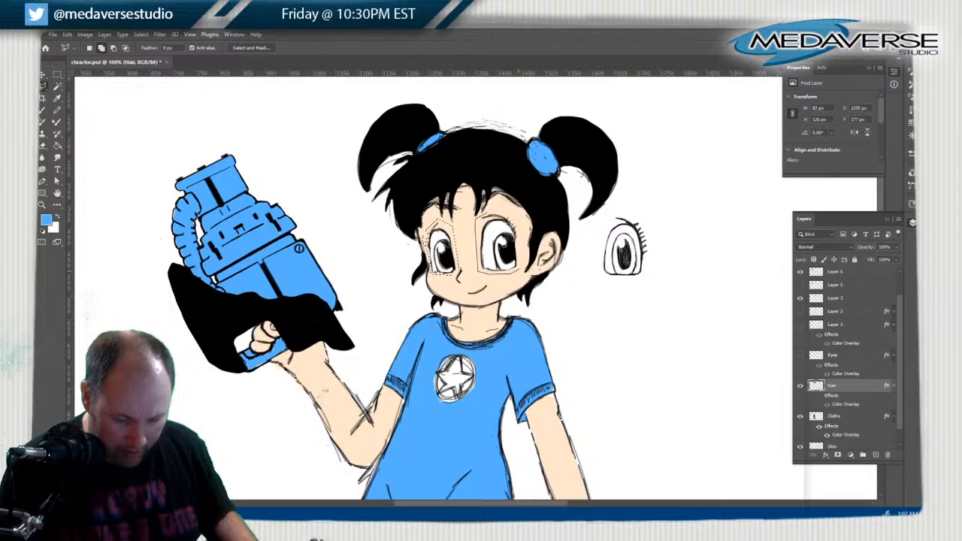
{"action": "left_click", "coordinate": [520, 268]}
{"action": "left_click", "coordinate": [521, 236]}
{"action": "left_click", "coordinate": [518, 220]}
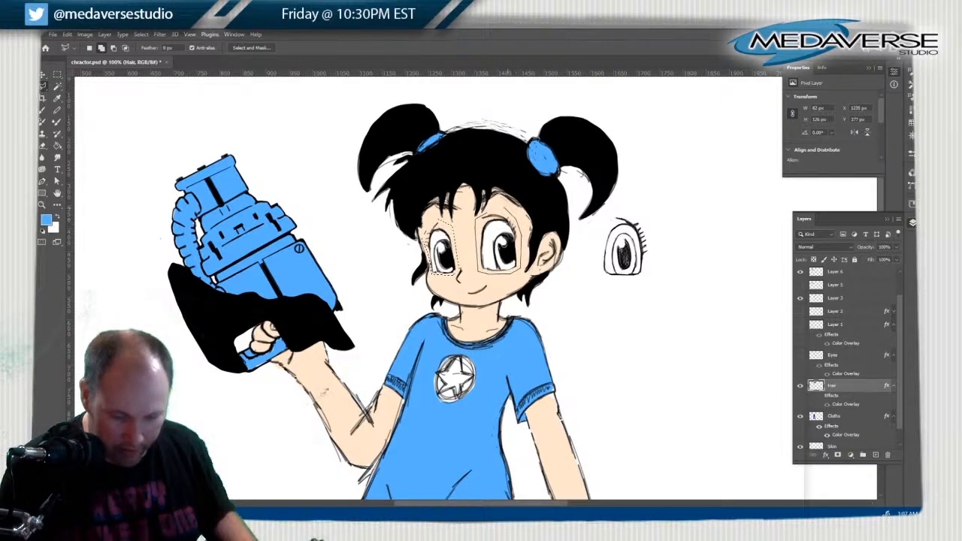
{"action": "double_click", "coordinate": [499, 208]}
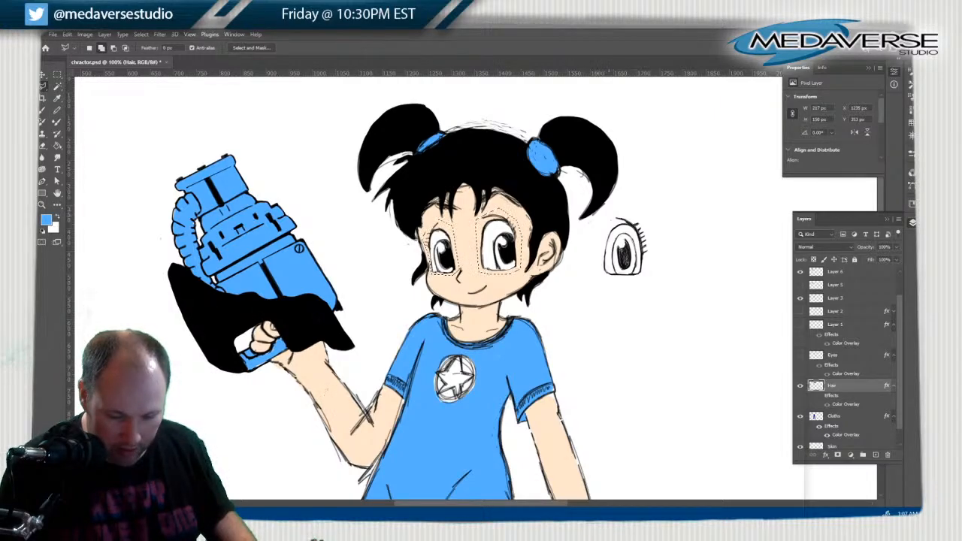
Add a polygonal outline around the spare eye sketch beside the girl's head to the selection
{"action": "left_click", "coordinate": [613, 215]}
{"action": "left_click", "coordinate": [594, 233]}
{"action": "left_click", "coordinate": [589, 275]}
{"action": "left_click", "coordinate": [612, 286]}
{"action": "left_click", "coordinate": [661, 276]}
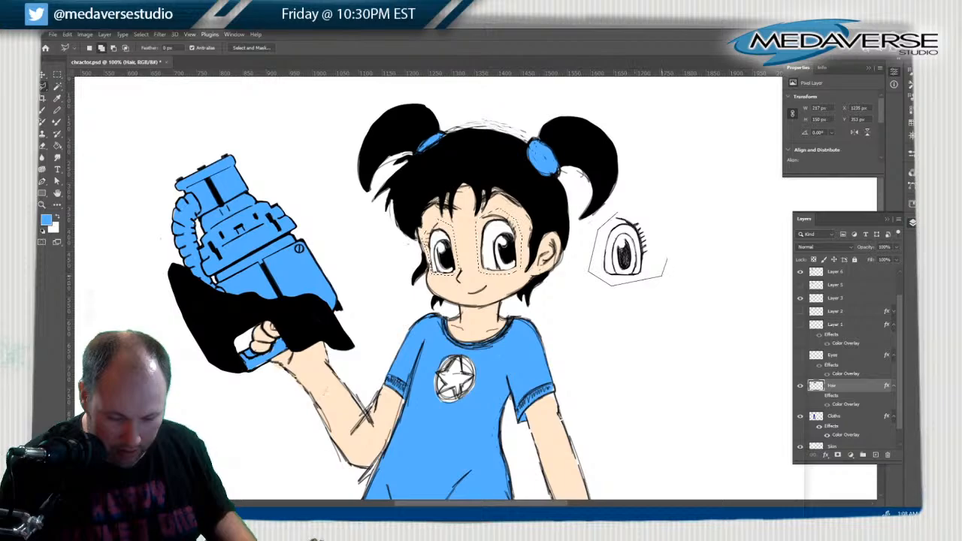
{"action": "left_click", "coordinate": [668, 232]}
{"action": "double_click", "coordinate": [641, 210]}
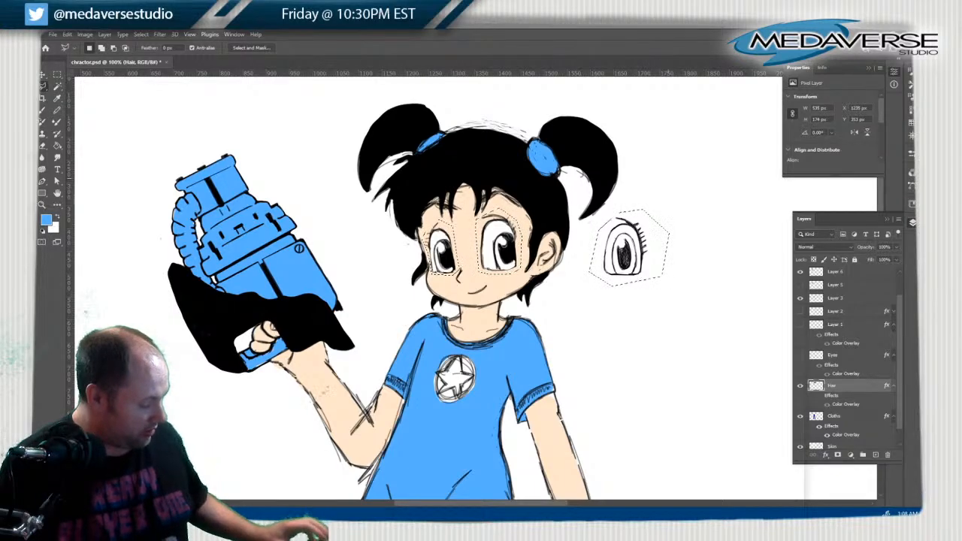
Cut the selected eyes from Layer 3, paste them onto their own layer and align them with the girl's eye sockets
{"action": "key", "text": "ctrl+x"}
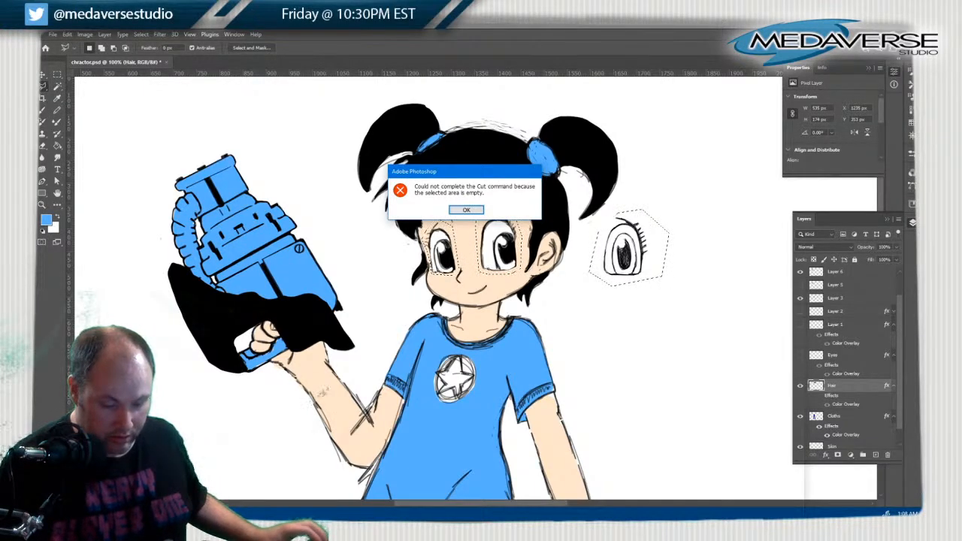
{"action": "key", "text": "Return"}
{"action": "left_click", "coordinate": [844, 298]}
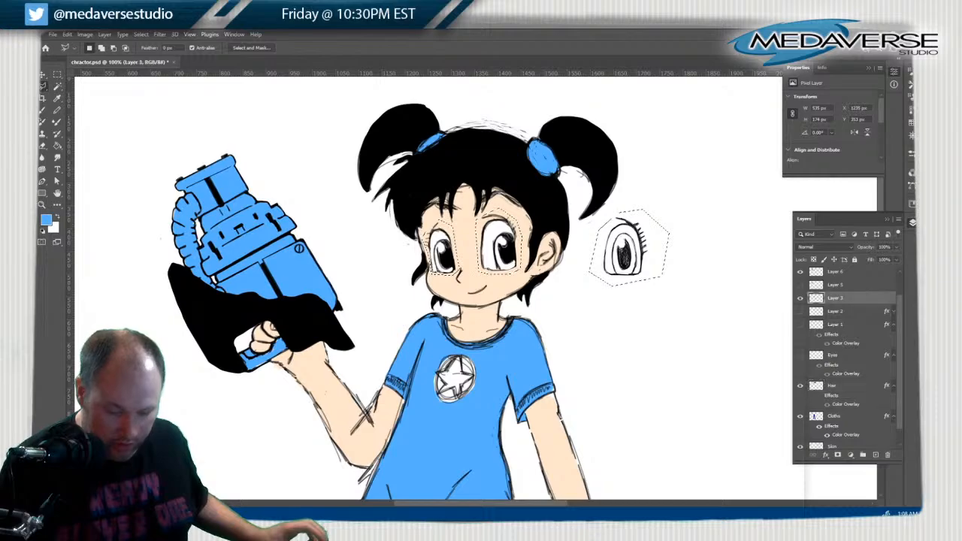
{"action": "key", "text": "ctrl+x"}
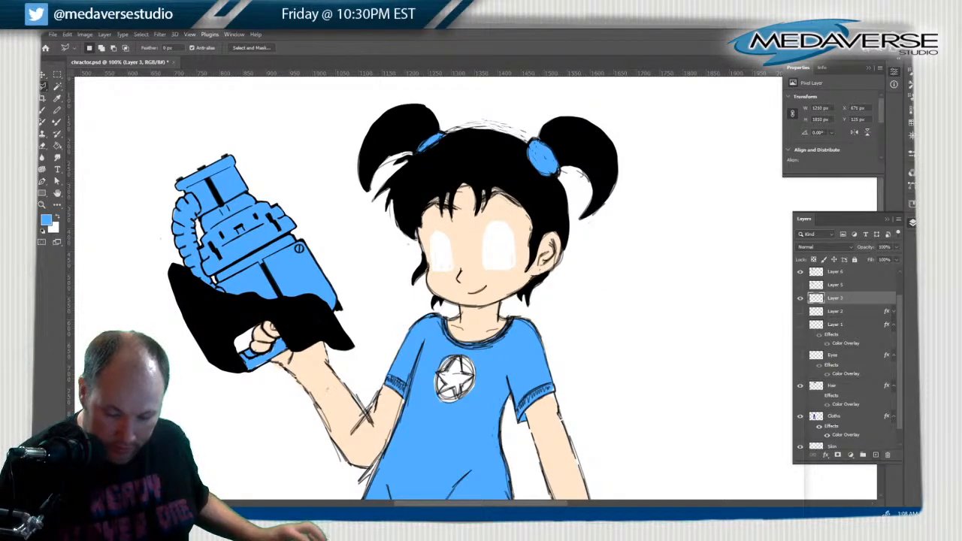
{"action": "key", "text": "ctrl+v"}
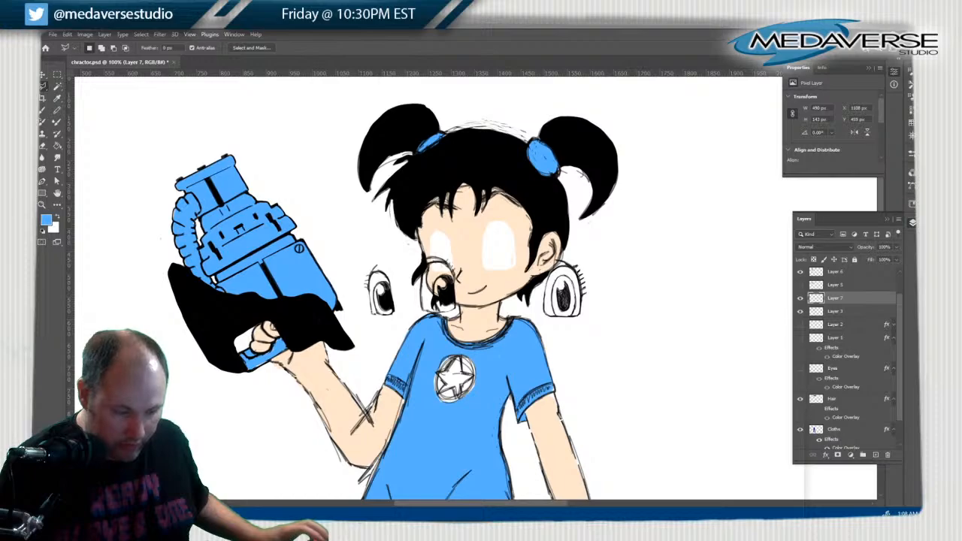
{"action": "key", "text": "v"}
{"action": "left_click_drag", "start_coordinate": [451, 272], "coordinate": [514, 230]}
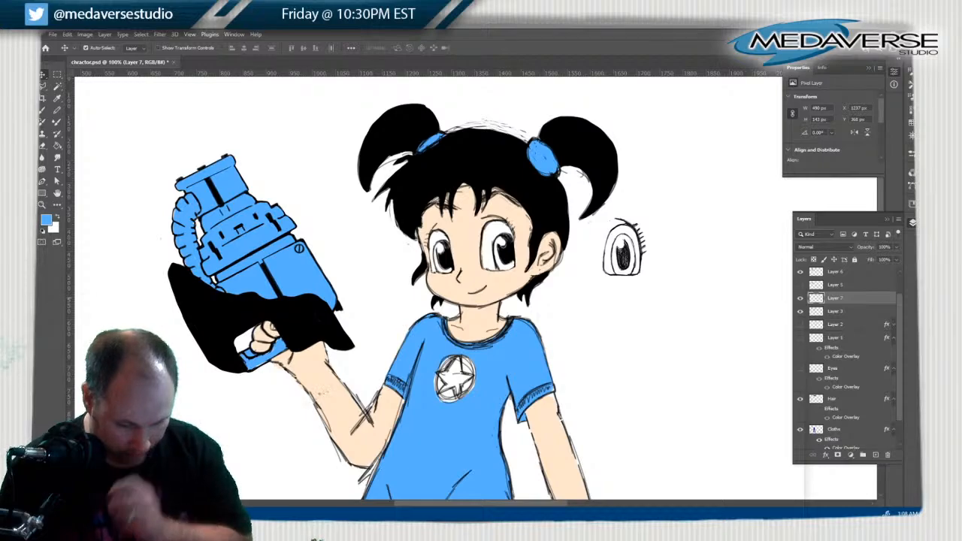
Toggle the visibility of Layer 3 and the pasted eyes layer to check that the eye line art is separated
{"action": "left_click", "coordinate": [800, 310]}
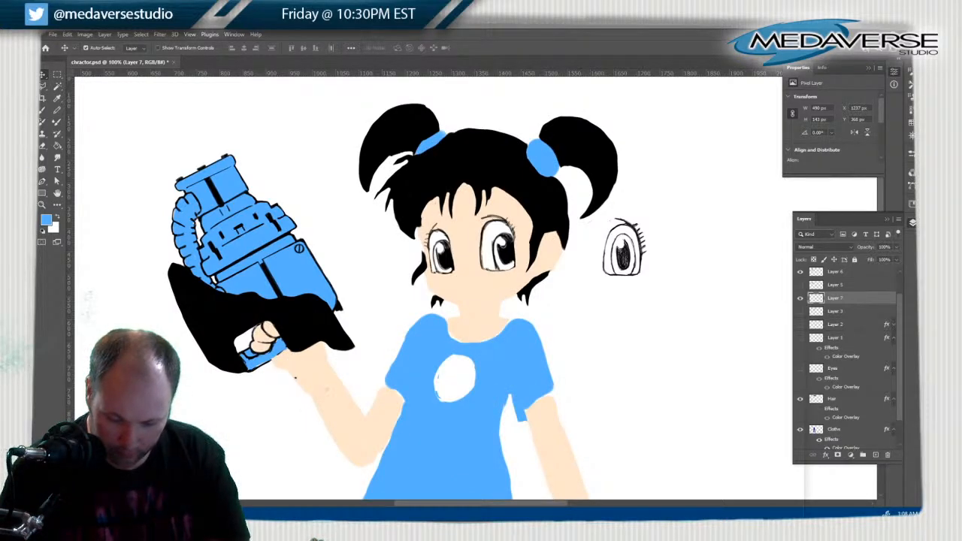
{"action": "left_click", "coordinate": [800, 310]}
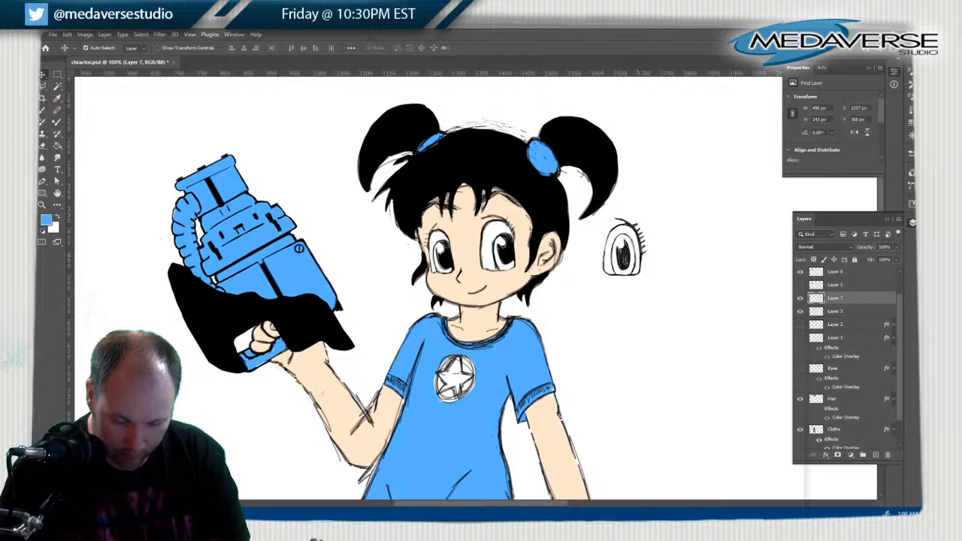
{"action": "left_click", "coordinate": [800, 298]}
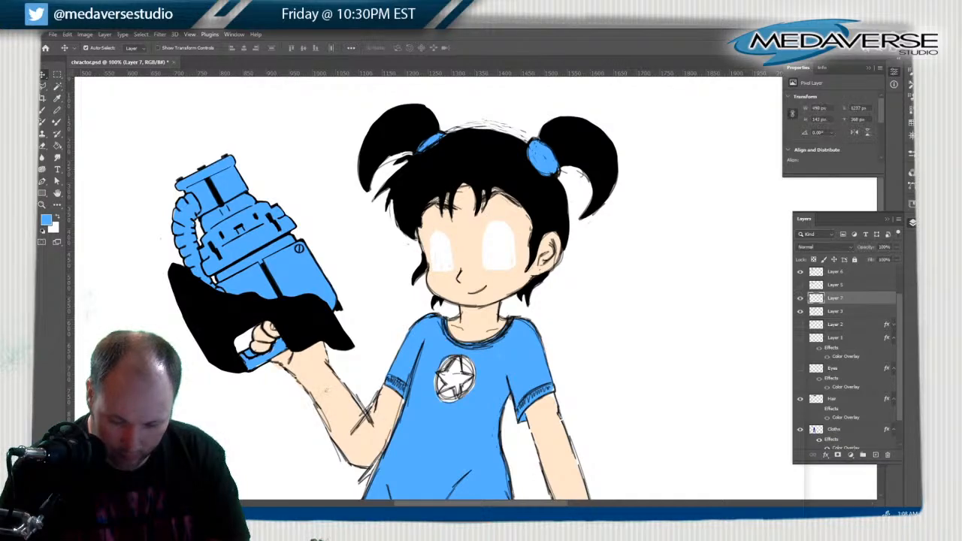
{"action": "left_click", "coordinate": [800, 299]}
Move the pasted eye line art off the girl's face onto the empty canvas beside her and deselect it
{"action": "left_click_drag", "start_coordinate": [629, 259], "coordinate": [686, 290]}
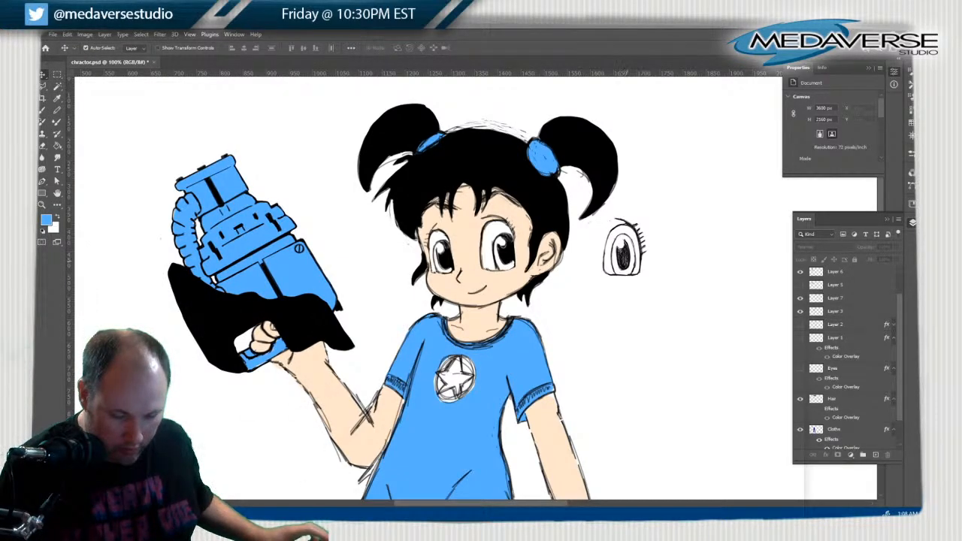
{"action": "mouse_move", "coordinate": [635, 248]}
{"action": "left_mouse_down"}
{"action": "mouse_move", "coordinate": [743, 275]}
{"action": "mouse_move", "coordinate": [758, 322]}
{"action": "mouse_move", "coordinate": [763, 308]}
{"action": "left_mouse_up"}
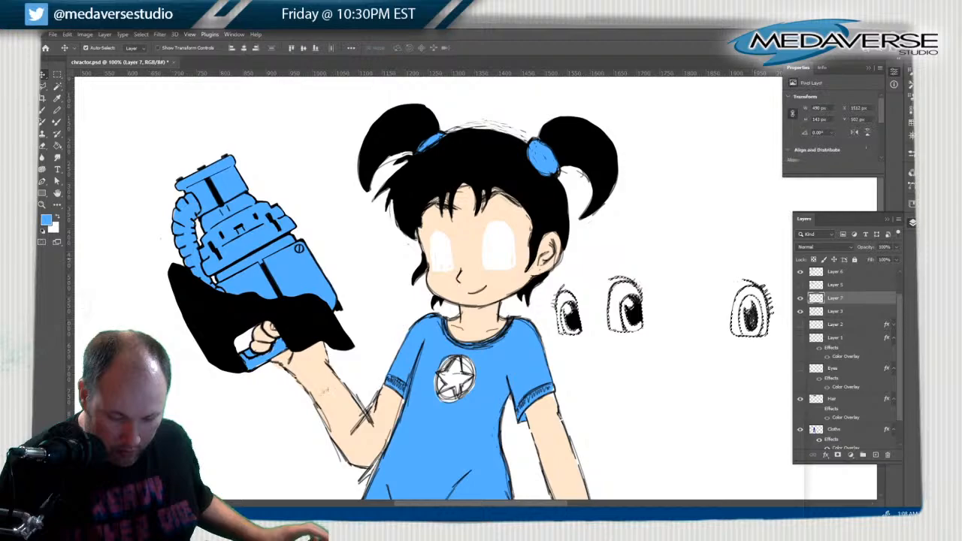
{"action": "key", "text": "ctrl+d"}
Select the spare eye on Layer 7, move it onto the girl's face and duplicate it to fill both eye sockets
{"action": "key", "text": "m"}
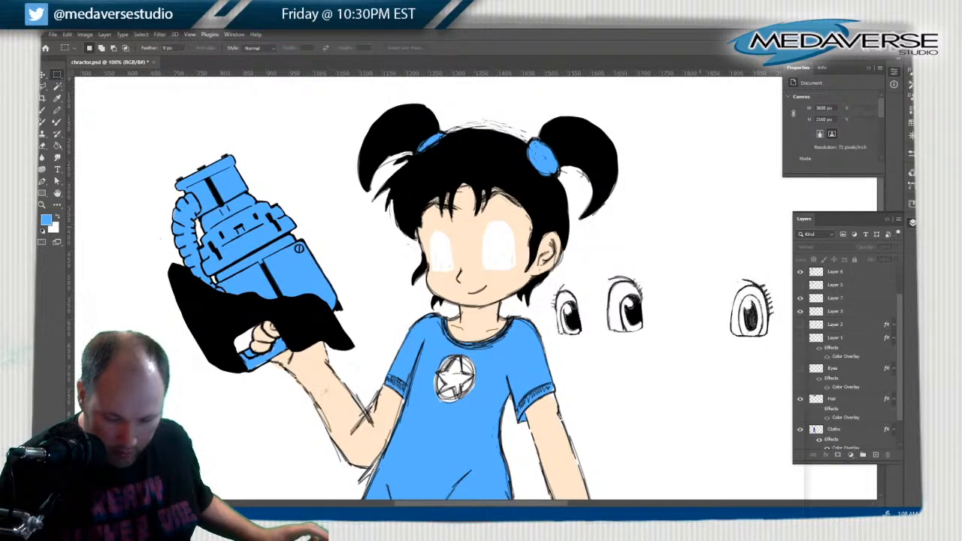
{"action": "left_click_drag", "start_coordinate": [724, 264], "coordinate": [780, 348]}
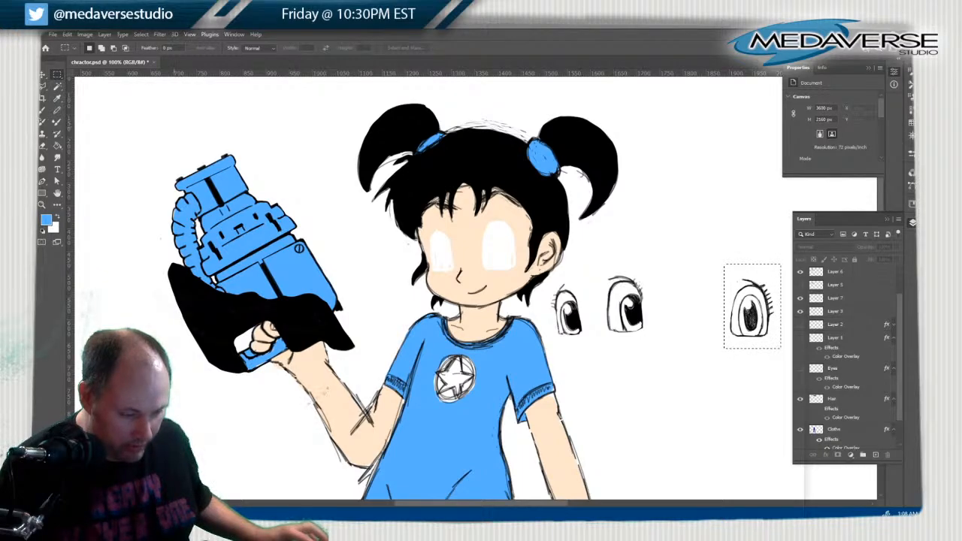
{"action": "key", "text": "v"}
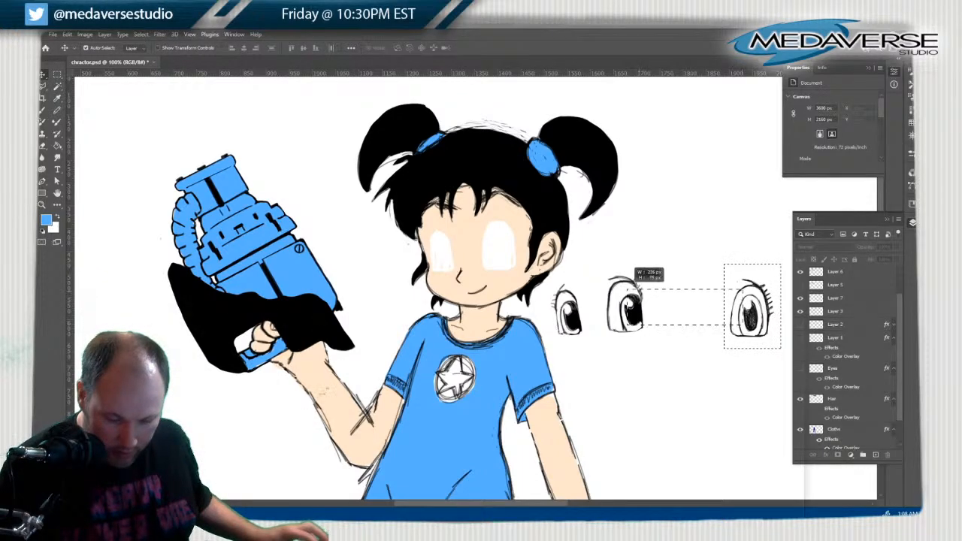
{"action": "left_click", "coordinate": [827, 298]}
{"action": "left_click_drag", "start_coordinate": [762, 291], "coordinate": [438, 248]}
{"action": "key", "text": "ctrl+d"}
{"action": "key", "text": "ctrl+j"}
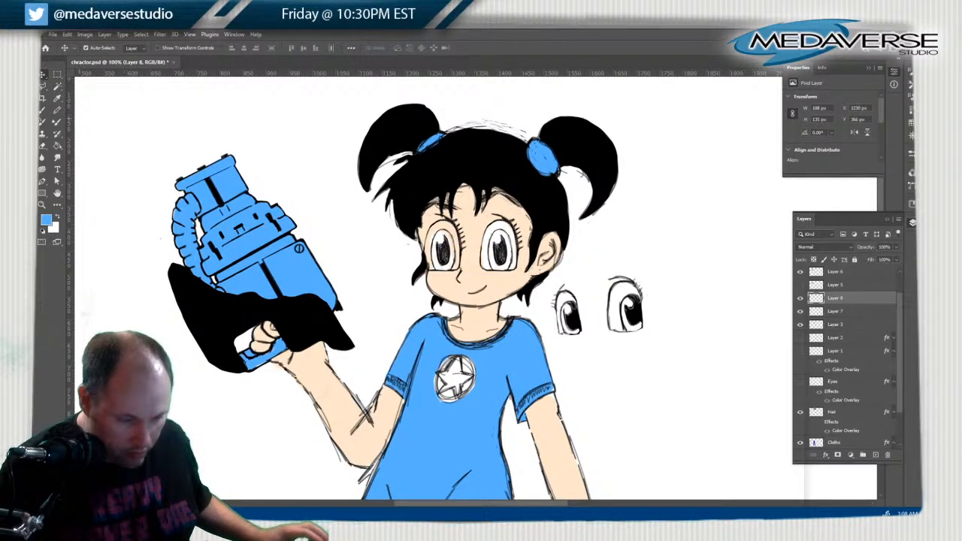
{"action": "left_click", "coordinate": [67, 34]}
{"action": "mouse_move", "coordinate": [120, 241]}
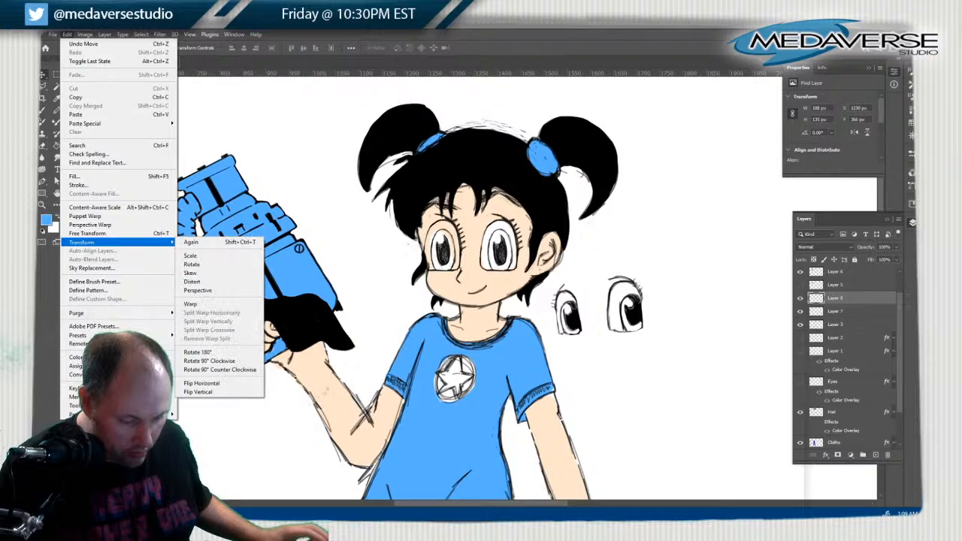
{"action": "left_click", "coordinate": [190, 255]}
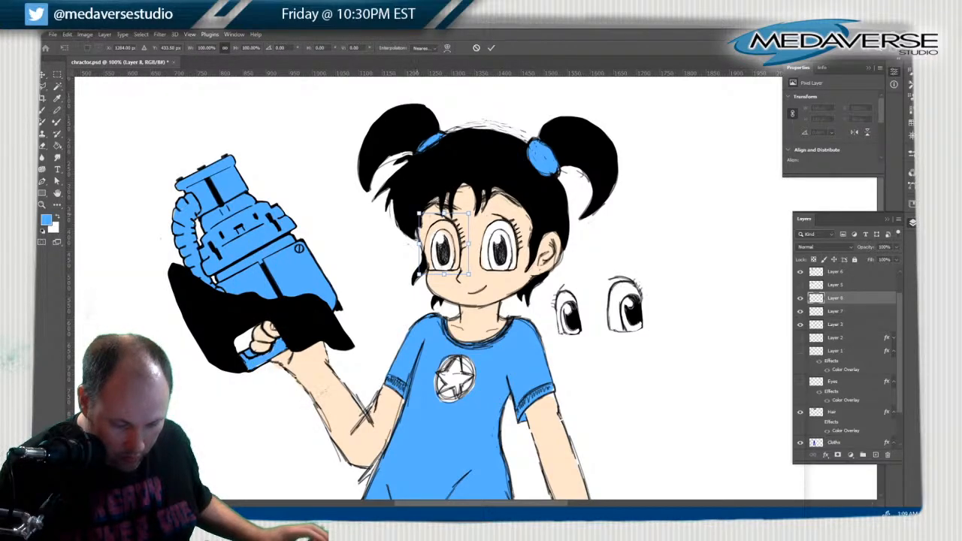
{"action": "left_click_drag", "start_coordinate": [417, 213], "coordinate": [426, 221]}
{"action": "key", "text": "ctrl+z"}
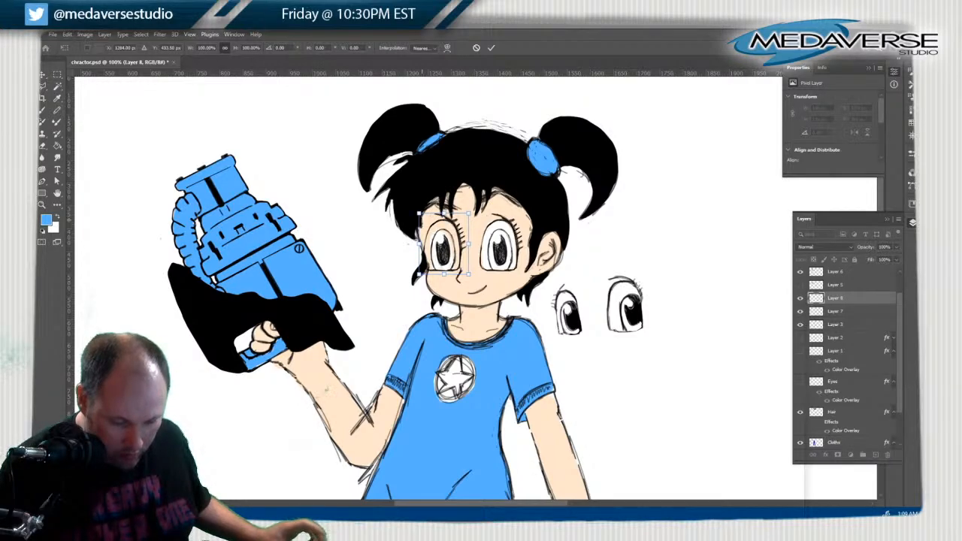
{"action": "key", "text": "Escape"}
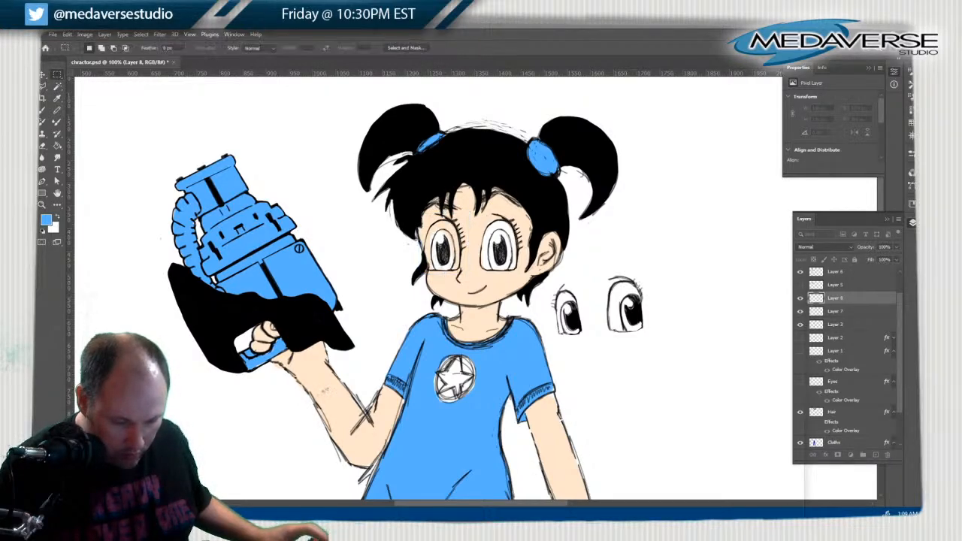
{"action": "left_click_drag", "start_coordinate": [391, 198], "coordinate": [535, 279]}
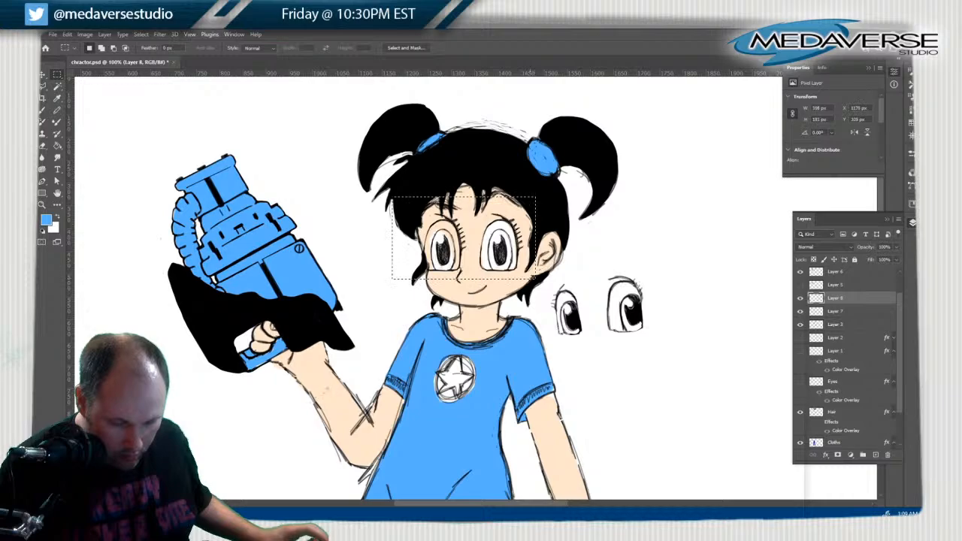
{"action": "key", "text": "alt+e"}
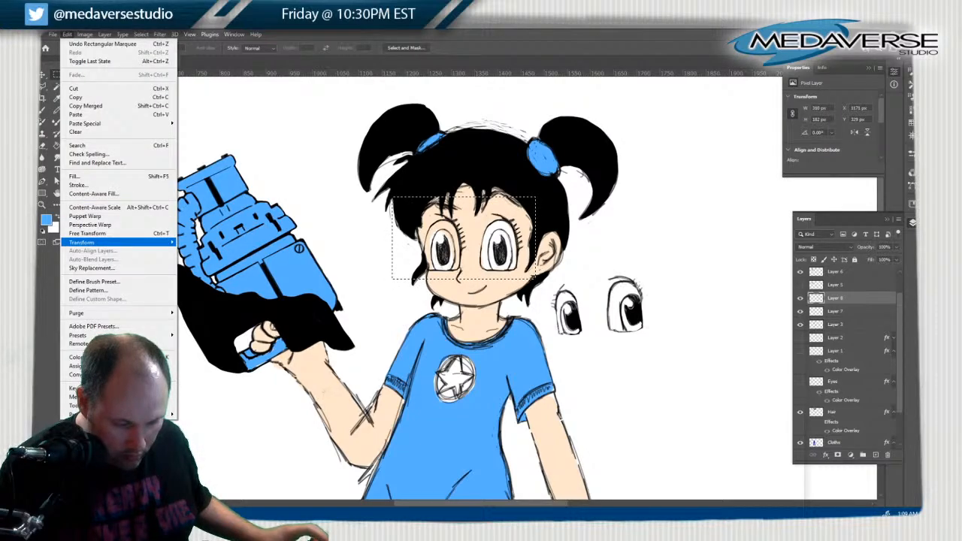
{"action": "mouse_move", "coordinate": [113, 243]}
{"action": "left_click", "coordinate": [197, 256]}
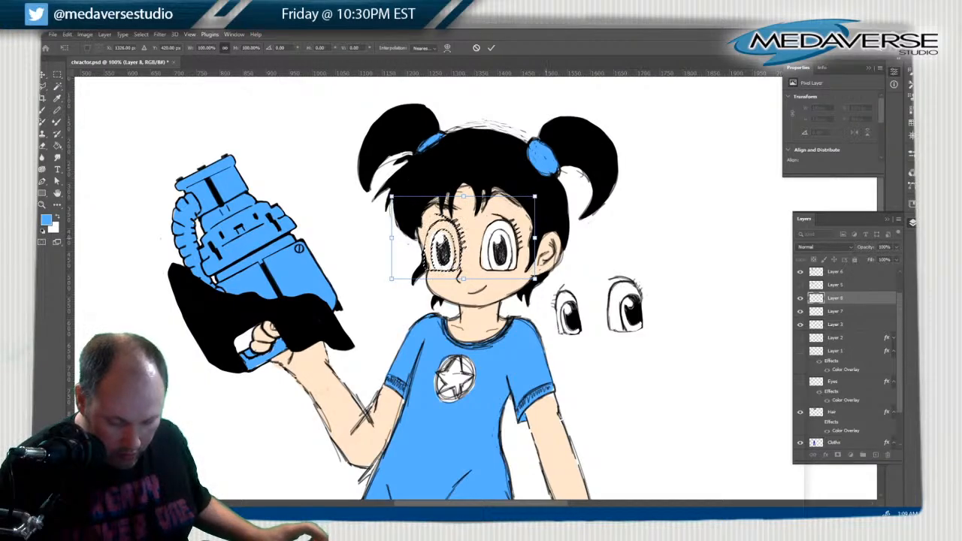
{"action": "key", "text": "Return"}
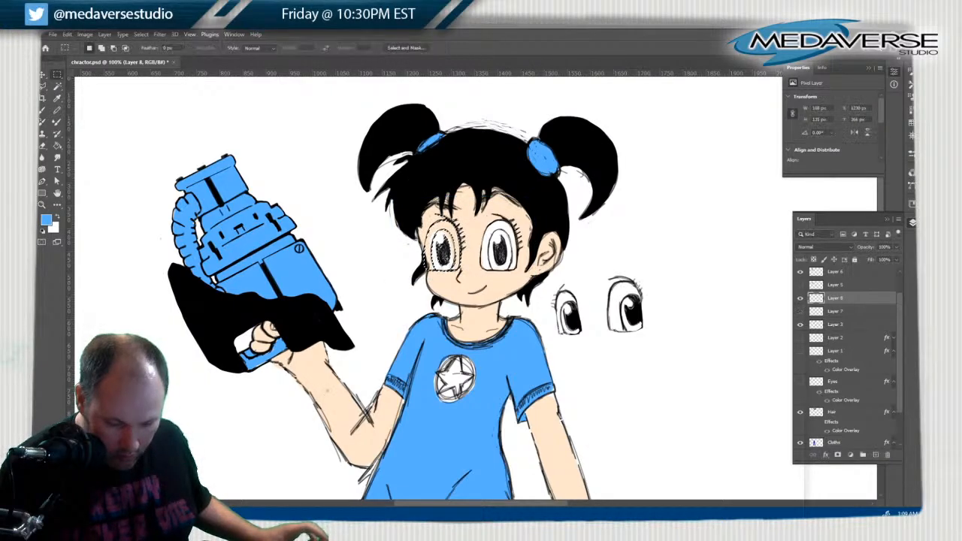
Hide Layer 7 and paste another copy of the girl's single remaining eye onto a new layer
{"action": "left_click", "coordinate": [799, 311]}
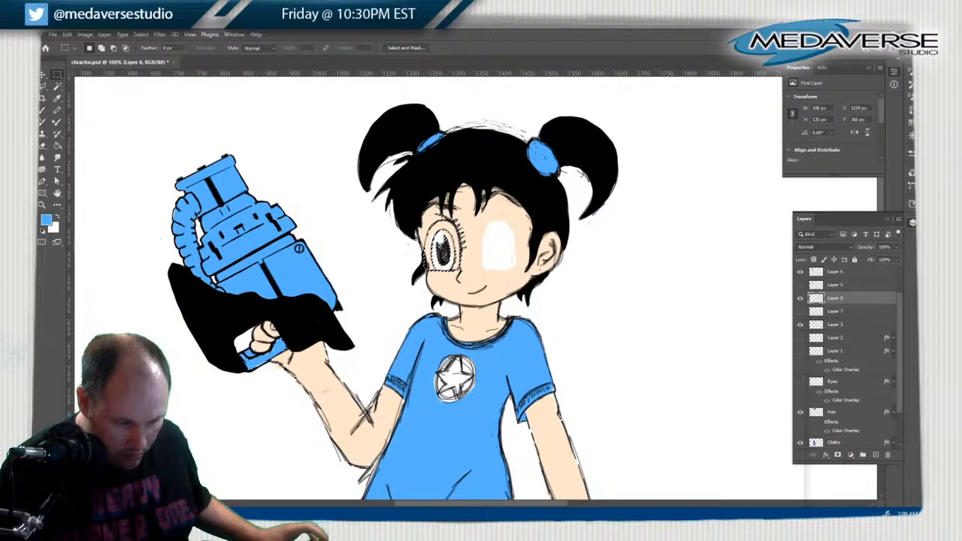
{"action": "key", "text": "v"}
{"action": "key", "text": "m"}
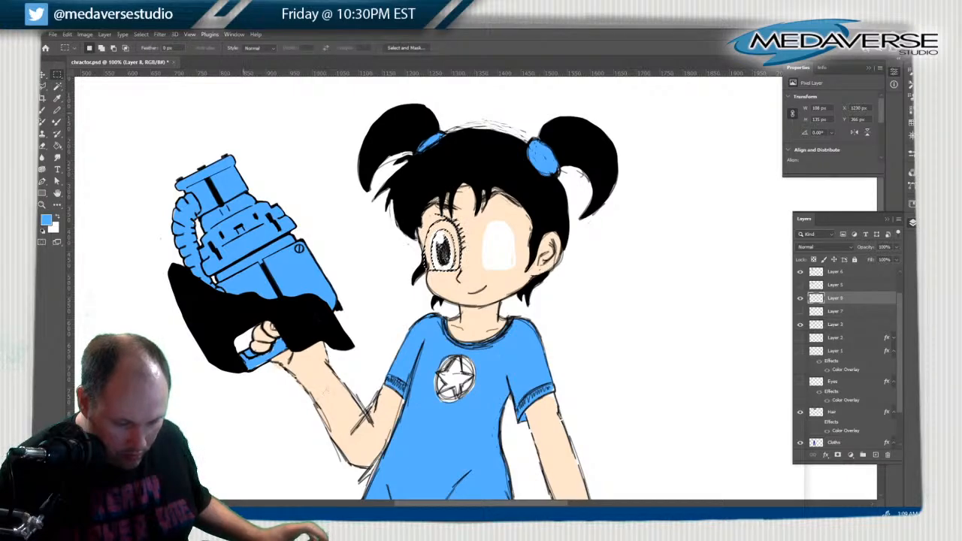
{"action": "key", "text": "ctrl+v"}
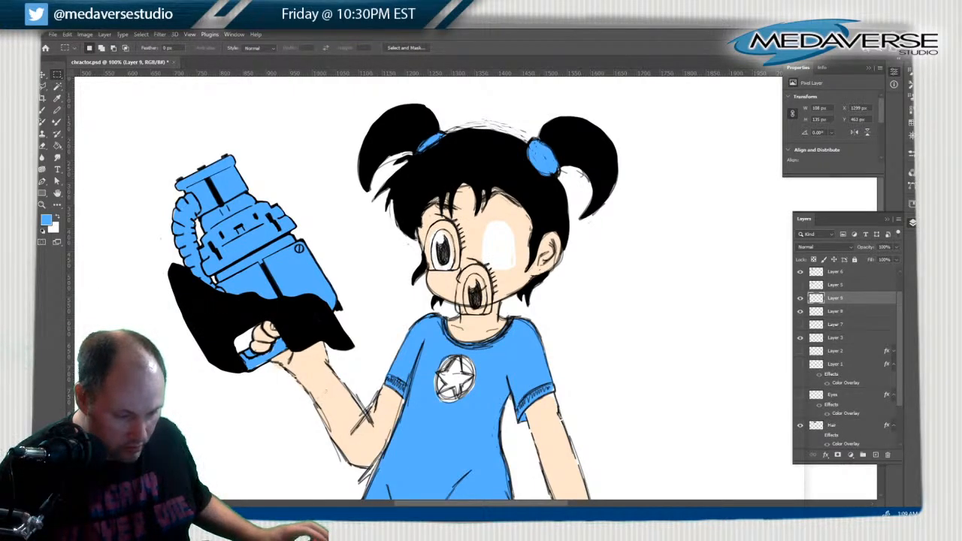
{"action": "key", "text": "v"}
{"action": "left_click_drag", "start_coordinate": [466, 294], "coordinate": [480, 269]}
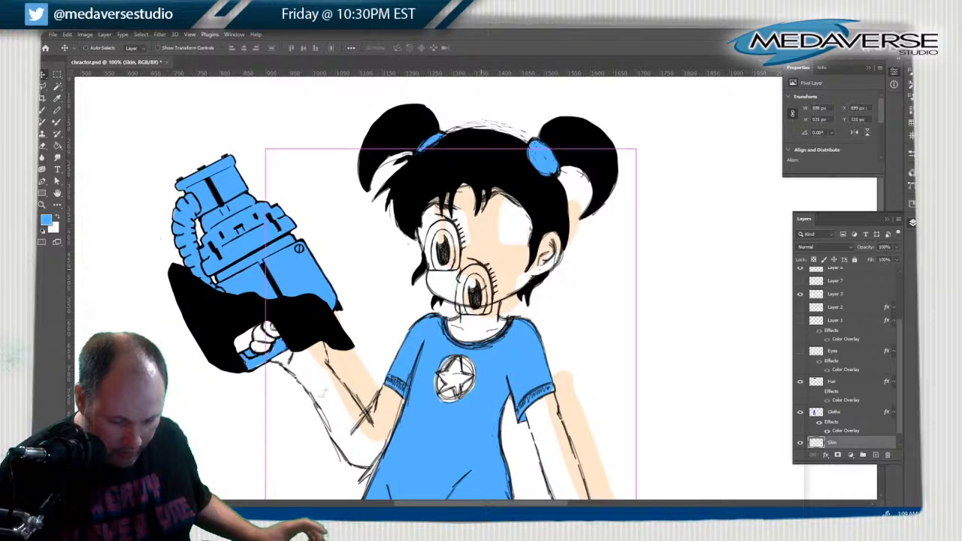
{"action": "key", "text": "ctrl+z"}
{"action": "key", "text": "alt+bracketright"}
{"action": "key", "text": "alt+bracketright"}
{"action": "key", "text": "alt+bracketright"}
{"action": "key", "text": "alt+bracketright"}
{"action": "key", "text": "alt+bracketright"}
{"action": "key", "text": "alt+bracketright"}
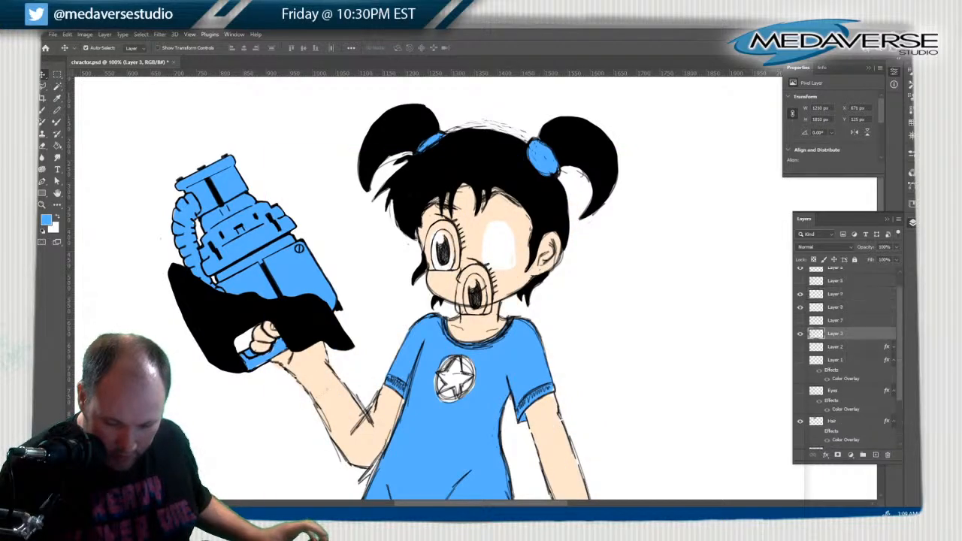
Show Layer 4, select the pasted eye's Layer 9 and move the eye onto the girl's empty eye socket
{"action": "left_click", "coordinate": [835, 286]}
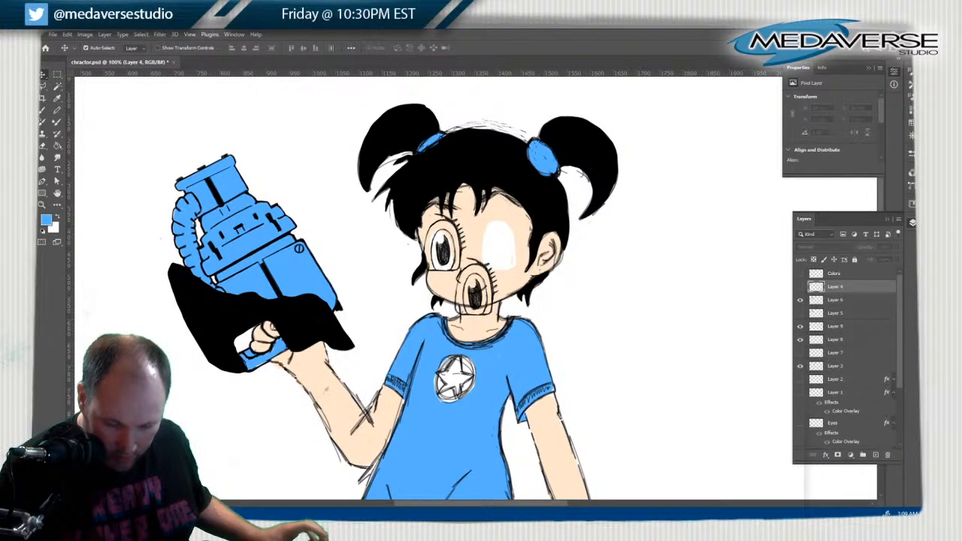
{"action": "left_click", "coordinate": [800, 300]}
{"action": "left_click", "coordinate": [800, 299]}
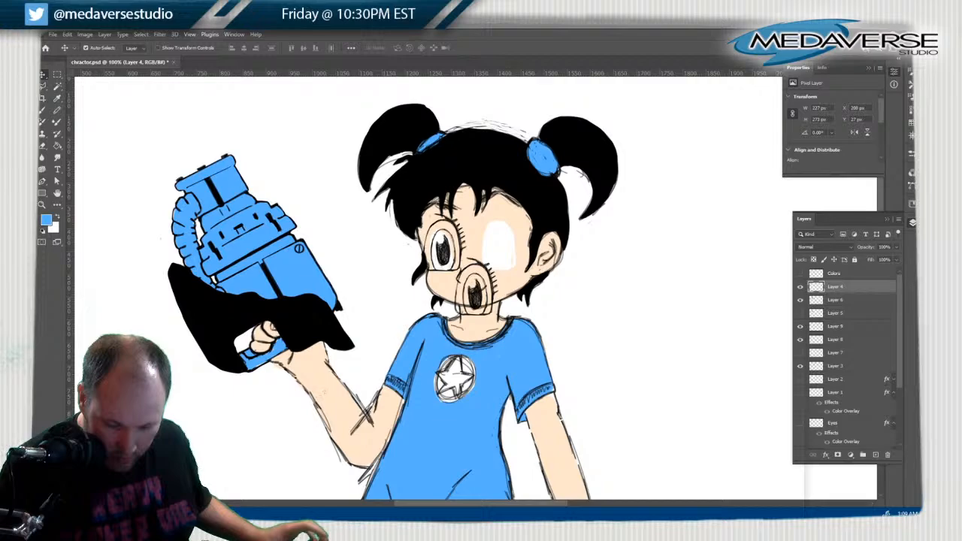
{"action": "left_click", "coordinate": [800, 326]}
{"action": "left_click", "coordinate": [800, 326]}
{"action": "left_click", "coordinate": [835, 326]}
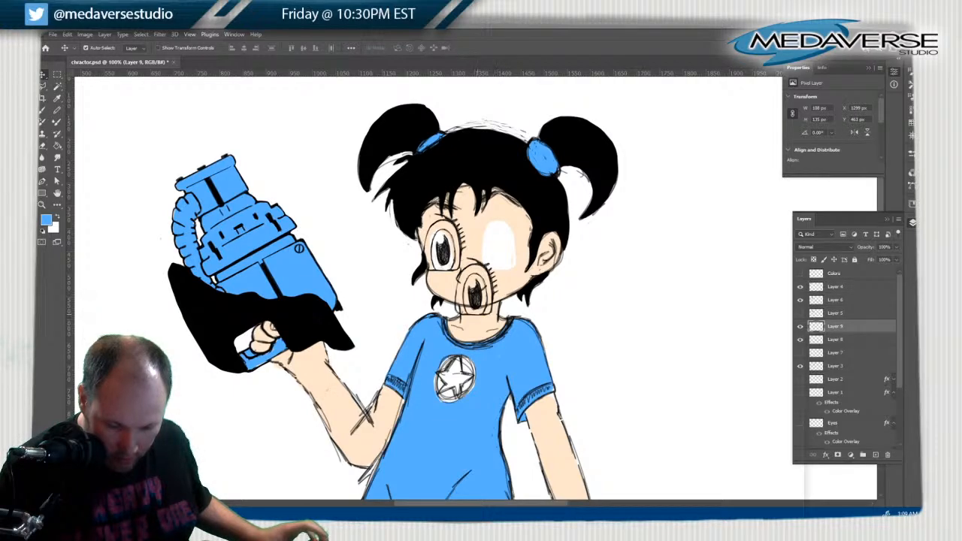
{"action": "left_click_drag", "start_coordinate": [479, 287], "coordinate": [506, 238]}
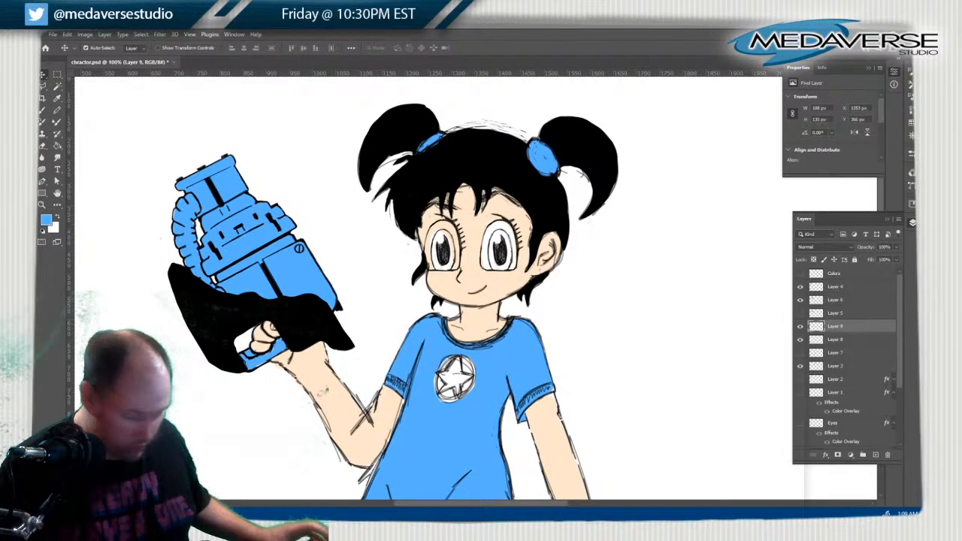
Select Layer 8 together with Layer 9 and merge the two eye layers into one
{"action": "left_click", "coordinate": [835, 339], "text": "shift"}
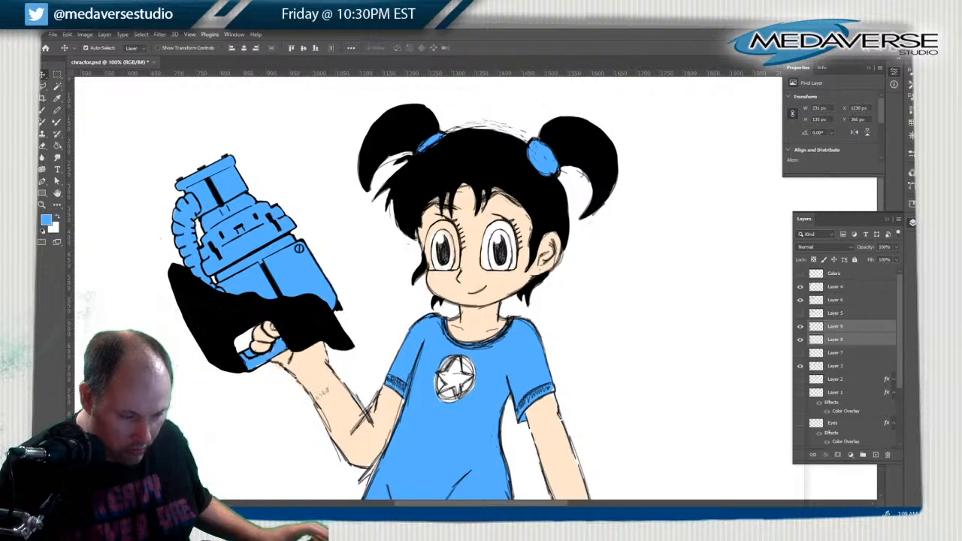
{"action": "left_click", "coordinate": [105, 34]}
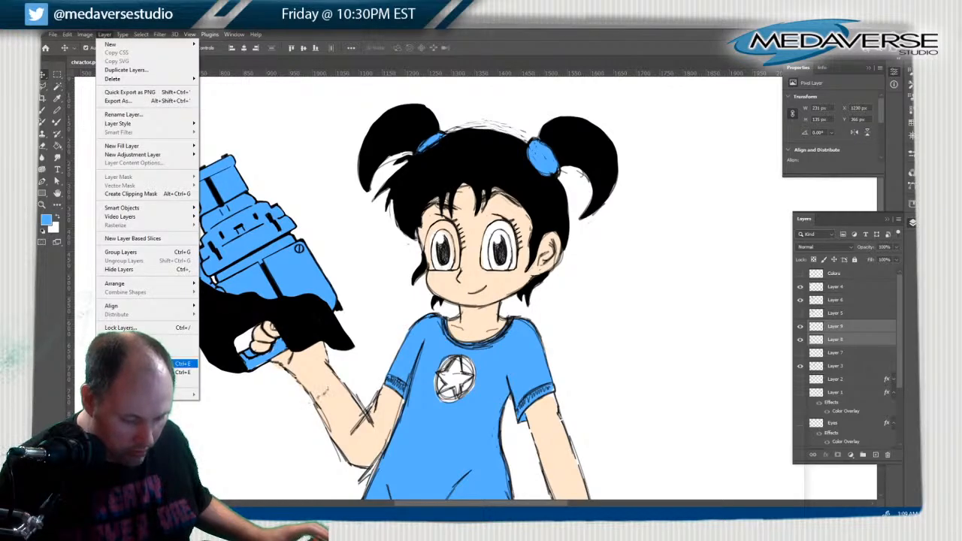
{"action": "left_click", "coordinate": [182, 364]}
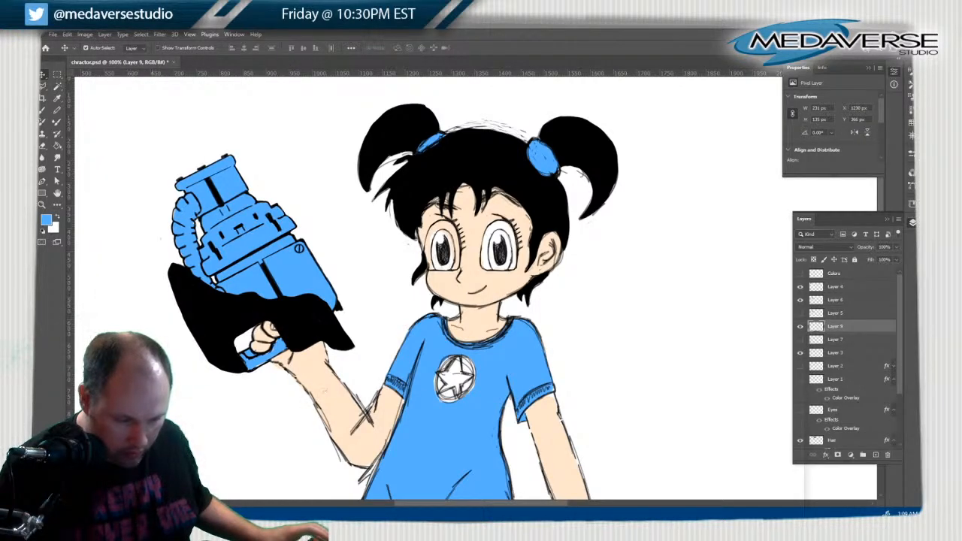
Apply a Perspective transform to the merged eyes, shortening the side nearest the blaster to follow the angle of the face
{"action": "left_click", "coordinate": [67, 34]}
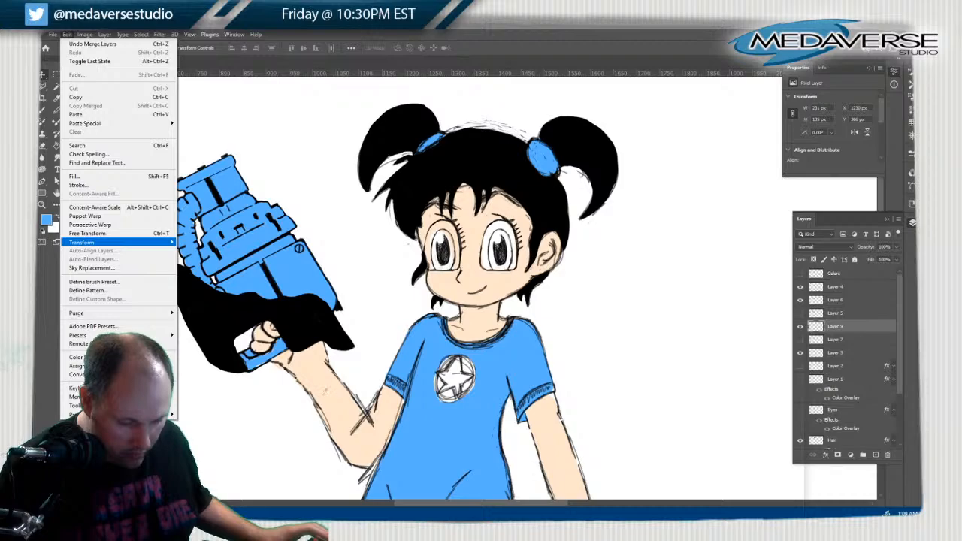
{"action": "mouse_move", "coordinate": [113, 242]}
{"action": "left_click", "coordinate": [197, 290]}
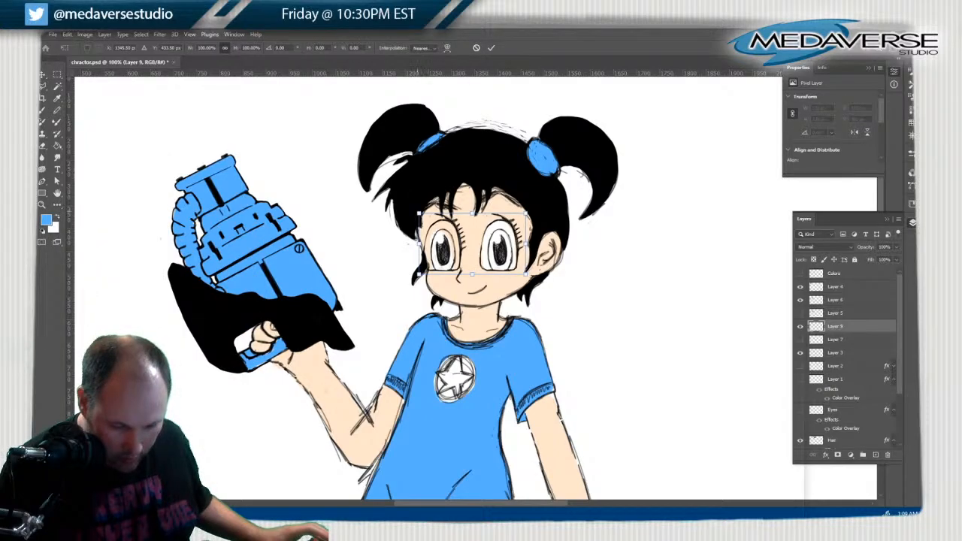
{"action": "left_click_drag", "start_coordinate": [418, 214], "coordinate": [422, 238]}
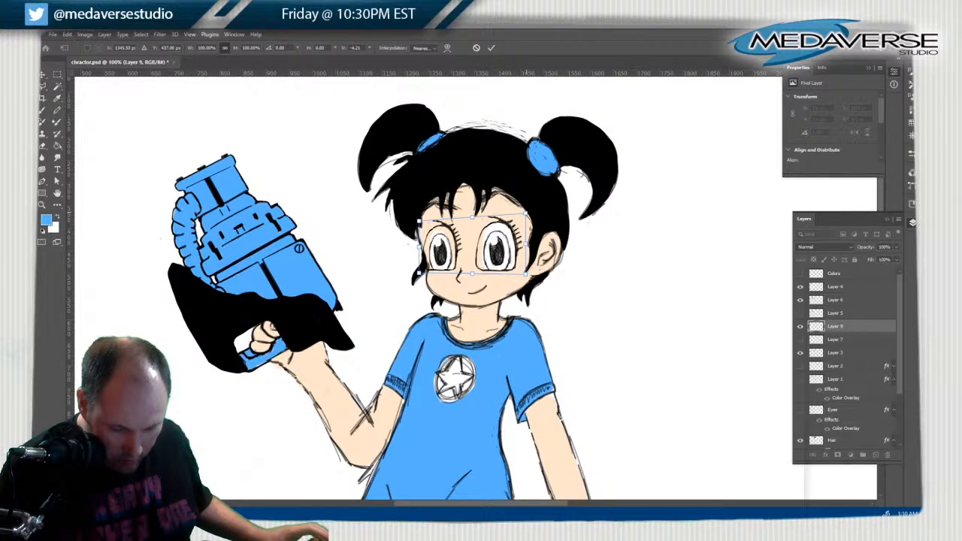
Free-transform the eyes to about 93% width and 97% height, fit them to the eye whites and apply the transform
{"action": "left_click", "coordinate": [67, 35]}
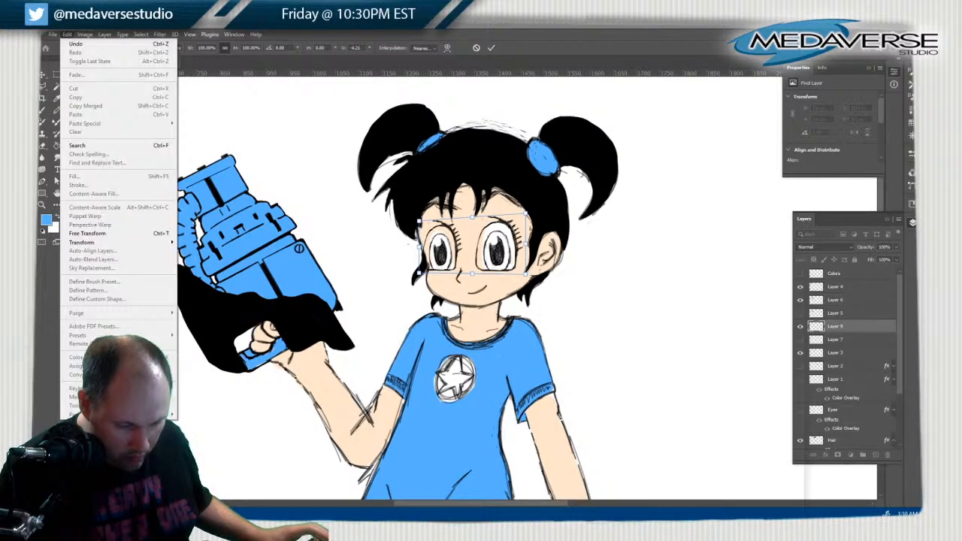
{"action": "left_click", "coordinate": [81, 233]}
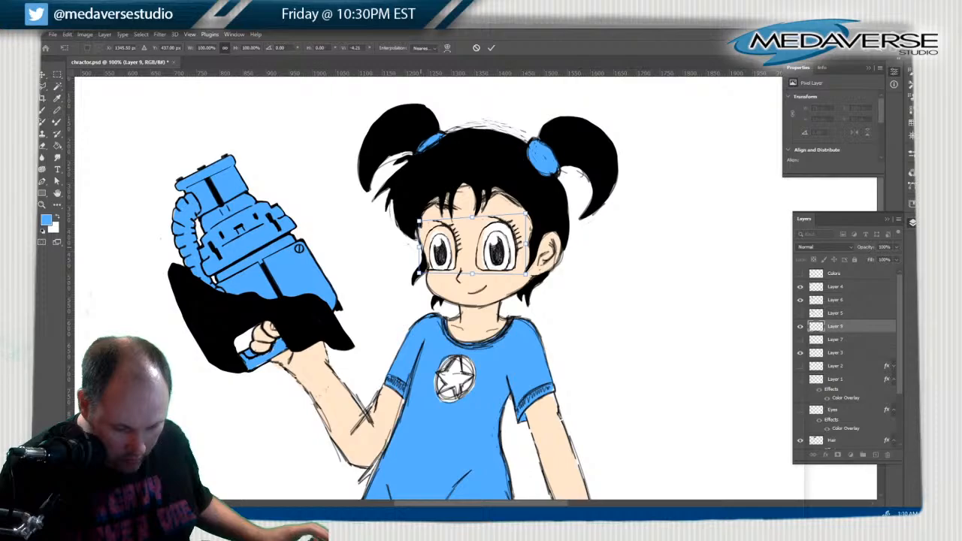
{"action": "left_click_drag", "start_coordinate": [421, 248], "coordinate": [426, 247]}
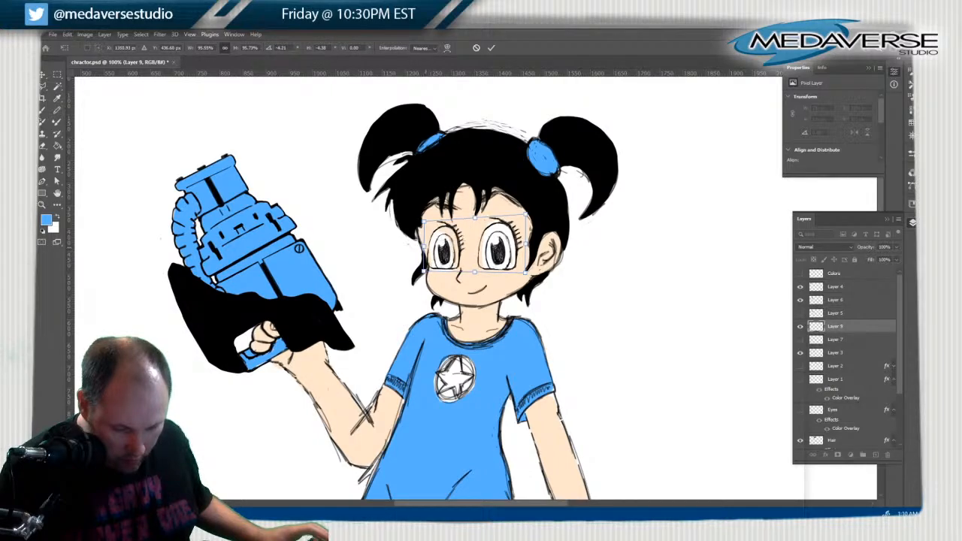
{"action": "left_click_drag", "start_coordinate": [525, 244], "coordinate": [523, 244]}
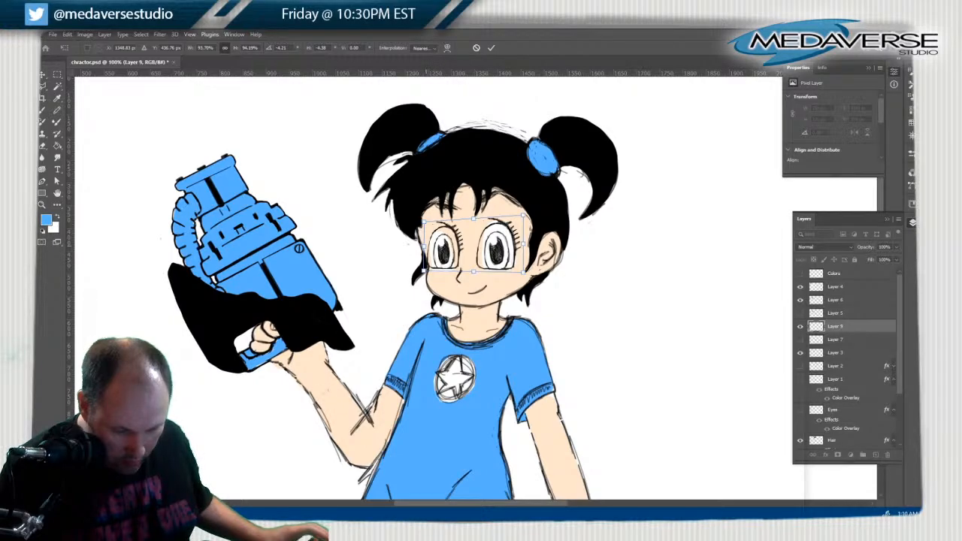
{"action": "left_click_drag", "start_coordinate": [422, 220], "coordinate": [421, 220]}
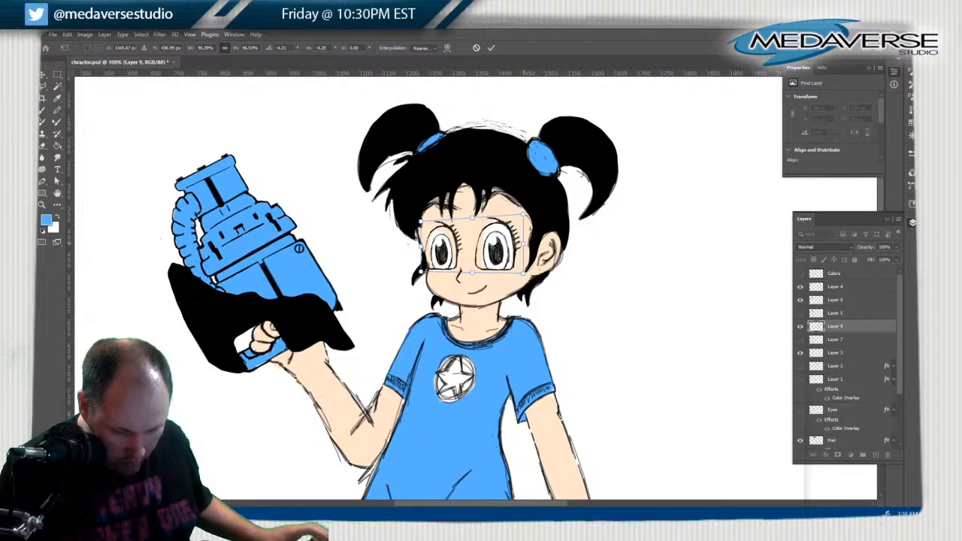
{"action": "left_click_drag", "start_coordinate": [524, 219], "coordinate": [523, 219]}
{"action": "left_click_drag", "start_coordinate": [422, 219], "coordinate": [426, 219]}
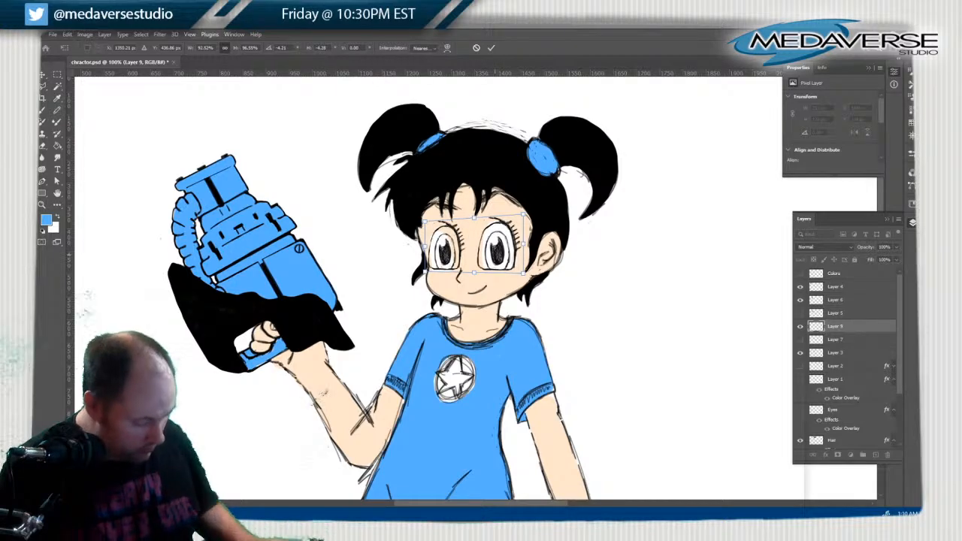
{"action": "key", "text": "Right"}
{"action": "key", "text": "Right"}
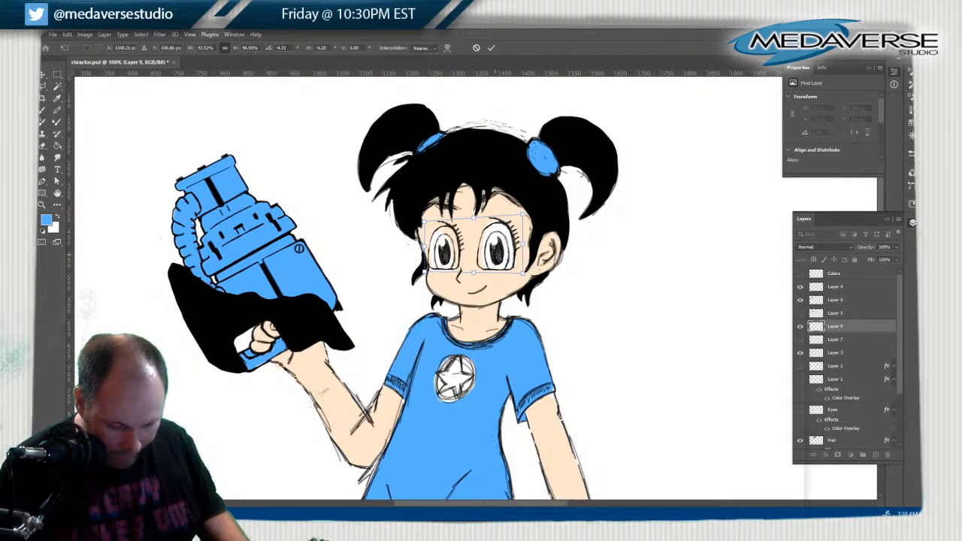
{"action": "key", "text": "Right"}
{"action": "key", "text": "Right"}
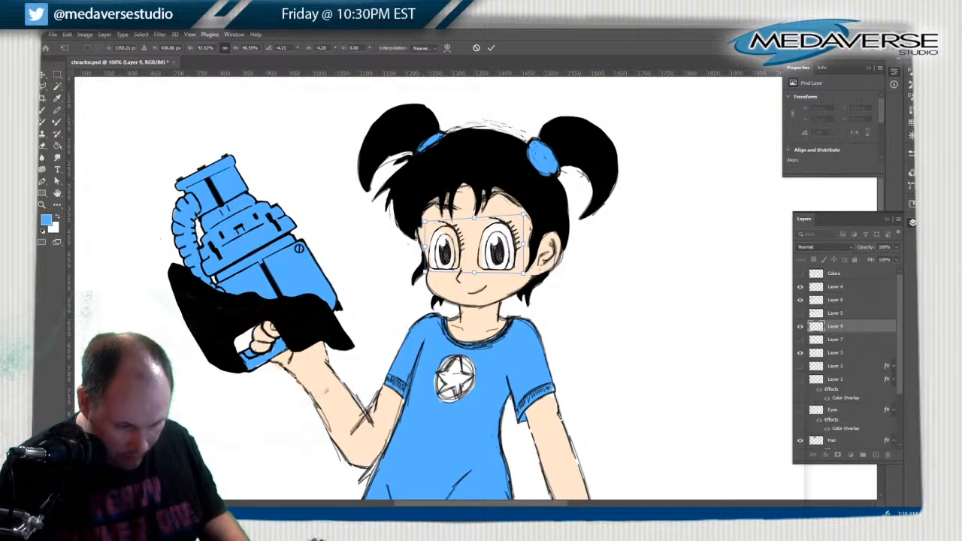
{"action": "key", "text": "Return"}
Select only the eye nearest the blaster and nudge it outward, away from the nose, to about X 1235 px
{"action": "left_click_drag", "start_coordinate": [453, 254], "coordinate": [465, 272]}
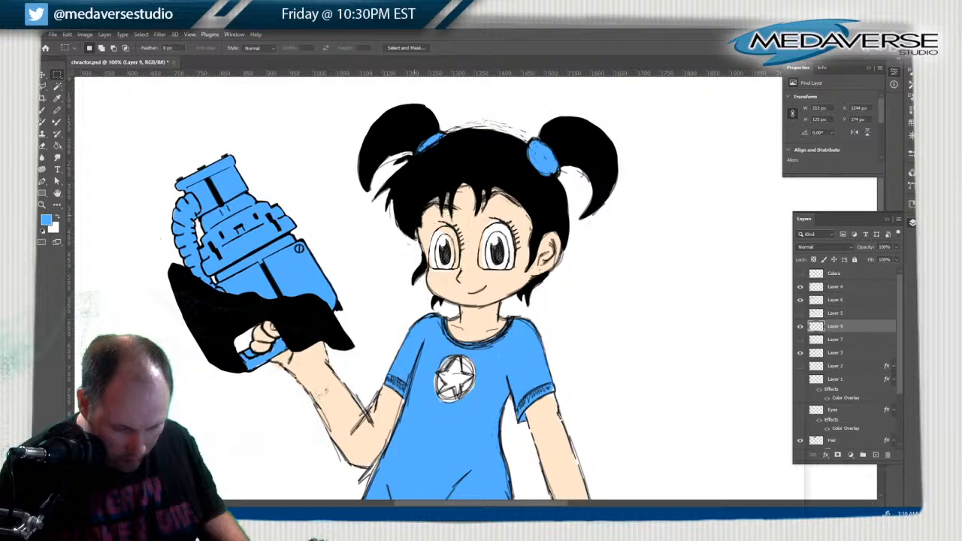
{"action": "key", "text": "v"}
{"action": "key", "text": "Left"}
{"action": "key", "text": "Left"}
{"action": "key", "text": "Left"}
{"action": "key", "text": "Left"}
{"action": "key", "text": "Left"}
{"action": "key", "text": "Left"}
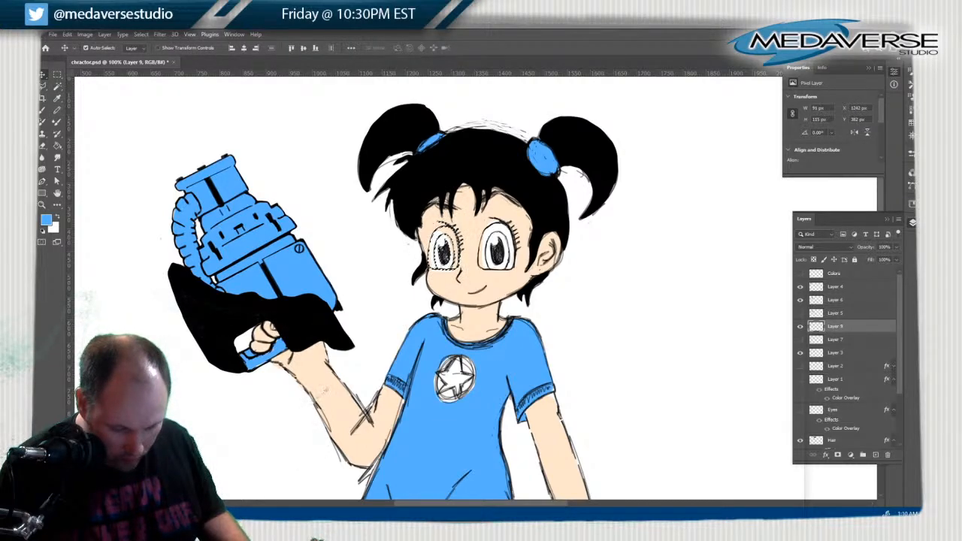
{"action": "key", "text": "Left"}
{"action": "key", "text": "Left"}
{"action": "key", "text": "Left"}
{"action": "key", "text": "Left"}
{"action": "key", "text": "Left"}
{"action": "key", "text": "Left"}
{"action": "key", "text": "Left"}
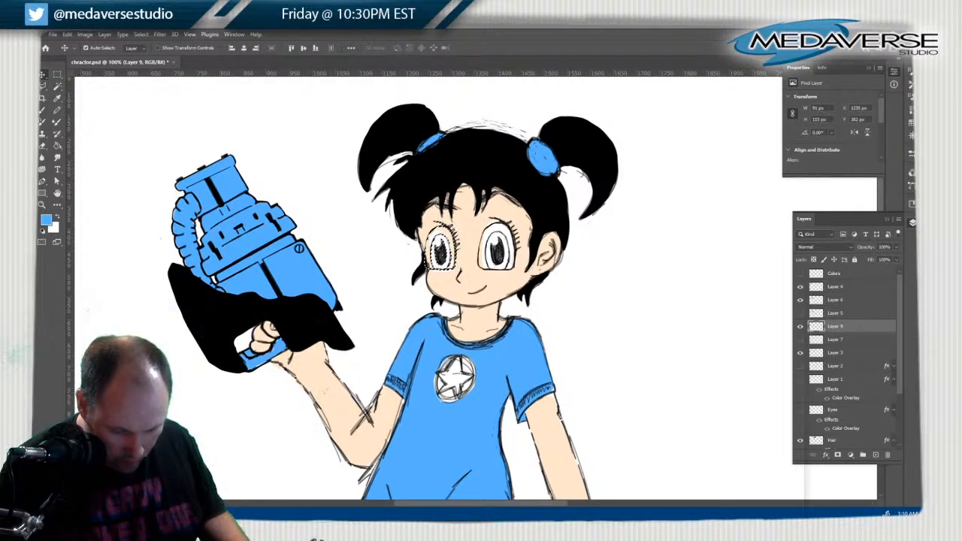
Nudge the selected eye on Layer 9 three pixels to the left and deselect it
{"action": "key", "text": "Left"}
{"action": "key", "text": "Left"}
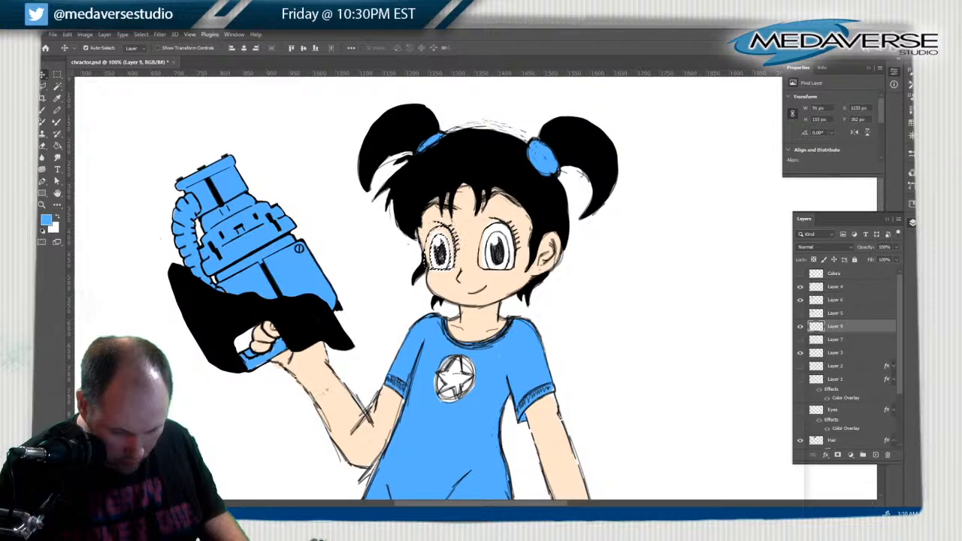
{"action": "key", "text": "Left"}
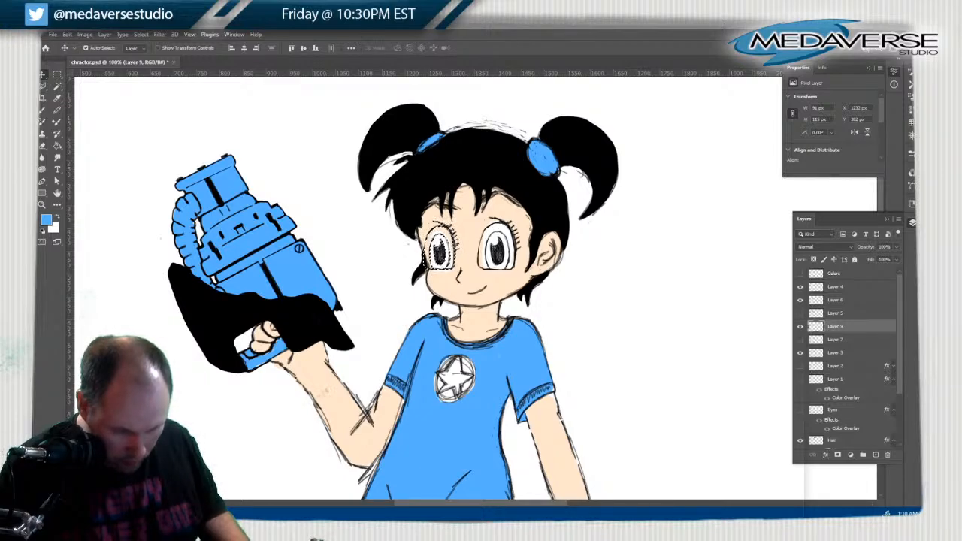
{"action": "key", "text": "m"}
{"action": "key", "text": "ctrl+d"}
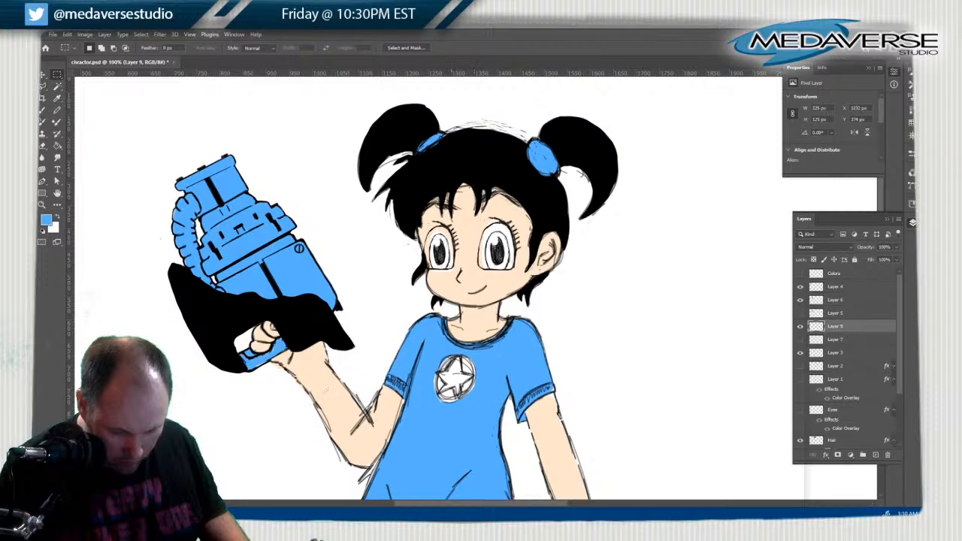
Hide Layer 9 and paint over the white eye areas on the Skin layer with the sampled face skin color
{"action": "left_click", "coordinate": [800, 326]}
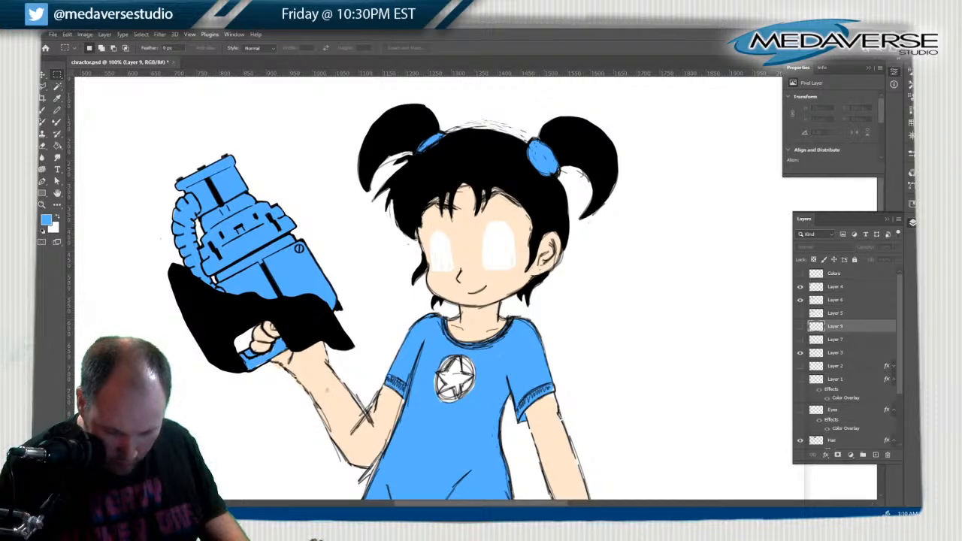
{"action": "scroll", "coordinate": [847, 353], "scroll_direction": "down", "scroll_amount": 3}
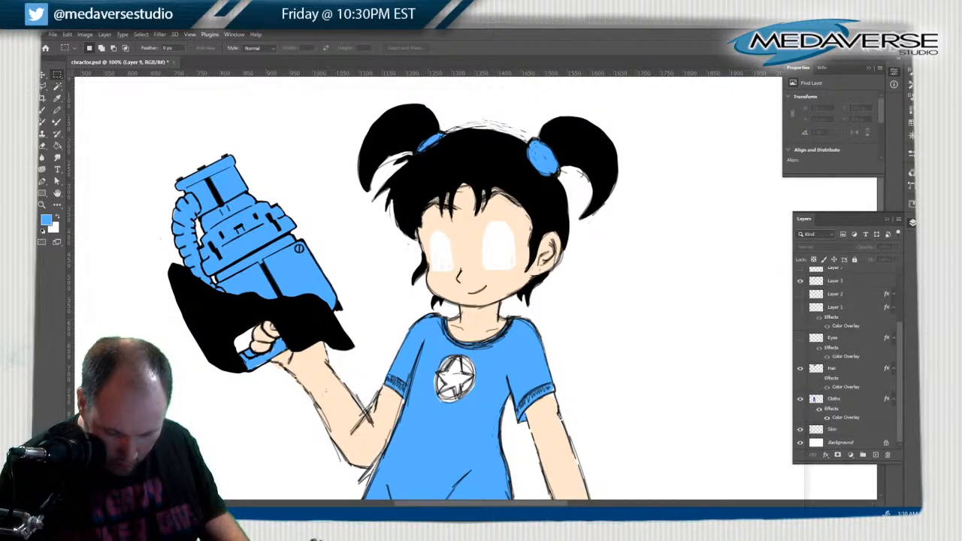
{"action": "left_click", "coordinate": [832, 429]}
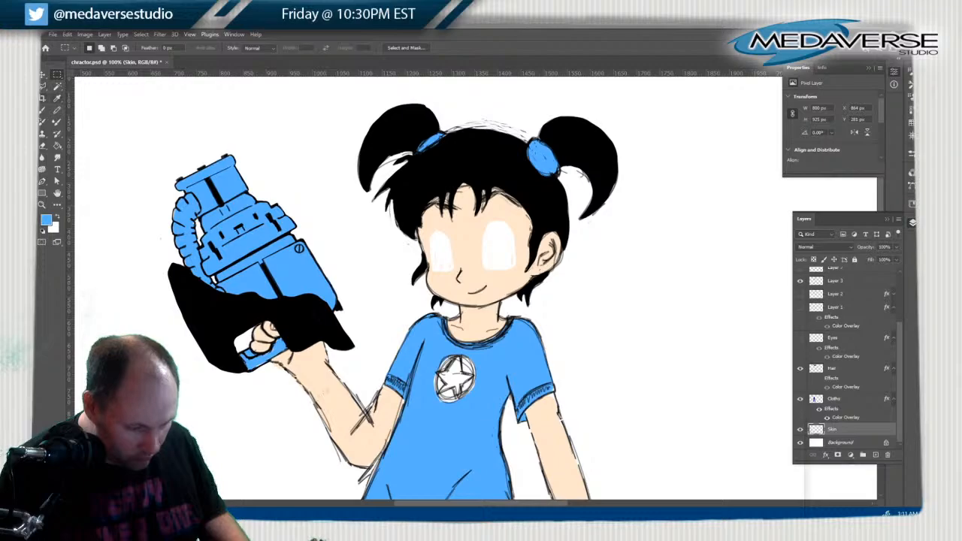
{"action": "key", "text": "i"}
{"action": "left_click", "coordinate": [462, 232]}
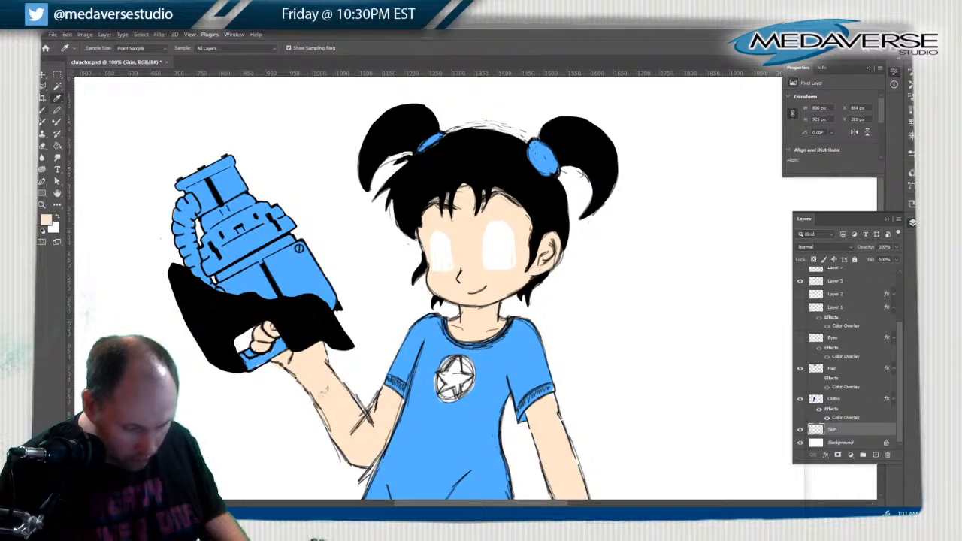
{"action": "key", "text": "b"}
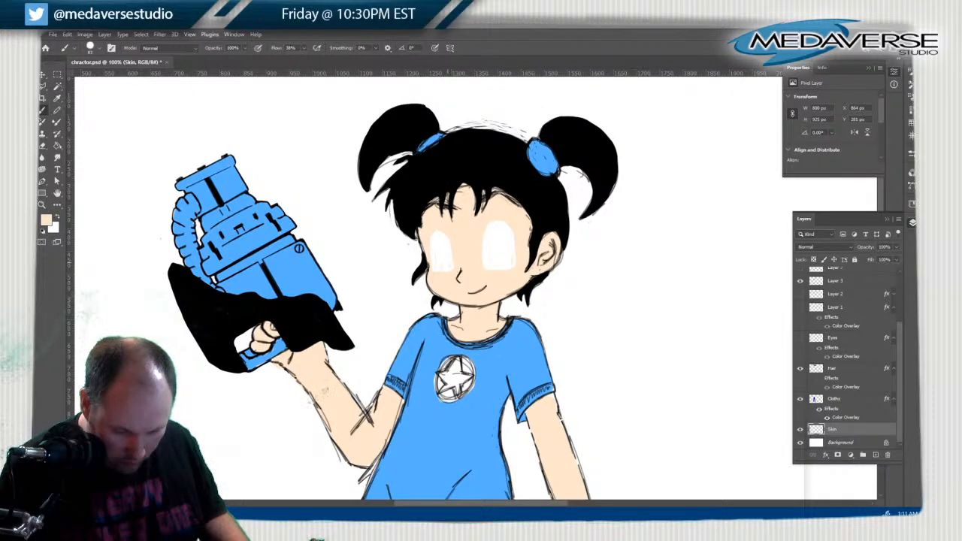
{"action": "left_click_drag", "start_coordinate": [444, 269], "coordinate": [440, 238]}
{"action": "mouse_move", "coordinate": [492, 268]}
{"action": "left_mouse_down"}
{"action": "mouse_move", "coordinate": [490, 242]}
{"action": "mouse_move", "coordinate": [505, 234]}
{"action": "mouse_move", "coordinate": [490, 224]}
{"action": "left_mouse_up"}
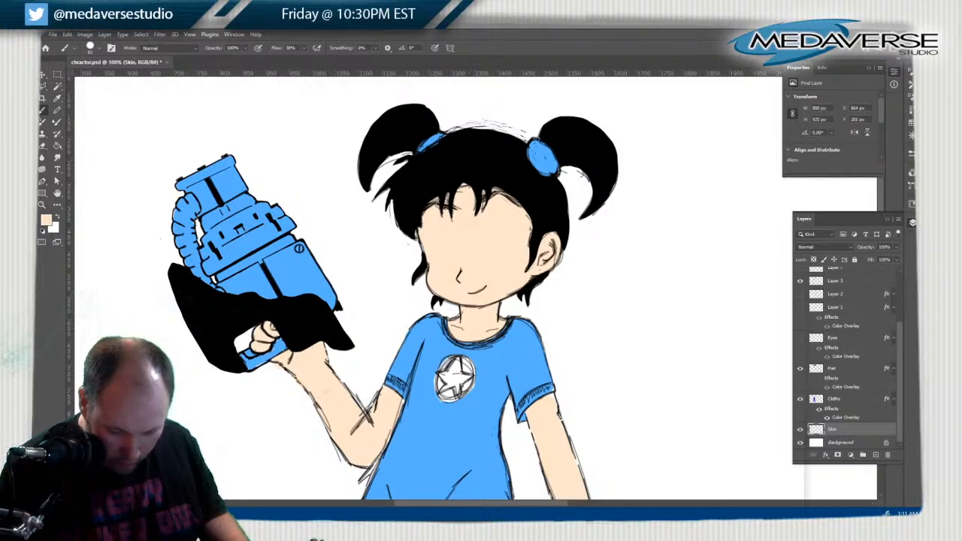
Show Layer 9 with the eye line art again and make it the active layer
{"action": "scroll", "coordinate": [848, 353], "scroll_direction": "up", "scroll_amount": 4}
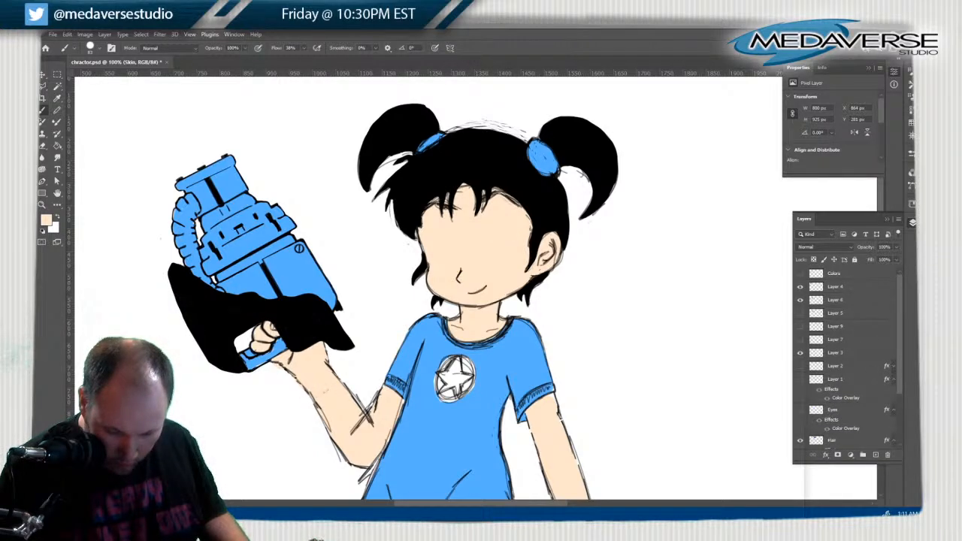
{"action": "left_click", "coordinate": [800, 353]}
{"action": "left_click", "coordinate": [800, 353]}
{"action": "left_click", "coordinate": [800, 339]}
{"action": "left_click", "coordinate": [800, 326]}
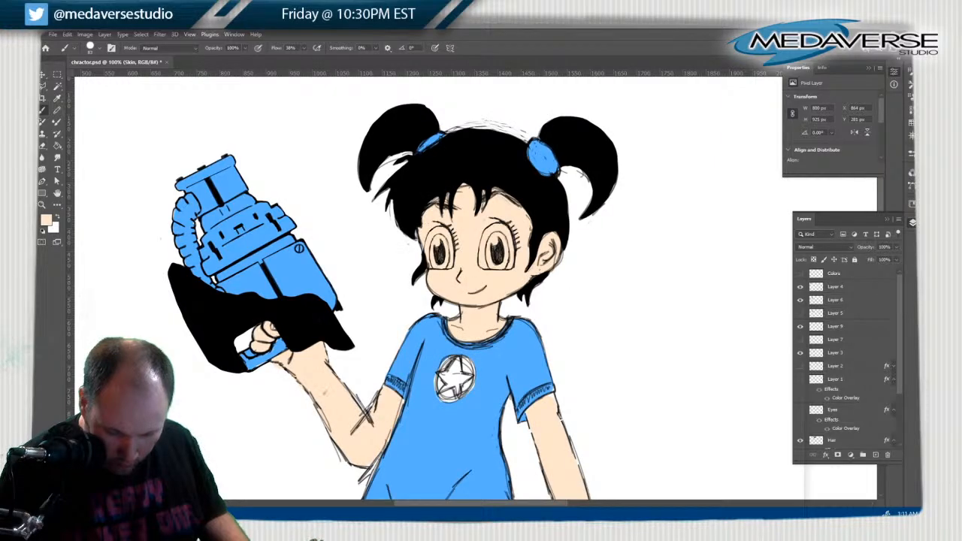
{"action": "left_click", "coordinate": [836, 326]}
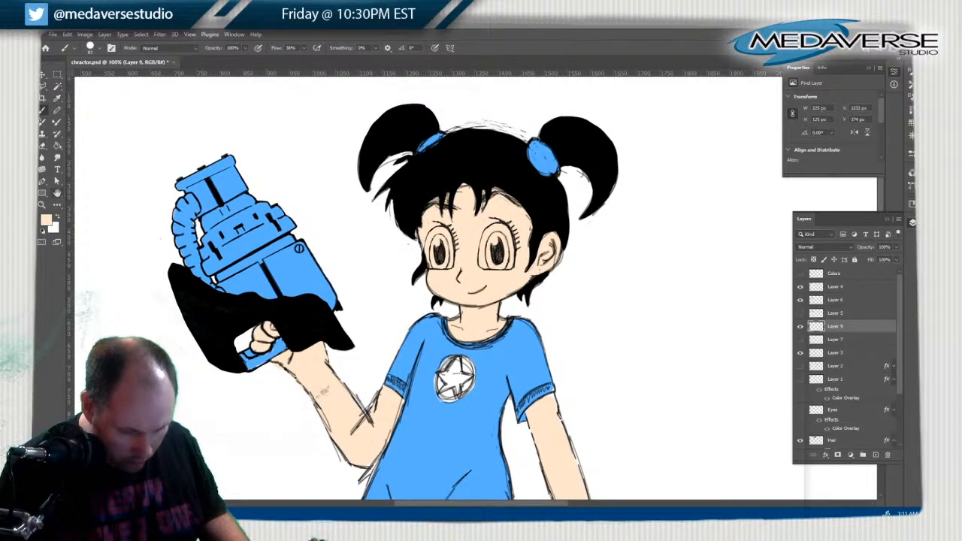
Outline the left eye's iris and pupil with a polygonal lasso selection, staying inside the outer eye outline
{"action": "left_click", "coordinate": [43, 204]}
{"action": "left_click", "coordinate": [465, 236]}
{"action": "left_click", "coordinate": [465, 236]}
{"action": "left_click", "coordinate": [465, 237]}
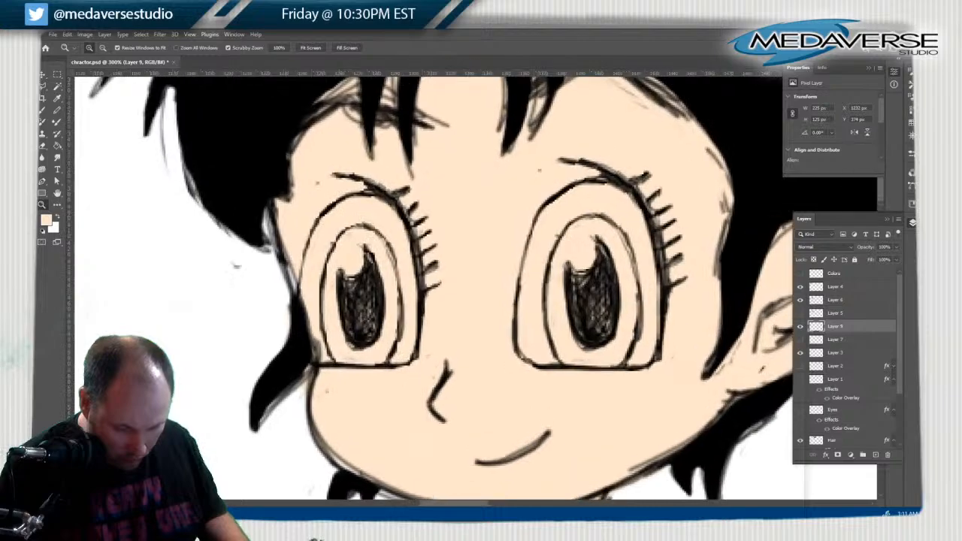
{"action": "scroll", "coordinate": [473, 237], "scroll_direction": "down", "scroll_amount": 2}
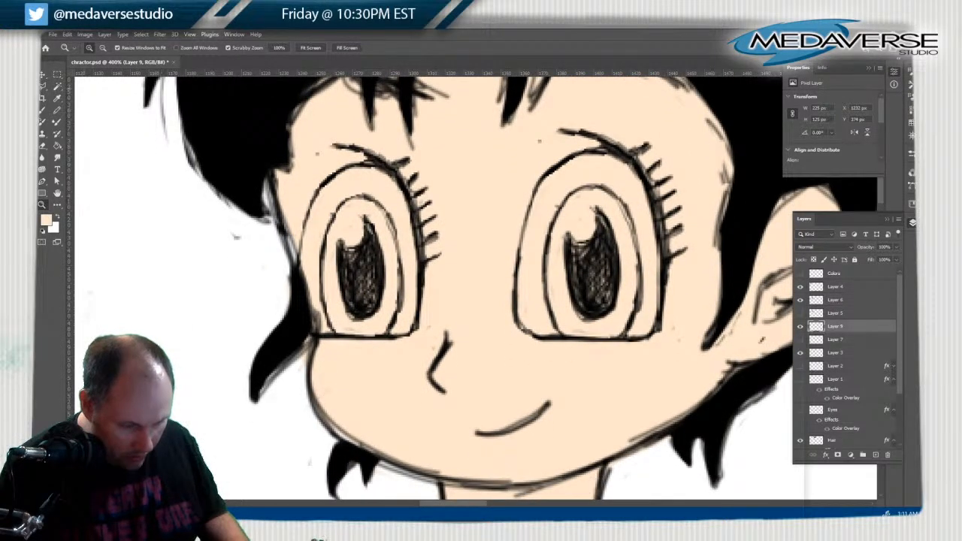
{"action": "left_click", "coordinate": [43, 85]}
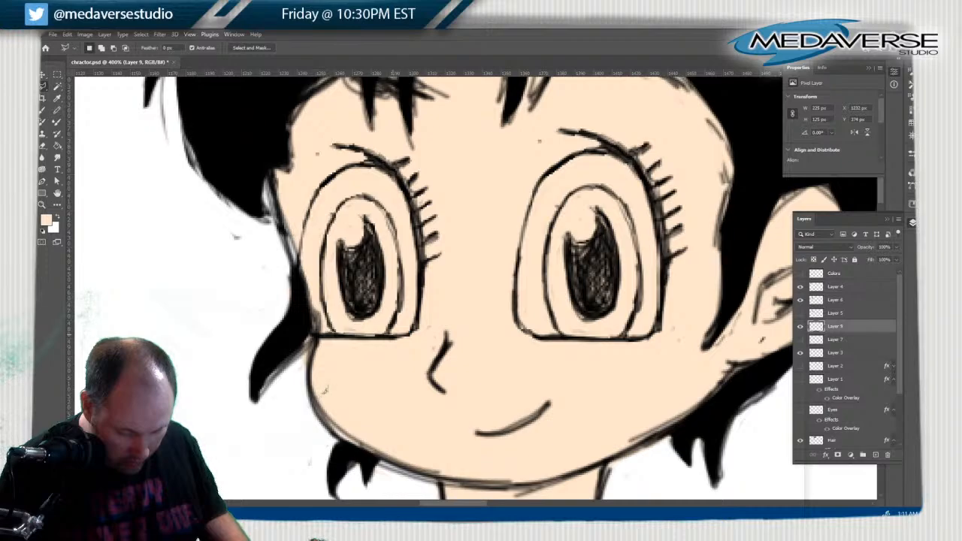
{"action": "left_click_drag", "start_coordinate": [412, 266], "coordinate": [392, 205]}
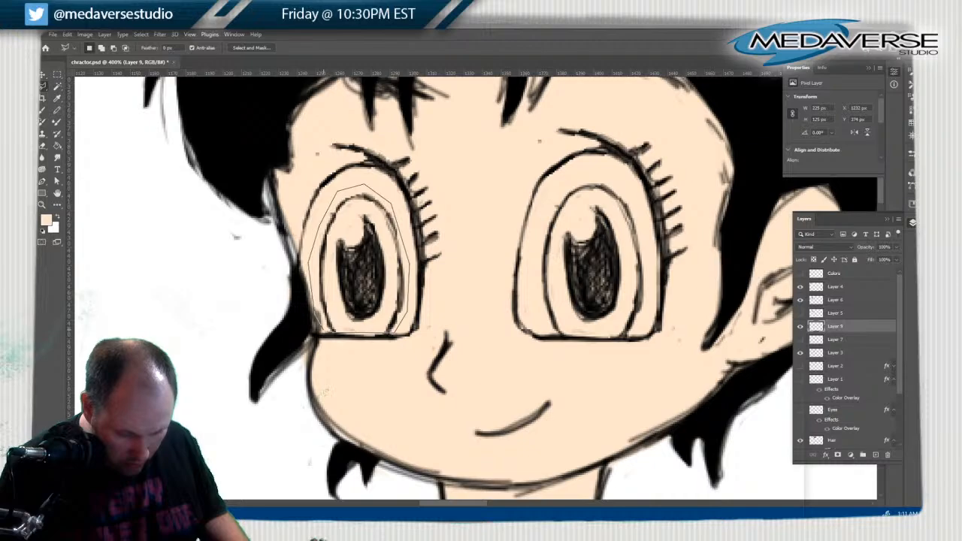
{"action": "left_click", "coordinate": [324, 330]}
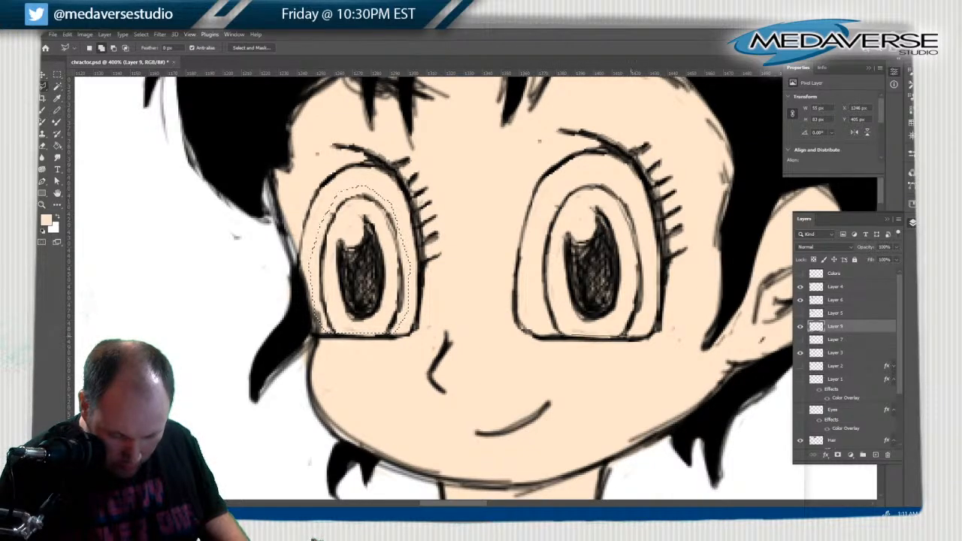
Add the right eye's iris and pupil to the existing lasso selection
{"action": "left_click", "coordinate": [629, 335]}
{"action": "left_click", "coordinate": [643, 323]}
{"action": "left_click", "coordinate": [650, 280]}
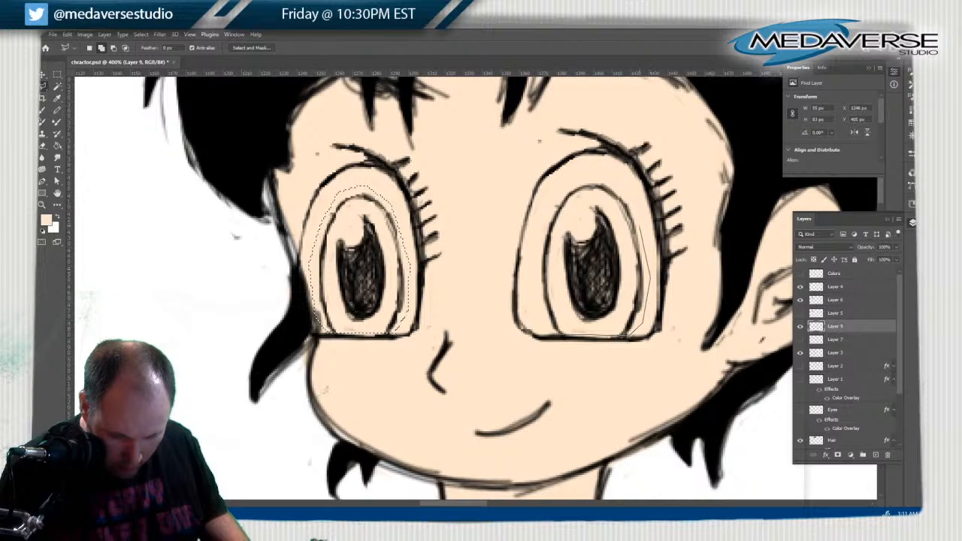
{"action": "left_click", "coordinate": [640, 231]}
{"action": "left_click", "coordinate": [608, 177]}
{"action": "left_click", "coordinate": [570, 177]}
{"action": "left_click", "coordinate": [550, 198]}
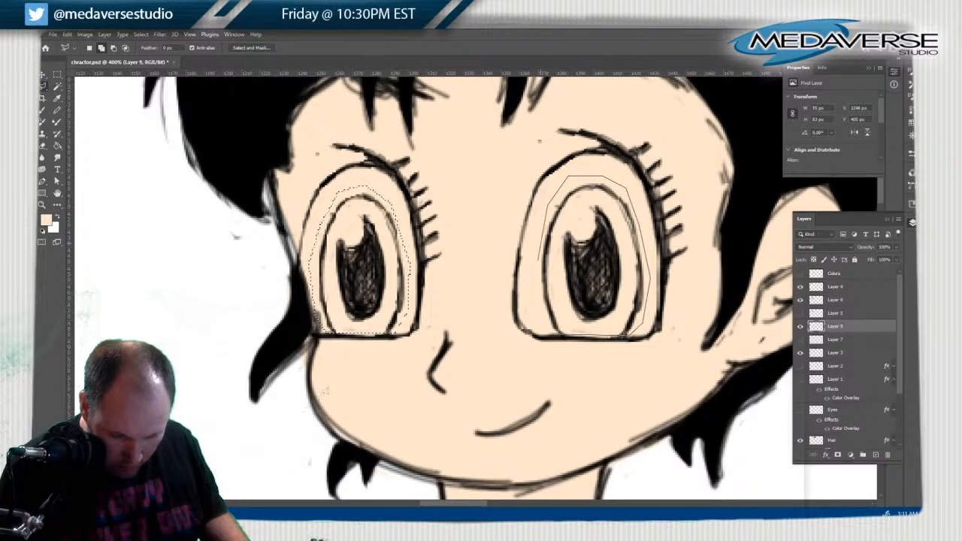
{"action": "left_click", "coordinate": [556, 332]}
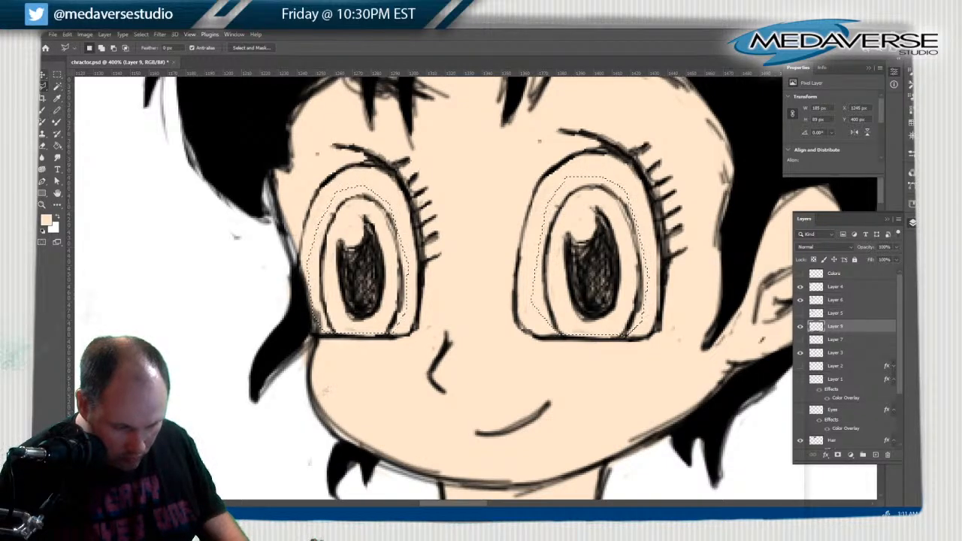
Move the selected irises and pupils on Layer 9 about 10 px to the right and clear the selection
{"action": "left_click", "coordinate": [57, 74]}
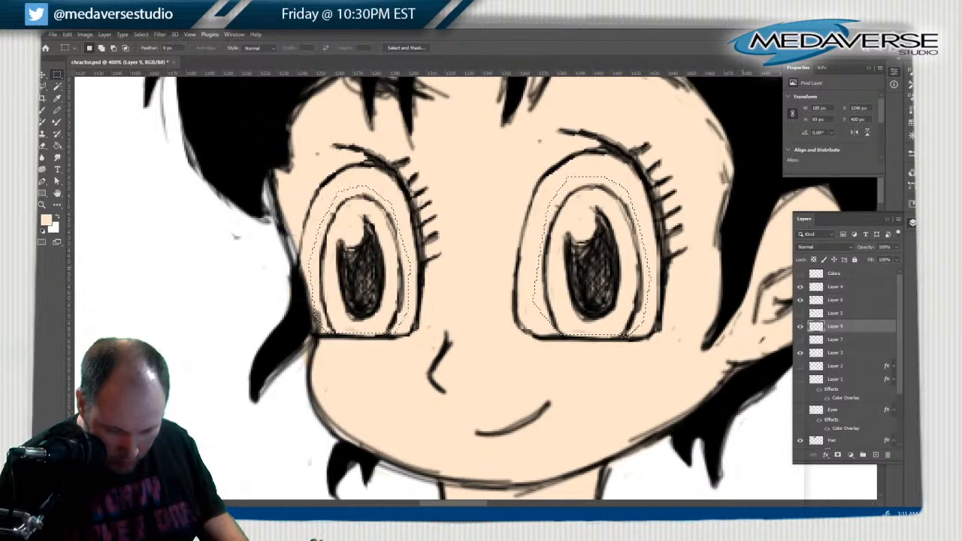
{"action": "key", "text": "l"}
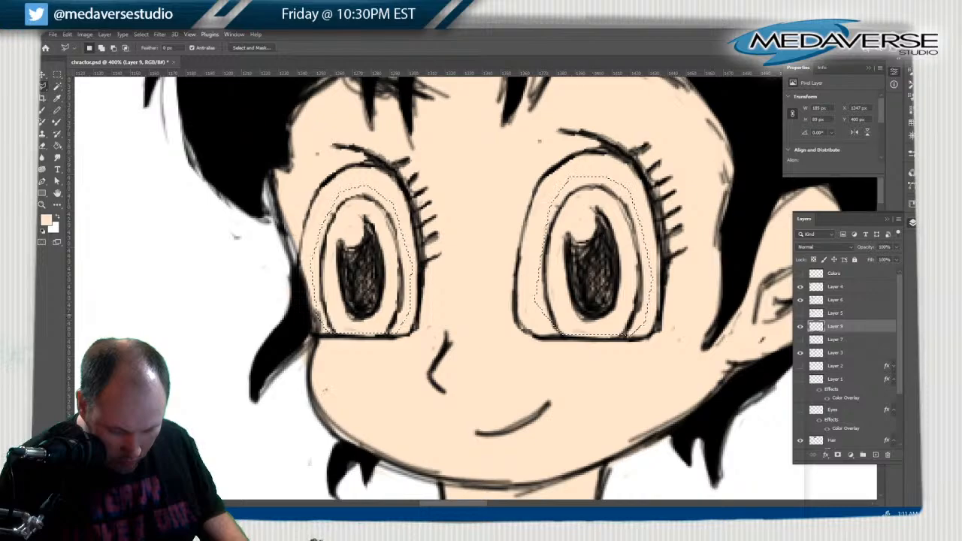
{"action": "left_click", "coordinate": [799, 326]}
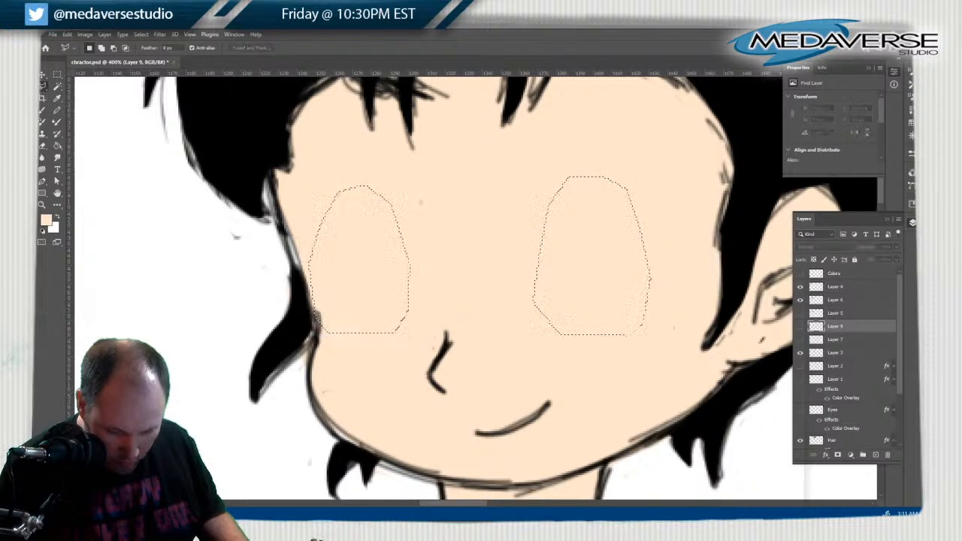
{"action": "left_click", "coordinate": [800, 326]}
{"action": "key", "text": "v"}
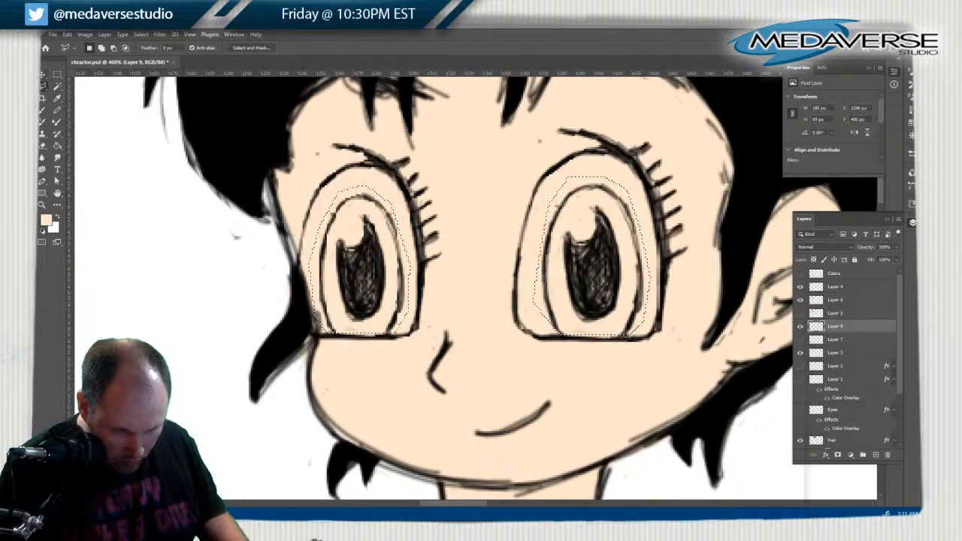
{"action": "left_click_drag", "start_coordinate": [381, 268], "coordinate": [401, 268]}
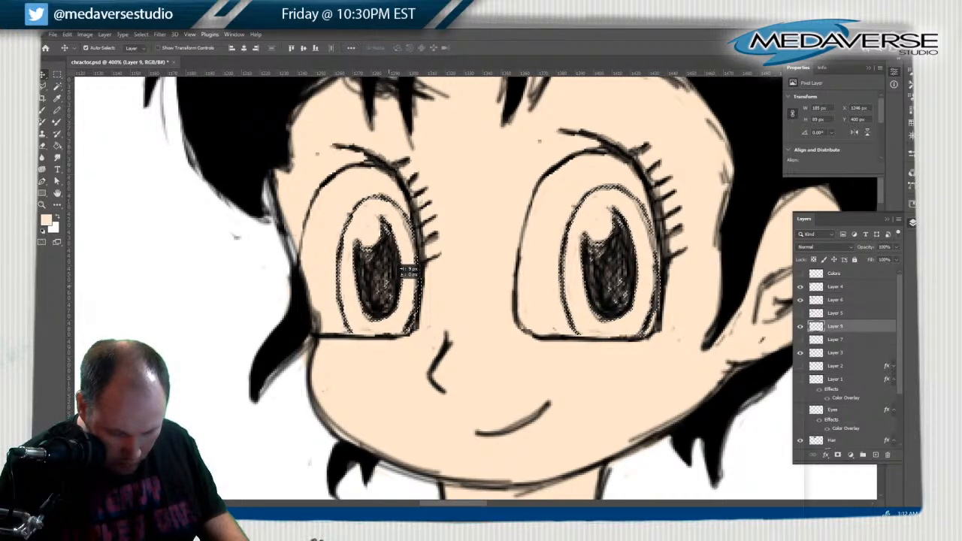
{"action": "left_click_drag", "start_coordinate": [401, 268], "coordinate": [407, 269]}
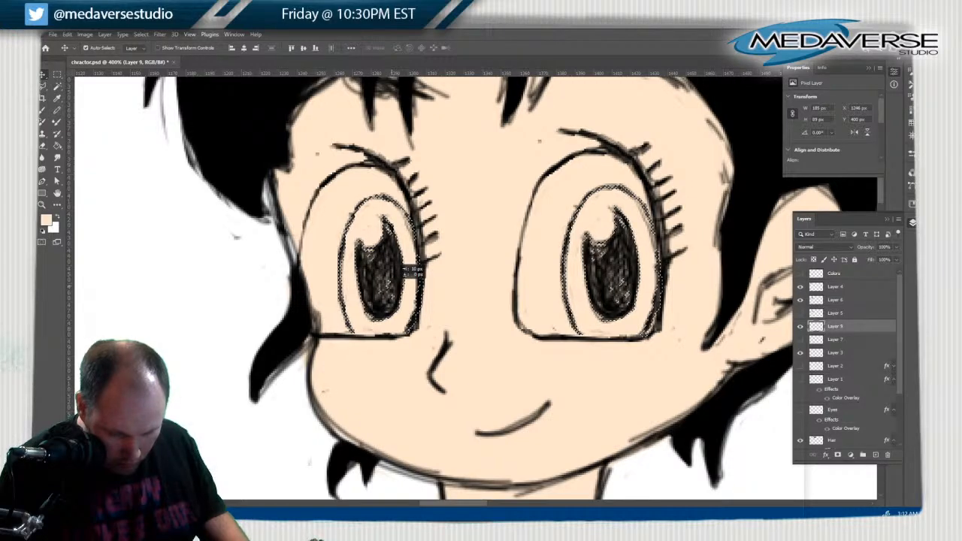
{"action": "key", "text": "m"}
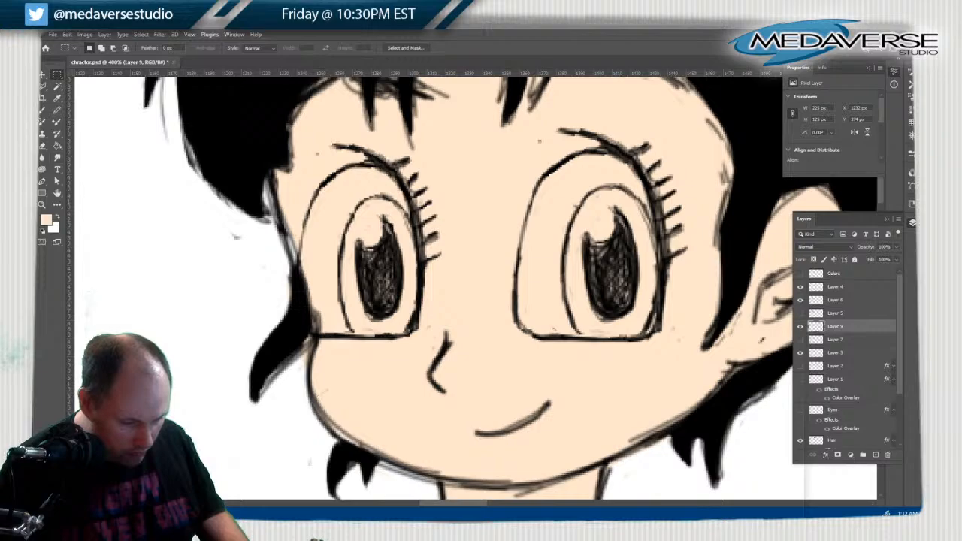
Add a new layer directly above Layer 7 and set up a white brush with a size of 26 px
{"action": "key", "text": "b"}
{"action": "key", "text": "x"}
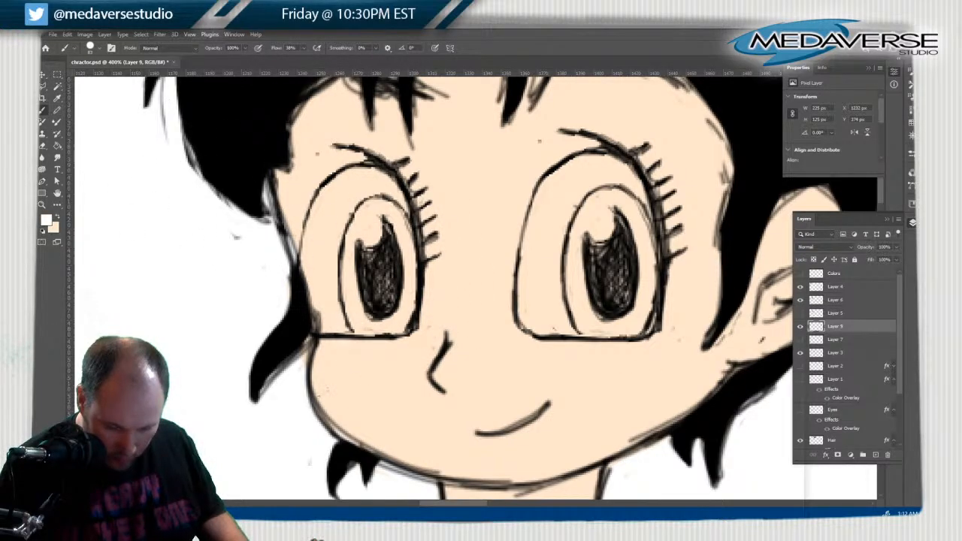
{"action": "left_click", "coordinate": [833, 339]}
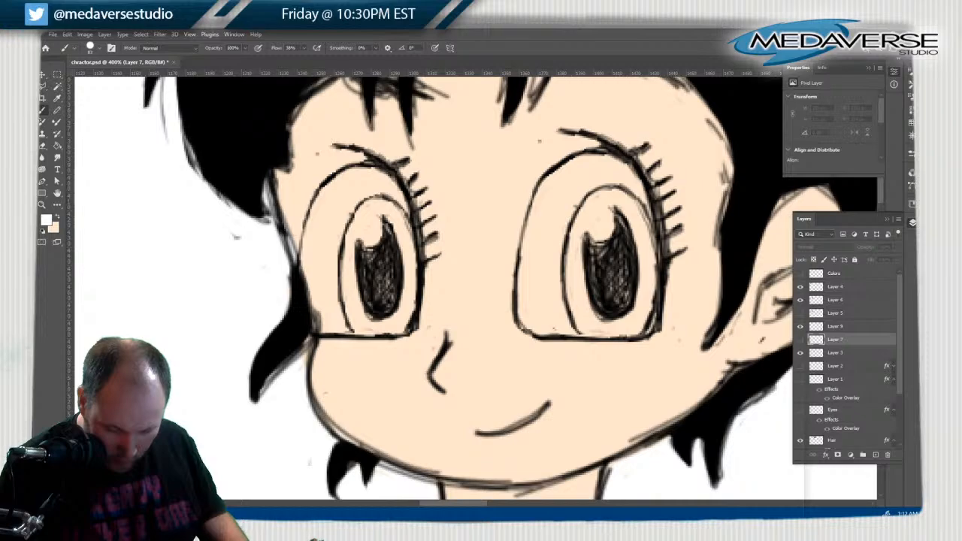
{"action": "key", "text": "ctrl+shift+alt+n"}
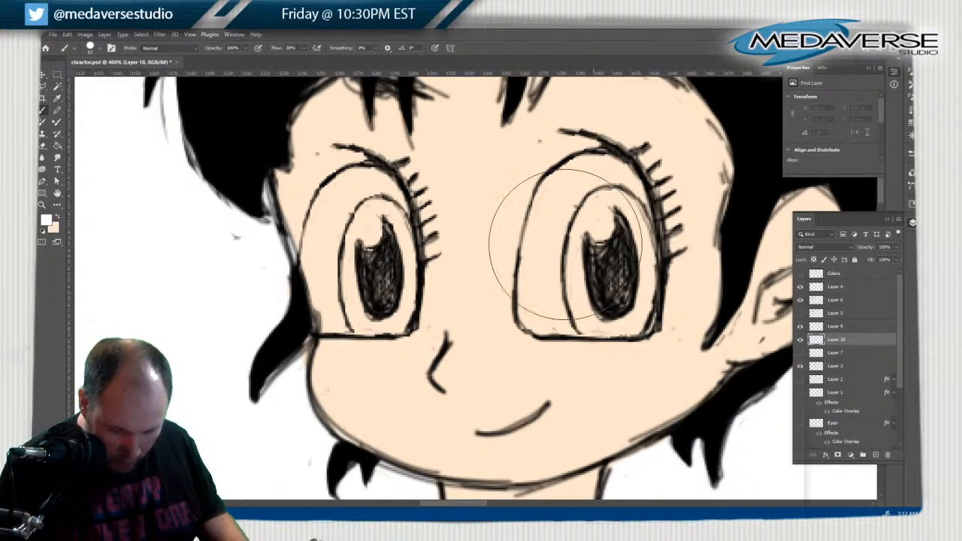
{"action": "left_click", "coordinate": [94, 48]}
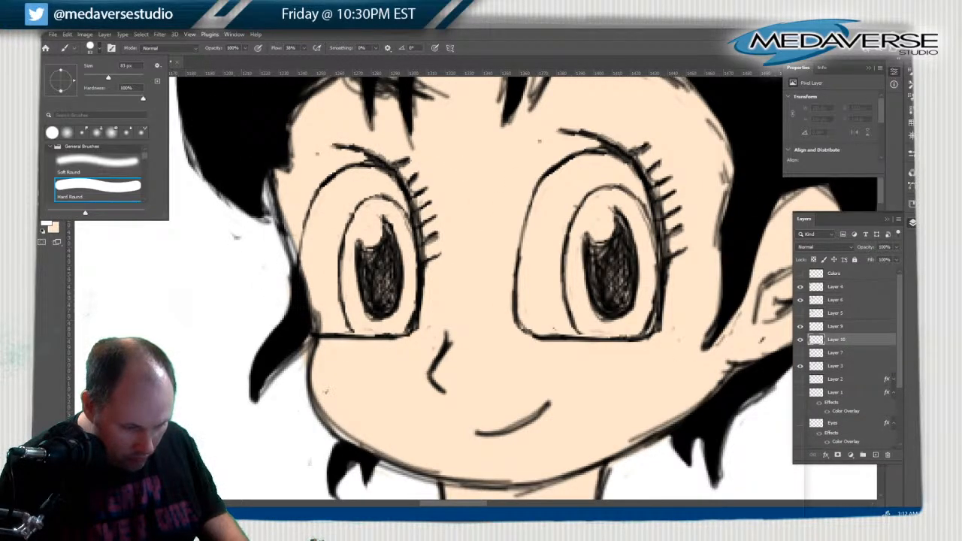
{"action": "type", "text": "26"}
{"action": "key", "text": "Return"}
Paint the inside of both eyes white on the new layer and erase the overspill along the left eye's outer edge
{"action": "mouse_move", "coordinate": [376, 225]}
{"action": "left_mouse_down"}
{"action": "mouse_move", "coordinate": [348, 263]}
{"action": "mouse_move", "coordinate": [350, 296]}
{"action": "mouse_move", "coordinate": [379, 327]}
{"action": "mouse_move", "coordinate": [396, 324]}
{"action": "mouse_move", "coordinate": [412, 297]}
{"action": "mouse_move", "coordinate": [411, 261]}
{"action": "mouse_move", "coordinate": [372, 204]}
{"action": "mouse_move", "coordinate": [344, 185]}
{"action": "mouse_move", "coordinate": [314, 242]}
{"action": "mouse_move", "coordinate": [315, 329]}
{"action": "left_mouse_up"}
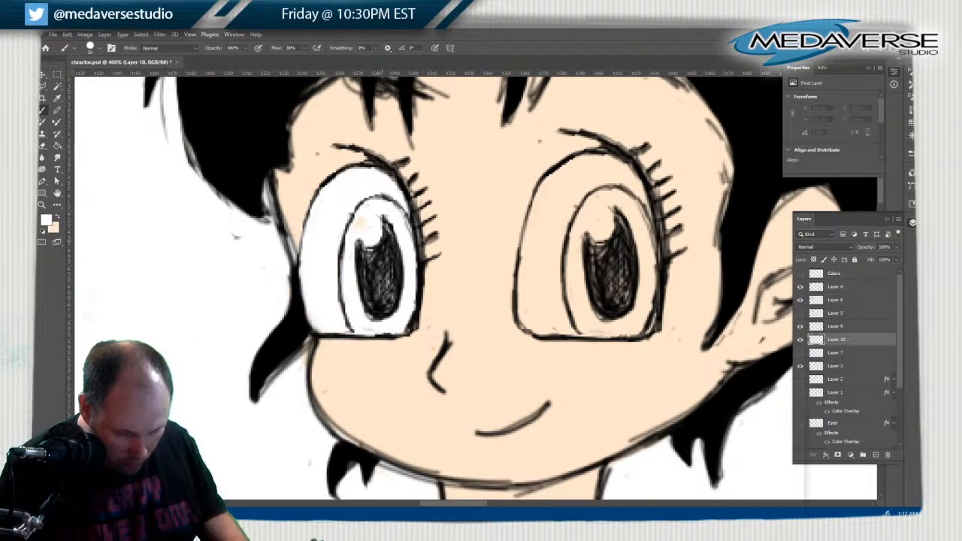
{"action": "mouse_move", "coordinate": [544, 319]}
{"action": "left_mouse_down"}
{"action": "mouse_move", "coordinate": [535, 297]}
{"action": "mouse_move", "coordinate": [549, 255]}
{"action": "mouse_move", "coordinate": [539, 237]}
{"action": "mouse_move", "coordinate": [562, 188]}
{"action": "mouse_move", "coordinate": [579, 169]}
{"action": "mouse_move", "coordinate": [617, 167]}
{"action": "mouse_move", "coordinate": [641, 225]}
{"action": "mouse_move", "coordinate": [648, 287]}
{"action": "mouse_move", "coordinate": [637, 320]}
{"action": "mouse_move", "coordinate": [627, 332]}
{"action": "mouse_move", "coordinate": [597, 329]}
{"action": "mouse_move", "coordinate": [574, 299]}
{"action": "mouse_move", "coordinate": [584, 206]}
{"action": "left_mouse_up"}
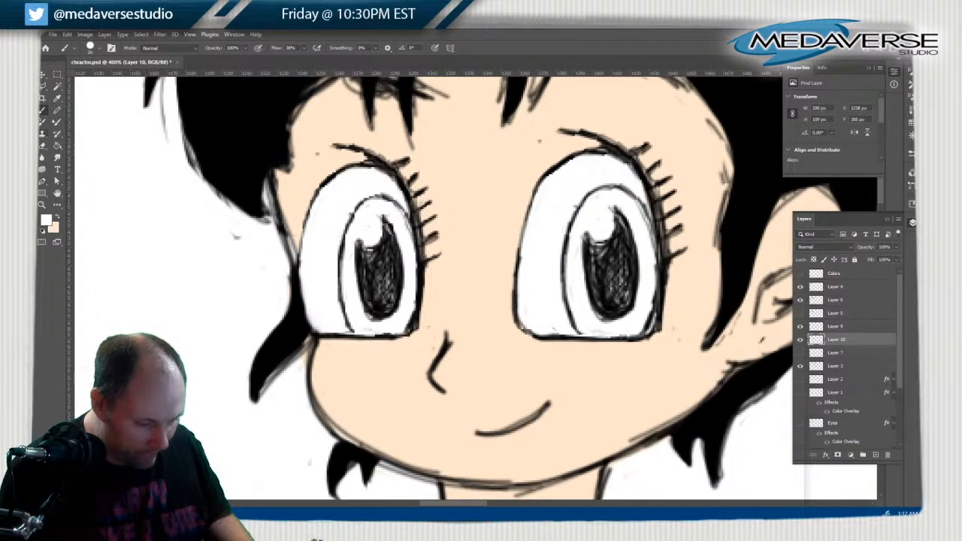
{"action": "key", "text": "e"}
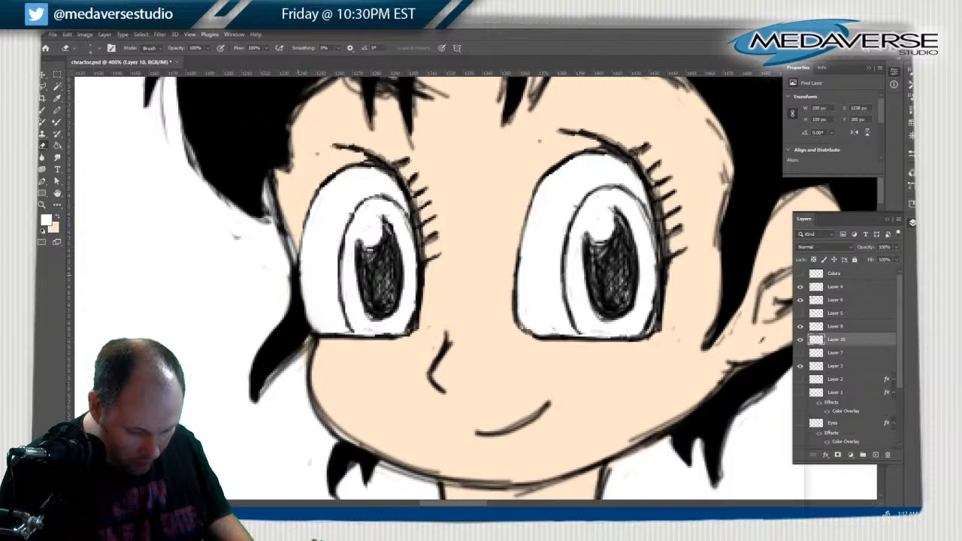
{"action": "mouse_move", "coordinate": [301, 284]}
{"action": "left_mouse_down"}
{"action": "mouse_move", "coordinate": [308, 322]}
{"action": "mouse_move", "coordinate": [303, 267]}
{"action": "left_mouse_up"}
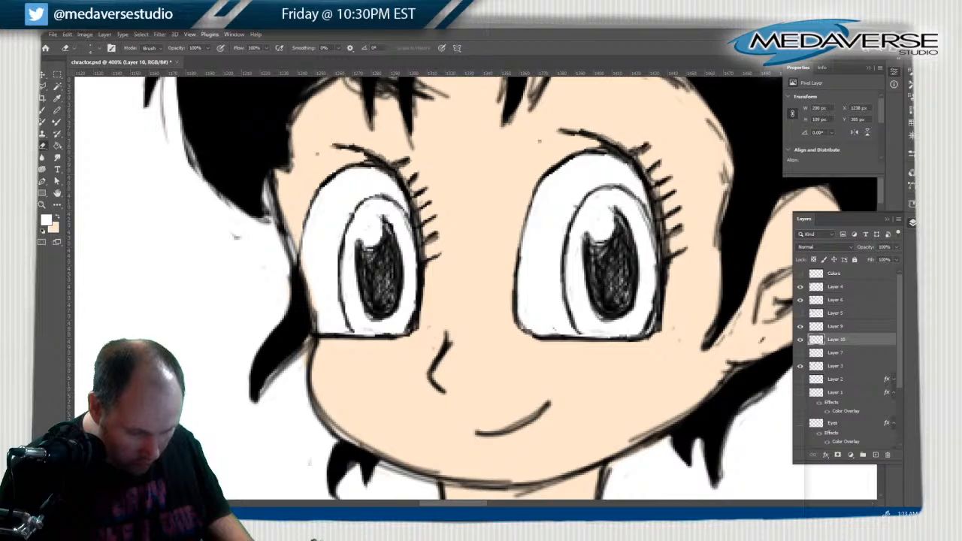
Fill the hair edge along the left eye's outer side in black with a small hard round brush on Layer 10
{"action": "left_click", "coordinate": [43, 109]}
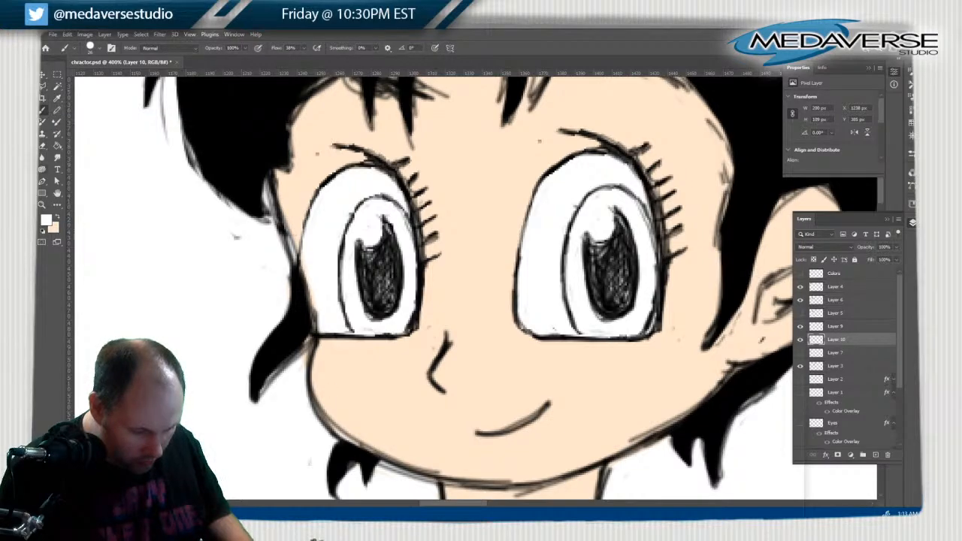
{"action": "key", "text": "d"}
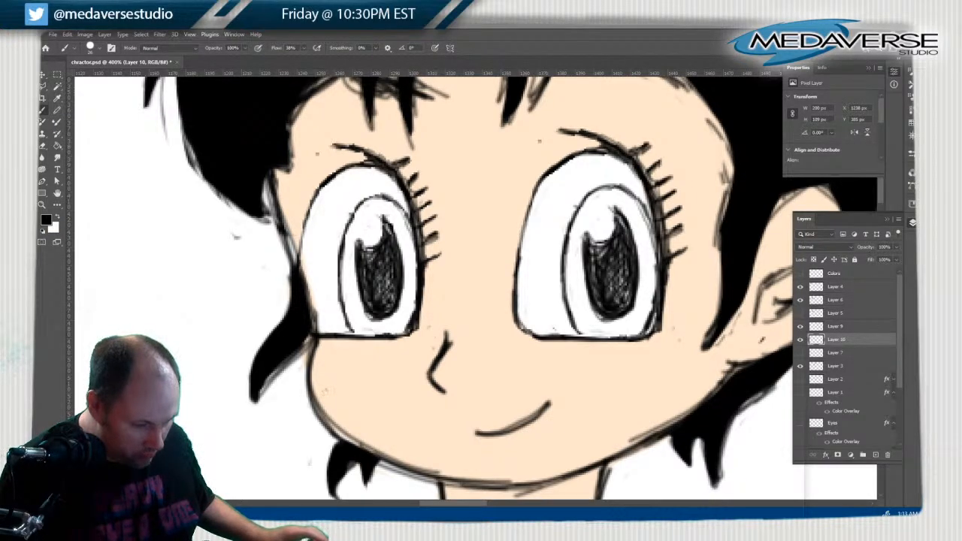
{"action": "left_click", "coordinate": [98, 49]}
{"action": "left_click_drag", "start_coordinate": [90, 79], "coordinate": [87, 79]}
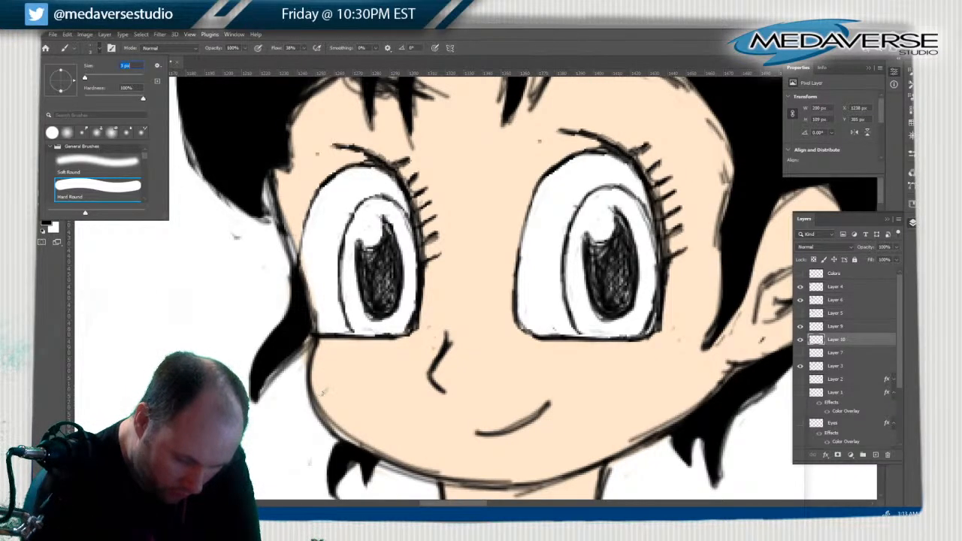
{"action": "key", "text": "Return"}
{"action": "mouse_move", "coordinate": [301, 264]}
{"action": "left_mouse_down"}
{"action": "mouse_move", "coordinate": [317, 331]}
{"action": "mouse_move", "coordinate": [296, 252]}
{"action": "mouse_move", "coordinate": [319, 332]}
{"action": "mouse_move", "coordinate": [279, 209]}
{"action": "mouse_move", "coordinate": [291, 263]}
{"action": "mouse_move", "coordinate": [283, 233]}
{"action": "left_mouse_up"}
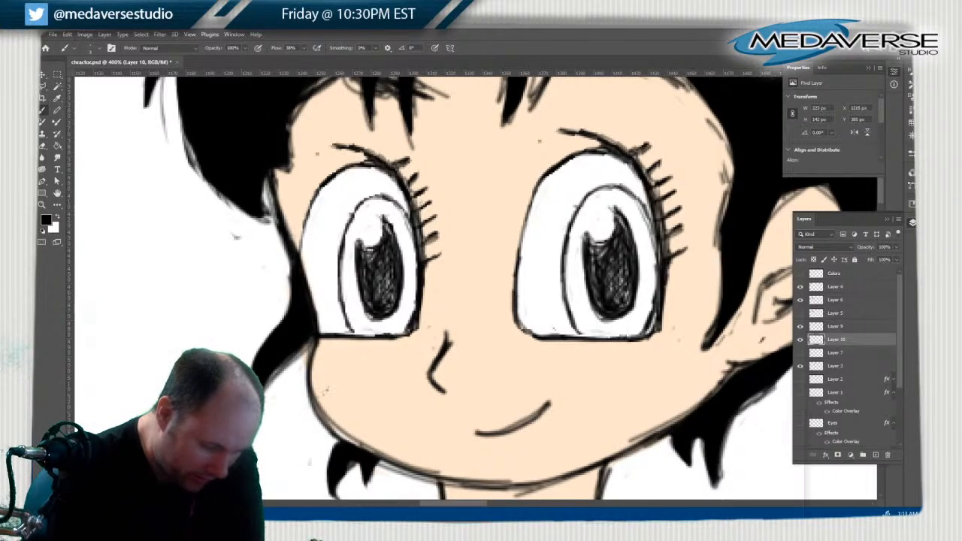
{"action": "key", "text": "x"}
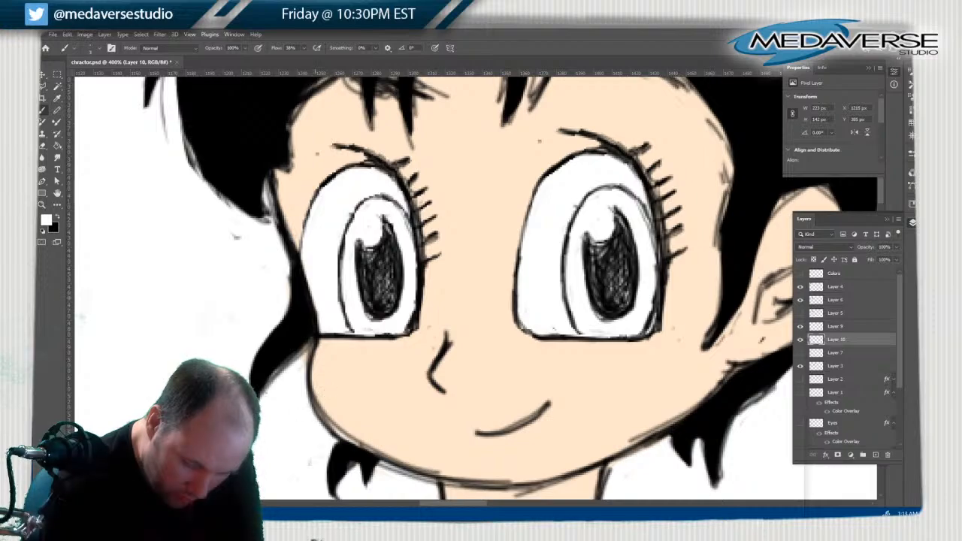
{"action": "left_click", "coordinate": [45, 219]}
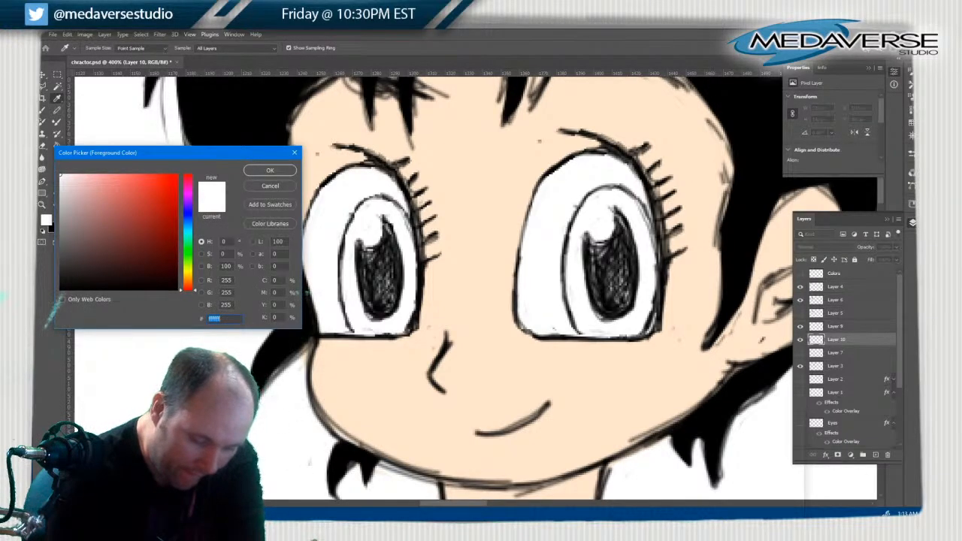
{"action": "left_click", "coordinate": [269, 185]}
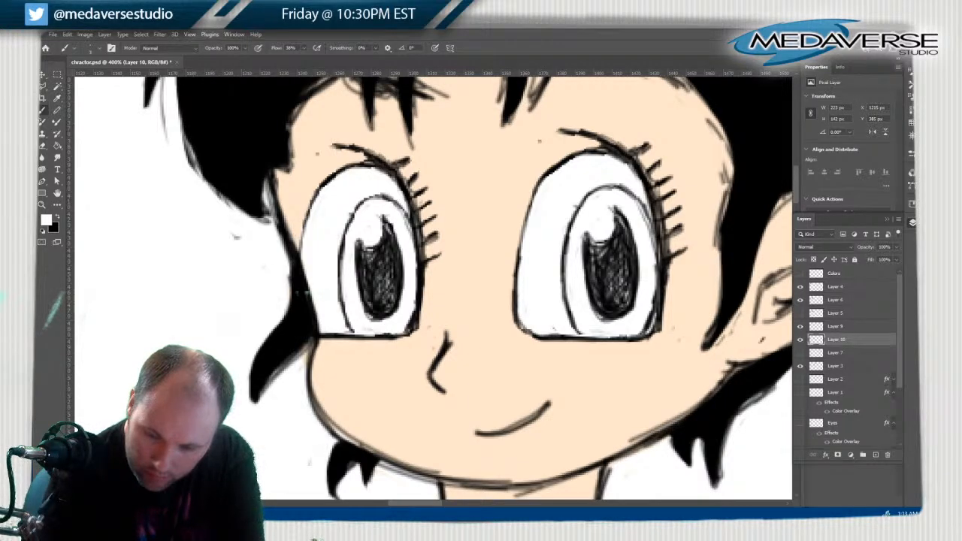
Close the Properties and Info panels to free the canvas area
{"action": "left_click", "coordinate": [899, 67]}
{"action": "left_click", "coordinate": [877, 71]}
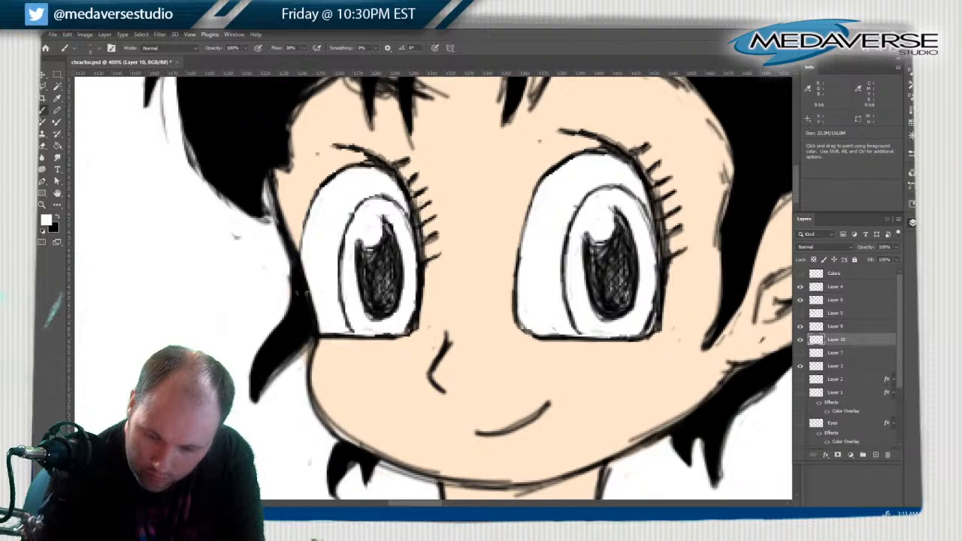
{"action": "left_click", "coordinate": [898, 67]}
{"action": "left_click", "coordinate": [879, 96]}
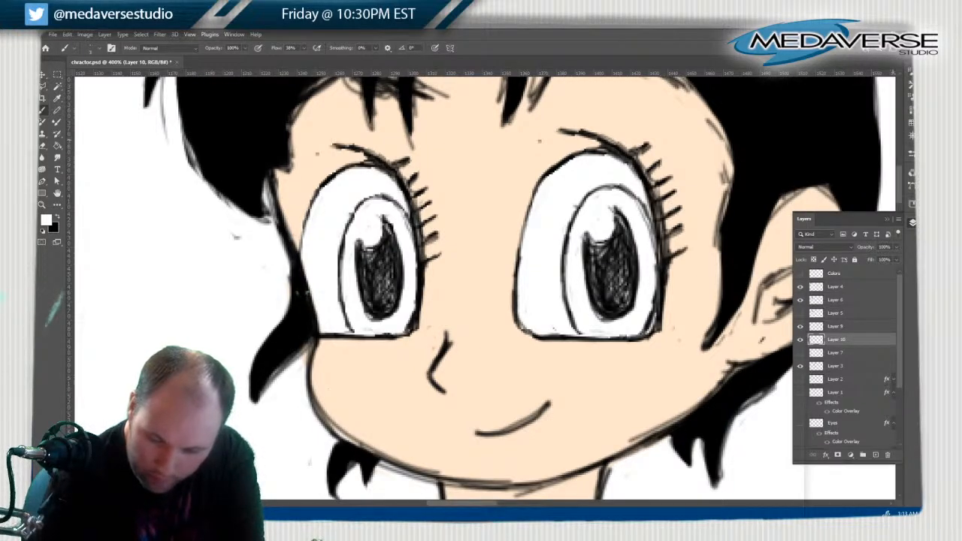
Set the foreground color to the blue of the hair tie, #5db5ff, by sampling it from the drawing
{"action": "scroll", "coordinate": [304, 293], "scroll_direction": "up", "scroll_amount": 8}
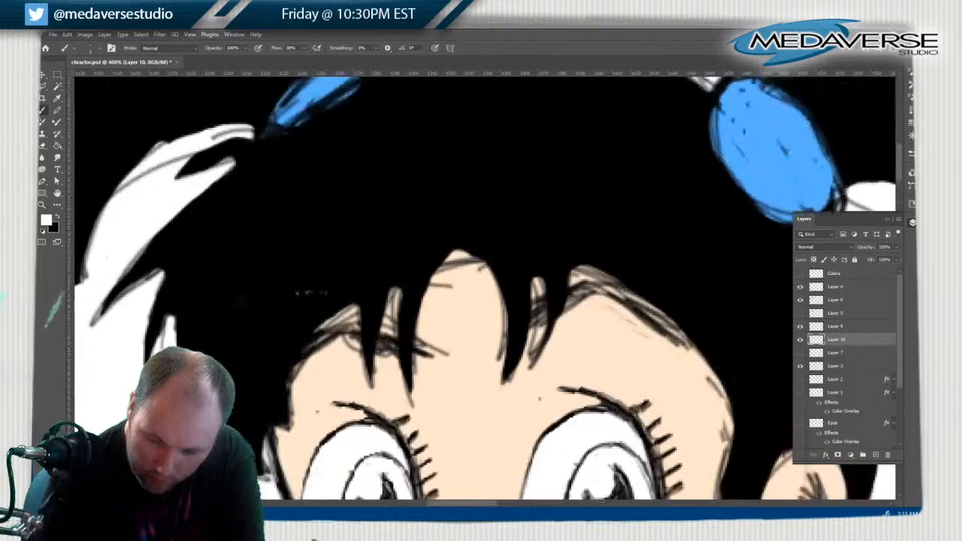
{"action": "scroll", "coordinate": [303, 293], "scroll_direction": "down", "scroll_amount": 2}
{"action": "scroll", "coordinate": [304, 293], "scroll_direction": "down", "scroll_amount": 1}
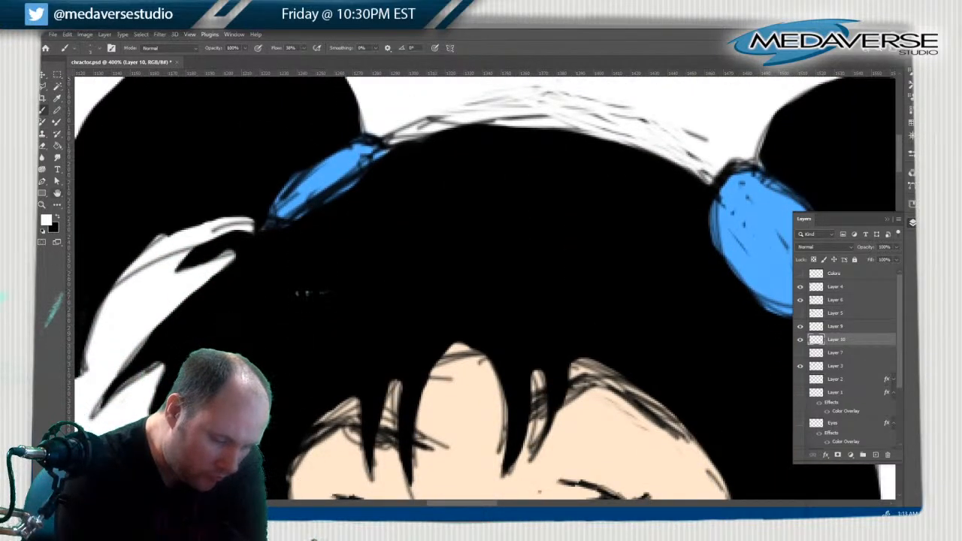
{"action": "left_click", "coordinate": [46, 219]}
{"action": "left_click", "coordinate": [333, 173]}
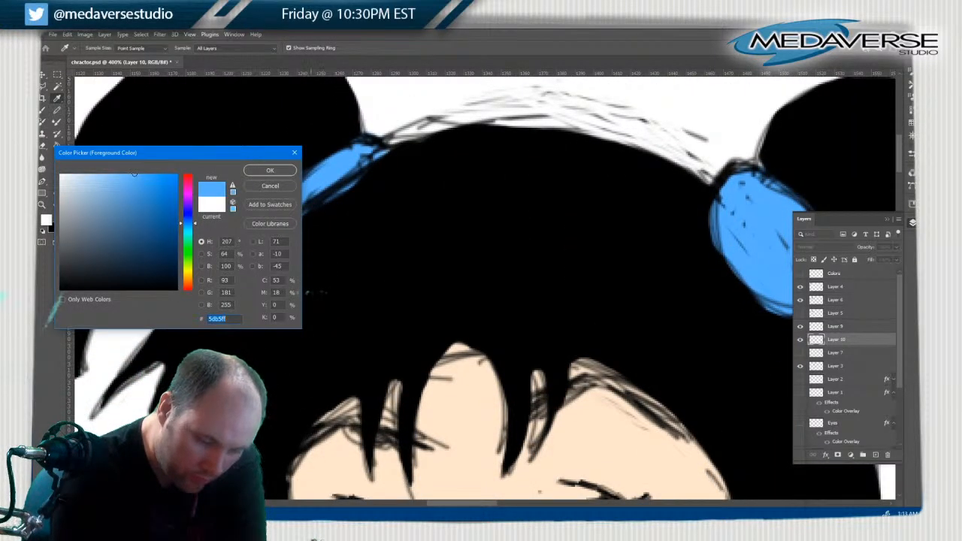
{"action": "left_click", "coordinate": [270, 170]}
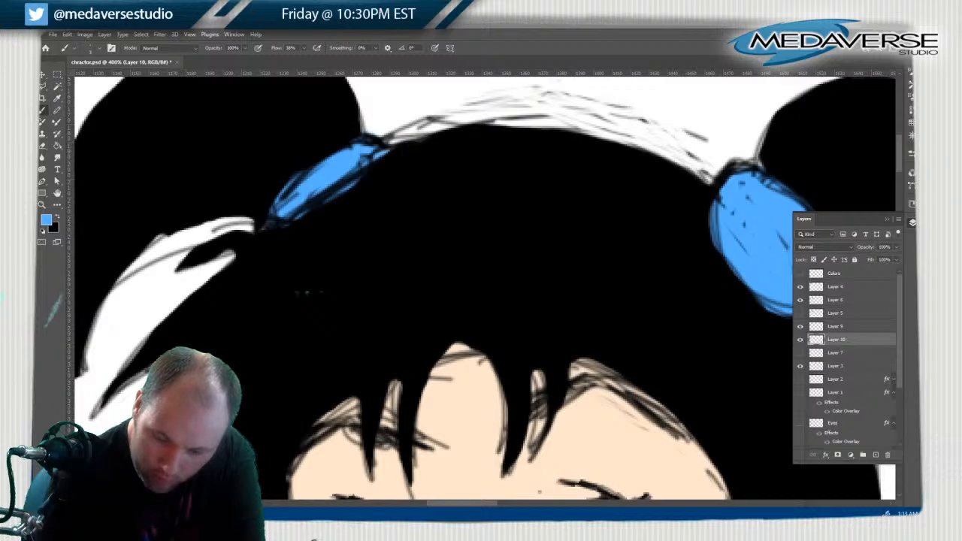
Paint both irises blue around the pupils on Layer 10, leaving the highlights white
{"action": "scroll", "coordinate": [303, 293], "scroll_direction": "down", "scroll_amount": 15}
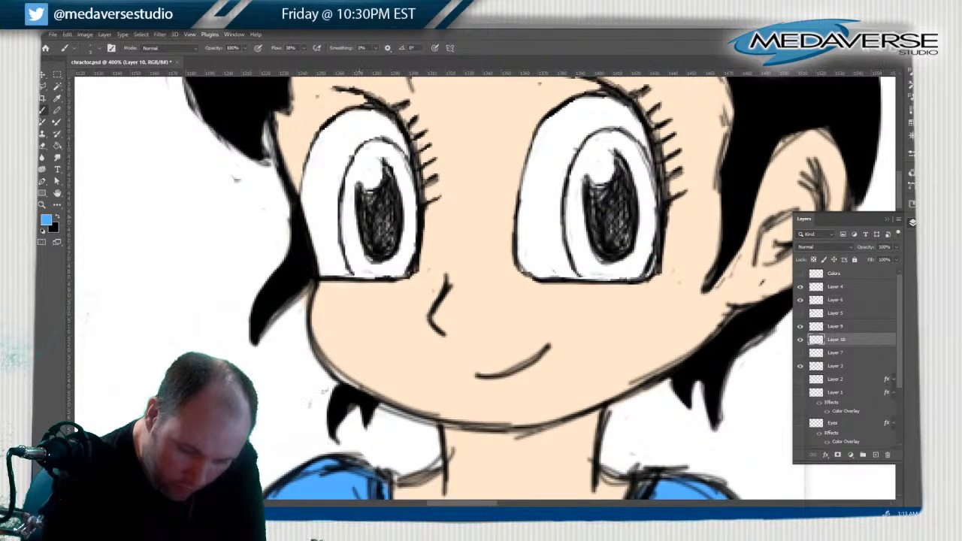
{"action": "mouse_move", "coordinate": [353, 214]}
{"action": "left_mouse_down"}
{"action": "mouse_move", "coordinate": [354, 241]}
{"action": "mouse_move", "coordinate": [352, 192]}
{"action": "mouse_move", "coordinate": [347, 233]}
{"action": "mouse_move", "coordinate": [344, 226]}
{"action": "mouse_move", "coordinate": [361, 273]}
{"action": "mouse_move", "coordinate": [352, 164]}
{"action": "mouse_move", "coordinate": [347, 186]}
{"action": "left_mouse_up"}
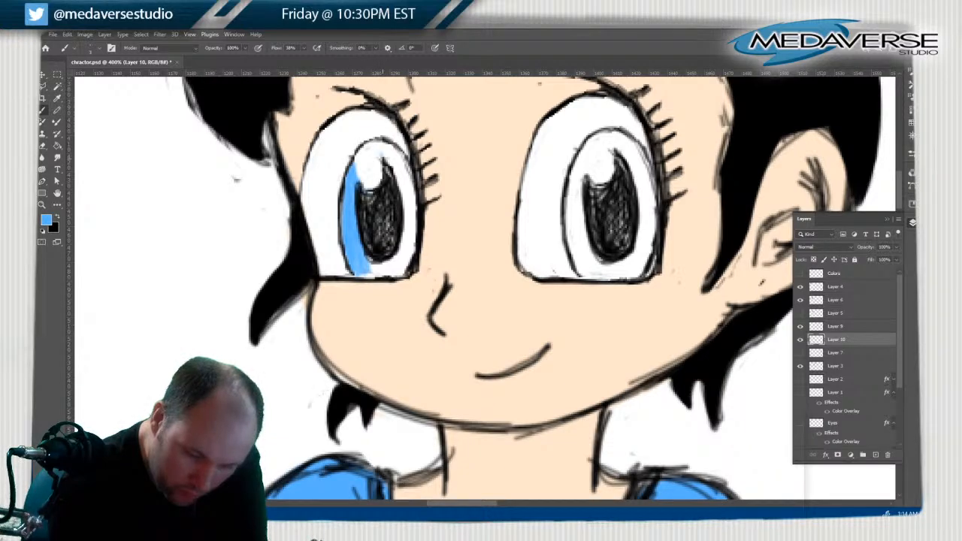
{"action": "mouse_move", "coordinate": [377, 144]}
{"action": "left_mouse_down"}
{"action": "mouse_move", "coordinate": [397, 161]}
{"action": "mouse_move", "coordinate": [391, 147]}
{"action": "mouse_move", "coordinate": [400, 152]}
{"action": "mouse_move", "coordinate": [410, 180]}
{"action": "mouse_move", "coordinate": [399, 197]}
{"action": "mouse_move", "coordinate": [391, 161]}
{"action": "mouse_move", "coordinate": [402, 237]}
{"action": "mouse_move", "coordinate": [408, 201]}
{"action": "mouse_move", "coordinate": [416, 240]}
{"action": "mouse_move", "coordinate": [412, 259]}
{"action": "mouse_move", "coordinate": [367, 277]}
{"action": "mouse_move", "coordinate": [411, 252]}
{"action": "left_mouse_up"}
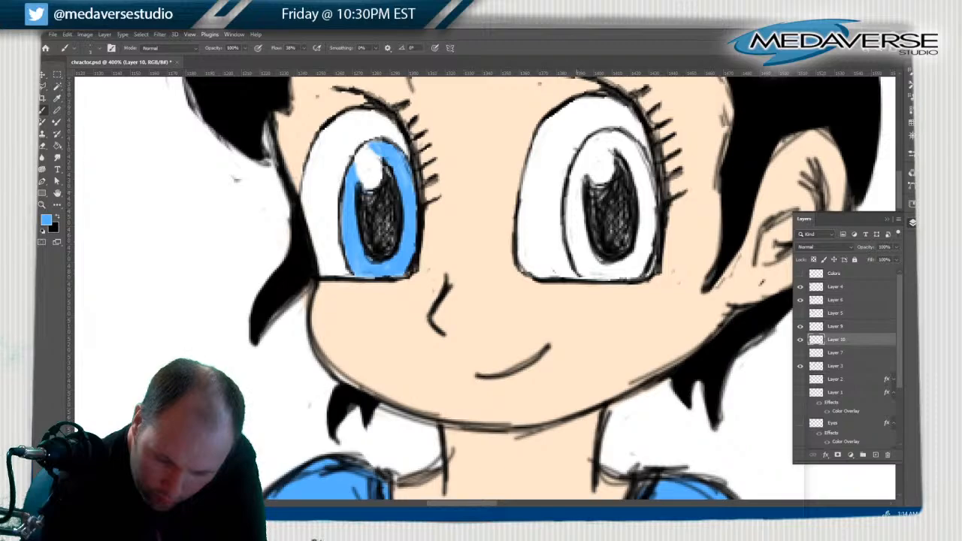
{"action": "mouse_move", "coordinate": [576, 187]}
{"action": "left_mouse_down"}
{"action": "mouse_move", "coordinate": [579, 155]}
{"action": "mouse_move", "coordinate": [568, 236]}
{"action": "mouse_move", "coordinate": [583, 187]}
{"action": "mouse_move", "coordinate": [584, 263]}
{"action": "mouse_move", "coordinate": [570, 240]}
{"action": "mouse_move", "coordinate": [585, 275]}
{"action": "mouse_move", "coordinate": [594, 239]}
{"action": "mouse_move", "coordinate": [605, 271]}
{"action": "mouse_move", "coordinate": [635, 242]}
{"action": "mouse_move", "coordinate": [638, 263]}
{"action": "left_mouse_up"}
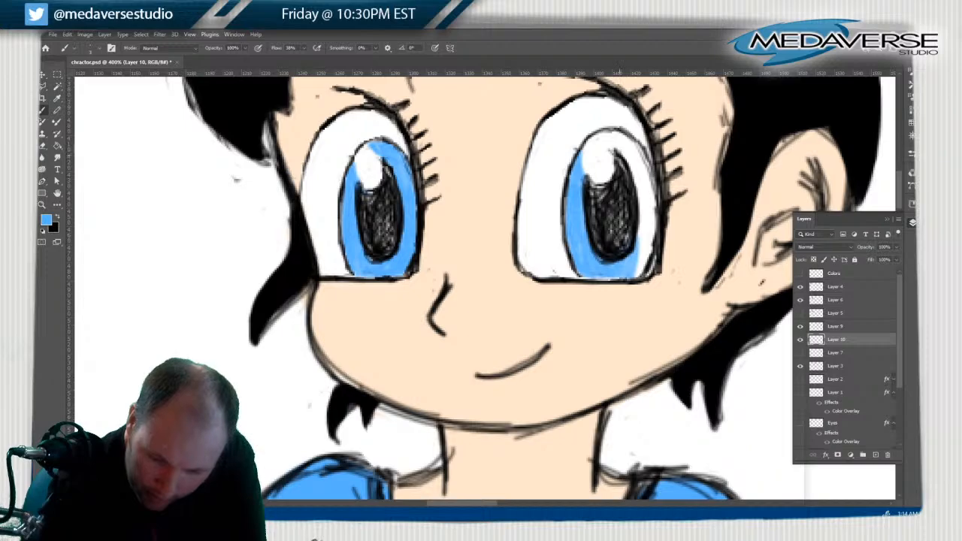
{"action": "mouse_move", "coordinate": [614, 153]}
{"action": "left_mouse_down"}
{"action": "mouse_move", "coordinate": [605, 136]}
{"action": "mouse_move", "coordinate": [631, 134]}
{"action": "mouse_move", "coordinate": [643, 166]}
{"action": "mouse_move", "coordinate": [622, 143]}
{"action": "mouse_move", "coordinate": [642, 210]}
{"action": "mouse_move", "coordinate": [648, 161]}
{"action": "mouse_move", "coordinate": [651, 248]}
{"action": "left_mouse_up"}
{"action": "mouse_move", "coordinate": [652, 207]}
{"action": "left_mouse_down"}
{"action": "mouse_move", "coordinate": [649, 260]}
{"action": "mouse_move", "coordinate": [637, 276]}
{"action": "mouse_move", "coordinate": [641, 216]}
{"action": "mouse_move", "coordinate": [640, 246]}
{"action": "mouse_move", "coordinate": [640, 225]}
{"action": "left_mouse_up"}
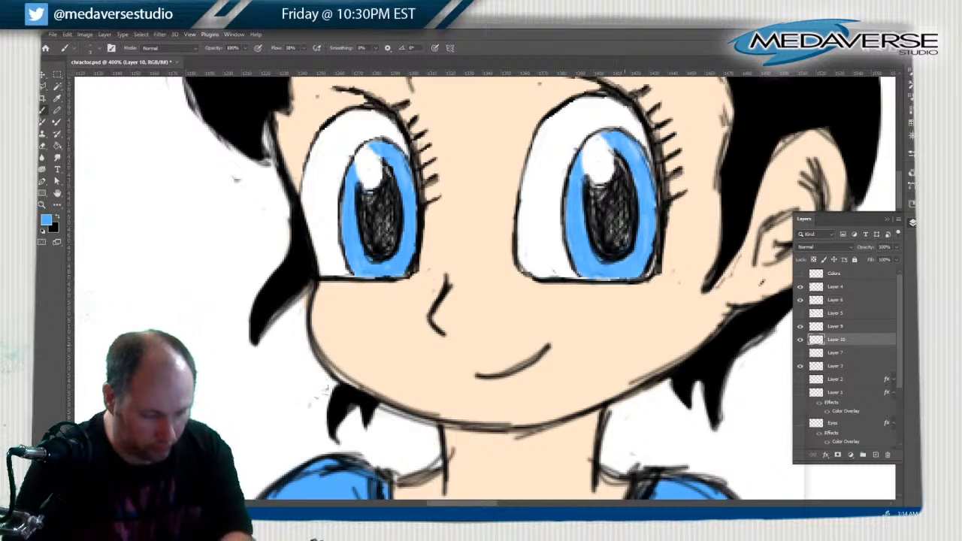
Examine the whole character with the colored eyes, comparing it with Layer 10 hidden and shown
{"action": "key", "text": "ctrl+minus"}
{"action": "key", "text": "ctrl+minus"}
{"action": "key", "text": "ctrl+minus"}
{"action": "key", "text": "ctrl+minus"}
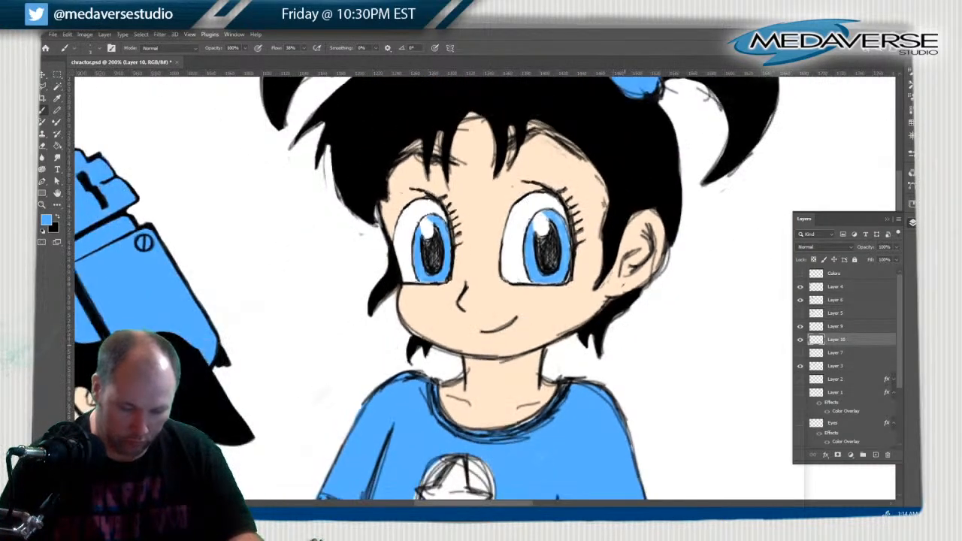
{"action": "key", "text": "ctrl+minus"}
{"action": "key", "text": "ctrl+minus"}
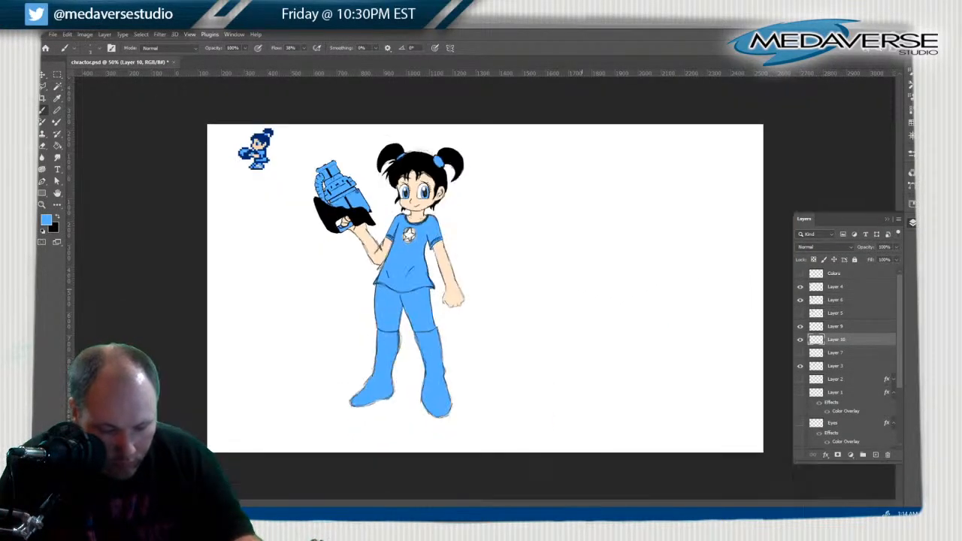
{"action": "key", "text": "z"}
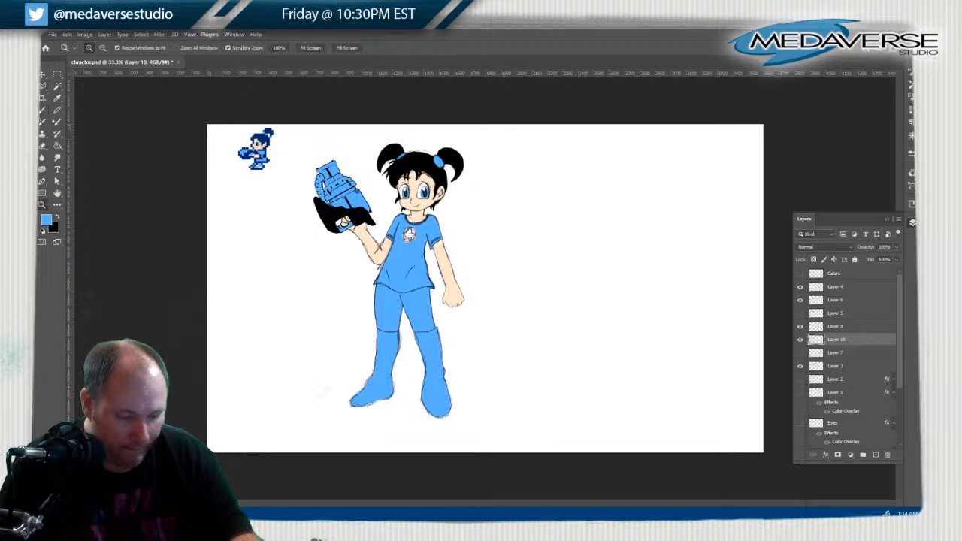
{"action": "left_click_drag", "start_coordinate": [392, 174], "coordinate": [445, 174]}
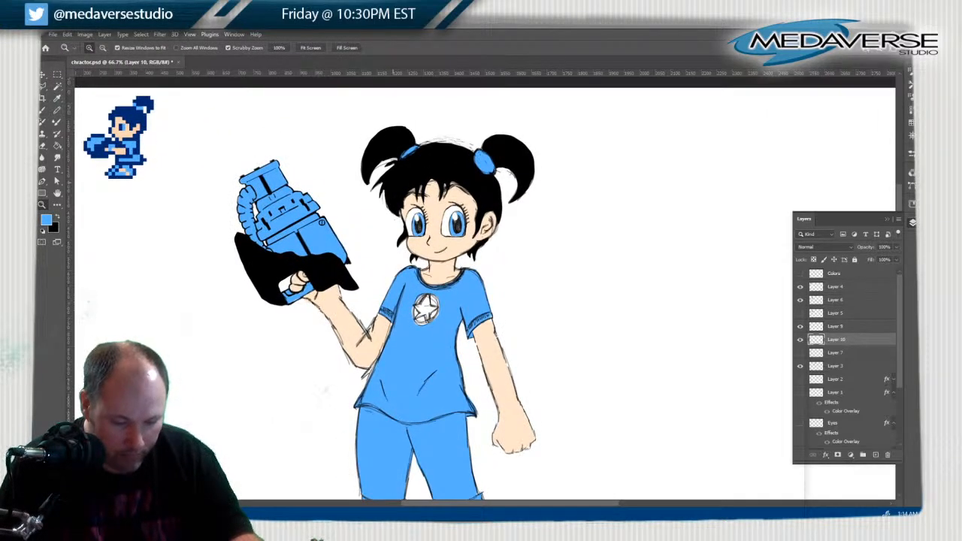
{"action": "left_click_drag", "start_coordinate": [444, 286], "coordinate": [467, 286]}
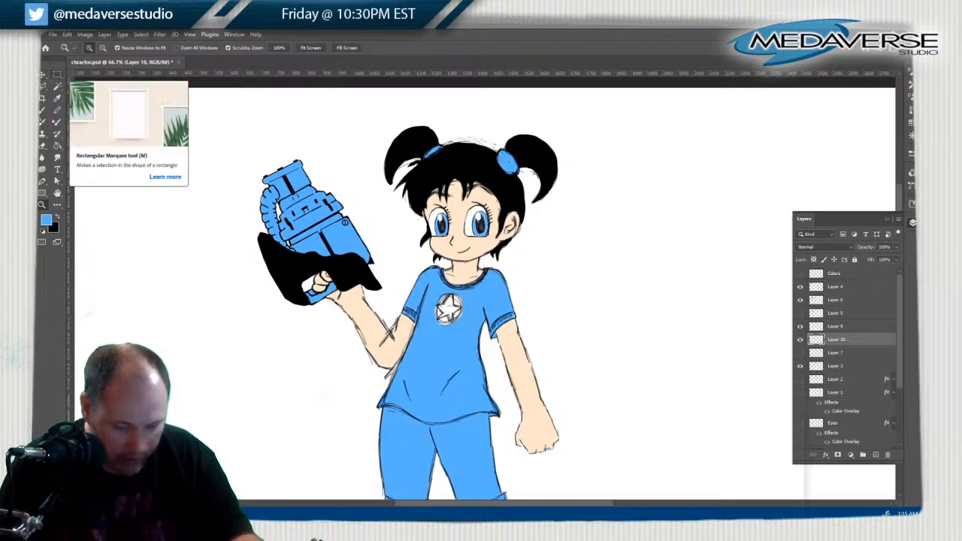
{"action": "left_click", "coordinate": [800, 339]}
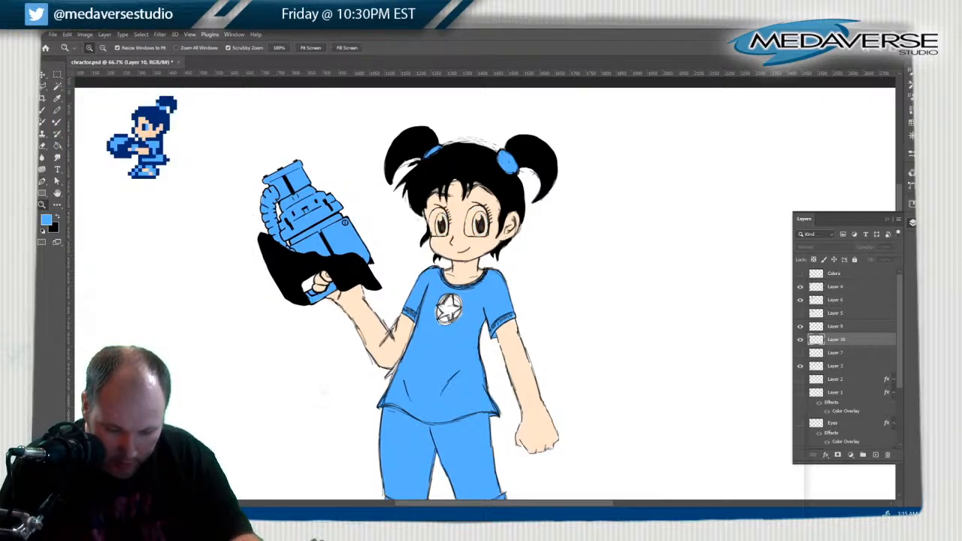
Activate Layer 9 and make a rectangular marquee selection around the entire left eye and its lashes
{"action": "left_click", "coordinate": [835, 326]}
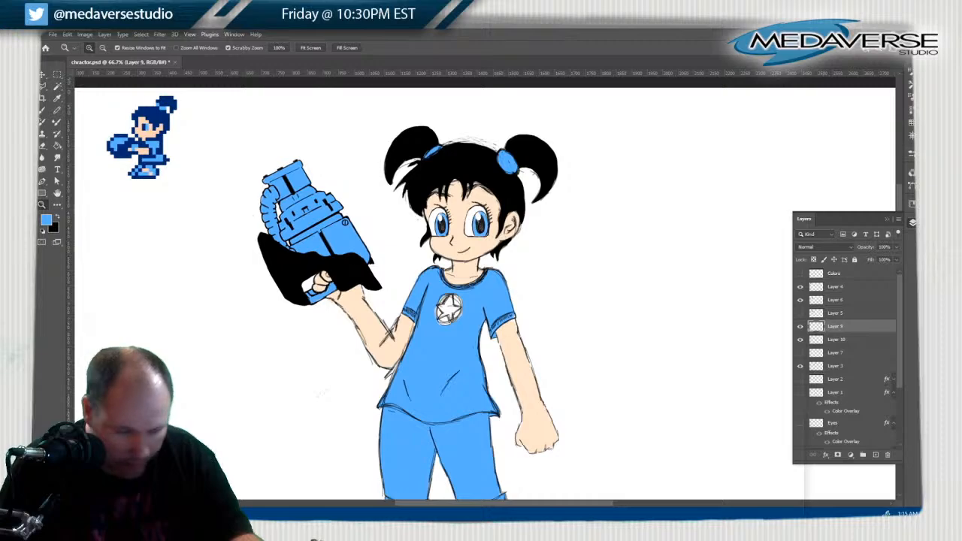
{"action": "key", "text": "m"}
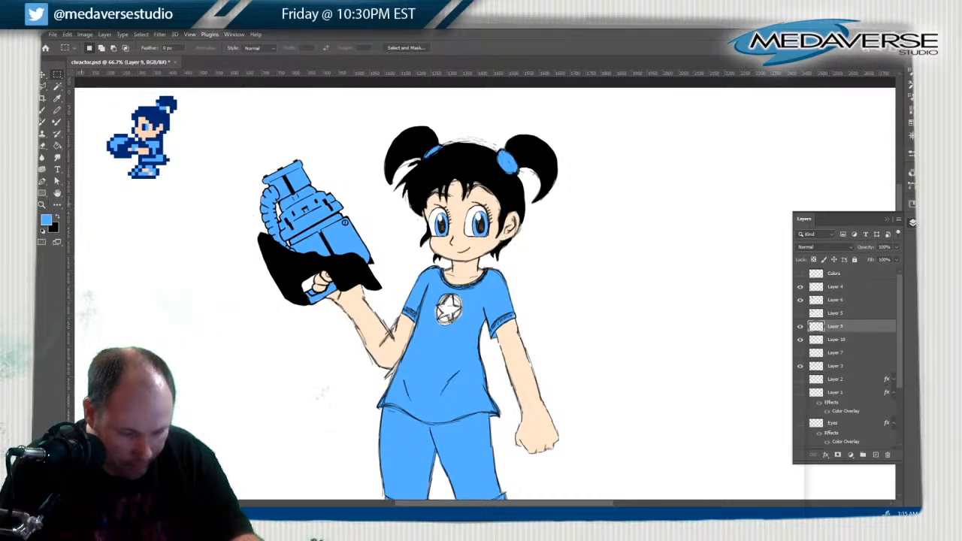
{"action": "key", "text": "z"}
{"action": "left_click", "coordinate": [444, 224]}
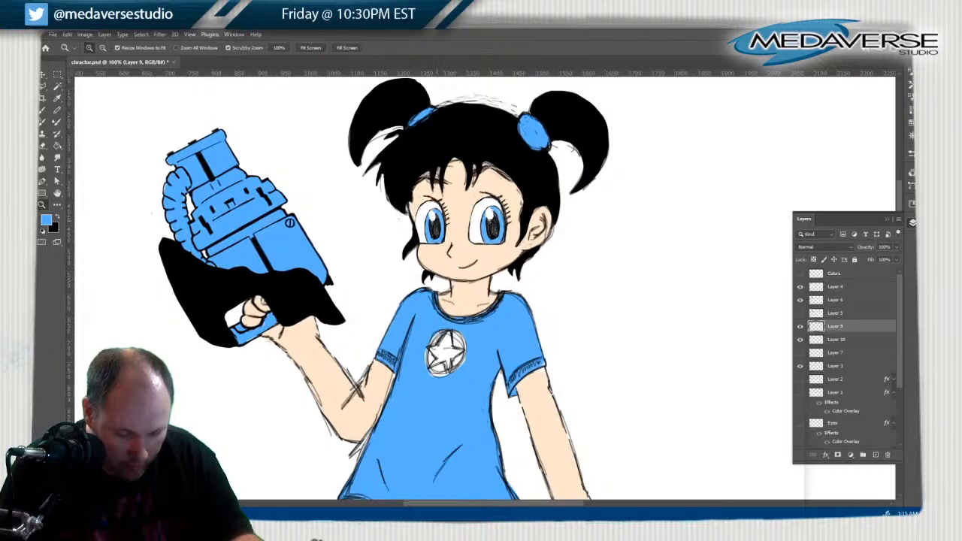
{"action": "left_click", "coordinate": [445, 224]}
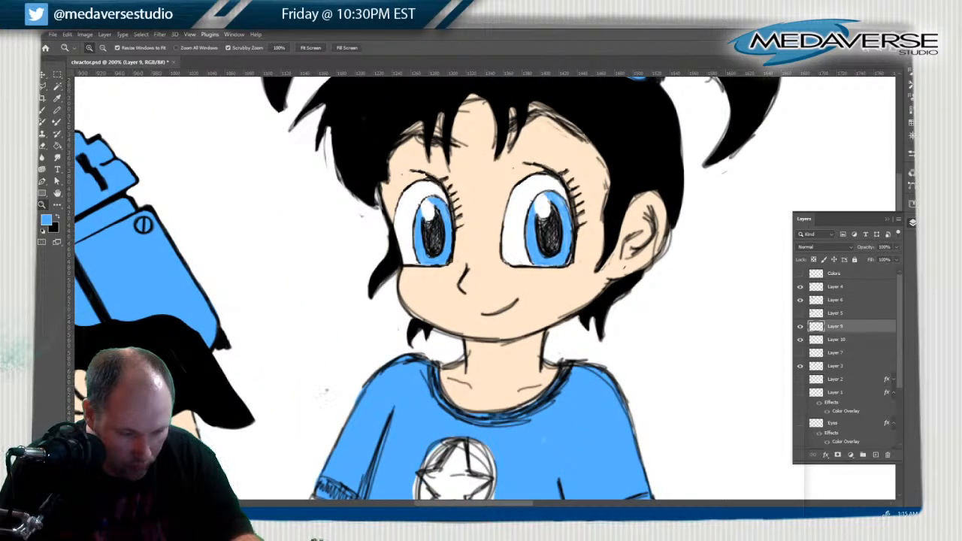
{"action": "key", "text": "m"}
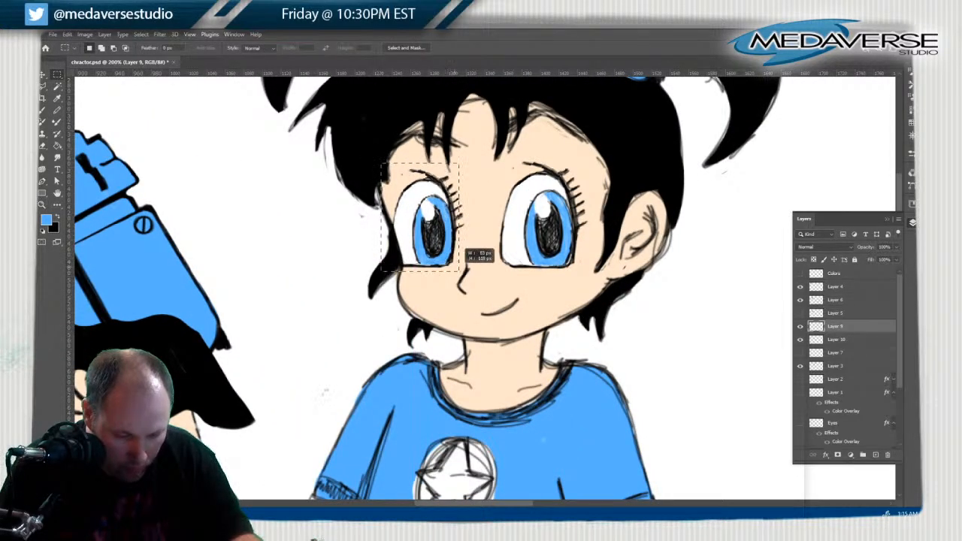
{"action": "left_click_drag", "start_coordinate": [459, 269], "coordinate": [466, 275]}
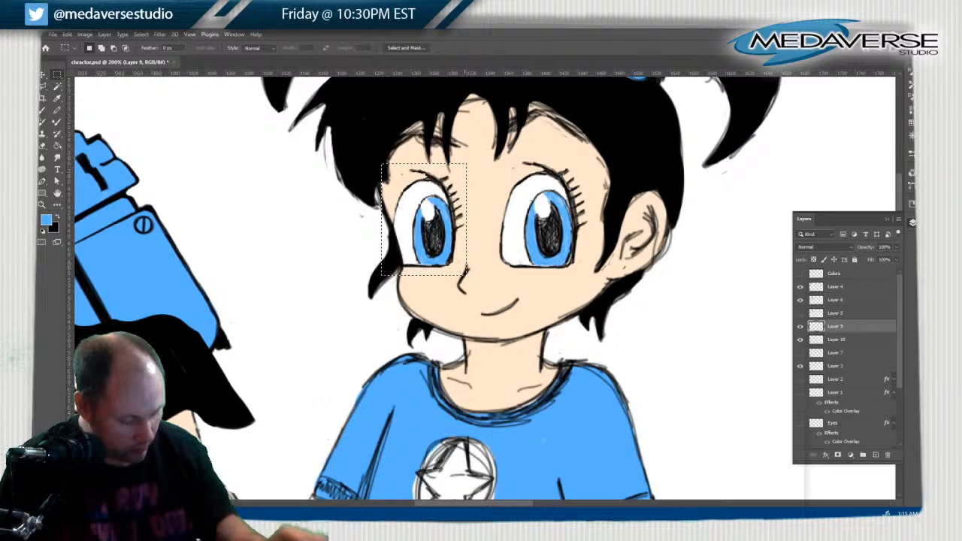
Try deleting the left eye's line work on Layer 9 and its colors on Layer 10, and undo the deletions
{"action": "key", "text": "Delete"}
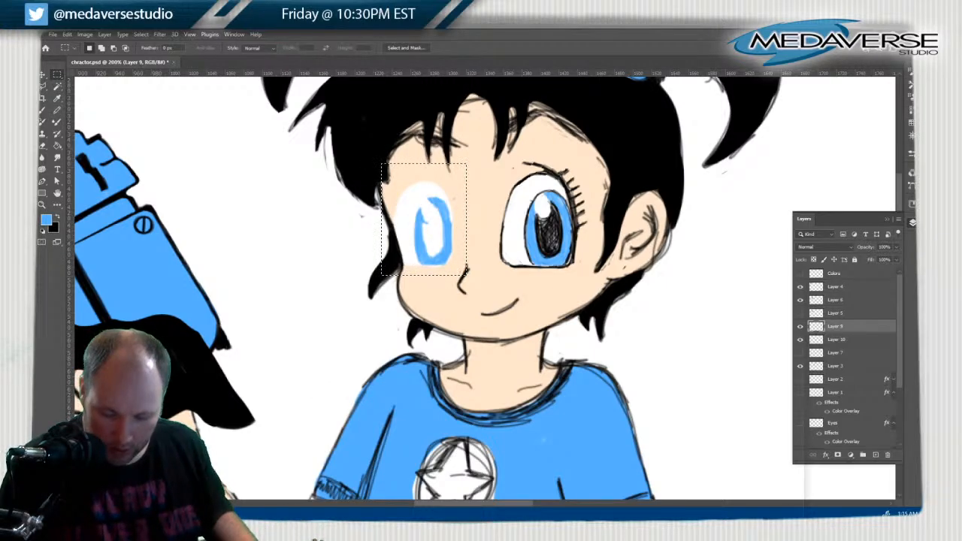
{"action": "left_click", "coordinate": [835, 338]}
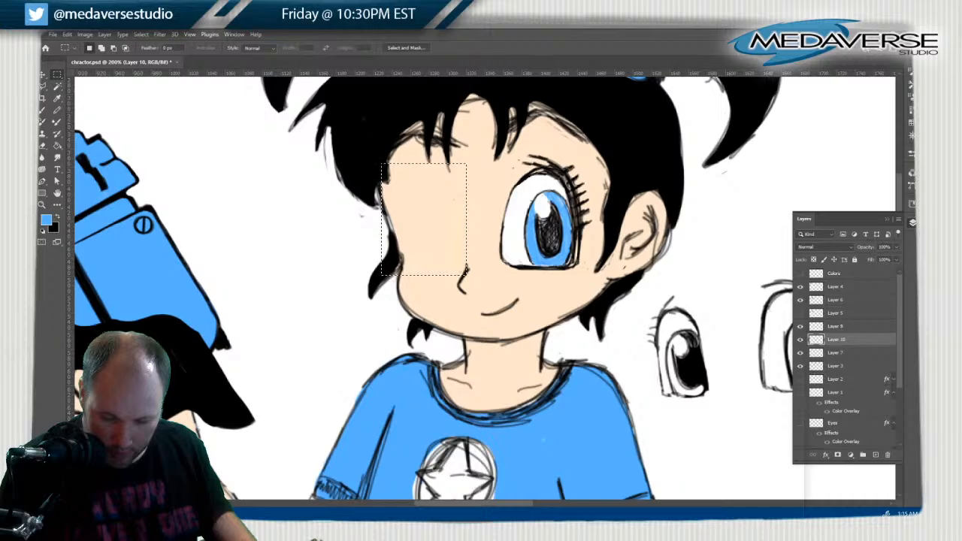
{"action": "left_click", "coordinate": [800, 351]}
{"action": "left_click", "coordinate": [800, 352]}
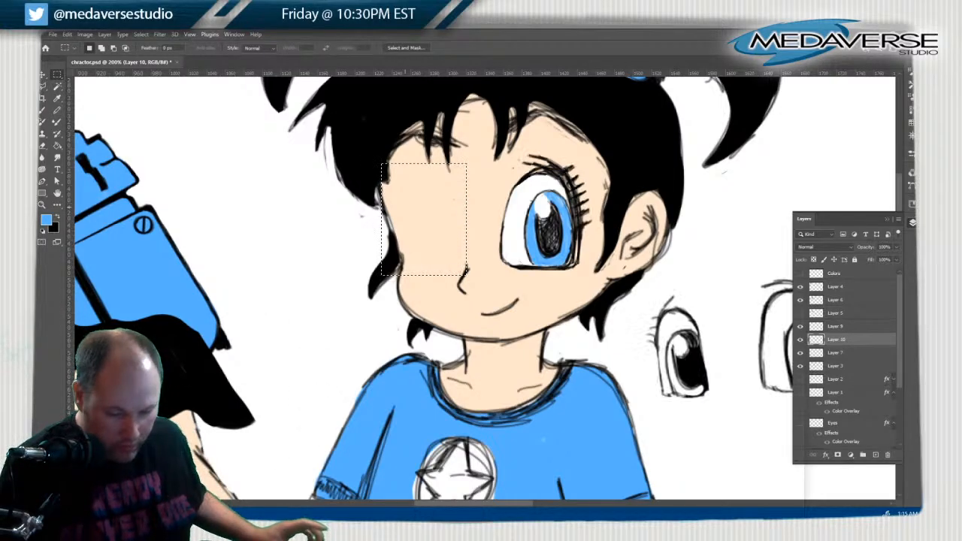
{"action": "key", "text": "ctrl+z"}
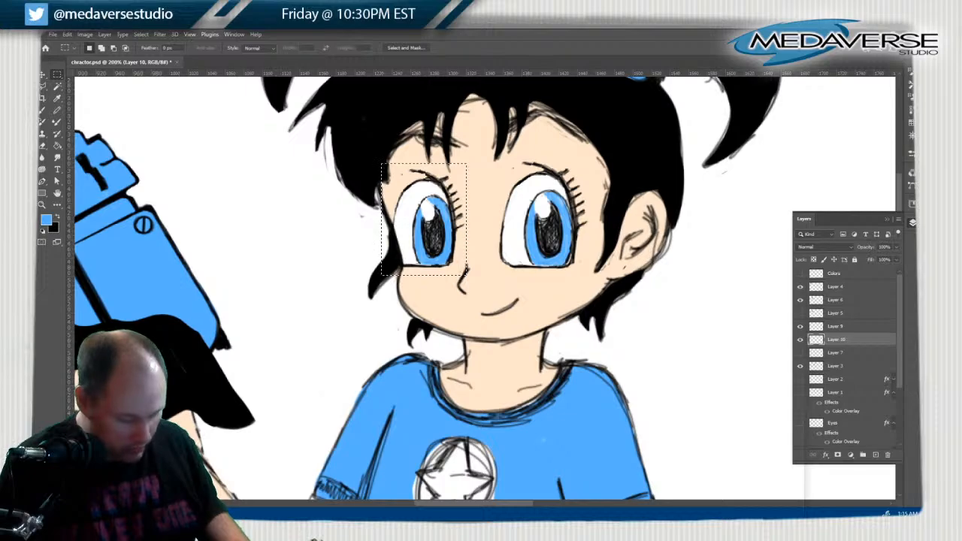
Clear the left eye's colors from Layer 10, flip its selected line work on Layer 9 horizontally, and deselect
{"action": "left_click", "coordinate": [836, 326]}
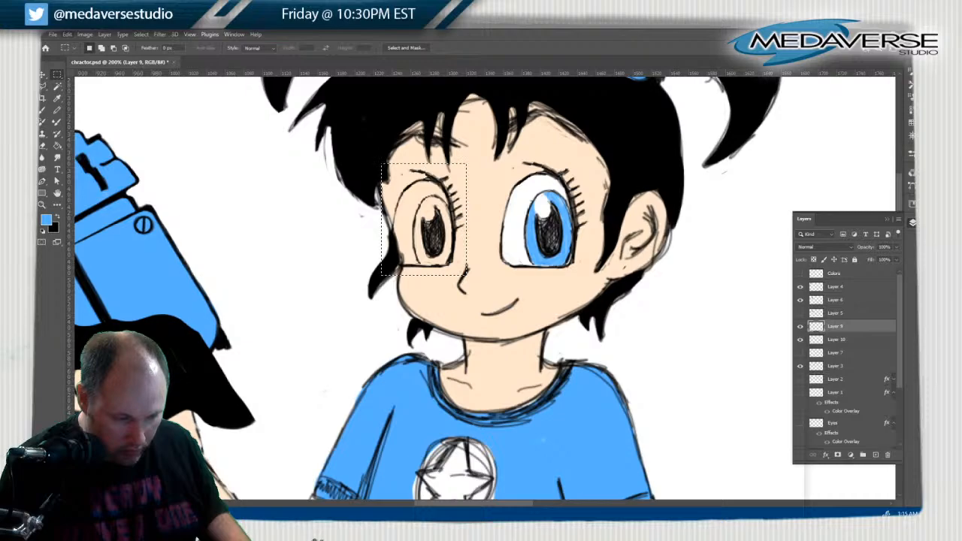
{"action": "left_click", "coordinate": [67, 33]}
{"action": "mouse_move", "coordinate": [83, 241]}
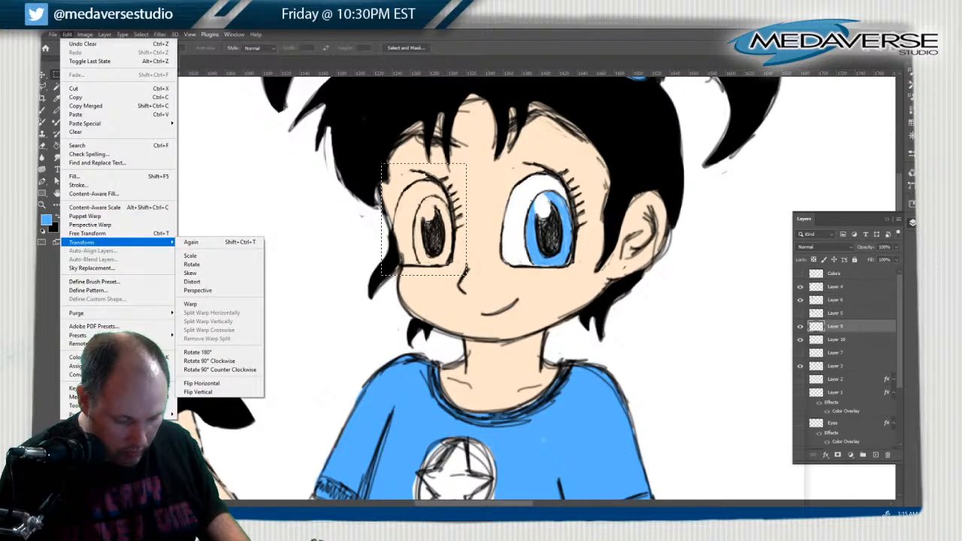
{"action": "left_click", "coordinate": [201, 383]}
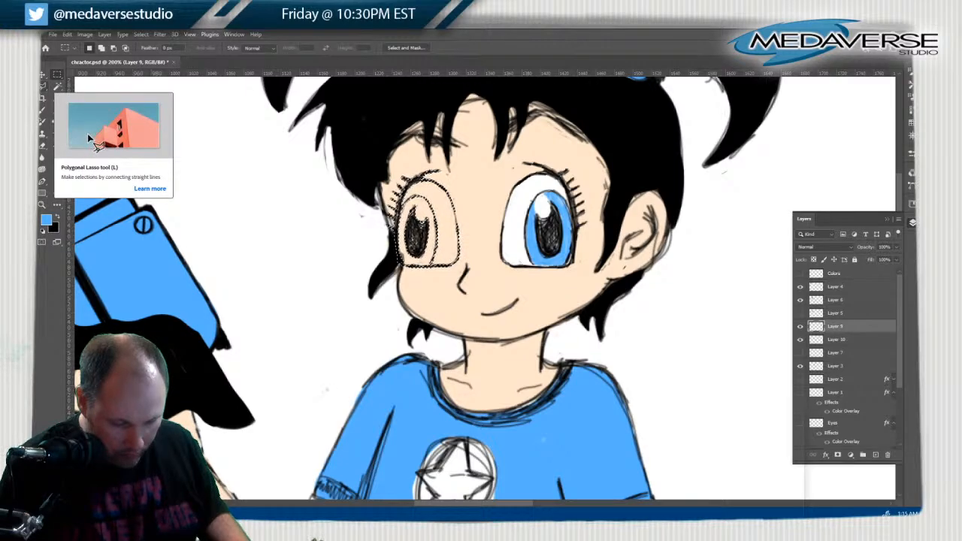
{"action": "key", "text": "ctrl+d"}
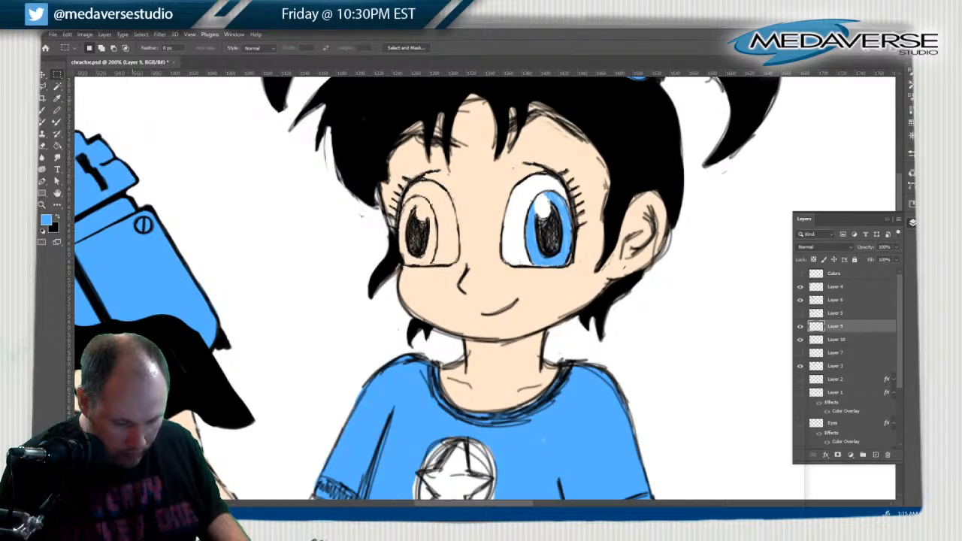
Lasso the left eye's iris and pupil inside the eye outline on Layer 9 and flip them horizontally
{"action": "key", "text": "z"}
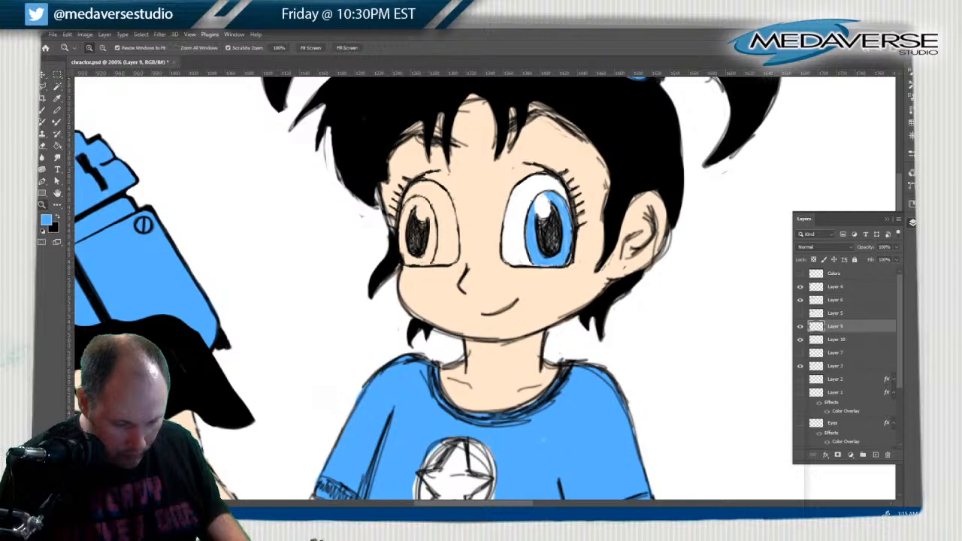
{"action": "left_click", "coordinate": [421, 240]}
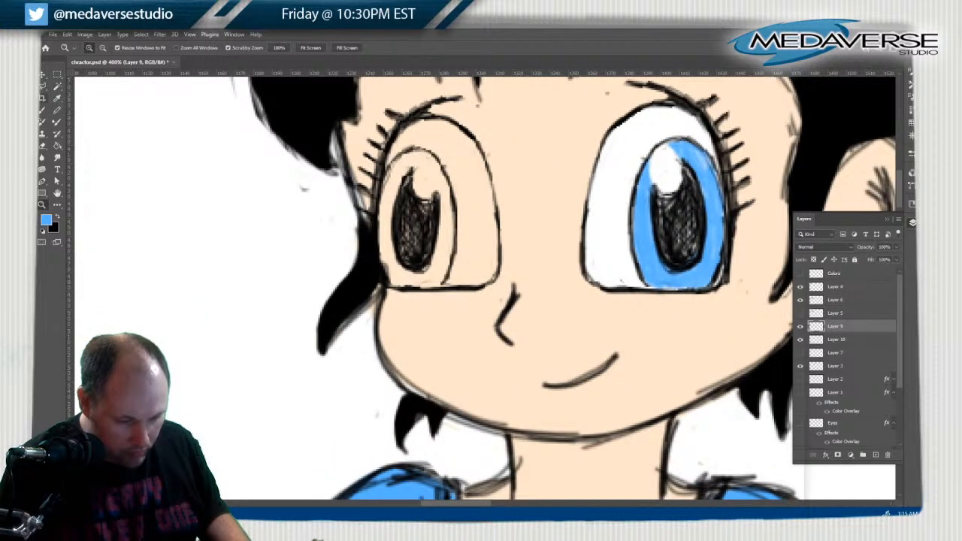
{"action": "key", "text": "l"}
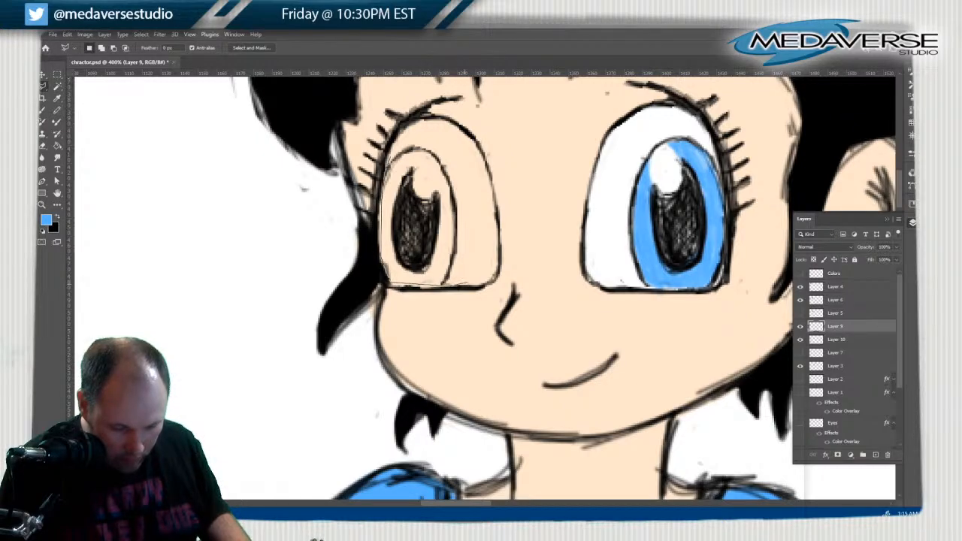
{"action": "mouse_move", "coordinate": [483, 225]}
{"action": "left_mouse_down"}
{"action": "mouse_move", "coordinate": [466, 169]}
{"action": "mouse_move", "coordinate": [414, 136]}
{"action": "mouse_move", "coordinate": [383, 271]}
{"action": "left_mouse_up"}
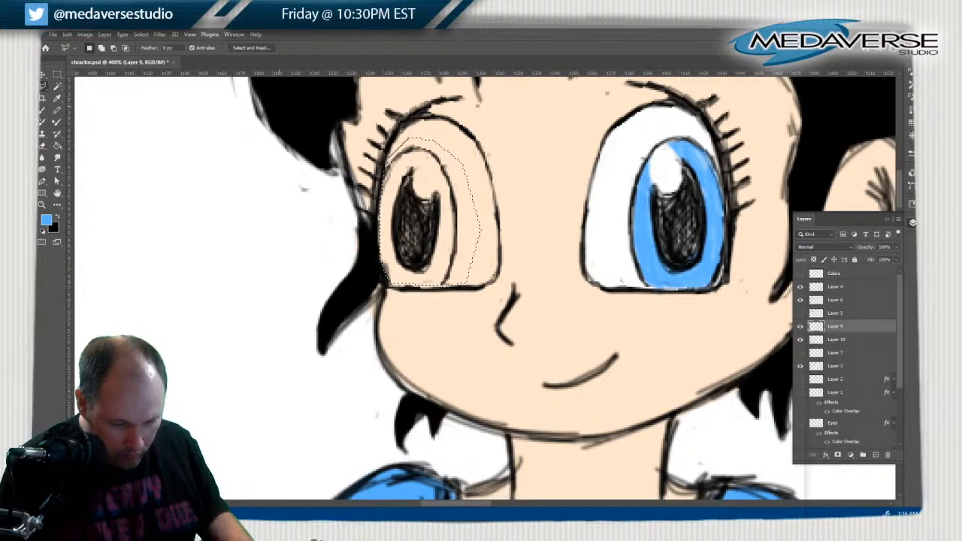
{"action": "left_click", "coordinate": [67, 34]}
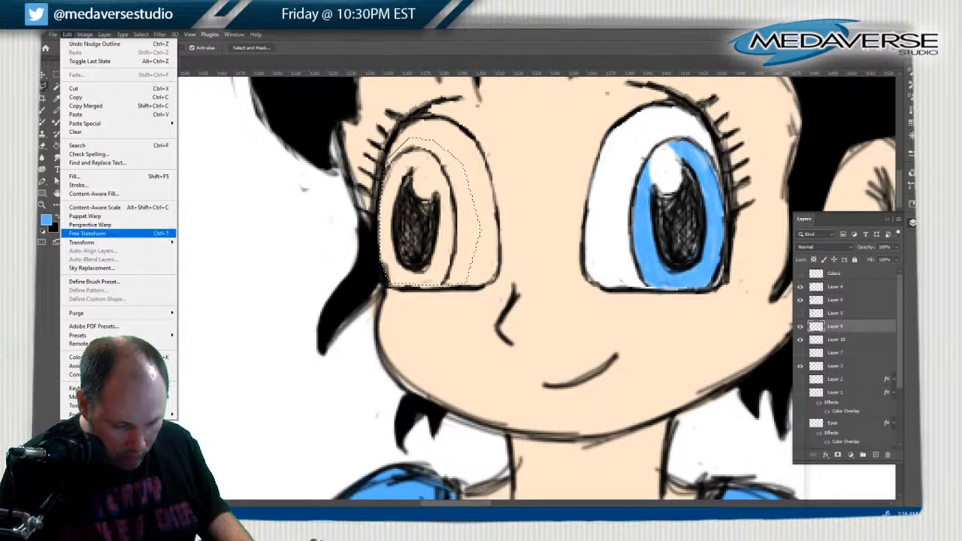
{"action": "mouse_move", "coordinate": [83, 242]}
{"action": "left_click", "coordinate": [201, 382]}
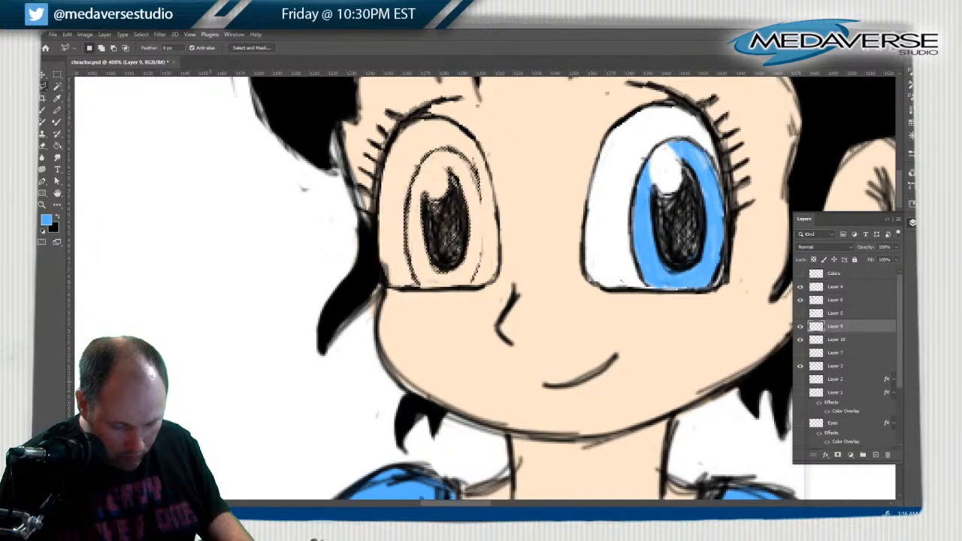
Nudge the flipped iris and pupil toward the nose until they meet the eye outline's inner edge, and deselect
{"action": "key", "text": "ctrl+Right"}
{"action": "key", "text": "ctrl+Right"}
{"action": "key", "text": "ctrl+Right"}
{"action": "key", "text": "ctrl+Right"}
{"action": "key", "text": "ctrl+Right"}
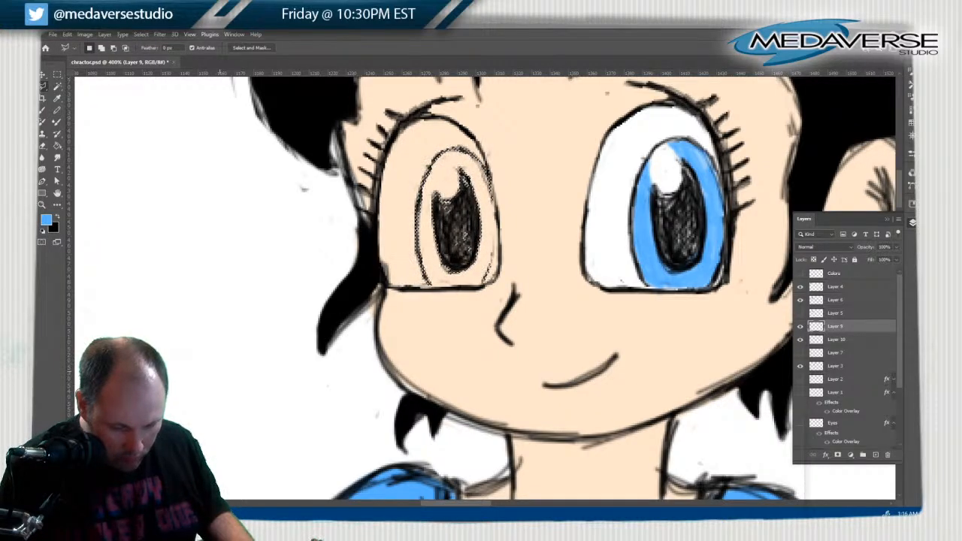
{"action": "key", "text": "ctrl+Down"}
{"action": "key", "text": "ctrl+Right"}
{"action": "key", "text": "ctrl+Right"}
{"action": "key", "text": "ctrl+Right"}
{"action": "key", "text": "ctrl+Right"}
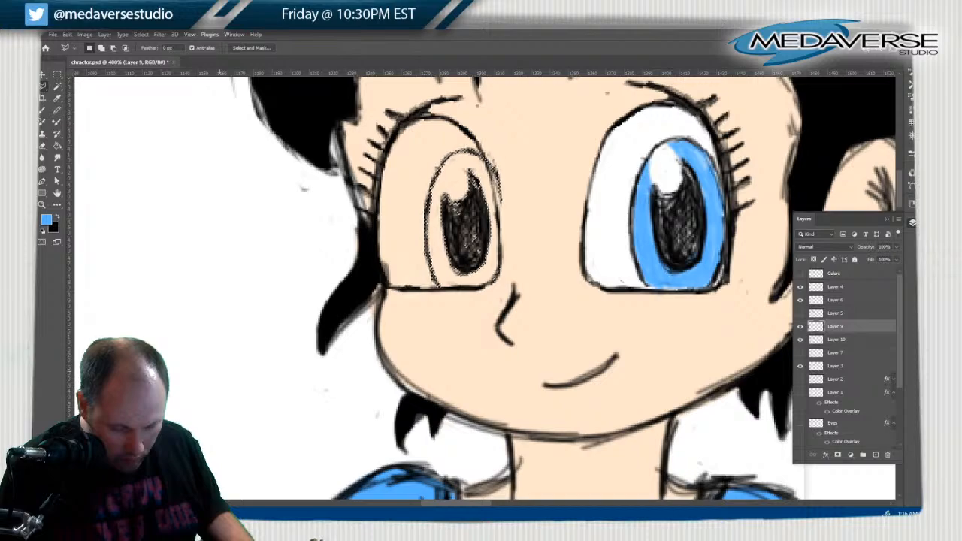
{"action": "key", "text": "ctrl+Down"}
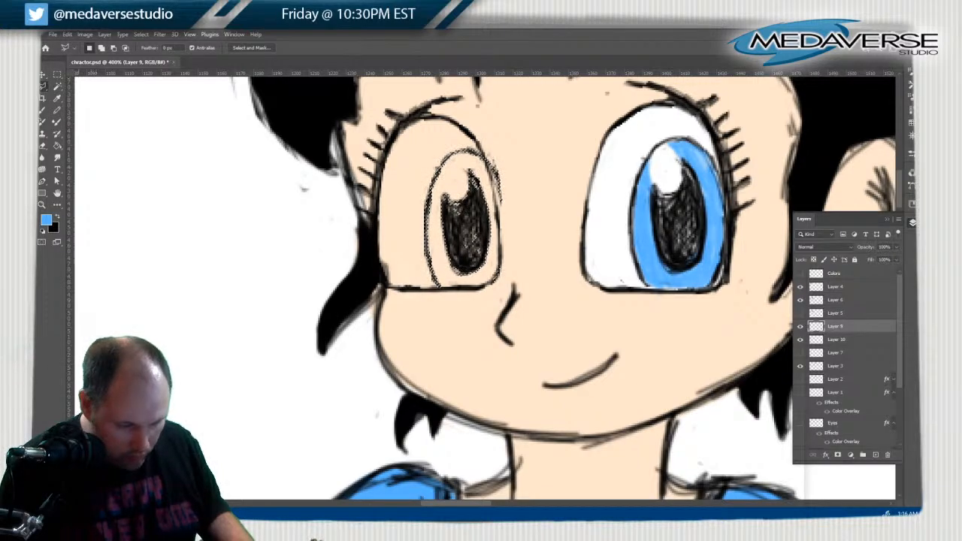
{"action": "key", "text": "m"}
{"action": "key", "text": "ctrl+d"}
Erase the leftover line work along the inside of the left eye's outer outline on Layer 9
{"action": "key", "text": "e"}
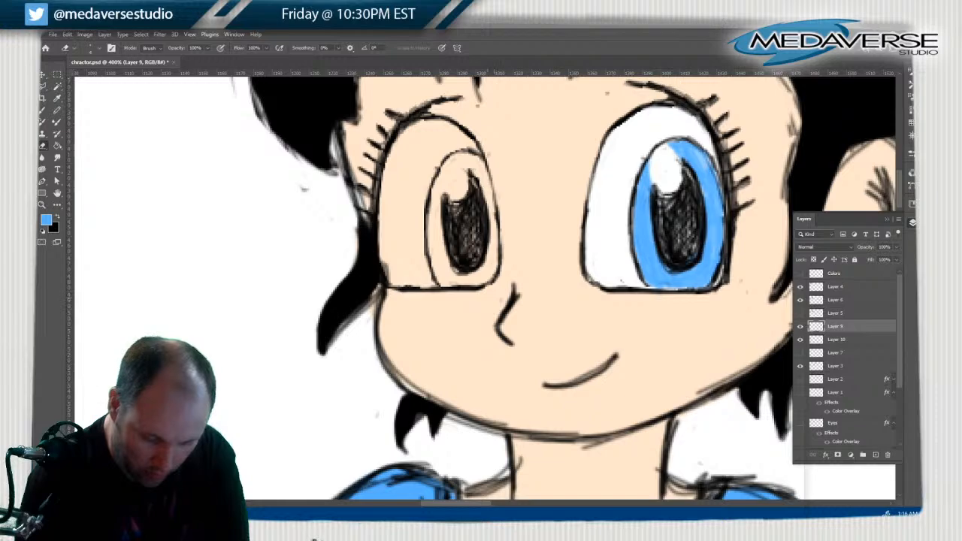
{"action": "left_click_drag", "start_coordinate": [381, 186], "coordinate": [378, 236]}
{"action": "left_click_drag", "start_coordinate": [381, 185], "coordinate": [379, 216]}
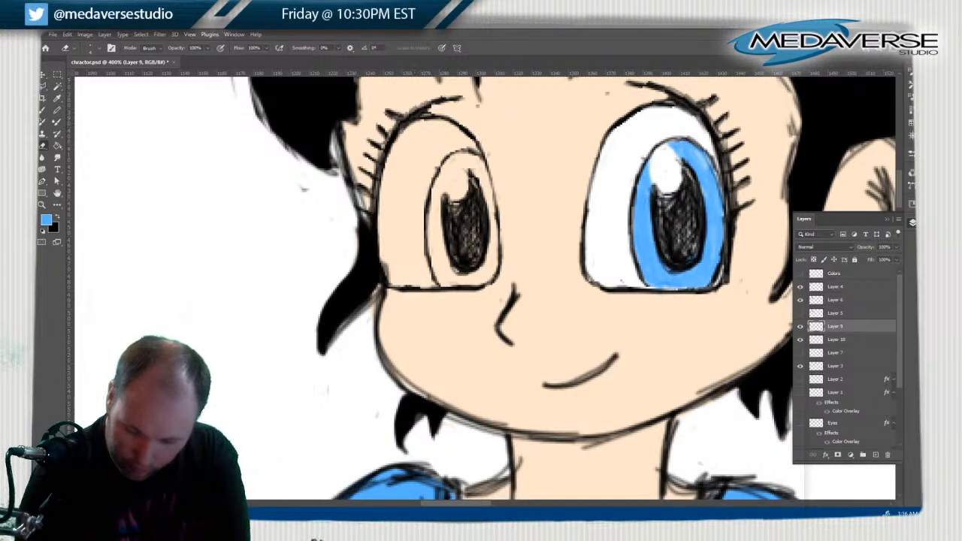
Fill the whole left eye with white (ffffff) on Layer 10 using a larger hard round brush
{"action": "right_click", "coordinate": [850, 340]}
{"action": "left_click", "coordinate": [850, 339]}
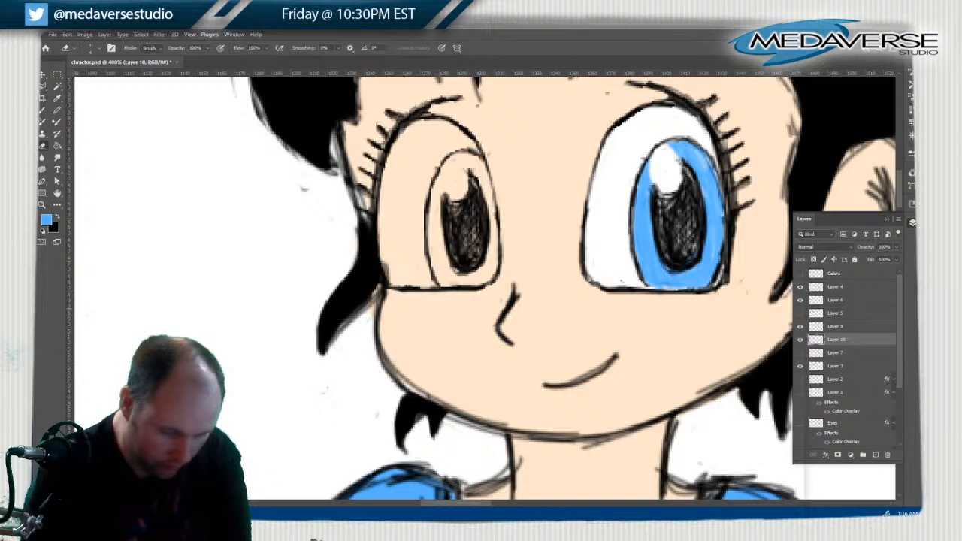
{"action": "key", "text": "x"}
{"action": "left_click", "coordinate": [46, 219]}
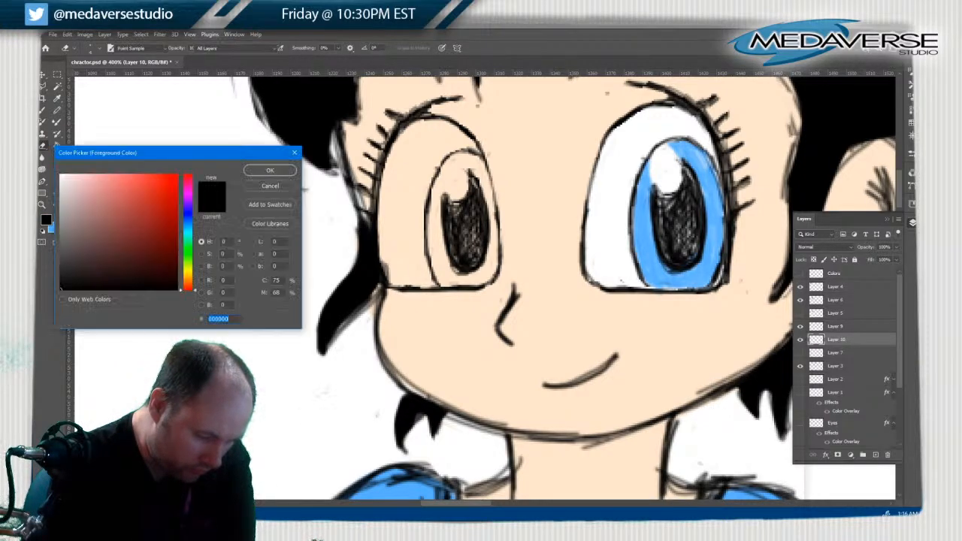
{"action": "type", "text": "ffffff"}
{"action": "key", "text": "Return"}
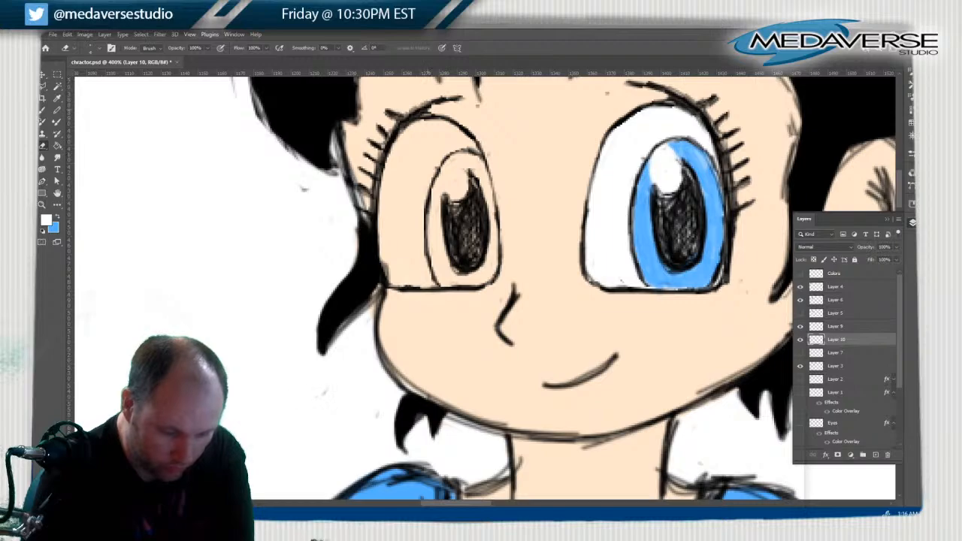
{"action": "key", "text": "b"}
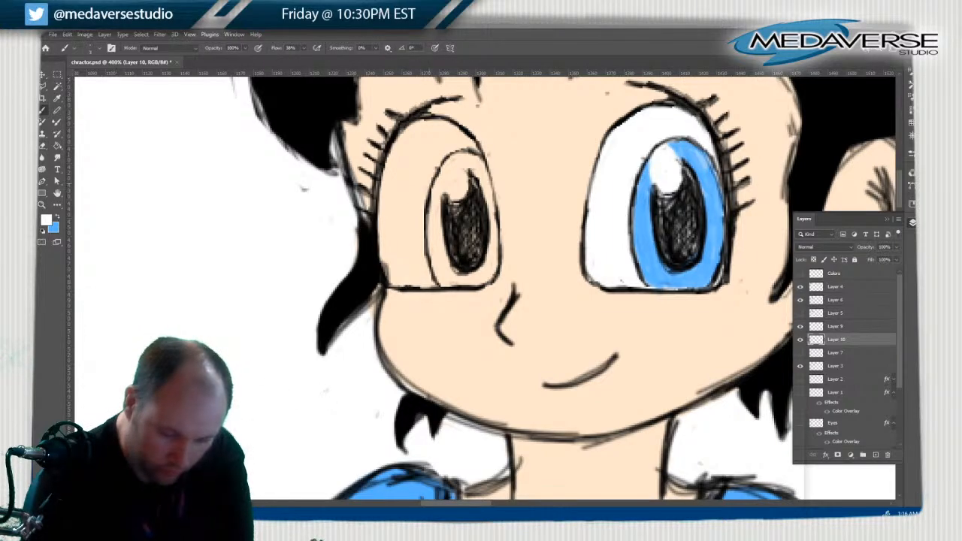
{"action": "left_click_drag", "start_coordinate": [411, 179], "coordinate": [406, 232]}
{"action": "left_click", "coordinate": [92, 47]}
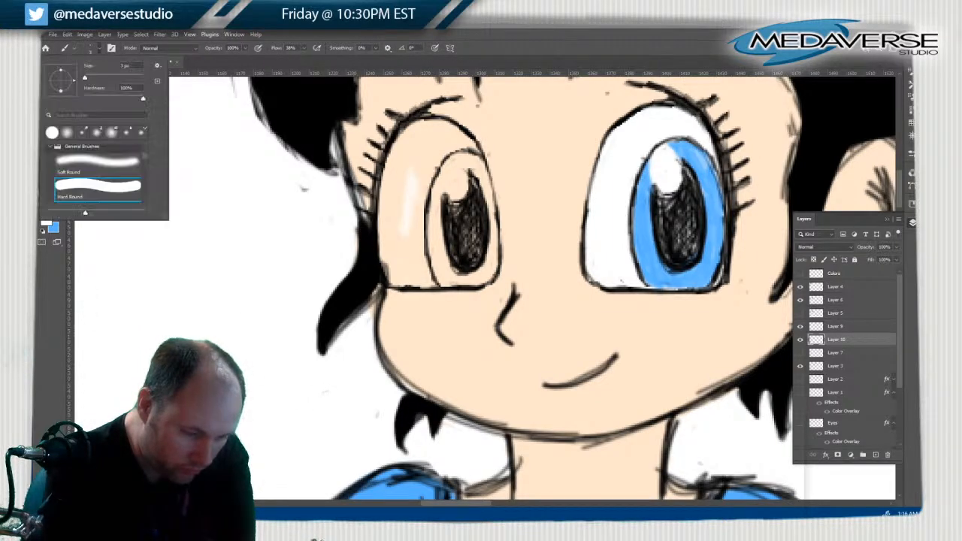
{"action": "key", "text": "Return"}
{"action": "mouse_move", "coordinate": [417, 154]}
{"action": "left_mouse_down"}
{"action": "mouse_move", "coordinate": [402, 240]}
{"action": "mouse_move", "coordinate": [428, 289]}
{"action": "mouse_move", "coordinate": [462, 278]}
{"action": "mouse_move", "coordinate": [492, 197]}
{"action": "mouse_move", "coordinate": [406, 129]}
{"action": "left_mouse_up"}
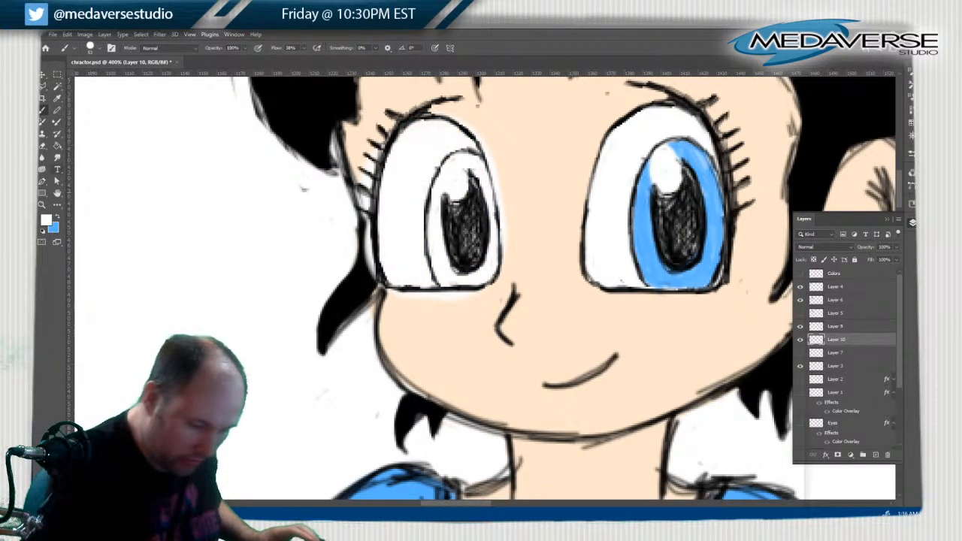
Erase the white paint spilling outside the left eye's outline on its outer side, lower edge and nose side
{"action": "key", "text": "e"}
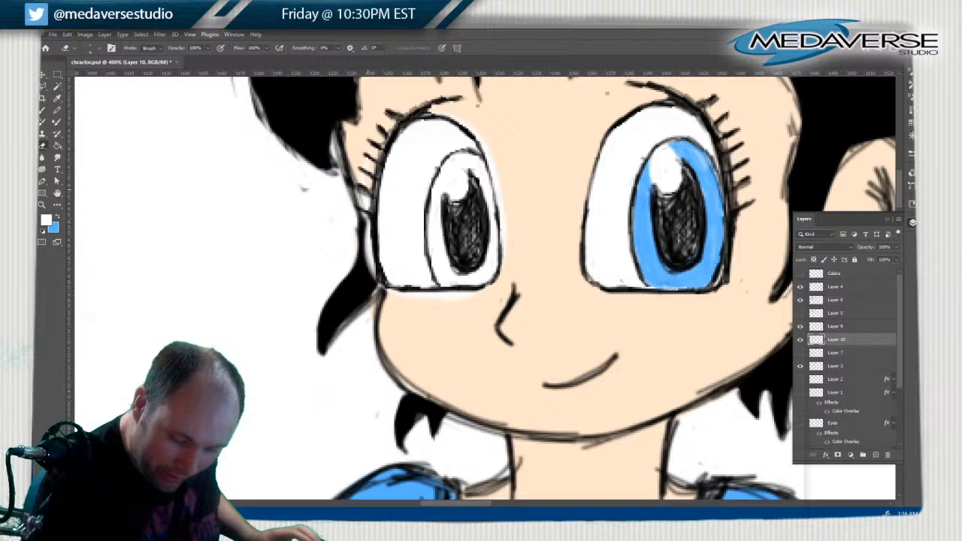
{"action": "left_click_drag", "start_coordinate": [366, 197], "coordinate": [380, 287]}
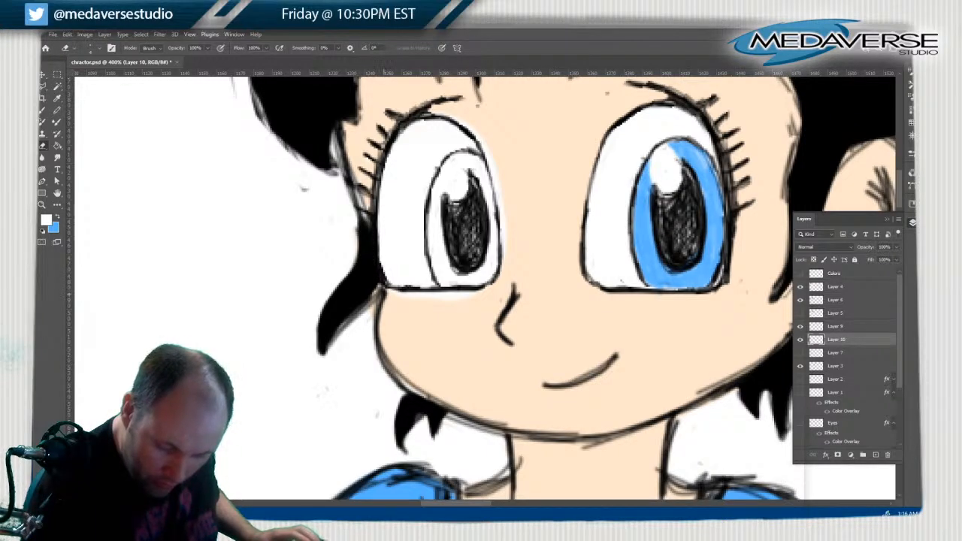
{"action": "left_click_drag", "start_coordinate": [413, 295], "coordinate": [458, 298]}
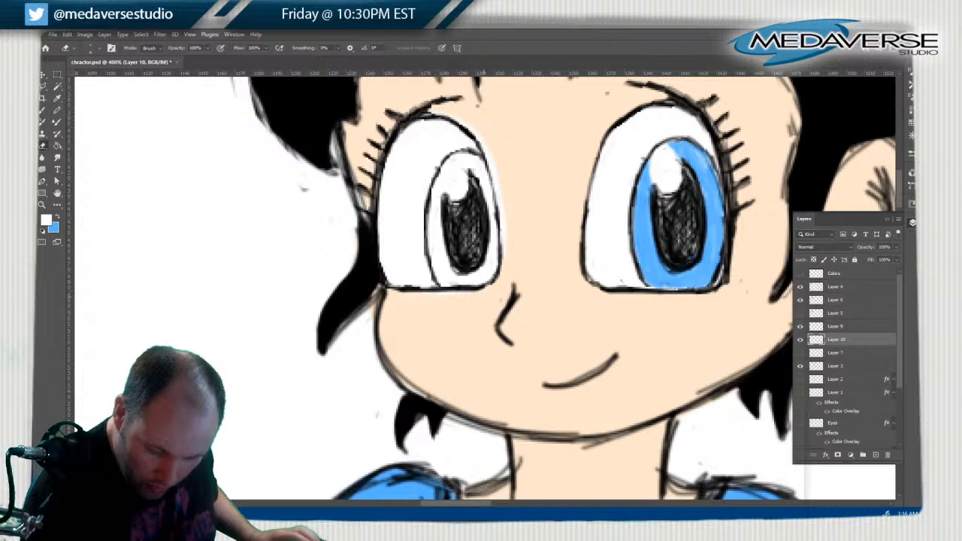
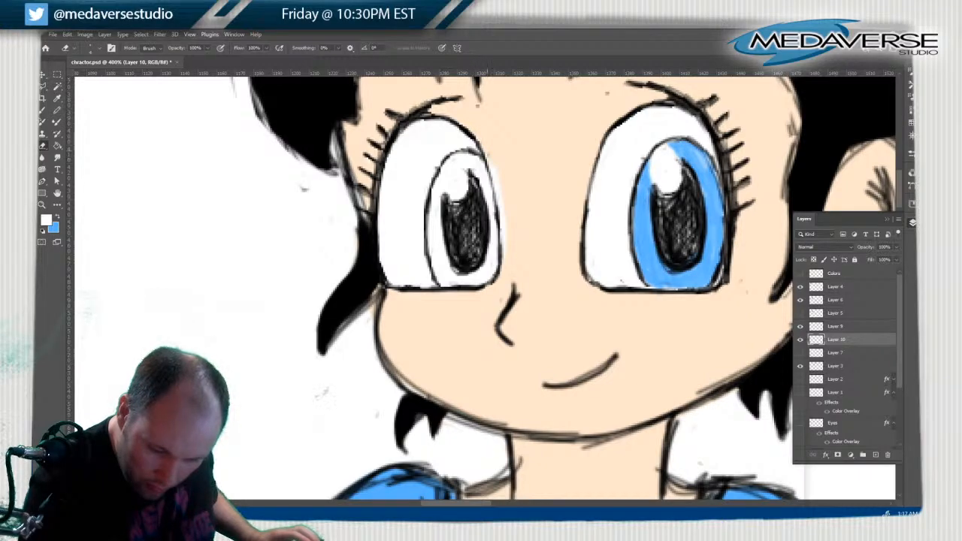
{"action": "left_click_drag", "start_coordinate": [488, 159], "coordinate": [505, 251]}
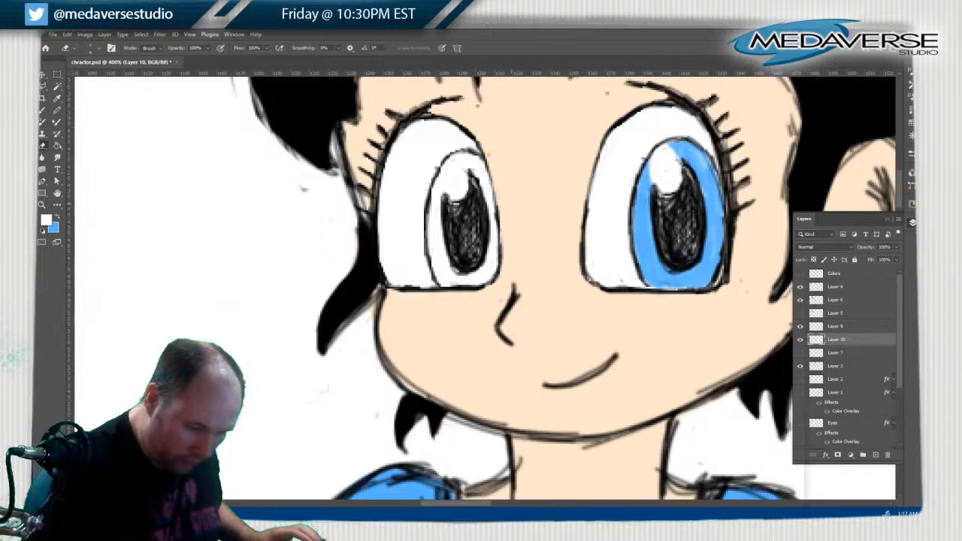
Paint the left iris blue around the pupil with a 4 px hard round brush, leaving the highlight white
{"action": "key", "text": "x"}
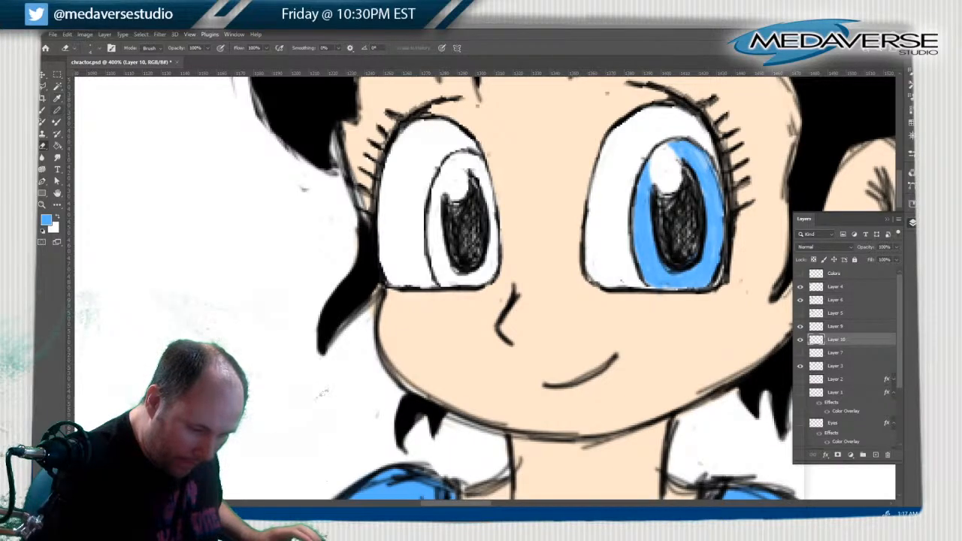
{"action": "key", "text": "b"}
{"action": "left_click", "coordinate": [99, 49]}
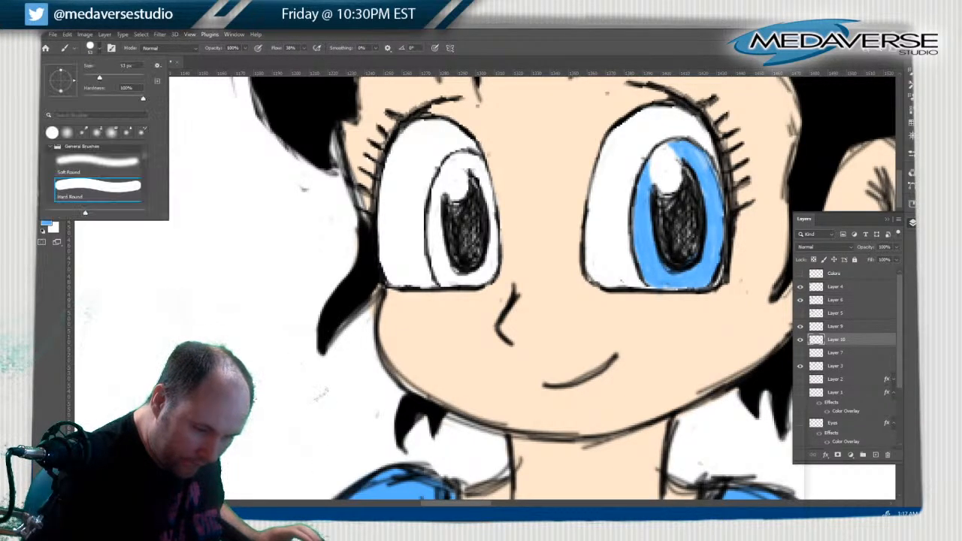
{"action": "left_click", "coordinate": [126, 65]}
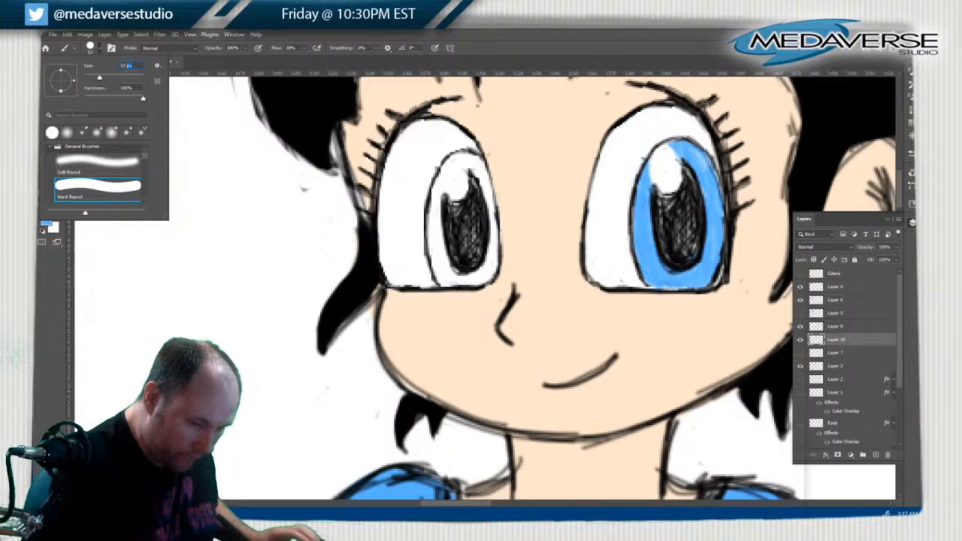
{"action": "type", "text": "4"}
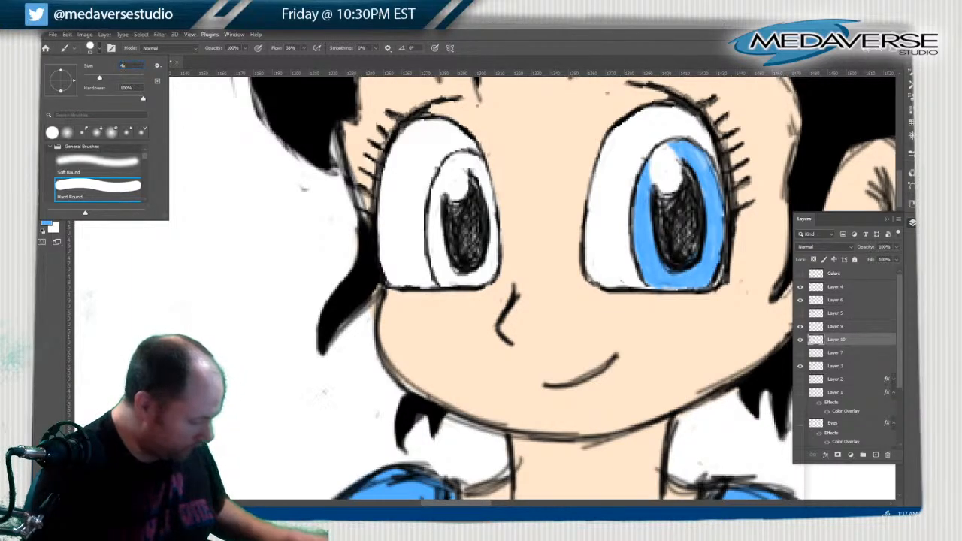
{"action": "key", "text": "Return"}
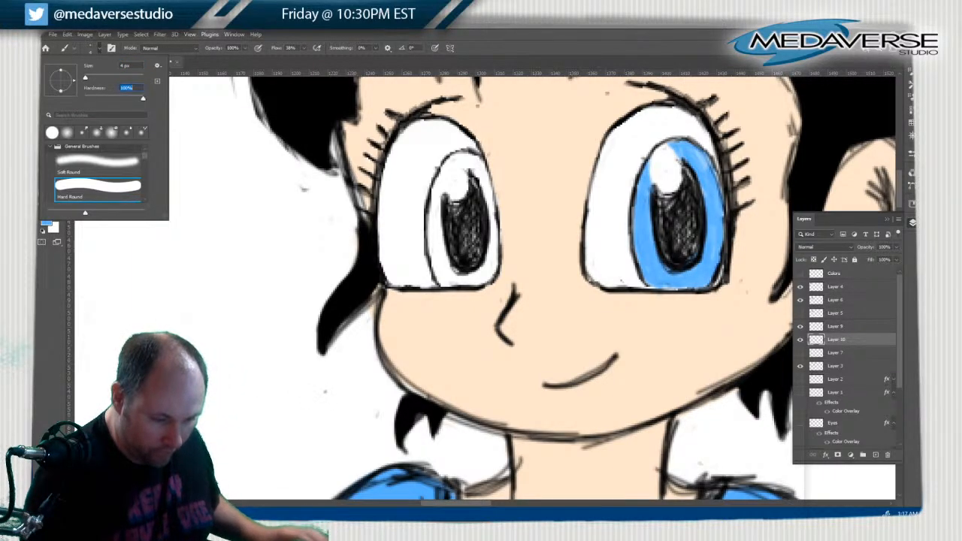
{"action": "key", "text": "Return"}
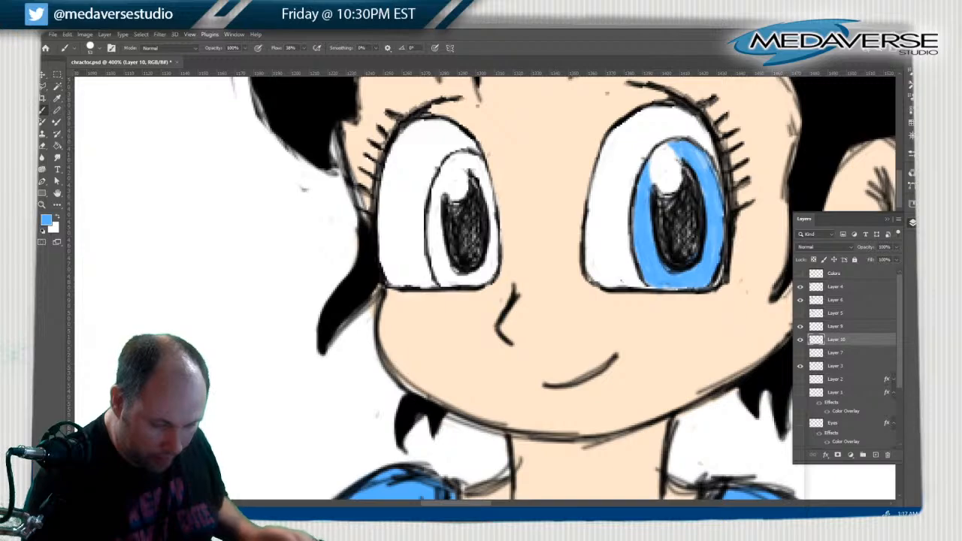
{"action": "key", "text": "Return"}
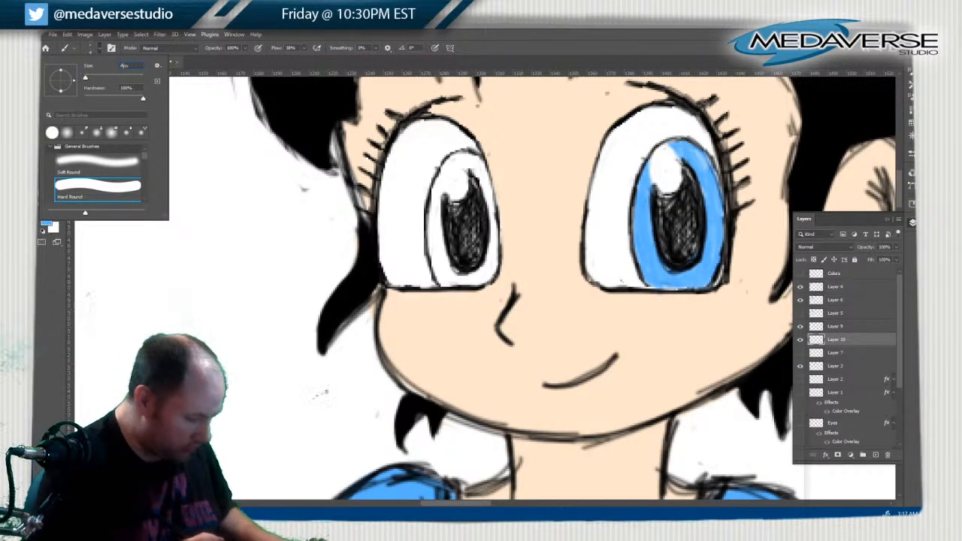
{"action": "key", "text": "Return"}
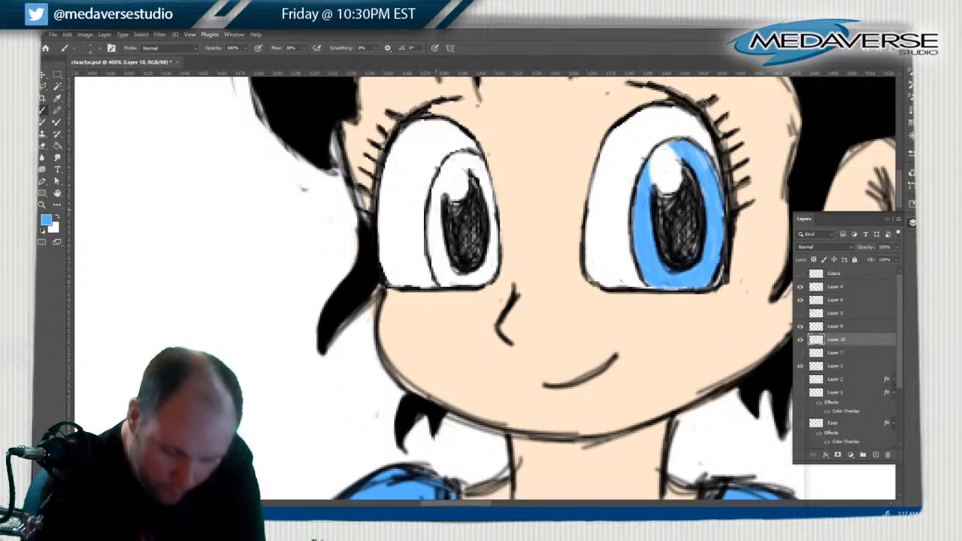
{"action": "mouse_move", "coordinate": [437, 197]}
{"action": "left_mouse_down"}
{"action": "mouse_move", "coordinate": [437, 212]}
{"action": "mouse_move", "coordinate": [437, 176]}
{"action": "mouse_move", "coordinate": [437, 279]}
{"action": "mouse_move", "coordinate": [469, 281]}
{"action": "mouse_move", "coordinate": [493, 268]}
{"action": "mouse_move", "coordinate": [491, 228]}
{"action": "left_mouse_up"}
{"action": "mouse_move", "coordinate": [479, 177]}
{"action": "left_mouse_down"}
{"action": "mouse_move", "coordinate": [457, 155]}
{"action": "mouse_move", "coordinate": [476, 181]}
{"action": "mouse_move", "coordinate": [481, 158]}
{"action": "mouse_move", "coordinate": [495, 238]}
{"action": "mouse_move", "coordinate": [492, 203]}
{"action": "left_mouse_up"}
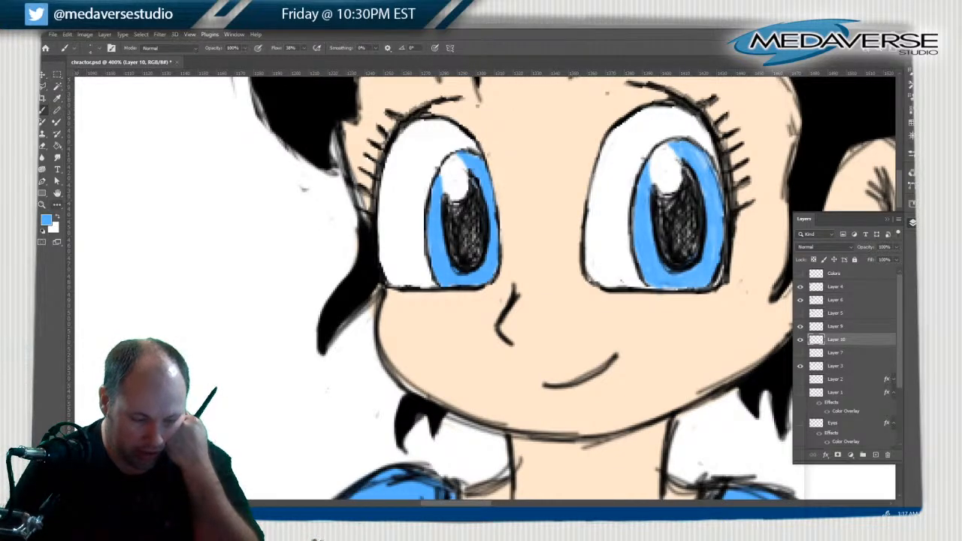
Examine the colored eyes against the whole character at 200% and 100% magnification
{"action": "key", "text": "z"}
{"action": "right_click", "coordinate": [308, 205]}
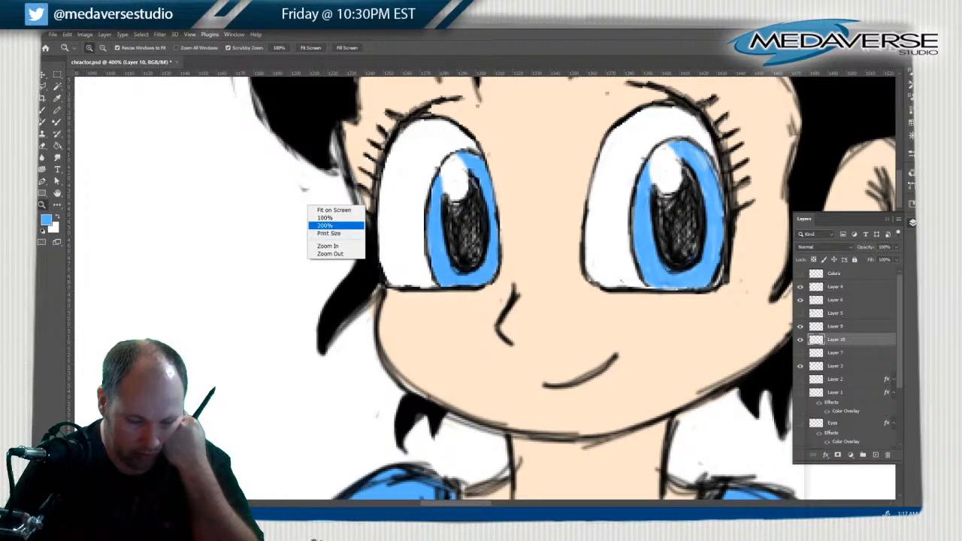
{"action": "left_click", "coordinate": [324, 225]}
{"action": "right_click", "coordinate": [444, 228]}
{"action": "left_click", "coordinate": [462, 239]}
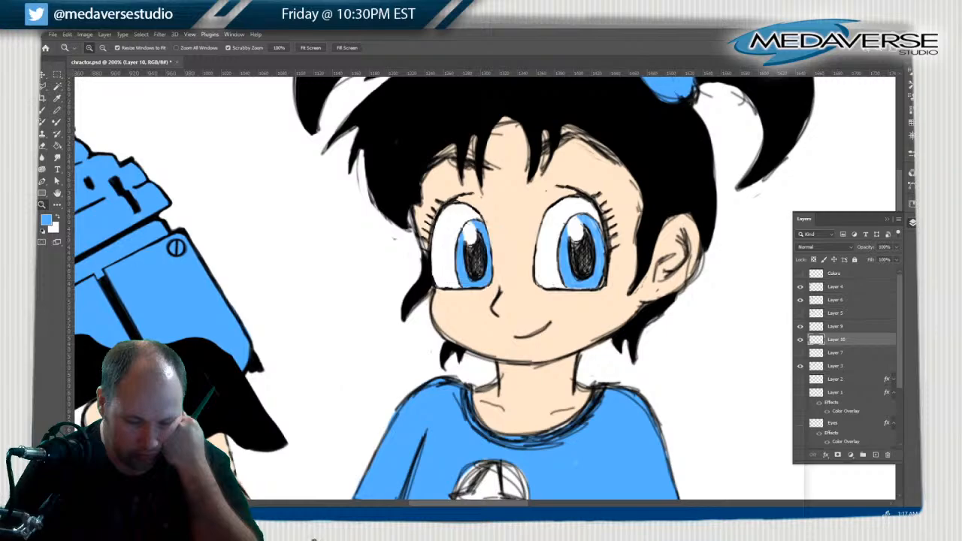
{"action": "scroll", "coordinate": [485, 289], "scroll_direction": "down", "scroll_amount": 1}
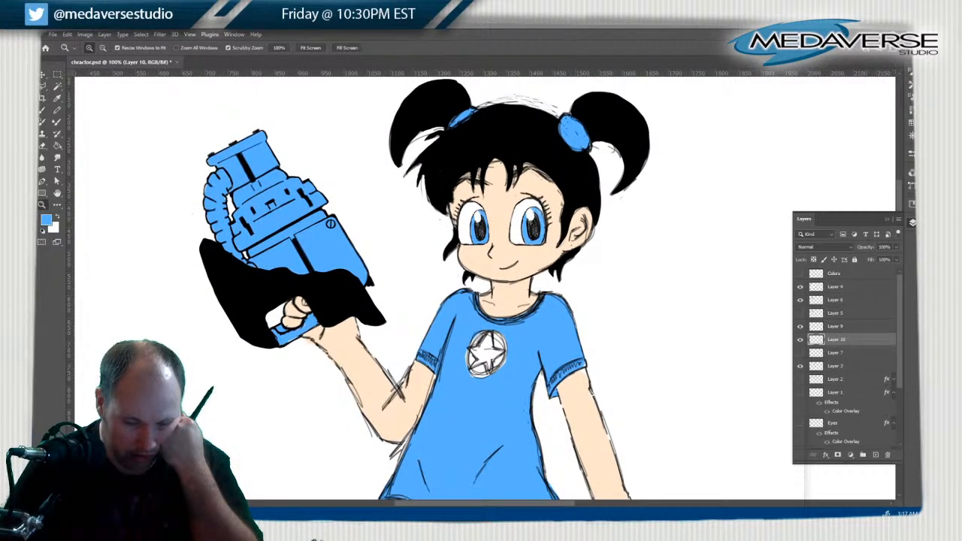
{"action": "scroll", "coordinate": [484, 290], "scroll_direction": "up", "scroll_amount": 1}
{"action": "scroll", "coordinate": [485, 289], "scroll_direction": "down", "scroll_amount": 1}
{"action": "scroll", "coordinate": [485, 289], "scroll_direction": "up", "scroll_amount": 1}
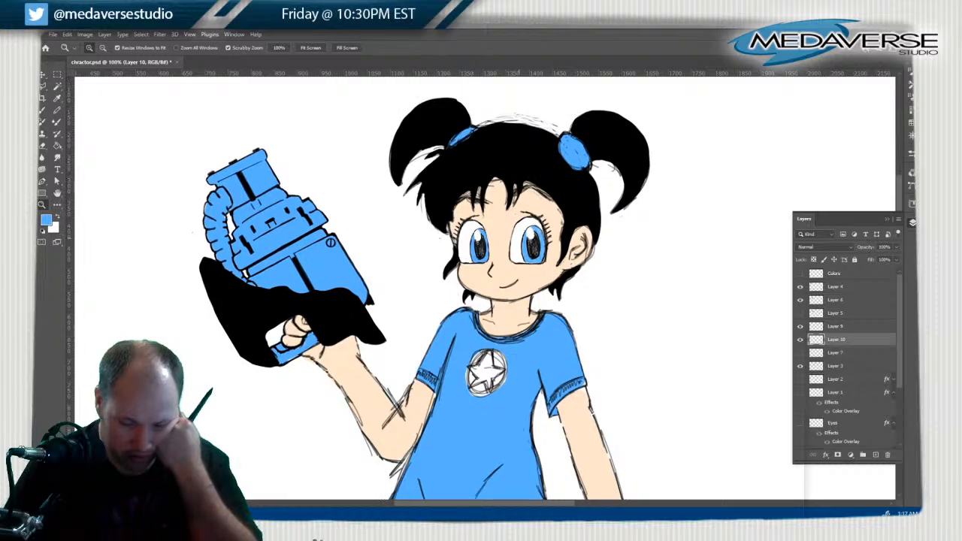
Hide the current eye layers, Layer 10 and Layer 9, and show the older eye sketches on Layer 7
{"action": "left_click", "coordinate": [800, 339]}
{"action": "left_click", "coordinate": [800, 326]}
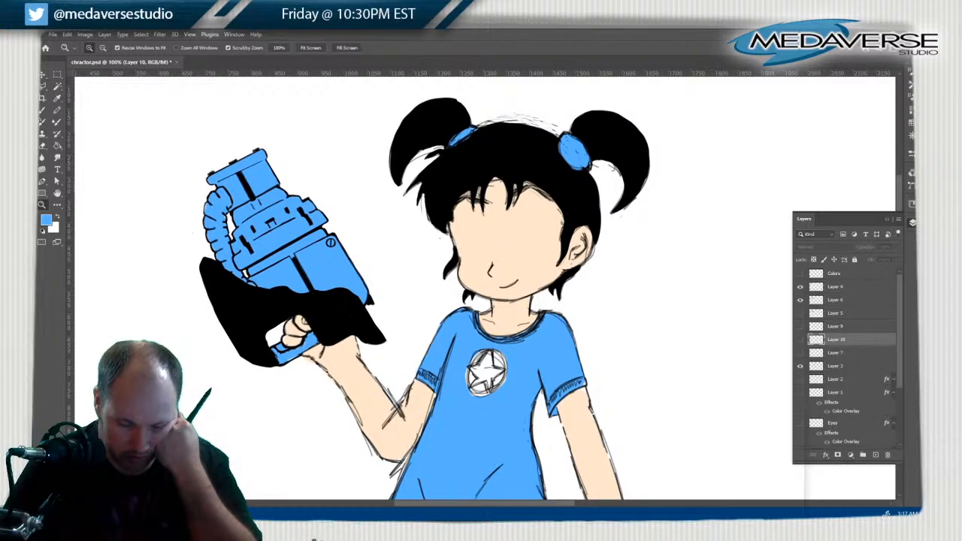
{"action": "left_click", "coordinate": [800, 353]}
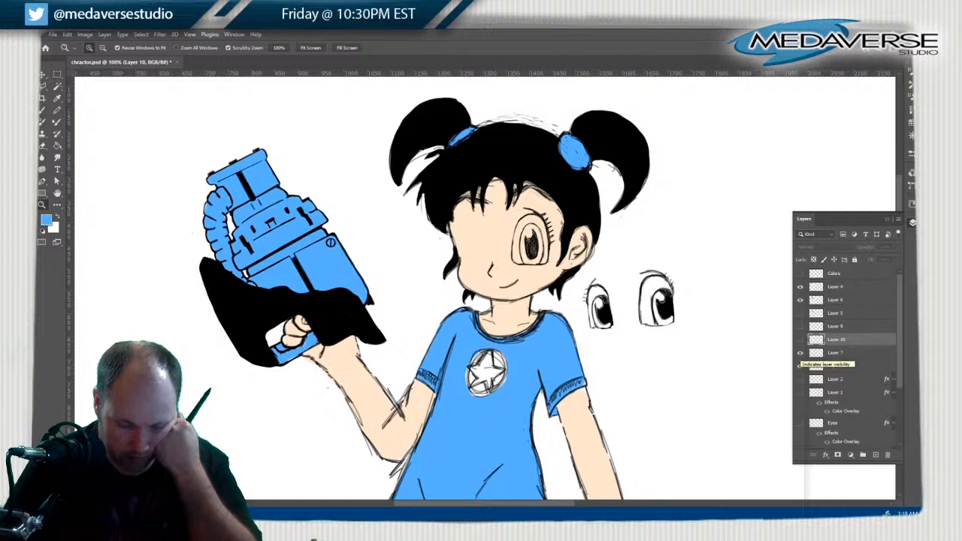
Delete the single eye drawn on the face from Layer 7 using a polygonal lasso selection
{"action": "key", "text": "l"}
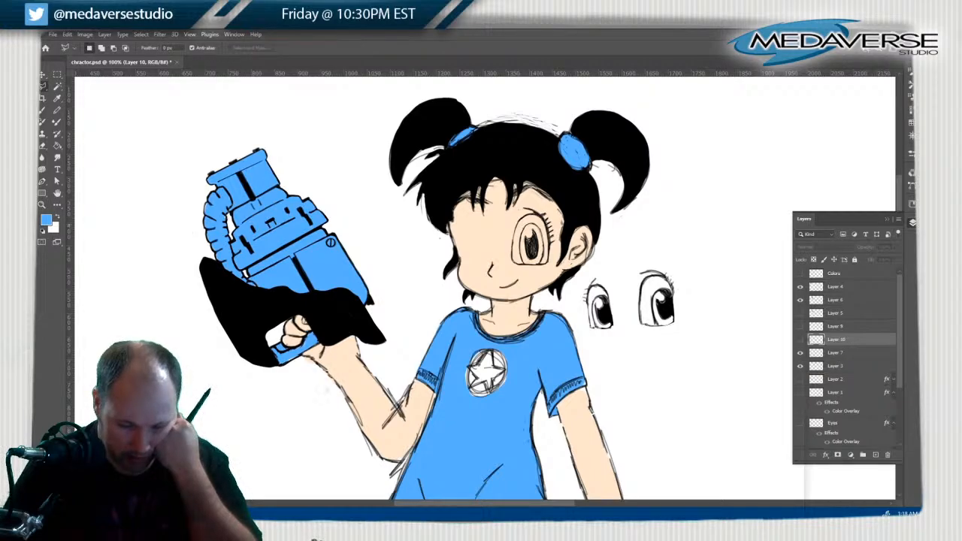
{"action": "left_click", "coordinate": [835, 352]}
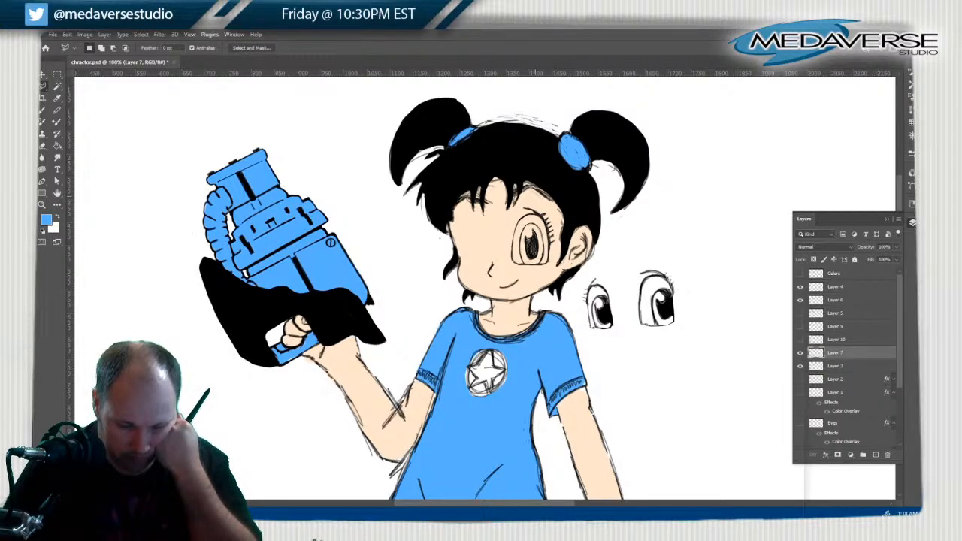
{"action": "left_click", "coordinate": [536, 197]}
{"action": "left_click", "coordinate": [511, 215]}
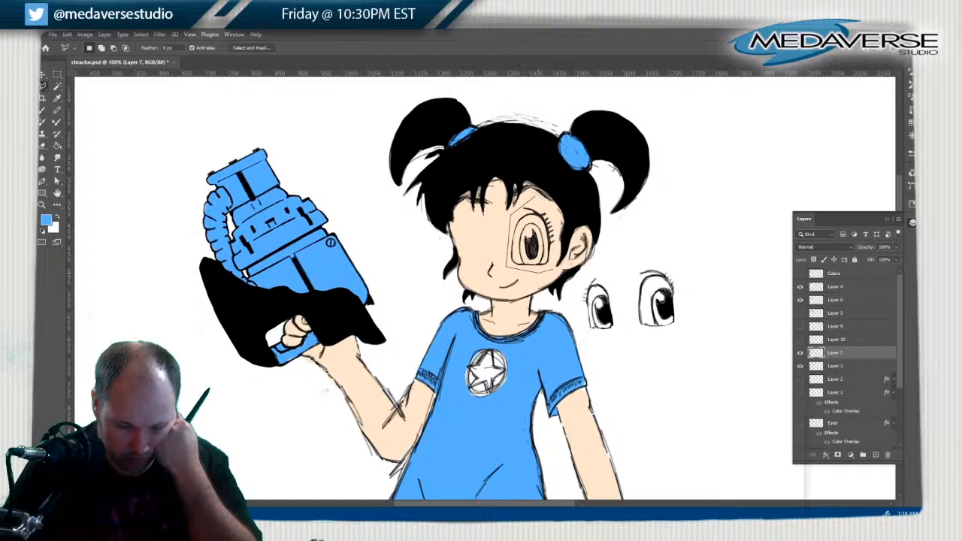
{"action": "left_click", "coordinate": [555, 269]}
{"action": "left_click", "coordinate": [537, 197]}
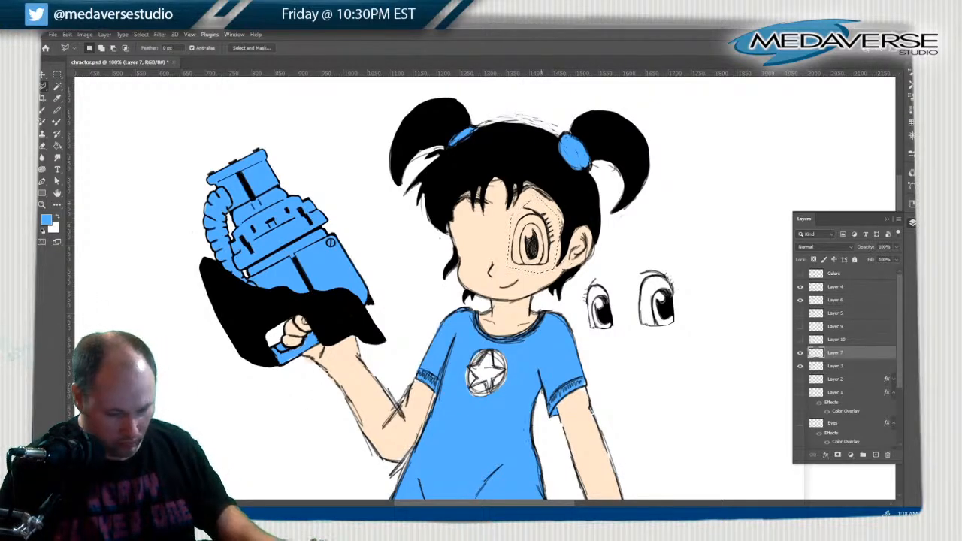
{"action": "key", "text": "Delete"}
{"action": "key", "text": "ctrl+d"}
Lasso the pair of sketched eyes beside the head on Layer 7 and move them onto the face, aligned with the shown Layer 9 eyes
{"action": "left_click", "coordinate": [572, 280]}
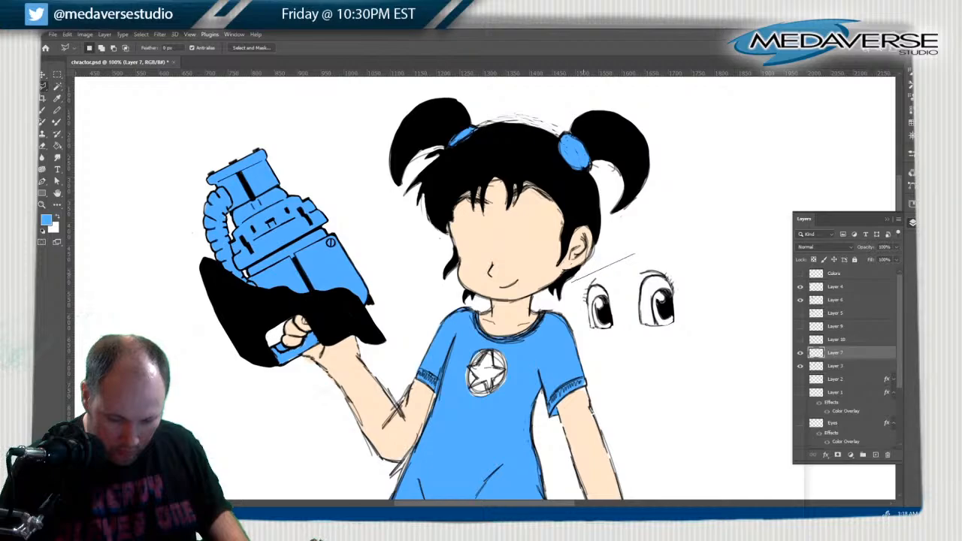
{"action": "left_click", "coordinate": [645, 252]}
{"action": "left_click", "coordinate": [710, 289]}
{"action": "left_click", "coordinate": [675, 353]}
{"action": "left_click", "coordinate": [583, 346]}
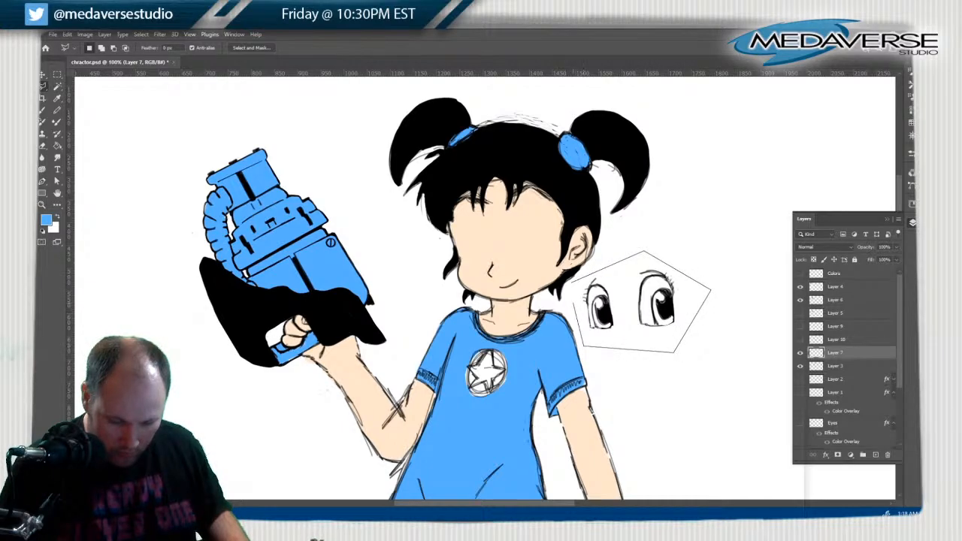
{"action": "left_click", "coordinate": [572, 281]}
{"action": "key", "text": "v"}
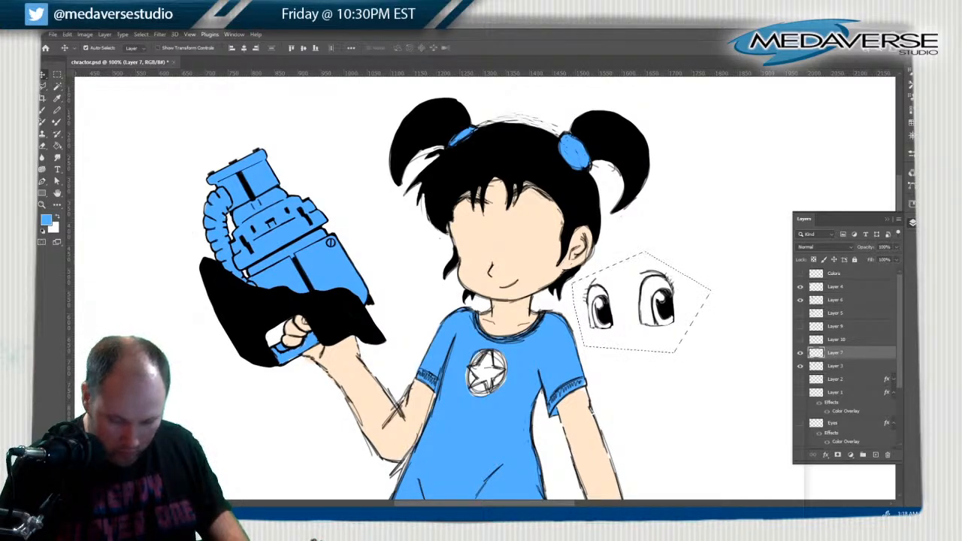
{"action": "left_click", "coordinate": [800, 326]}
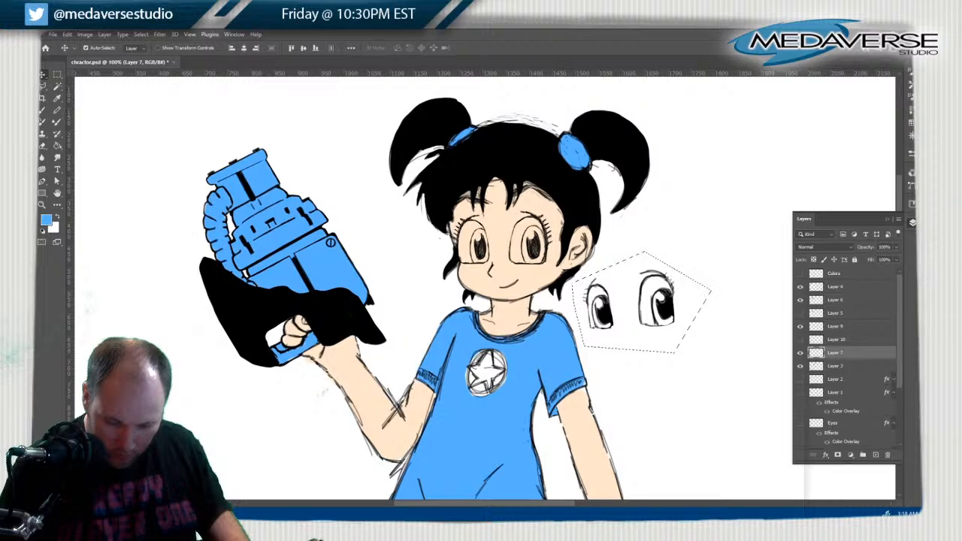
{"action": "mouse_move", "coordinate": [676, 297]}
{"action": "left_mouse_down"}
{"action": "mouse_move", "coordinate": [639, 269]}
{"action": "mouse_move", "coordinate": [547, 237]}
{"action": "left_mouse_up"}
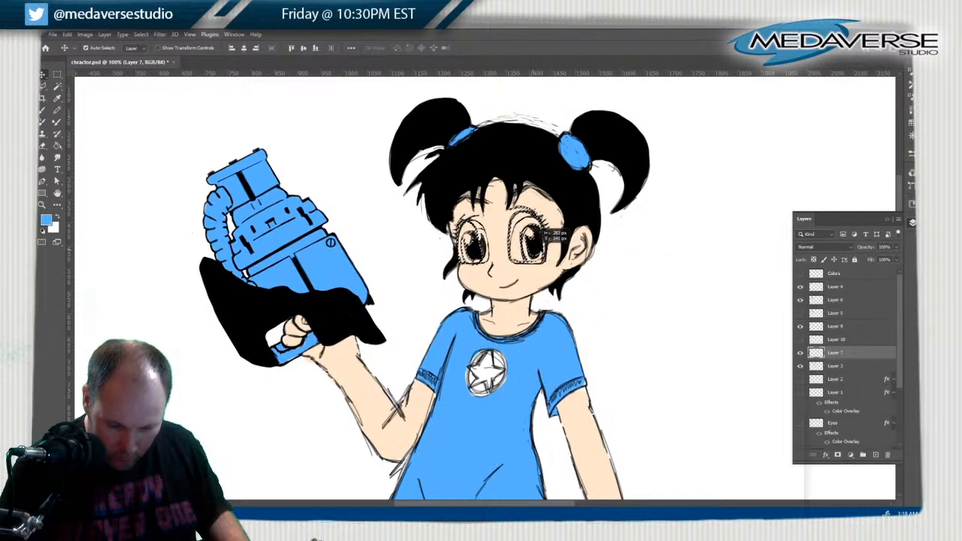
{"action": "left_click_drag", "start_coordinate": [547, 239], "coordinate": [544, 244]}
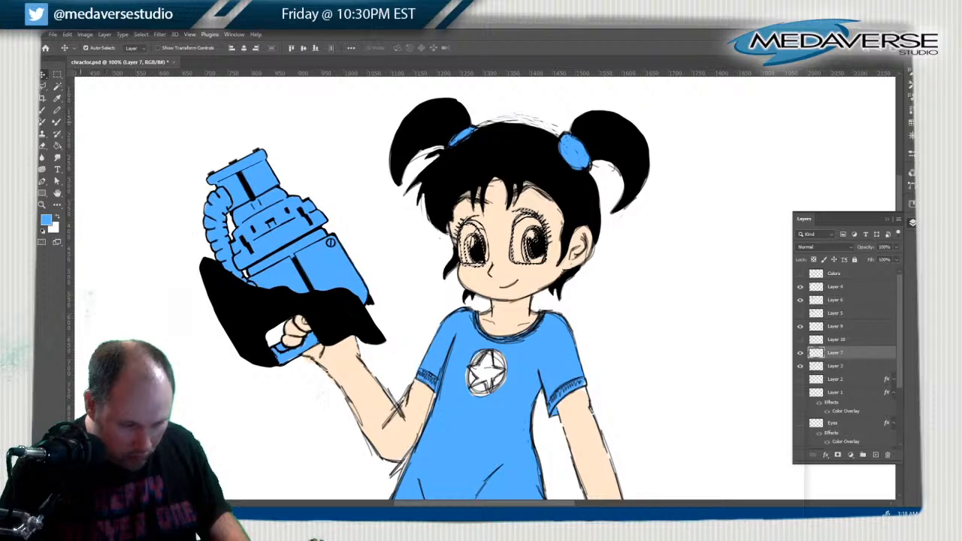
Select only the left eye on Layer 7 with a rectangular marquee, fine-tune its position on the face, and deselect
{"action": "key", "text": "m"}
{"action": "left_click_drag", "start_coordinate": [433, 199], "coordinate": [492, 281]}
{"action": "key", "text": "v"}
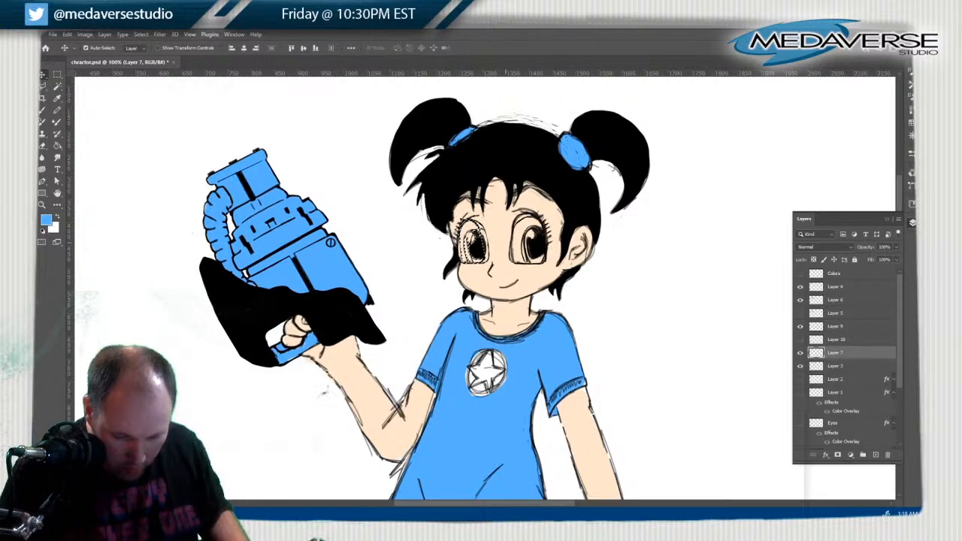
{"action": "key", "text": "m"}
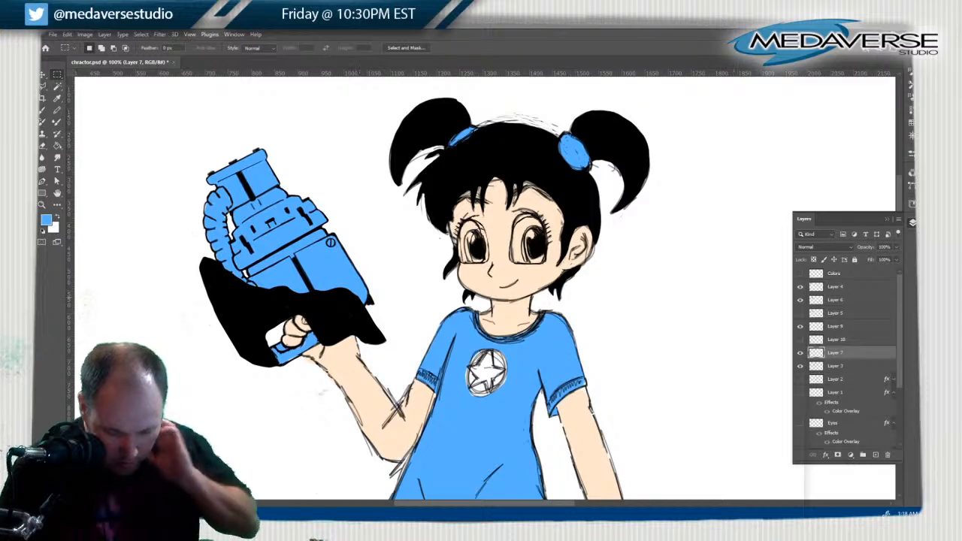
{"action": "key", "text": "ctrl+d"}
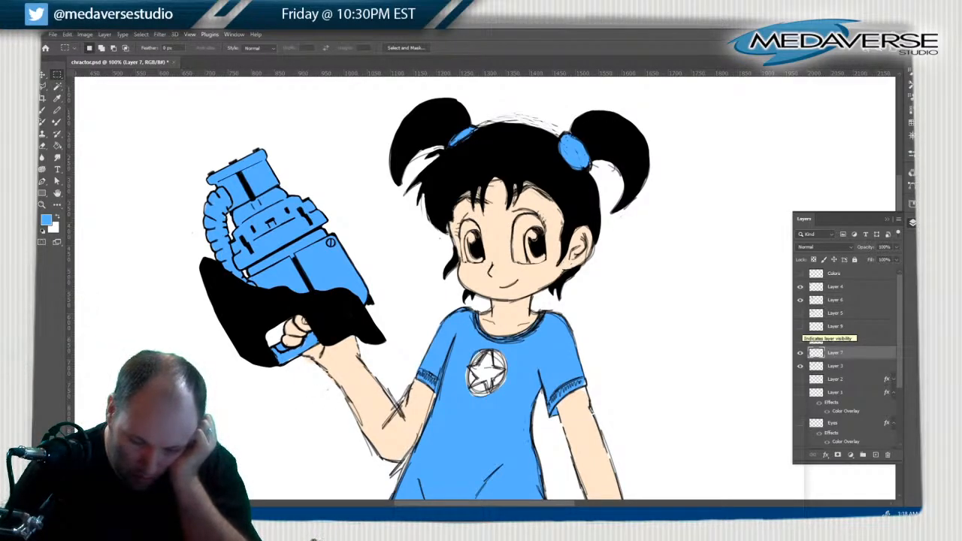
Compare the eye versions by toggling Layers 7, 9 and 10, leaving only the Layer 7 eyes shown
{"action": "left_click", "coordinate": [799, 366]}
{"action": "left_click", "coordinate": [799, 326]}
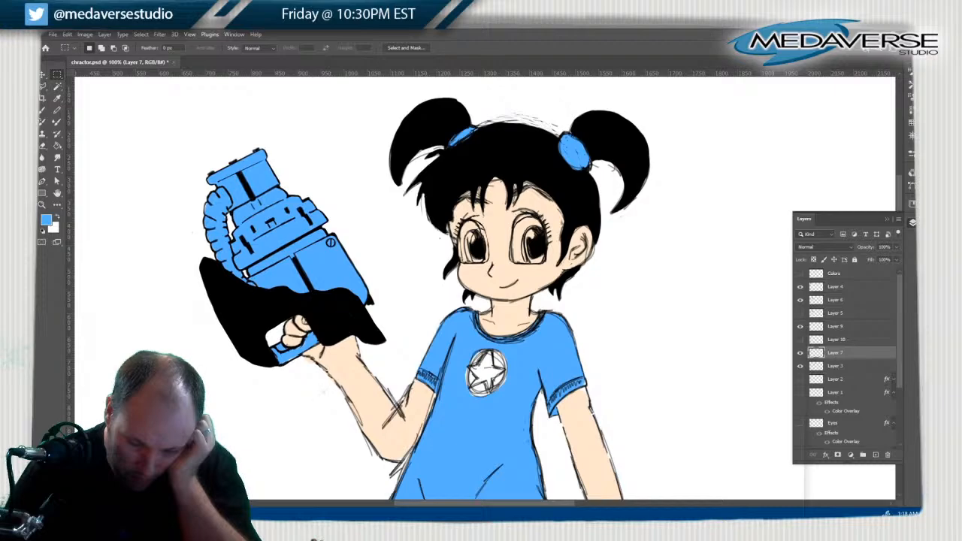
{"action": "left_click", "coordinate": [800, 352]}
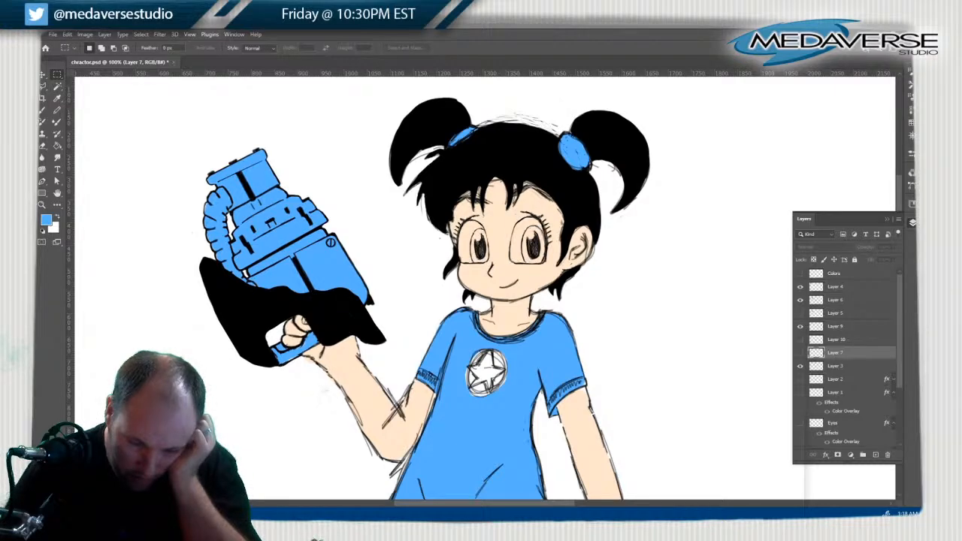
{"action": "left_click", "coordinate": [799, 352]}
{"action": "left_click", "coordinate": [799, 326]}
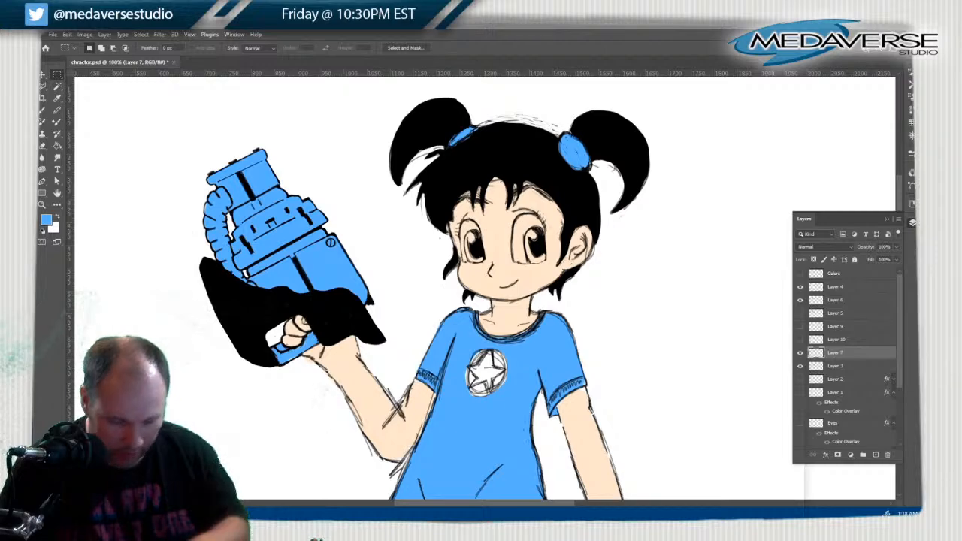
{"action": "left_click", "coordinate": [800, 339]}
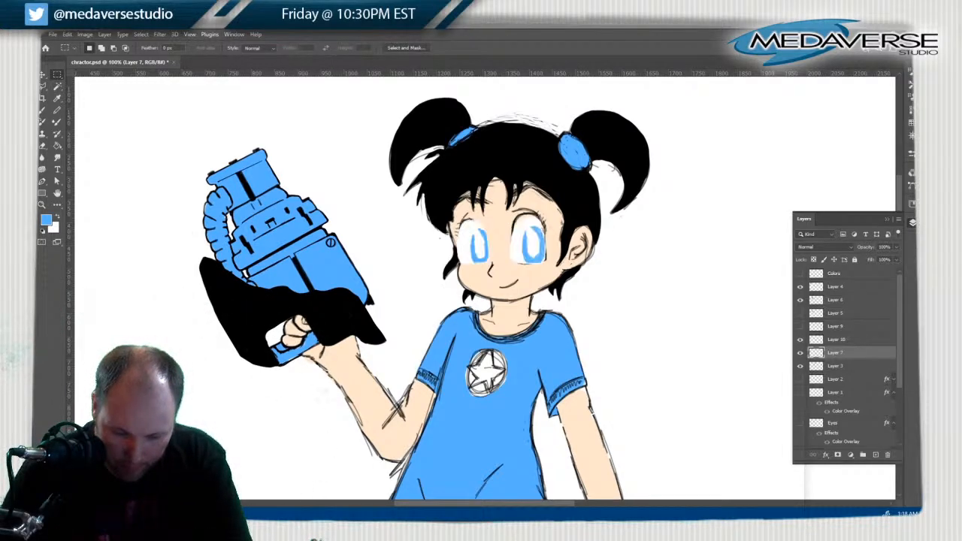
{"action": "left_click", "coordinate": [799, 339]}
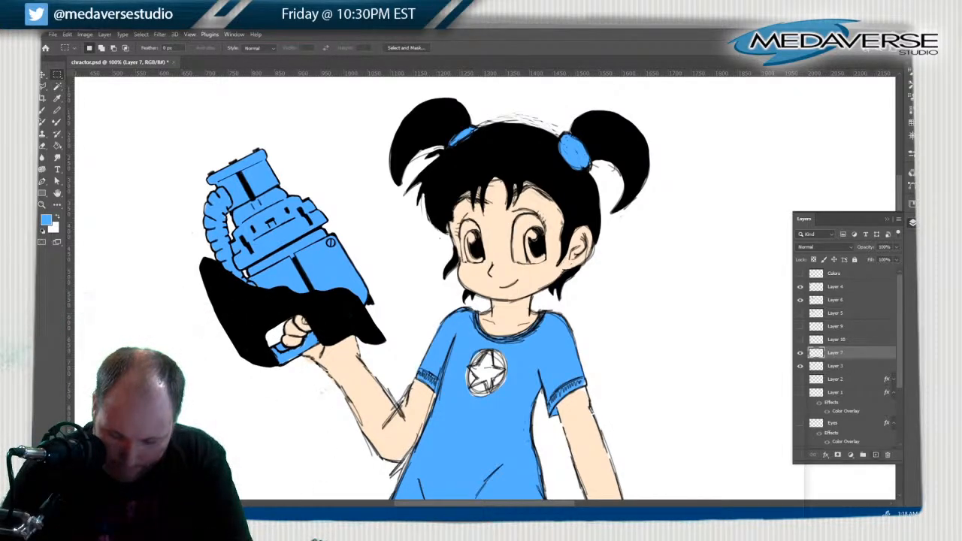
Add a new layer directly beneath Layer 7 and paint the irises of both eyes blue around the pupils
{"action": "key", "text": "ctrl+shift+alt+n"}
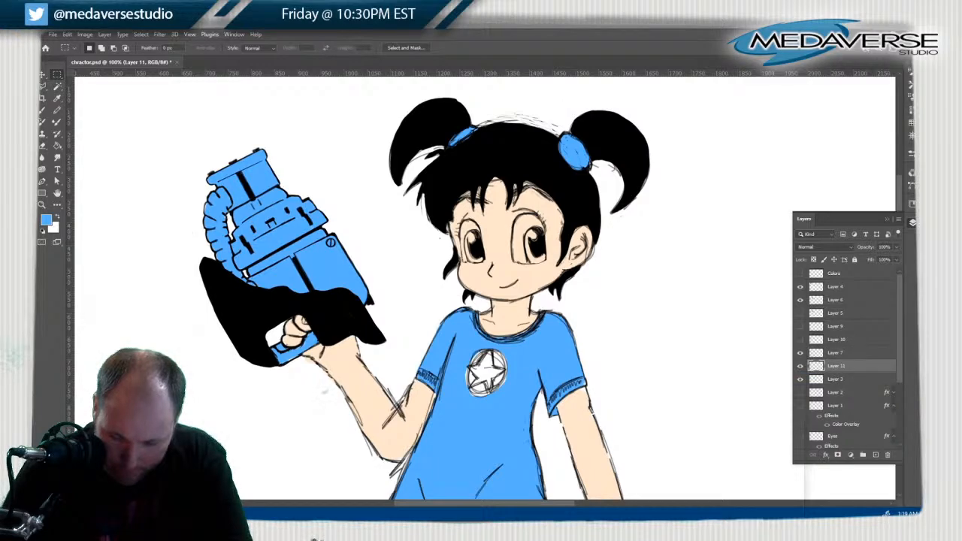
{"action": "key", "text": "z"}
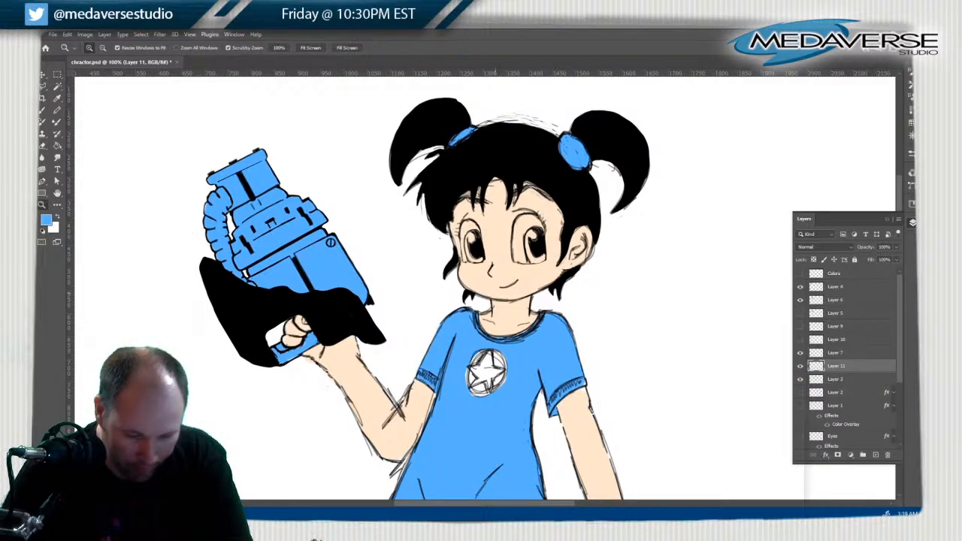
{"action": "key", "text": "ctrl+plus"}
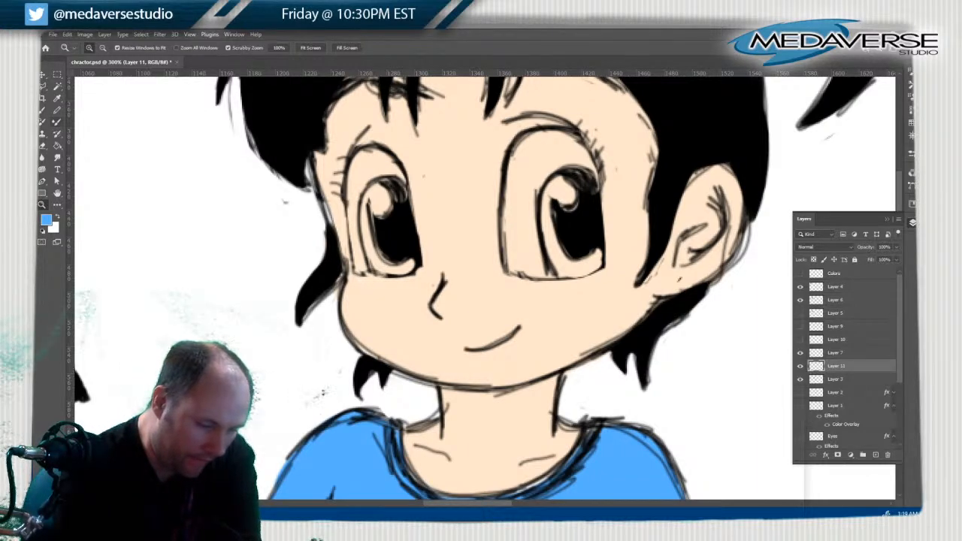
{"action": "key", "text": "b"}
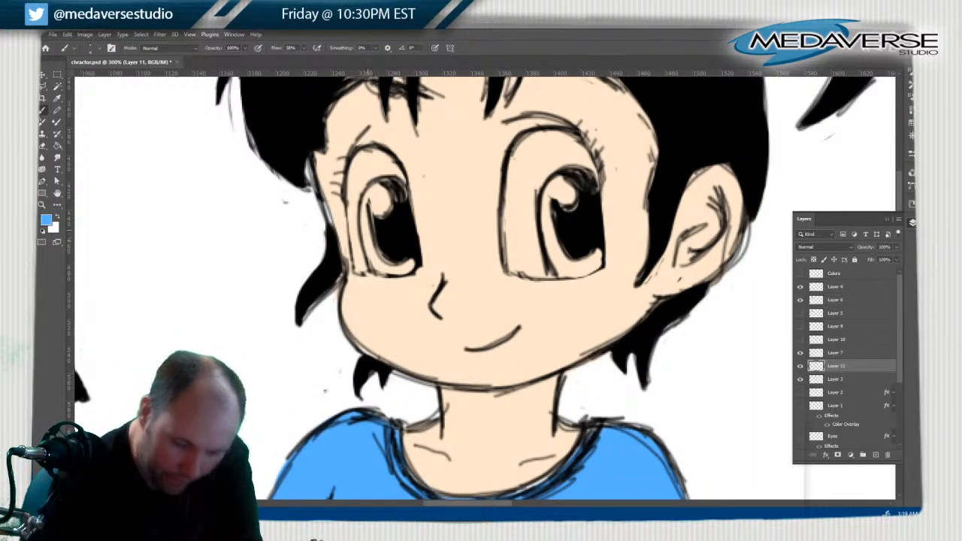
{"action": "mouse_move", "coordinate": [364, 214]}
{"action": "left_mouse_down"}
{"action": "mouse_move", "coordinate": [363, 199]}
{"action": "mouse_move", "coordinate": [376, 268]}
{"action": "mouse_move", "coordinate": [413, 263]}
{"action": "mouse_move", "coordinate": [395, 272]}
{"action": "left_mouse_up"}
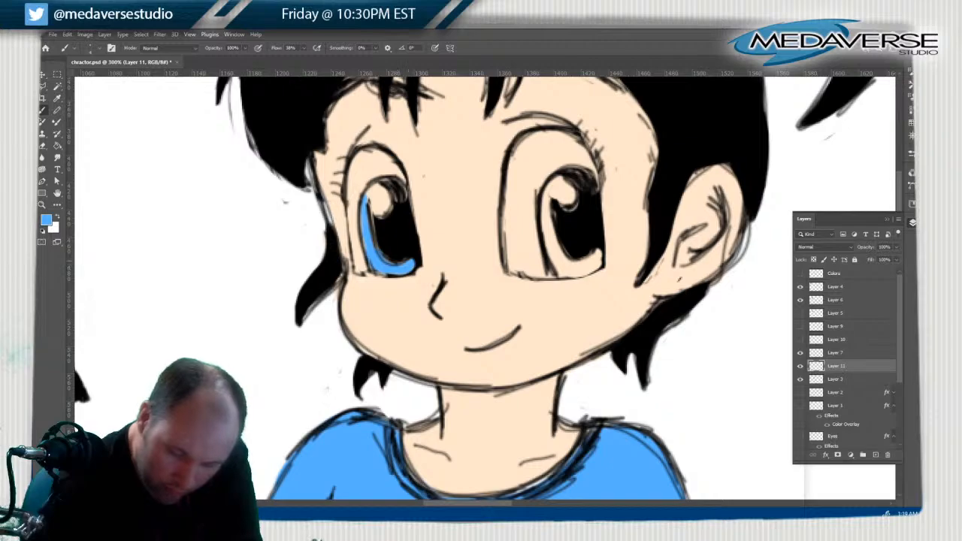
{"action": "mouse_move", "coordinate": [543, 197]}
{"action": "left_mouse_down"}
{"action": "mouse_move", "coordinate": [561, 272]}
{"action": "mouse_move", "coordinate": [601, 256]}
{"action": "mouse_move", "coordinate": [586, 271]}
{"action": "left_mouse_up"}
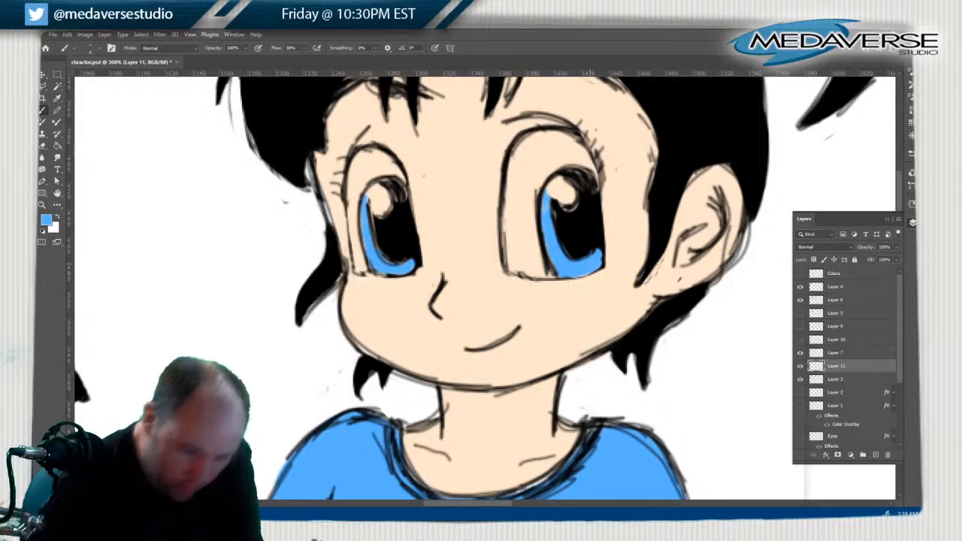
Paint the whites and the round pupil highlights of both eyes white on Layer 11
{"action": "key", "text": "x"}
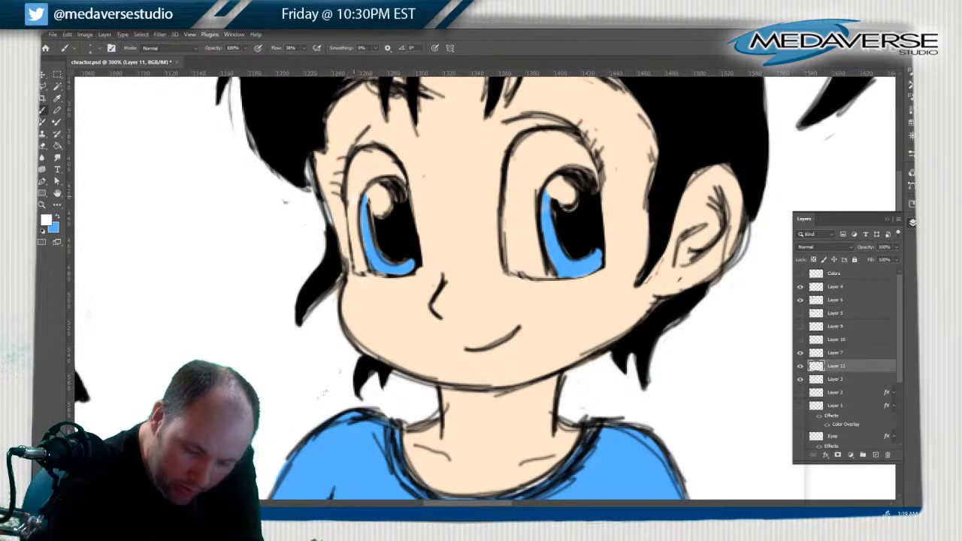
{"action": "left_click_drag", "start_coordinate": [355, 206], "coordinate": [353, 221]}
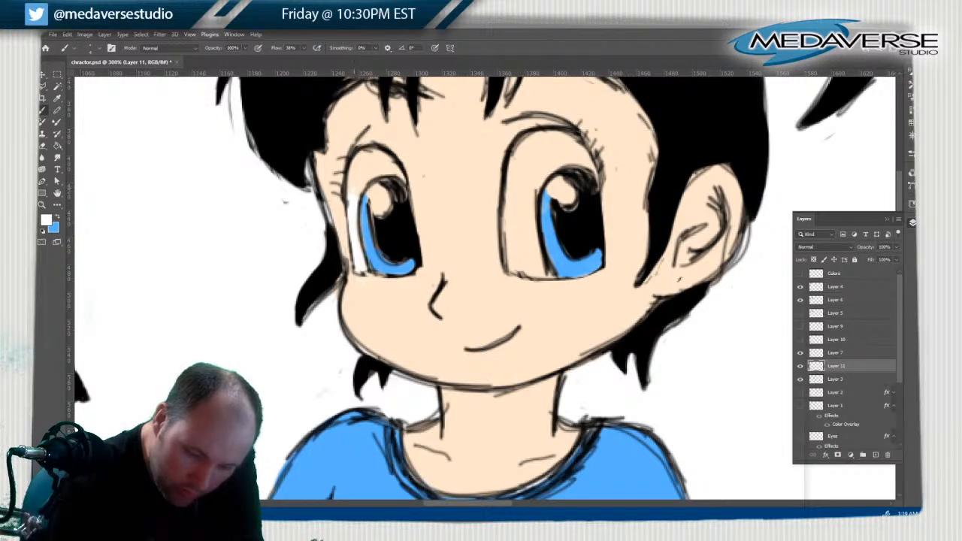
{"action": "mouse_move", "coordinate": [359, 173]}
{"action": "left_mouse_down"}
{"action": "mouse_move", "coordinate": [358, 193]}
{"action": "mouse_move", "coordinate": [380, 204]}
{"action": "left_mouse_up"}
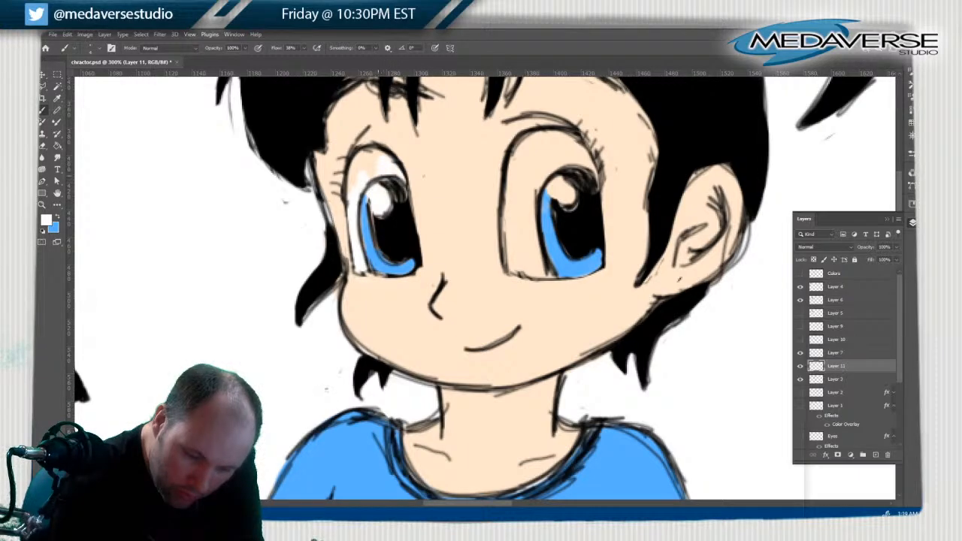
{"action": "mouse_move", "coordinate": [365, 156]}
{"action": "left_mouse_down"}
{"action": "mouse_move", "coordinate": [359, 168]}
{"action": "mouse_move", "coordinate": [357, 158]}
{"action": "left_mouse_up"}
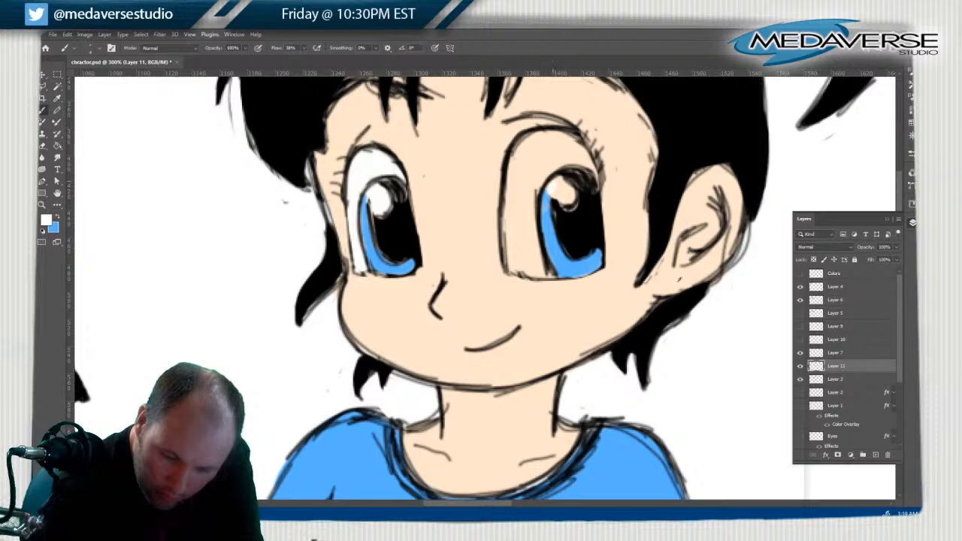
{"action": "mouse_move", "coordinate": [553, 199]}
{"action": "left_mouse_down"}
{"action": "mouse_move", "coordinate": [561, 193]}
{"action": "mouse_move", "coordinate": [565, 203]}
{"action": "left_mouse_up"}
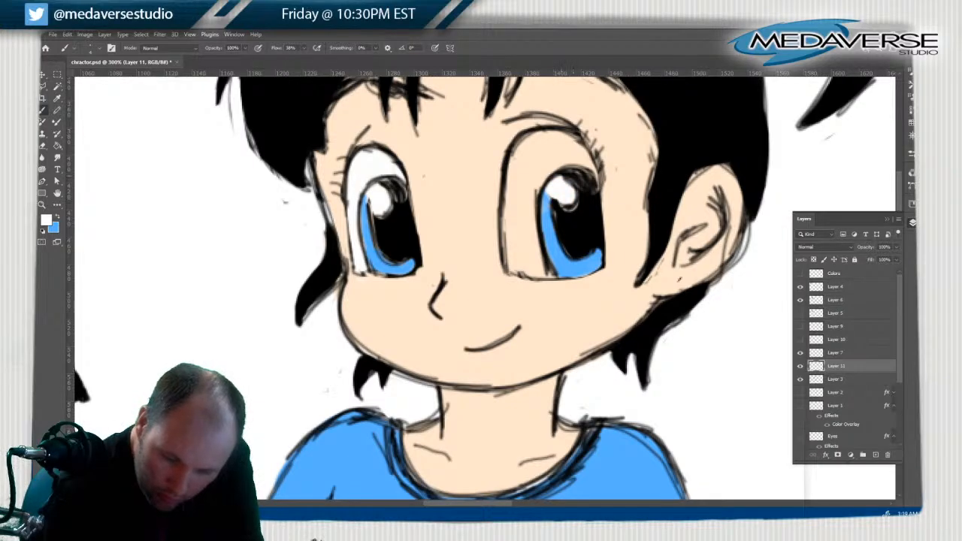
{"action": "mouse_move", "coordinate": [516, 160]}
{"action": "left_mouse_down"}
{"action": "mouse_move", "coordinate": [508, 218]}
{"action": "mouse_move", "coordinate": [523, 233]}
{"action": "mouse_move", "coordinate": [533, 170]}
{"action": "left_mouse_up"}
{"action": "mouse_move", "coordinate": [532, 223]}
{"action": "left_mouse_down"}
{"action": "mouse_move", "coordinate": [541, 267]}
{"action": "mouse_move", "coordinate": [507, 227]}
{"action": "mouse_move", "coordinate": [513, 263]}
{"action": "mouse_move", "coordinate": [531, 269]}
{"action": "left_mouse_up"}
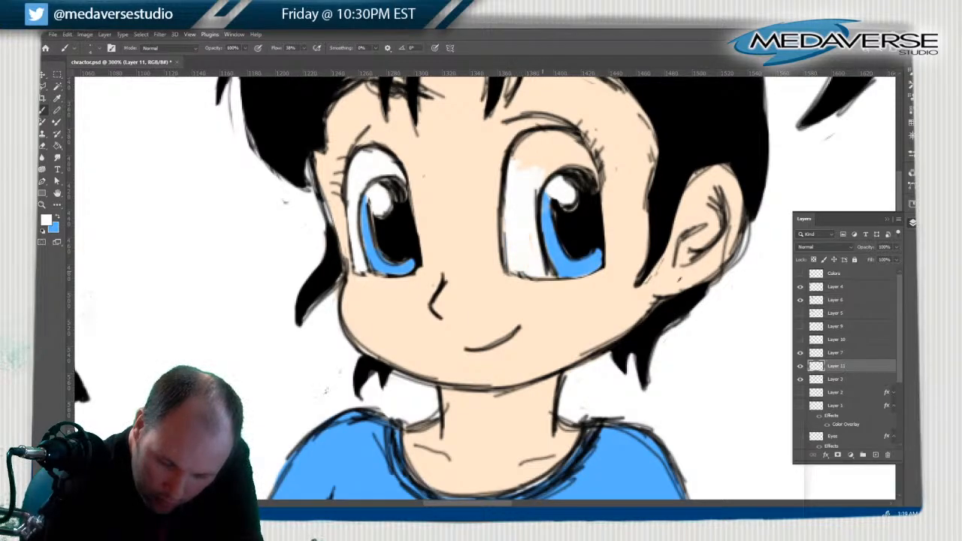
{"action": "mouse_move", "coordinate": [539, 159]}
{"action": "left_mouse_down"}
{"action": "mouse_move", "coordinate": [562, 134]}
{"action": "mouse_move", "coordinate": [585, 159]}
{"action": "mouse_move", "coordinate": [533, 135]}
{"action": "mouse_move", "coordinate": [524, 159]}
{"action": "mouse_move", "coordinate": [514, 147]}
{"action": "left_mouse_up"}
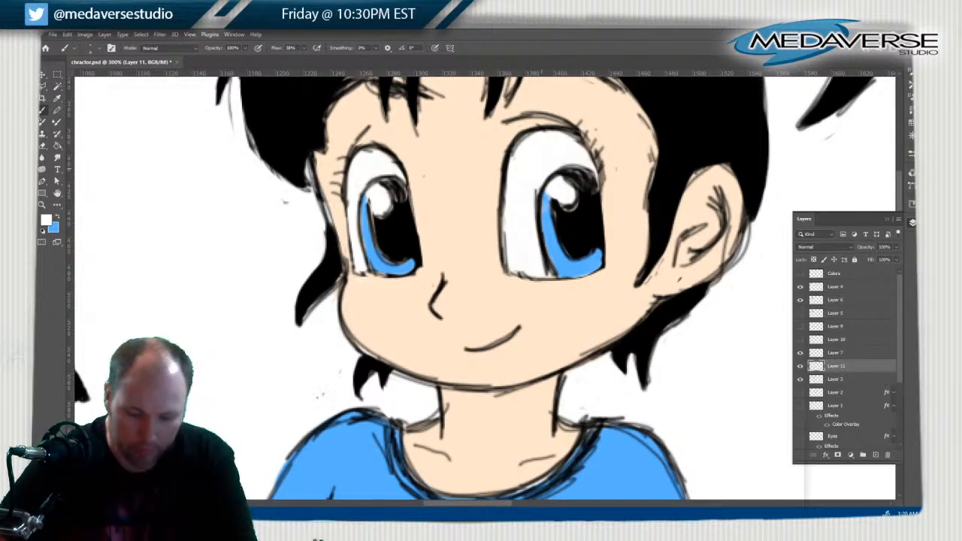
Group Layer 7 and Layer 11, which hold the new eyes' linework and color
{"action": "key", "text": "z"}
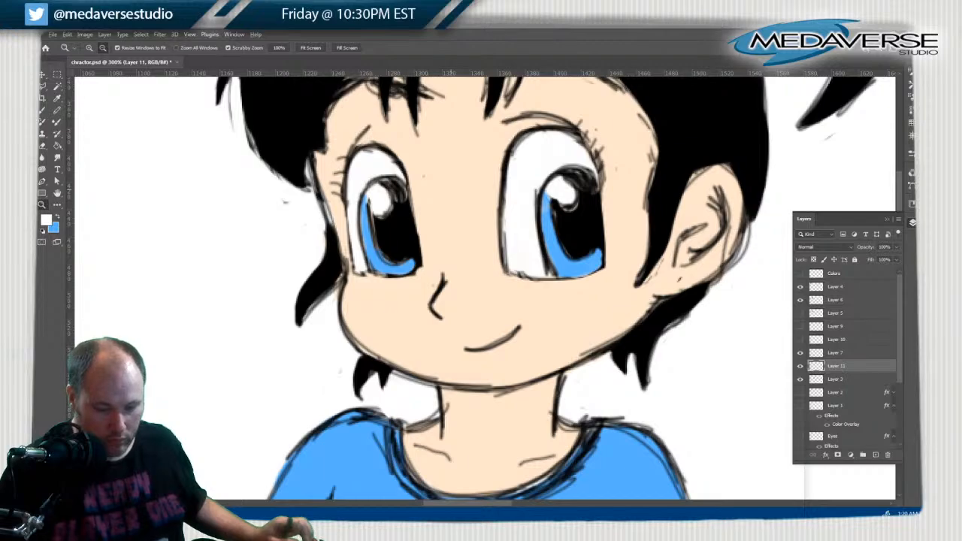
{"action": "key", "text": "ctrl+minus"}
{"action": "left_click", "coordinate": [462, 208], "text": "alt"}
{"action": "scroll", "coordinate": [474, 195], "scroll_direction": "up", "scroll_amount": 3}
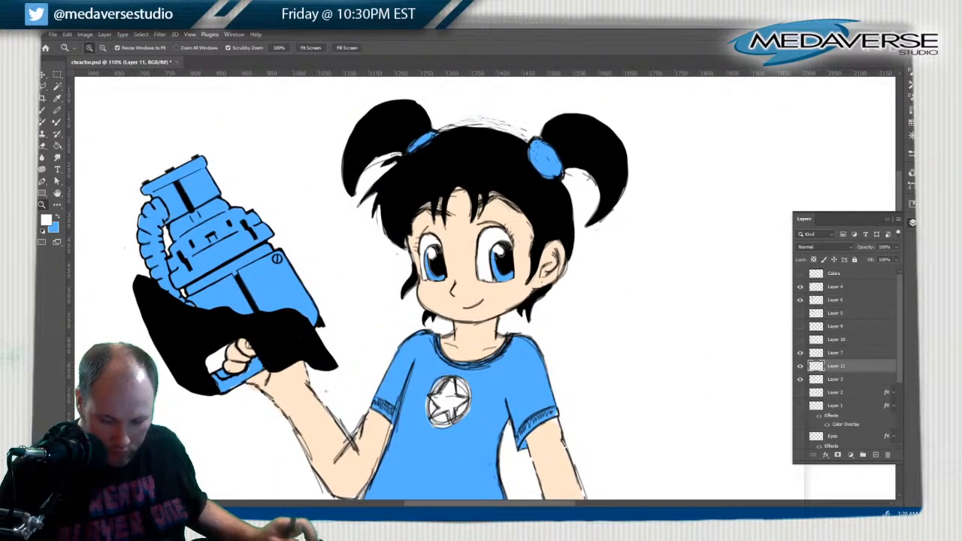
{"action": "key", "text": "shift+alt+bracketright"}
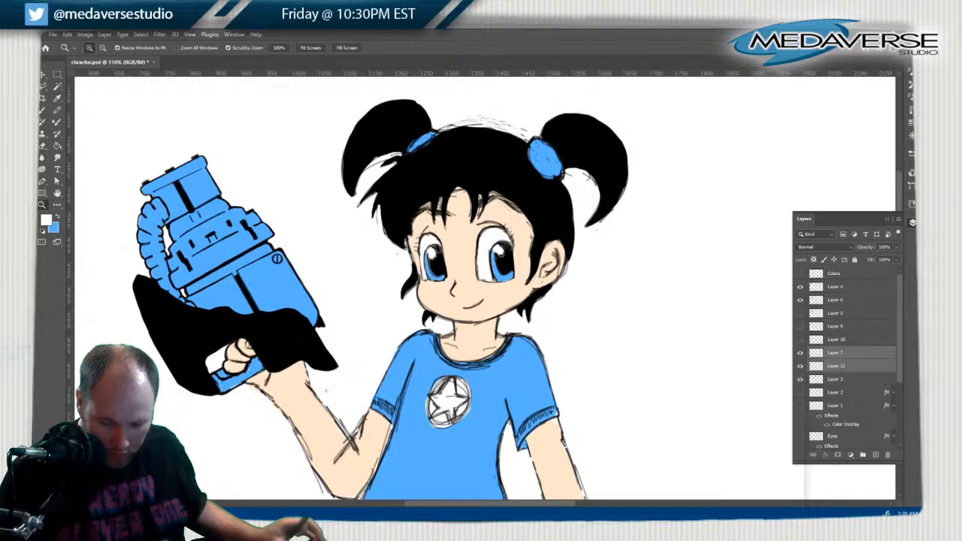
{"action": "key", "text": "ctrl+g"}
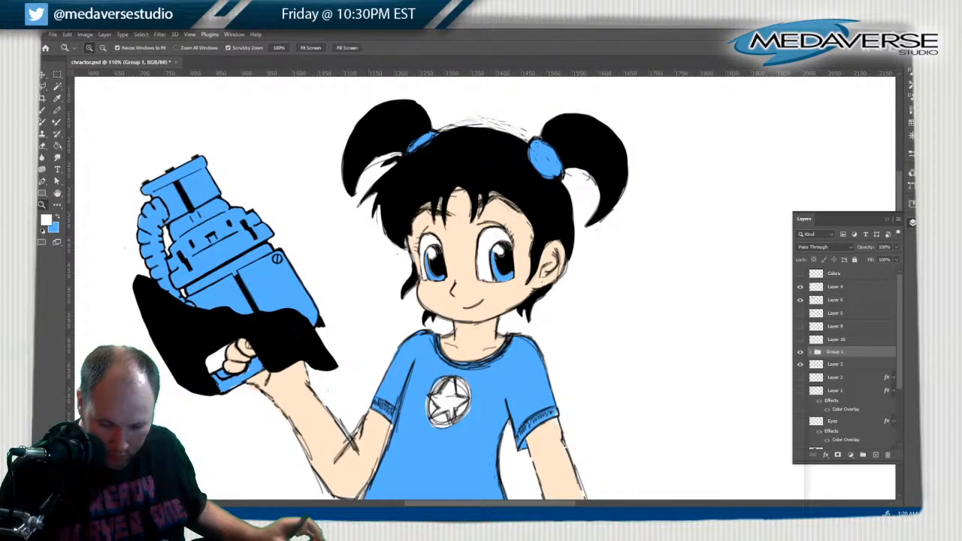
Show Layers 9 and 10 with the earlier eyes and combine them into a second group
{"action": "key", "text": "alt+bracketright"}
{"action": "key", "text": "alt+bracketright"}
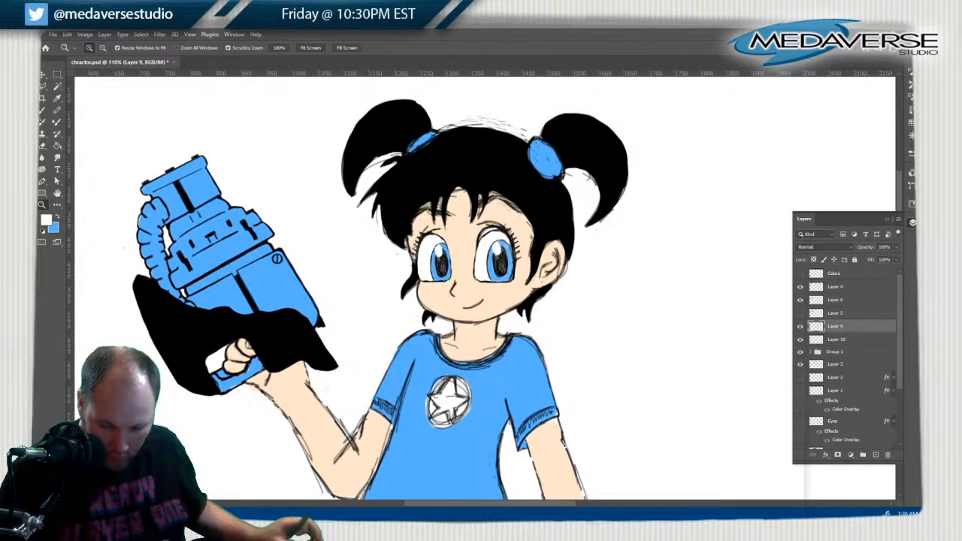
{"action": "key", "text": "shift+alt+bracketleft"}
{"action": "key", "text": "ctrl+g"}
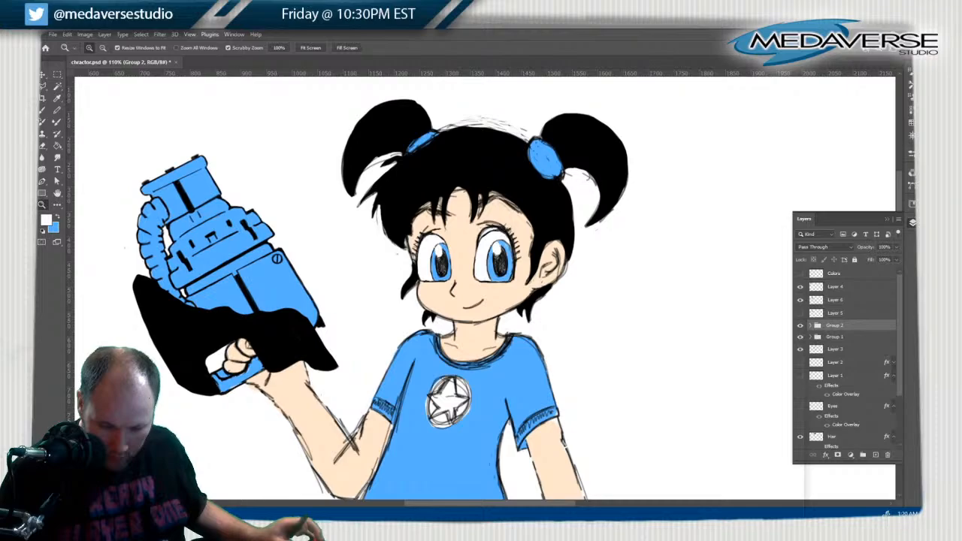
Compare the two eye versions by alternating the visibility of Group 1 and Group 2, leaving only Group 1 shown
{"action": "key", "text": "ctrl+comma"}
{"action": "key", "text": "ctrl+comma"}
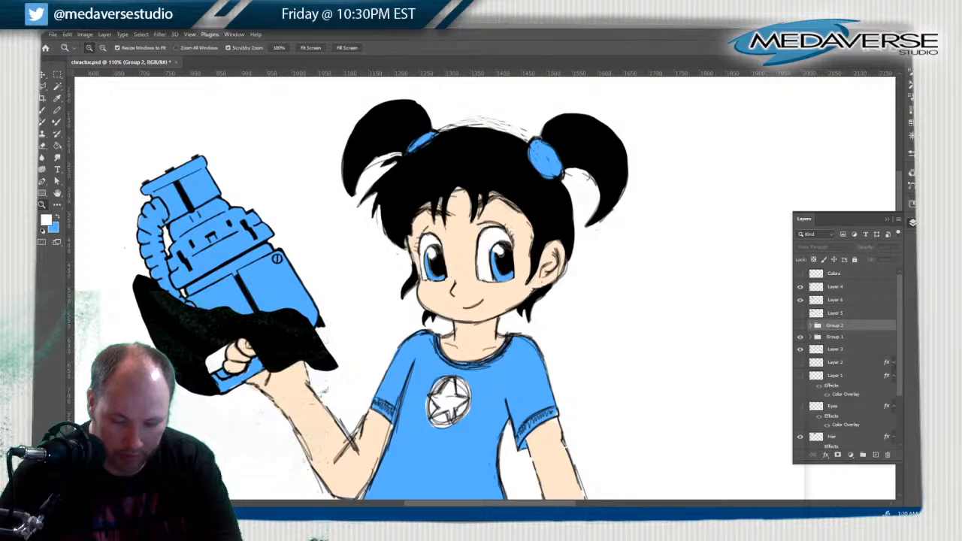
{"action": "key", "text": "ctrl+comma"}
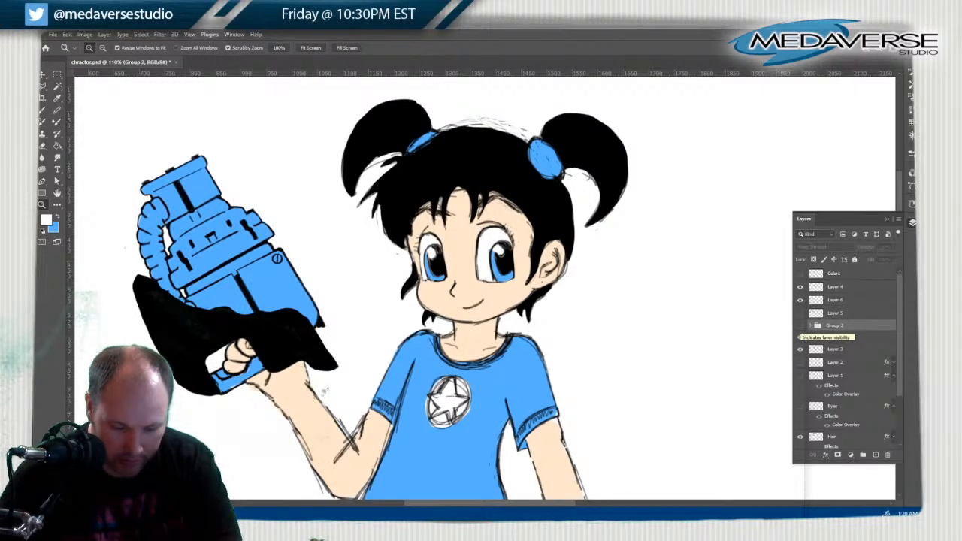
{"action": "left_click", "coordinate": [799, 324]}
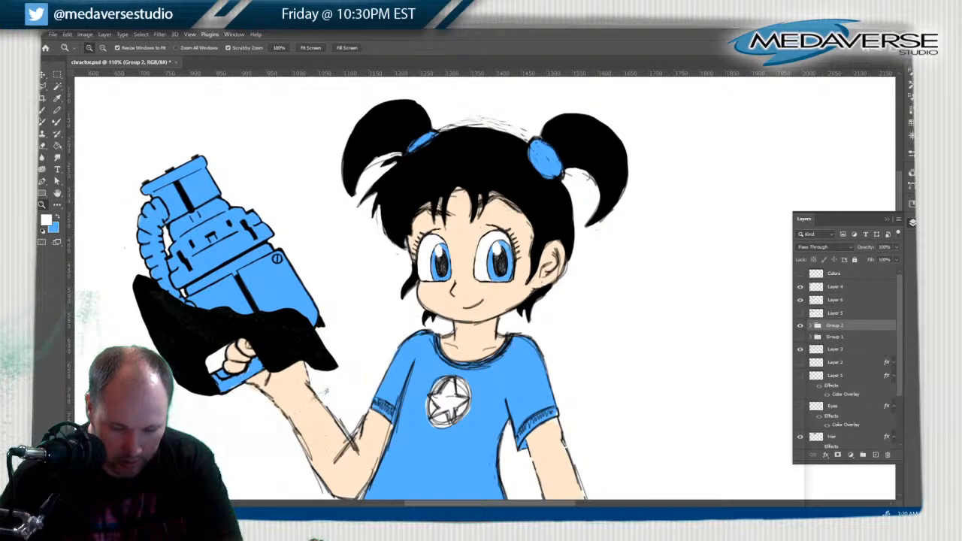
{"action": "left_click", "coordinate": [799, 336]}
{"action": "left_click", "coordinate": [799, 326]}
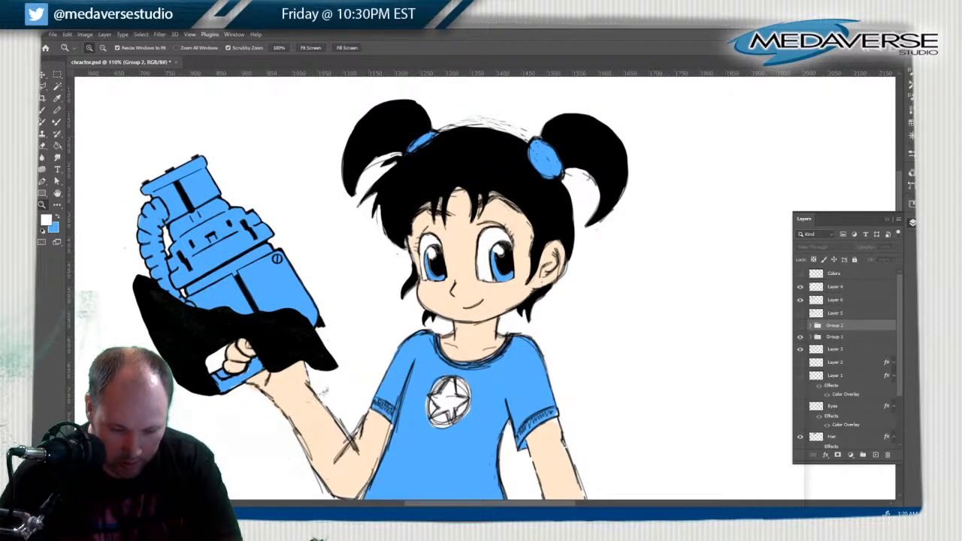
{"action": "left_click", "coordinate": [799, 325]}
{"action": "left_click", "coordinate": [800, 336]}
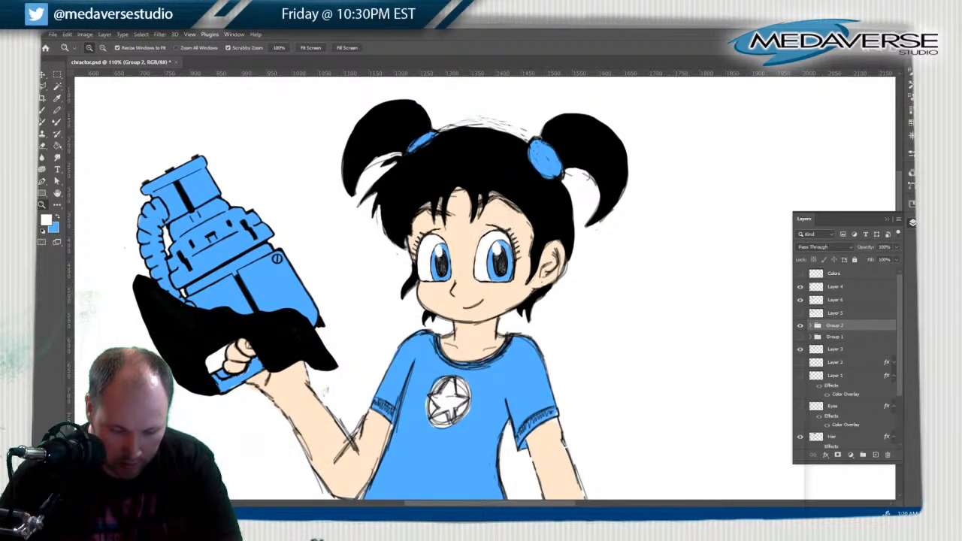
{"action": "left_click", "coordinate": [799, 336]}
{"action": "left_click", "coordinate": [799, 324]}
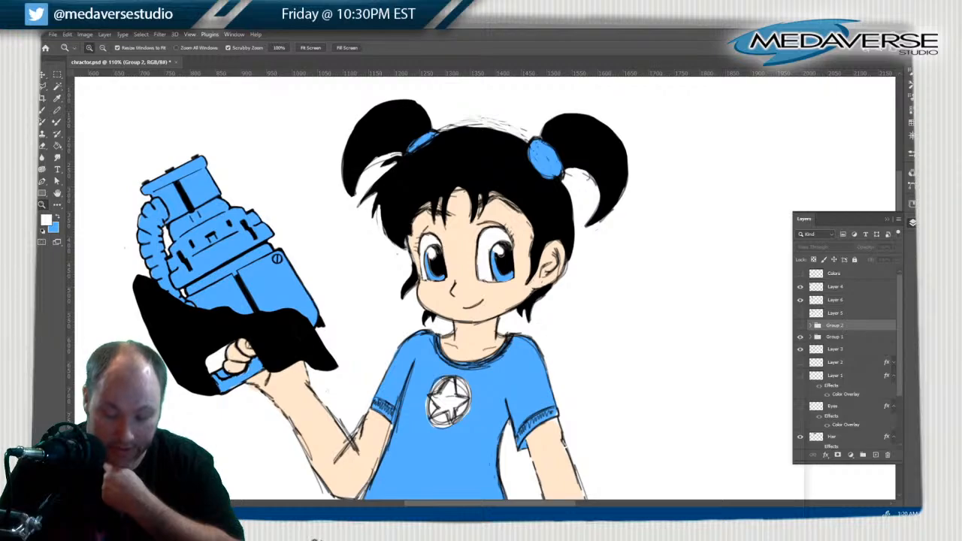
Identify the head linework by toggling Layers 6 and 3, select Layer 3, and hide the Hair color layer
{"action": "left_click", "coordinate": [800, 299]}
{"action": "left_click", "coordinate": [800, 300]}
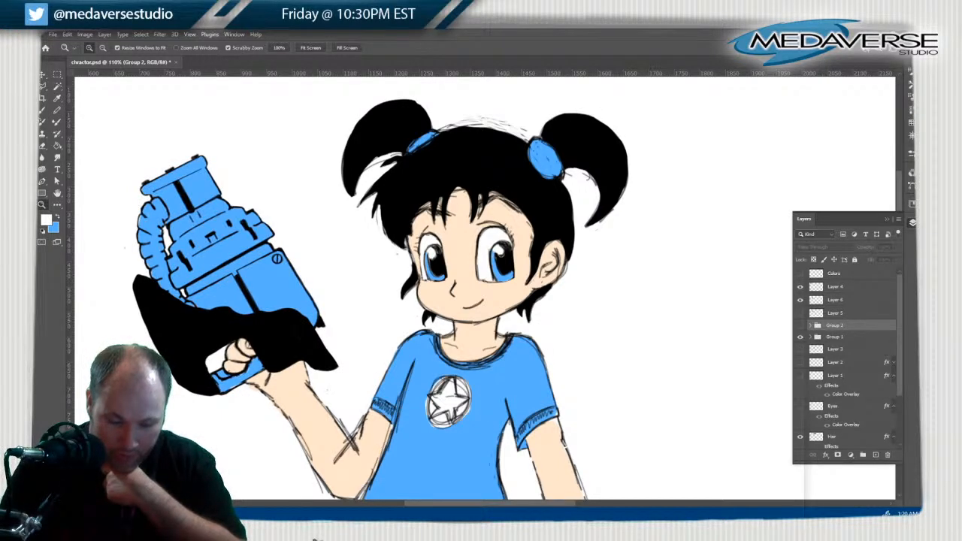
{"action": "left_click", "coordinate": [800, 349]}
{"action": "left_click", "coordinate": [801, 348]}
{"action": "left_click", "coordinate": [834, 349]}
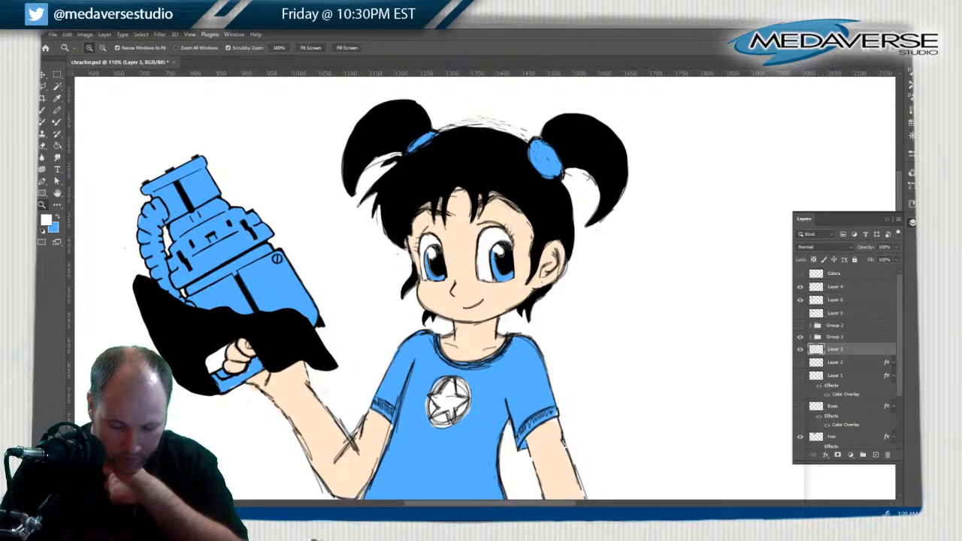
{"action": "left_click", "coordinate": [800, 437]}
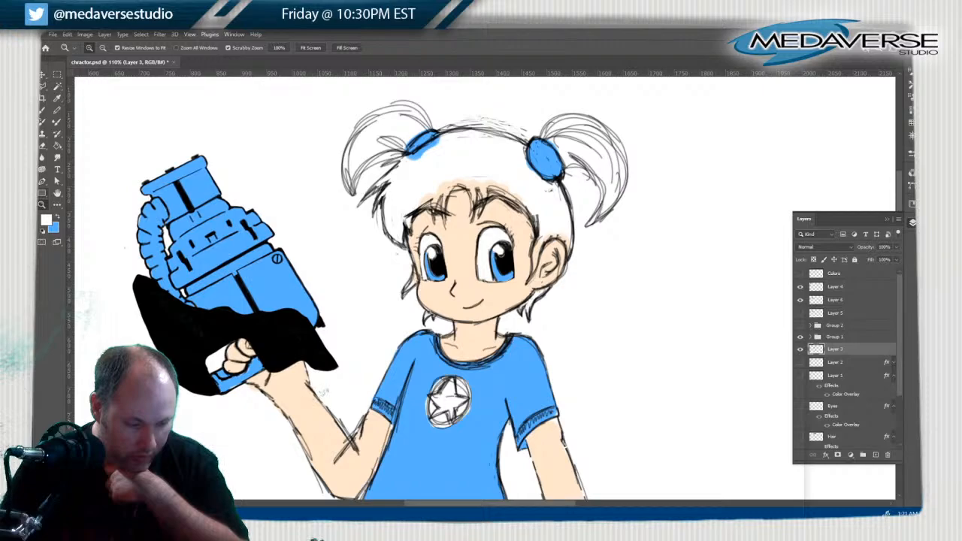
Erase the stray sketch strokes above and along the top of the head on Layer 3, leaving a single clean outline
{"action": "left_click", "coordinate": [463, 176]}
{"action": "left_click", "coordinate": [471, 153]}
{"action": "scroll", "coordinate": [471, 162], "scroll_direction": "up", "scroll_amount": 5}
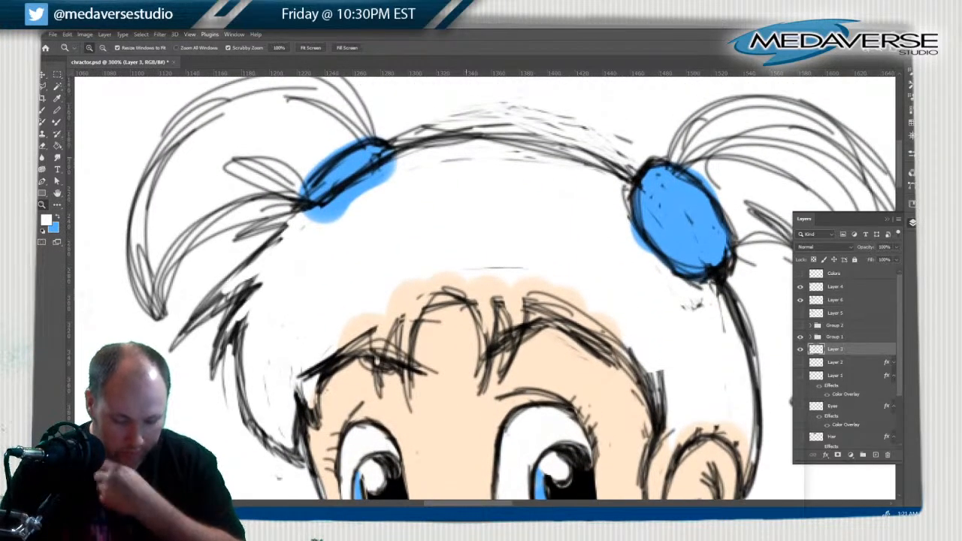
{"action": "scroll", "coordinate": [468, 291], "scroll_direction": "down", "scroll_amount": 1}
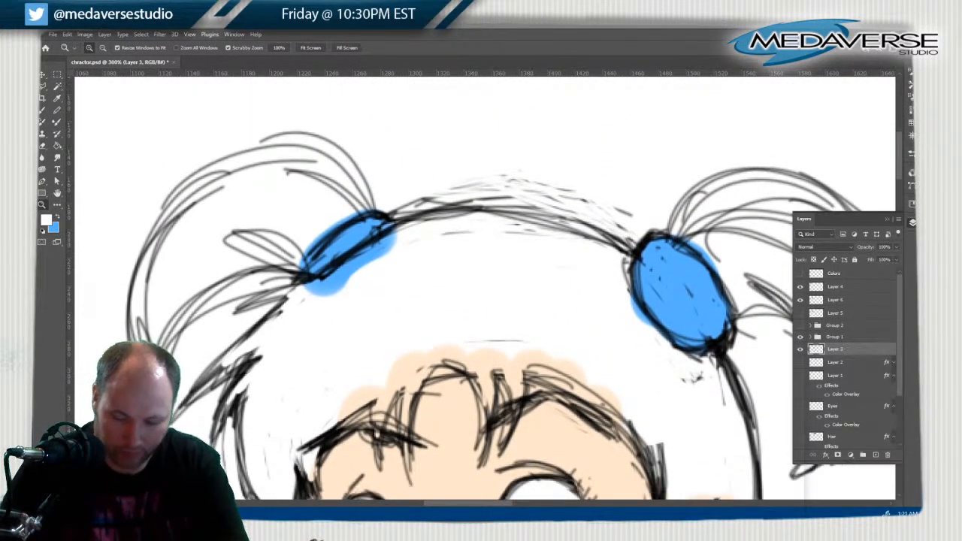
{"action": "left_click", "coordinate": [43, 145]}
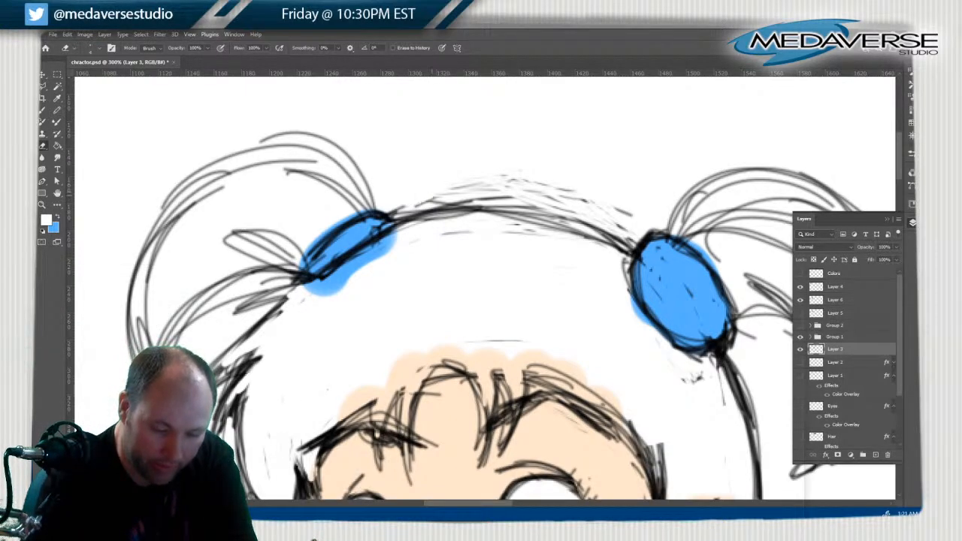
{"action": "mouse_move", "coordinate": [400, 218]}
{"action": "left_mouse_down"}
{"action": "mouse_move", "coordinate": [388, 213]}
{"action": "mouse_move", "coordinate": [503, 198]}
{"action": "mouse_move", "coordinate": [473, 184]}
{"action": "mouse_move", "coordinate": [443, 193]}
{"action": "left_mouse_up"}
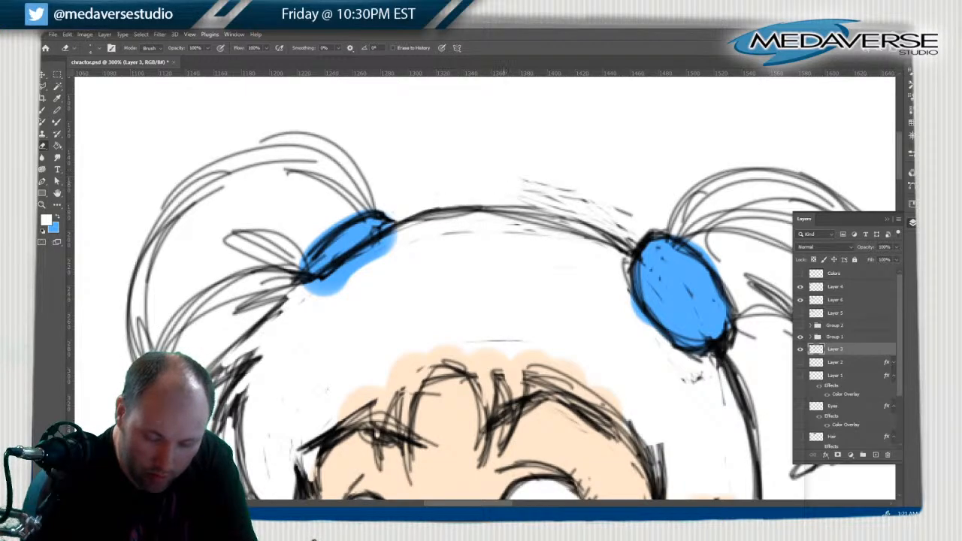
{"action": "mouse_move", "coordinate": [521, 190]}
{"action": "left_mouse_down"}
{"action": "mouse_move", "coordinate": [634, 244]}
{"action": "mouse_move", "coordinate": [616, 210]}
{"action": "mouse_move", "coordinate": [544, 185]}
{"action": "mouse_move", "coordinate": [564, 196]}
{"action": "mouse_move", "coordinate": [548, 199]}
{"action": "mouse_move", "coordinate": [581, 199]}
{"action": "left_mouse_up"}
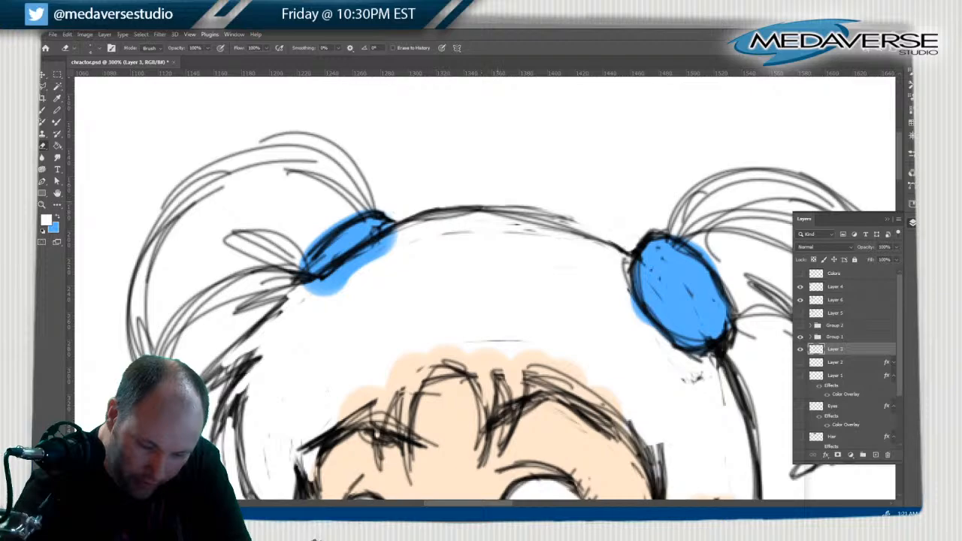
{"action": "mouse_move", "coordinate": [498, 207]}
{"action": "left_mouse_down"}
{"action": "mouse_move", "coordinate": [485, 208]}
{"action": "mouse_move", "coordinate": [581, 229]}
{"action": "left_mouse_up"}
{"action": "left_click_drag", "start_coordinate": [515, 207], "coordinate": [579, 223]}
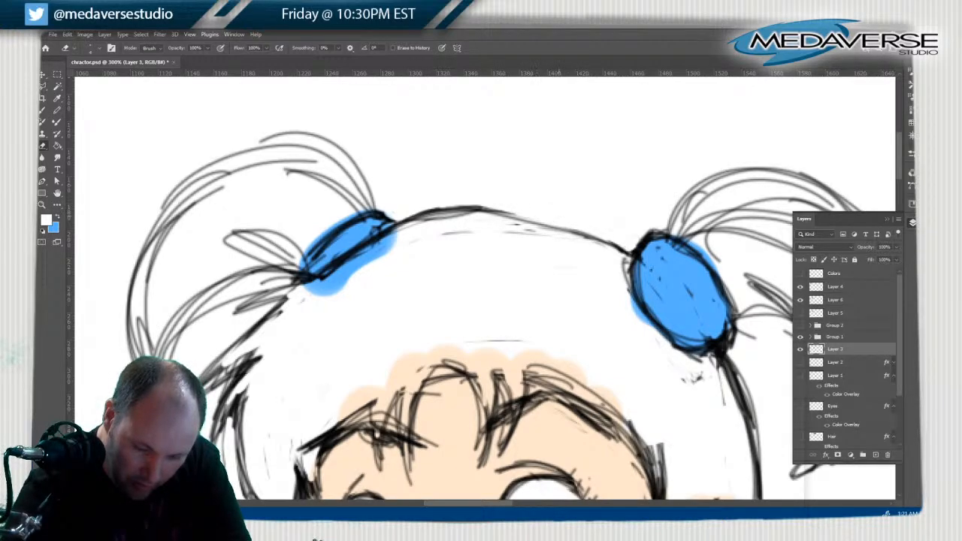
Erase the loose strokes inside the top of the head, beside the left hair tie and above the bangs
{"action": "left_click_drag", "start_coordinate": [503, 232], "coordinate": [538, 232]}
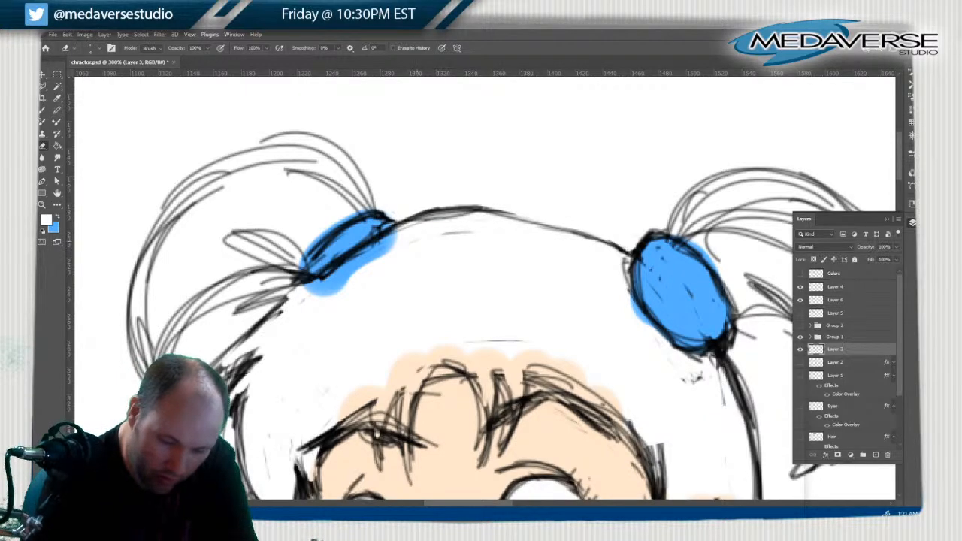
{"action": "left_click_drag", "start_coordinate": [383, 239], "coordinate": [368, 251]}
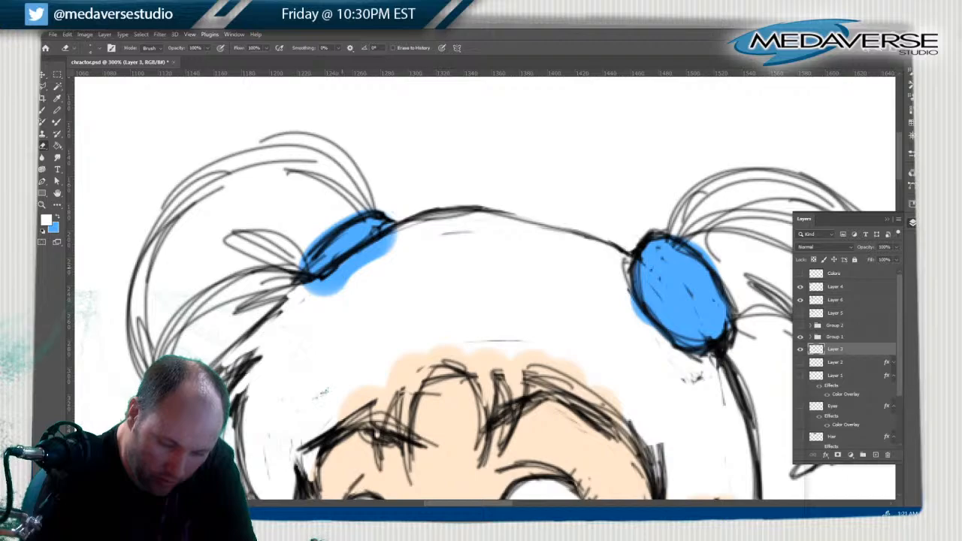
{"action": "mouse_move", "coordinate": [367, 249]}
{"action": "left_mouse_down"}
{"action": "mouse_move", "coordinate": [412, 225]}
{"action": "mouse_move", "coordinate": [475, 213]}
{"action": "mouse_move", "coordinate": [430, 221]}
{"action": "mouse_move", "coordinate": [464, 230]}
{"action": "left_mouse_up"}
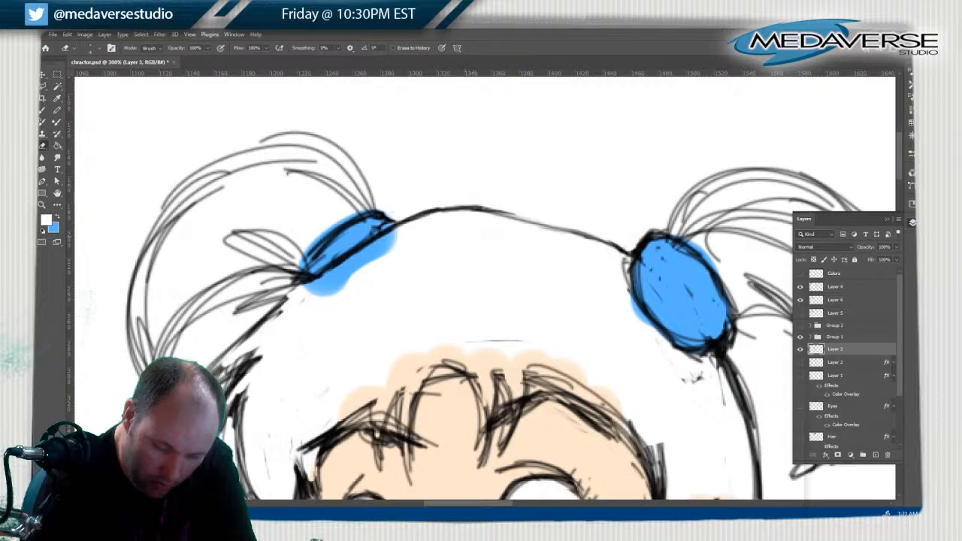
{"action": "left_click_drag", "start_coordinate": [482, 341], "coordinate": [522, 341]}
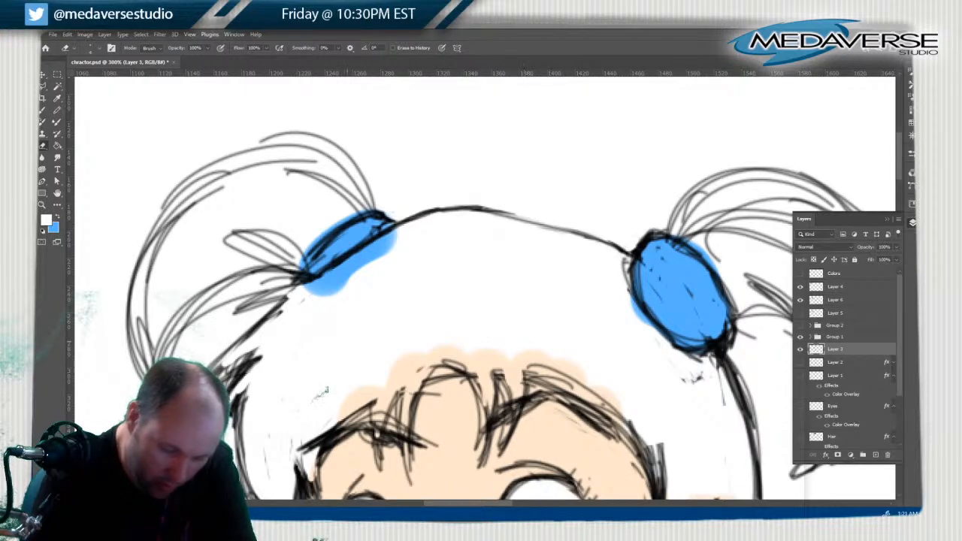
Erase the loose sketch strokes below the left hair tie and around the hairline at the left temple
{"action": "left_click_drag", "start_coordinate": [287, 299], "coordinate": [251, 334]}
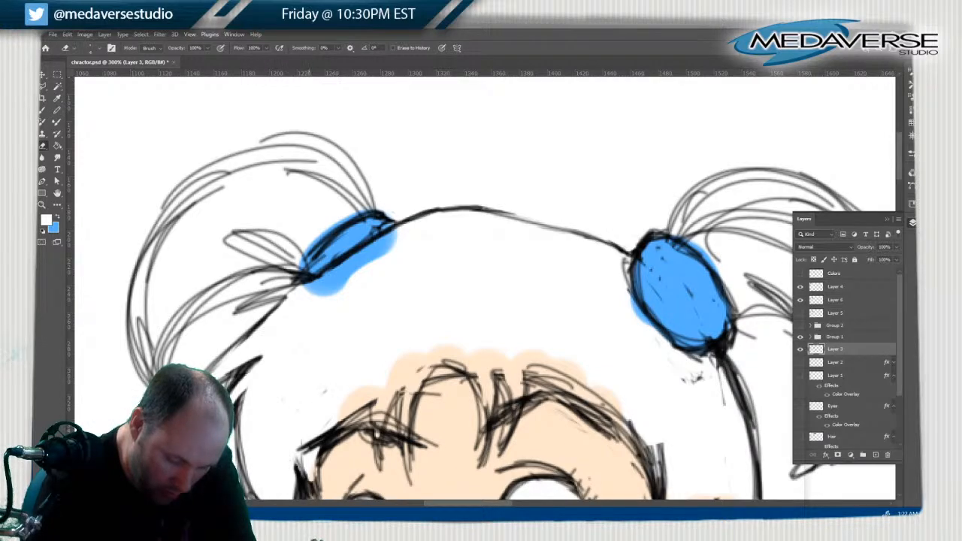
{"action": "left_click_drag", "start_coordinate": [308, 481], "coordinate": [301, 444]}
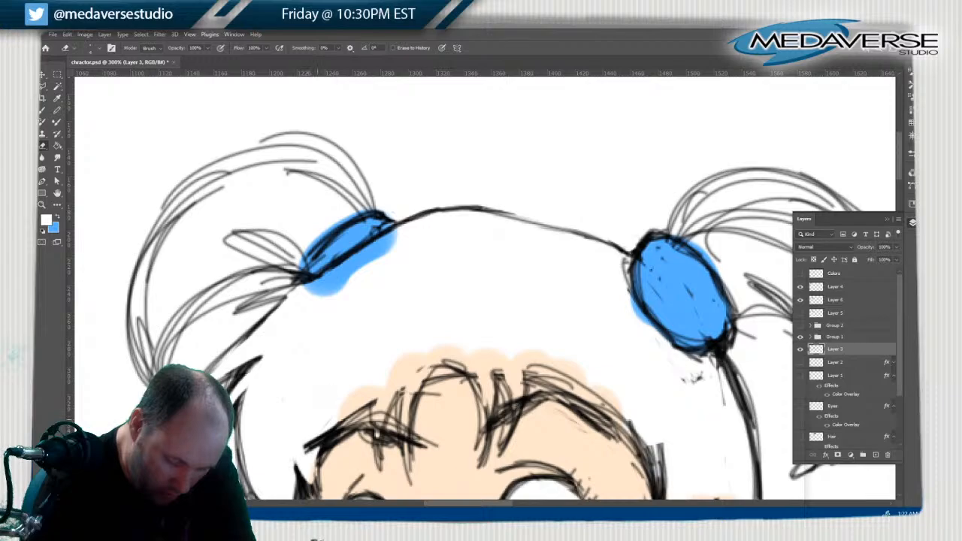
{"action": "mouse_move", "coordinate": [315, 480]}
{"action": "left_mouse_down"}
{"action": "mouse_move", "coordinate": [316, 436]}
{"action": "mouse_move", "coordinate": [306, 447]}
{"action": "left_mouse_up"}
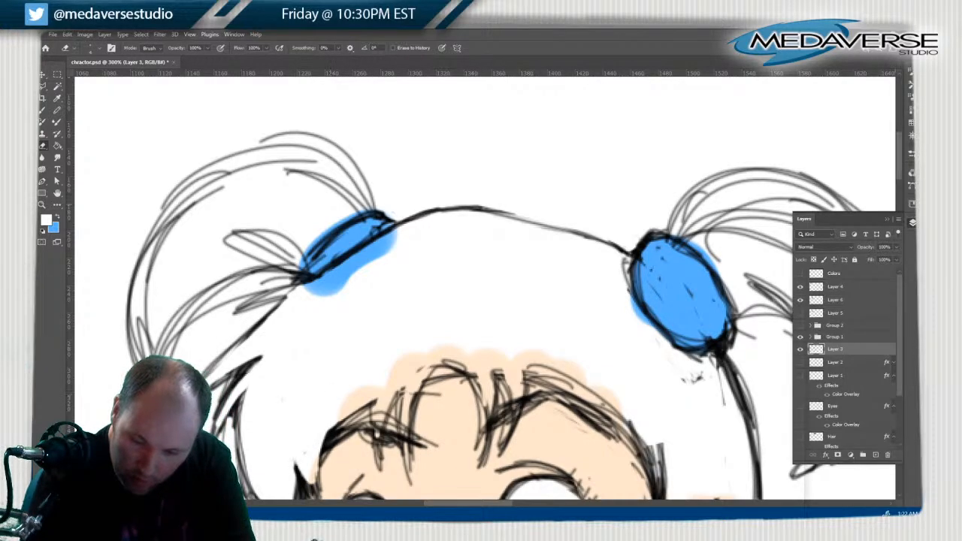
{"action": "scroll", "coordinate": [322, 387], "scroll_direction": "down", "scroll_amount": 3}
{"action": "scroll", "coordinate": [321, 387], "scroll_direction": "down", "scroll_amount": 1}
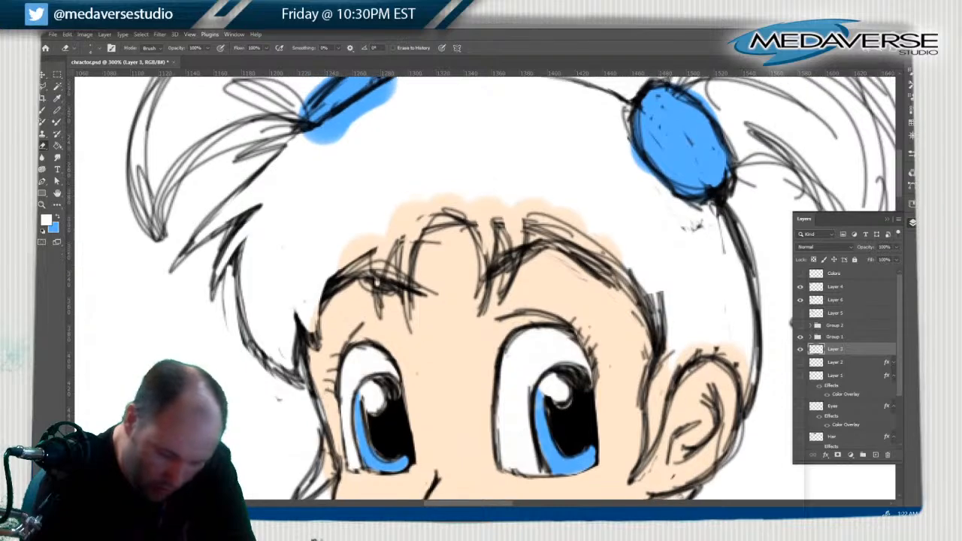
{"action": "left_click_drag", "start_coordinate": [316, 334], "coordinate": [311, 343]}
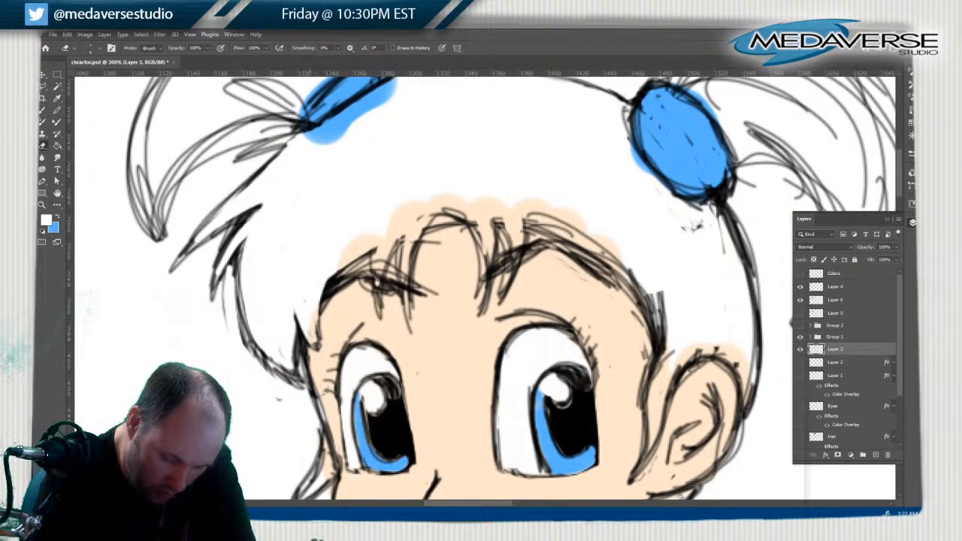
{"action": "left_click_drag", "start_coordinate": [335, 274], "coordinate": [324, 302]}
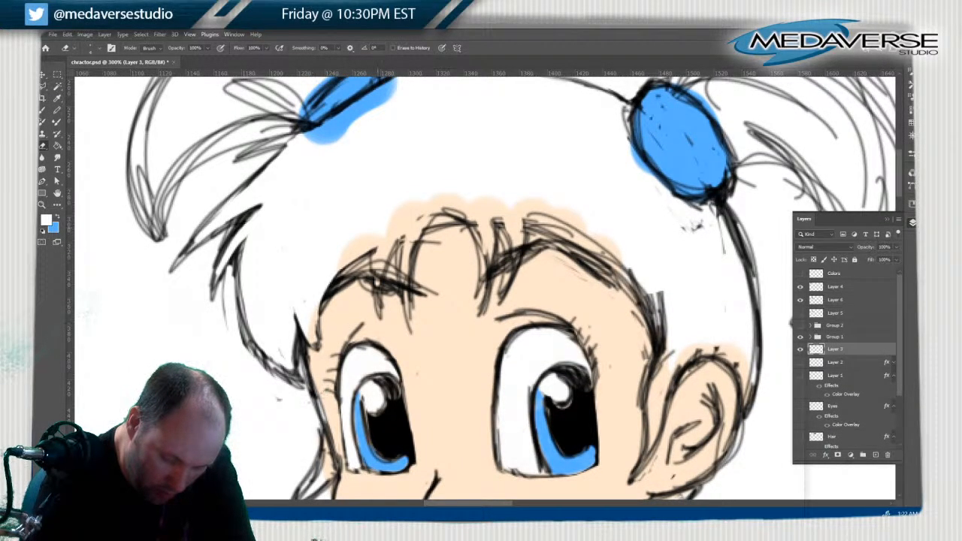
Erase the doubled strokes along the lower outline of the hair beside the left temple, thinning it to one line
{"action": "mouse_move", "coordinate": [243, 289]}
{"action": "left_mouse_down"}
{"action": "mouse_move", "coordinate": [244, 311]}
{"action": "mouse_move", "coordinate": [293, 379]}
{"action": "left_mouse_up"}
{"action": "left_click_drag", "start_coordinate": [294, 344], "coordinate": [294, 374]}
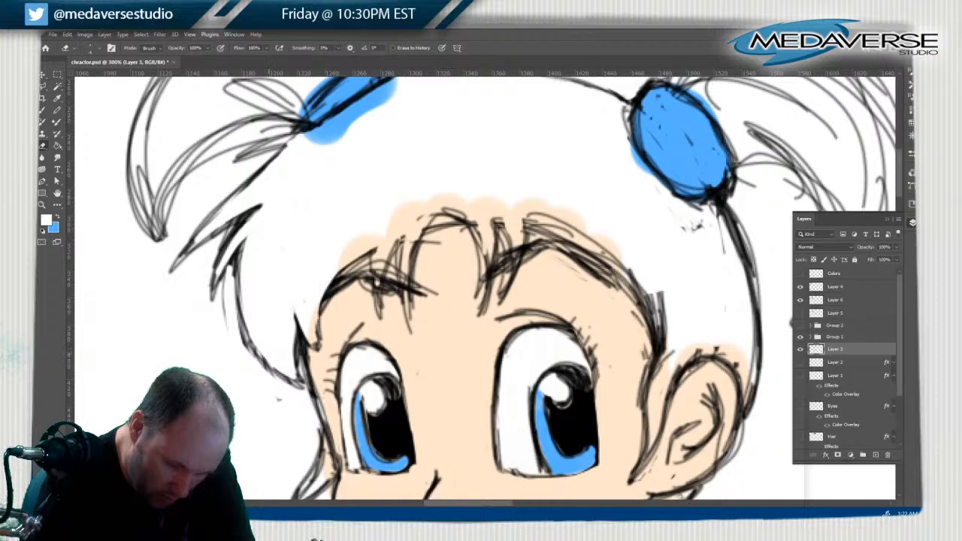
{"action": "left_click_drag", "start_coordinate": [252, 346], "coordinate": [245, 302]}
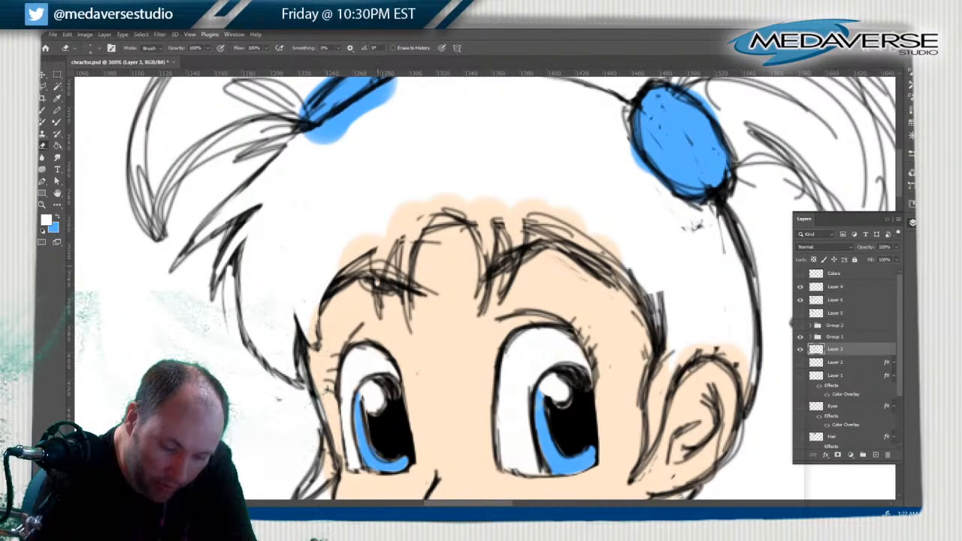
Clean up the leftmost arch of the bangs, erasing the overlapping strokes so a single curve ends in a sharp point
{"action": "left_click_drag", "start_coordinate": [380, 287], "coordinate": [380, 261]}
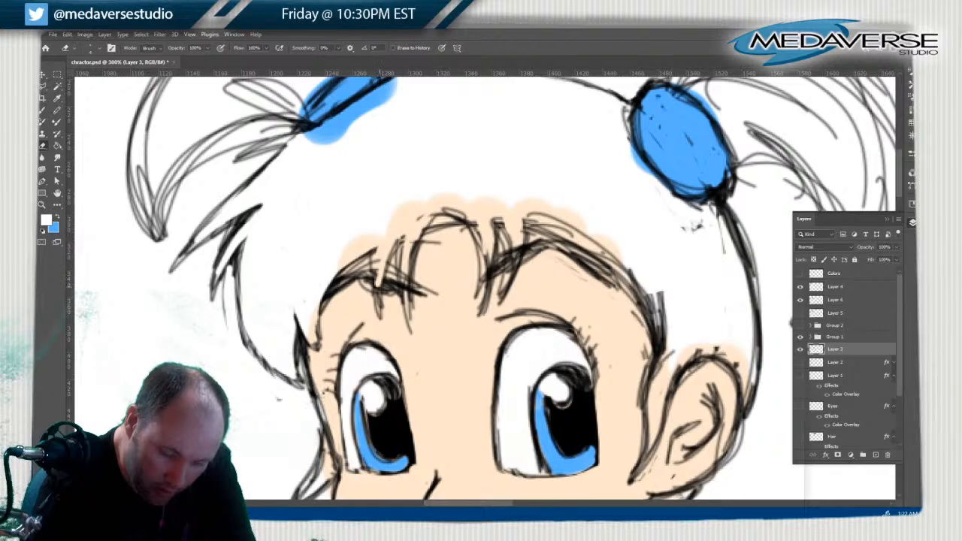
{"action": "left_click_drag", "start_coordinate": [377, 299], "coordinate": [375, 247]}
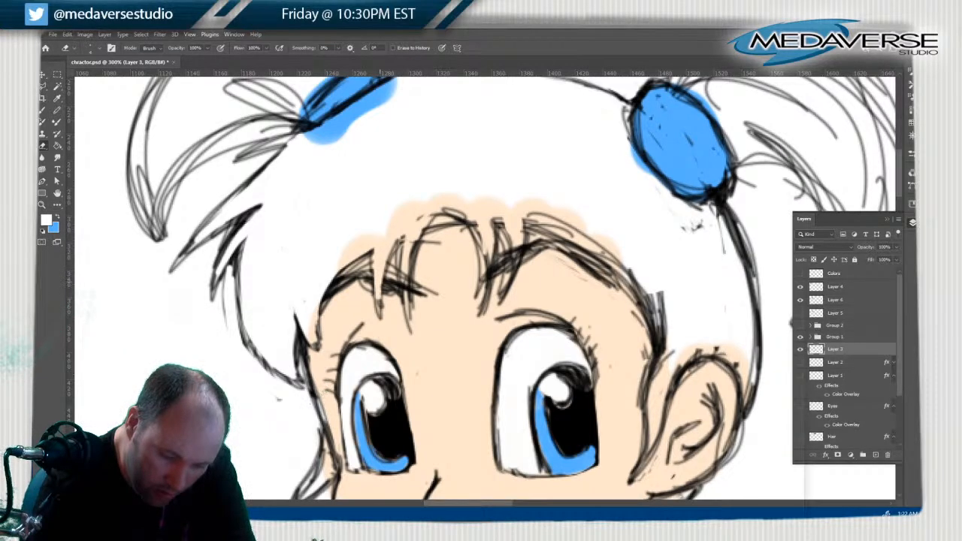
{"action": "left_click_drag", "start_coordinate": [330, 303], "coordinate": [350, 270]}
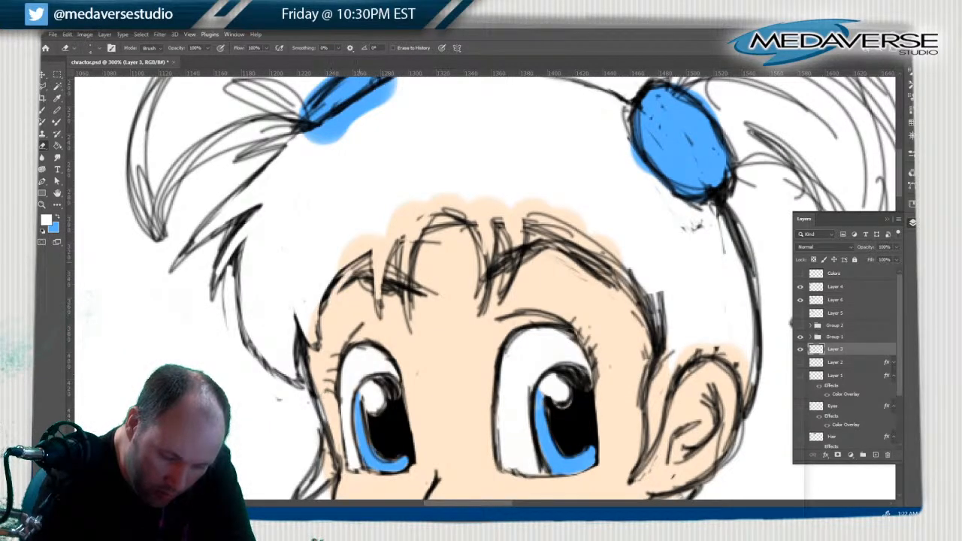
{"action": "left_click_drag", "start_coordinate": [324, 312], "coordinate": [368, 261]}
{"action": "mouse_move", "coordinate": [370, 299]}
{"action": "left_mouse_down"}
{"action": "mouse_move", "coordinate": [368, 266]}
{"action": "mouse_move", "coordinate": [351, 271]}
{"action": "left_mouse_up"}
{"action": "mouse_move", "coordinate": [353, 292]}
{"action": "left_mouse_down"}
{"action": "mouse_move", "coordinate": [343, 275]}
{"action": "mouse_move", "coordinate": [339, 284]}
{"action": "left_mouse_up"}
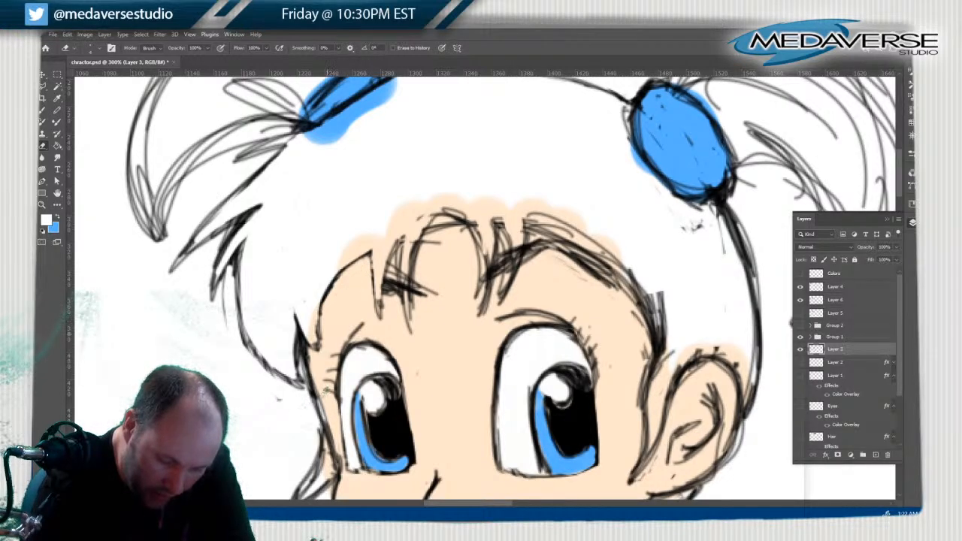
{"action": "left_click_drag", "start_coordinate": [321, 335], "coordinate": [335, 281]}
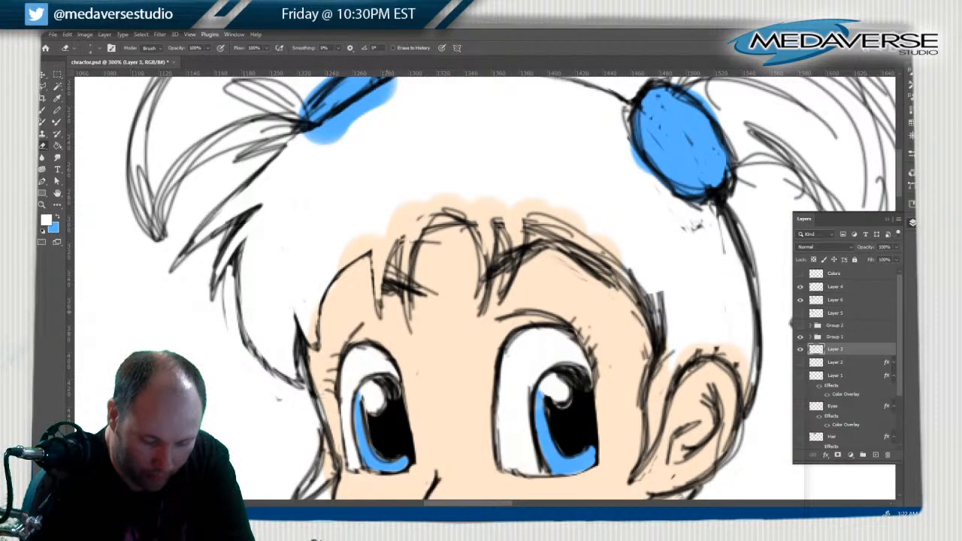
Erase the crossing strokes between the left bang strands and the central arch, leaving clean pointed strands
{"action": "mouse_move", "coordinate": [388, 297]}
{"action": "left_mouse_down"}
{"action": "mouse_move", "coordinate": [394, 256]}
{"action": "mouse_move", "coordinate": [392, 278]}
{"action": "left_mouse_up"}
{"action": "mouse_move", "coordinate": [414, 310]}
{"action": "left_mouse_down"}
{"action": "mouse_move", "coordinate": [414, 247]}
{"action": "mouse_move", "coordinate": [441, 224]}
{"action": "left_mouse_up"}
{"action": "mouse_move", "coordinate": [438, 296]}
{"action": "left_mouse_down"}
{"action": "mouse_move", "coordinate": [418, 284]}
{"action": "mouse_move", "coordinate": [405, 234]}
{"action": "left_mouse_up"}
{"action": "mouse_move", "coordinate": [405, 304]}
{"action": "left_mouse_down"}
{"action": "mouse_move", "coordinate": [406, 270]}
{"action": "mouse_move", "coordinate": [428, 218]}
{"action": "mouse_move", "coordinate": [416, 222]}
{"action": "left_mouse_up"}
{"action": "left_click_drag", "start_coordinate": [395, 263], "coordinate": [392, 251]}
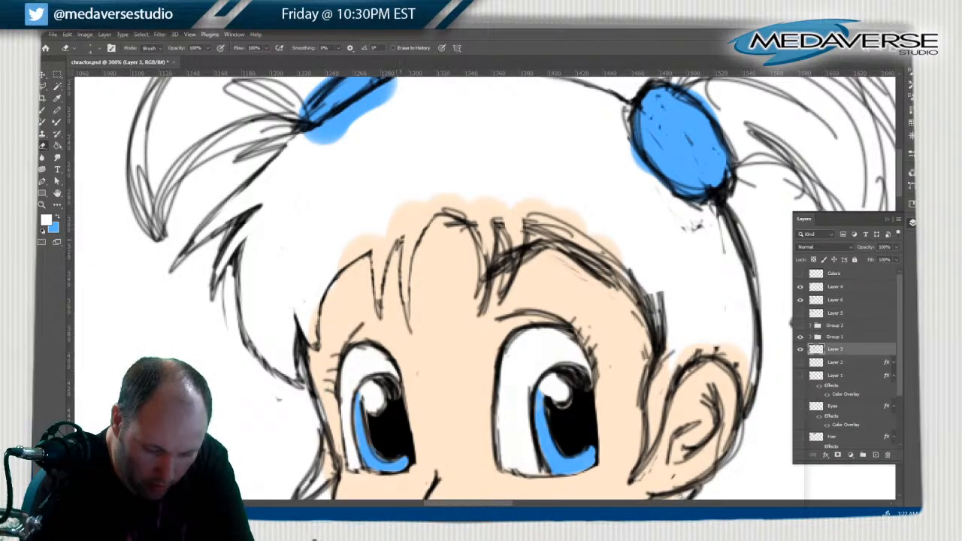
Trim the left bang tip and erase the extra strokes along the left side lock and the left edge of the face
{"action": "left_click_drag", "start_coordinate": [380, 307], "coordinate": [378, 293]}
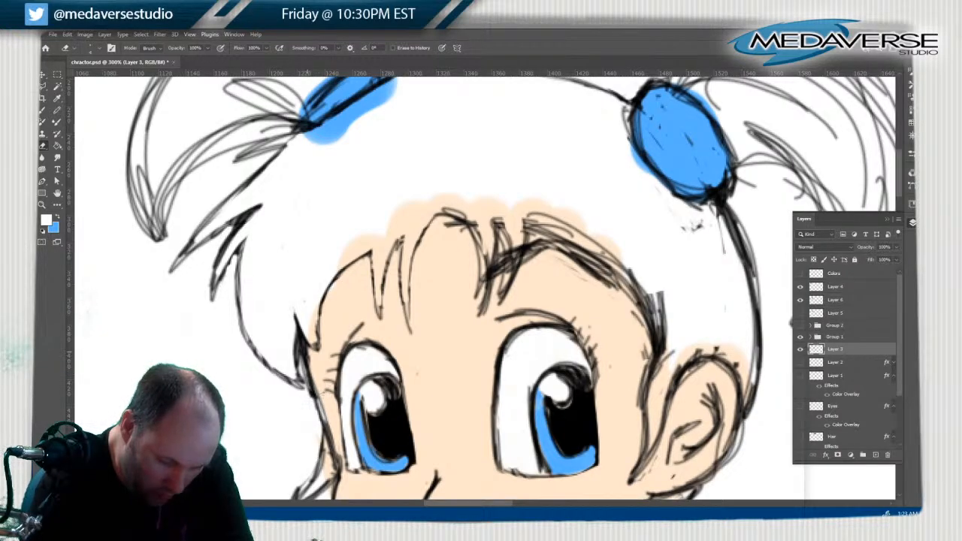
{"action": "left_click_drag", "start_coordinate": [307, 349], "coordinate": [309, 371]}
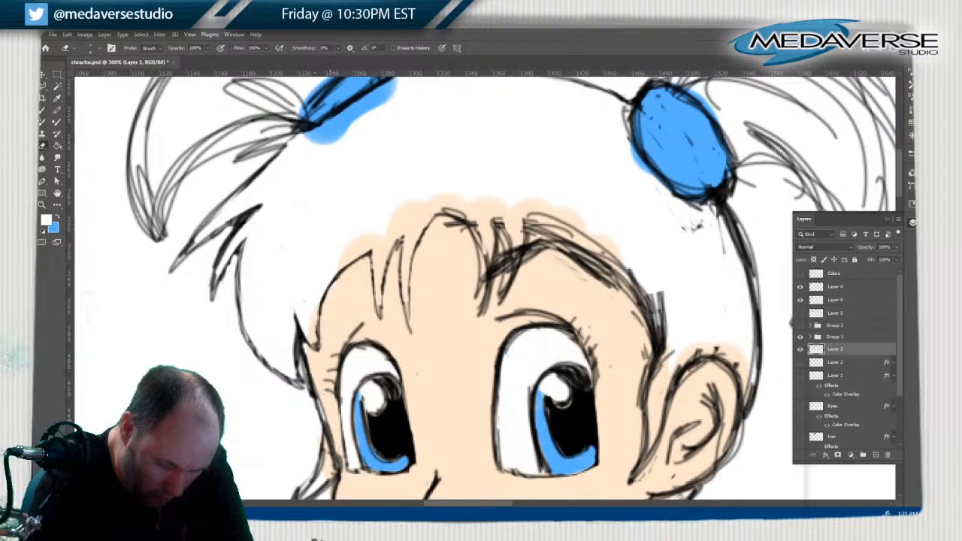
{"action": "left_click_drag", "start_coordinate": [322, 410], "coordinate": [341, 471]}
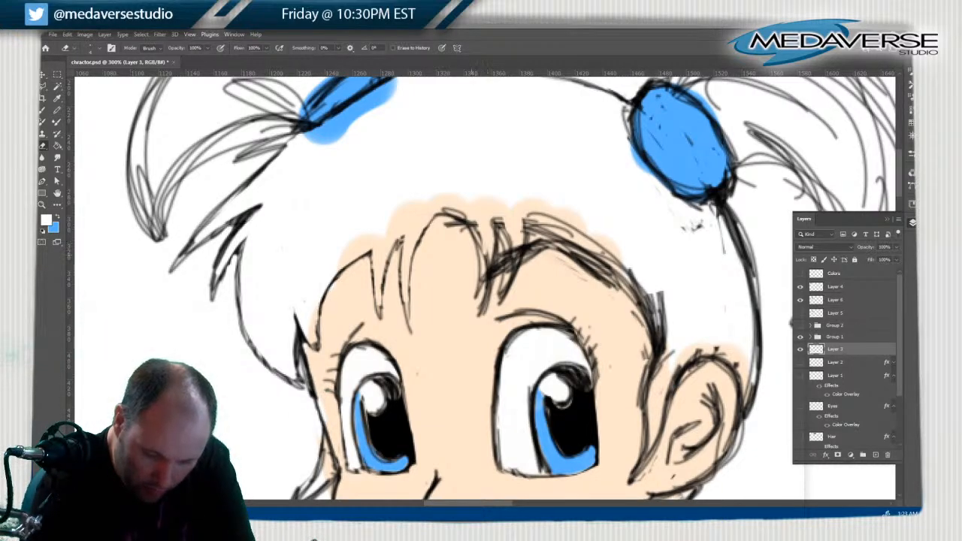
Erase the messy overlapping strokes around the central bang strands and the top of the middle arch
{"action": "left_click_drag", "start_coordinate": [481, 248], "coordinate": [474, 301]}
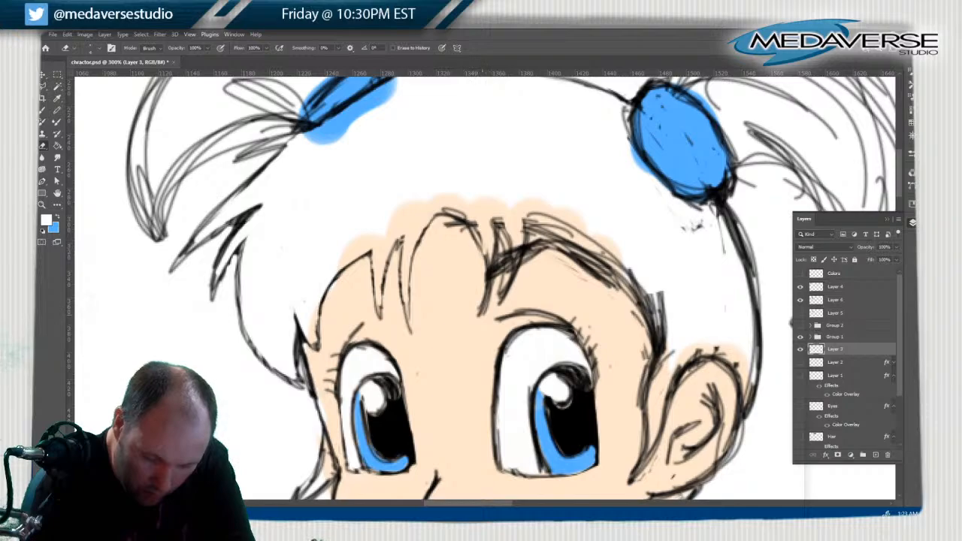
{"action": "left_click_drag", "start_coordinate": [488, 267], "coordinate": [480, 310]}
{"action": "left_click_drag", "start_coordinate": [496, 251], "coordinate": [499, 299]}
{"action": "left_click_drag", "start_coordinate": [488, 302], "coordinate": [484, 316]}
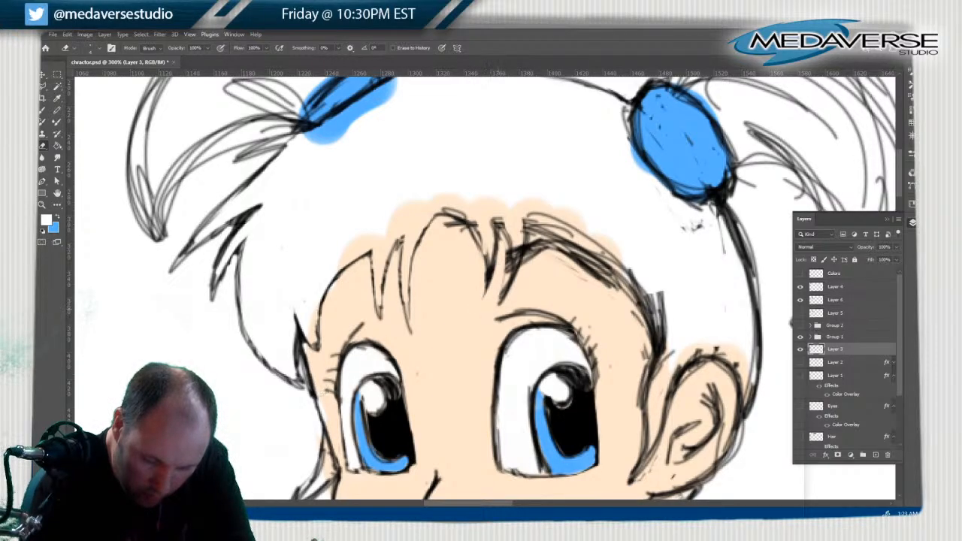
{"action": "left_click_drag", "start_coordinate": [526, 259], "coordinate": [508, 284]}
{"action": "mouse_move", "coordinate": [520, 236]}
{"action": "left_mouse_down"}
{"action": "mouse_move", "coordinate": [514, 280]}
{"action": "mouse_move", "coordinate": [514, 263]}
{"action": "left_mouse_up"}
{"action": "mouse_move", "coordinate": [505, 218]}
{"action": "left_mouse_down"}
{"action": "mouse_move", "coordinate": [503, 244]}
{"action": "mouse_move", "coordinate": [499, 228]}
{"action": "left_mouse_up"}
{"action": "mouse_move", "coordinate": [446, 208]}
{"action": "left_mouse_down"}
{"action": "mouse_move", "coordinate": [464, 211]}
{"action": "mouse_move", "coordinate": [460, 227]}
{"action": "mouse_move", "coordinate": [482, 244]}
{"action": "mouse_move", "coordinate": [476, 233]}
{"action": "left_mouse_up"}
{"action": "left_click_drag", "start_coordinate": [483, 242], "coordinate": [487, 254]}
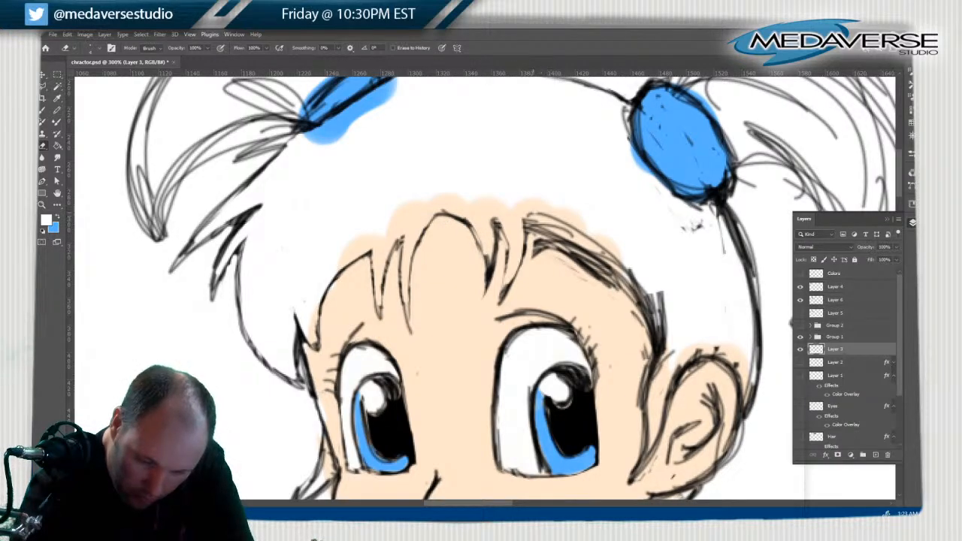
Erase the stray strokes above the right bang's curve and the loose vertical marks beside the right temple
{"action": "mouse_move", "coordinate": [535, 214]}
{"action": "left_mouse_down"}
{"action": "mouse_move", "coordinate": [588, 236]}
{"action": "mouse_move", "coordinate": [569, 230]}
{"action": "mouse_move", "coordinate": [628, 272]}
{"action": "mouse_move", "coordinate": [655, 308]}
{"action": "left_mouse_up"}
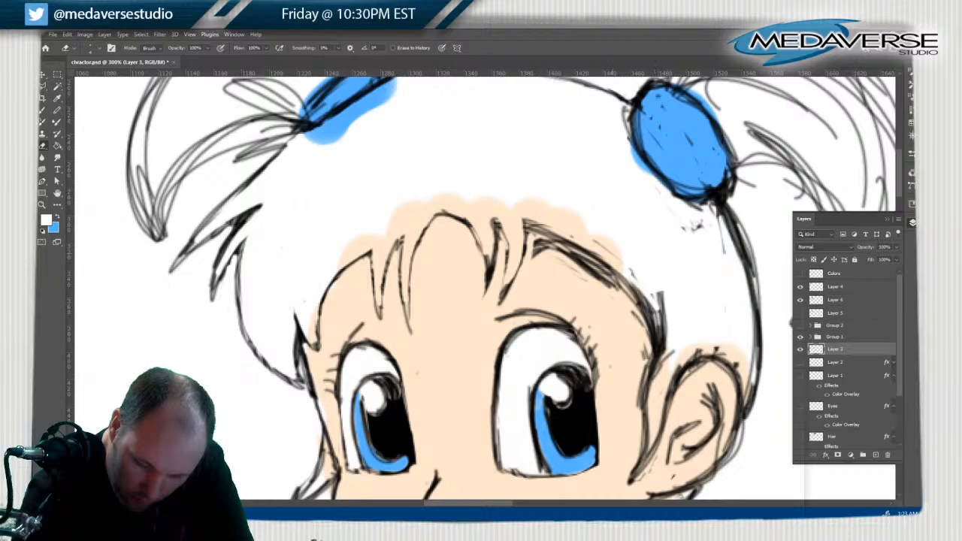
{"action": "left_click_drag", "start_coordinate": [633, 271], "coordinate": [664, 356]}
{"action": "left_click_drag", "start_coordinate": [662, 314], "coordinate": [656, 383]}
{"action": "left_click_drag", "start_coordinate": [664, 323], "coordinate": [665, 335]}
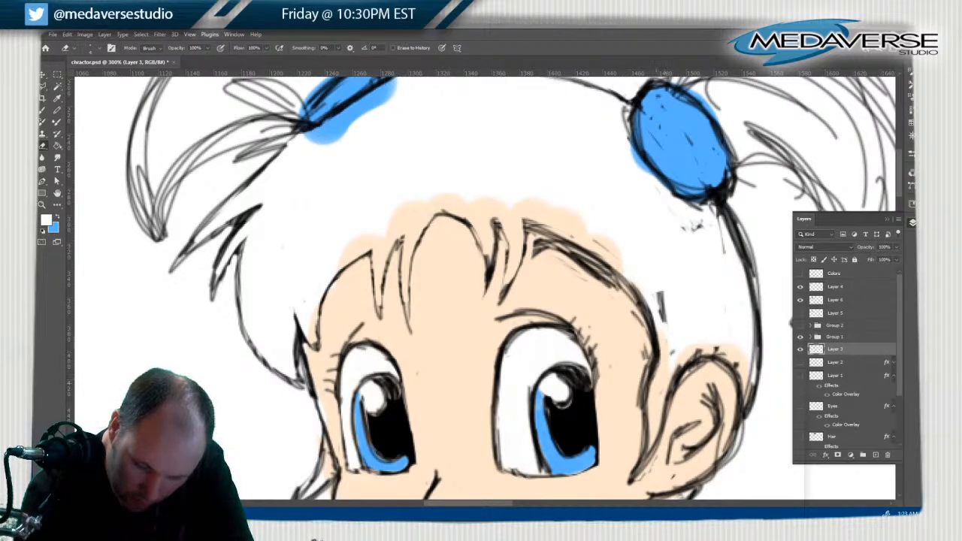
{"action": "left_click_drag", "start_coordinate": [661, 291], "coordinate": [663, 320]}
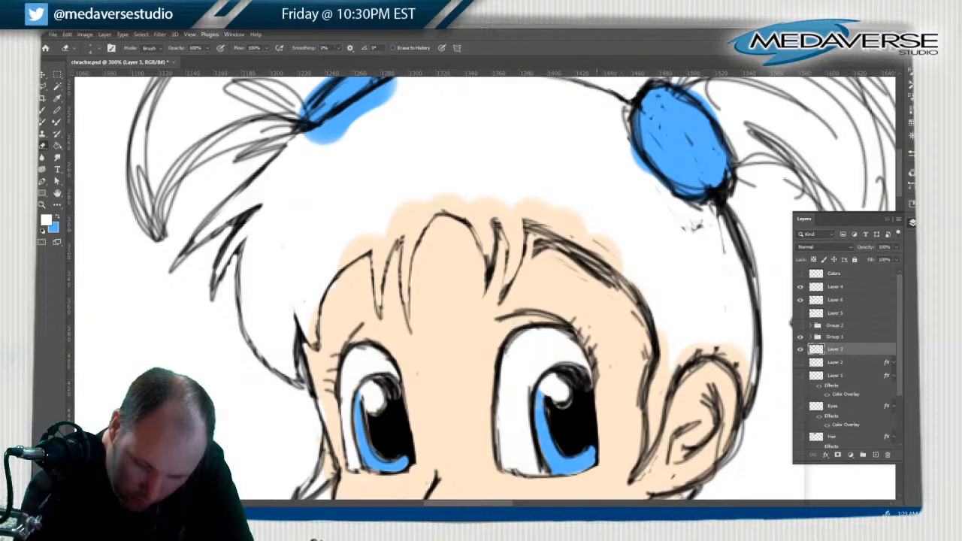
Erase the doubled strokes on the underside of the right bang's curve across the forehead
{"action": "mouse_move", "coordinate": [535, 251]}
{"action": "left_mouse_down"}
{"action": "mouse_move", "coordinate": [562, 241]}
{"action": "mouse_move", "coordinate": [531, 229]}
{"action": "left_mouse_up"}
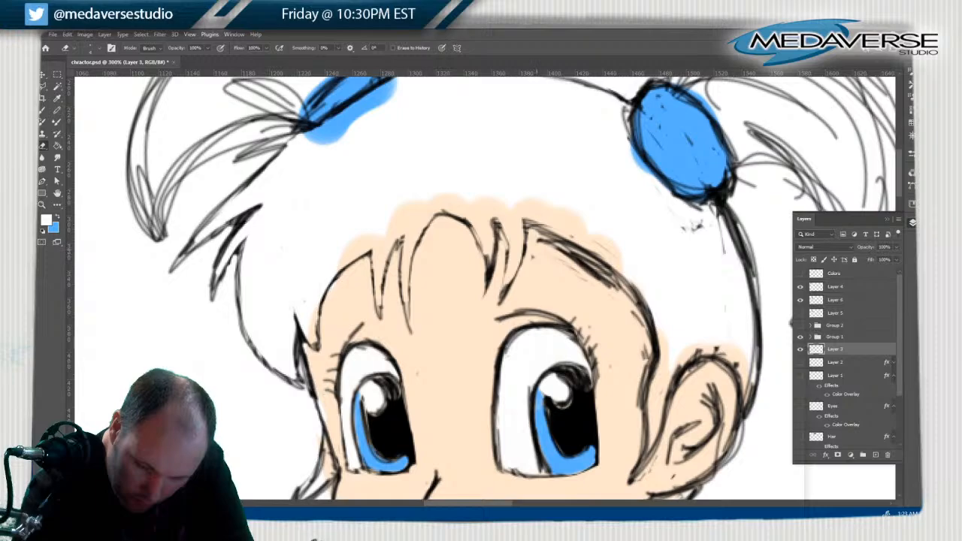
{"action": "left_click_drag", "start_coordinate": [536, 267], "coordinate": [595, 233]}
{"action": "mouse_move", "coordinate": [619, 288]}
{"action": "left_mouse_down"}
{"action": "mouse_move", "coordinate": [547, 236]}
{"action": "mouse_move", "coordinate": [559, 241]}
{"action": "left_mouse_up"}
{"action": "left_click_drag", "start_coordinate": [594, 276], "coordinate": [536, 237]}
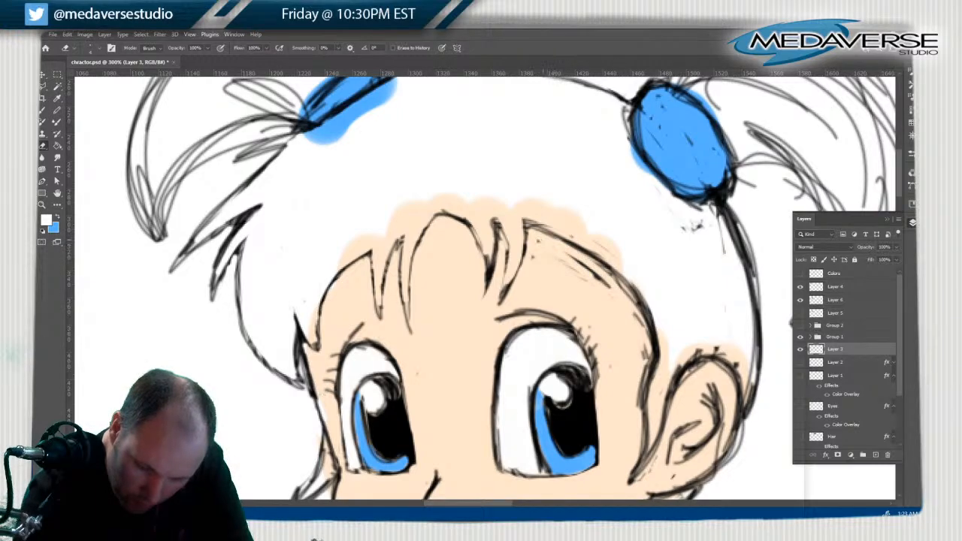
{"action": "mouse_move", "coordinate": [601, 282]}
{"action": "left_mouse_down"}
{"action": "mouse_move", "coordinate": [562, 260]}
{"action": "mouse_move", "coordinate": [598, 277]}
{"action": "mouse_move", "coordinate": [578, 260]}
{"action": "left_mouse_up"}
{"action": "left_click_drag", "start_coordinate": [632, 302], "coordinate": [573, 245]}
{"action": "left_click_drag", "start_coordinate": [639, 311], "coordinate": [601, 266]}
{"action": "left_click_drag", "start_coordinate": [652, 342], "coordinate": [634, 307]}
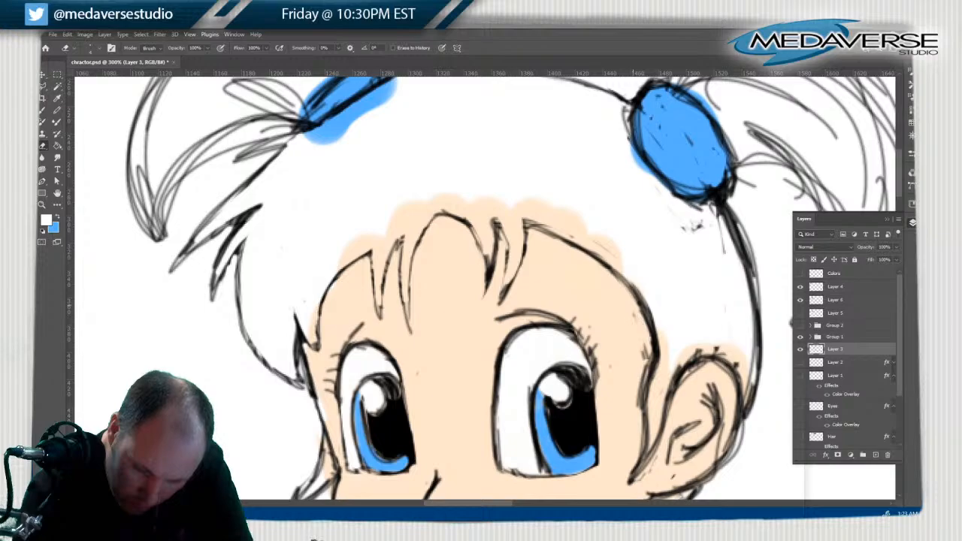
Thin the right hairline from the forehead down the temple toward the ear to a single smooth line
{"action": "mouse_move", "coordinate": [649, 360]}
{"action": "left_mouse_down"}
{"action": "mouse_move", "coordinate": [644, 343]}
{"action": "mouse_move", "coordinate": [638, 397]}
{"action": "mouse_move", "coordinate": [652, 344]}
{"action": "left_mouse_up"}
{"action": "left_click_drag", "start_coordinate": [638, 394], "coordinate": [640, 432]}
{"action": "left_click_drag", "start_coordinate": [652, 347], "coordinate": [652, 337]}
{"action": "left_click_drag", "start_coordinate": [622, 286], "coordinate": [612, 274]}
{"action": "left_click_drag", "start_coordinate": [645, 323], "coordinate": [617, 275]}
{"action": "mouse_move", "coordinate": [653, 341]}
{"action": "left_mouse_down"}
{"action": "mouse_move", "coordinate": [637, 299]}
{"action": "mouse_move", "coordinate": [596, 261]}
{"action": "left_mouse_up"}
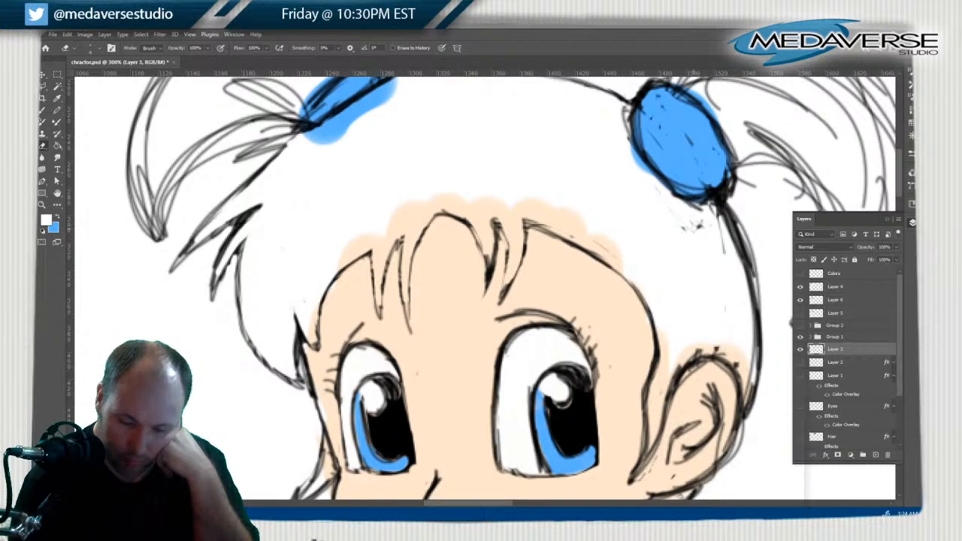
Erase the stray marks below the right hair tie, inside the back of the head and above the right bang
{"action": "mouse_move", "coordinate": [695, 224]}
{"action": "left_mouse_down"}
{"action": "mouse_move", "coordinate": [708, 206]}
{"action": "mouse_move", "coordinate": [673, 196]}
{"action": "mouse_move", "coordinate": [720, 231]}
{"action": "left_mouse_up"}
{"action": "left_click_drag", "start_coordinate": [712, 202], "coordinate": [750, 320]}
{"action": "left_click_drag", "start_coordinate": [724, 254], "coordinate": [723, 242]}
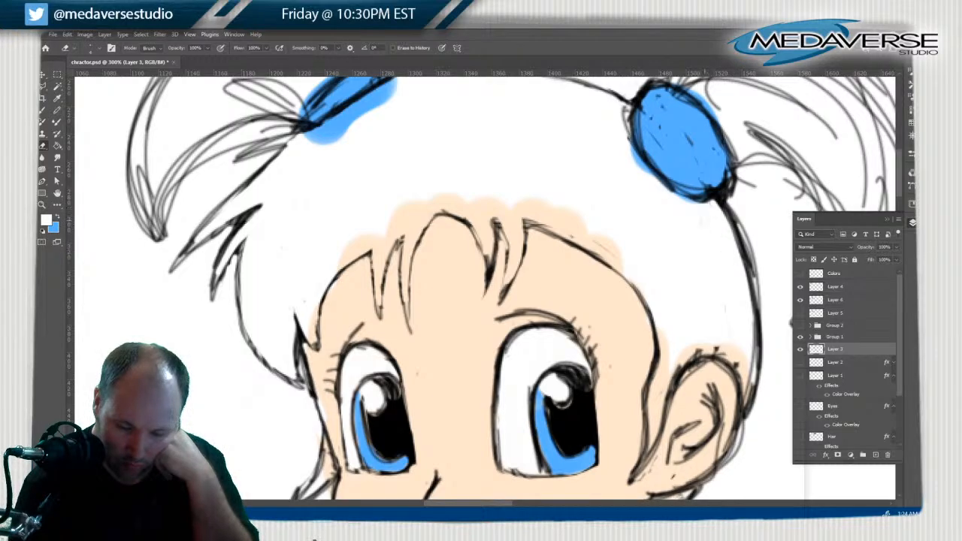
{"action": "left_click_drag", "start_coordinate": [704, 205], "coordinate": [711, 200]}
{"action": "left_click_drag", "start_coordinate": [596, 242], "coordinate": [610, 251]}
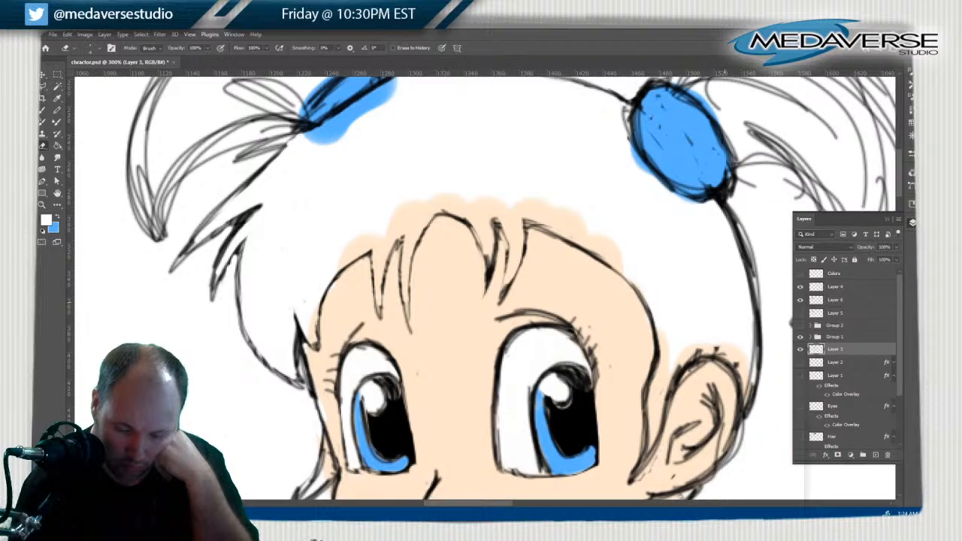
Clean up the ear's linework, erasing the extra strokes around its outline and inner folds and where the hair meets it
{"action": "mouse_move", "coordinate": [675, 379]}
{"action": "left_mouse_down"}
{"action": "mouse_move", "coordinate": [718, 348]}
{"action": "mouse_move", "coordinate": [703, 350]}
{"action": "mouse_move", "coordinate": [726, 356]}
{"action": "mouse_move", "coordinate": [732, 373]}
{"action": "left_mouse_up"}
{"action": "left_click_drag", "start_coordinate": [753, 322], "coordinate": [752, 378]}
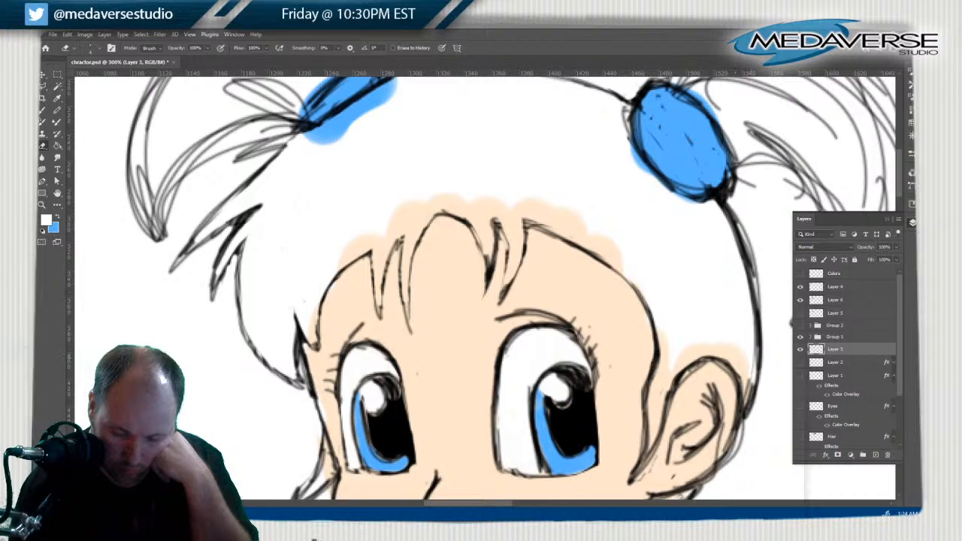
{"action": "mouse_move", "coordinate": [754, 336]}
{"action": "left_mouse_down"}
{"action": "mouse_move", "coordinate": [742, 412]}
{"action": "mouse_move", "coordinate": [728, 361]}
{"action": "left_mouse_up"}
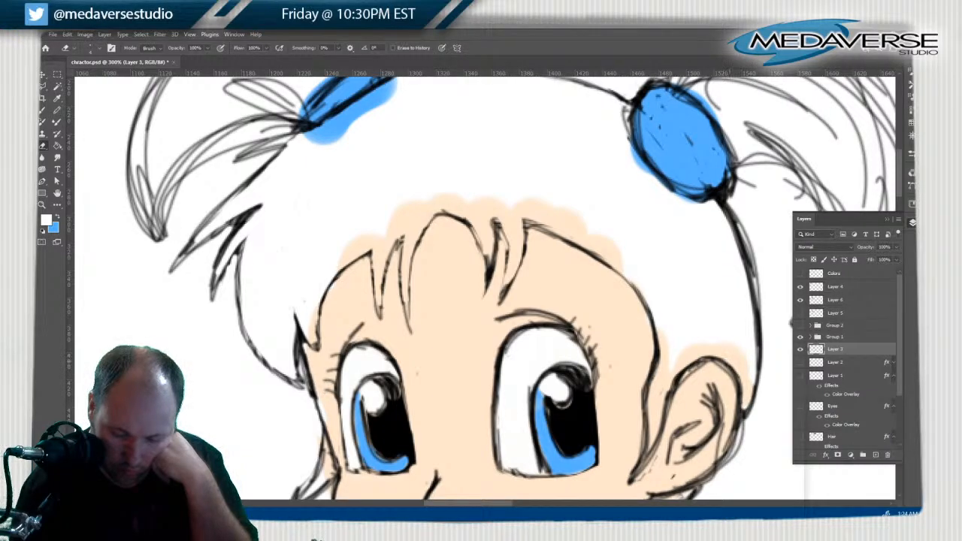
{"action": "mouse_move", "coordinate": [676, 397]}
{"action": "left_mouse_down"}
{"action": "mouse_move", "coordinate": [700, 364]}
{"action": "mouse_move", "coordinate": [723, 369]}
{"action": "mouse_move", "coordinate": [735, 399]}
{"action": "mouse_move", "coordinate": [720, 451]}
{"action": "mouse_move", "coordinate": [726, 406]}
{"action": "mouse_move", "coordinate": [710, 389]}
{"action": "mouse_move", "coordinate": [719, 431]}
{"action": "mouse_move", "coordinate": [712, 413]}
{"action": "mouse_move", "coordinate": [715, 426]}
{"action": "mouse_move", "coordinate": [680, 461]}
{"action": "mouse_move", "coordinate": [700, 424]}
{"action": "left_mouse_up"}
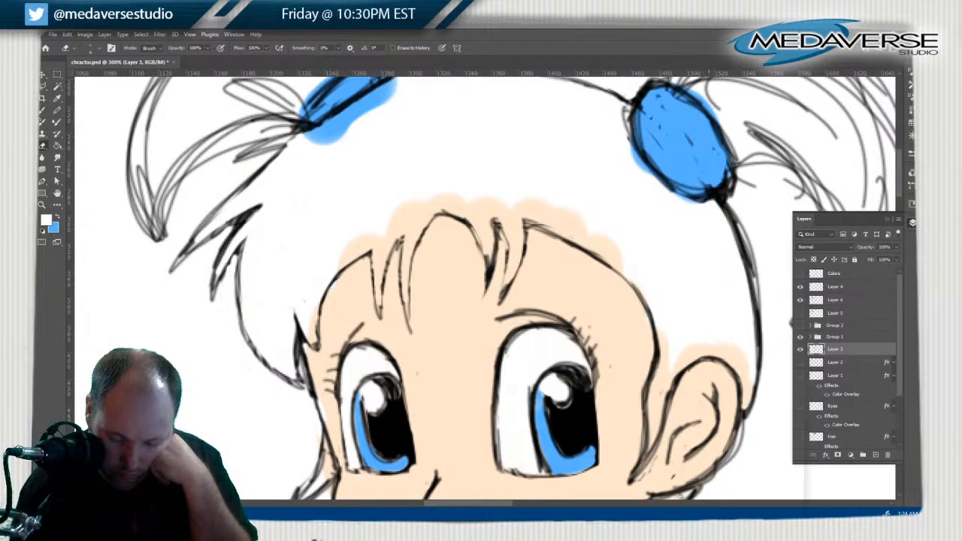
{"action": "left_click_drag", "start_coordinate": [689, 459], "coordinate": [714, 437]}
{"action": "left_click_drag", "start_coordinate": [640, 479], "coordinate": [658, 445]}
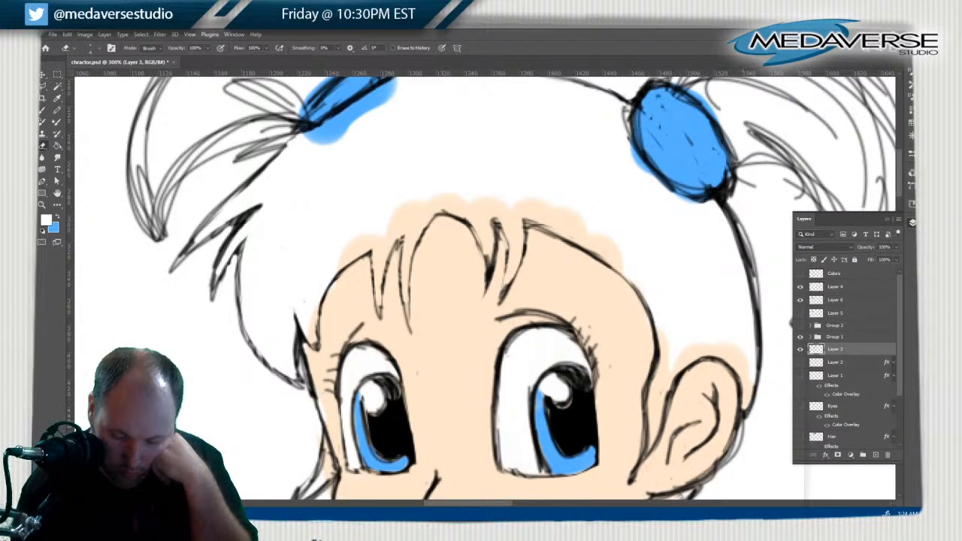
{"action": "mouse_move", "coordinate": [745, 421]}
{"action": "left_mouse_down"}
{"action": "mouse_move", "coordinate": [714, 473]}
{"action": "mouse_move", "coordinate": [735, 441]}
{"action": "left_mouse_up"}
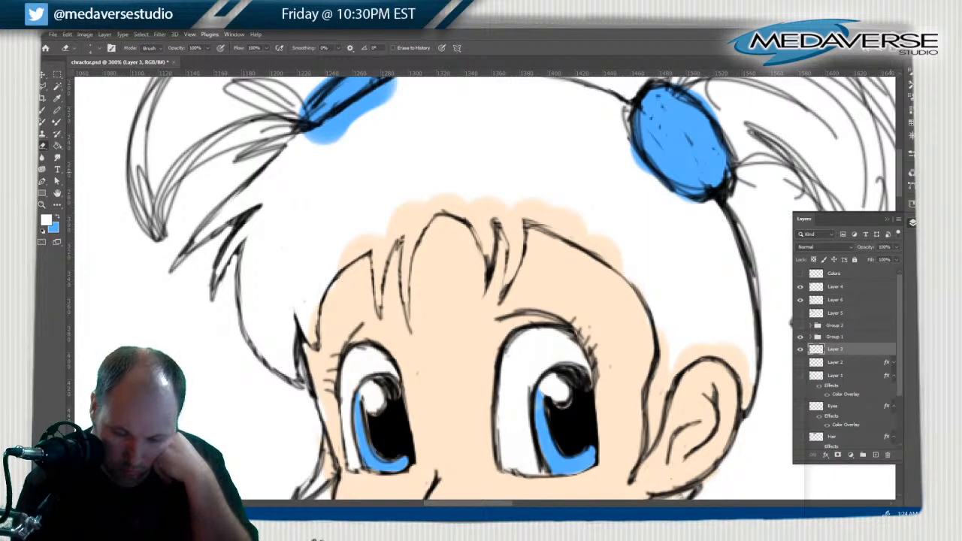
{"action": "scroll", "coordinate": [655, 377], "scroll_direction": "down", "scroll_amount": 9}
{"action": "scroll", "coordinate": [656, 377], "scroll_direction": "up", "scroll_amount": 2}
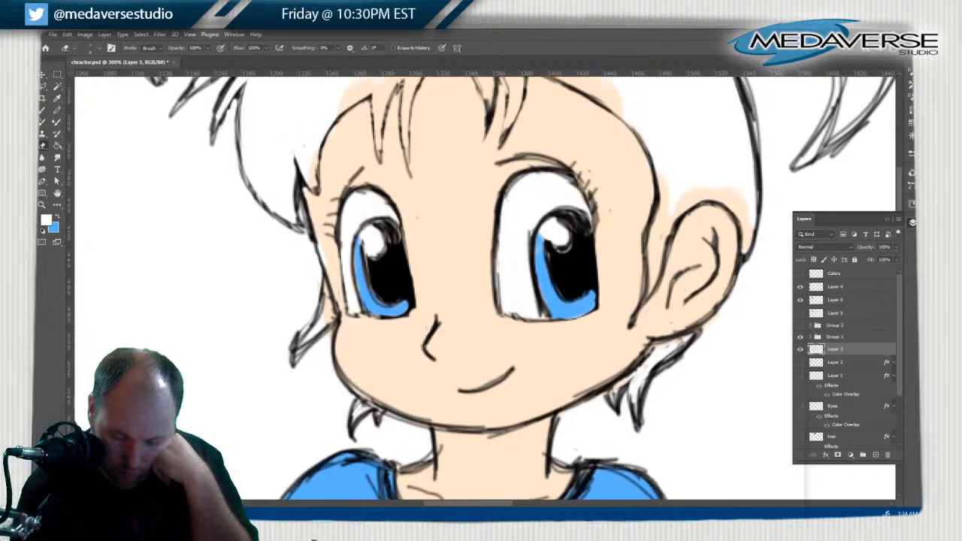
Erase the rough strokes on the hair tufts below the ear and beside the left cheek, including the adjoining right jawline
{"action": "mouse_move", "coordinate": [644, 375]}
{"action": "left_mouse_down"}
{"action": "mouse_move", "coordinate": [664, 361]}
{"action": "mouse_move", "coordinate": [657, 359]}
{"action": "mouse_move", "coordinate": [686, 355]}
{"action": "mouse_move", "coordinate": [660, 377]}
{"action": "mouse_move", "coordinate": [655, 397]}
{"action": "mouse_move", "coordinate": [698, 354]}
{"action": "left_mouse_up"}
{"action": "mouse_move", "coordinate": [643, 435]}
{"action": "left_mouse_down"}
{"action": "mouse_move", "coordinate": [630, 432]}
{"action": "mouse_move", "coordinate": [637, 448]}
{"action": "left_mouse_up"}
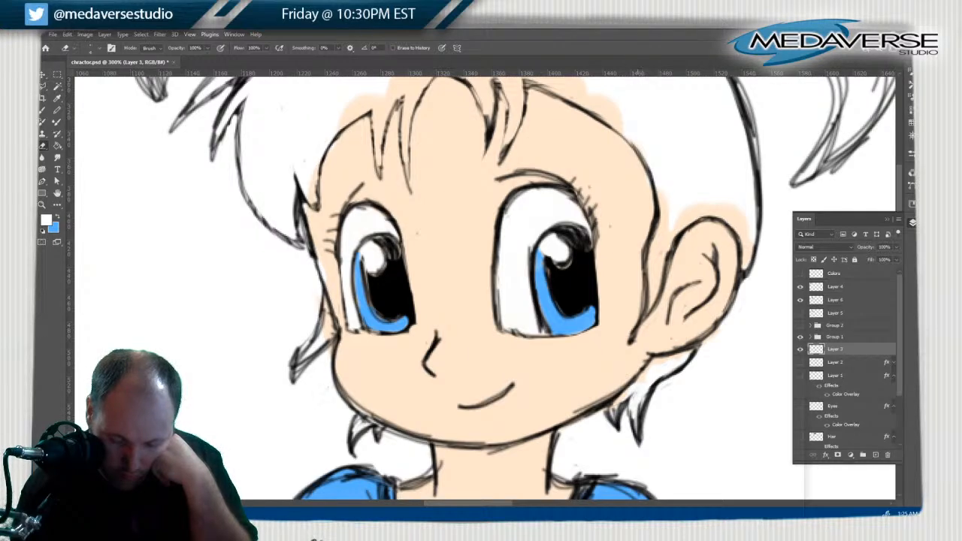
{"action": "mouse_move", "coordinate": [611, 410]}
{"action": "left_mouse_down"}
{"action": "mouse_move", "coordinate": [619, 416]}
{"action": "mouse_move", "coordinate": [624, 404]}
{"action": "mouse_move", "coordinate": [582, 410]}
{"action": "mouse_move", "coordinate": [617, 392]}
{"action": "mouse_move", "coordinate": [646, 359]}
{"action": "left_mouse_up"}
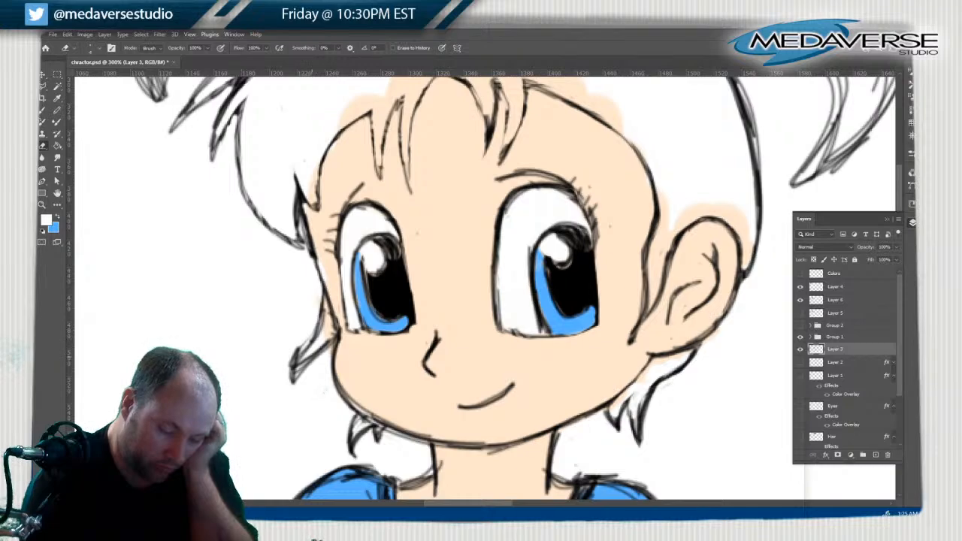
{"action": "left_click_drag", "start_coordinate": [293, 382], "coordinate": [331, 345]}
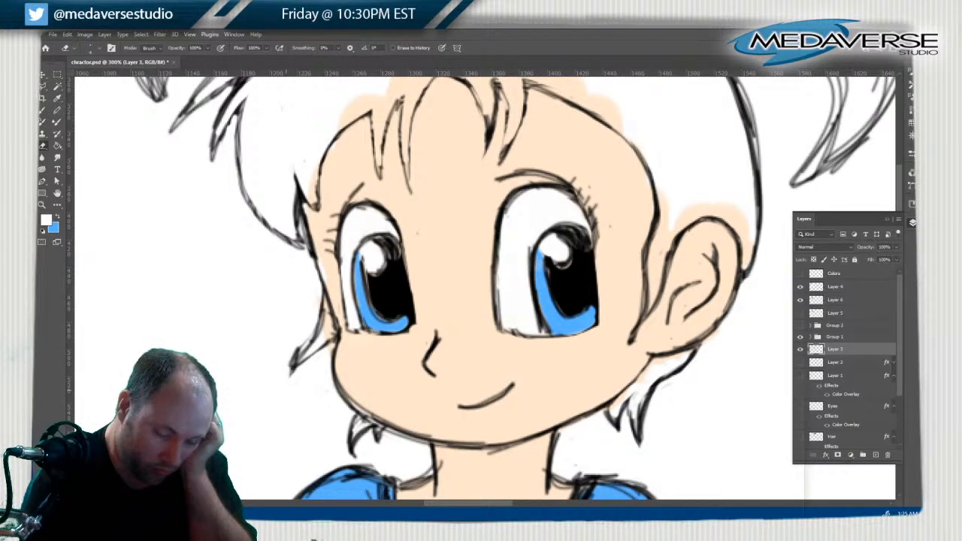
{"action": "left_click_drag", "start_coordinate": [291, 375], "coordinate": [302, 344]}
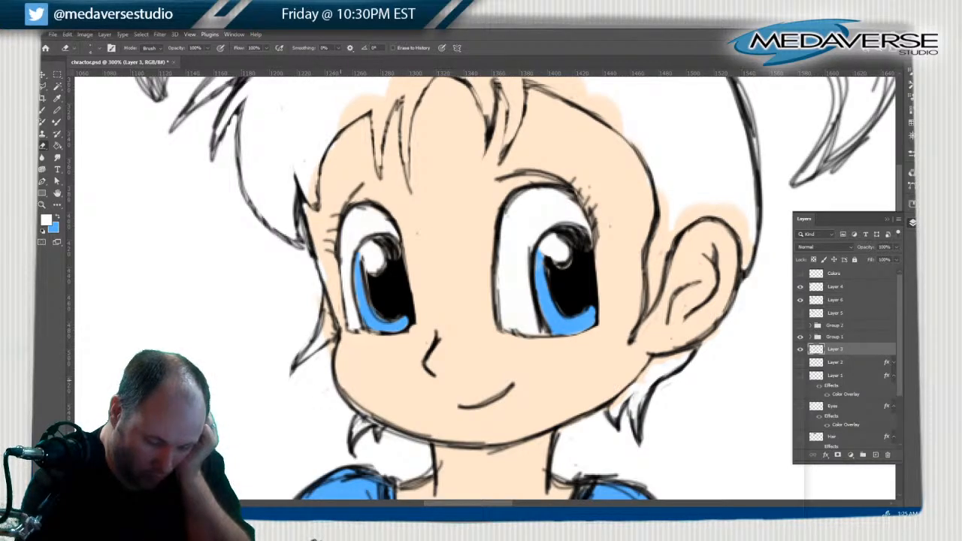
Thin the face outline from the lower left cheek along the underside of the chin by erasing its doubled strokes
{"action": "left_click_drag", "start_coordinate": [346, 395], "coordinate": [432, 438]}
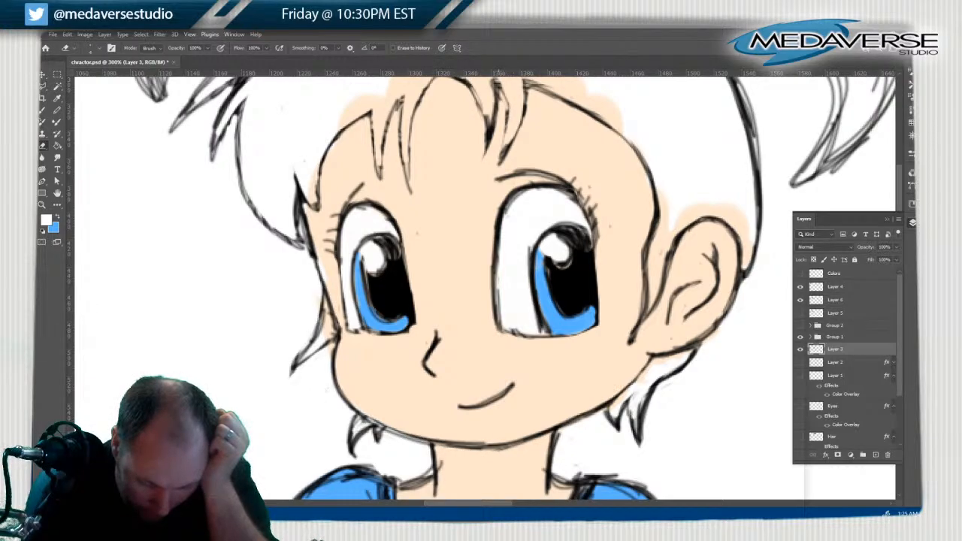
{"action": "left_click_drag", "start_coordinate": [450, 447], "coordinate": [520, 444]}
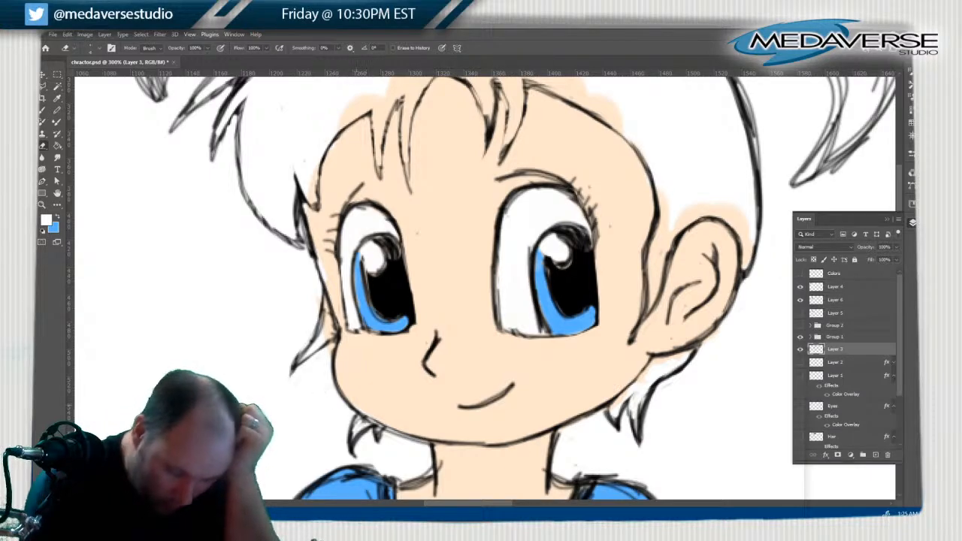
{"action": "left_click_drag", "start_coordinate": [390, 430], "coordinate": [412, 437]}
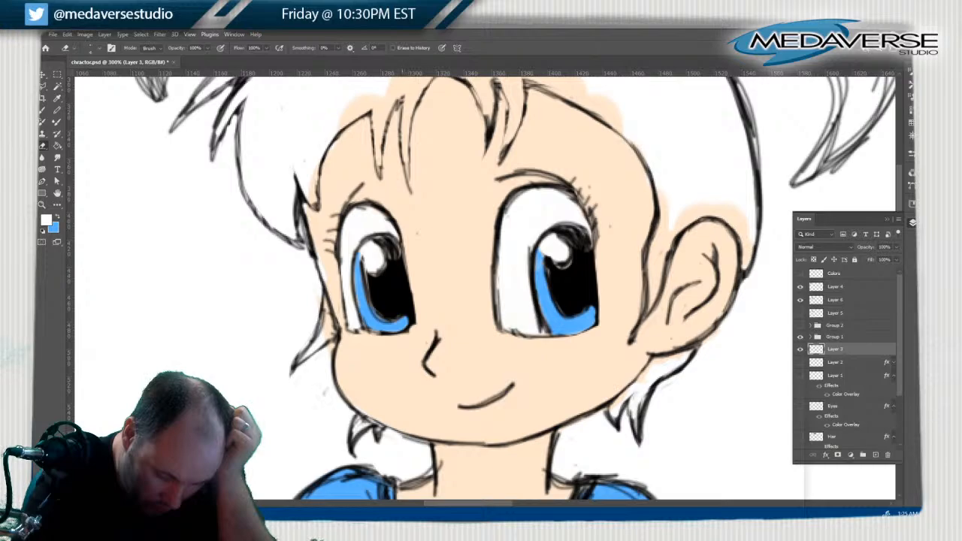
{"action": "left_click_drag", "start_coordinate": [401, 437], "coordinate": [422, 443]}
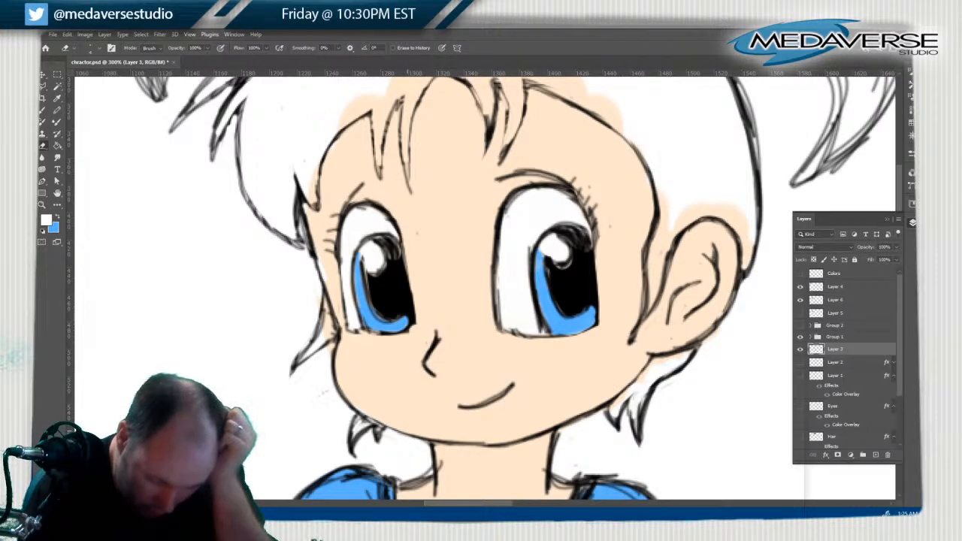
Erase the stray strokes where the neck meets the shoulders and around the small hair tuft under the left jaw
{"action": "mouse_move", "coordinate": [402, 484]}
{"action": "left_mouse_down"}
{"action": "mouse_move", "coordinate": [429, 465]}
{"action": "mouse_move", "coordinate": [419, 475]}
{"action": "mouse_move", "coordinate": [438, 470]}
{"action": "left_mouse_up"}
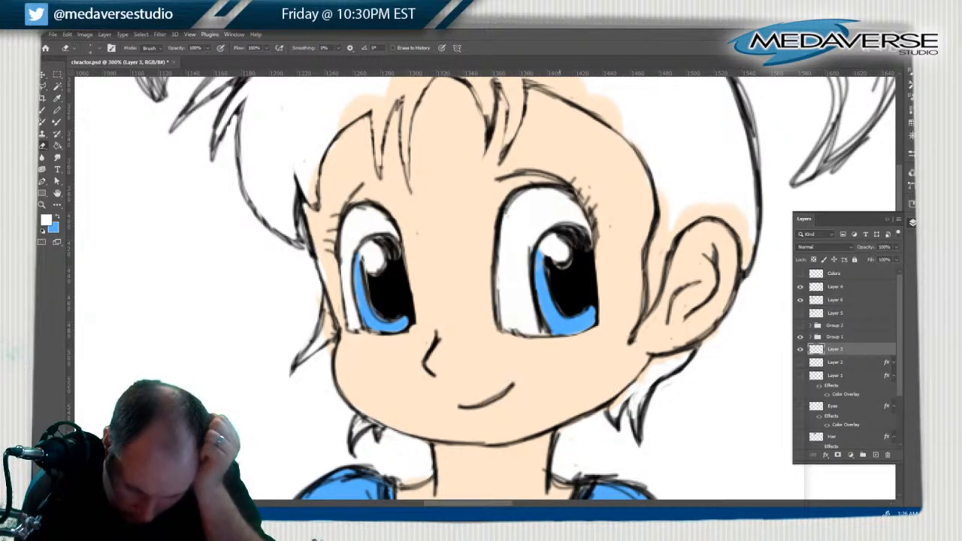
{"action": "mouse_move", "coordinate": [559, 434]}
{"action": "left_mouse_down"}
{"action": "mouse_move", "coordinate": [546, 485]}
{"action": "mouse_move", "coordinate": [572, 489]}
{"action": "mouse_move", "coordinate": [563, 483]}
{"action": "mouse_move", "coordinate": [582, 474]}
{"action": "left_mouse_up"}
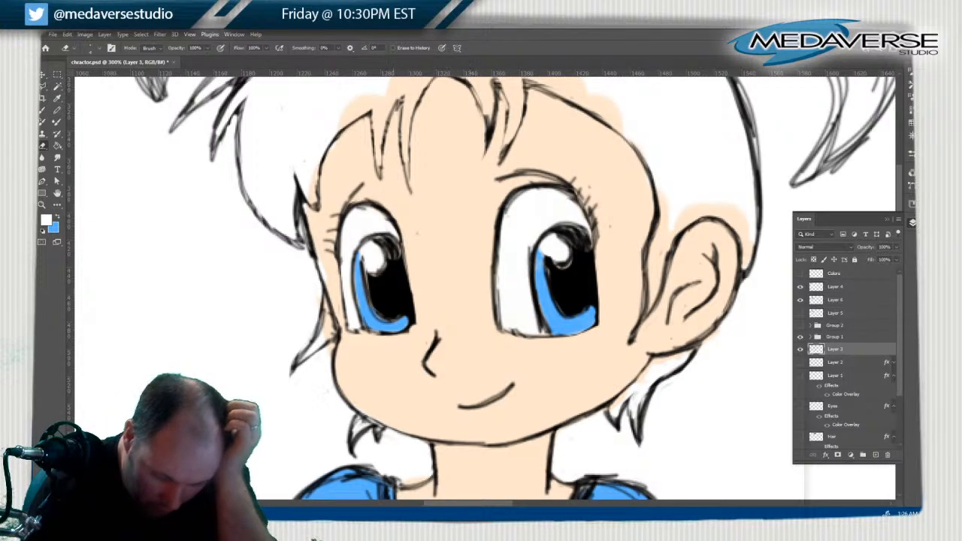
{"action": "left_click_drag", "start_coordinate": [358, 424], "coordinate": [369, 423]}
Retrace the face outline in black with a resized hard round brush, from the left temple around the chin to the ear
{"action": "key", "text": "b"}
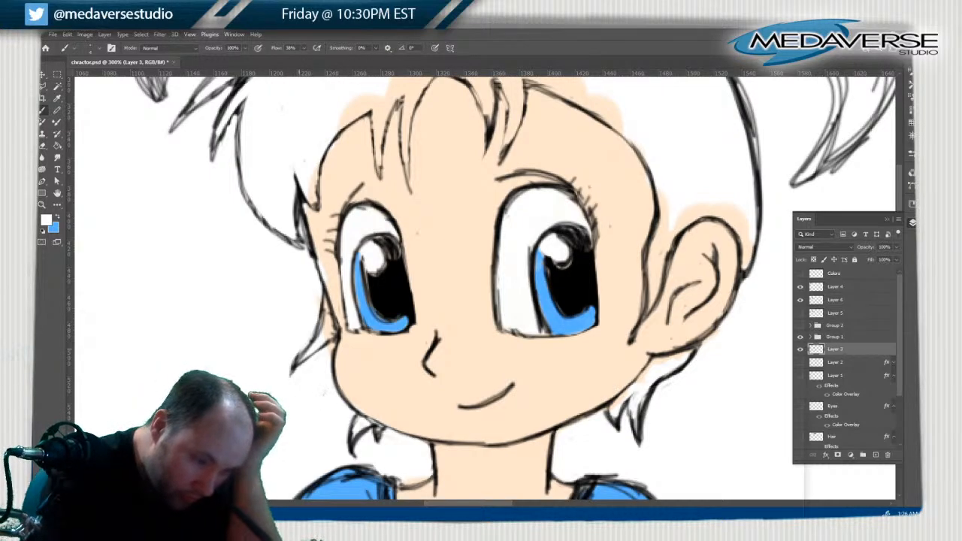
{"action": "left_click", "coordinate": [99, 49]}
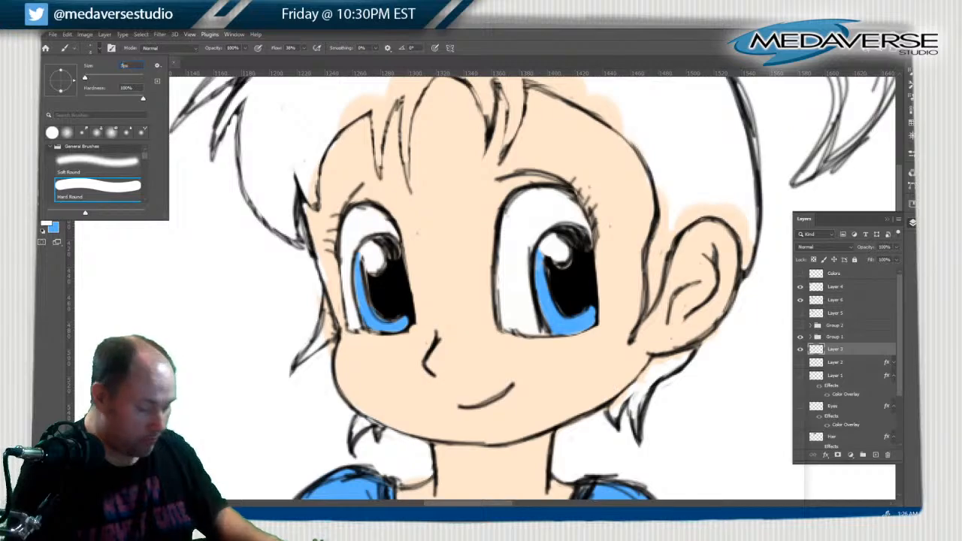
{"action": "key", "text": "Return"}
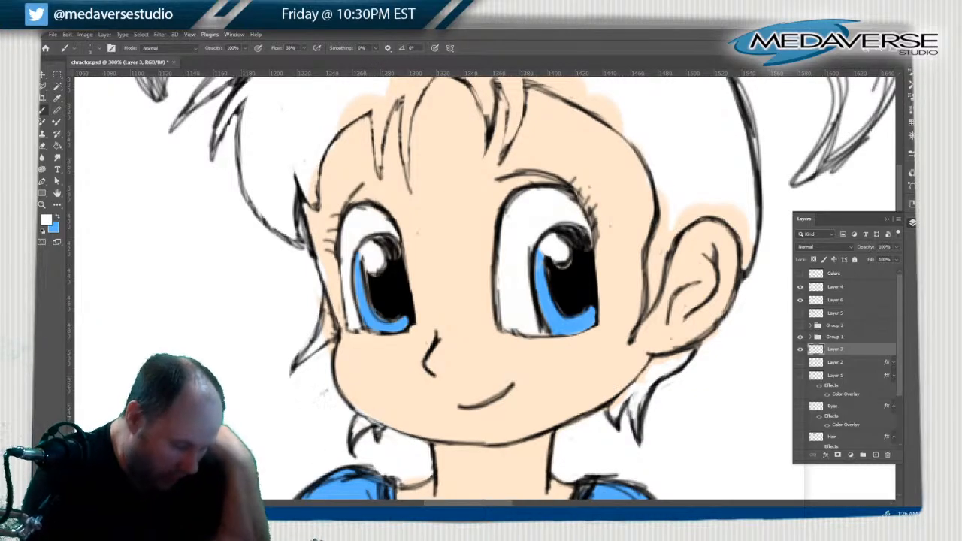
{"action": "key", "text": "d"}
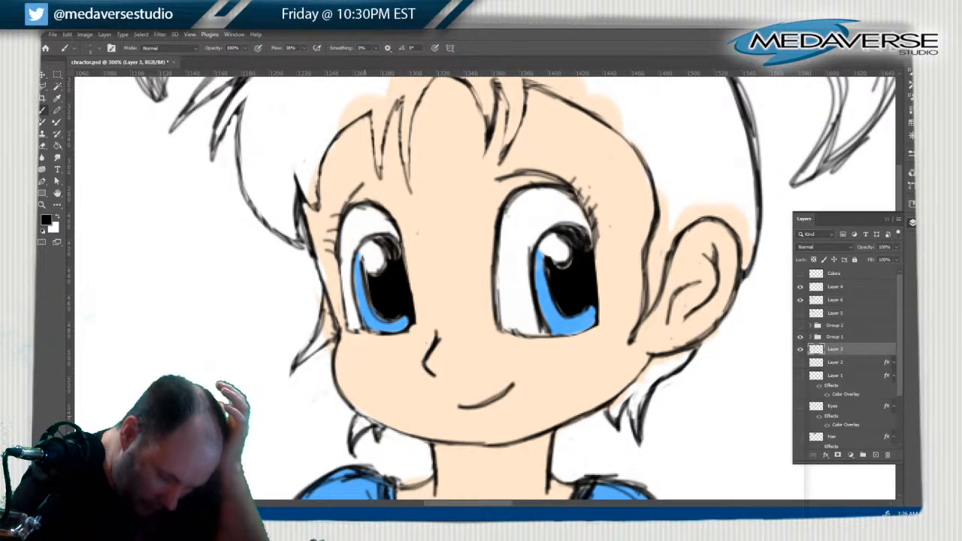
{"action": "mouse_move", "coordinate": [353, 406]}
{"action": "left_mouse_down"}
{"action": "mouse_move", "coordinate": [400, 431]}
{"action": "mouse_move", "coordinate": [353, 406]}
{"action": "mouse_move", "coordinate": [335, 380]}
{"action": "left_mouse_up"}
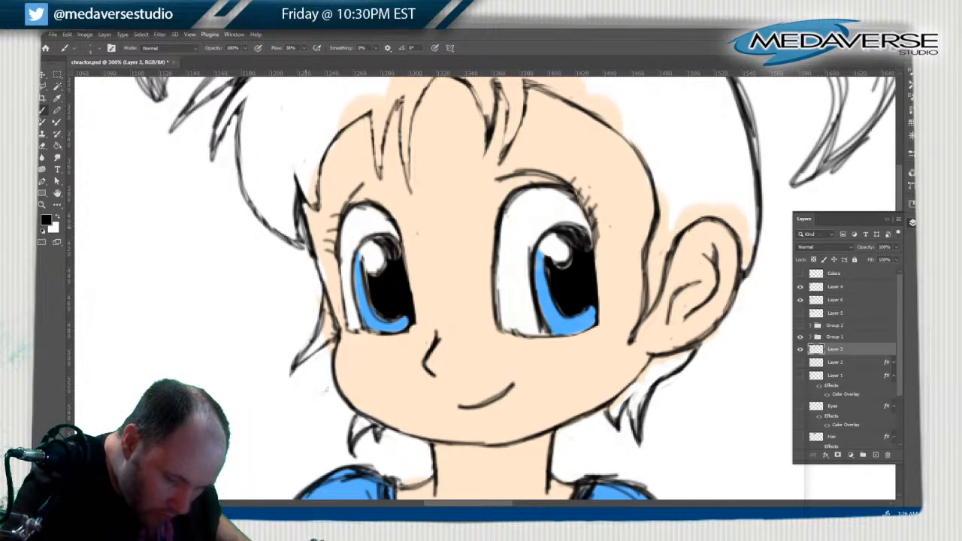
{"action": "left_click", "coordinate": [335, 347], "text": "shift"}
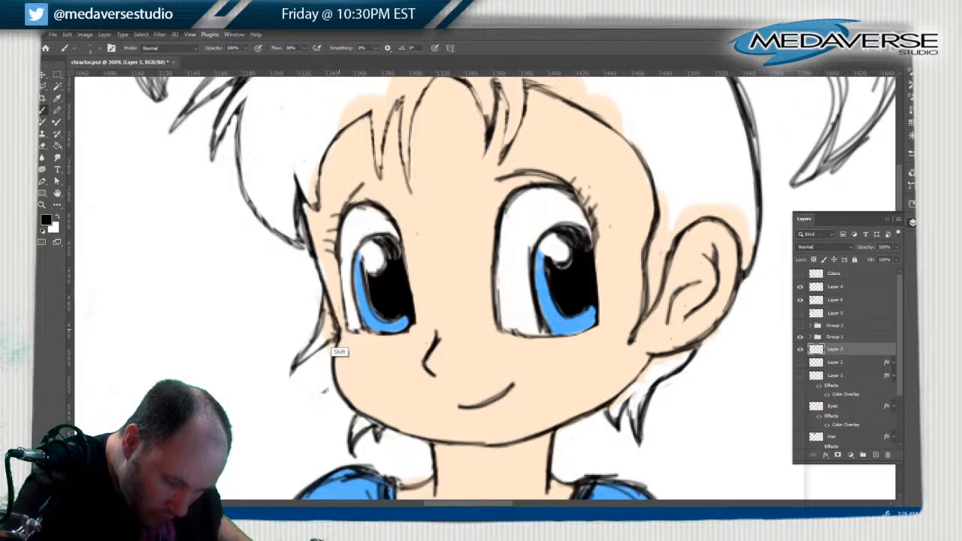
{"action": "left_click", "coordinate": [293, 222], "text": "shift"}
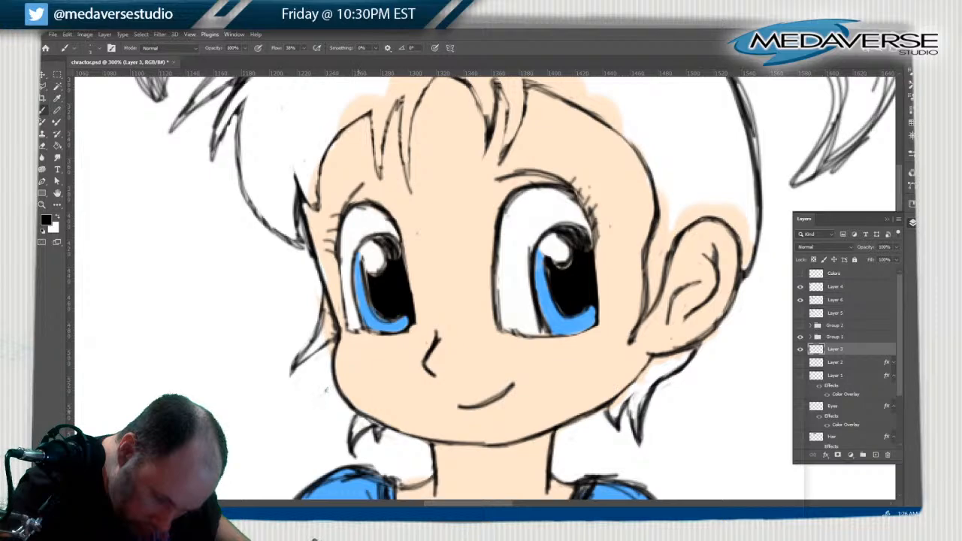
{"action": "mouse_move", "coordinate": [361, 411]}
{"action": "left_mouse_down"}
{"action": "mouse_move", "coordinate": [424, 439]}
{"action": "mouse_move", "coordinate": [503, 446]}
{"action": "left_mouse_up"}
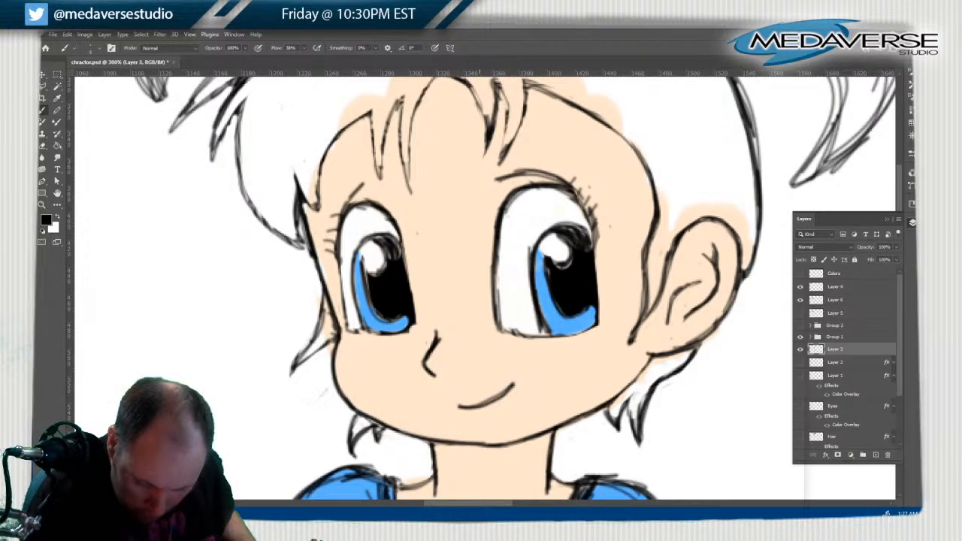
{"action": "mouse_move", "coordinate": [504, 445]}
{"action": "left_mouse_down"}
{"action": "mouse_move", "coordinate": [607, 407]}
{"action": "mouse_move", "coordinate": [652, 359]}
{"action": "left_mouse_up"}
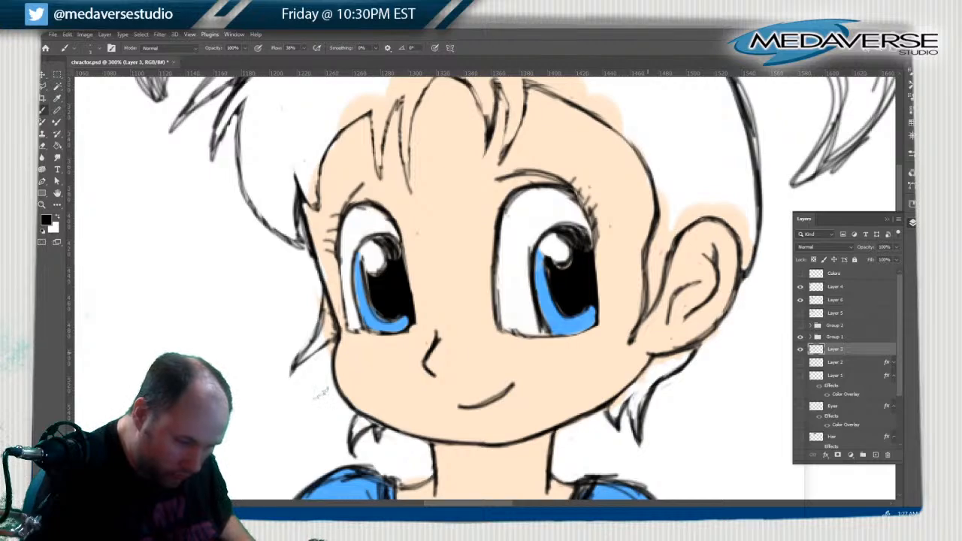
Erase the uneven edges along both sides of the retraced chin line
{"action": "key", "text": "e"}
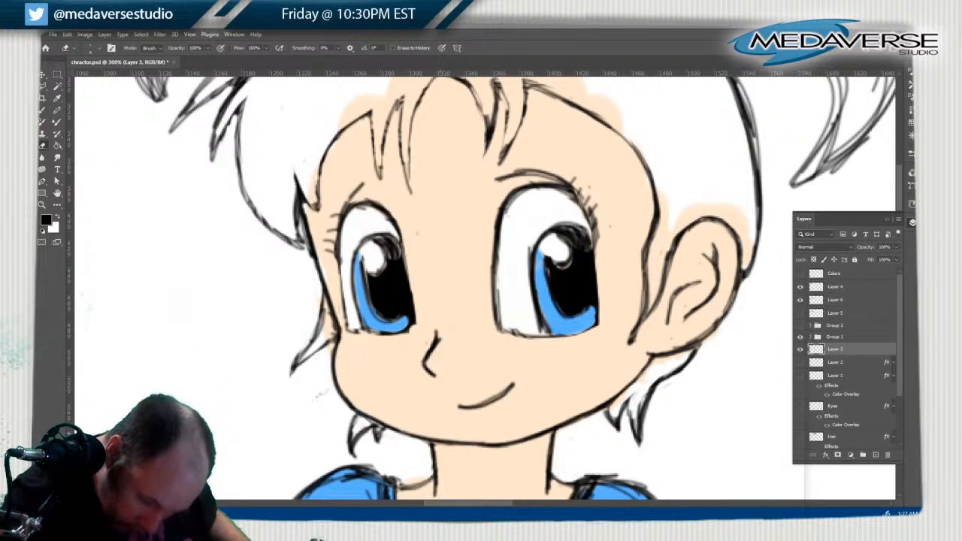
{"action": "left_click_drag", "start_coordinate": [441, 439], "coordinate": [488, 443]}
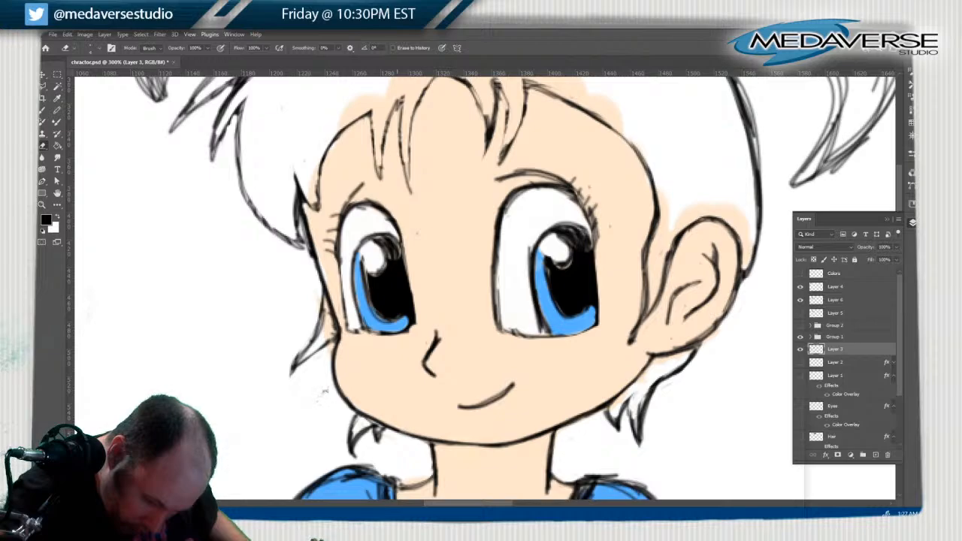
{"action": "left_click_drag", "start_coordinate": [412, 438], "coordinate": [498, 447]}
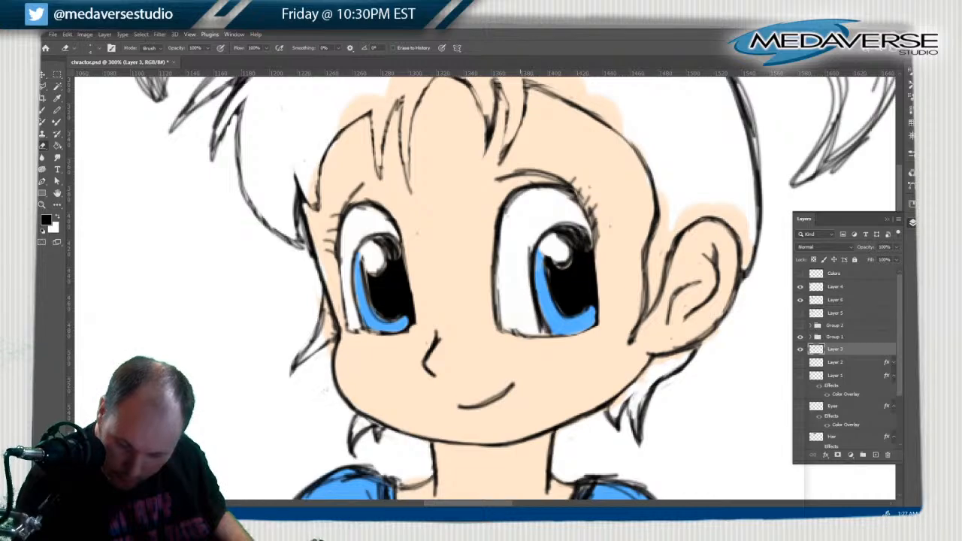
On the Skin layer, erase the skin colour spilling past the left hairline and inside the two left bang strands
{"action": "scroll", "coordinate": [848, 357], "scroll_direction": "down", "scroll_amount": 3}
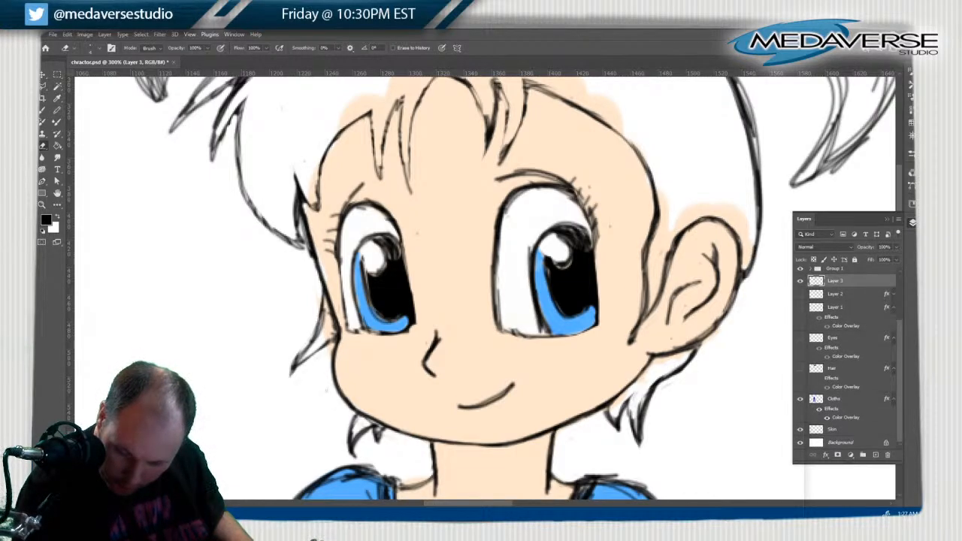
{"action": "left_click", "coordinate": [834, 429]}
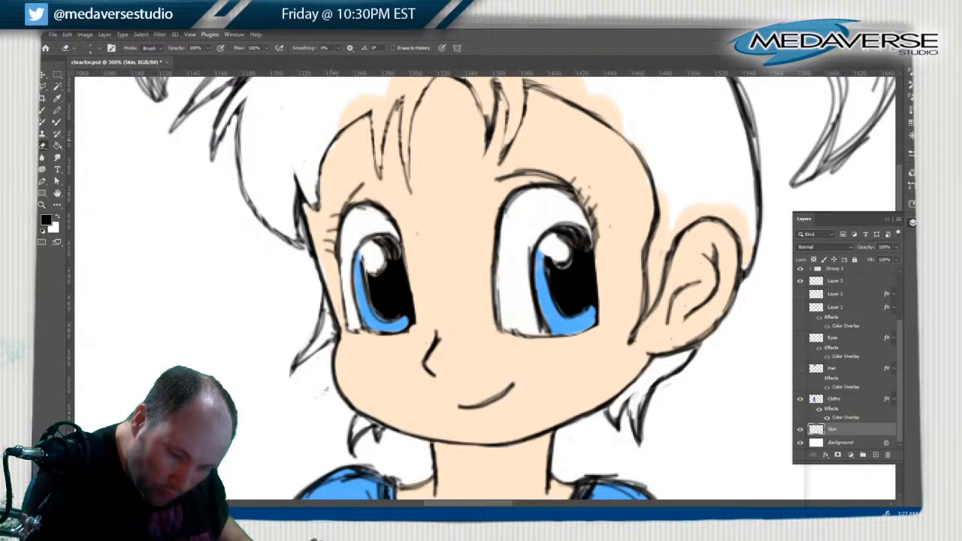
{"action": "mouse_move", "coordinate": [360, 112]}
{"action": "left_mouse_down"}
{"action": "mouse_move", "coordinate": [378, 100]}
{"action": "mouse_move", "coordinate": [356, 104]}
{"action": "mouse_move", "coordinate": [367, 95]}
{"action": "left_mouse_up"}
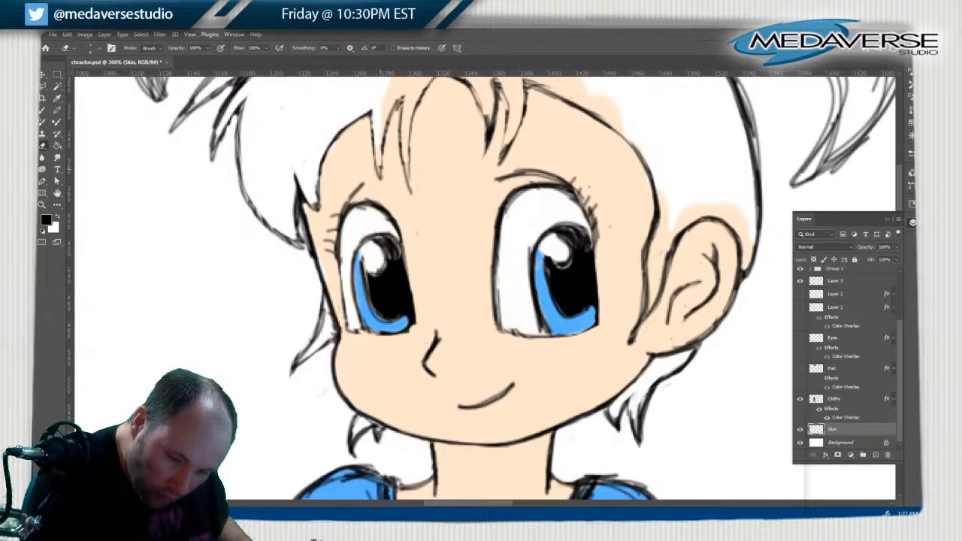
{"action": "left_click_drag", "start_coordinate": [382, 146], "coordinate": [402, 92]}
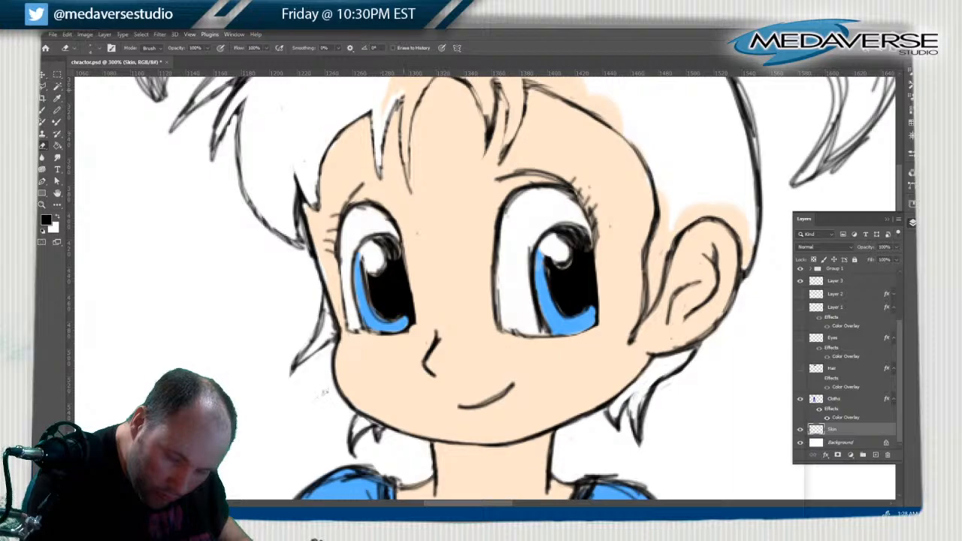
{"action": "left_click_drag", "start_coordinate": [406, 164], "coordinate": [405, 100]}
{"action": "mouse_move", "coordinate": [407, 148]}
{"action": "left_mouse_down"}
{"action": "mouse_move", "coordinate": [410, 97]}
{"action": "mouse_move", "coordinate": [425, 81]}
{"action": "left_mouse_up"}
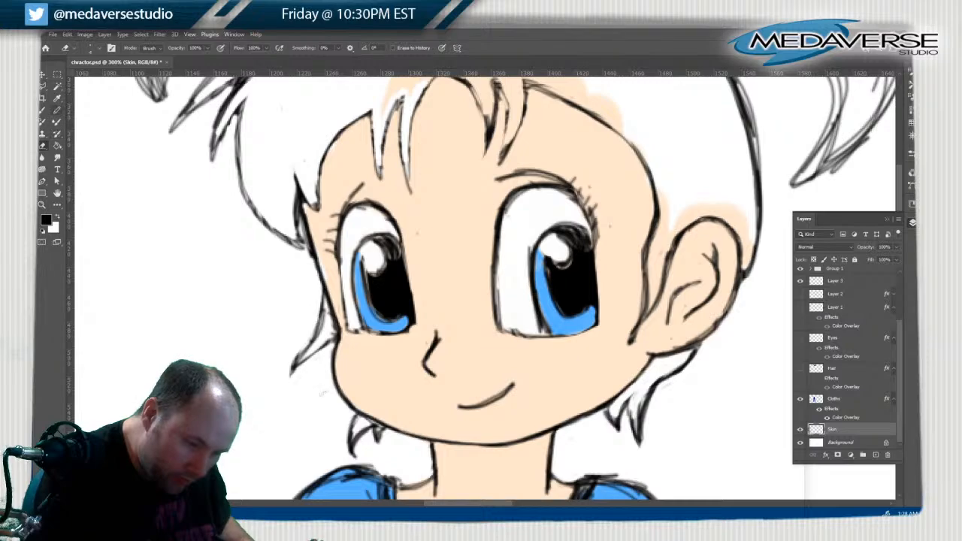
Sample the skin tone from the forehead as the foreground colour for the Brush tool
{"action": "key", "text": "x"}
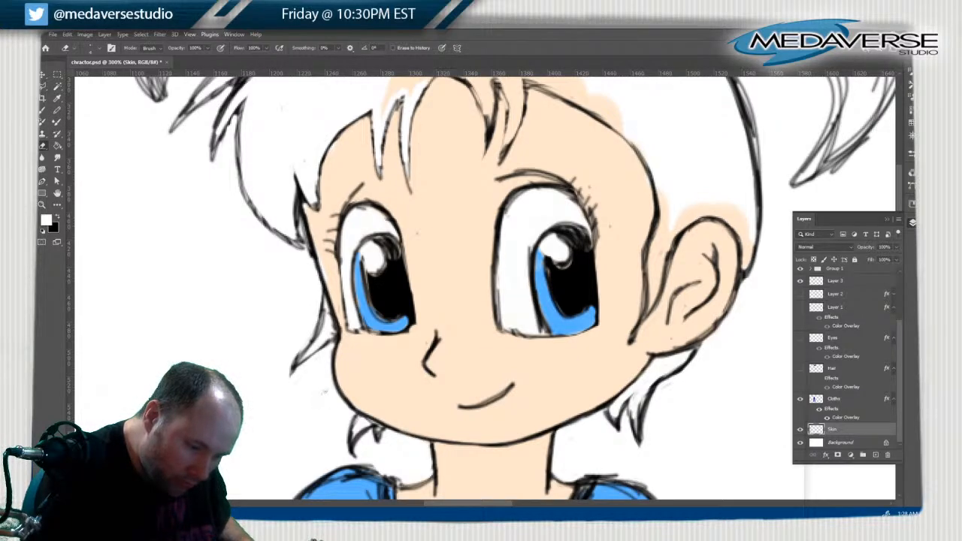
{"action": "key", "text": "i"}
{"action": "left_click", "coordinate": [344, 173]}
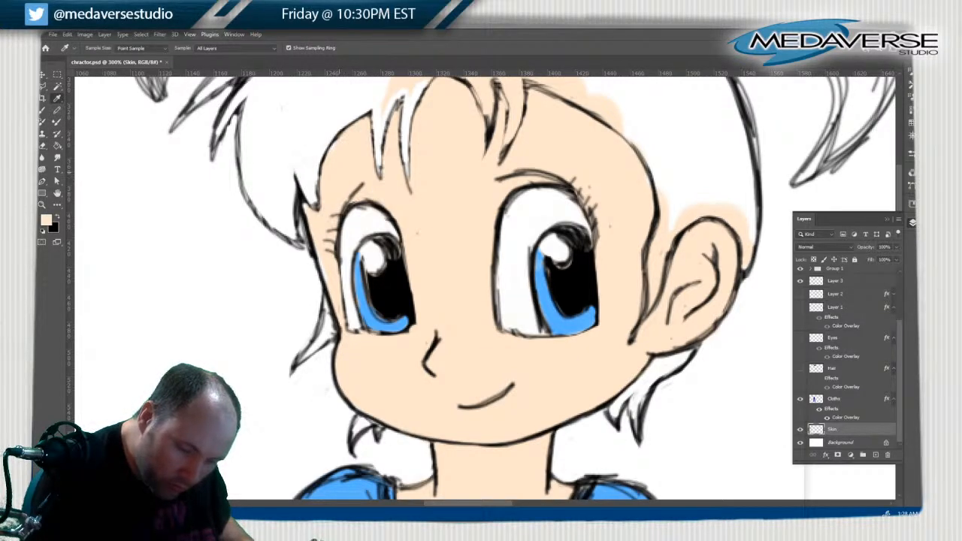
{"action": "key", "text": "b"}
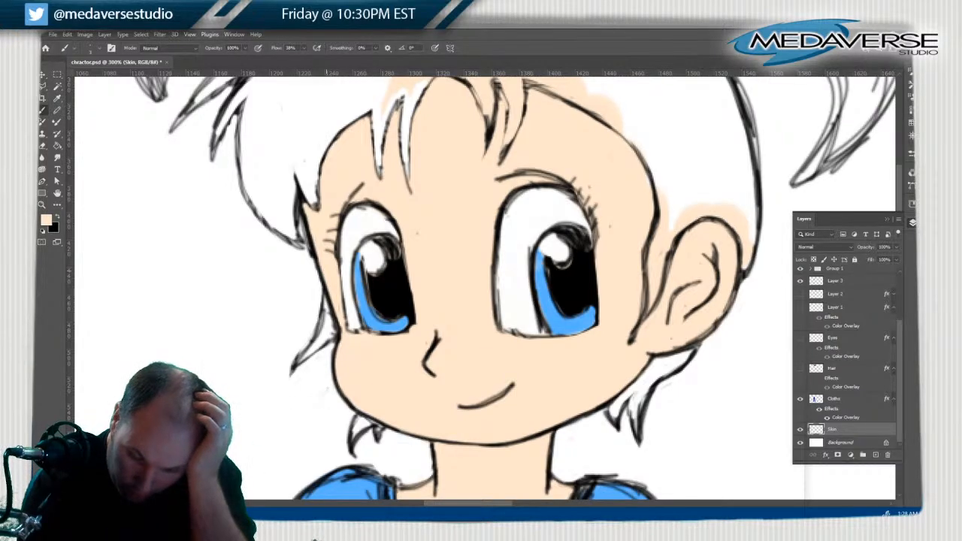
On the Skin layer, erase the skin colour spilling above the bangs and along the forehead hairline toward the right temple
{"action": "scroll", "coordinate": [481, 286], "scroll_direction": "up", "scroll_amount": 3}
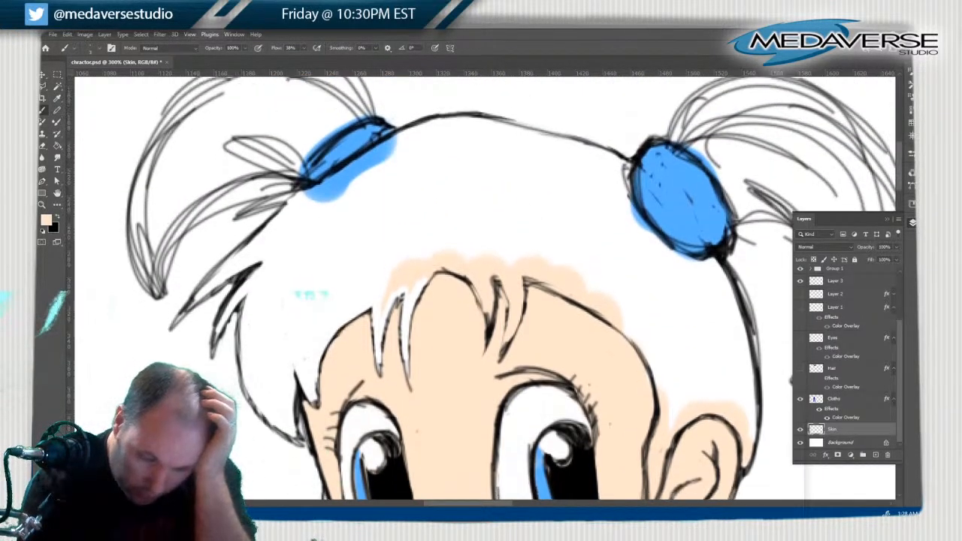
{"action": "scroll", "coordinate": [481, 287], "scroll_direction": "down", "scroll_amount": 4}
{"action": "scroll", "coordinate": [481, 287], "scroll_direction": "up", "scroll_amount": 1}
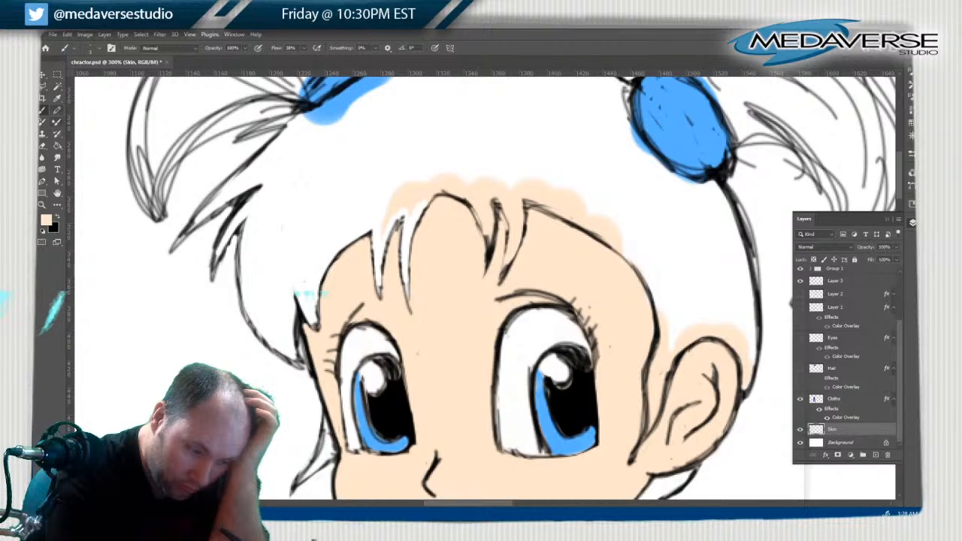
{"action": "key", "text": "e"}
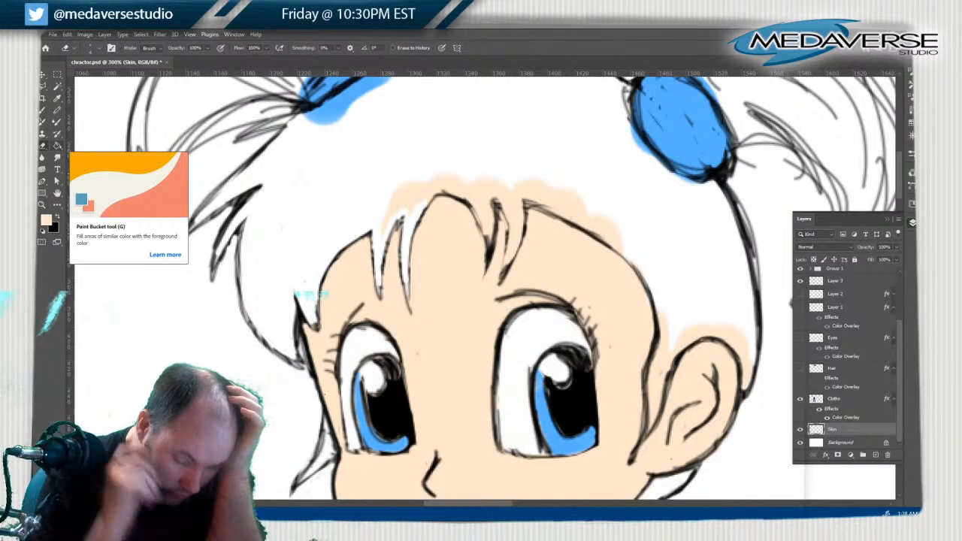
{"action": "mouse_move", "coordinate": [420, 202]}
{"action": "left_mouse_down"}
{"action": "mouse_move", "coordinate": [439, 180]}
{"action": "mouse_move", "coordinate": [410, 188]}
{"action": "mouse_move", "coordinate": [384, 223]}
{"action": "left_mouse_up"}
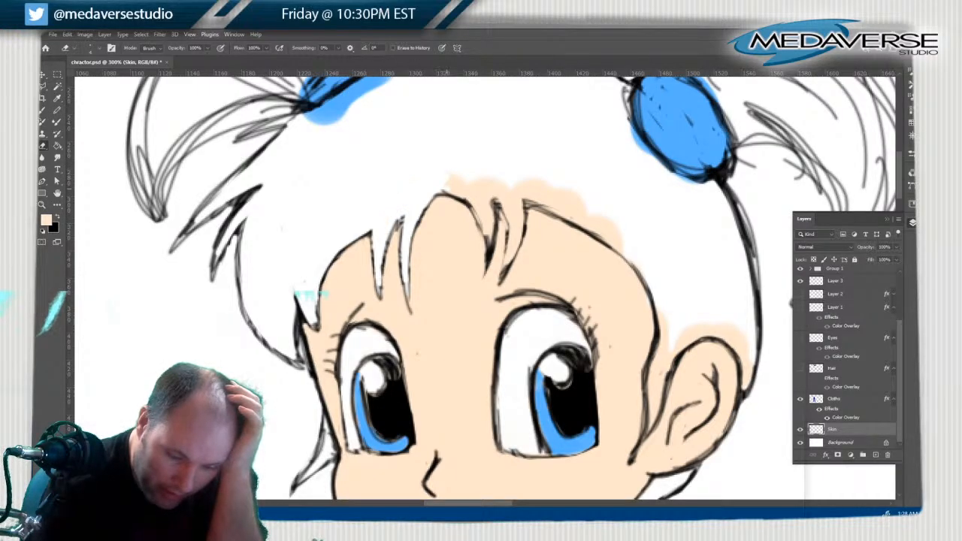
{"action": "mouse_move", "coordinate": [461, 194]}
{"action": "left_mouse_down"}
{"action": "mouse_move", "coordinate": [481, 224]}
{"action": "mouse_move", "coordinate": [487, 180]}
{"action": "mouse_move", "coordinate": [450, 182]}
{"action": "left_mouse_up"}
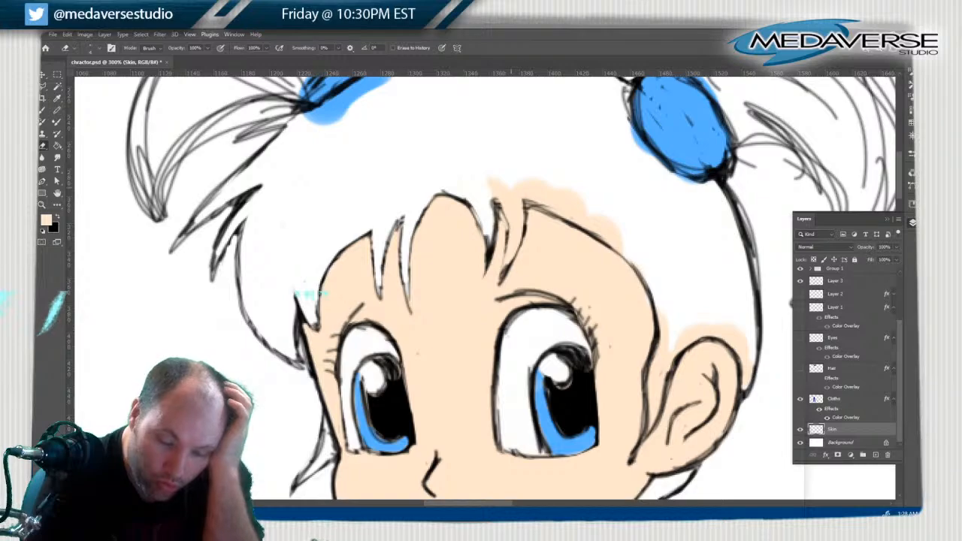
{"action": "left_click", "coordinate": [494, 186]}
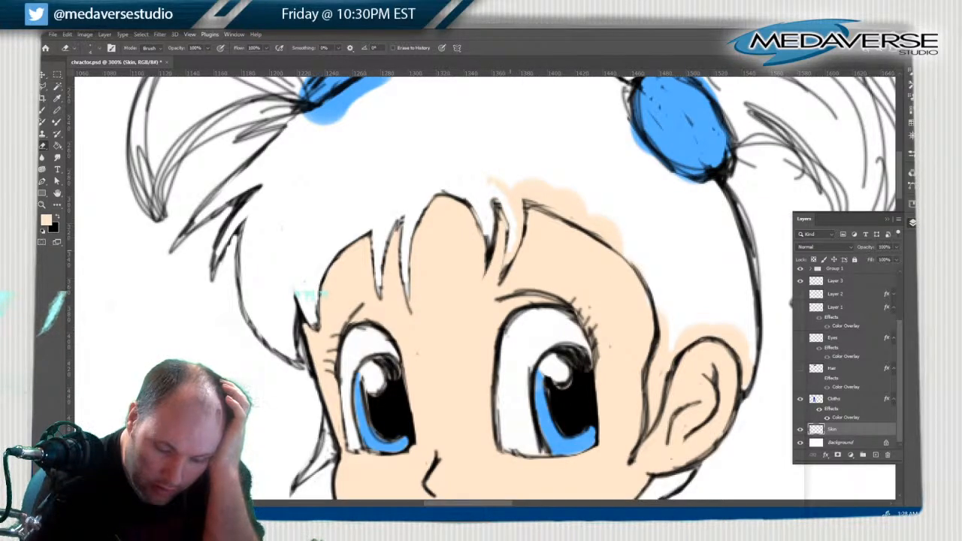
{"action": "mouse_move", "coordinate": [520, 233]}
{"action": "left_mouse_down"}
{"action": "mouse_move", "coordinate": [521, 189]}
{"action": "mouse_move", "coordinate": [512, 196]}
{"action": "mouse_move", "coordinate": [490, 180]}
{"action": "mouse_move", "coordinate": [583, 219]}
{"action": "mouse_move", "coordinate": [620, 251]}
{"action": "left_mouse_up"}
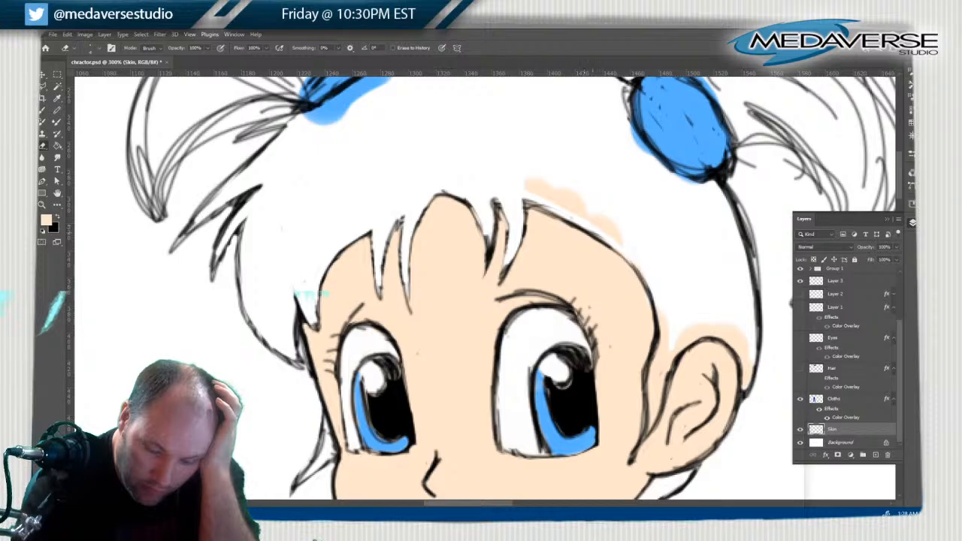
{"action": "mouse_move", "coordinate": [584, 211]}
{"action": "left_mouse_down"}
{"action": "mouse_move", "coordinate": [524, 183]}
{"action": "mouse_move", "coordinate": [578, 197]}
{"action": "mouse_move", "coordinate": [619, 232]}
{"action": "mouse_move", "coordinate": [562, 203]}
{"action": "left_mouse_up"}
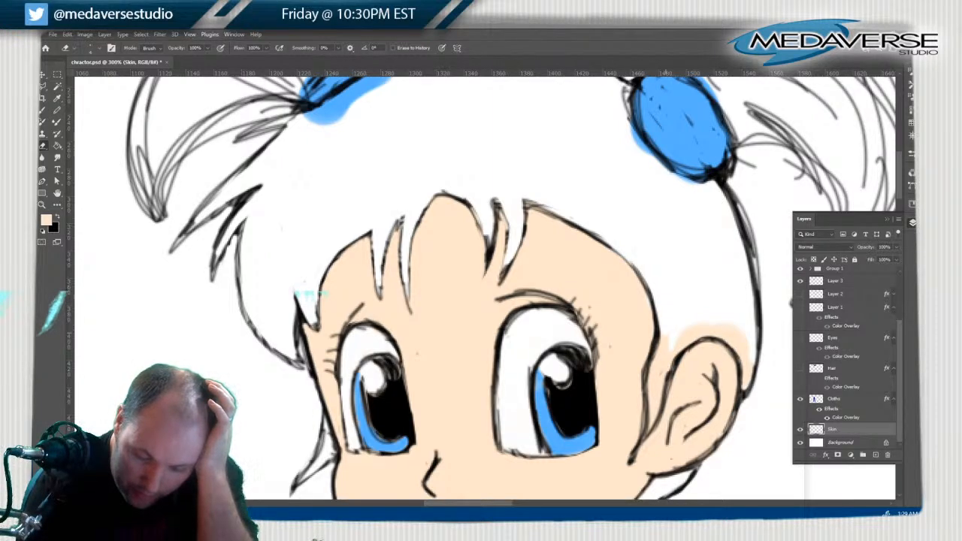
Erase the skin colour spilling into the hair between the right temple and the ear and around the ear's upper edge
{"action": "left_click_drag", "start_coordinate": [663, 338], "coordinate": [648, 391]}
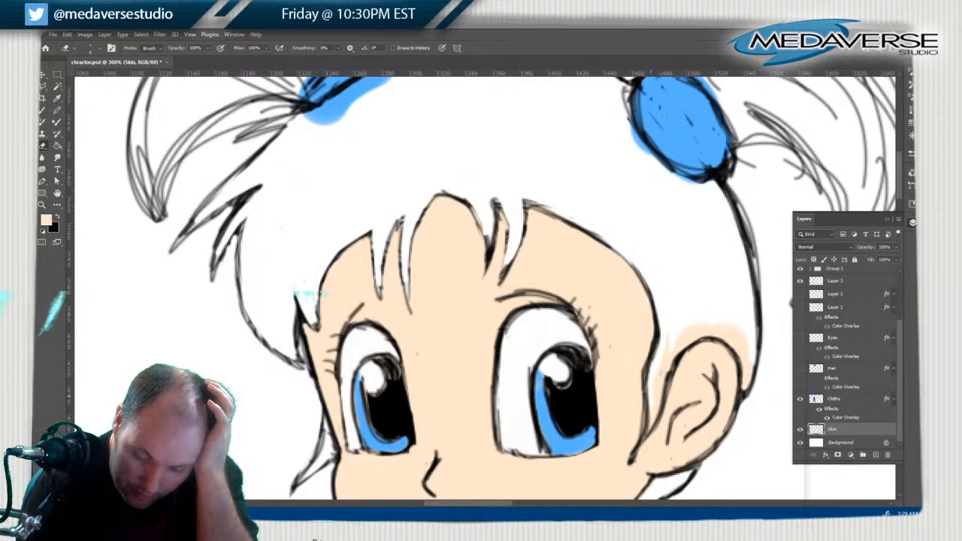
{"action": "mouse_move", "coordinate": [652, 425]}
{"action": "left_mouse_down"}
{"action": "mouse_move", "coordinate": [668, 350]}
{"action": "mouse_move", "coordinate": [687, 331]}
{"action": "mouse_move", "coordinate": [653, 395]}
{"action": "left_mouse_up"}
{"action": "mouse_move", "coordinate": [687, 335]}
{"action": "left_mouse_down"}
{"action": "mouse_move", "coordinate": [730, 337]}
{"action": "mouse_move", "coordinate": [744, 375]}
{"action": "mouse_move", "coordinate": [738, 336]}
{"action": "mouse_move", "coordinate": [726, 329]}
{"action": "left_mouse_up"}
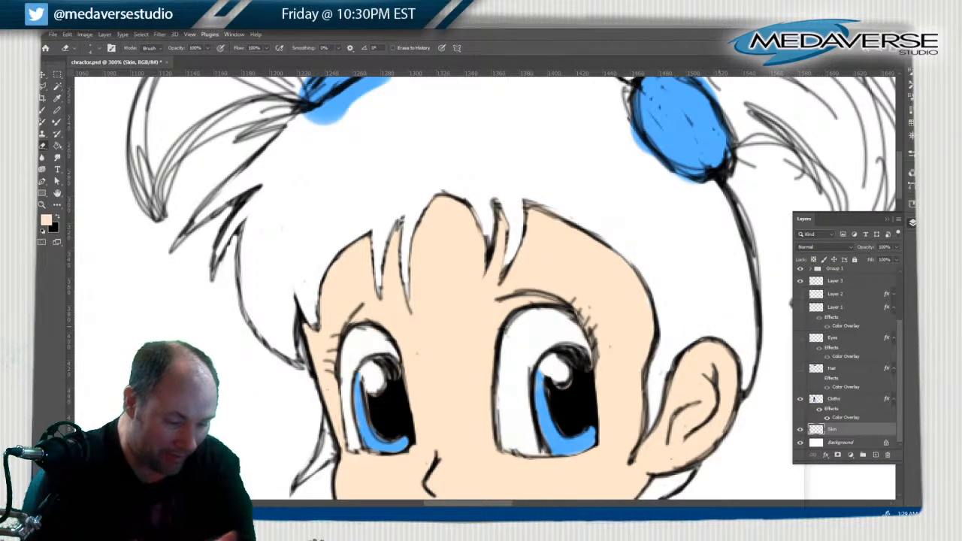
View the character at 100% and toggle the Hair layer to compare the artwork with and without hair colour, leaving it shown
{"action": "key", "text": "b"}
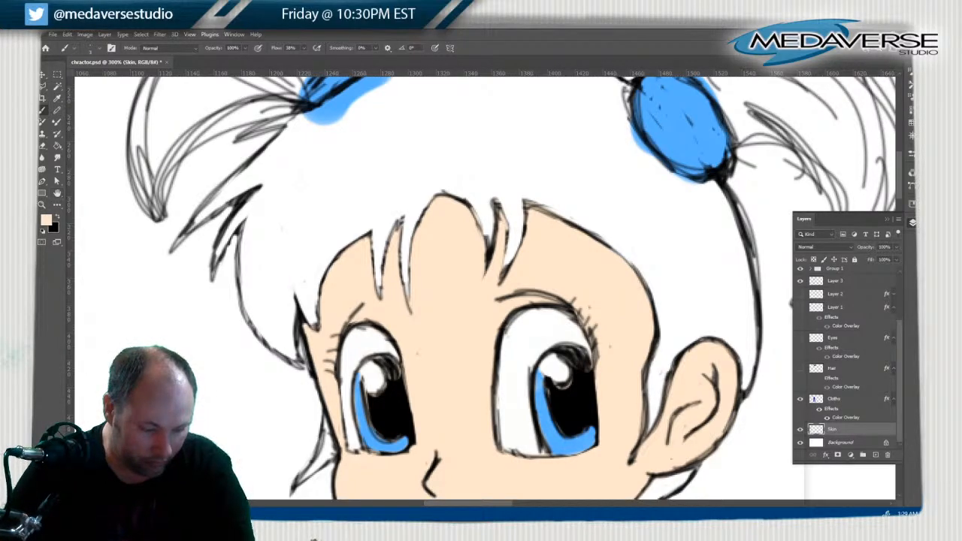
{"action": "left_click", "coordinate": [42, 204]}
{"action": "right_click", "coordinate": [241, 190]}
{"action": "left_click", "coordinate": [263, 209]}
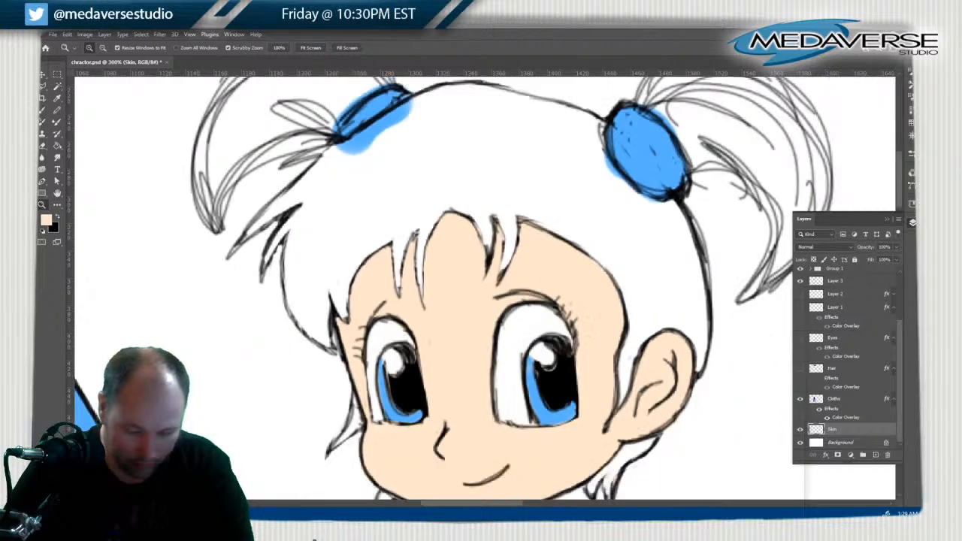
{"action": "right_click", "coordinate": [363, 213]}
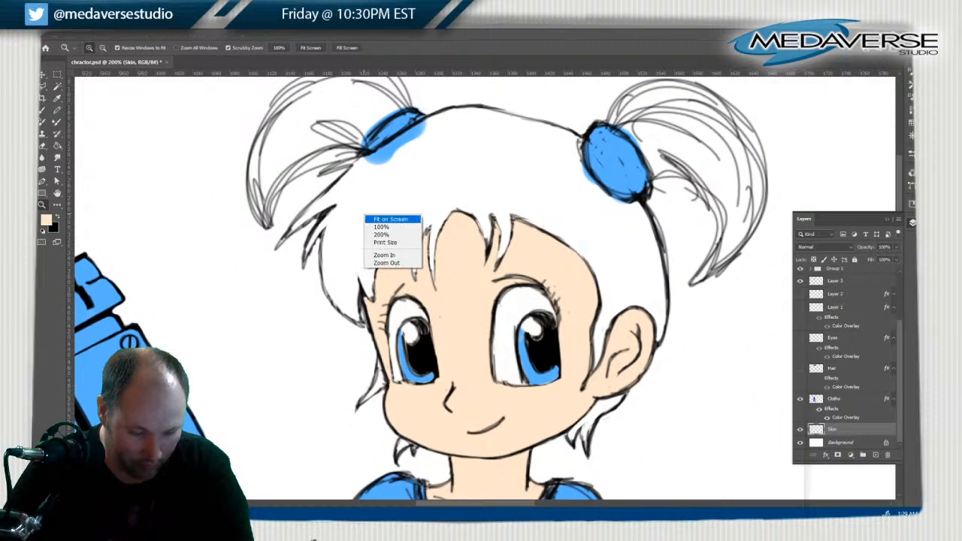
{"action": "left_click", "coordinate": [383, 225]}
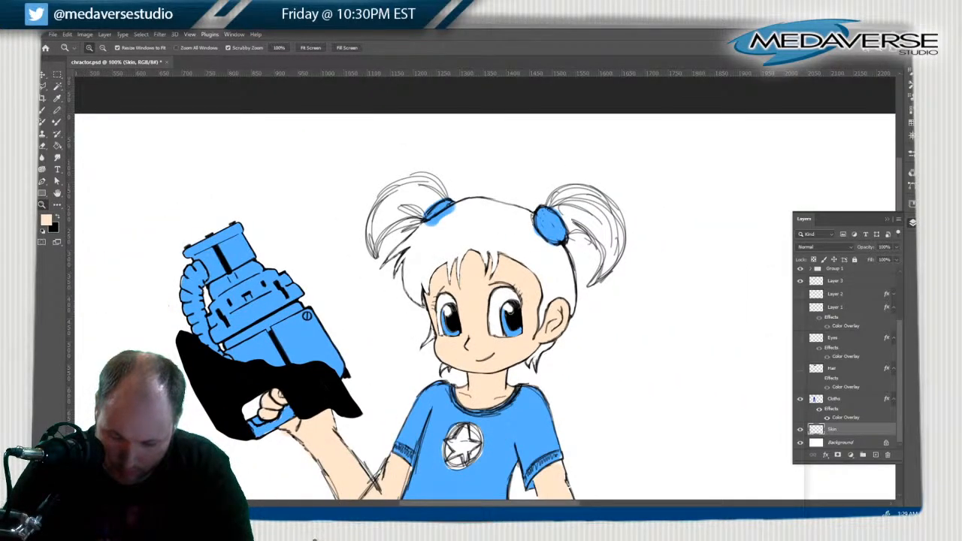
{"action": "left_click", "coordinate": [799, 367]}
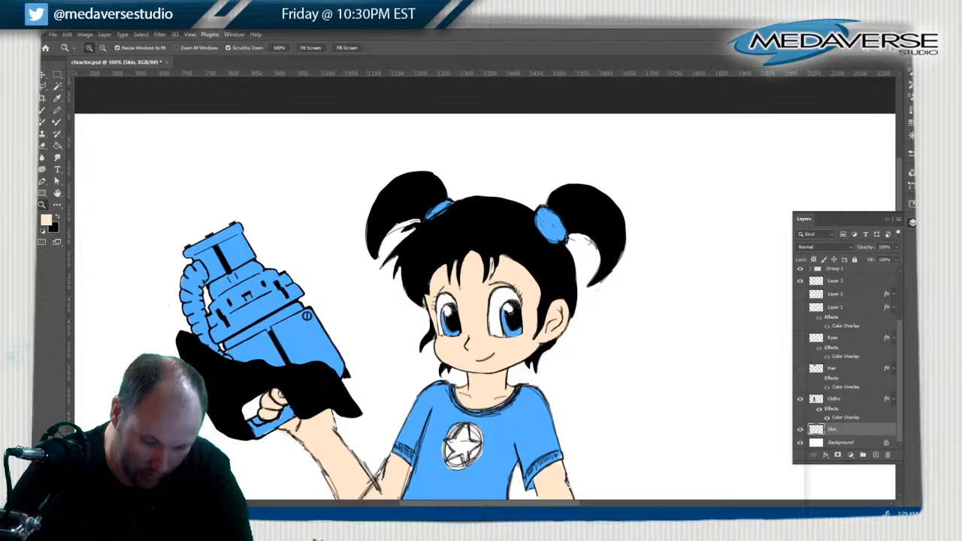
{"action": "left_click", "coordinate": [799, 368]}
{"action": "left_click", "coordinate": [800, 367]}
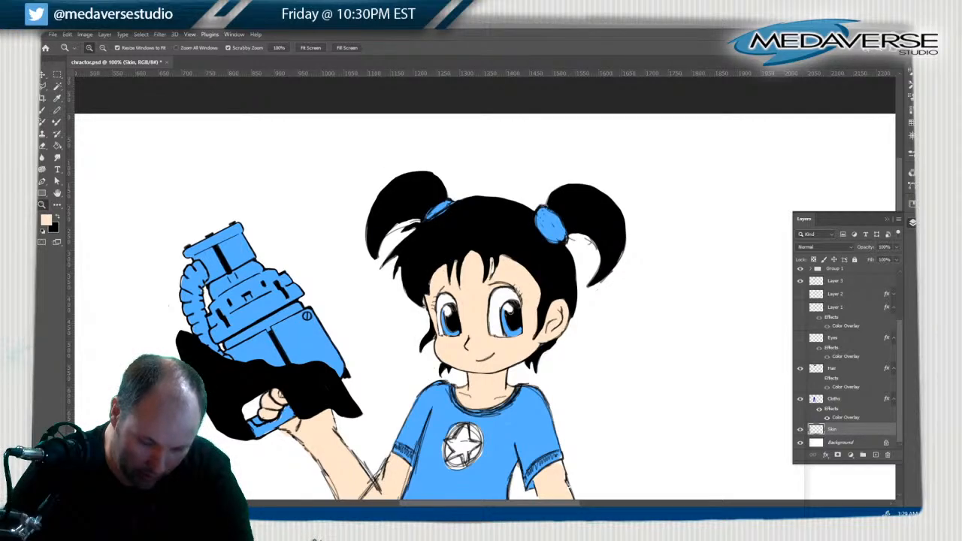
{"action": "left_click", "coordinate": [799, 367]}
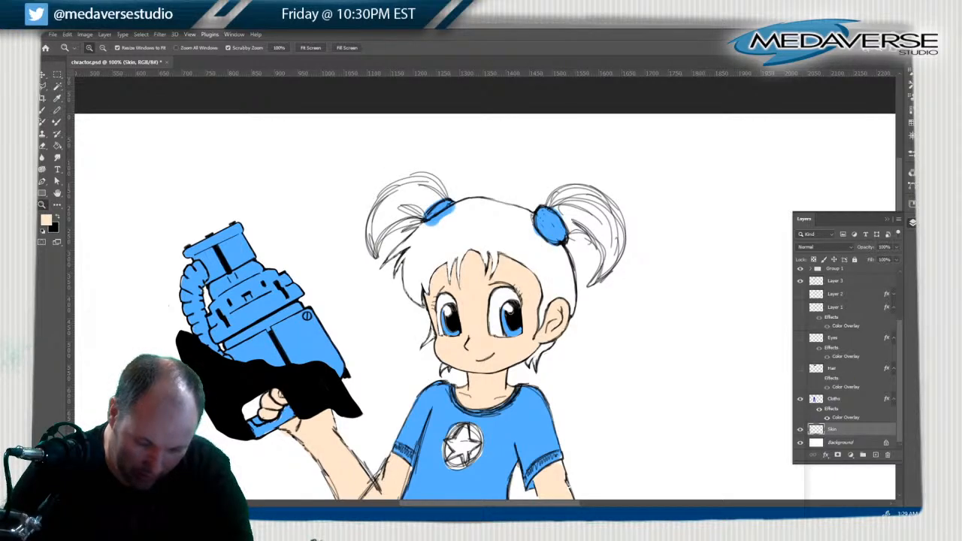
{"action": "left_click", "coordinate": [799, 368]}
{"action": "left_click", "coordinate": [800, 368]}
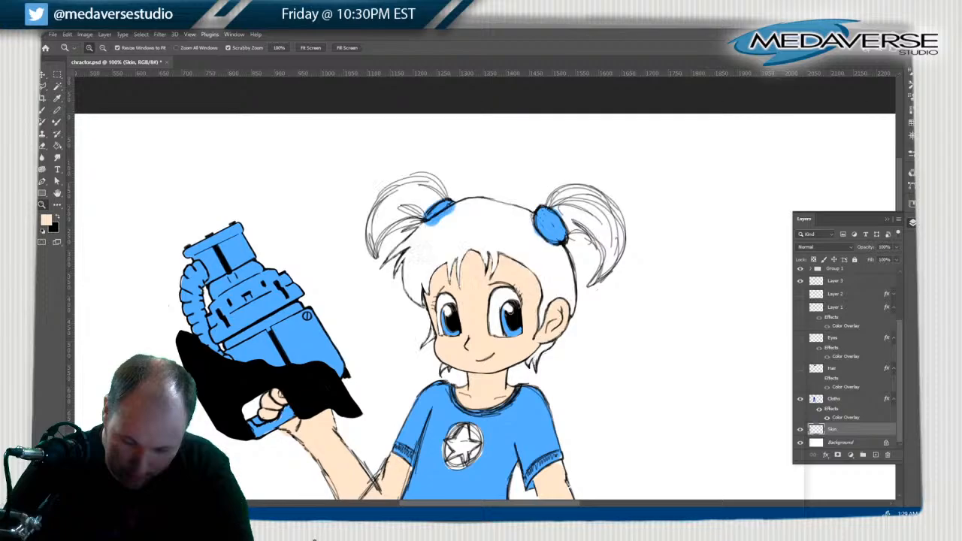
{"action": "left_click", "coordinate": [799, 368]}
{"action": "left_click", "coordinate": [819, 377]}
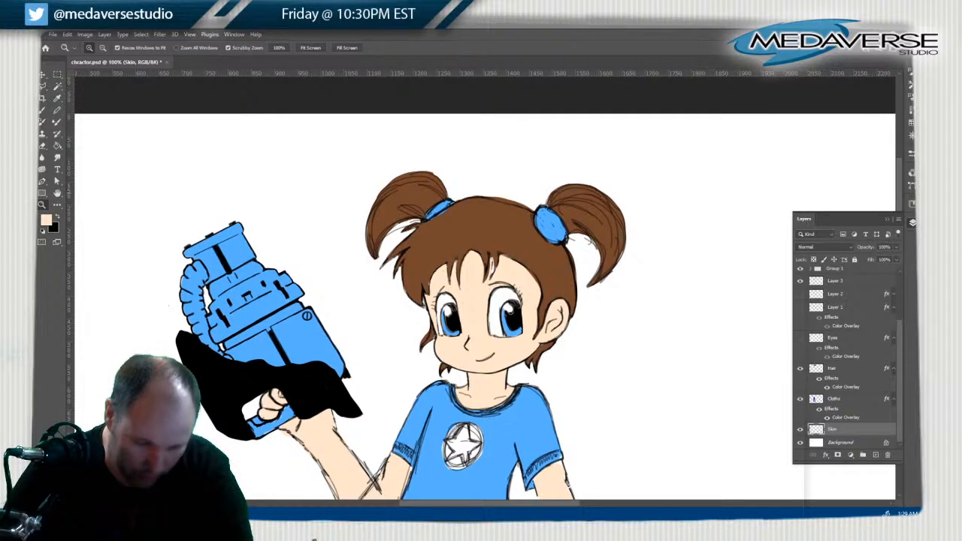
On the Hair layer, brush black into the uncoloured gaps inside the right bang strand and along the hairline beside it
{"action": "key", "text": "x"}
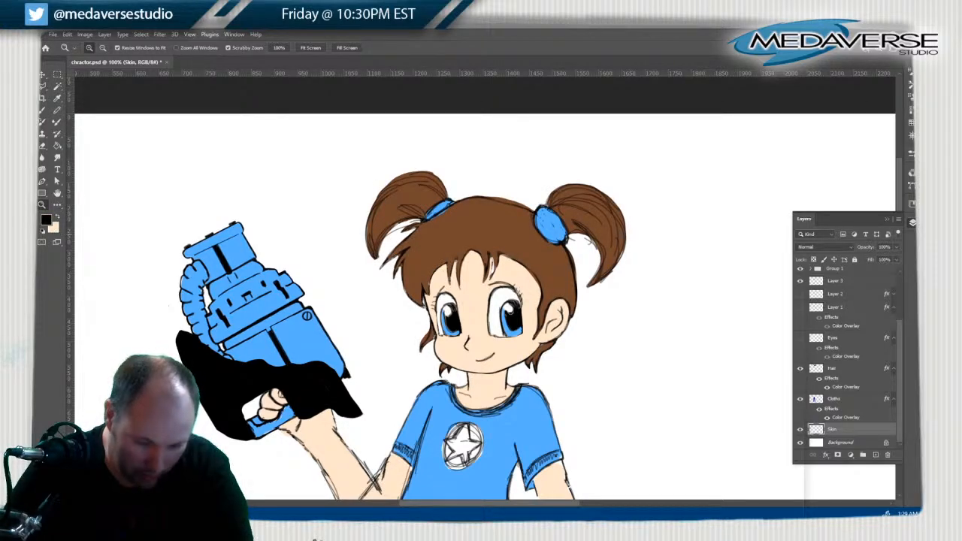
{"action": "scroll", "coordinate": [499, 254], "scroll_direction": "up", "scroll_amount": 5}
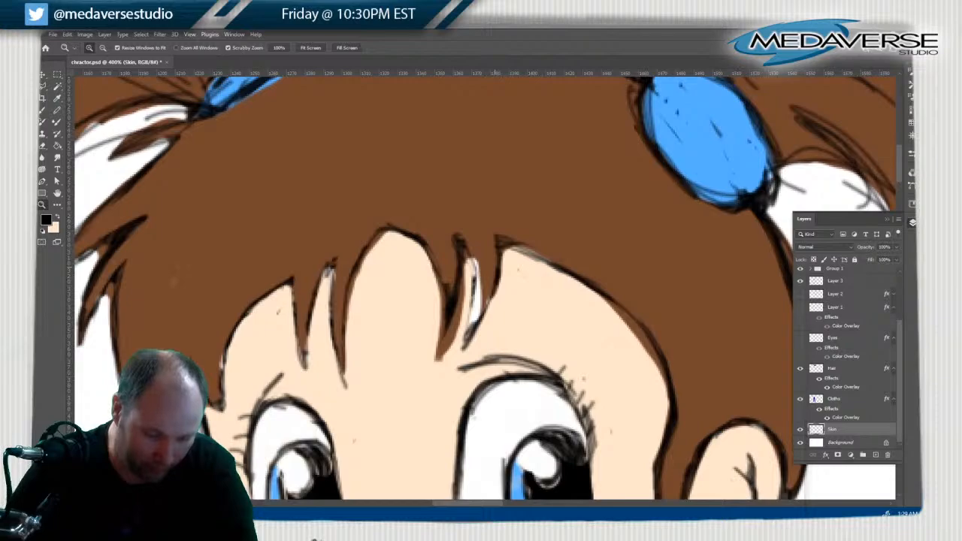
{"action": "left_click", "coordinate": [45, 110]}
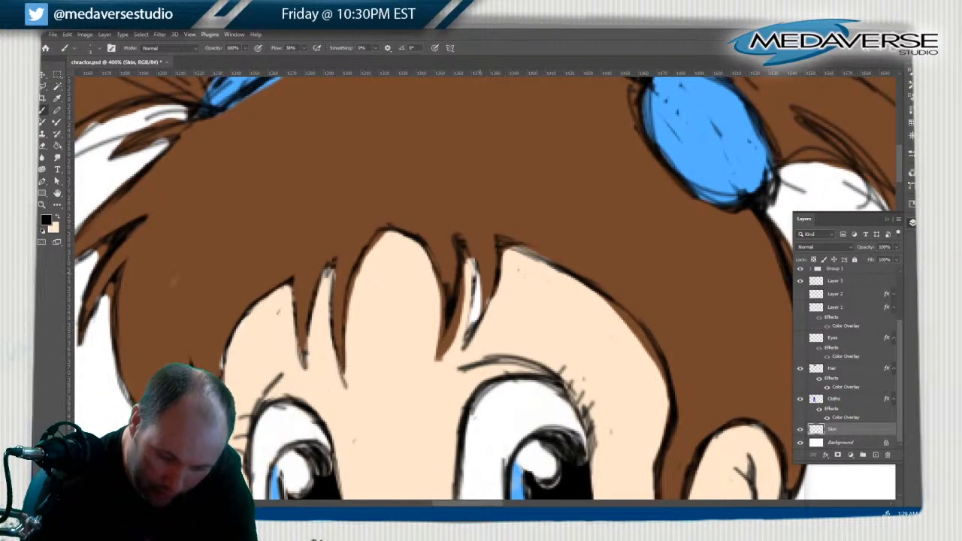
{"action": "left_click_drag", "start_coordinate": [473, 259], "coordinate": [476, 316]}
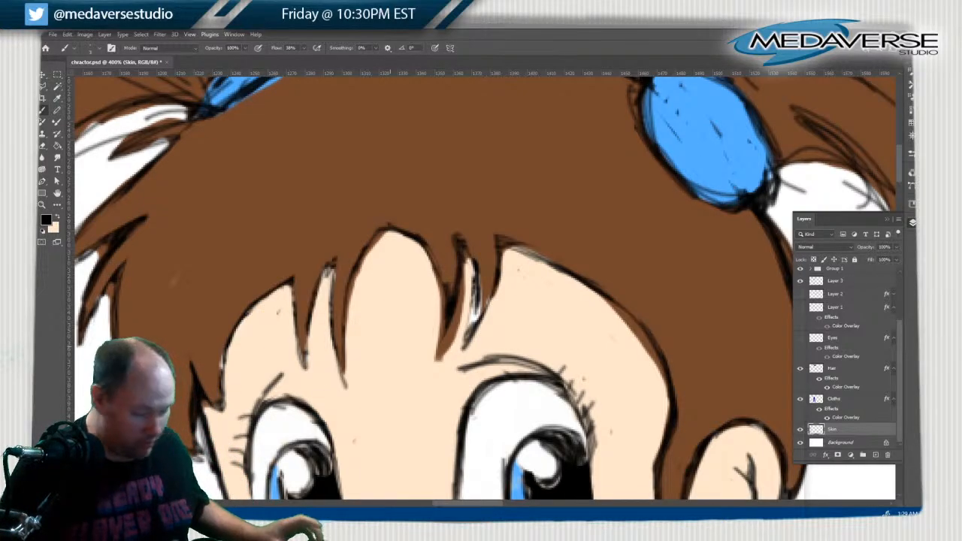
{"action": "key", "text": "ctrl+z"}
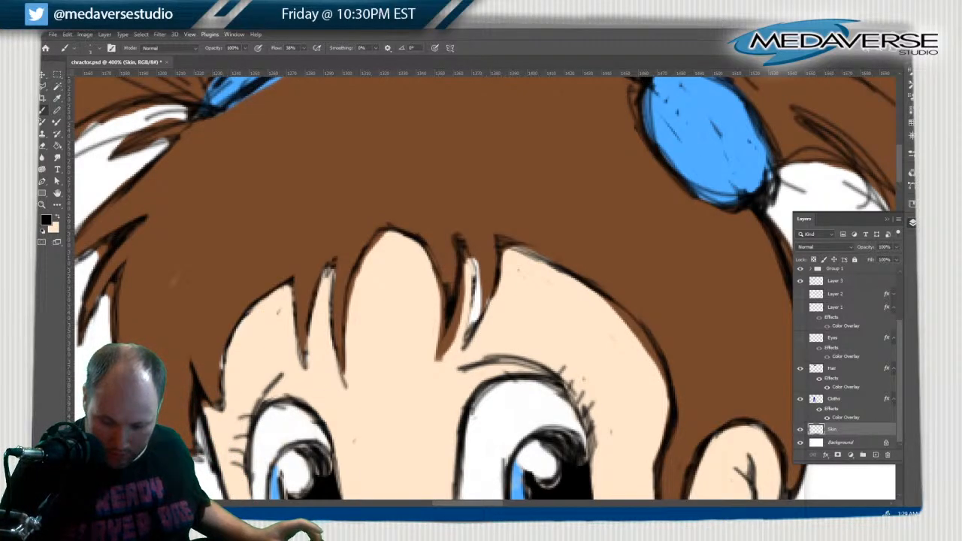
{"action": "left_click", "coordinate": [832, 368]}
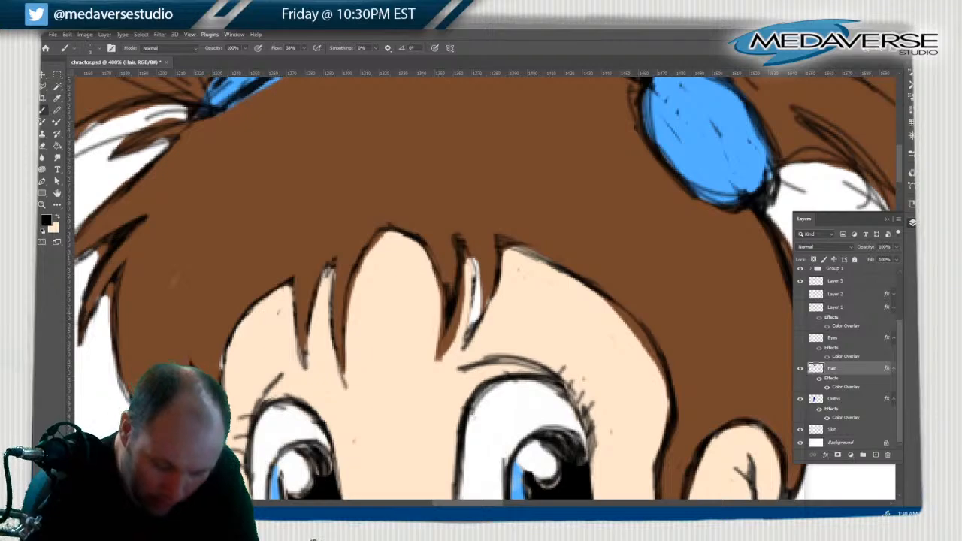
{"action": "mouse_move", "coordinate": [476, 311]}
{"action": "left_mouse_down"}
{"action": "mouse_move", "coordinate": [472, 331]}
{"action": "mouse_move", "coordinate": [474, 260]}
{"action": "mouse_move", "coordinate": [477, 317]}
{"action": "mouse_move", "coordinate": [487, 300]}
{"action": "mouse_move", "coordinate": [475, 264]}
{"action": "left_mouse_up"}
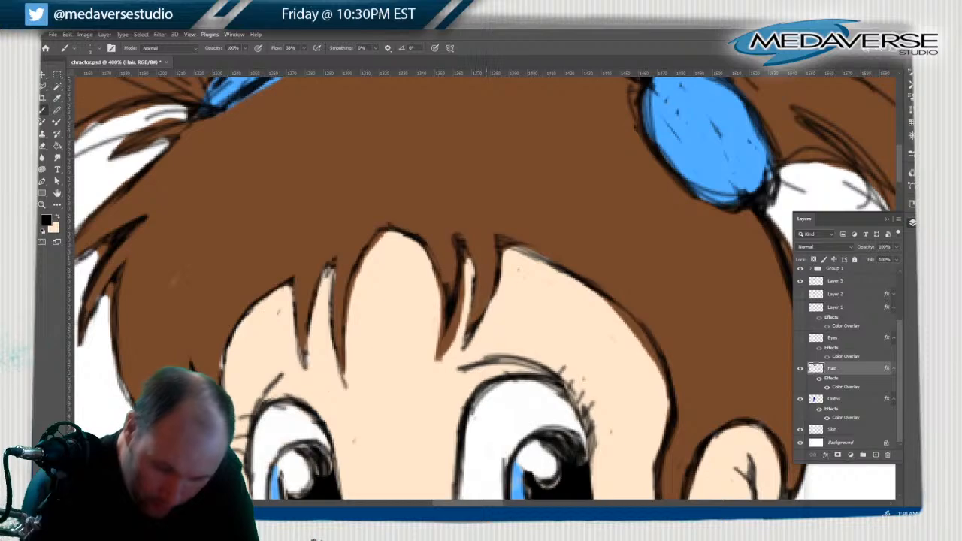
{"action": "left_click_drag", "start_coordinate": [529, 251], "coordinate": [547, 260]}
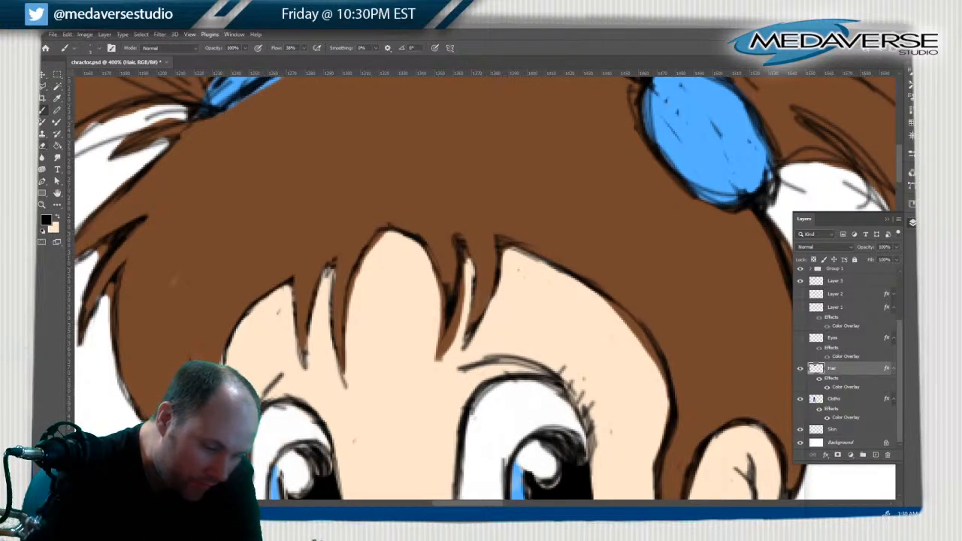
Erase the hair colour spilling onto the forehead around the middle and right bang strands and down the right hairline
{"action": "key", "text": "e"}
{"action": "left_click_drag", "start_coordinate": [441, 357], "coordinate": [464, 250]}
{"action": "mouse_move", "coordinate": [456, 337]}
{"action": "left_mouse_down"}
{"action": "mouse_move", "coordinate": [450, 348]}
{"action": "mouse_move", "coordinate": [440, 306]}
{"action": "mouse_move", "coordinate": [439, 346]}
{"action": "left_mouse_up"}
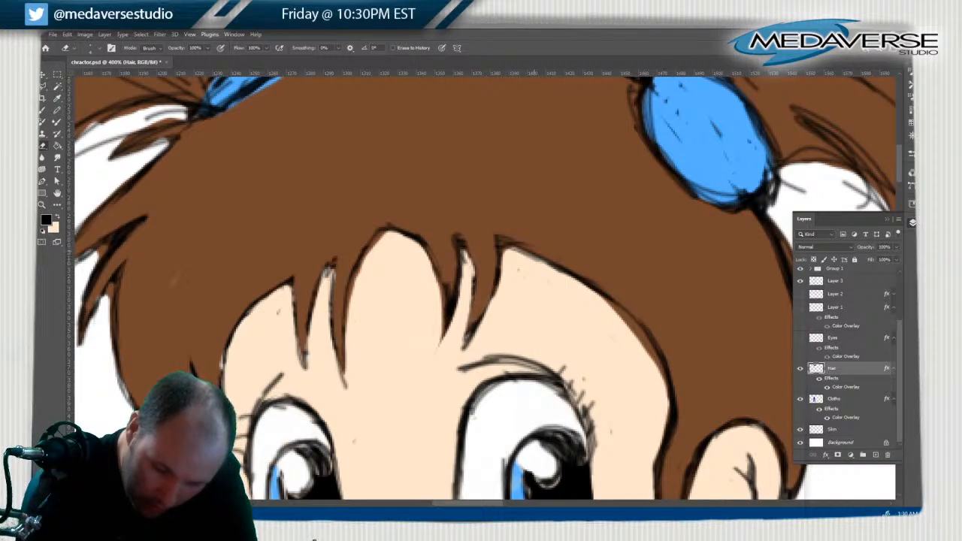
{"action": "left_click_drag", "start_coordinate": [509, 247], "coordinate": [502, 255]}
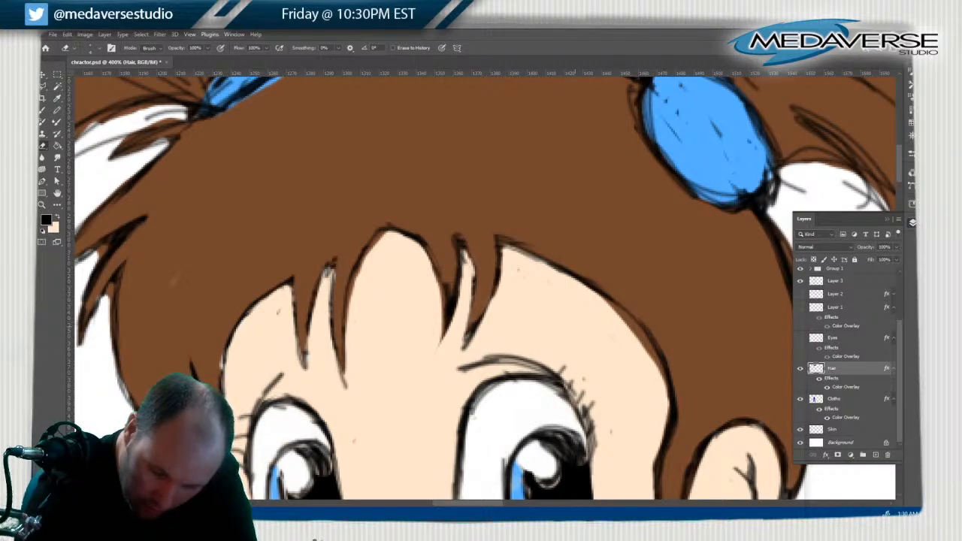
{"action": "mouse_move", "coordinate": [606, 302]}
{"action": "left_mouse_down"}
{"action": "mouse_move", "coordinate": [634, 326]}
{"action": "mouse_move", "coordinate": [660, 376]}
{"action": "left_mouse_up"}
{"action": "mouse_move", "coordinate": [647, 341]}
{"action": "left_mouse_down"}
{"action": "mouse_move", "coordinate": [668, 396]}
{"action": "mouse_move", "coordinate": [653, 464]}
{"action": "left_mouse_up"}
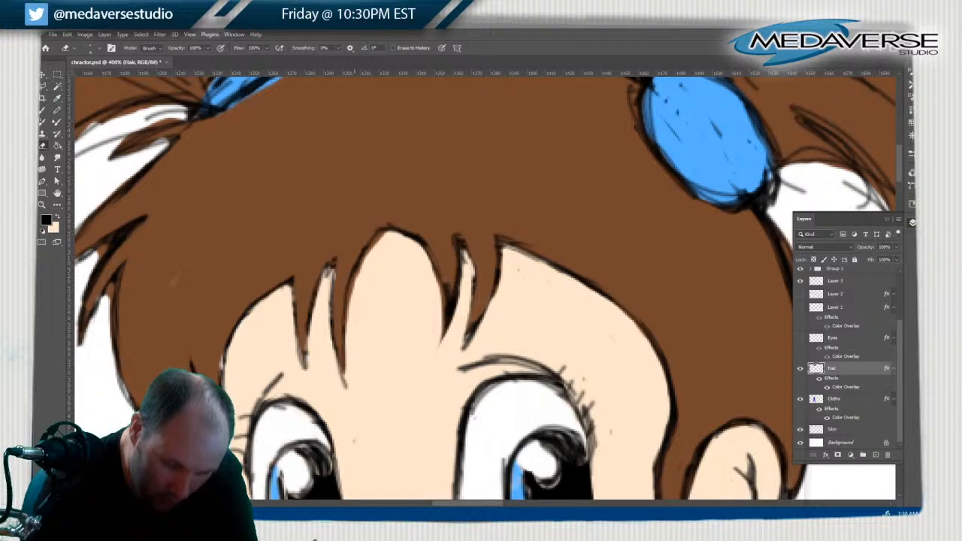
{"action": "mouse_move", "coordinate": [356, 272]}
{"action": "left_mouse_down"}
{"action": "mouse_move", "coordinate": [348, 311]}
{"action": "mouse_move", "coordinate": [385, 230]}
{"action": "left_mouse_up"}
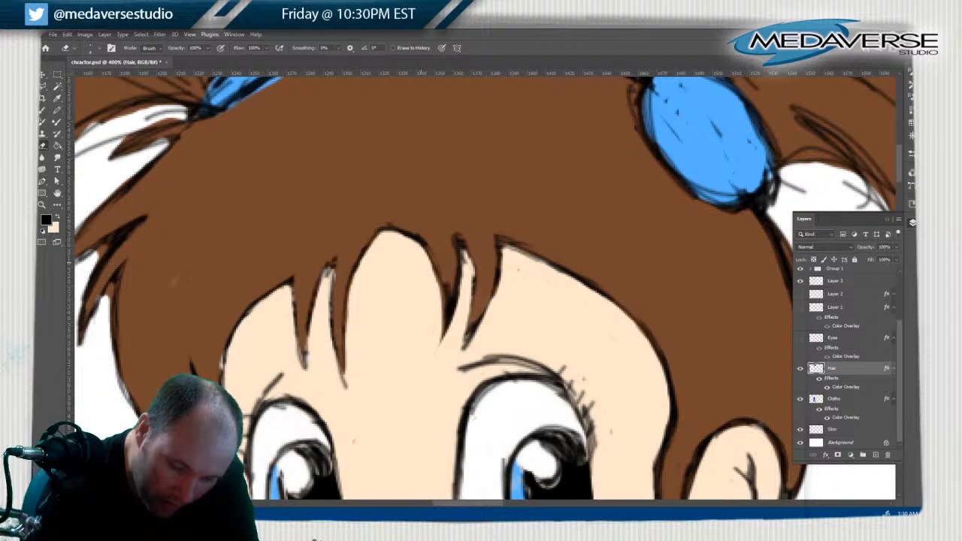
{"action": "mouse_move", "coordinate": [441, 303]}
{"action": "left_mouse_down"}
{"action": "mouse_move", "coordinate": [438, 277]}
{"action": "mouse_move", "coordinate": [441, 341]}
{"action": "left_mouse_up"}
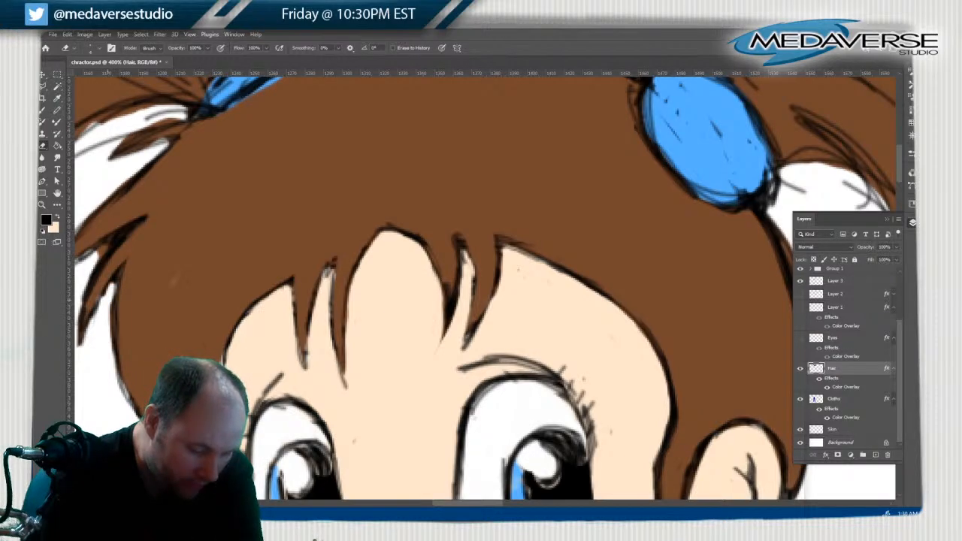
Erase the hair colour spilling past the outlines of the outer hair strands on the left side of the head
{"action": "left_click_drag", "start_coordinate": [114, 281], "coordinate": [113, 317]}
{"action": "left_click_drag", "start_coordinate": [98, 263], "coordinate": [108, 241]}
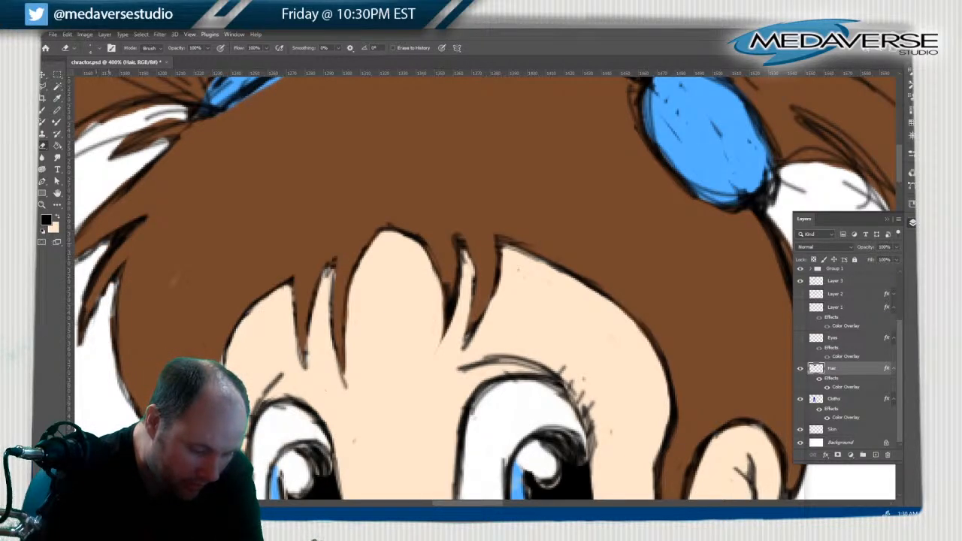
{"action": "key", "text": "x"}
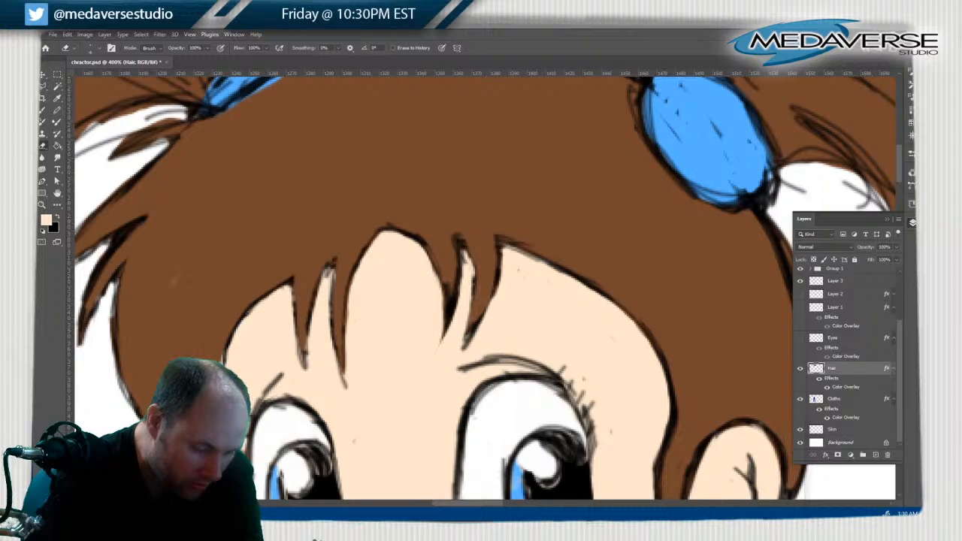
{"action": "key", "text": "x"}
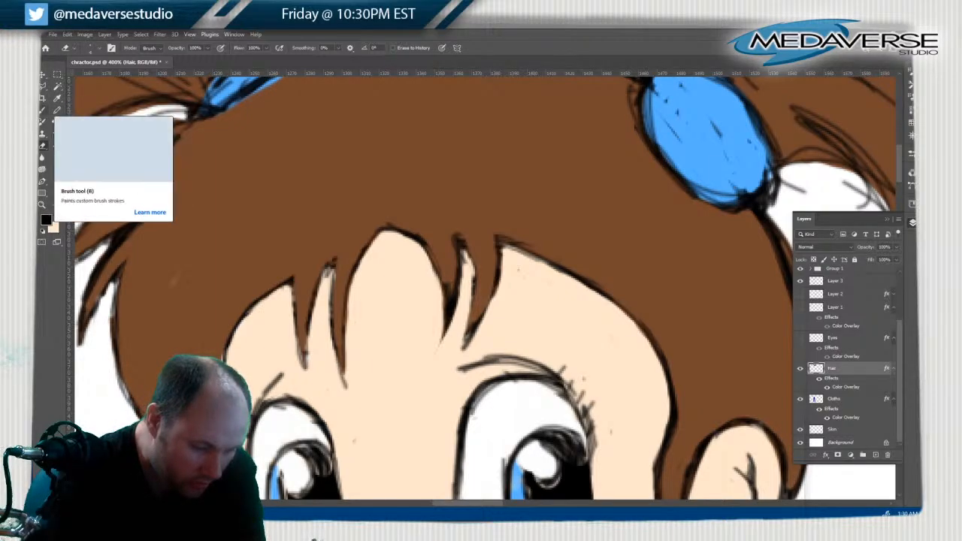
Brush black on the Hair layer along the pointed outer strand below the left pigtail to fill it to its outline
{"action": "left_click", "coordinate": [42, 109]}
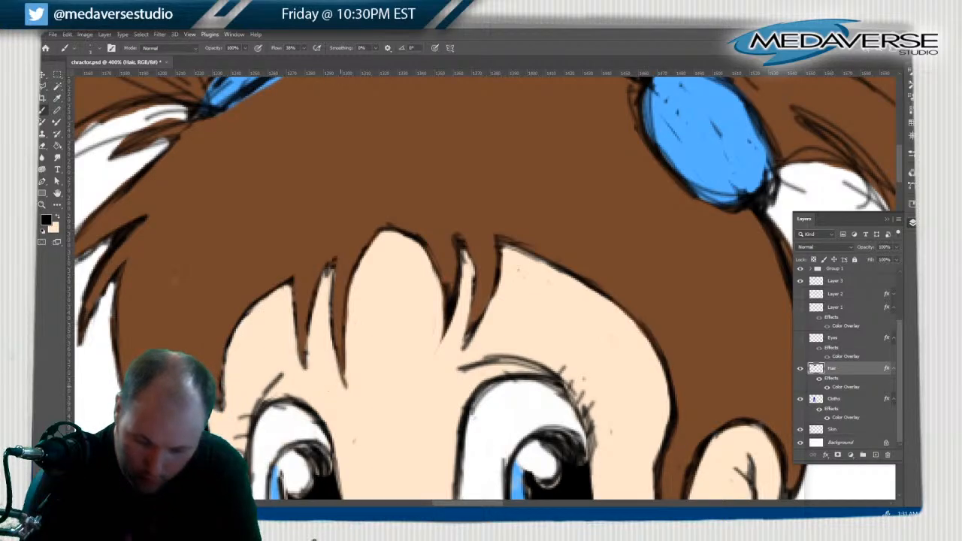
{"action": "scroll", "coordinate": [484, 287], "scroll_direction": "up", "scroll_amount": 10}
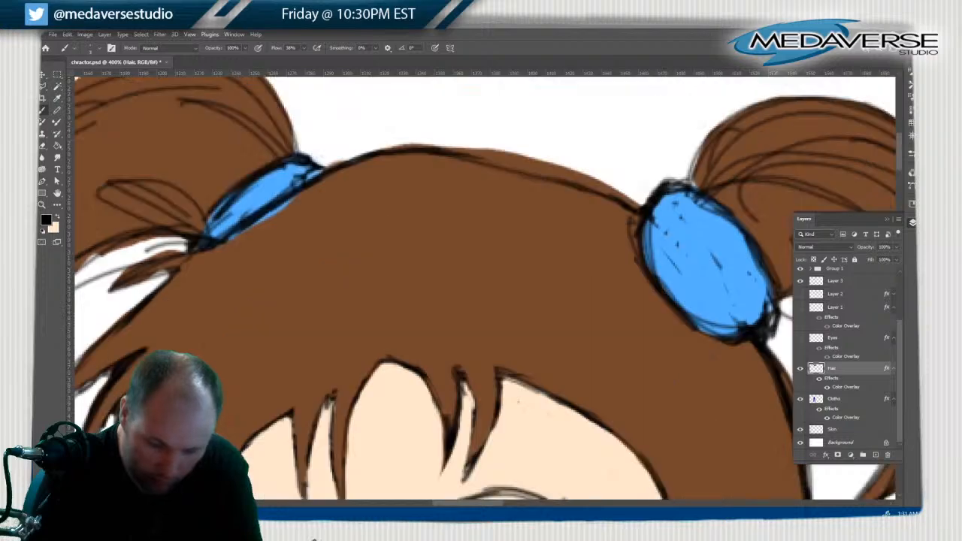
{"action": "scroll", "coordinate": [484, 287], "scroll_direction": "down", "scroll_amount": 5}
{"action": "scroll", "coordinate": [484, 287], "scroll_direction": "up", "scroll_amount": 1}
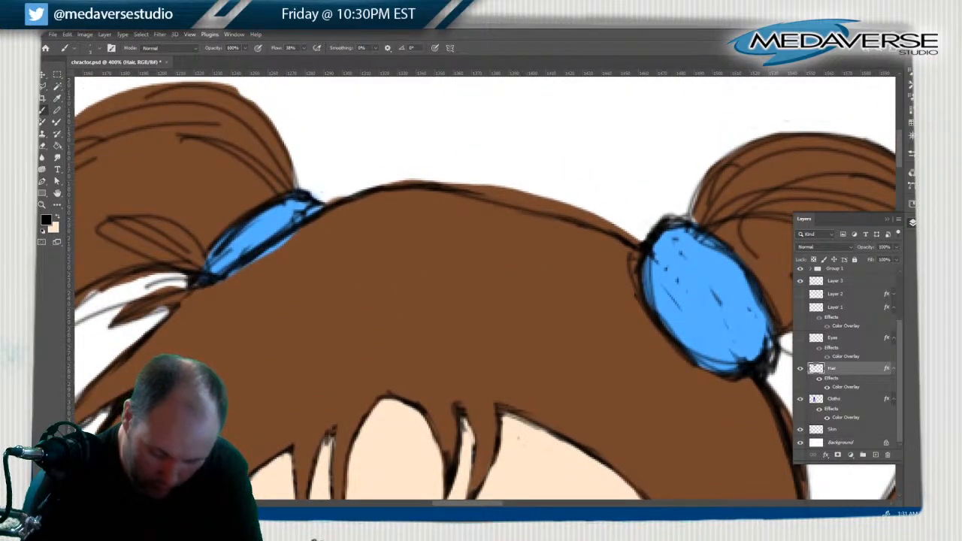
{"action": "scroll", "coordinate": [485, 287], "scroll_direction": "left", "scroll_amount": 10}
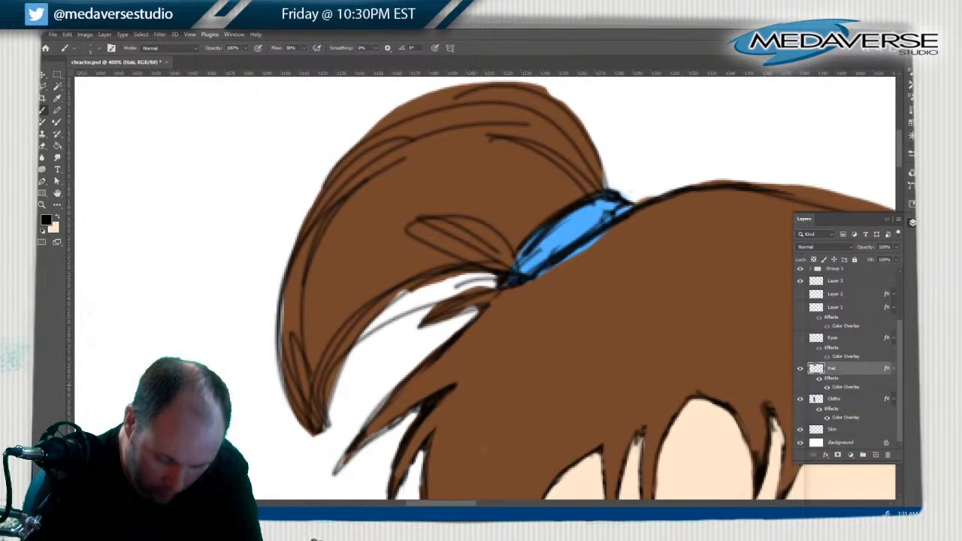
{"action": "mouse_move", "coordinate": [346, 457]}
{"action": "left_mouse_down"}
{"action": "mouse_move", "coordinate": [338, 469]}
{"action": "mouse_move", "coordinate": [414, 411]}
{"action": "mouse_move", "coordinate": [376, 414]}
{"action": "mouse_move", "coordinate": [388, 396]}
{"action": "left_mouse_up"}
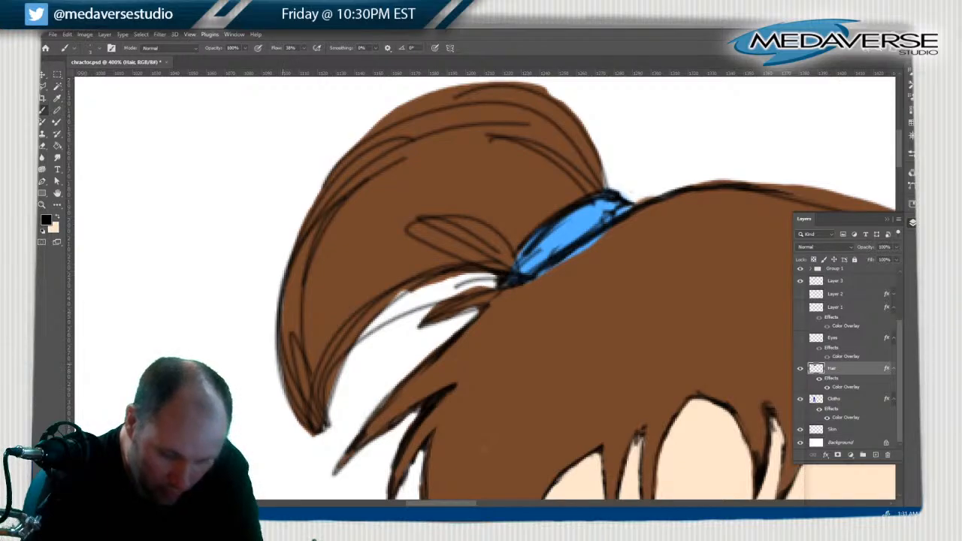
Clean the left pigtail's underside and brush black into the uncoloured gap between its lower outlines, up to the blue hair tie
{"action": "key", "text": "e"}
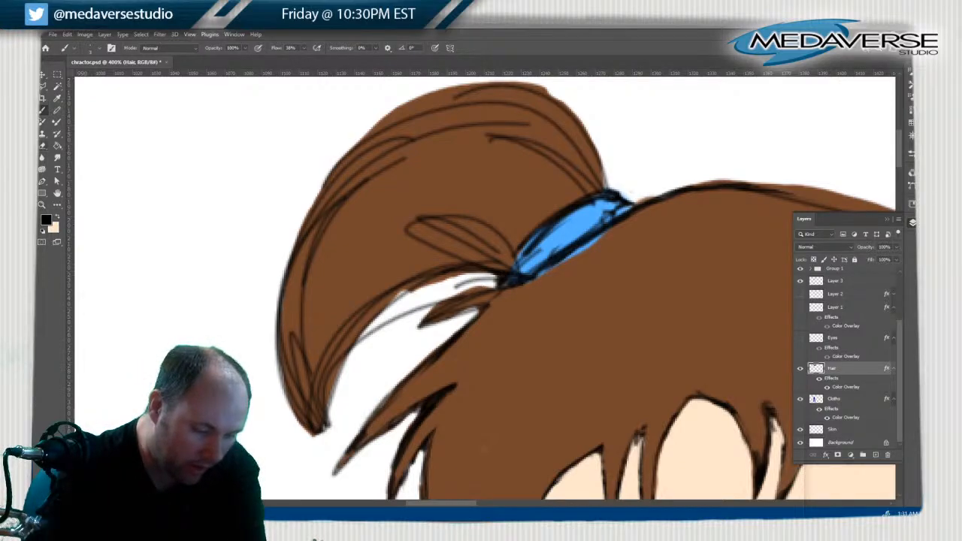
{"action": "mouse_move", "coordinate": [412, 292]}
{"action": "left_mouse_down"}
{"action": "mouse_move", "coordinate": [487, 269]}
{"action": "mouse_move", "coordinate": [497, 278]}
{"action": "mouse_move", "coordinate": [449, 298]}
{"action": "left_mouse_up"}
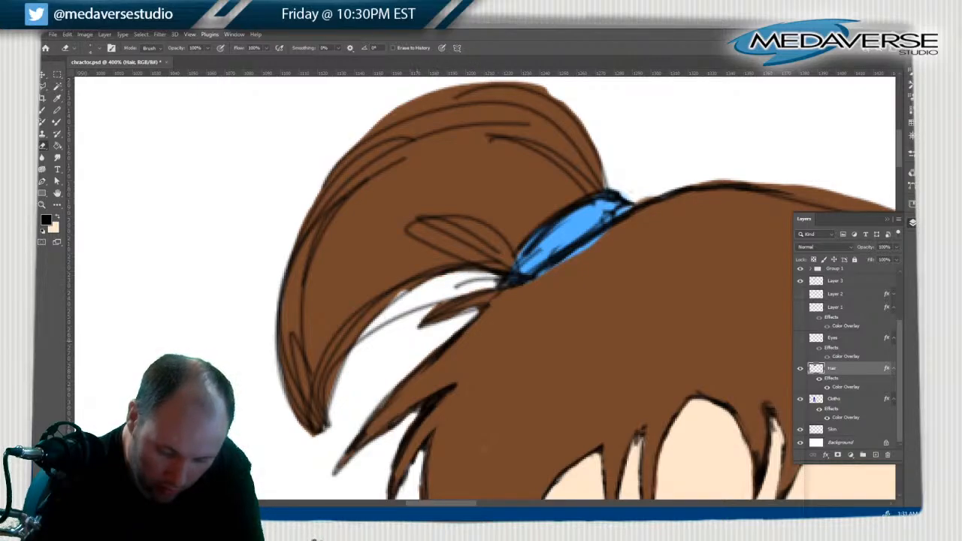
{"action": "key", "text": "b"}
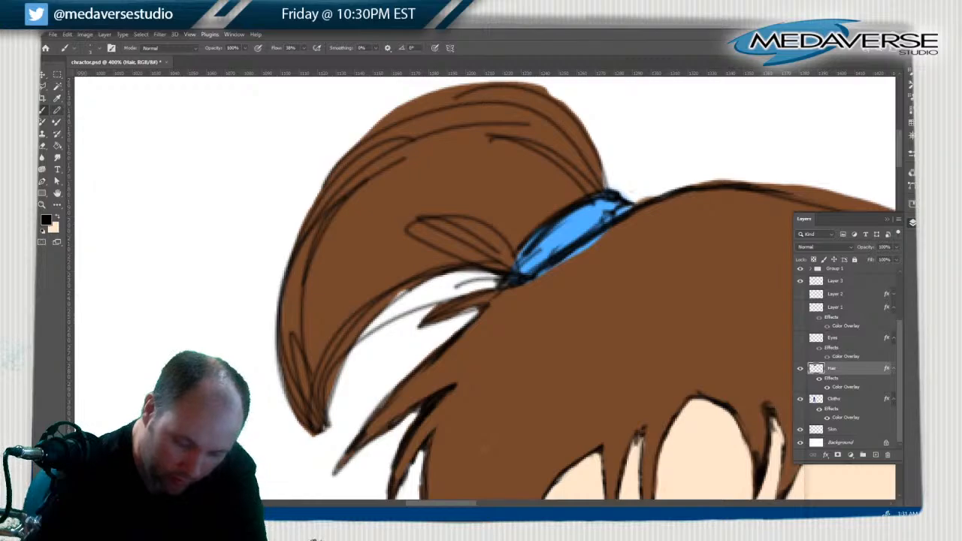
{"action": "mouse_move", "coordinate": [359, 336]}
{"action": "left_mouse_down"}
{"action": "mouse_move", "coordinate": [497, 283]}
{"action": "mouse_move", "coordinate": [475, 285]}
{"action": "left_mouse_up"}
{"action": "mouse_move", "coordinate": [484, 282]}
{"action": "left_mouse_down"}
{"action": "mouse_move", "coordinate": [451, 280]}
{"action": "mouse_move", "coordinate": [387, 309]}
{"action": "mouse_move", "coordinate": [462, 272]}
{"action": "left_mouse_up"}
{"action": "mouse_move", "coordinate": [420, 300]}
{"action": "left_mouse_down"}
{"action": "mouse_move", "coordinate": [458, 289]}
{"action": "mouse_move", "coordinate": [465, 276]}
{"action": "mouse_move", "coordinate": [447, 274]}
{"action": "left_mouse_up"}
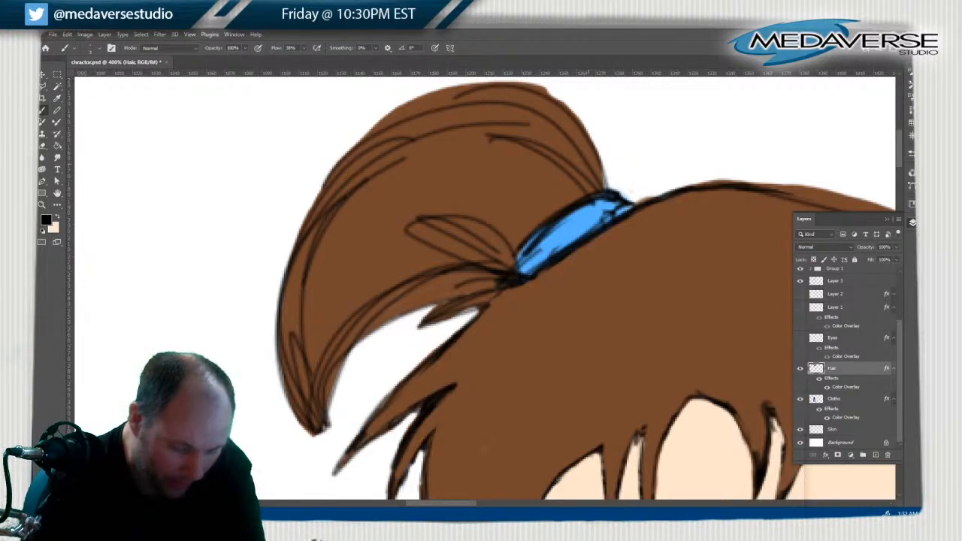
Erase the hair colour spilling past the inner edge of the left pigtail's tip and above the head outline between the two hair ties
{"action": "key", "text": "e"}
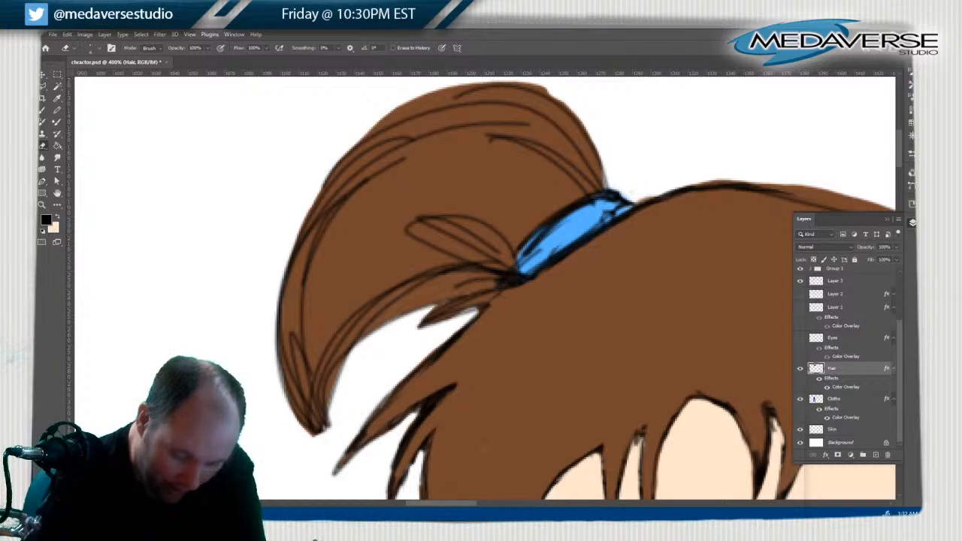
{"action": "left_click_drag", "start_coordinate": [335, 369], "coordinate": [334, 383]}
{"action": "left_click_drag", "start_coordinate": [634, 204], "coordinate": [740, 181]}
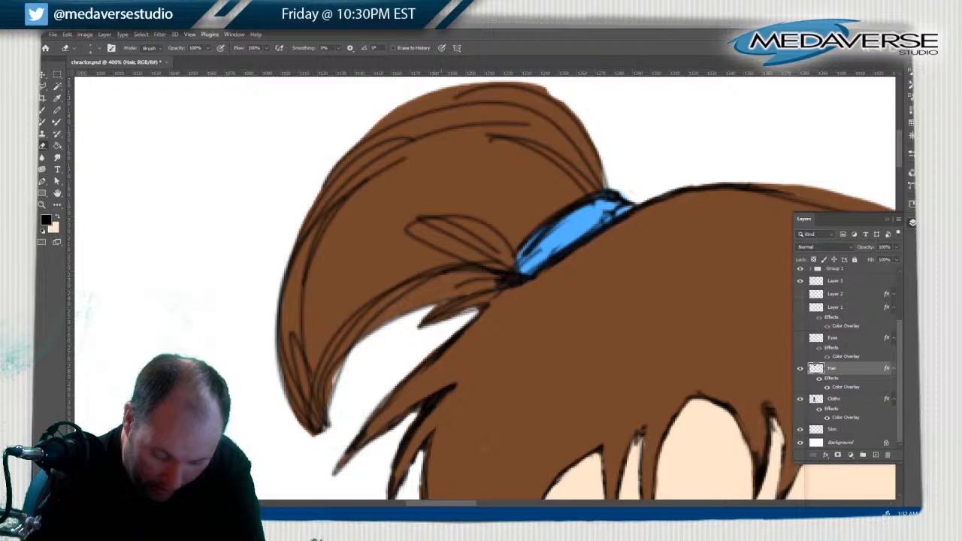
{"action": "scroll", "coordinate": [485, 293], "scroll_direction": "right", "scroll_amount": 5}
{"action": "scroll", "coordinate": [485, 293], "scroll_direction": "right", "scroll_amount": 4}
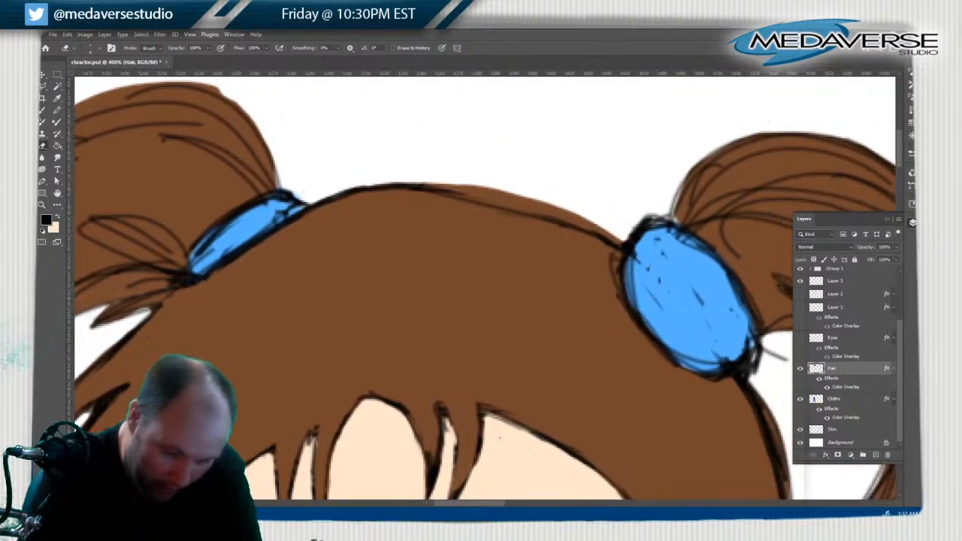
{"action": "mouse_move", "coordinate": [363, 185]}
{"action": "left_mouse_down"}
{"action": "mouse_move", "coordinate": [503, 215]}
{"action": "mouse_move", "coordinate": [565, 245]}
{"action": "left_mouse_up"}
{"action": "mouse_move", "coordinate": [456, 195]}
{"action": "left_mouse_down"}
{"action": "mouse_move", "coordinate": [398, 185]}
{"action": "mouse_move", "coordinate": [499, 206]}
{"action": "left_mouse_up"}
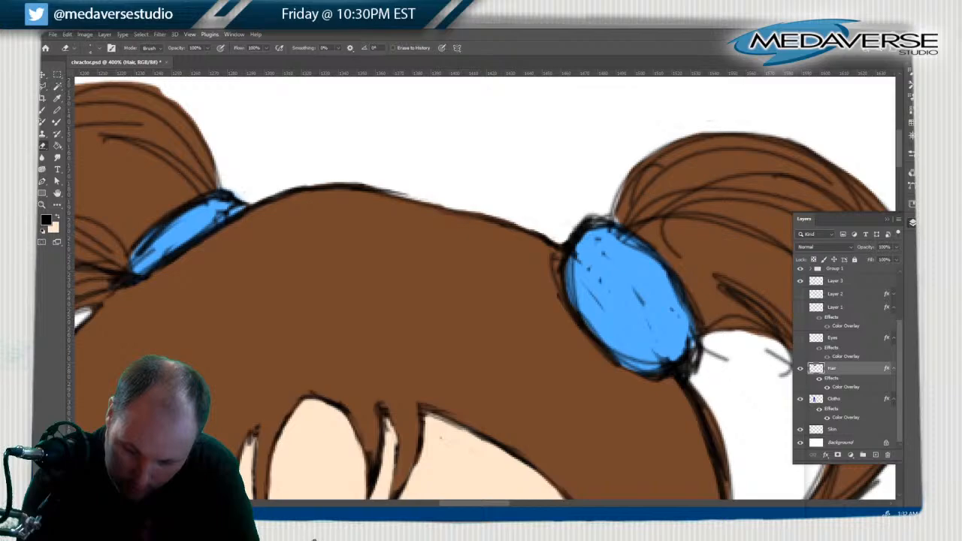
Hide the layer list and erase the hair colour spilling past the outline of the sideburn in front of the ear
{"action": "key", "text": "F7"}
{"action": "scroll", "coordinate": [485, 286], "scroll_direction": "down", "scroll_amount": 5}
{"action": "scroll", "coordinate": [484, 286], "scroll_direction": "up", "scroll_amount": 4}
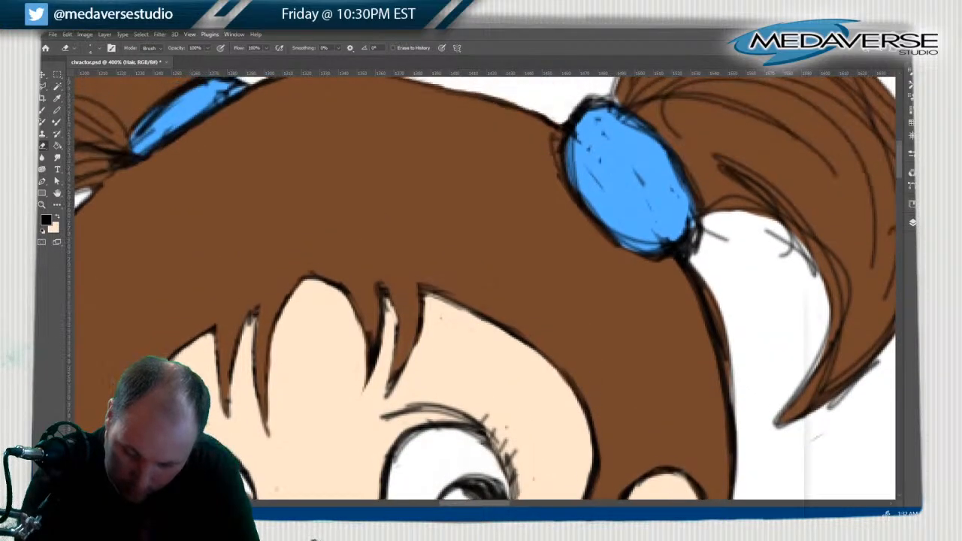
{"action": "scroll", "coordinate": [484, 286], "scroll_direction": "right", "scroll_amount": 5}
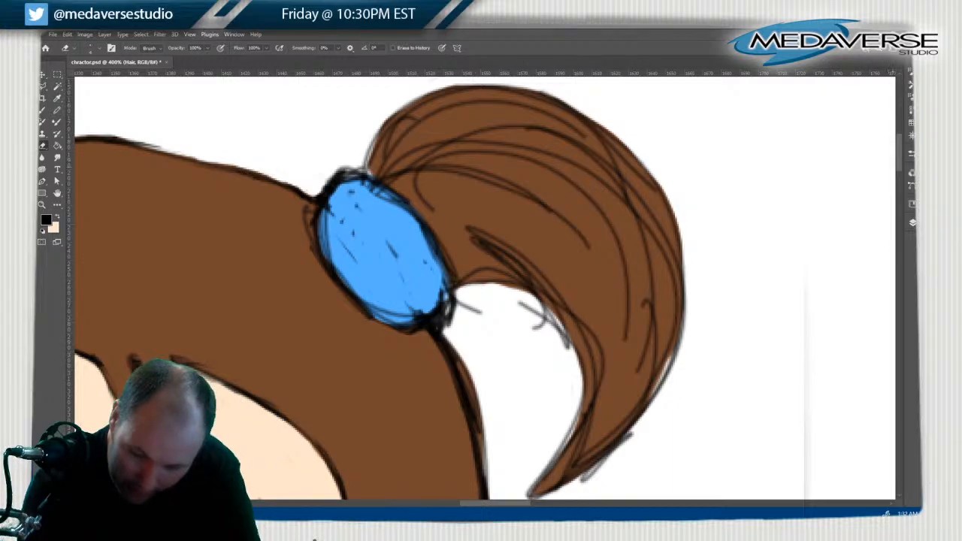
{"action": "scroll", "coordinate": [485, 285], "scroll_direction": "down", "scroll_amount": 8}
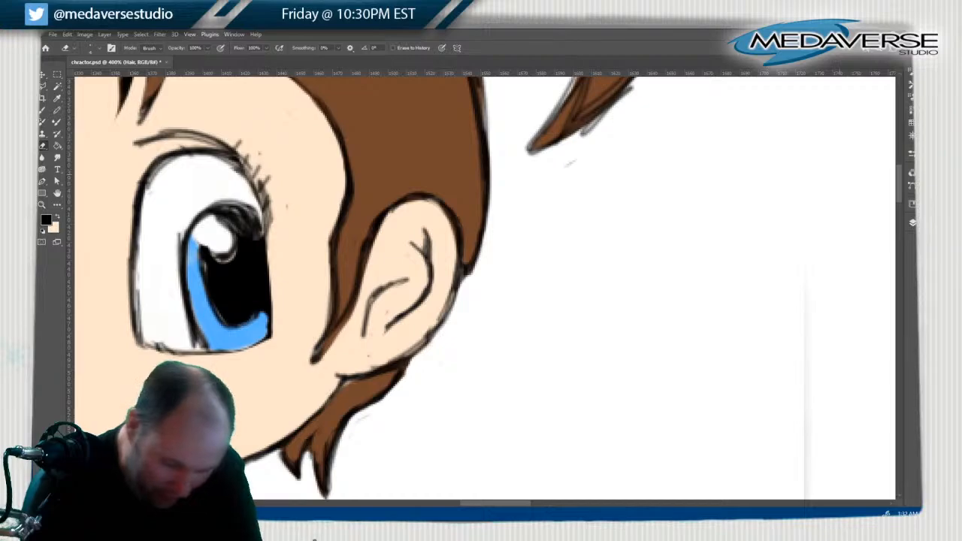
{"action": "mouse_move", "coordinate": [317, 361]}
{"action": "left_mouse_down"}
{"action": "mouse_move", "coordinate": [347, 321]}
{"action": "mouse_move", "coordinate": [335, 331]}
{"action": "mouse_move", "coordinate": [355, 304]}
{"action": "mouse_move", "coordinate": [365, 259]}
{"action": "left_mouse_up"}
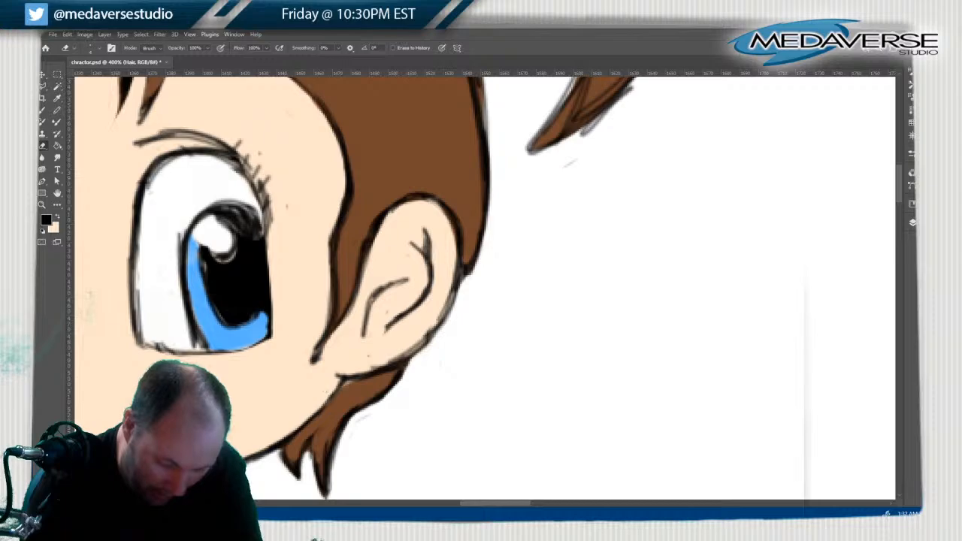
Check the lower face and neck, view the character at 100%, and switch the Hair layer off and on to check its coverage, leaving it shown
{"action": "left_click_drag", "start_coordinate": [496, 502], "coordinate": [471, 502]}
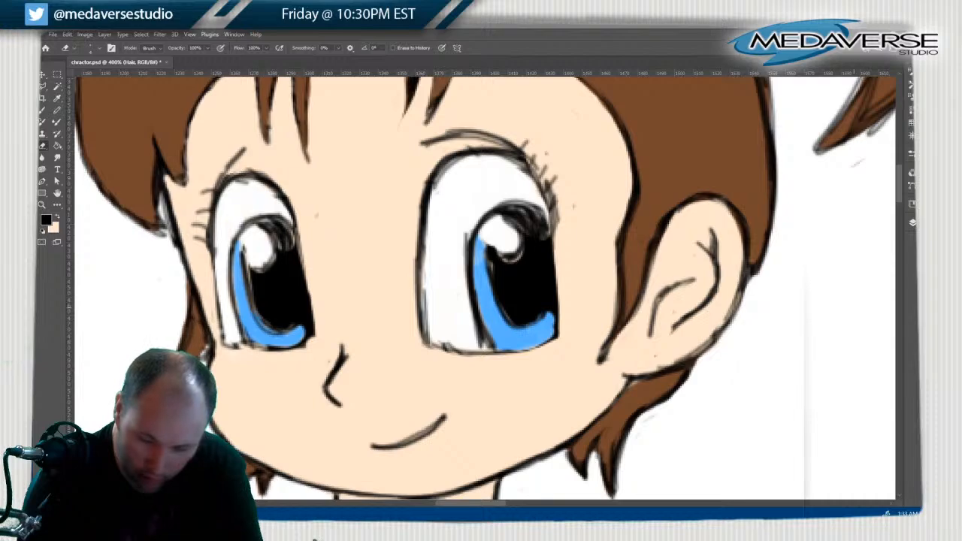
{"action": "scroll", "coordinate": [481, 286], "scroll_direction": "down", "scroll_amount": 5}
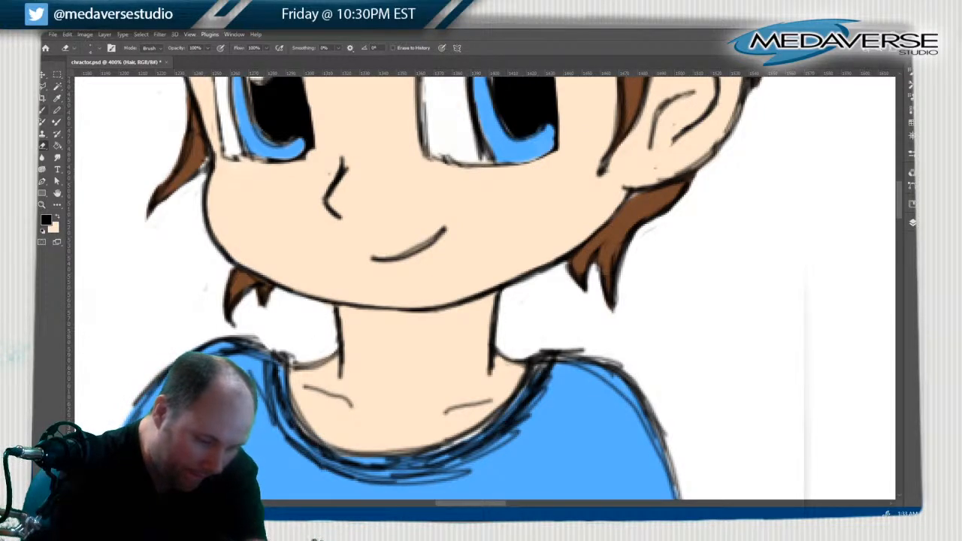
{"action": "key", "text": "b"}
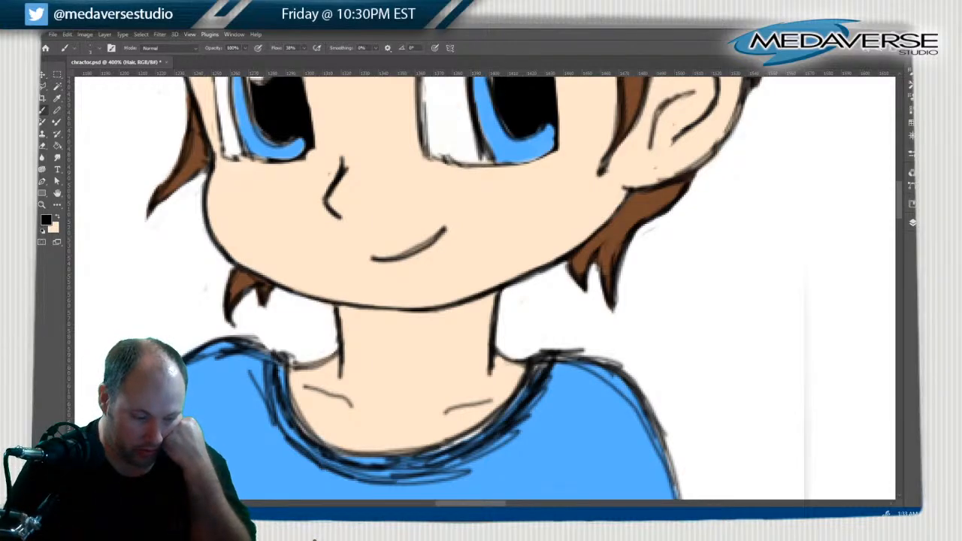
{"action": "left_click", "coordinate": [42, 204]}
{"action": "right_click", "coordinate": [308, 207]}
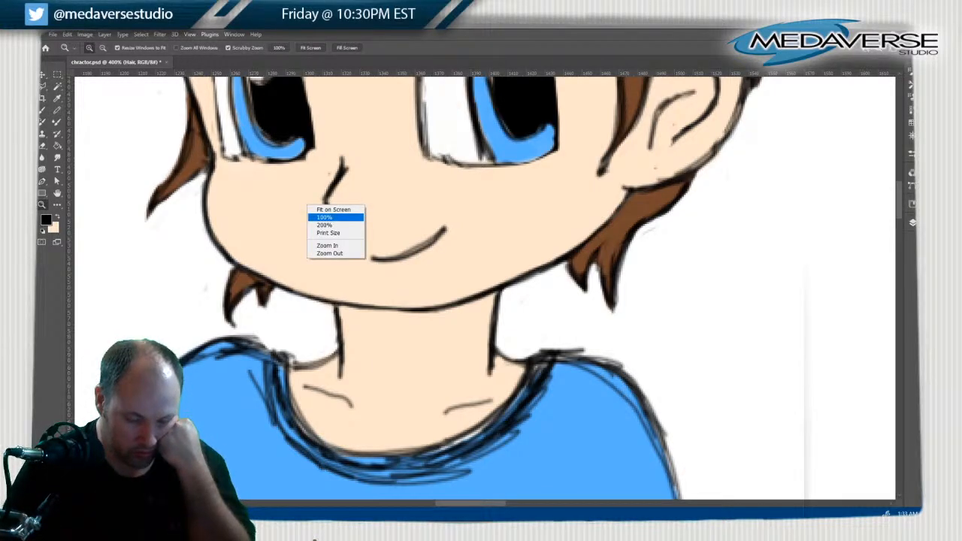
{"action": "left_click", "coordinate": [324, 217]}
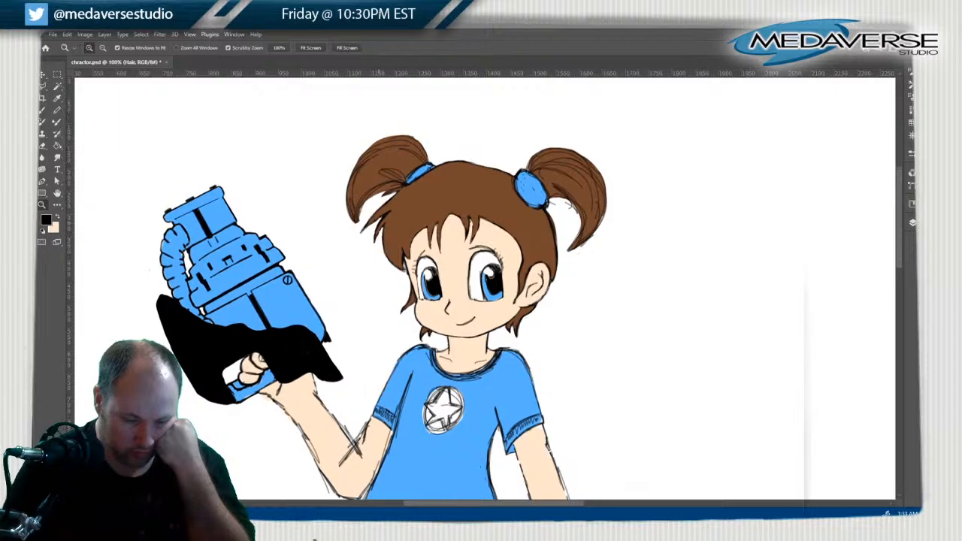
{"action": "scroll", "coordinate": [484, 285], "scroll_direction": "down", "scroll_amount": 2}
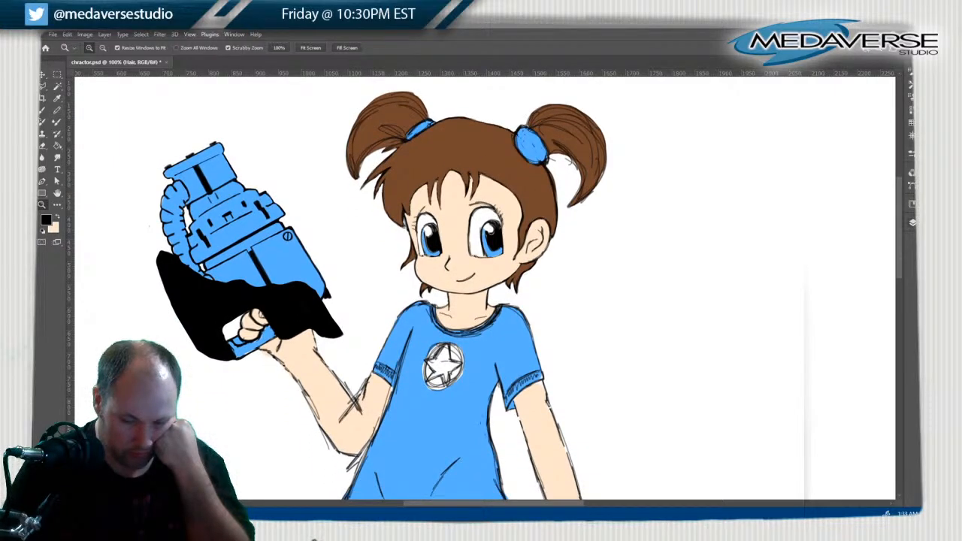
{"action": "key", "text": "F7"}
{"action": "left_click", "coordinate": [799, 368]}
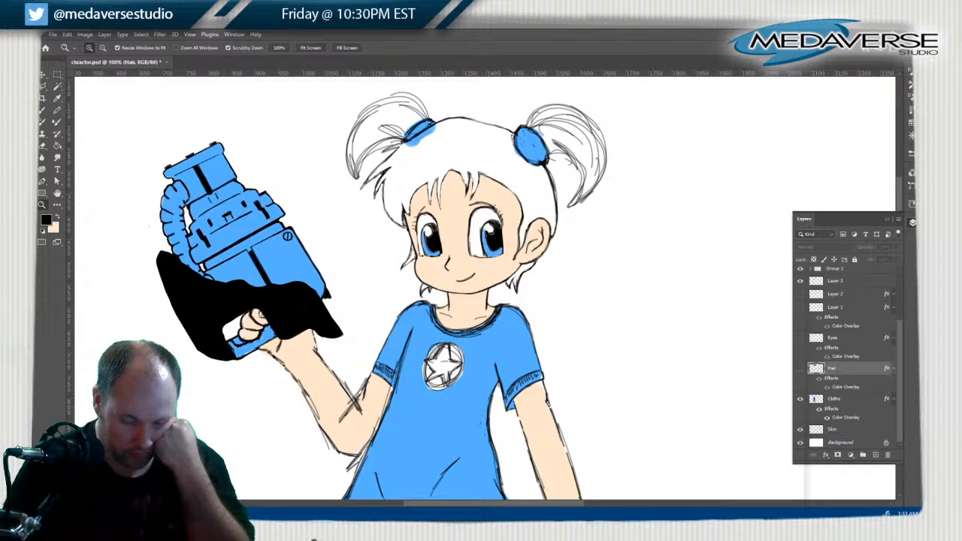
{"action": "left_click", "coordinate": [799, 368]}
{"action": "left_click", "coordinate": [799, 368]}
{"action": "left_click", "coordinate": [799, 367]}
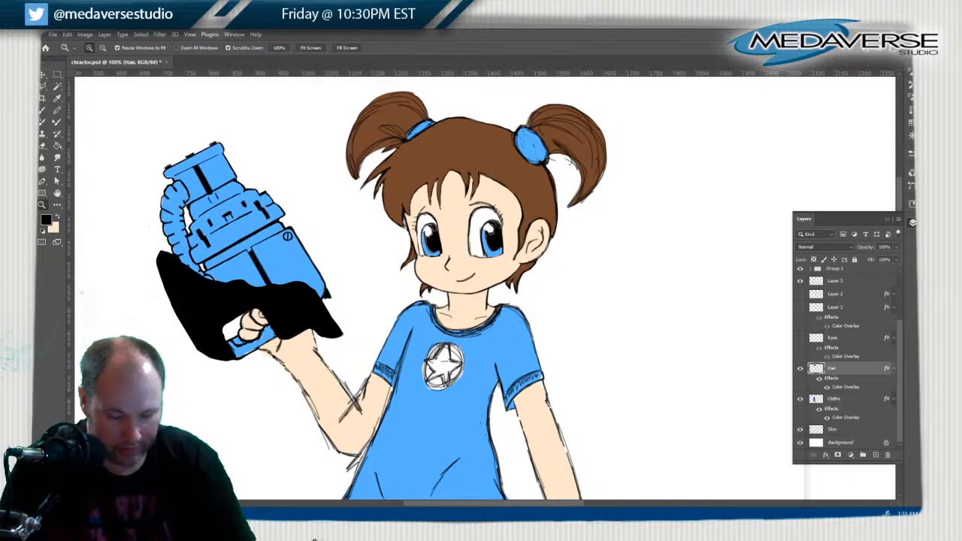
{"action": "left_click", "coordinate": [800, 367]}
{"action": "left_click", "coordinate": [800, 367]}
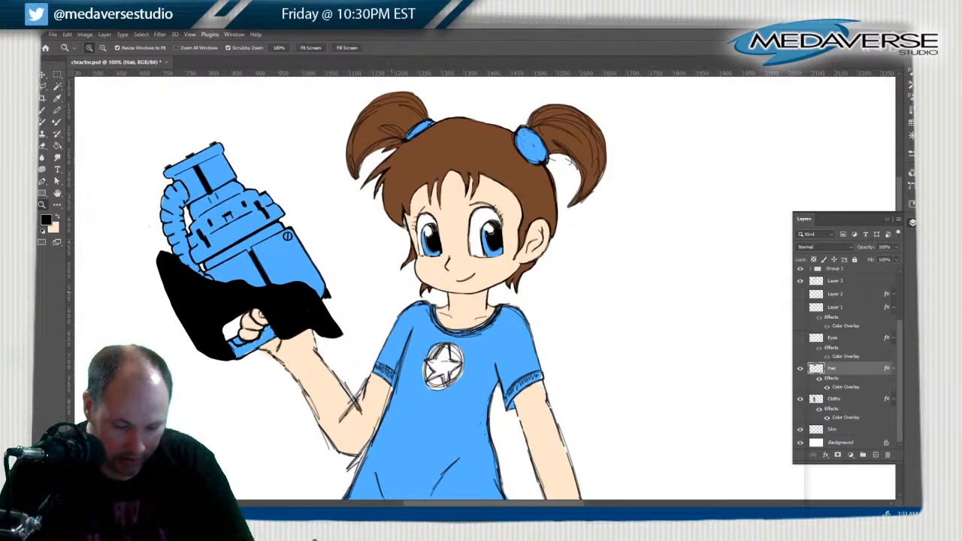
Compare the two eye designs by alternating the visibility of Group 1 and Group 2, leaving Group 2 shown and Group 1 hidden
{"action": "scroll", "coordinate": [845, 353], "scroll_direction": "up", "scroll_amount": 3}
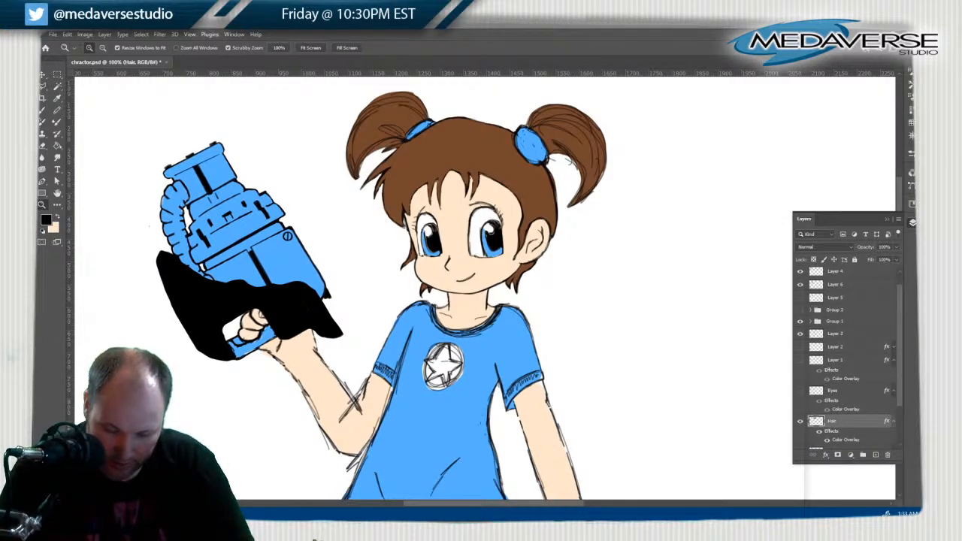
{"action": "left_click", "coordinate": [800, 321]}
{"action": "left_click", "coordinate": [800, 309]}
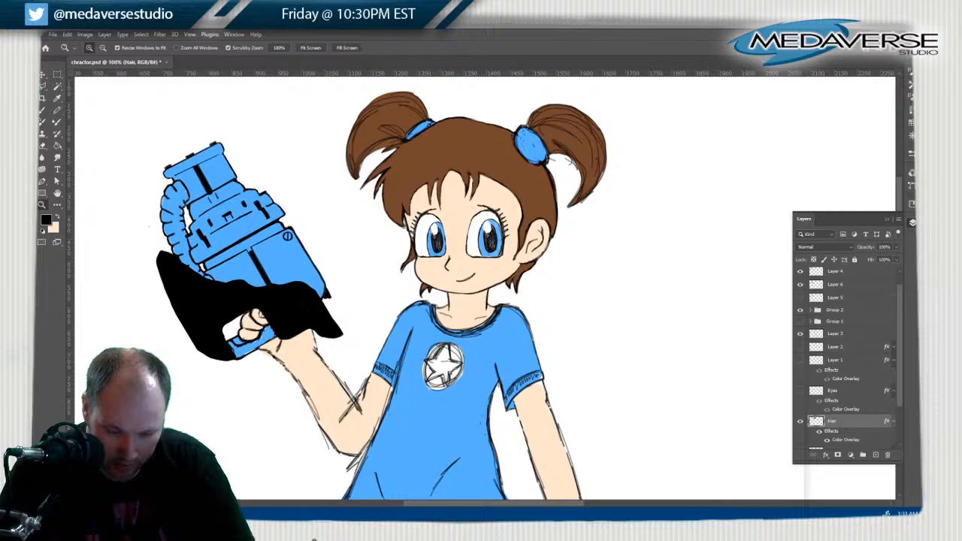
{"action": "left_click", "coordinate": [800, 309]}
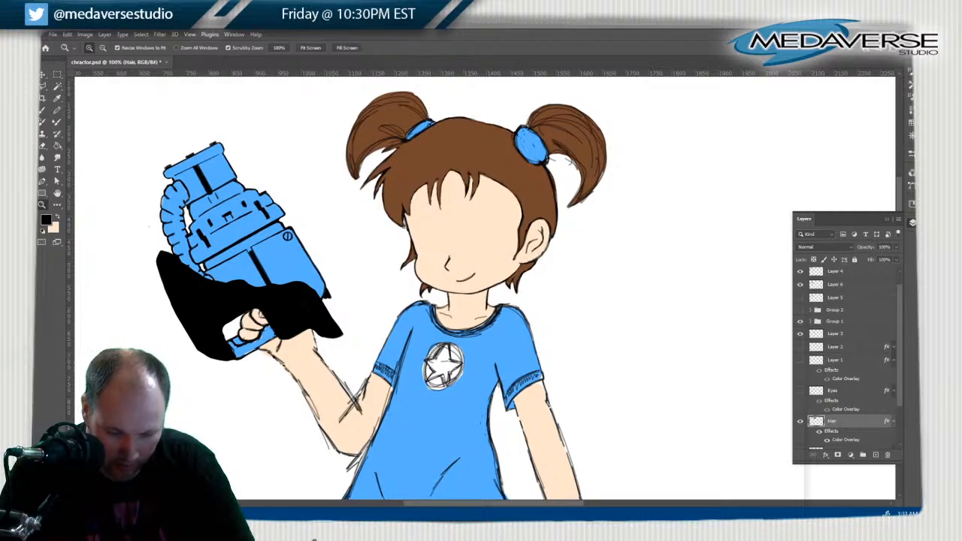
{"action": "left_click", "coordinate": [799, 309]}
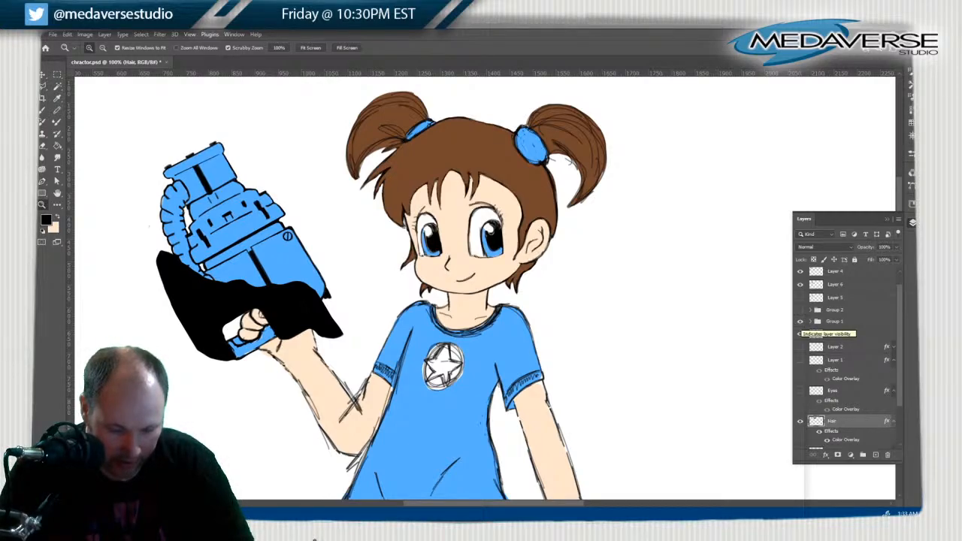
{"action": "left_click", "coordinate": [800, 333]}
{"action": "left_click", "coordinate": [799, 333]}
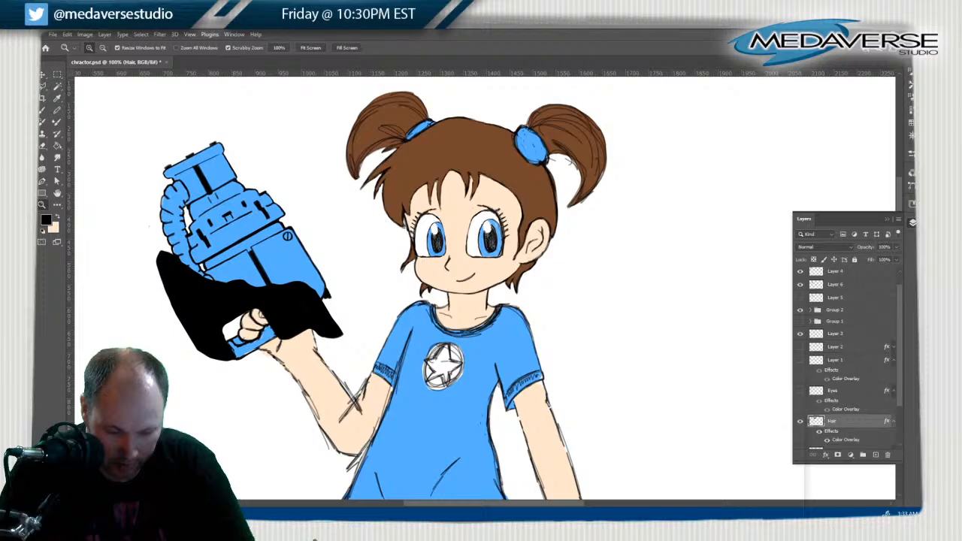
{"action": "left_click", "coordinate": [799, 309]}
{"action": "left_click", "coordinate": [799, 320]}
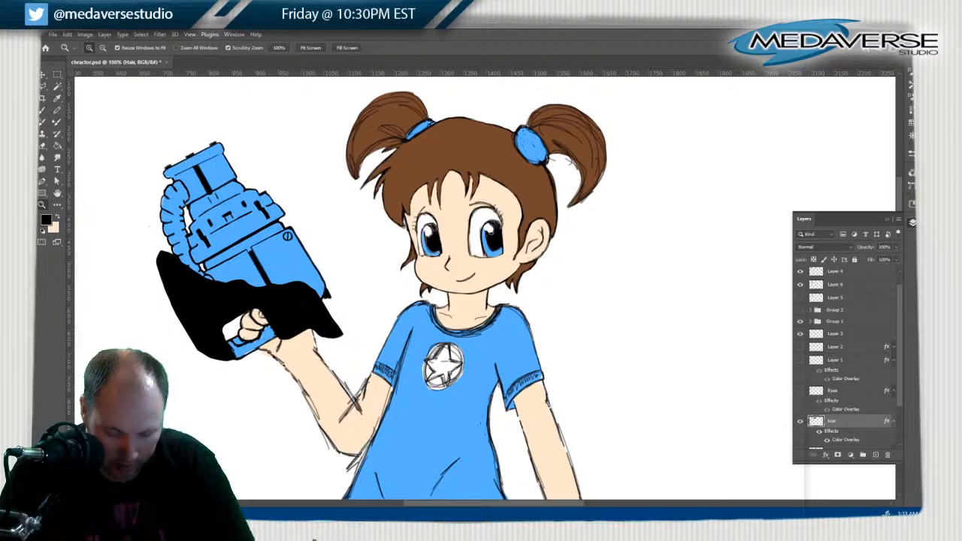
{"action": "left_click", "coordinate": [800, 321]}
{"action": "left_click", "coordinate": [799, 310]}
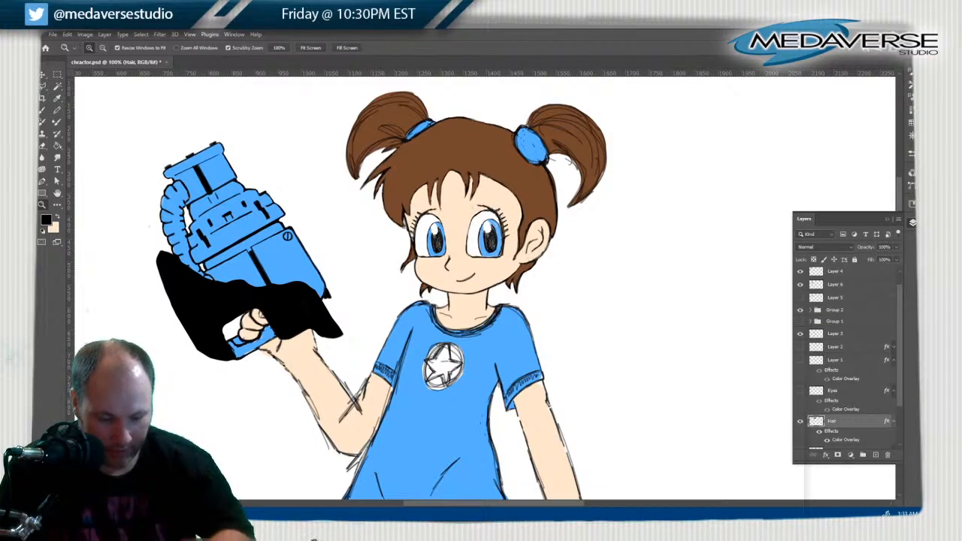
{"action": "left_click", "coordinate": [799, 309]}
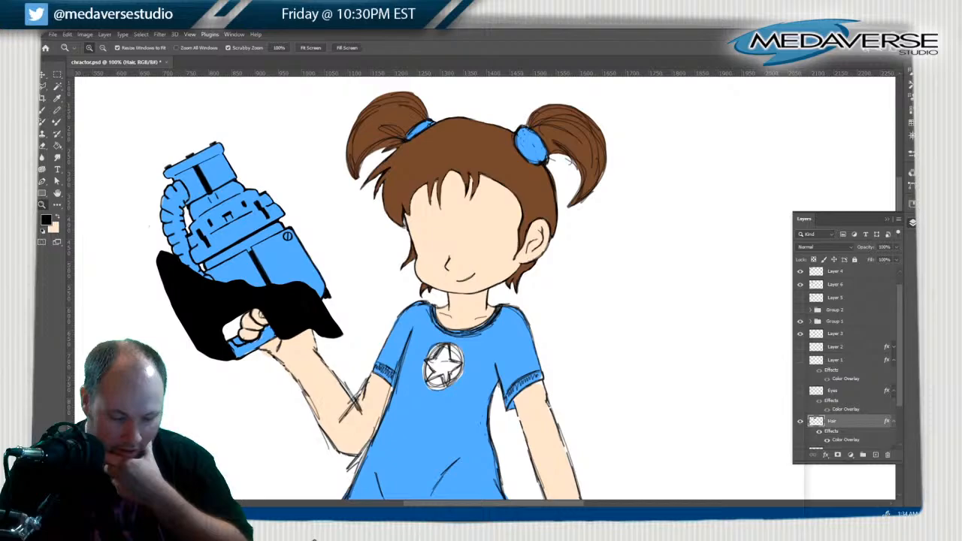
{"action": "left_click", "coordinate": [799, 321]}
{"action": "left_click", "coordinate": [799, 321]}
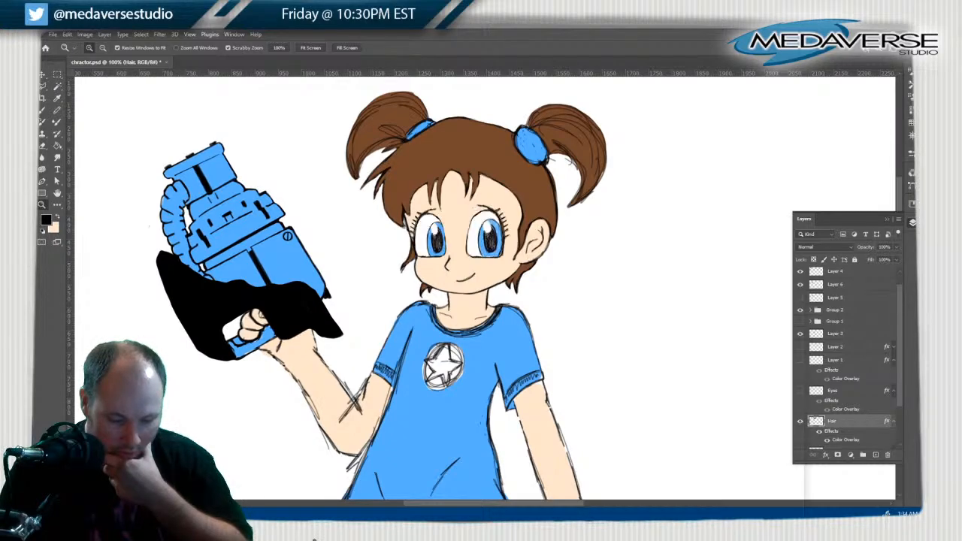
Try erasing the hair colour at the tip of the thin strand beside the cheek, and undo the stroke
{"action": "left_click", "coordinate": [799, 309]}
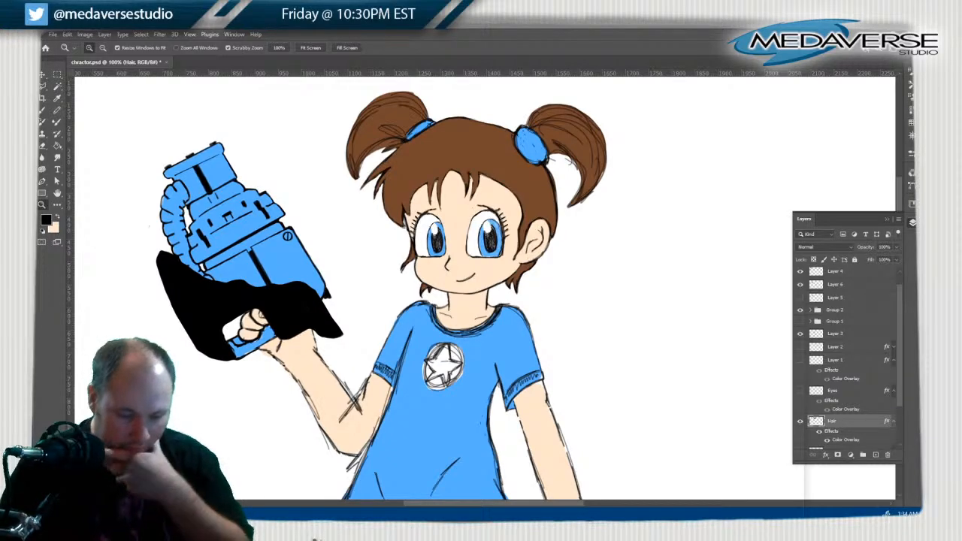
{"action": "key", "text": "e"}
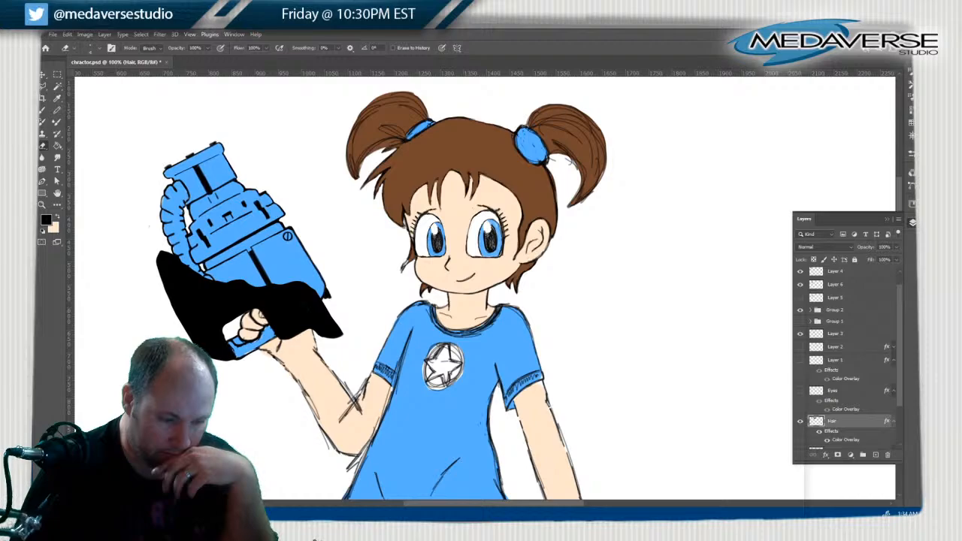
{"action": "left_click", "coordinate": [53, 34]}
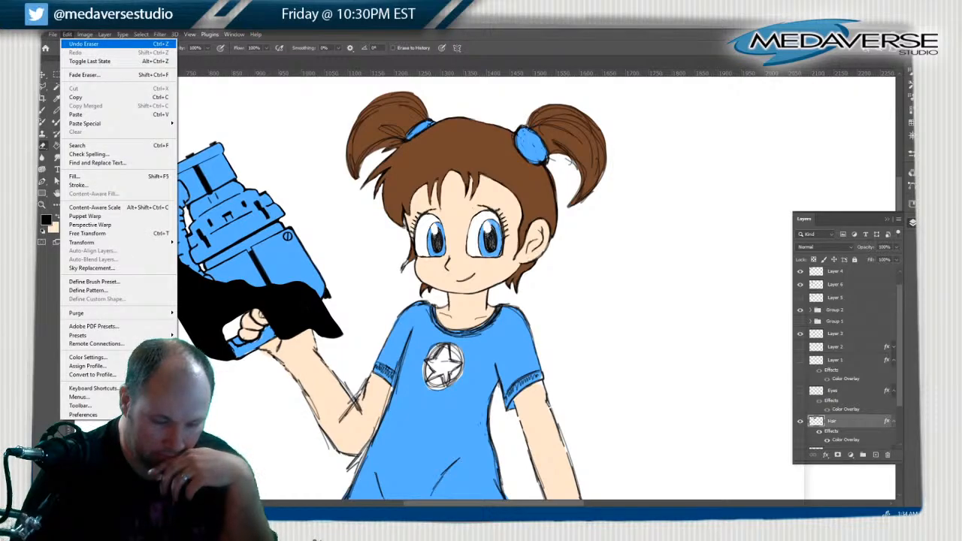
{"action": "left_click", "coordinate": [83, 44]}
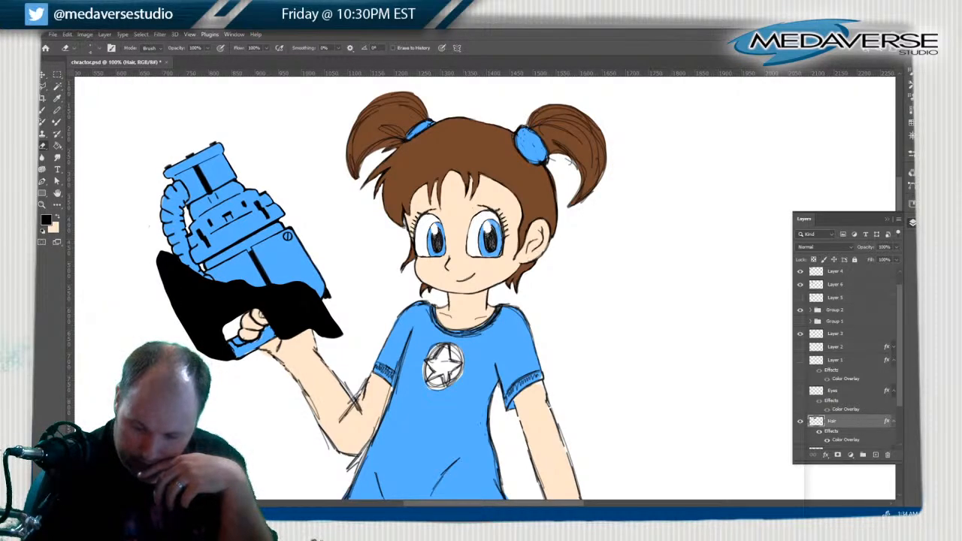
Inspect the eye layers inside Group 2 by switching Layer 9 off and on, and select Layer 10
{"action": "left_click", "coordinate": [810, 310]}
{"action": "left_click", "coordinate": [800, 322]}
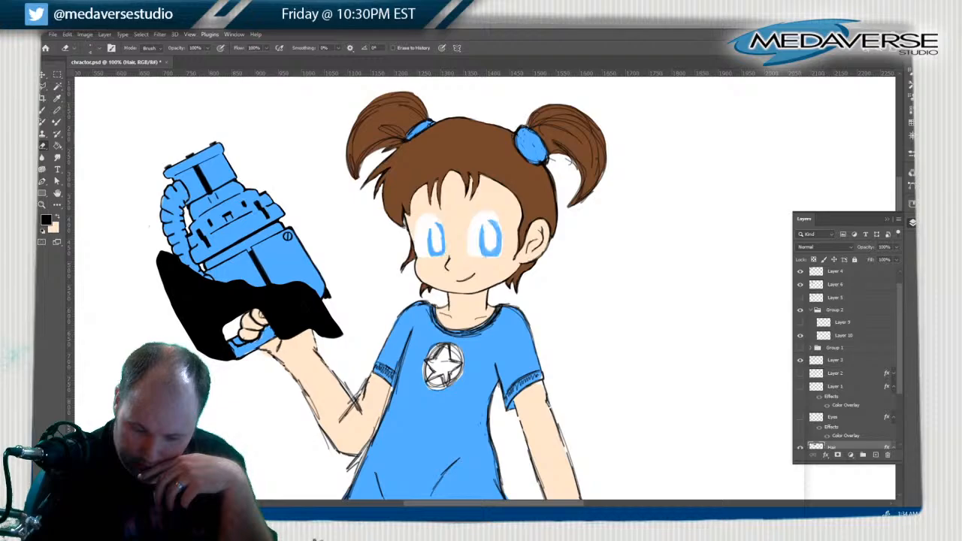
{"action": "left_click", "coordinate": [800, 322]}
{"action": "left_click", "coordinate": [844, 336]}
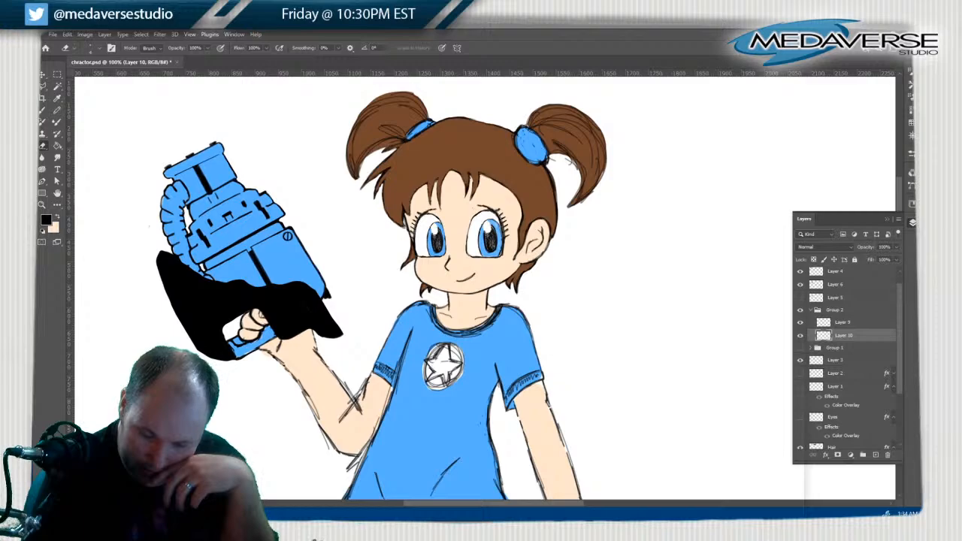
Select and collapse Group 2 and compare its eyes with Group 1's through their visibility, leaving only Group 2 shown, and review the whole character
{"action": "left_click", "coordinate": [834, 309]}
{"action": "left_click", "coordinate": [800, 309]}
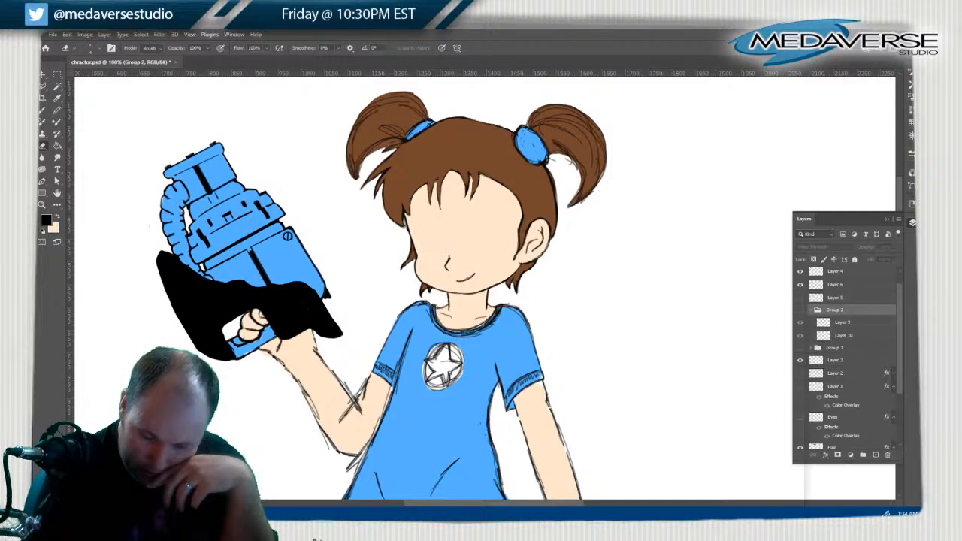
{"action": "left_click", "coordinate": [811, 309]}
{"action": "left_click", "coordinate": [800, 310]}
{"action": "left_click", "coordinate": [800, 309]}
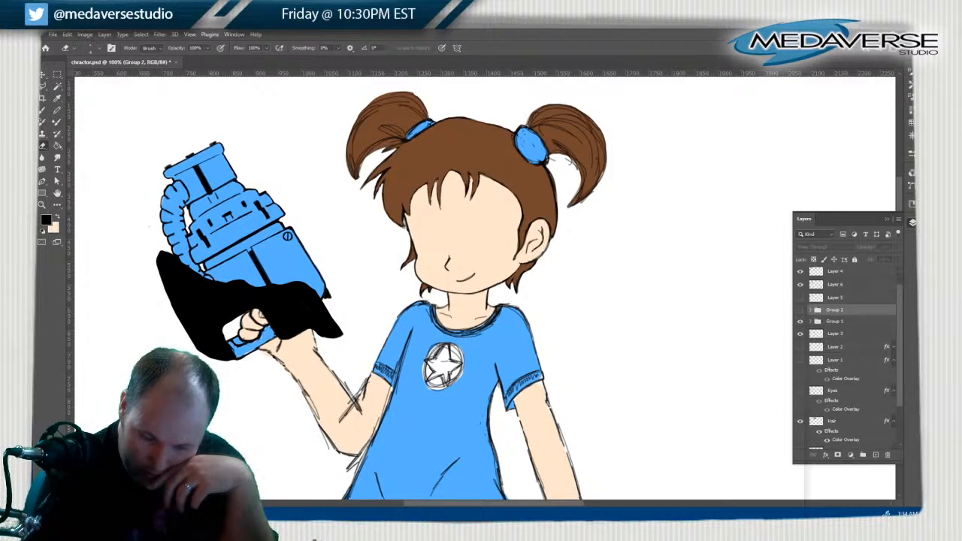
{"action": "left_click", "coordinate": [800, 310]}
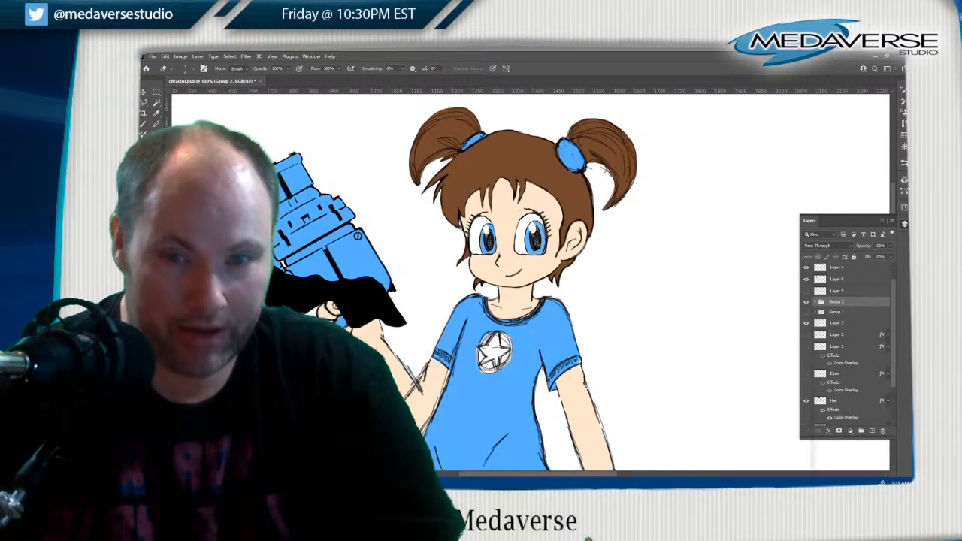
{"action": "scroll", "coordinate": [529, 282], "scroll_direction": "left", "scroll_amount": 10}
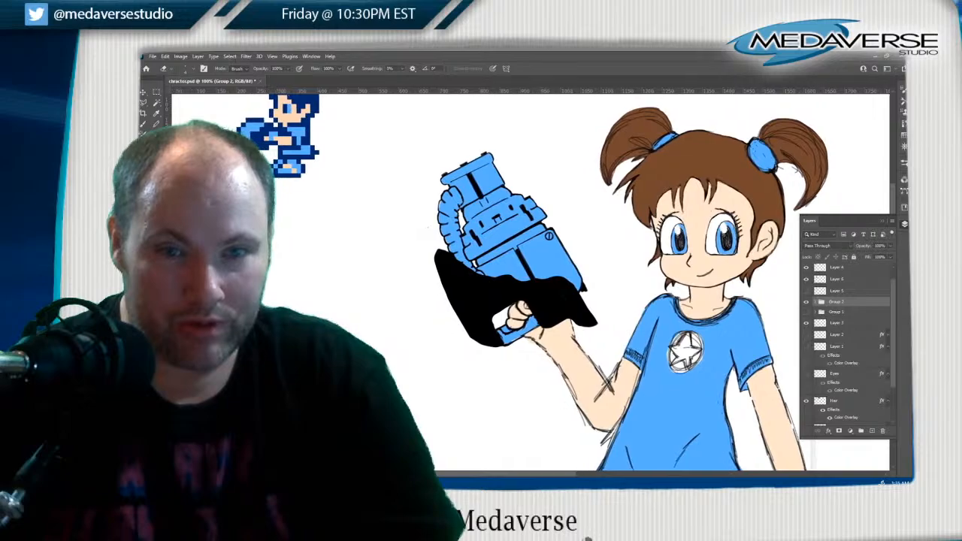
{"action": "scroll", "coordinate": [530, 282], "scroll_direction": "right", "scroll_amount": 2}
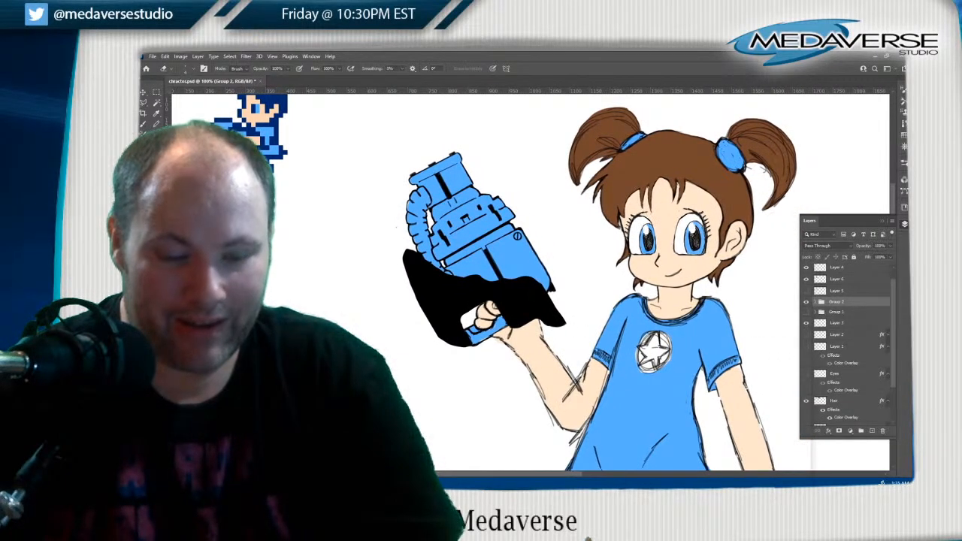